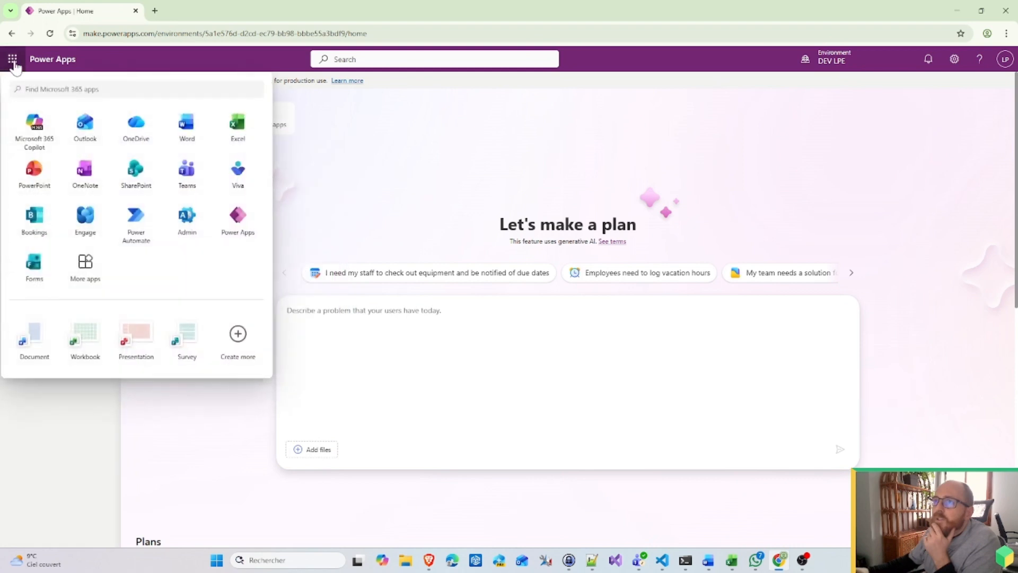
Step: From the SharePoint start page, begin a communication site and preview the Communication standard template
left_click(136, 170)
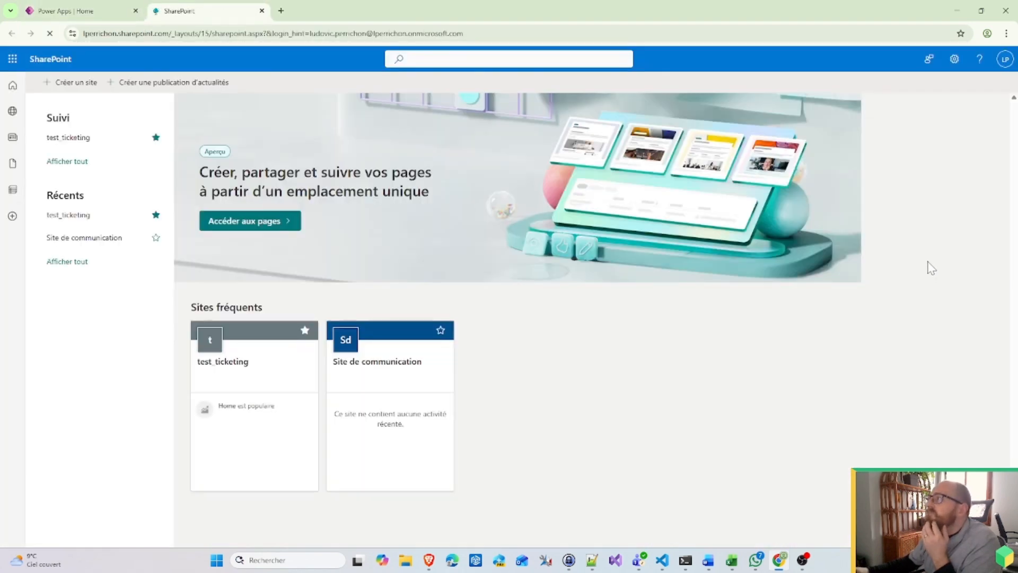
left_click(76, 83)
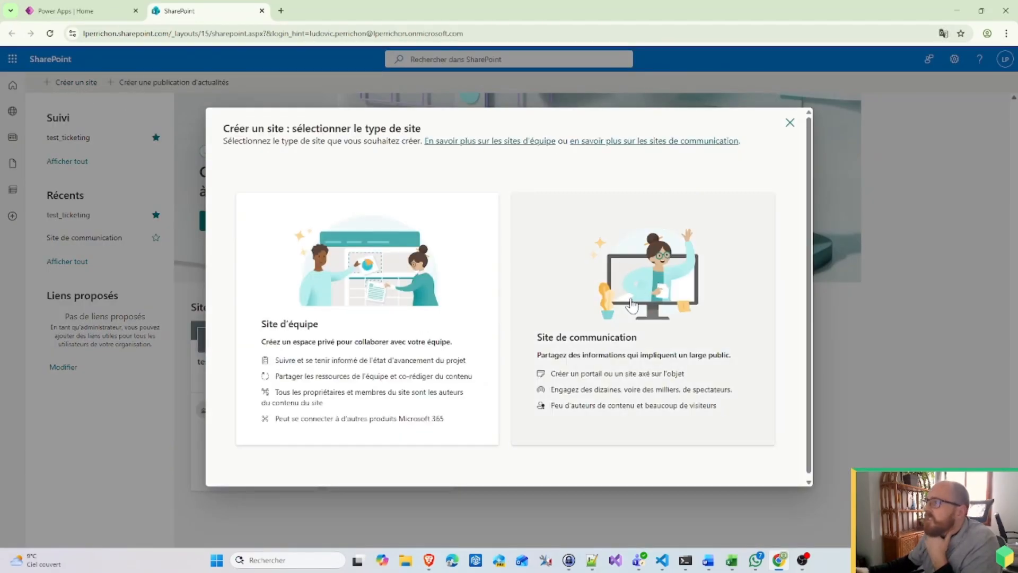
left_click(646, 261)
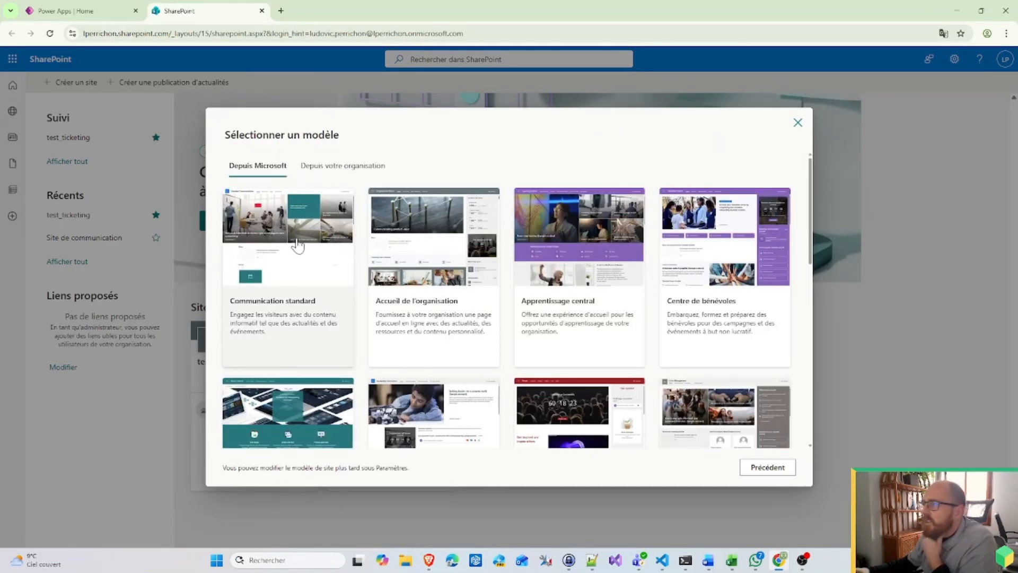
left_click(307, 253)
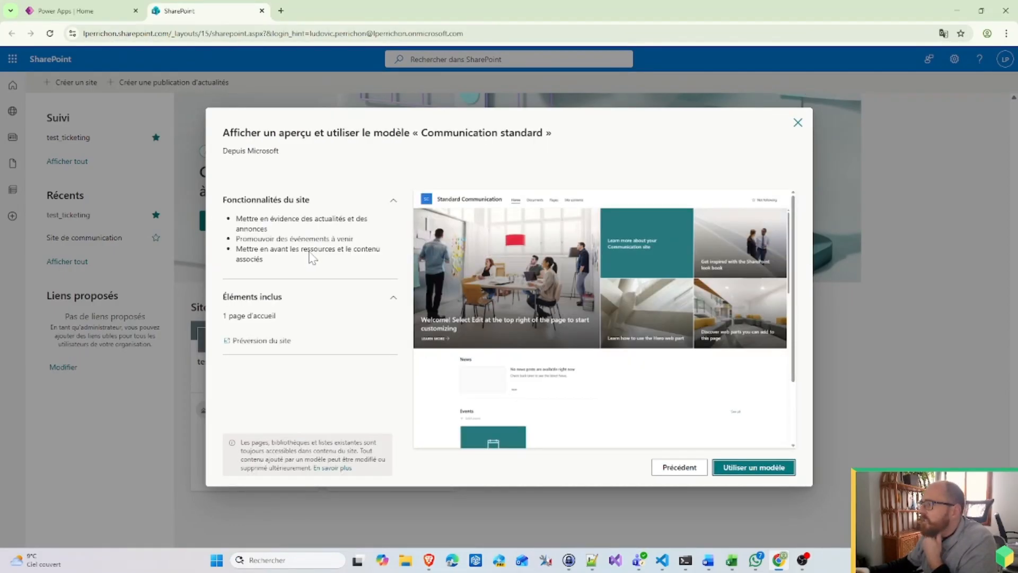
Step: Use the Communication standard template and name the new site Ticketing_demo
left_click(752, 469)
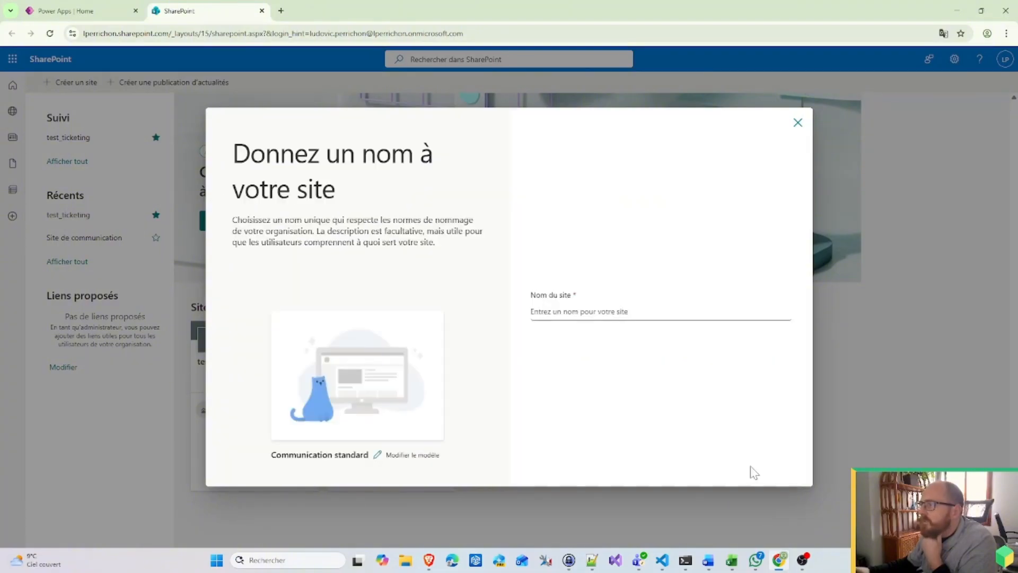
left_click(583, 310)
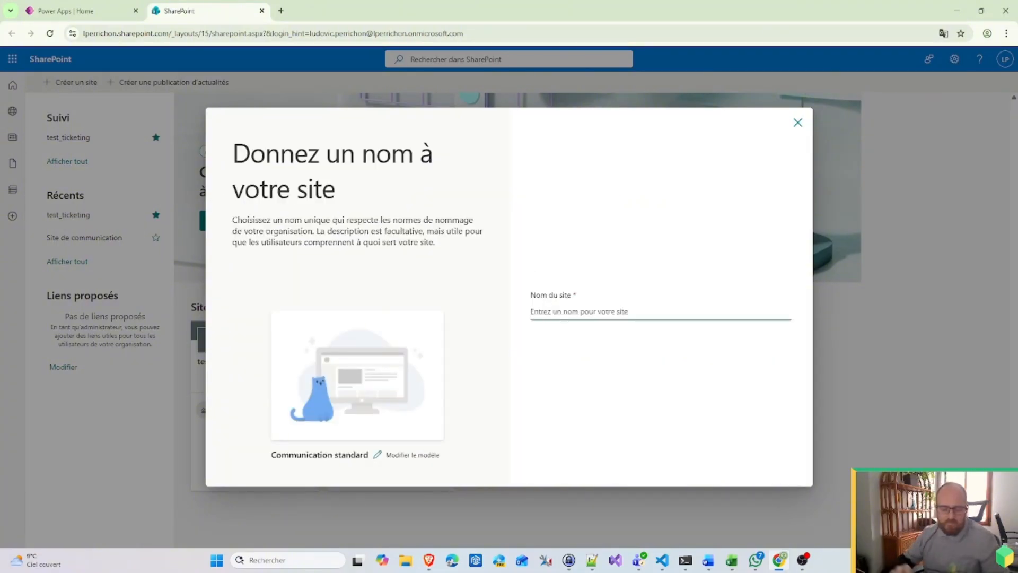
type("Ticketing")
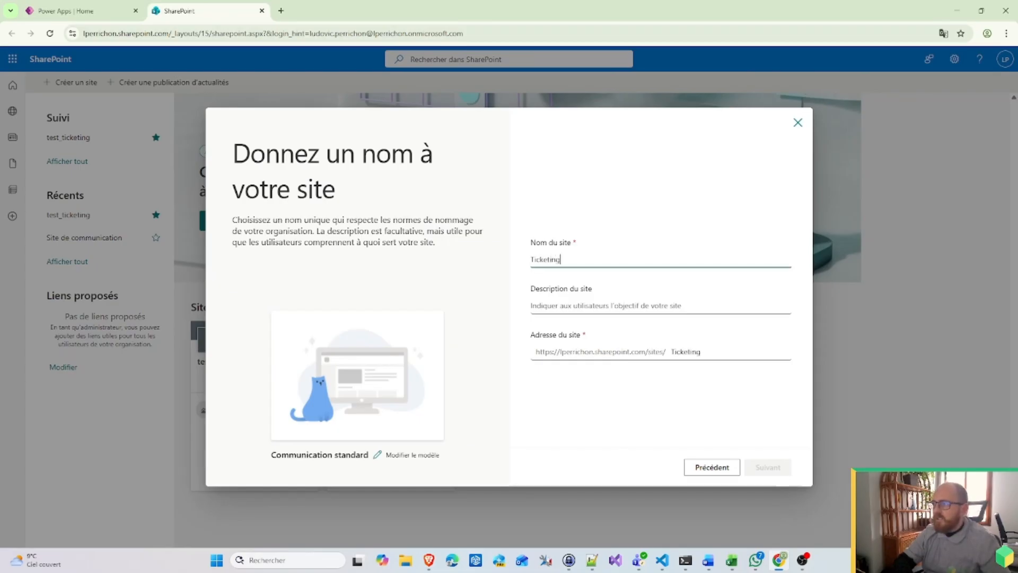
type("_dem")
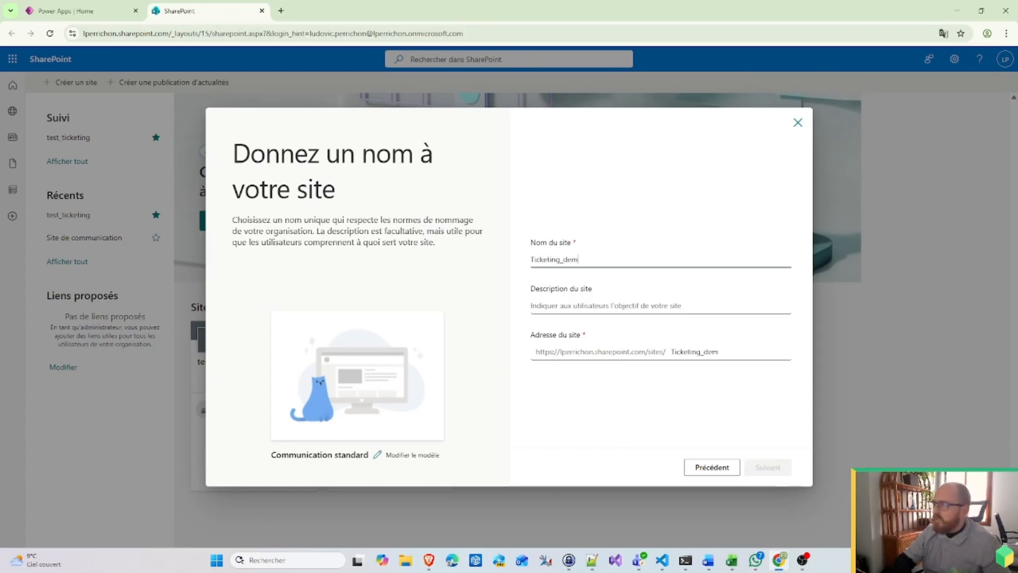
type("o")
key("BackSpace")
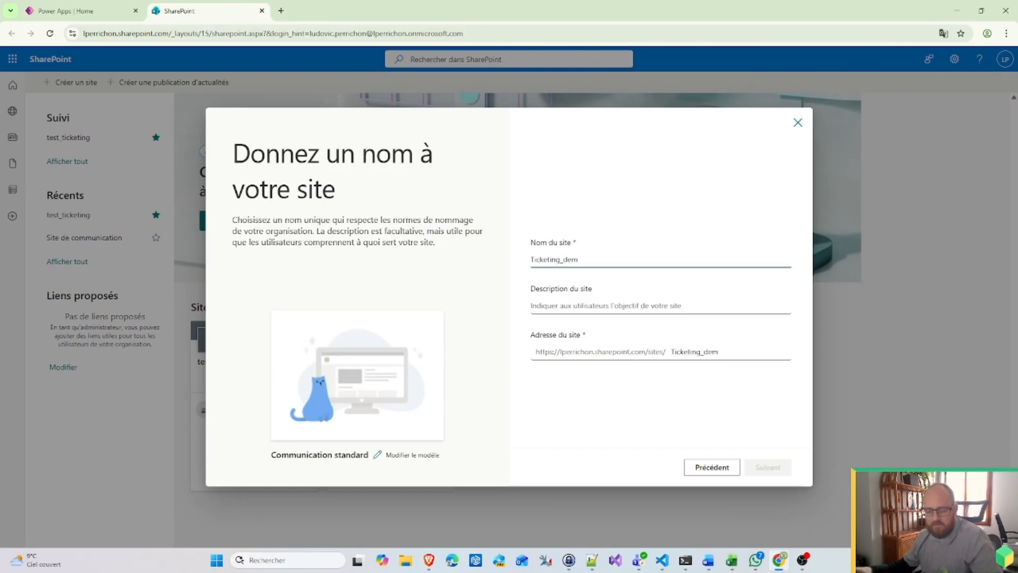
type("o")
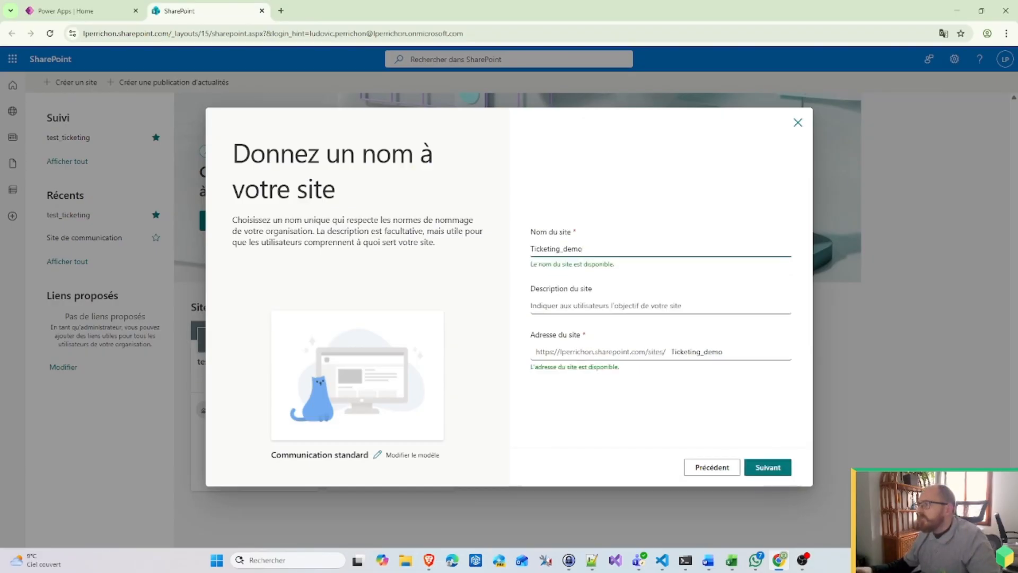
Step: Change the site address to lowercase ticketing_demo, keep English, and create the site
left_click(672, 352)
key("BackSpace")
type("t")
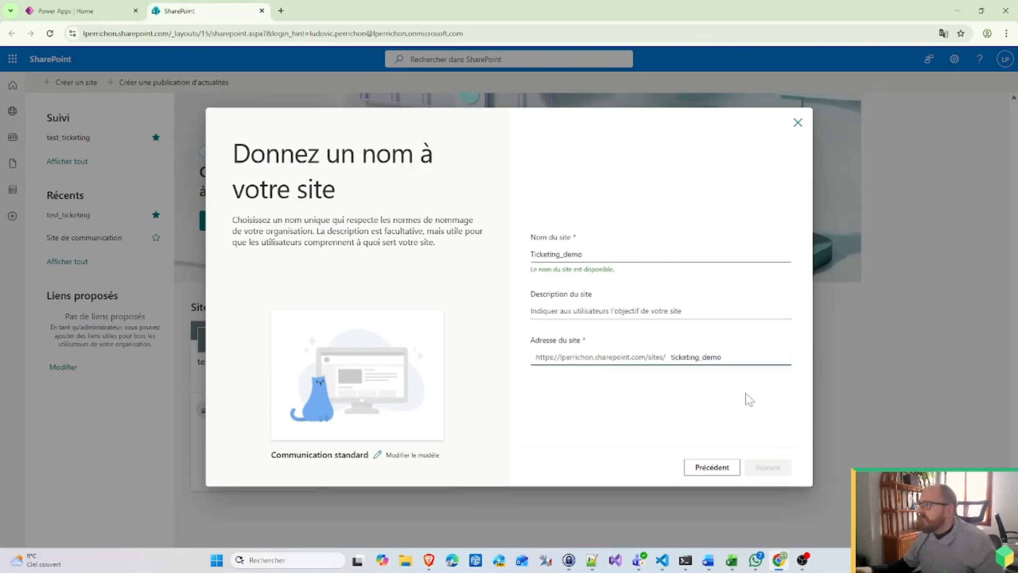
left_click(712, 384)
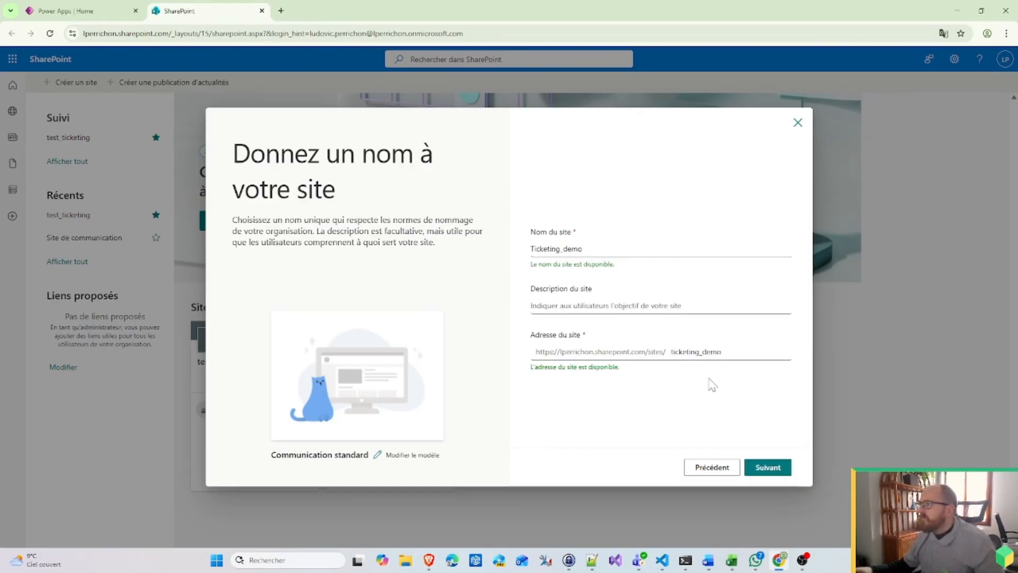
left_click(772, 470)
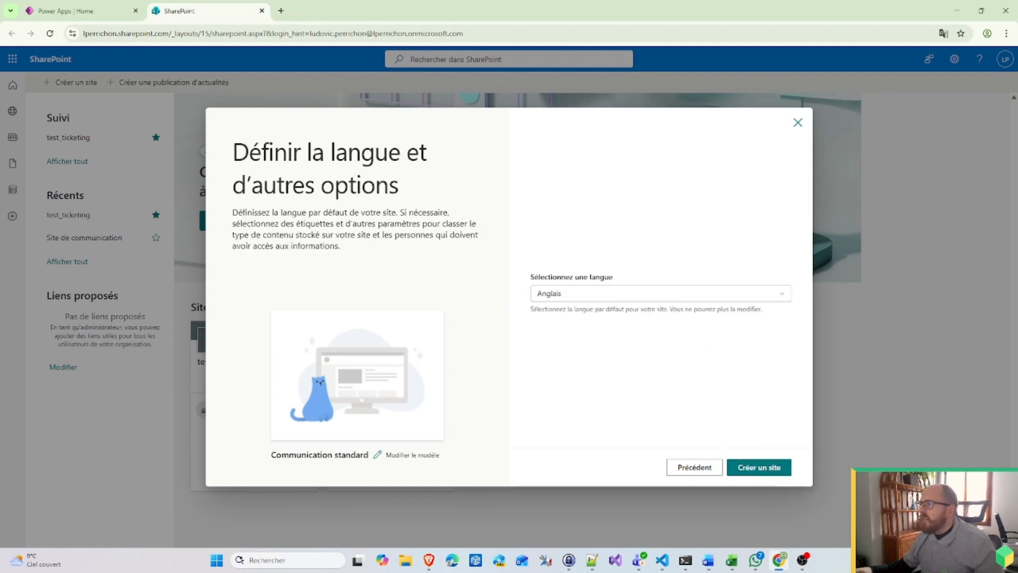
left_click(762, 469)
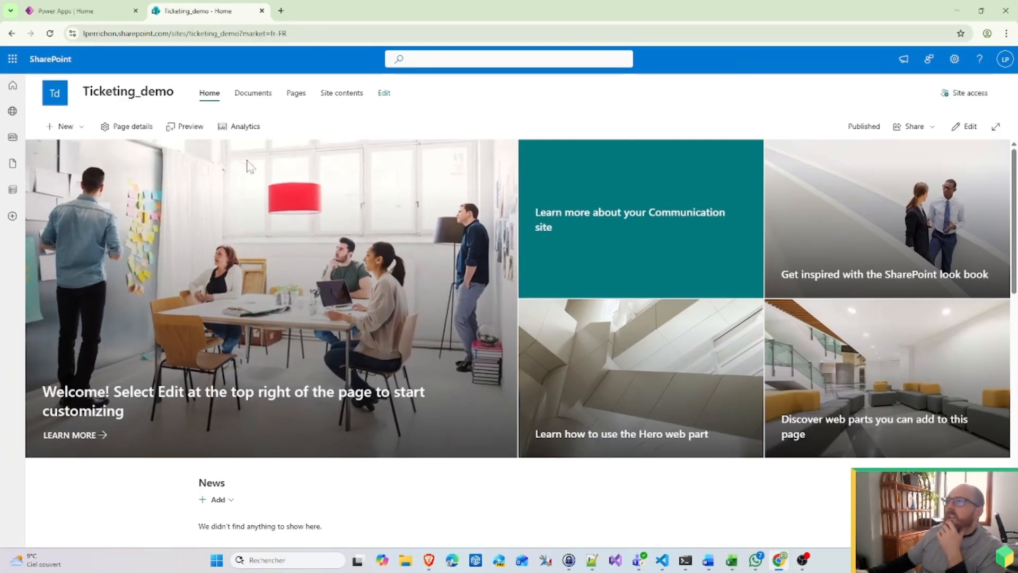
Step: From Site contents, create a blank list named Tickets
left_click(341, 96)
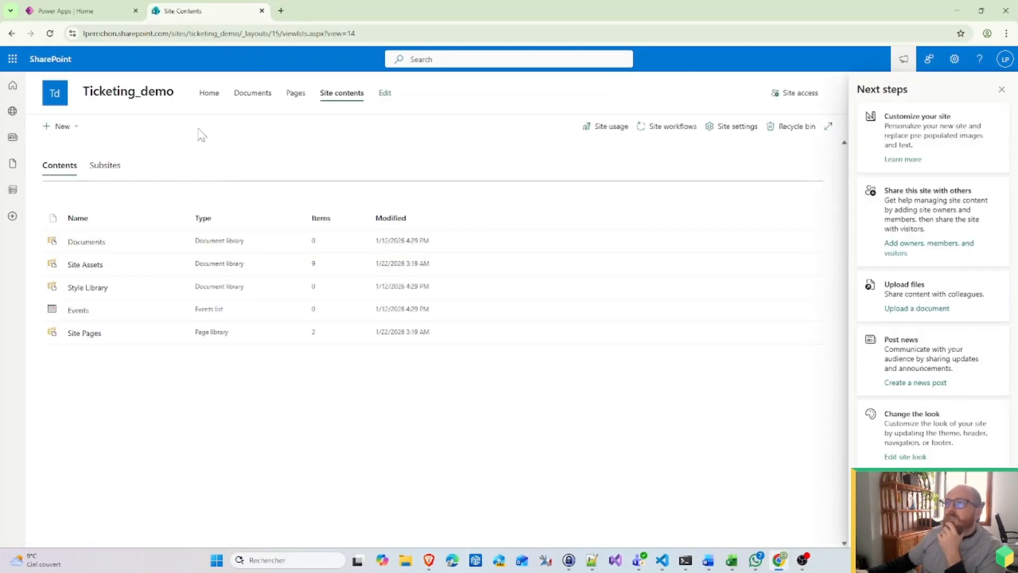
left_click(65, 130)
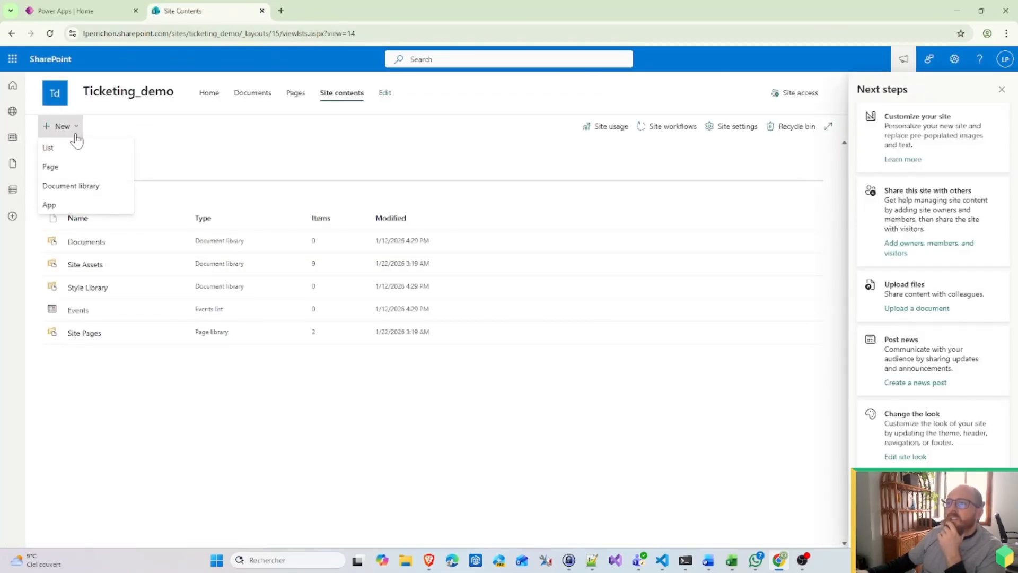
left_click(67, 151)
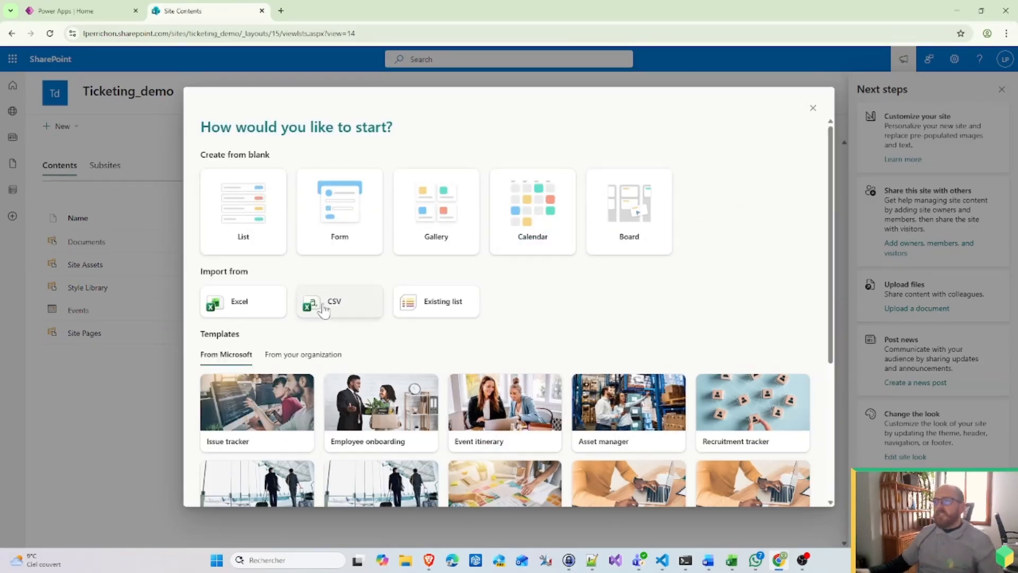
left_click(245, 233)
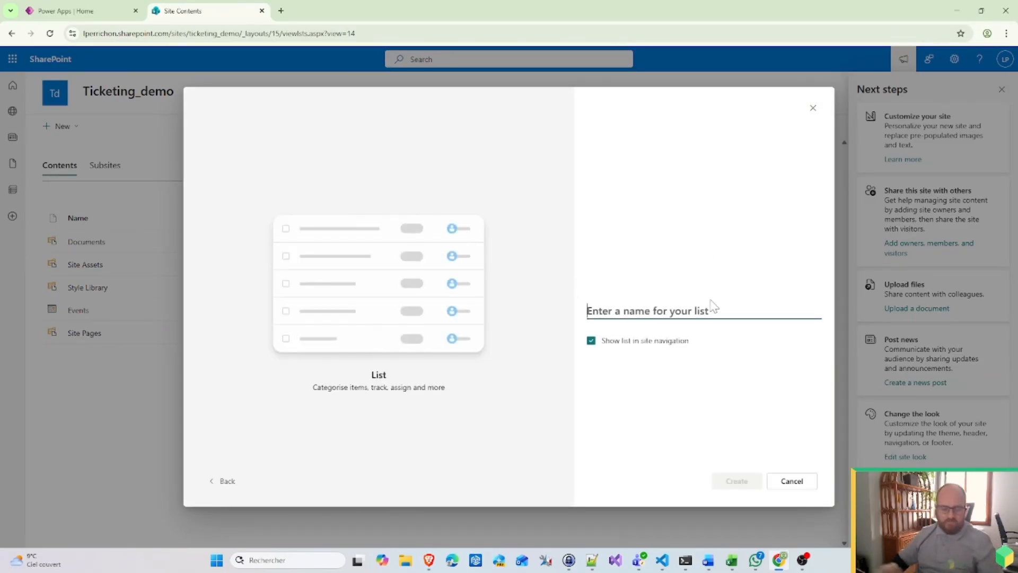
type("Tickets")
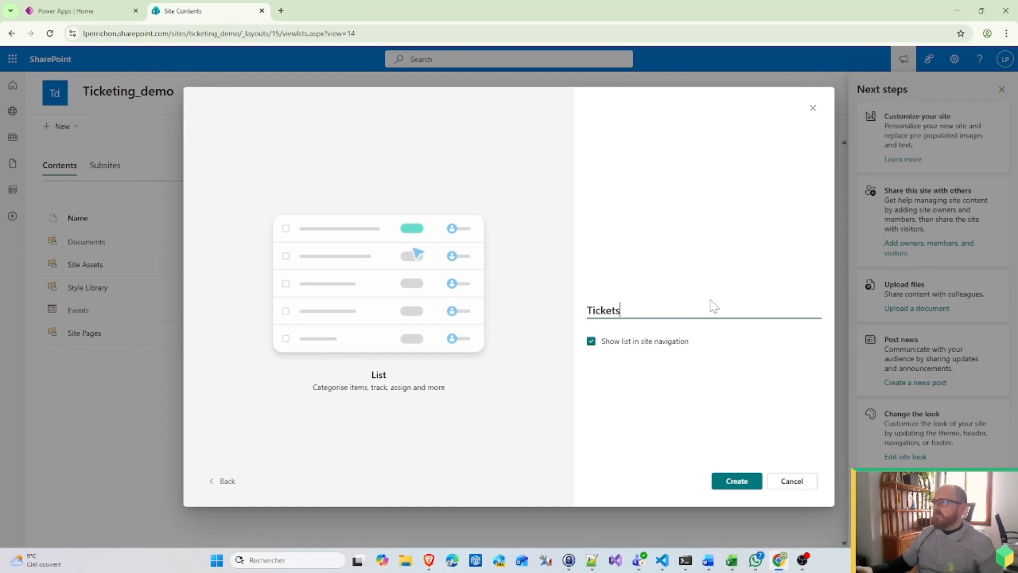
left_click(743, 483)
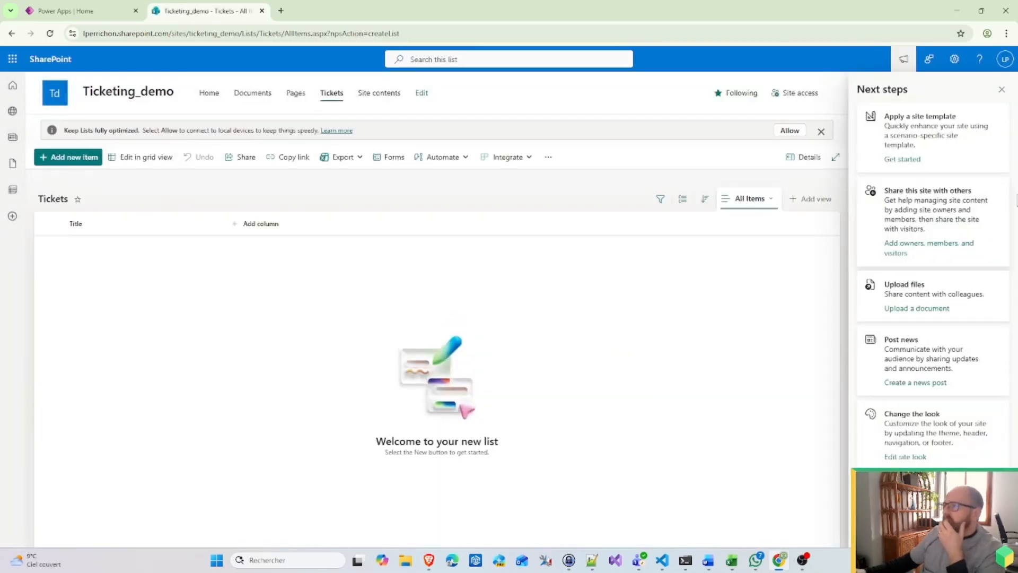
Step: Open the Tickets list settings and start a new Multiple lines of text column
left_click(1001, 89)
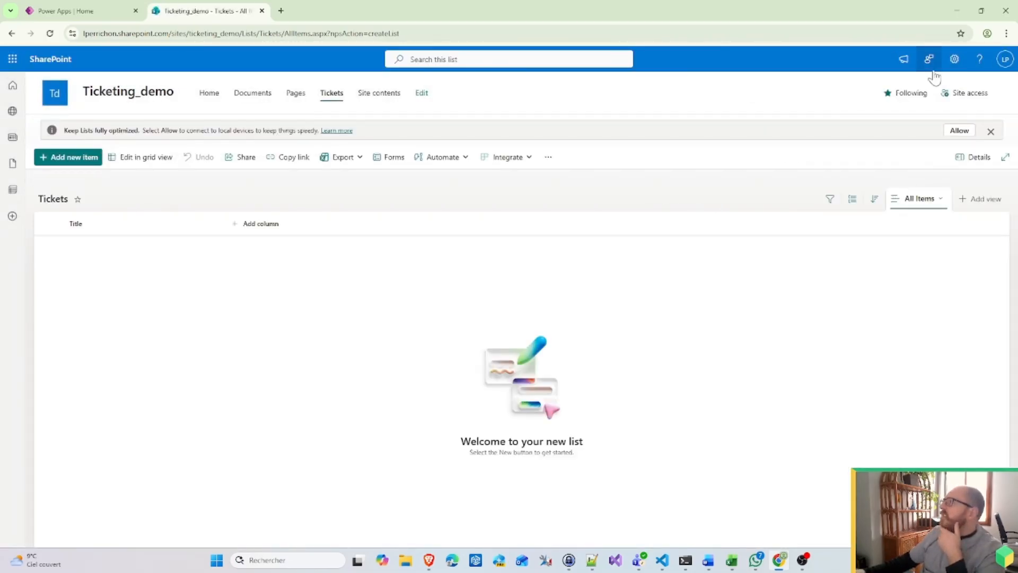
left_click(254, 227)
left_click(955, 59)
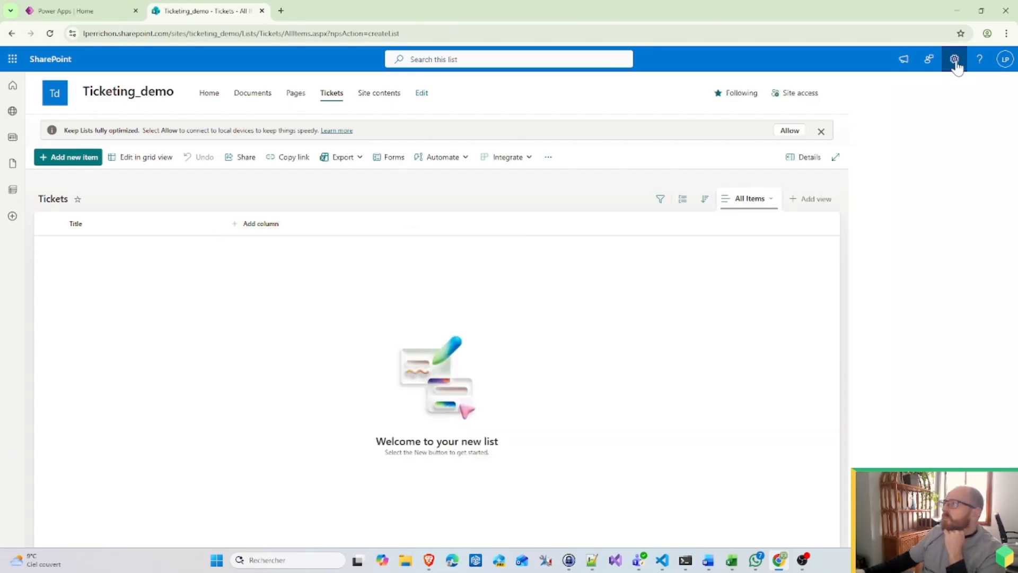
left_click(883, 163)
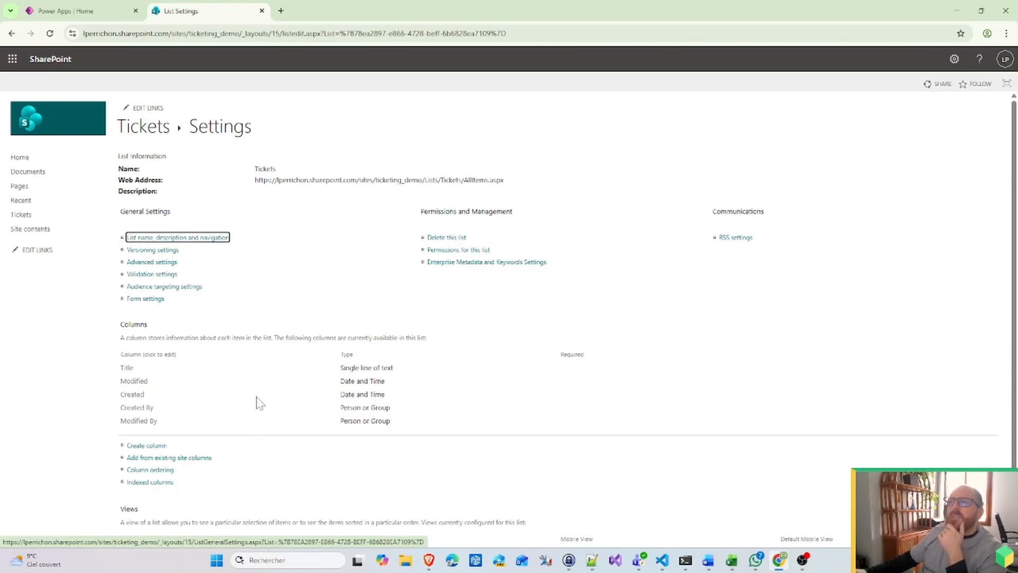
left_click(157, 447)
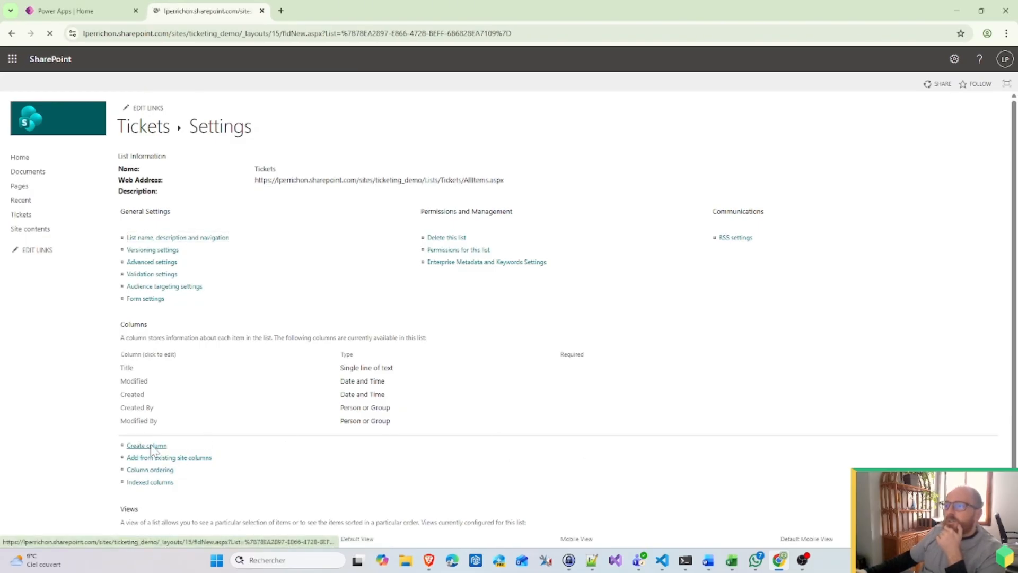
left_click(268, 215)
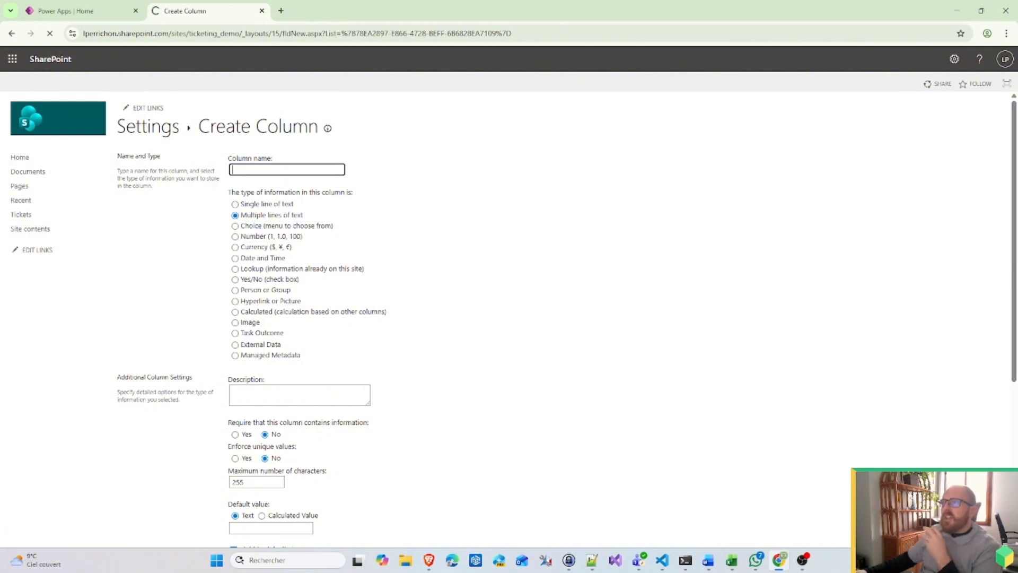
Step: Name the new multiple-lines-of-text column Description and save it
type("D")
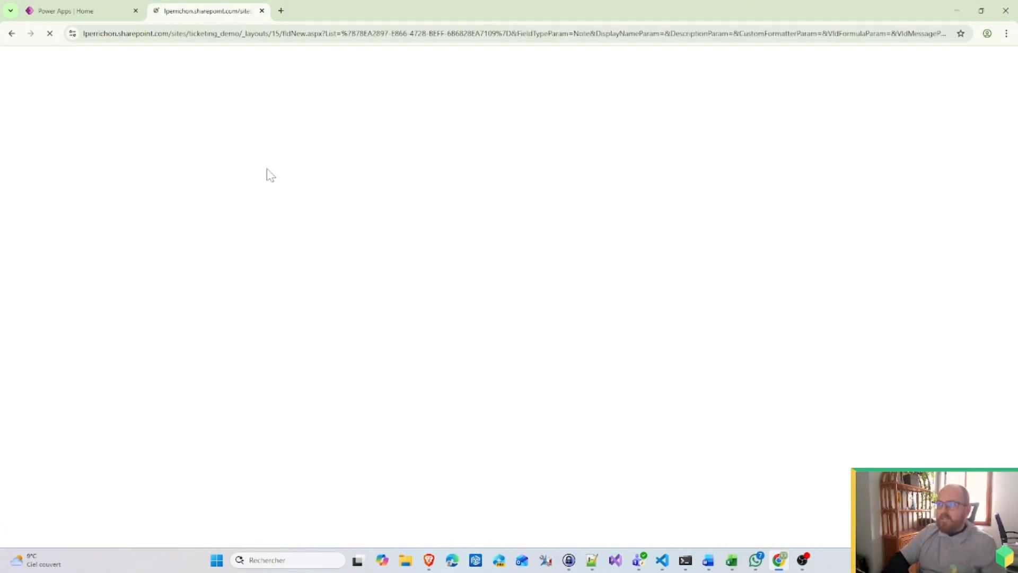
left_click(287, 169)
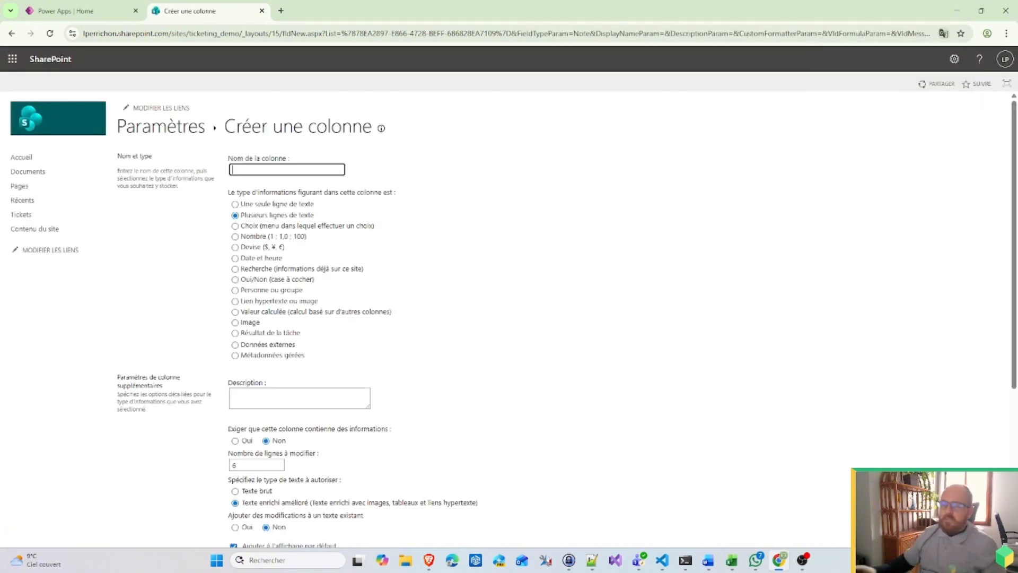
type("Description")
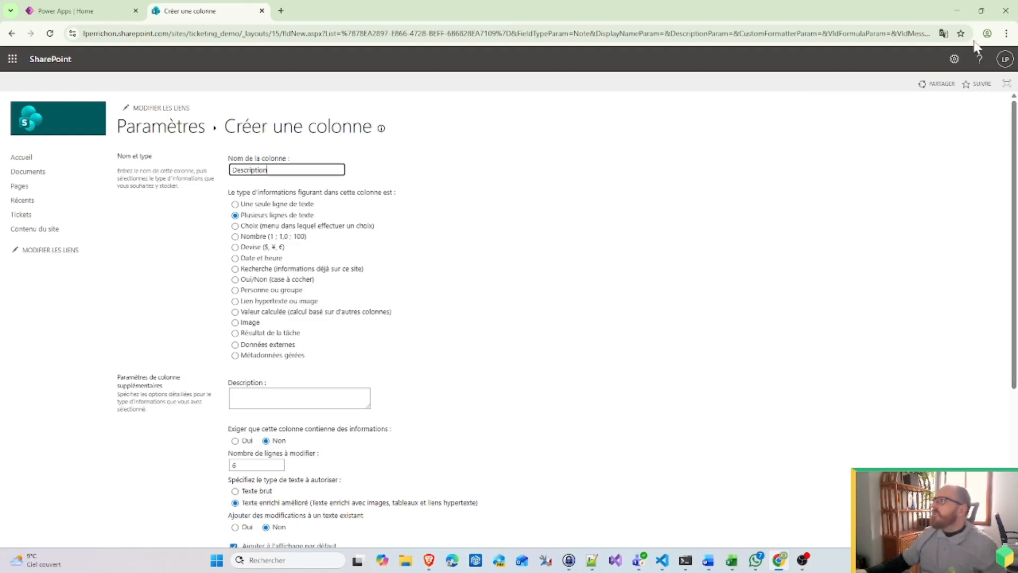
left_click(12, 34)
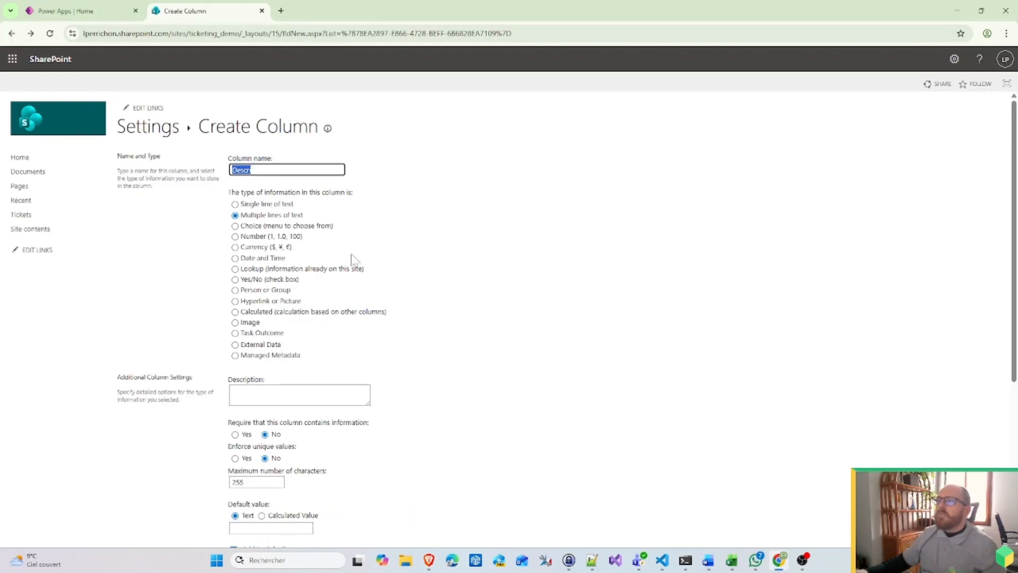
left_click(252, 169)
type("pti")
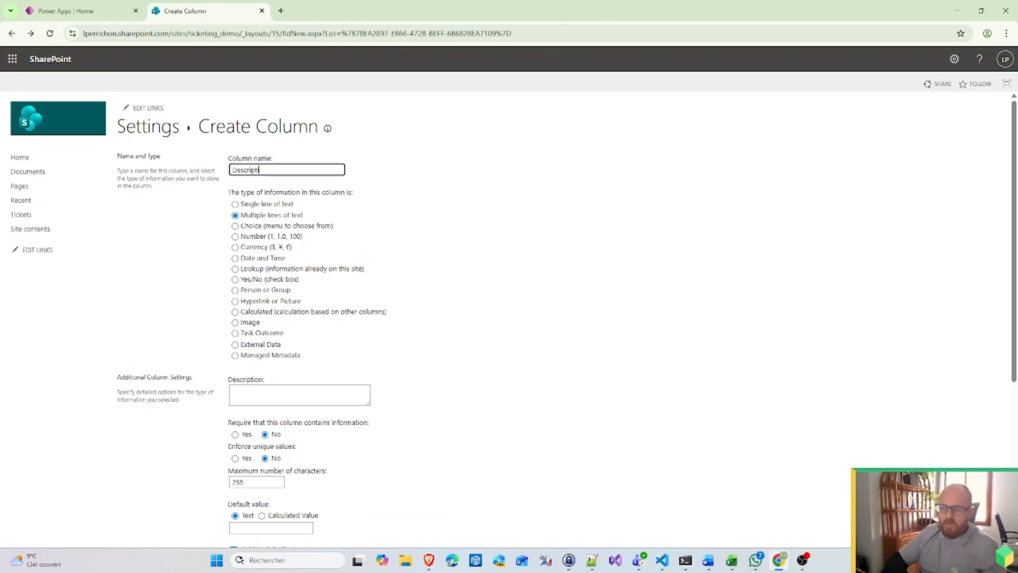
type("on")
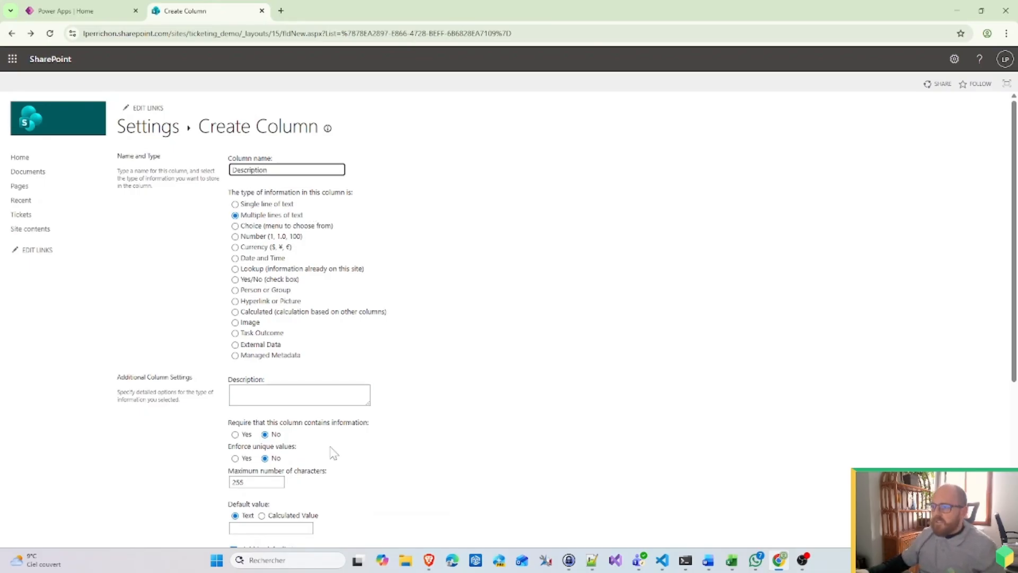
scroll(333, 454, "down", 2)
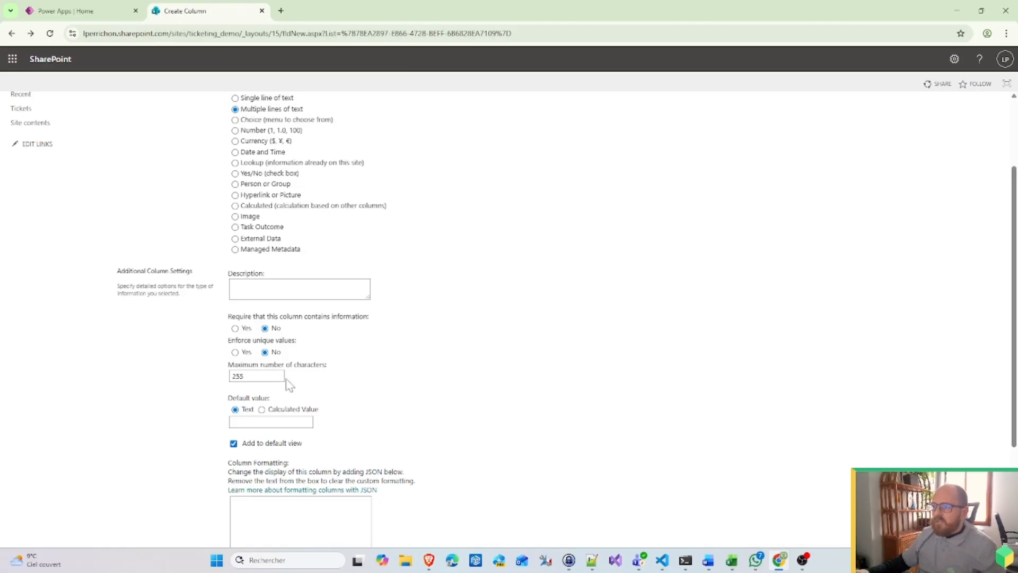
left_click_drag(265, 377, 149, 347)
scroll(320, 374, "down", 3)
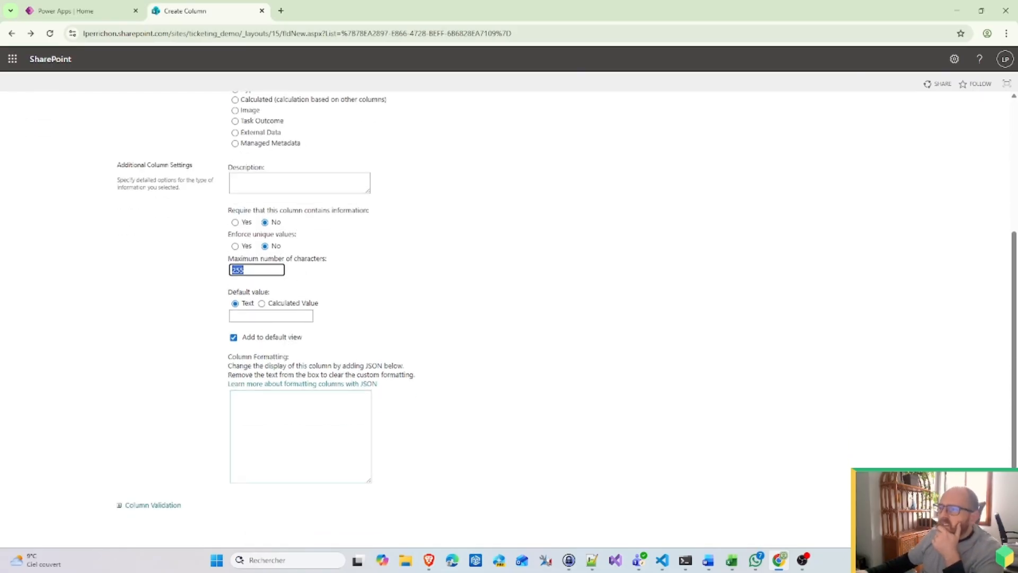
scroll(398, 434, "up", 5)
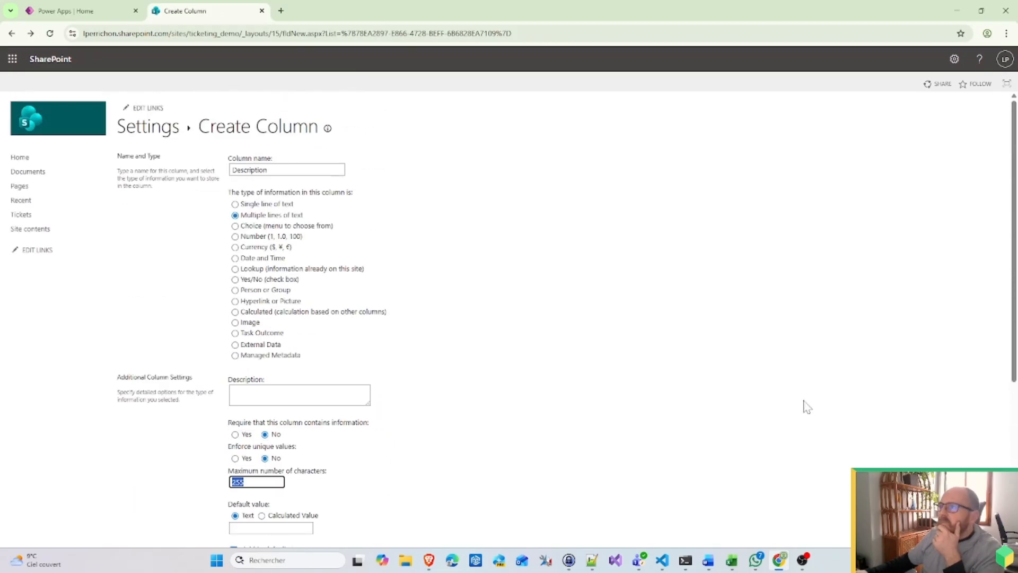
scroll(806, 406, "down", 5)
key("Return")
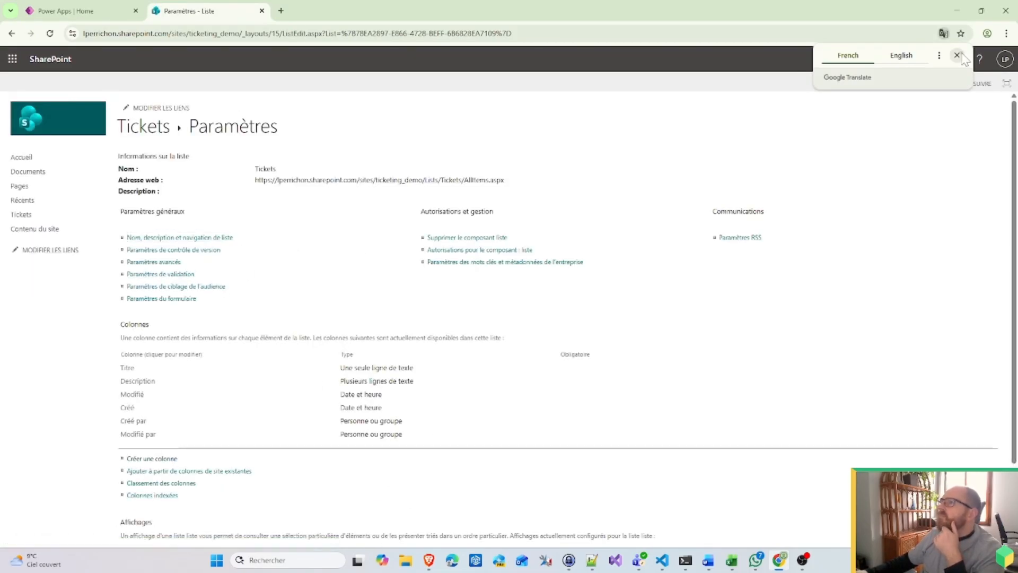
Step: Dismiss the translation prompt and open the Create Column form from the list settings
left_click(958, 55)
scroll(40, 424, "down", 2)
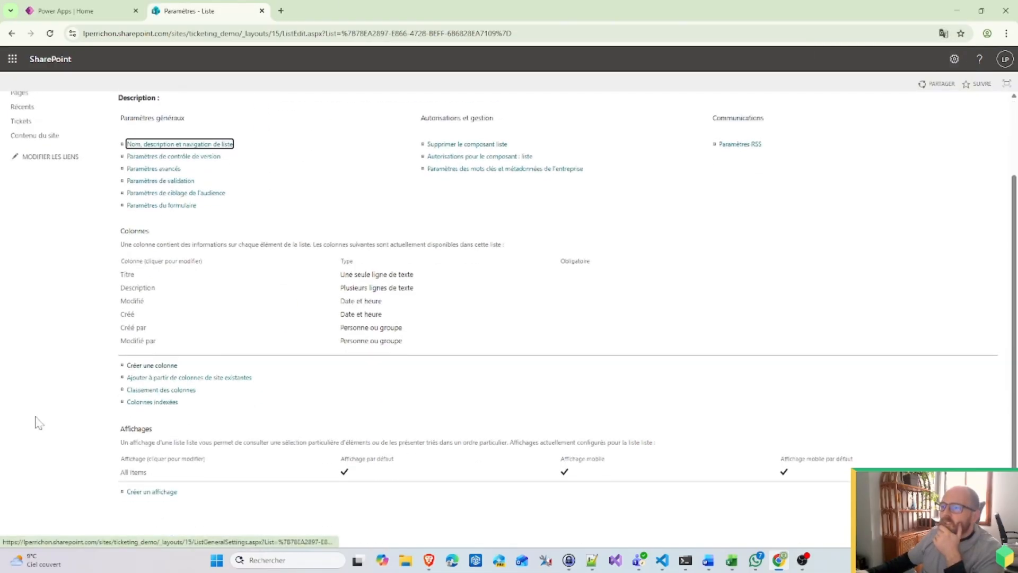
left_click(169, 366)
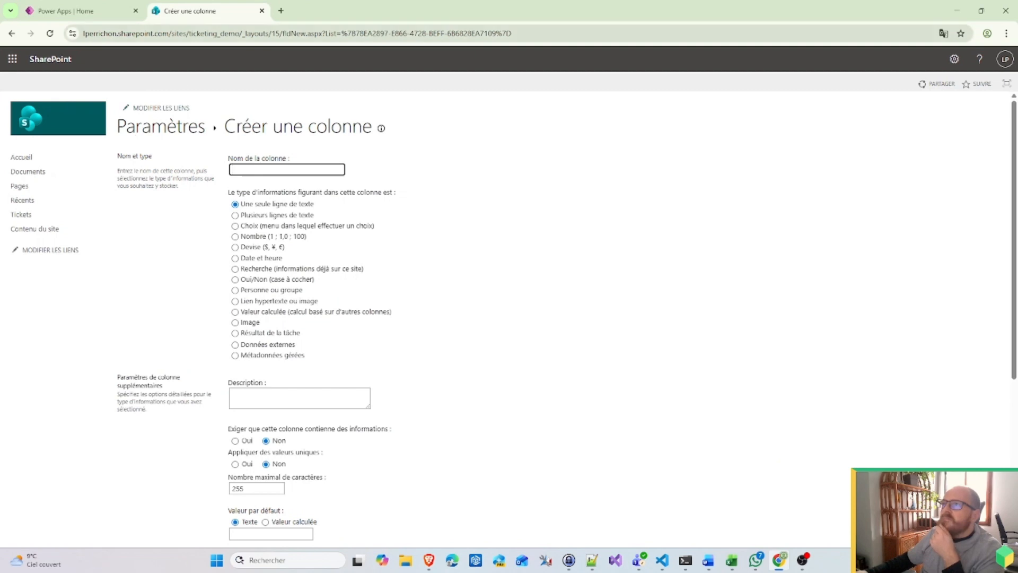
left_click(11, 34)
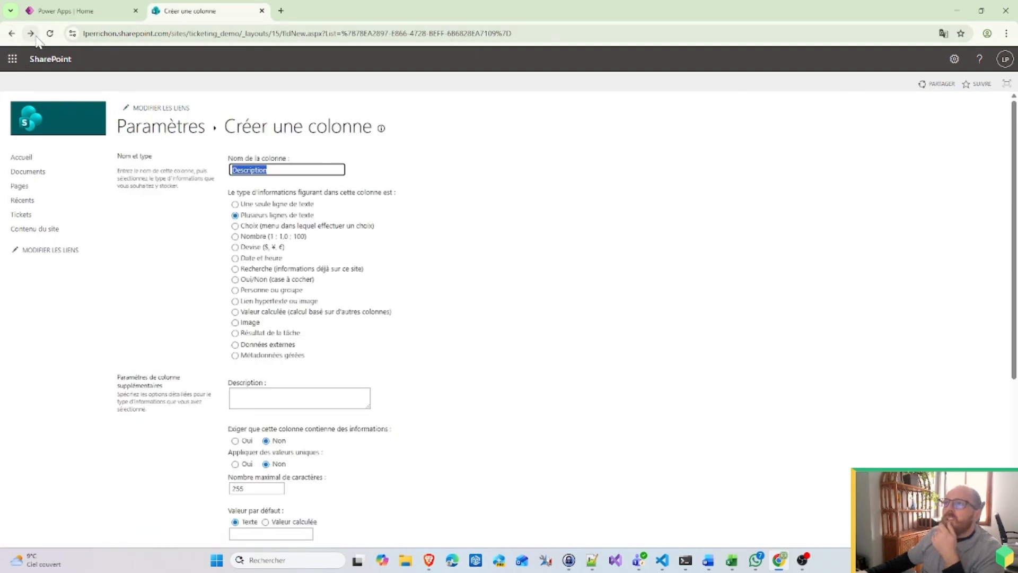
left_click(31, 34)
left_click(31, 34)
scroll(285, 344, "down", 3)
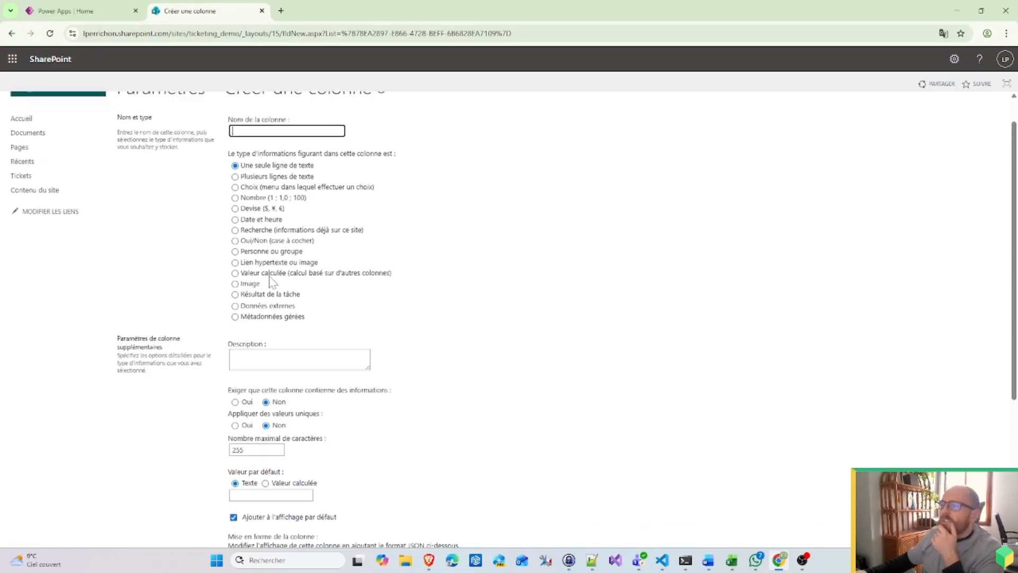
scroll(285, 345, "up", 3)
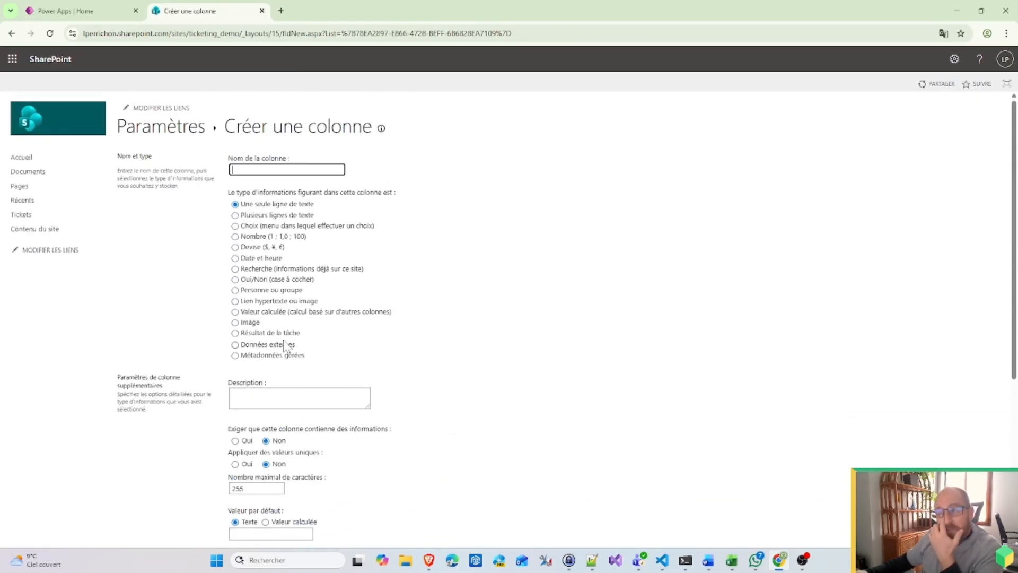
left_click(175, 127)
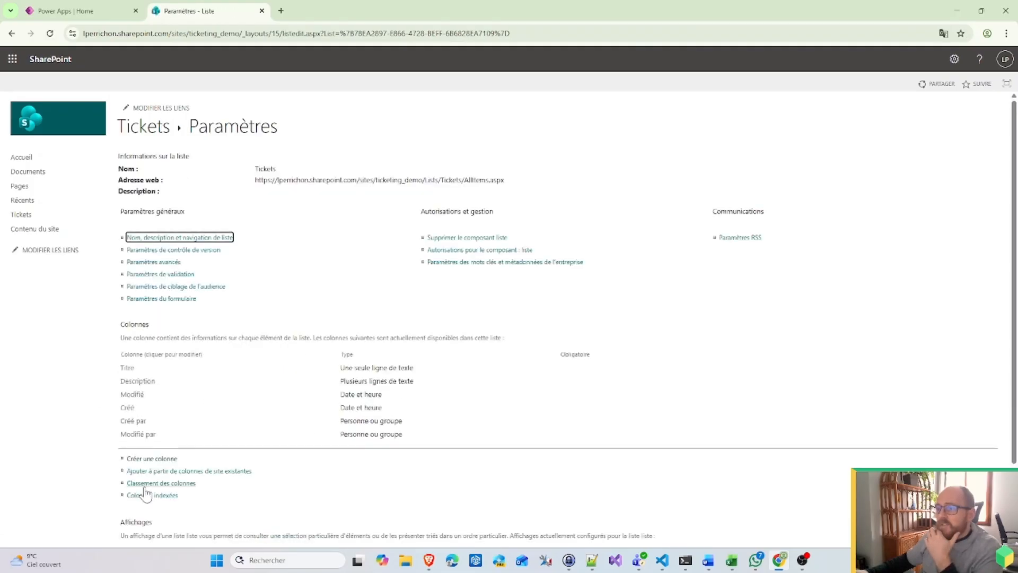
left_click(159, 459)
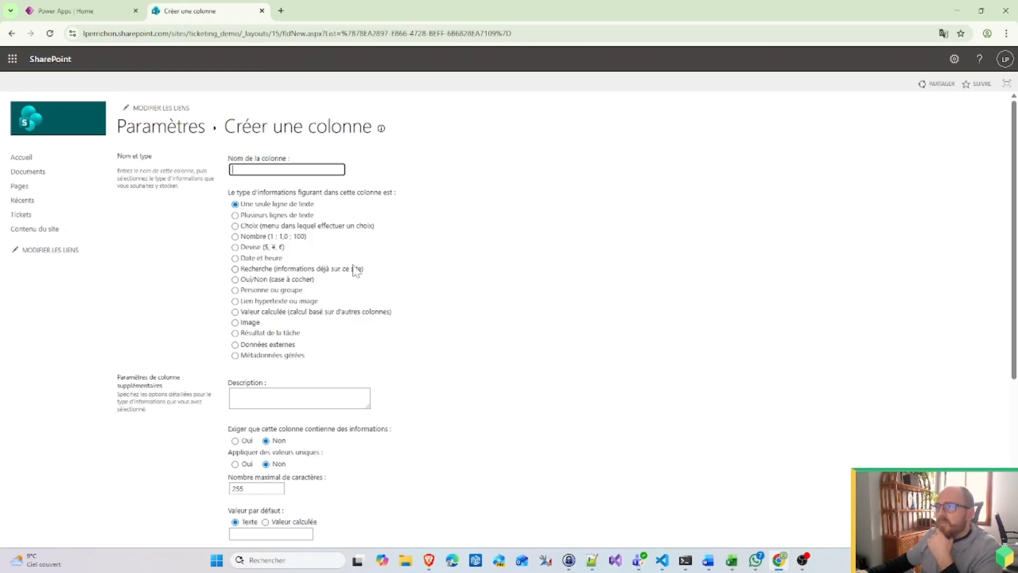
Step: Create a Status choice column with Requested, Cancelled and Validated, defaulting to Requested
left_click(291, 227)
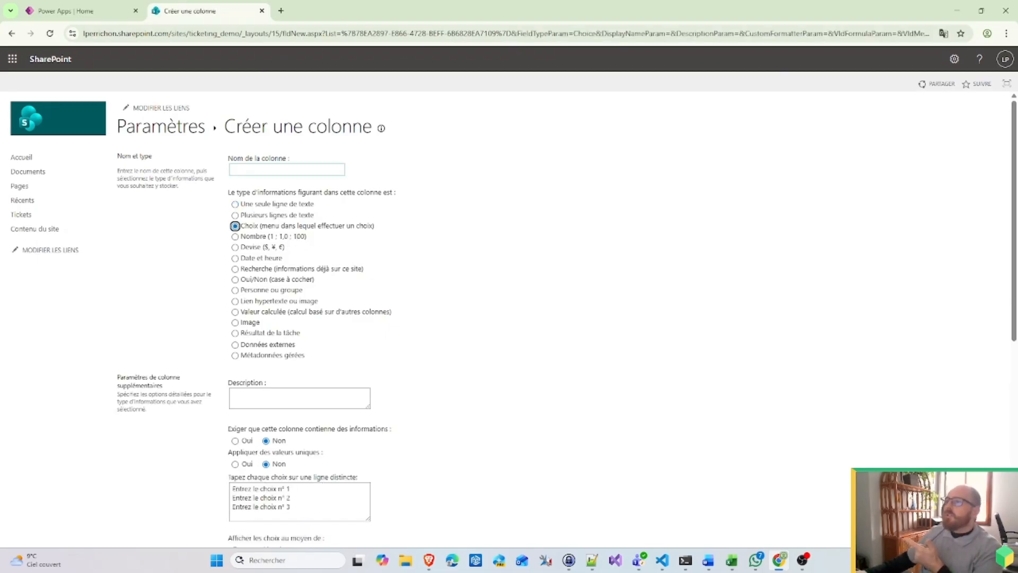
type("St")
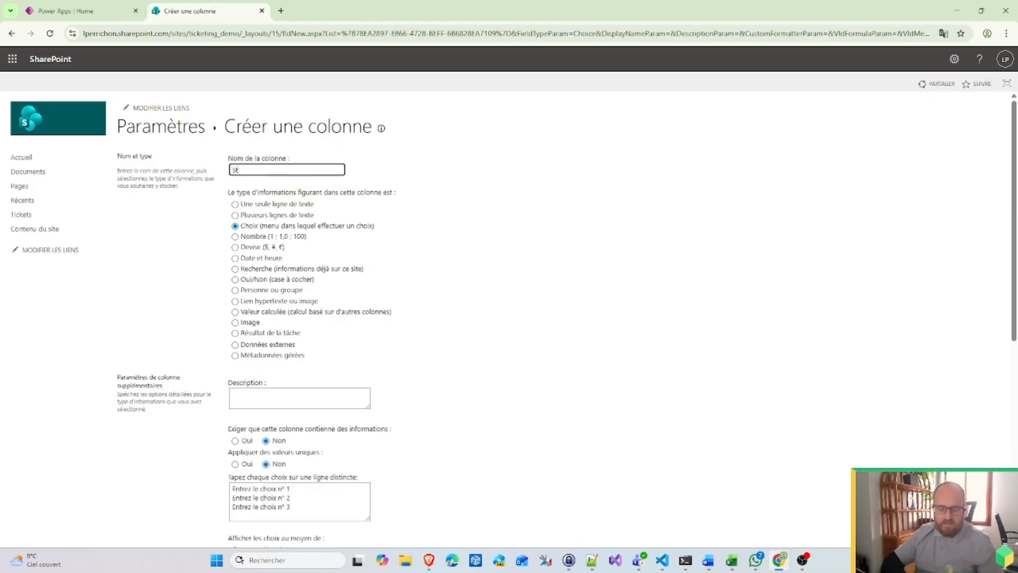
type("atut")
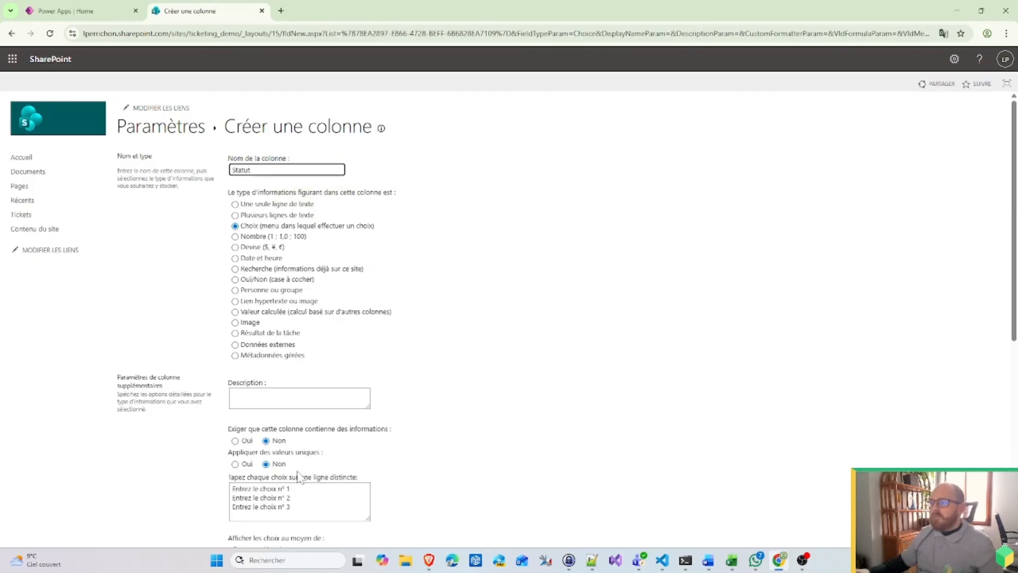
key("BackSpace")
type("s")
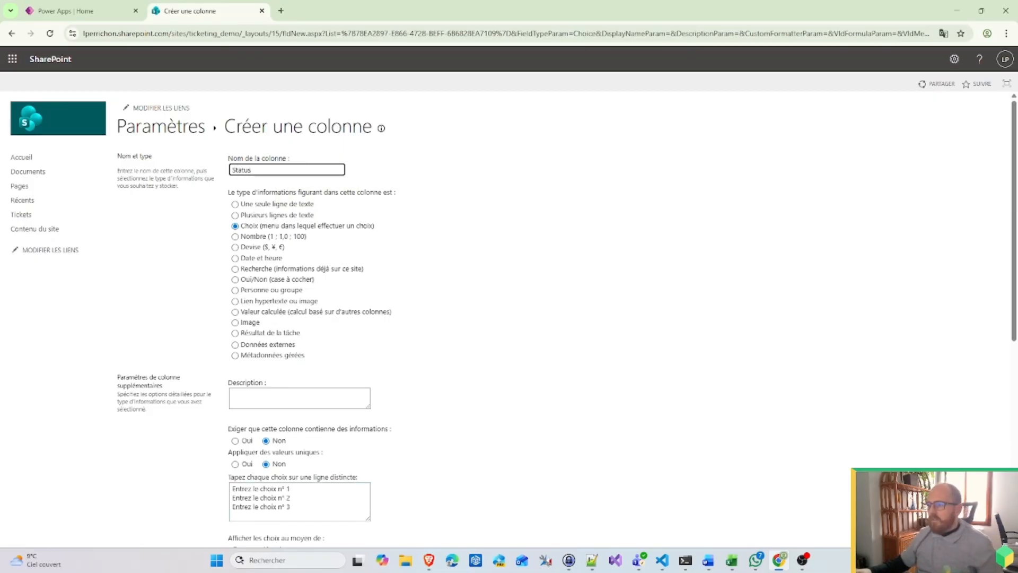
left_click_drag(340, 511, 104, 426)
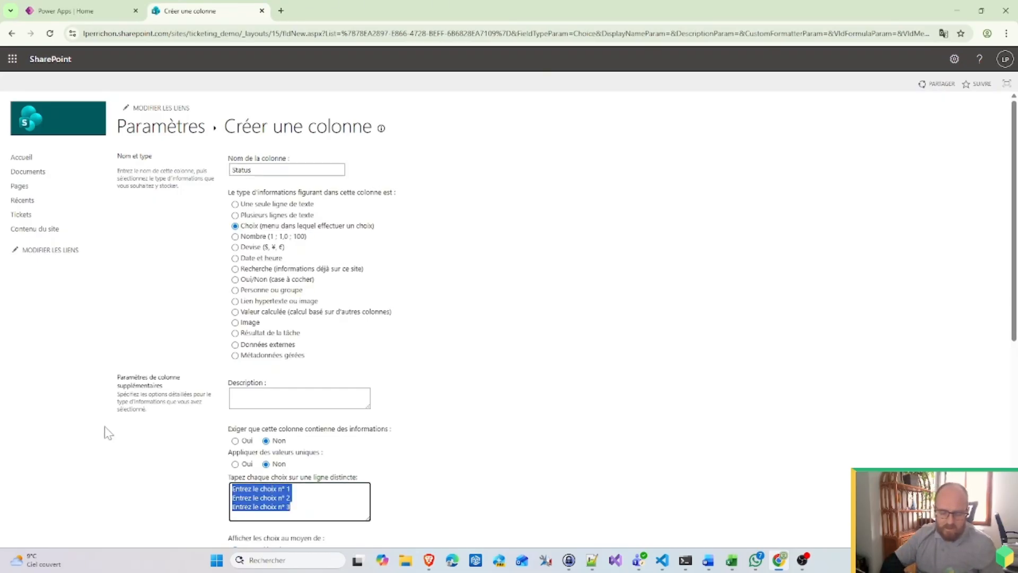
type("ted")
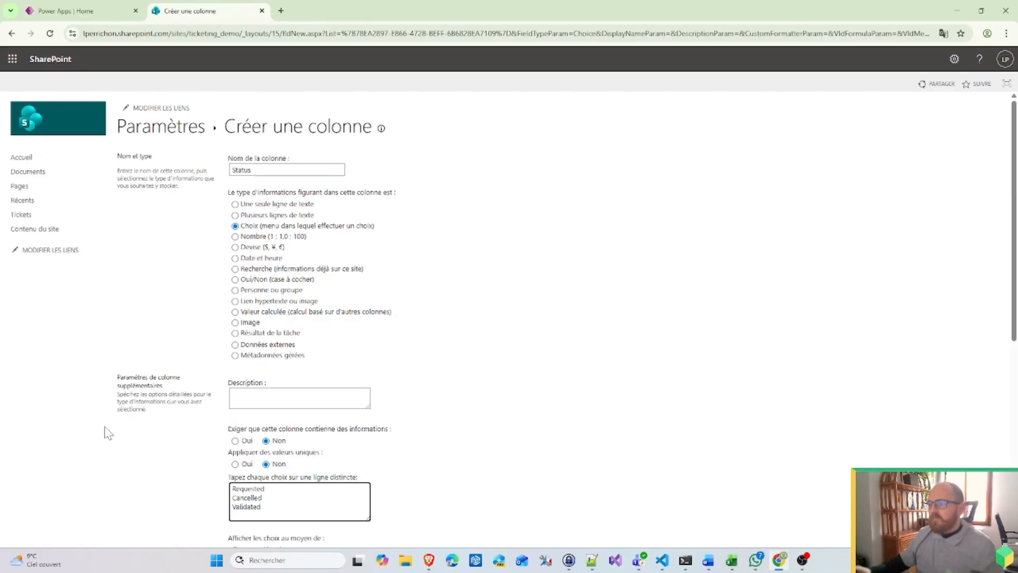
scroll(614, 461, "down", 4)
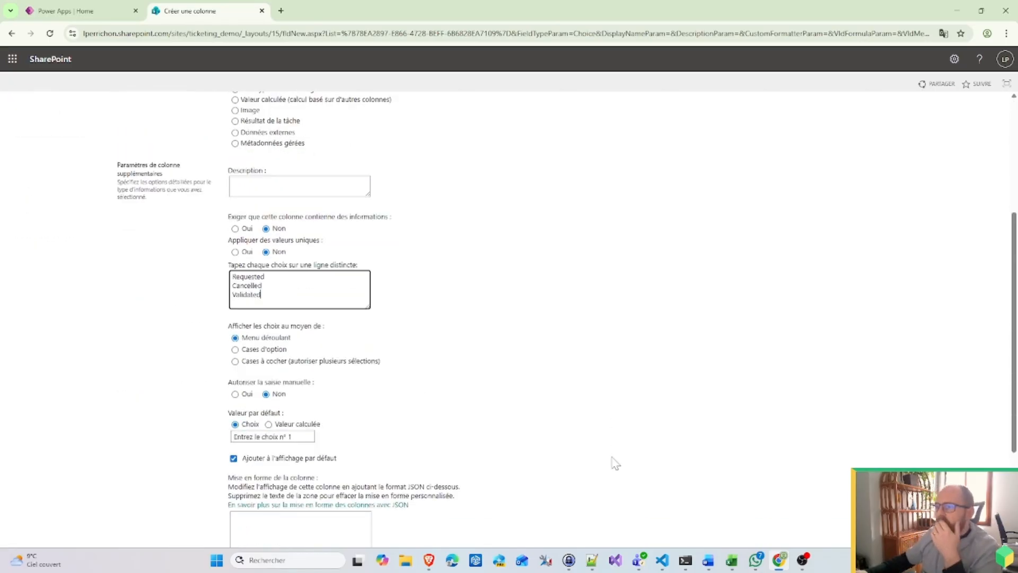
left_click(312, 438)
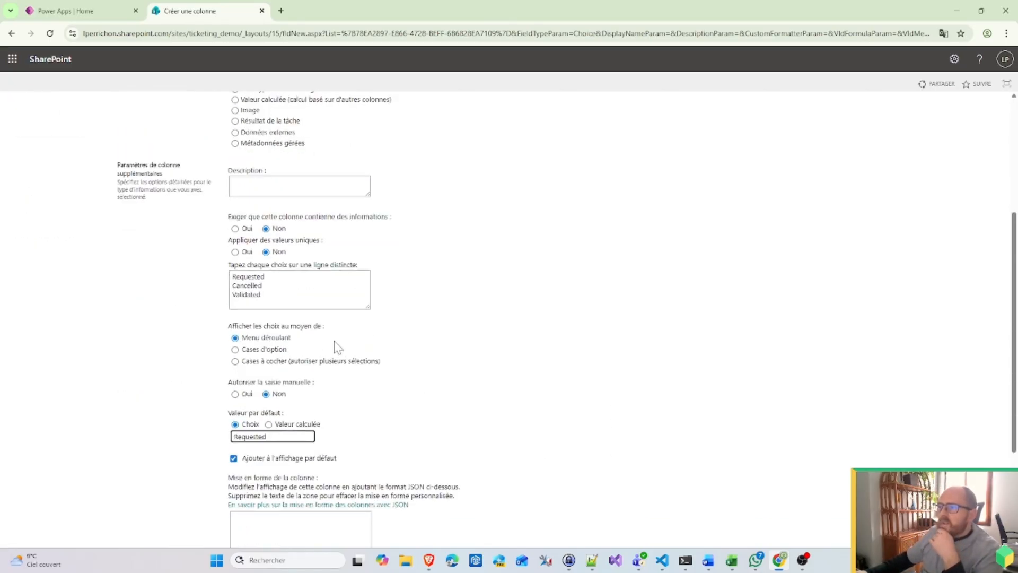
scroll(546, 366, "down", 3)
key("Return")
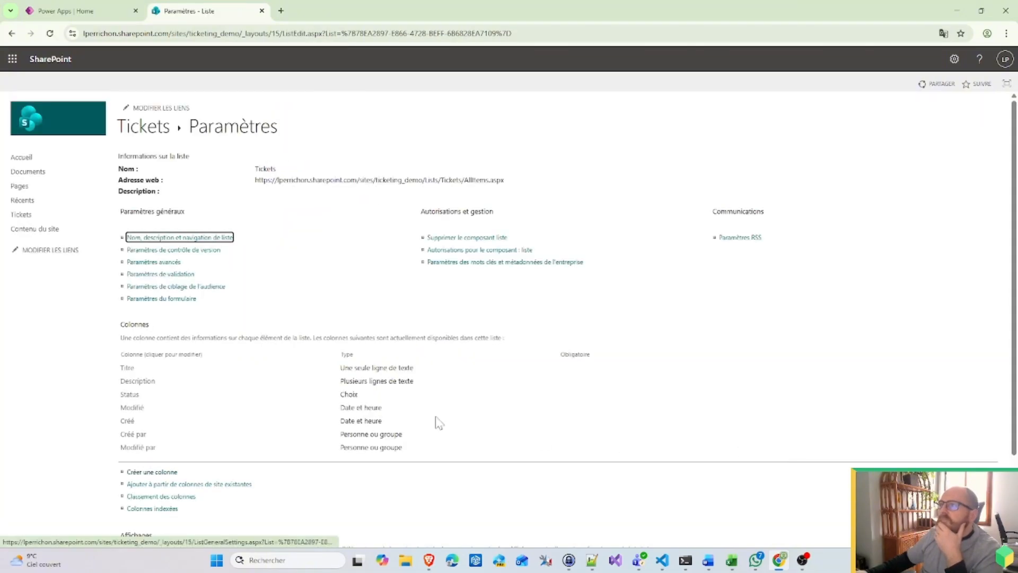
Step: Define a choice column named Type with choices Requesting holidays and Buy new product
left_click(146, 472)
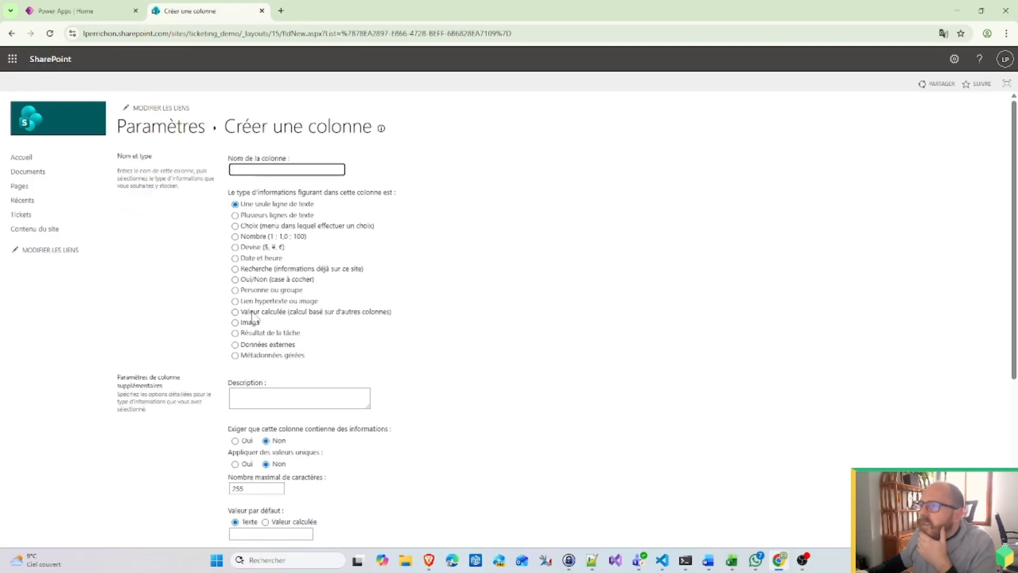
left_click(267, 226)
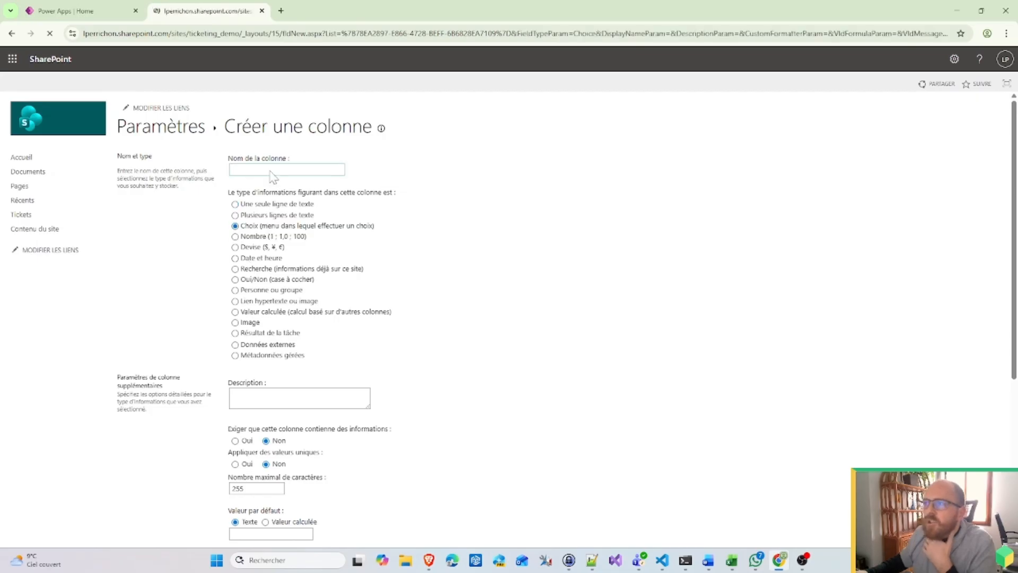
left_click(287, 170)
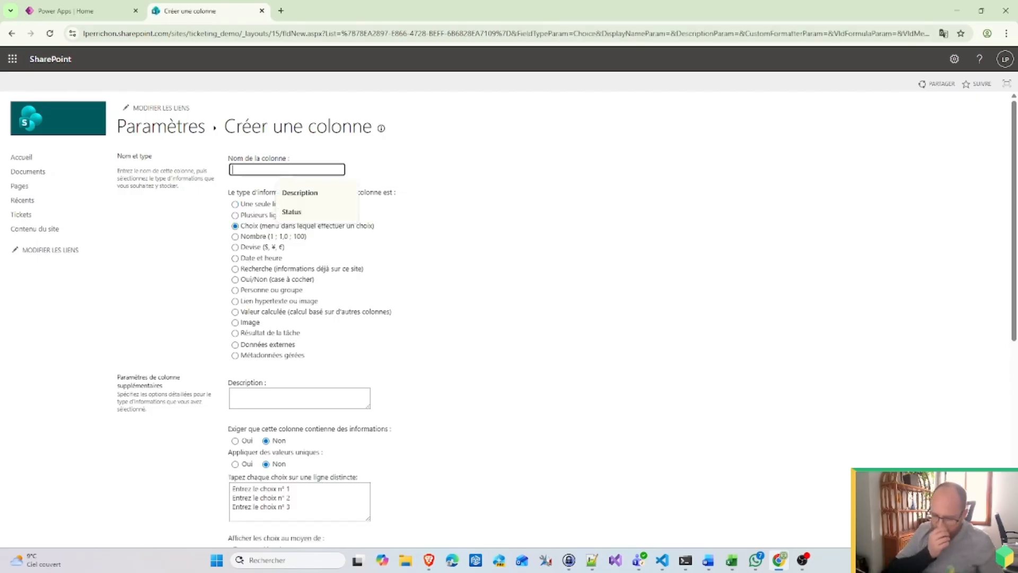
type("Type")
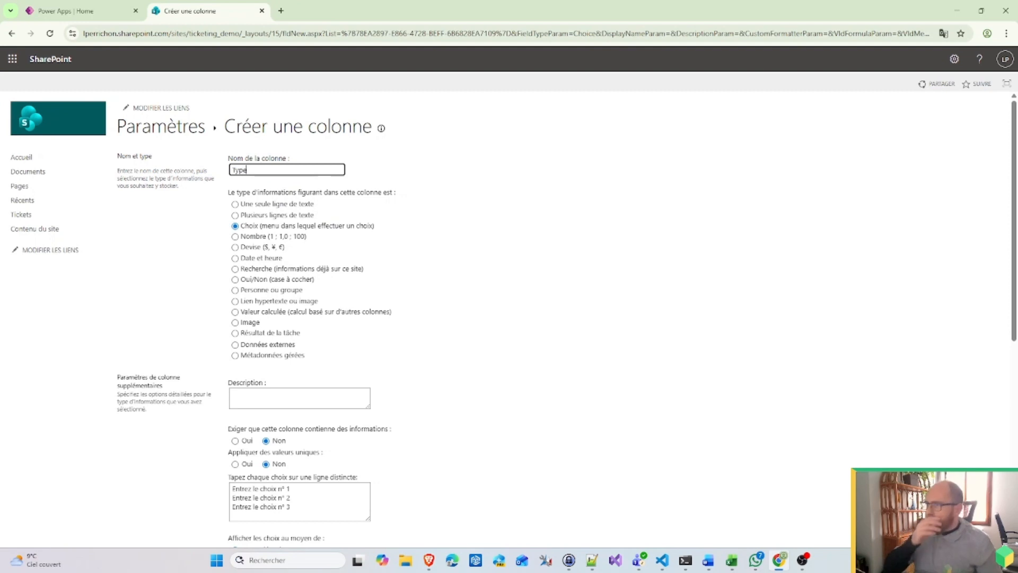
left_click(297, 498)
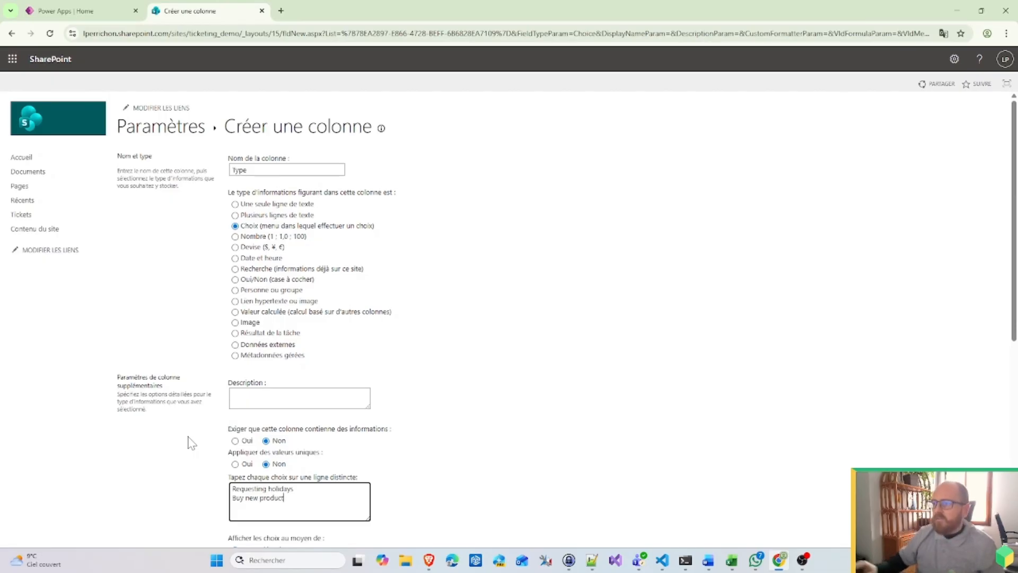
scroll(711, 398, "down", 3)
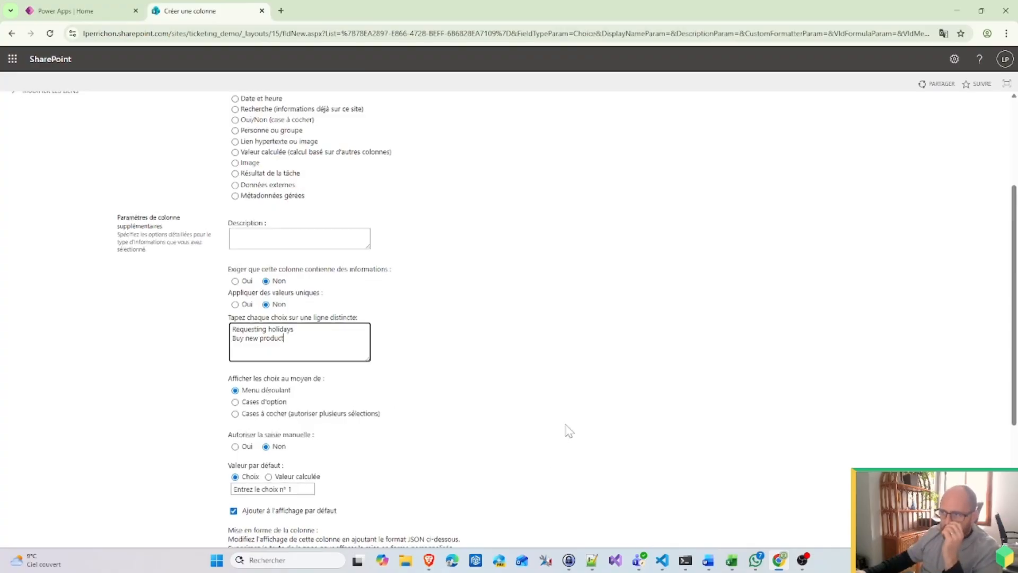
scroll(566, 428, "down", 4)
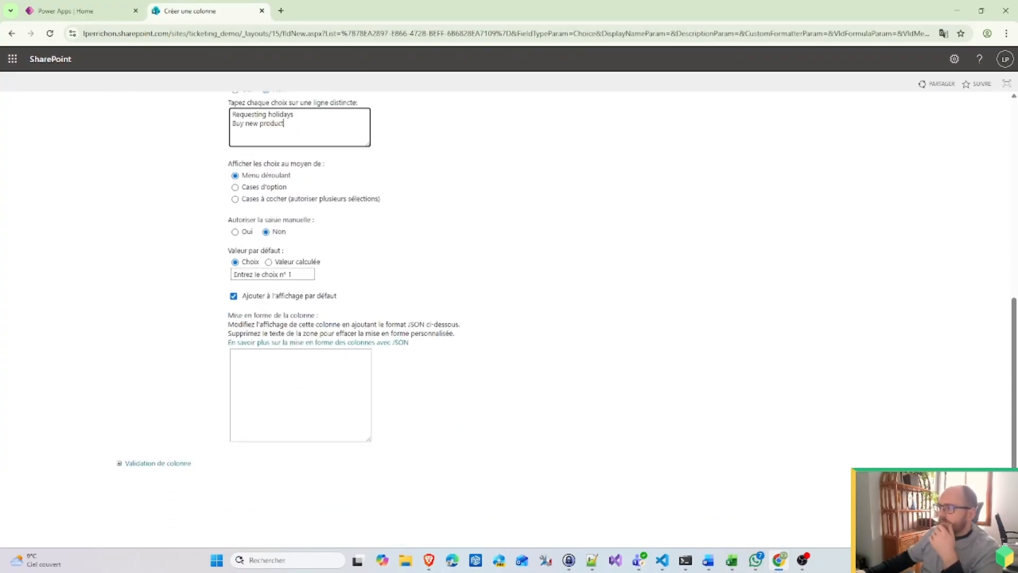
Step: After the name-in-use warning, rename the choice column to typeofticket and create it
left_click(926, 493)
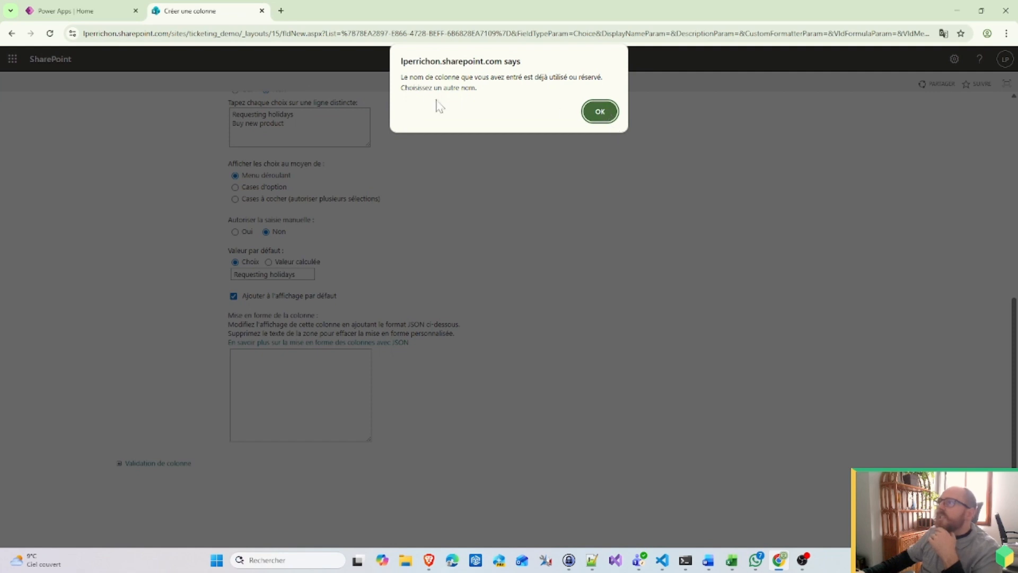
left_click(598, 112)
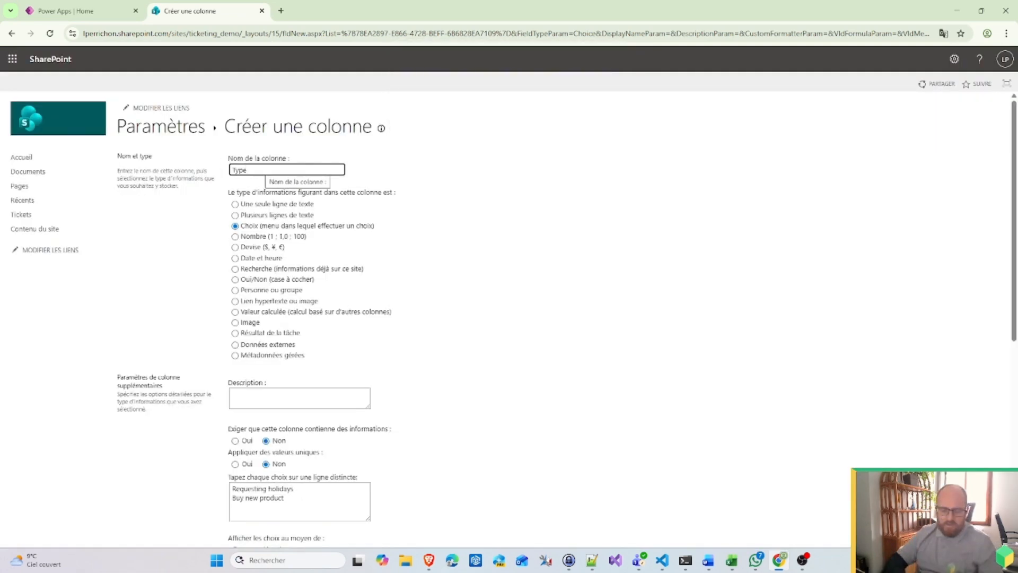
type("of ticket")
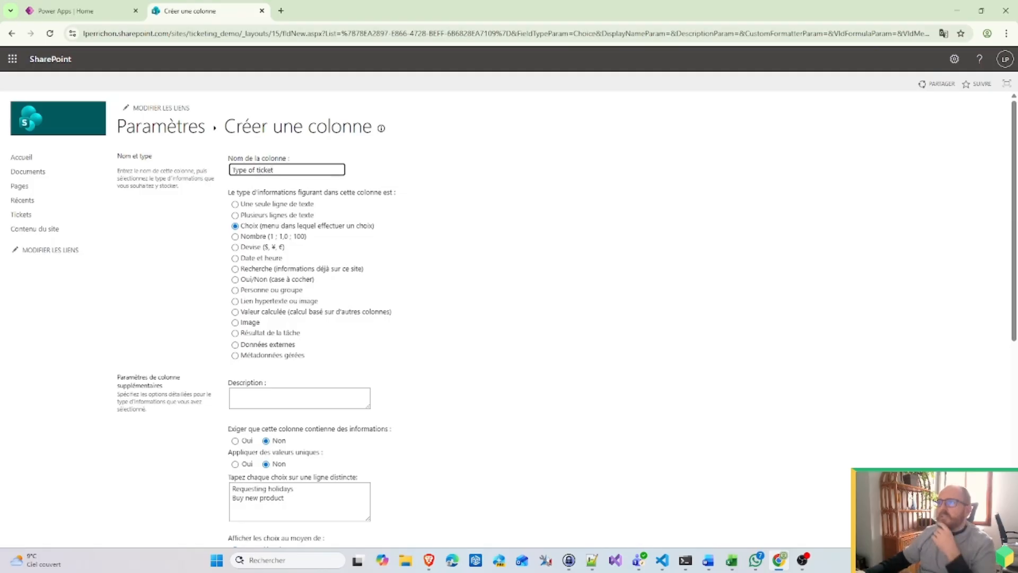
scroll(776, 392, "down", 7)
scroll(776, 392, "up", 4)
scroll(775, 393, "down", 4)
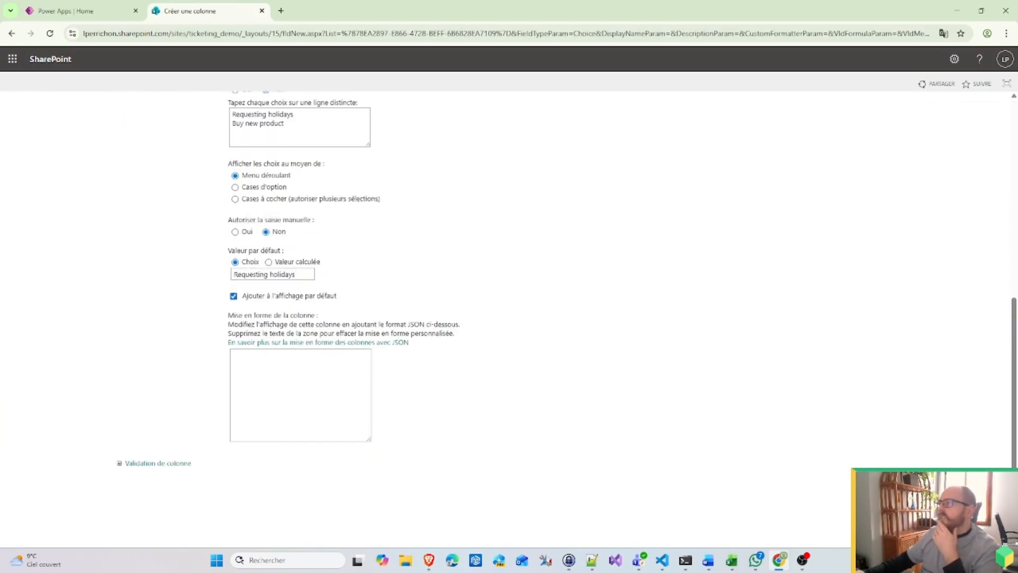
scroll(755, 447, "up", 7)
key("ctrl+a")
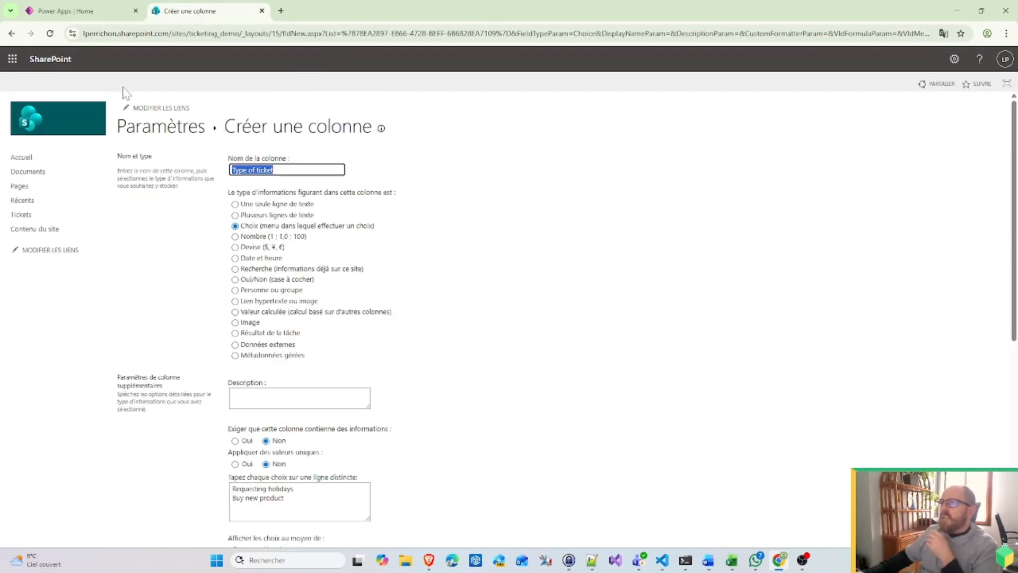
type("typeo")
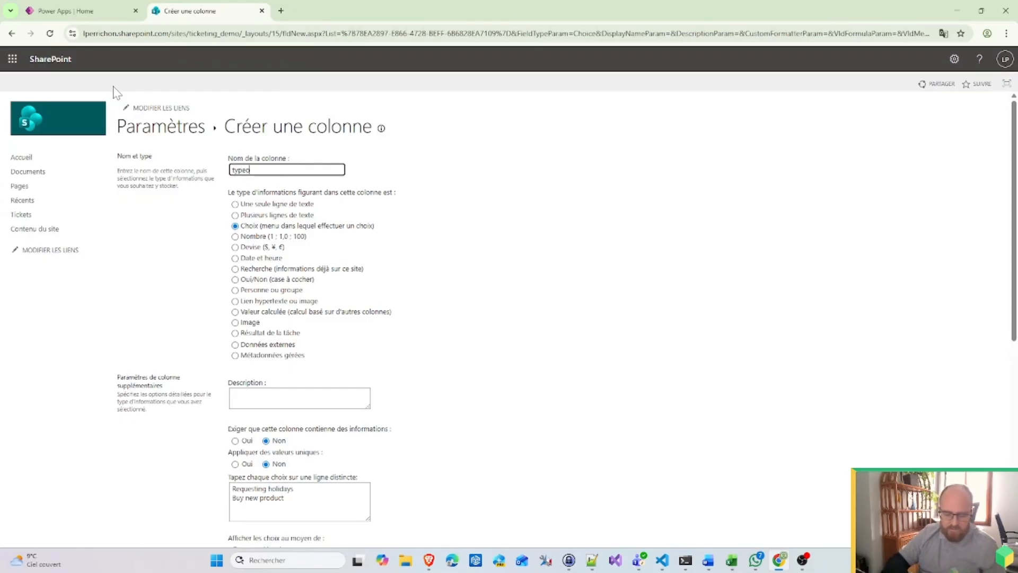
type("fticket")
scroll(664, 244, "down", 7)
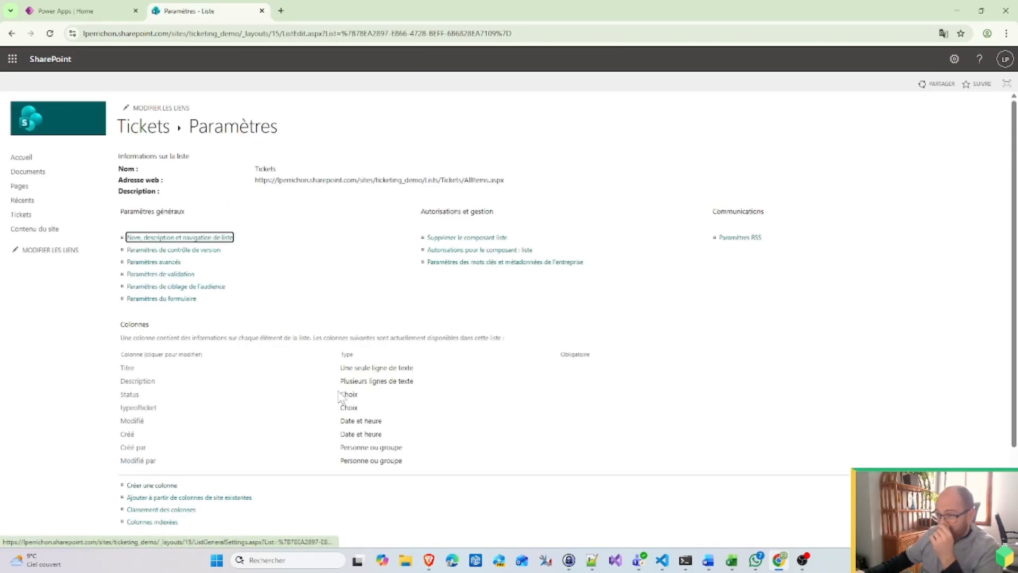
Step: Check the typeofticket column's internal name, then rename its display name to 'Type of ticket'
left_click(151, 408)
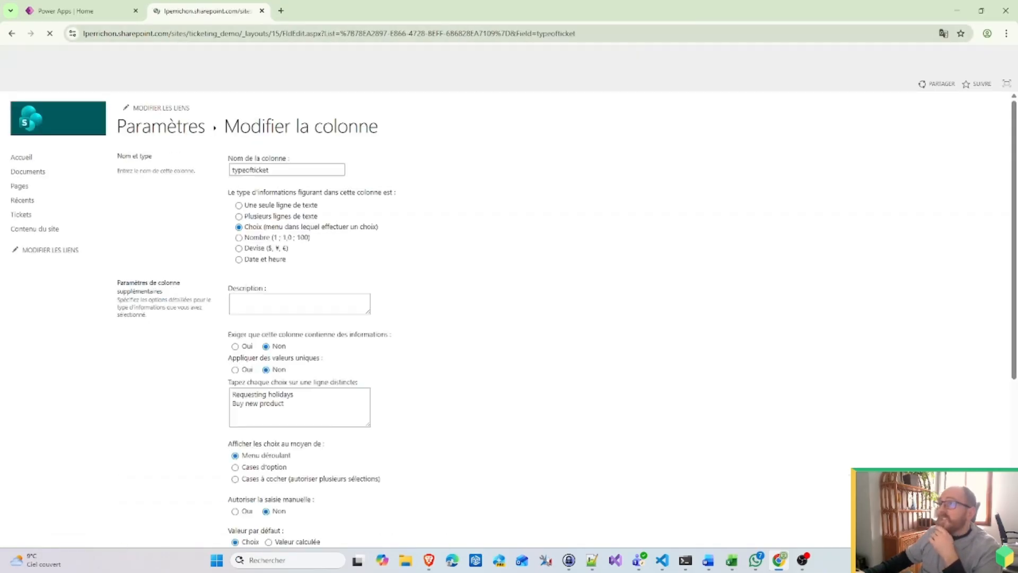
double_click(555, 34)
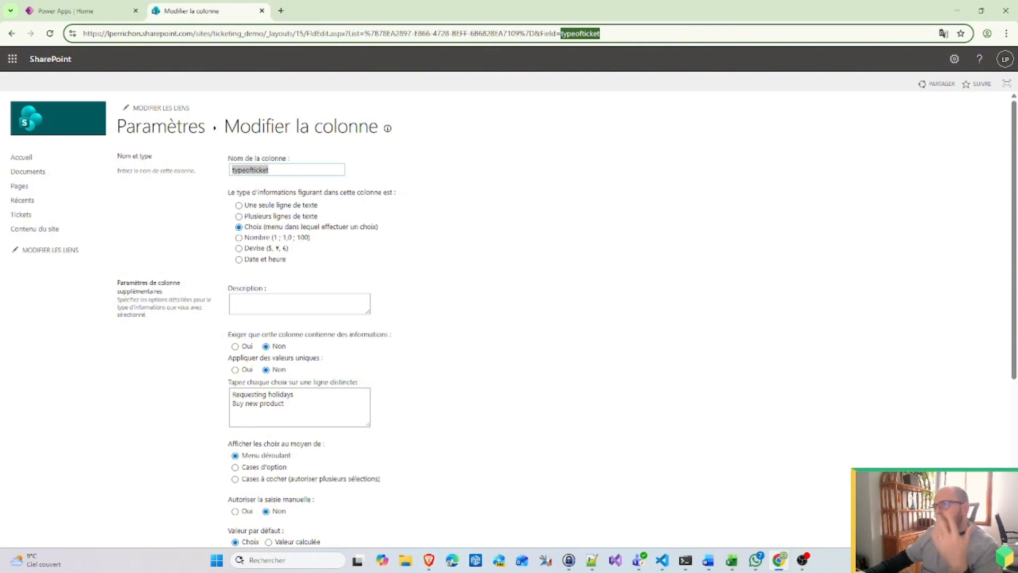
double_click(258, 170)
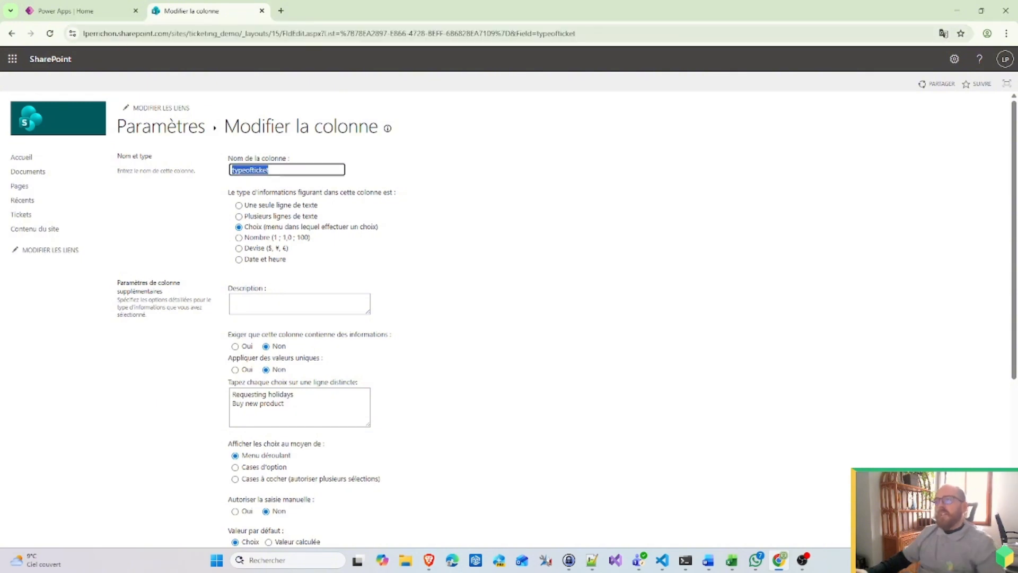
type("Type o")
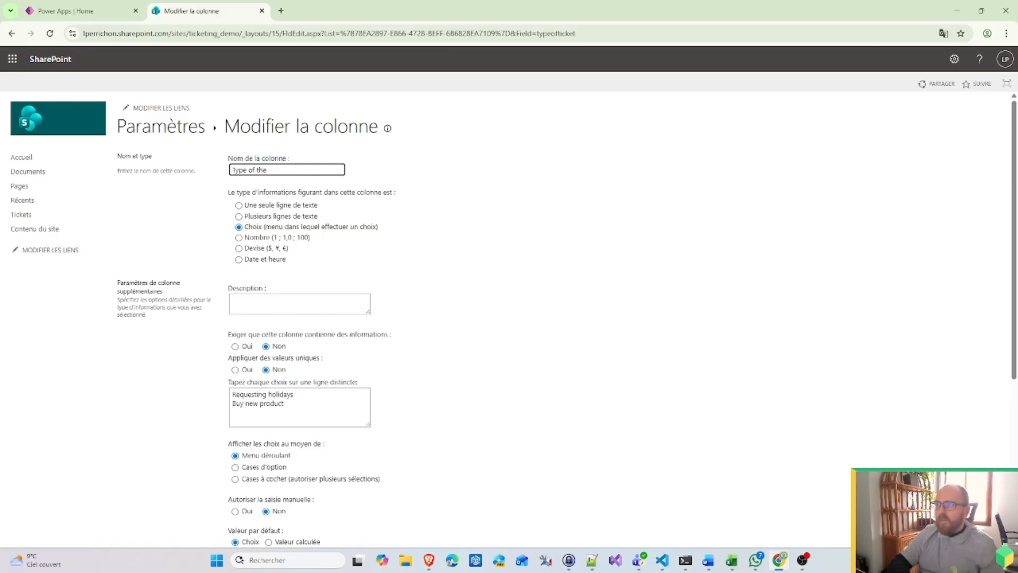
type("f ticket")
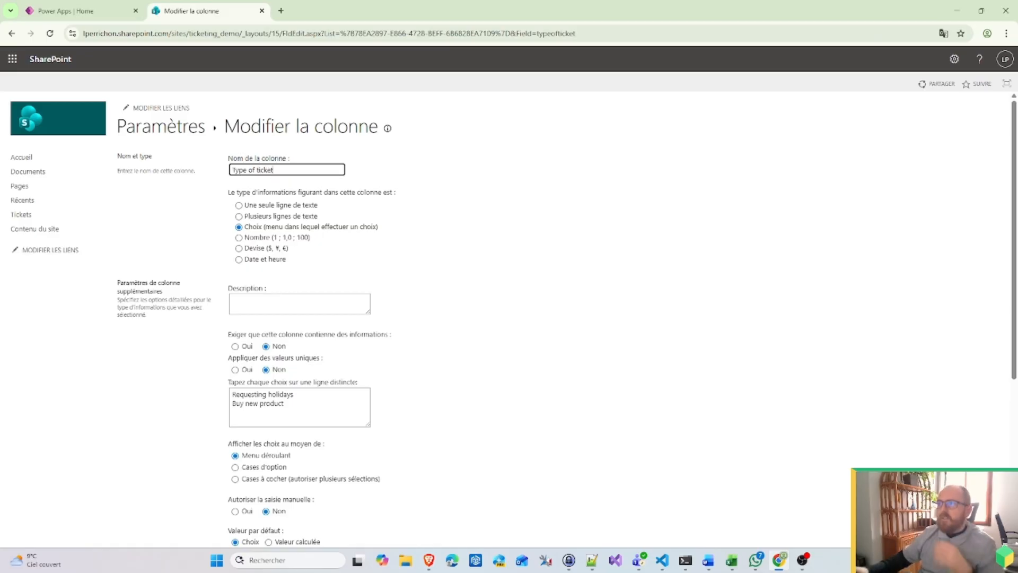
scroll(784, 321, "down", 5)
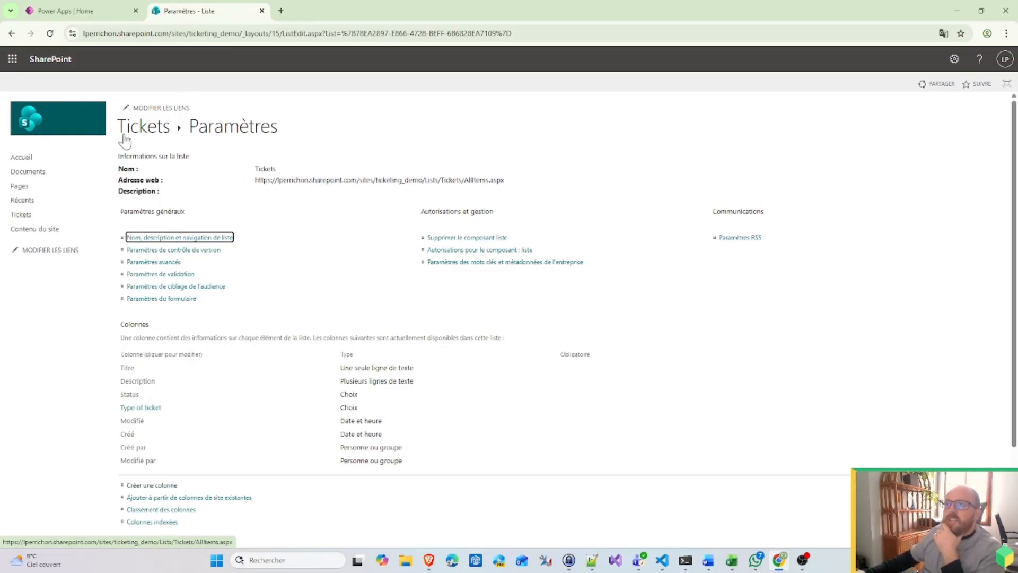
Step: From Site contents, create a blank list 'Tickets status' with Show in site navigation unchecked
left_click(43, 229)
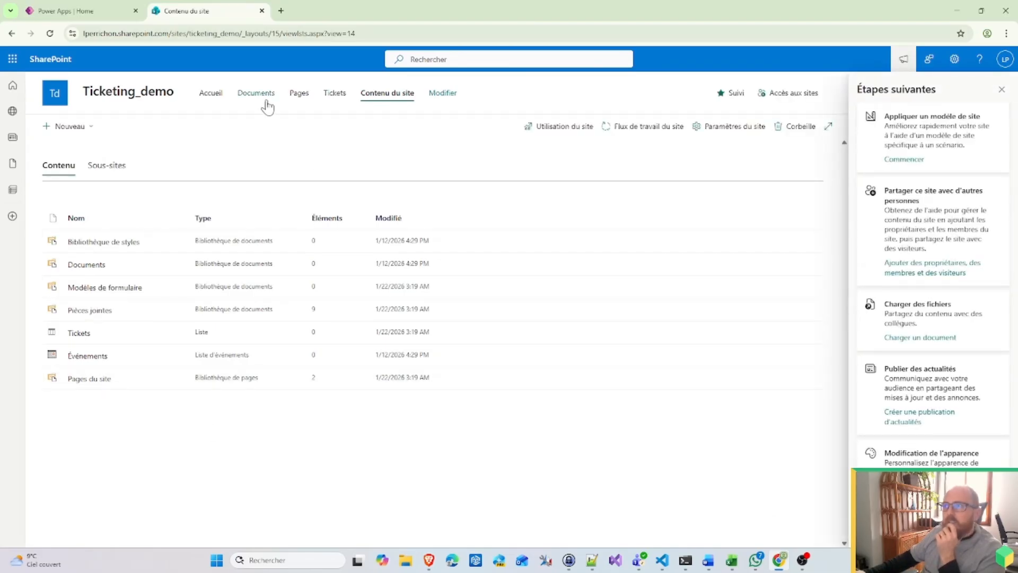
left_click(83, 130)
left_click(69, 151)
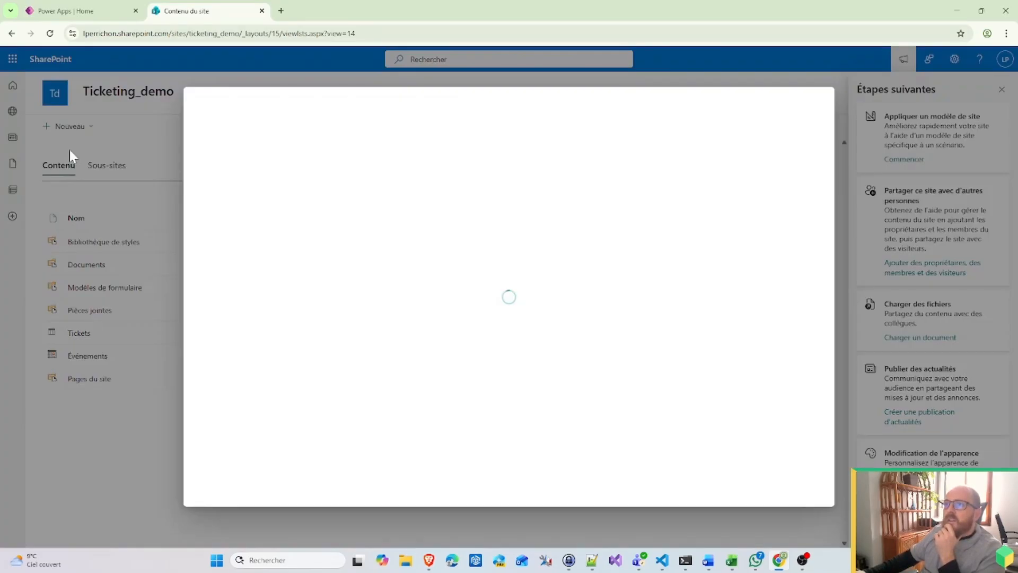
left_click(229, 211)
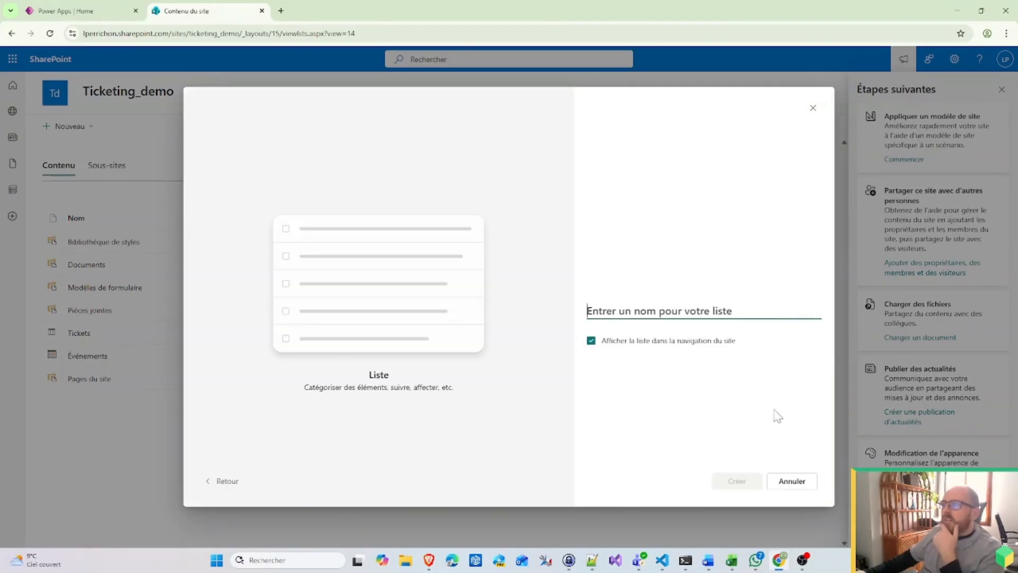
type("Ticket")
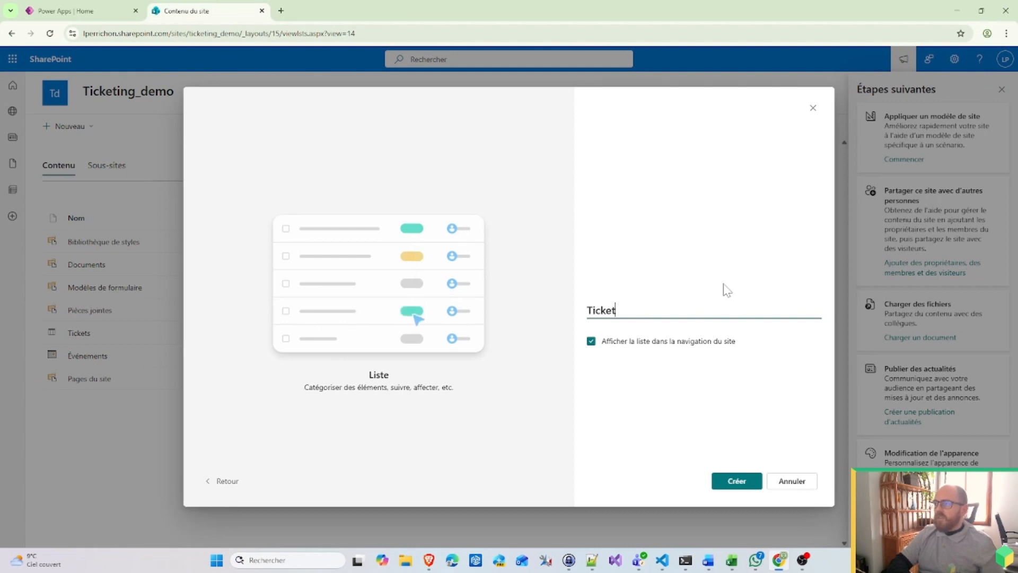
type("s S")
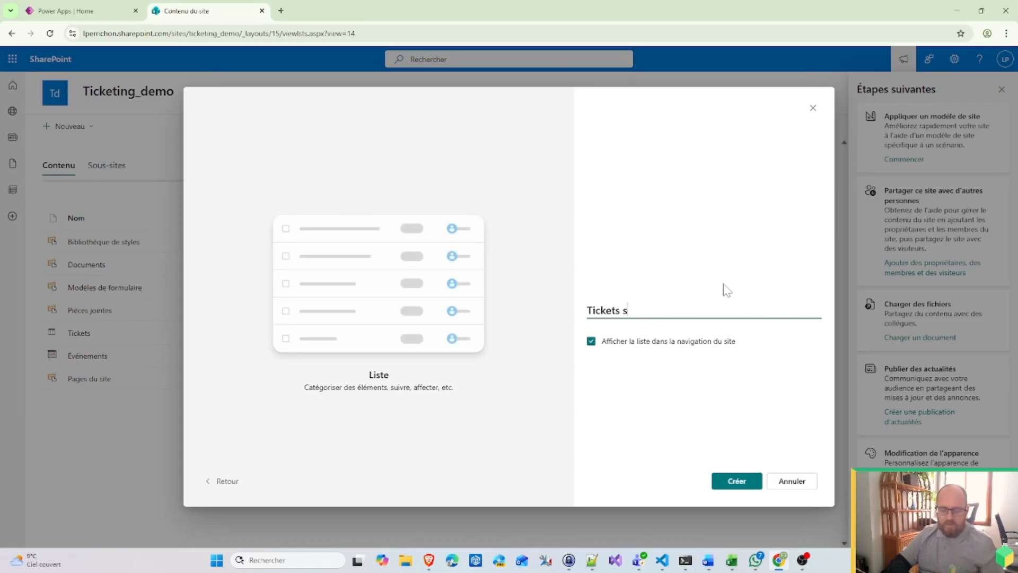
type("tatus")
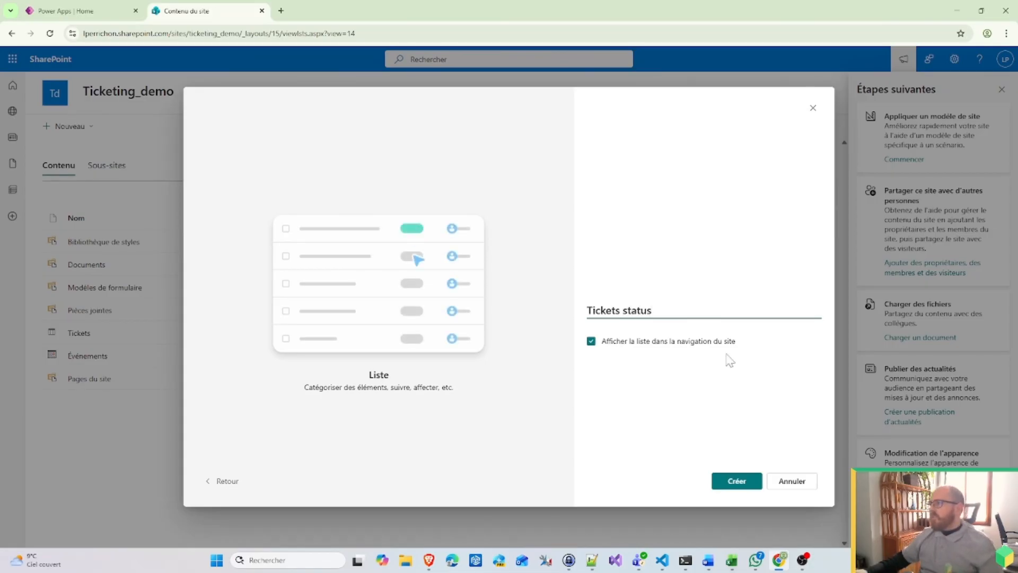
left_click(593, 342)
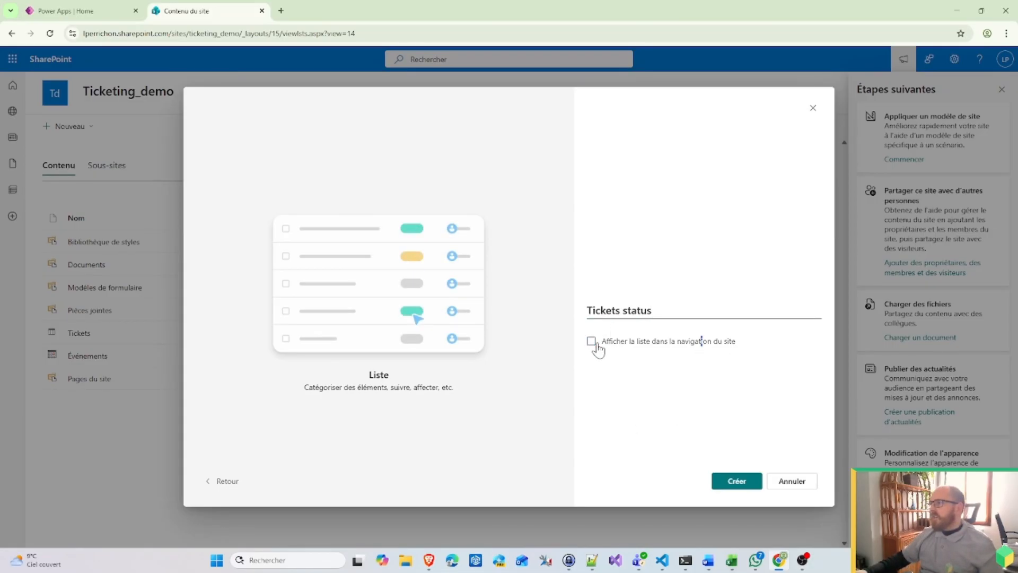
left_click(736, 482)
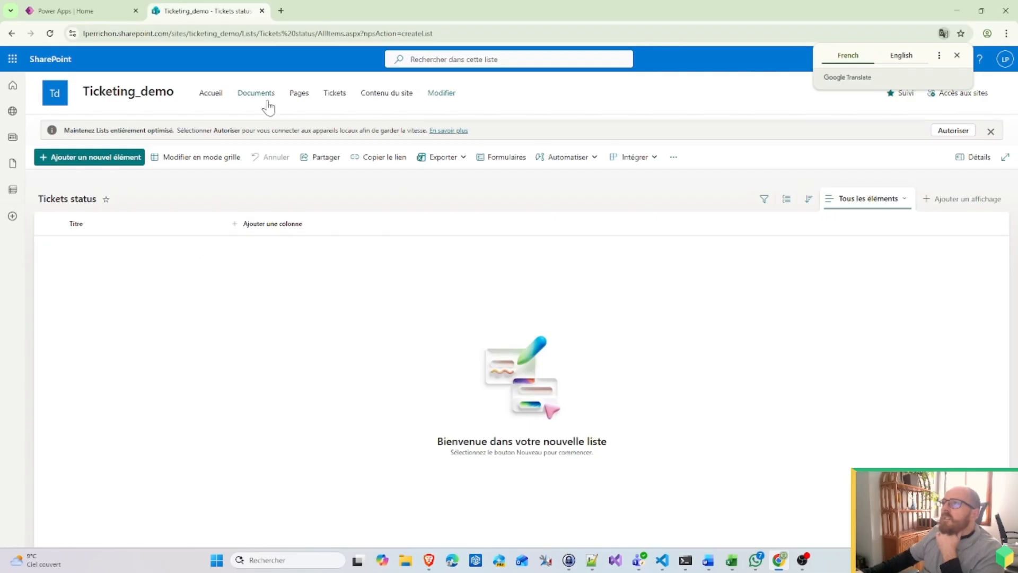
Step: Check the Tickets status name in the address, then drop the new column for the settings panel
left_click_drag(259, 33, 316, 32)
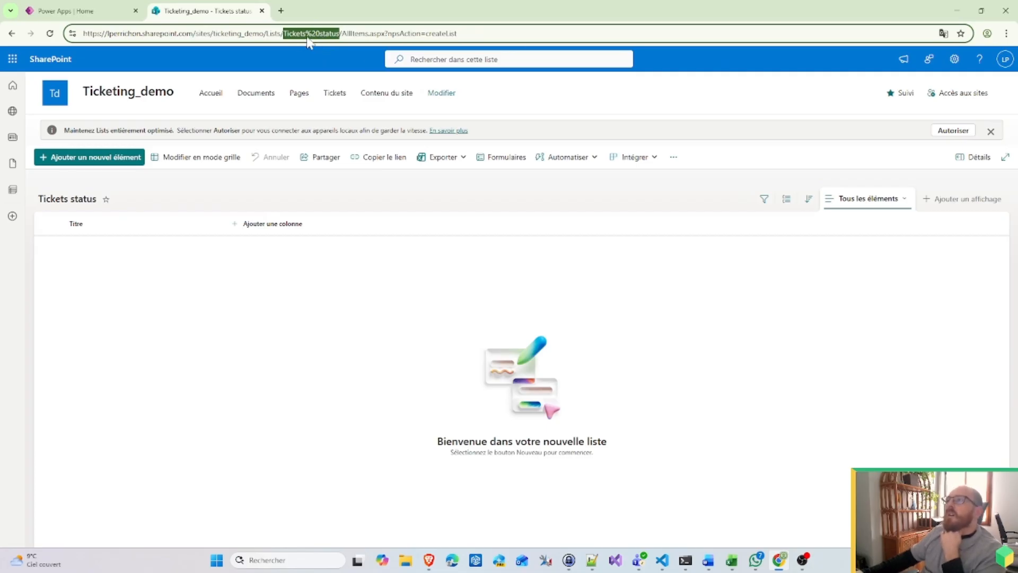
left_click(308, 37)
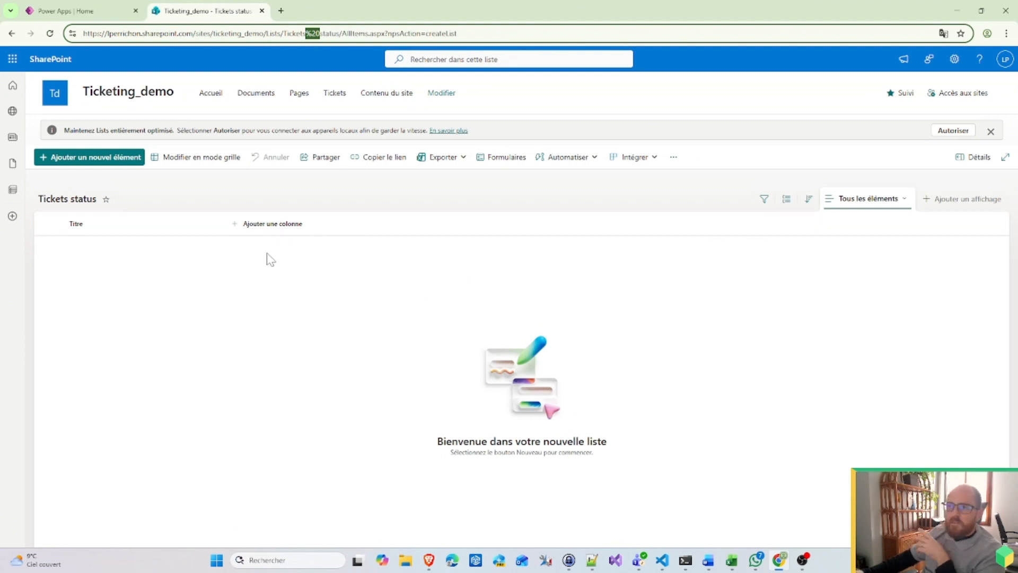
left_click(271, 227)
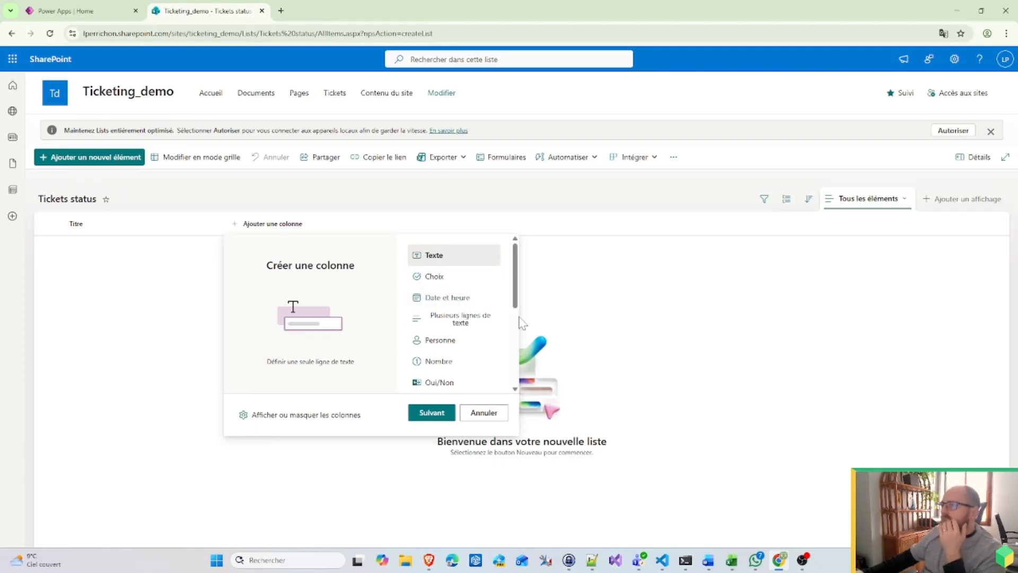
scroll(457, 358, "down", 2)
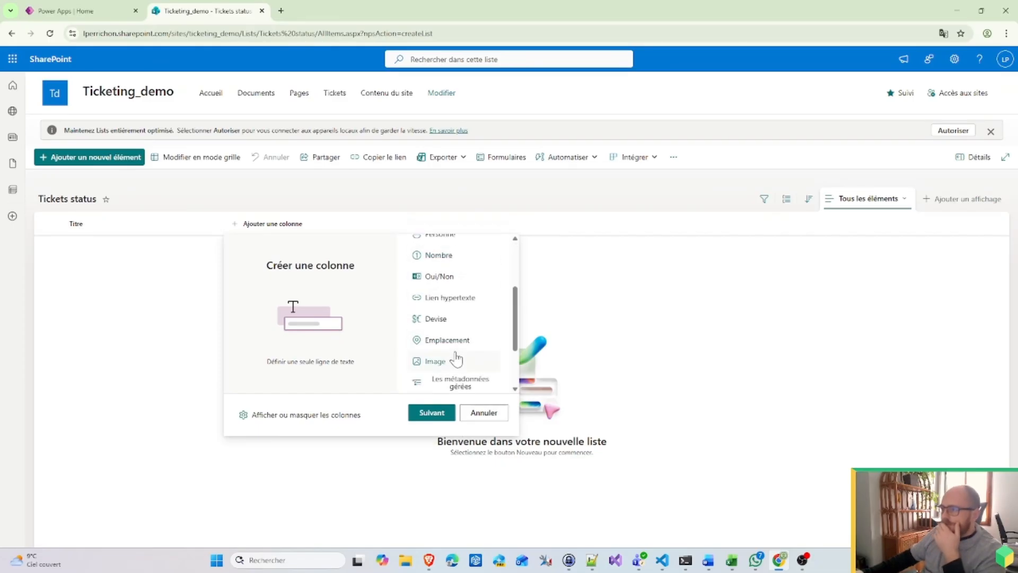
scroll(456, 361, "up", 2)
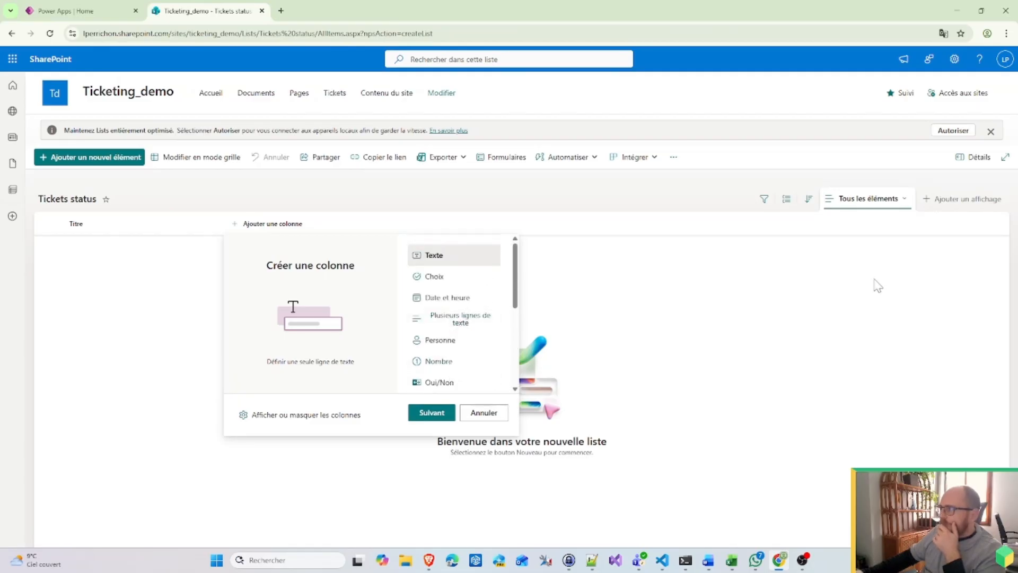
left_click(955, 59)
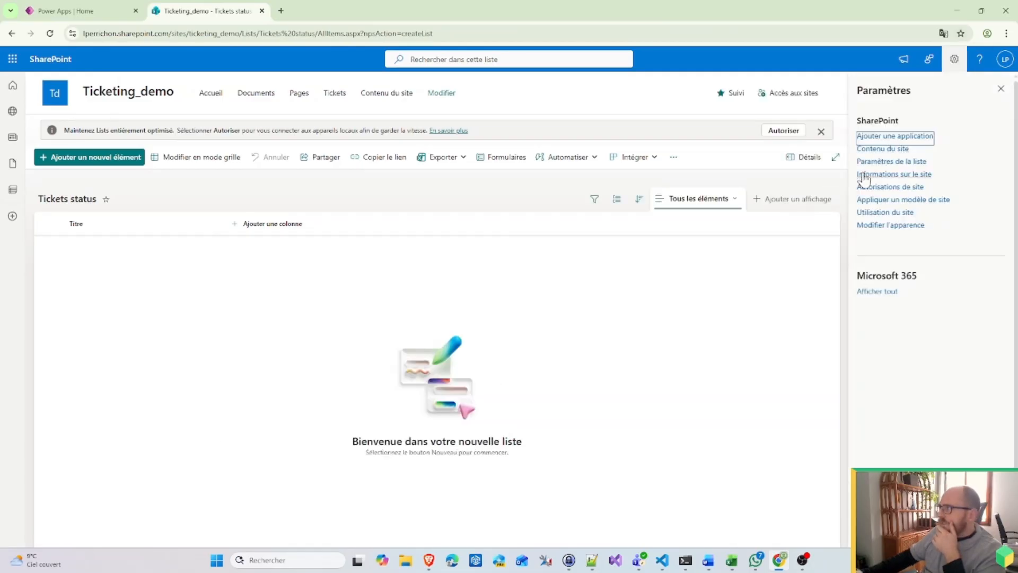
Step: From the Tickets status list settings, start a new lookup column named Ticket
left_click(882, 163)
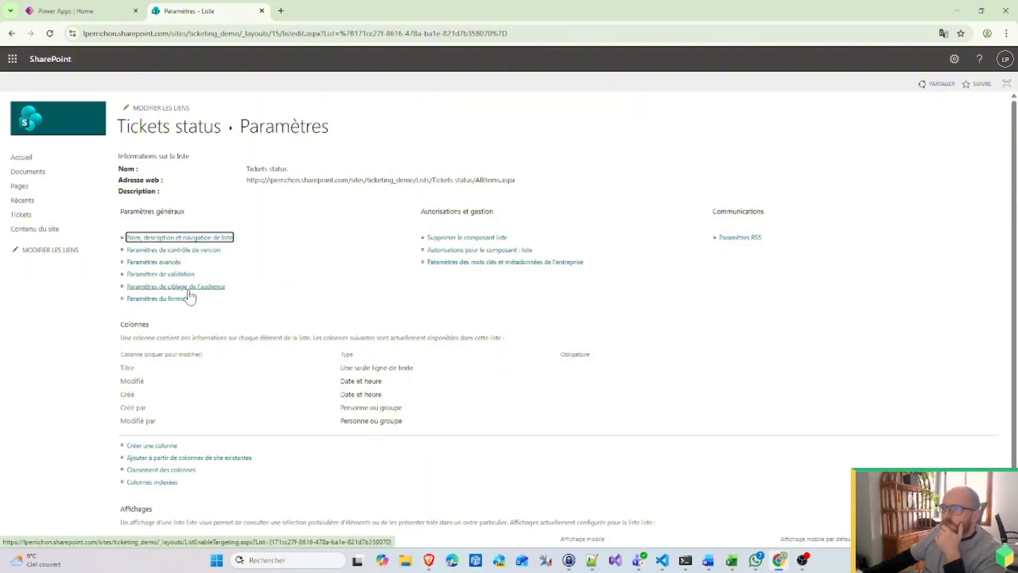
scroll(188, 303, "down", 1)
left_click(168, 393)
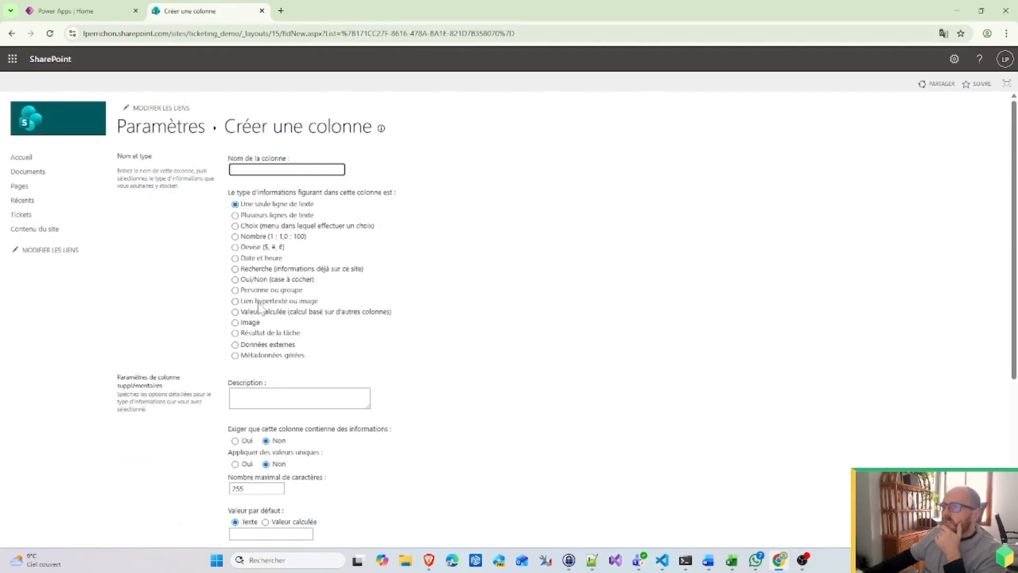
left_click(259, 269)
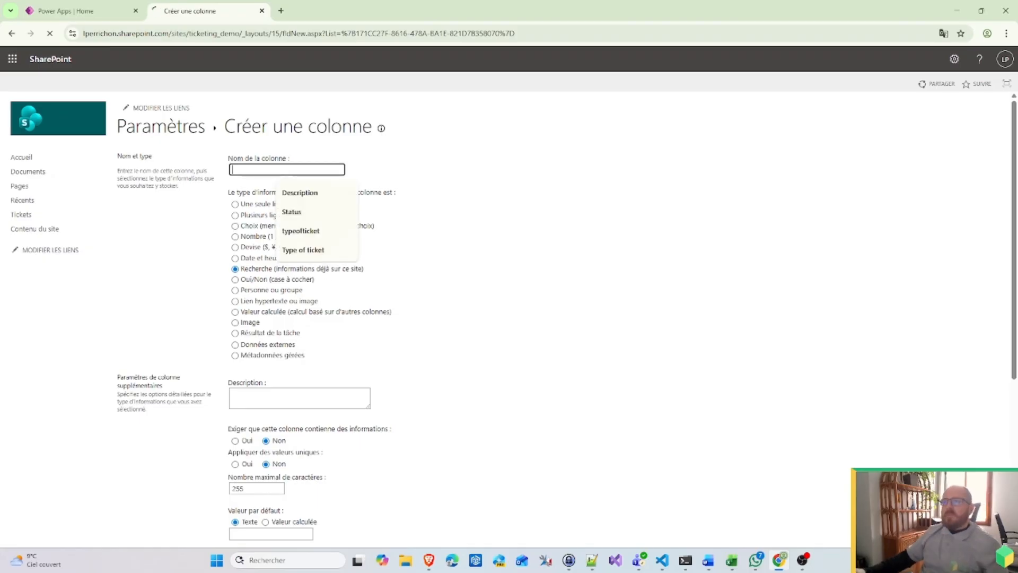
type("Ticket")
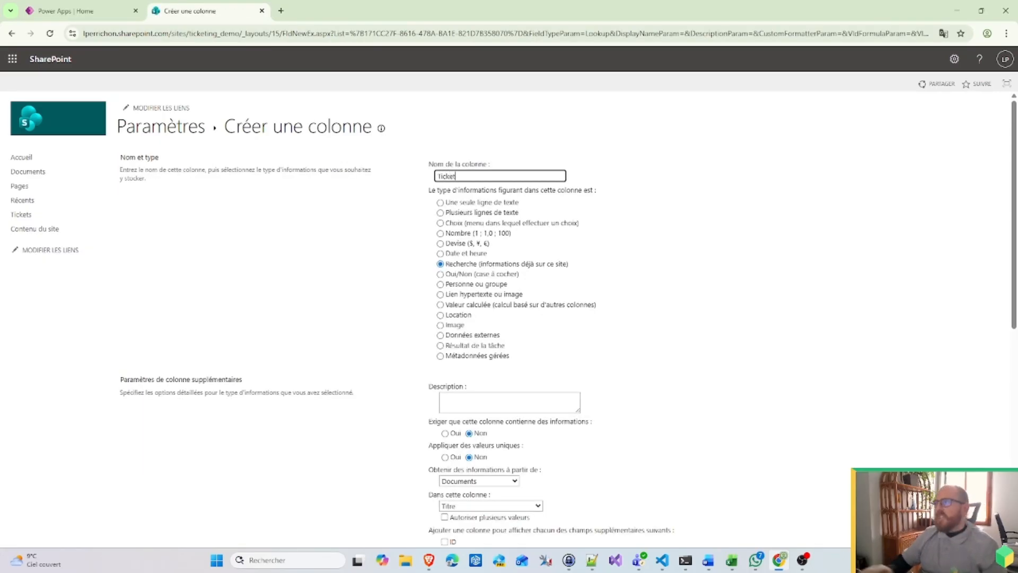
scroll(557, 380, "down", 2)
Step: Point the Ticket lookup at the Tickets list and include its ID field
left_click(514, 375)
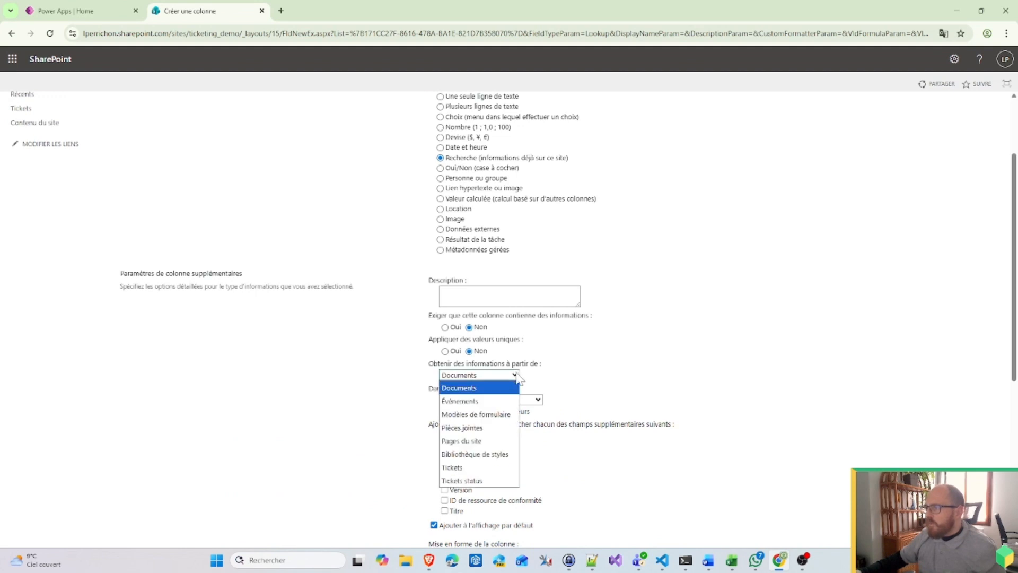
left_click(483, 467)
scroll(569, 382, "down", 5)
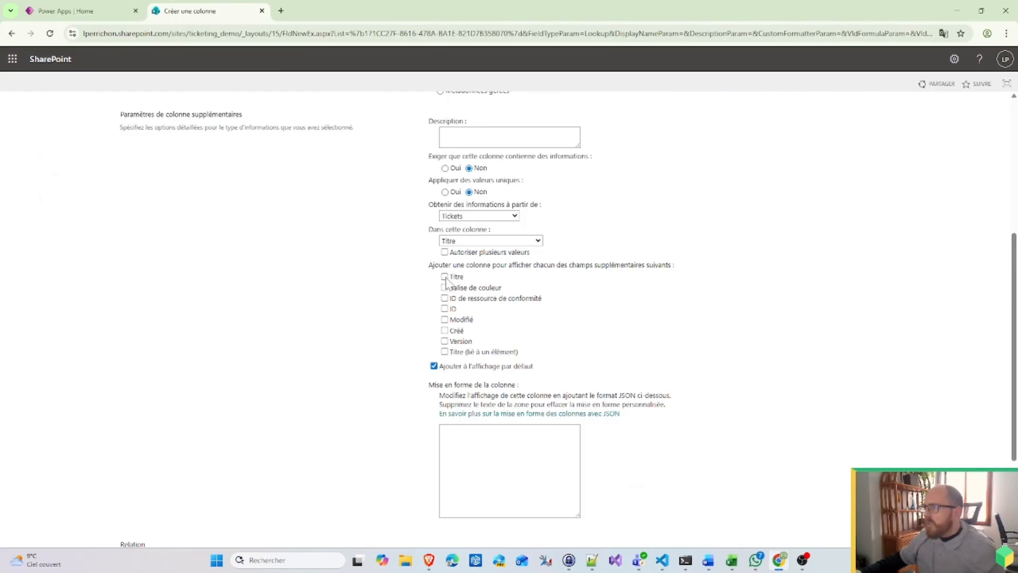
left_click(445, 309)
scroll(773, 357, "down", 3)
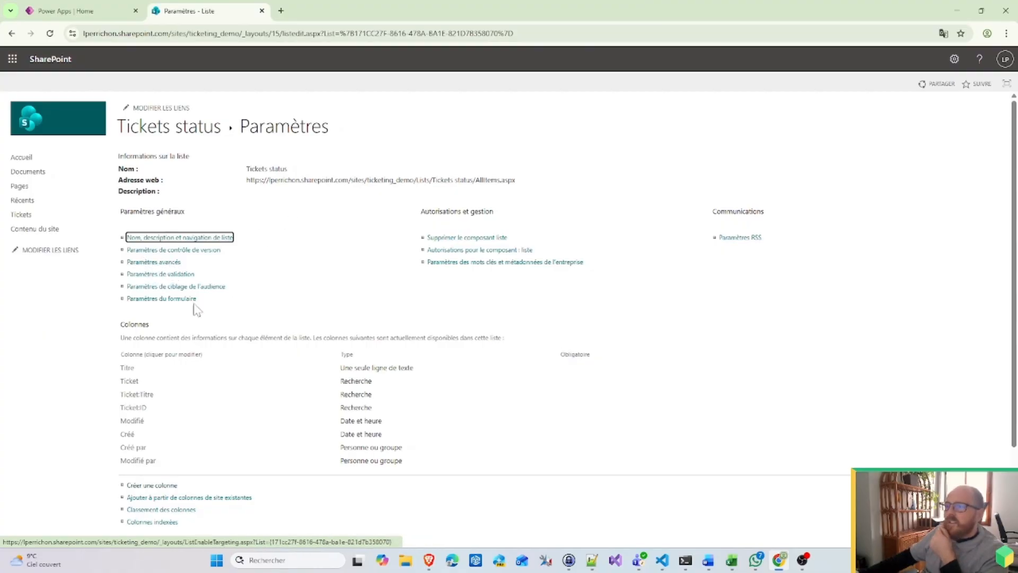
scroll(159, 451, "down", 1)
left_click(151, 431)
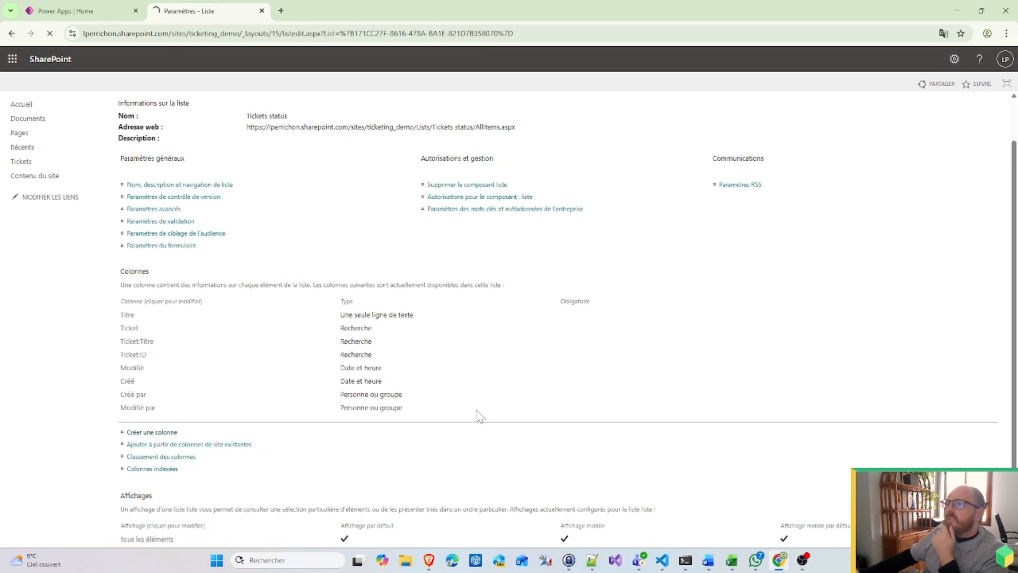
Step: Create the Status choice column with choices Pending, Rejected, Approved, defaulting to Pending
left_click(300, 227)
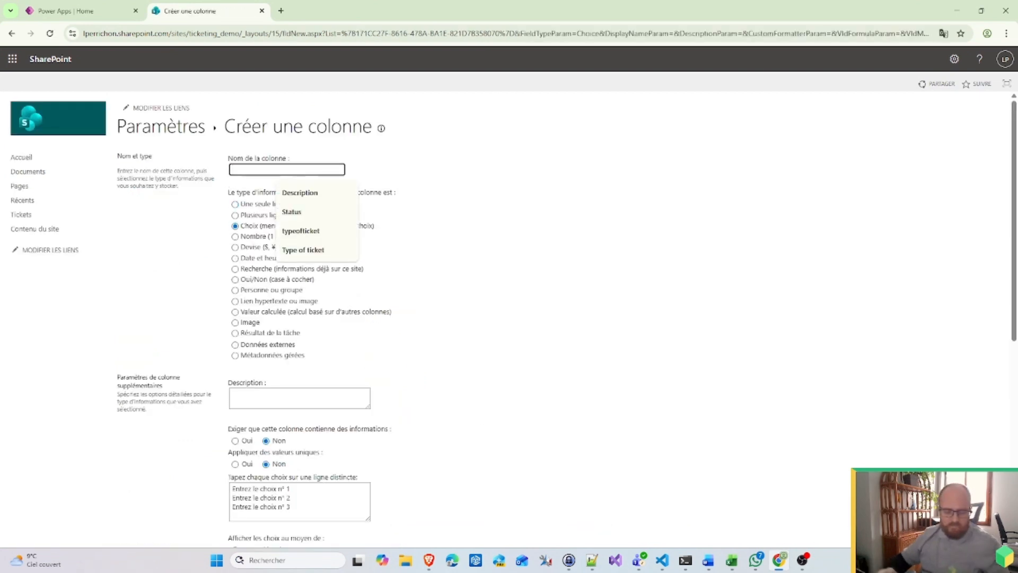
type("Statu")
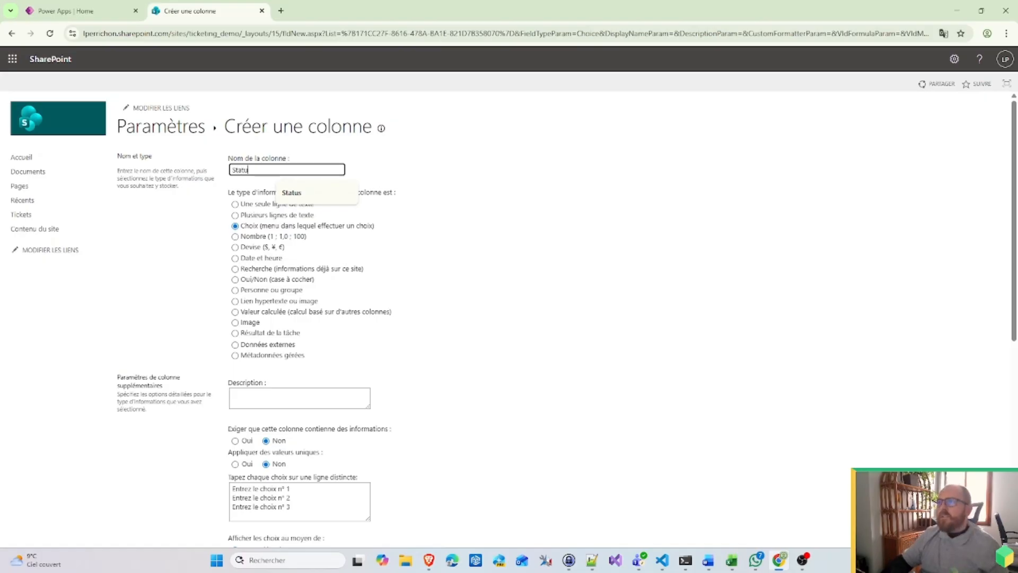
type("s")
left_click_drag(304, 509, 189, 463)
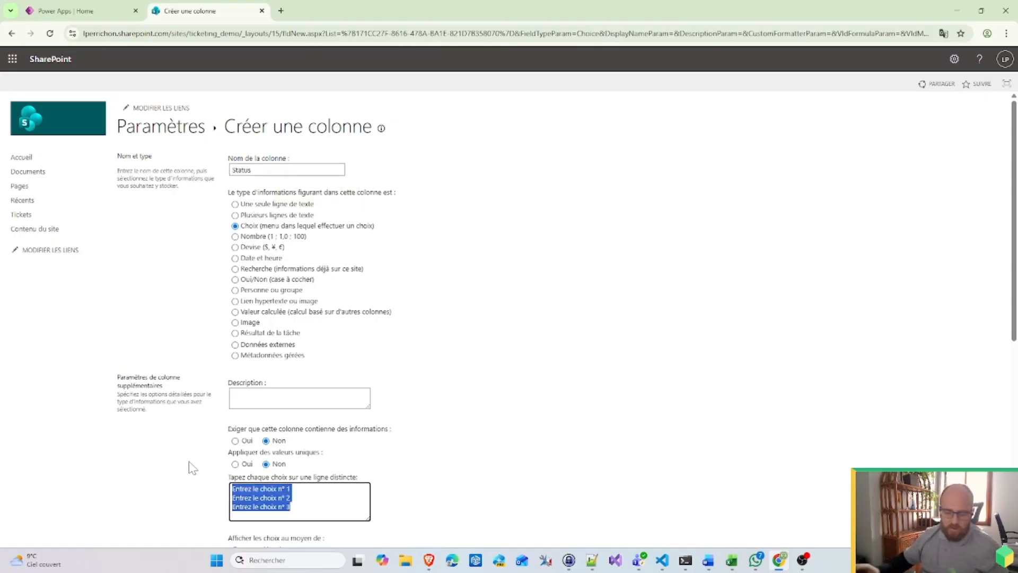
type("Pending")
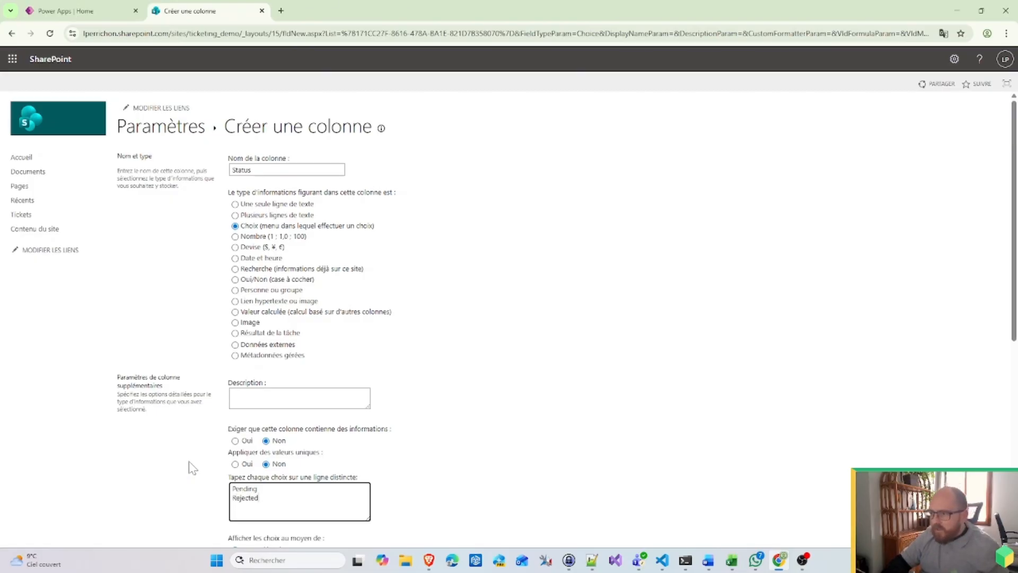
type("d")
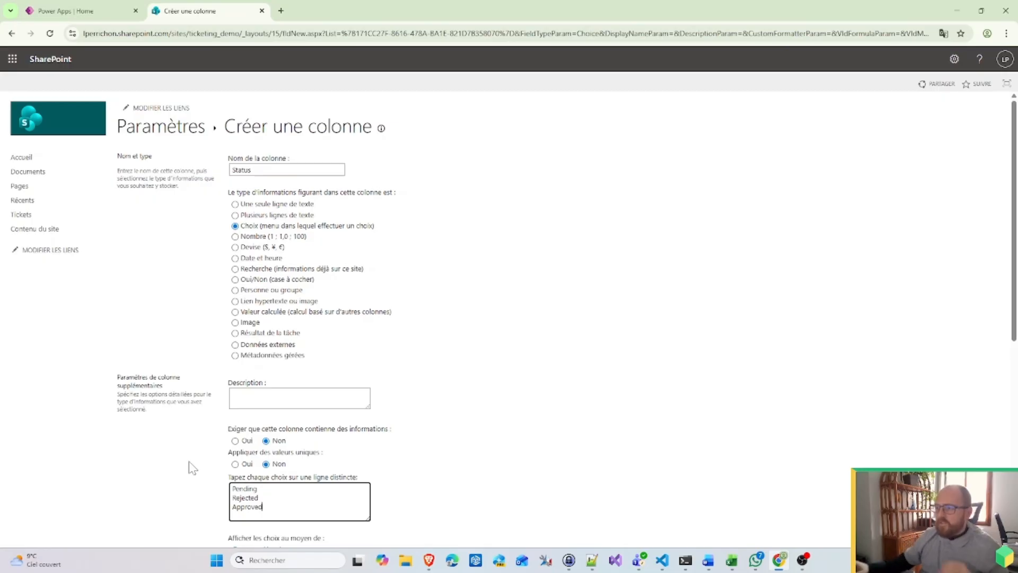
scroll(613, 364, "down", 2)
scroll(551, 328, "up", 2)
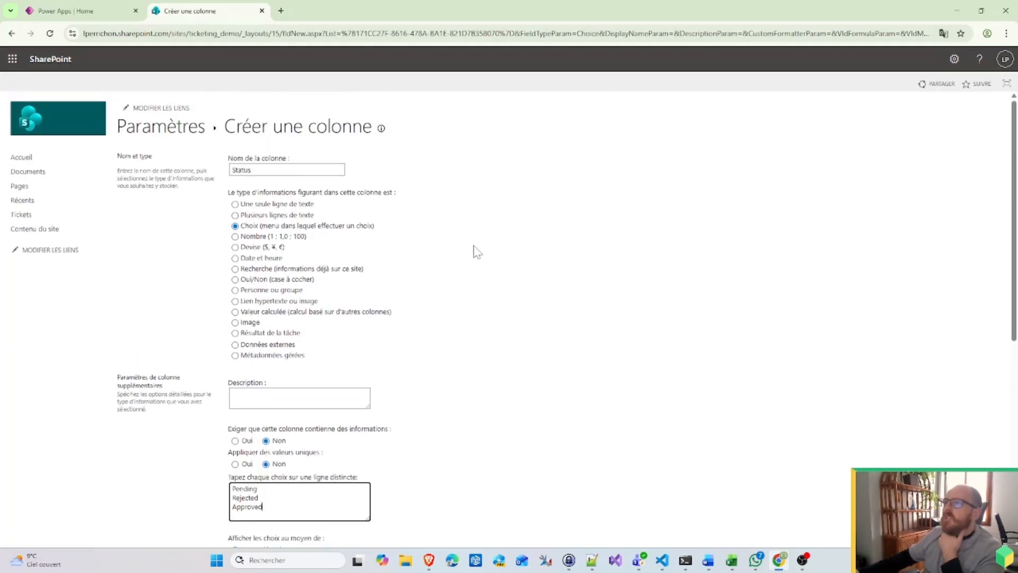
scroll(474, 252, "down", 7)
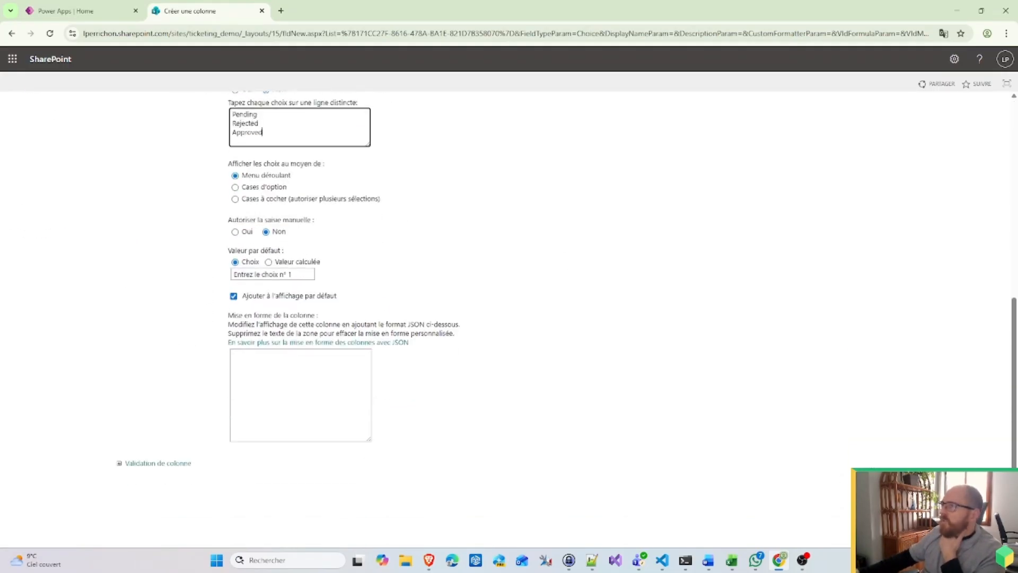
left_click(474, 251)
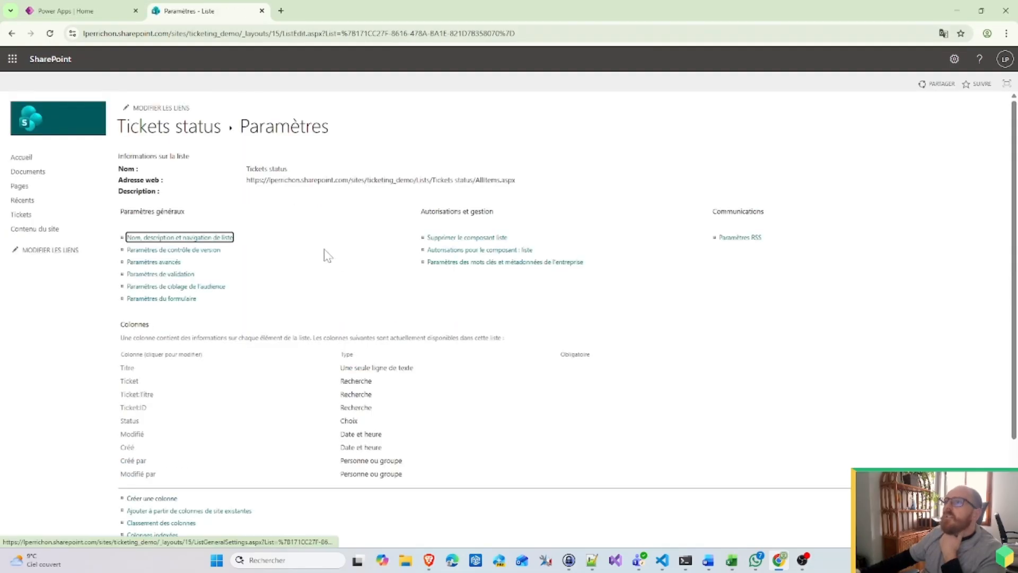
Step: Create a person-or-group column named Who, keeping the default settings
left_click(159, 499)
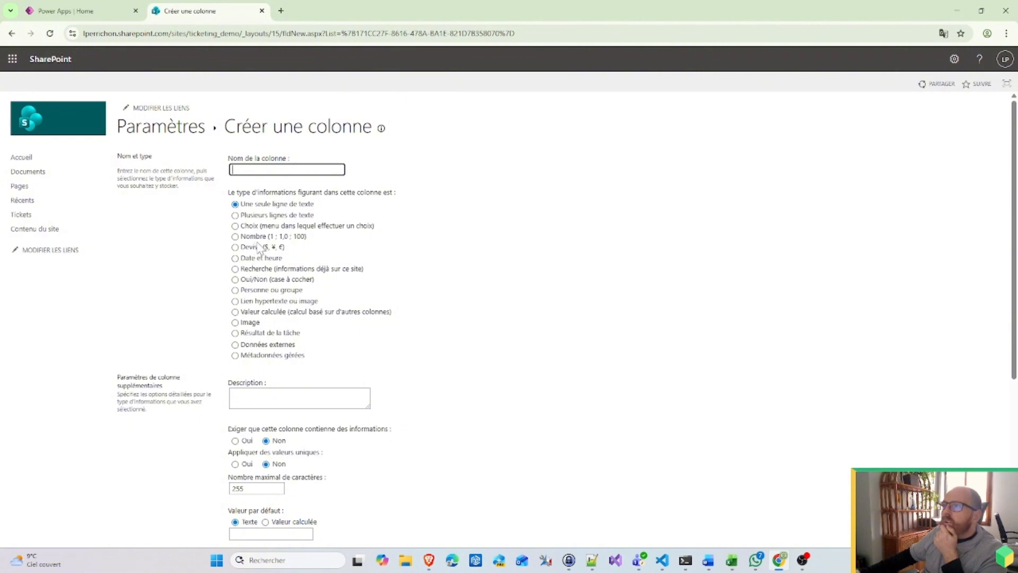
left_click(251, 292)
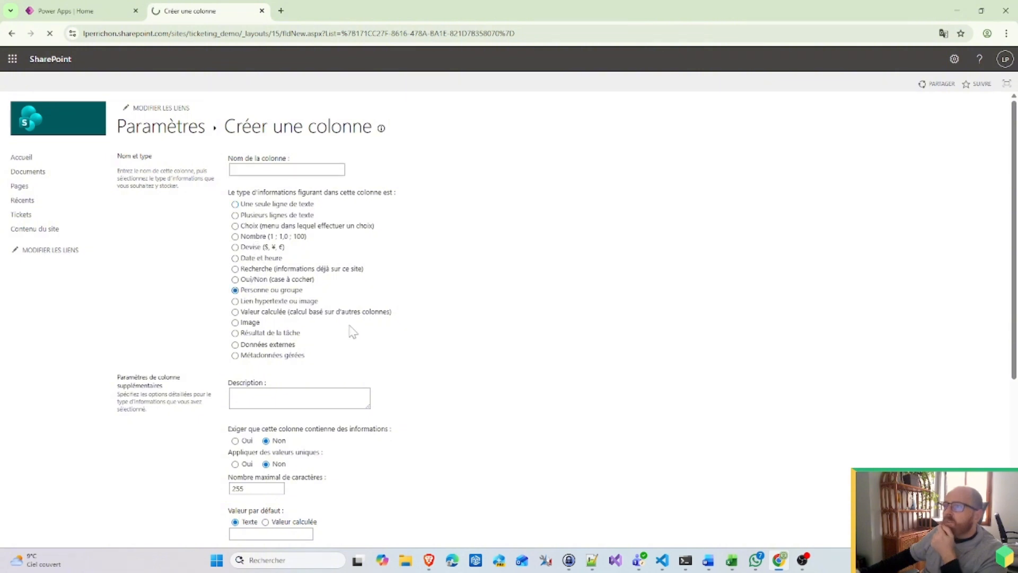
left_click(272, 169)
type("Who")
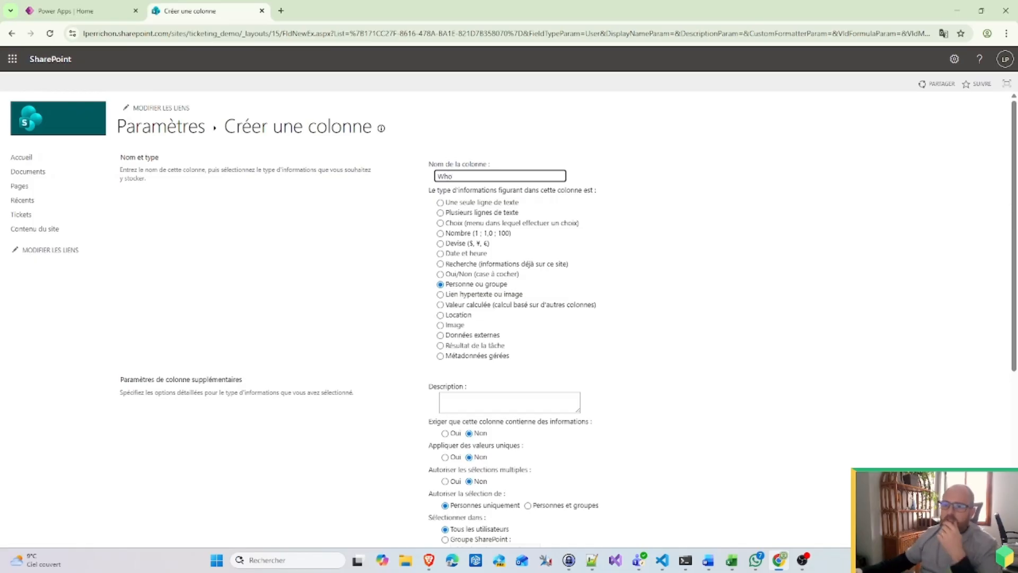
scroll(706, 315, "down", 2)
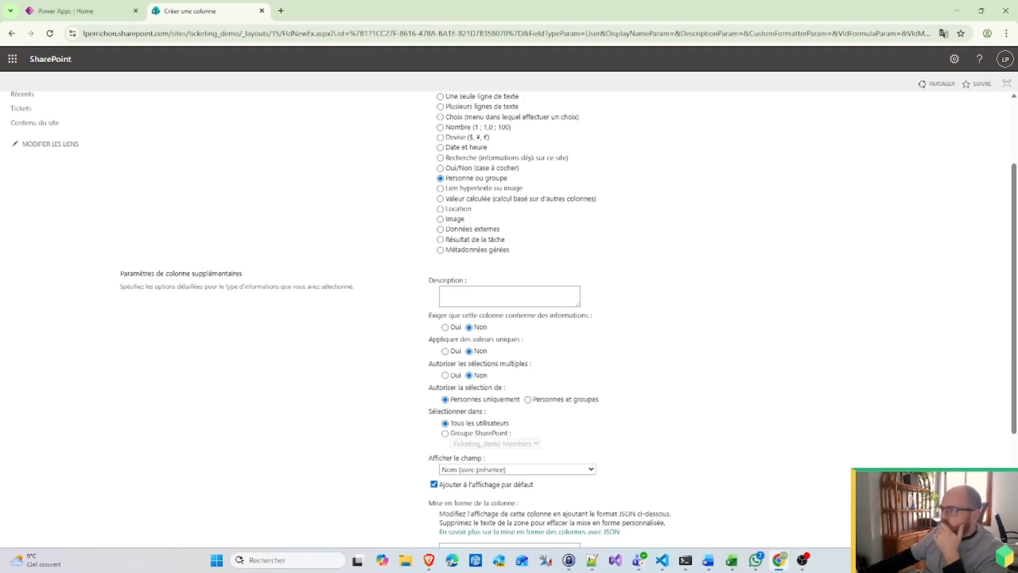
scroll(568, 337, "down", 3)
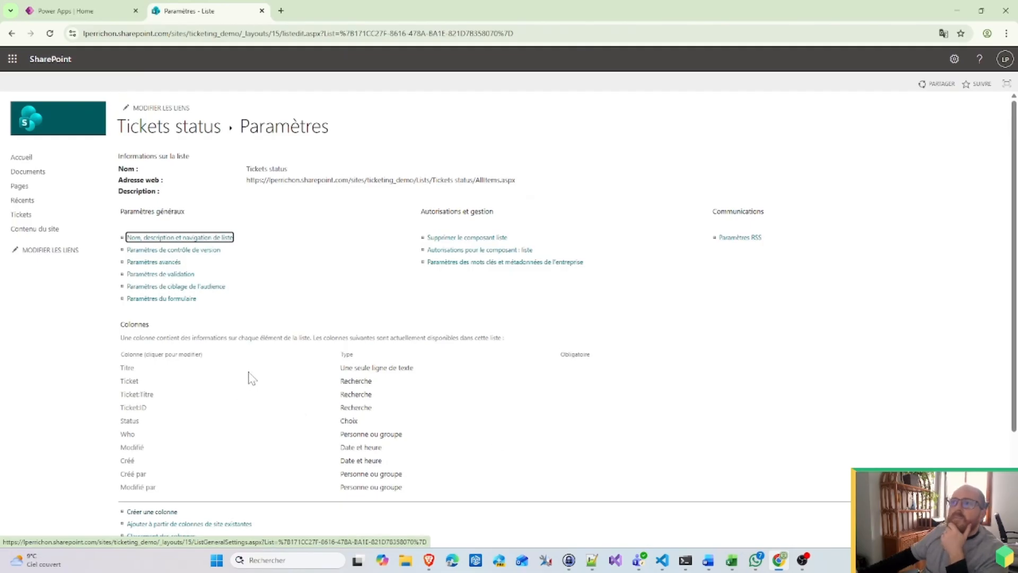
Step: Open the Tickets status list, revisit its settings, and return to the site home page
left_click(177, 132)
left_click(955, 58)
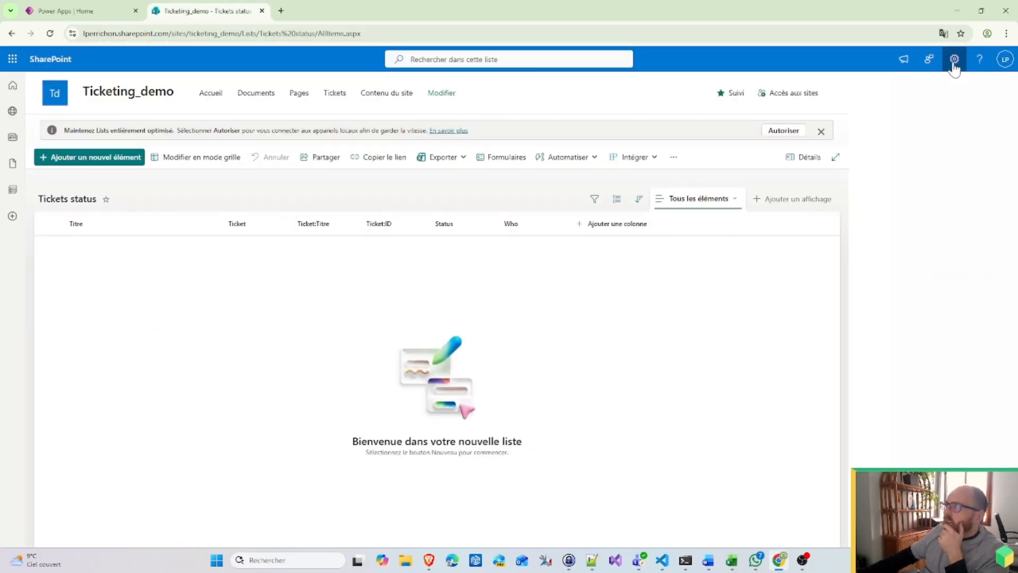
left_click(918, 164)
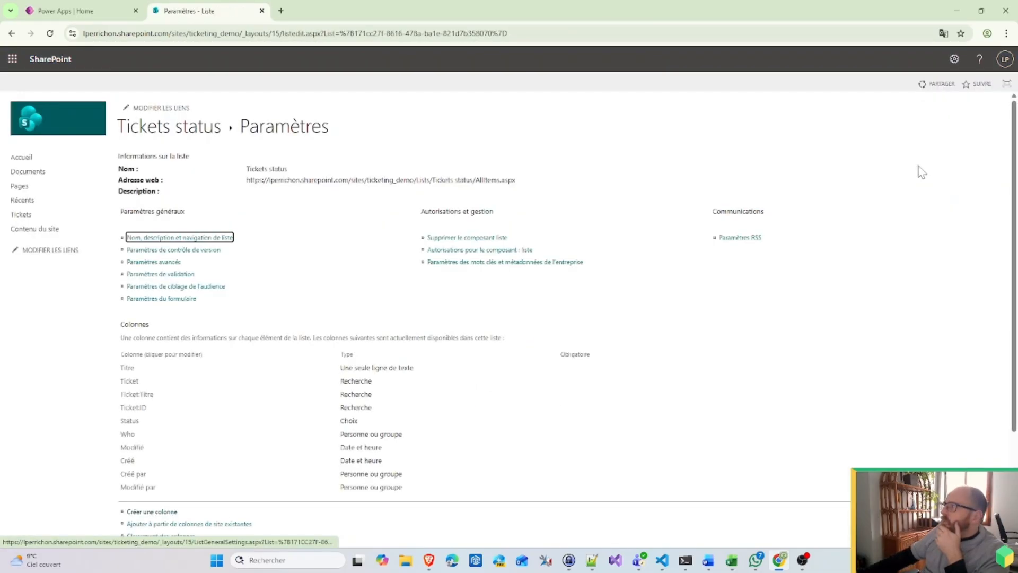
left_click(954, 59)
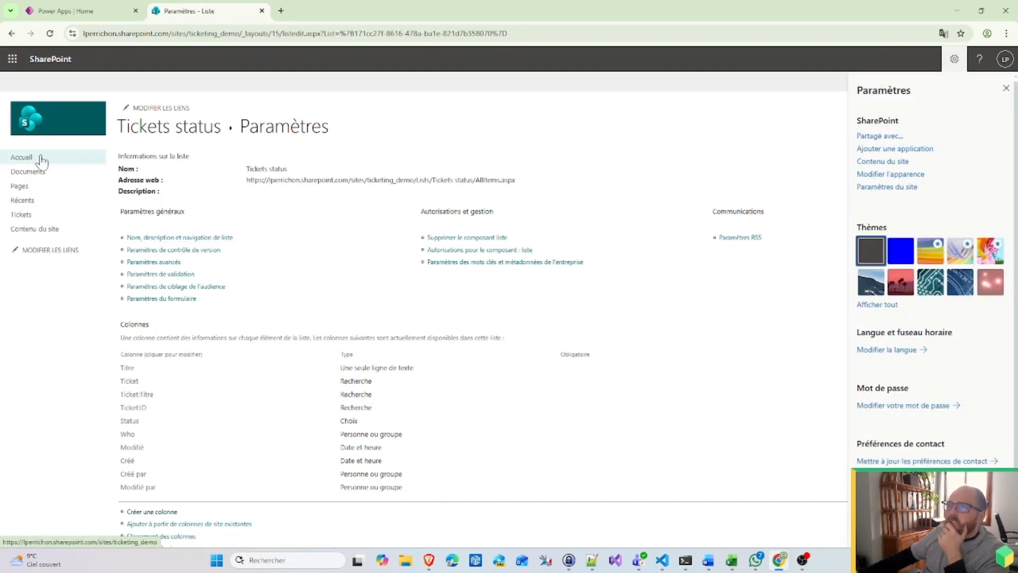
left_click(25, 158)
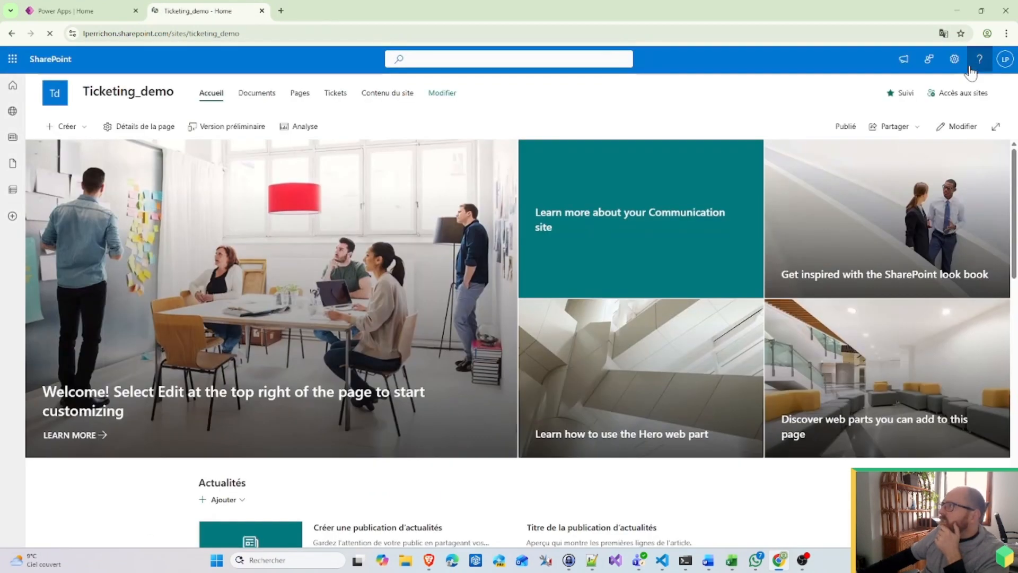
Step: Go through Site contents to the full site settings and open People and groups
left_click(955, 61)
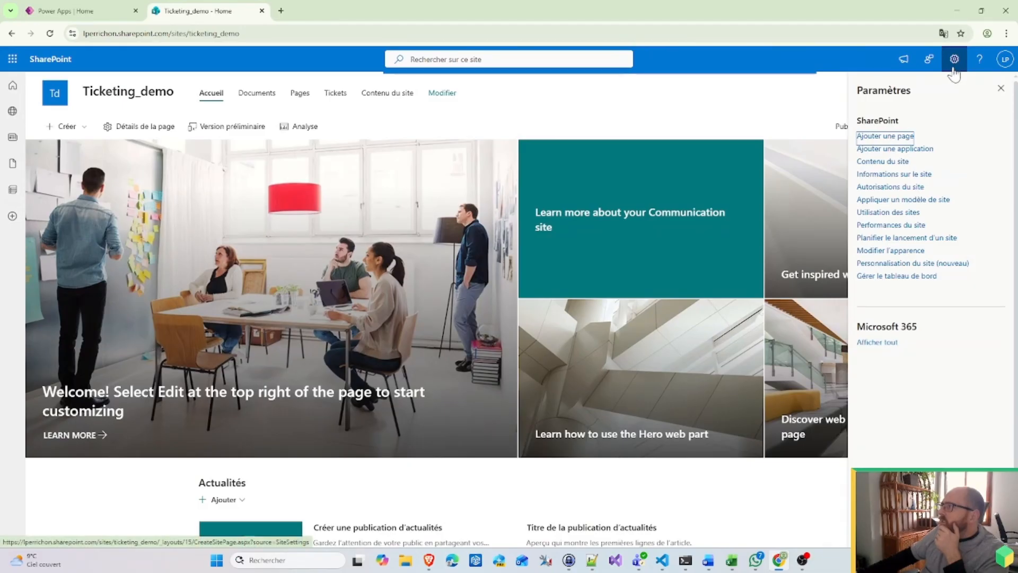
left_click(901, 161)
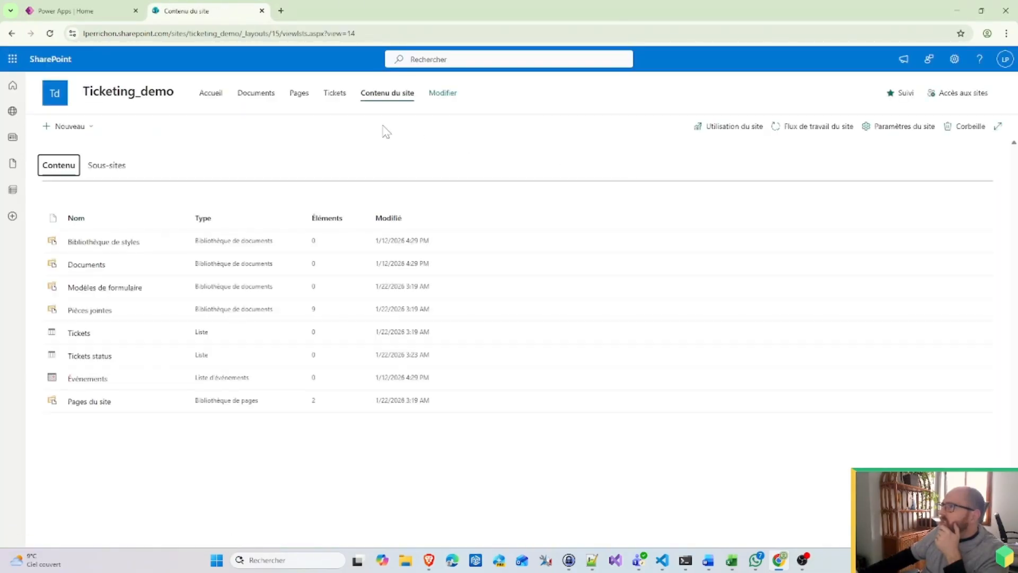
left_click(902, 129)
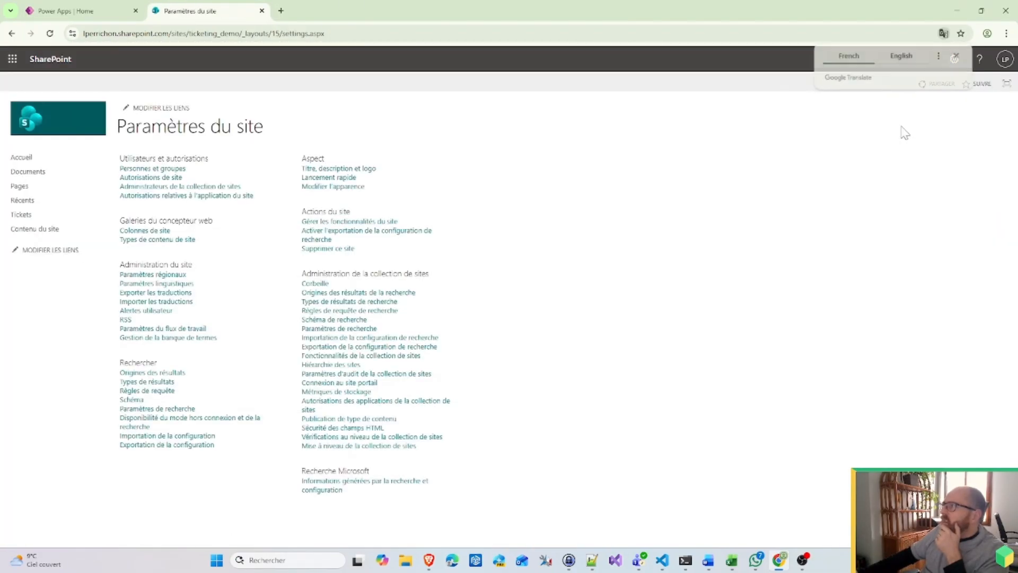
left_click(160, 168)
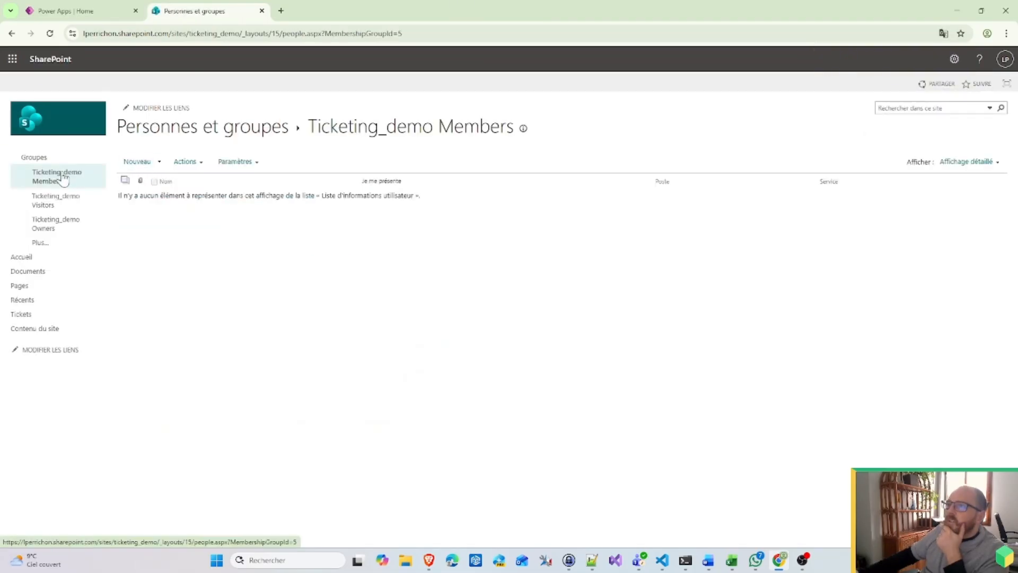
Step: Create two new site groups named HR and Management
left_click(53, 160)
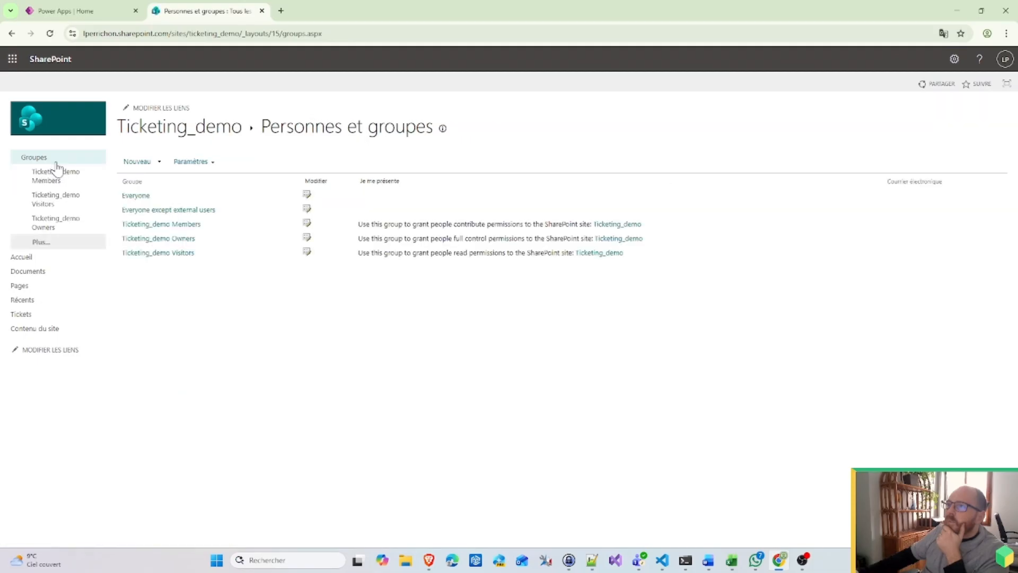
left_click(148, 166)
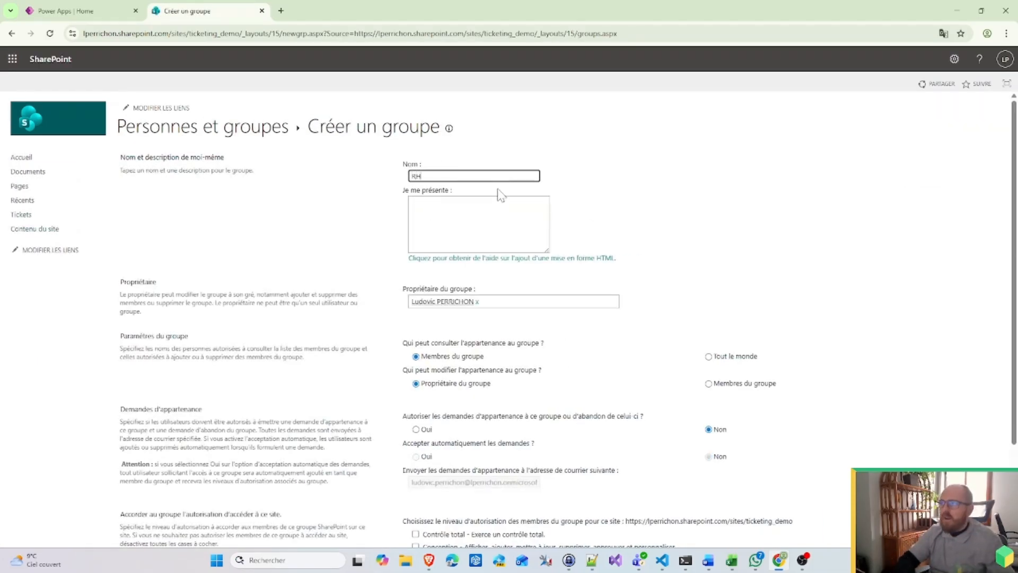
type("HR")
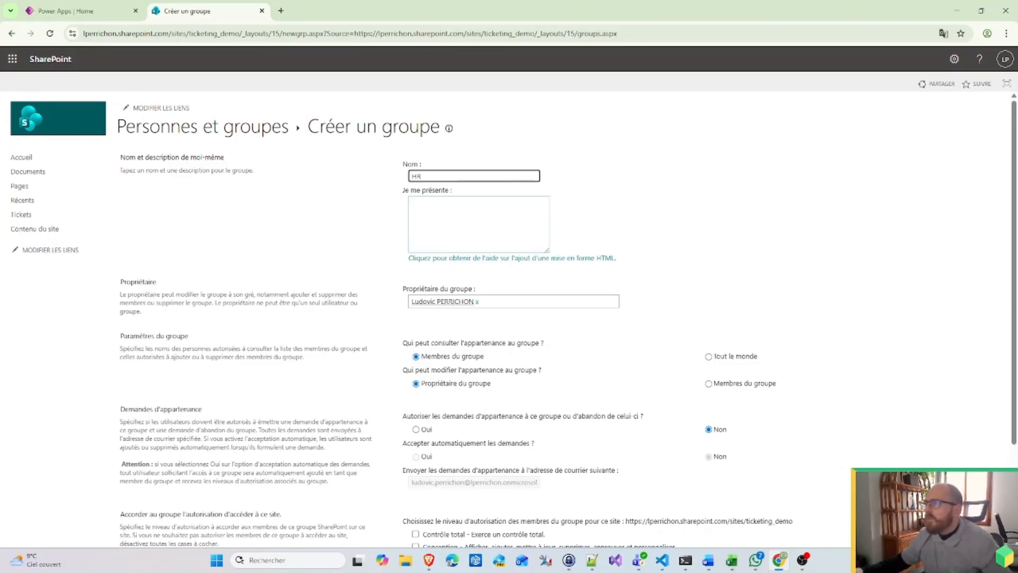
scroll(610, 286, "down", 2)
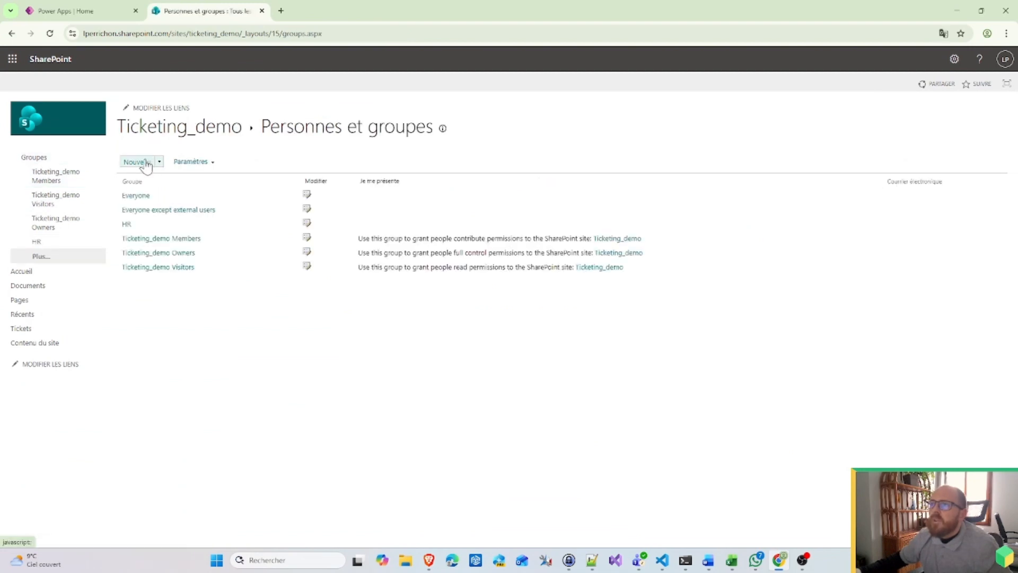
left_click(144, 163)
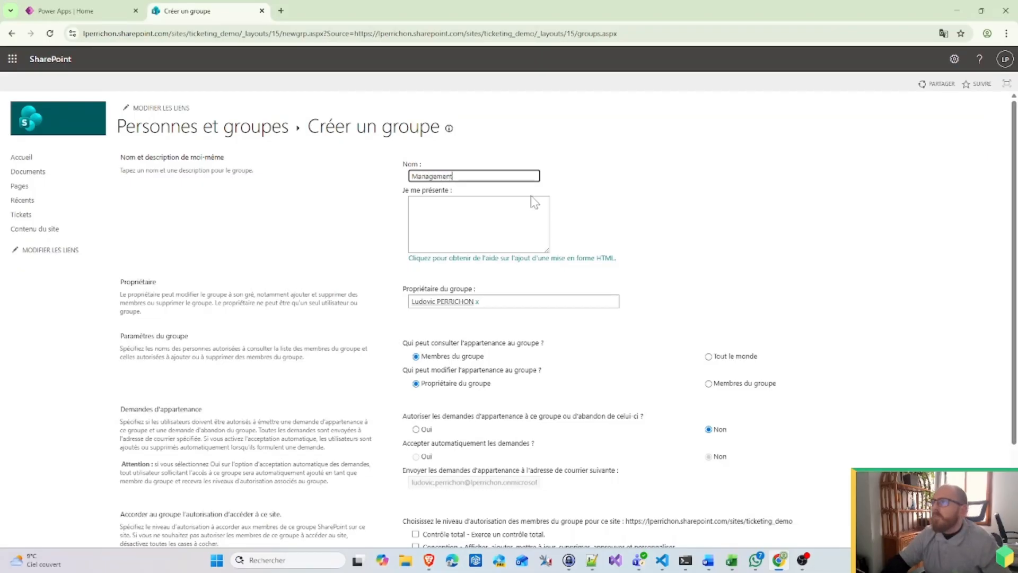
scroll(750, 250, "down", 2)
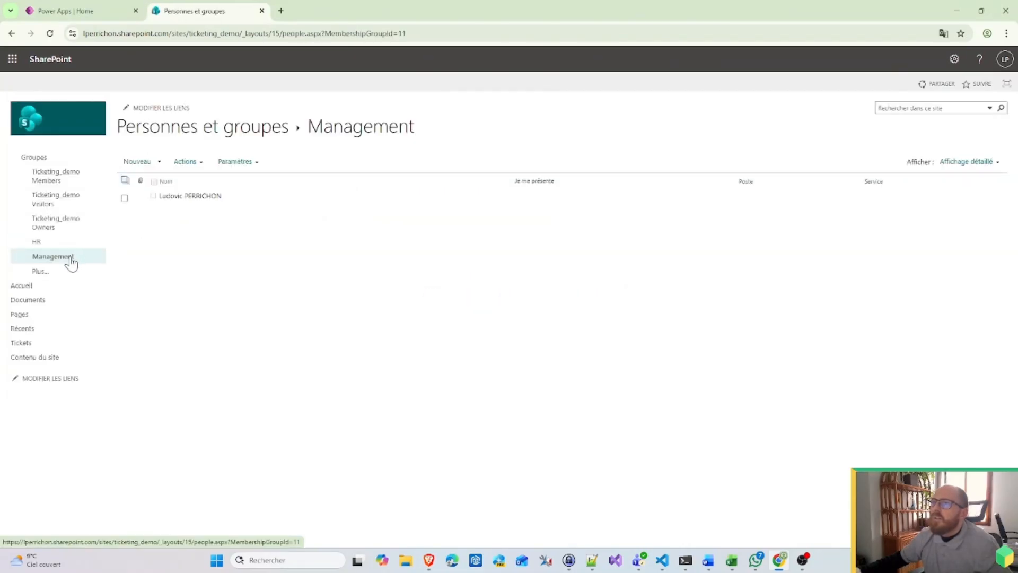
Step: Open the Management group's settings page, then go back to the group
left_click(234, 162)
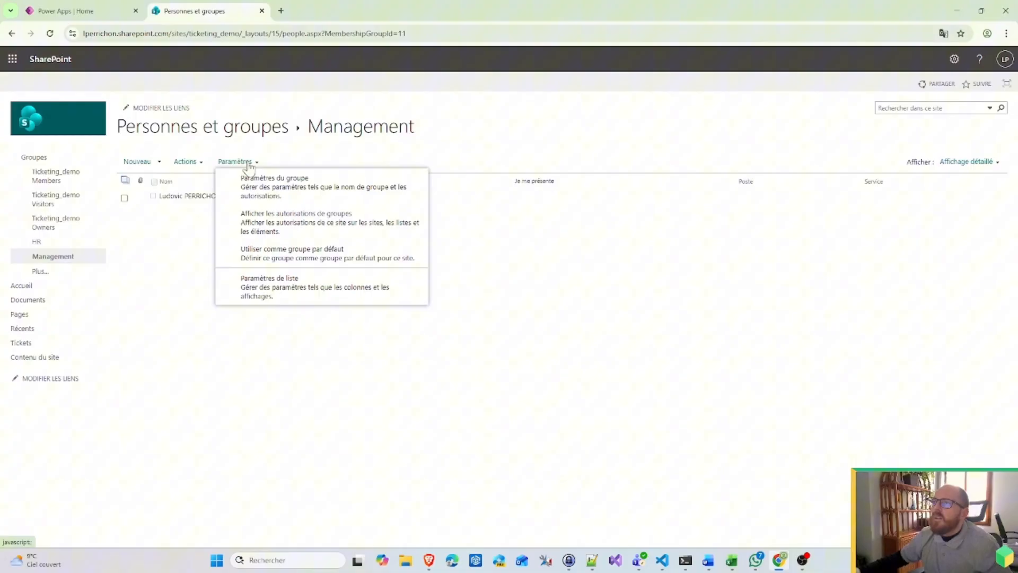
left_click(335, 196)
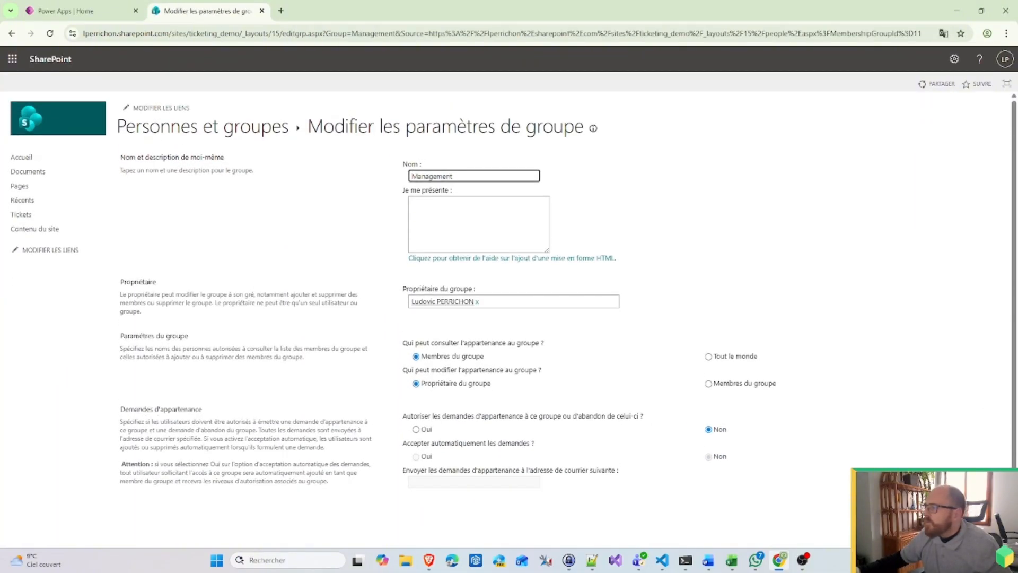
left_click(975, 512)
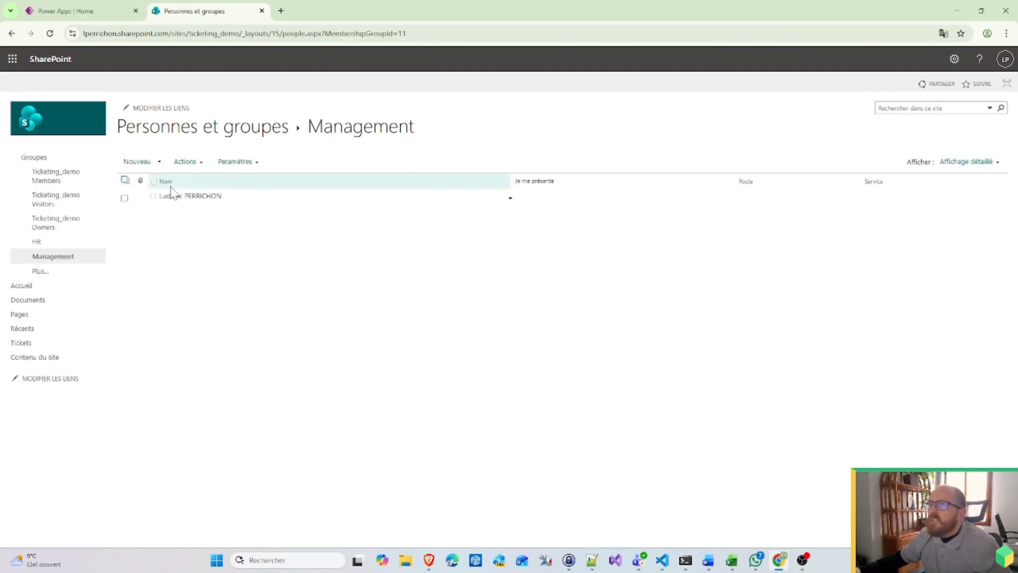
Step: View the Management group's permissions, then return to the list of all site groups
left_click(235, 161)
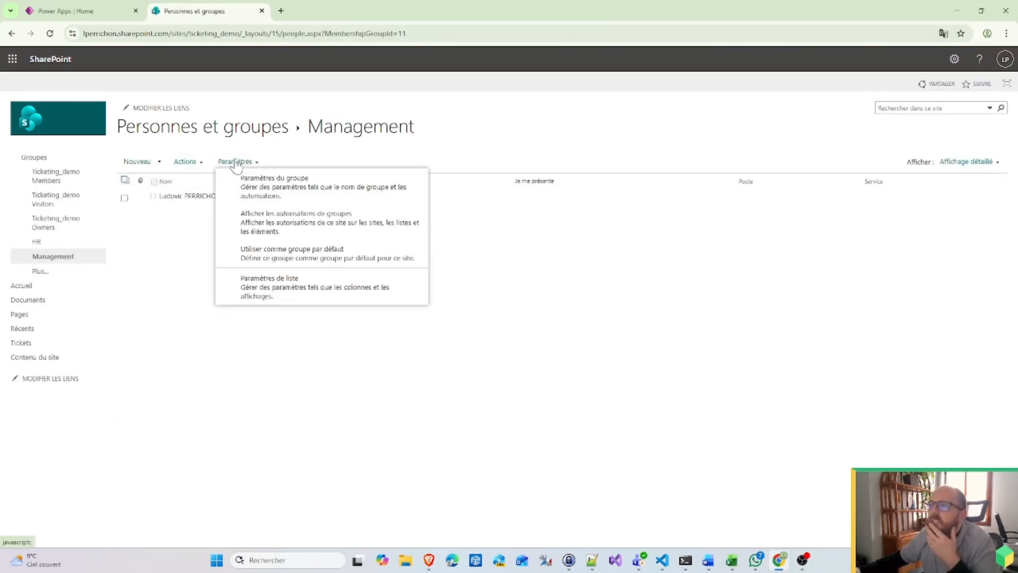
left_click(364, 228)
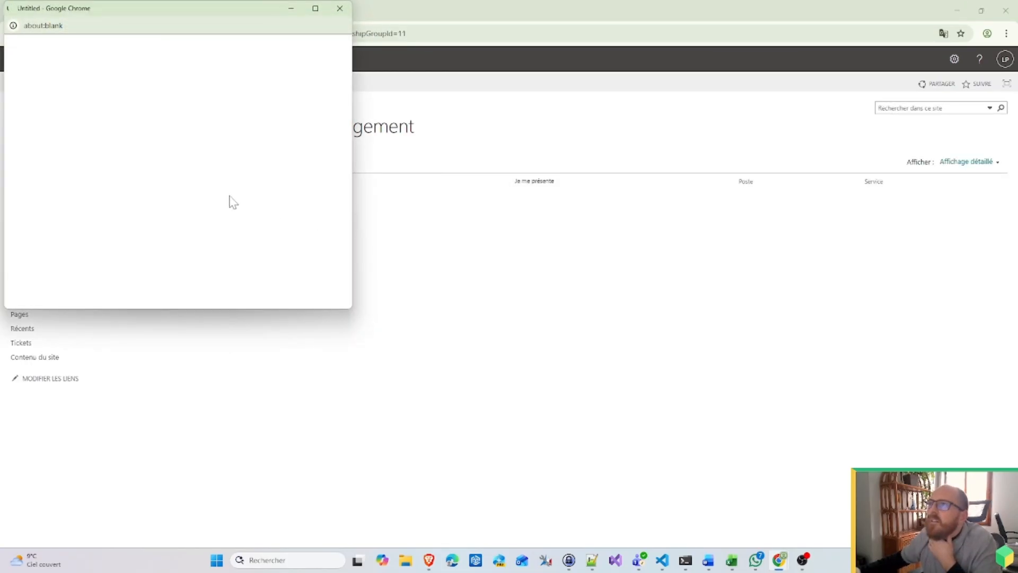
left_click(340, 8)
left_click(242, 163)
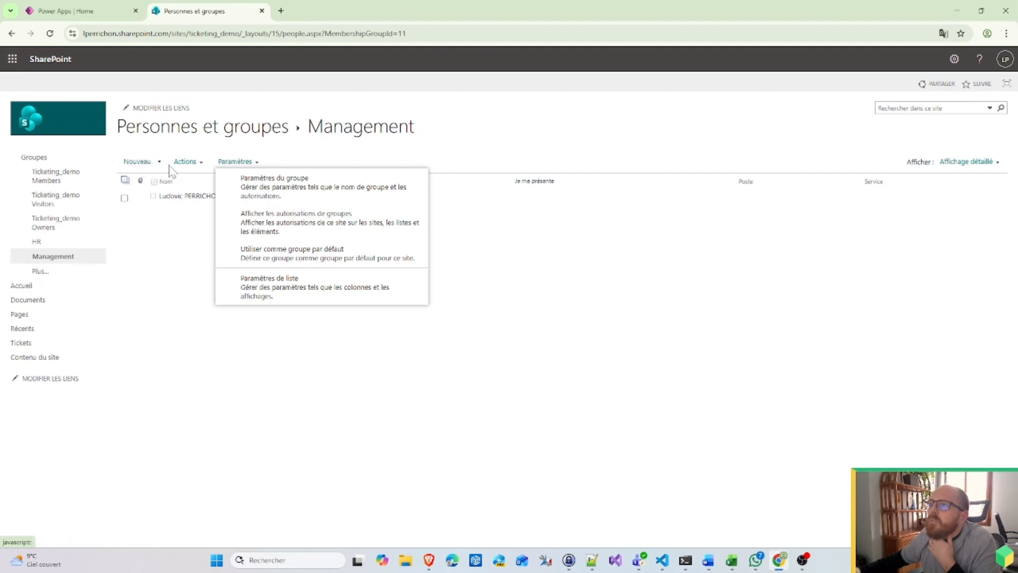
left_click(50, 157)
left_click(35, 159)
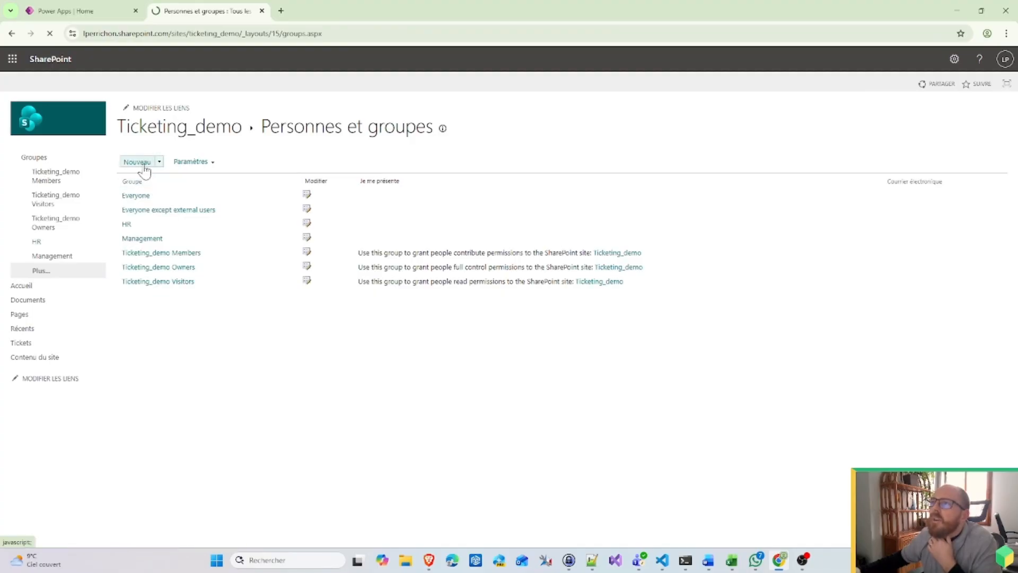
Step: Create a new site group named IT
left_click(139, 162)
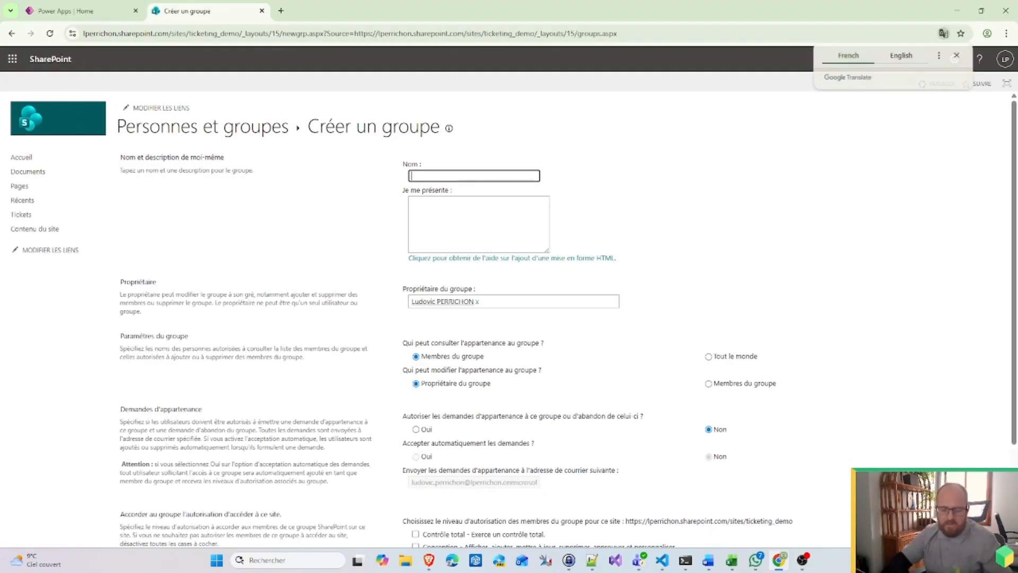
left_click(956, 56)
scroll(454, 447, "down", 2)
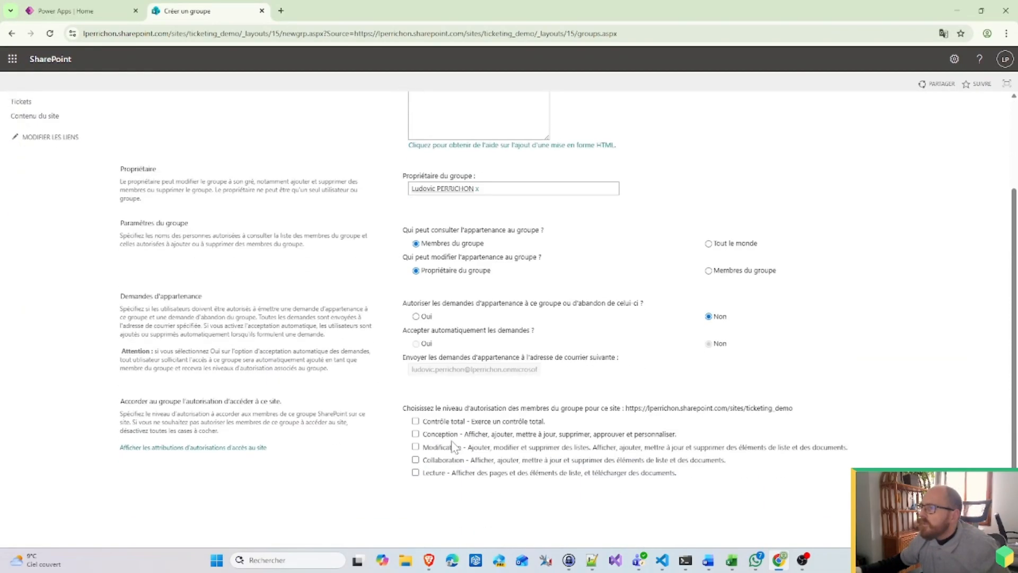
scroll(453, 447, "down", 1)
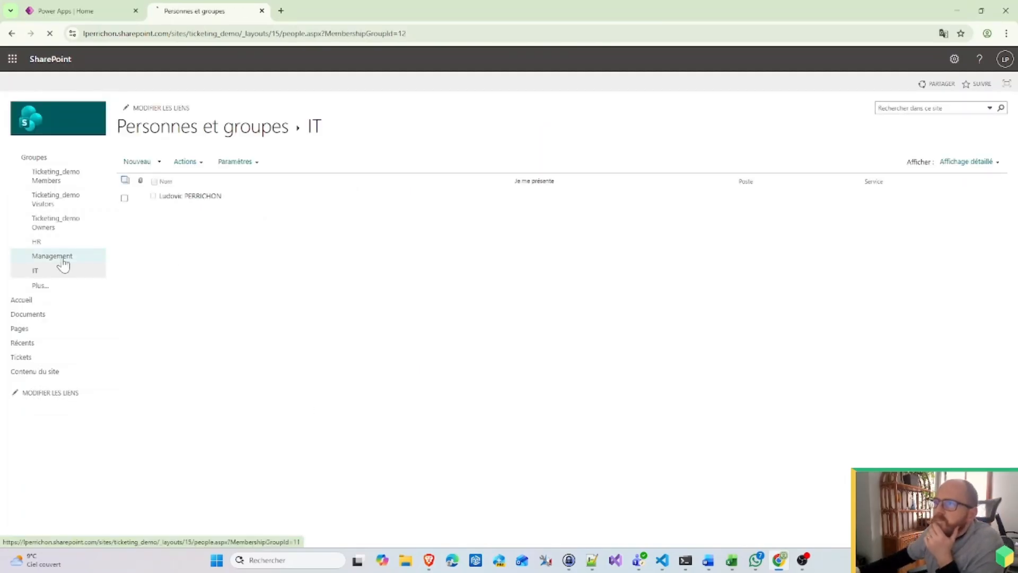
Step: Open the Management group and review its group settings page
left_click(58, 257)
left_click(200, 163)
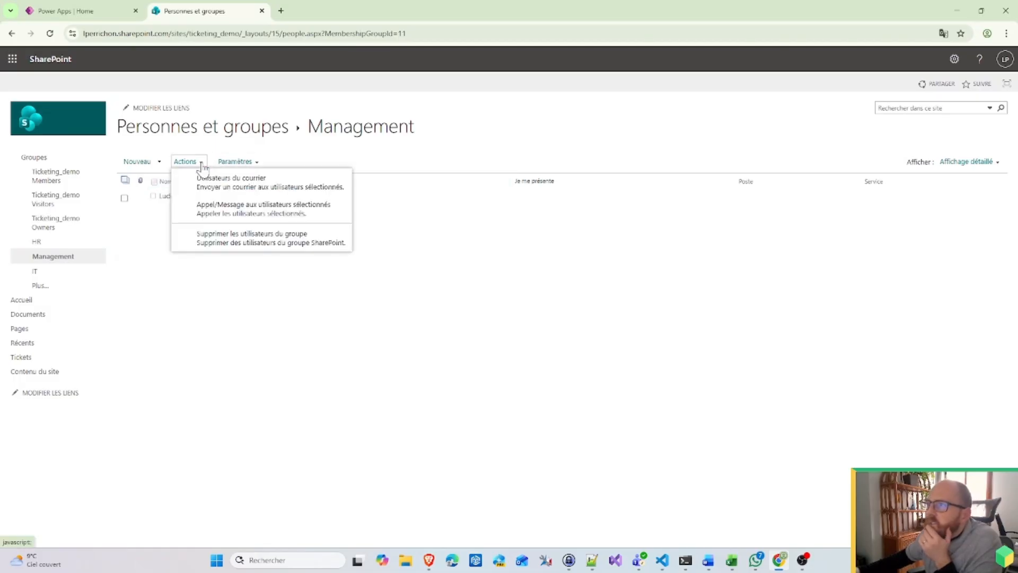
left_click(235, 161)
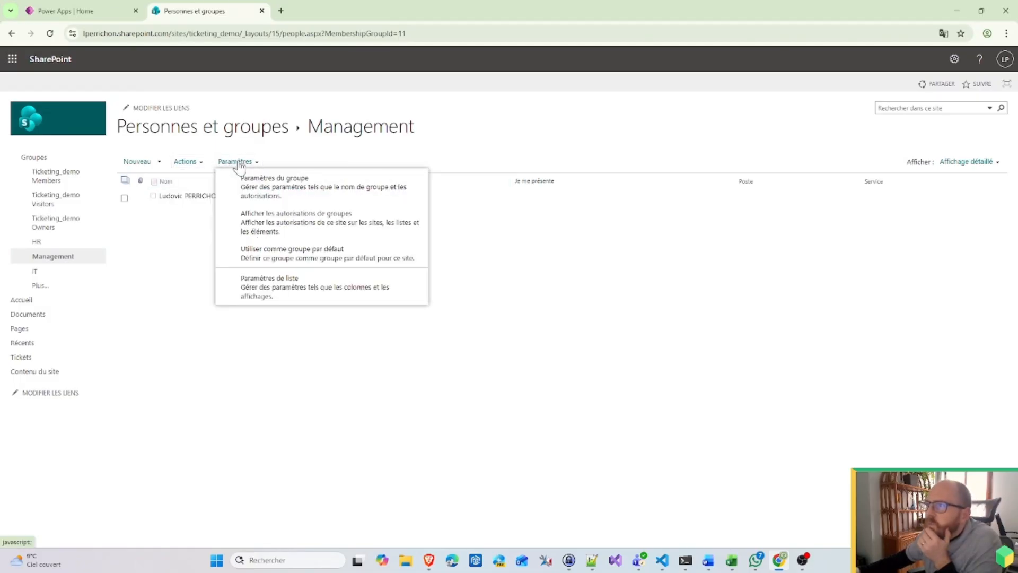
left_click(296, 195)
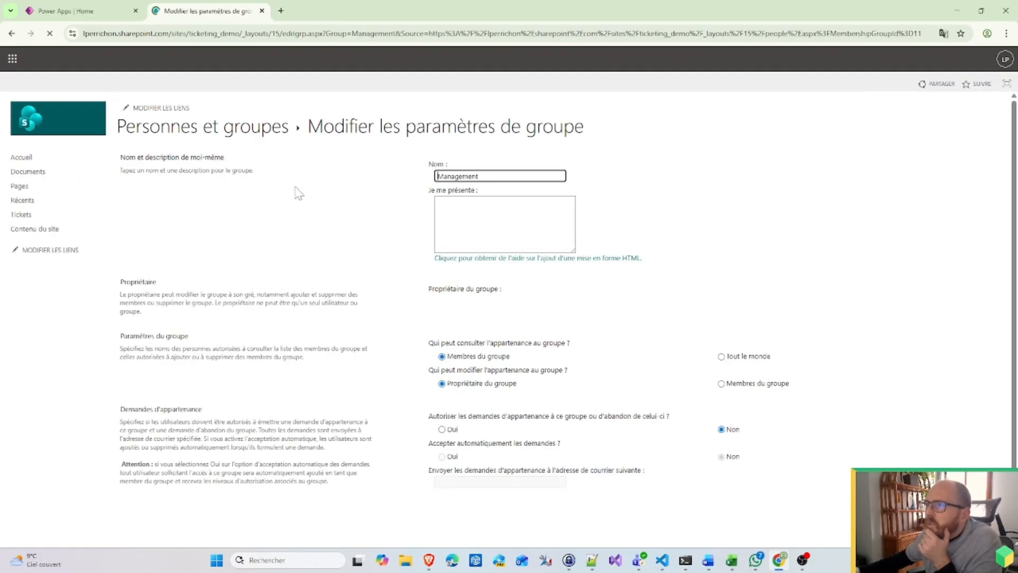
scroll(698, 416, "down", 1)
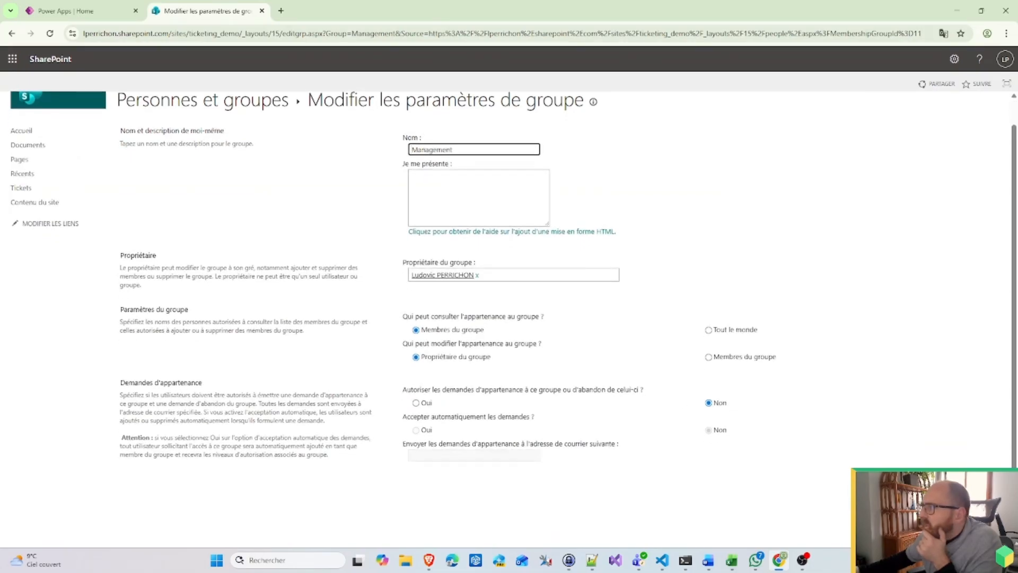
key("alt+Left")
Step: View the Management group's permissions and return to the site groups list
left_click(236, 161)
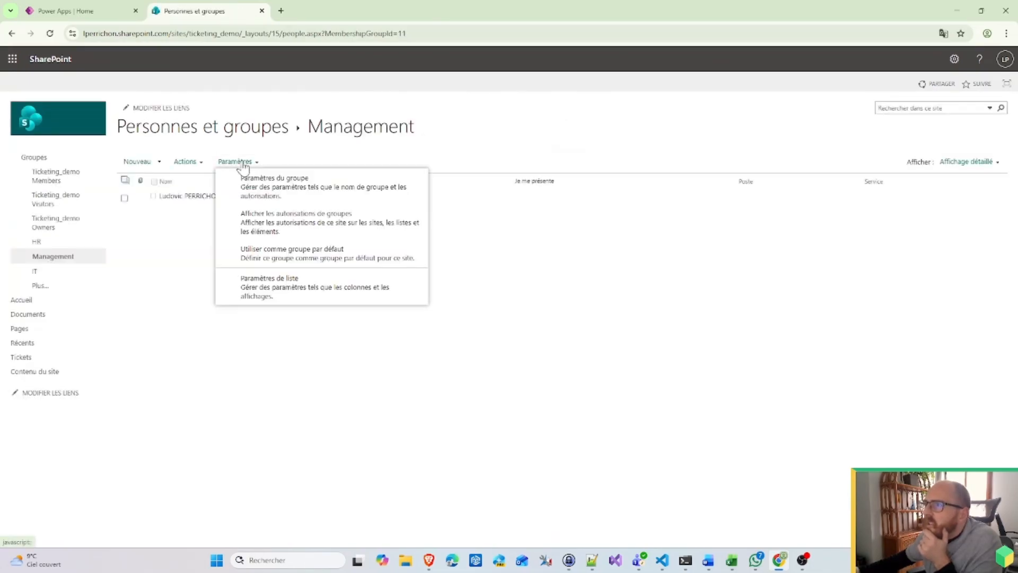
left_click(296, 229)
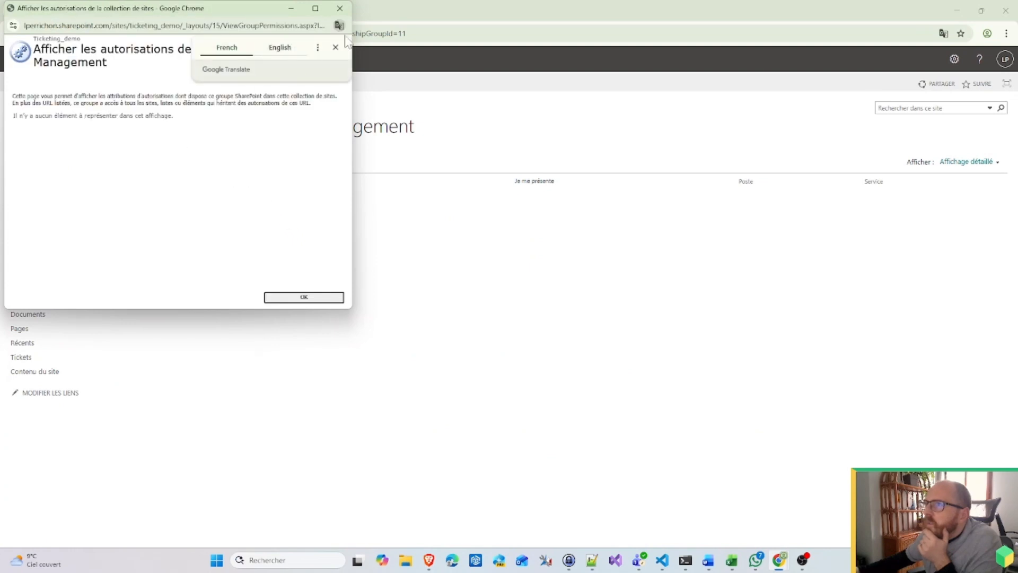
left_click(304, 298)
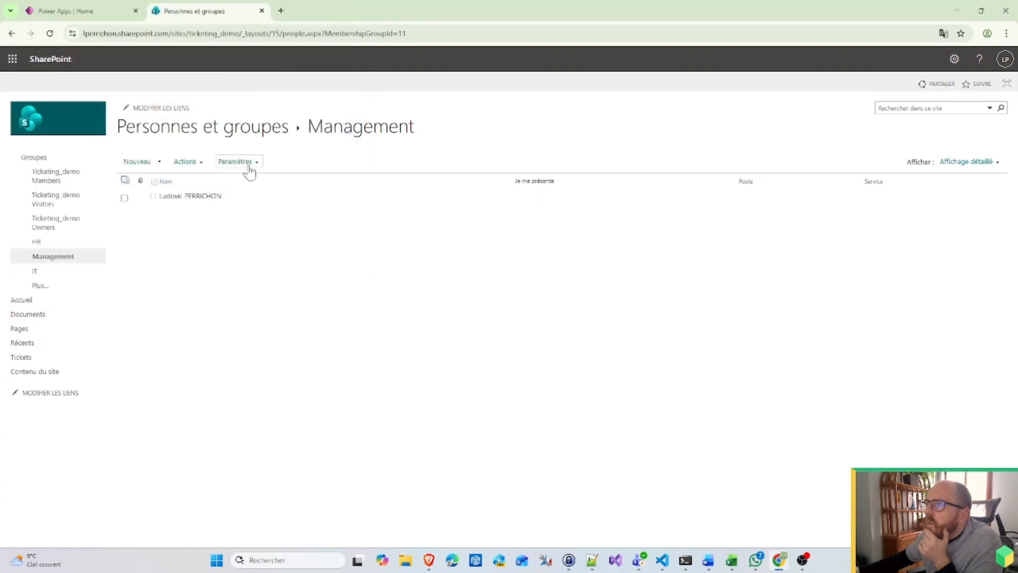
left_click(45, 157)
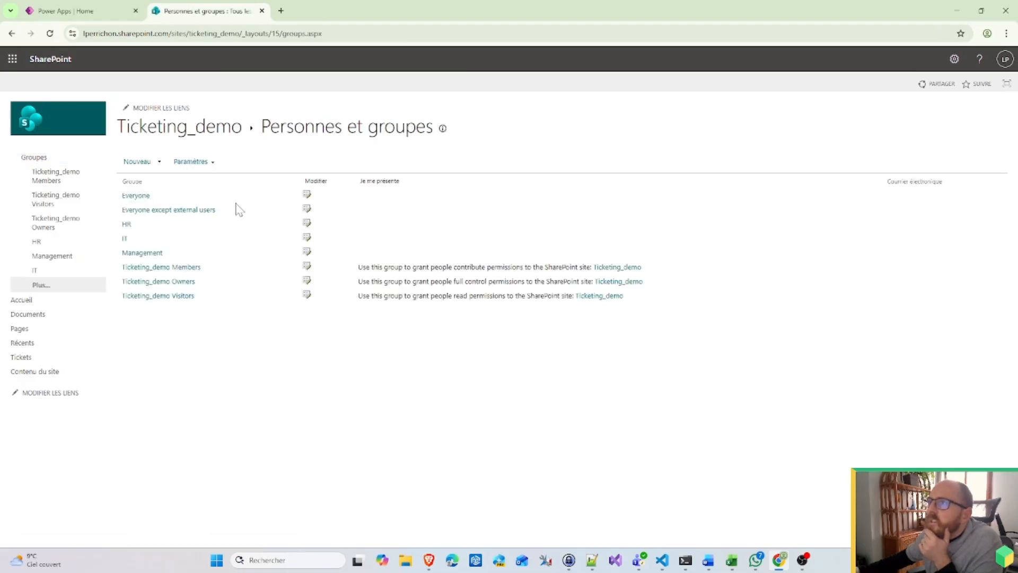
Step: Navigate back to the Management group's settings, then close the SharePoint tab
left_click(212, 162)
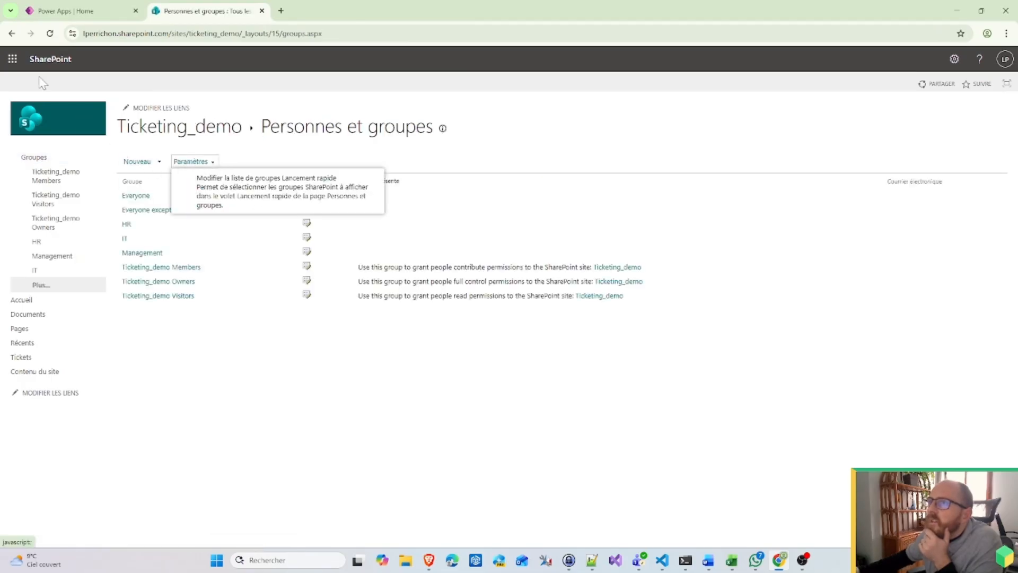
left_click(13, 33)
left_click(12, 34)
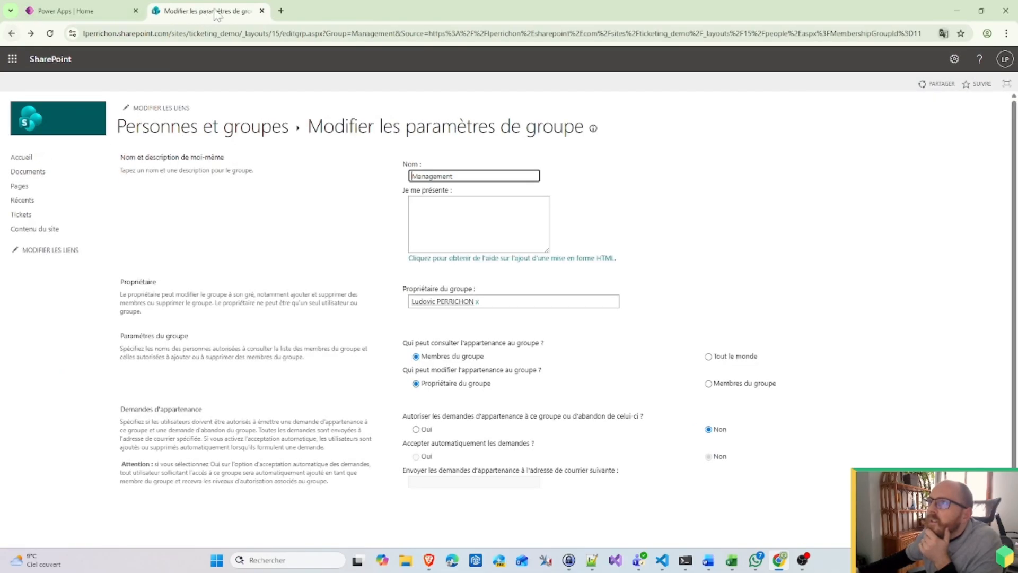
left_click(263, 11)
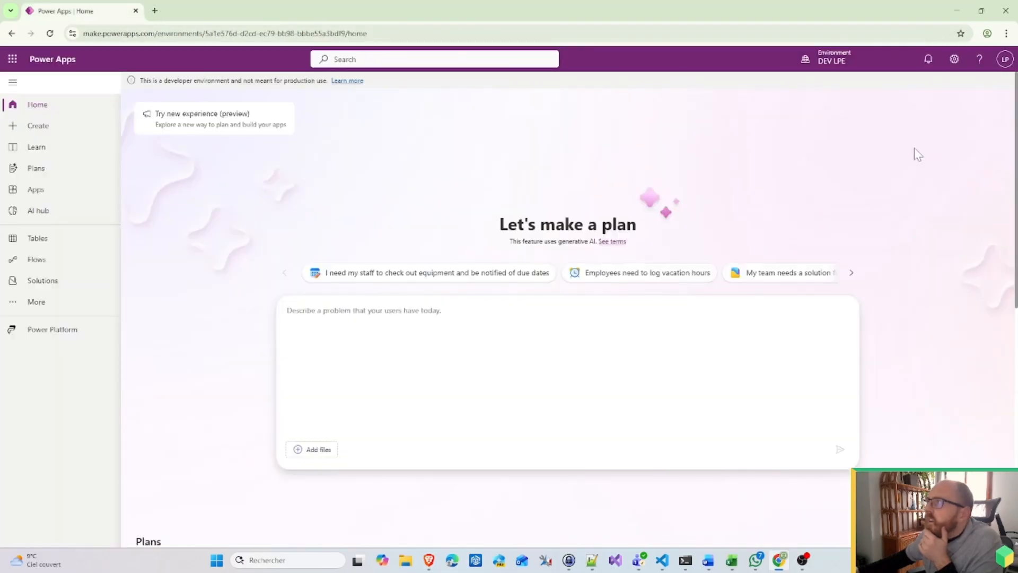
Step: Reopen the Ticketing_demo site from SharePoint's start page via the Microsoft 365 app list
left_click(155, 11)
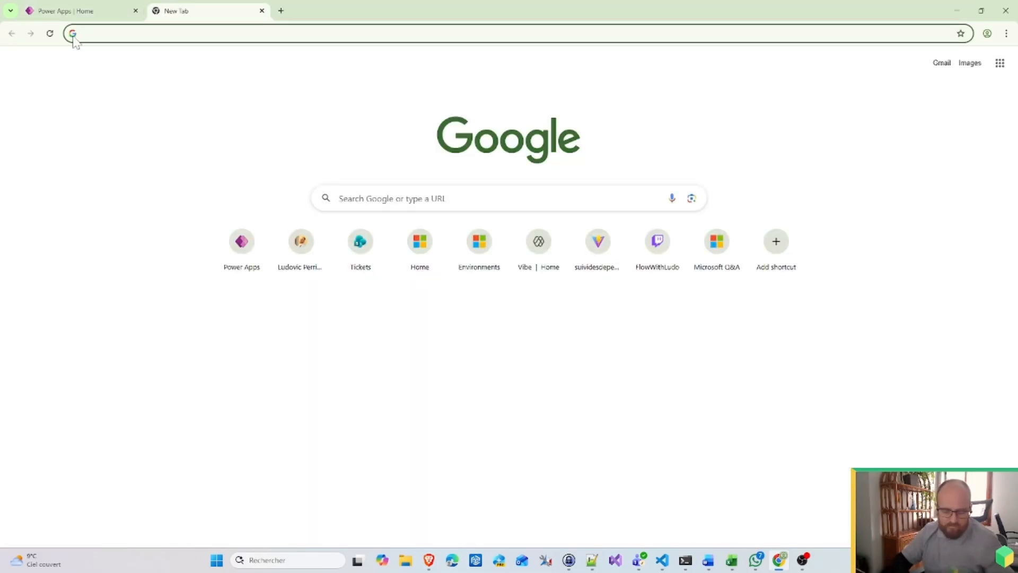
left_click(60, 8)
left_click(13, 59)
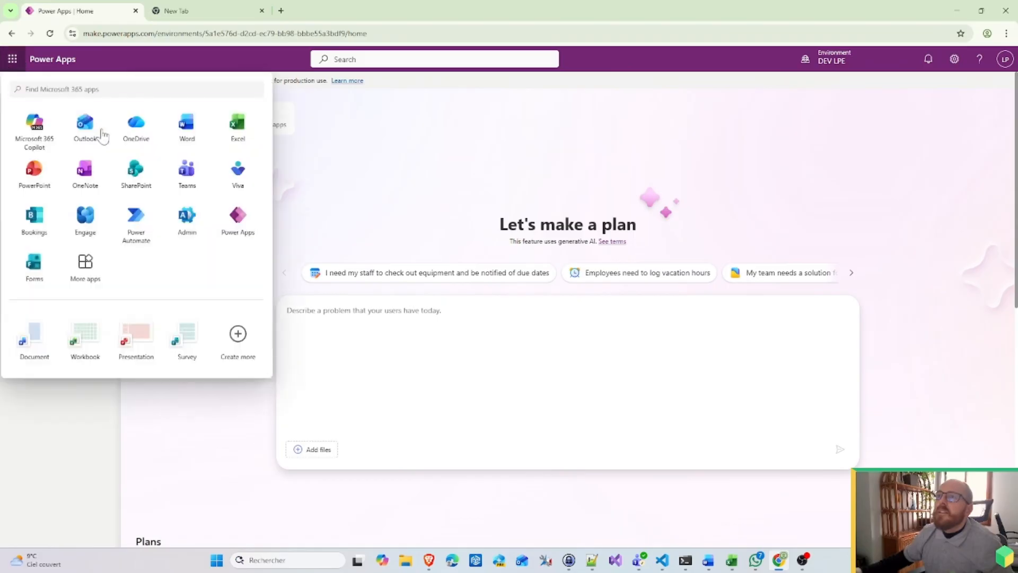
left_click(135, 175)
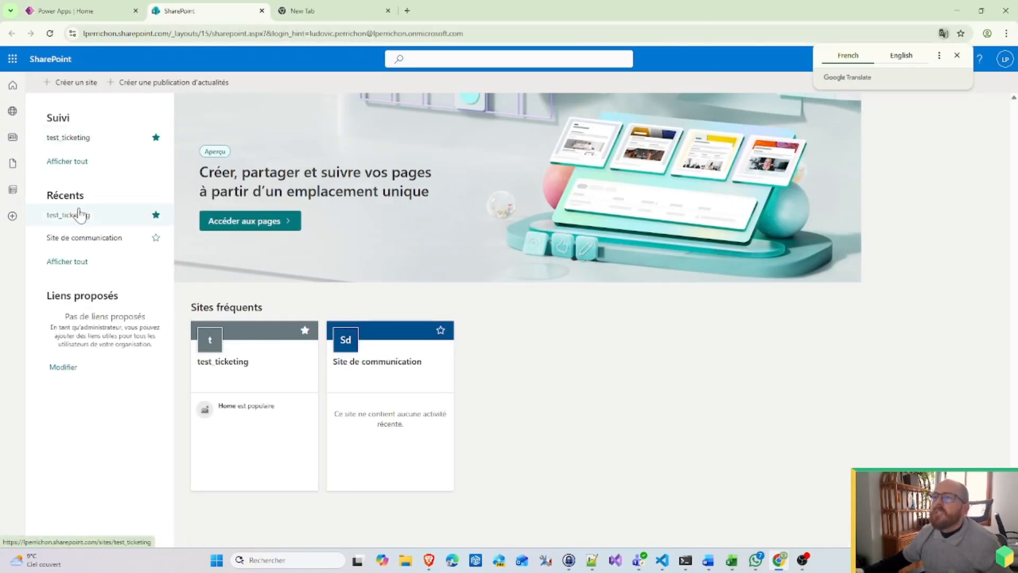
left_click(83, 265)
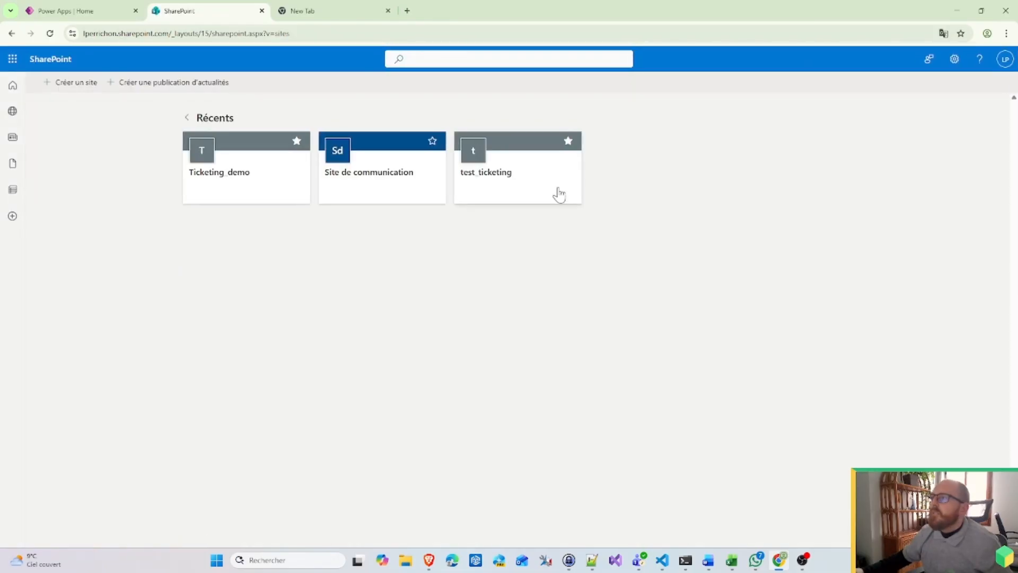
left_click(190, 176)
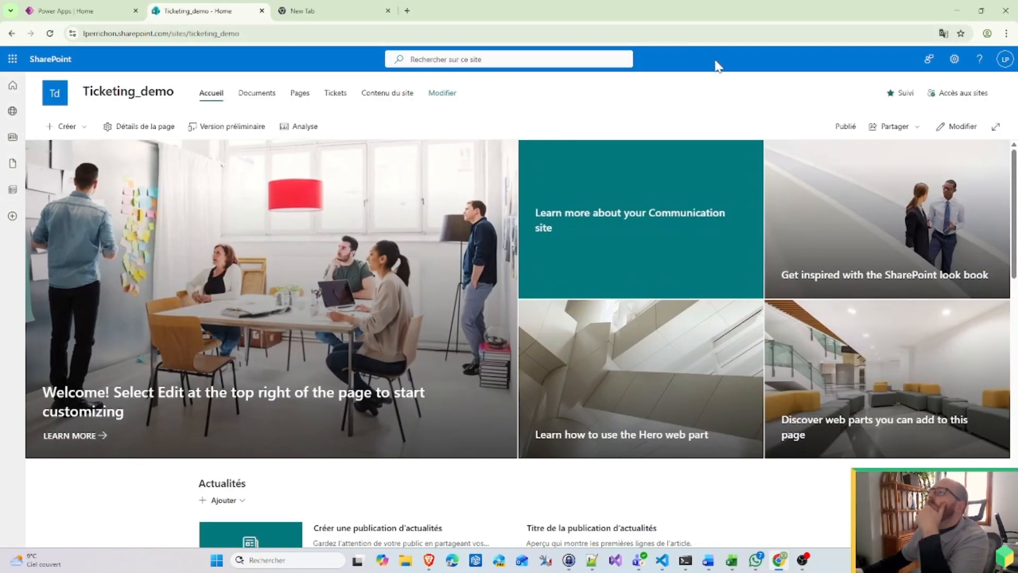
Step: Open the site's advanced permission settings from Site permissions
left_click(955, 59)
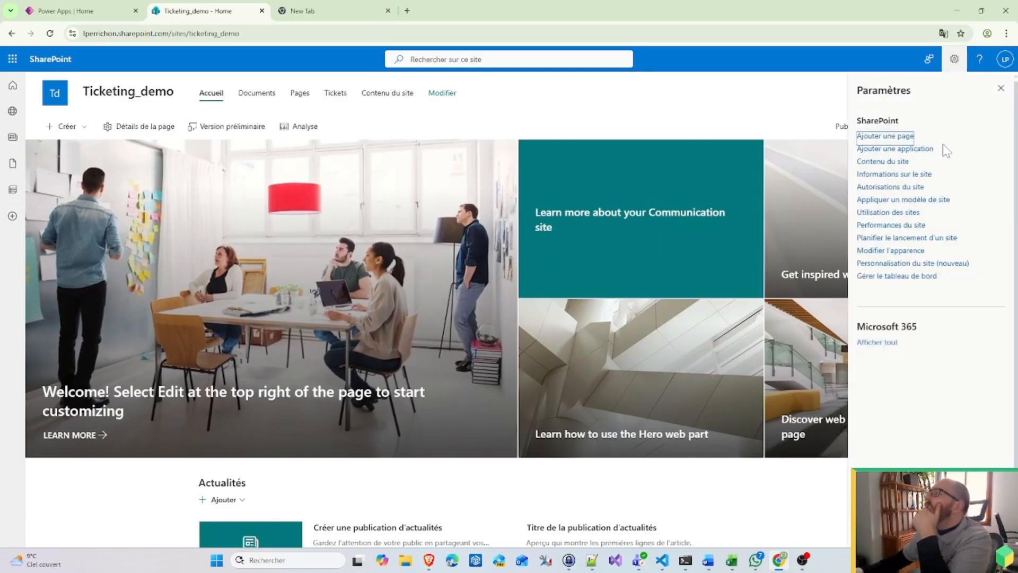
left_click(905, 187)
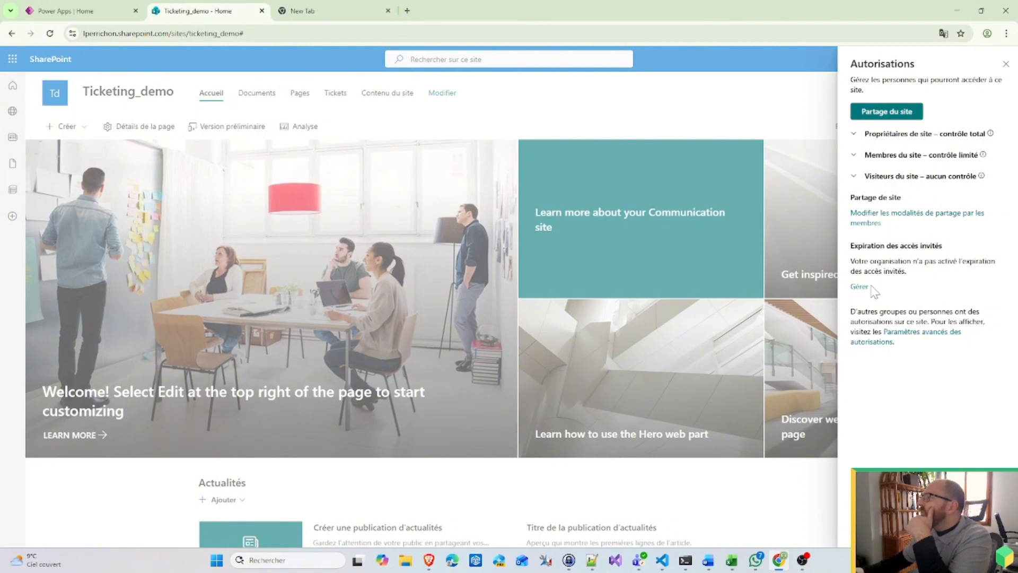
left_click(913, 338)
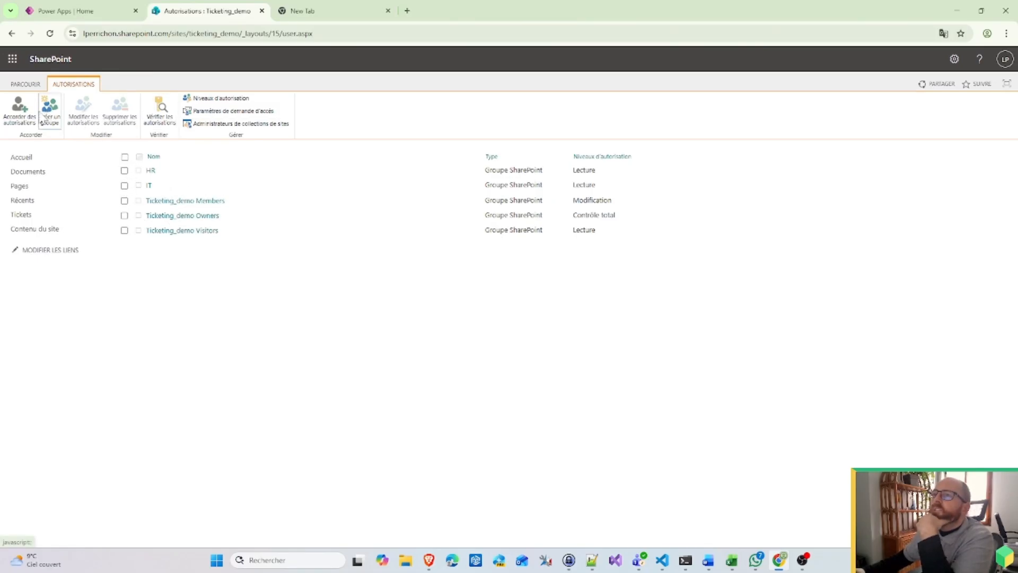
Step: Start granting the Management group access at the Ticketing_demo Visitors level
left_click(19, 109)
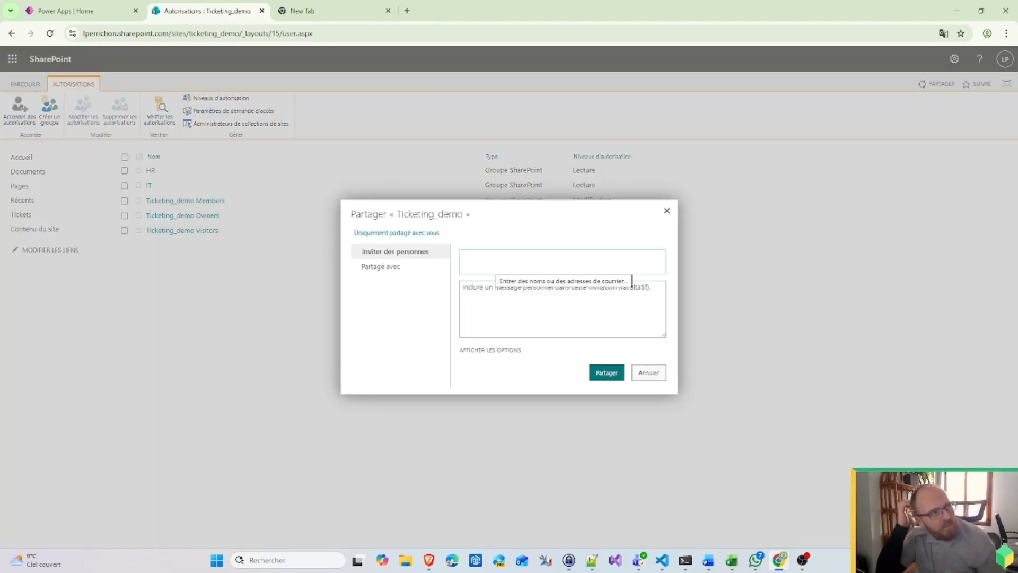
type("manag")
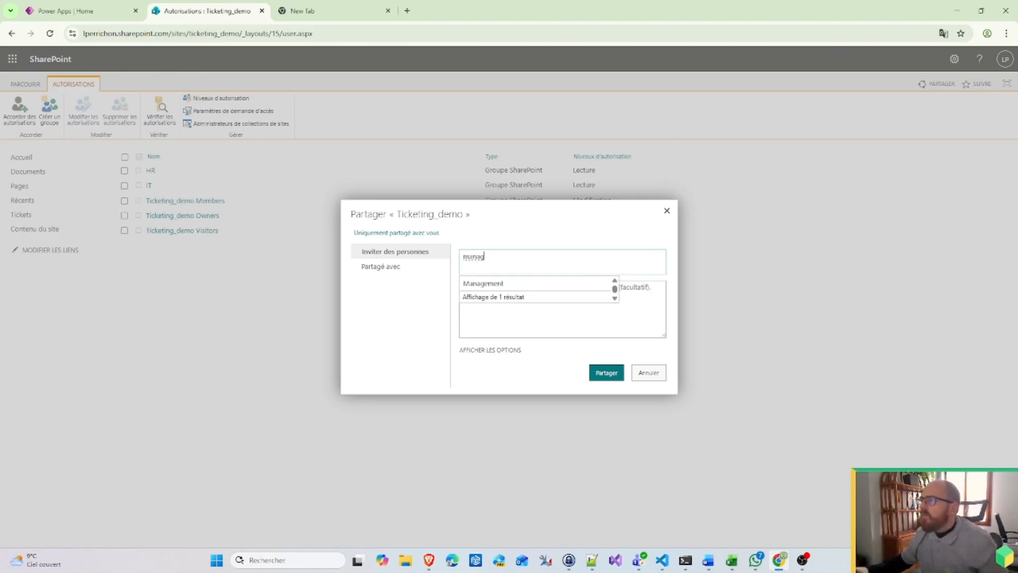
left_click(512, 285)
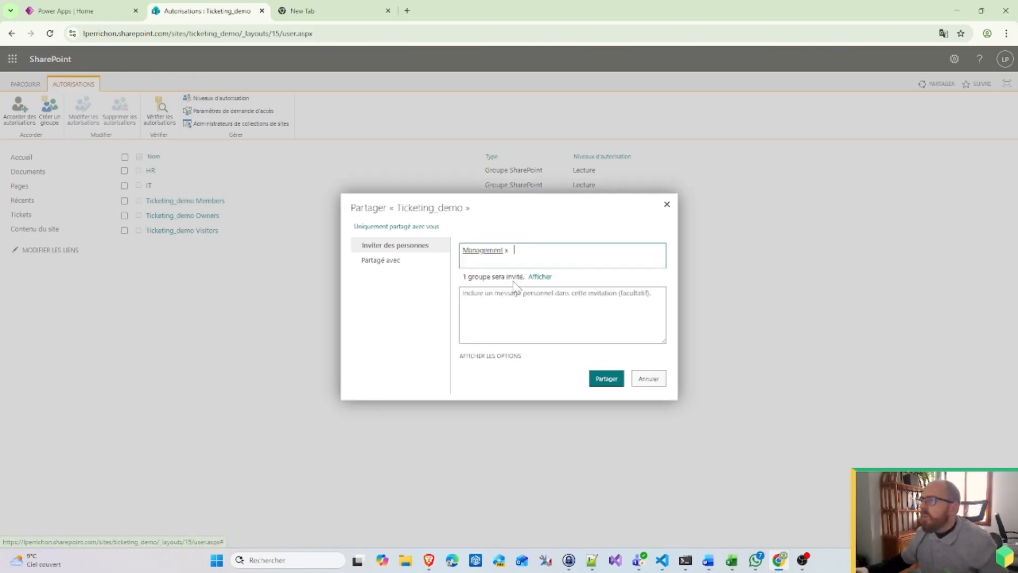
left_click(514, 356)
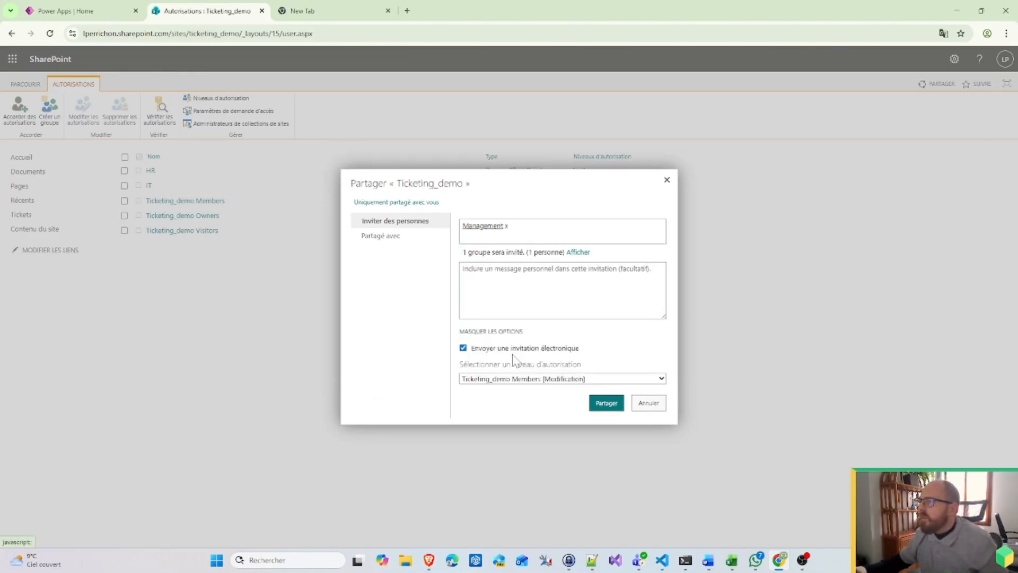
left_click(537, 379)
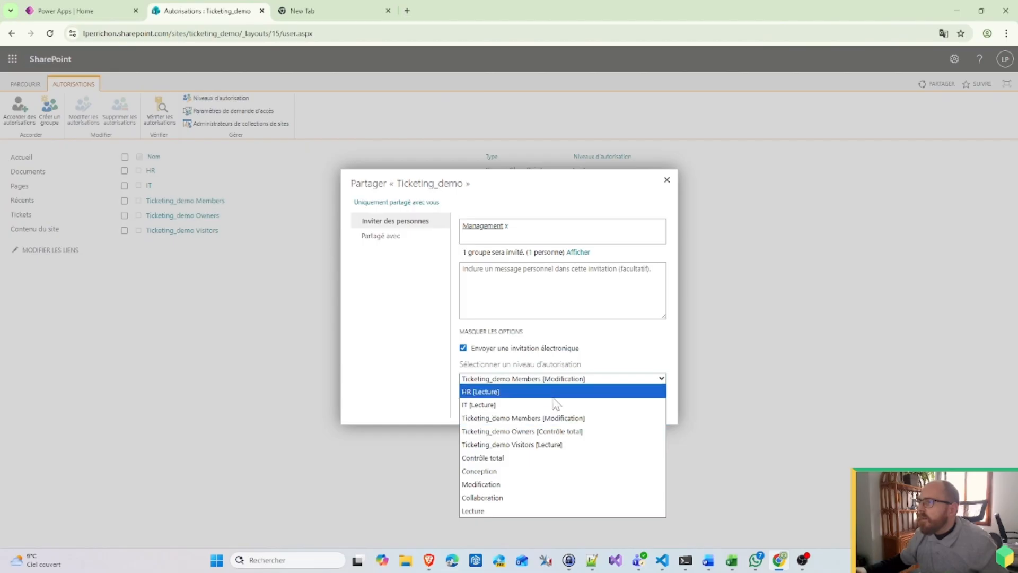
left_click(516, 449)
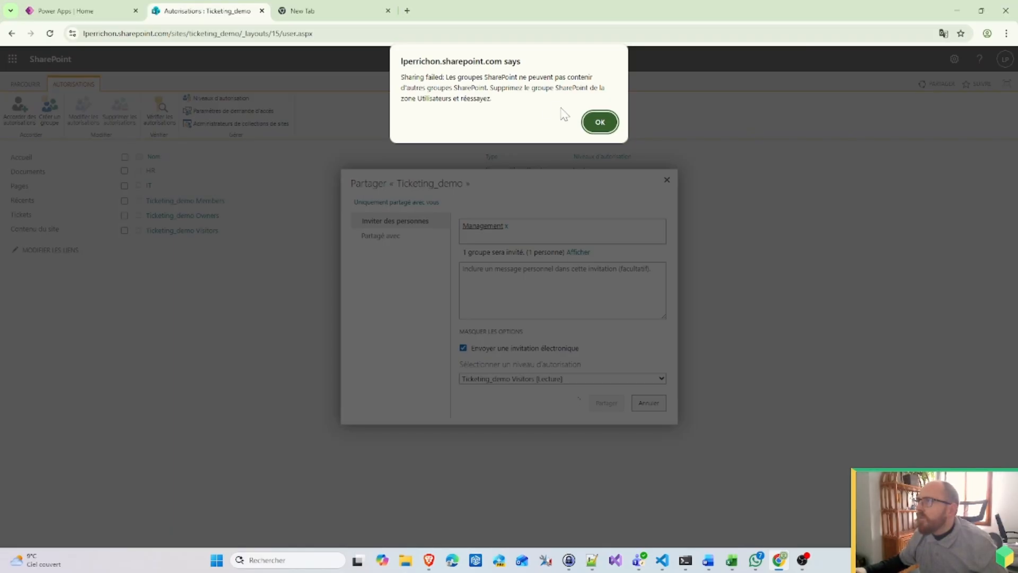
Step: After the failed share, disable the e-mail invitation and share with Management at Lecture
left_click(600, 123)
left_click(532, 350)
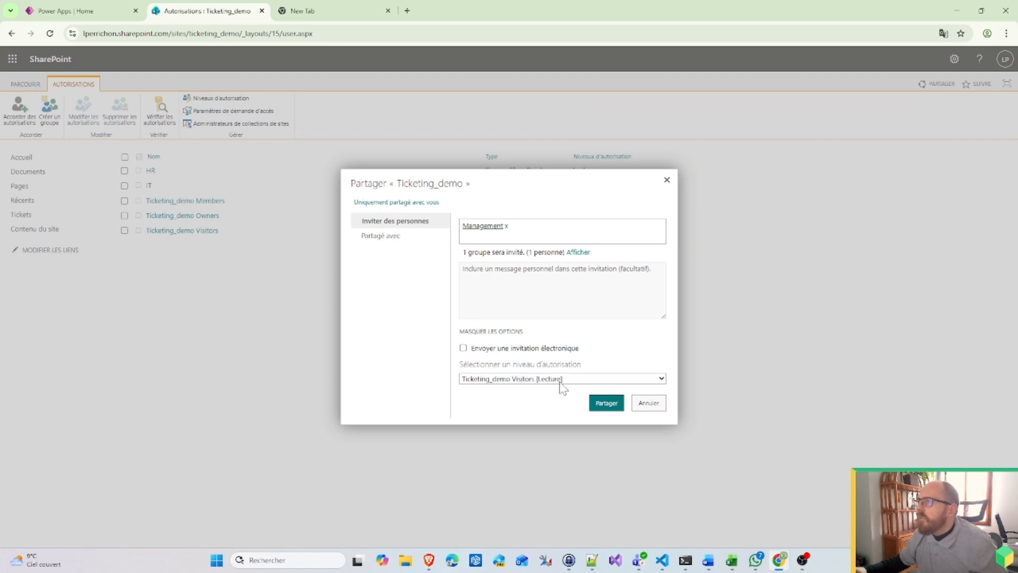
left_click(562, 382)
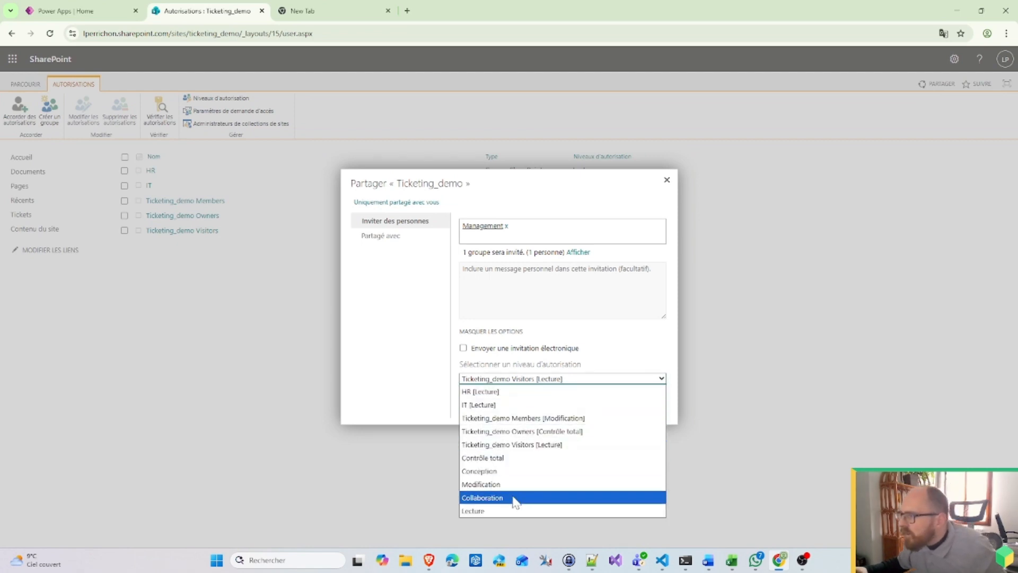
left_click(504, 511)
left_click(594, 408)
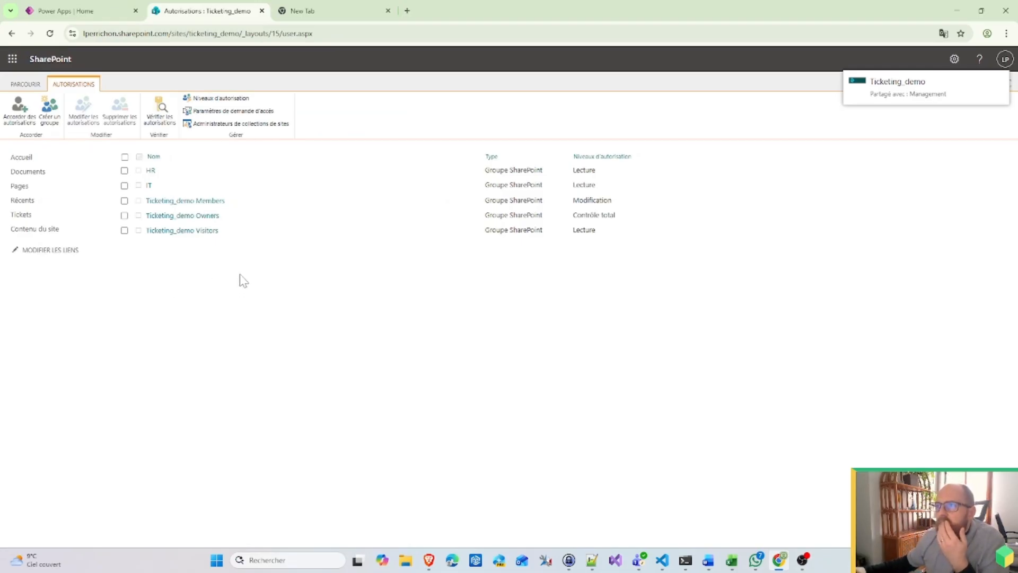
Step: Reload the permissions page, then remove _layouts/15/user.aspx from the address to reach the site home
left_click(557, 34)
key("Return")
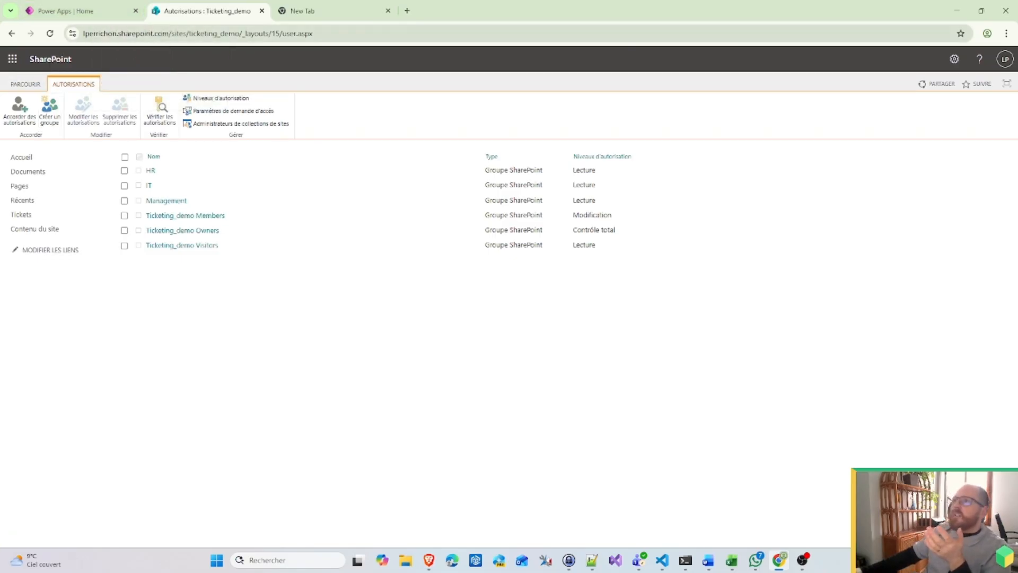
left_click(220, 33)
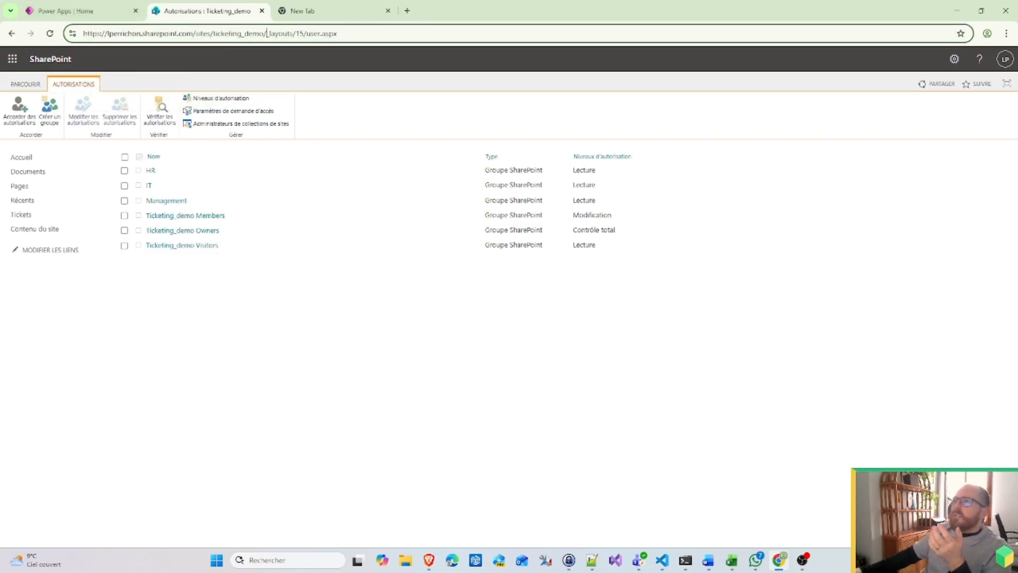
left_click_drag(267, 33, 337, 33)
key("BackSpace")
key("Return")
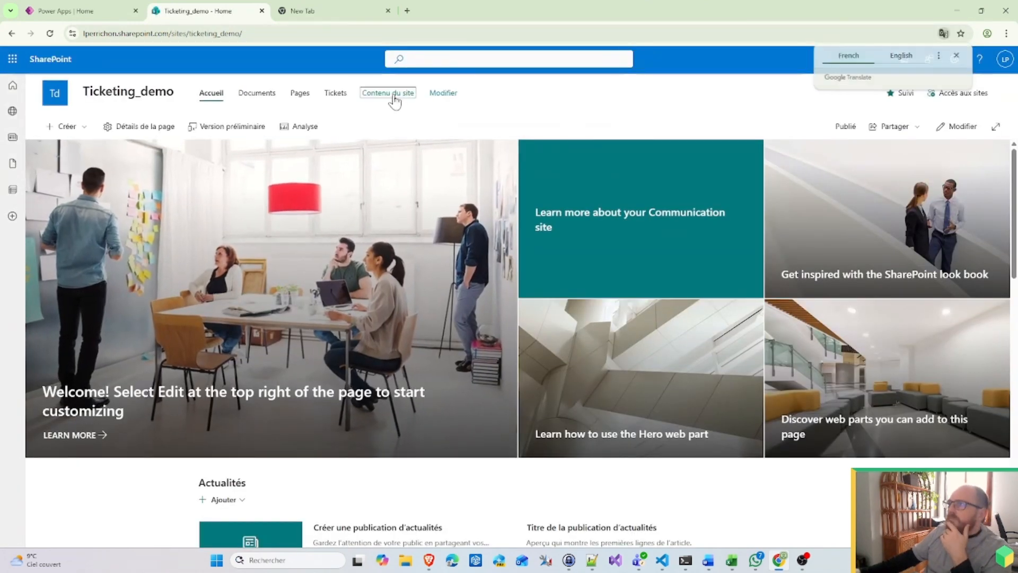
Step: Open the Tickets list and try a new item with Status Validated, then discard it
left_click(390, 94)
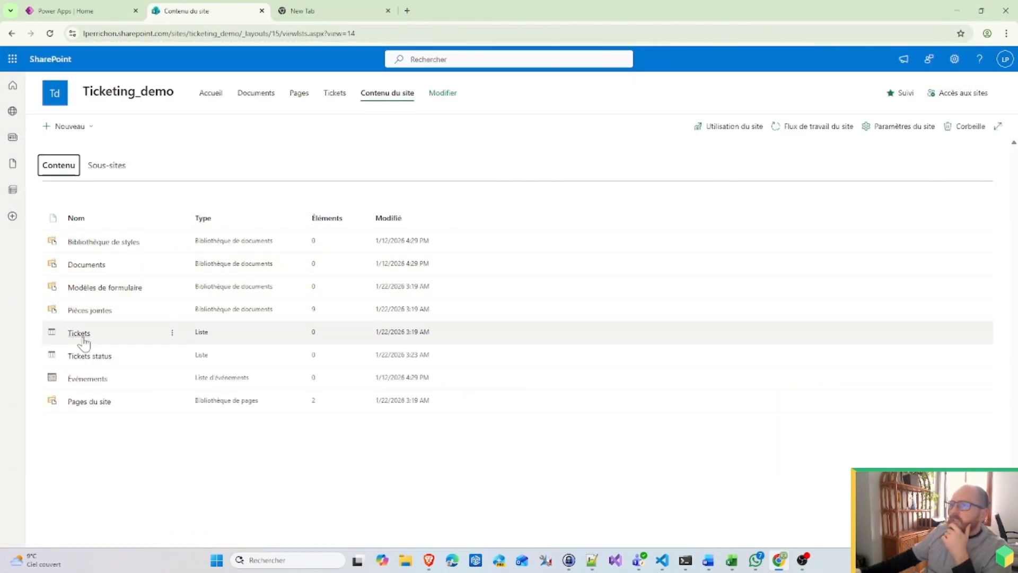
left_click(80, 334)
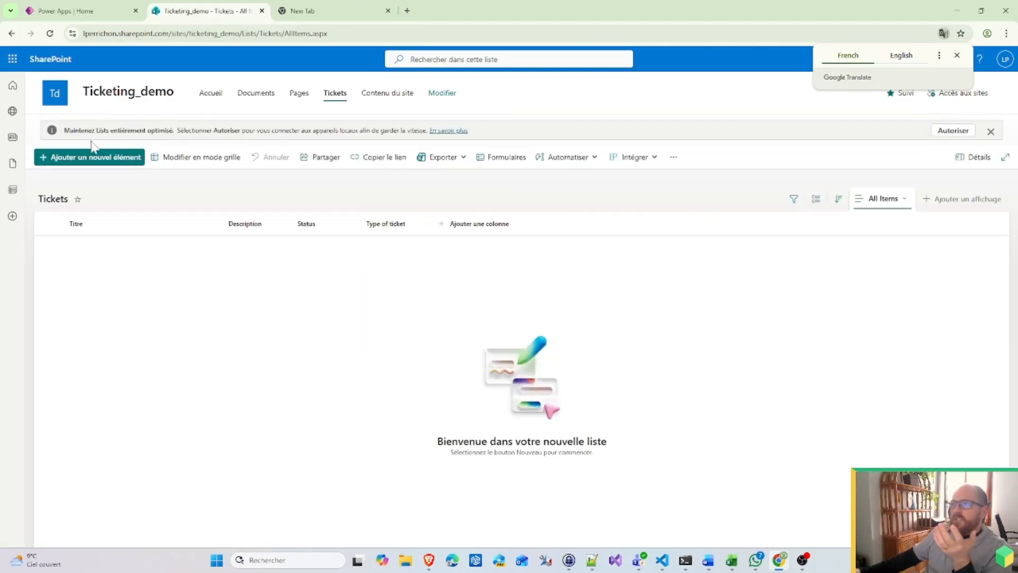
left_click(65, 159)
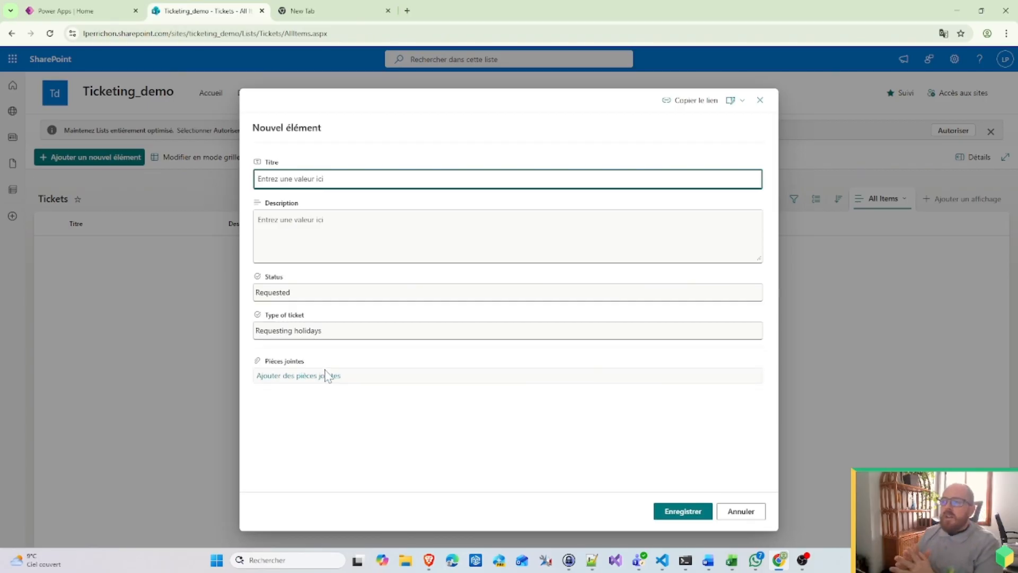
left_click(325, 292)
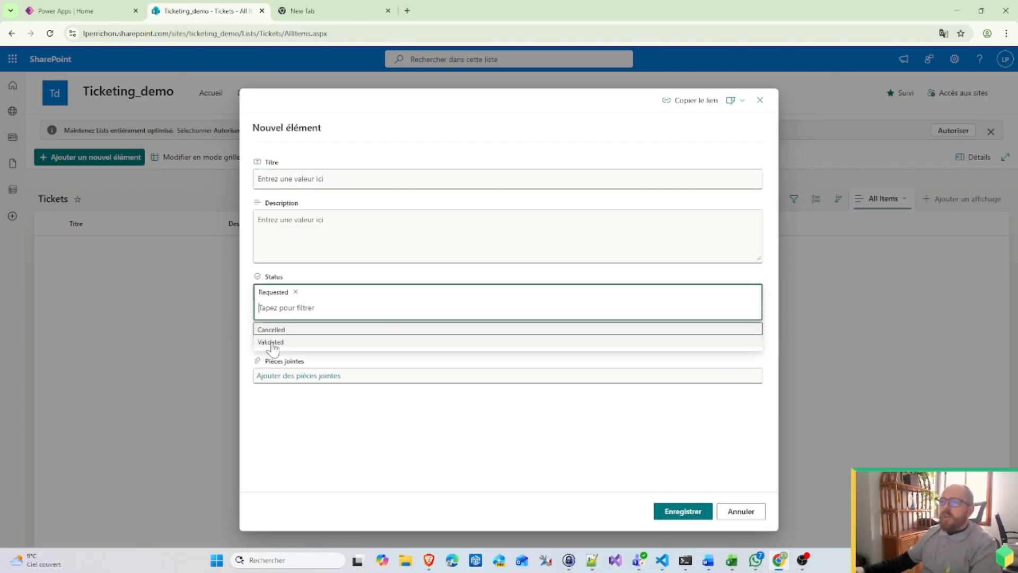
left_click(302, 341)
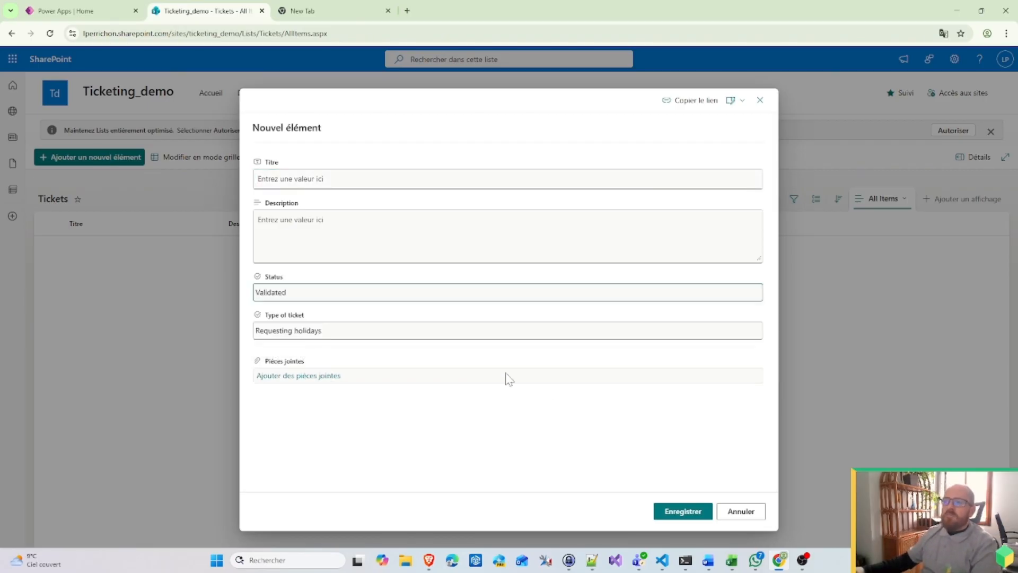
left_click(741, 511)
Step: Glance at the list's forms and extra actions, dismiss the optimisation banner, and open settings
left_click(506, 157)
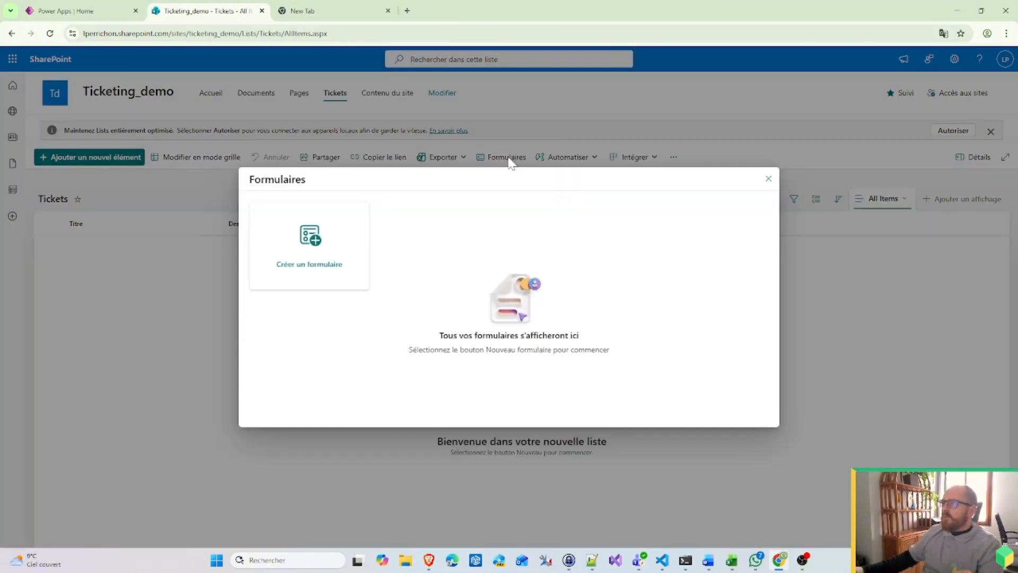
left_click(768, 178)
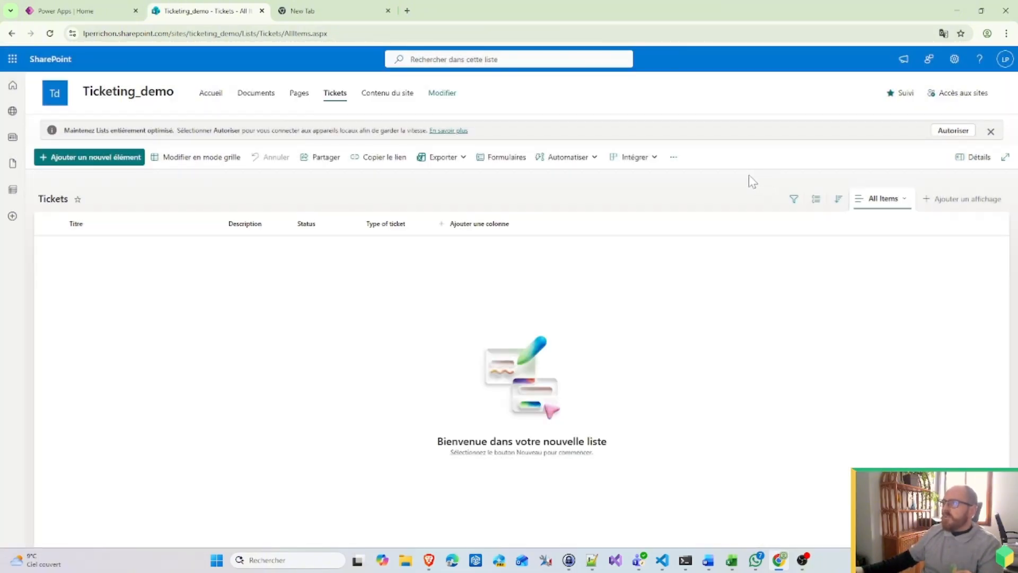
left_click(673, 159)
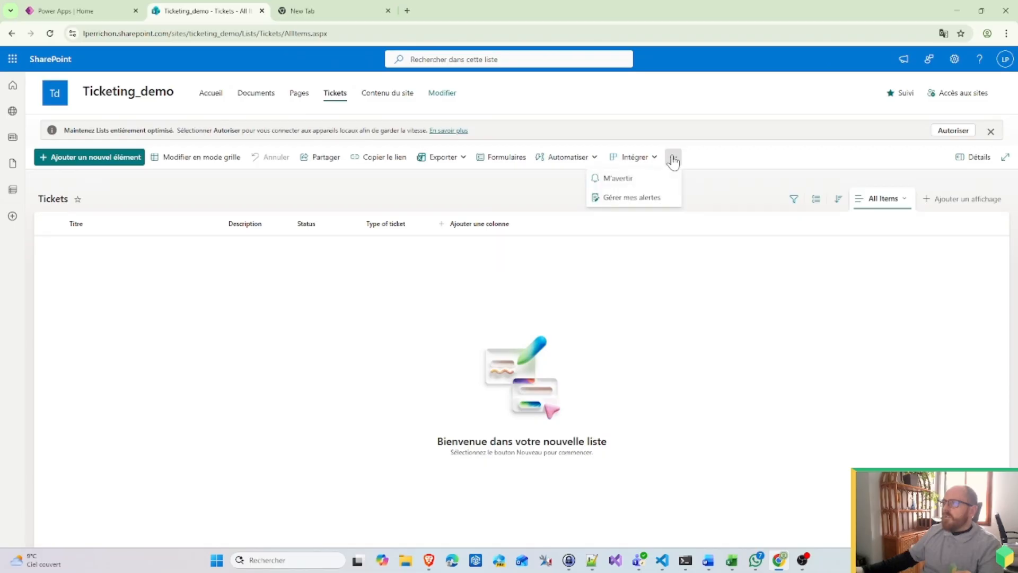
left_click(990, 131)
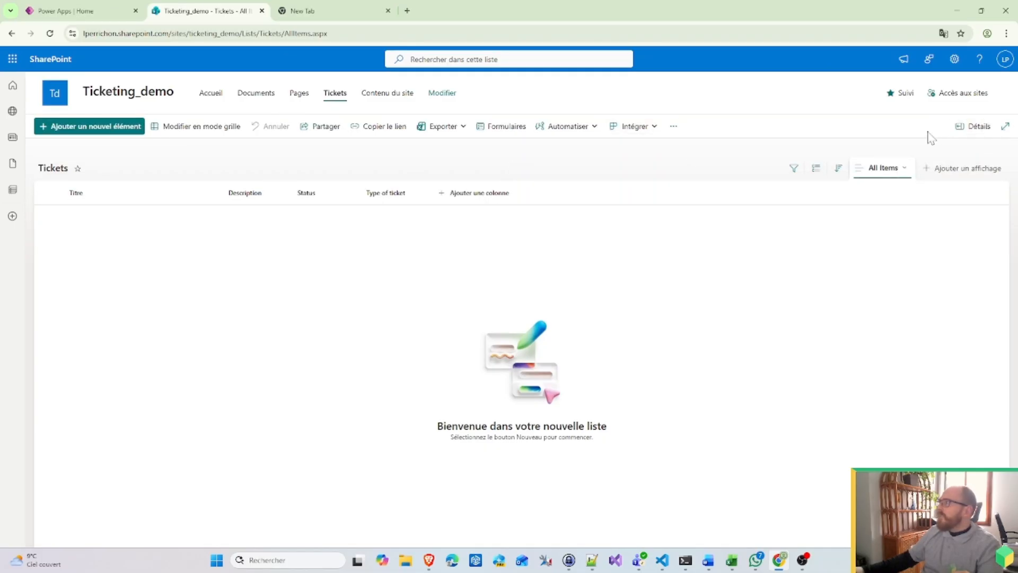
left_click(955, 59)
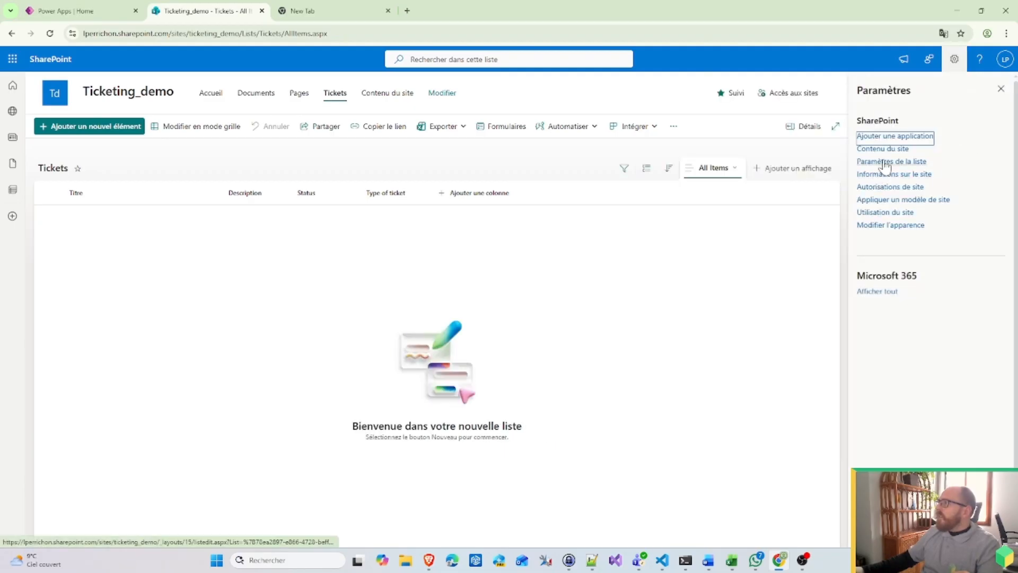
Step: Review the Tickets list settings and advanced settings, then confirm the default SharePoint form
left_click(885, 162)
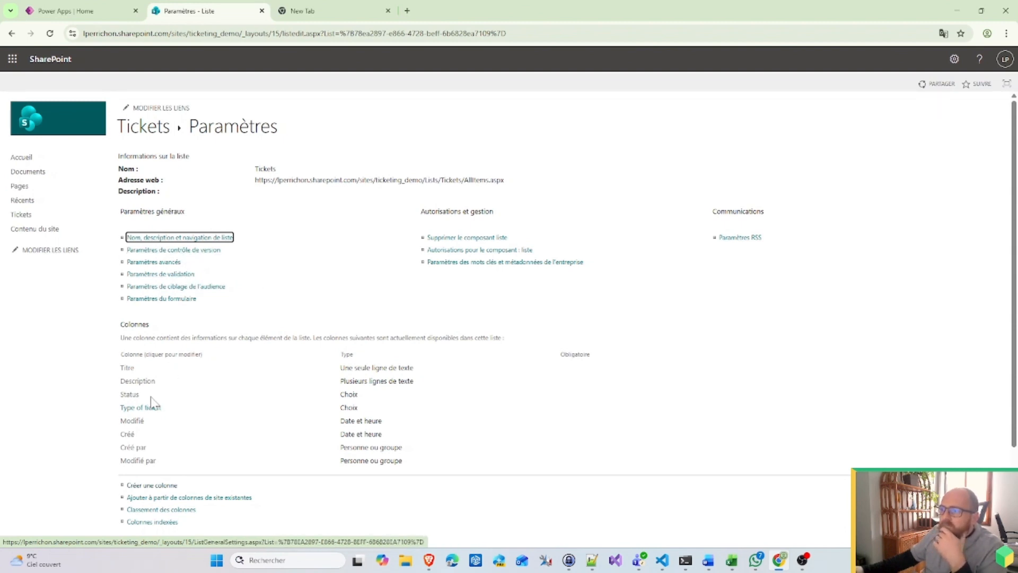
scroll(164, 415, "down", 2)
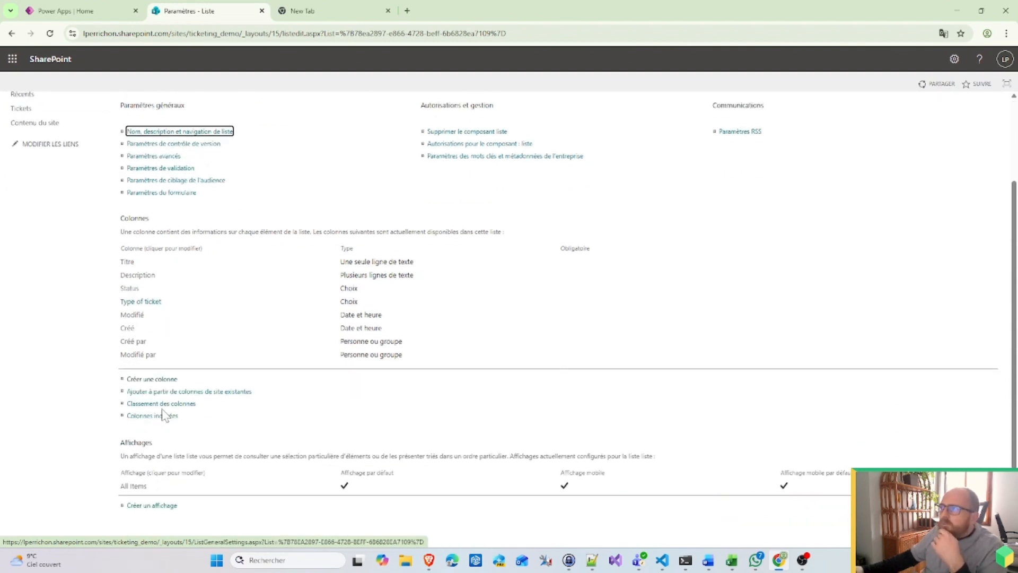
scroll(164, 414, "up", 2)
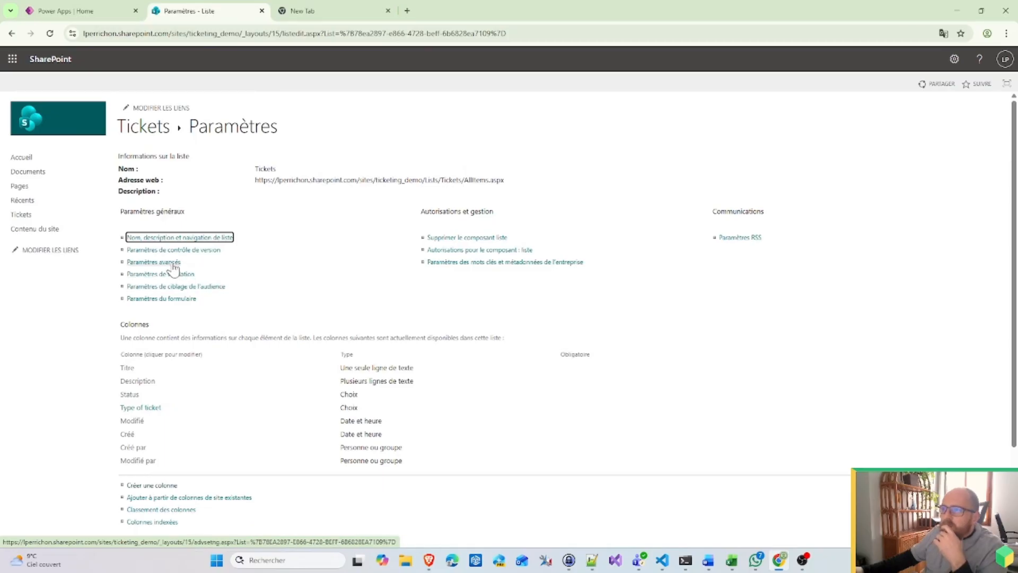
left_click(173, 263)
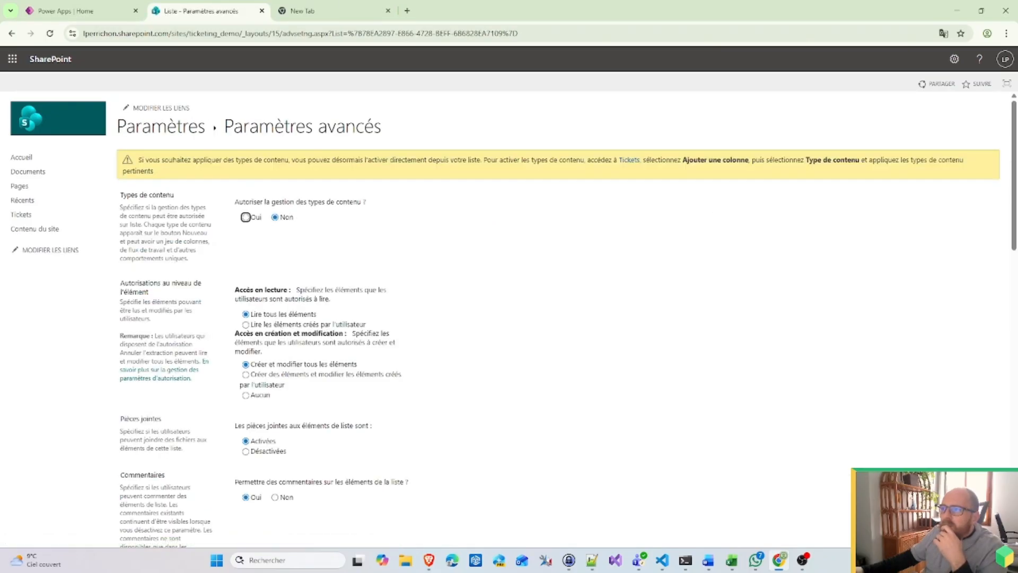
left_click(12, 33)
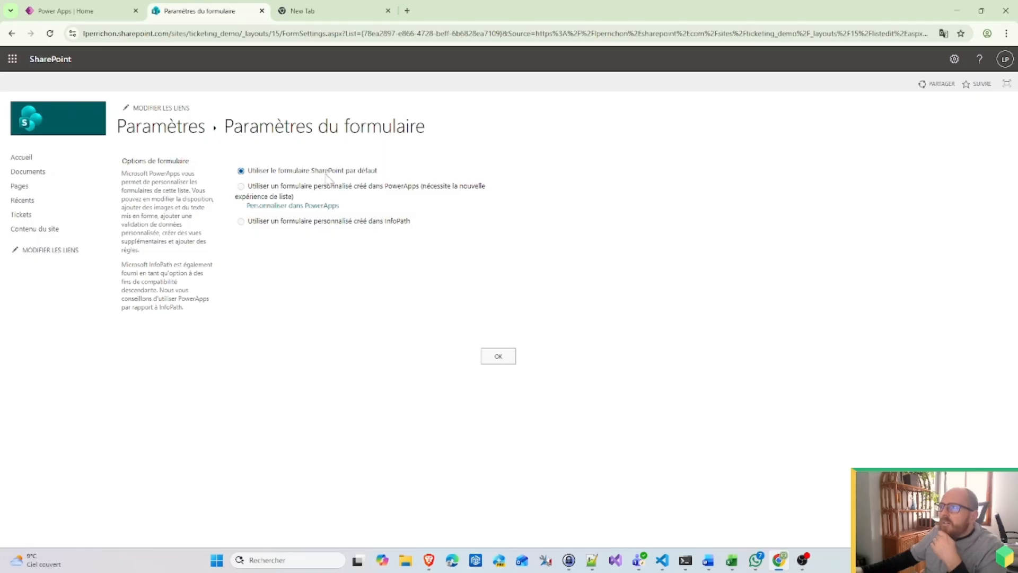
left_click(502, 355)
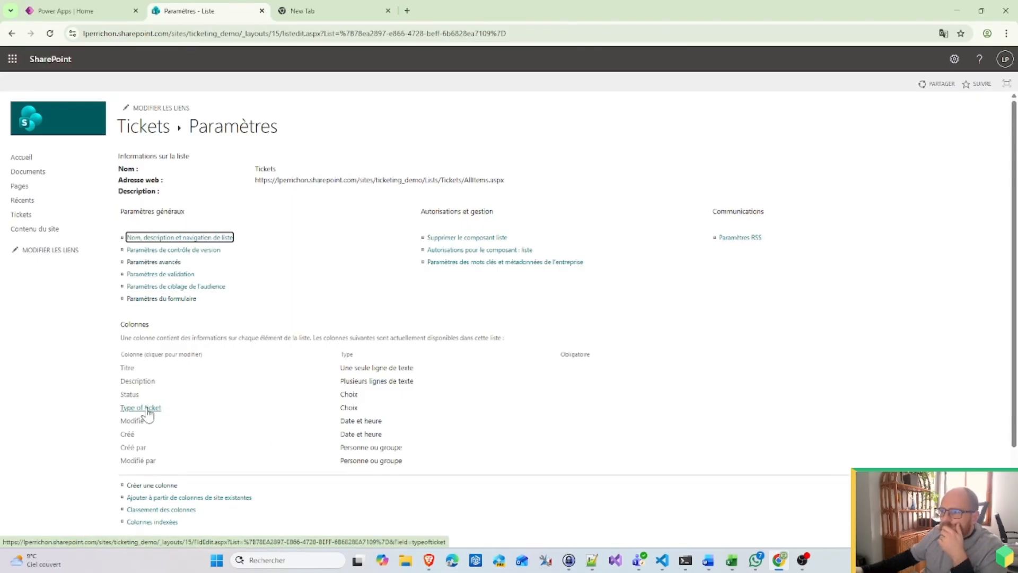
Step: Inspect the Status column's settings, then go back to the Tickets list
left_click(130, 395)
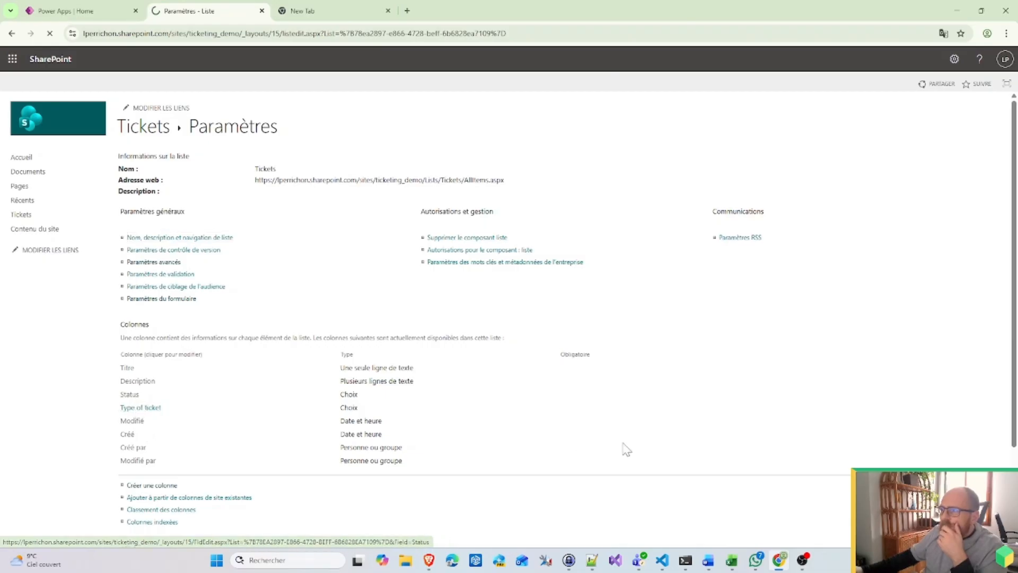
scroll(432, 409, "down", 4)
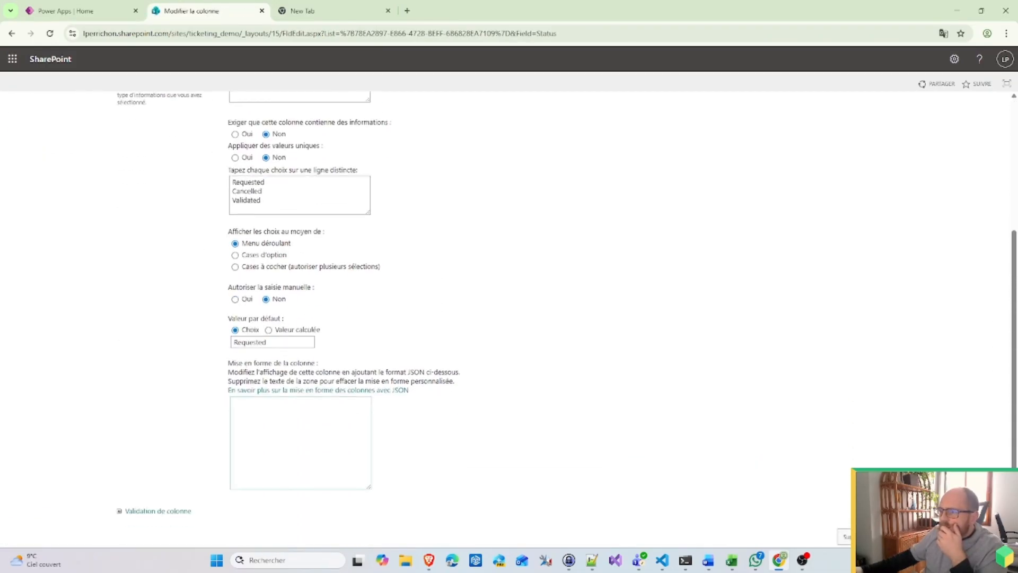
scroll(368, 348, "up", 1)
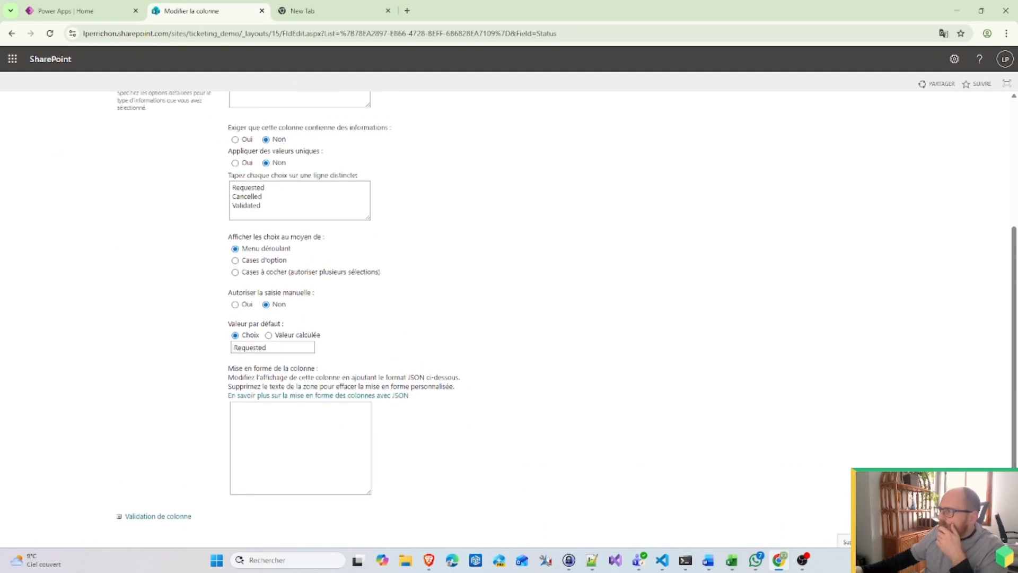
key("alt+Left")
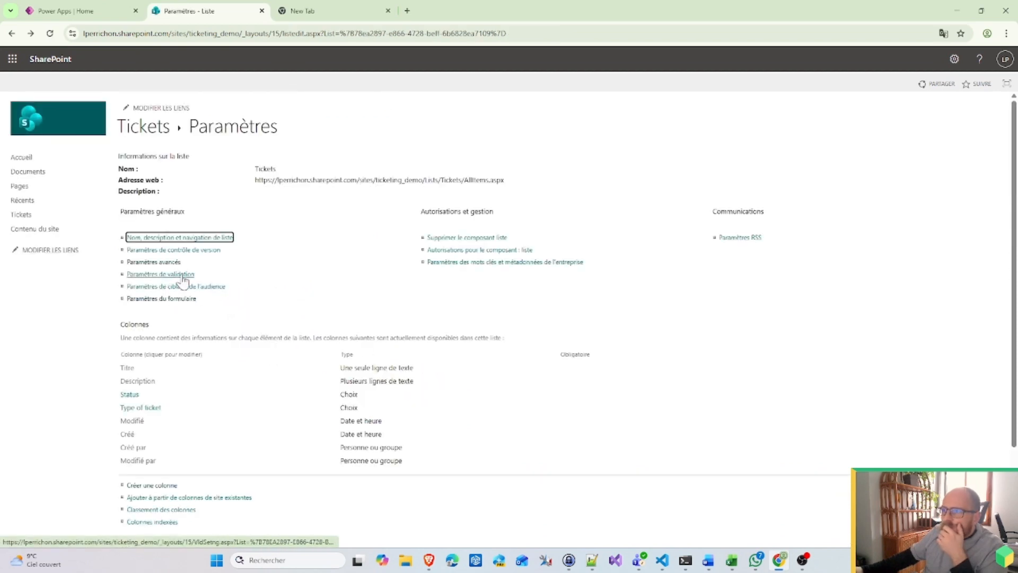
scroll(154, 405, "down", 2)
scroll(200, 448, "up", 2)
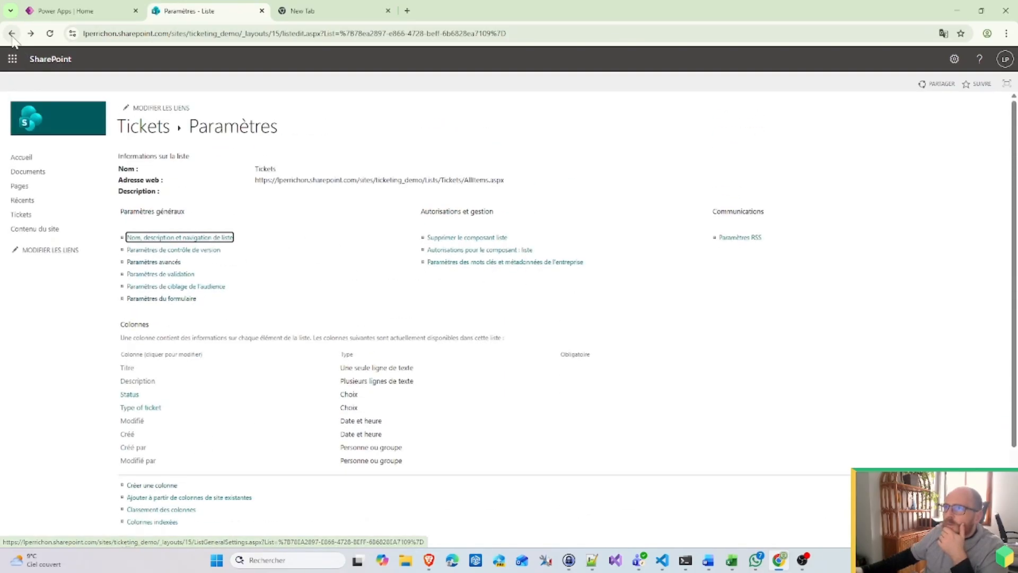
left_click(146, 128)
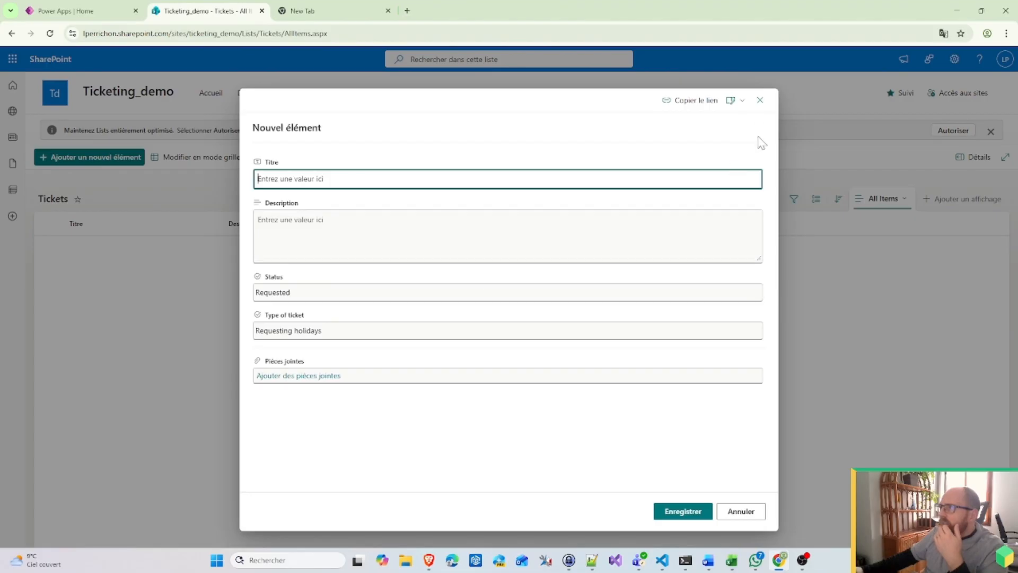
Step: Explore the new-item form's column editing and body layout formatting options
left_click(731, 100)
left_click(753, 125)
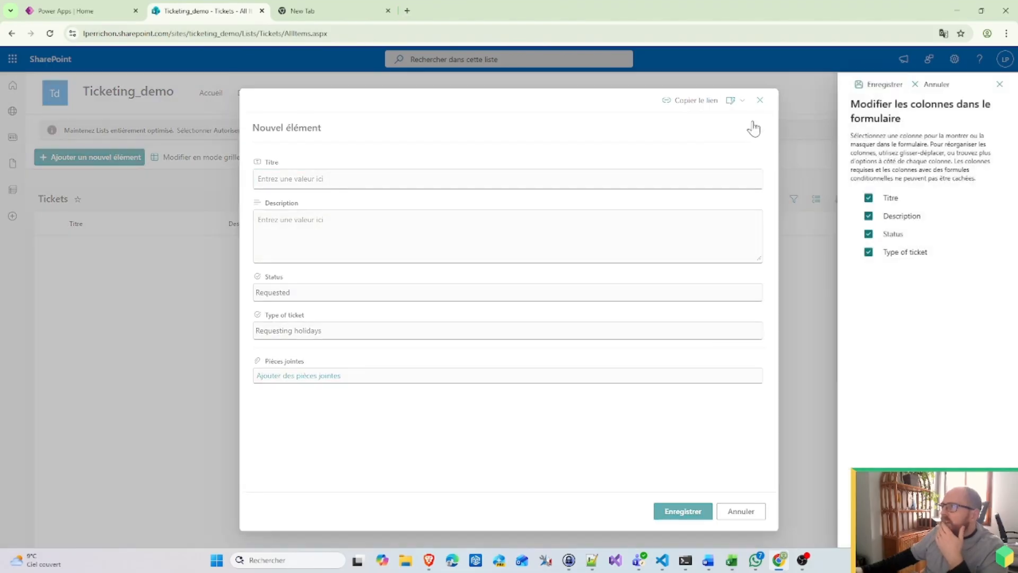
left_click(1000, 84)
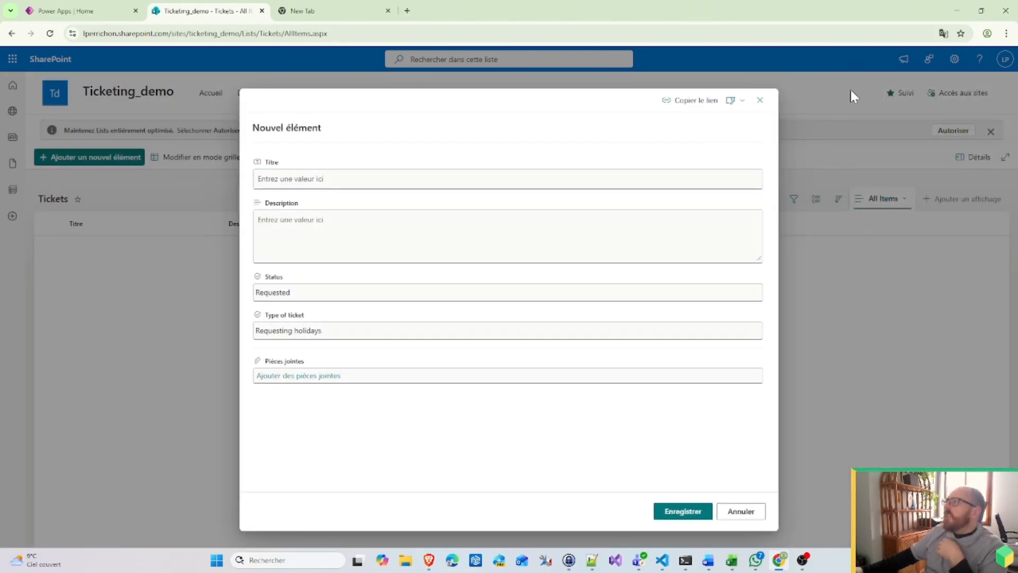
left_click(763, 101)
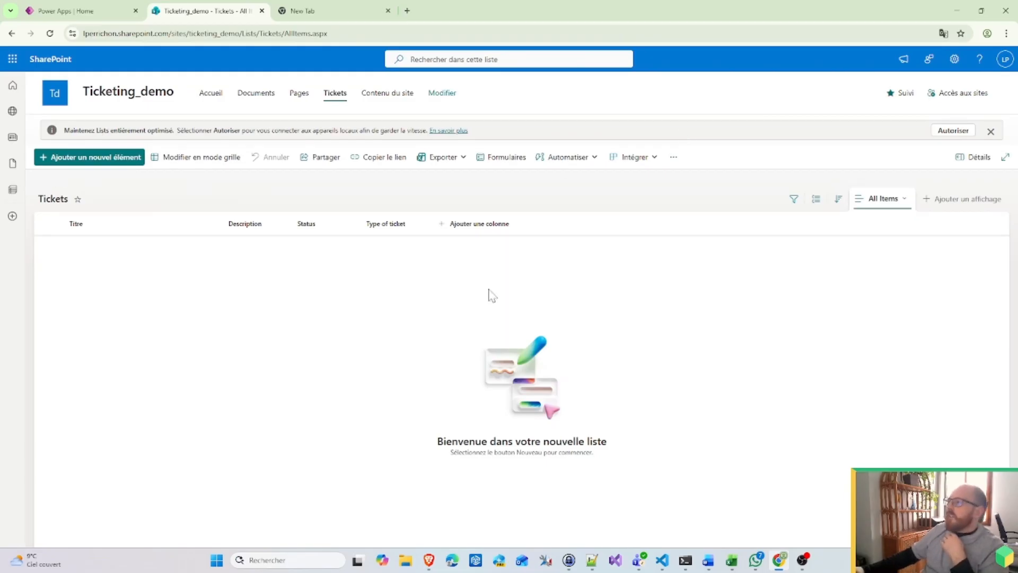
left_click(109, 159)
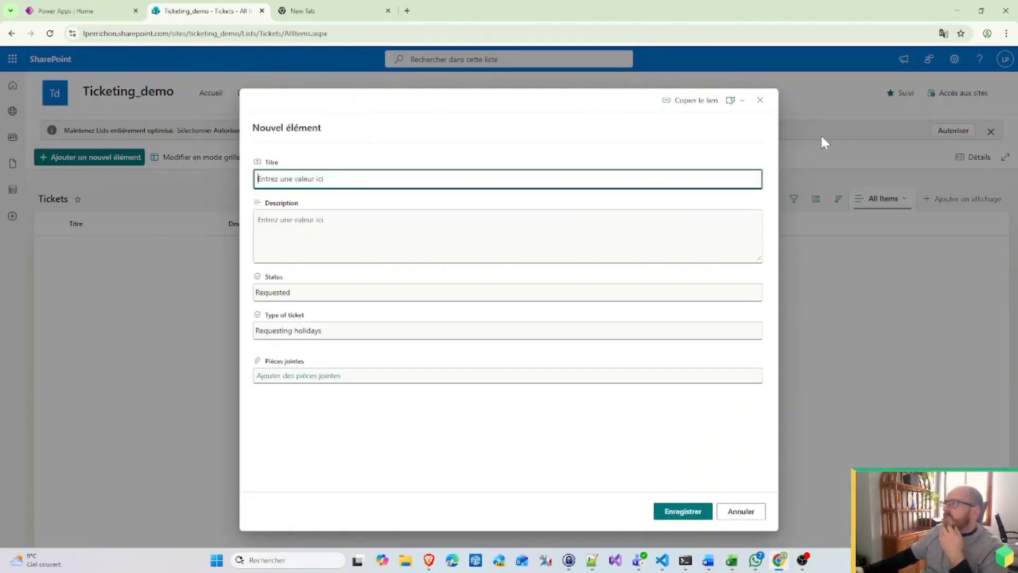
left_click(732, 100)
left_click(764, 141)
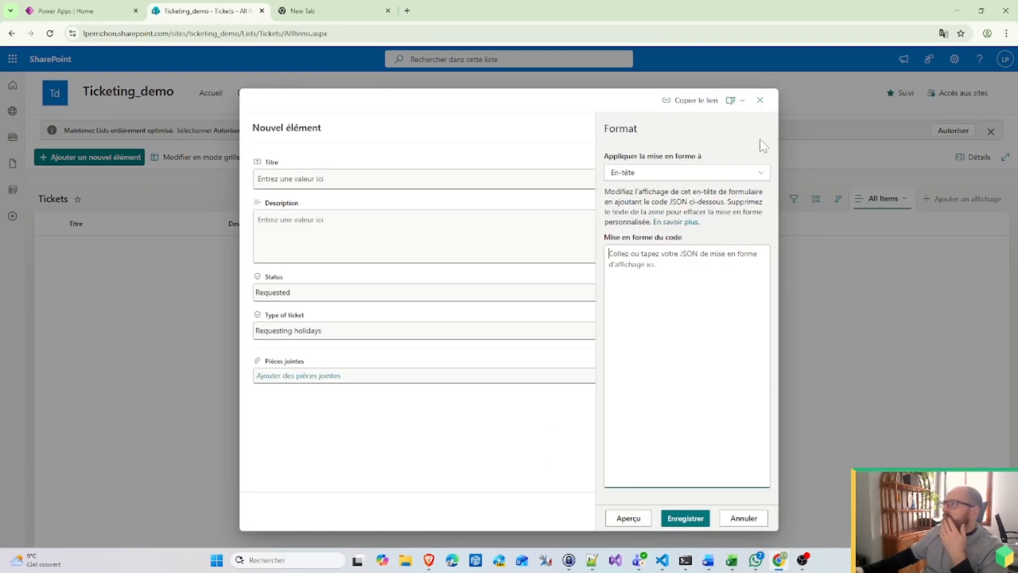
left_click(748, 174)
left_click(668, 215)
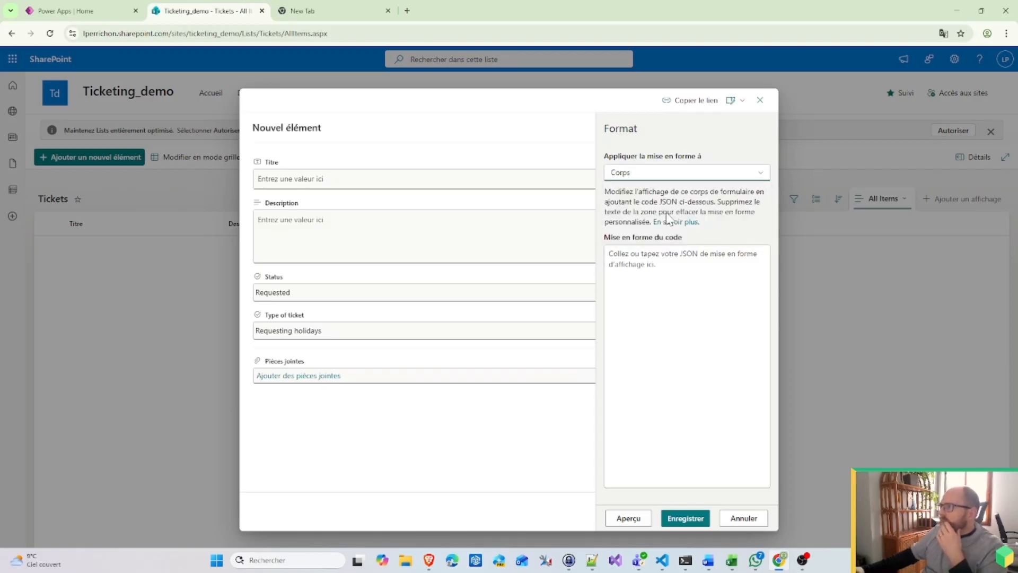
Step: Uncheck Status in the form's columns, save, and close the form without adding an item
left_click(731, 100)
left_click(736, 120)
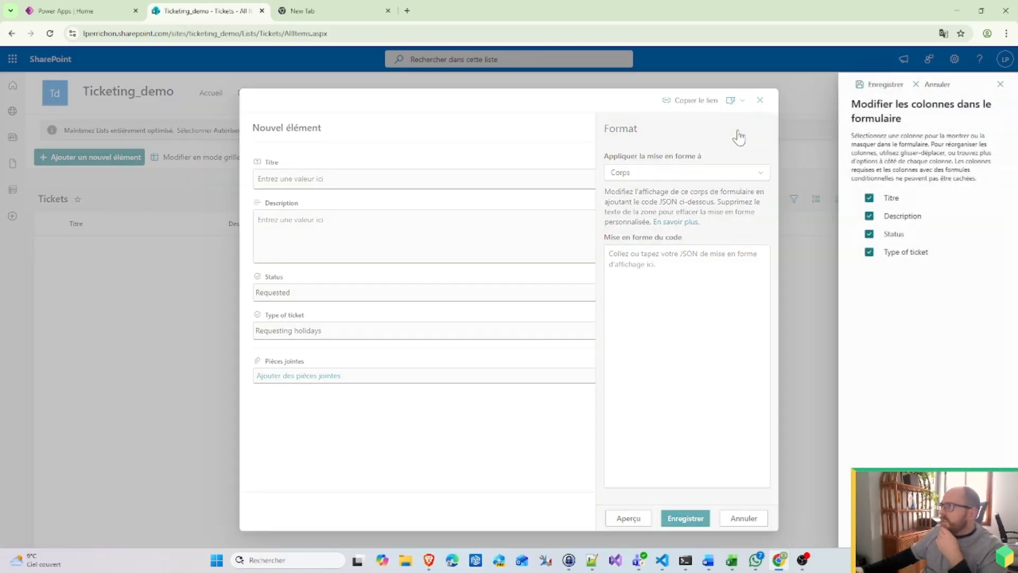
left_click(868, 234)
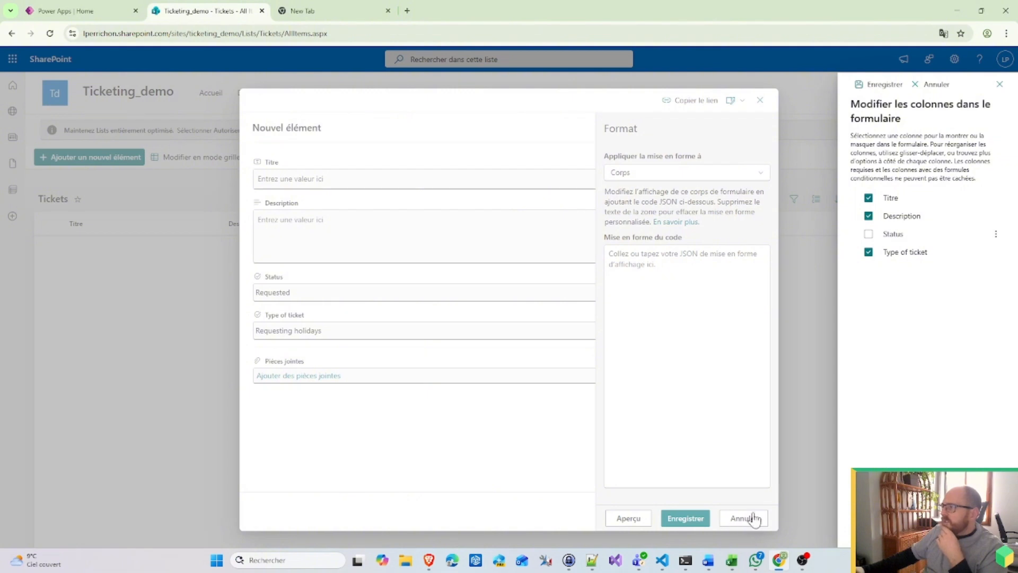
left_click(882, 84)
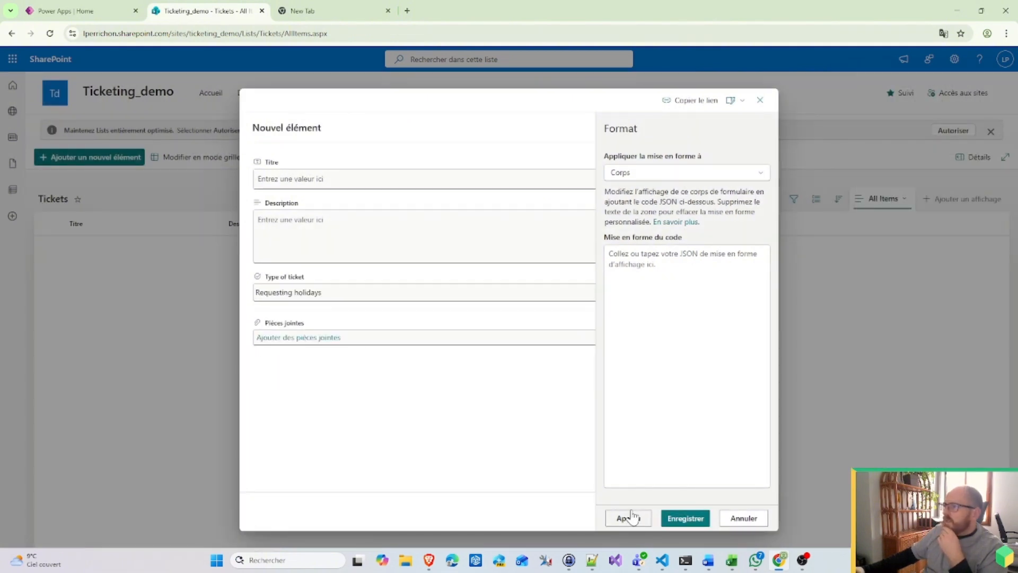
left_click(688, 521)
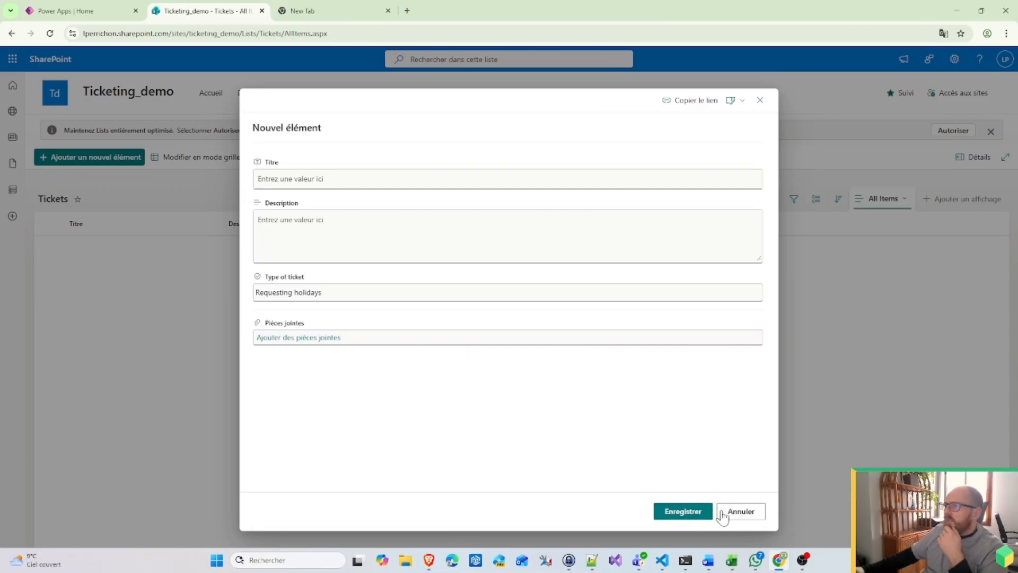
left_click(741, 511)
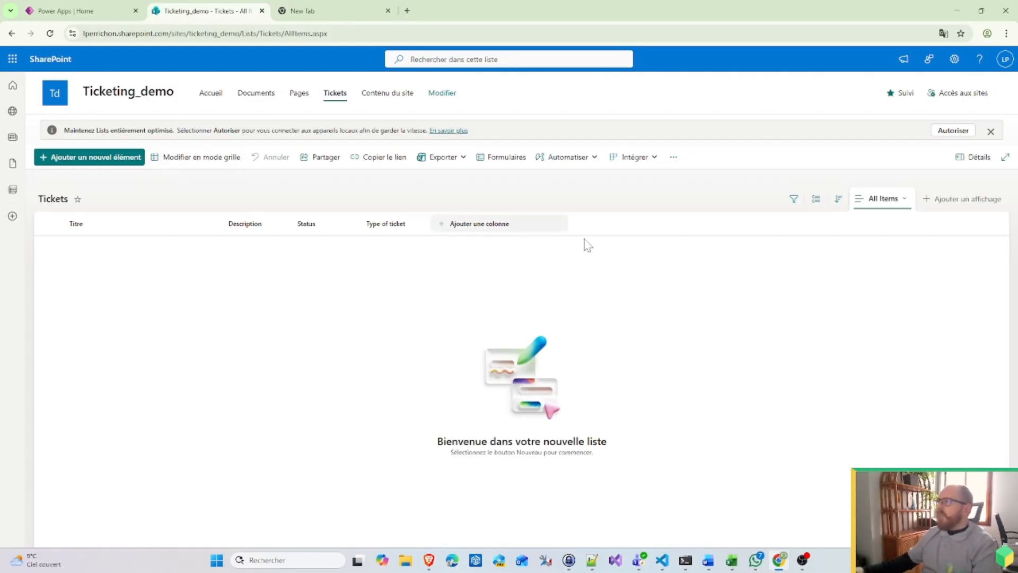
Step: Switch to Power Apps and start a new solution from the Solutions page
left_click(62, 11)
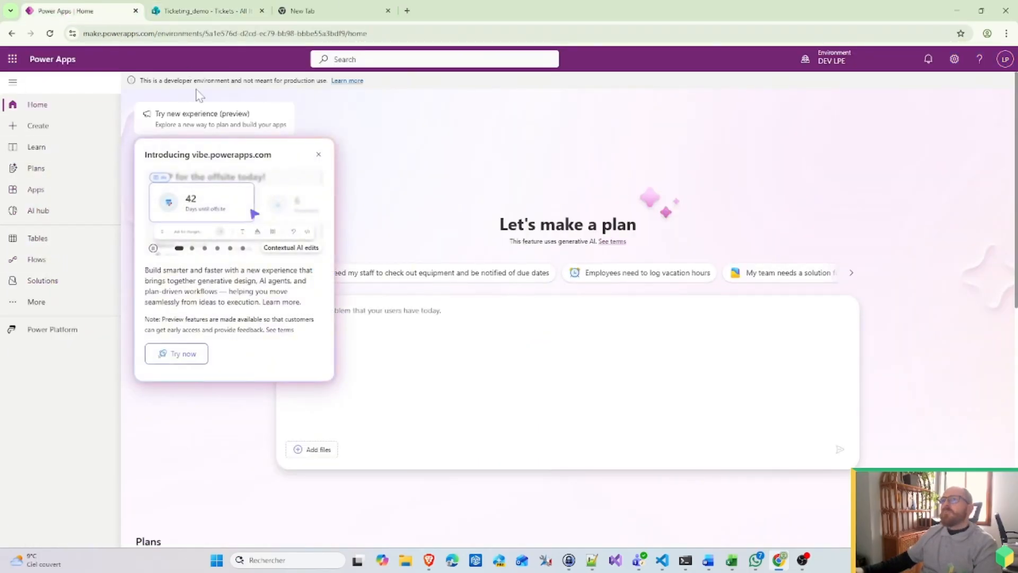
left_click(54, 290)
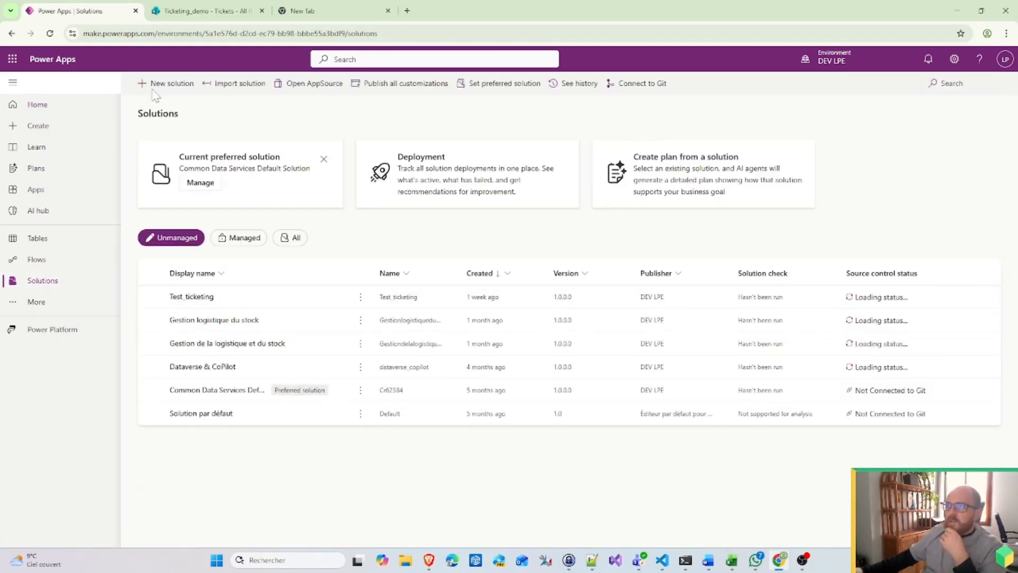
left_click(170, 84)
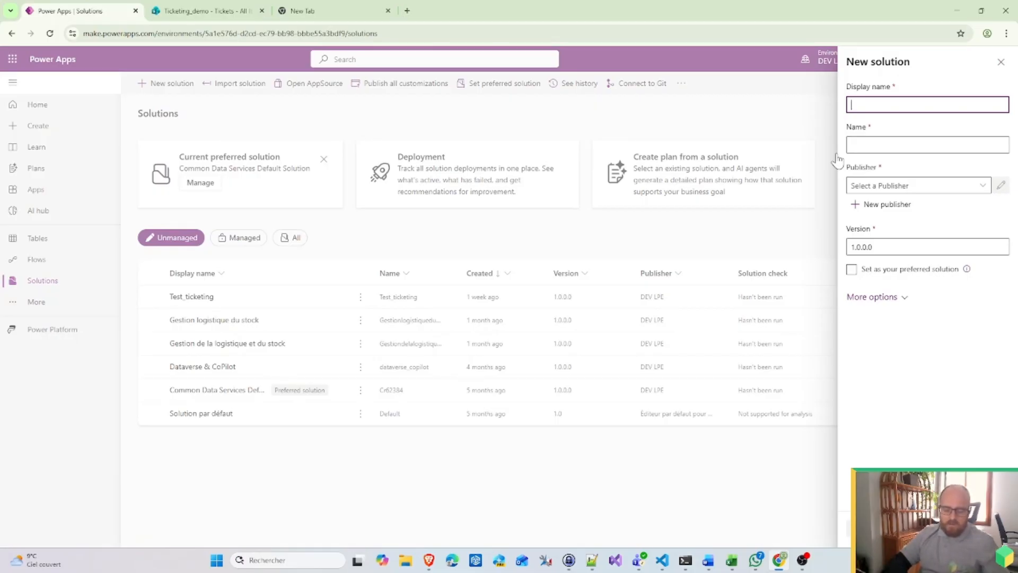
Step: Enter display name Ticketing_demo, name ticketing_demo, and choose the DEV LPE publisher
type("Ticketing_demo")
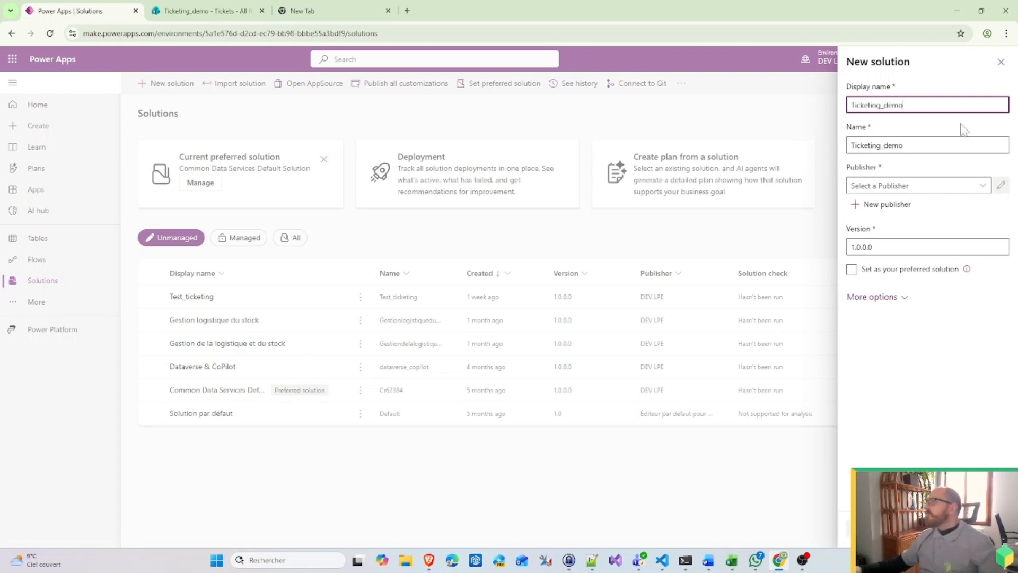
left_click(852, 145)
left_click_drag(852, 146, 857, 145)
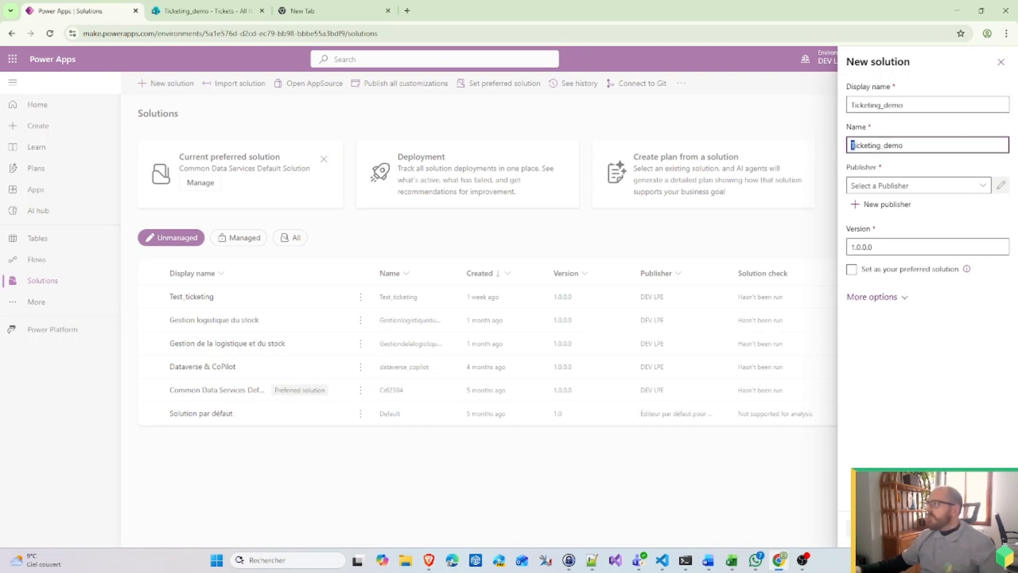
type("t")
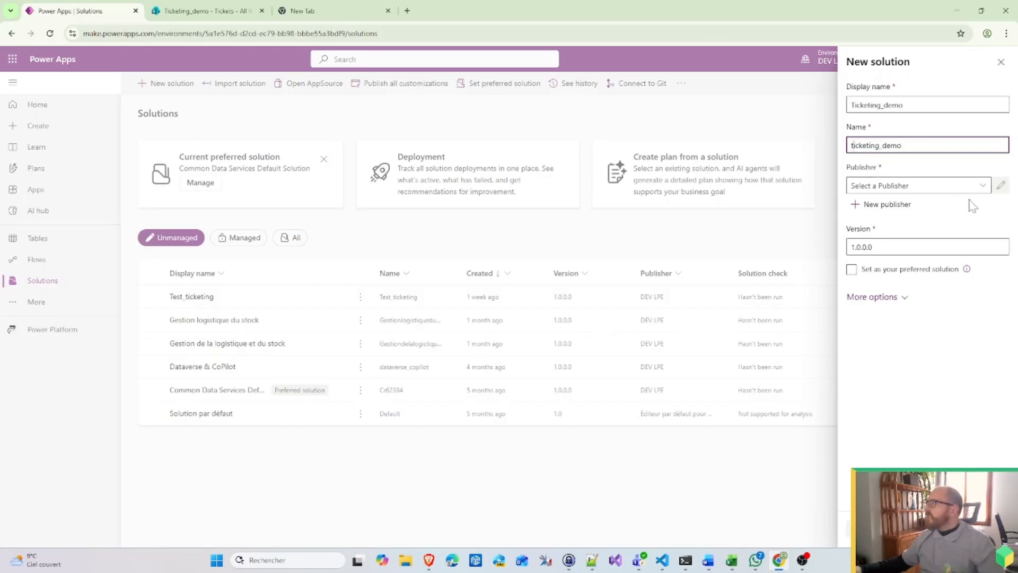
key("Tab")
left_click(983, 185)
left_click(892, 205)
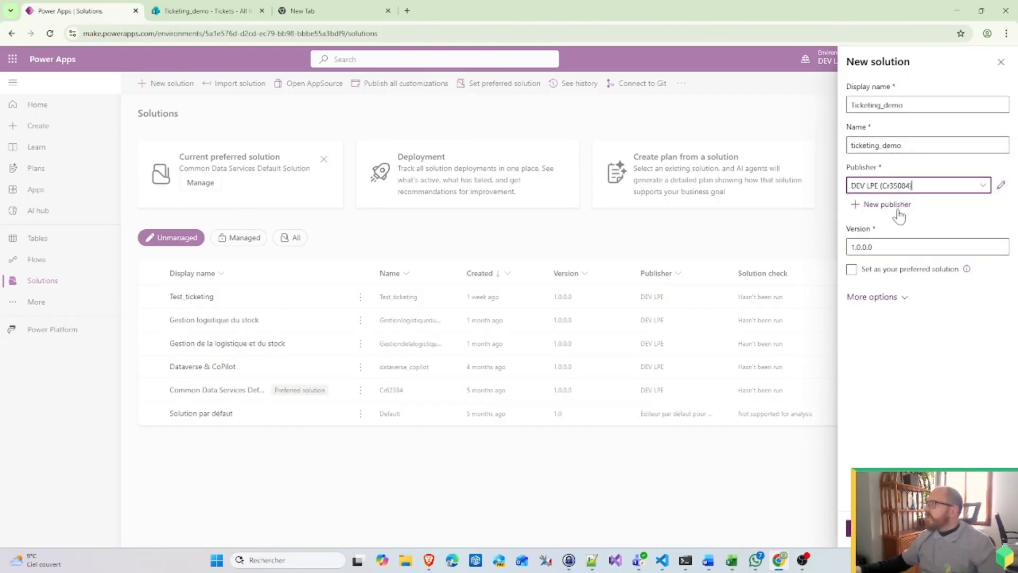
left_click(891, 300)
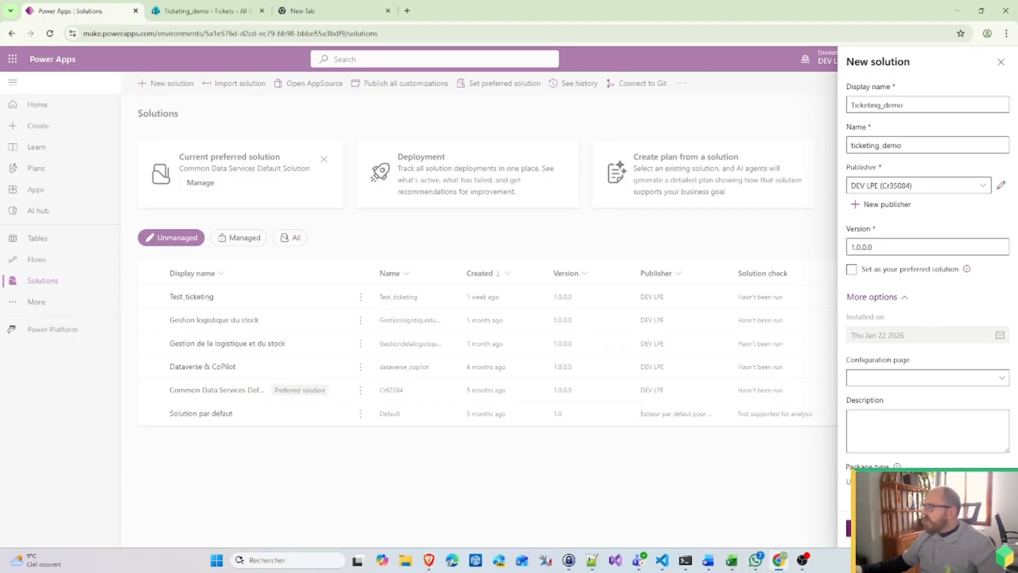
Step: Create the Ticketing_demo solution with the entered details
left_click(861, 528)
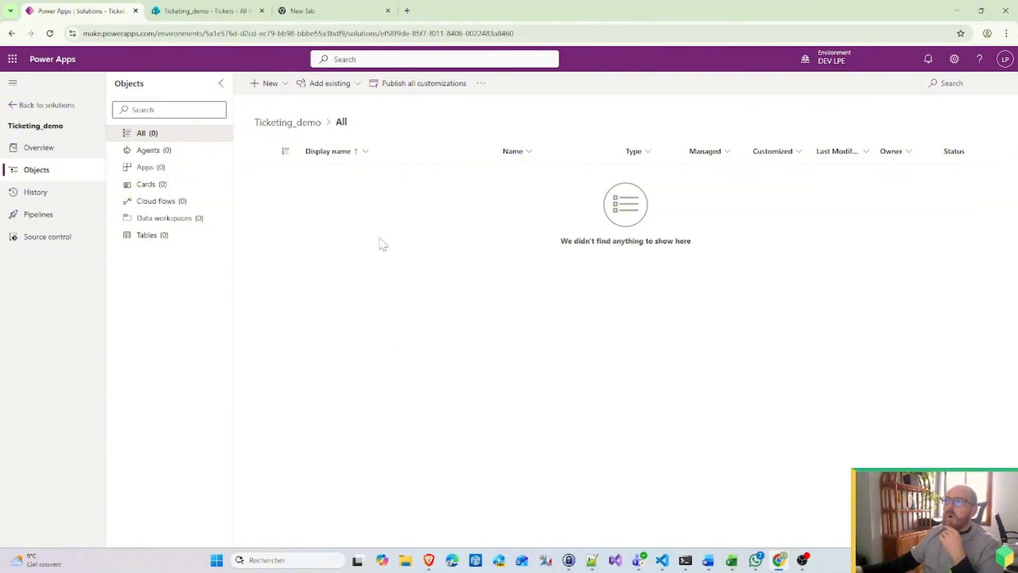
Step: Create an automated cloud flow using the SharePoint 'When an item is created' trigger
left_click(276, 86)
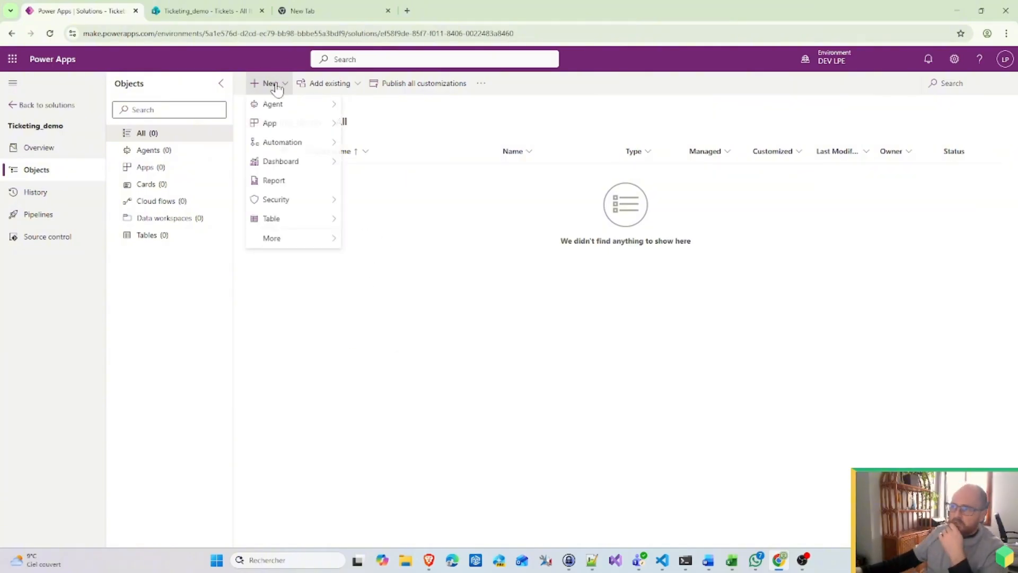
mouse_move(297, 143)
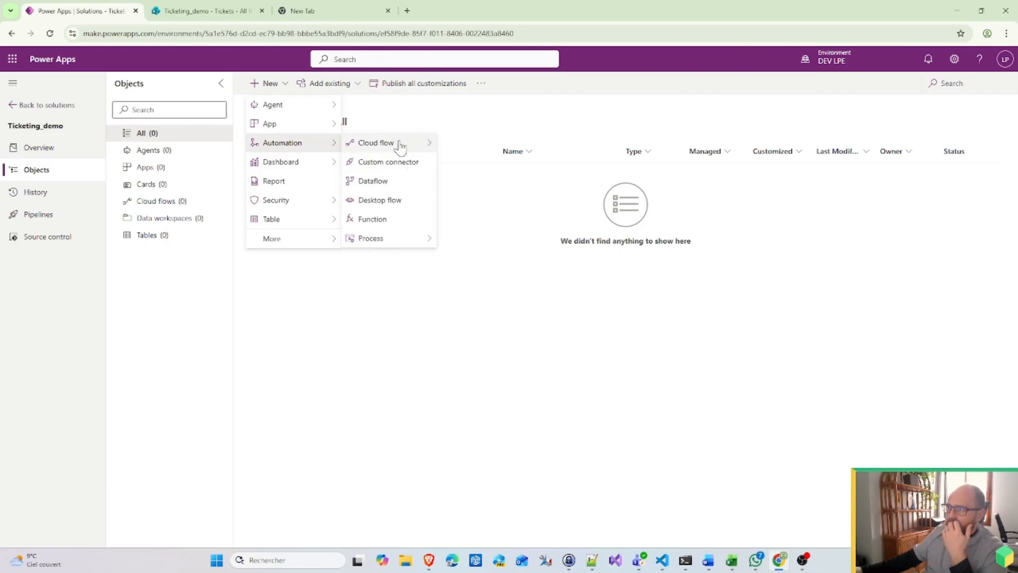
mouse_move(400, 145)
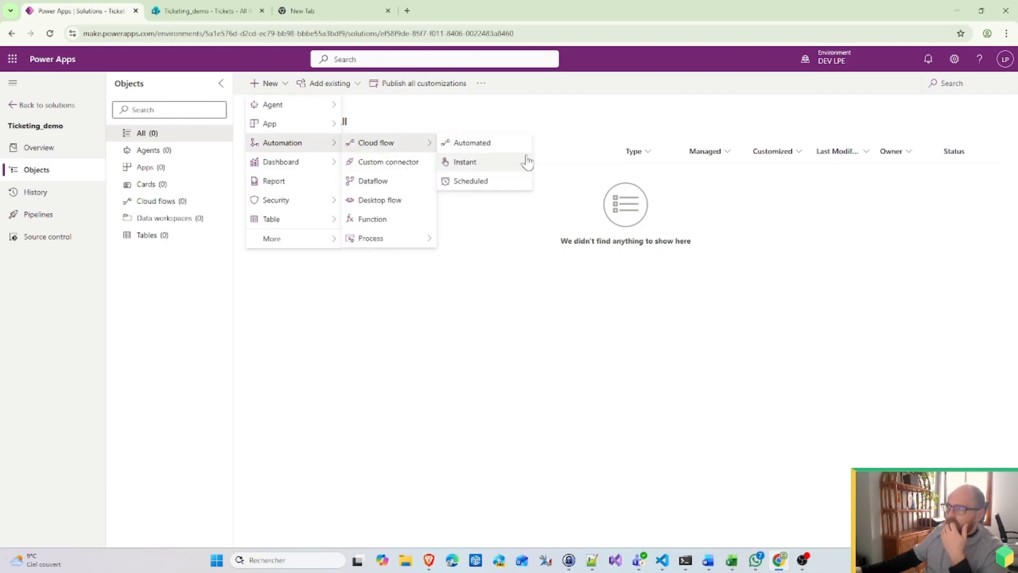
left_click(491, 160)
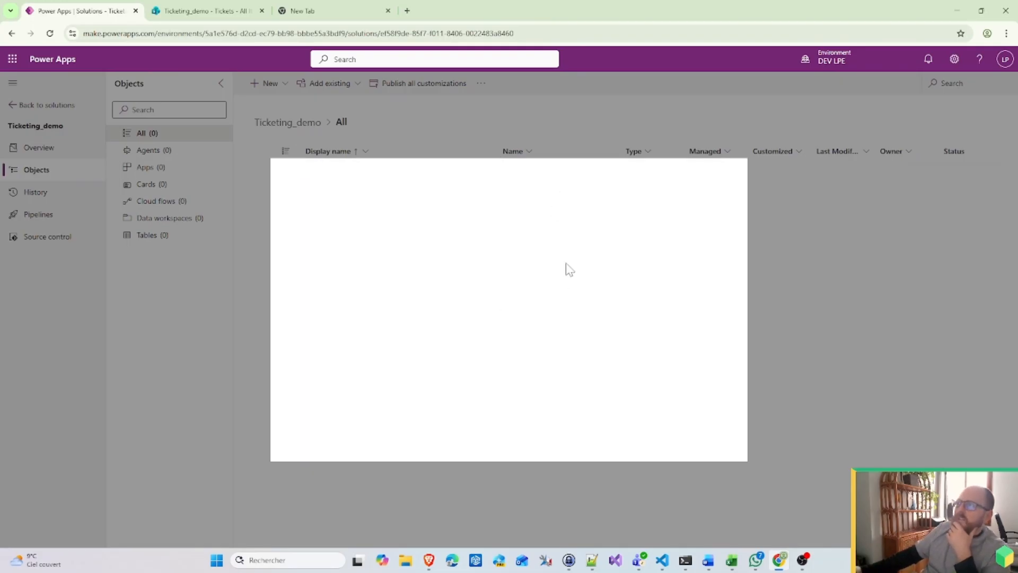
scroll(644, 350, "down", 5)
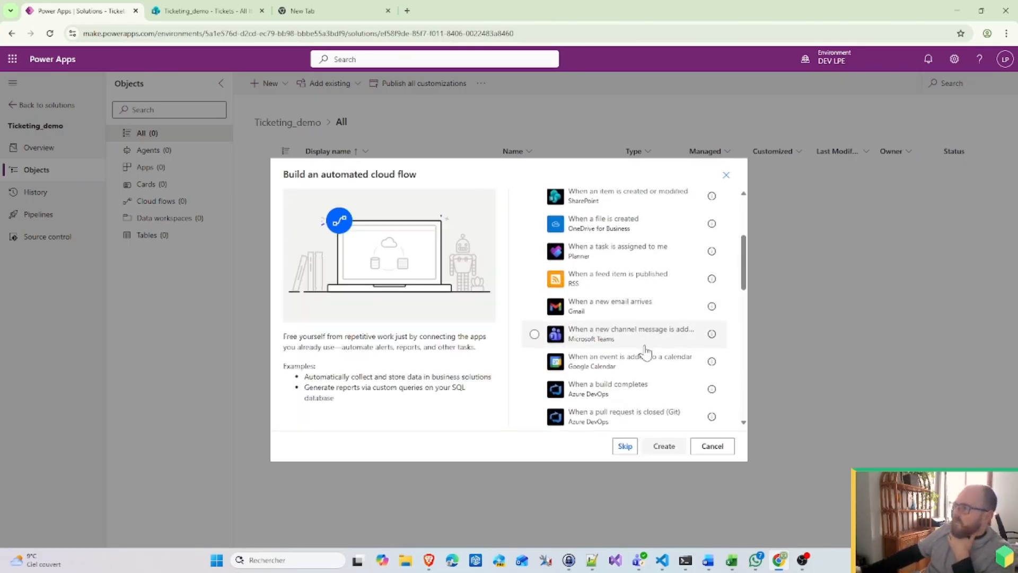
scroll(652, 351, "up", 4)
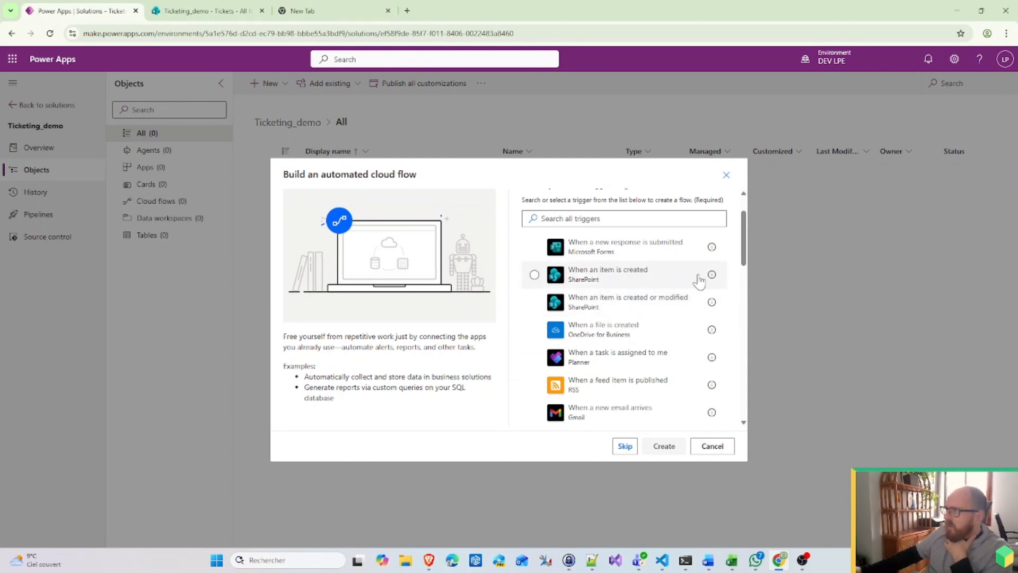
left_click(644, 283)
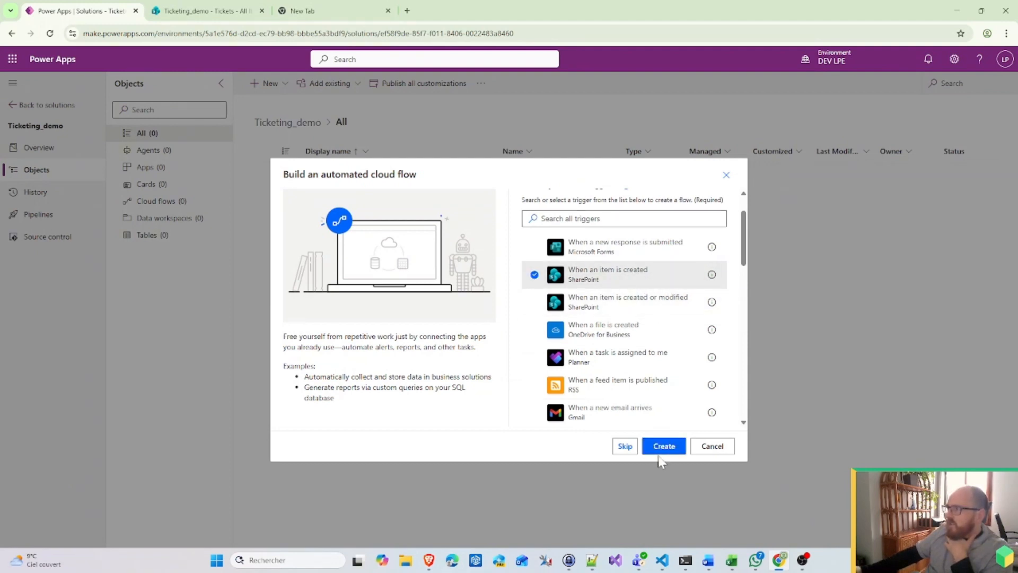
left_click(669, 447)
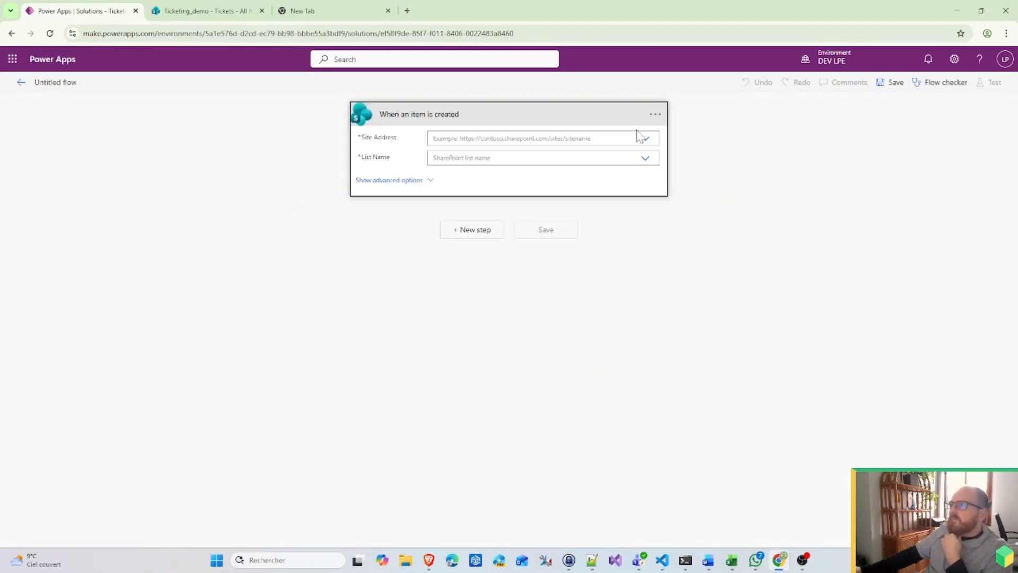
Step: Set the trigger's site to Ticketing_demo and list to Tickets, then add a new step
left_click(645, 141)
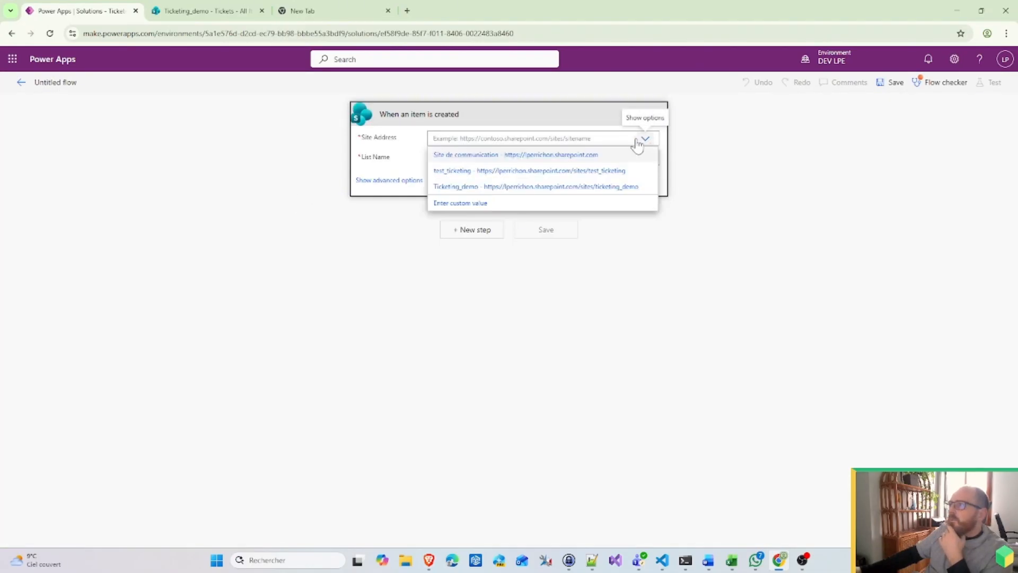
left_click(489, 186)
left_click(646, 170)
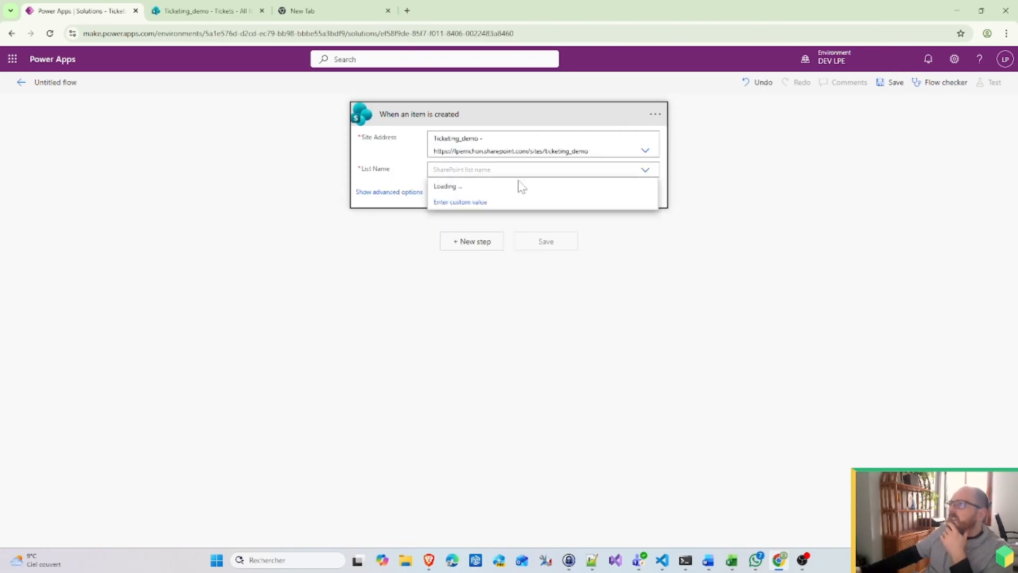
left_click(463, 188)
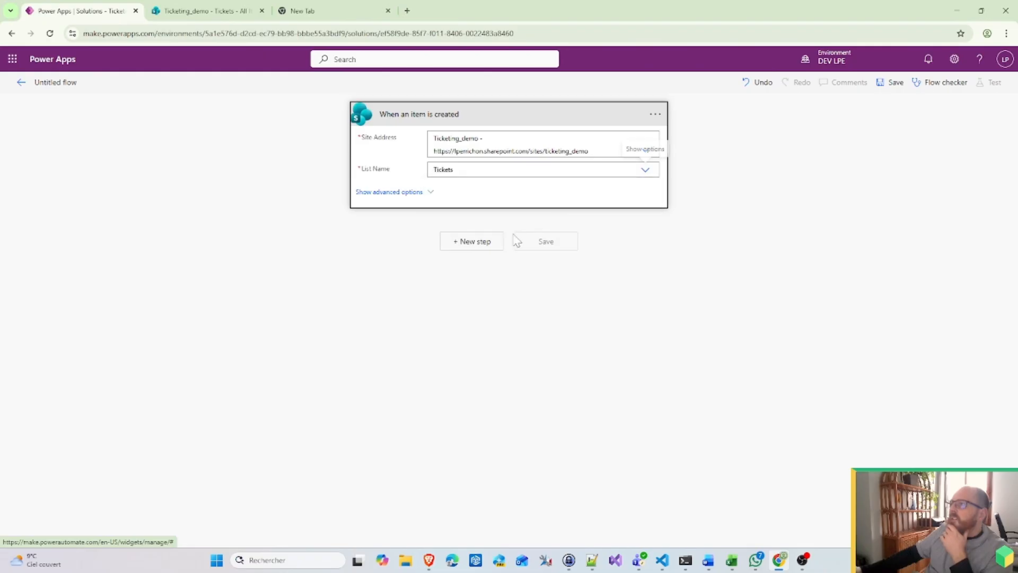
left_click(473, 242)
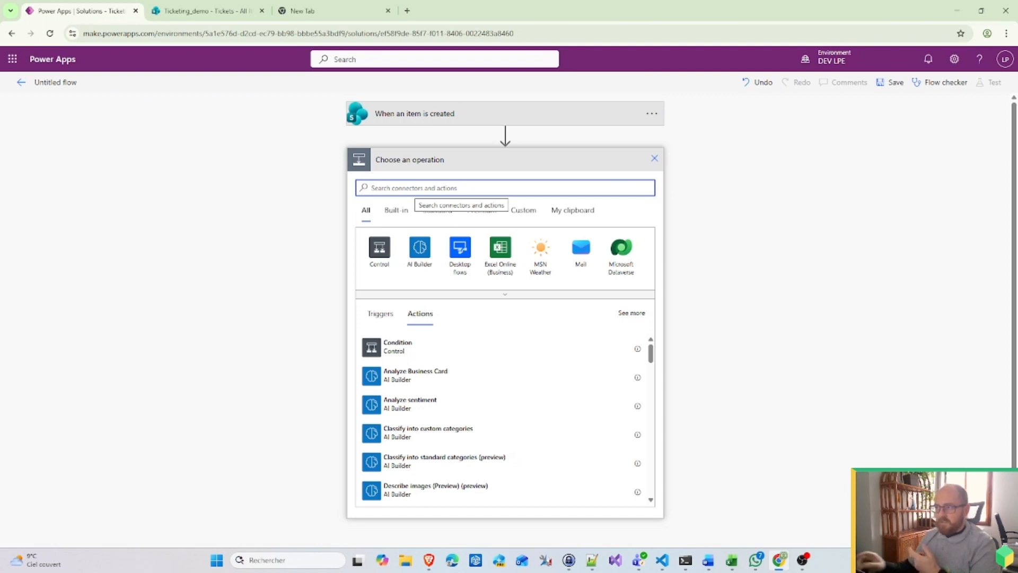
Step: Add a Parse JSON action via a 'JSON' search, select its Content field, and bring in Notepad++
type("add")
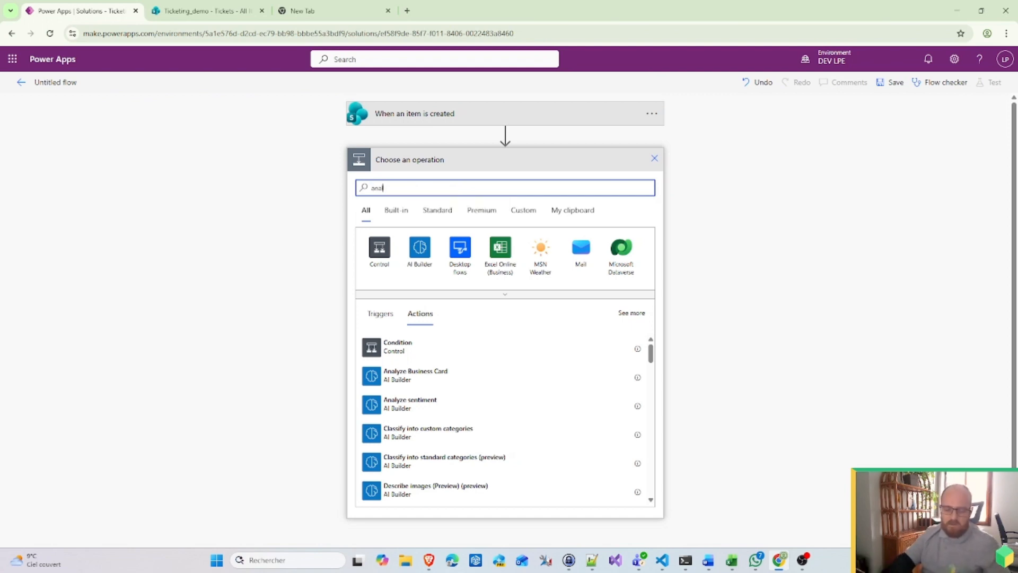
key("BackSpace")
key("BackSpace")
key("BackSpace")
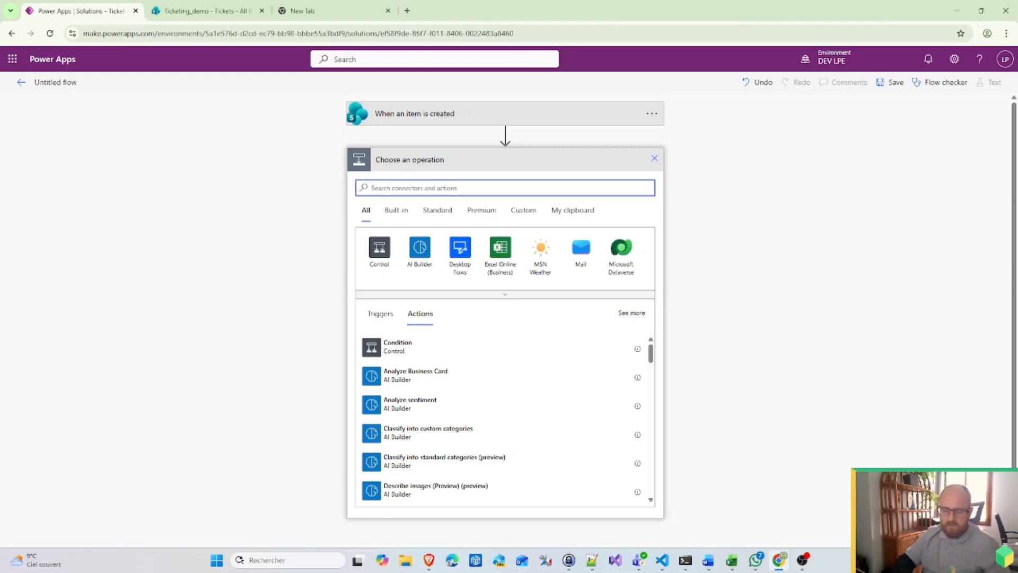
type("JSON")
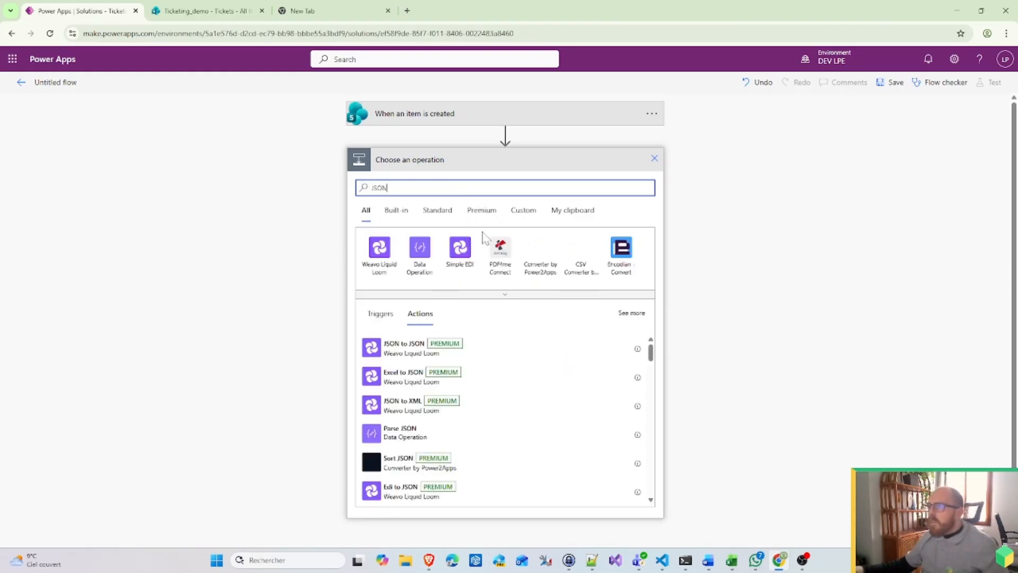
left_click(419, 254)
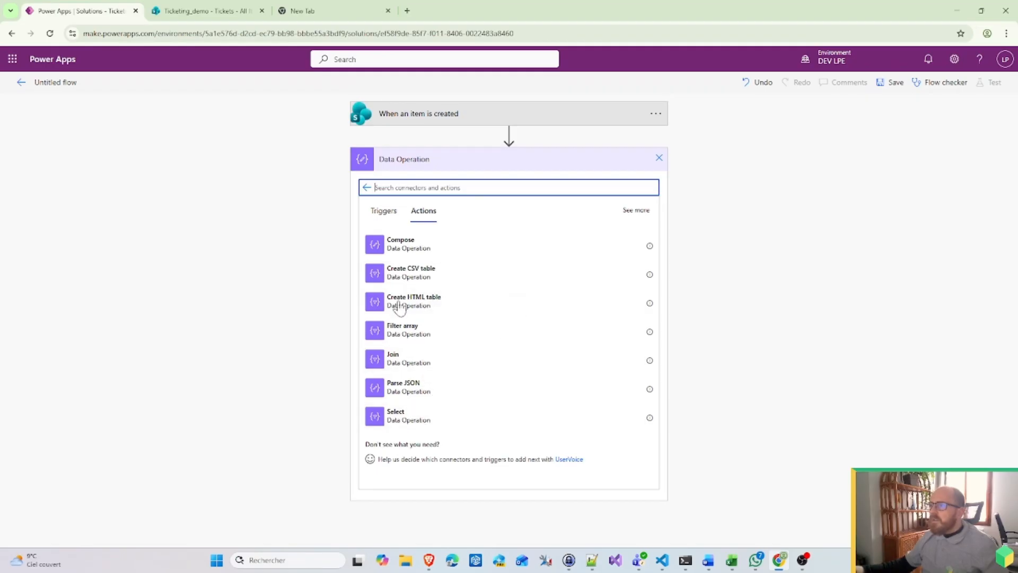
left_click(411, 392)
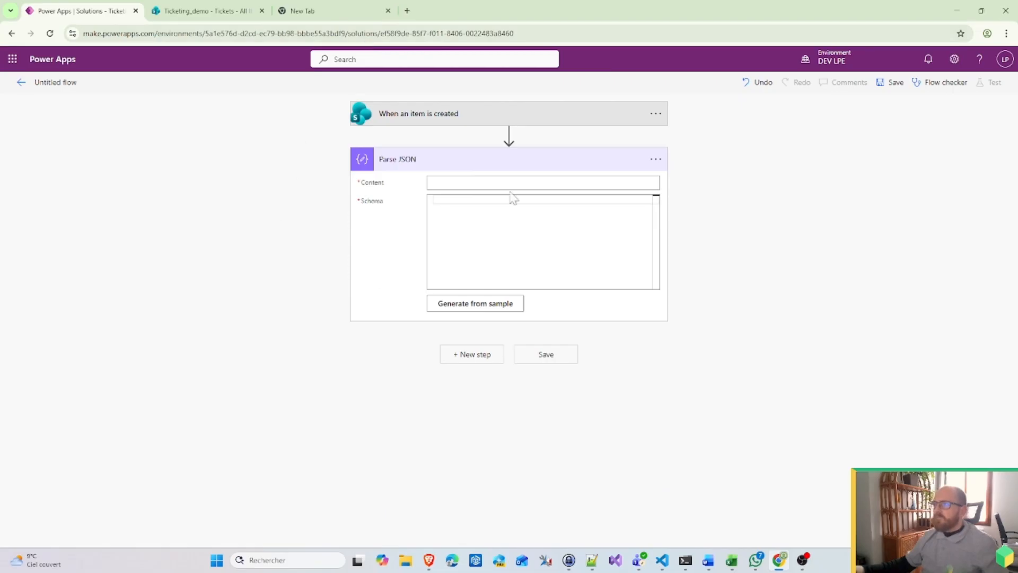
left_click(434, 182)
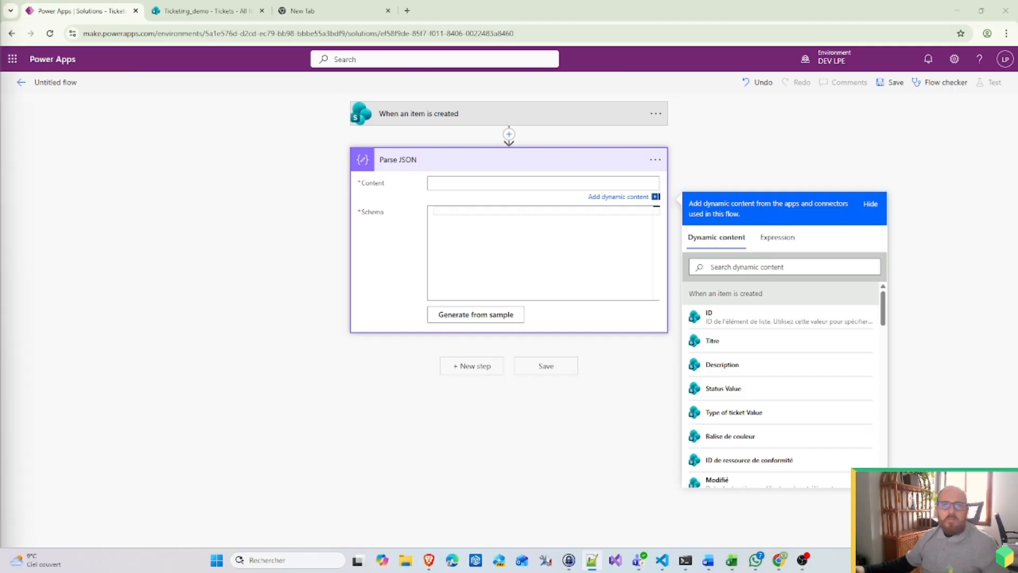
left_click_drag(0, 371, 556, 94)
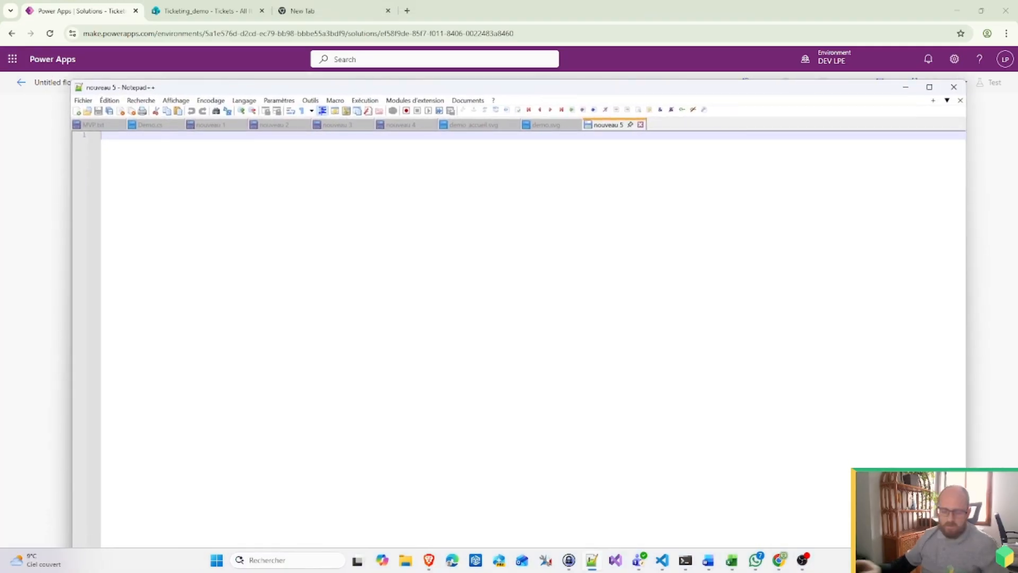
Step: Type a pair of JSON braces with blank lines and begin a 'groupe' key inside
type("I")
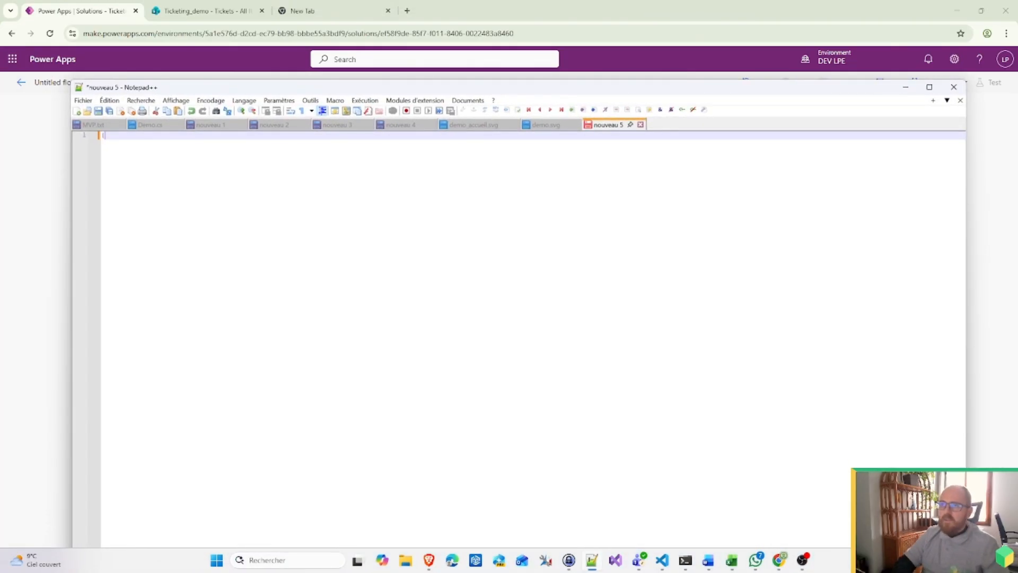
key("Return")
key("Return")
key("Return")
type("}")
key("Up")
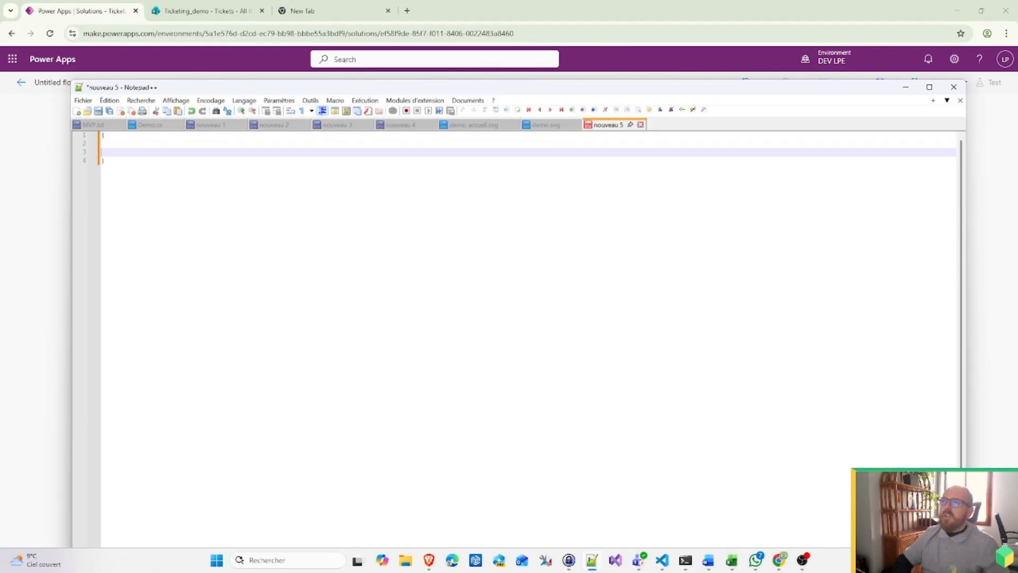
key("Up")
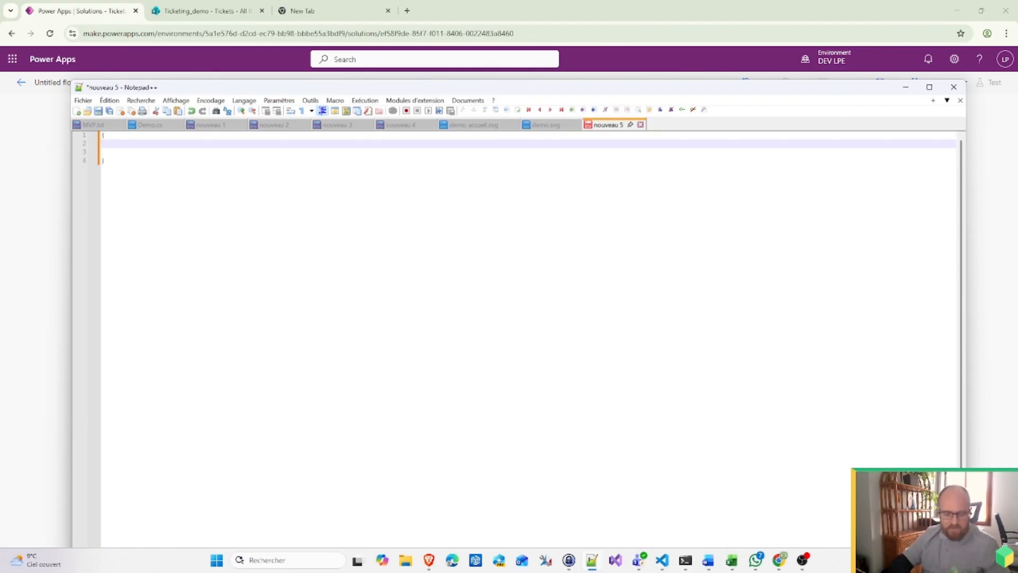
type("groupe")
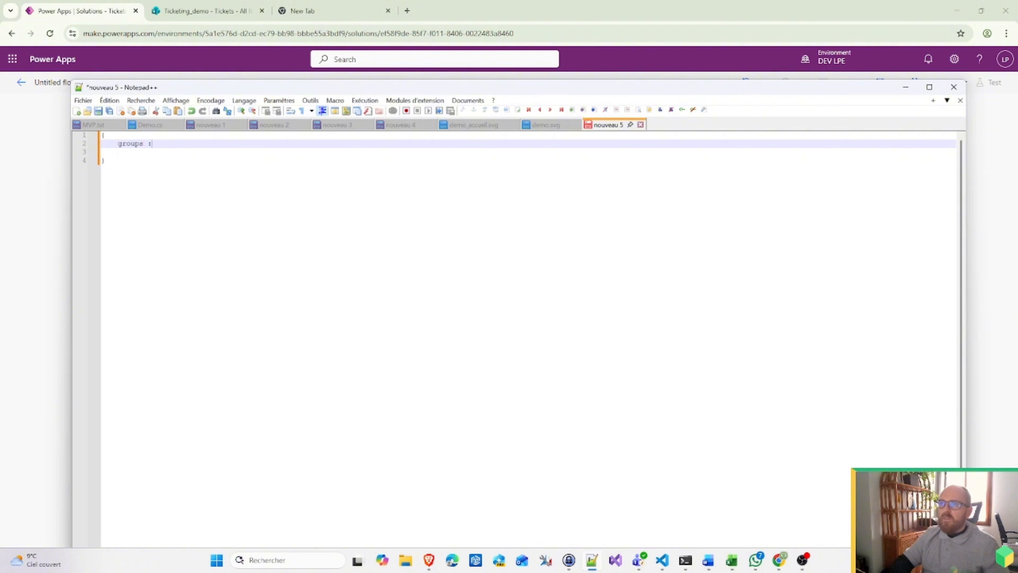
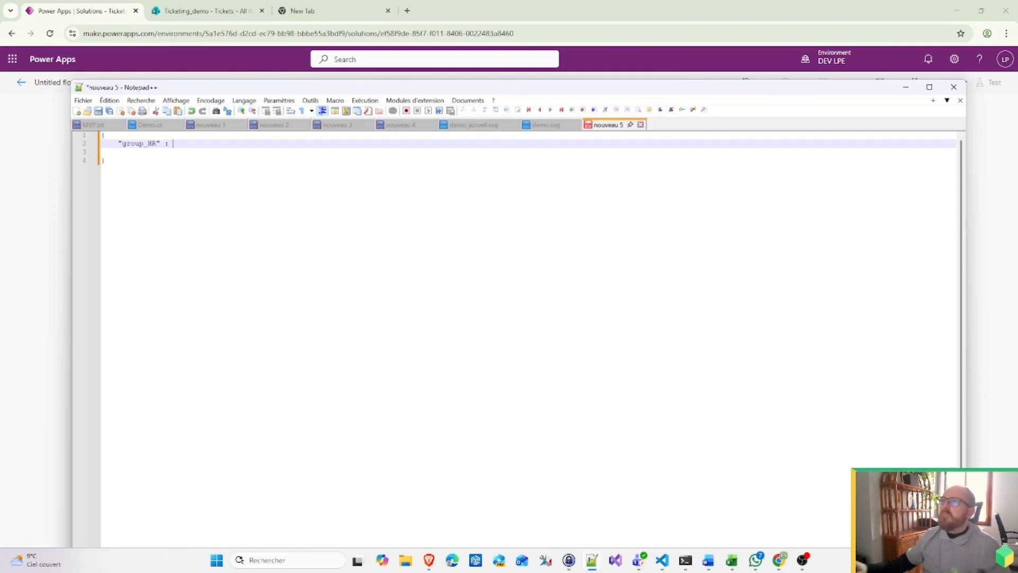
Step: Go from the Tickets list through Site contents and Site settings to Ticketing_demo's People and Groups page
left_click(202, 11)
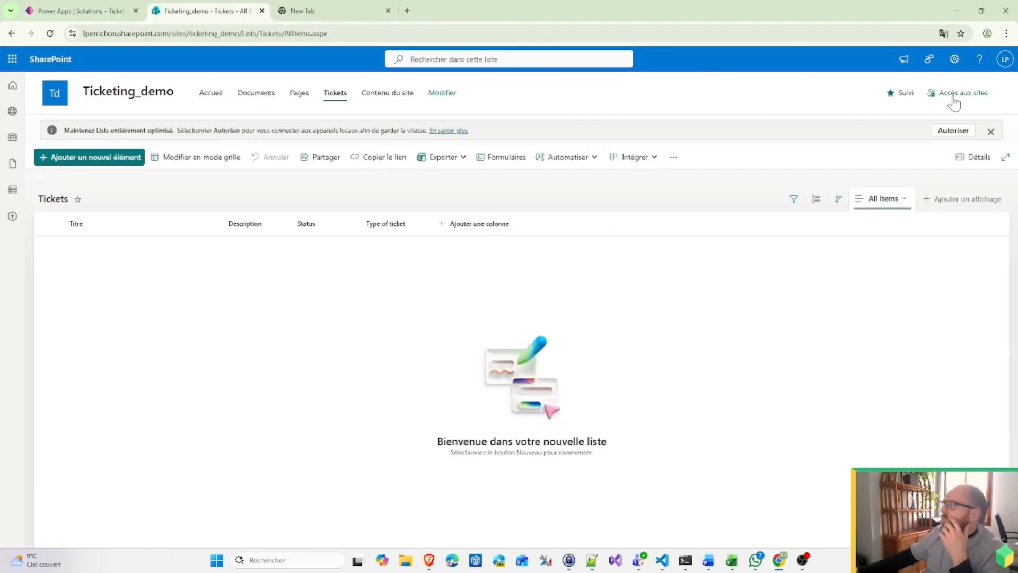
left_click(954, 58)
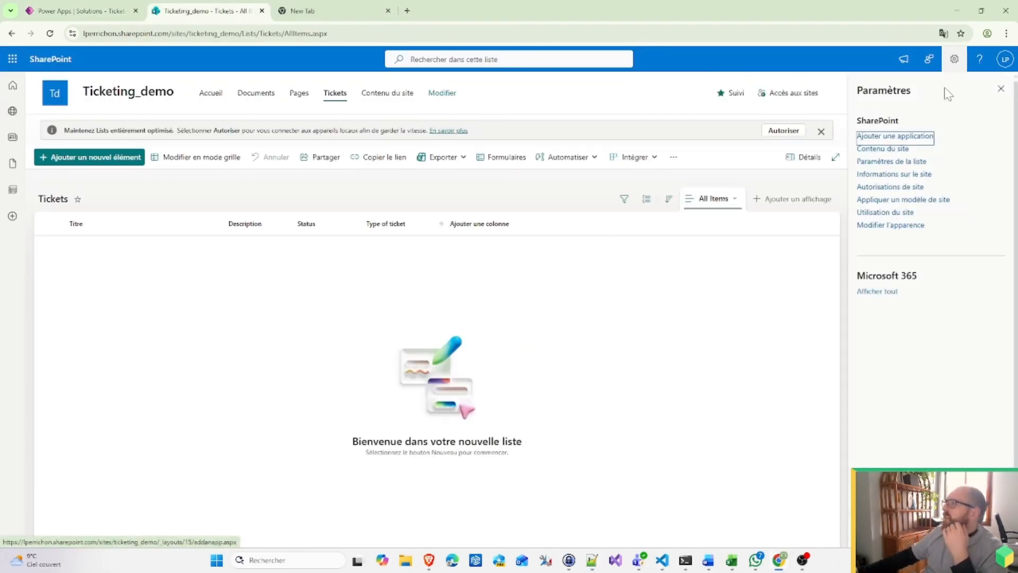
left_click(902, 149)
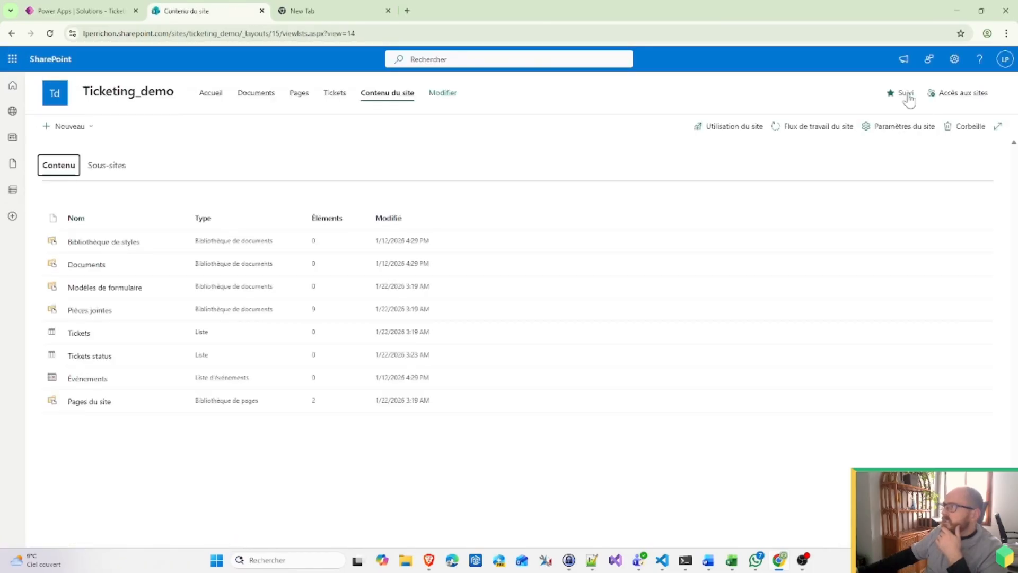
left_click(955, 59)
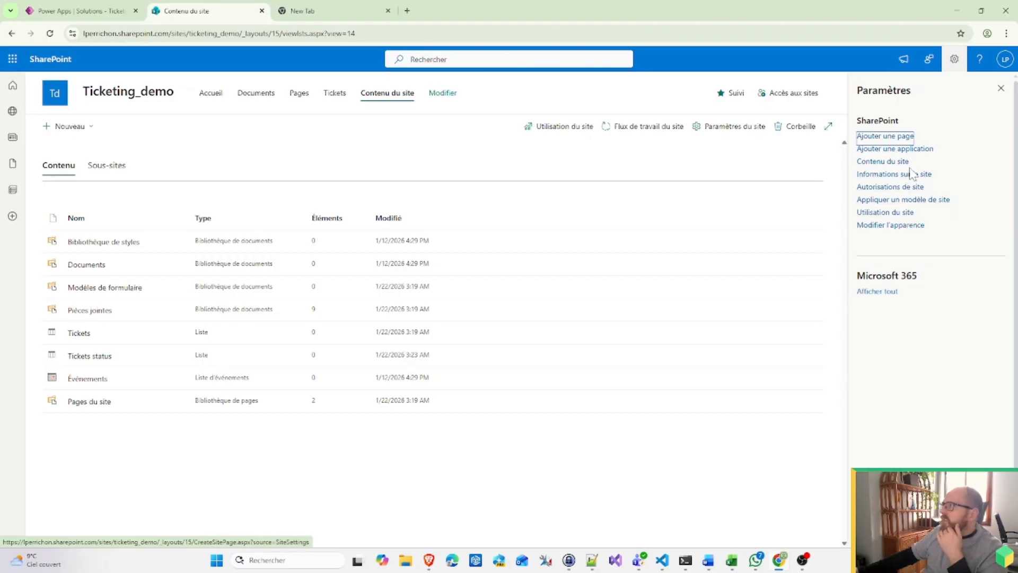
left_click(727, 129)
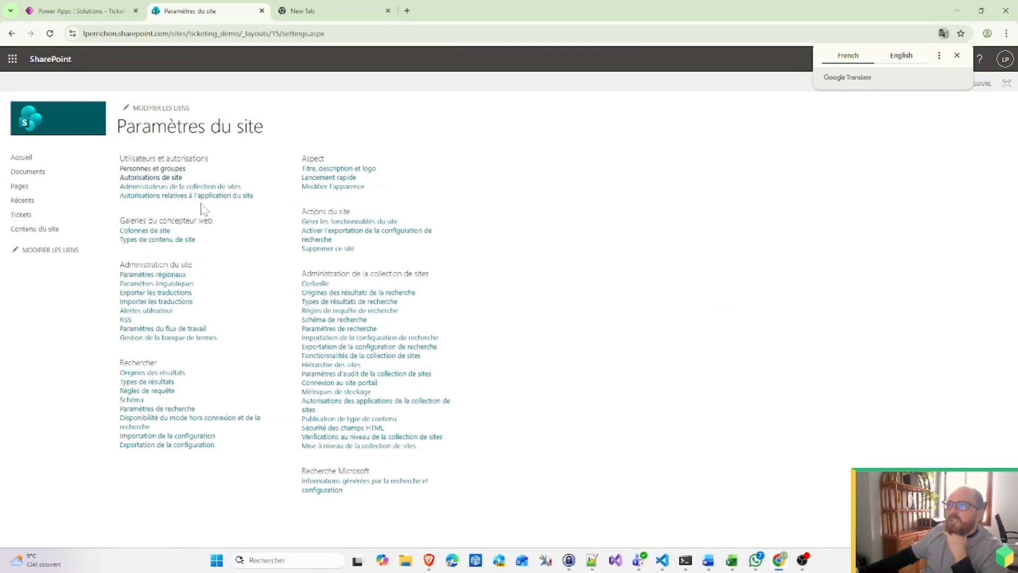
left_click(150, 170)
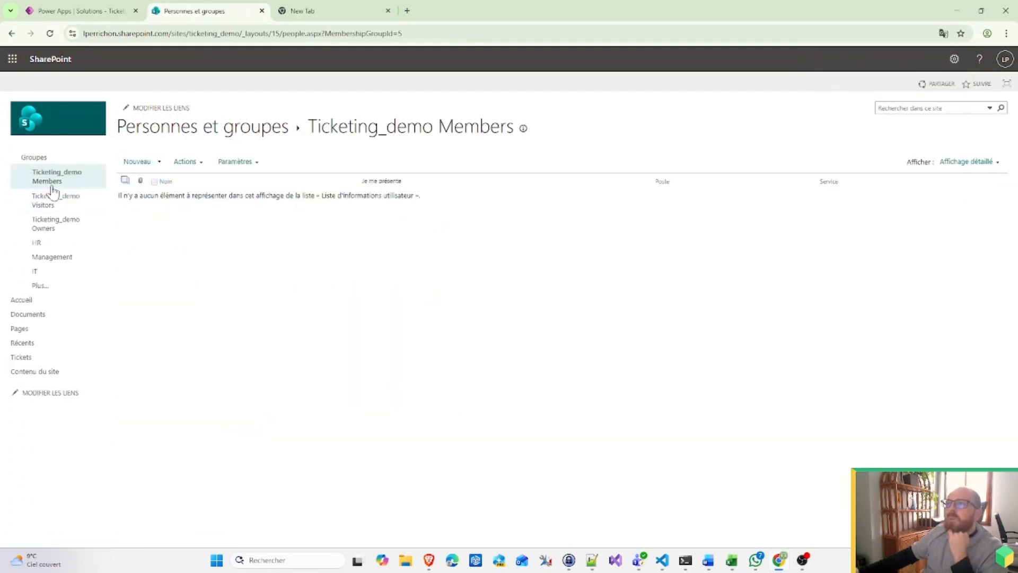
Step: Paste the HR group ID 10 after group_HR in the JSON
left_click(44, 246)
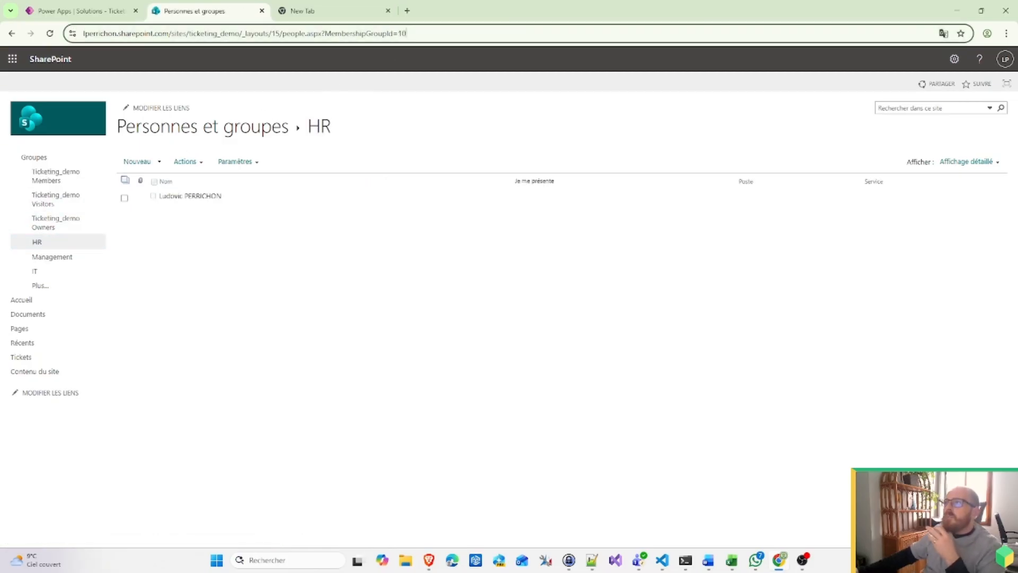
double_click(404, 33)
key("ctrl+c")
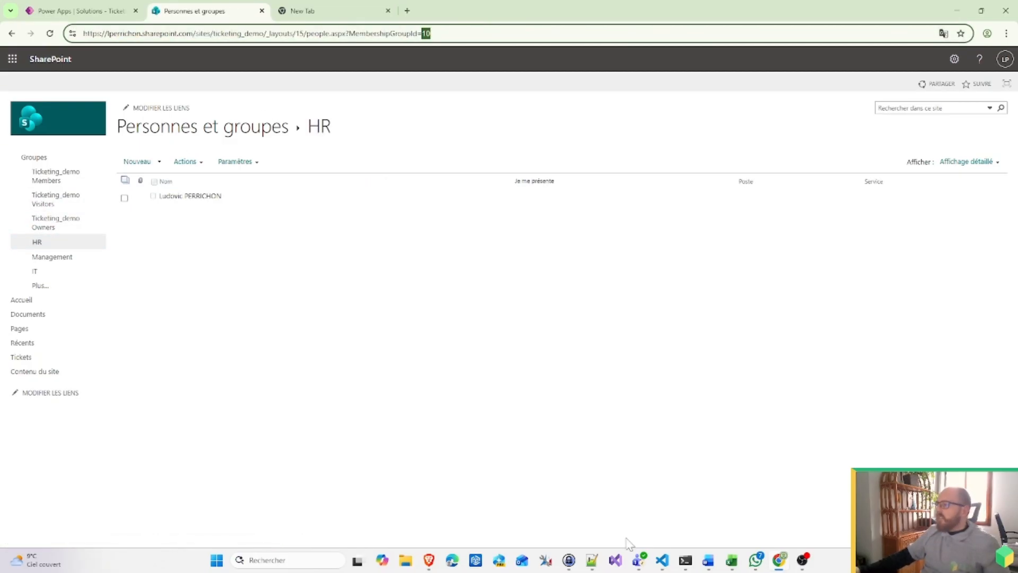
left_click(591, 560)
key("ctrl+v")
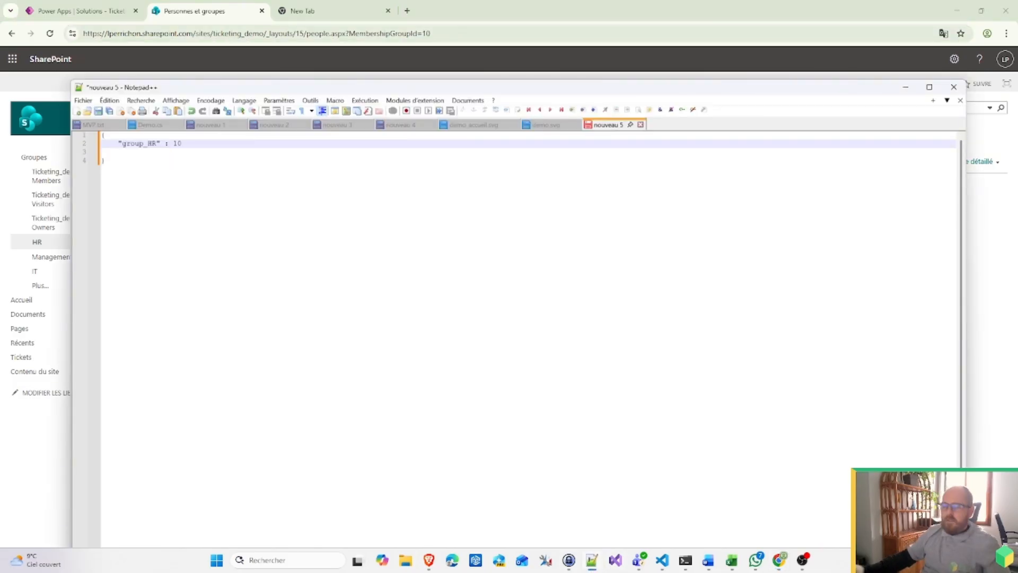
Step: Add a group_management entry holding the Management group ID 11
key("Return")
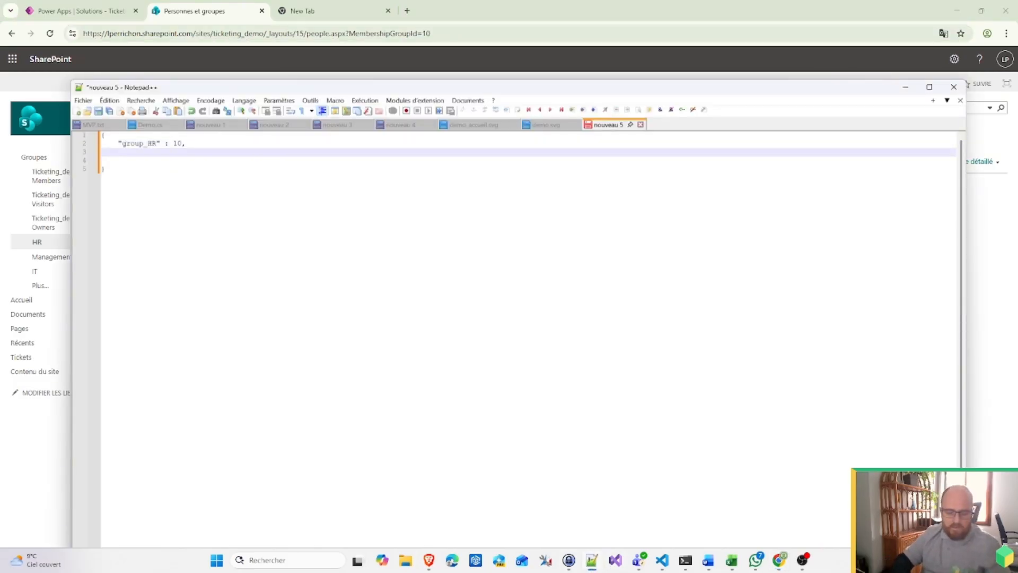
type("\"group_")
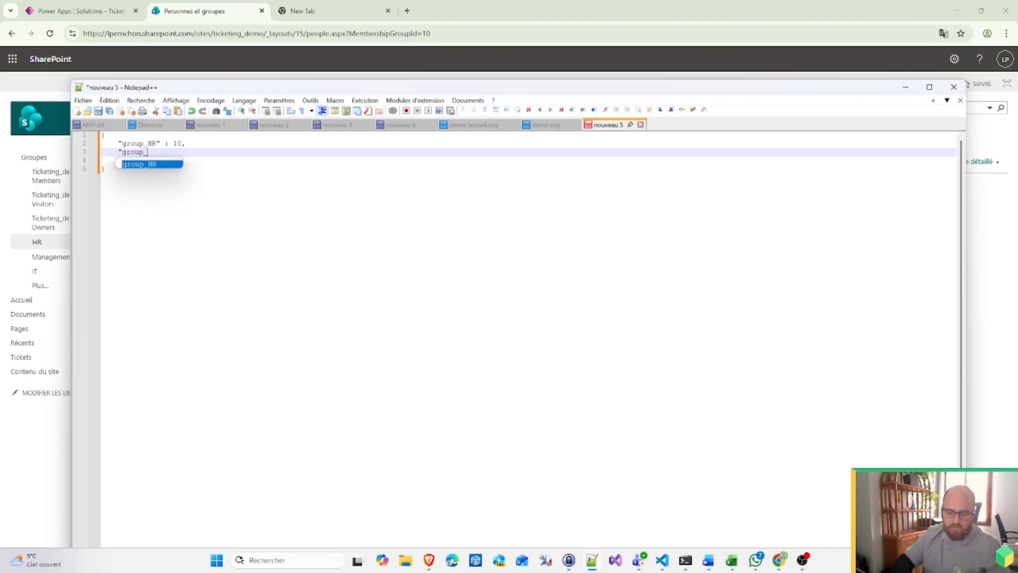
type("management\" :")
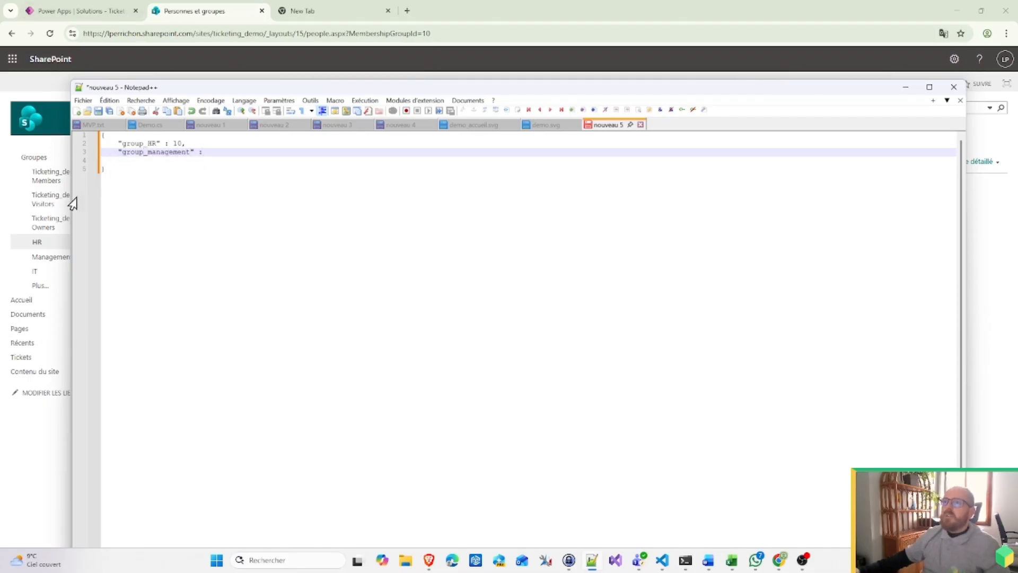
left_click(31, 256)
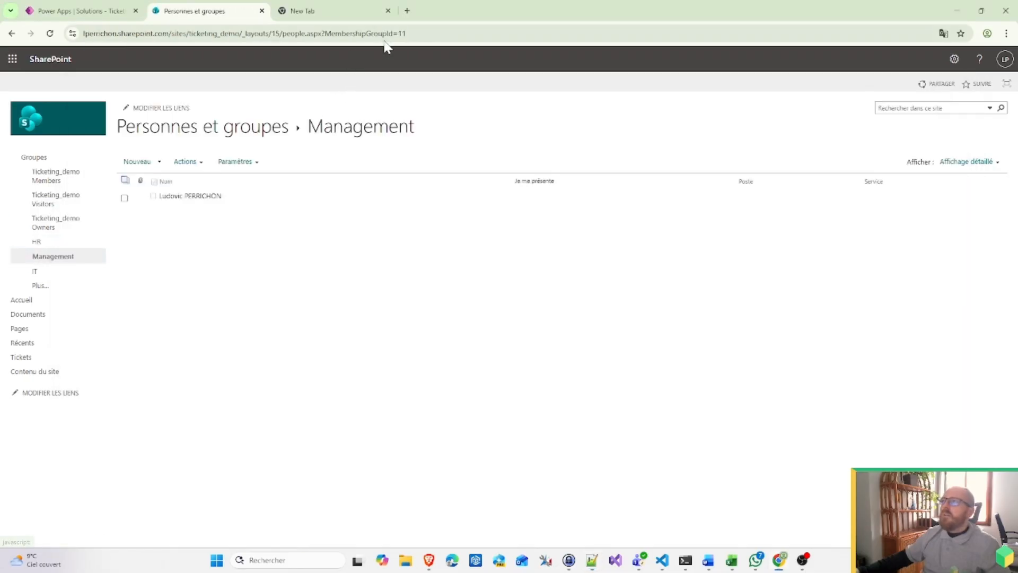
left_click(407, 34)
left_click_drag(404, 33, 396, 33)
key("ctrl+c")
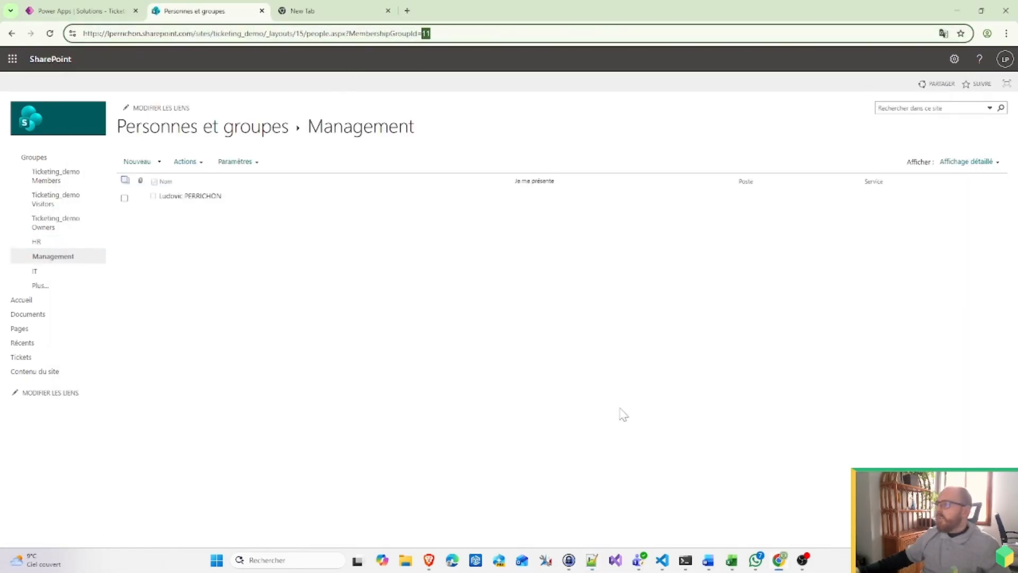
left_click(592, 560)
key("ctrl+v")
Step: Add a group_it entry with the IT group ID 12, then start another group key
type(",")
key("Return")
type("\"")
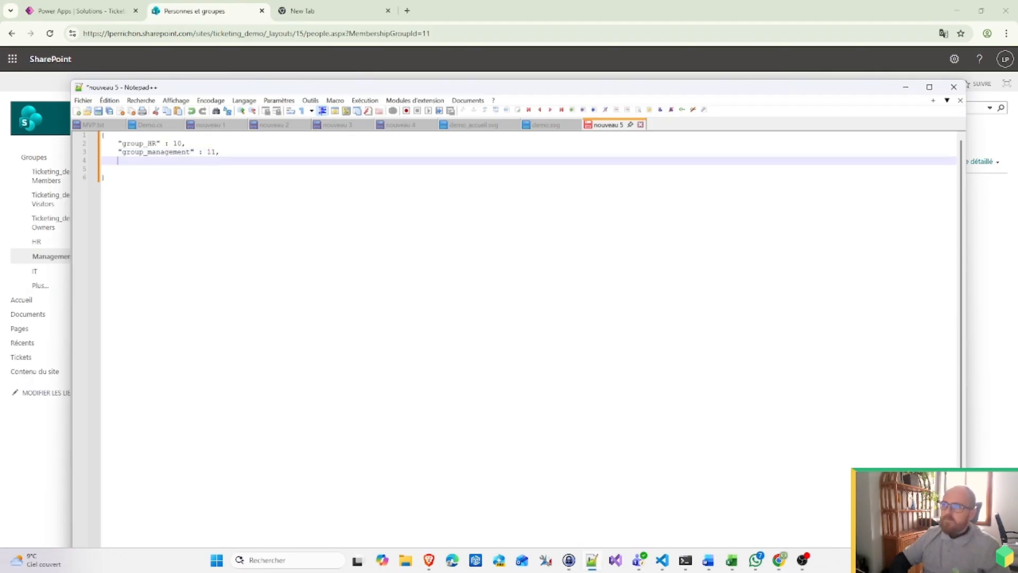
type("group")
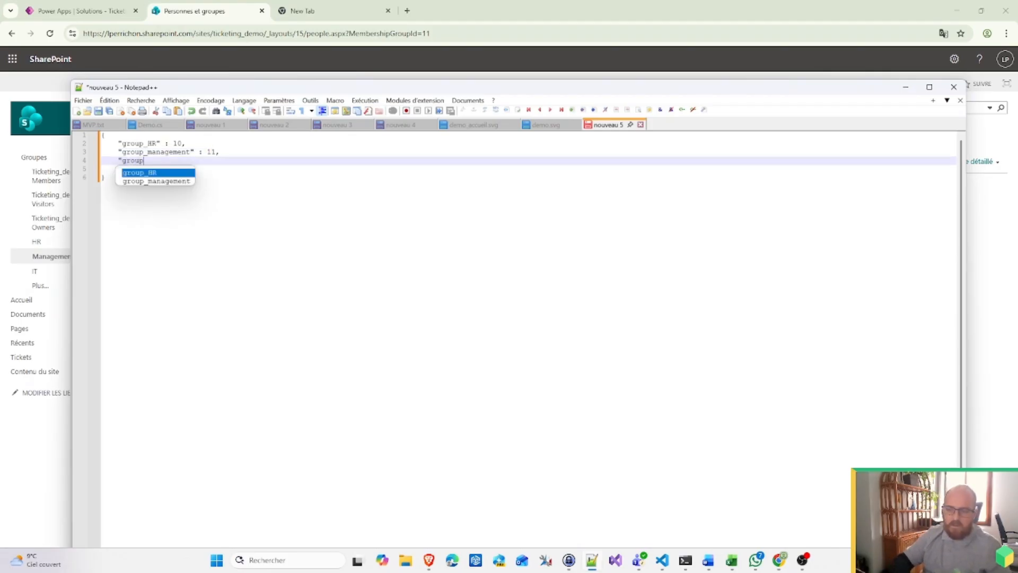
type("_")
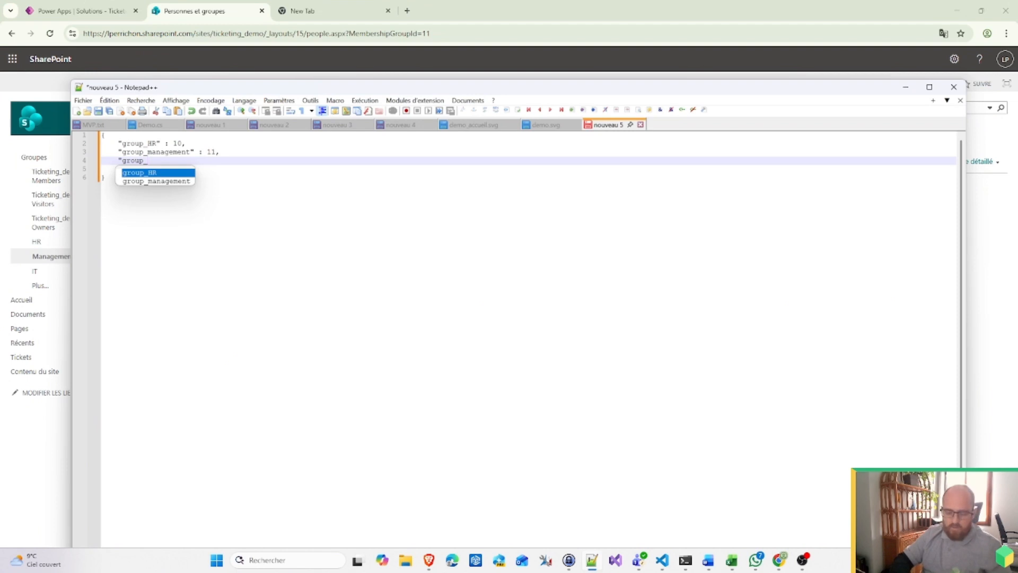
type("it\" :")
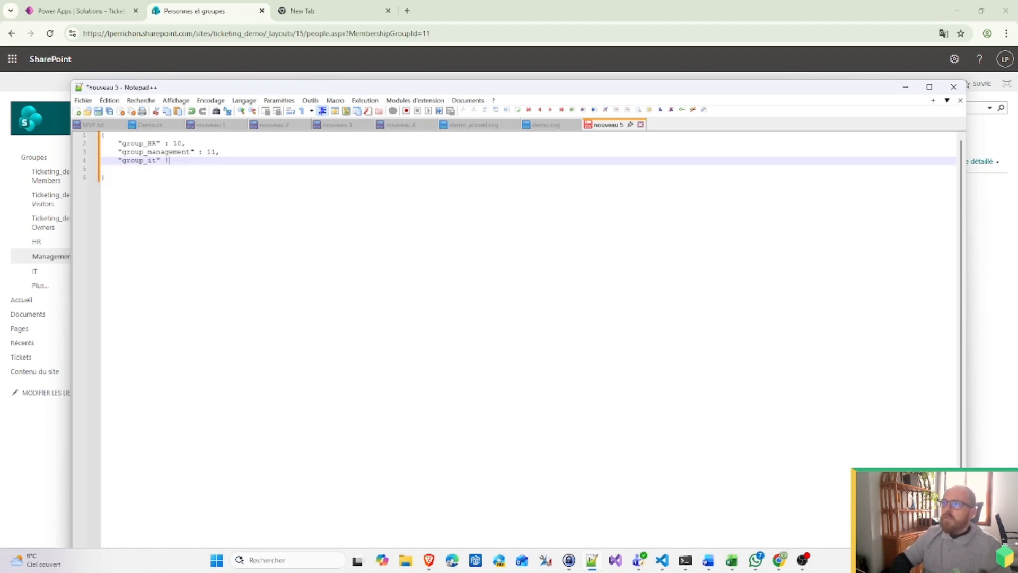
left_click(127, 10)
left_click(179, 7)
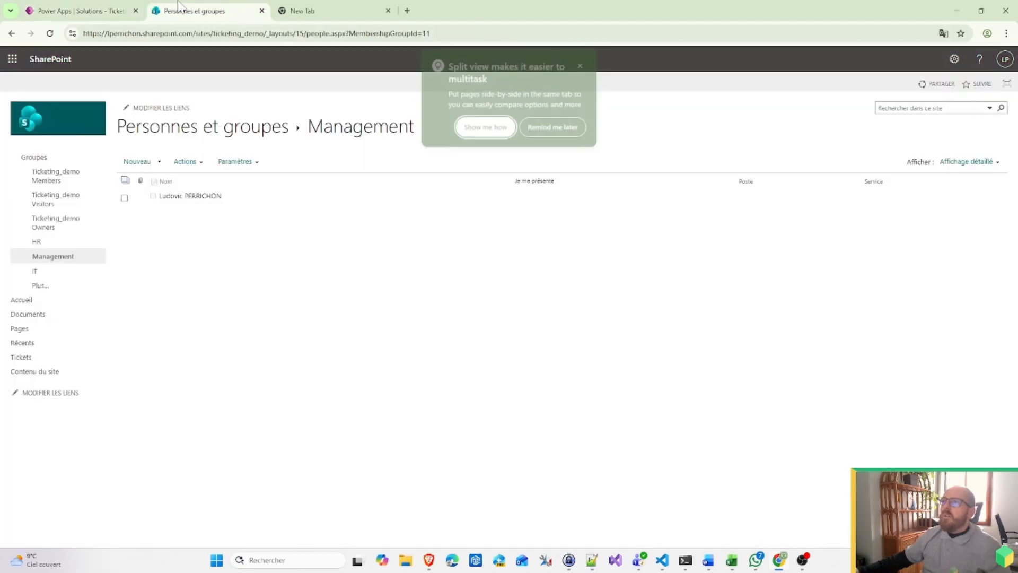
left_click(53, 273)
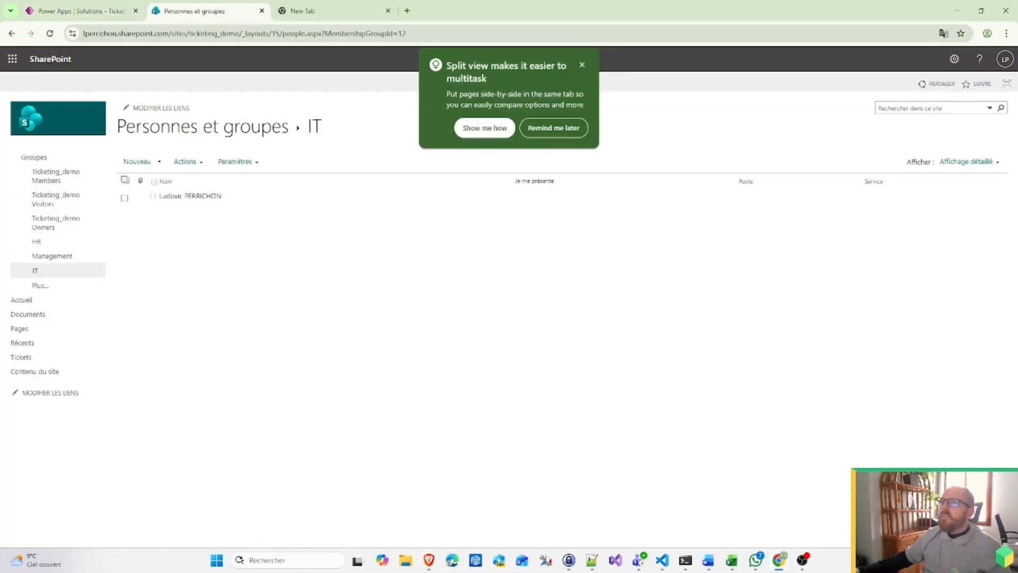
left_click(408, 33)
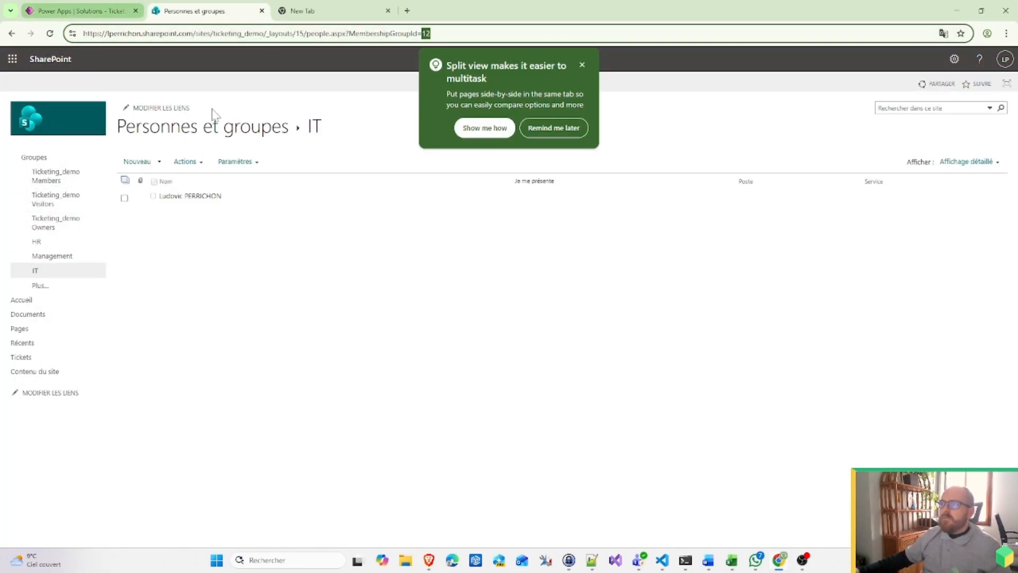
left_click(592, 561)
type("12,")
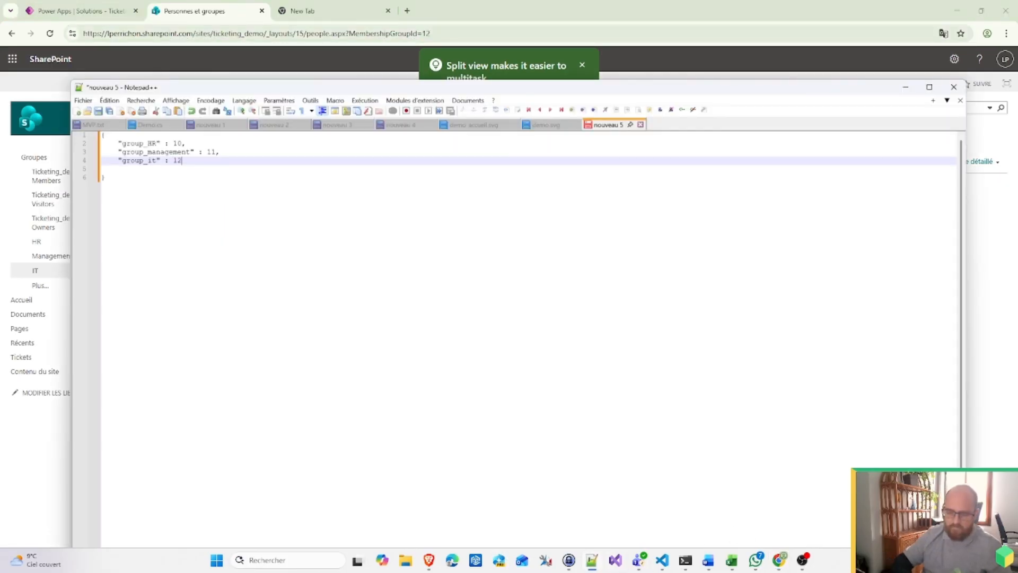
key("Return")
type("\"grou")
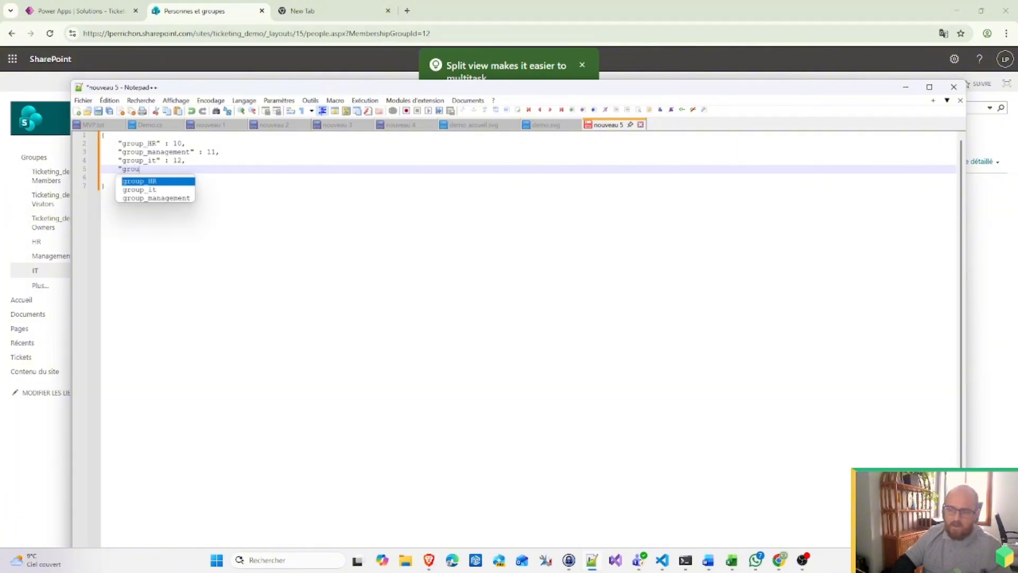
type("p_")
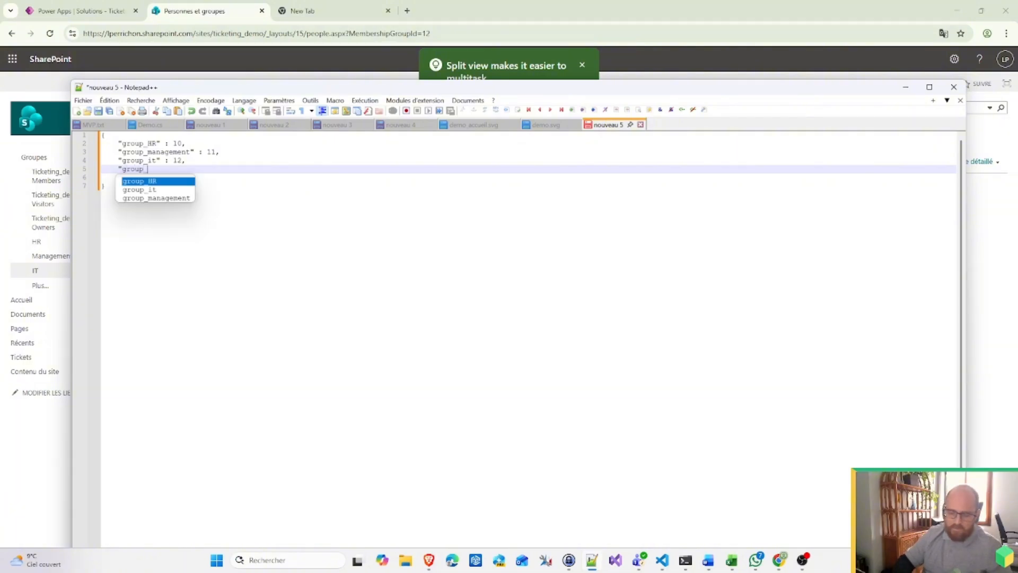
type("r\" :")
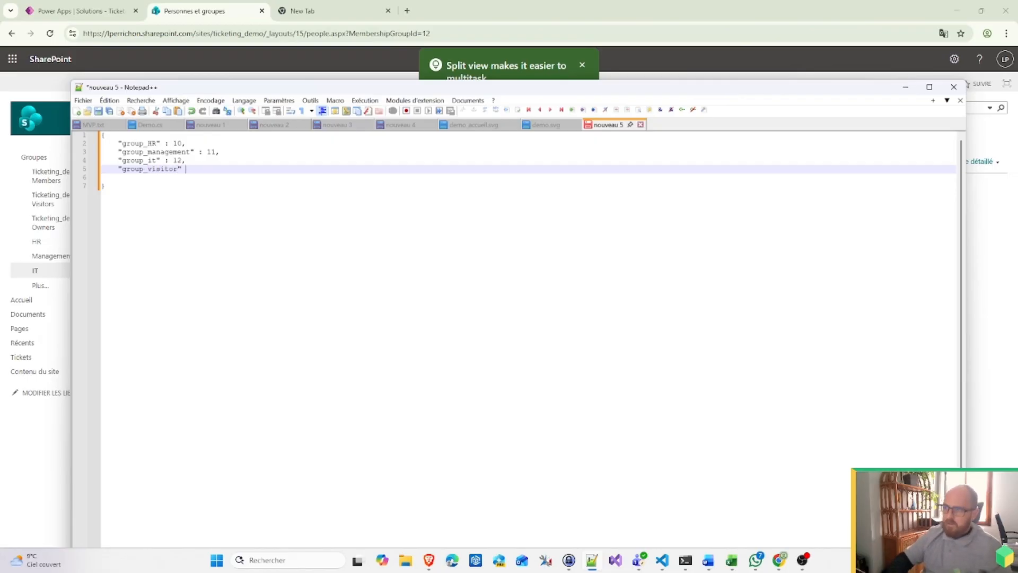
Step: Look up the Ticketing_demo Visitors group ID 4 from its SharePoint page
left_click(164, 5)
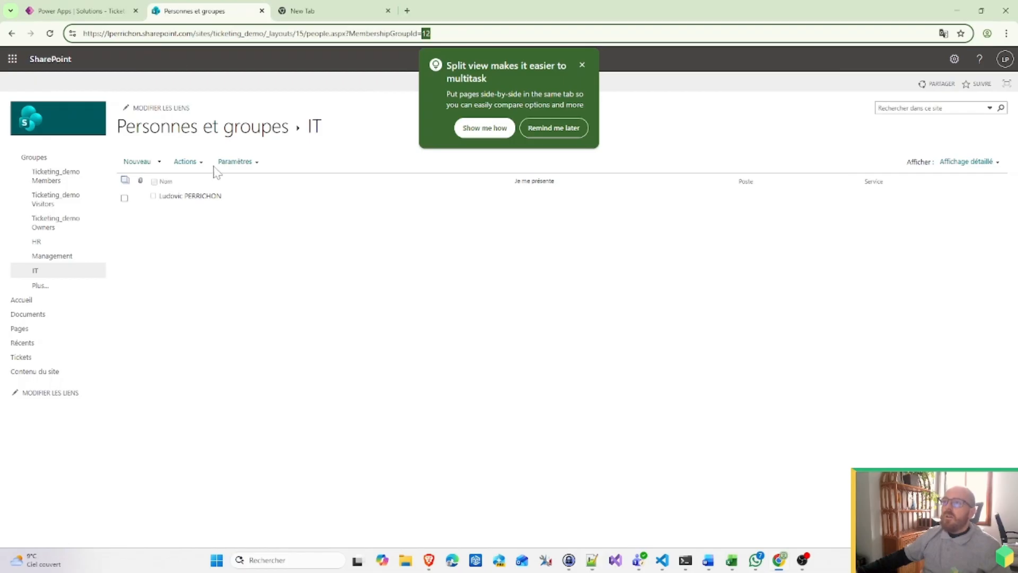
left_click(65, 211)
double_click(424, 33)
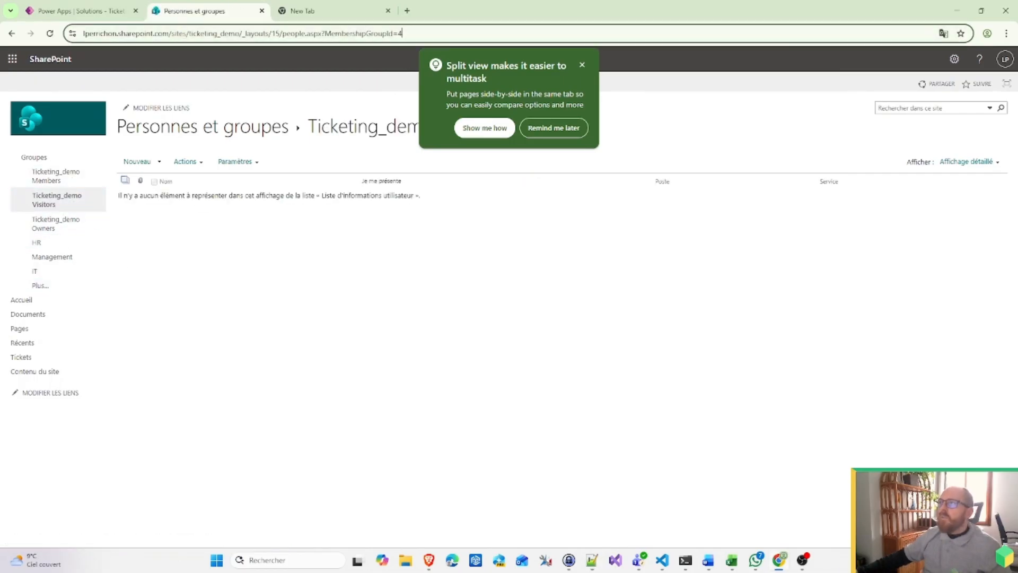
left_click(595, 565)
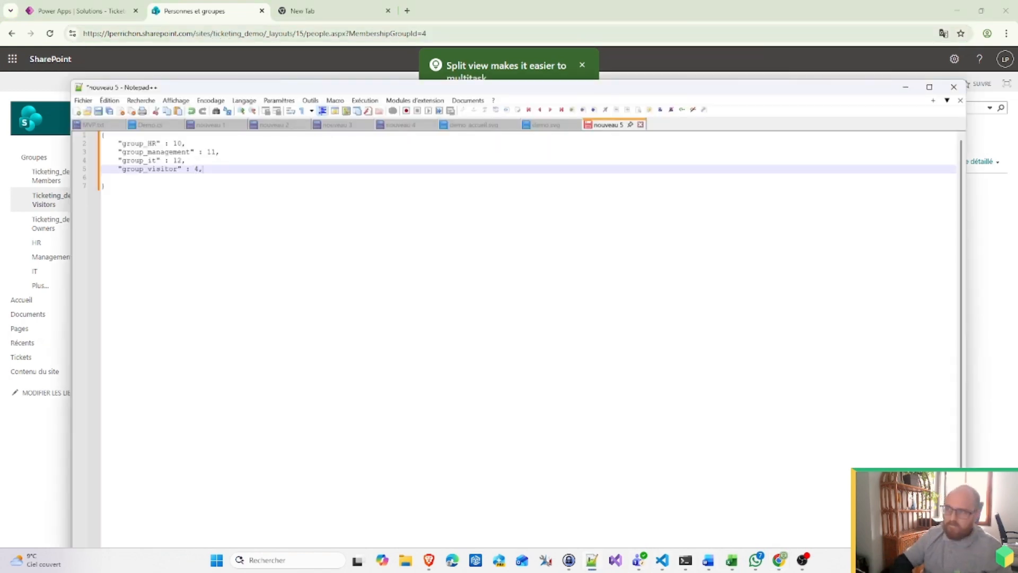
Step: Add "group_members" : 5 to the JSON using the Members group ID
left_click(65, 10)
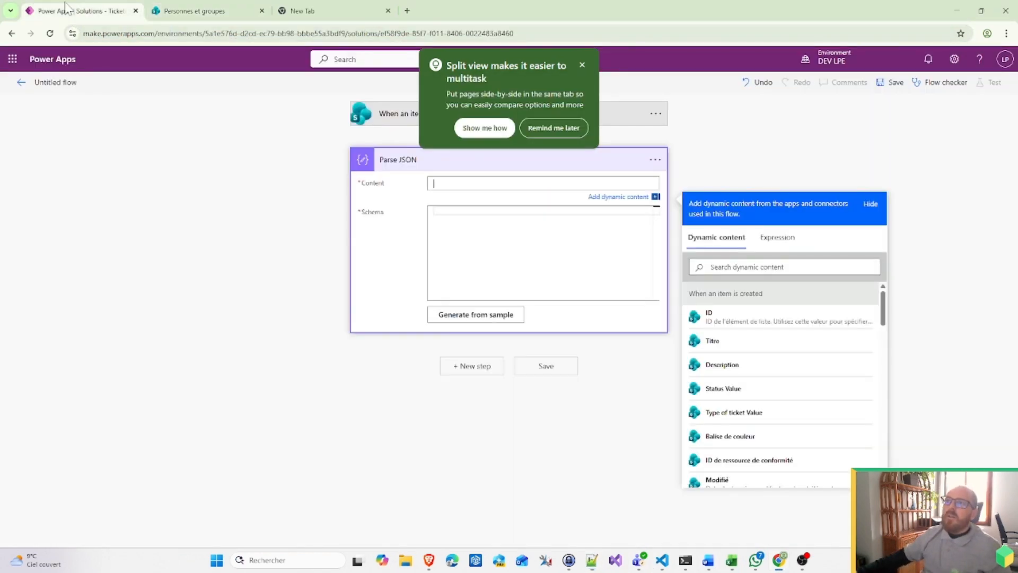
left_click(169, 11)
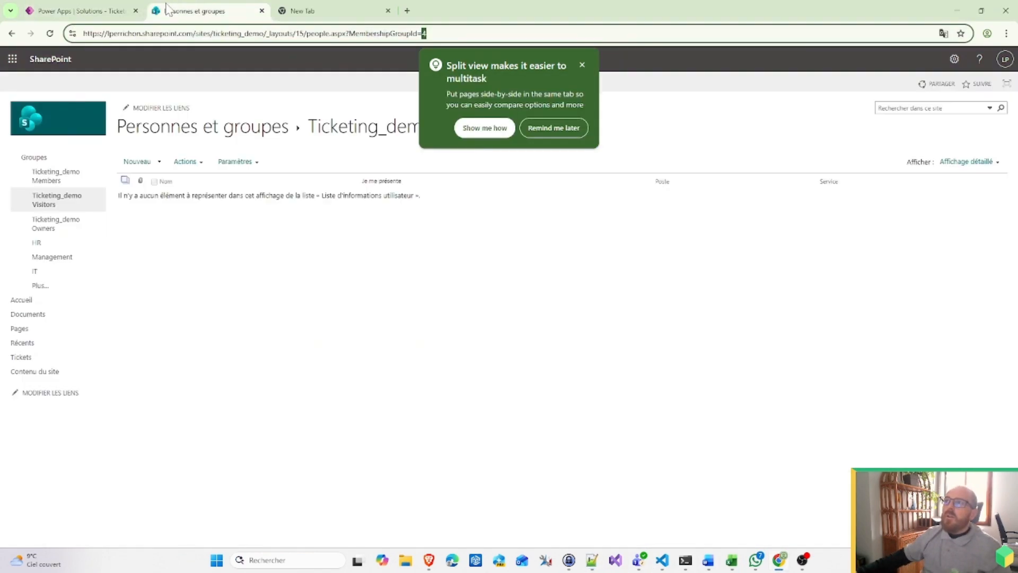
left_click(58, 176)
left_click_drag(404, 33, 398, 33)
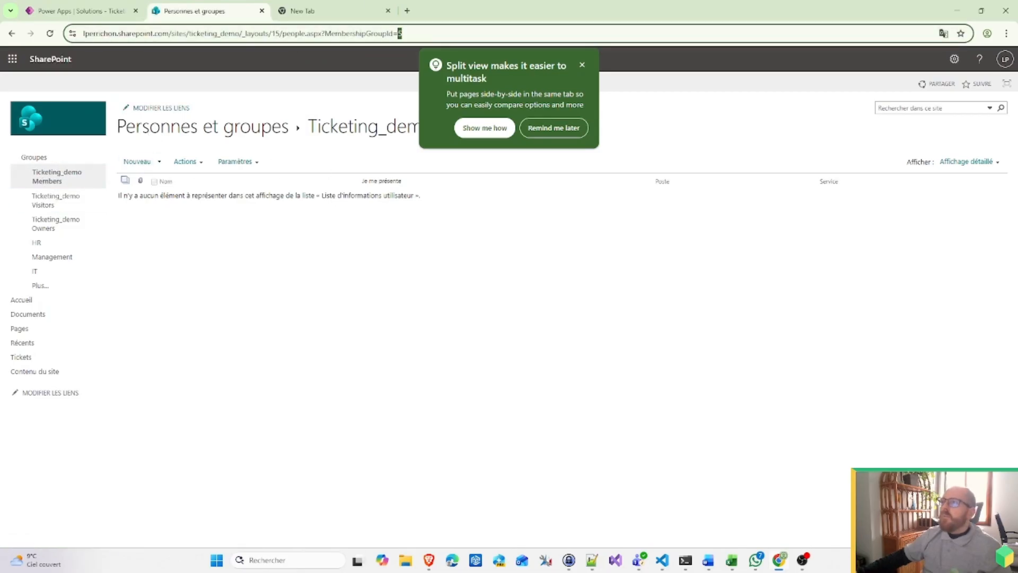
left_click(592, 560)
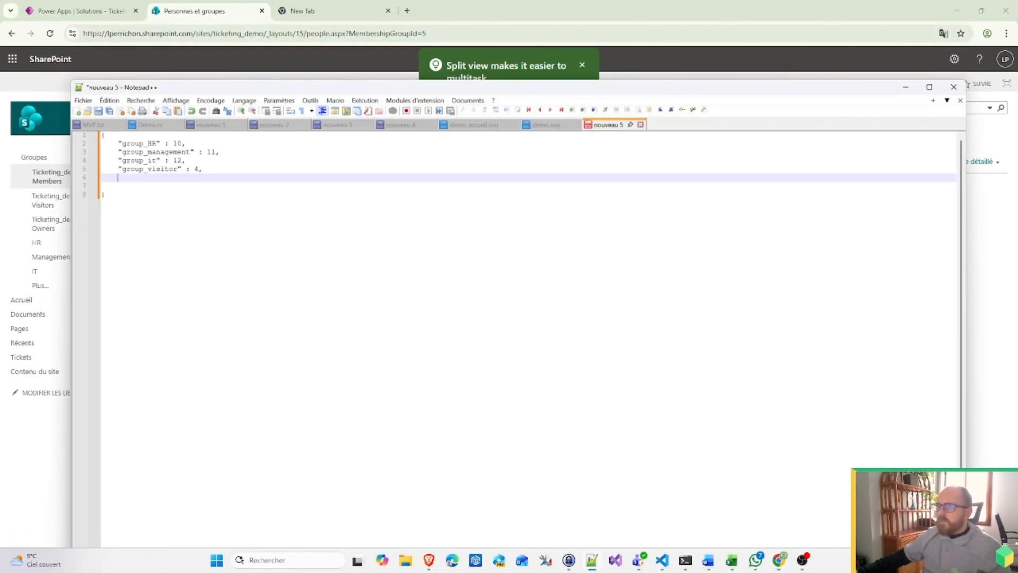
type("\"gro")
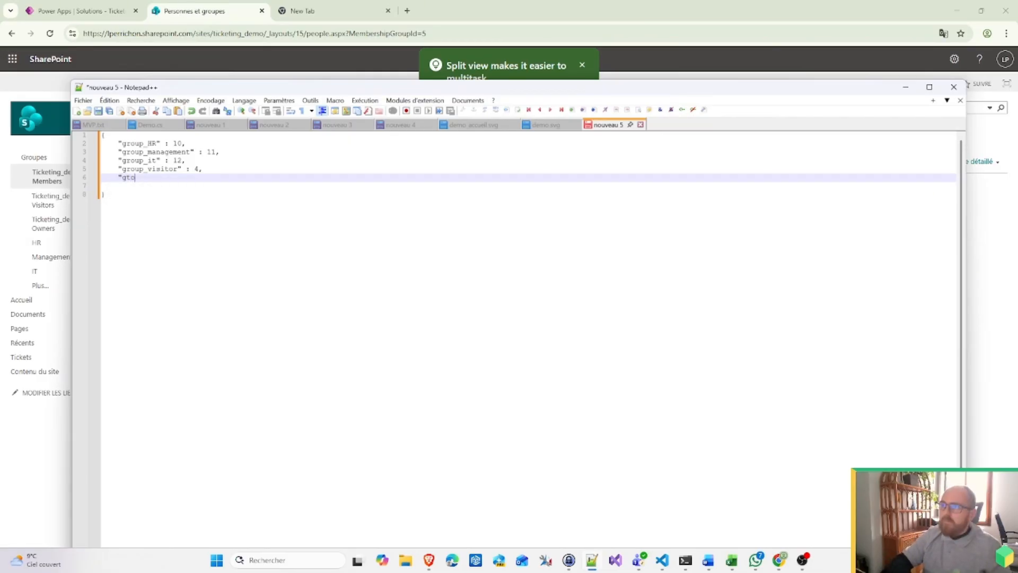
type("up_")
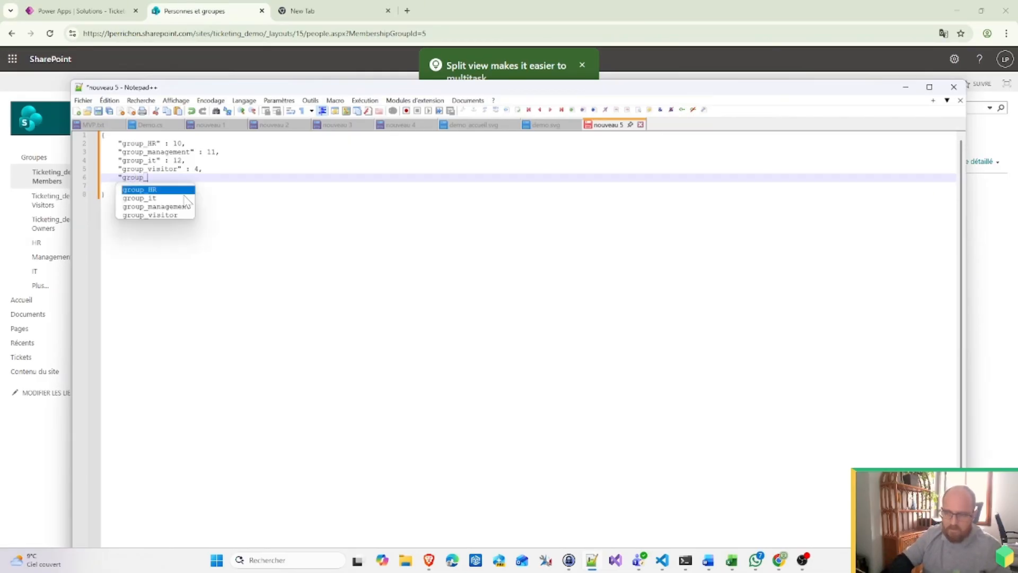
type("members\"")
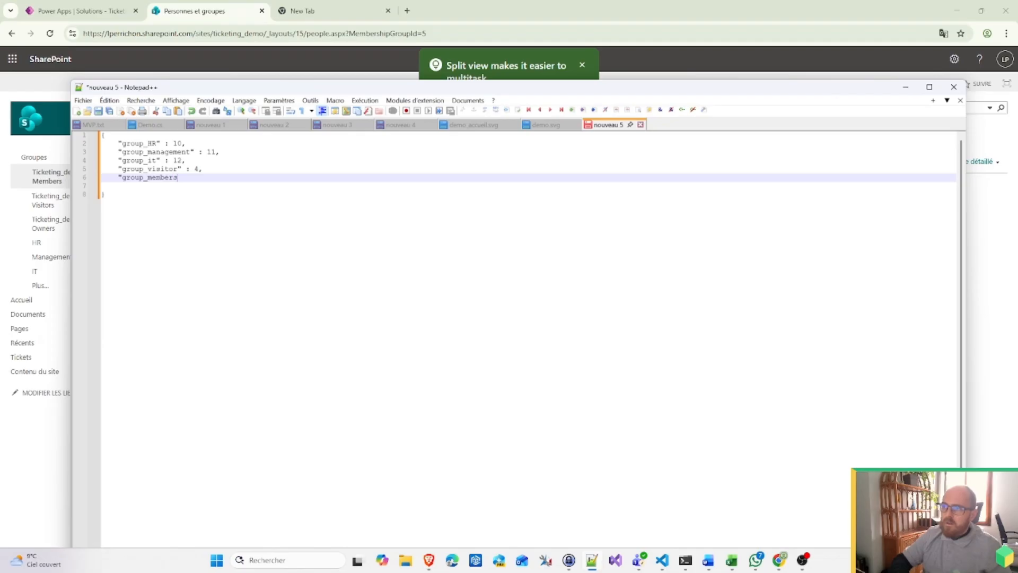
type(" : 5")
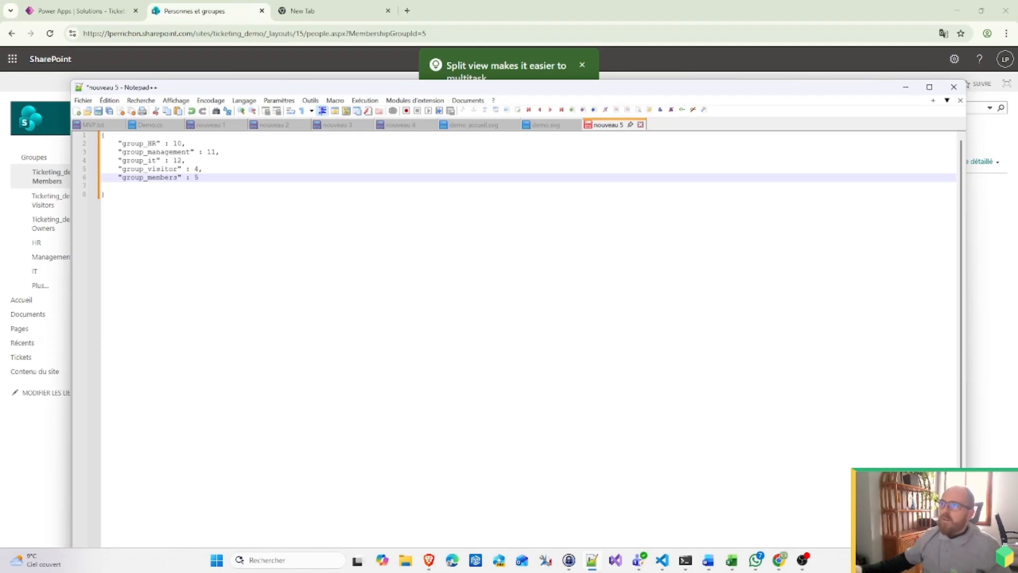
Step: Rename group_visitor to group_visitors and start a group_owners entry
left_click(178, 168)
type("s")
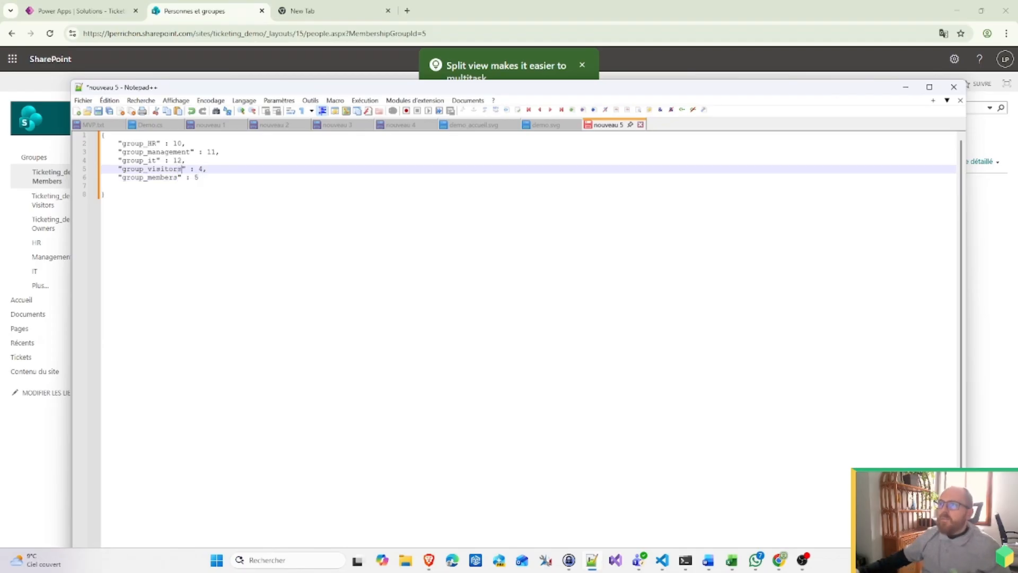
left_click(199, 178)
type(",")
key("Return")
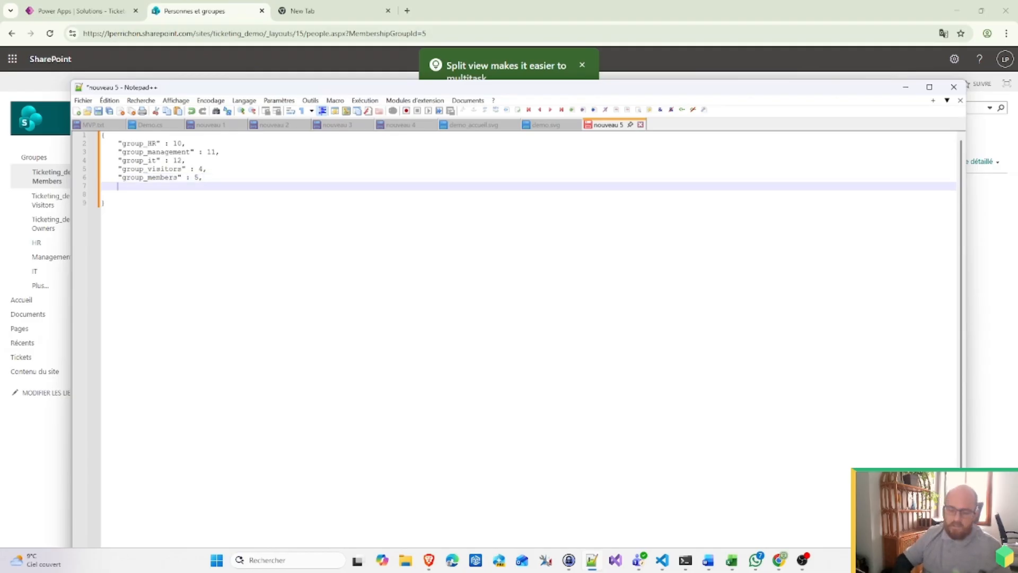
type("\"grou")
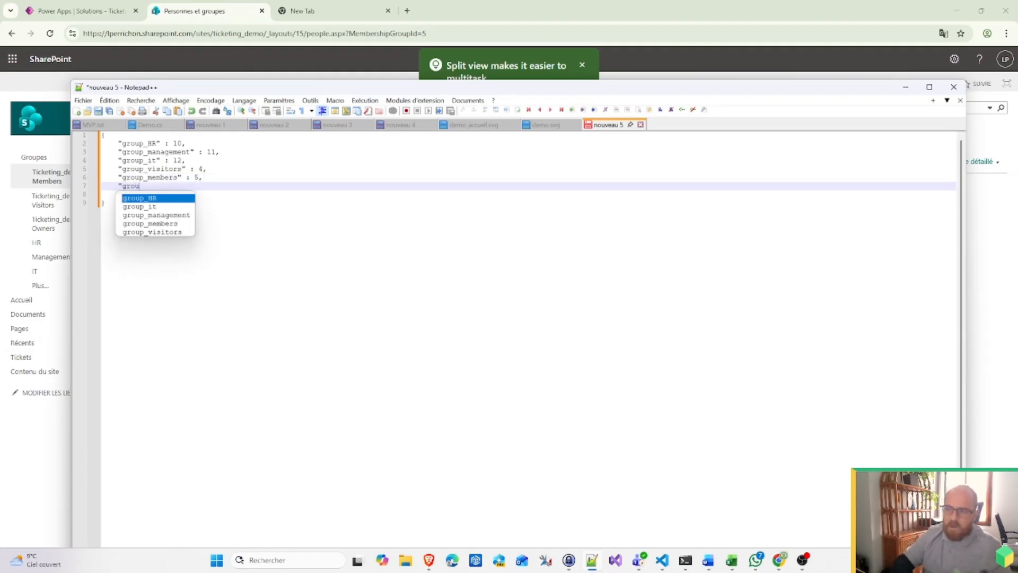
type("p_owners\" :")
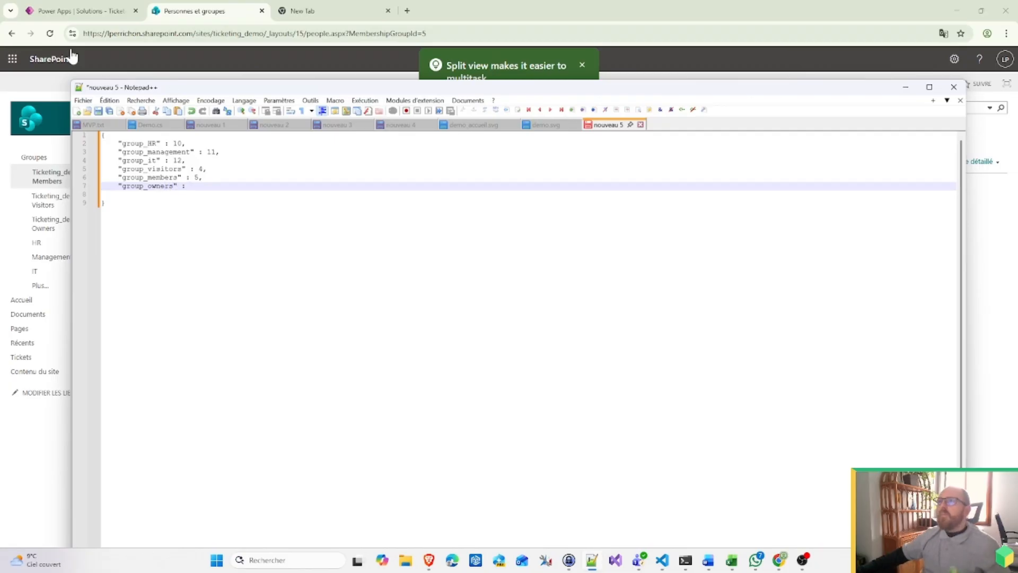
Step: Open the Ticketing_demo Owners group page in SharePoint
left_click(80, 11)
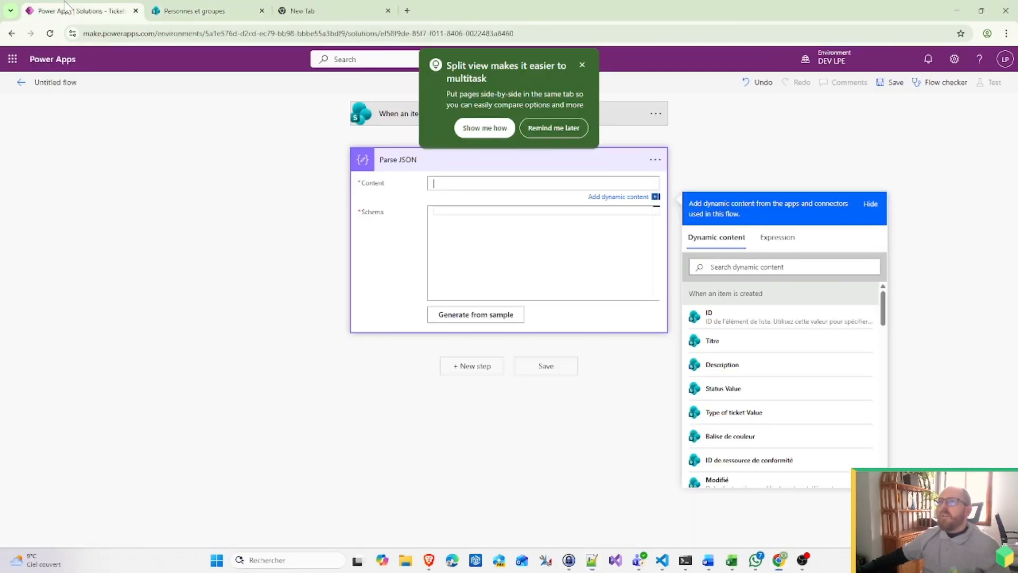
left_click(197, 7)
left_click(69, 228)
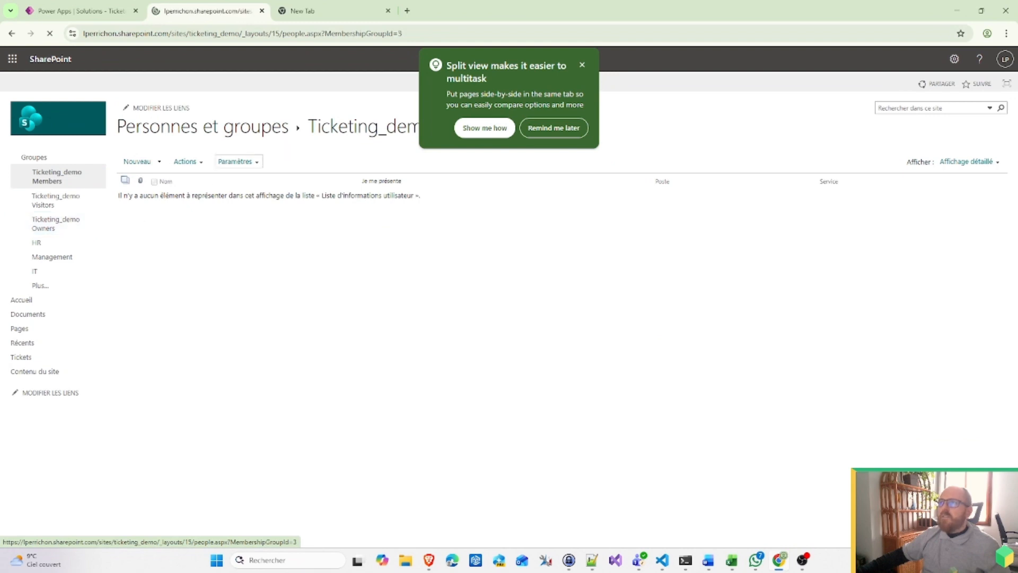
Step: Give group_owners the Owners group ID 3 and begin a role_read_id entry
left_click_drag(404, 34, 397, 34)
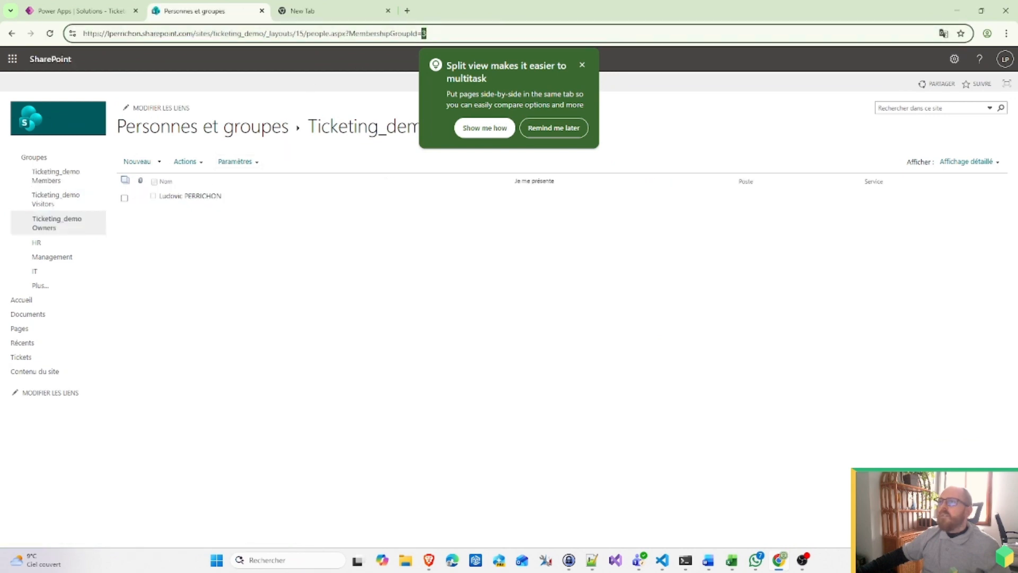
left_click(102, 7)
left_click(225, 12)
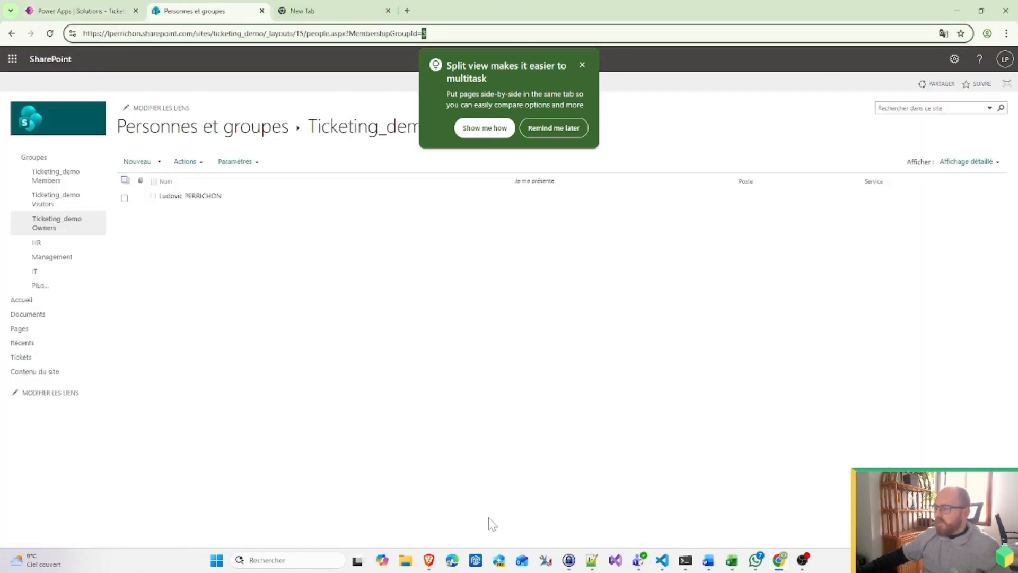
left_click(592, 560)
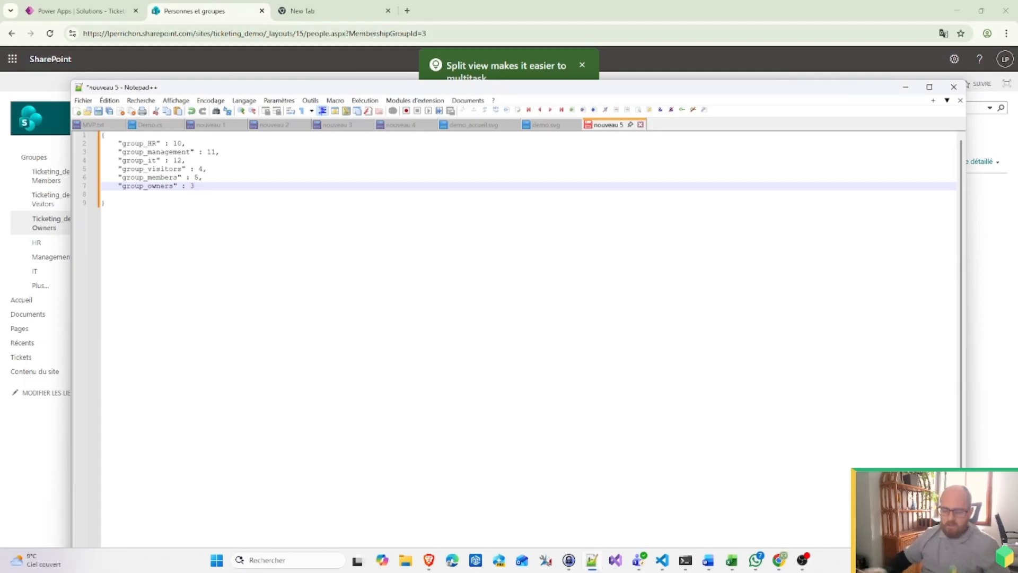
type(",")
key("Return")
type("\"")
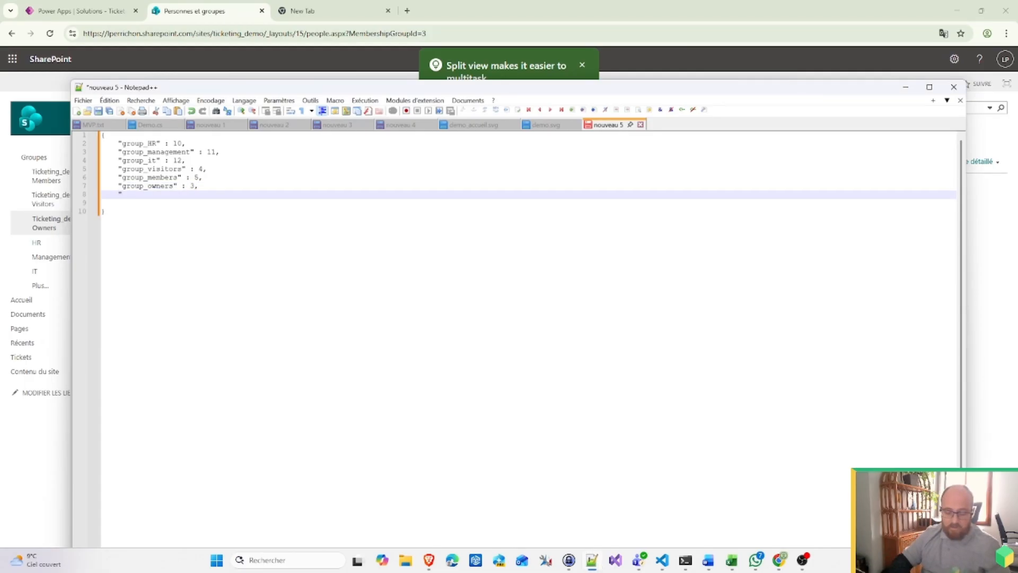
type("role_")
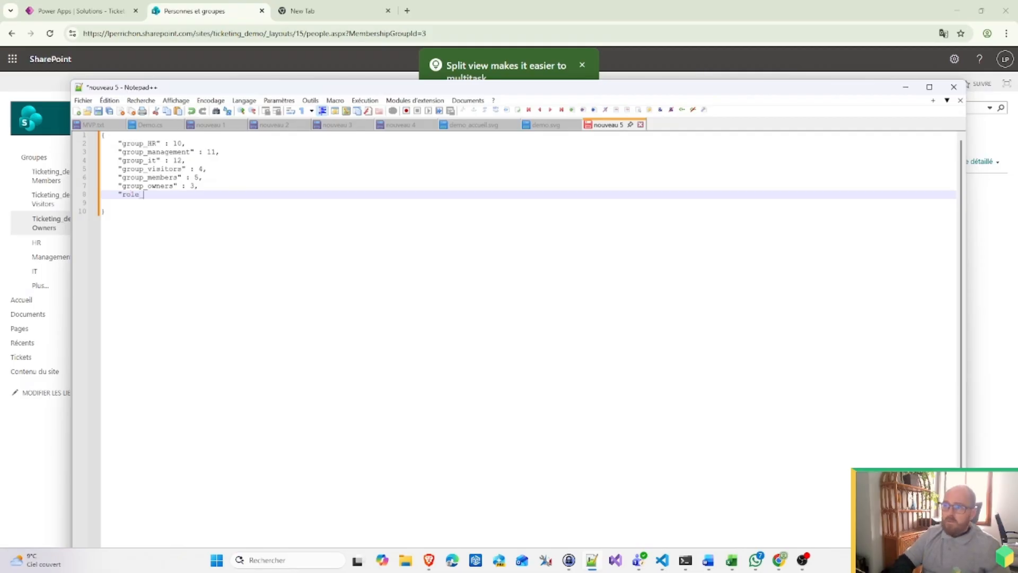
type("read_id\" :")
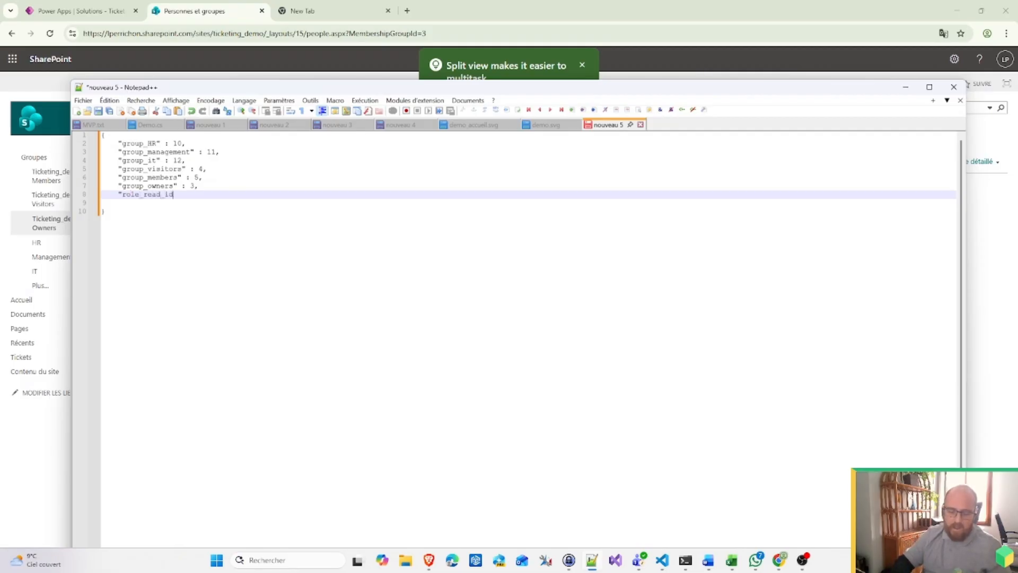
left_click(208, 9)
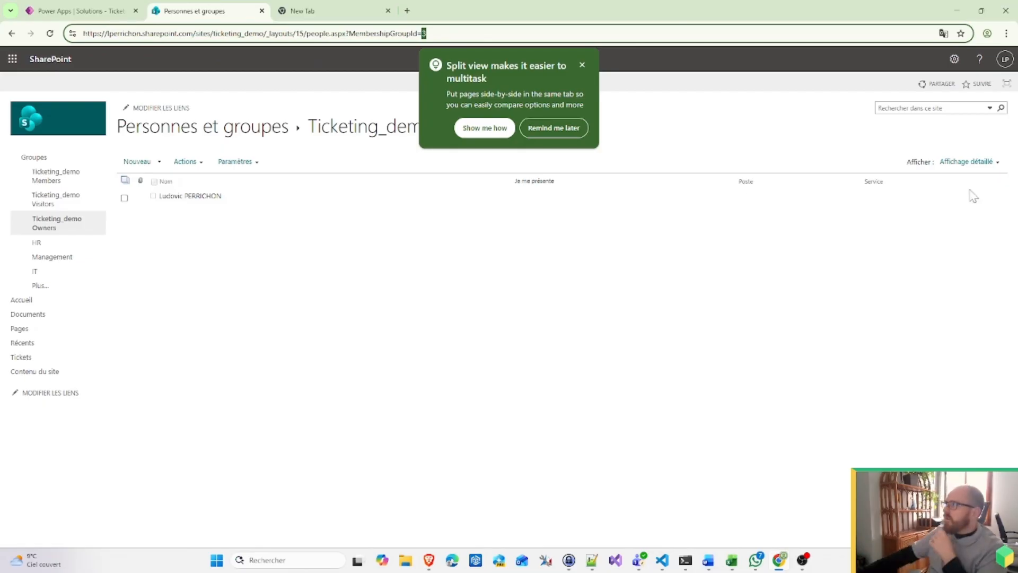
Step: Navigate through site permissions and advanced settings to the list of permission levels
left_click(954, 60)
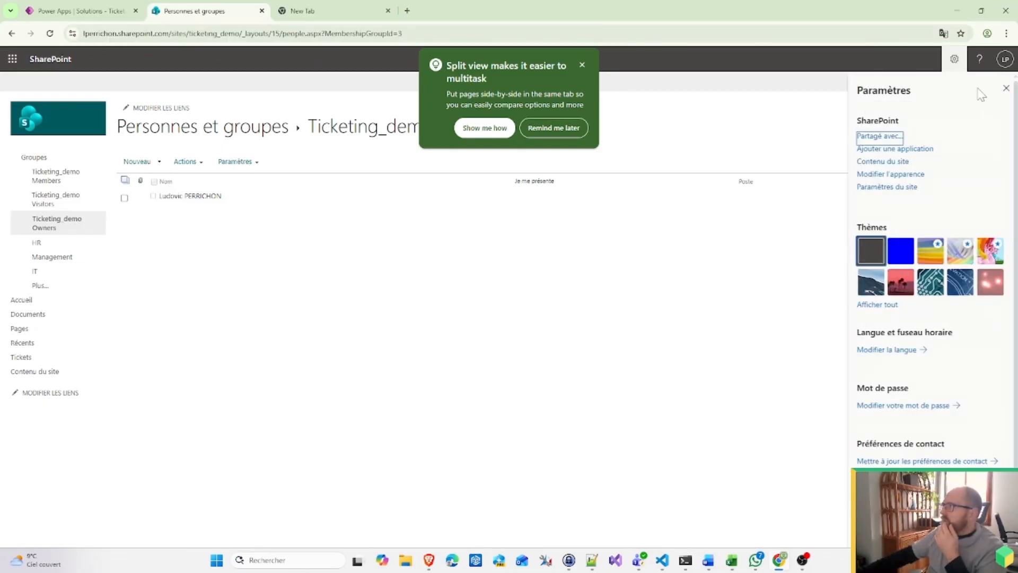
left_click(888, 165)
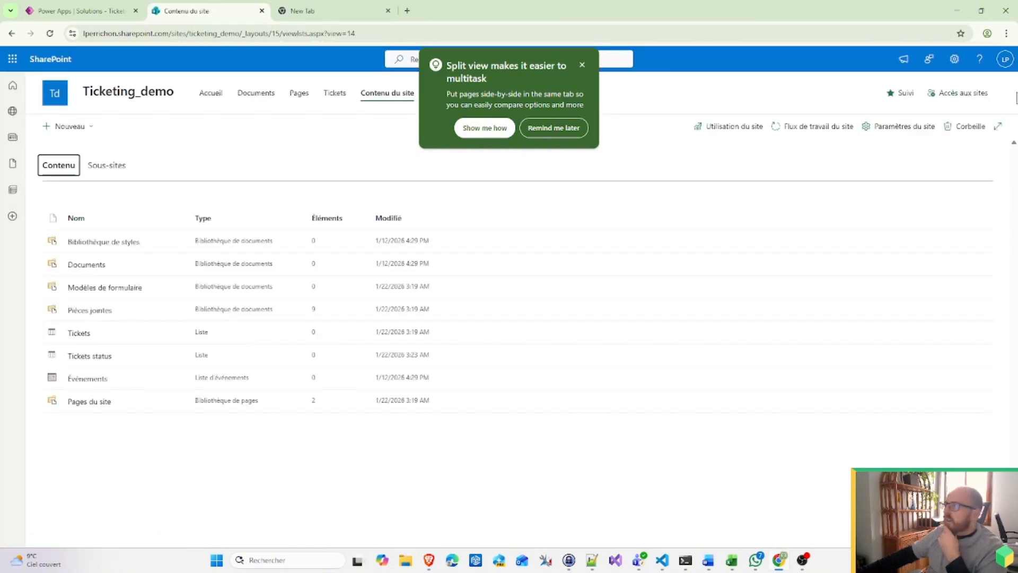
left_click(955, 60)
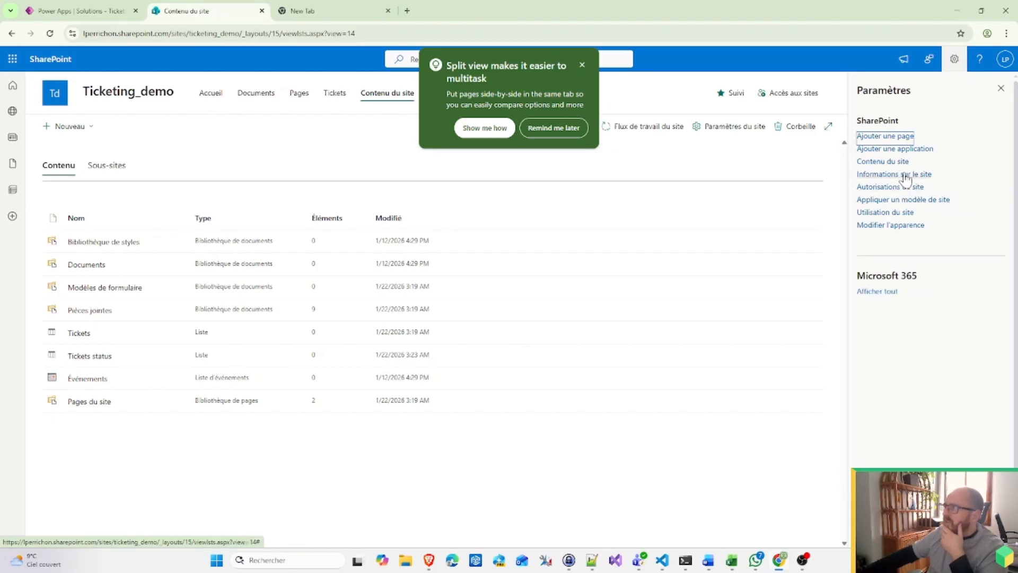
left_click(583, 65)
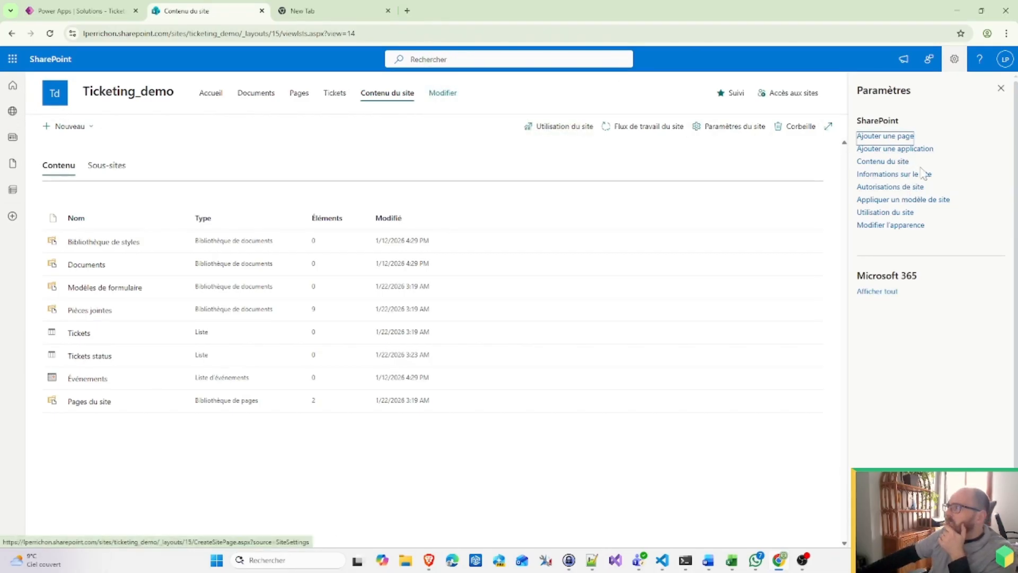
left_click(914, 189)
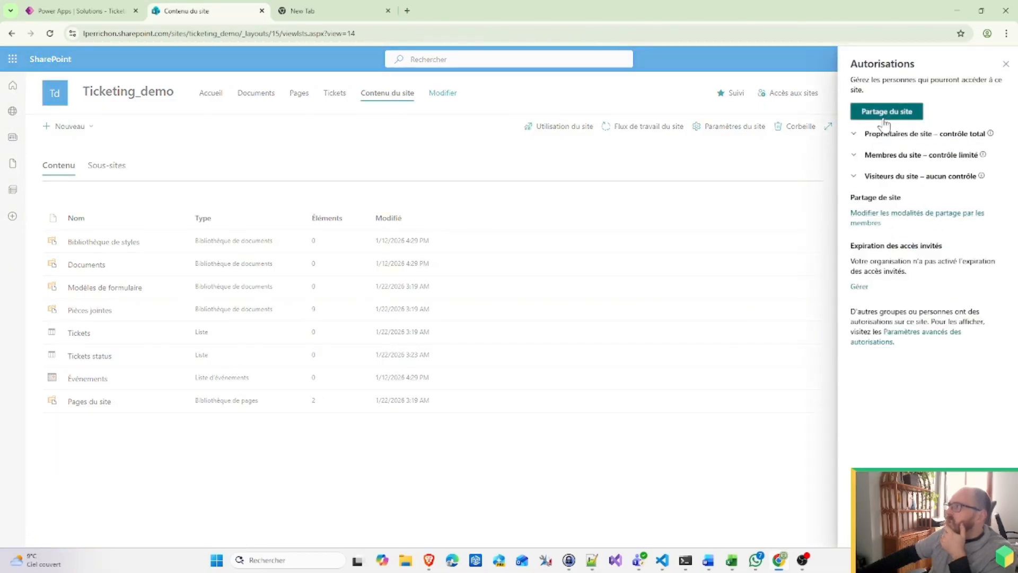
left_click(917, 340)
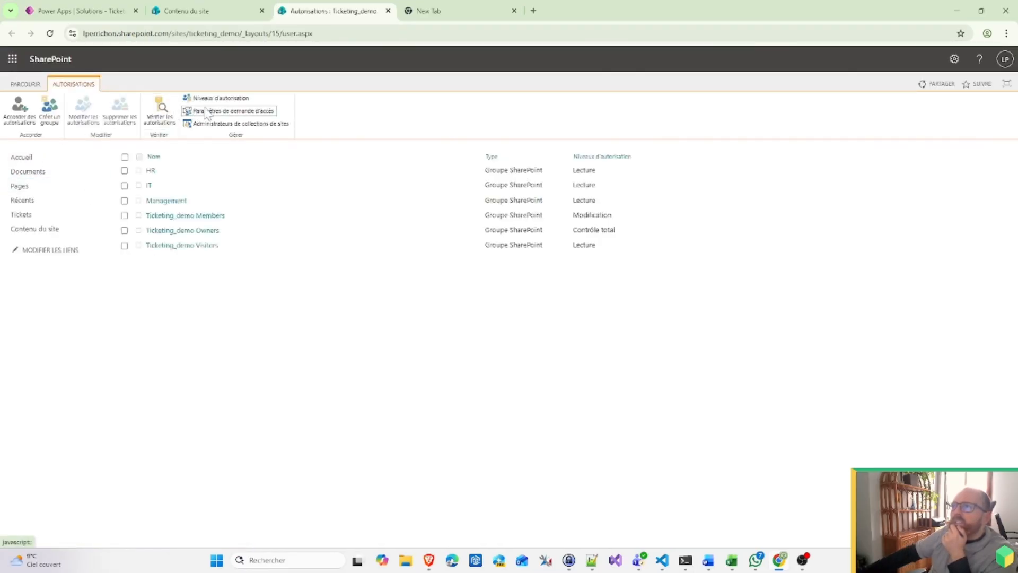
left_click(219, 100)
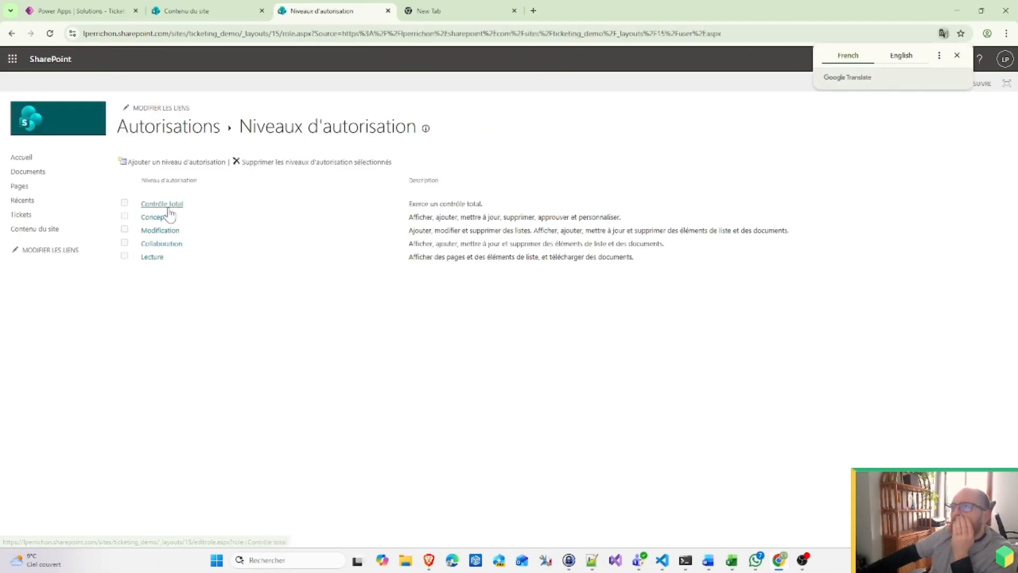
Step: Open the Lecture permission level in a new tab, review its rights, and close it
middle_click(153, 258)
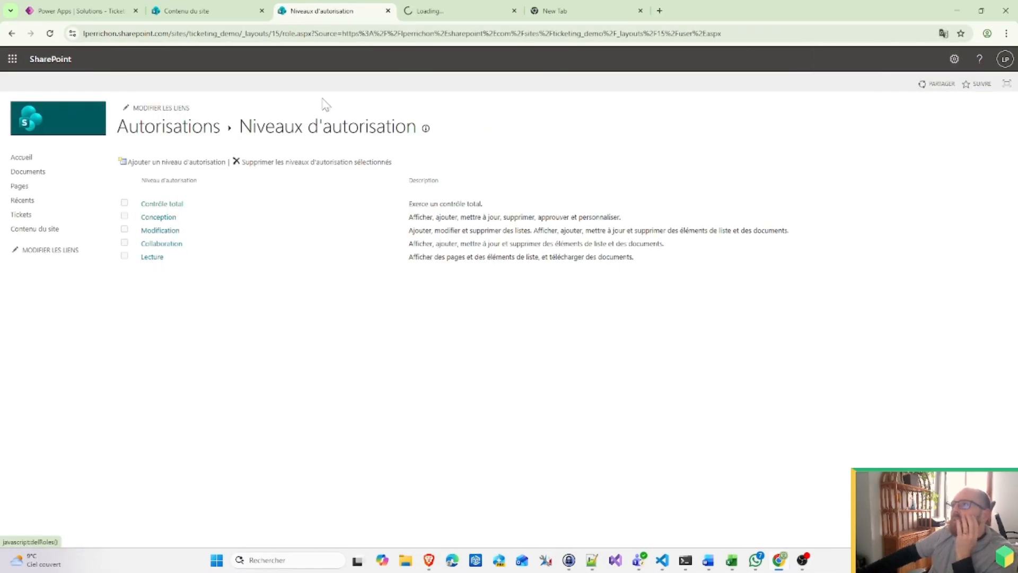
left_click(450, 13)
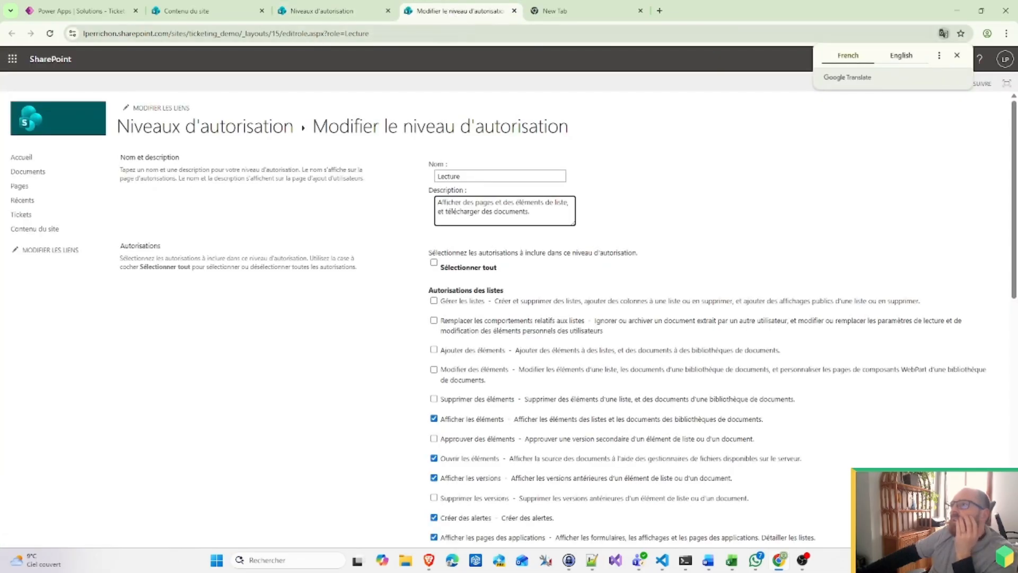
scroll(480, 395, "down", 15)
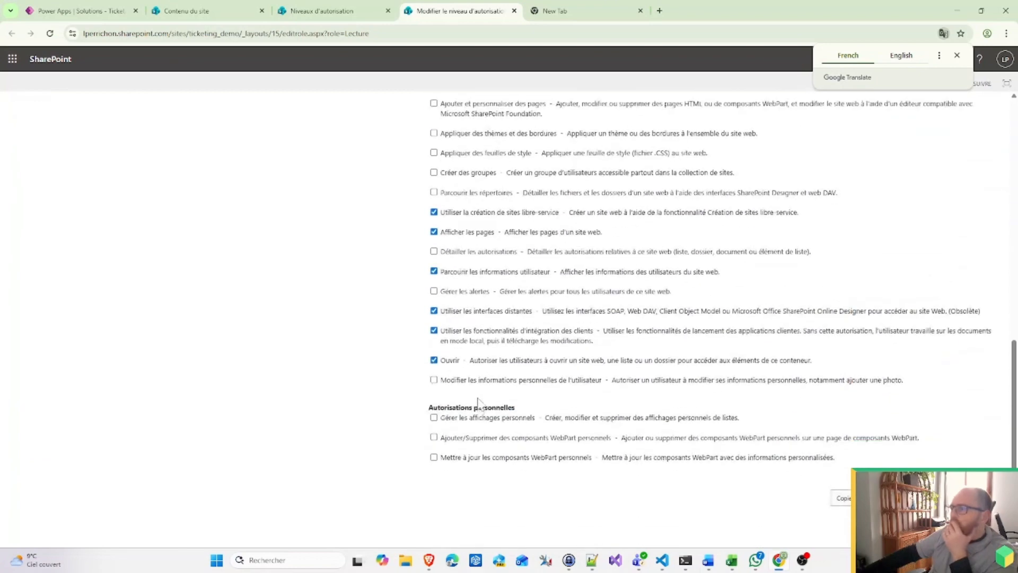
left_click(514, 10)
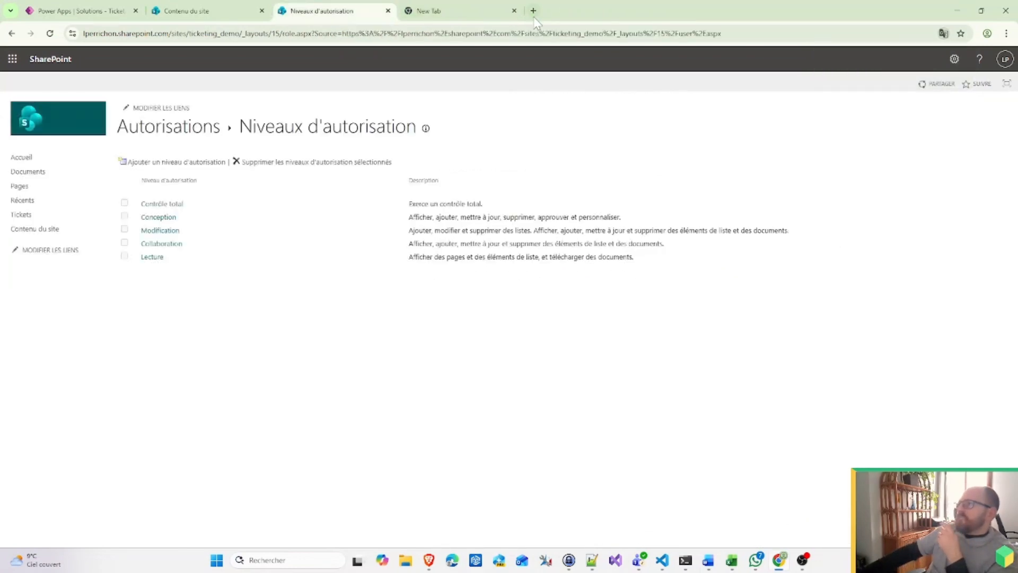
Step: Search Google for the presenter's full name, using the suggested two-word spelling
left_click(476, 11)
type("ludovic")
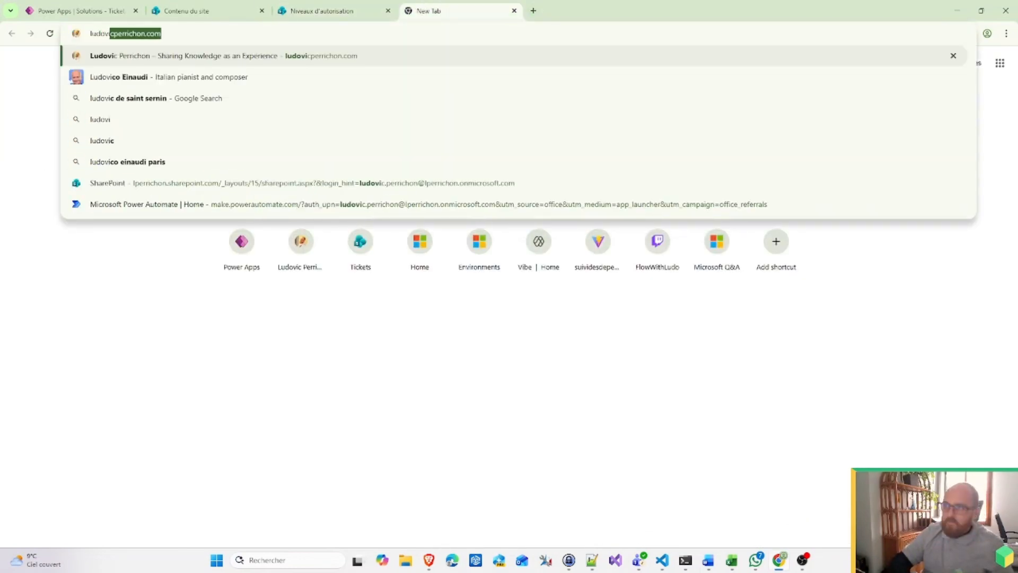
type("*")
key("Return")
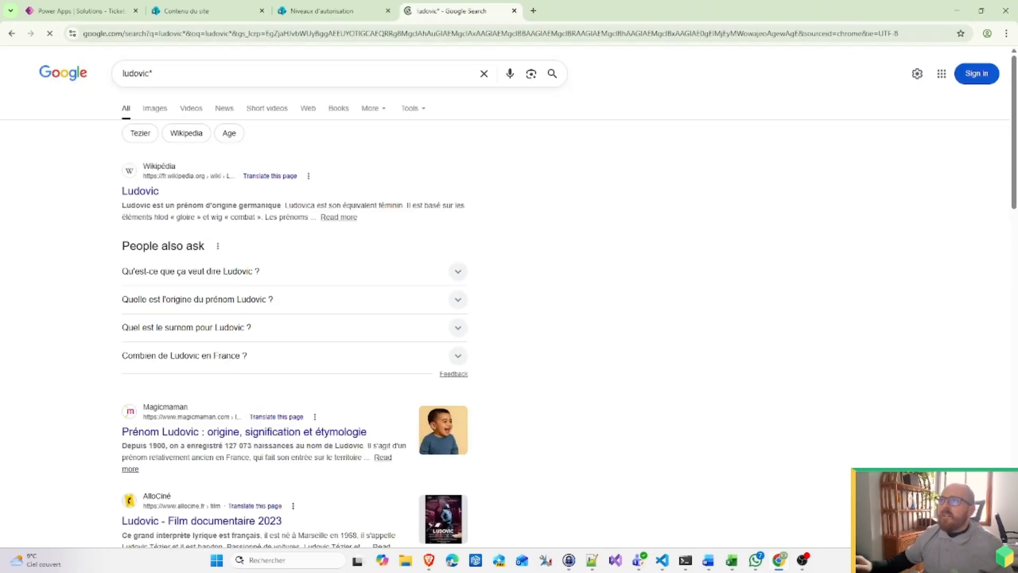
left_click(176, 65)
key("BackSpace")
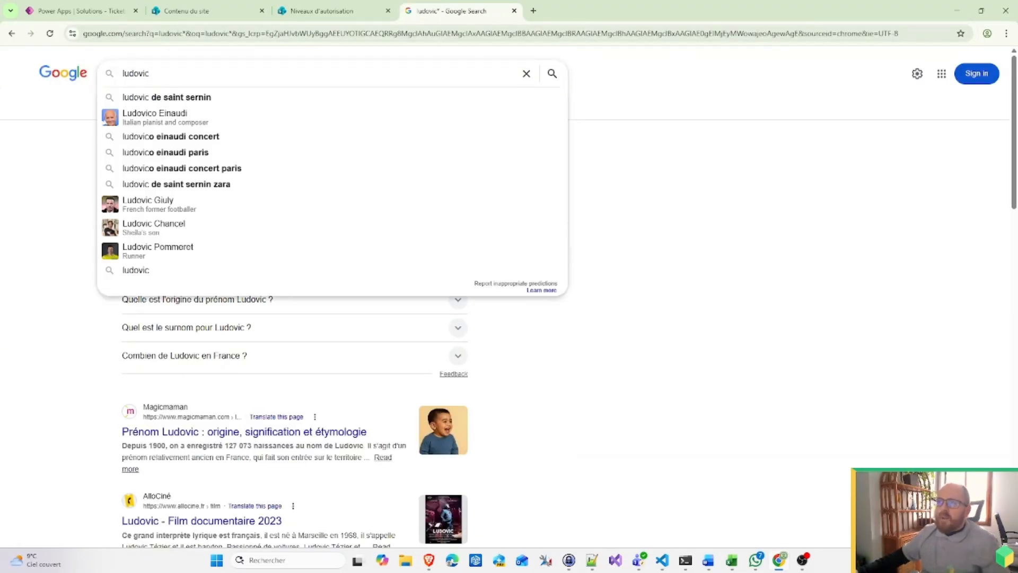
type("perrichon")
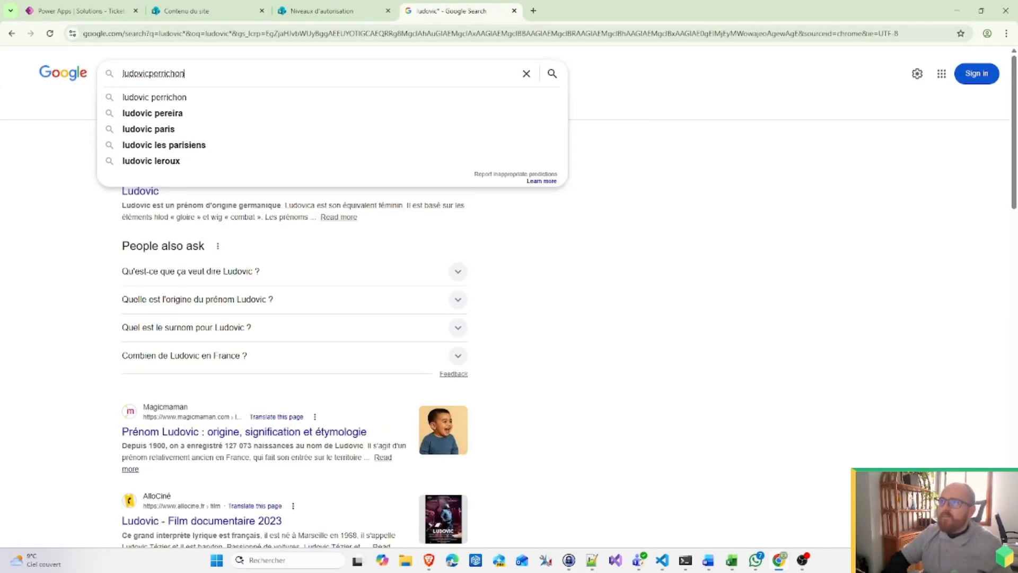
key("Return")
left_click(233, 145)
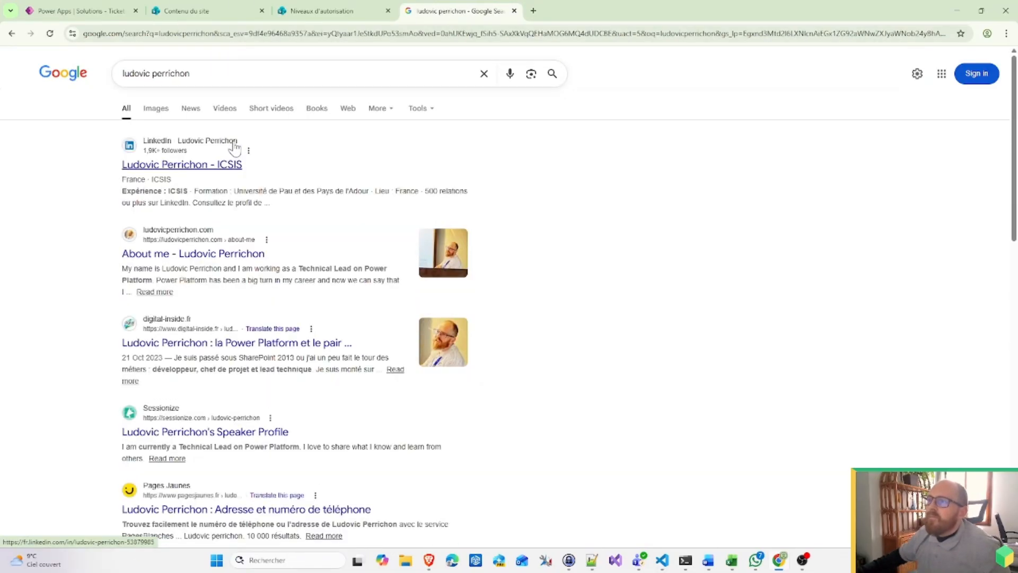
Step: Browse to page 2 of the blog and open the article on breaking inheritance for items and documents
left_click(178, 254)
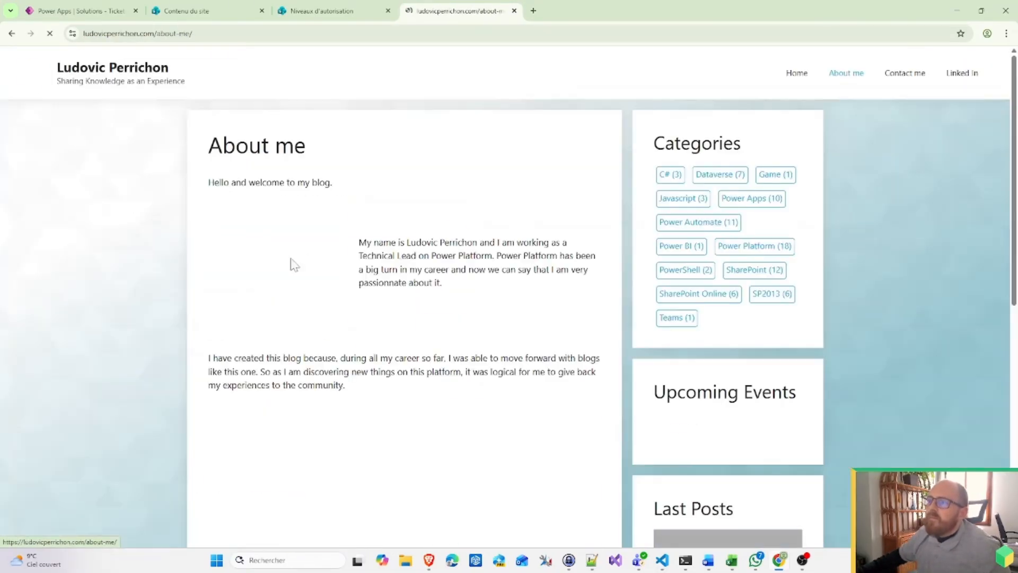
left_click(78, 75)
scroll(467, 324, "down", 20)
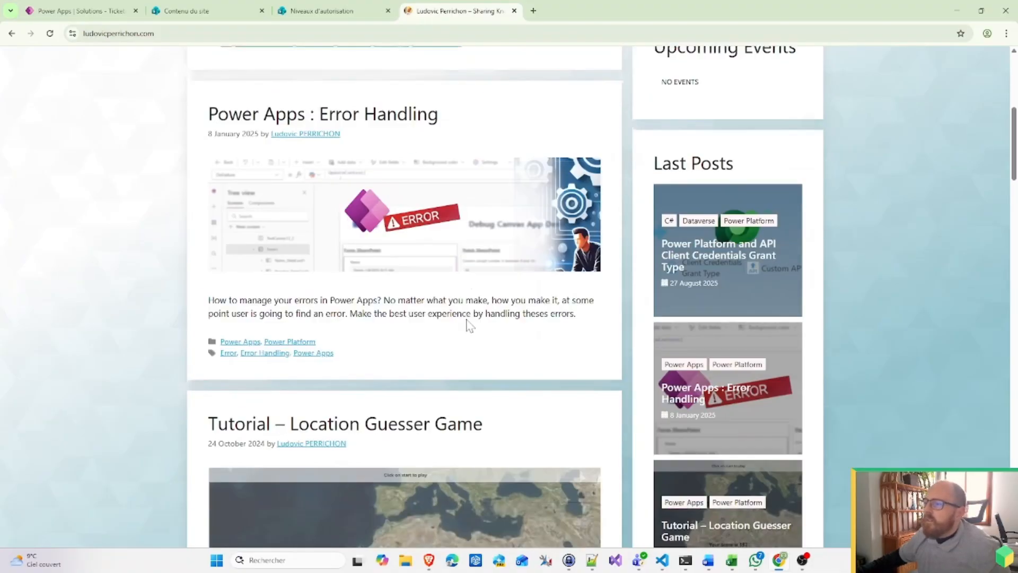
scroll(464, 327, "down", 20)
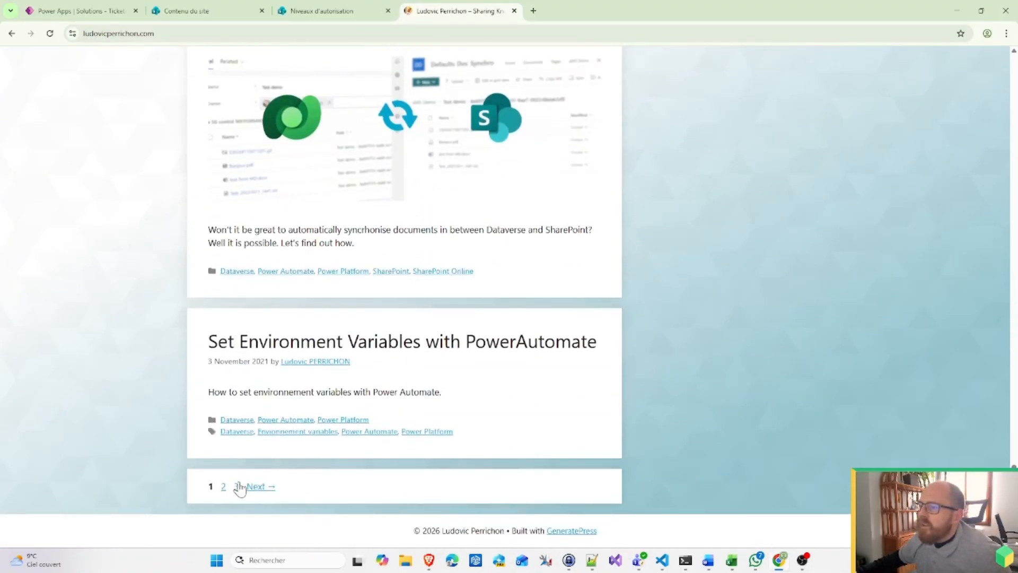
left_click(224, 488)
scroll(511, 331, "down", 20)
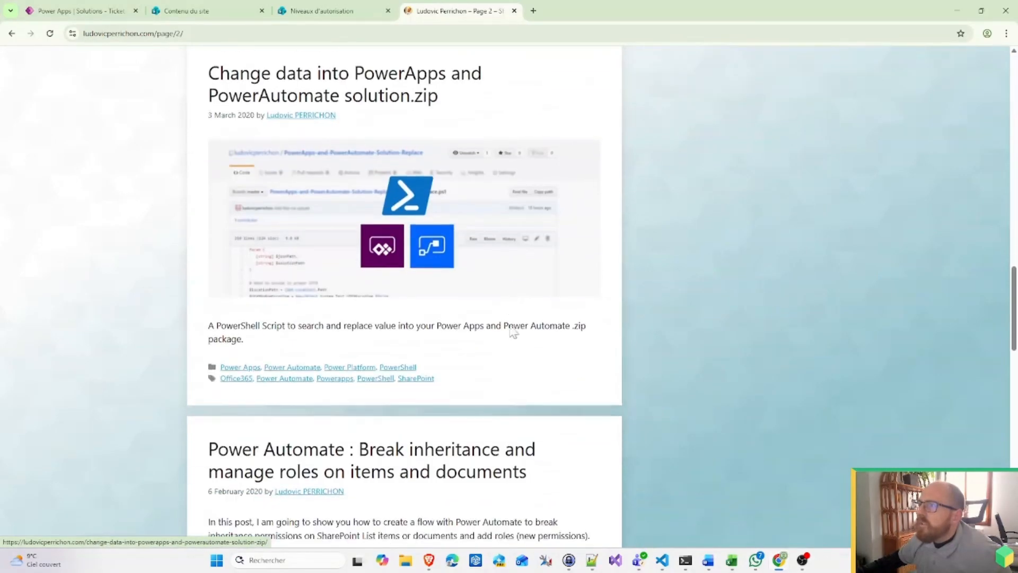
scroll(510, 332, "down", 3)
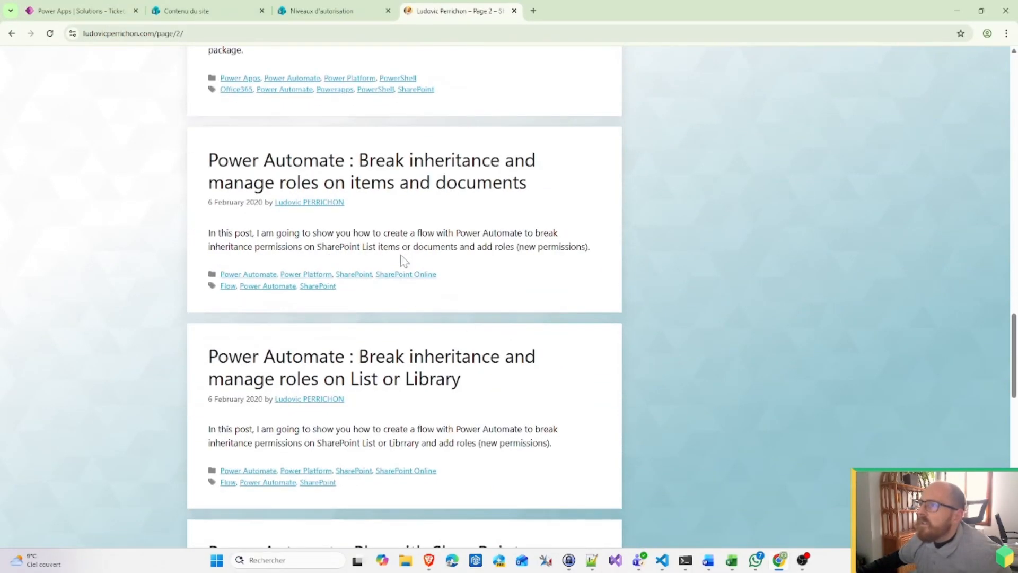
left_click(471, 201)
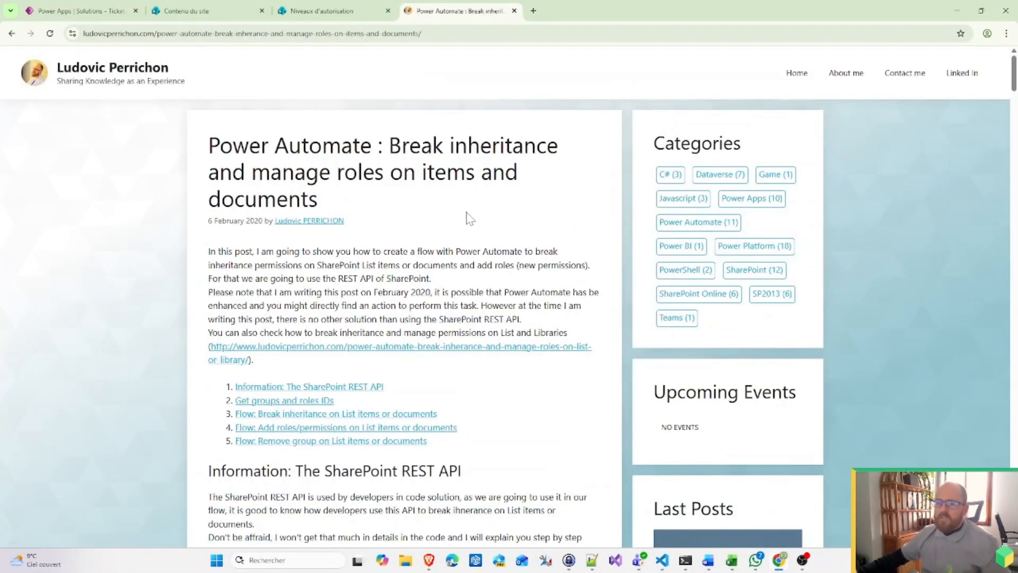
Step: Scroll the article to its role IDs and bring the Notepad++ JSON notes forward
key("ctrl+l")
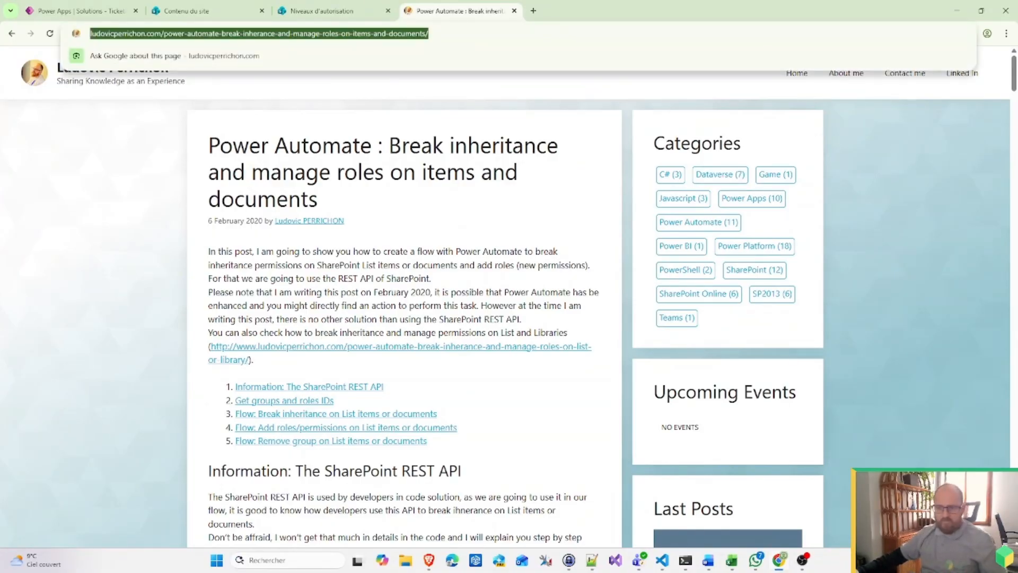
key("alt+Tab")
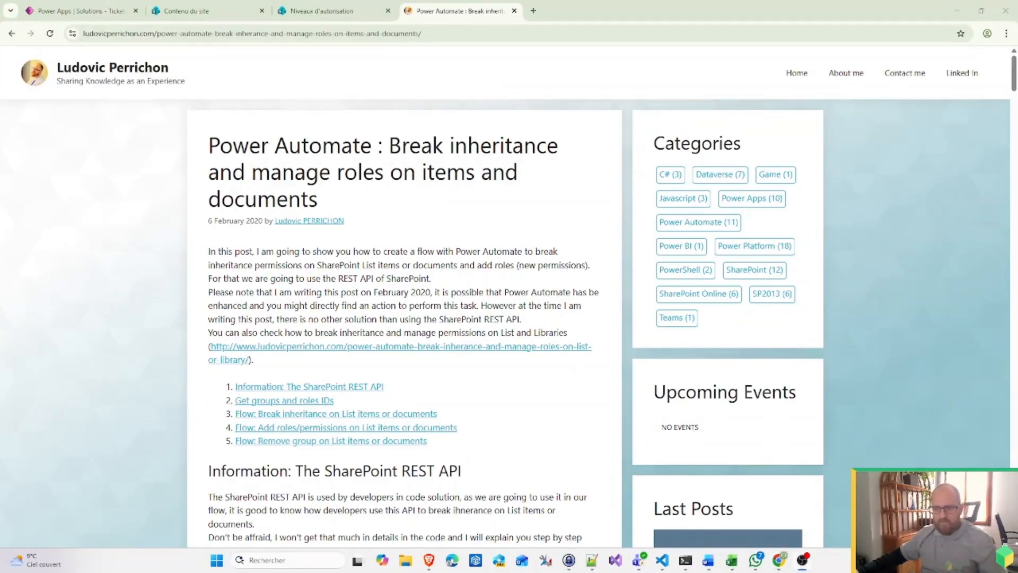
scroll(433, 332, "down", 8)
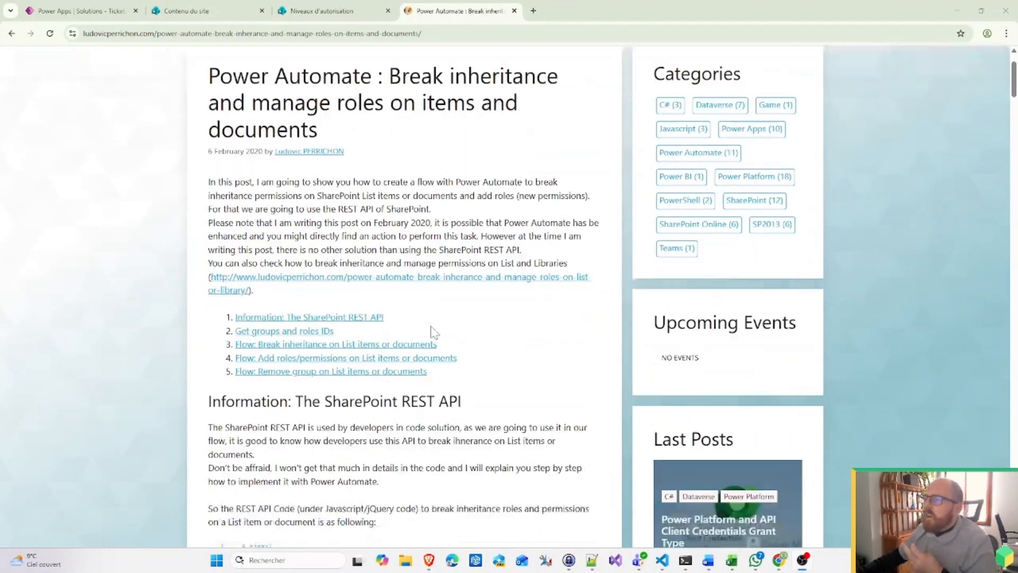
scroll(425, 327, "down", 20)
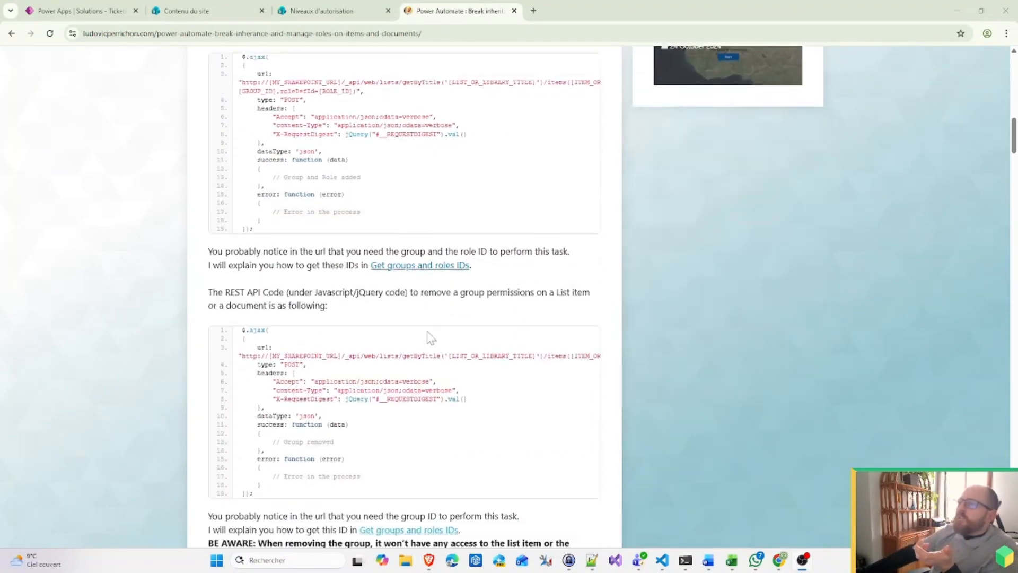
scroll(428, 341, "up", 3)
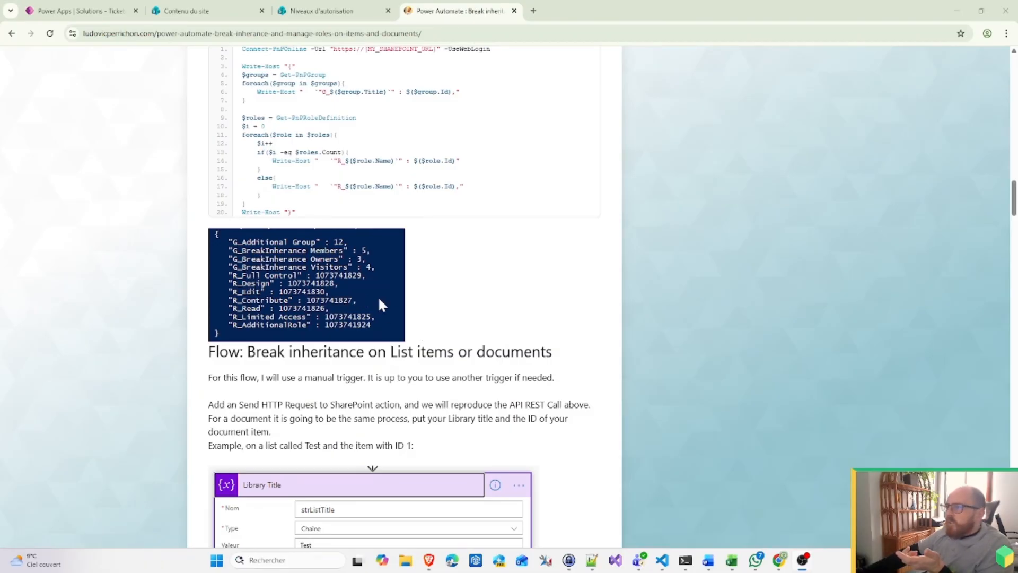
left_click(592, 560)
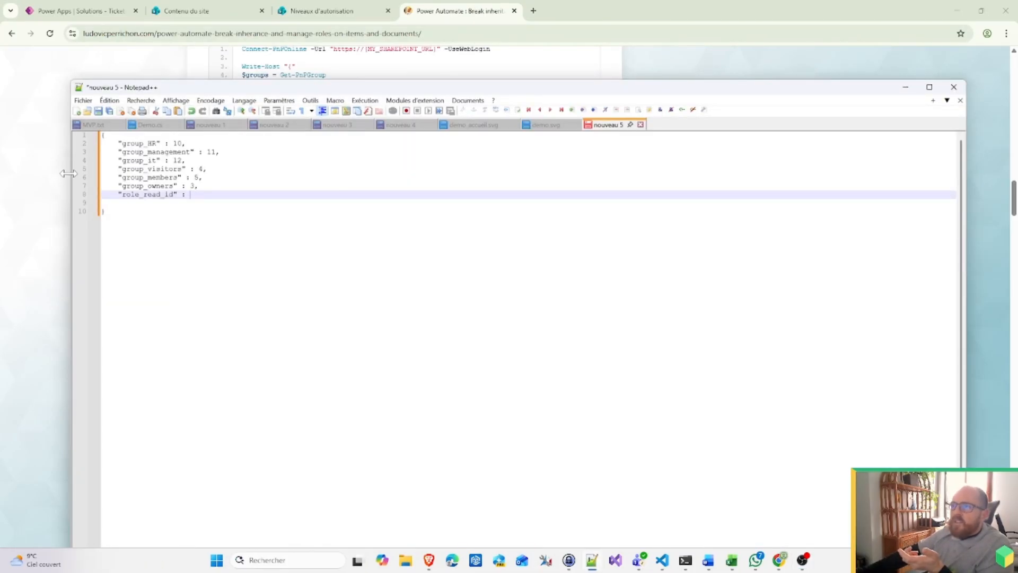
left_click_drag(68, 173, 466, 173)
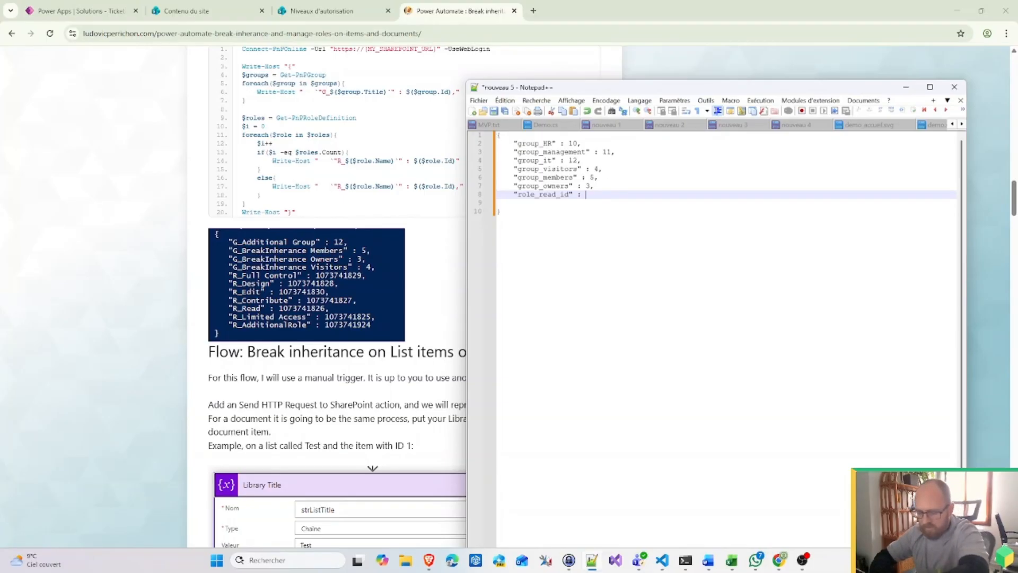
type("073")
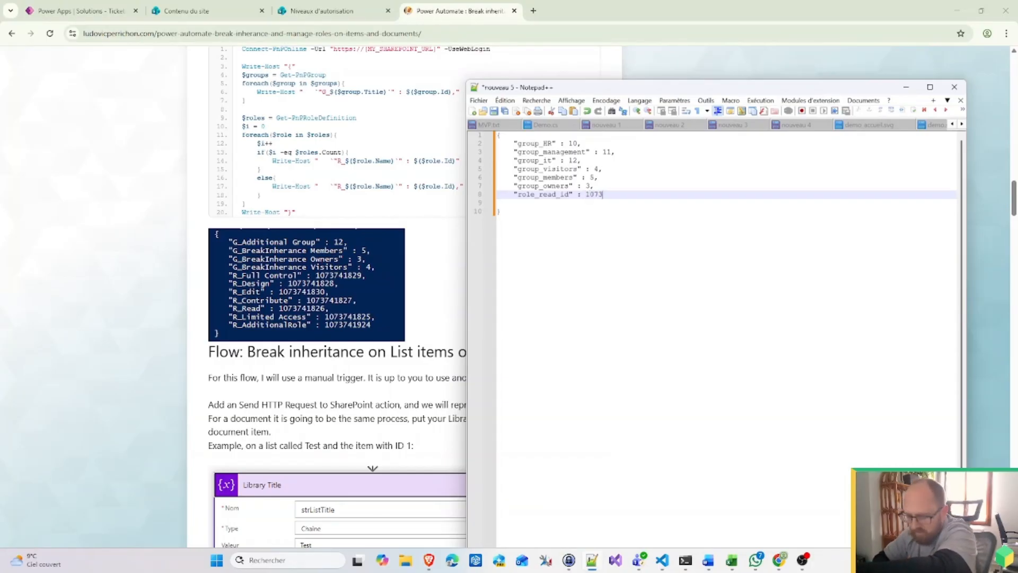
type("74")
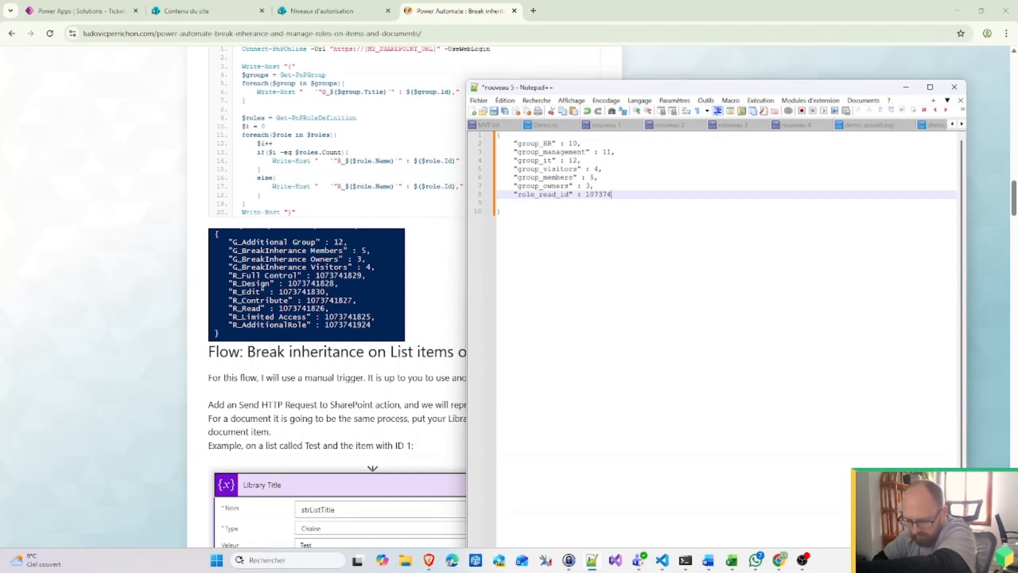
type("1826,")
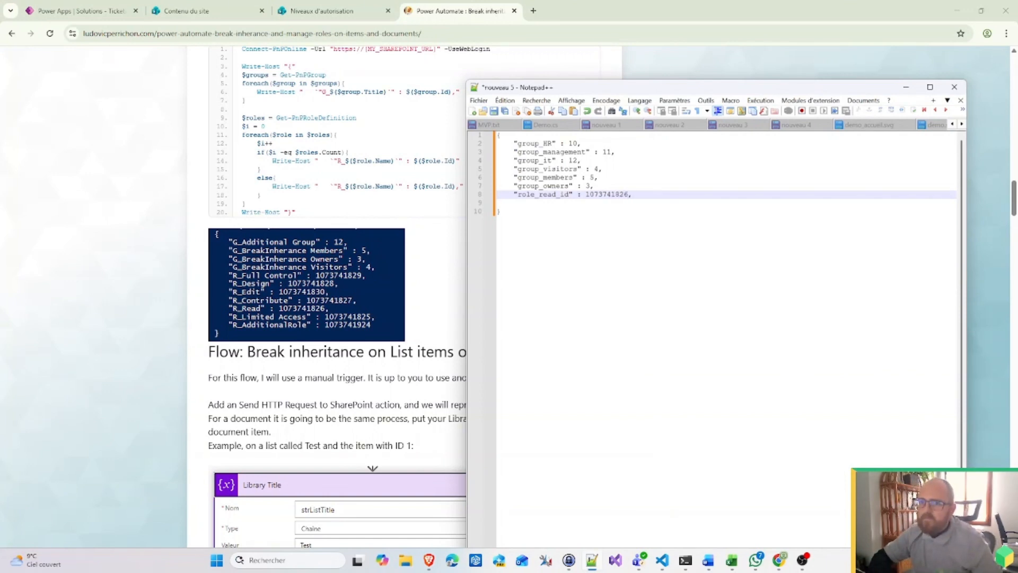
key("Return")
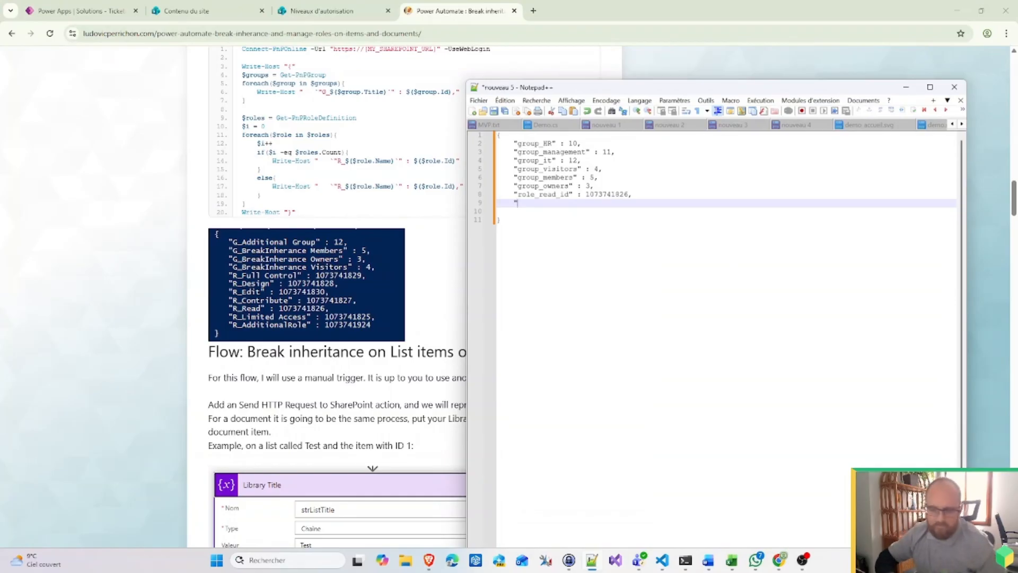
type("\"role_")
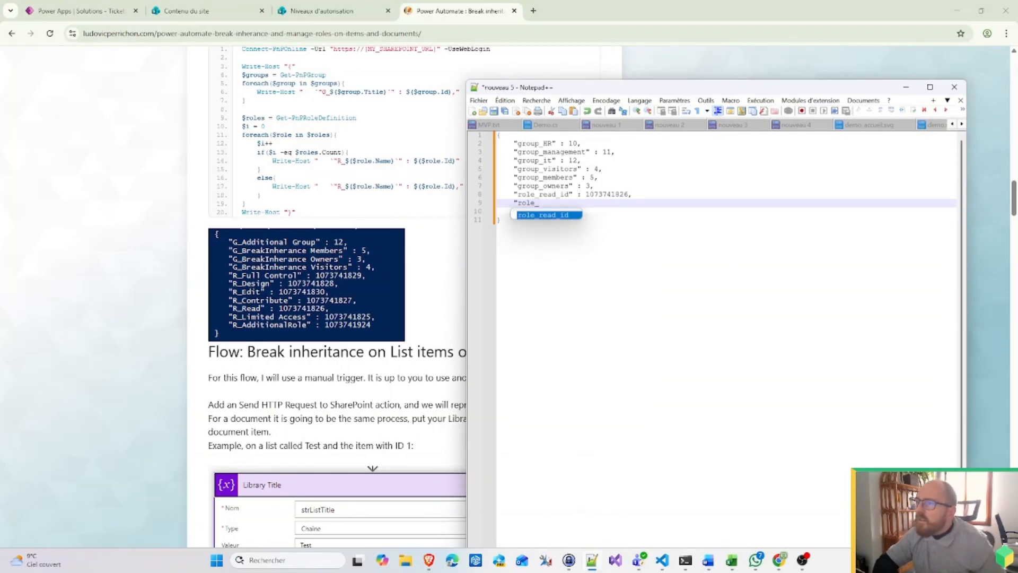
type("ed")
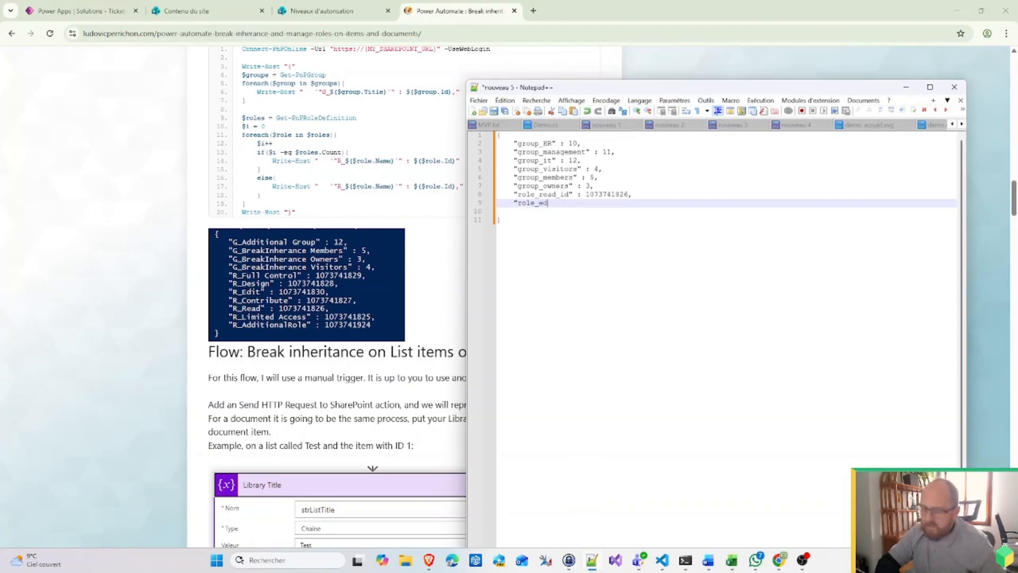
type("it")
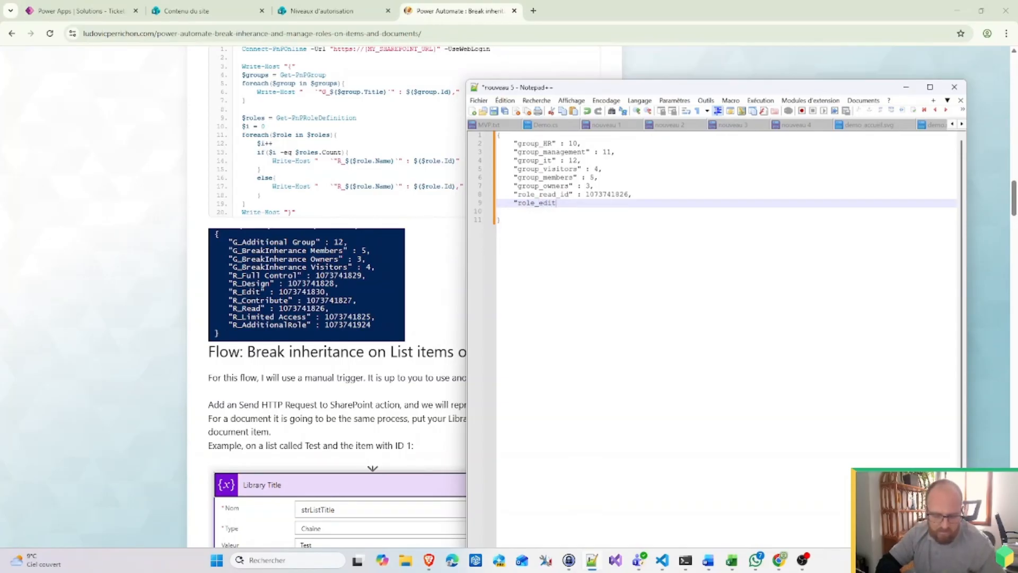
type("_id\" :")
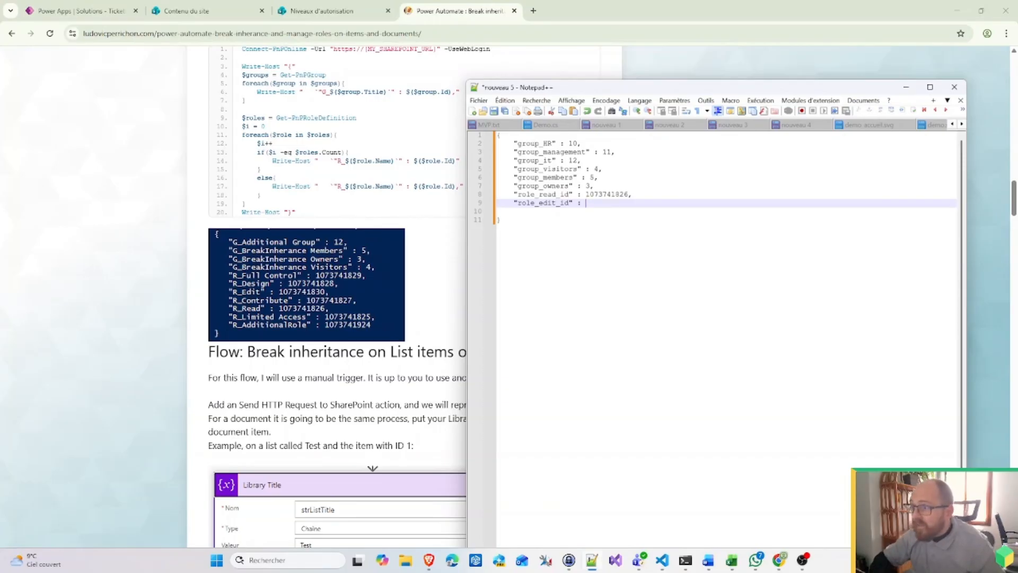
type("10737")
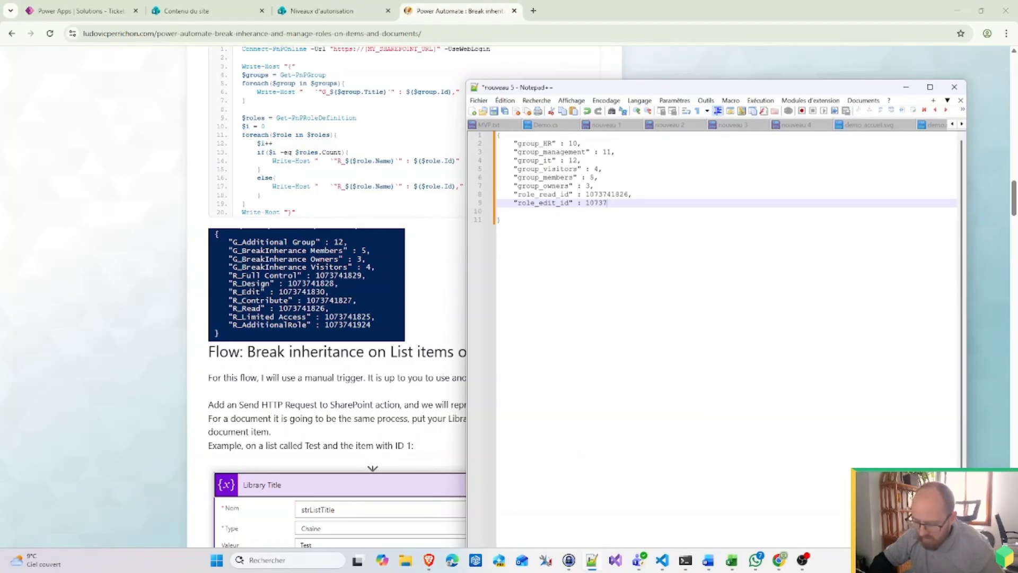
type("41830,")
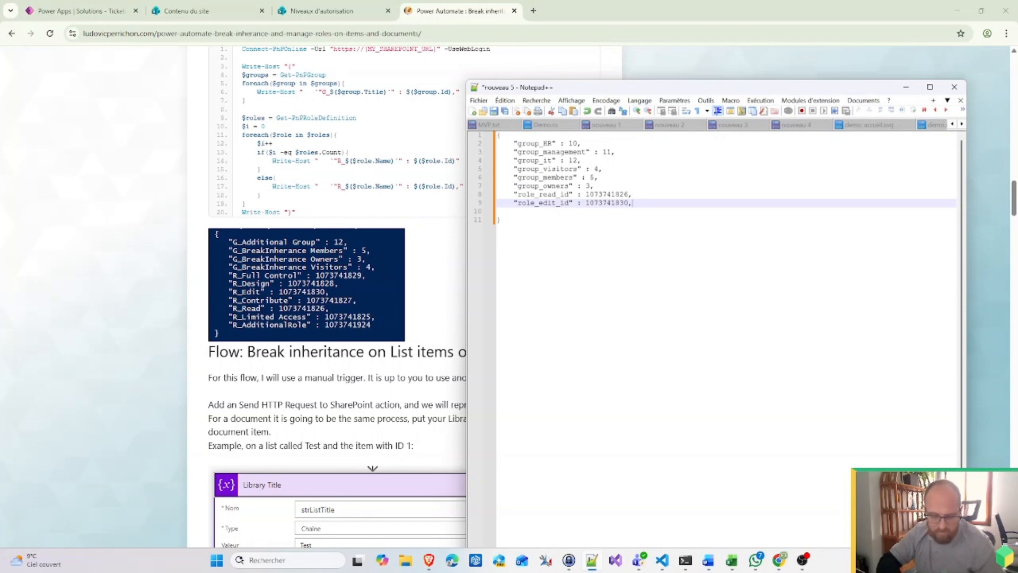
key("Return")
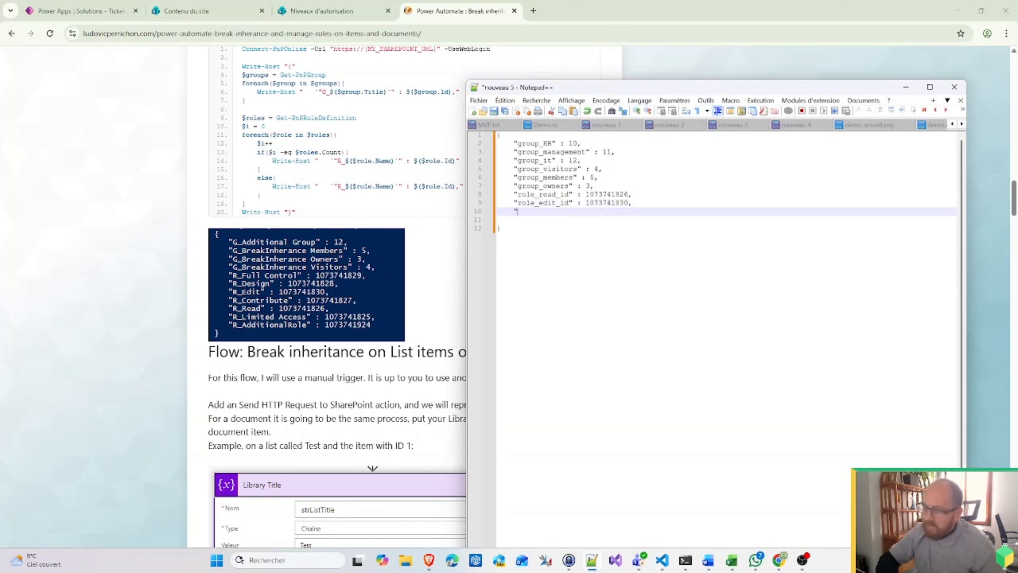
type("\"role")
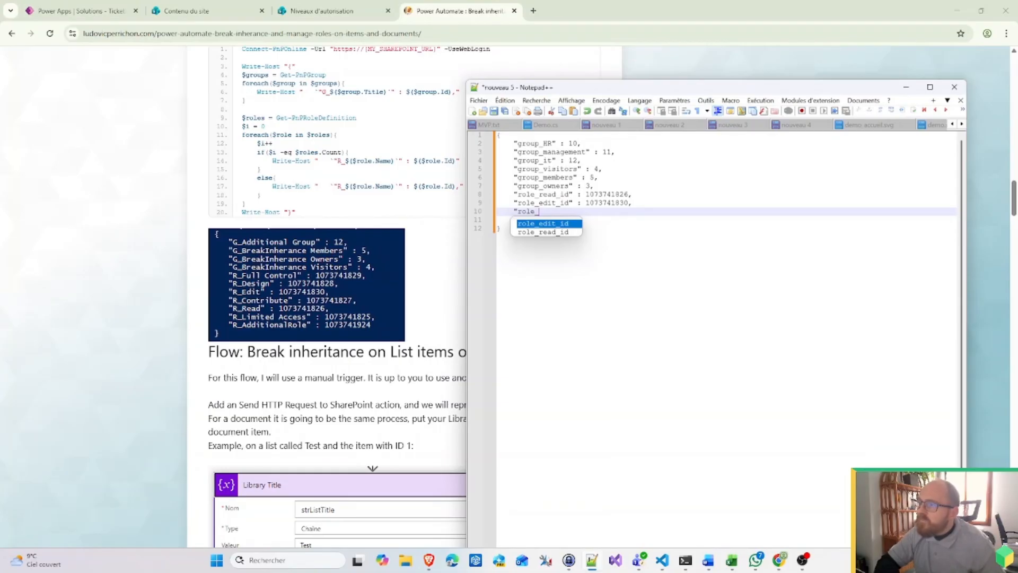
type("_fullcontrol")
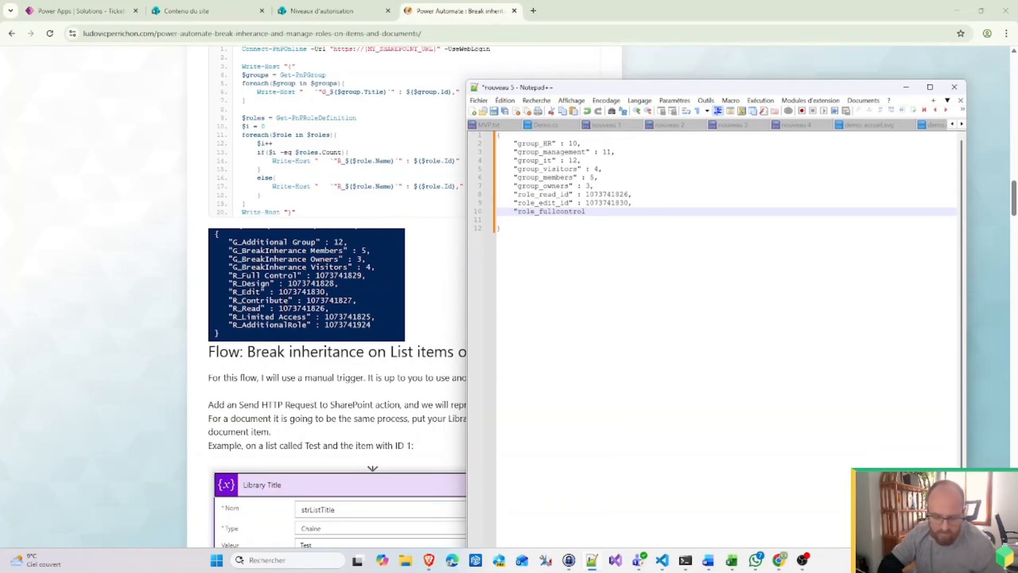
type("_id\"")
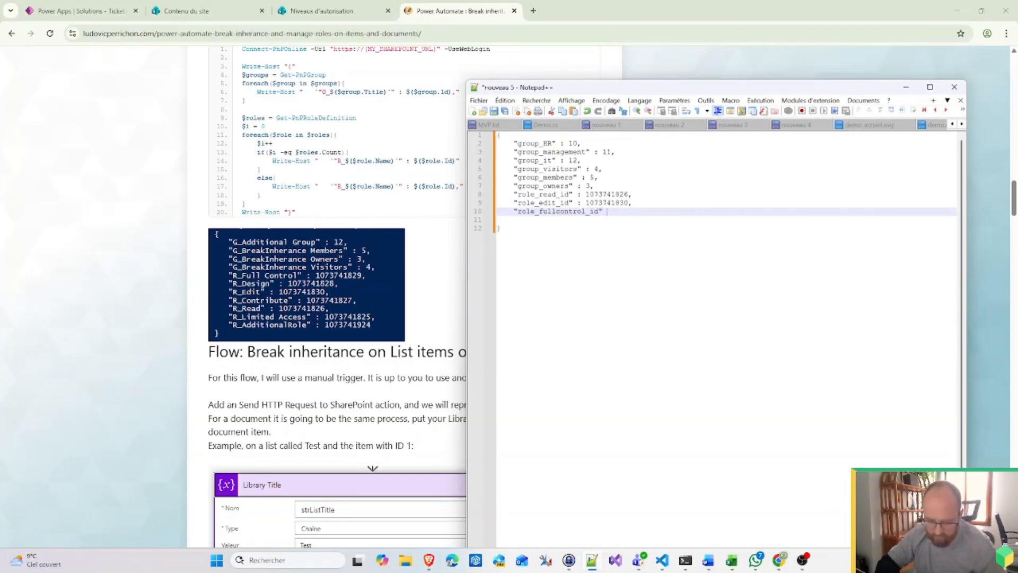
type(" : ")
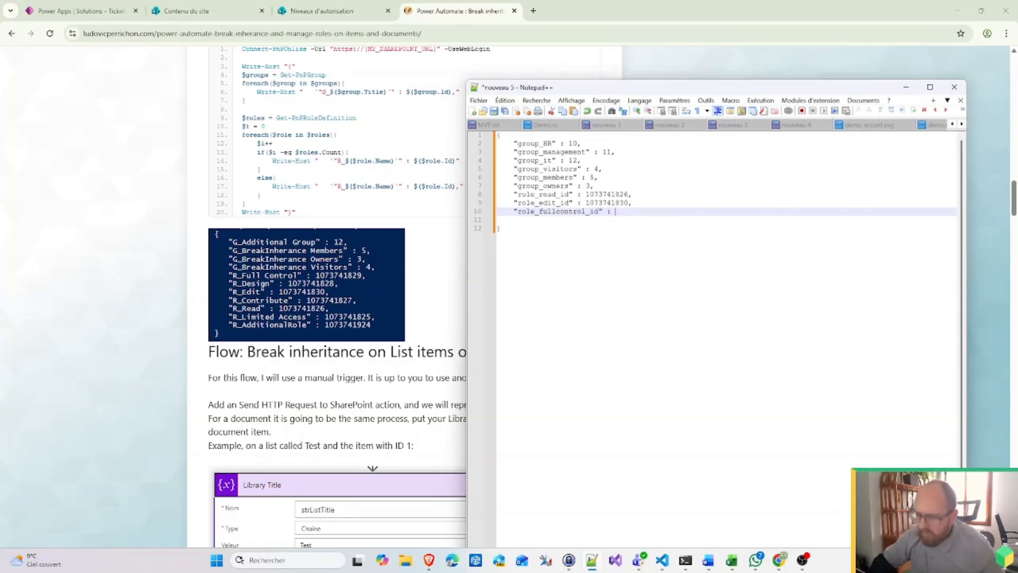
type("107374182")
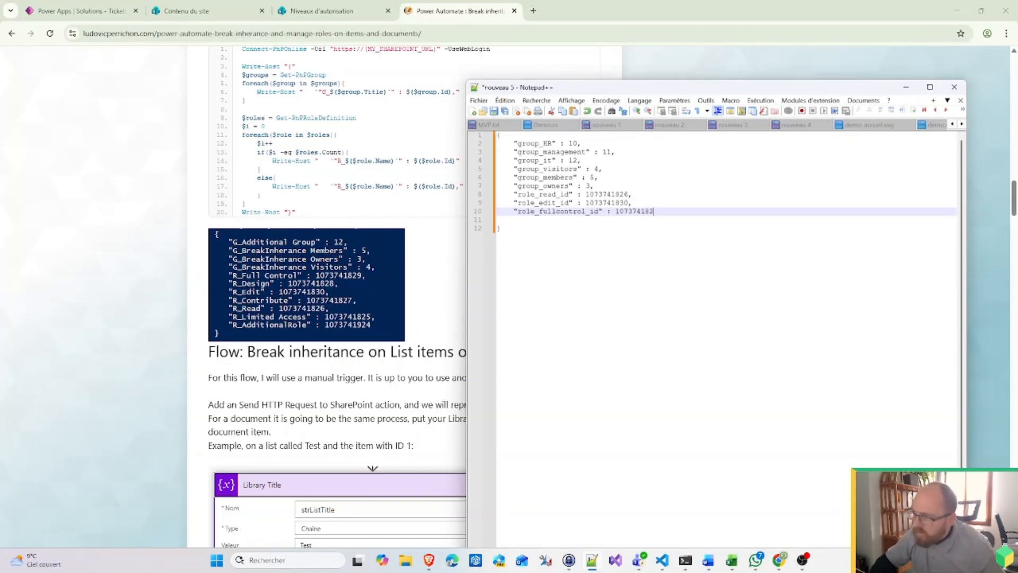
type("9")
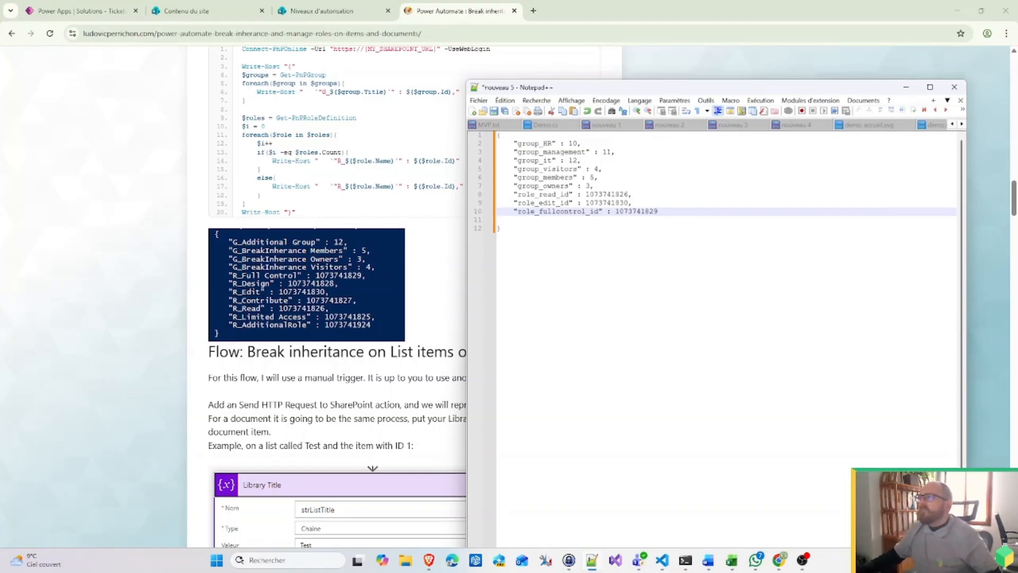
key("Down")
key("Down")
key("Up")
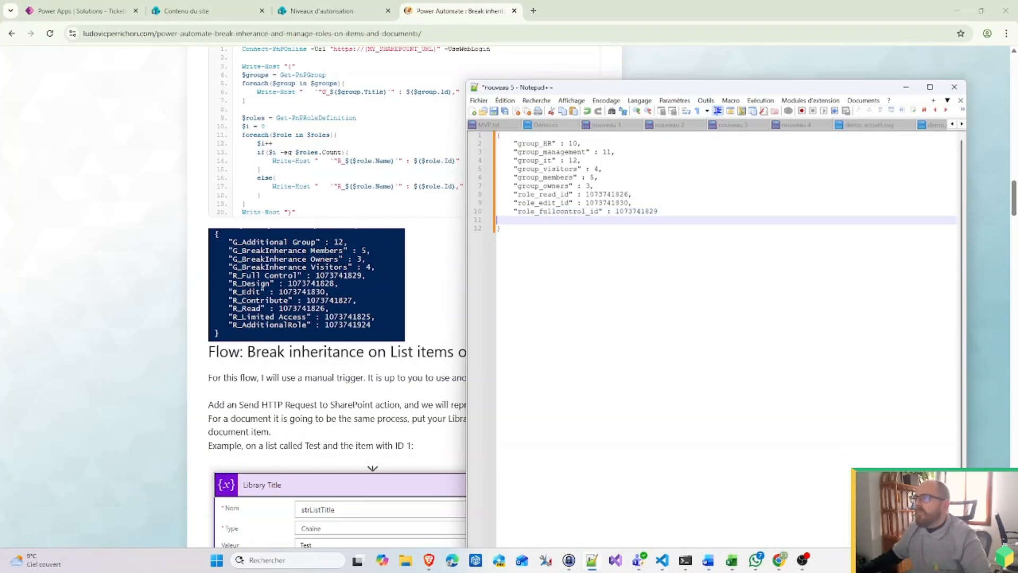
key("BackSpace")
key("Down")
key("ctrl+a")
key("ctrl+c")
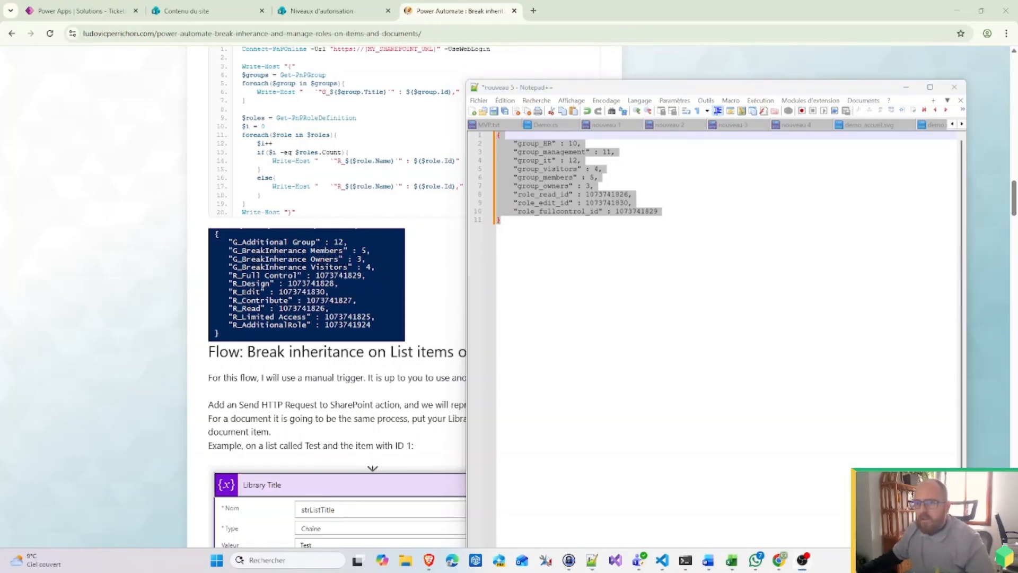
left_click(906, 87)
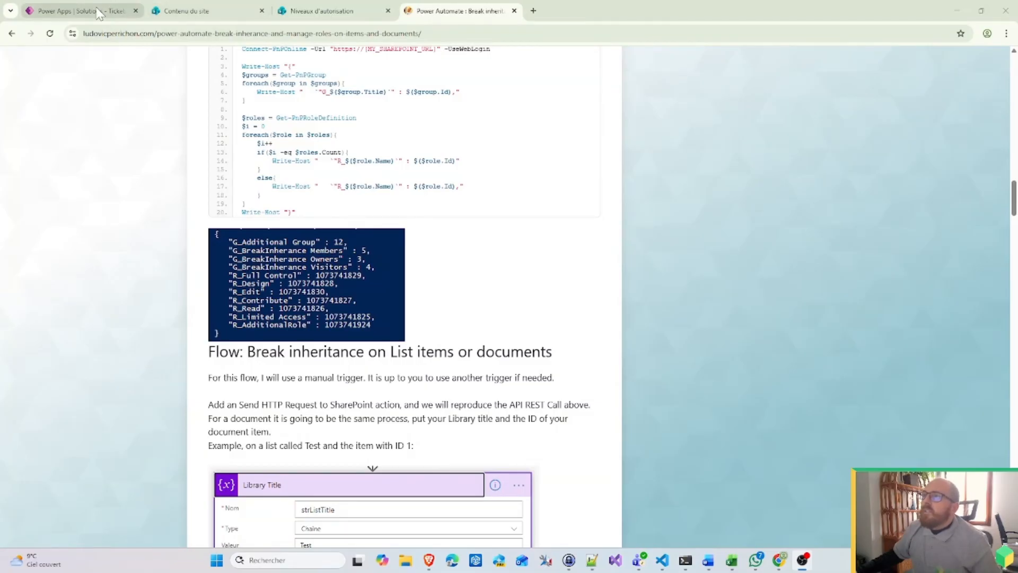
Step: Paste the ID JSON into Parse JSON's Content and generate the schema from it as sample
left_click(109, 11)
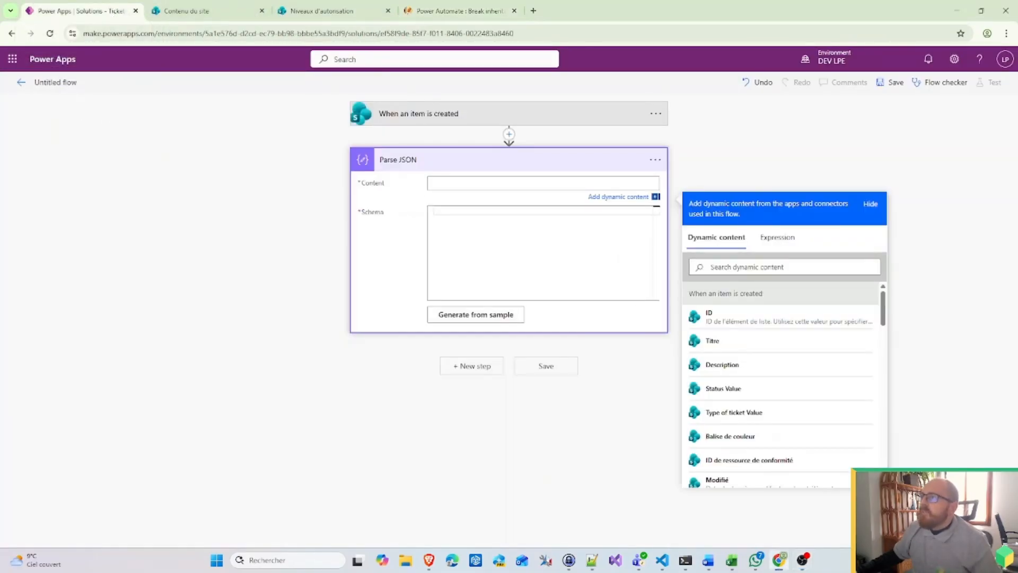
key("ctrl+v")
left_click(469, 439)
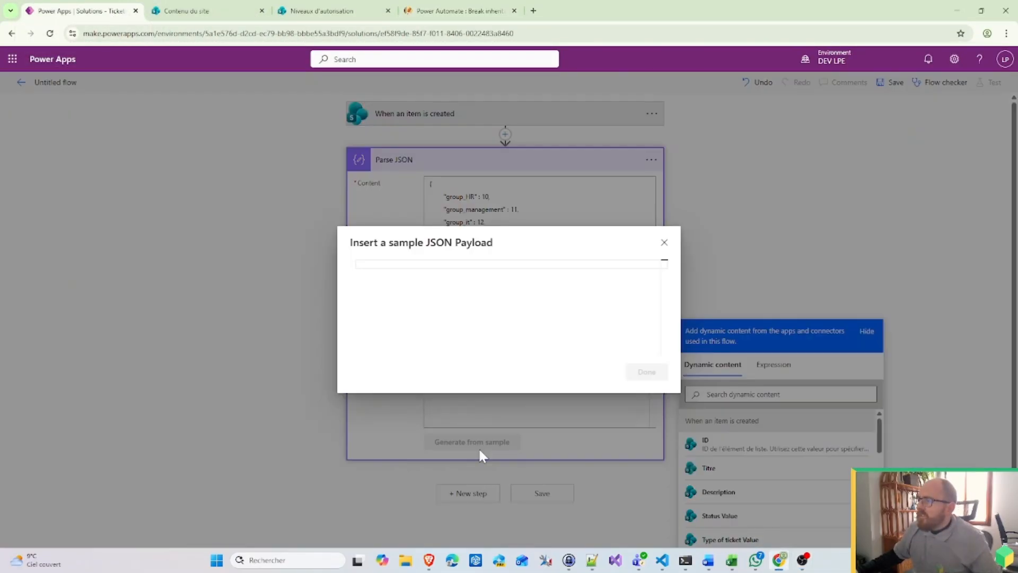
key("ctrl+v")
left_click(647, 371)
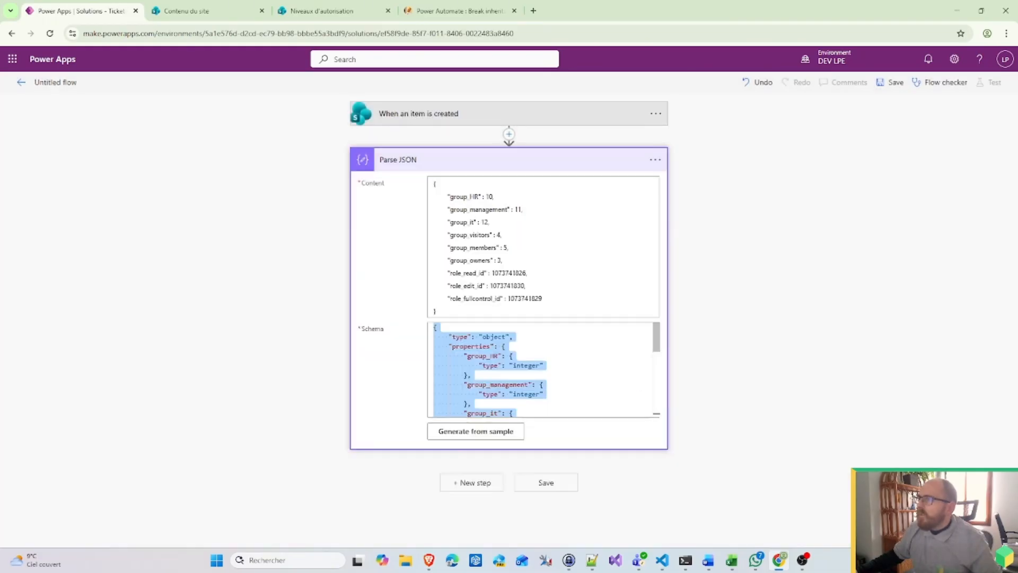
Step: Rename the Parse JSON step to 'role and groups IDs' and search for a Compose action
left_click(467, 484)
left_click(651, 159)
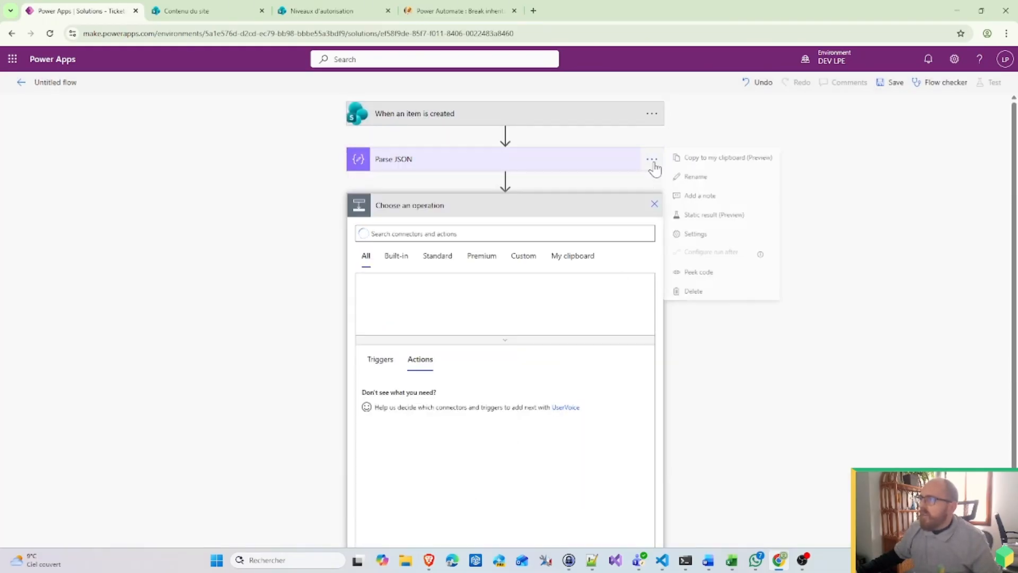
left_click(651, 159)
left_click(696, 176)
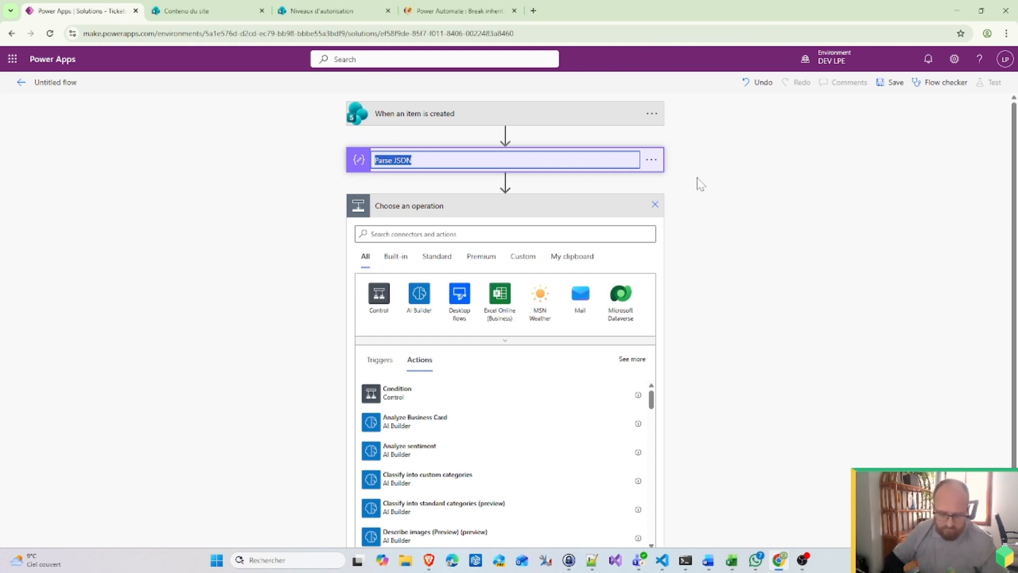
type("role and groups IDs")
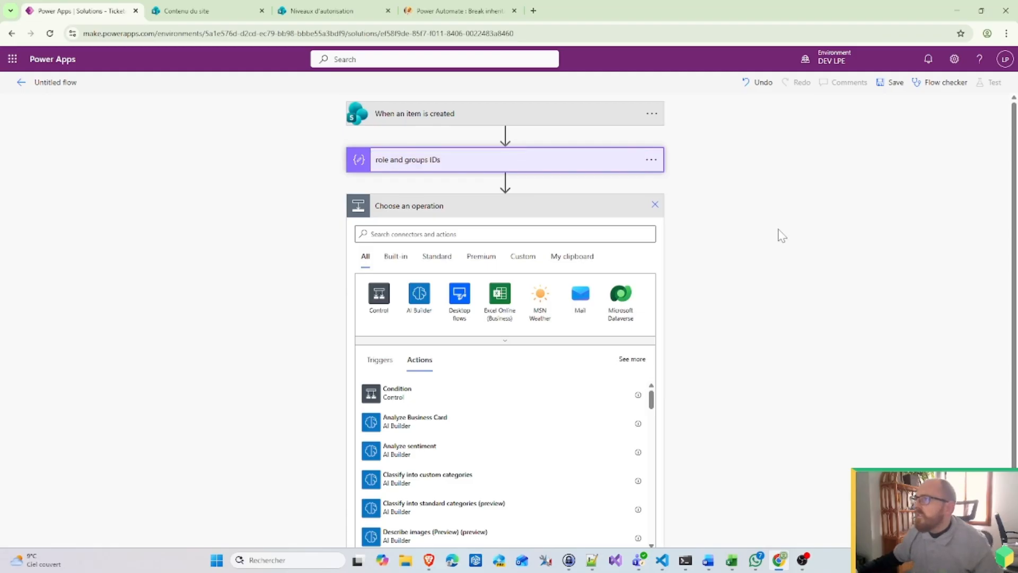
key("Return")
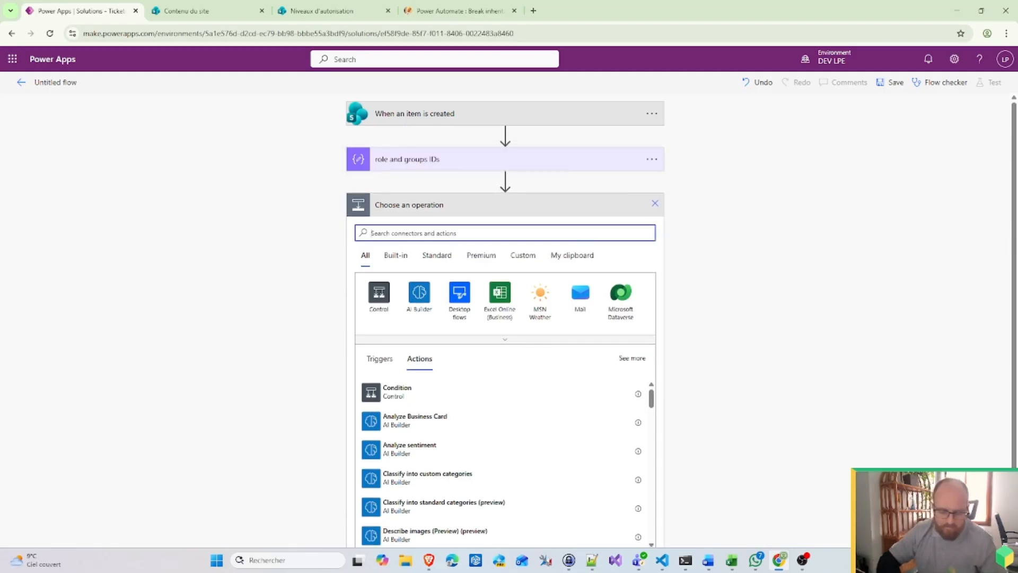
type("compose")
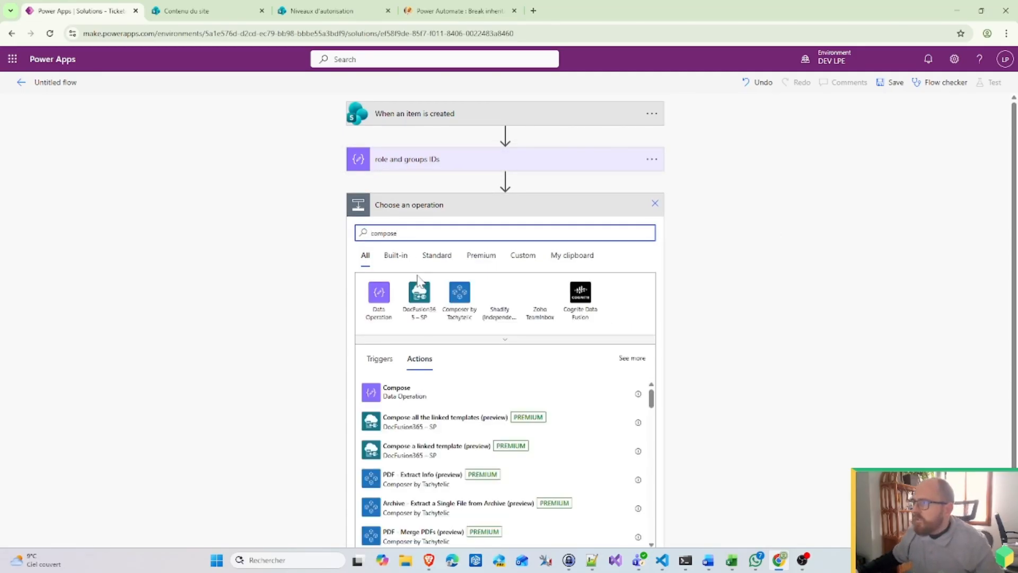
Step: Add a Compose action, then delete it again
left_click(419, 392)
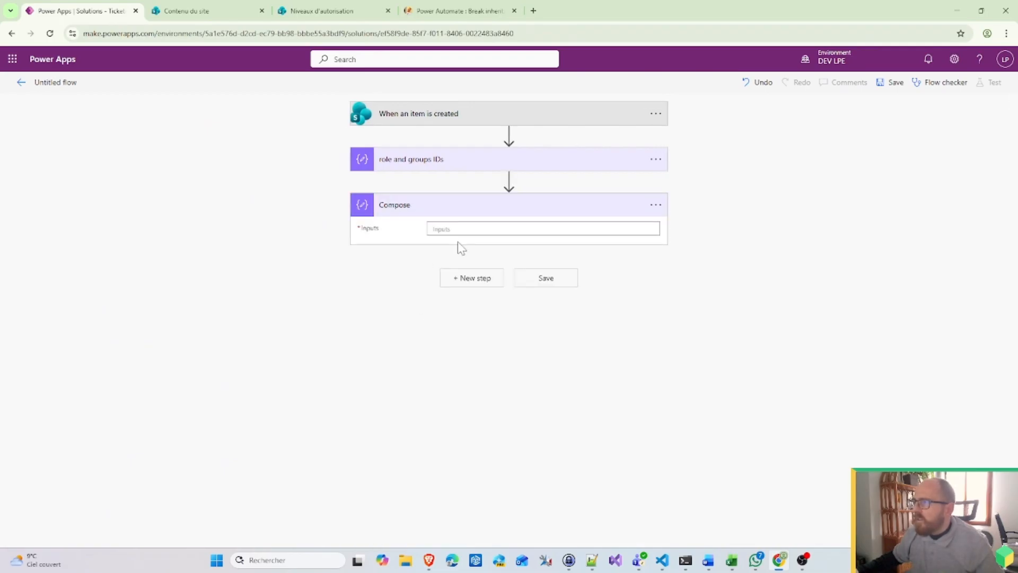
left_click(461, 227)
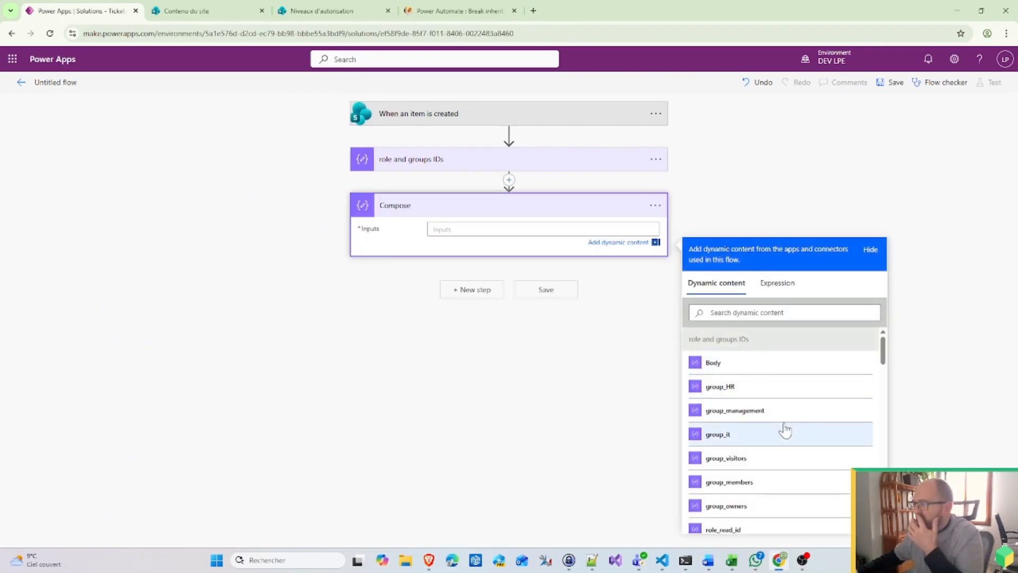
scroll(782, 434, "down", 4)
scroll(782, 438, "up", 4)
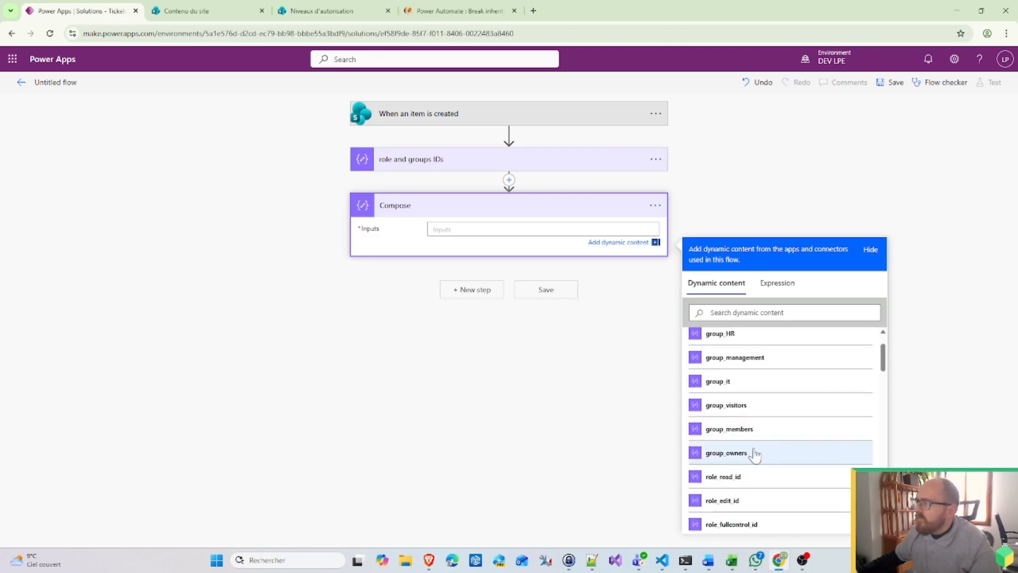
left_click(653, 207)
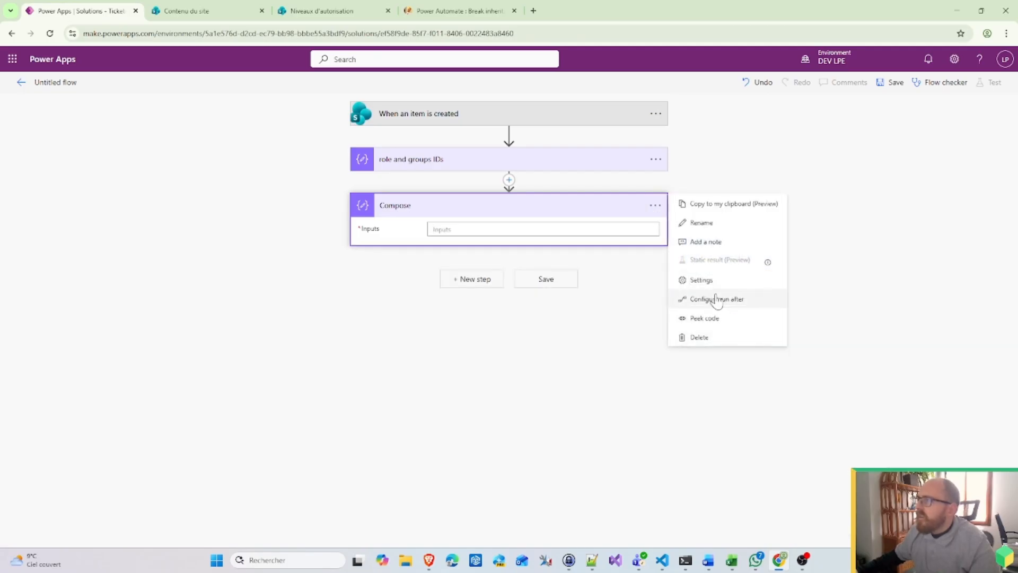
left_click(708, 344)
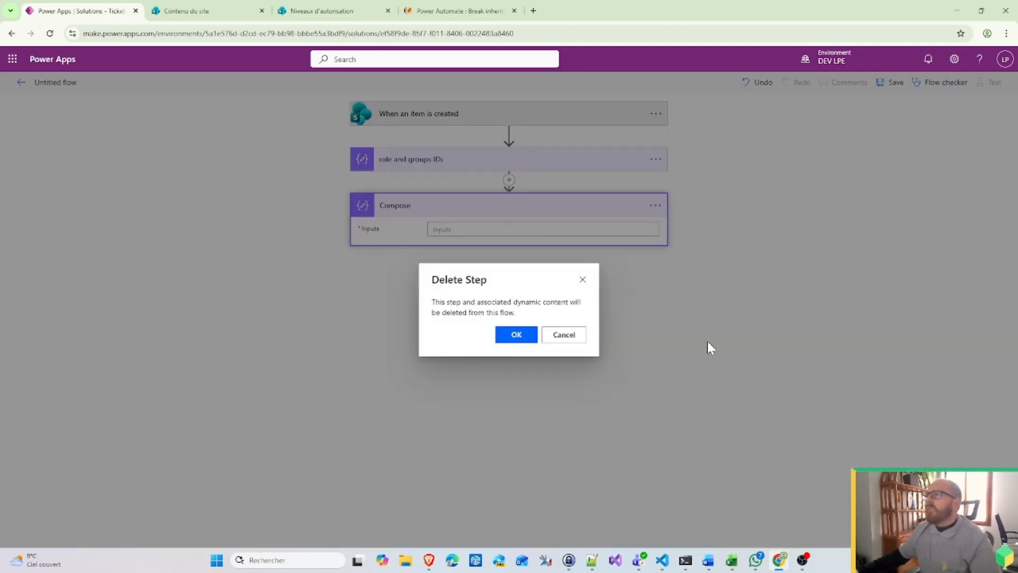
left_click(528, 337)
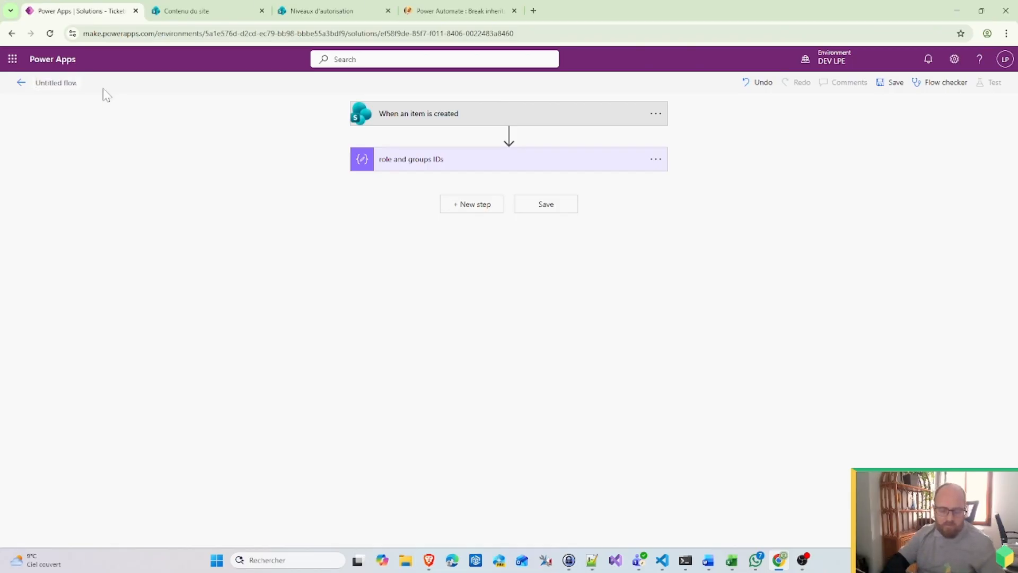
Step: Rename the flow to 'TICKETING DEMO - Break permissions on tickets'
type("n")
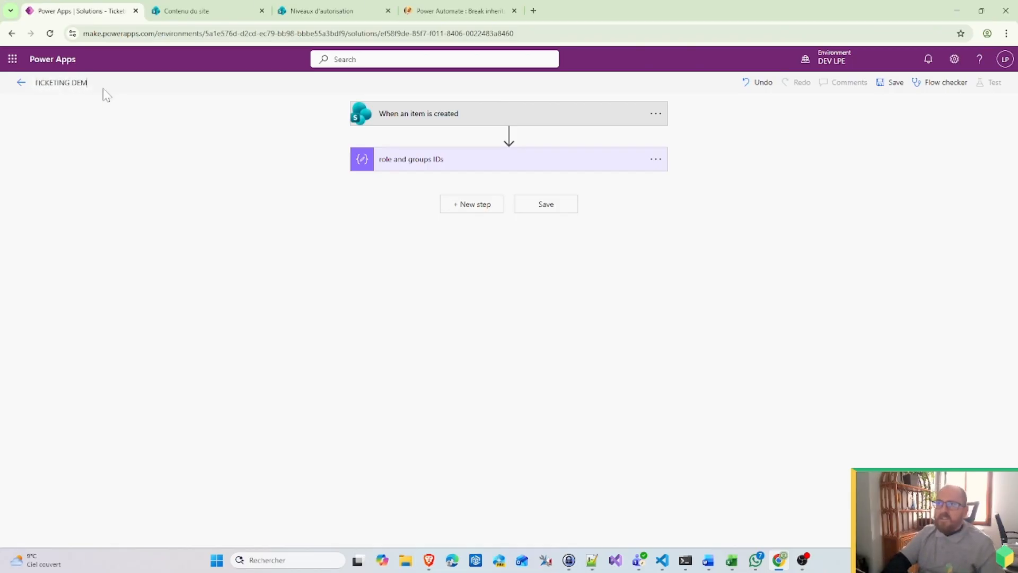
key("BackSpace")
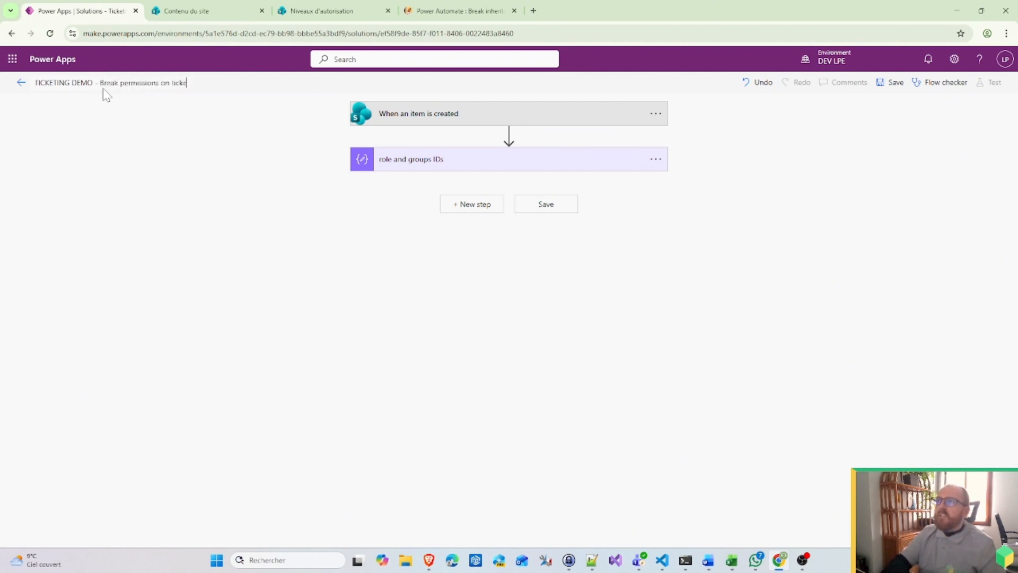
type("s")
left_click(438, 293)
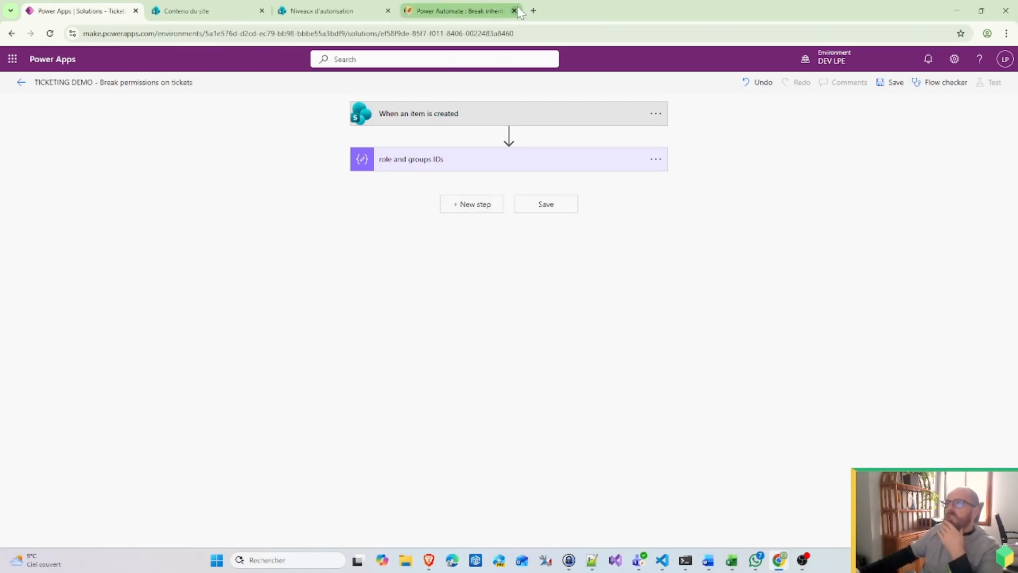
Step: Google 'rest api sharepoint break inheritance' in a new Chrome tab
left_click(533, 11)
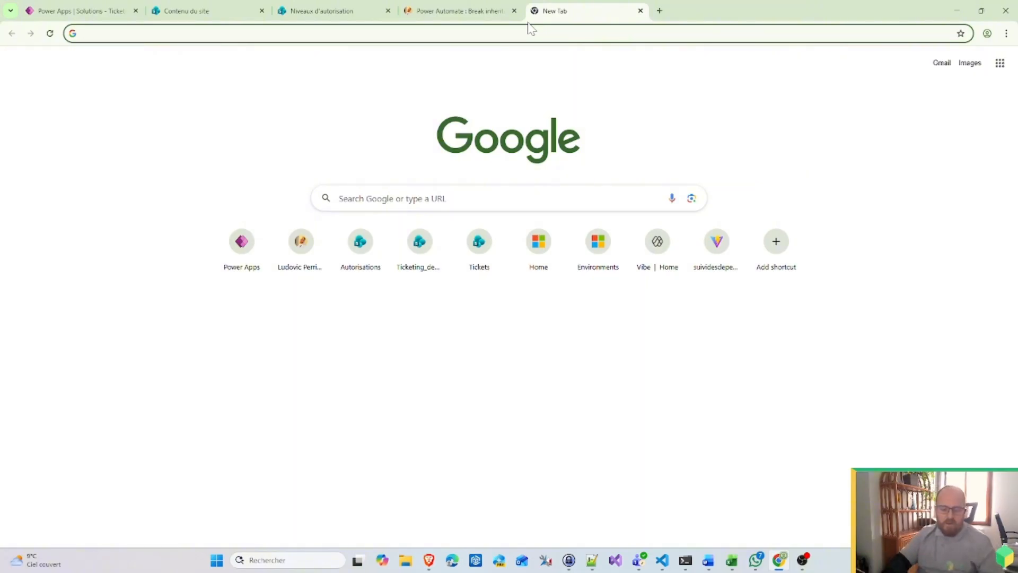
type("rest ap")
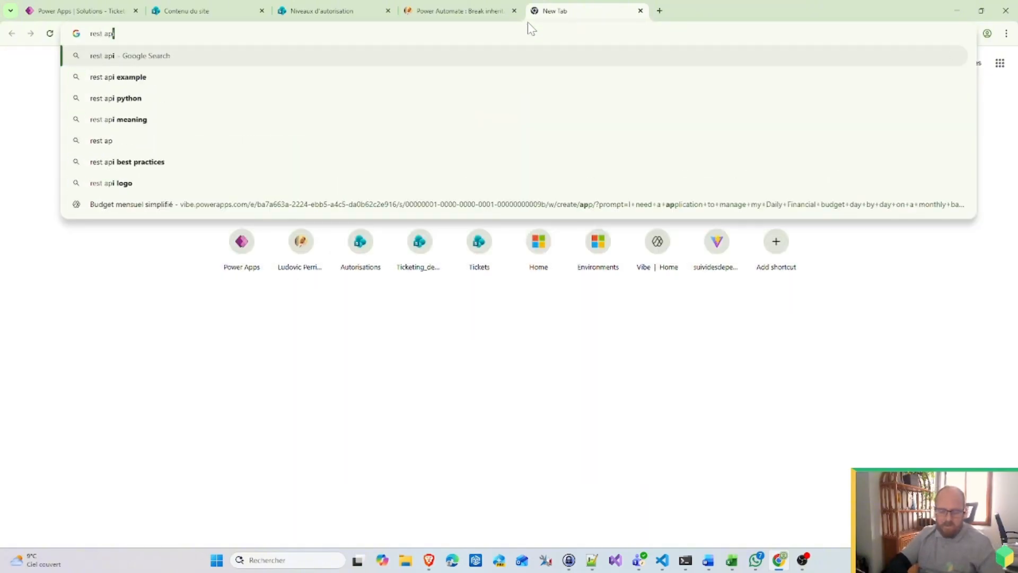
type("i sharepoint")
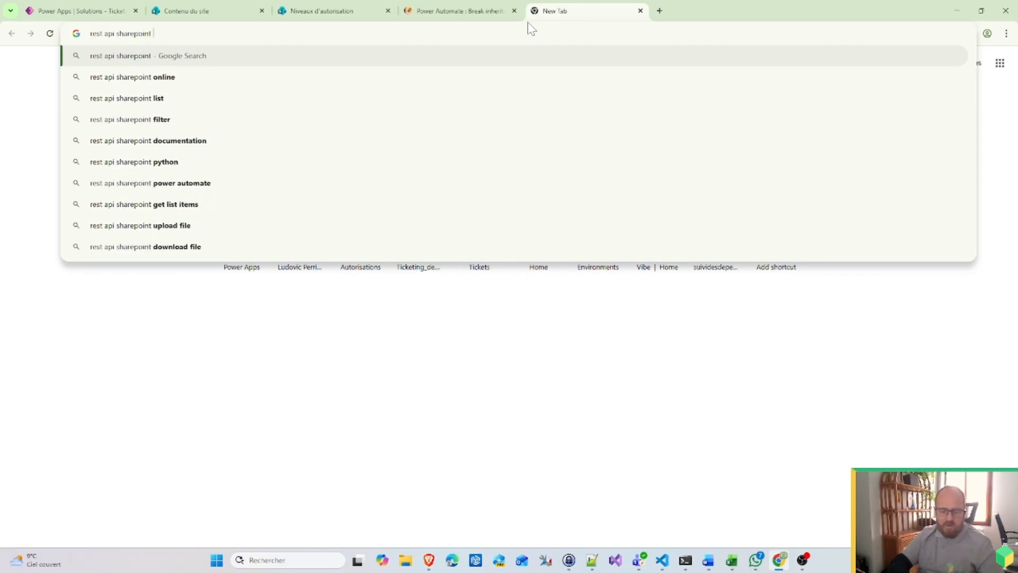
type(" brek inh")
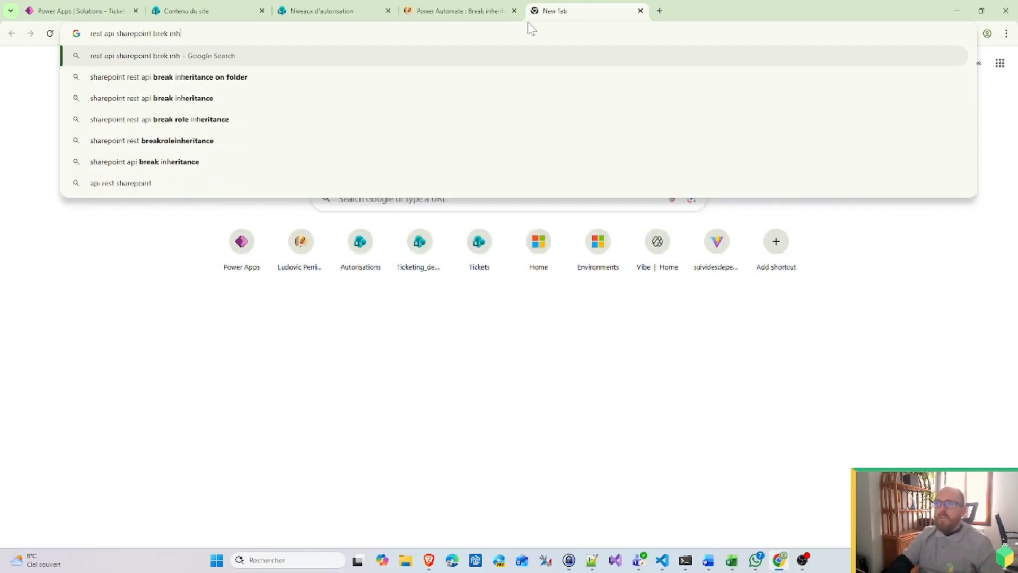
key("BackSpace")
key("BackSpace")
key("BackSpace")
key("BackSpace")
key("BackSpace")
type("ak ")
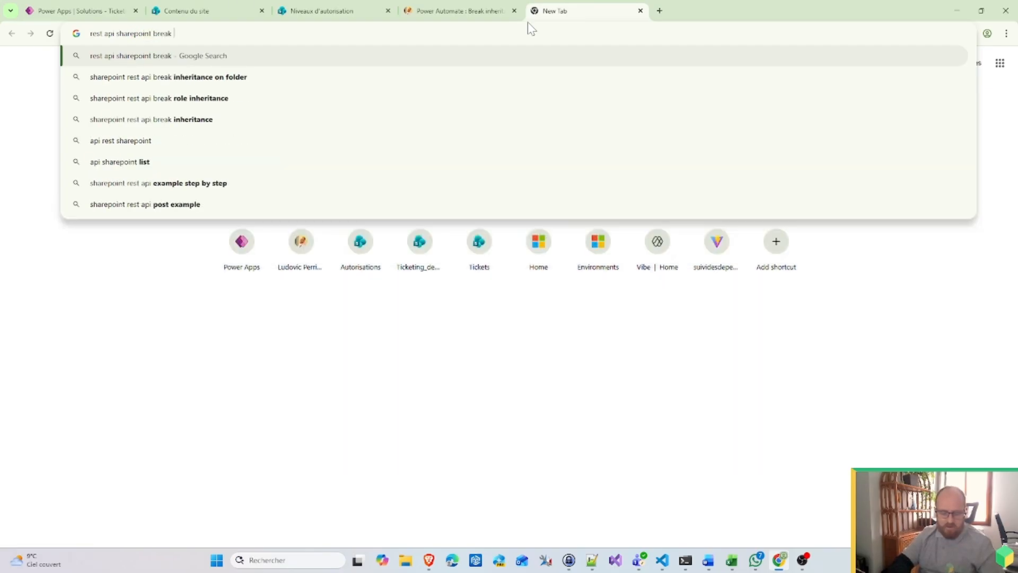
type("in")
type("heritance")
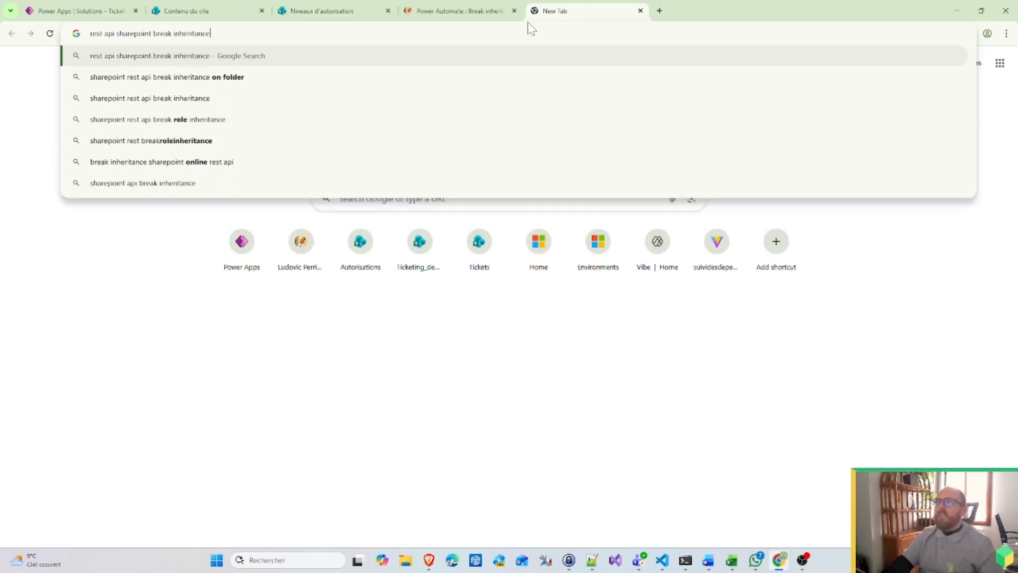
key("Return")
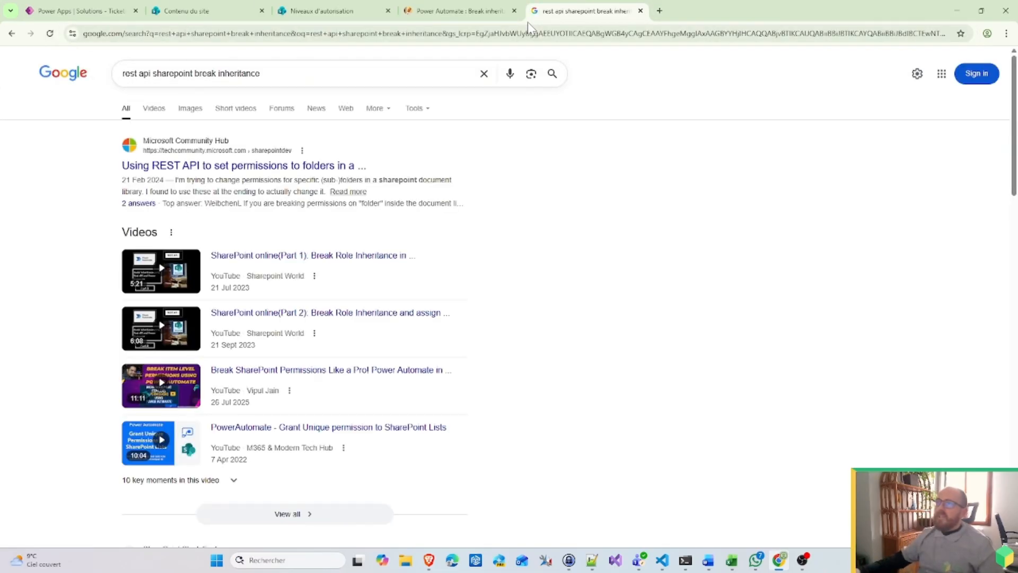
Step: Read the replies in the Tech Community thread 'Using REST API to set permissions…', then go back to the blog tab
left_click(223, 169)
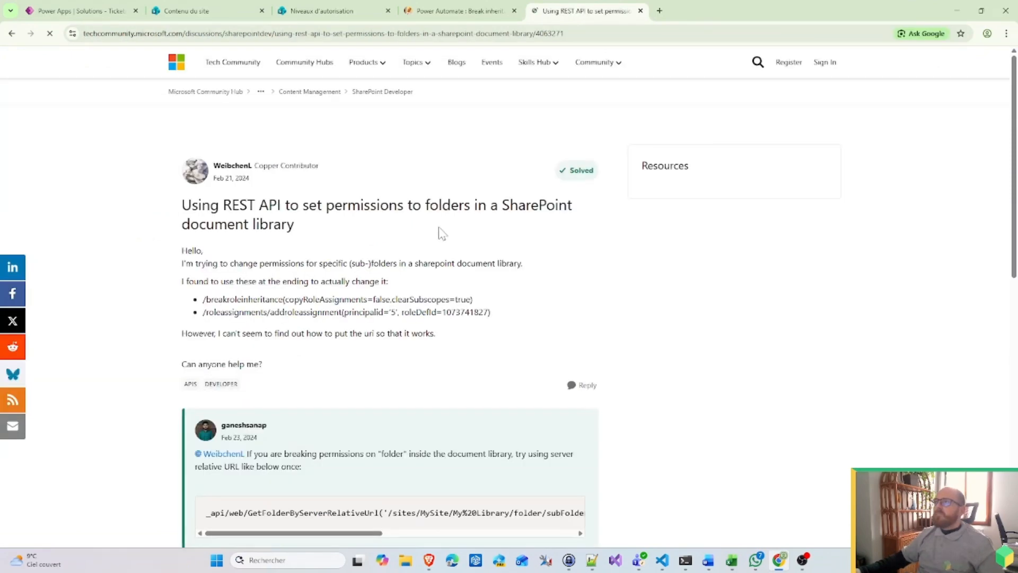
scroll(442, 233, "down", 3)
scroll(442, 233, "down", 10)
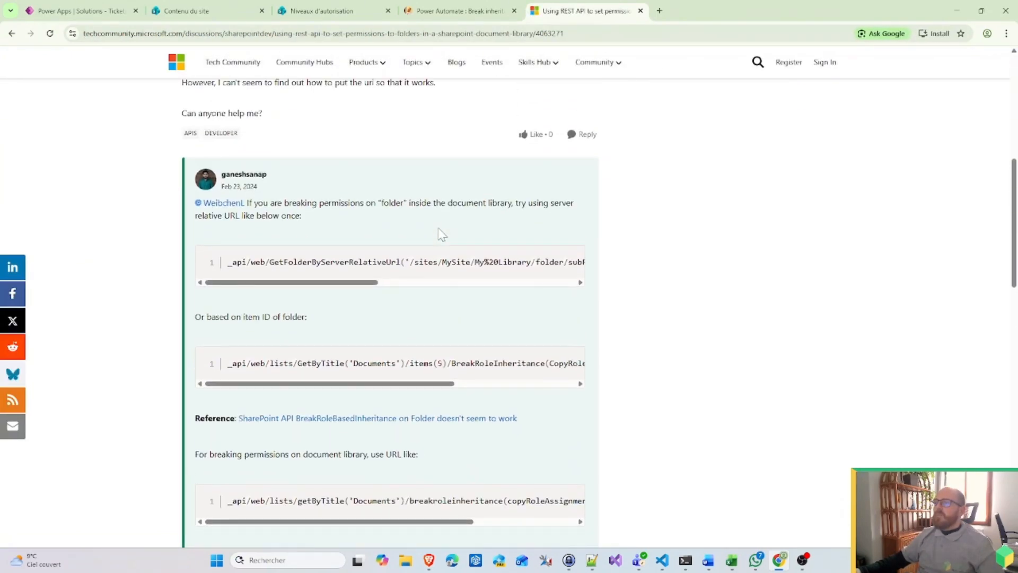
scroll(441, 234, "down", 10)
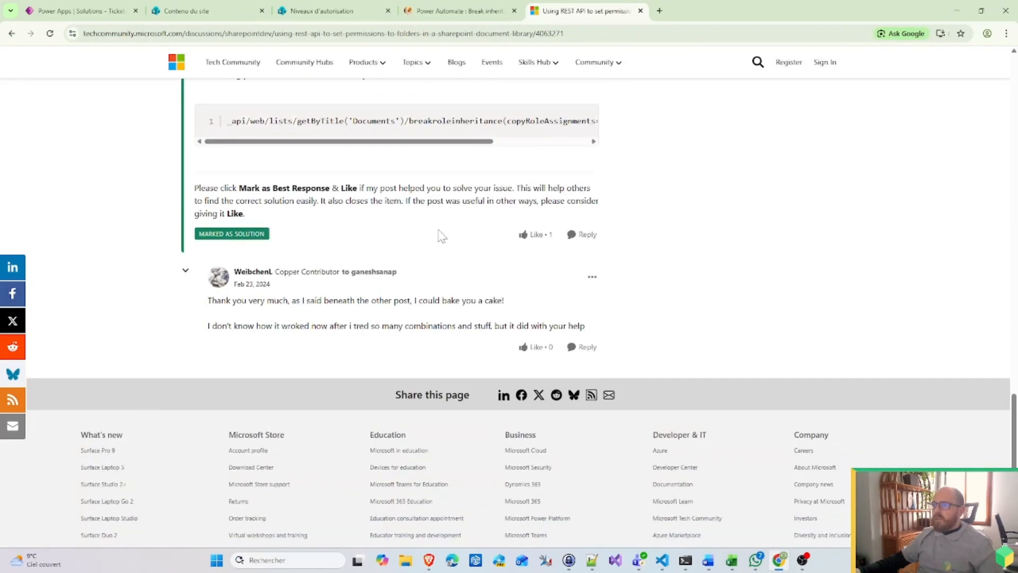
key("ctrl+shift+Tab")
Step: Copy the blog's remove-group-permissions $.ajax code block and bring up the Notepad++ notes
scroll(406, 345, "down", 13)
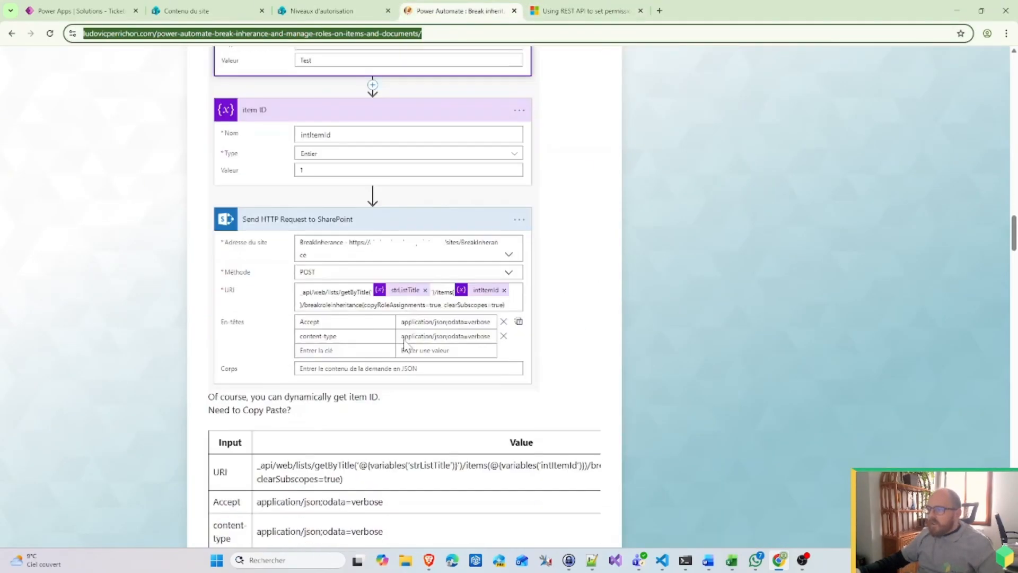
scroll(407, 345, "up", 20)
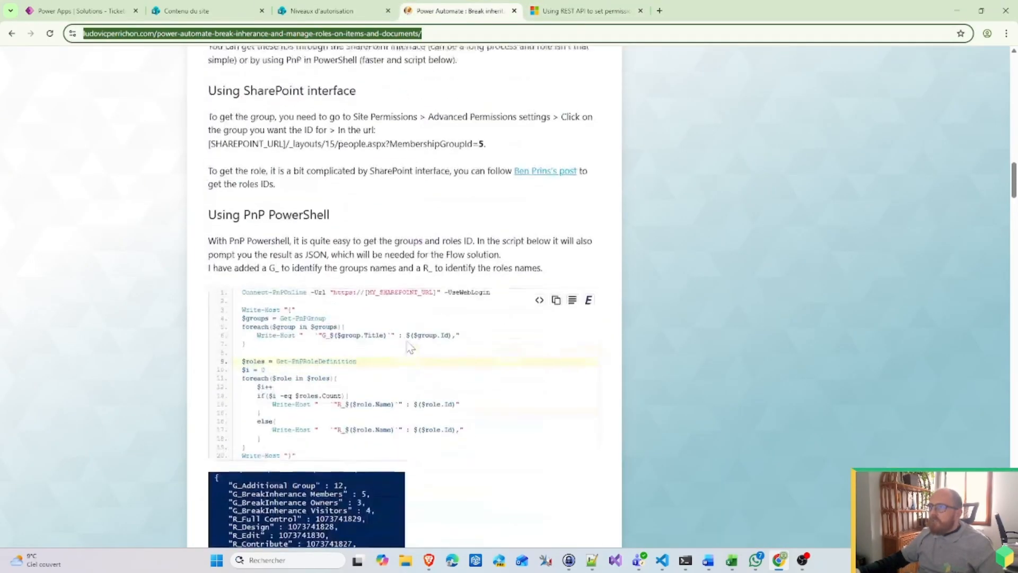
scroll(408, 345, "up", 5)
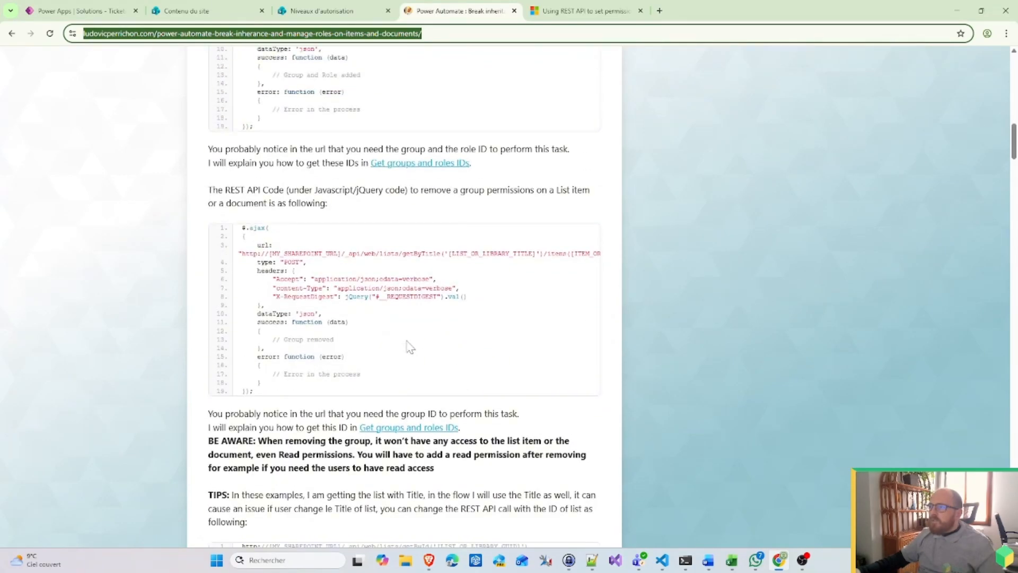
scroll(490, 405, "up", 4)
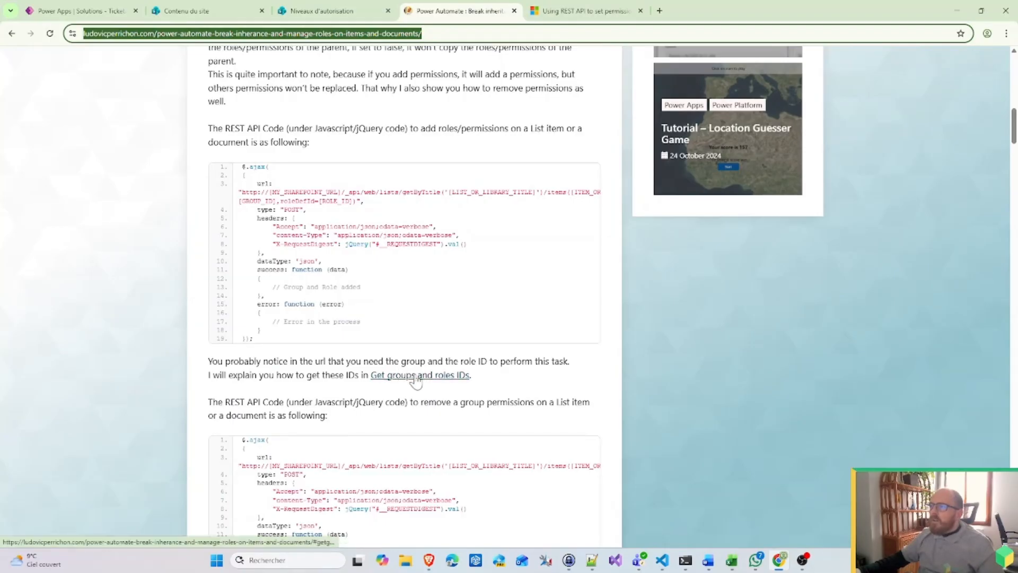
scroll(416, 380, "down", 5)
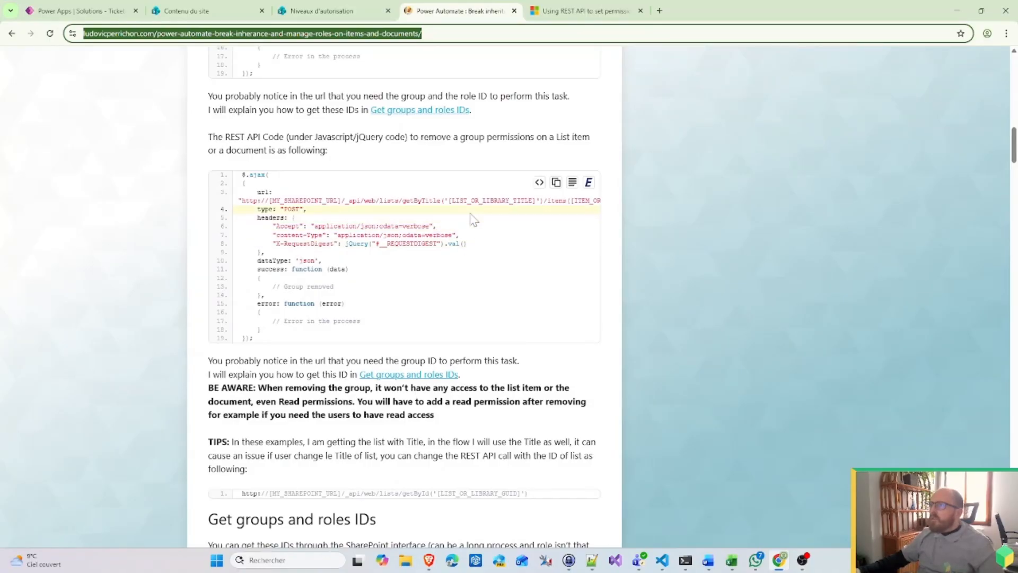
left_click_drag(406, 201, 595, 220)
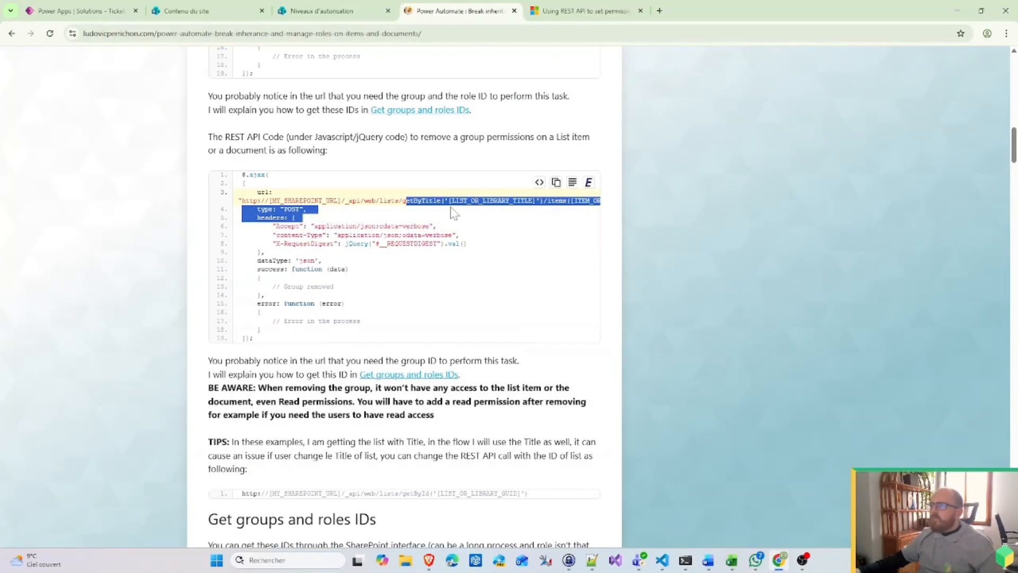
left_click(556, 182)
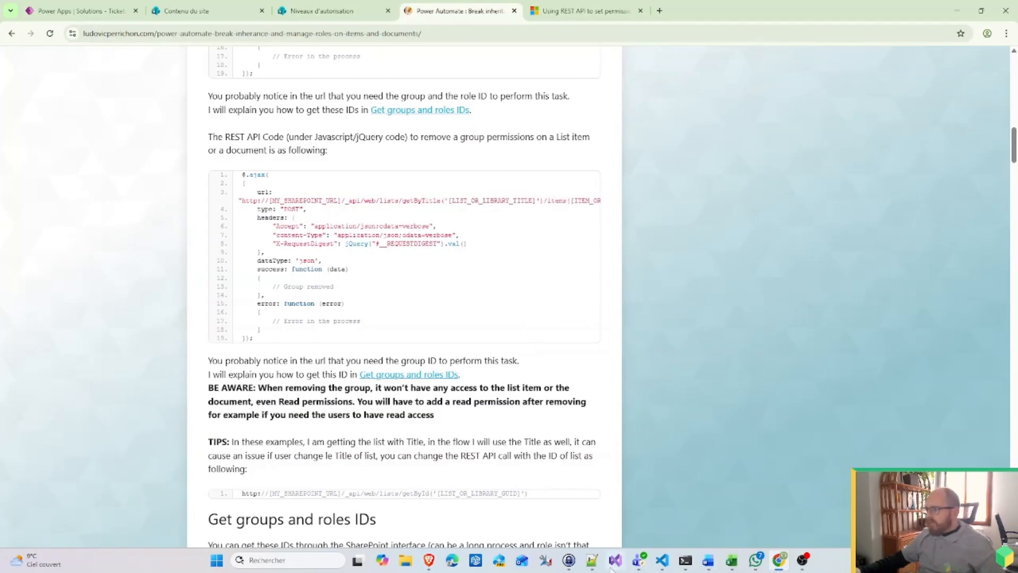
left_click(592, 560)
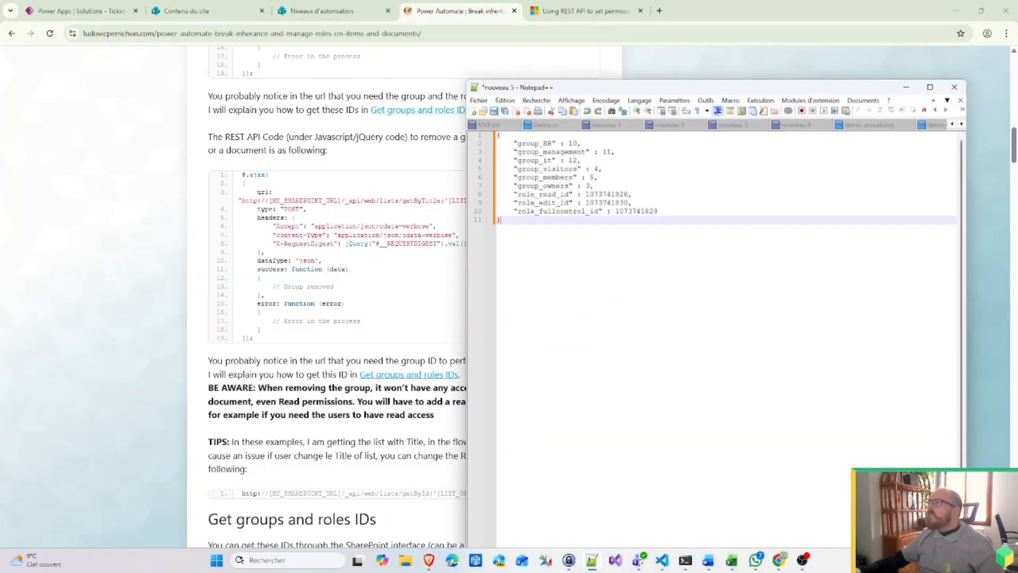
Step: Paste the remove-group REST code into the Notepad++ nouveau 5 tab
key("ctrl+v")
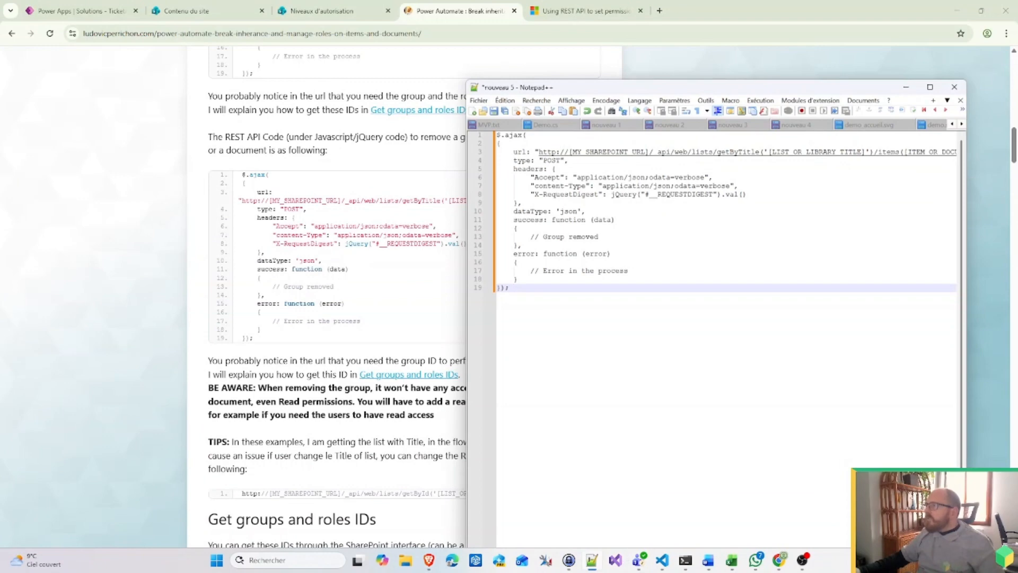
left_click(930, 87)
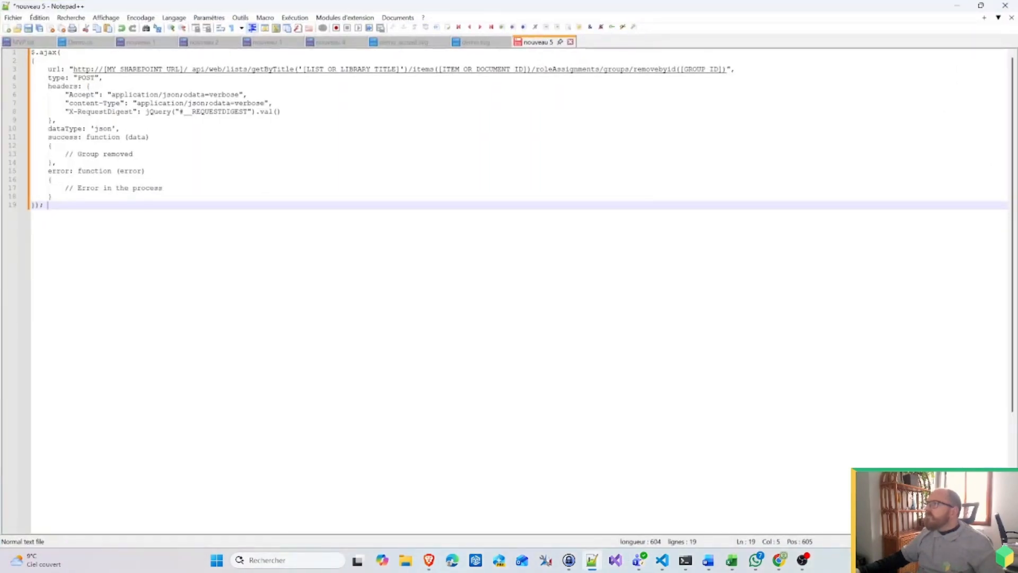
left_click(957, 6)
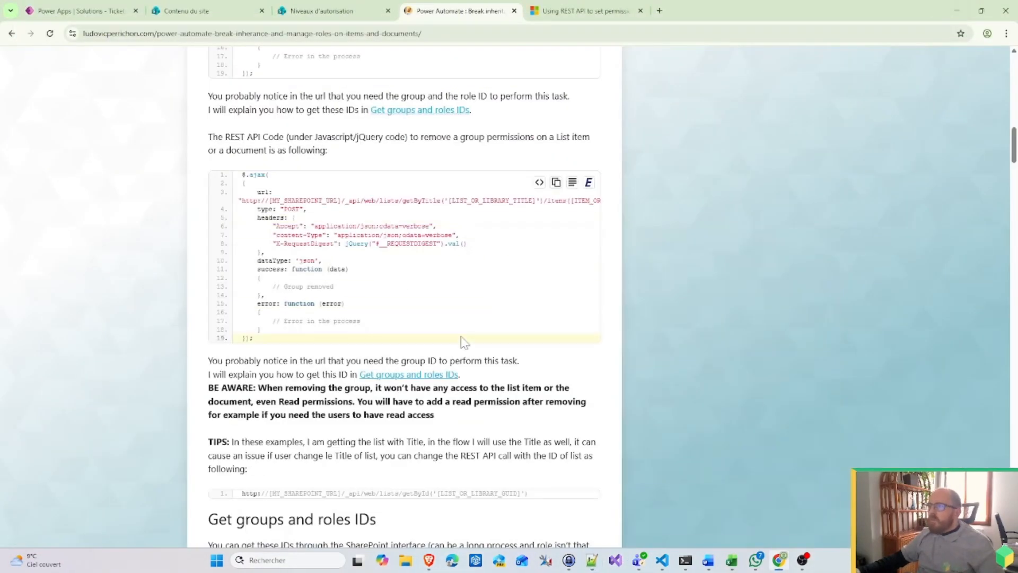
Step: Replace the nouveau 5 contents with the blog's breakroleinheritance $.ajax POST snippet
scroll(461, 340, "down", 7)
scroll(462, 346, "up", 10)
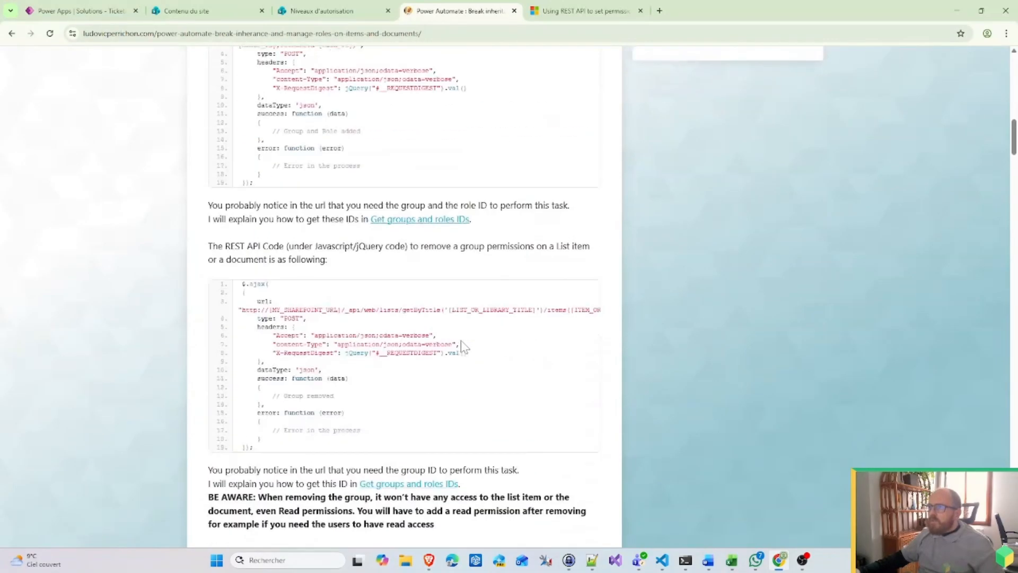
scroll(462, 345, "up", 10)
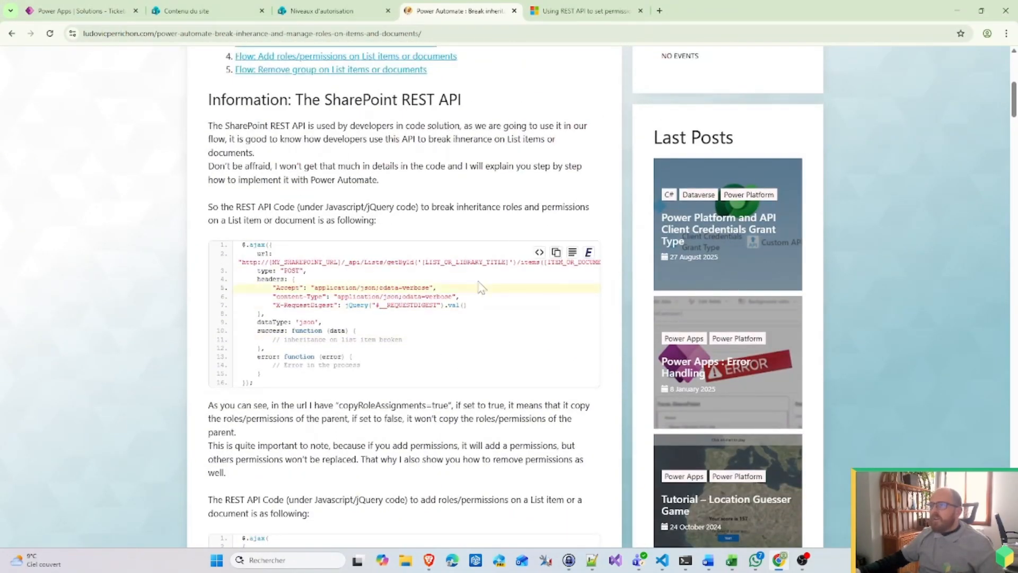
left_click(555, 252)
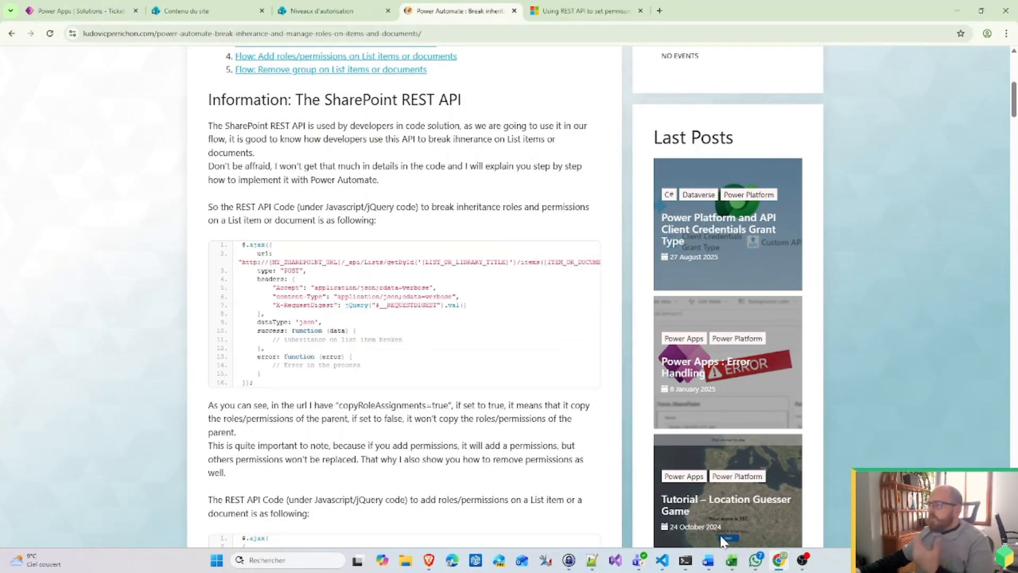
left_click(592, 560)
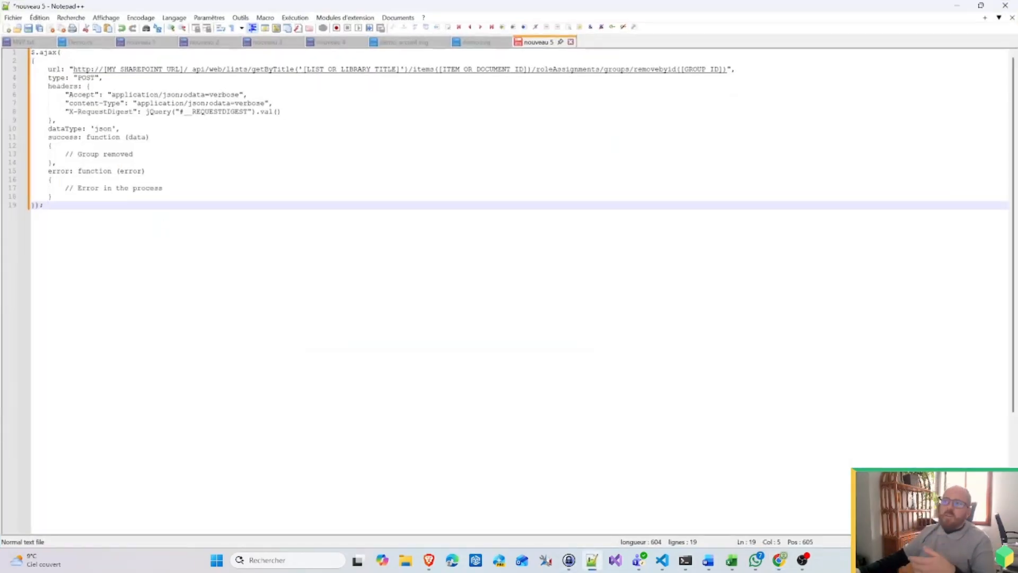
key("ctrl+a")
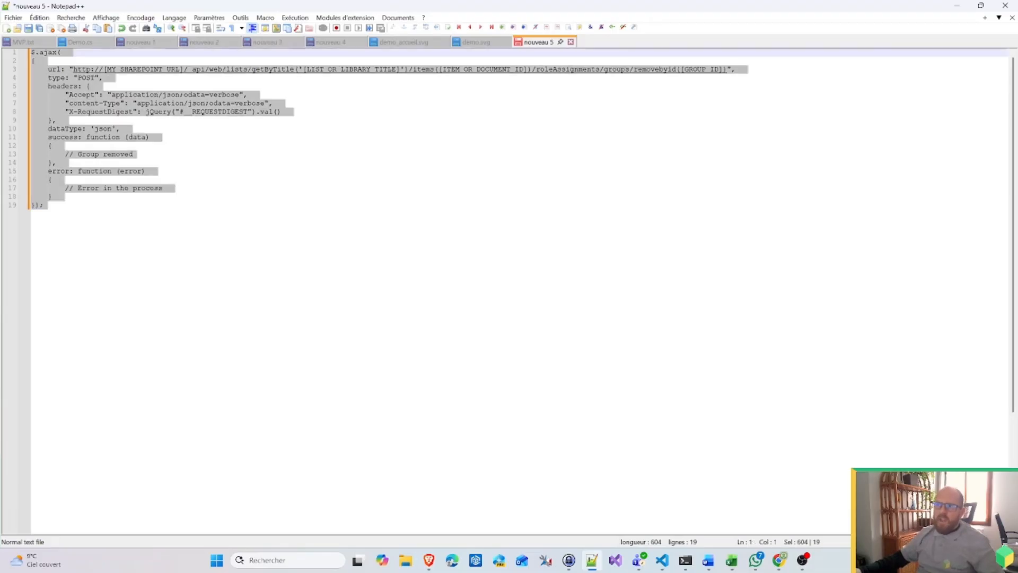
key("ctrl+v")
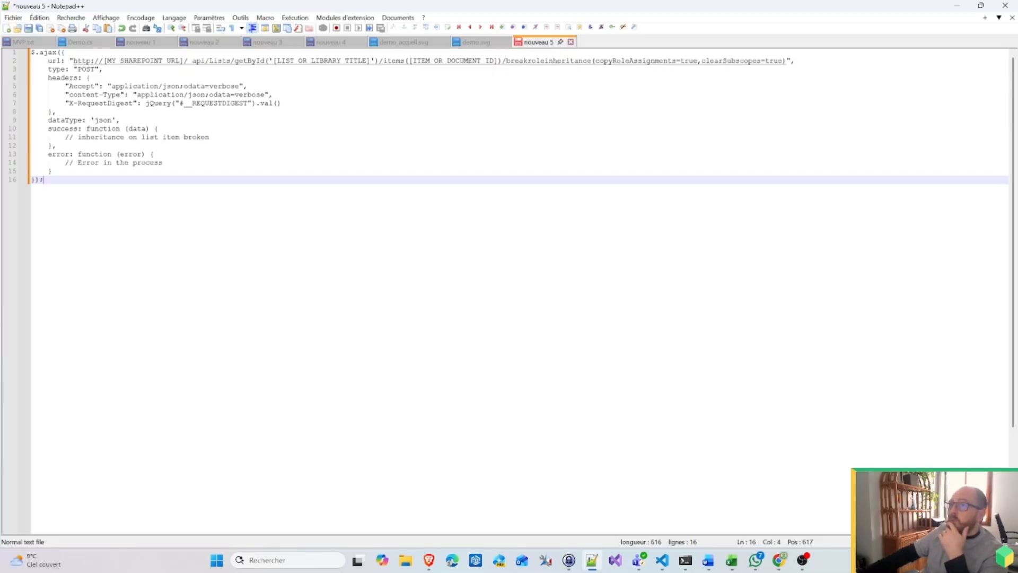
left_click_drag(57, 53, 31, 52)
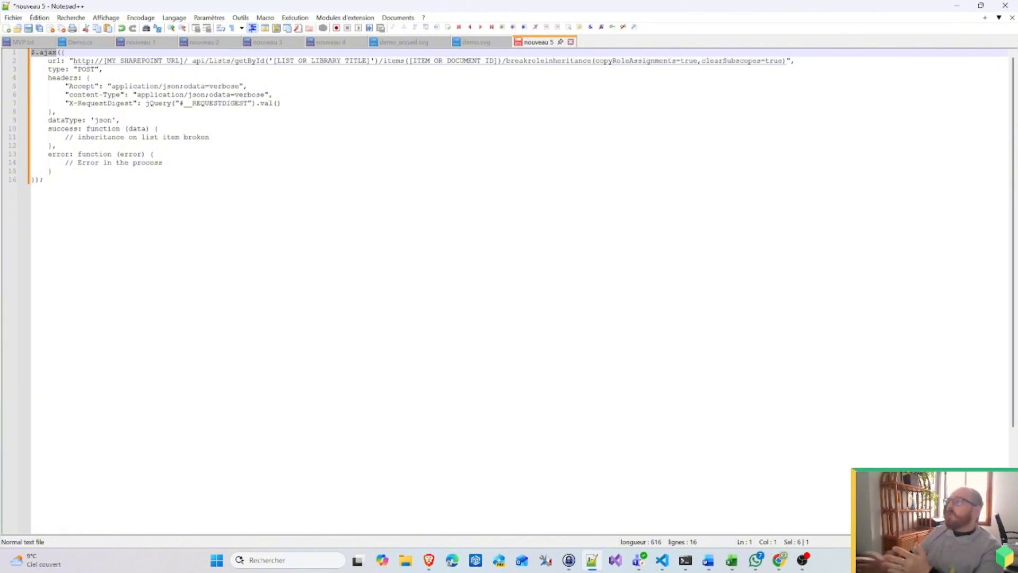
Step: Copy the document-library breakroleinheritance REST path line from the Tech Community answer
left_click(957, 5)
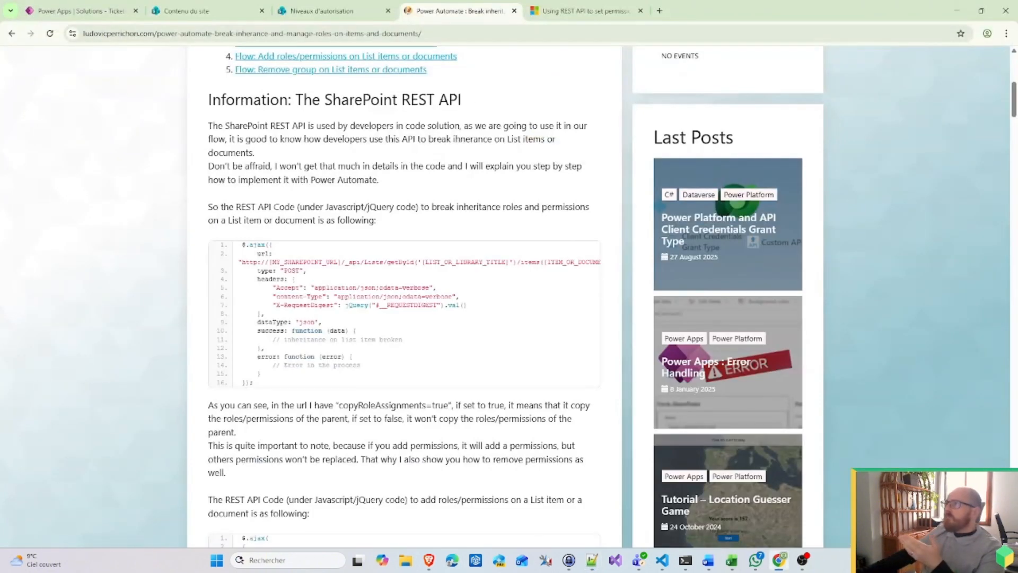
left_click(547, 16)
scroll(429, 387, "up", 5)
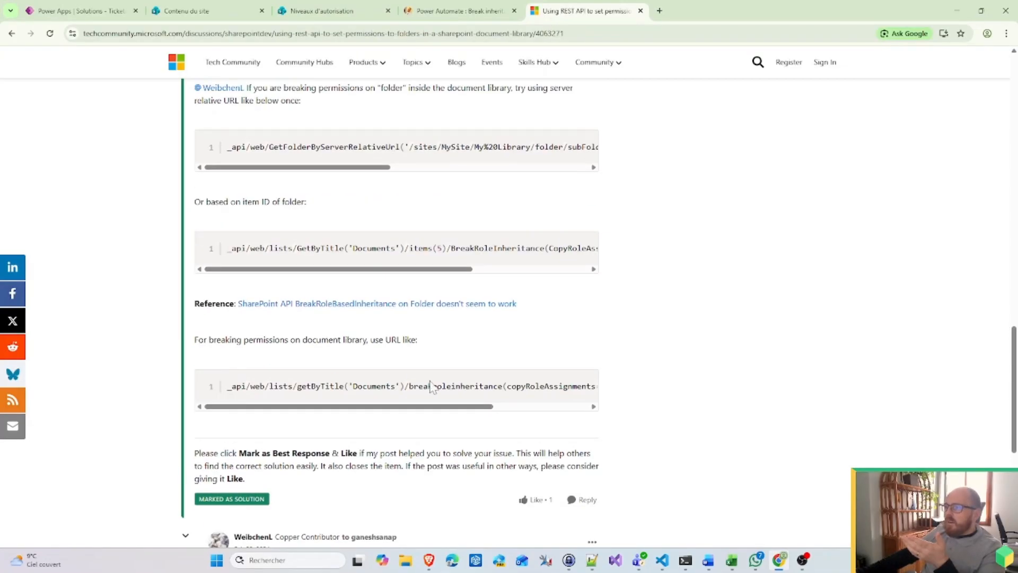
left_click_drag(425, 409, 552, 412)
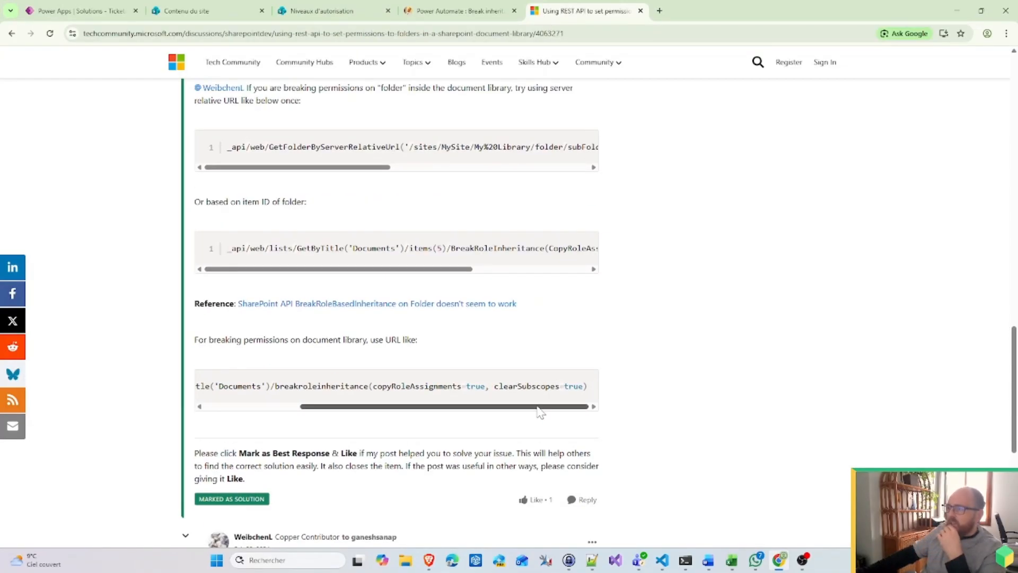
left_click_drag(541, 408, 313, 390)
triple_click(227, 387)
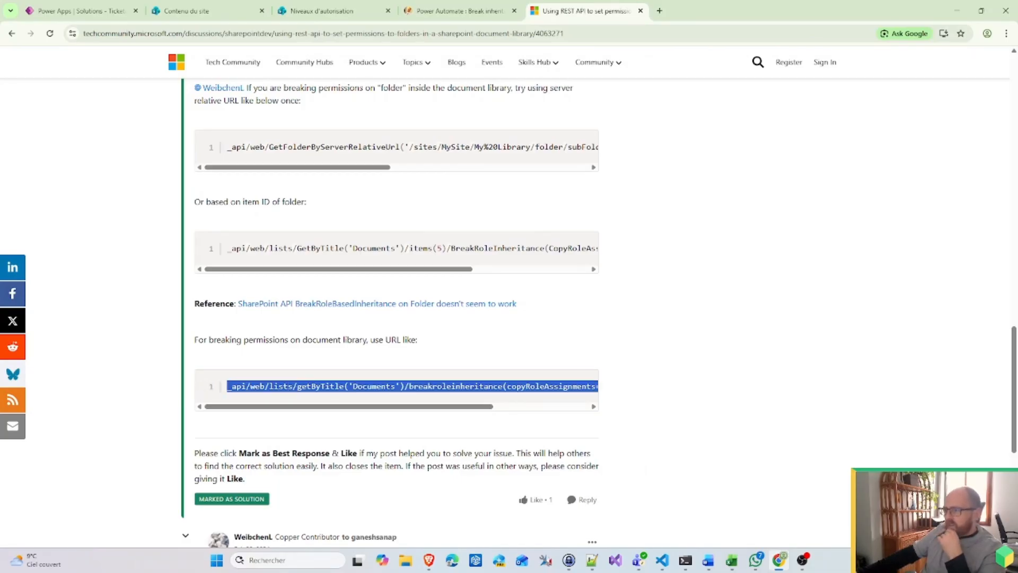
right_click(356, 397)
left_click(399, 402)
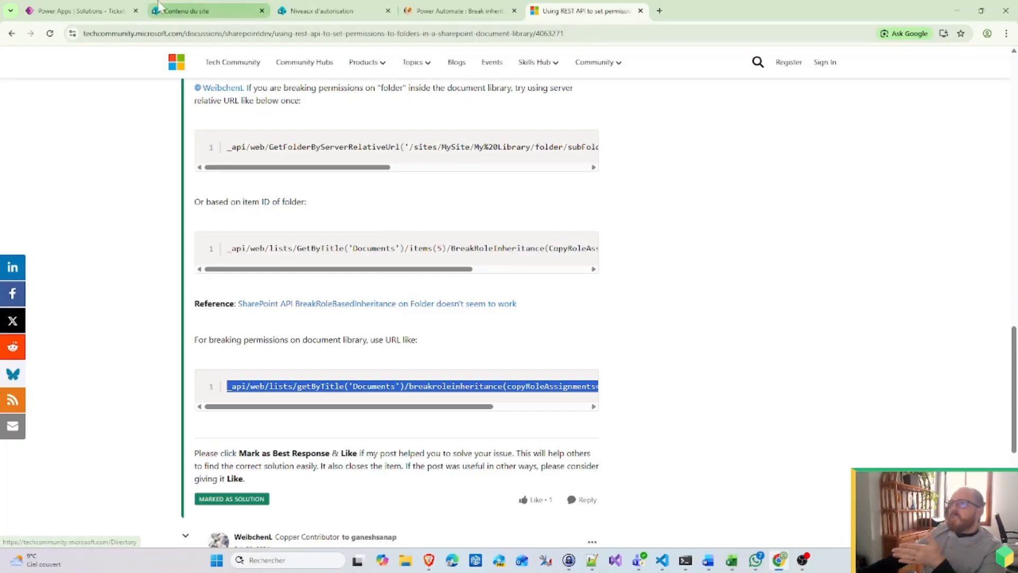
left_click(159, 7)
Step: Add a new step using the SharePoint connector's 'Send an HTTP request to SharePoint' action, found by searching 'http'
left_click(40, 14)
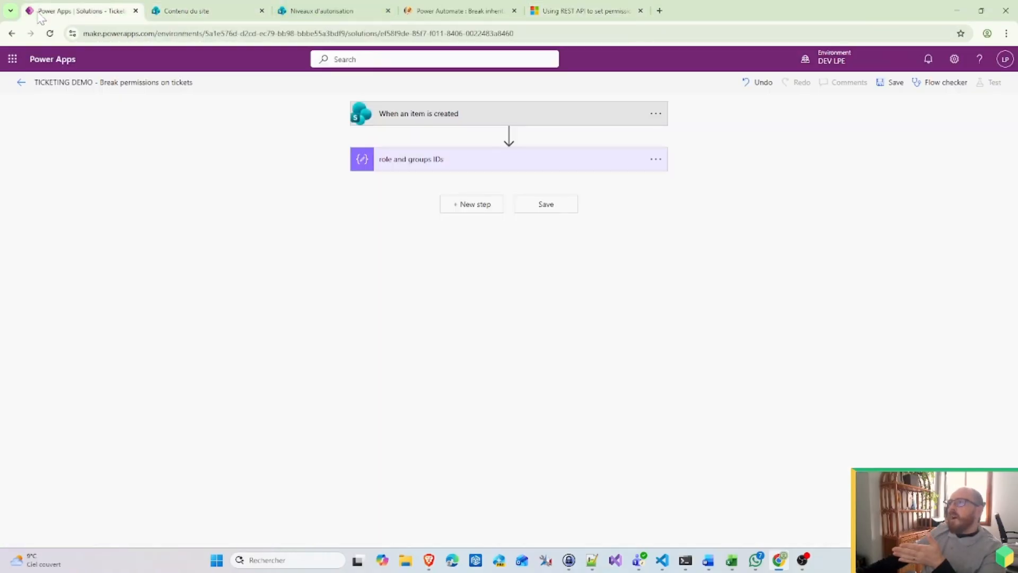
left_click(474, 206)
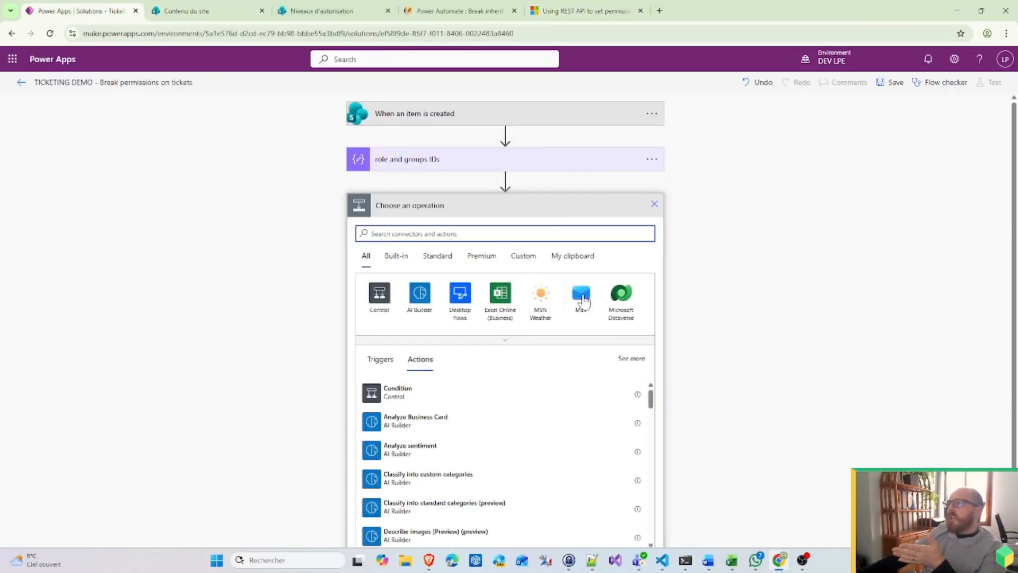
left_click(549, 341)
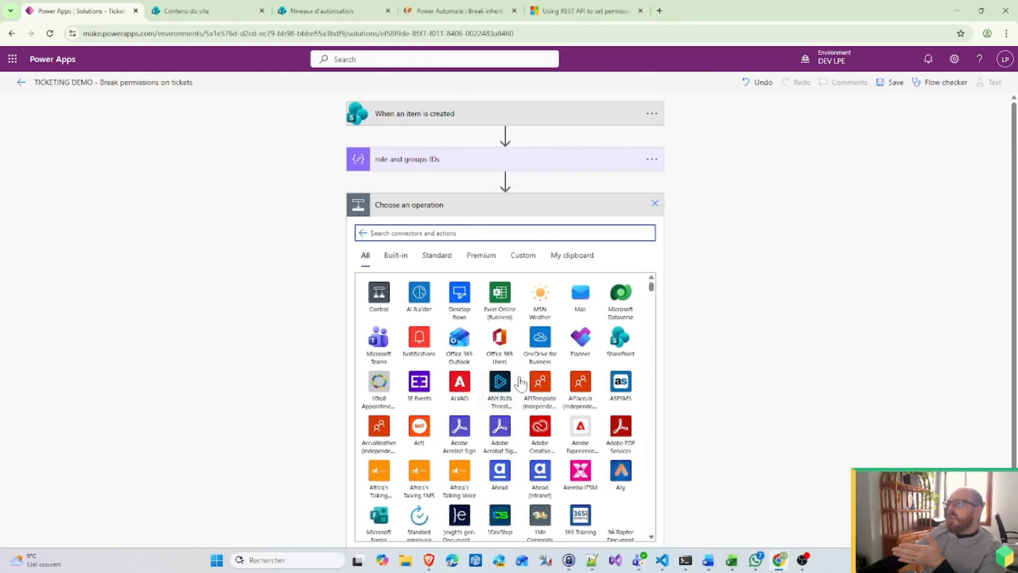
left_click(613, 361)
scroll(445, 397, "down", 5)
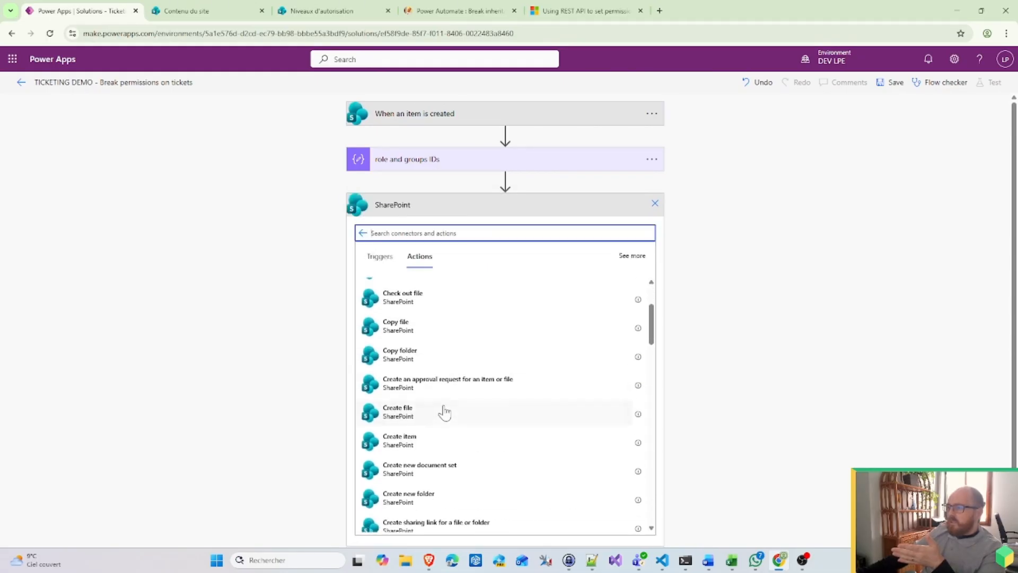
scroll(477, 471, "down", 4)
scroll(477, 473, "down", 10)
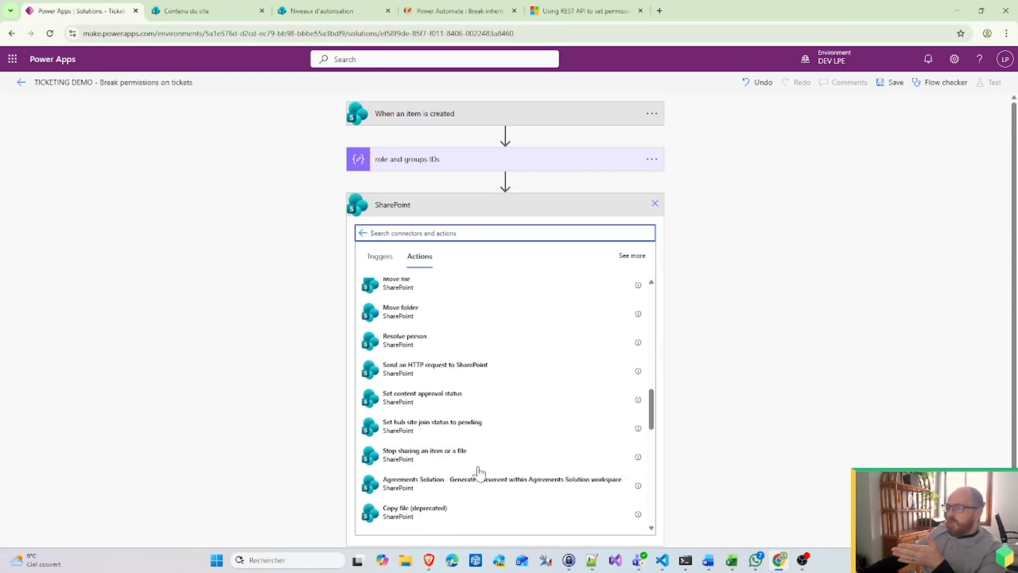
scroll(471, 469, "down", 10)
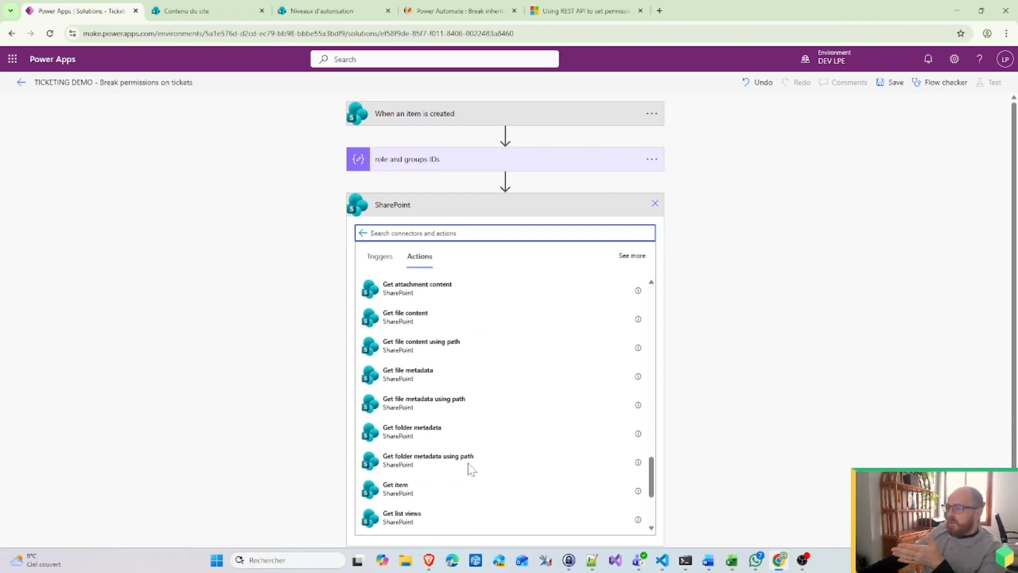
scroll(466, 468, "up", 3)
scroll(467, 468, "up", 5)
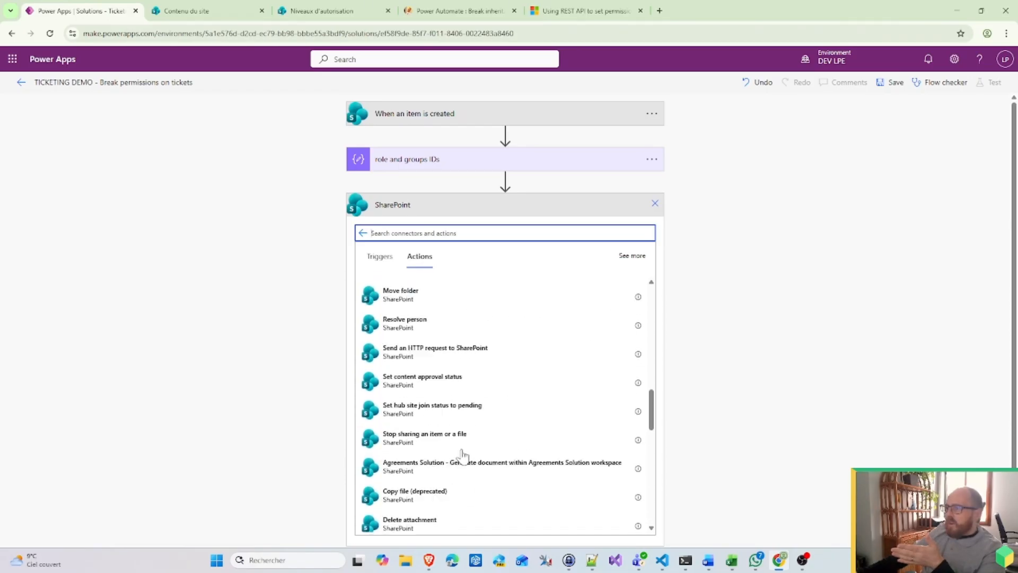
left_click(431, 231)
type("http")
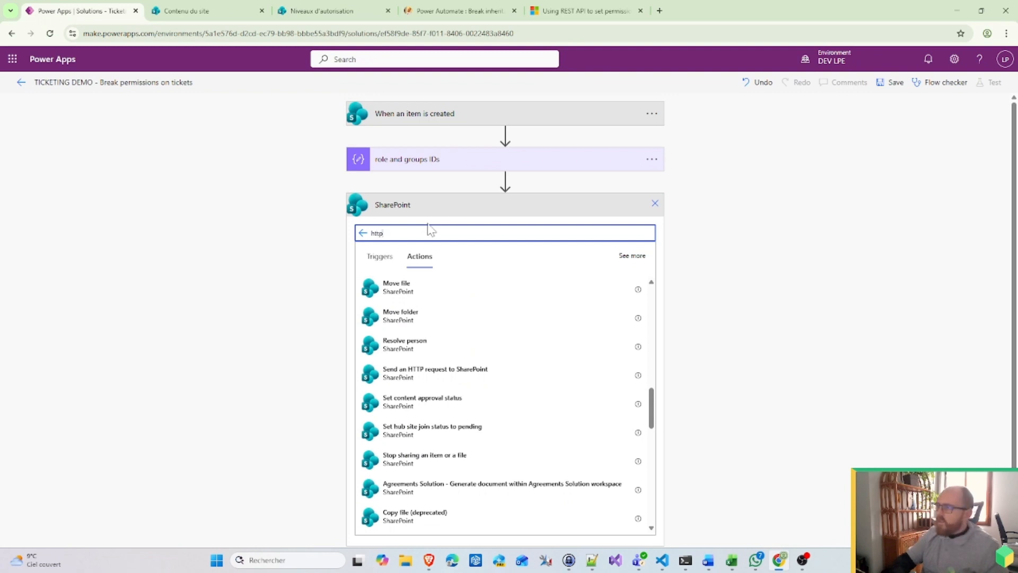
left_click(422, 291)
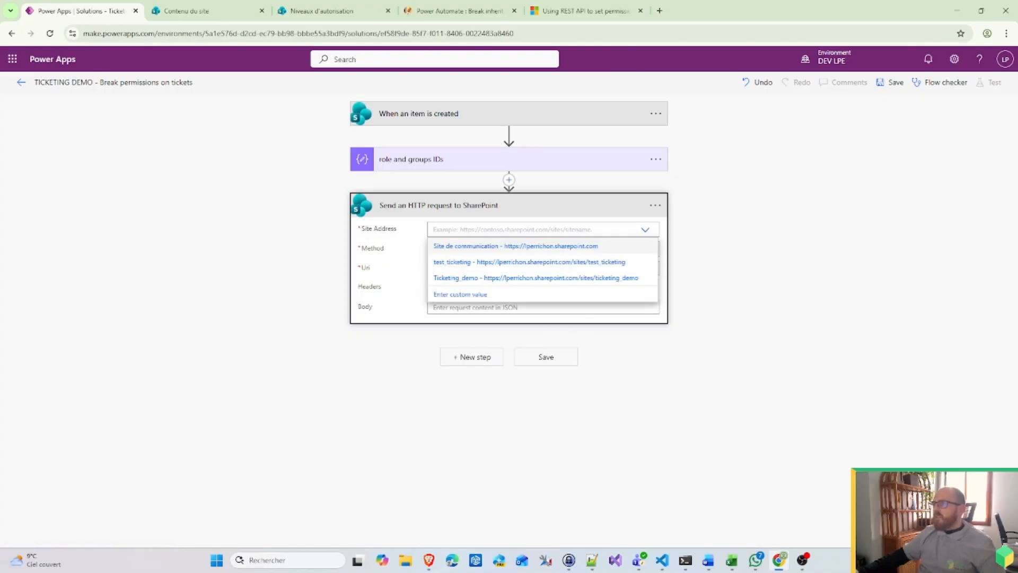
Step: Set the HTTP request's Site Address to test_ticketing, keep GET, and use the breakroleinheritance path as Uri
left_click(494, 262)
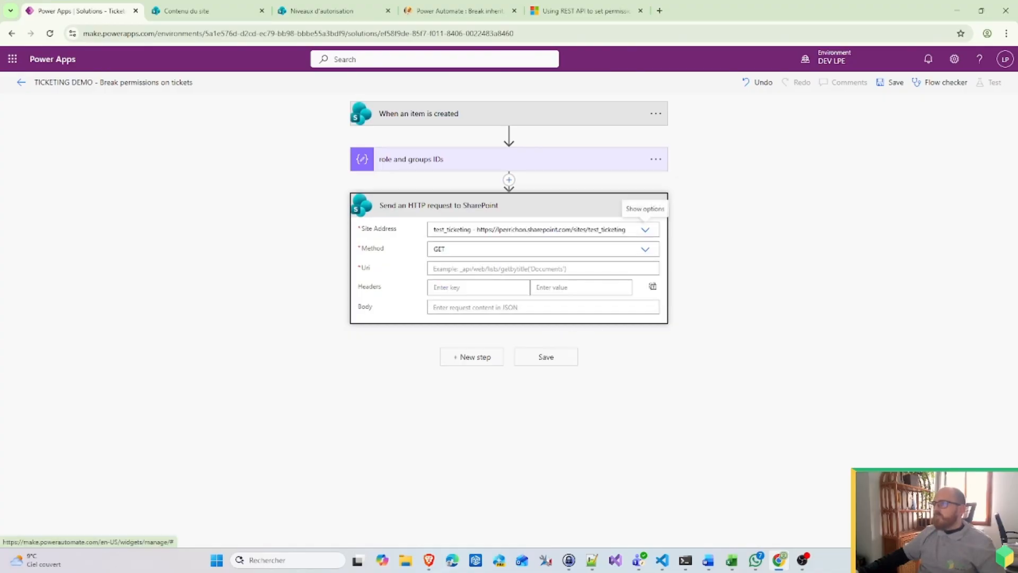
left_click(479, 269)
key("ctrl+v")
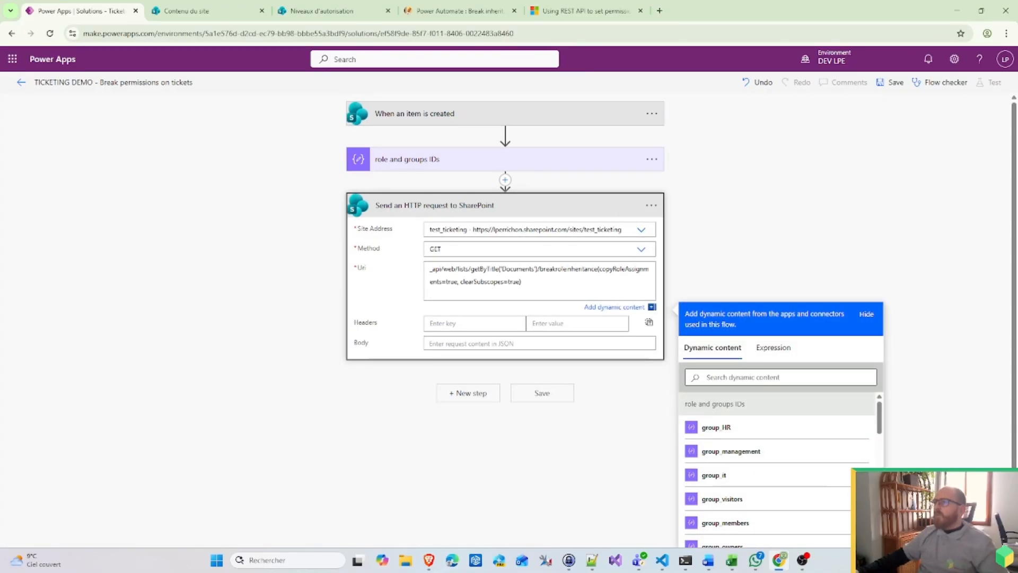
key("ctrl+z")
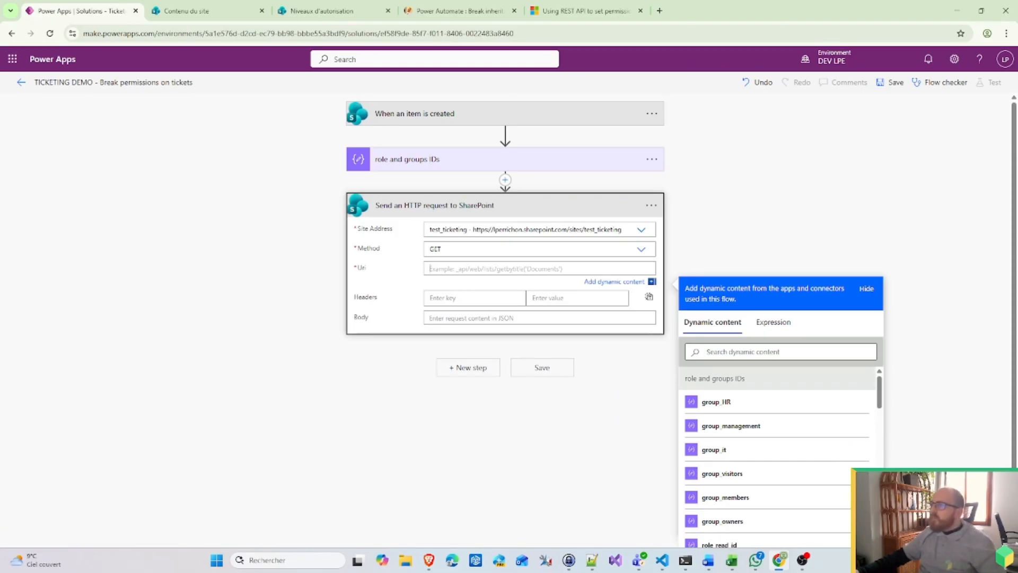
key("ctrl+v")
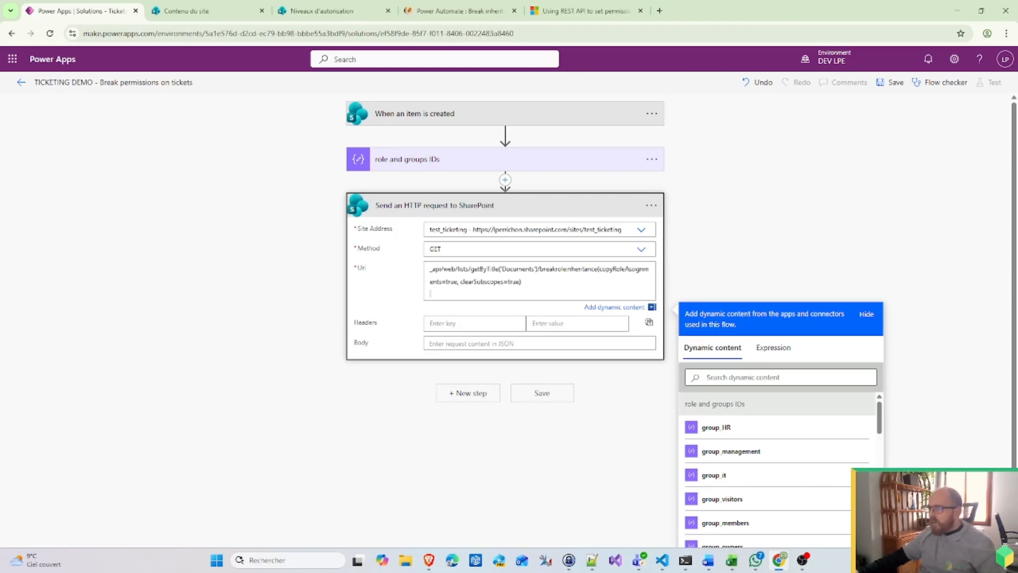
key("BackSpace")
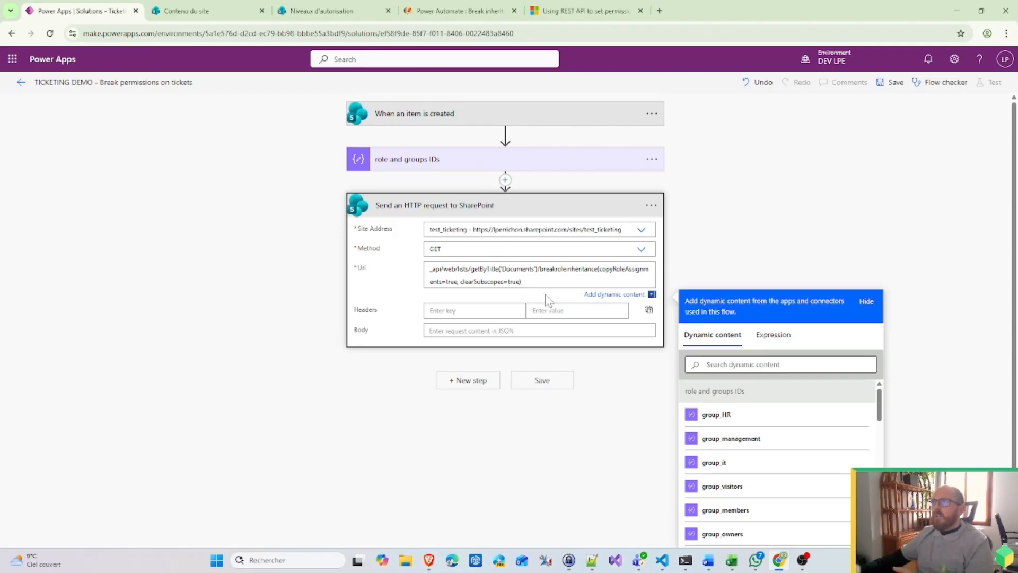
left_click(224, 6)
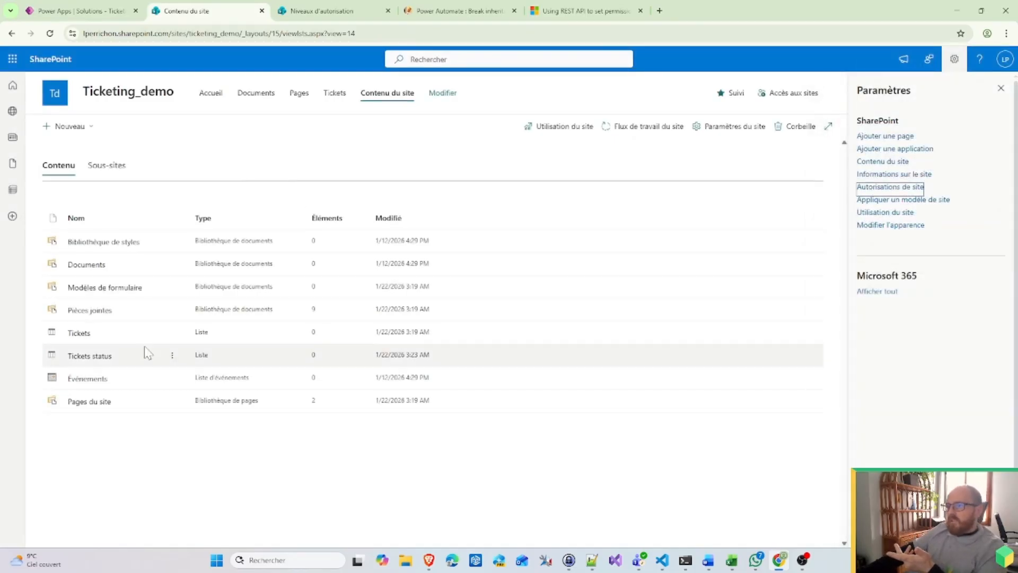
Step: Create a 'test' item in the Tickets list and open its Gérer l'accès panel
left_click(80, 334)
left_click(106, 161)
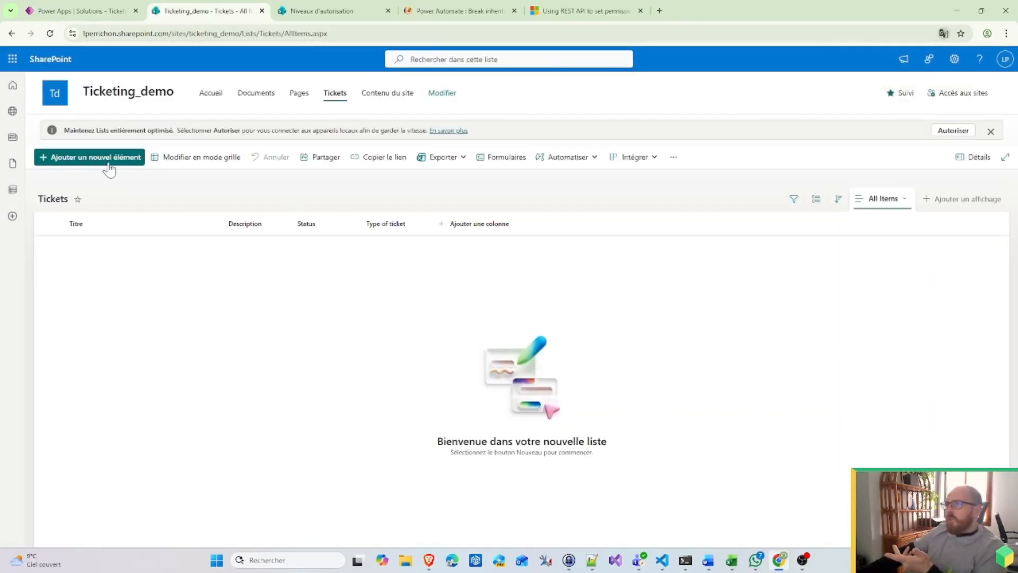
type("test")
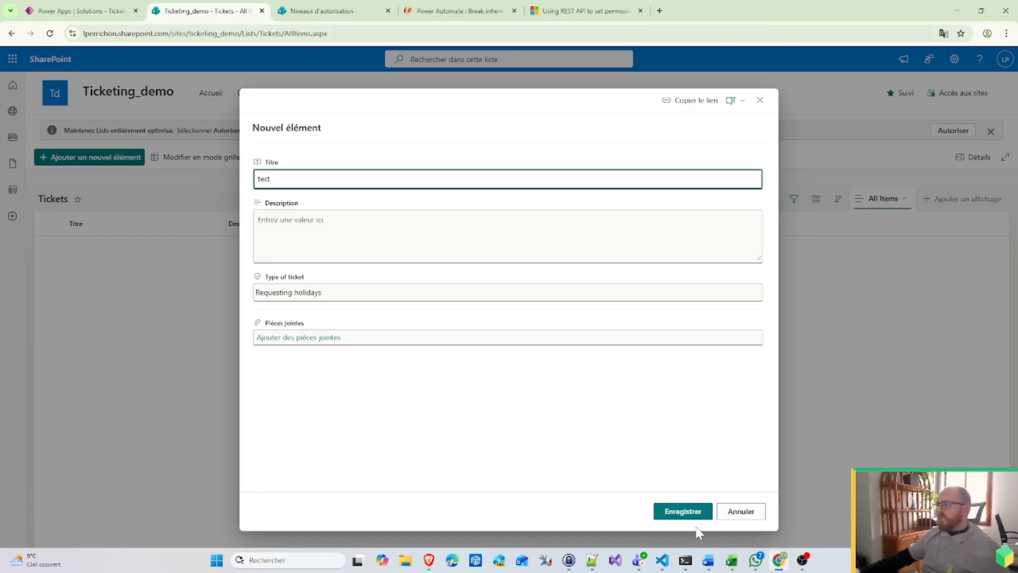
left_click(689, 517)
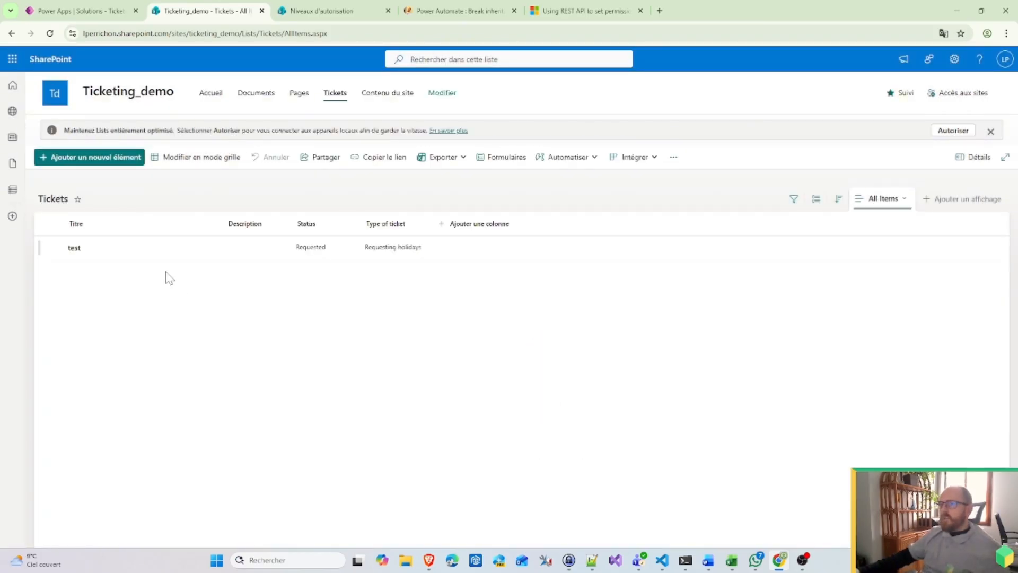
left_click(193, 252)
left_click(193, 252)
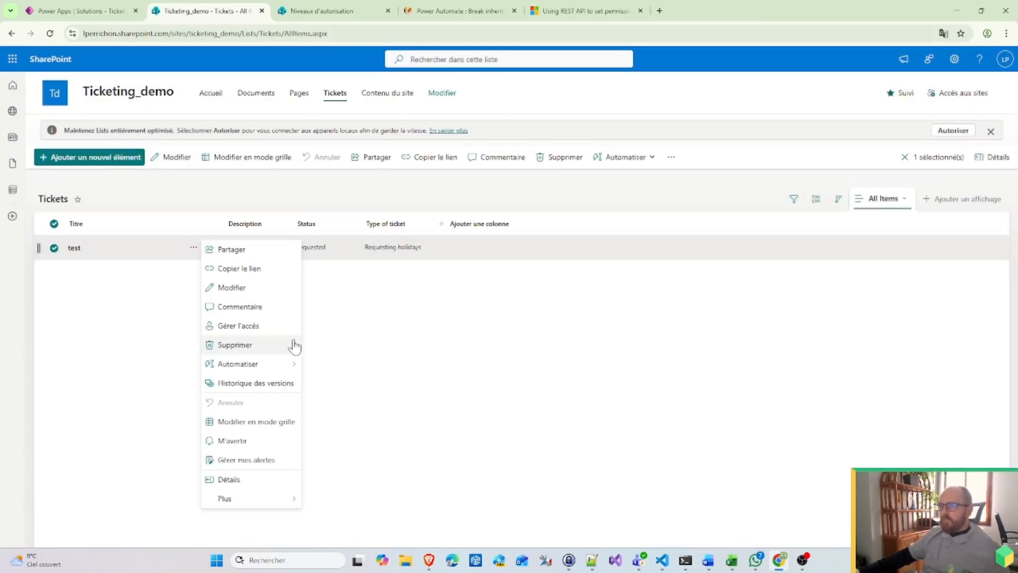
left_click(256, 325)
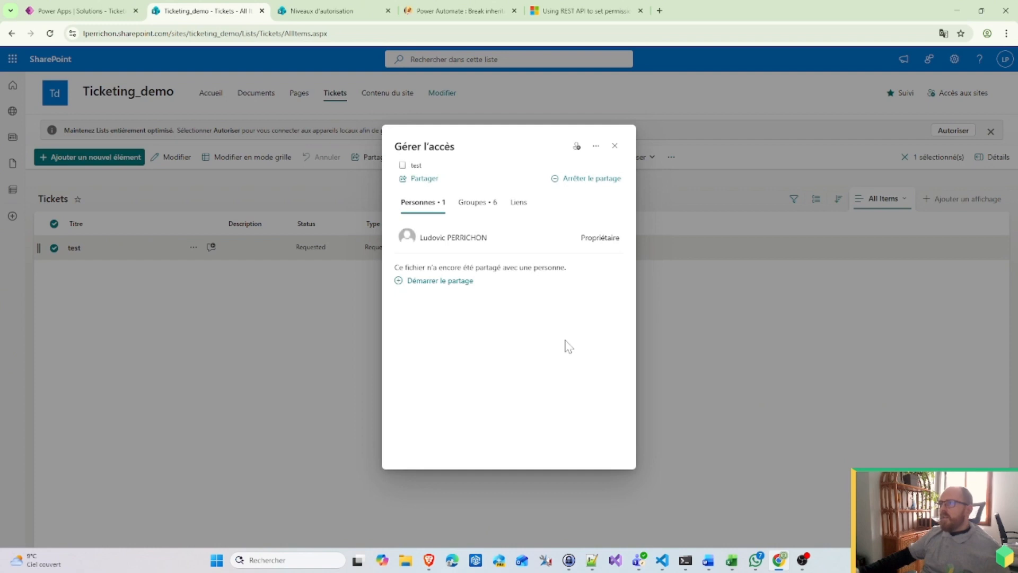
Step: Stop existing sharing on the test ticket, then share it with the HR group for editing
left_click(582, 180)
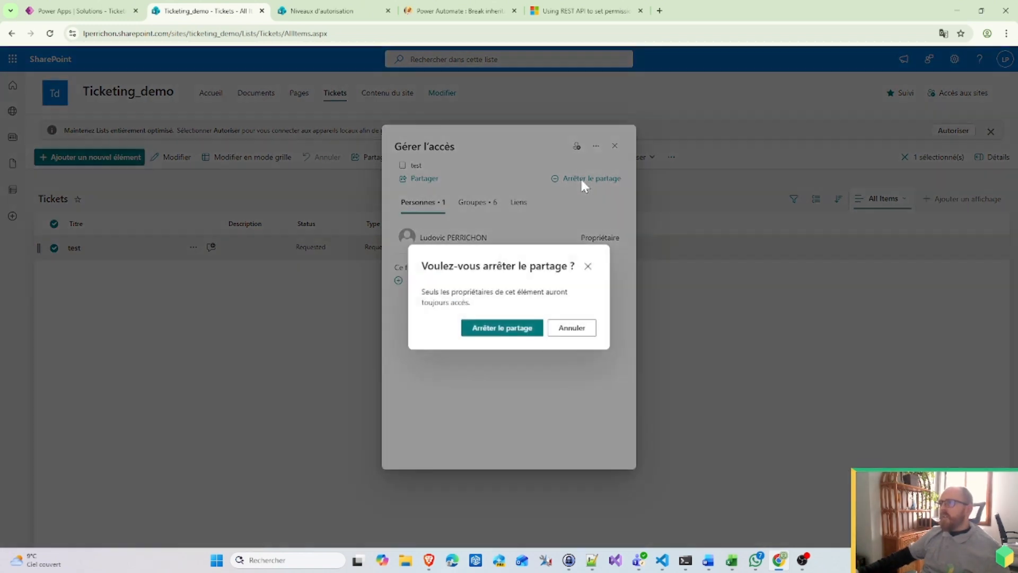
left_click(523, 329)
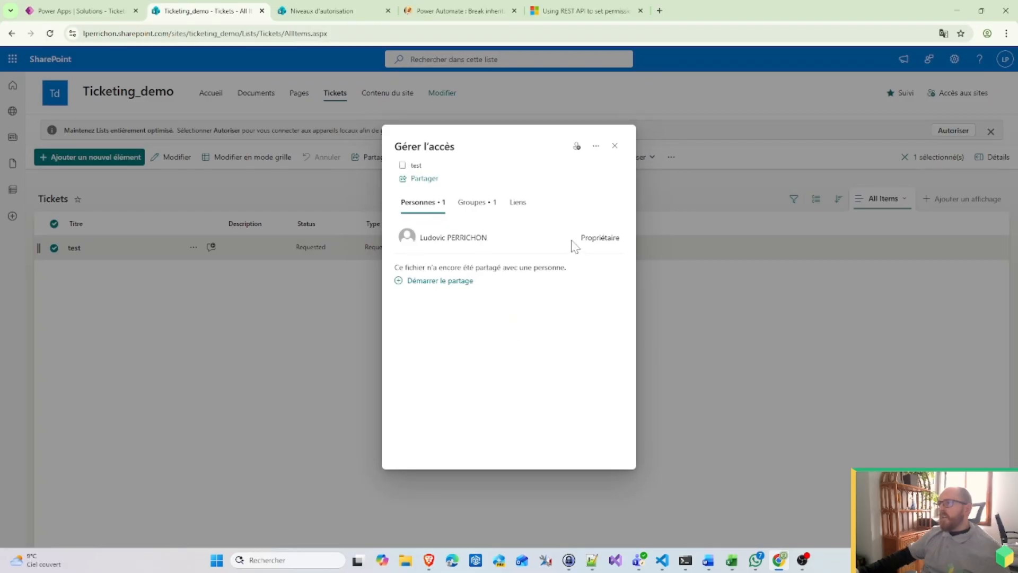
left_click(424, 179)
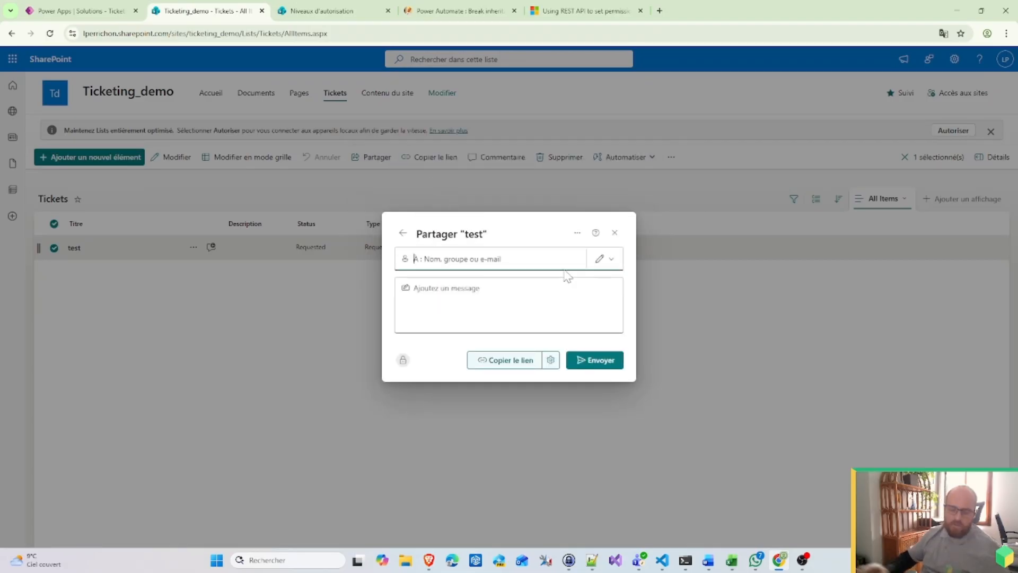
type("v")
key("BackSpace")
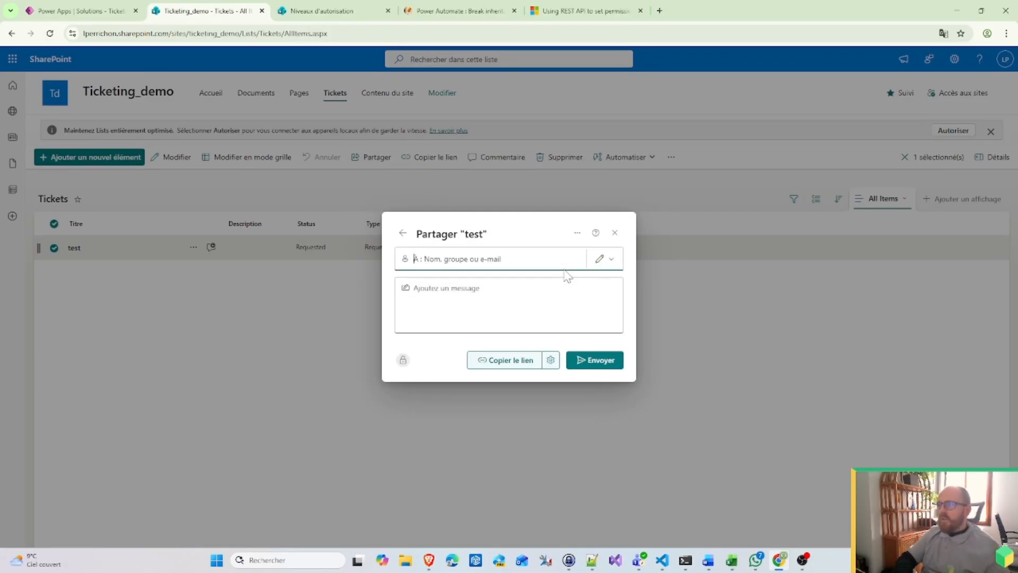
type("HR")
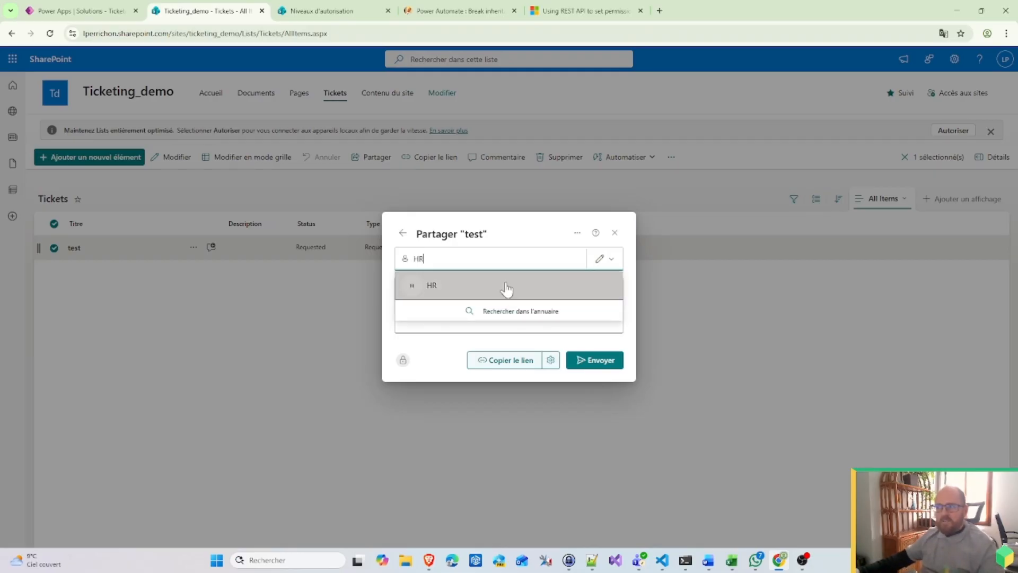
key("Return")
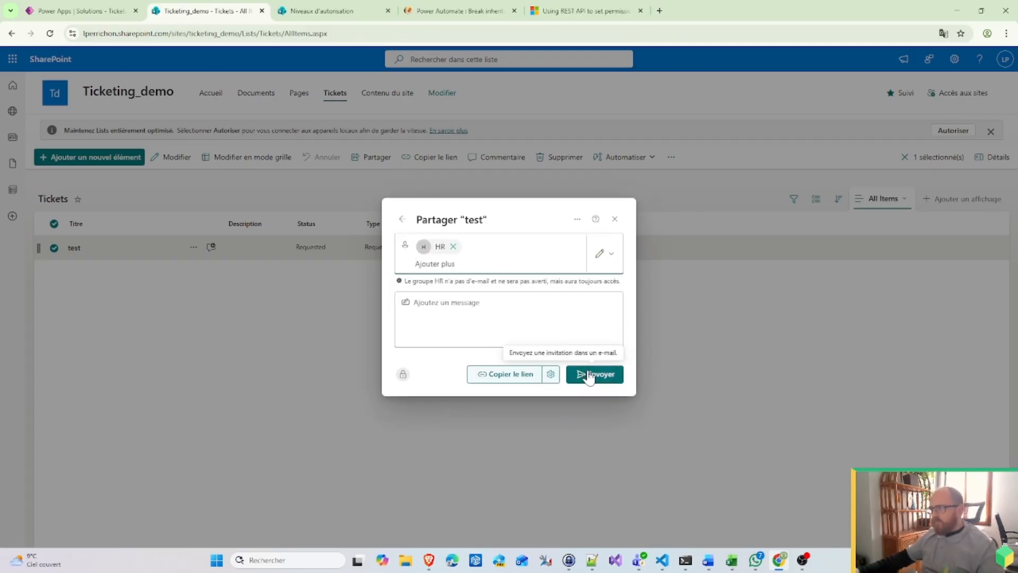
left_click(588, 377)
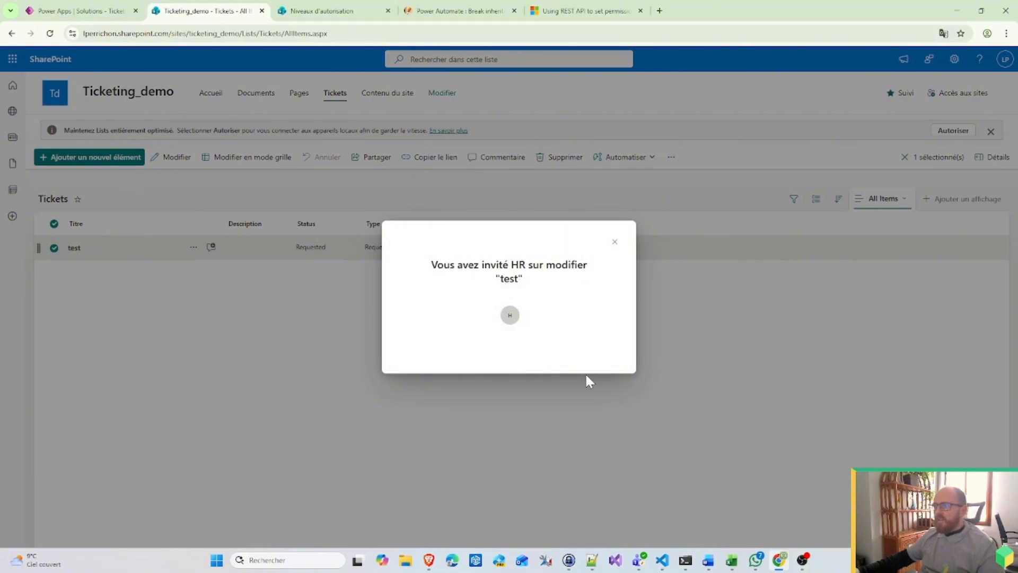
left_click(615, 243)
left_click(194, 248)
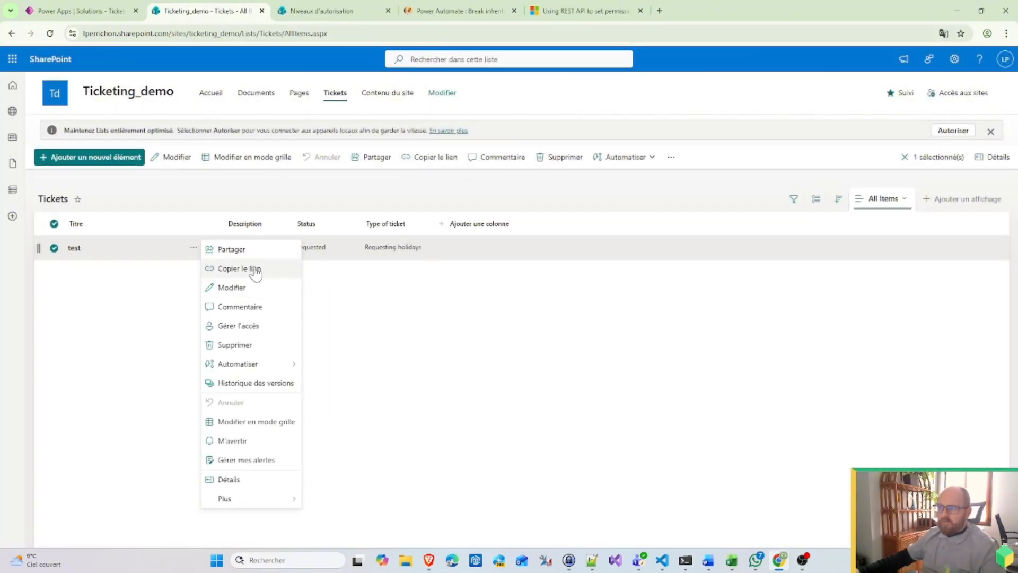
Step: Review the test ticket's sharing link settings and which groups have access to it
left_click(250, 250)
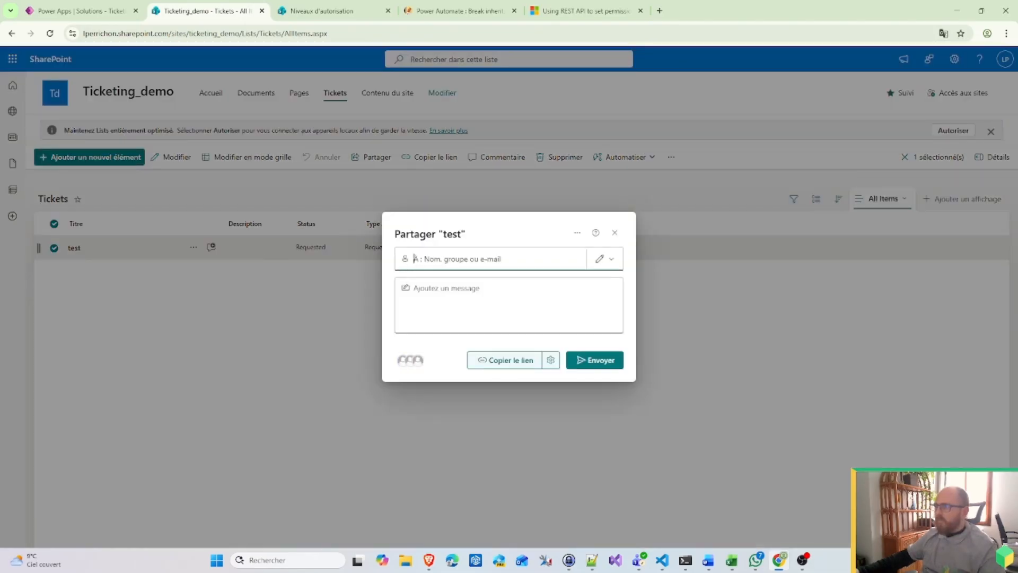
left_click(551, 360)
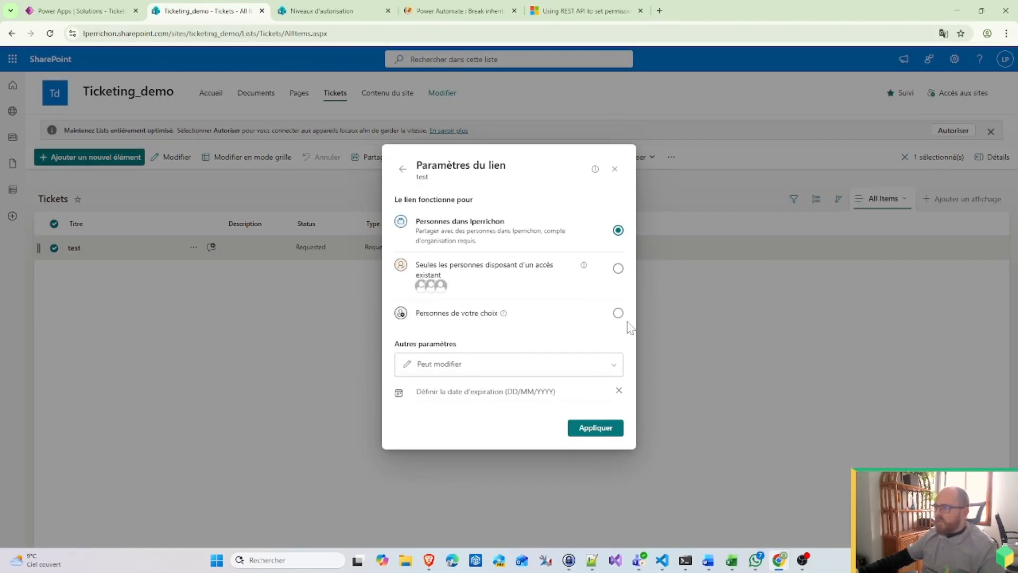
left_click(615, 170)
left_click(192, 248)
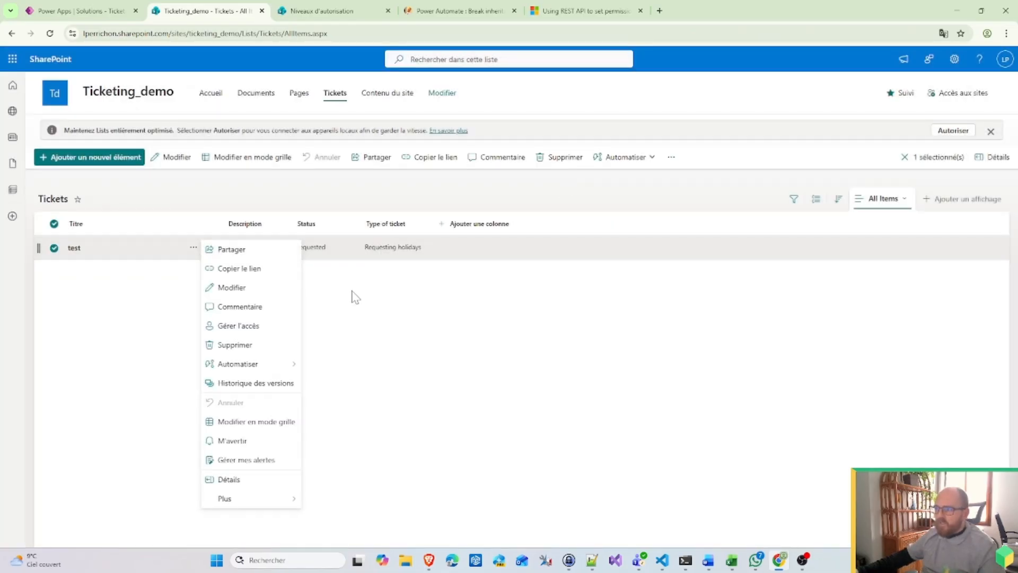
left_click(250, 325)
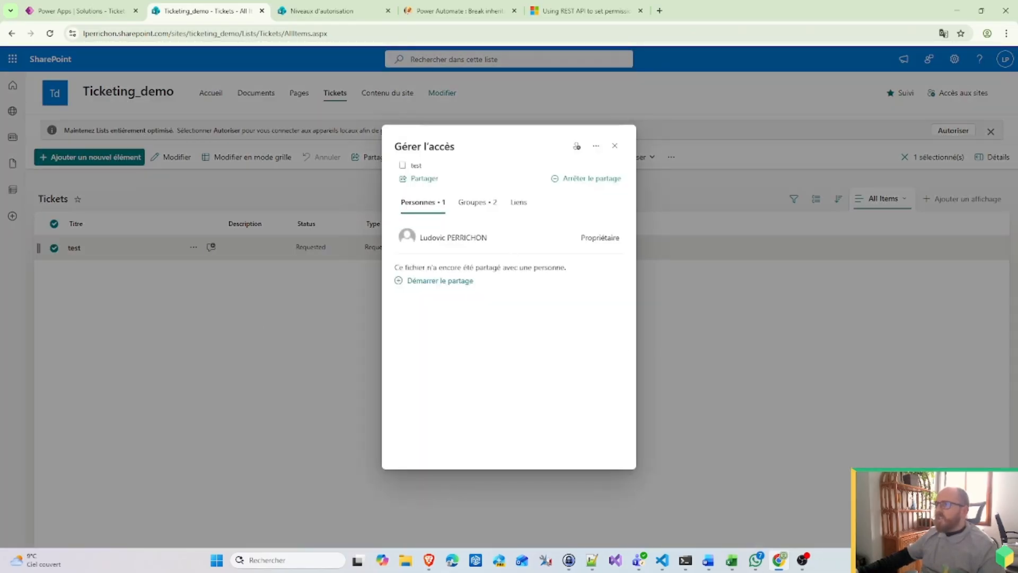
left_click(479, 203)
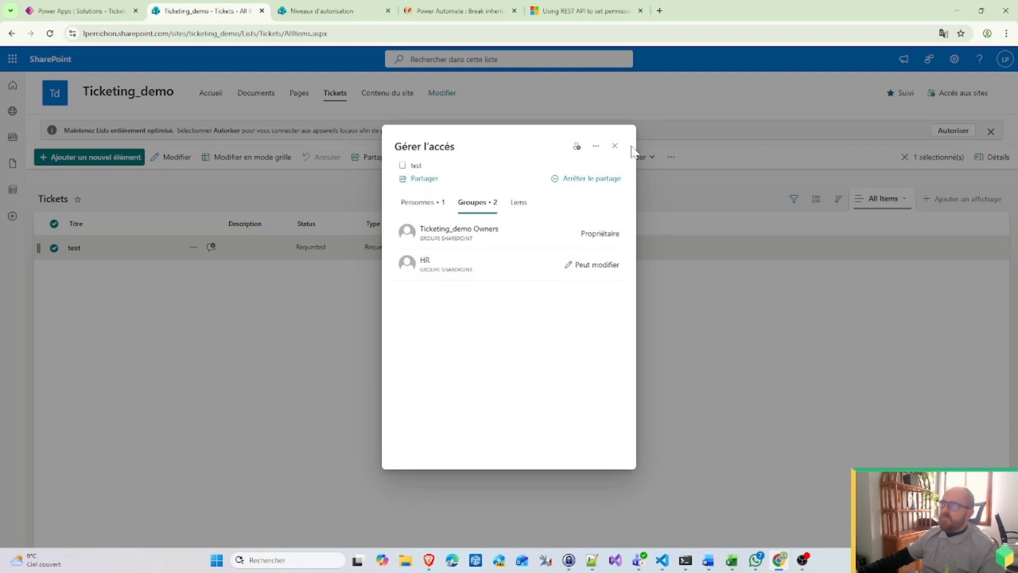
left_click(615, 145)
Step: Delete the test ticket from the Tickets list
left_click(193, 248)
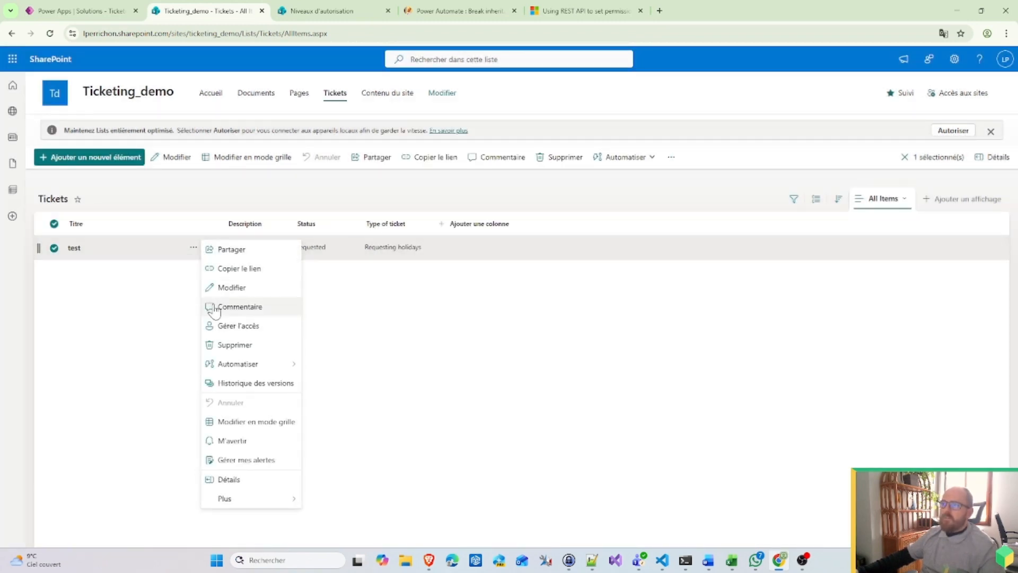
left_click(235, 344)
left_click(486, 326)
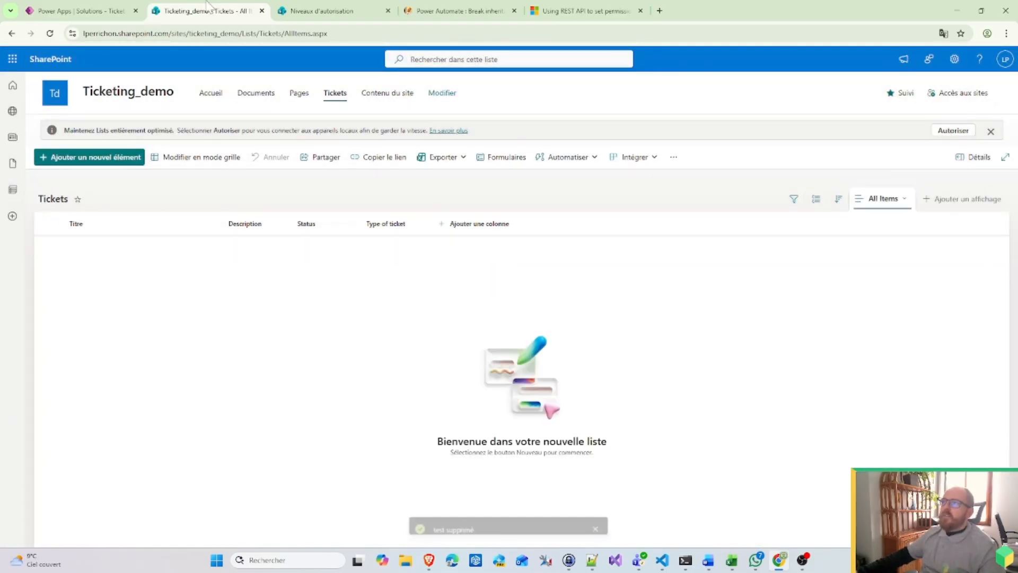
Step: Check the Ticketing_demo list's name in its list settings
left_click(330, 9)
left_click(79, 10)
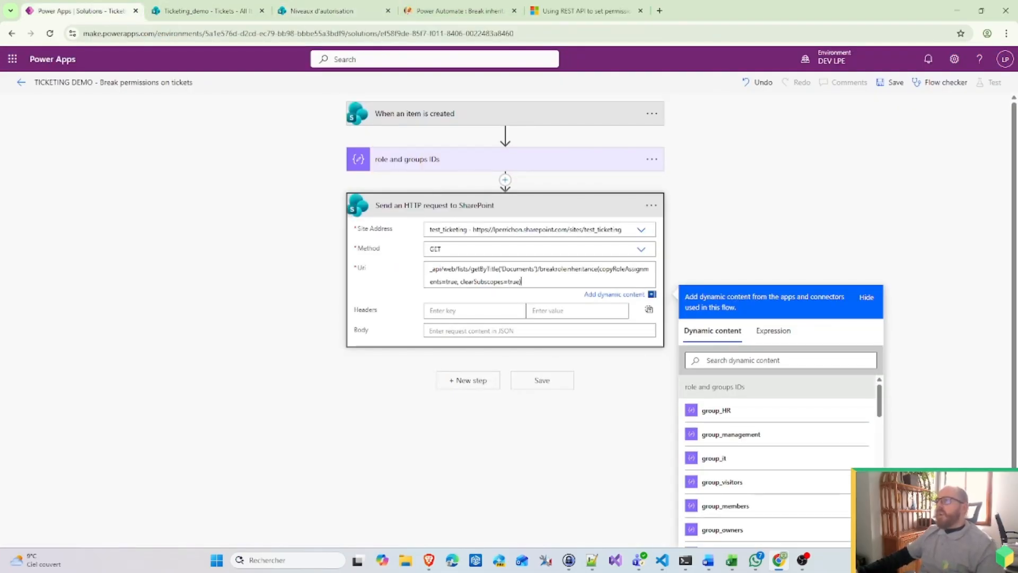
left_click(204, 10)
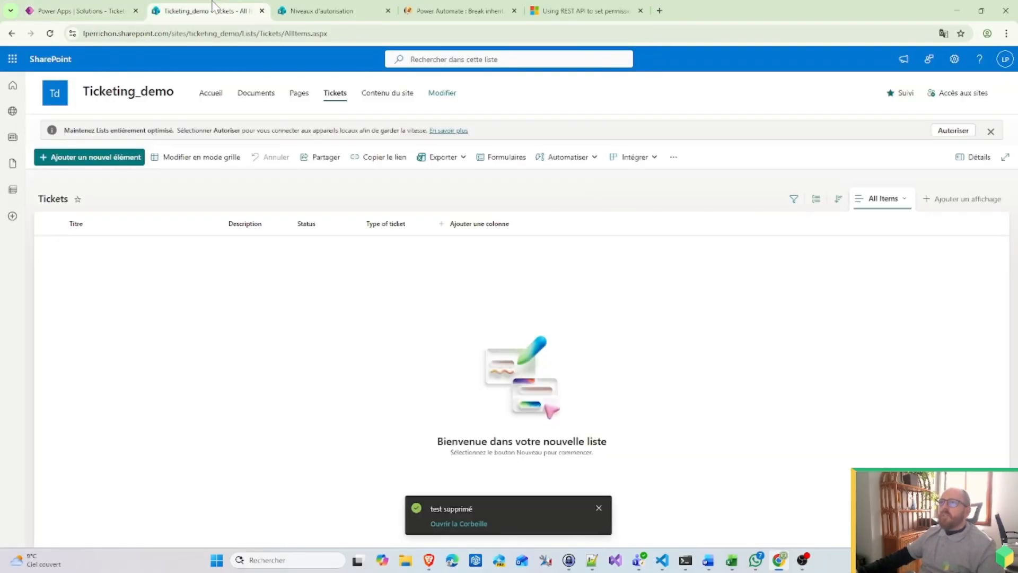
left_click(63, 201)
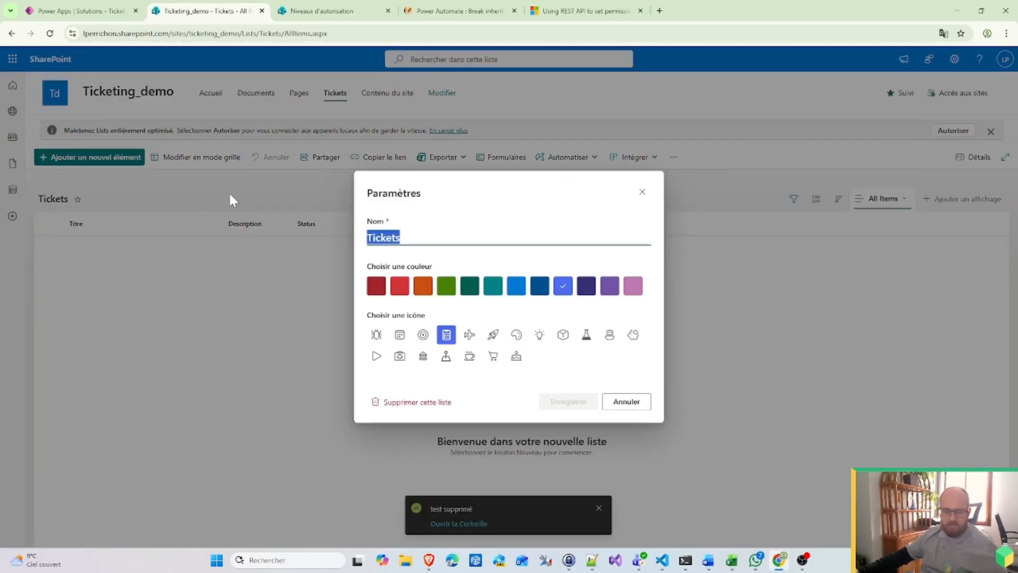
left_click(80, 11)
Step: Change the Uri to target the Tickets list with copyRoleAssignments=false
double_click(517, 269)
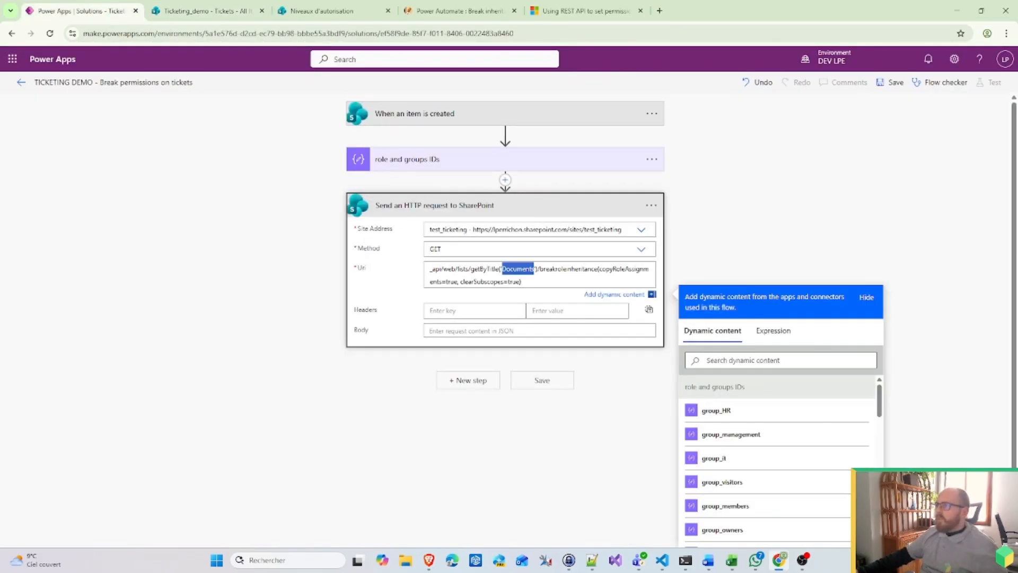
type("Tickets")
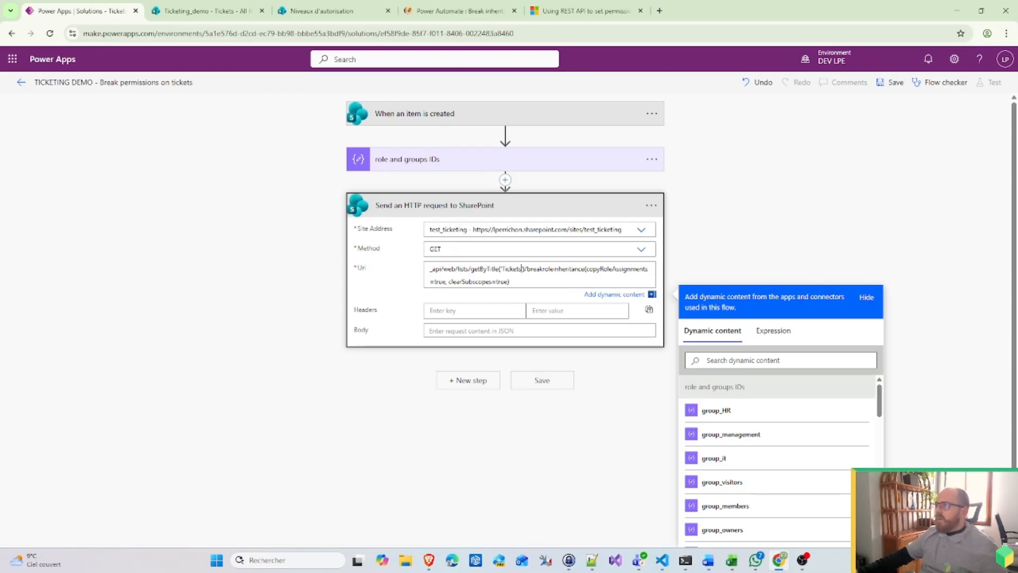
double_click(439, 282)
type("false")
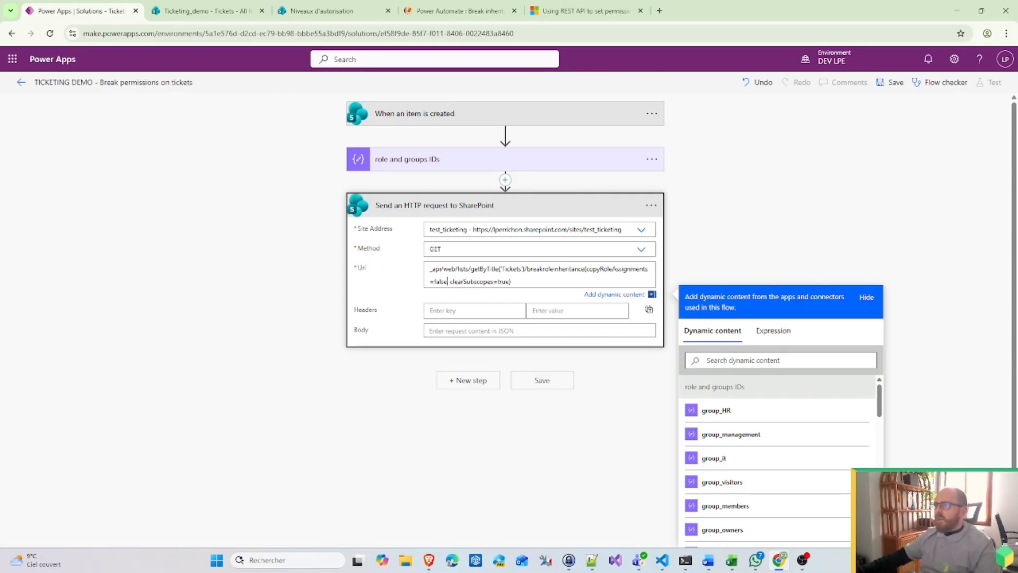
Step: Rename the HTTP action to 'Break and clear permissions'
left_click(620, 202)
left_click(652, 205)
left_click(733, 224)
type("Break permiss")
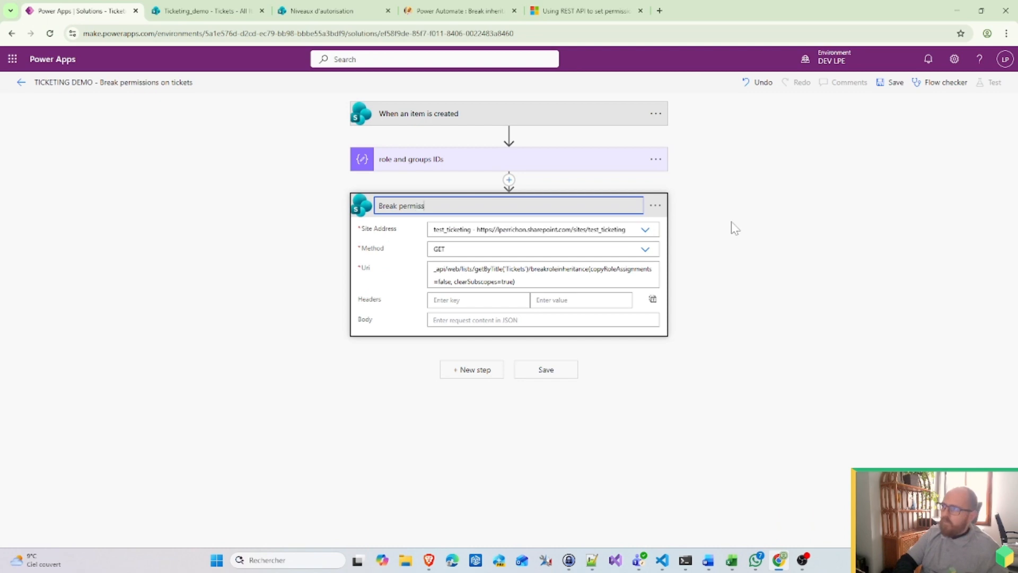
key("ctrl+a")
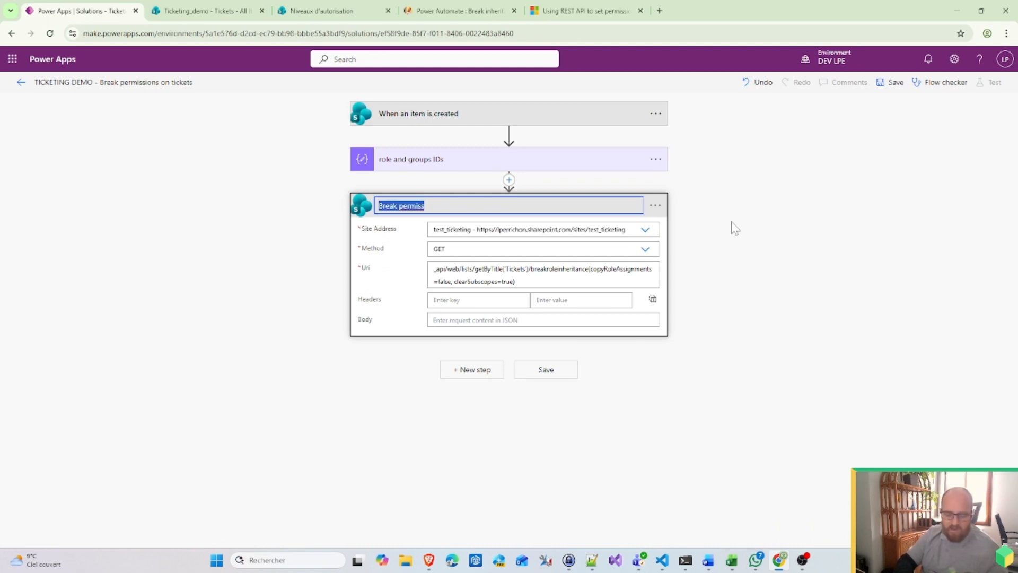
type("Bre")
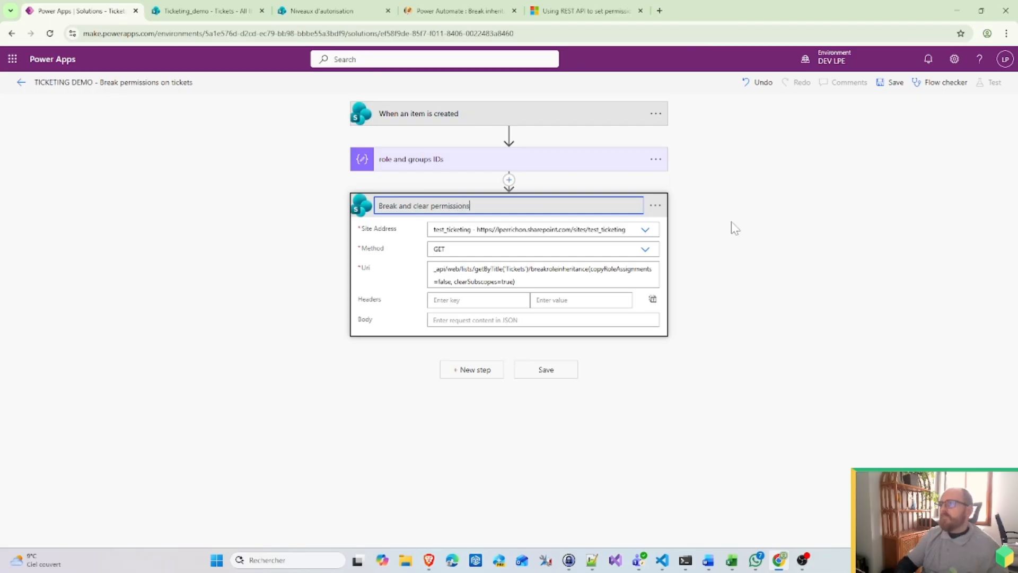
left_click(750, 266)
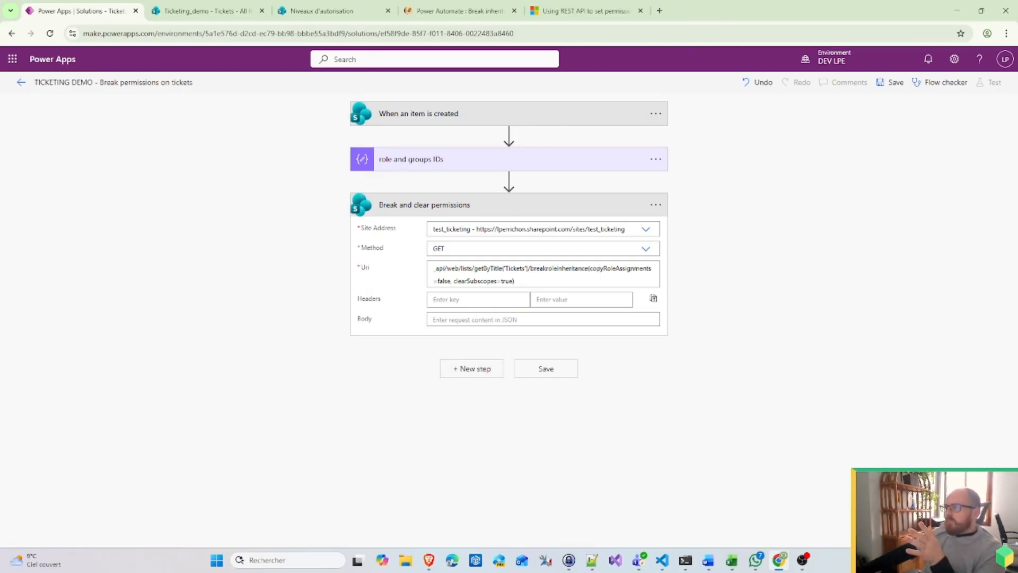
left_click(541, 269)
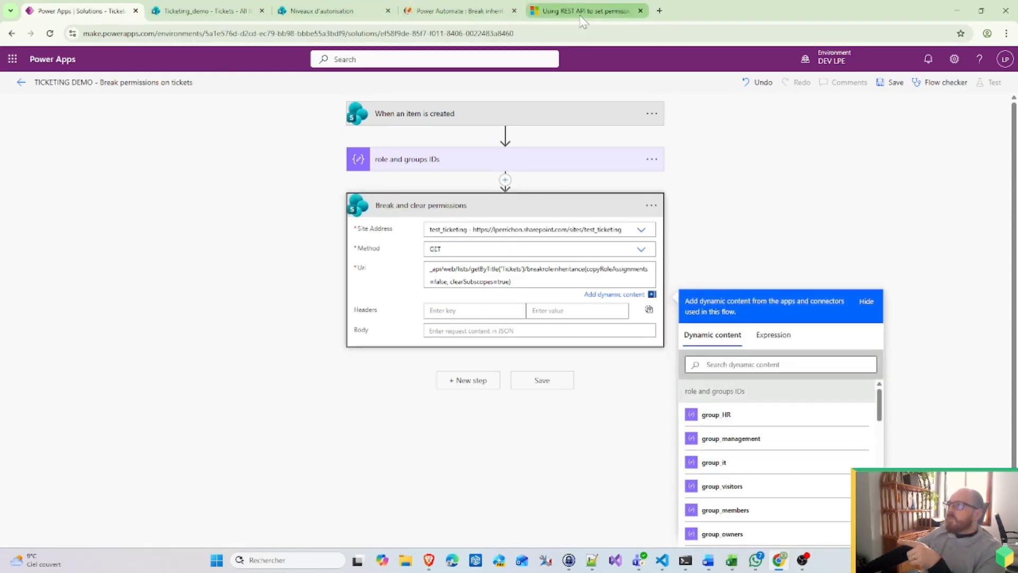
Step: Copy 'items(5)' from the Tech Community REST API item-ID example and return to the flow
left_click(457, 11)
left_click(594, 11)
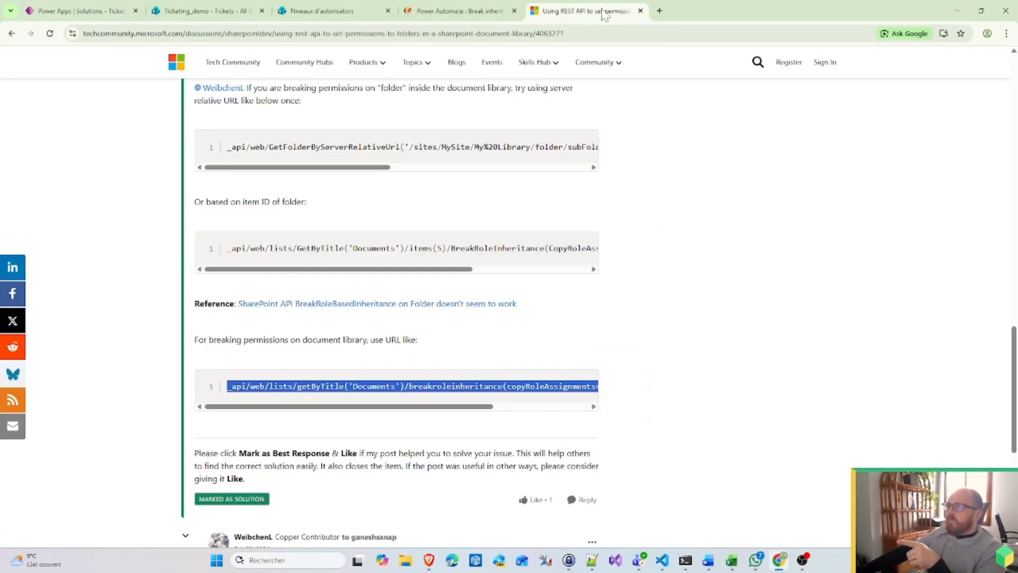
left_click_drag(446, 249, 414, 248)
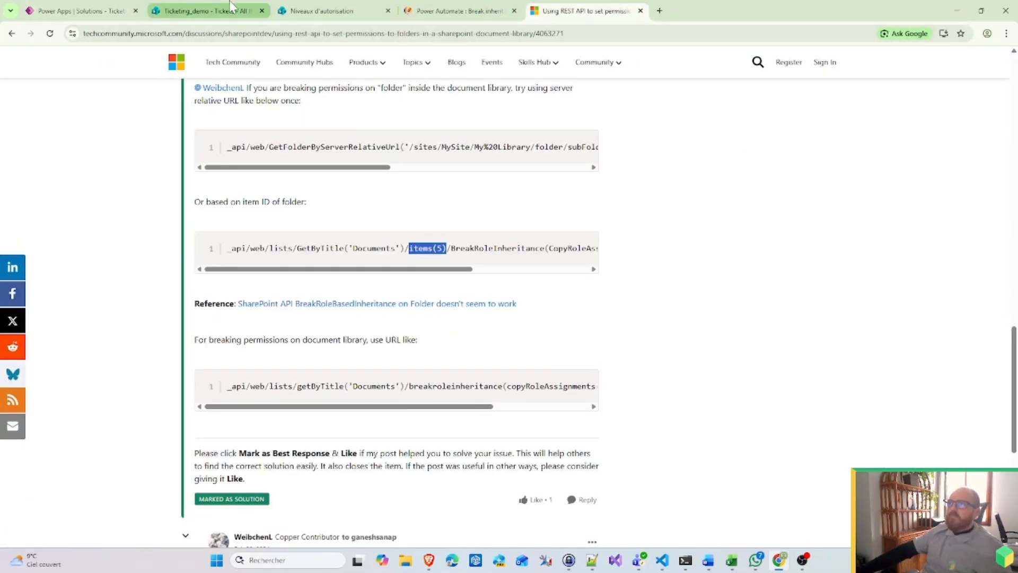
left_click(212, 10)
left_click(118, 8)
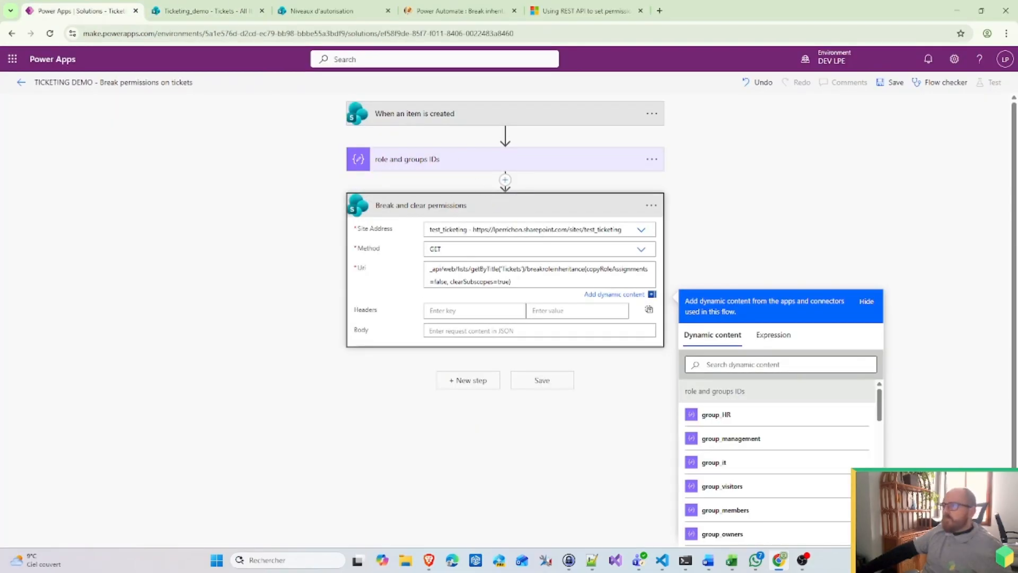
Step: Paste '/items(5)' after getByTitle('Tickets') and replace 5 with the trigger's ID
type("/items(5)")
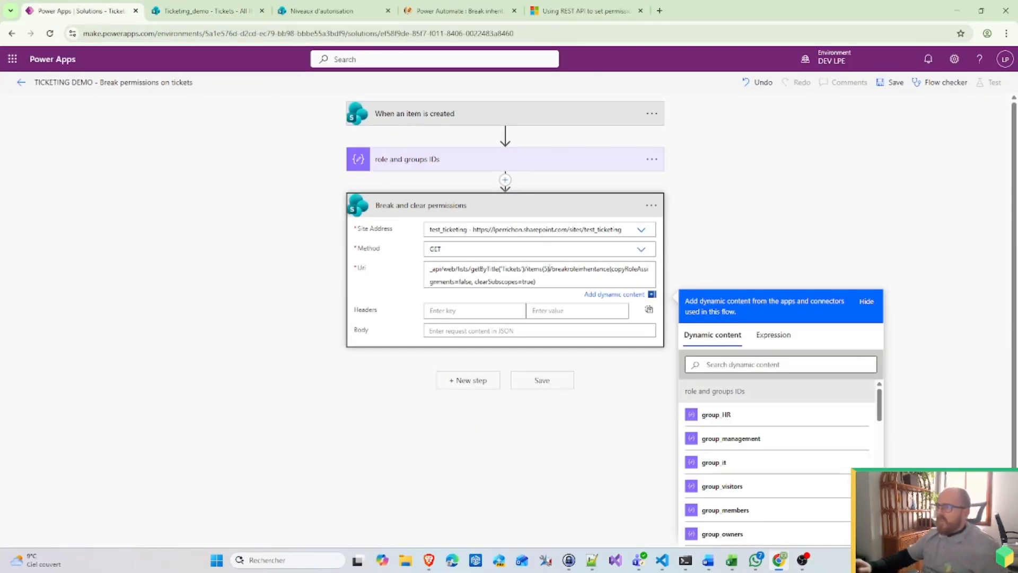
key("ctrl+a")
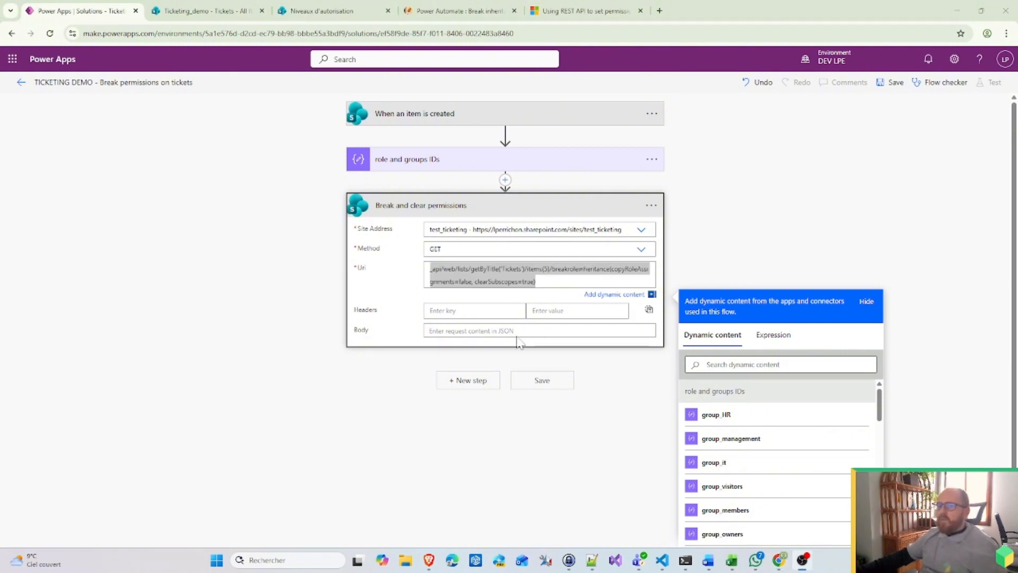
left_click(536, 281)
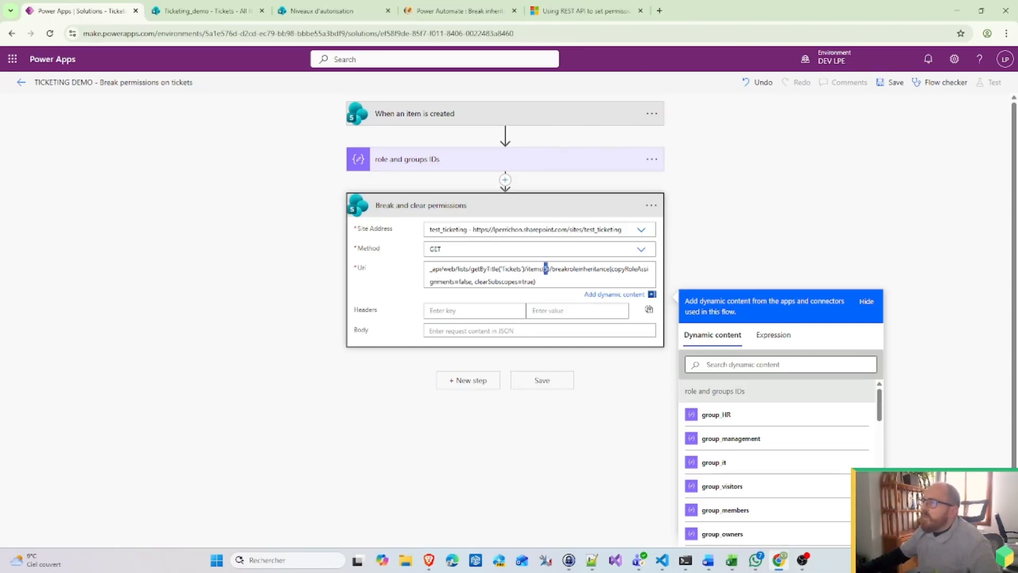
scroll(727, 447, "down", 5)
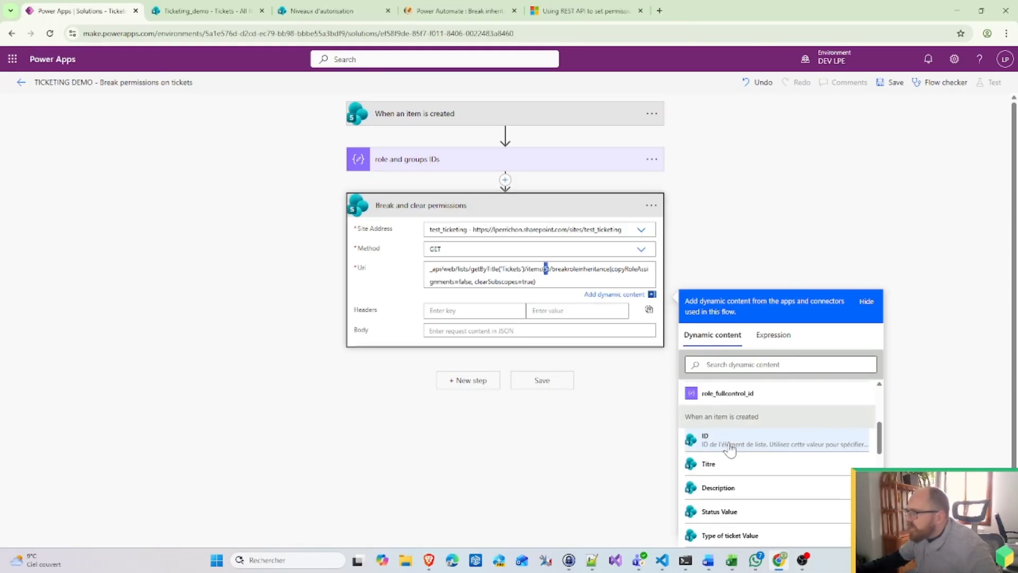
left_click(730, 445)
left_click(550, 505)
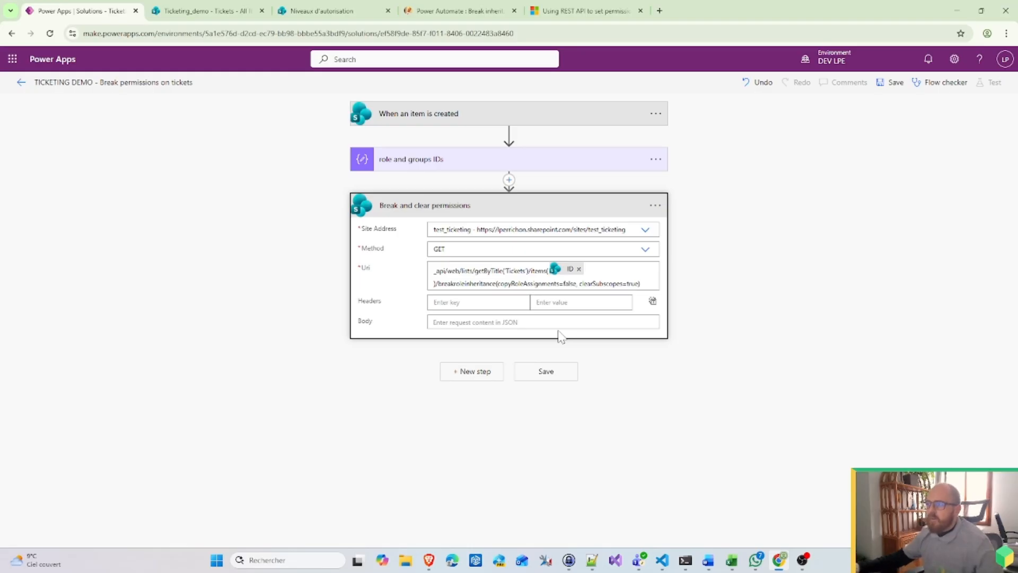
Step: Add a SharePoint 'Send an HTTP request to SharePoint' step with site address test_ticketing
left_click(485, 375)
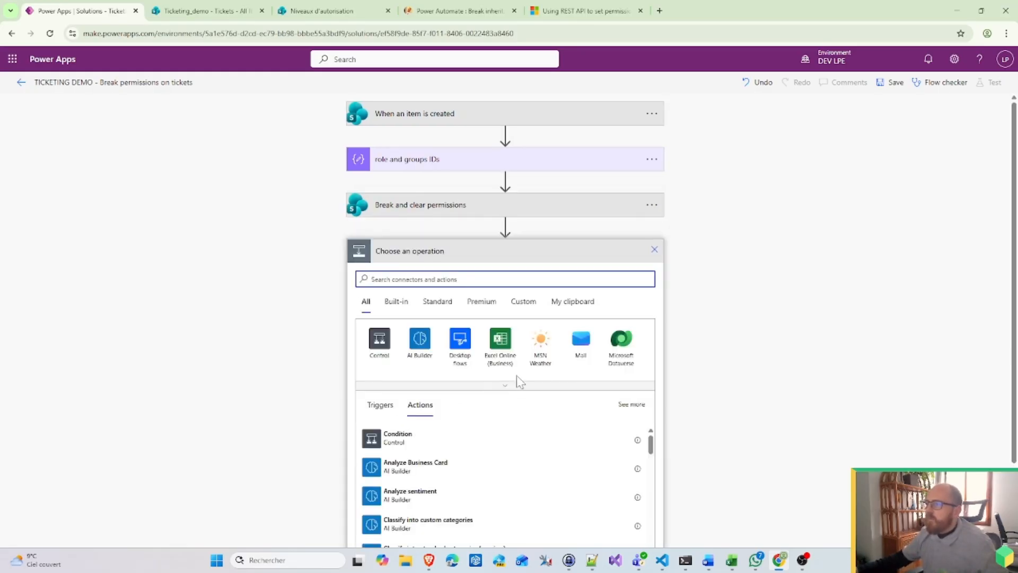
left_click(557, 386)
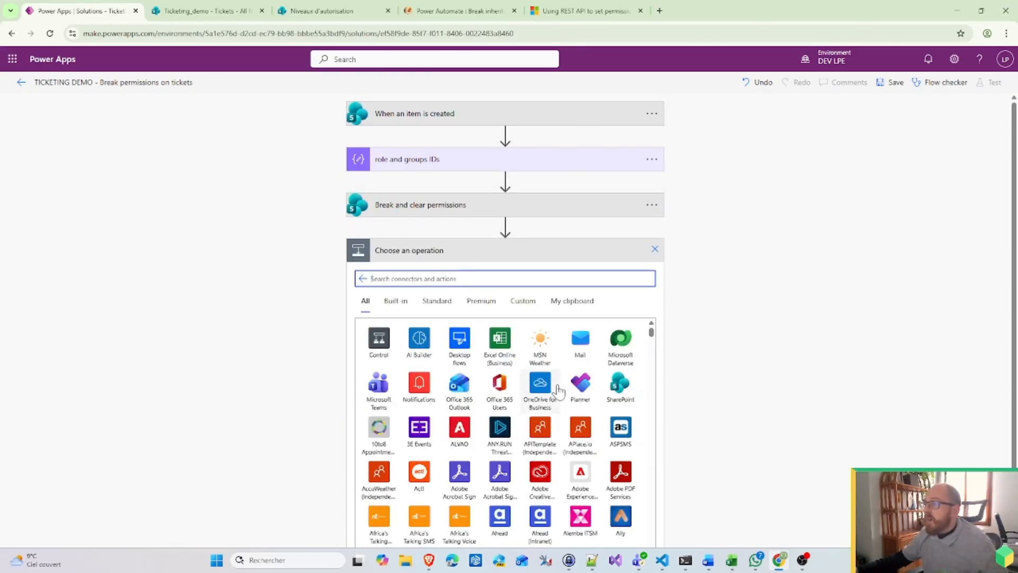
left_click(620, 391)
scroll(410, 462, "down", 3)
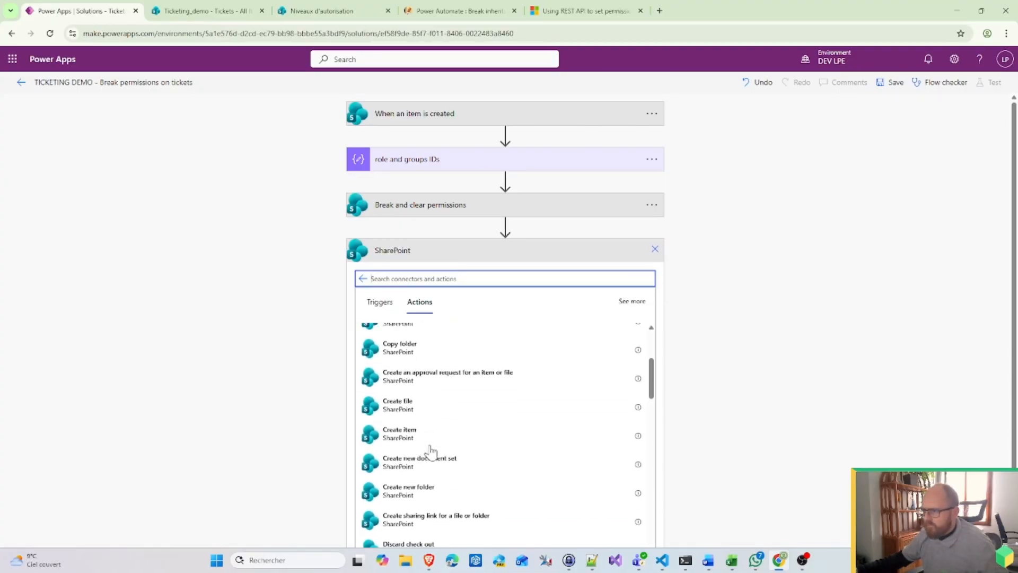
scroll(431, 462, "down", 1)
scroll(456, 477, "up", 4)
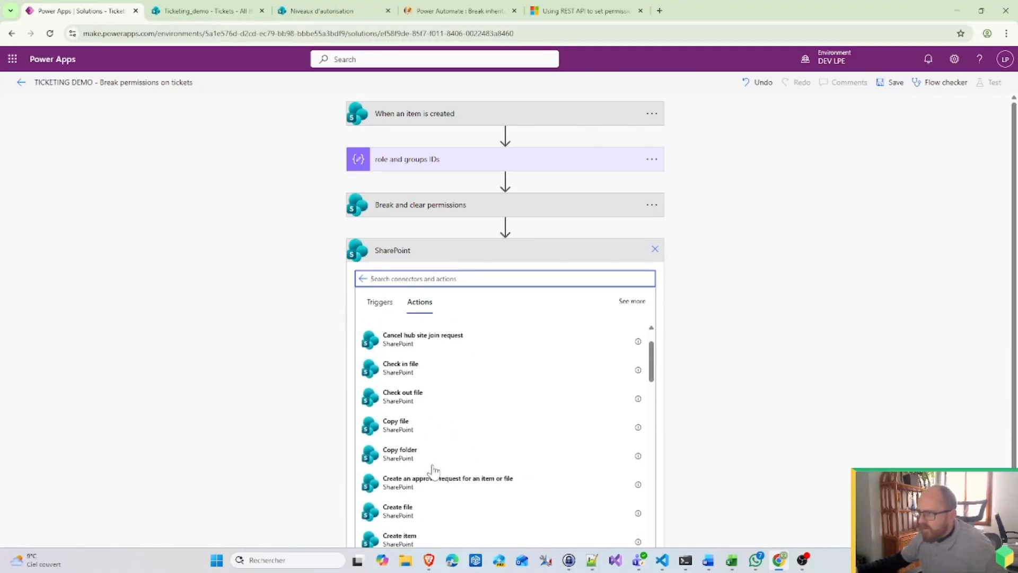
scroll(477, 496, "down", 6)
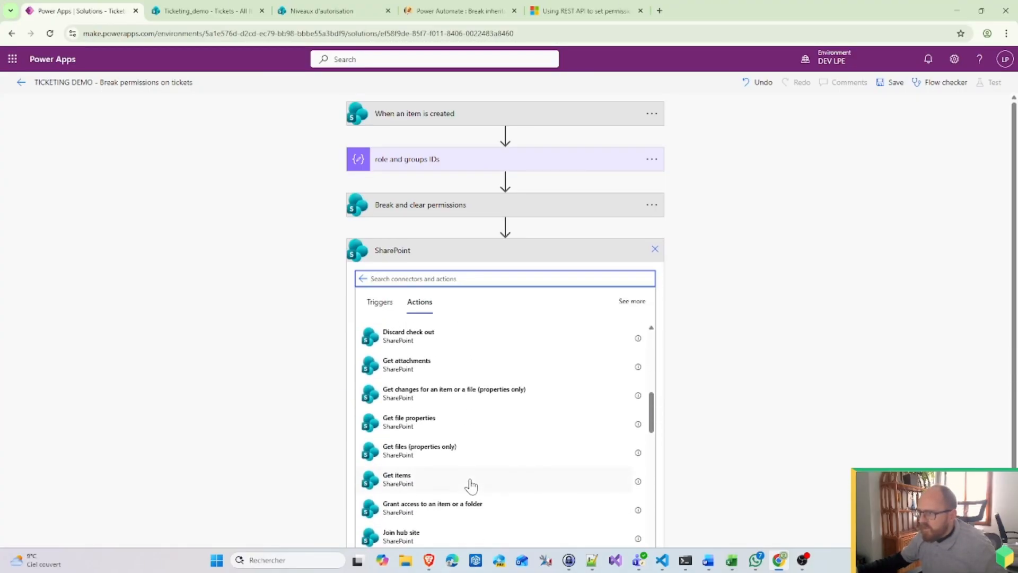
scroll(471, 485, "down", 5)
left_click(431, 418)
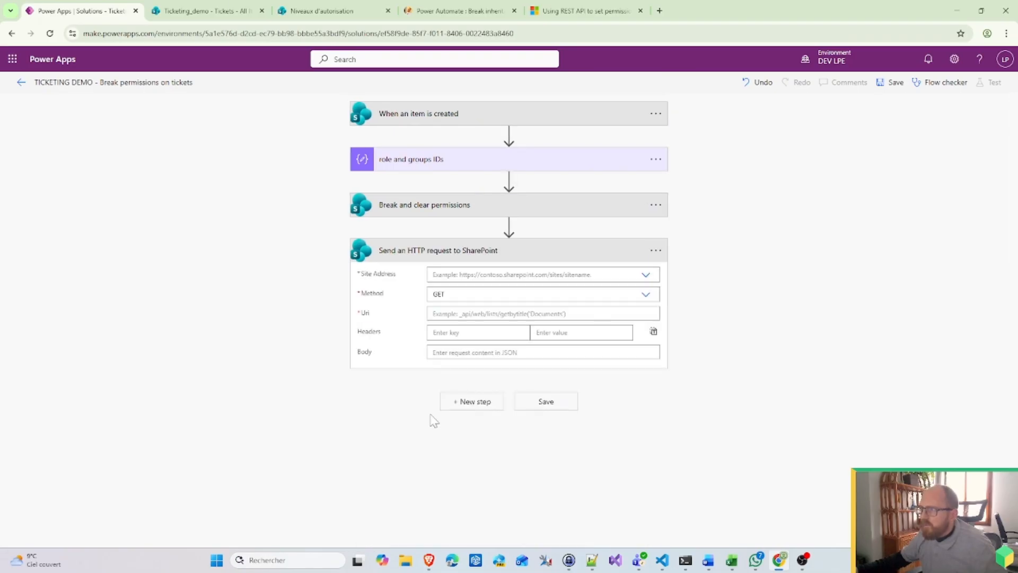
left_click(646, 276)
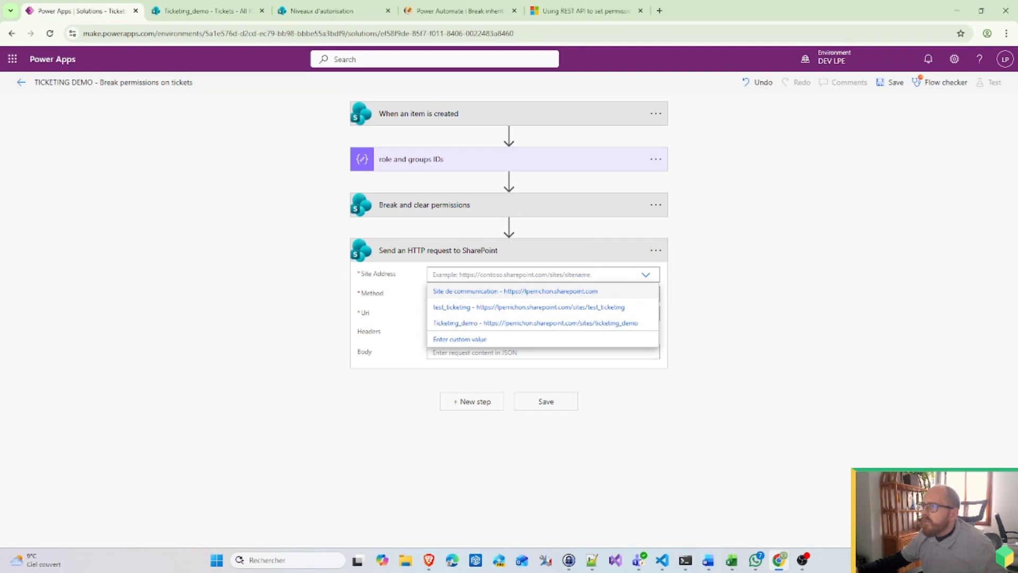
left_click(475, 307)
Step: Set the Method to POST on both Break and clear permissions and the new request
left_click(428, 214)
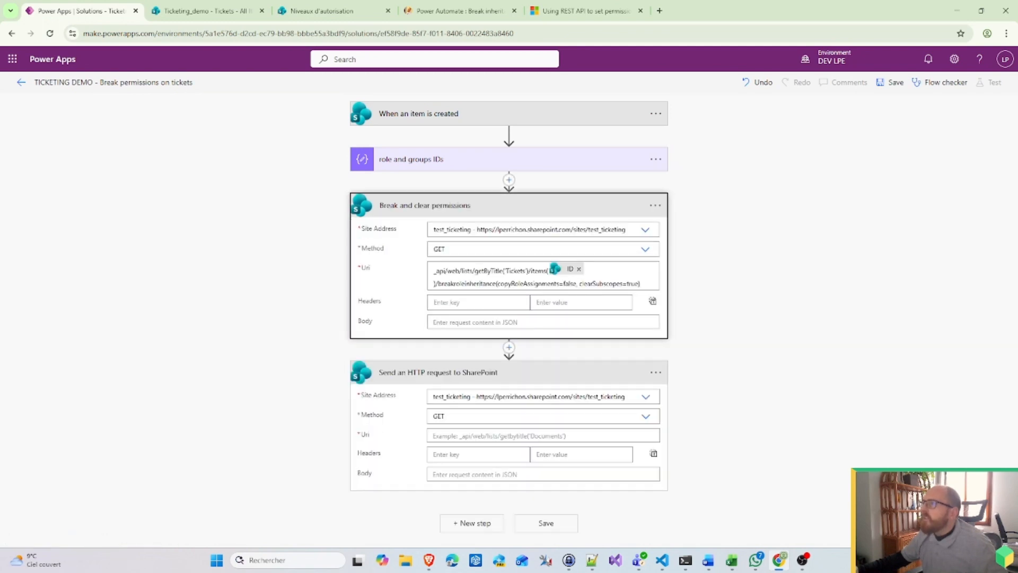
left_click(440, 248)
left_click(448, 284)
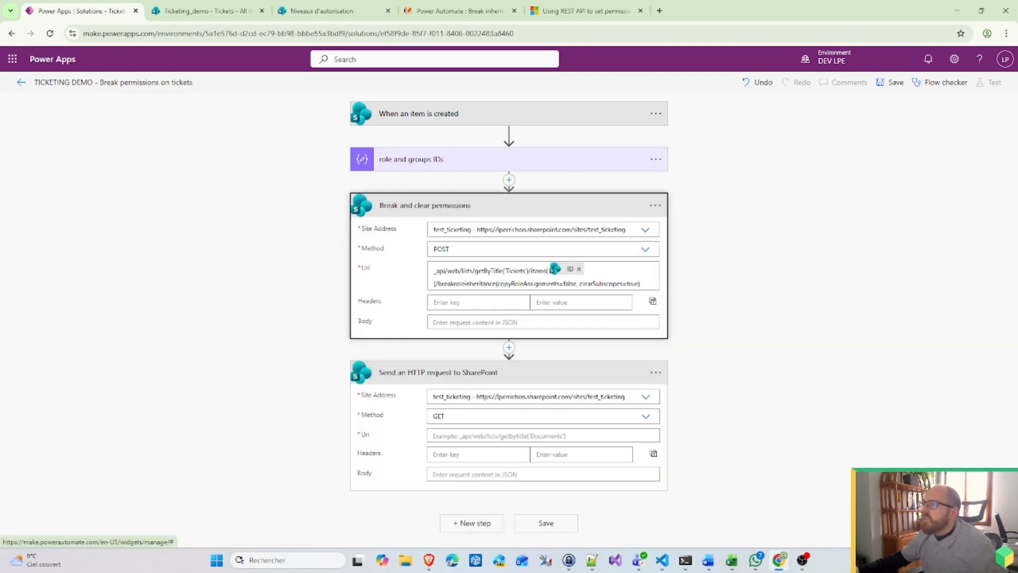
left_click(445, 416)
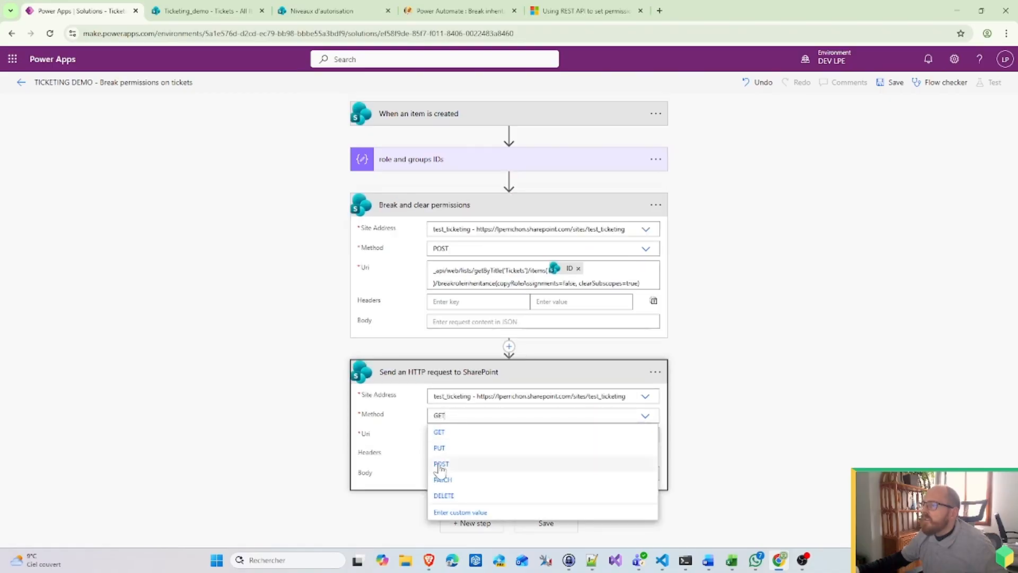
left_click(627, 452)
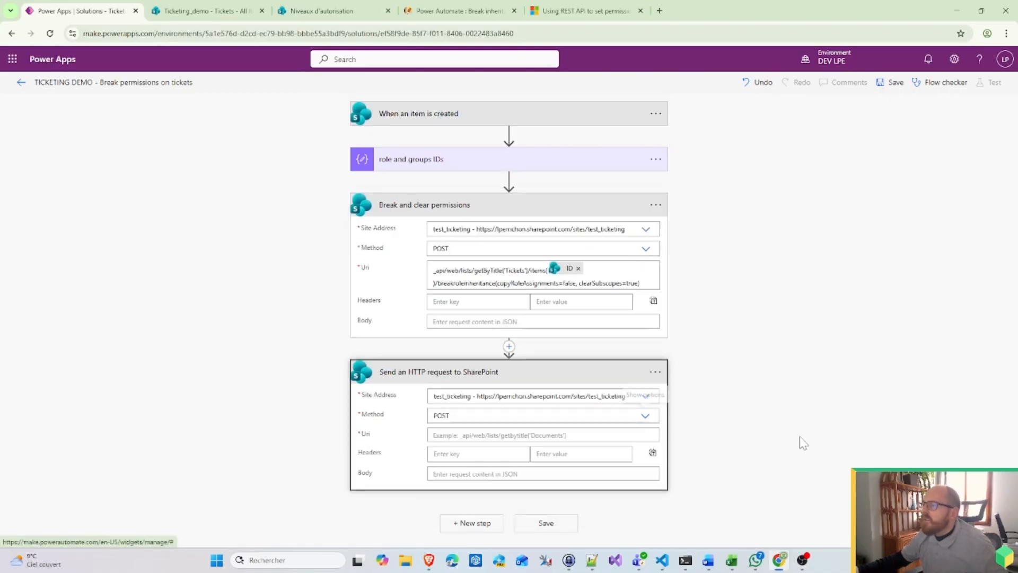
Step: Review the blog and Tech Community tabs, then go back to the Google search results
left_click(498, 12)
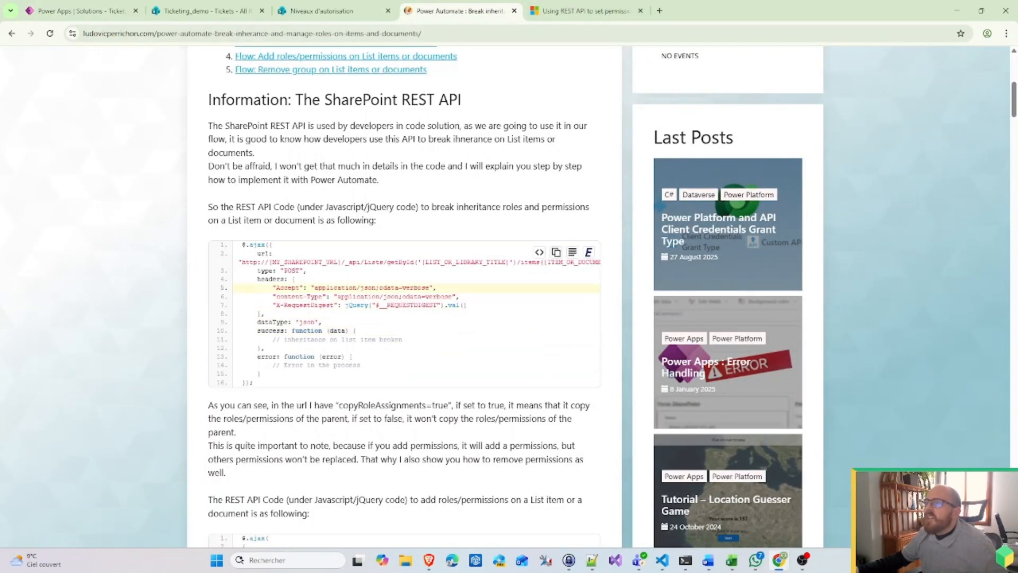
key("ctrl+Tab")
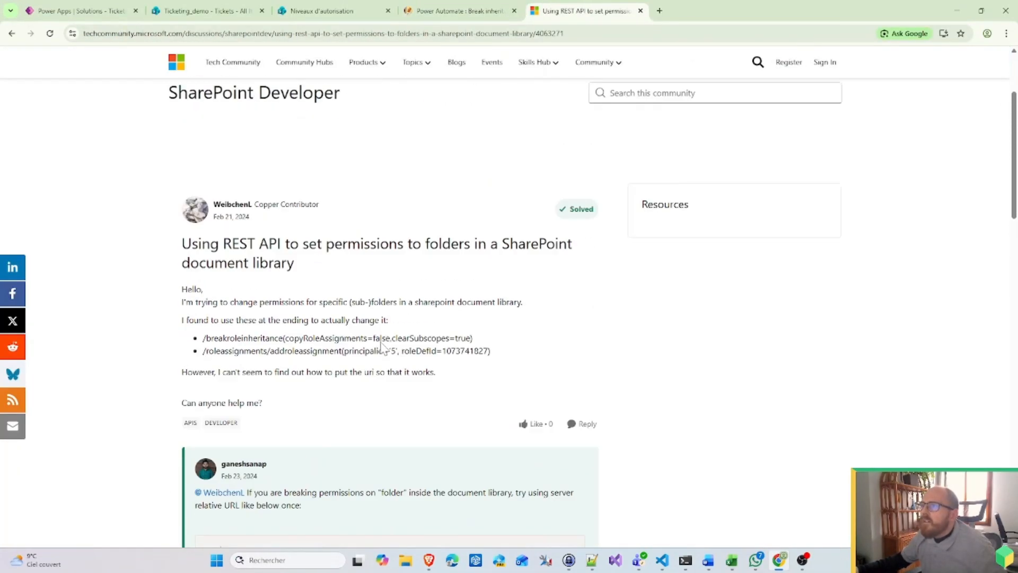
left_click(11, 33)
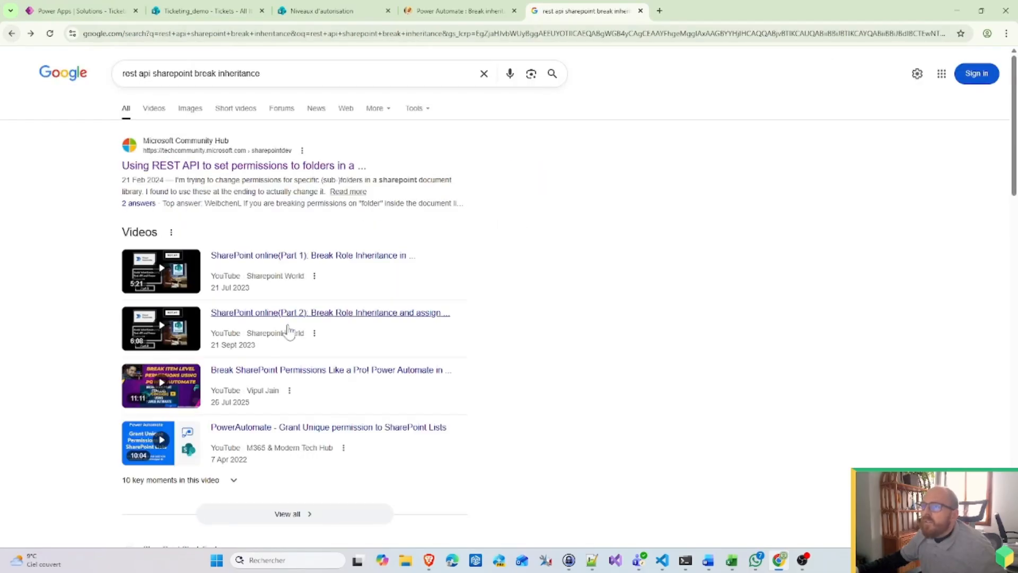
Step: Read the breakroleinheritance code in the C# Corner article, then close its tab
scroll(289, 332, "down", 7)
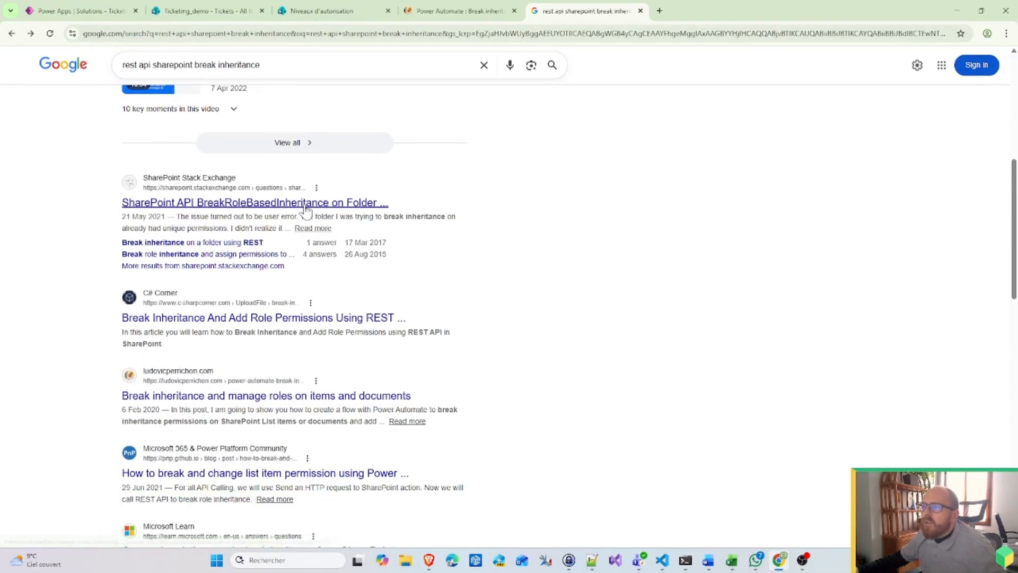
left_click(221, 325)
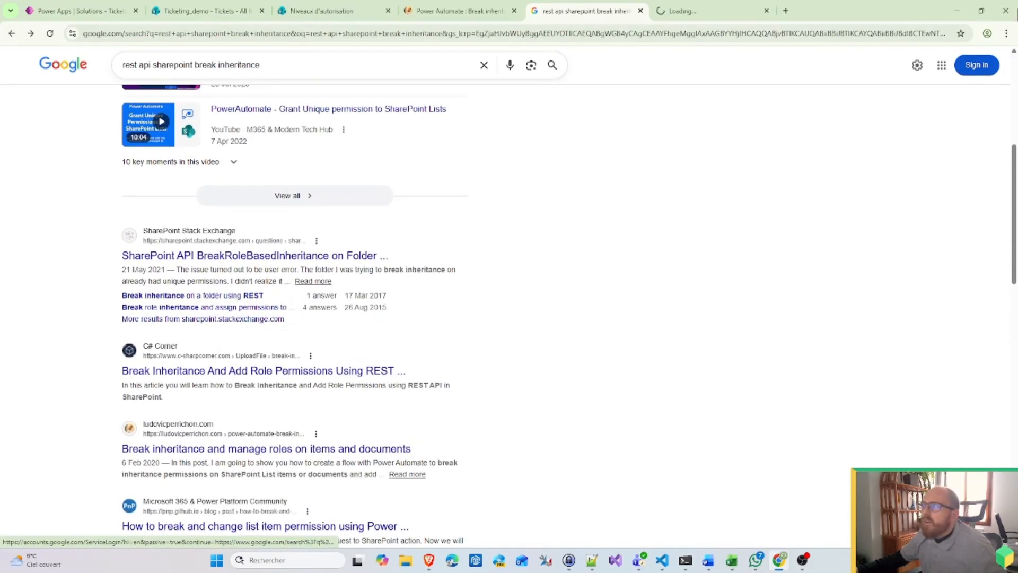
scroll(506, 356, "down", 5)
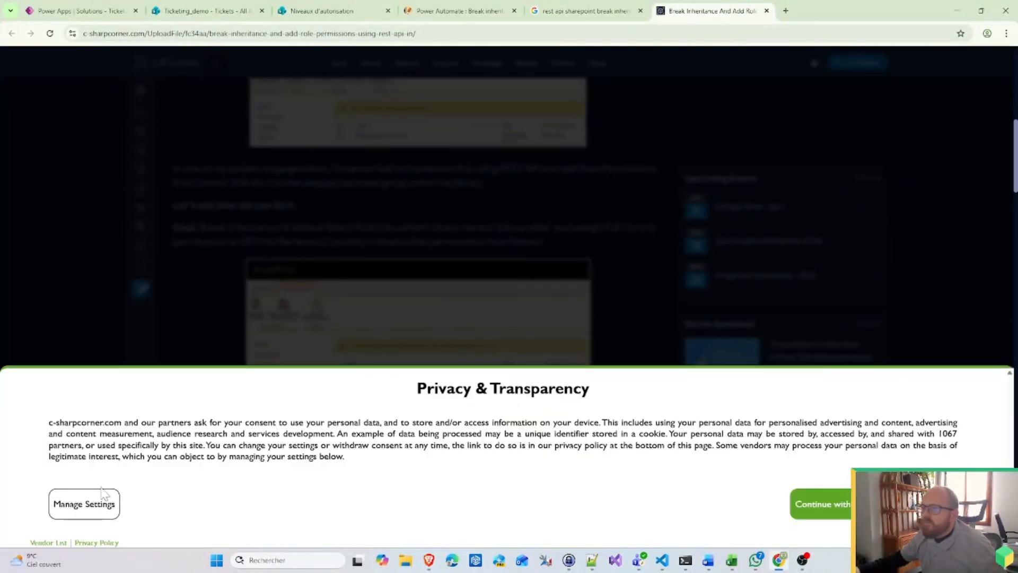
left_click(821, 504)
scroll(467, 335, "down", 5)
scroll(466, 335, "down", 2)
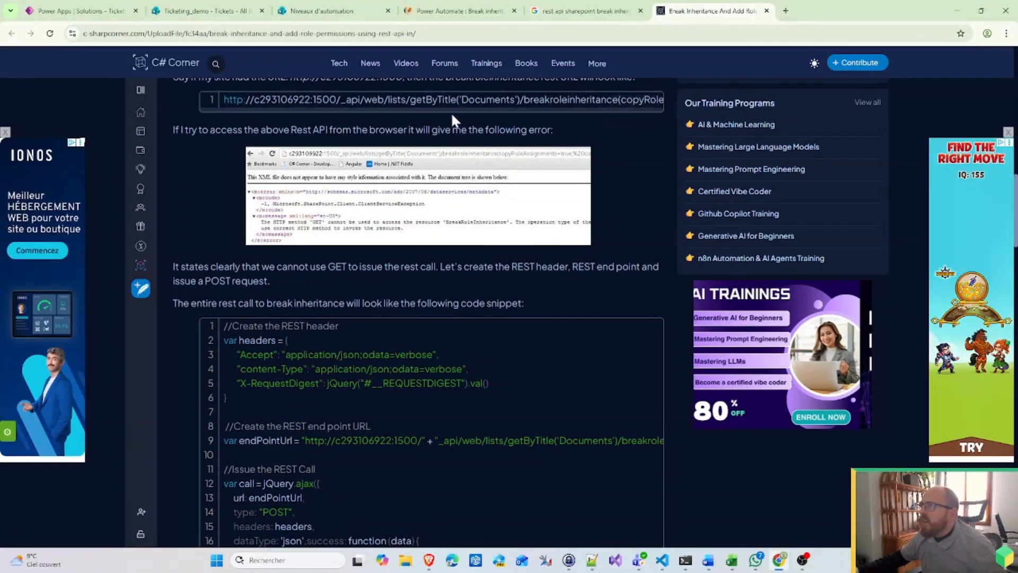
left_click_drag(453, 108, 659, 115)
scroll(439, 315, "down", 2)
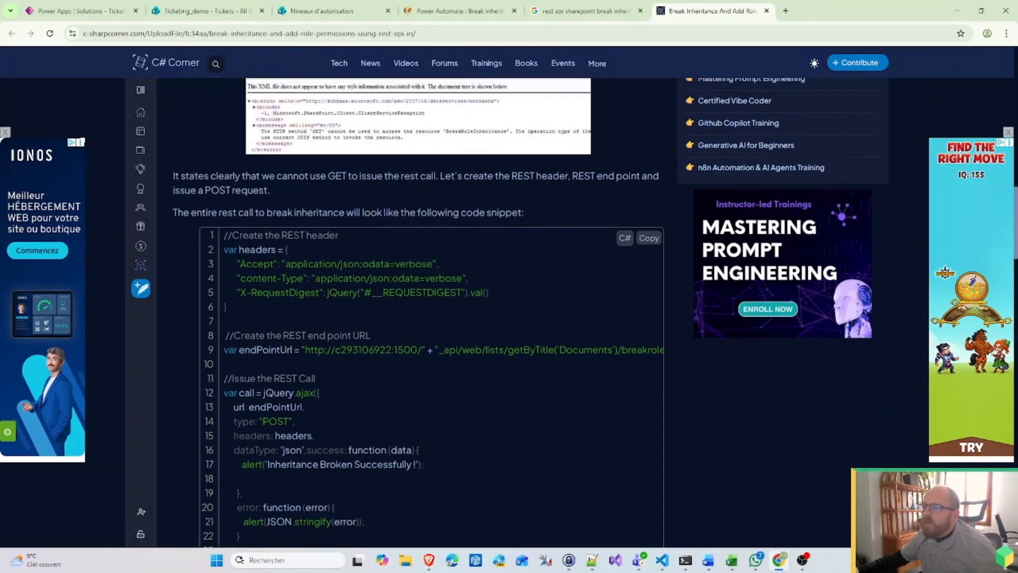
scroll(511, 302, "down", 1)
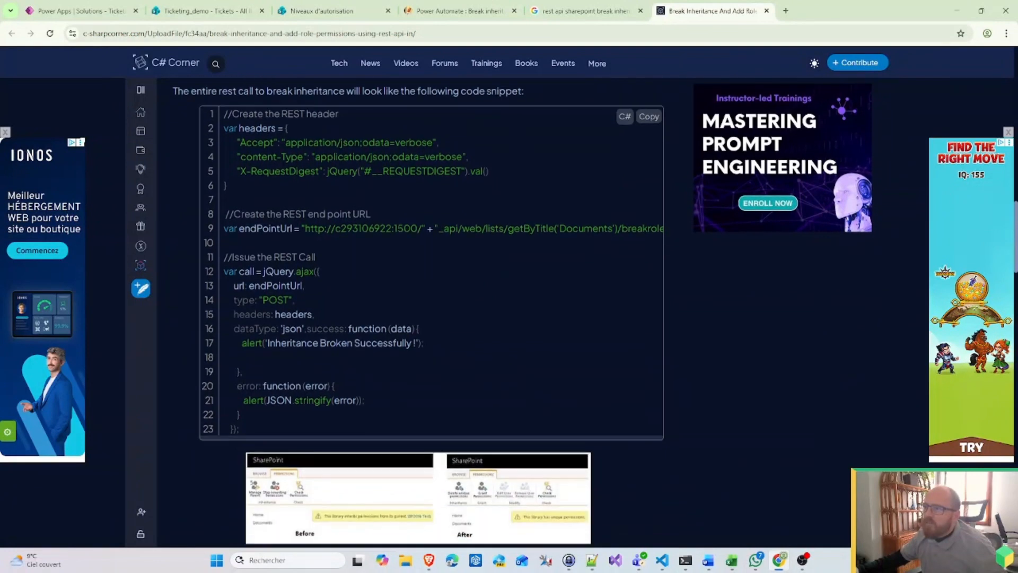
left_click_drag(274, 271, 320, 271)
left_click_drag(323, 228, 633, 229)
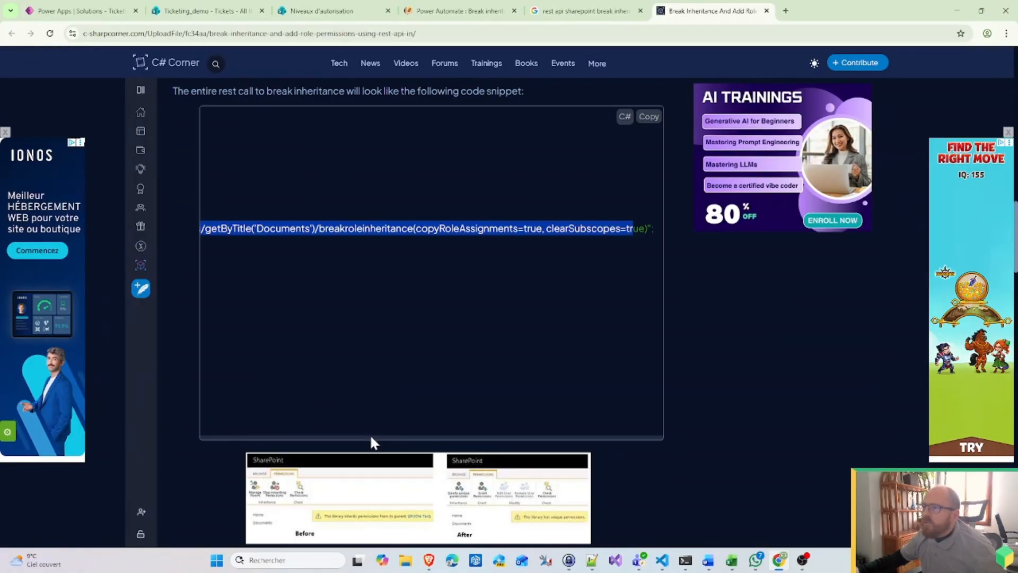
scroll(371, 434, "left", 5)
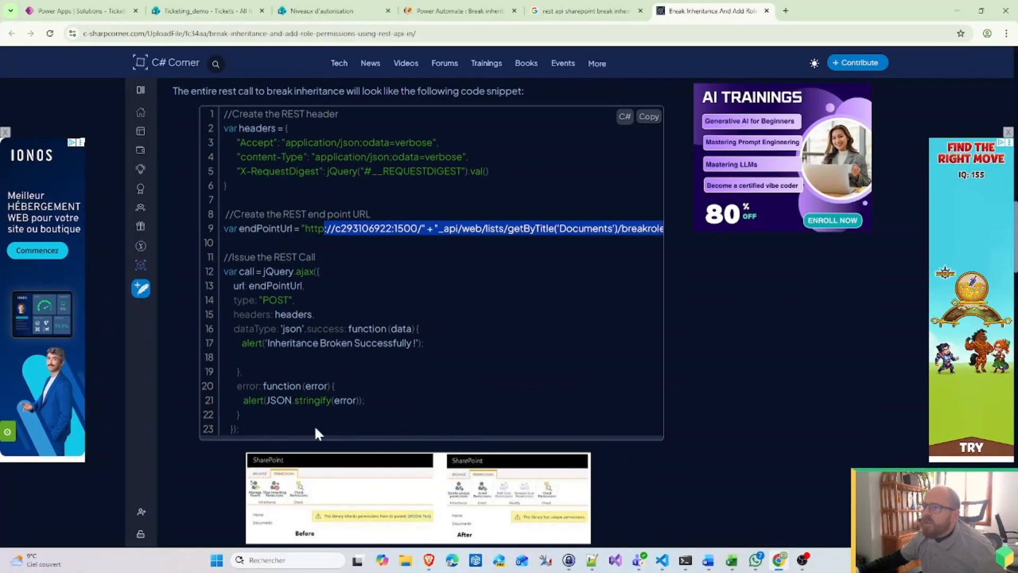
left_click(767, 11)
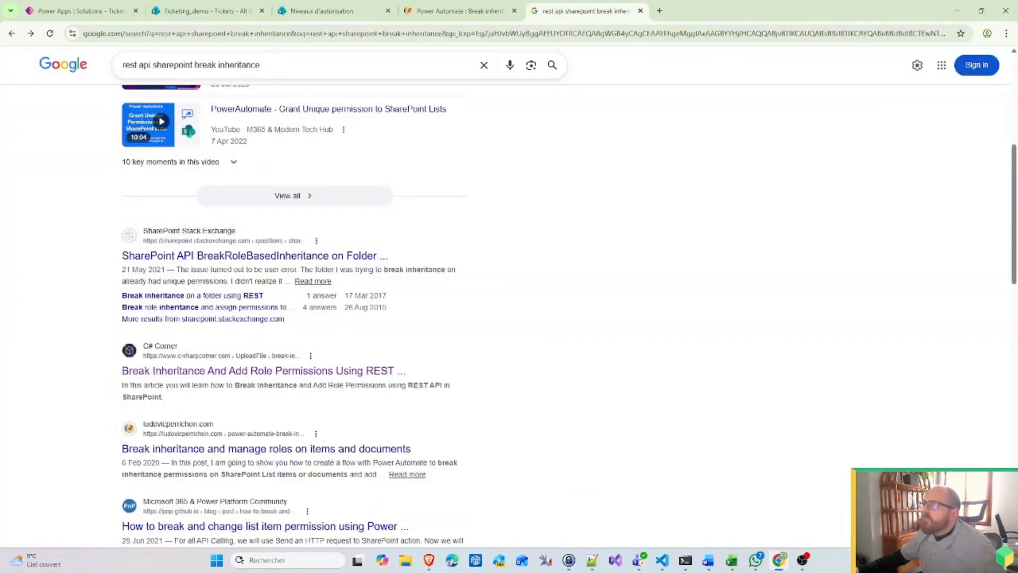
Step: Copy the blog's add roles/permissions REST code block to the clipboard
left_click(456, 11)
scroll(491, 295, "down", 12)
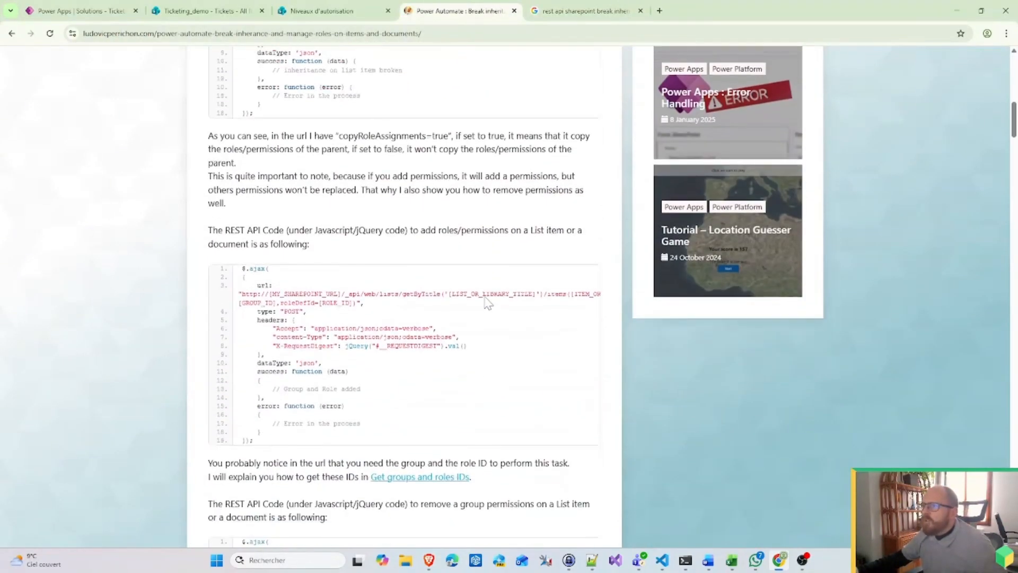
scroll(482, 307, "up", 4)
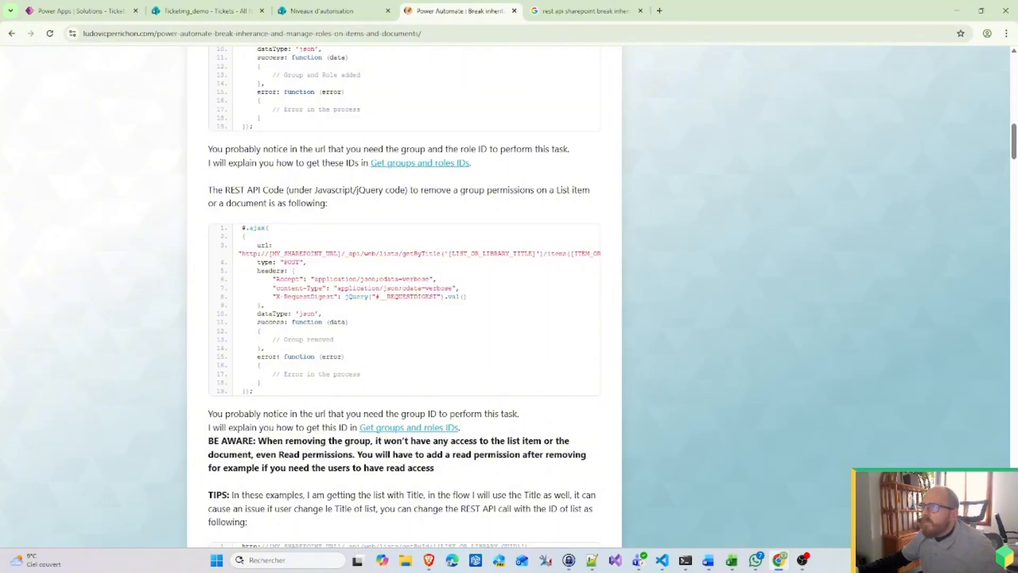
scroll(495, 233, "up", 4)
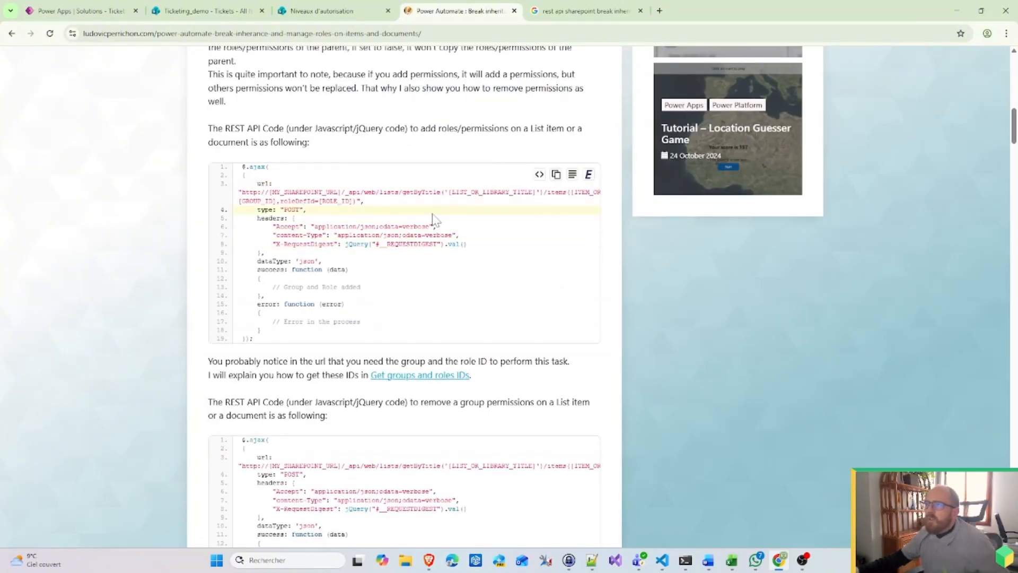
left_click(556, 174)
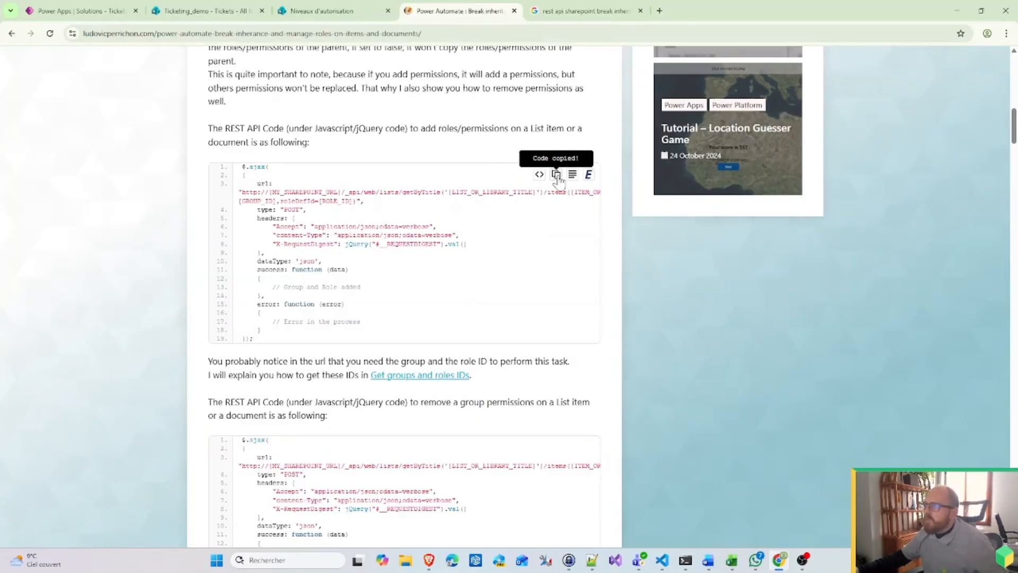
left_click(593, 562)
Step: Replace nouveau 5's contents with the $.ajax addroleassignment snippet, then return to the flow editor
left_click(56, 145)
key("ctrl+a")
key("ctrl+v")
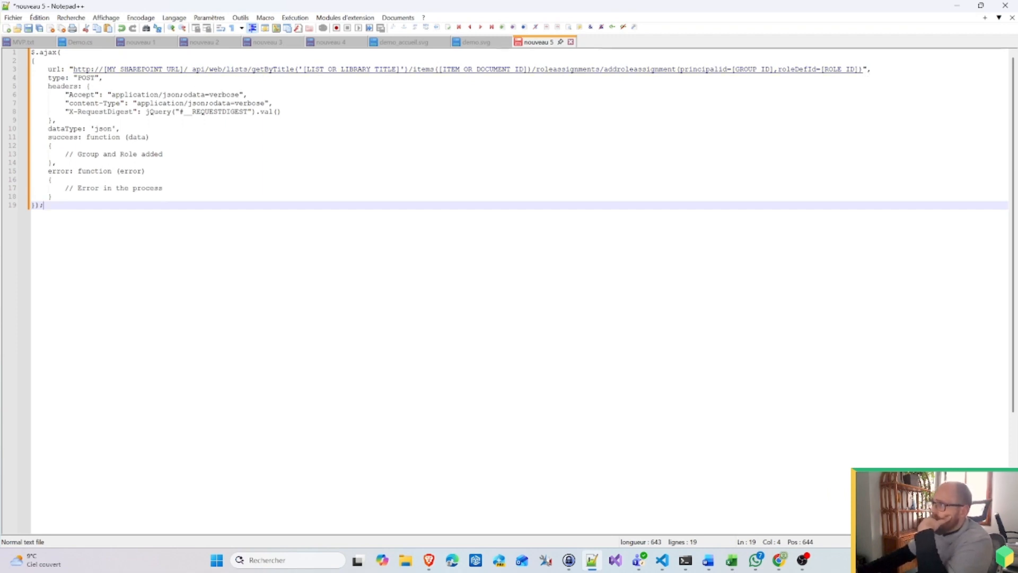
left_click_drag(863, 70, 189, 70)
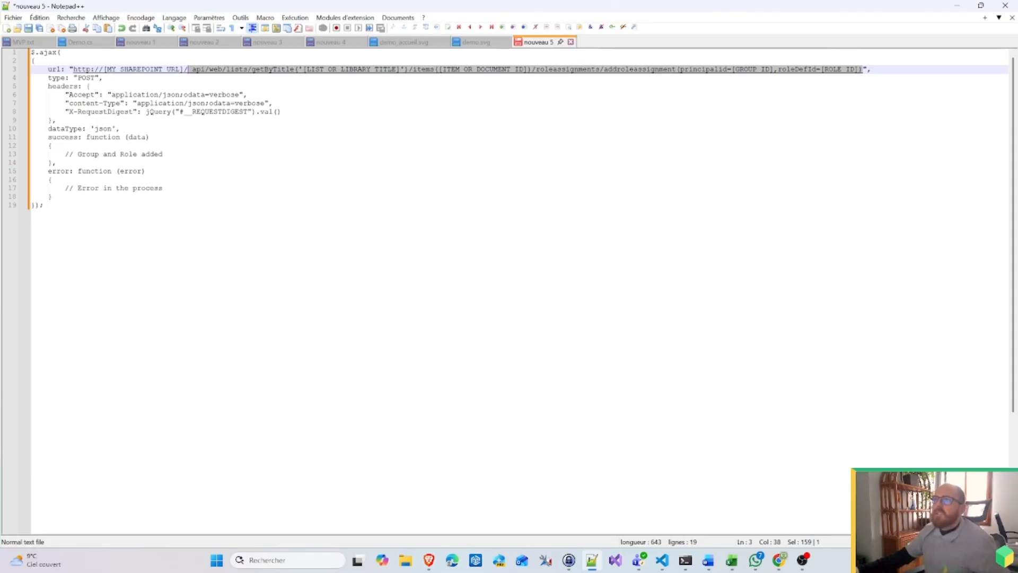
left_click(960, 7)
left_click(204, 17)
left_click(80, 10)
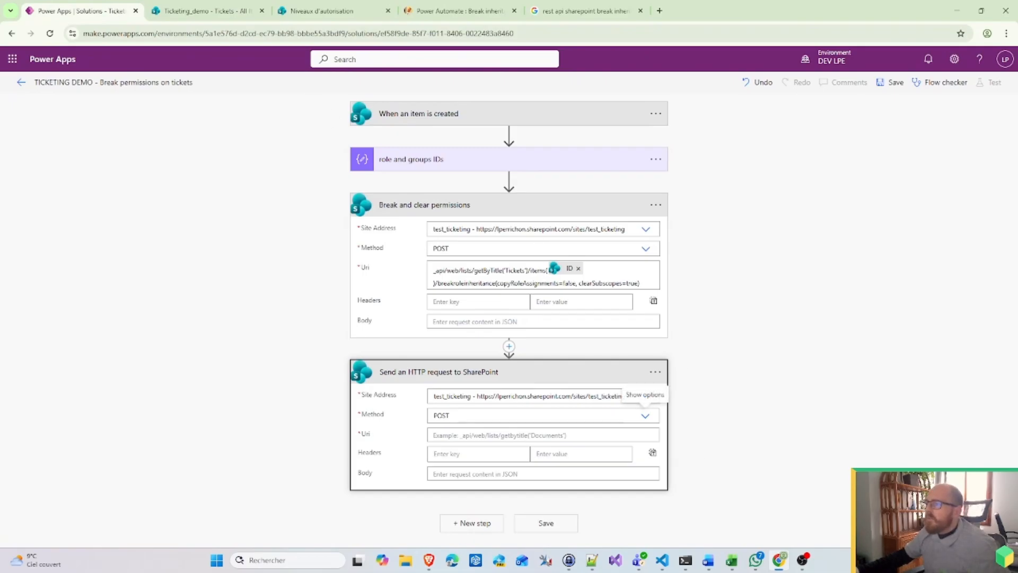
Step: Set the Site Address of both SharePoint HTTP requests to Ticketing_demo
left_click(892, 393)
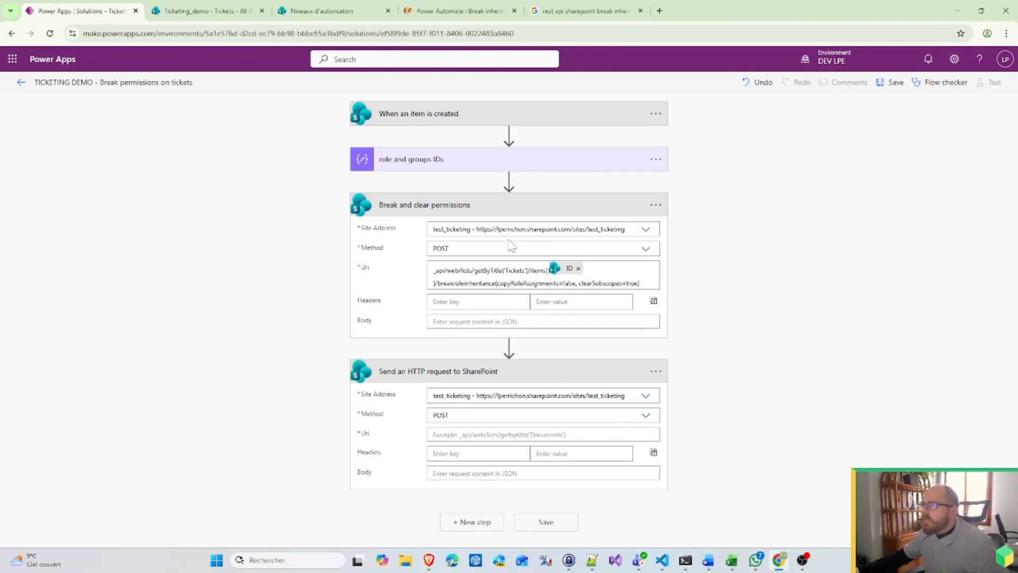
left_click(501, 229)
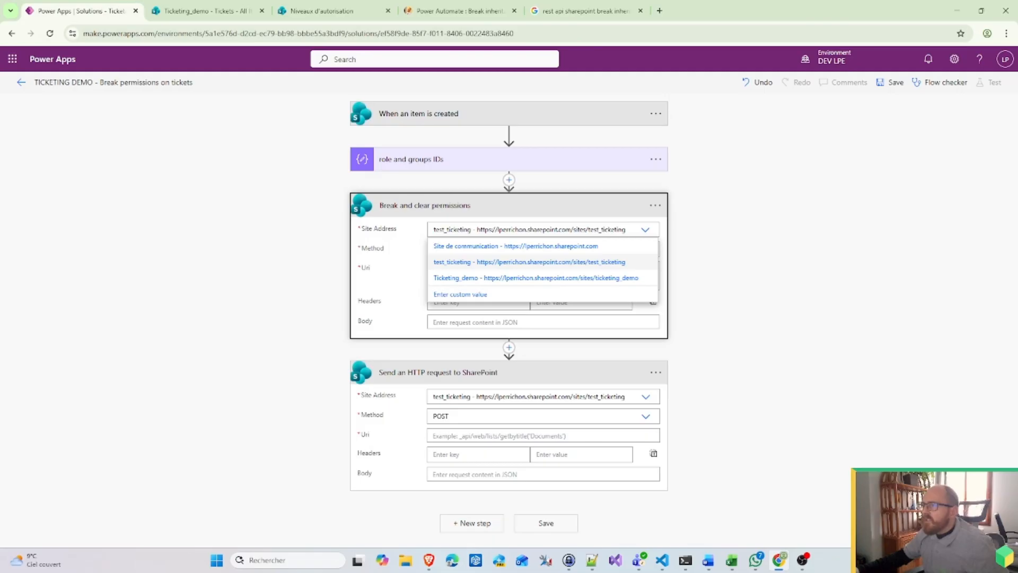
left_click(477, 276)
left_click(531, 406)
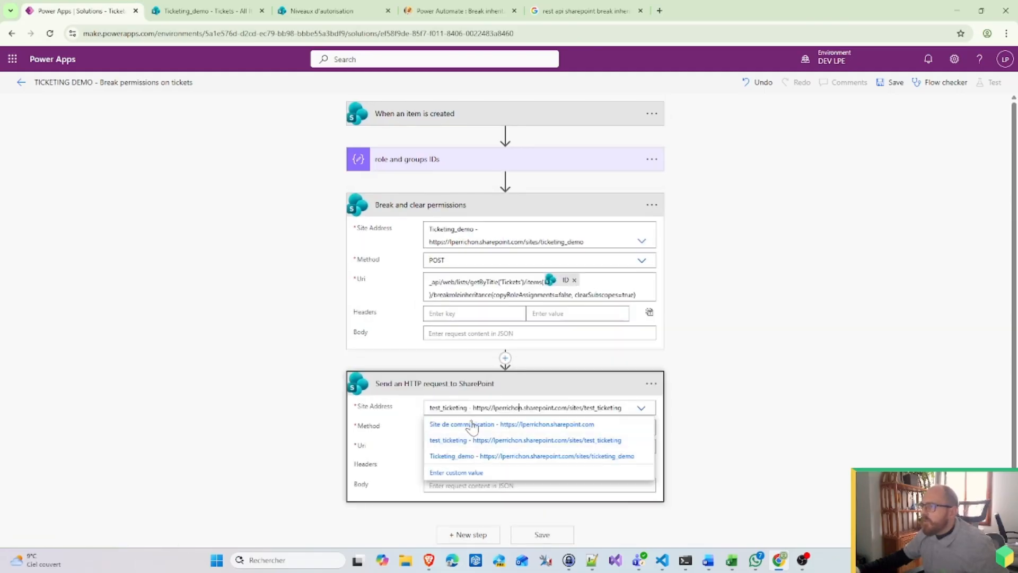
left_click(456, 457)
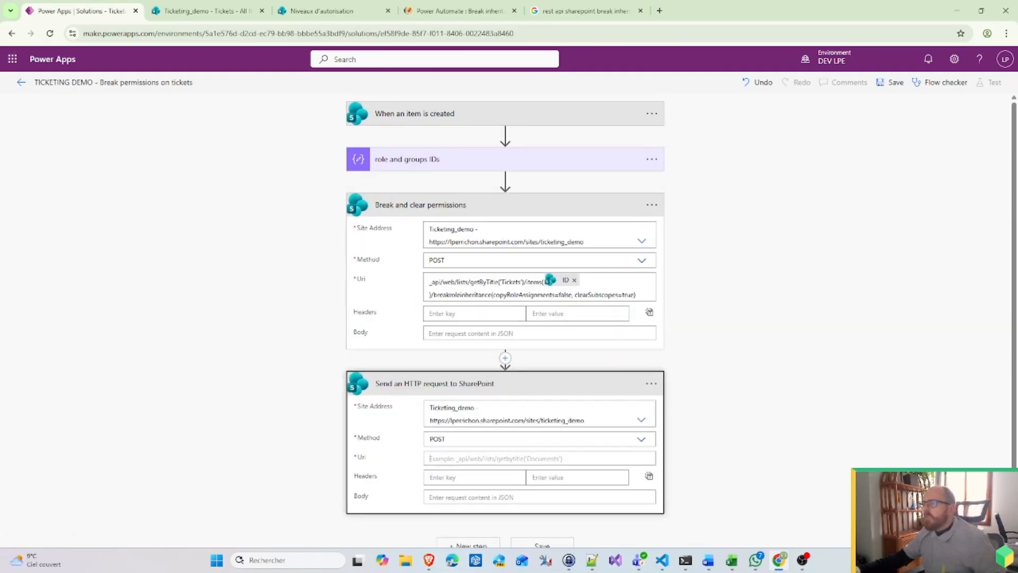
Step: Paste the addroleassignment Uri, filling the list placeholder with Tickets and item placeholder with ID
left_click(504, 455)
key("ctrl+v")
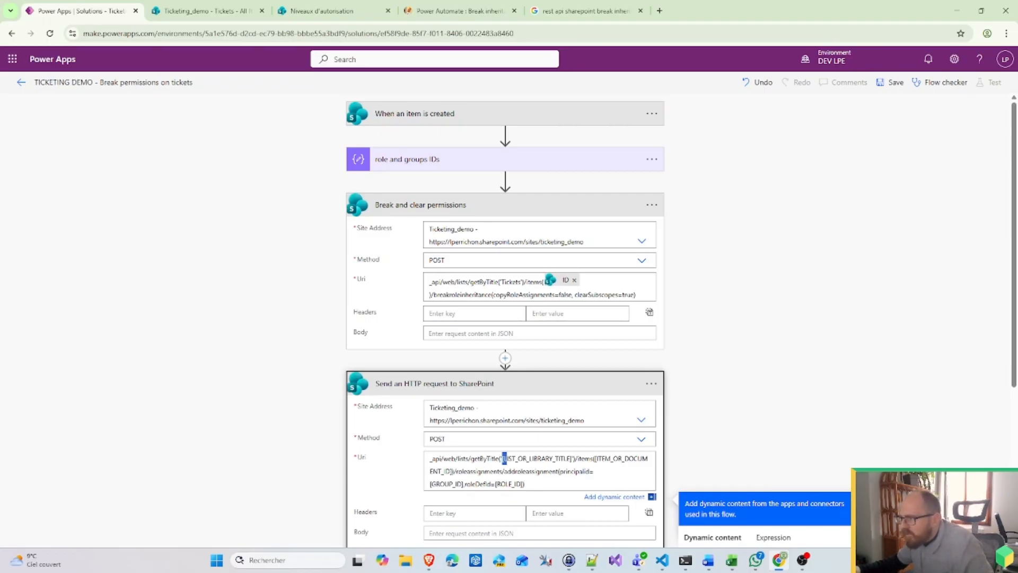
left_click_drag(505, 458, 570, 458)
type("Tickets")
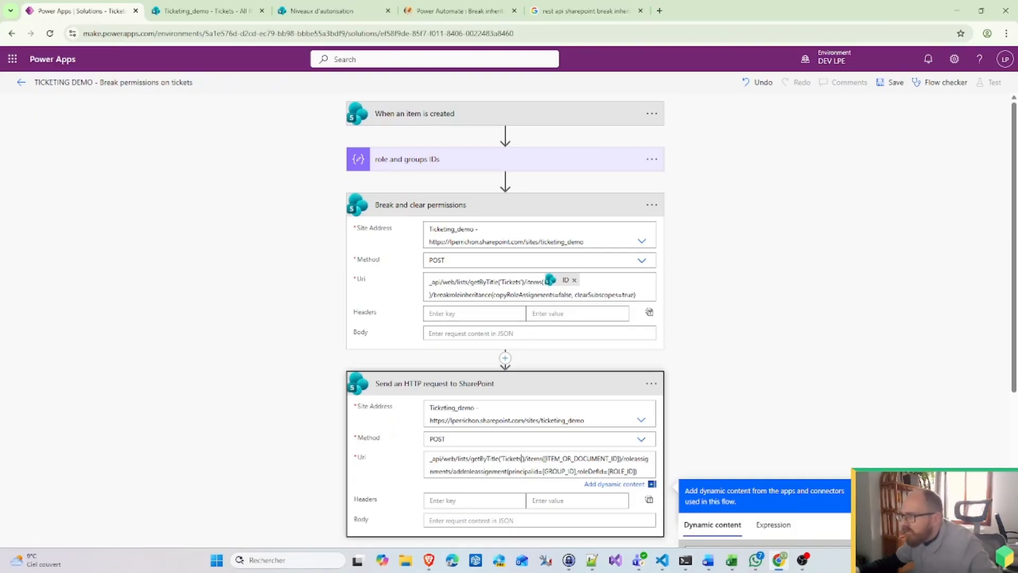
left_click_drag(545, 459, 613, 458)
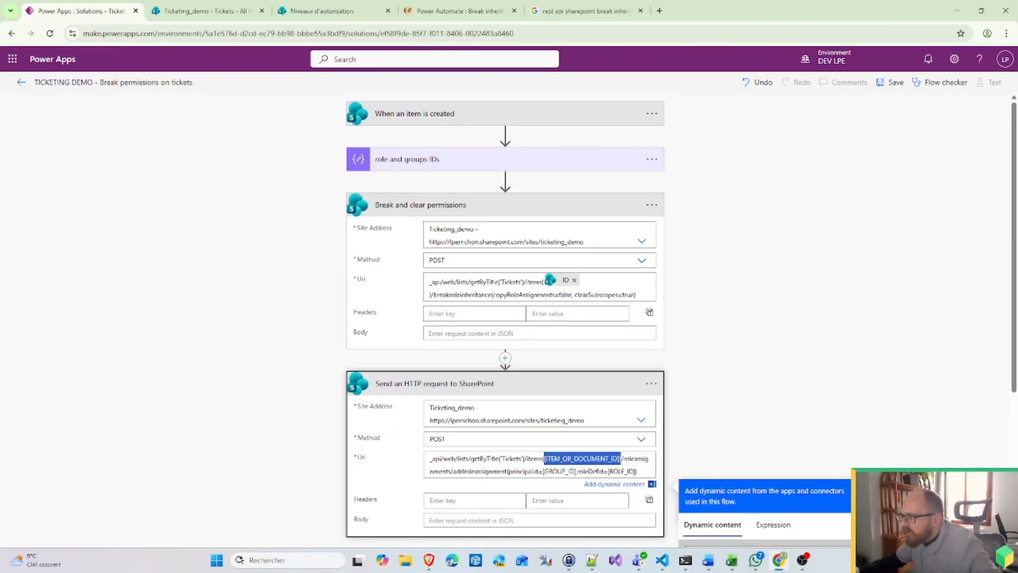
scroll(756, 456, "down", 6)
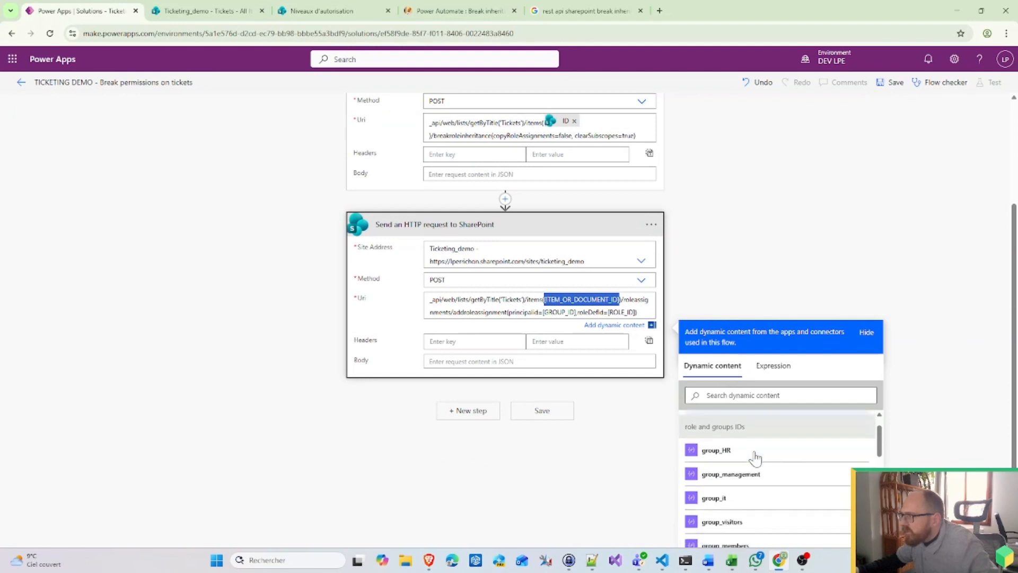
scroll(755, 457, "up", 3)
scroll(743, 466, "down", 5)
left_click(708, 466)
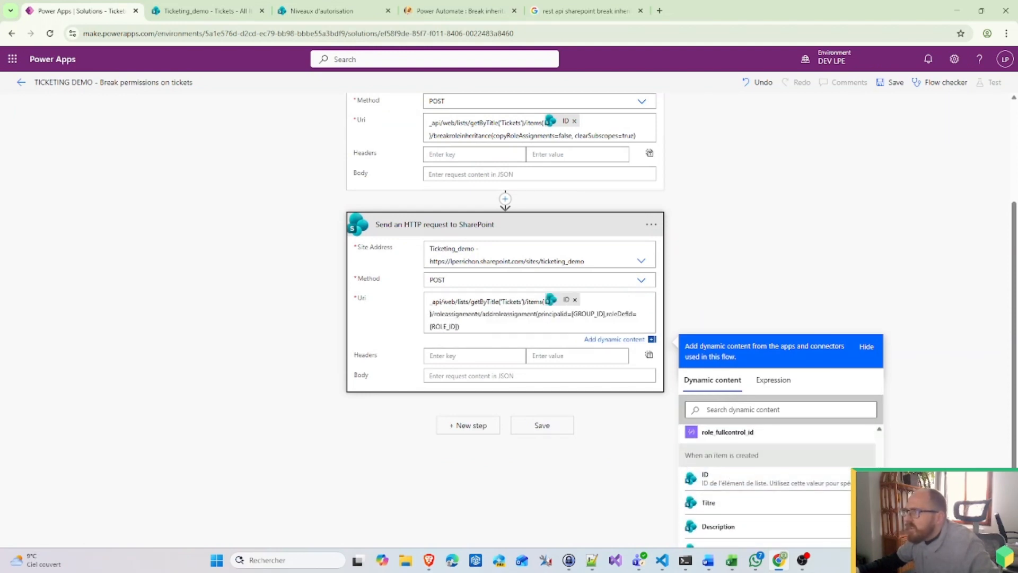
Step: Replace [GROUP_ID] with group_owners and [ROLE_ID] with role_fullcontrol_id in the Uri
left_click_drag(572, 314, 606, 314)
scroll(787, 471, "down", 2)
scroll(764, 477, "up", 5)
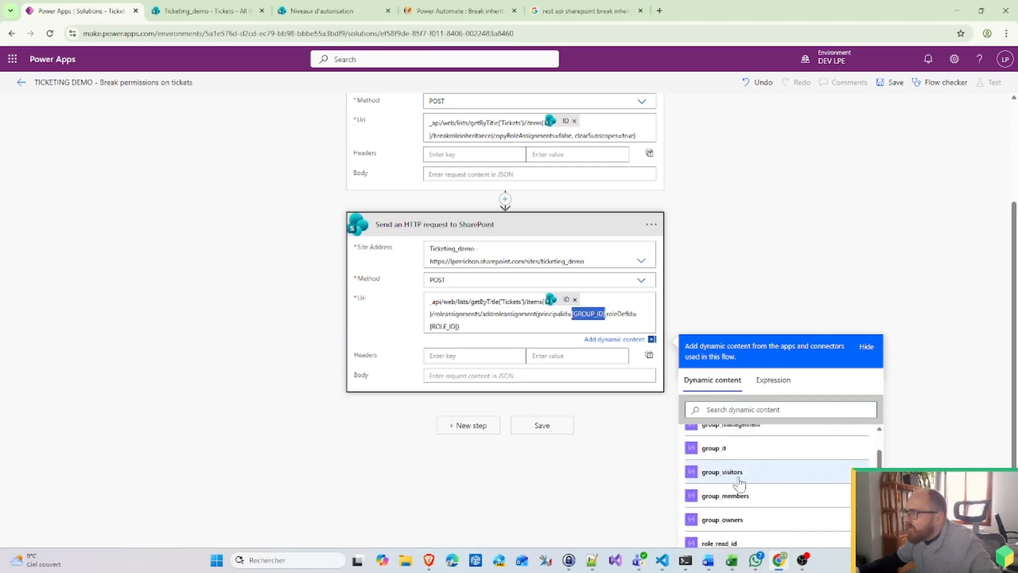
left_click(743, 523)
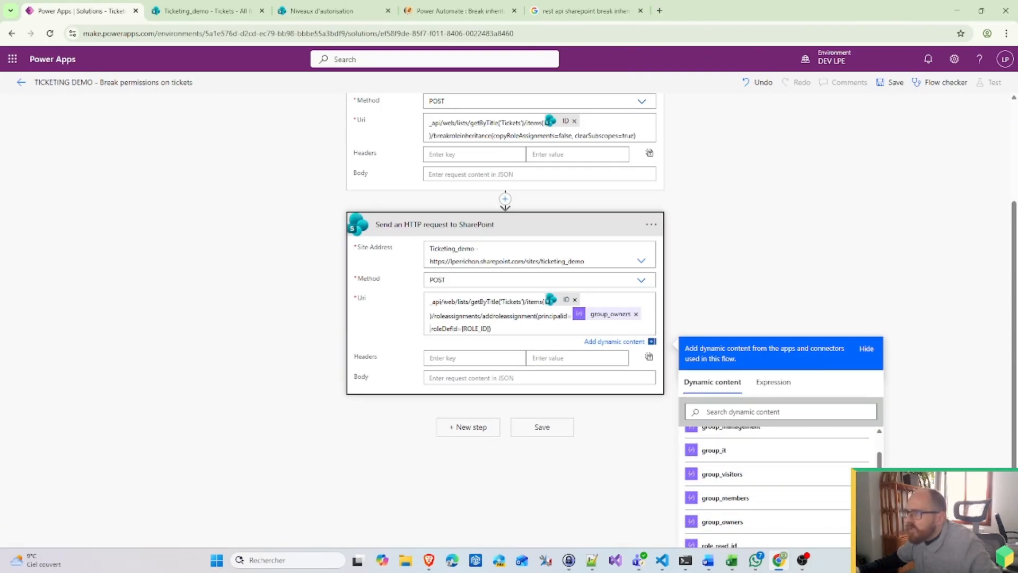
left_click_drag(462, 329, 491, 328)
scroll(794, 505, "down", 1)
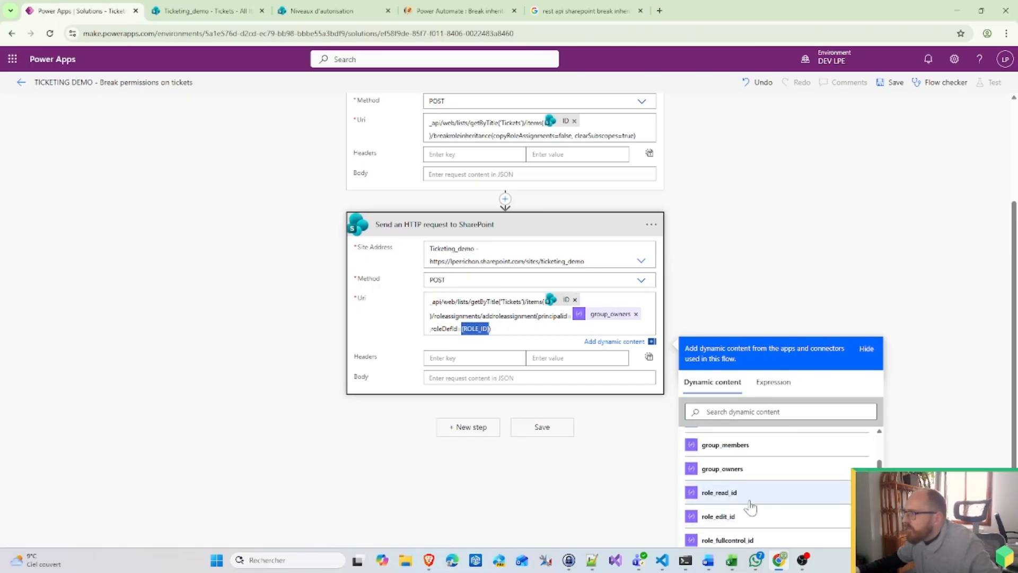
scroll(750, 508, "down", 1)
left_click(744, 490)
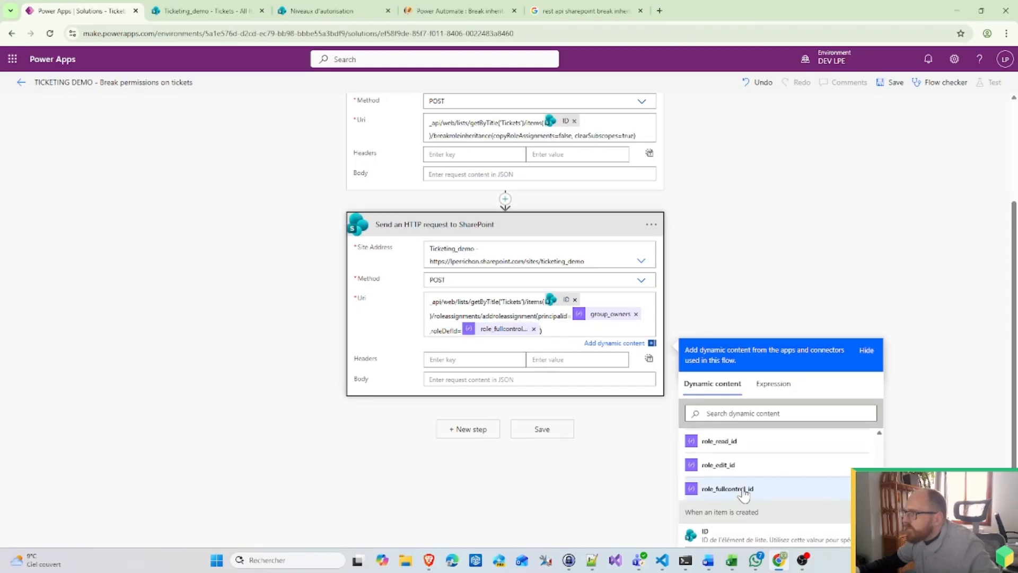
left_click(541, 493)
scroll(541, 493, "up", 2)
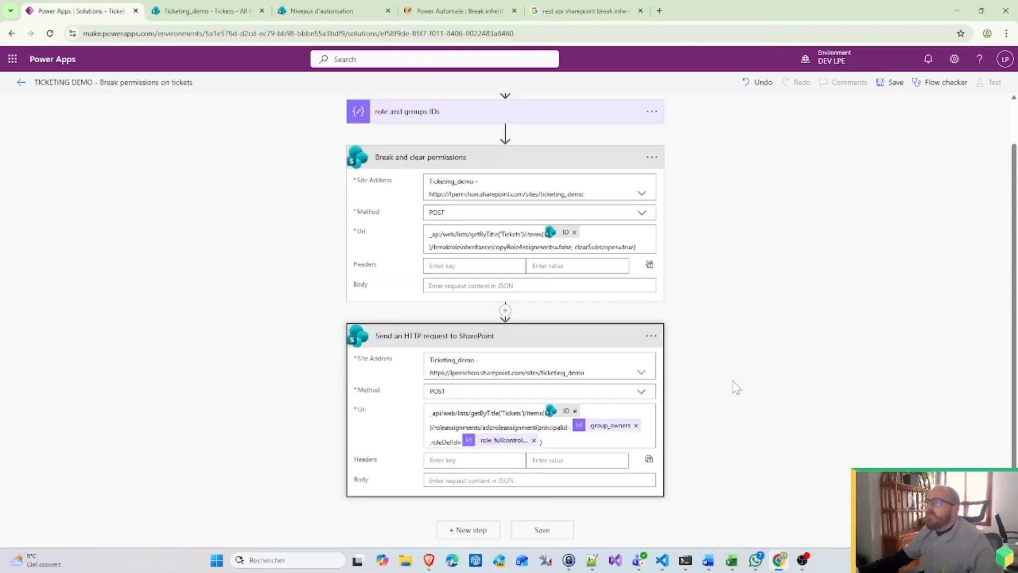
Step: Rename the second request step to 'Give admin full control'
left_click(652, 335)
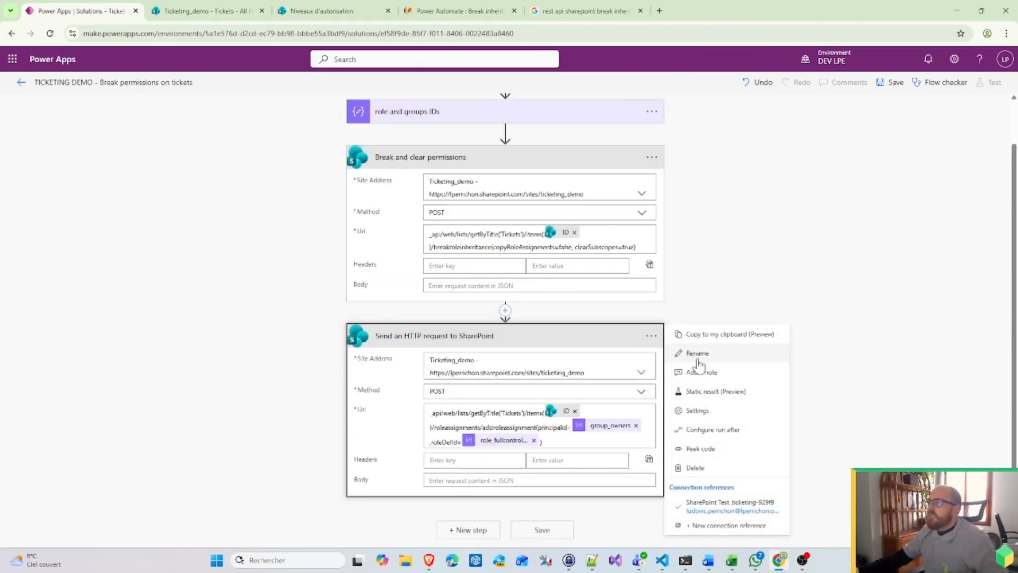
left_click(698, 360)
type("Give")
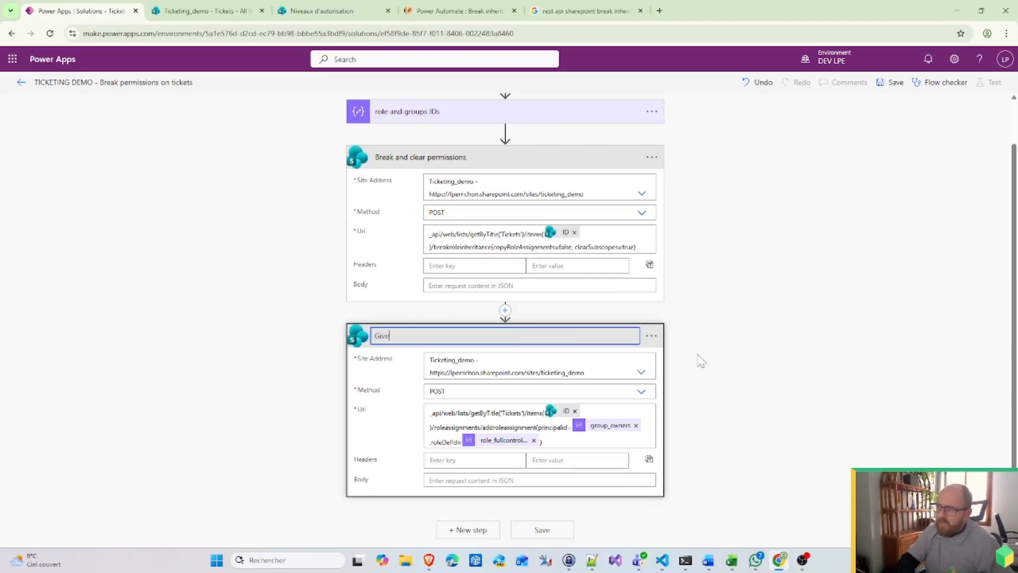
type(" admin ful")
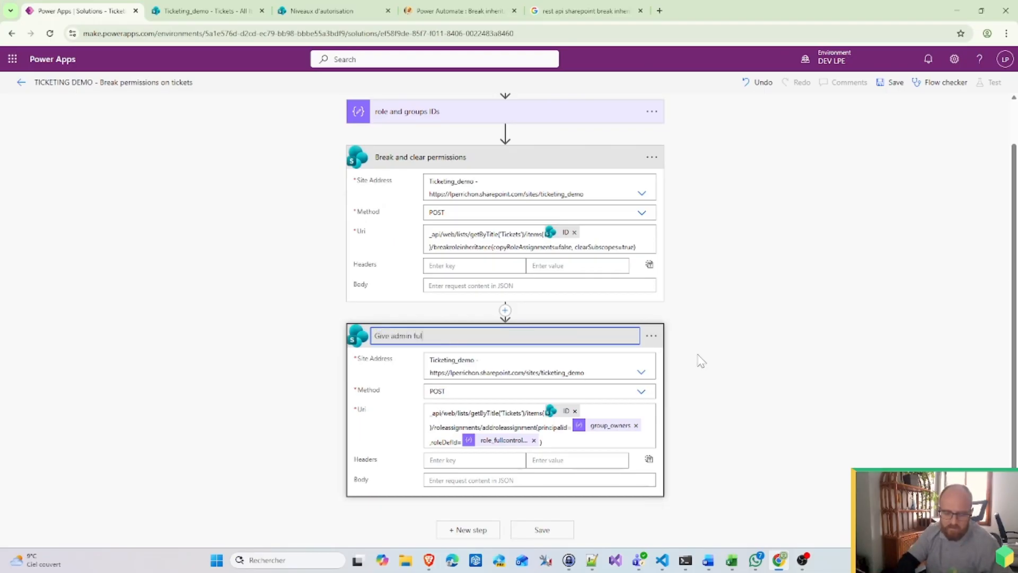
type("l control")
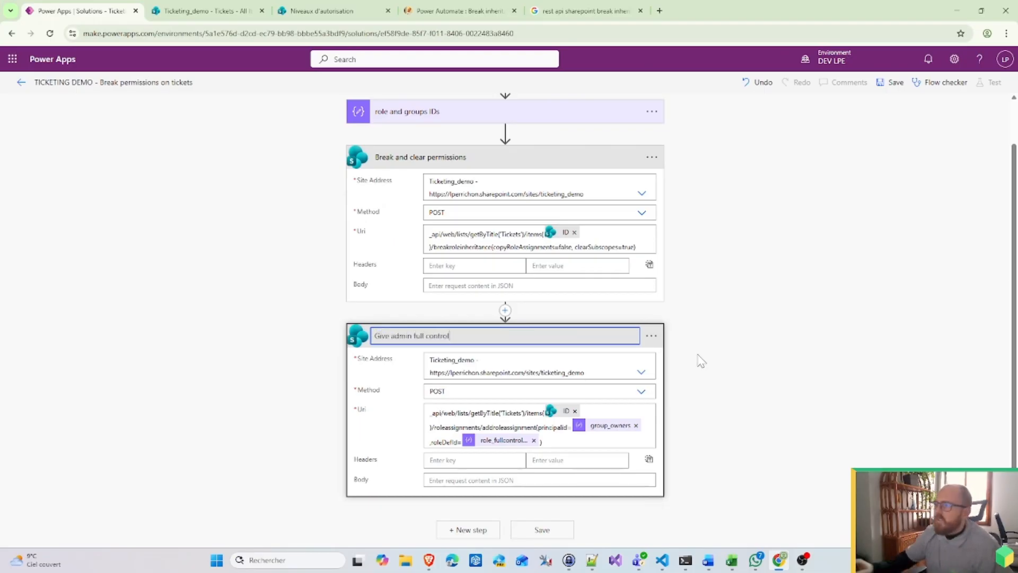
left_click(741, 365)
Step: Duplicate Give admin full control and rename the copy 'Give user read permissions'
left_click(492, 531)
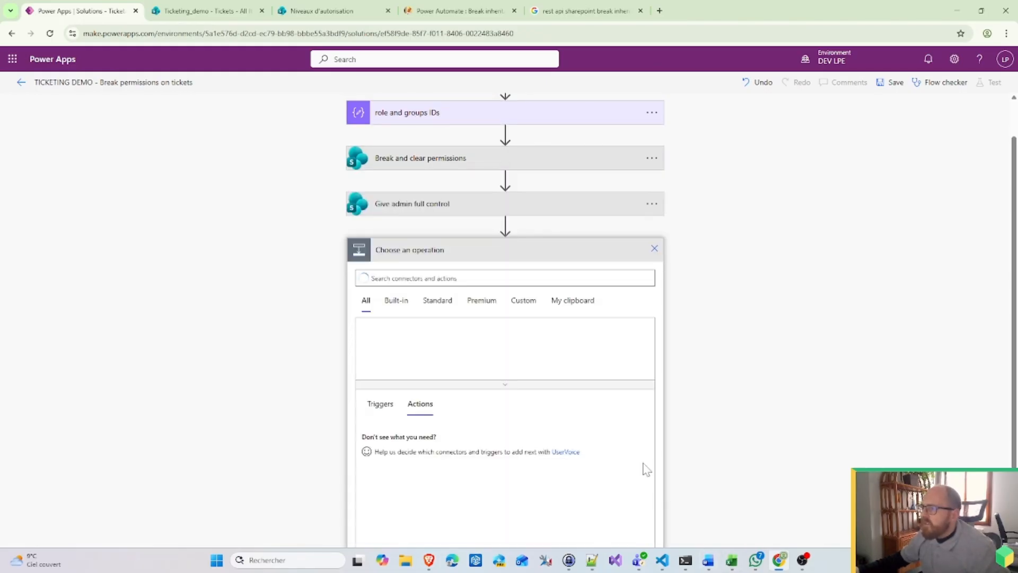
left_click(652, 204)
left_click(737, 202)
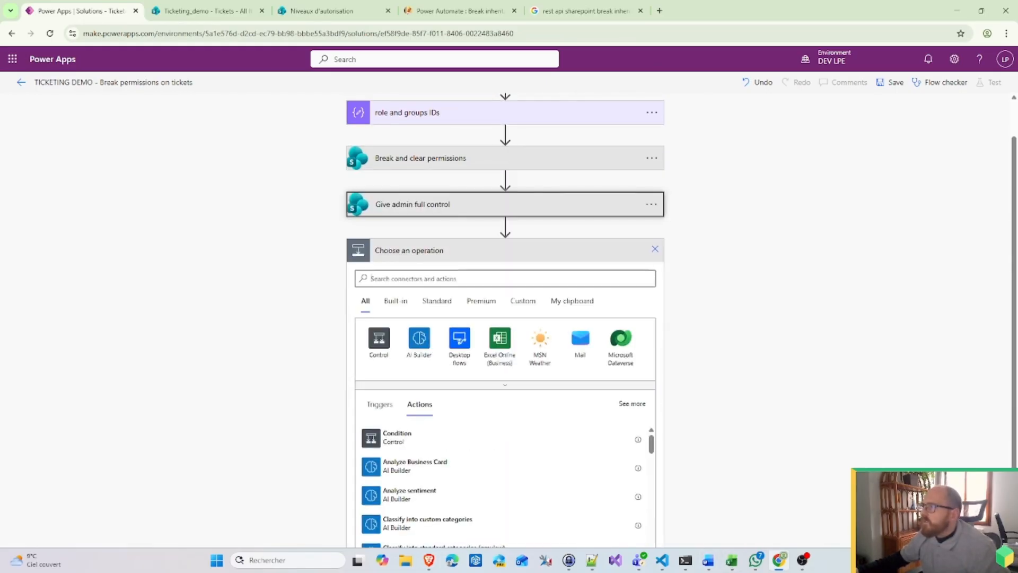
left_click(572, 300)
left_click(456, 366)
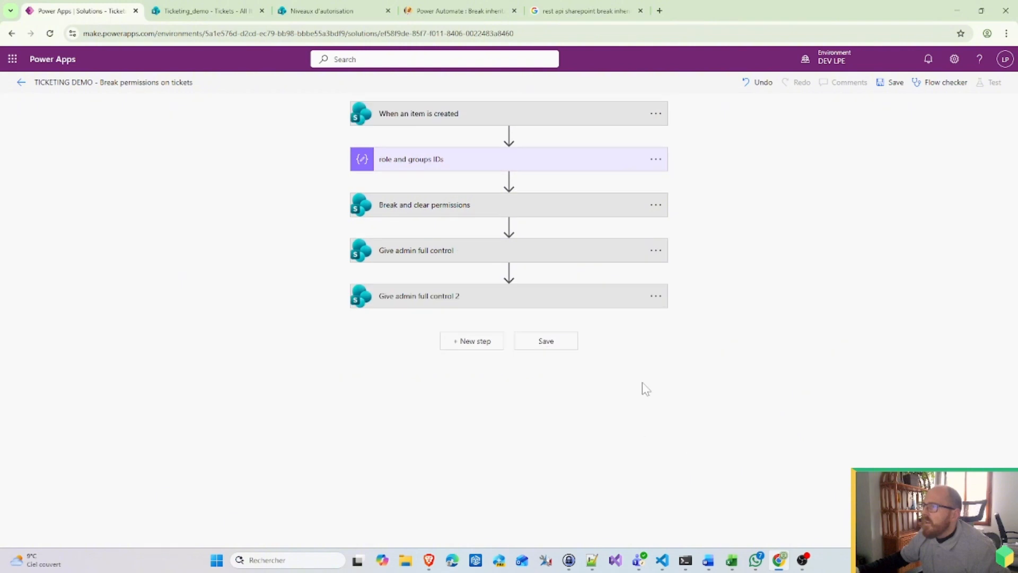
left_click(657, 296)
left_click(711, 315)
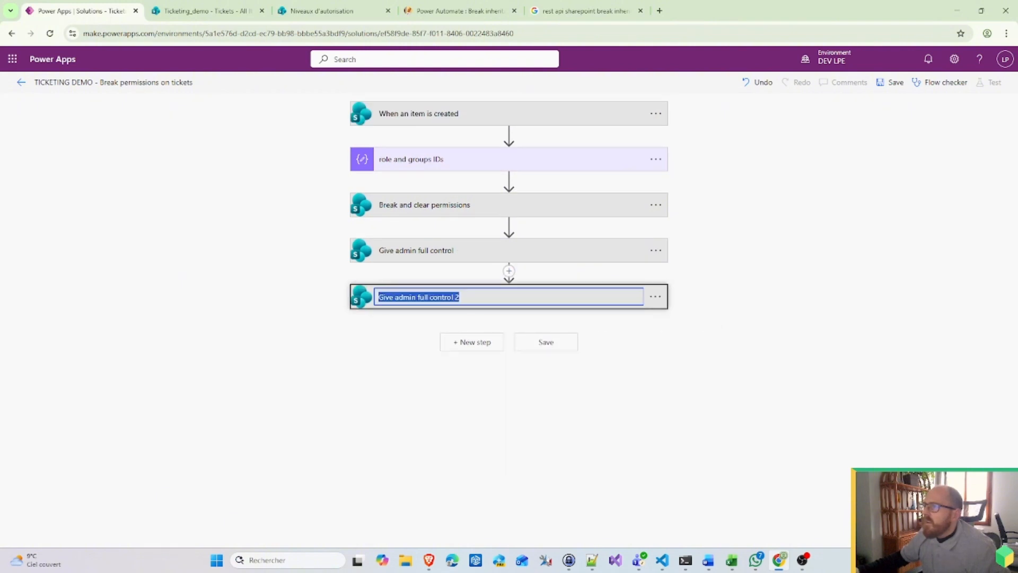
double_click(406, 297)
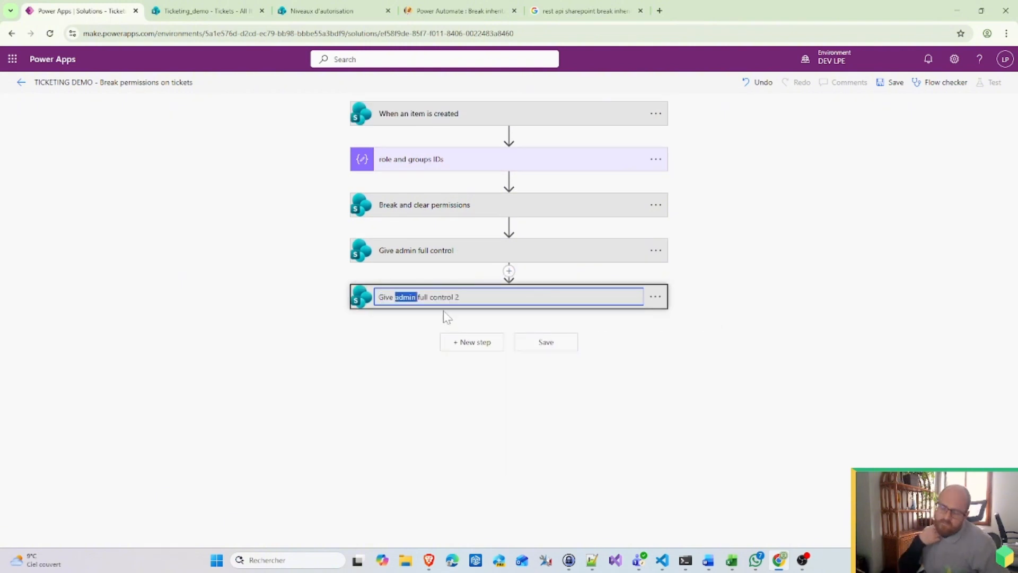
type("user")
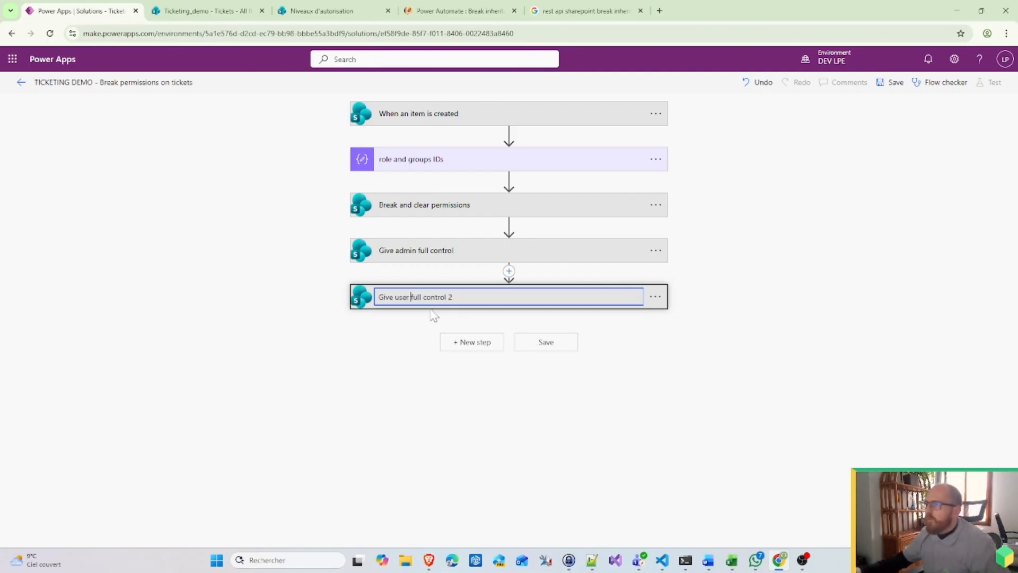
key("shift+End")
type("re")
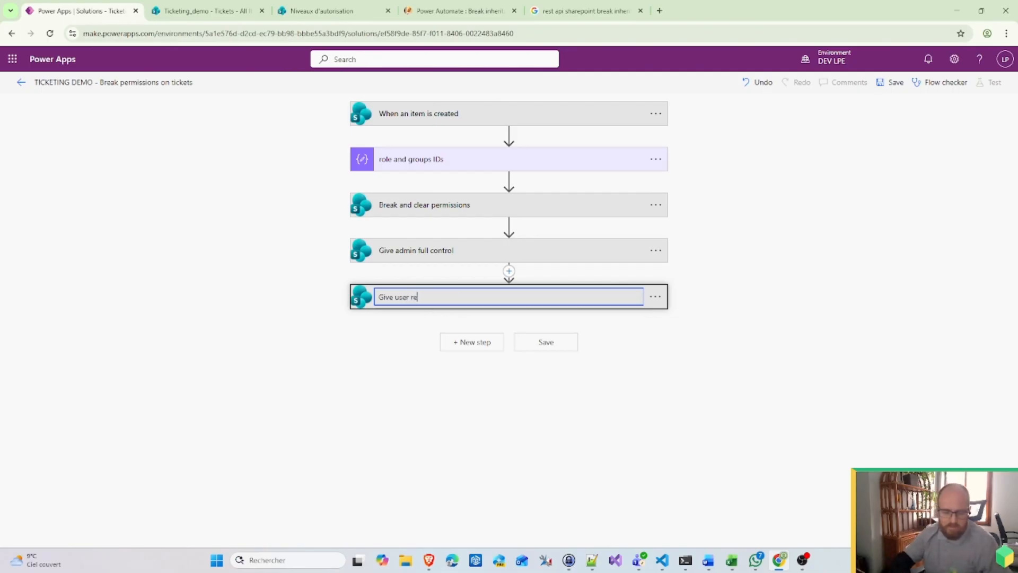
type("ad permissio")
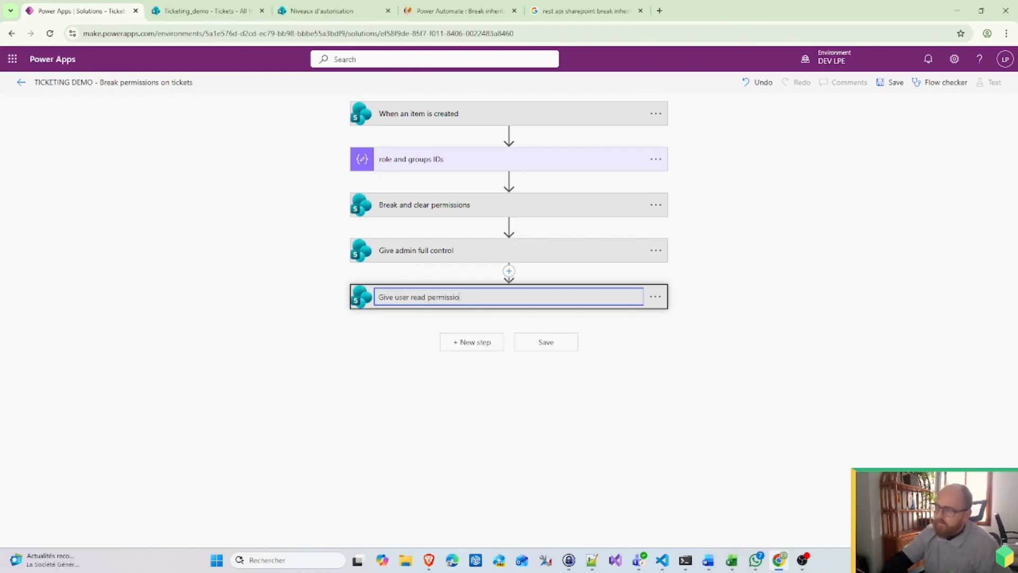
type("ns")
left_click(740, 358)
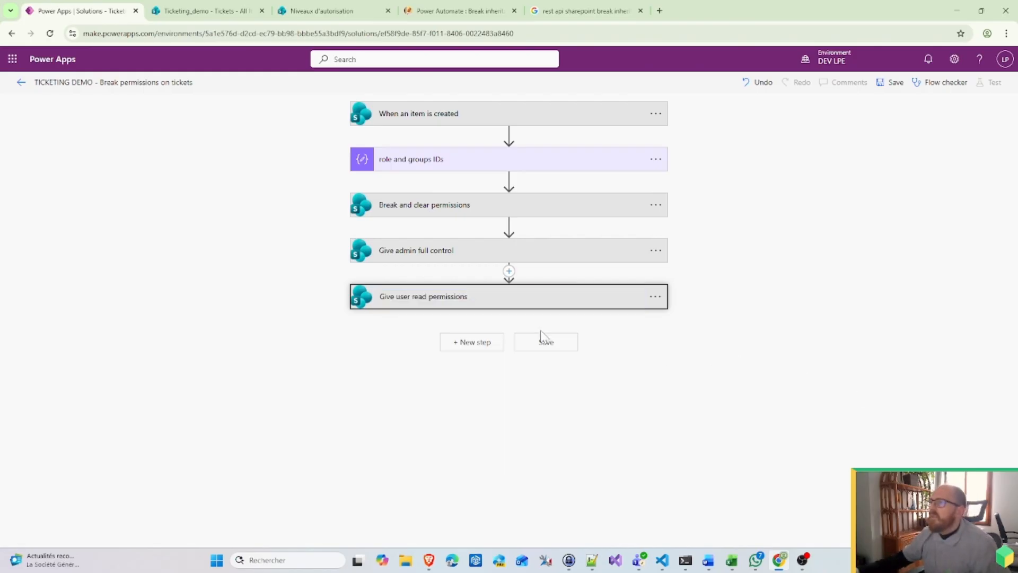
Step: Start inserting a new action between the two grant steps
left_click(436, 302)
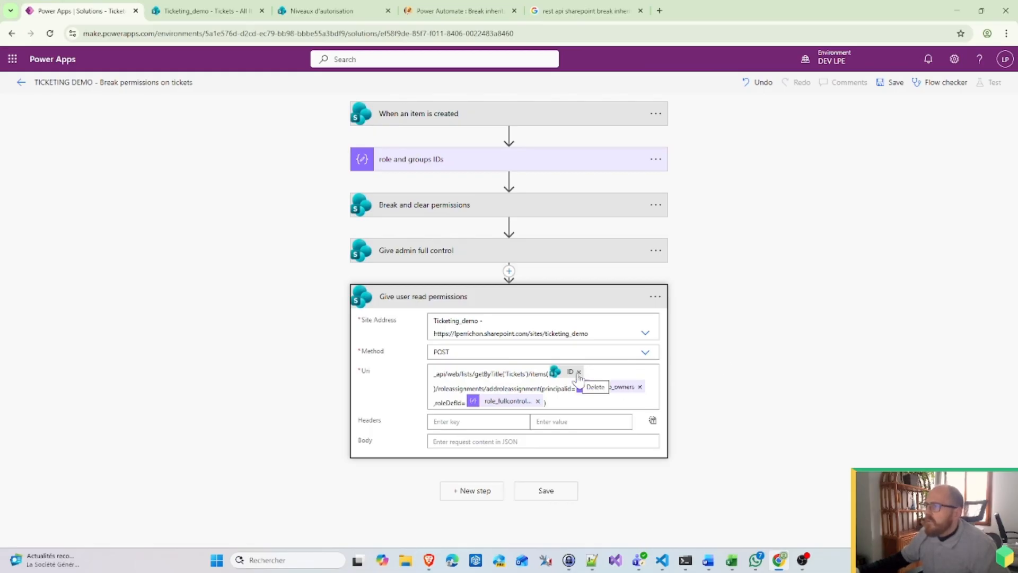
left_click(509, 271)
left_click(512, 286)
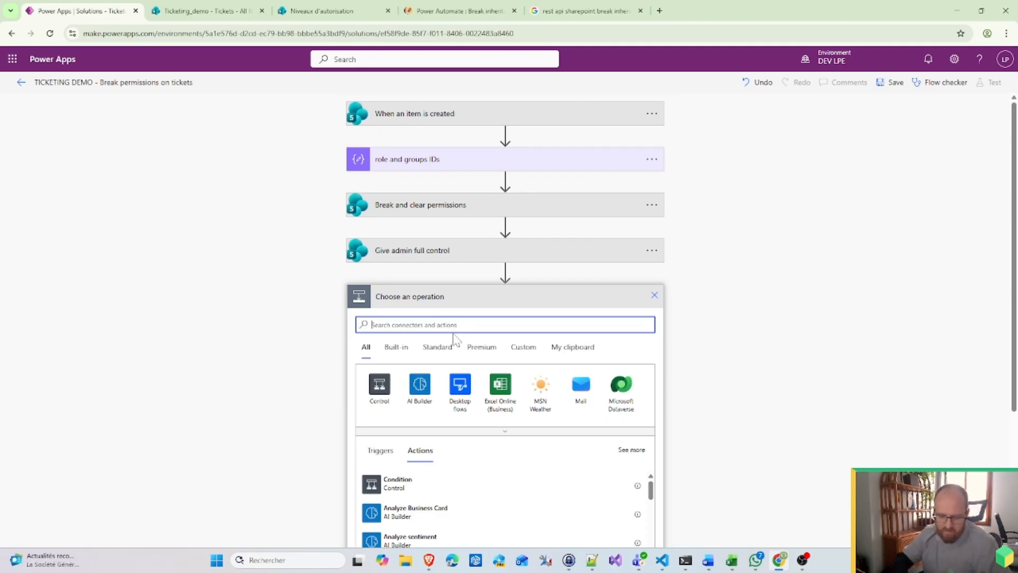
Step: Search 'http' and add a SharePoint 'Send an HTTP request to SharePoint' step
type("http")
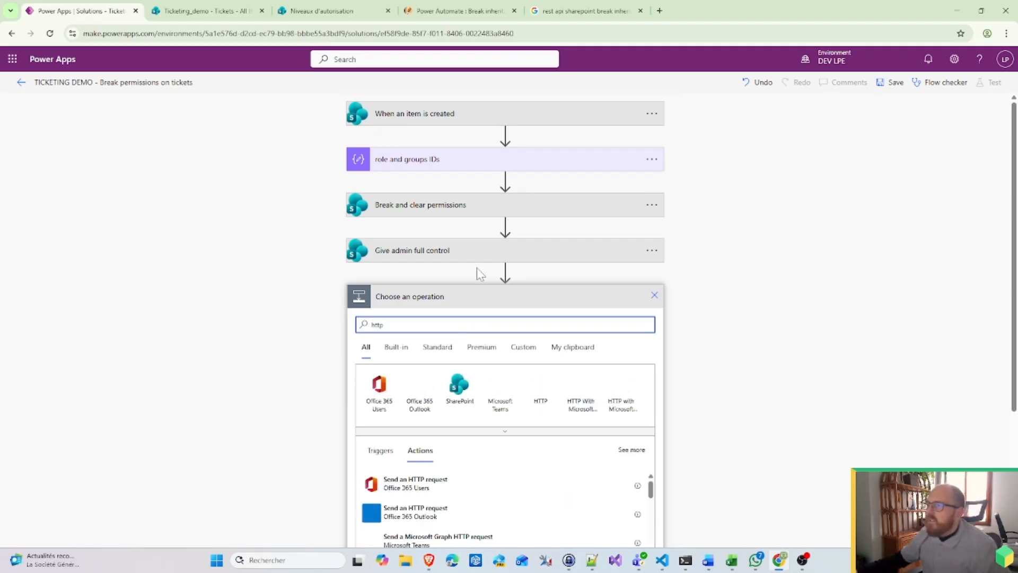
left_click(461, 387)
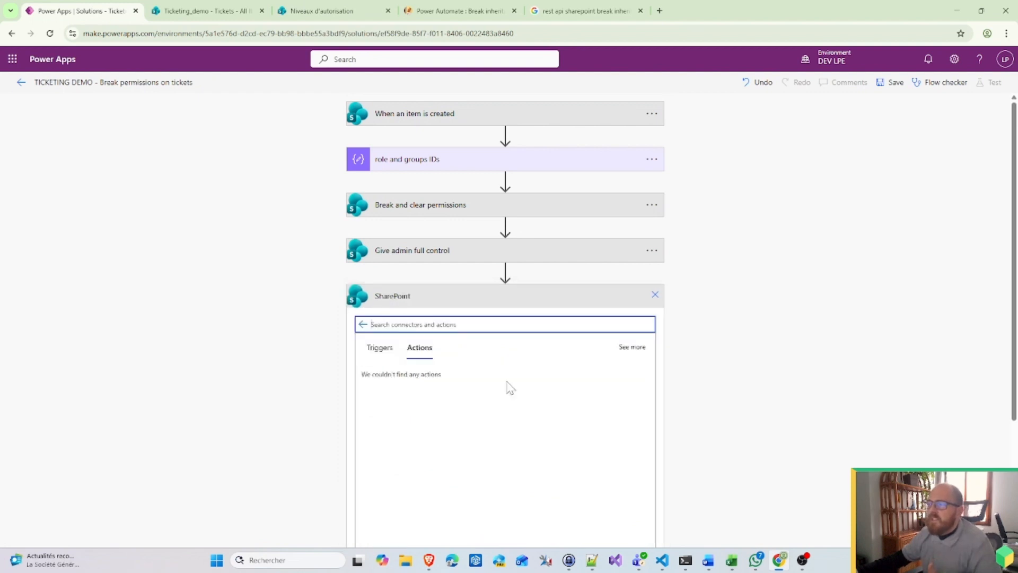
scroll(503, 389, "down", 1)
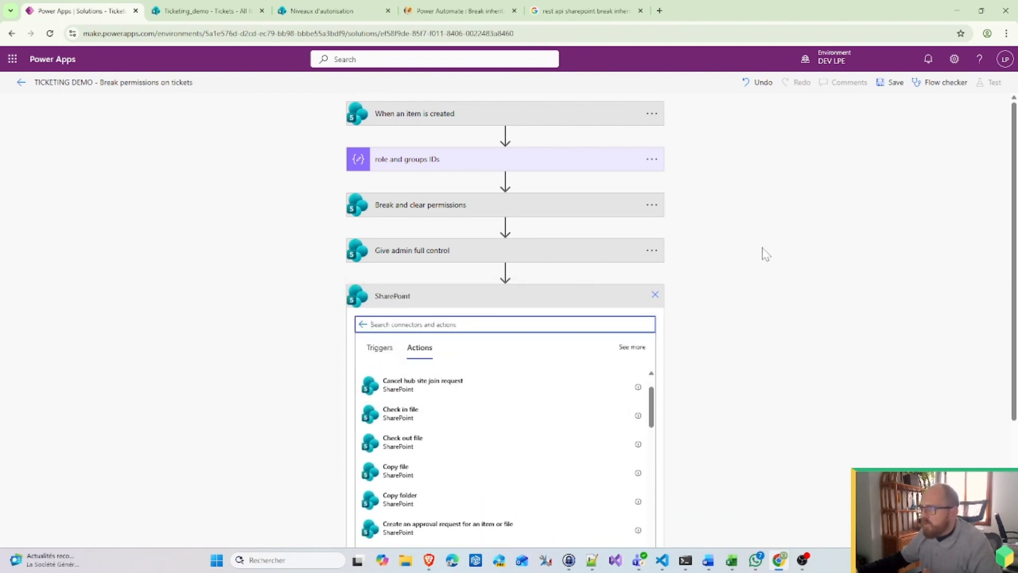
scroll(591, 451, "down", 10)
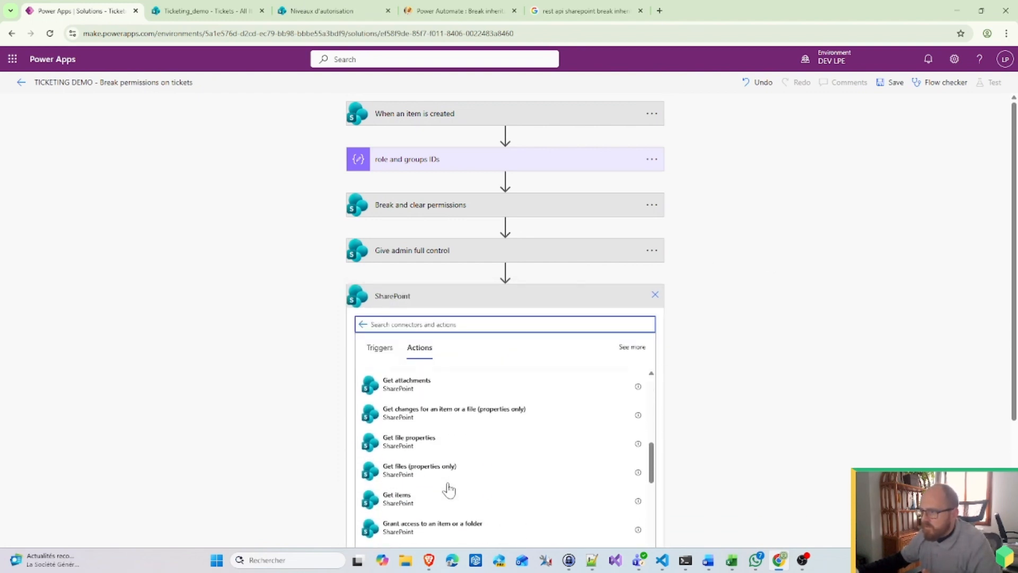
scroll(449, 489, "down", 3)
left_click(438, 513)
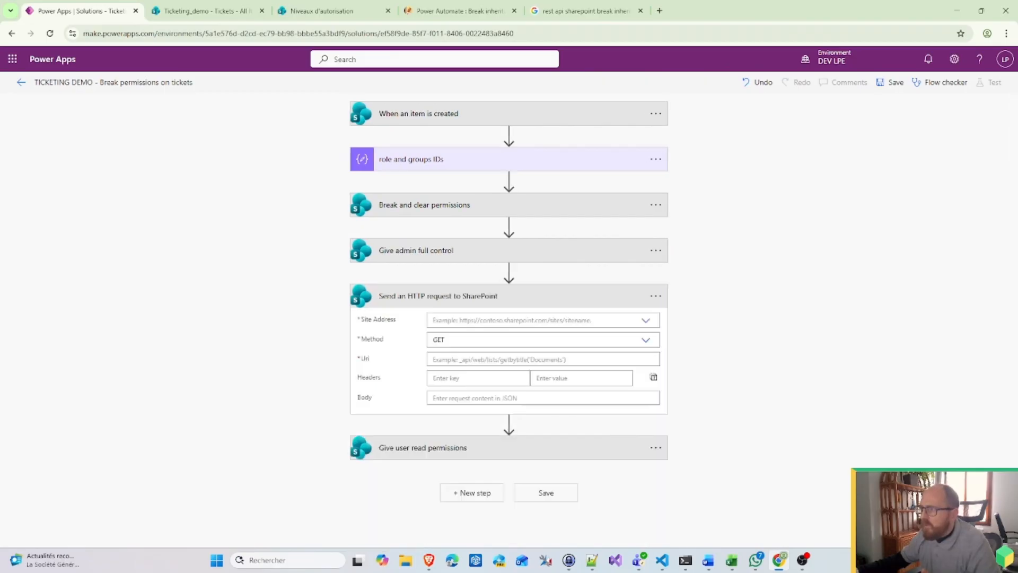
Step: Name the new step 'Get ticket requester id' and set its site to Ticketing_demo
left_click(664, 291)
left_click(705, 314)
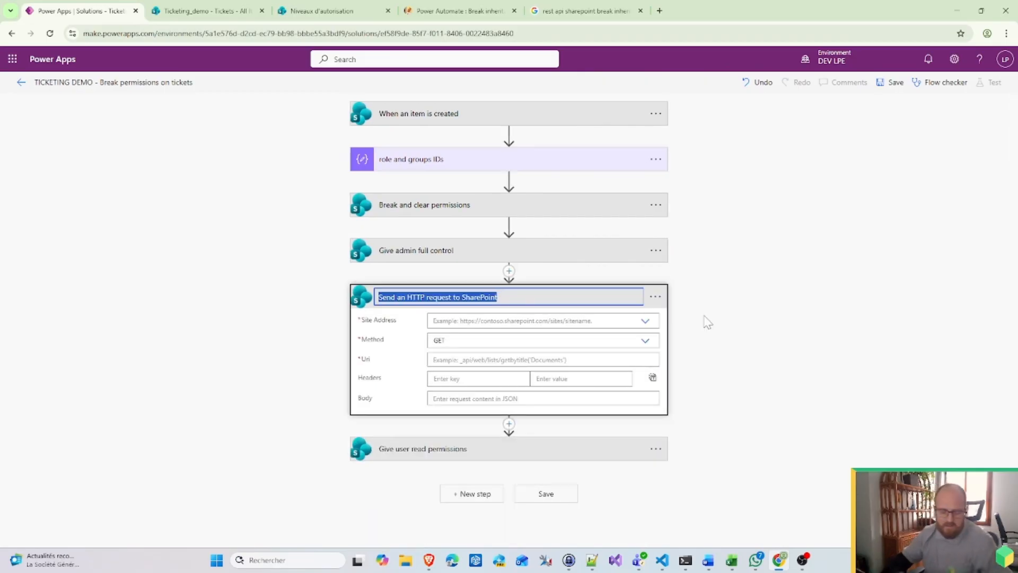
type("Get ticket r")
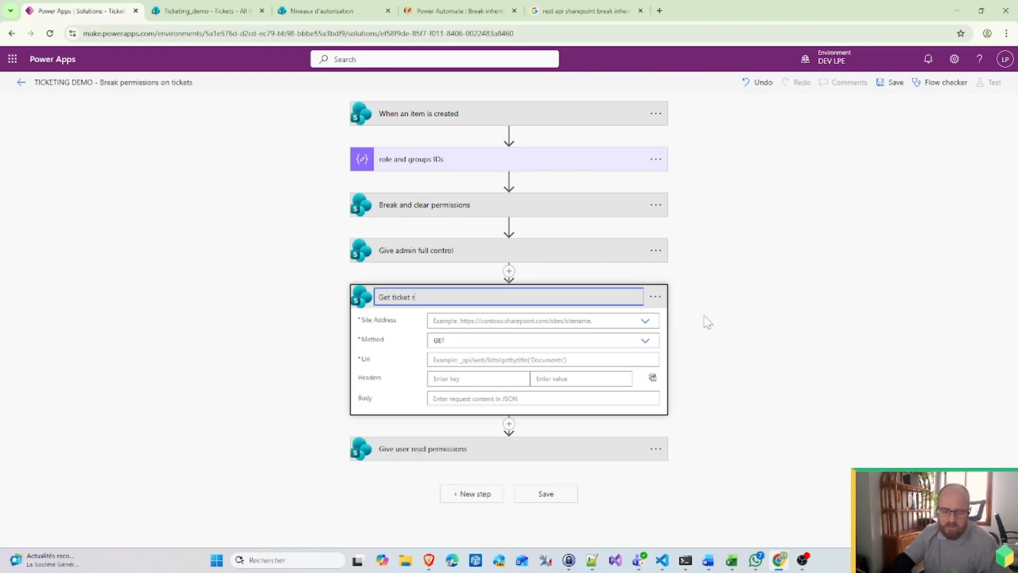
type("equester i")
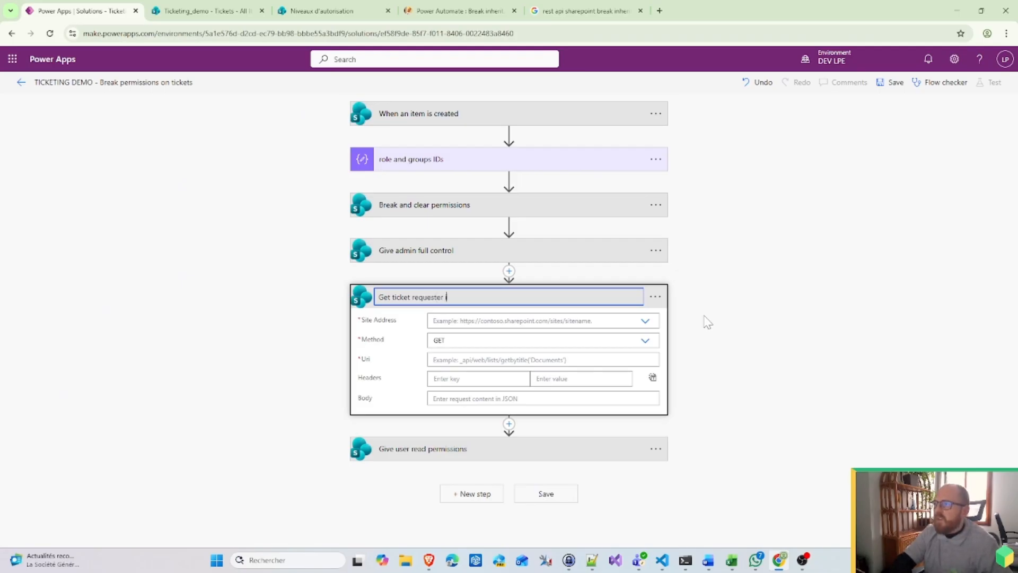
type("d")
left_click(644, 322)
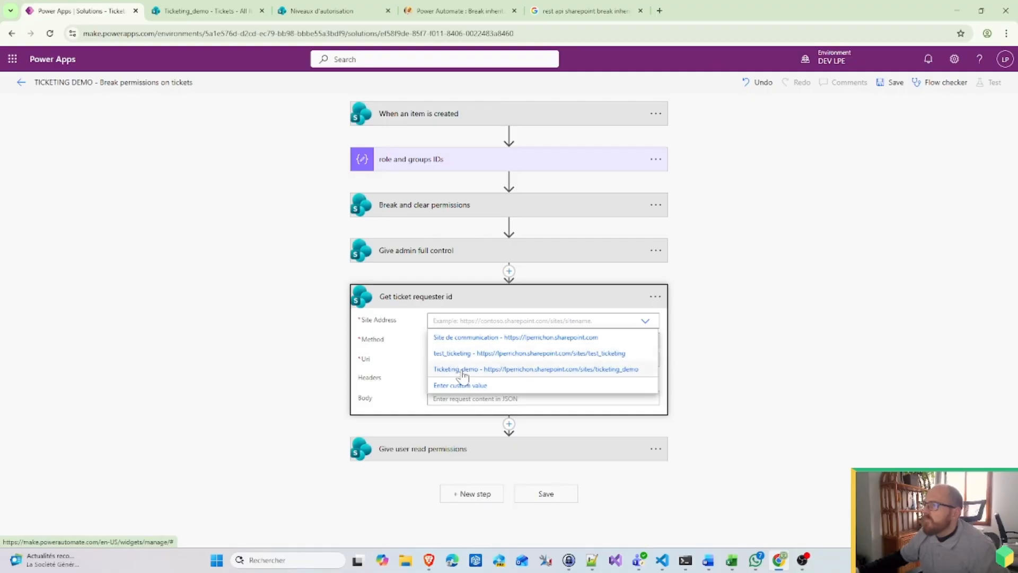
left_click(463, 370)
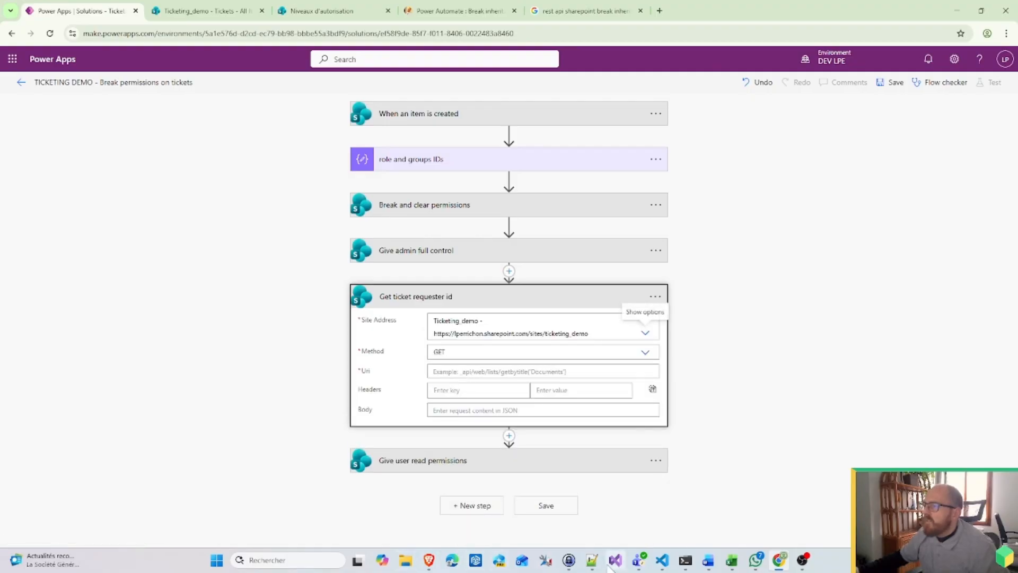
left_click(592, 560)
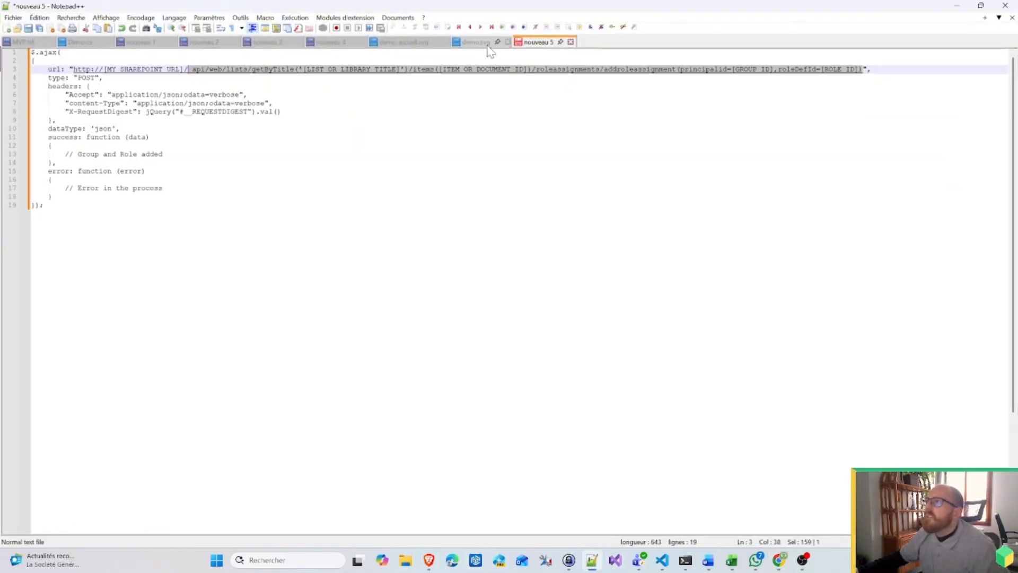
Step: Undo all the content in the nouveau 5 note until it is empty
left_click(256, 95)
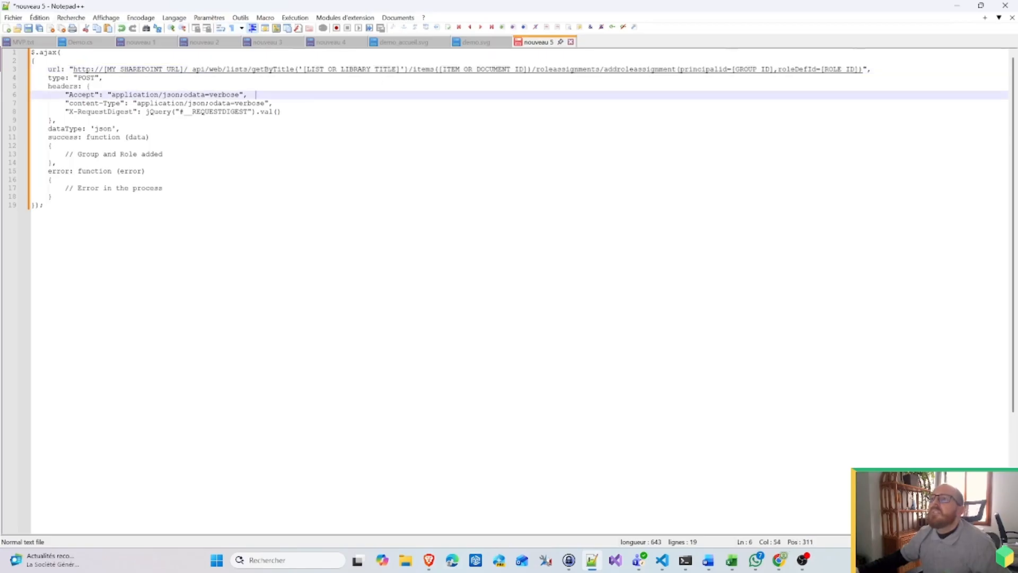
key("ctrl+z")
key("ctrl+z")
key("ctrl+z")
key("ctrl+z")
key("ctrl+z")
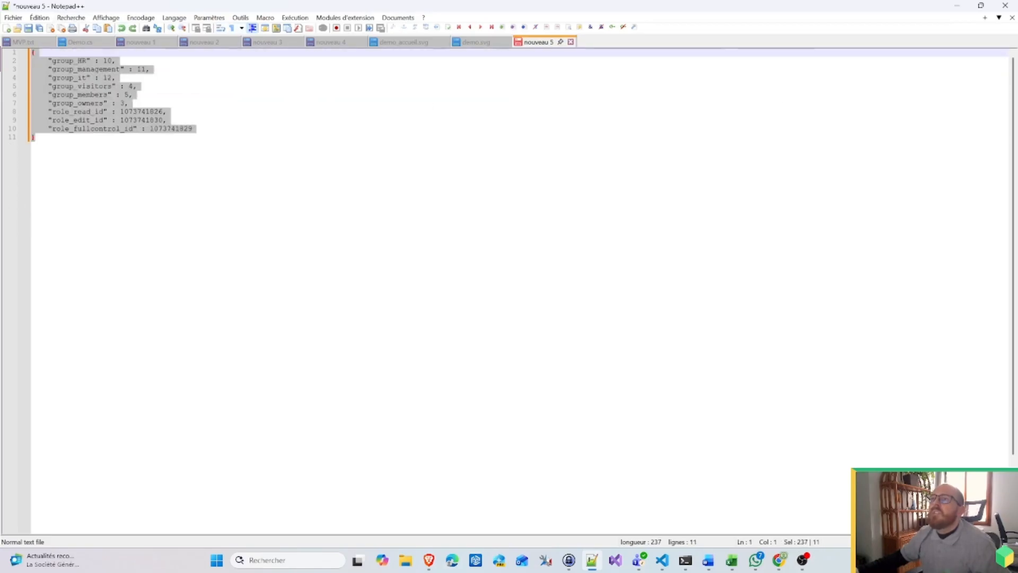
key("ctrl+z")
key("ctrl+z")
key("ctrl+z")
key("ctrl+z")
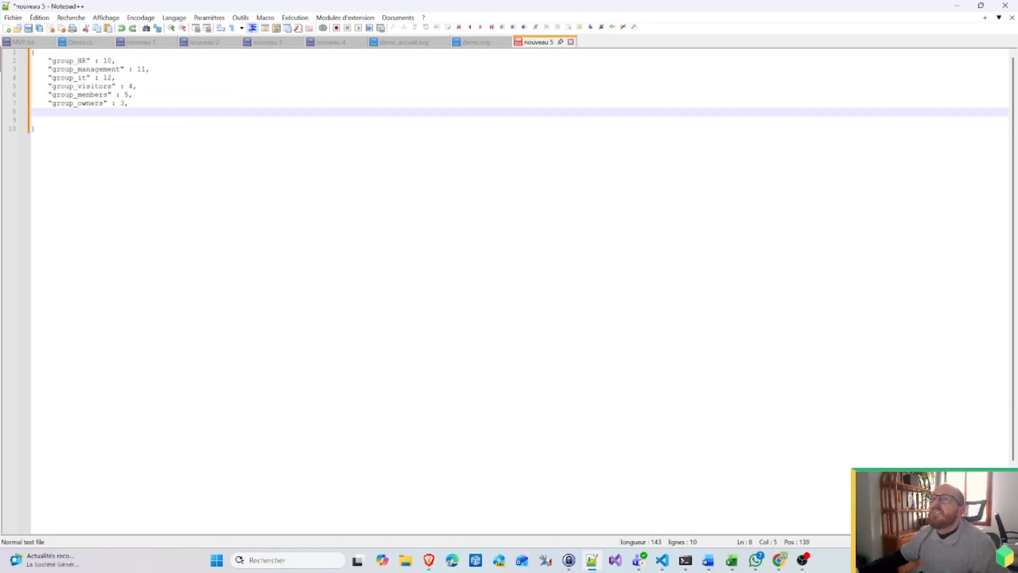
key("ctrl+z")
key("ctrl+z")
key("ctrl+z")
key("ctrl+z")
key("ctrl+z")
key("ctrl+z")
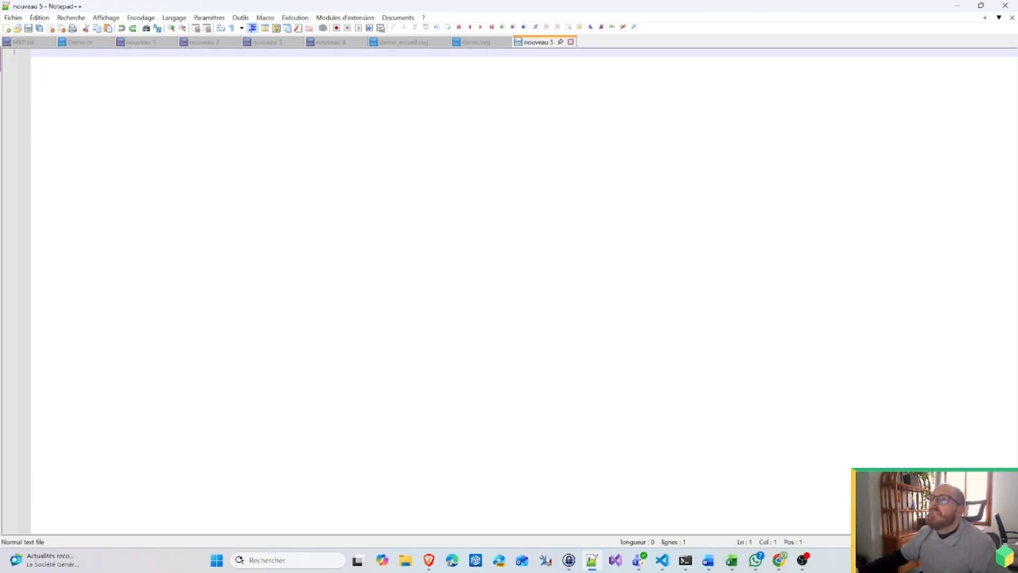
Step: Copy the siteusers getbyemail API line from nouveau 2 and minimize Notepad++
left_click(139, 42)
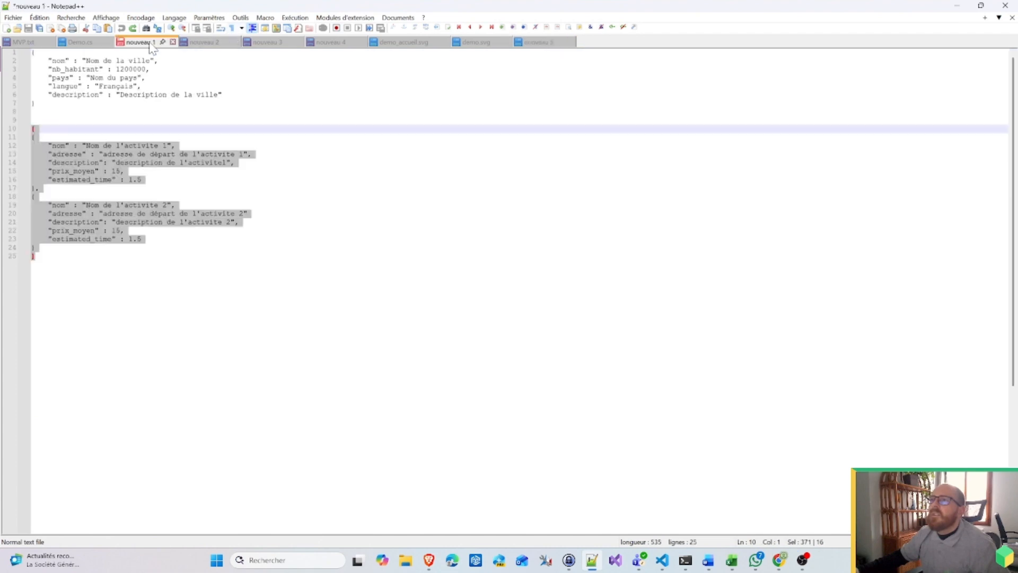
left_click(210, 43)
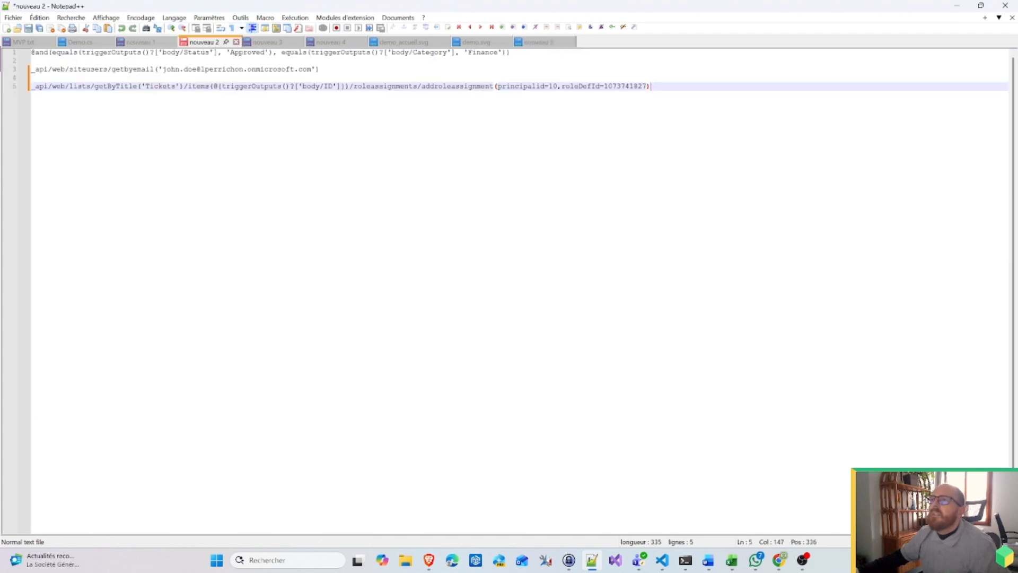
left_click_drag(321, 70, 32, 69)
key("ctrl+c")
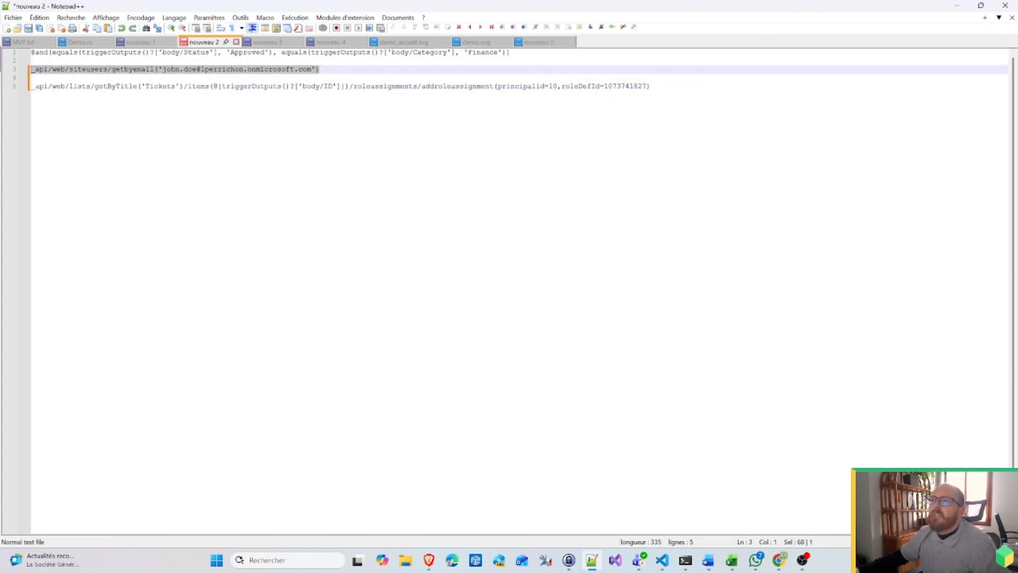
left_click(957, 6)
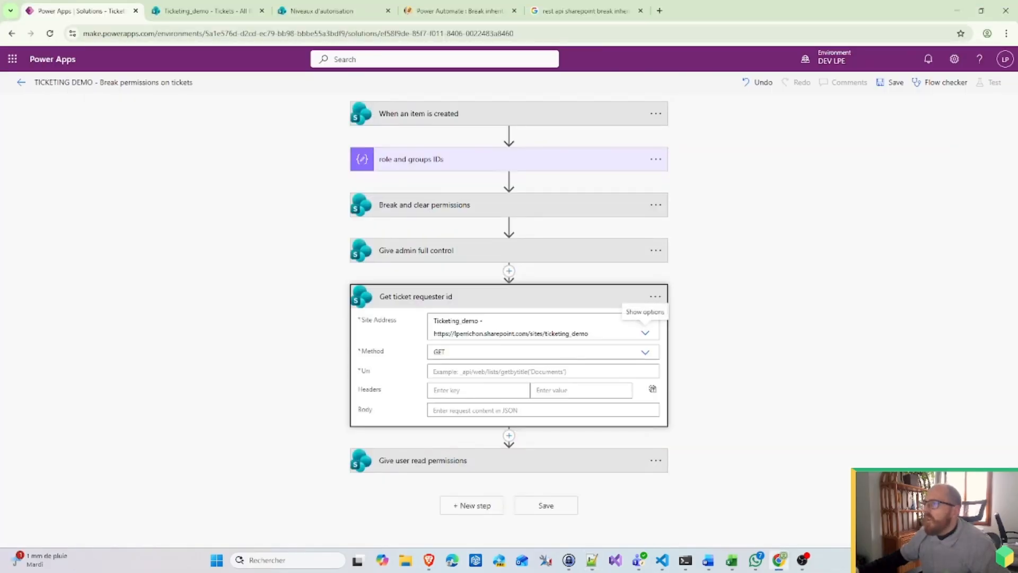
Step: Paste the getbyemail URI into Uri, replacing the hardcoded e-mail with 'Créé par Email'
left_click(443, 371)
key("ctrl+v")
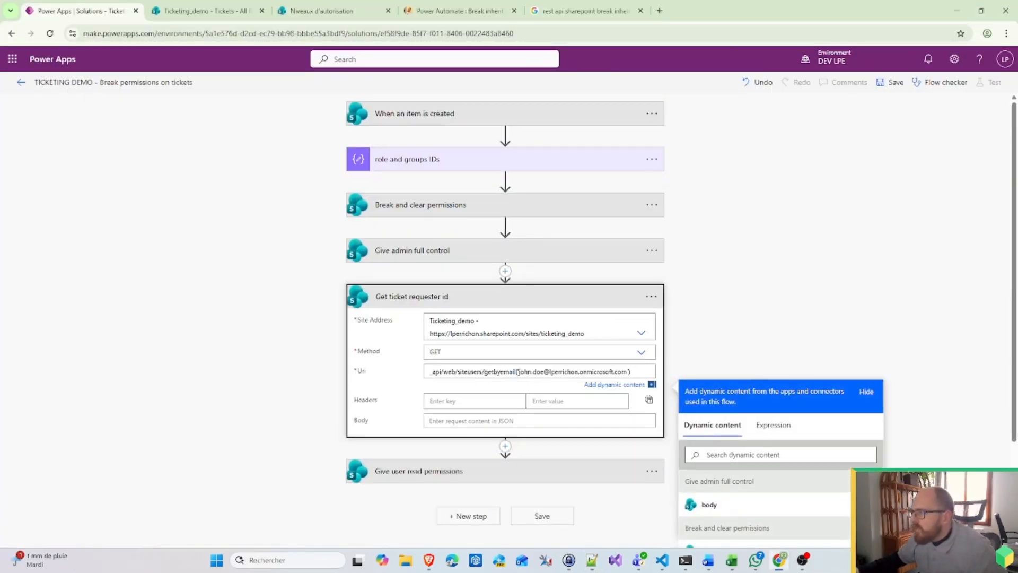
left_click_drag(520, 371, 611, 372)
scroll(834, 437, "down", 10)
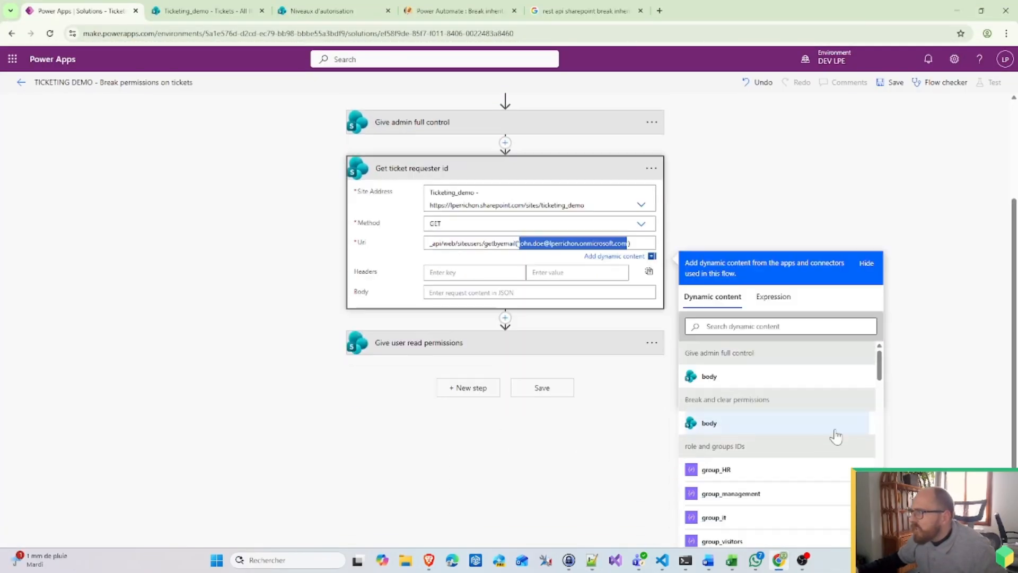
scroll(735, 398, "down", 3)
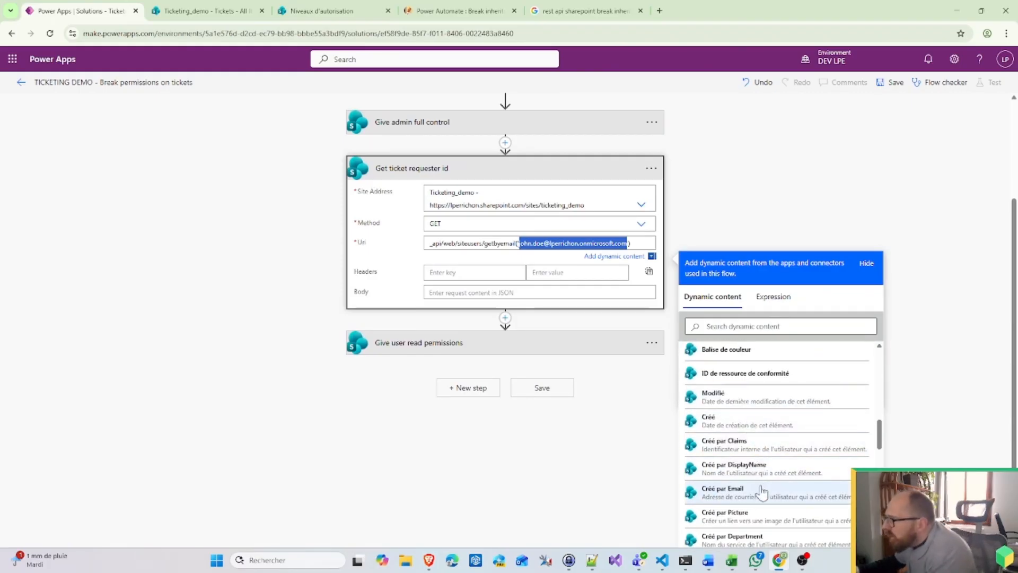
left_click(740, 492)
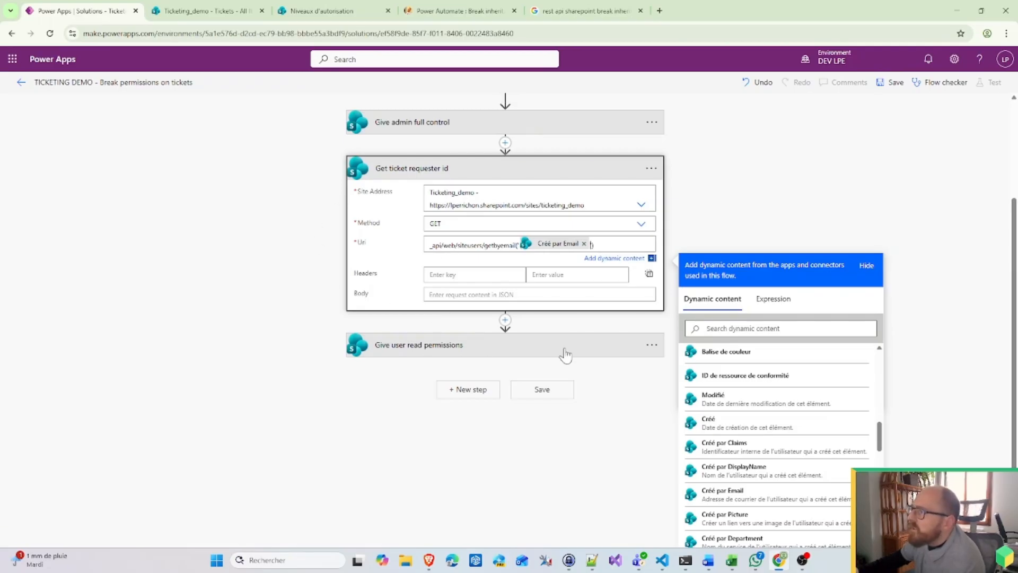
Step: Delete the Give user read permissions step and save the flow
left_click(537, 351)
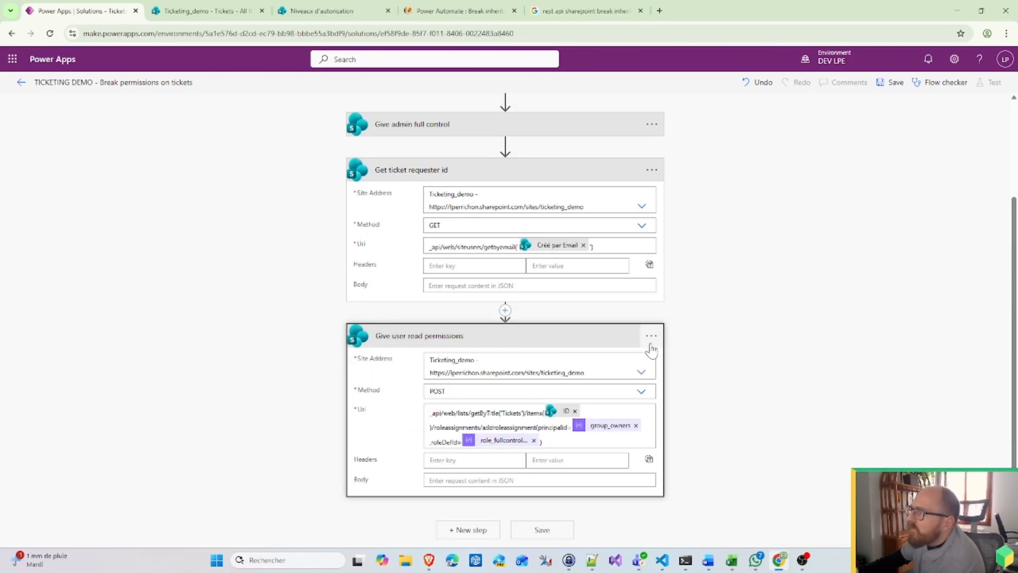
left_click(651, 336)
left_click(687, 466)
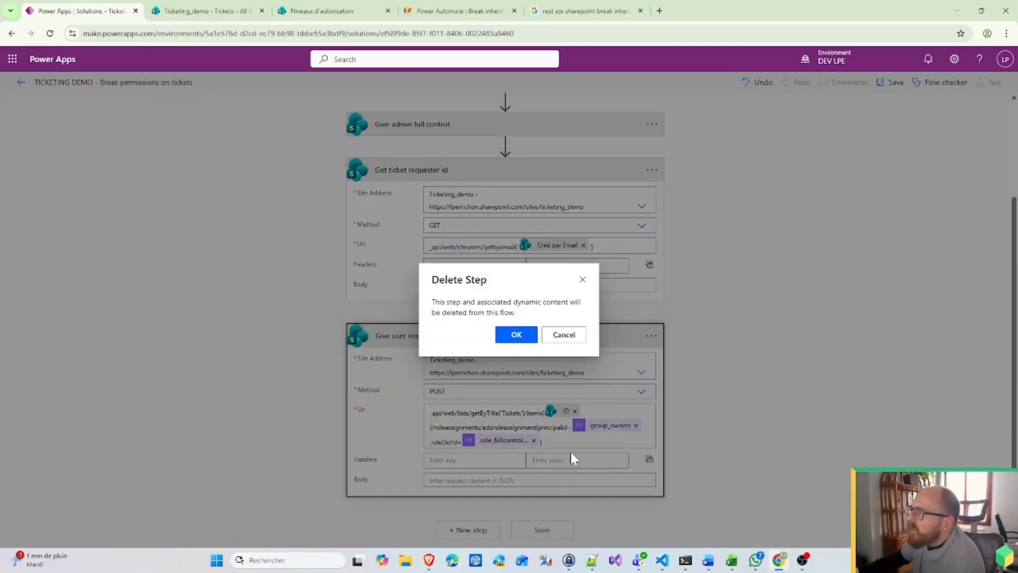
left_click(513, 335)
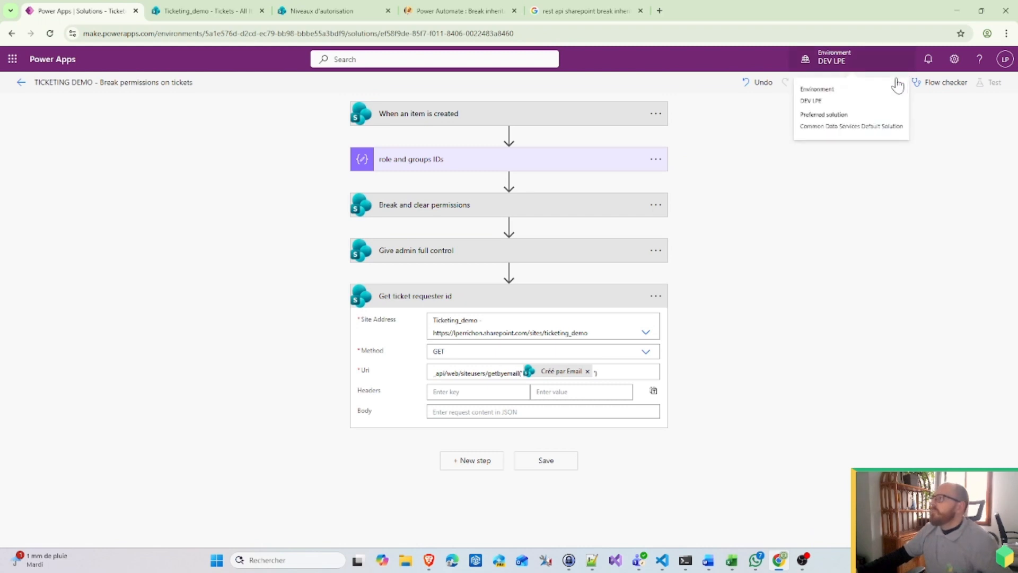
left_click(895, 84)
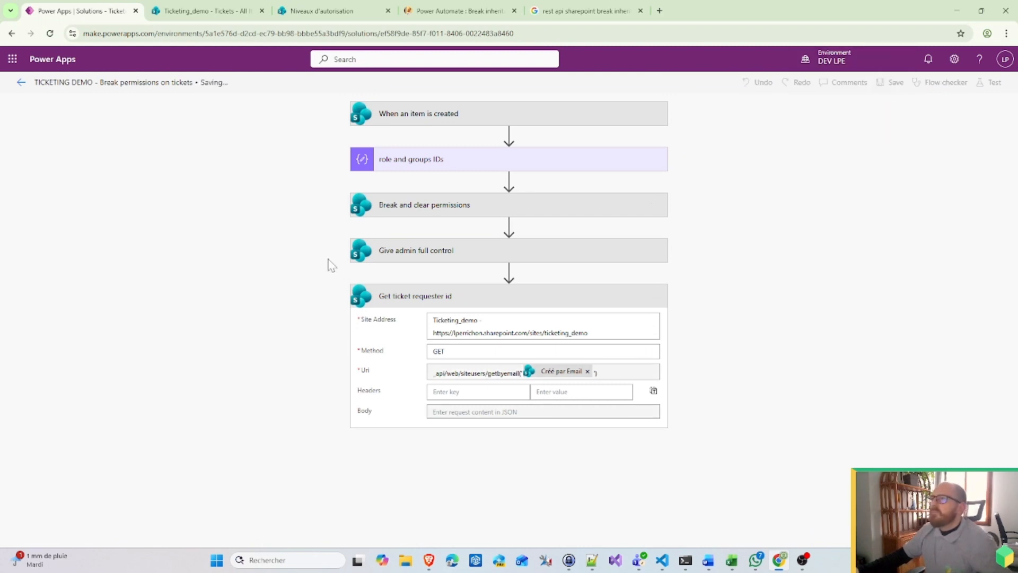
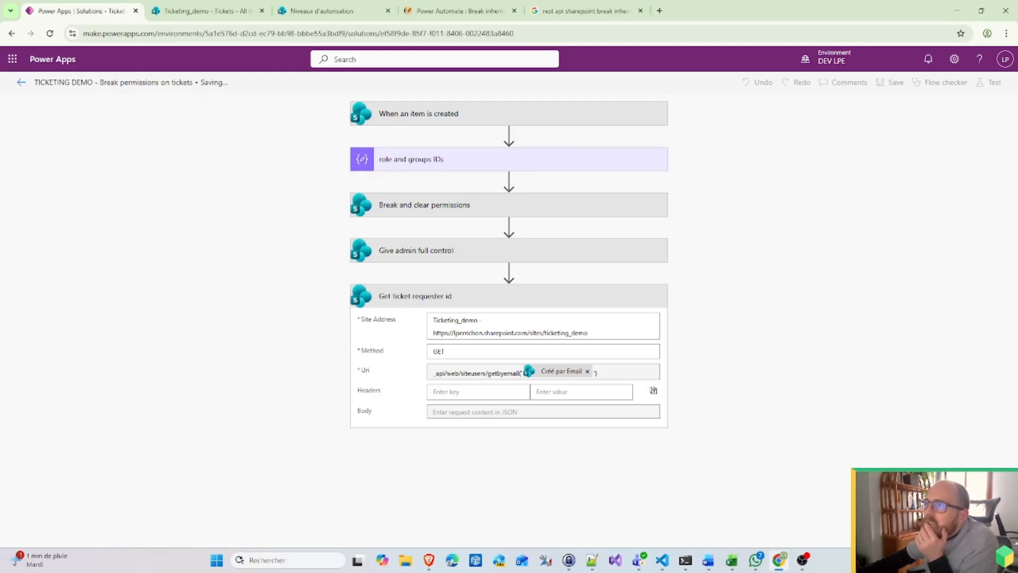
Step: Switch to the Ticketing_demo SharePoint tab showing the Tickets list
left_click(214, 14)
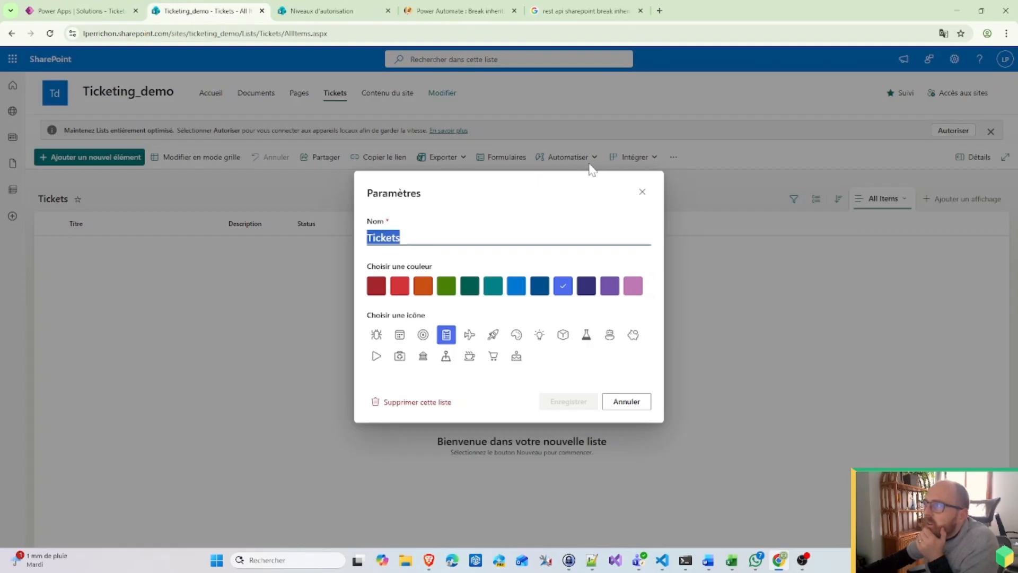
Step: Create a Tickets item titled 'Test flow 1' in SharePoint, then return to the flow editor
left_click(650, 195)
left_click(122, 159)
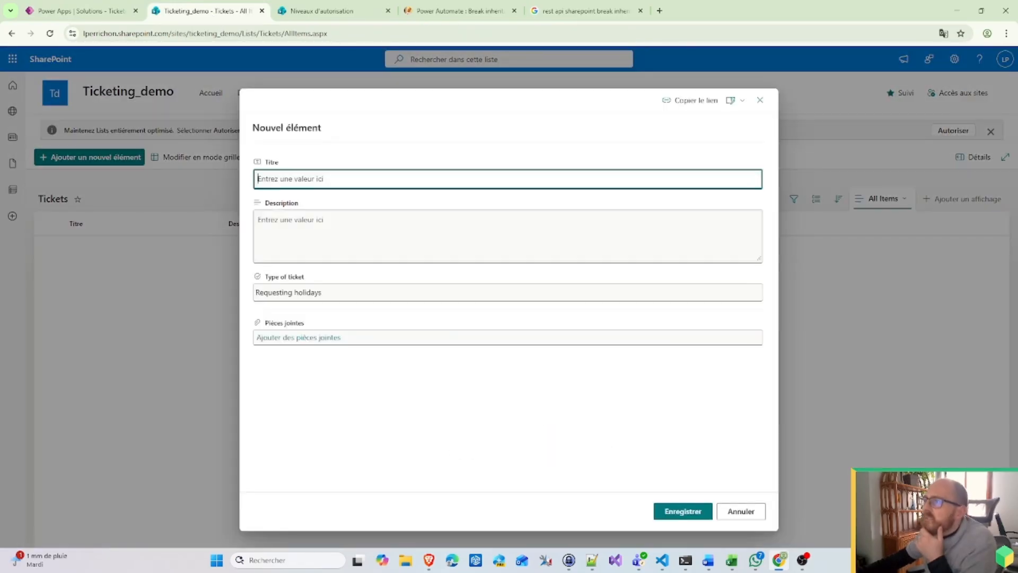
type("Test flow 1")
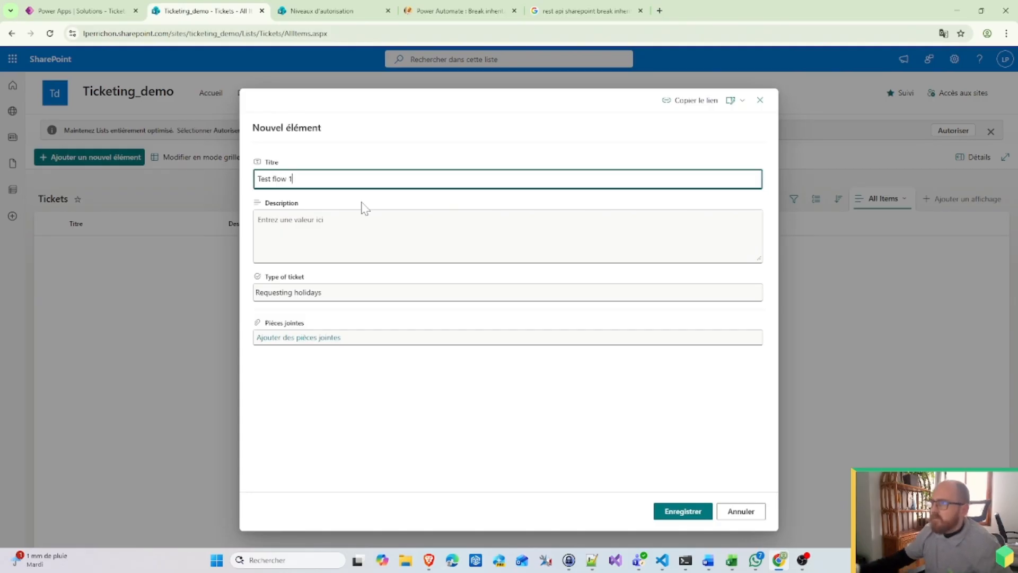
left_click(673, 507)
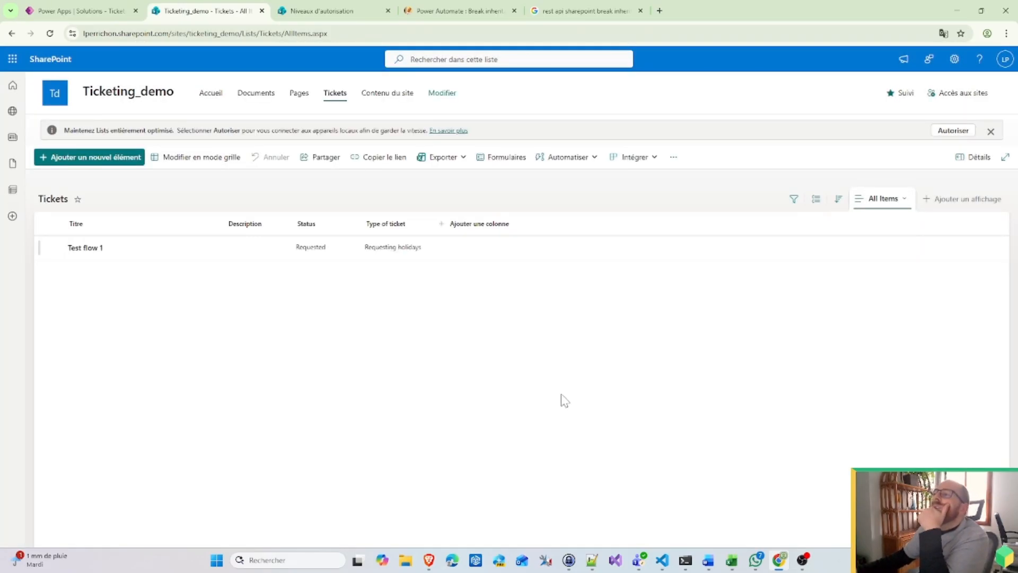
left_click(84, 13)
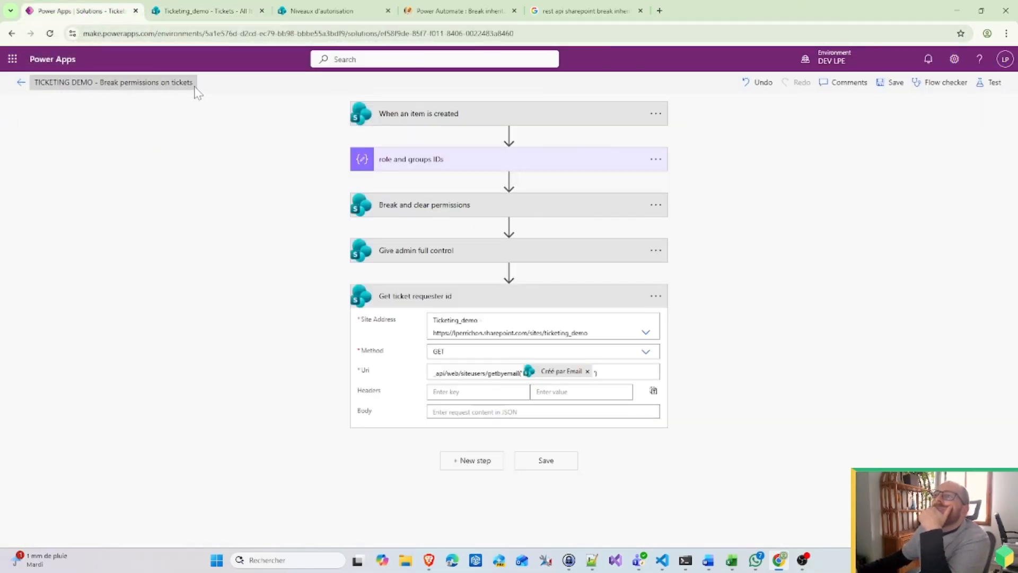
Step: Refresh the Break permissions on tickets run history and open the new succeeded run
left_click(24, 84)
left_click(378, 178)
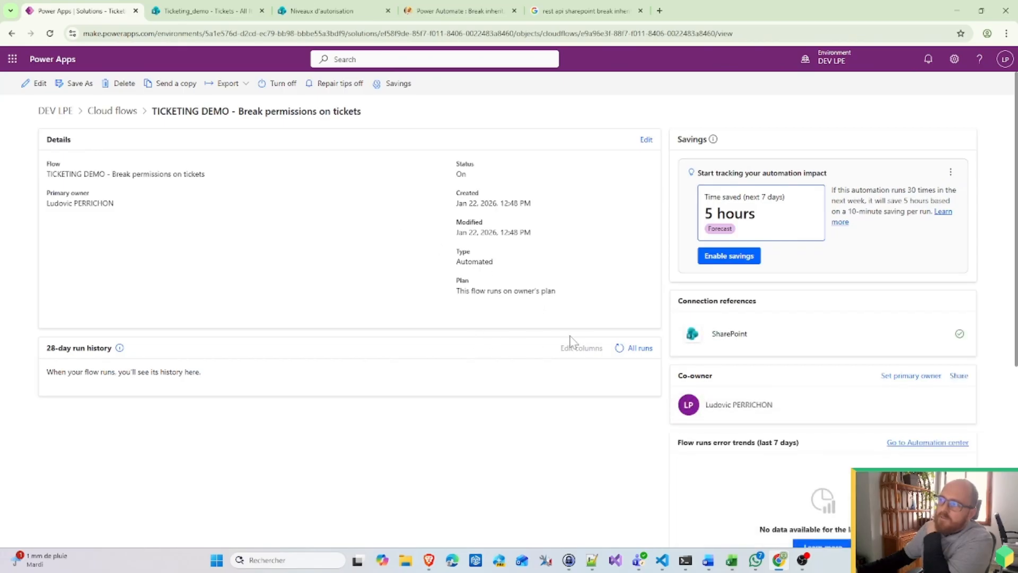
left_click(616, 352)
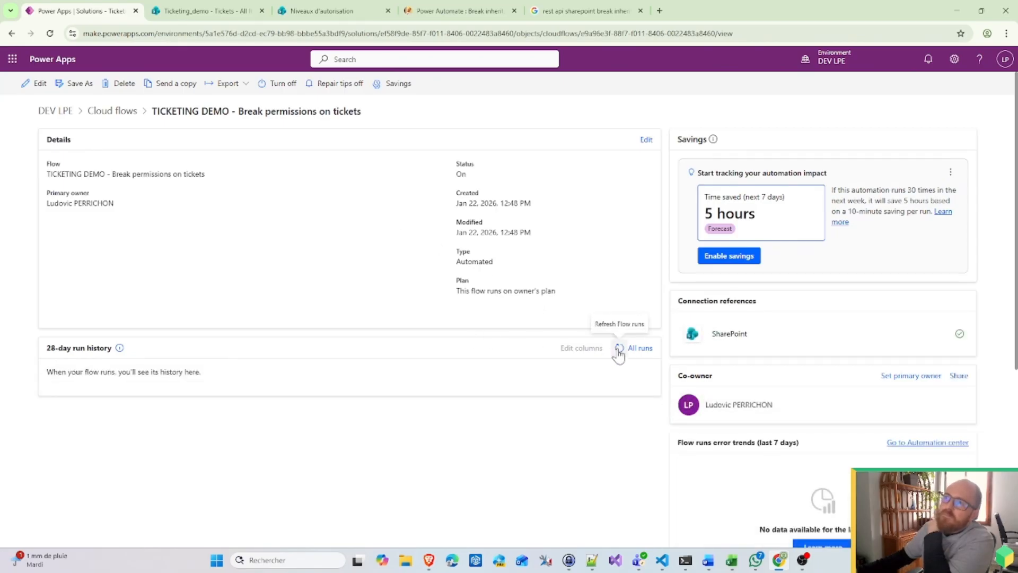
left_click(619, 351)
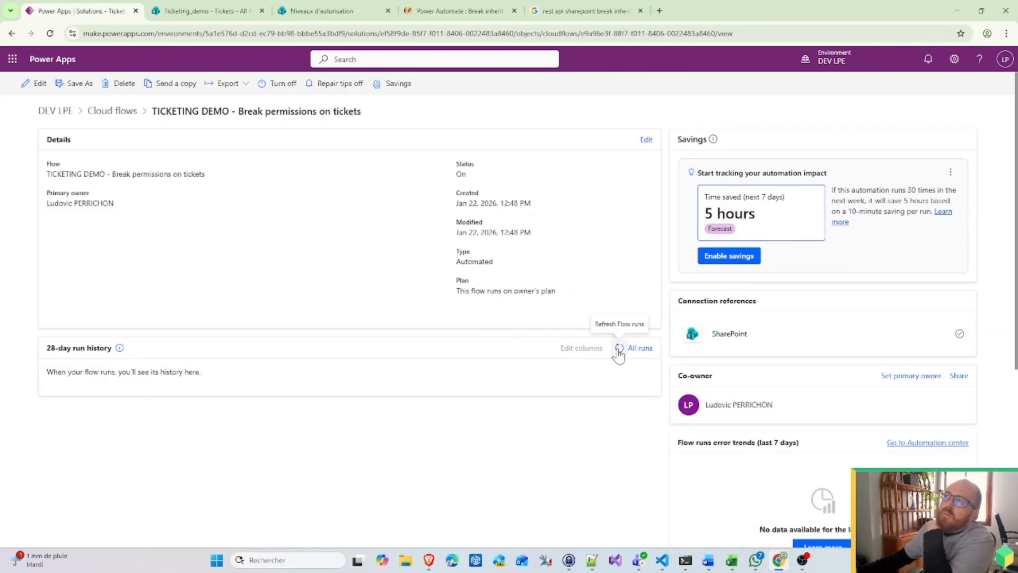
left_click(618, 351)
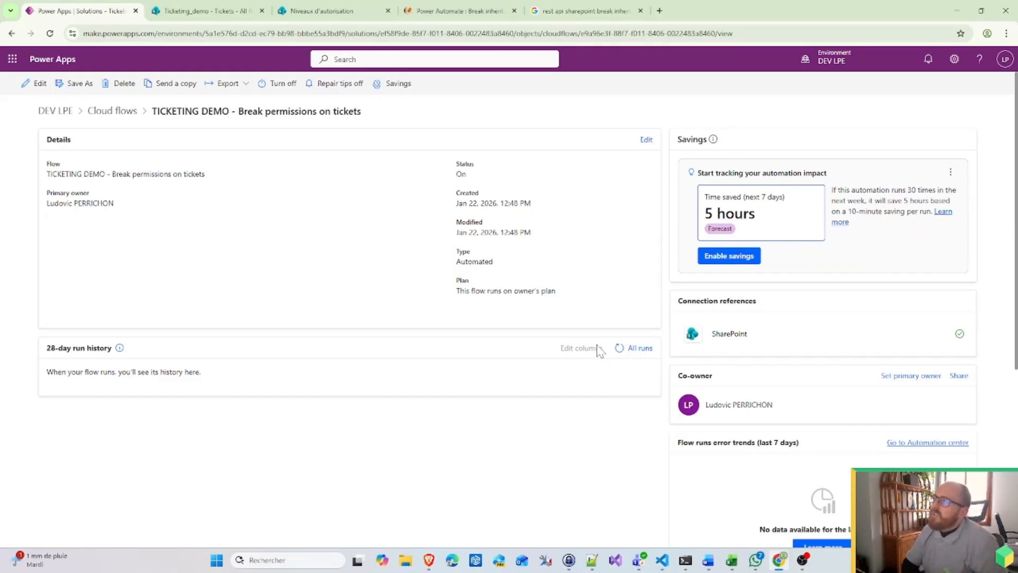
left_click(619, 351)
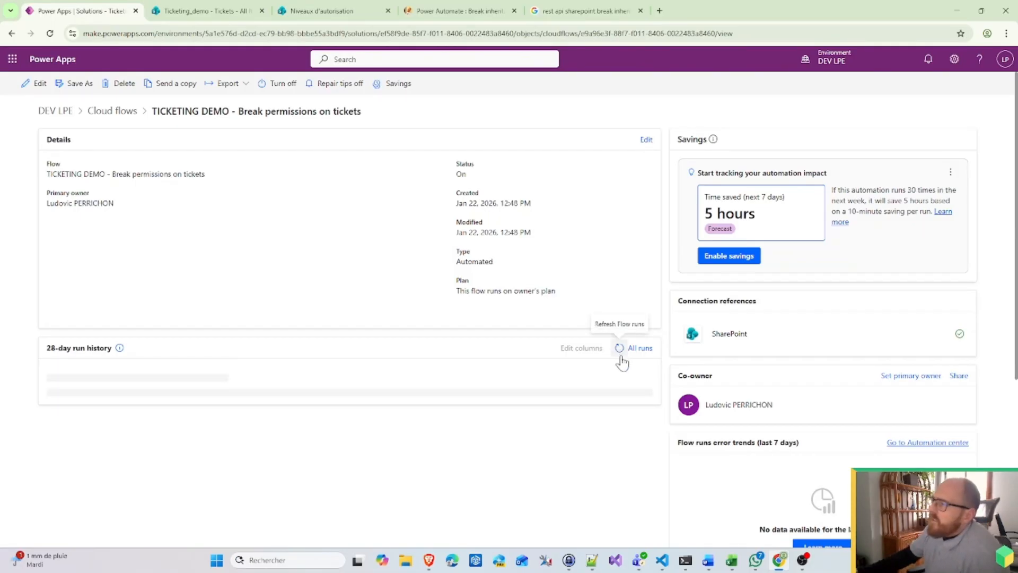
left_click(101, 406)
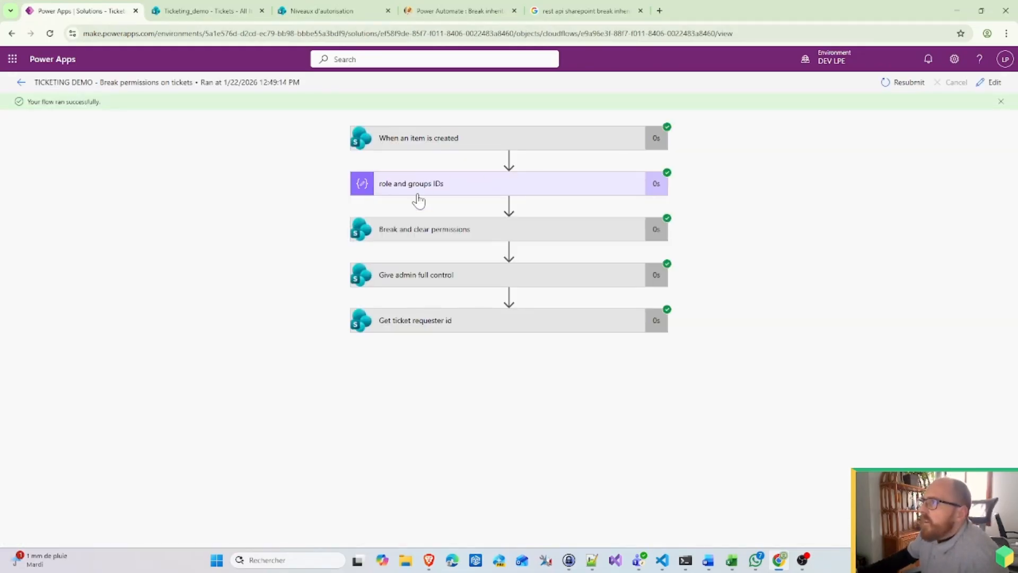
Step: Review the role and groups IDs, Break and clear permissions, and Give admin full control results
left_click(419, 195)
scroll(424, 287, "down", 2)
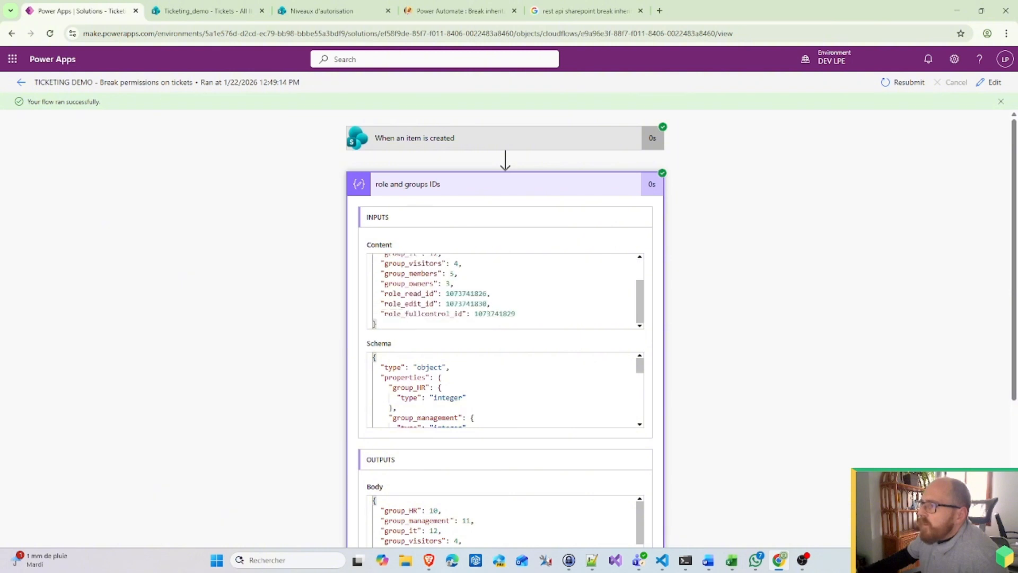
scroll(428, 419, "down", 5)
left_click(351, 411)
scroll(354, 376, "down", 4)
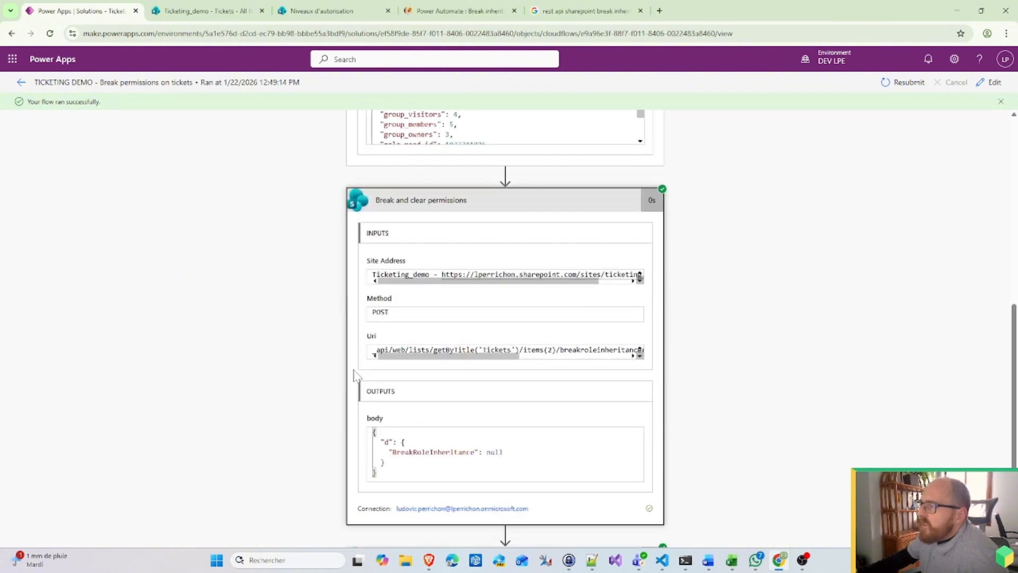
scroll(351, 397, "down", 2)
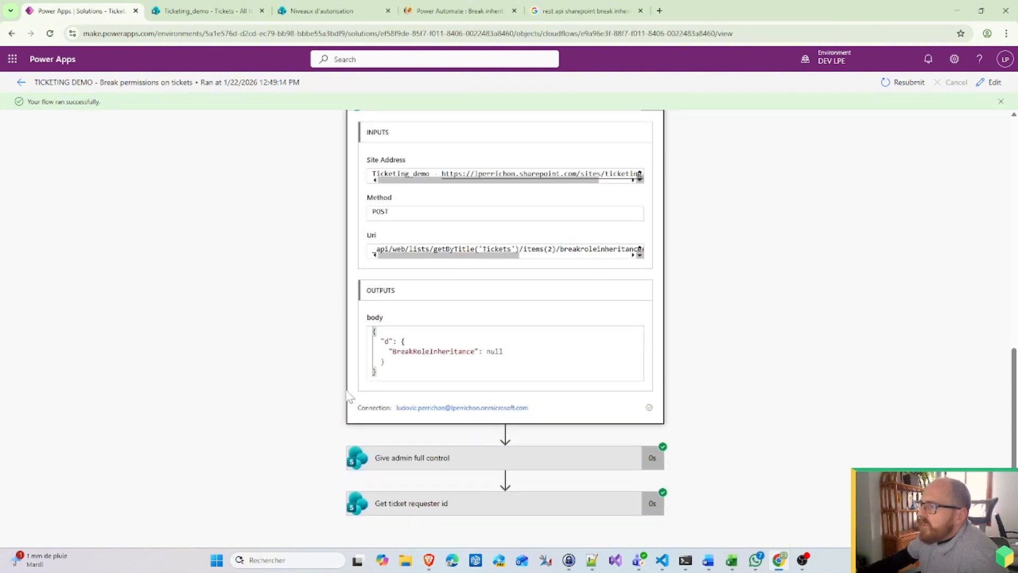
left_click(424, 457)
scroll(430, 477, "down", 6)
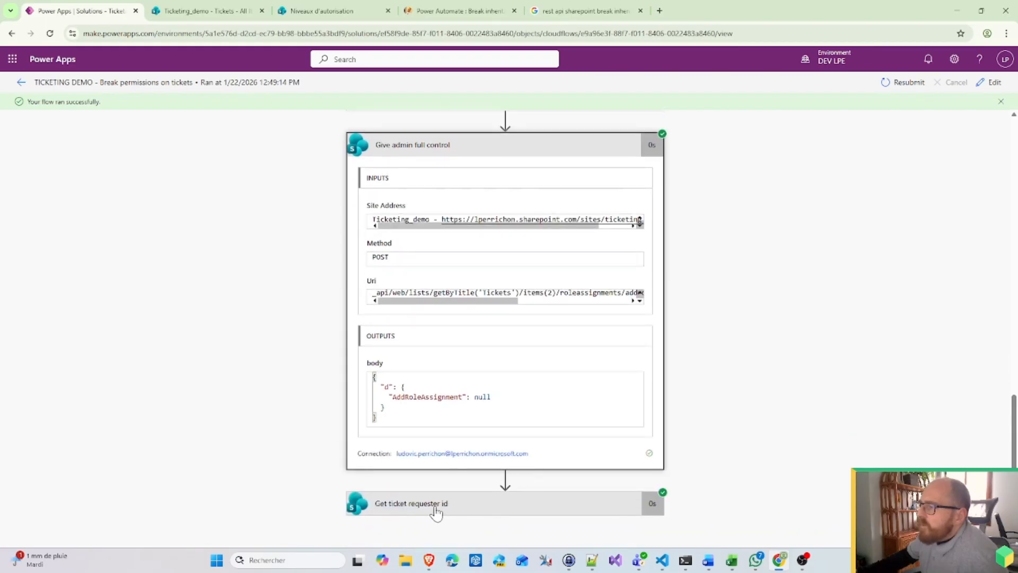
Step: Select the Get ticket requester id JSON output, showing user Id 6, then reopen the flow for editing
left_click(435, 508)
scroll(774, 393, "down", 6)
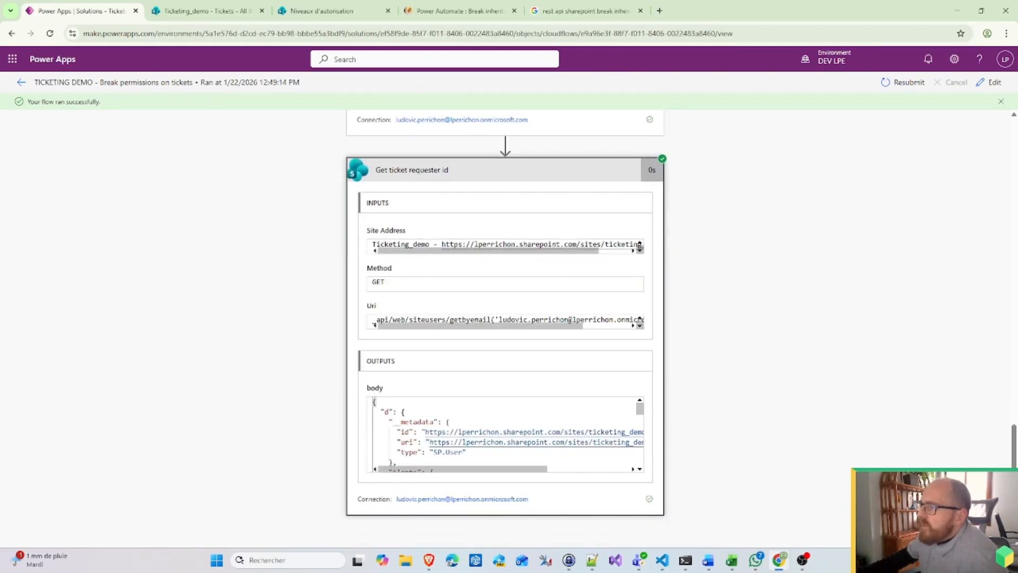
scroll(507, 435, "down", 5)
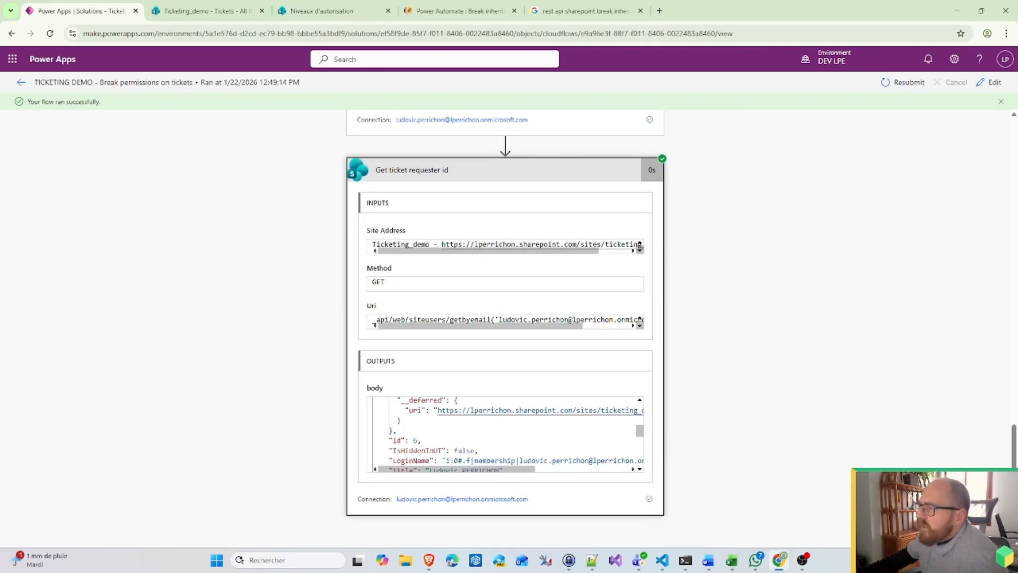
scroll(507, 435, "down", 1)
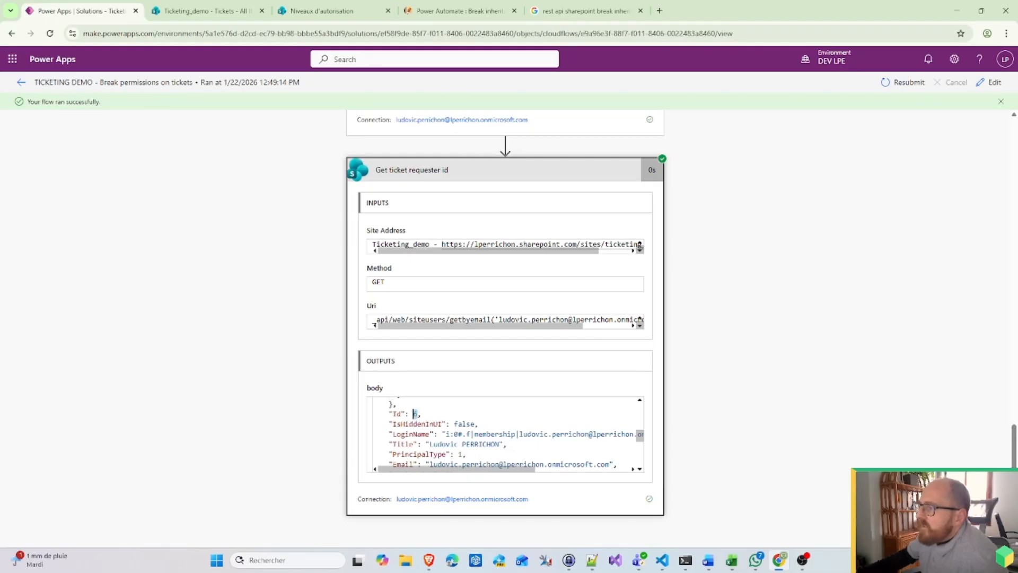
left_click_drag(479, 424, 423, 414)
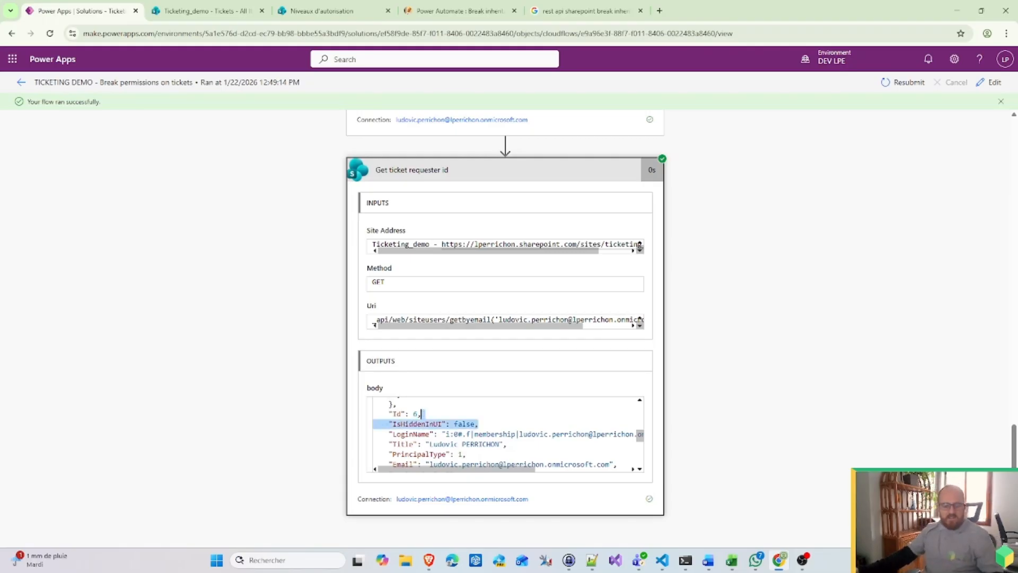
key("ctrl+a")
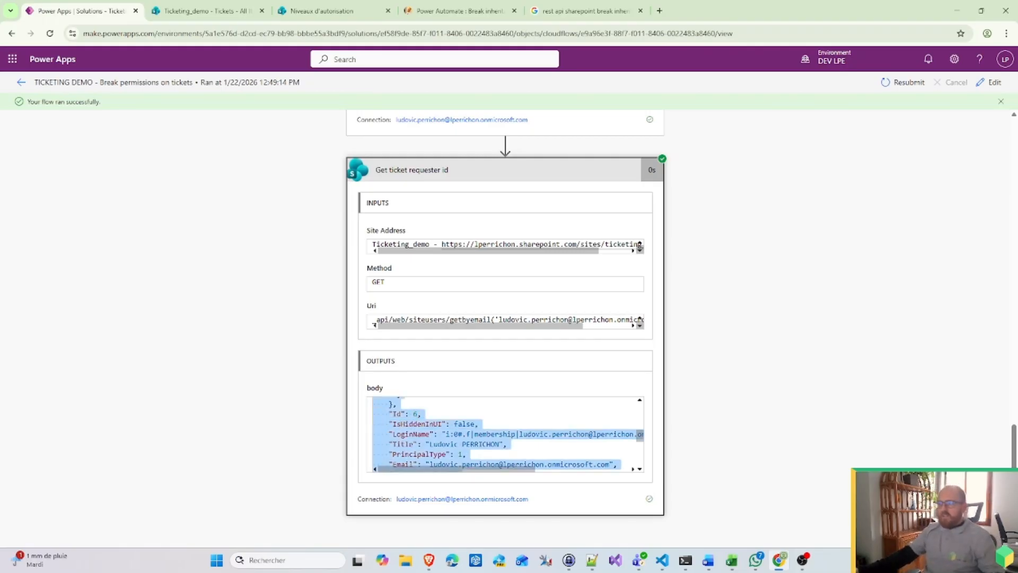
left_click(994, 83)
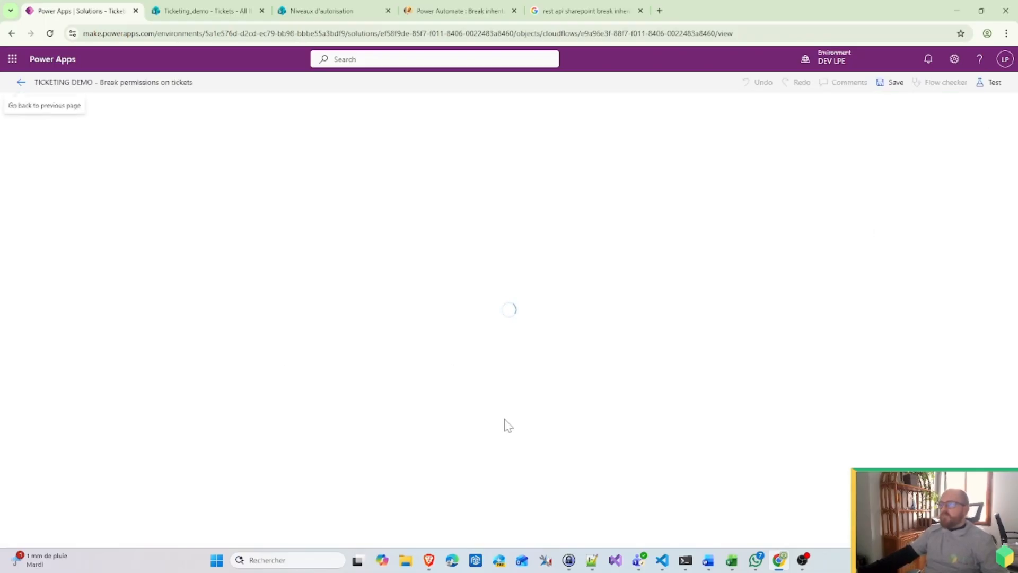
Step: Add a Parse JSON step whose schema is generated from the pasted requester JSON sample
left_click(465, 344)
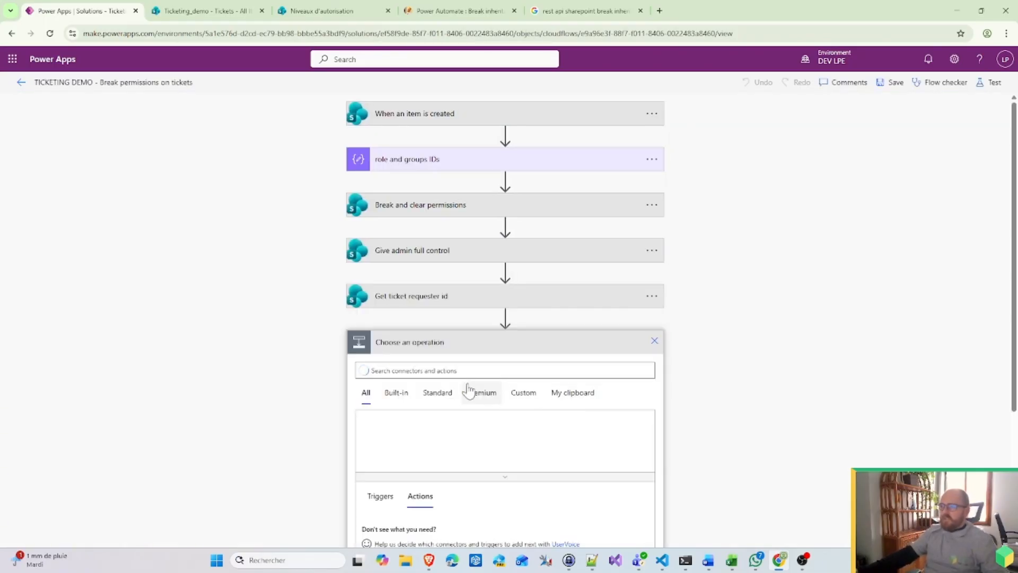
type("p")
type("son")
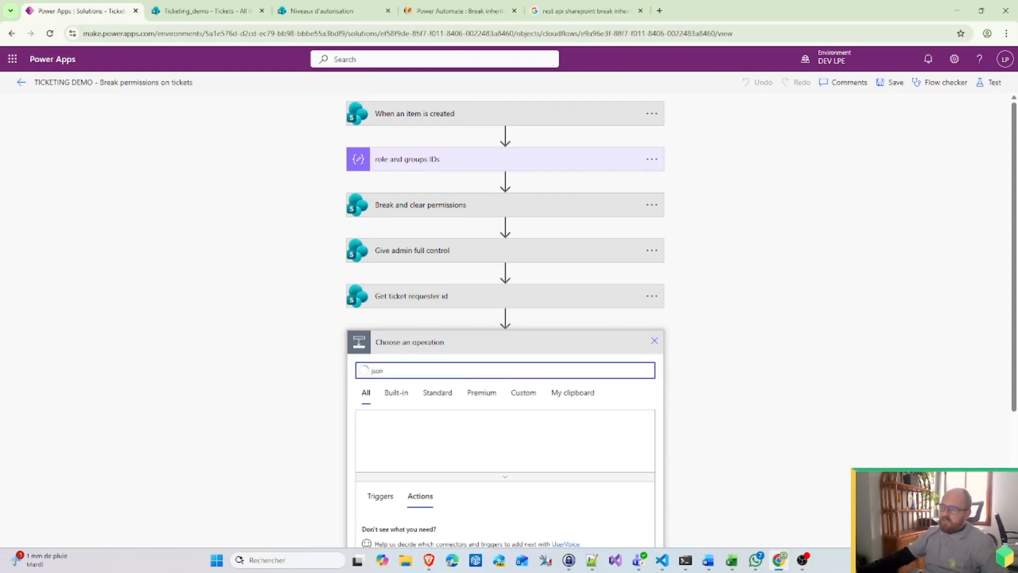
left_click(396, 392)
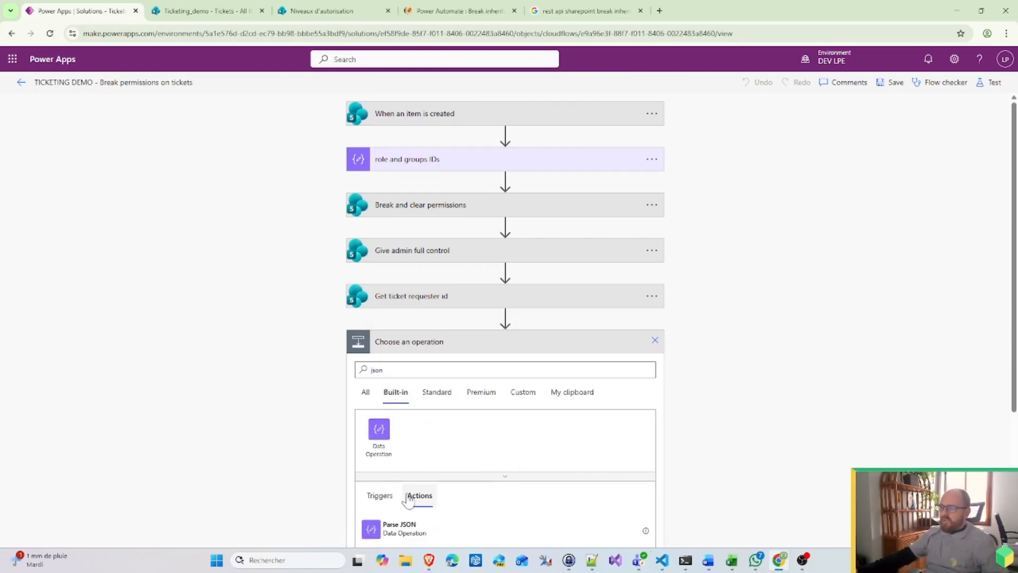
left_click(406, 529)
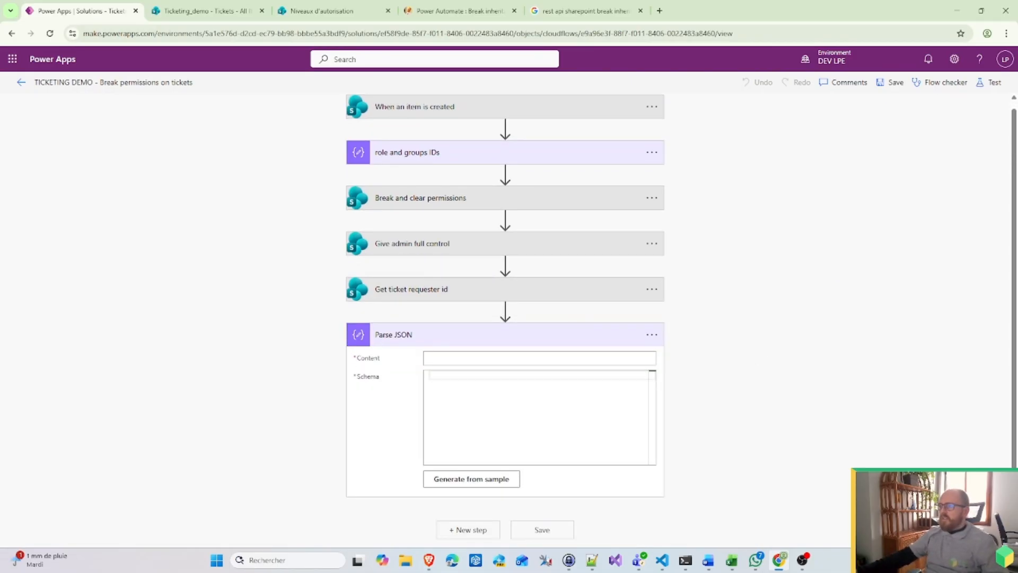
left_click(478, 479)
key("ctrl+v")
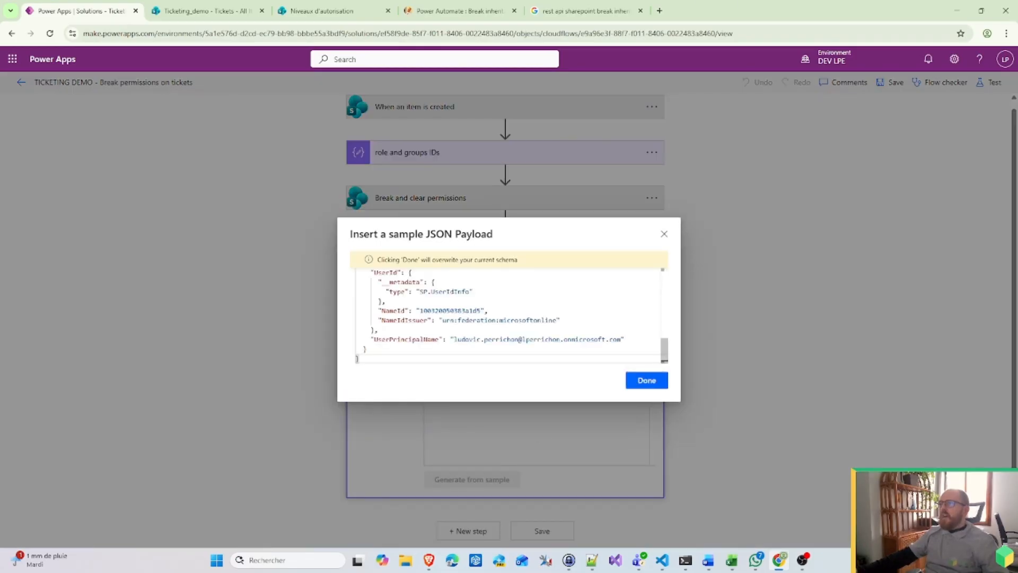
left_click(648, 381)
Step: Set the Parse JSON content to the Get ticket requester id body
left_click(600, 359)
scroll(849, 279, "down", 3)
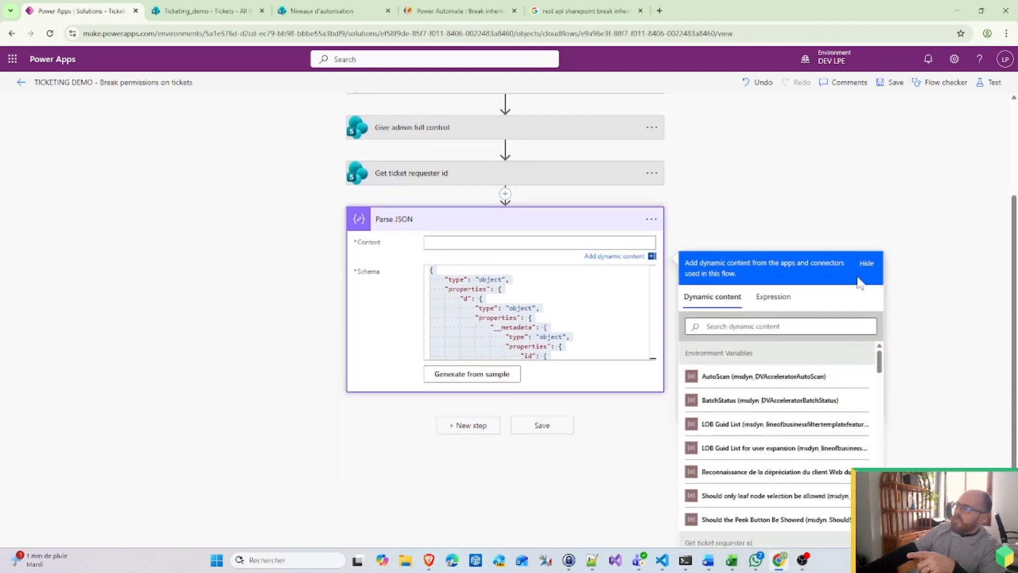
scroll(826, 398, "down", 8)
scroll(825, 398, "up", 6)
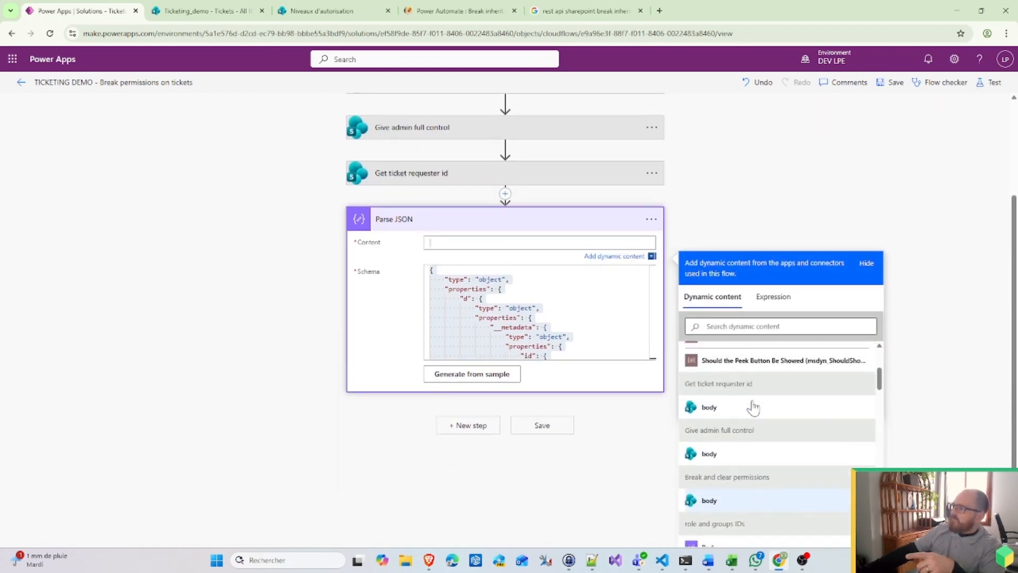
left_click(703, 409)
scroll(538, 314, "down", 5)
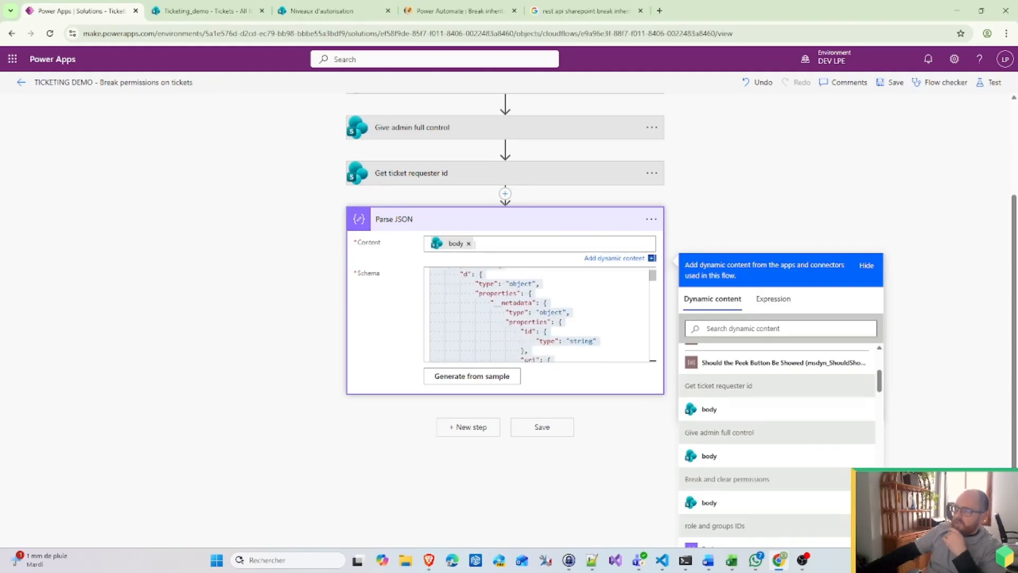
scroll(538, 318, "down", 5)
scroll(725, 257, "up", 2)
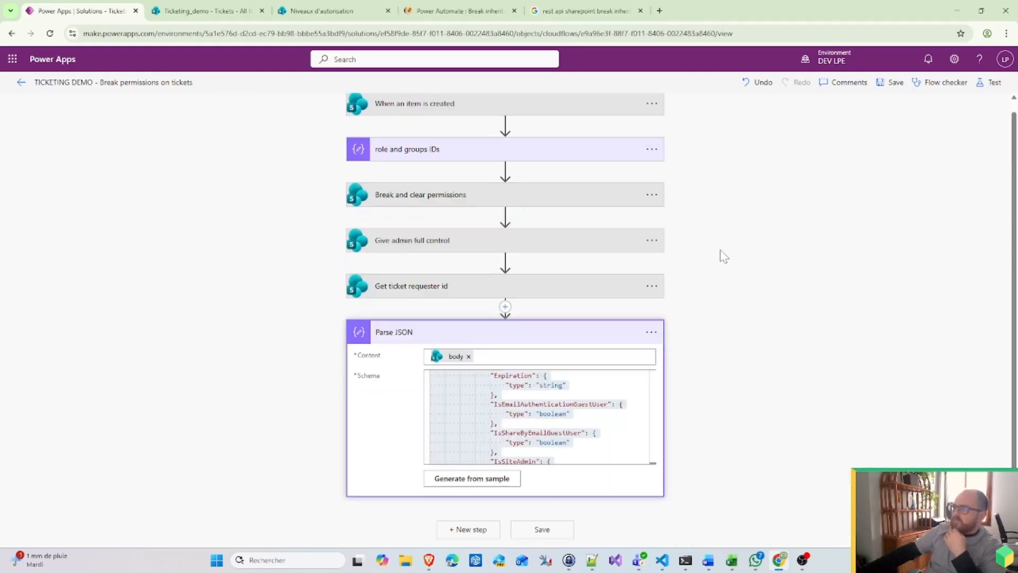
Step: Rename the Parse JSON step to 'requester json'
left_click(651, 332)
left_click(705, 368)
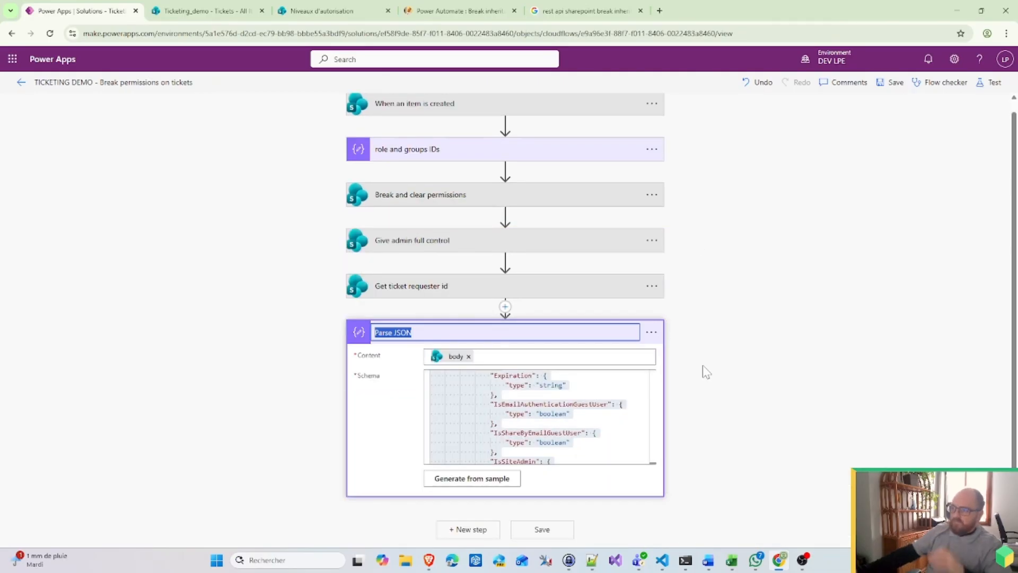
type("requester json")
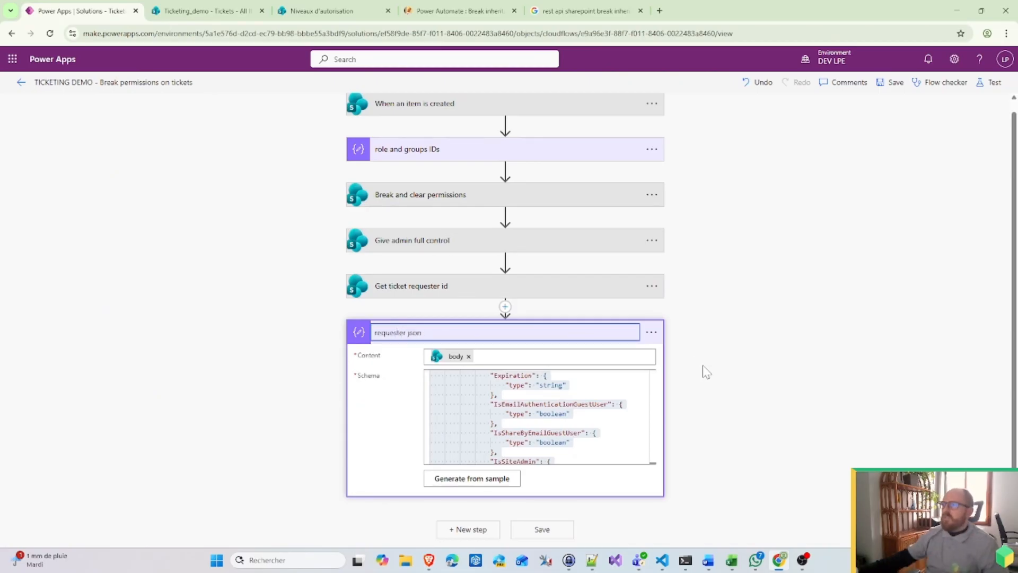
left_click(716, 364)
Step: Copy the Give admin full control step to the clipboard
scroll(573, 419, "down", 4)
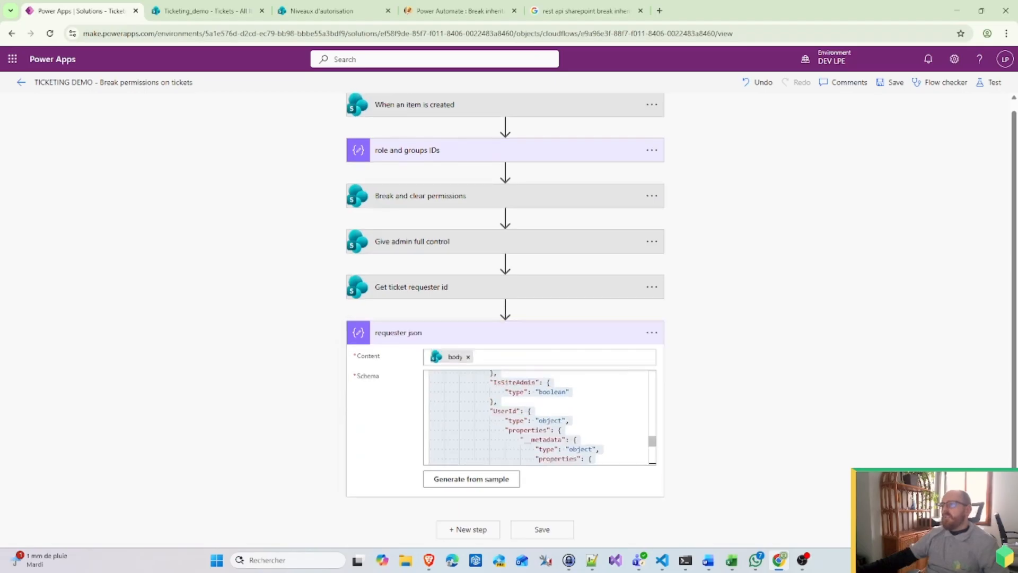
left_click(654, 243)
left_click(726, 238)
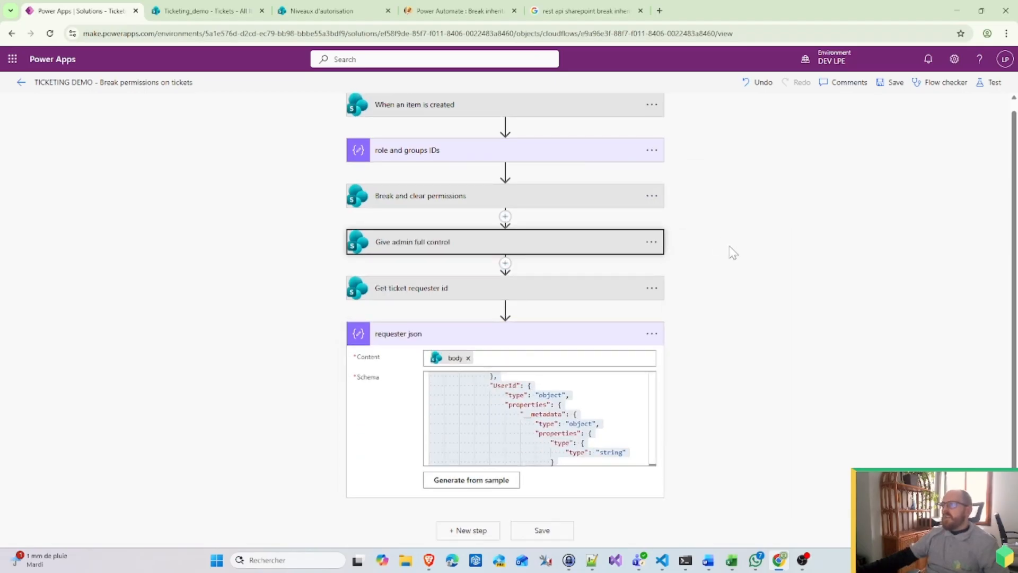
Step: Paste the copied Give admin full control step as a new step at the end of the flow
left_click(469, 530)
left_click(576, 427)
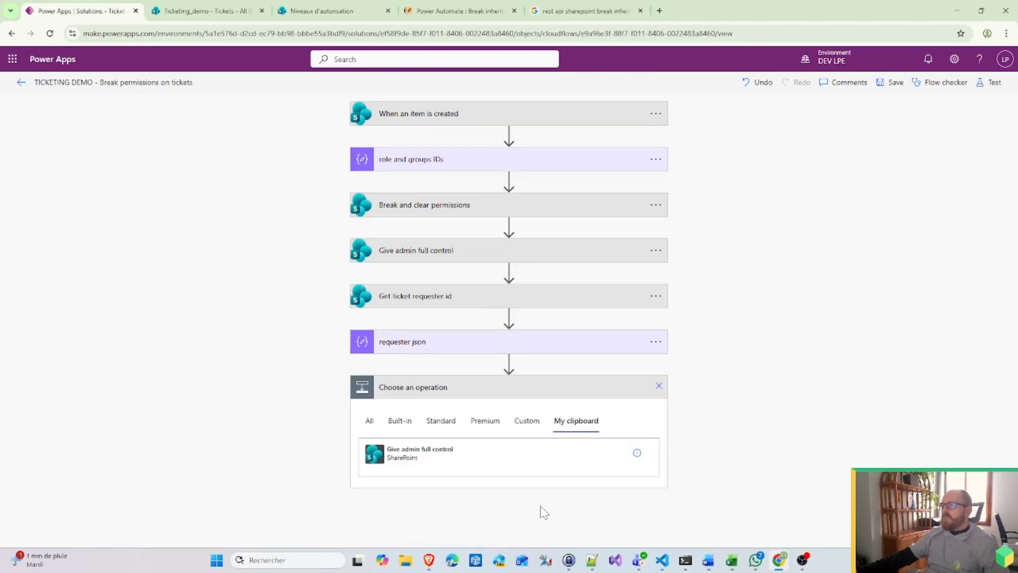
left_click(440, 454)
left_click(533, 397)
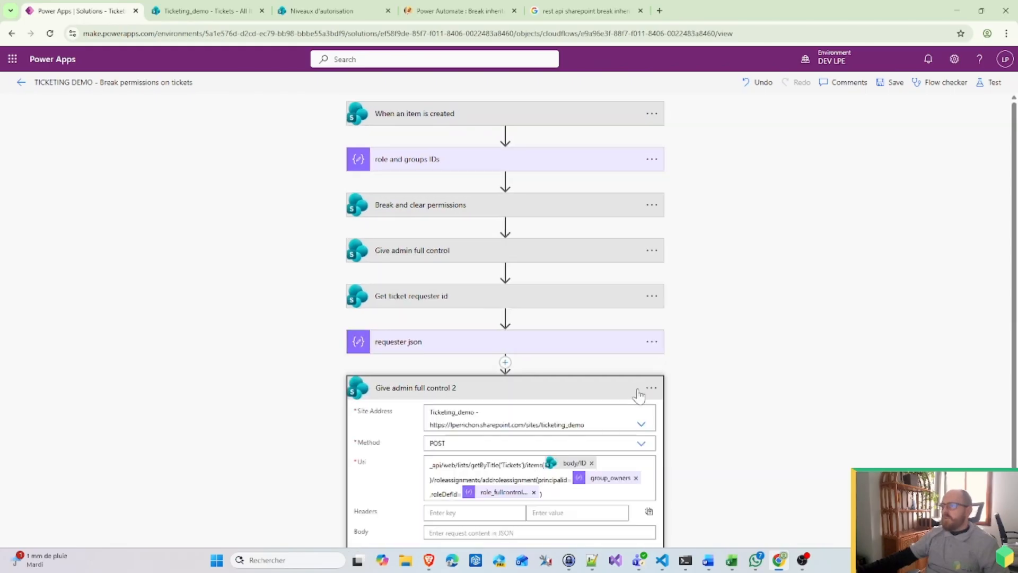
Step: Rename the pasted step to 'Give user read control'
left_click(653, 392)
left_click(689, 348)
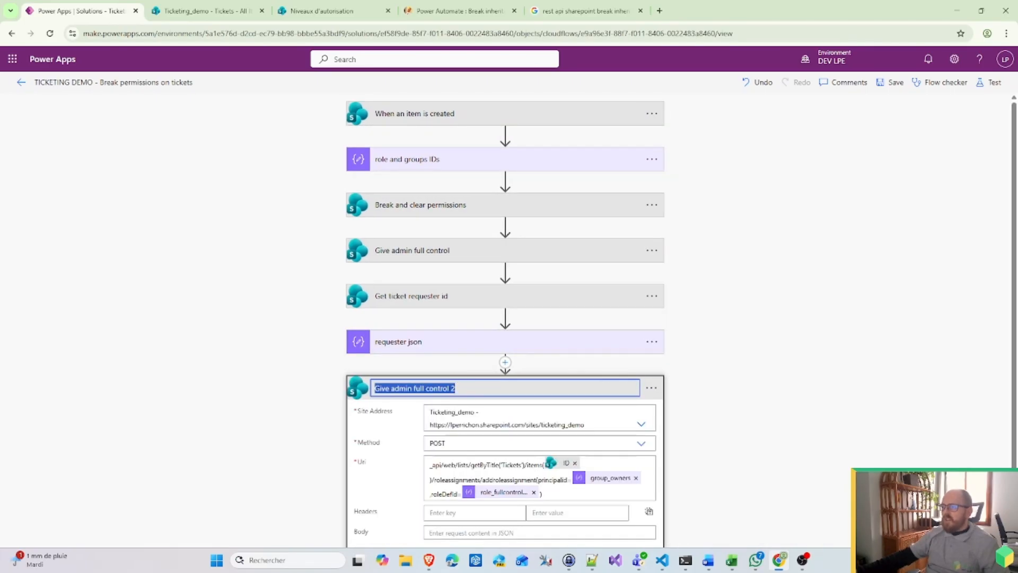
left_click(398, 388)
double_click(402, 388)
type("user")
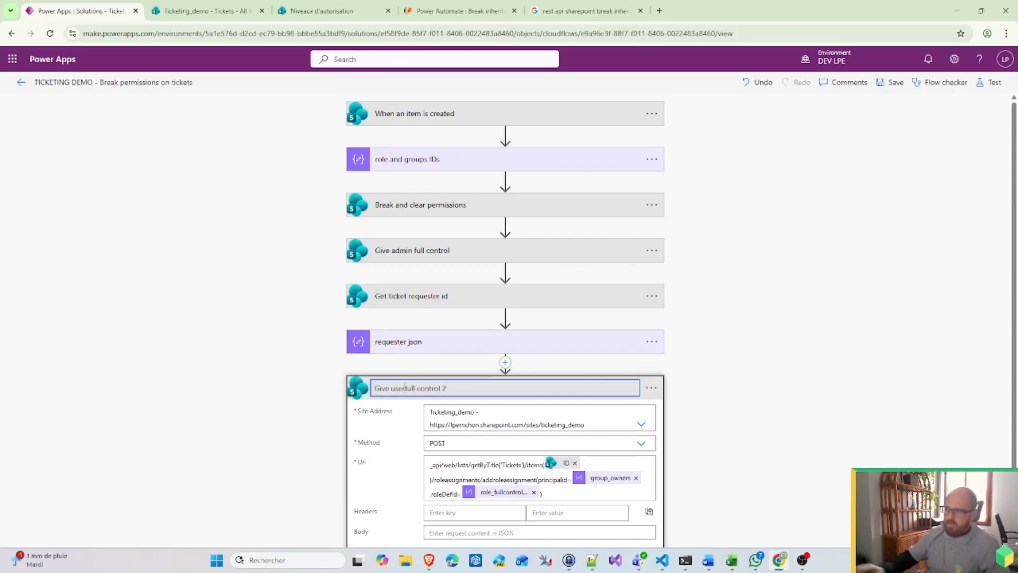
type("r ")
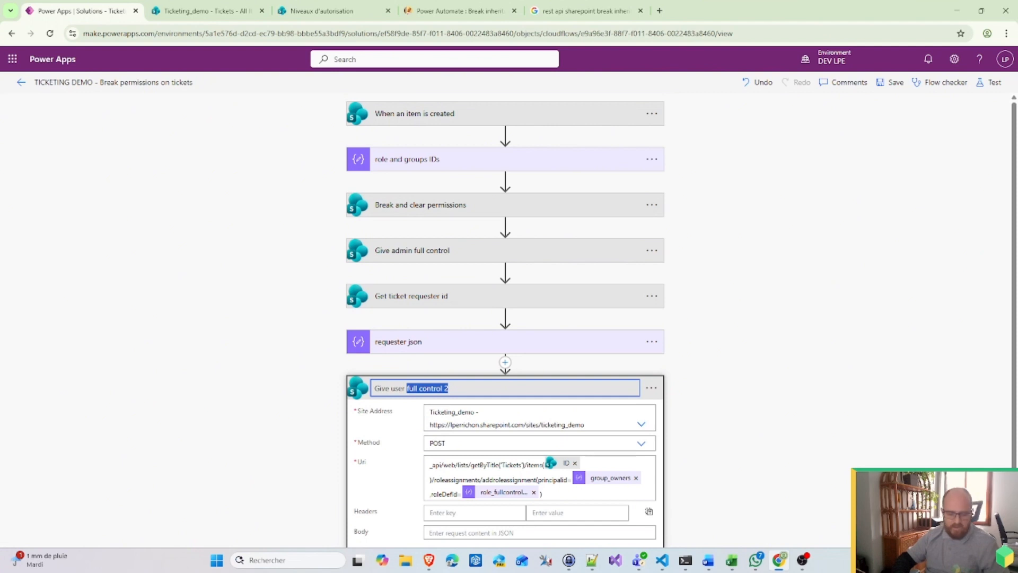
type("read control")
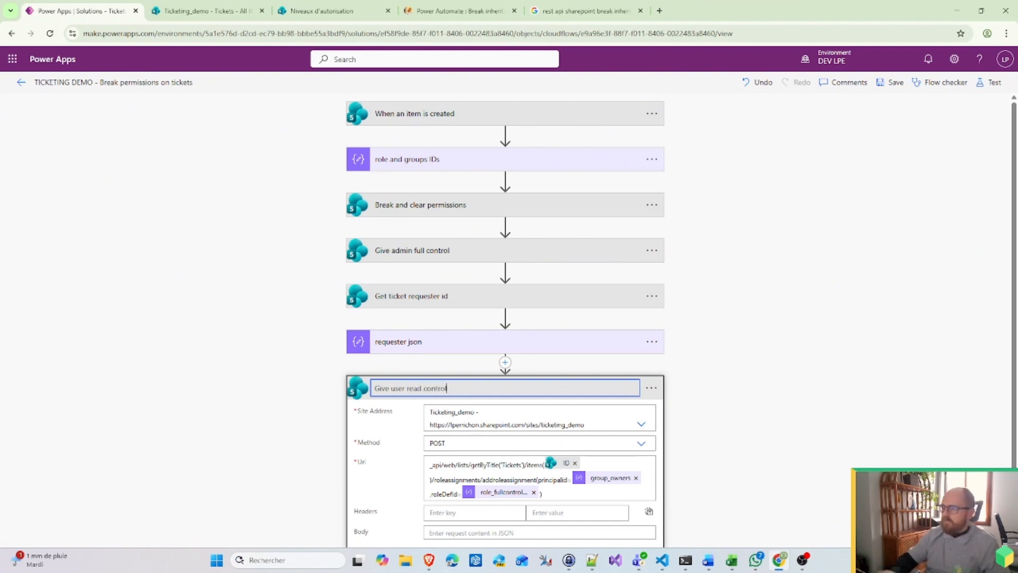
left_click(860, 407)
Step: Remove the group_owners token from the step's Uri
scroll(860, 408, "down", 1)
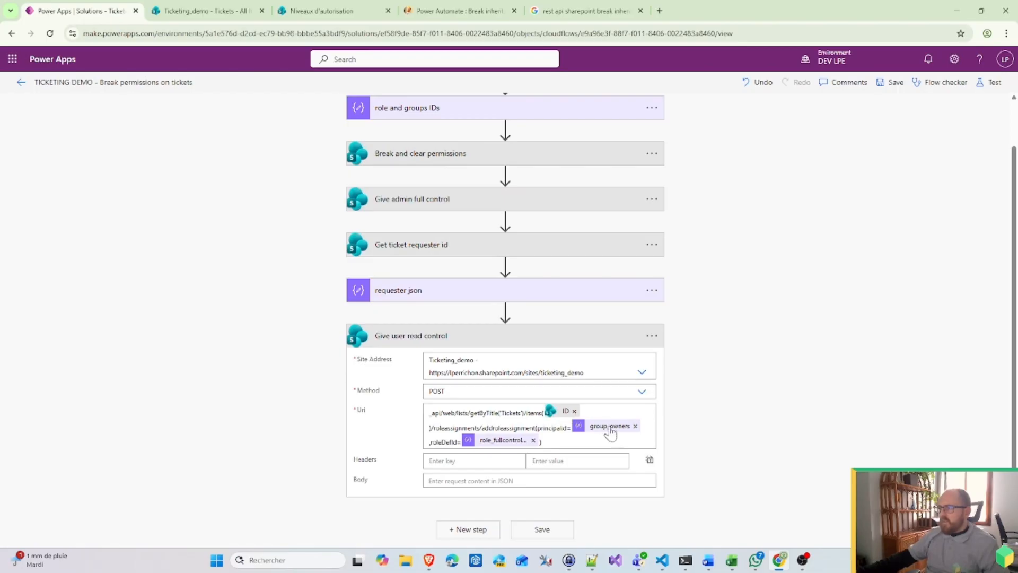
left_click(635, 427)
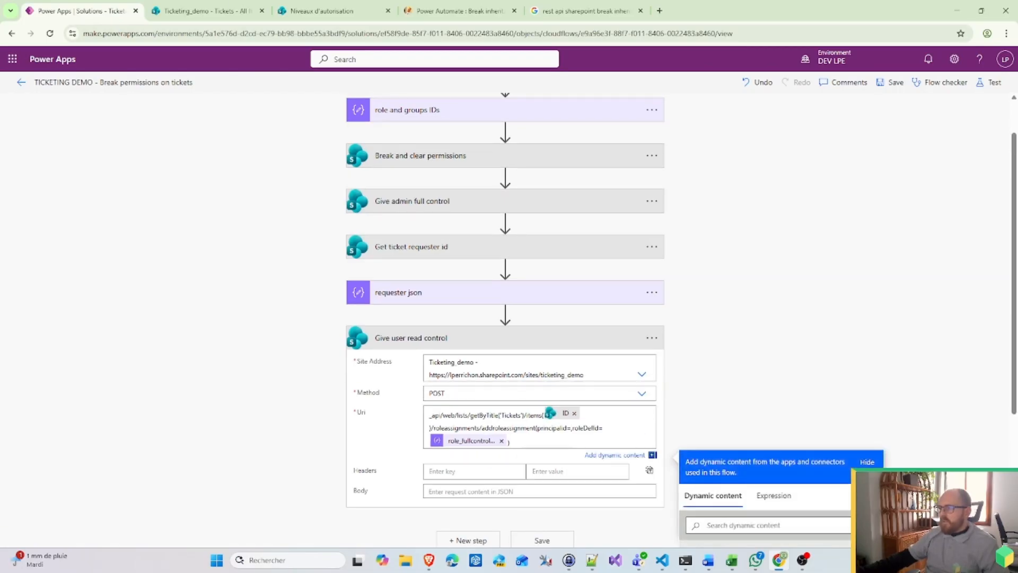
scroll(748, 383, "down", 3)
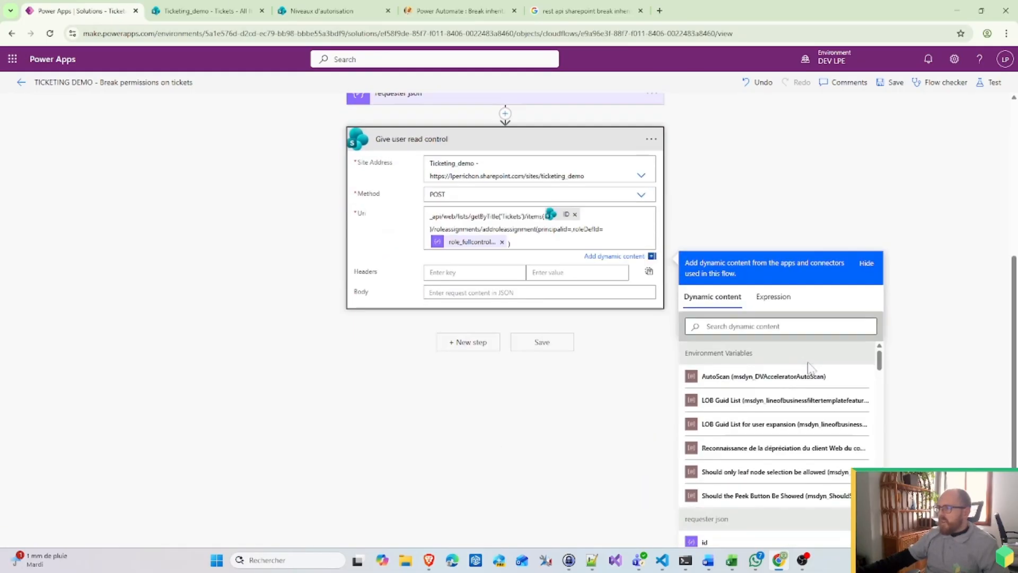
scroll(784, 432, "down", 5)
scroll(768, 436, "up", 2)
scroll(768, 436, "up", 3)
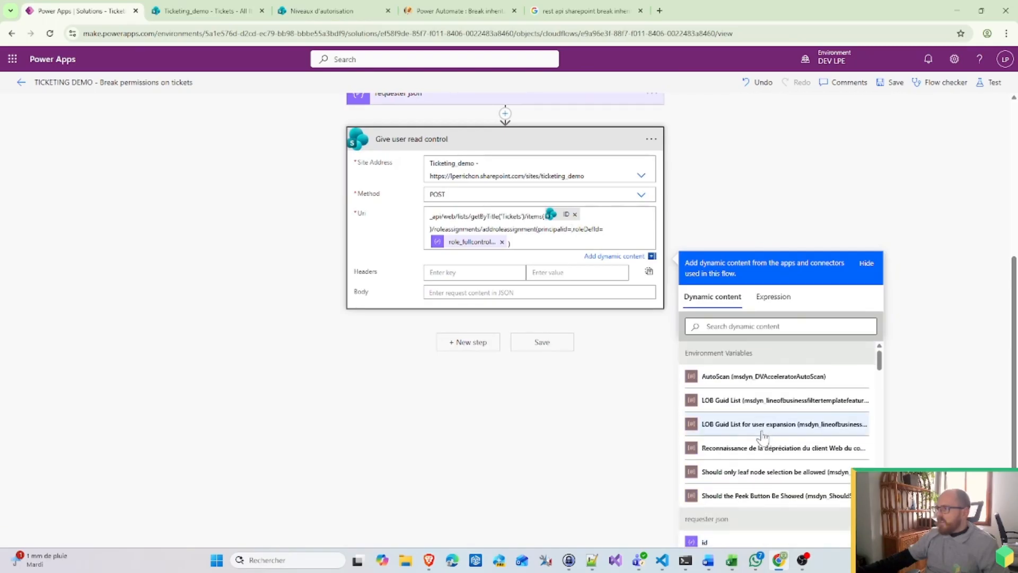
scroll(750, 448, "down", 3)
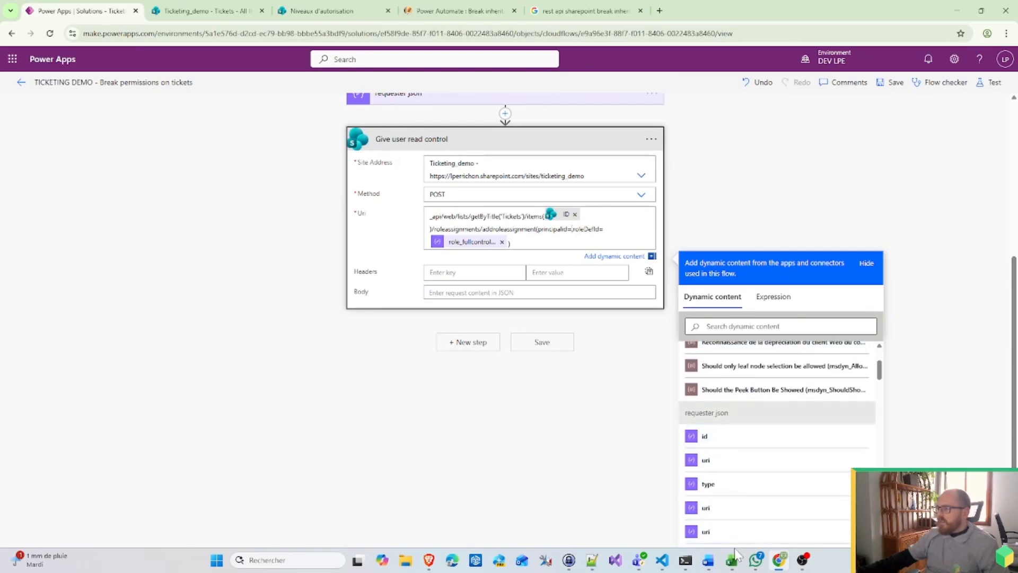
Step: Paste the copied step's JSON into a new Notepad++ document
left_click(595, 566)
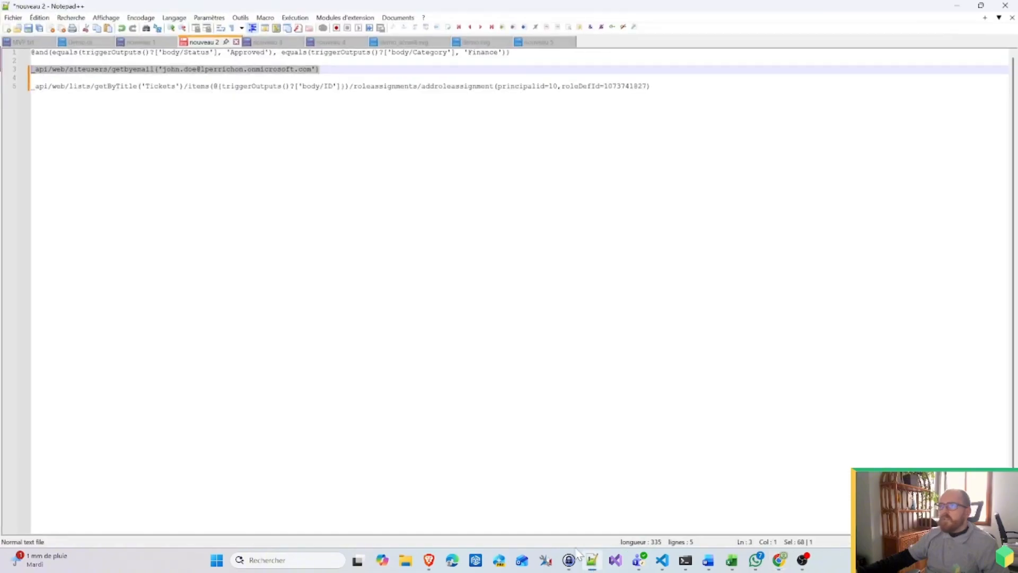
double_click(552, 42)
key("ctrl+v")
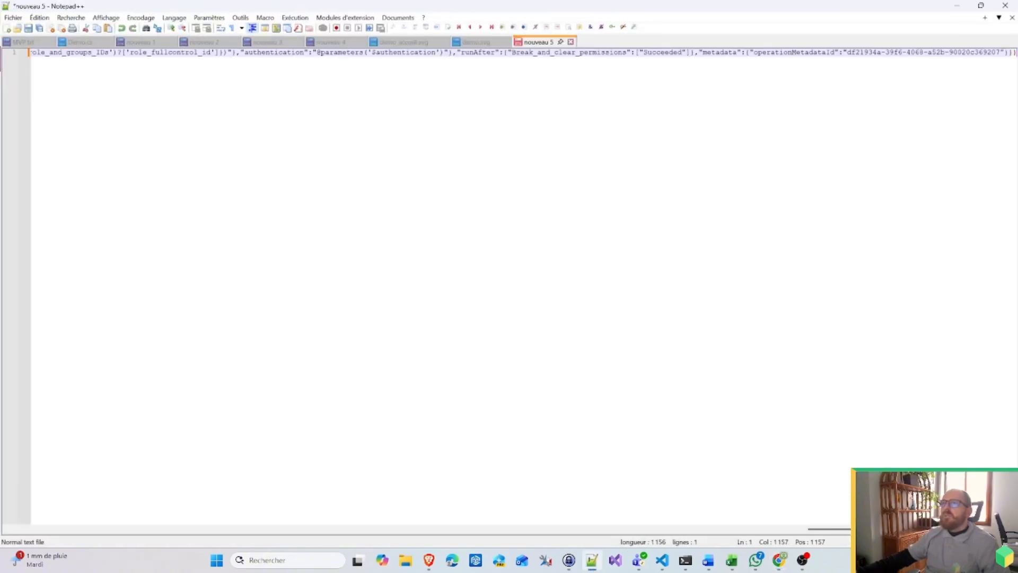
key("ctrl+z")
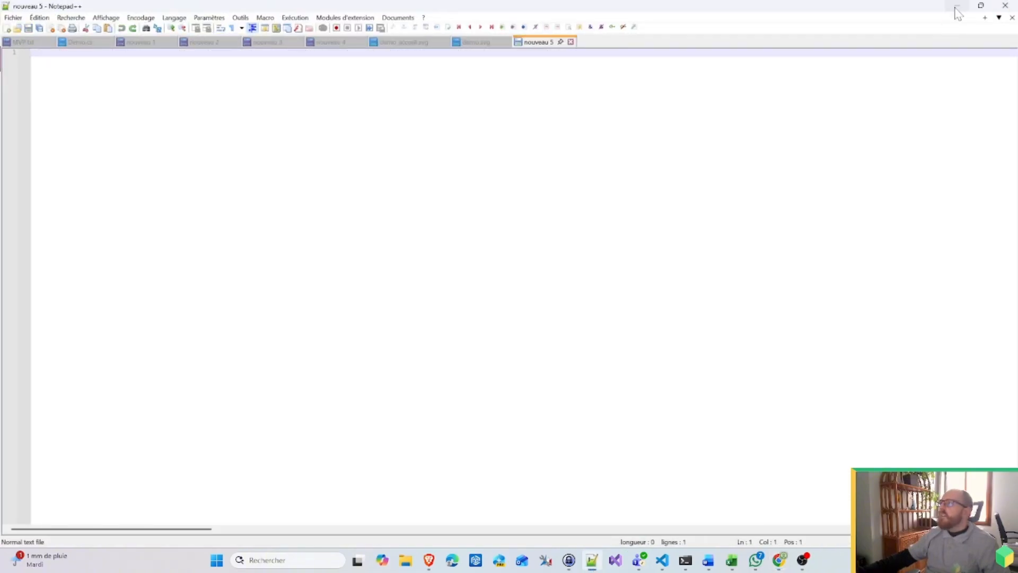
key("ctrl+v")
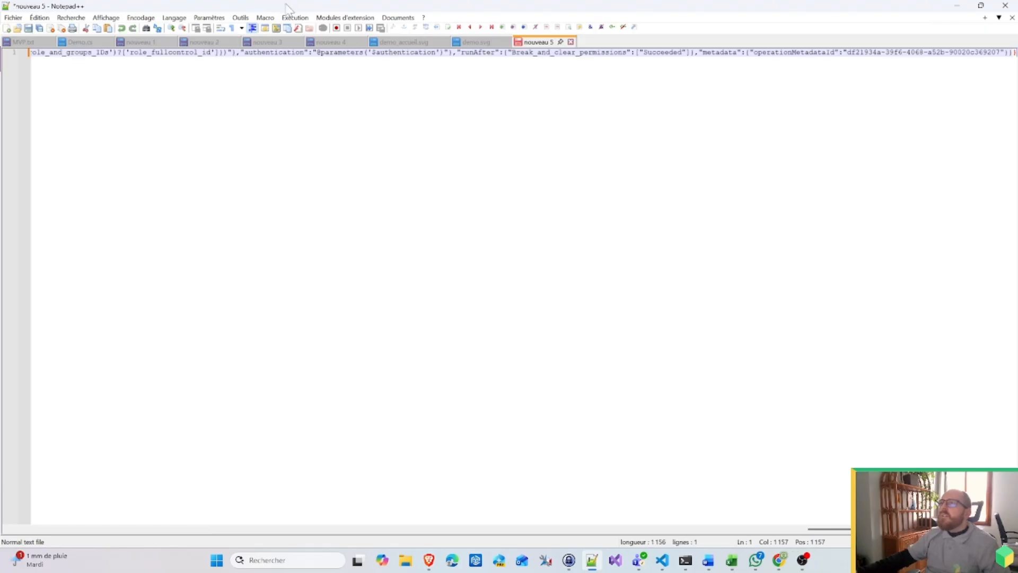
Step: Preview the JSON as a tree with JsonTools, then pretty-print it into 39 indented lines
left_click(344, 18)
mouse_move(473, 34)
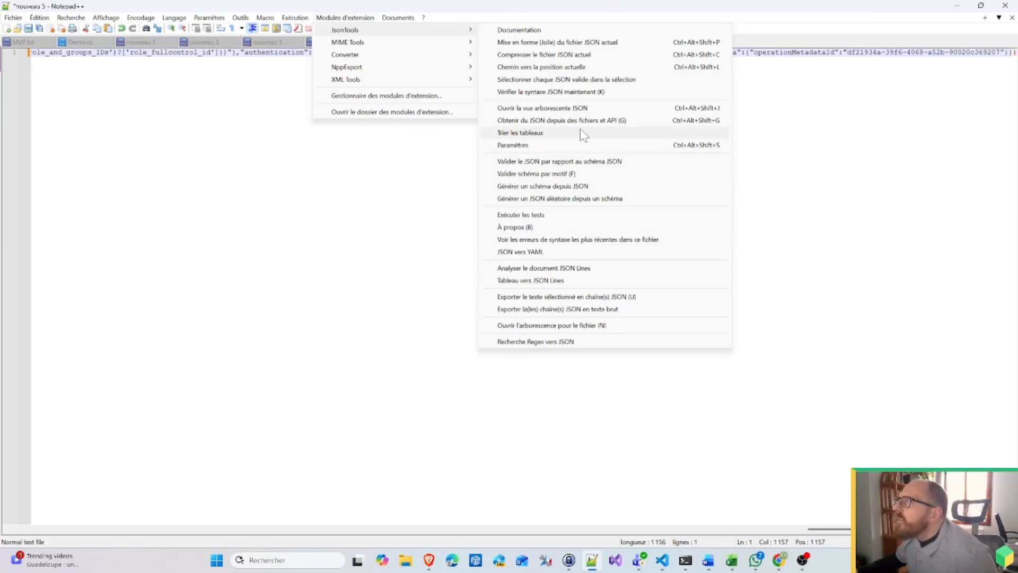
left_click(581, 112)
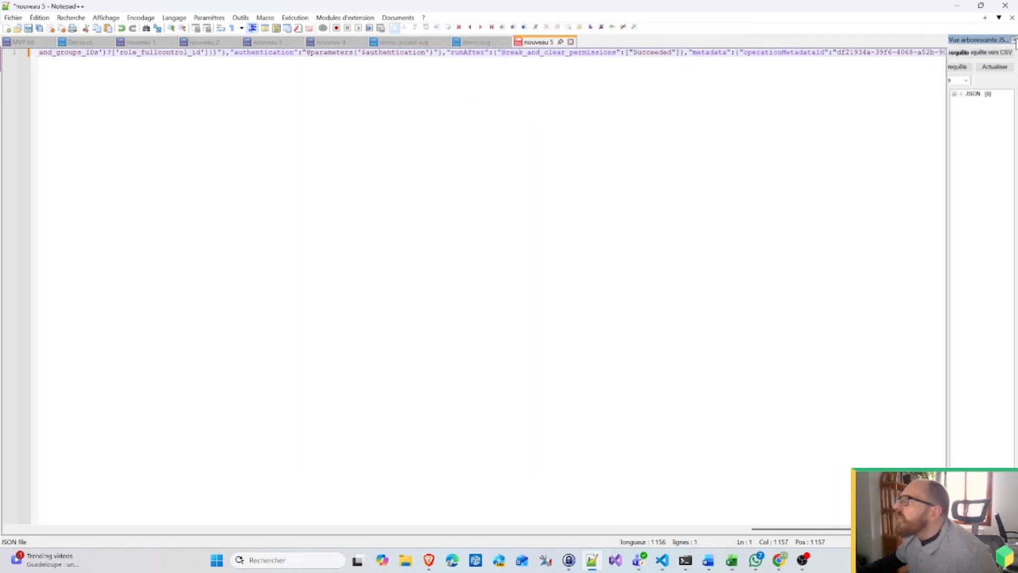
left_click(1015, 40)
left_click(350, 18)
mouse_move(370, 35)
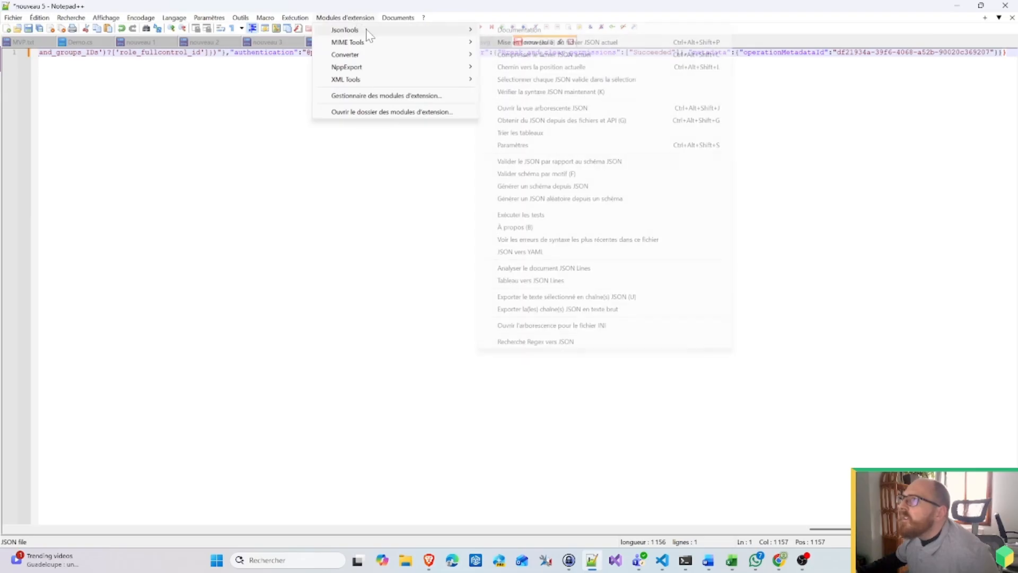
left_click(573, 44)
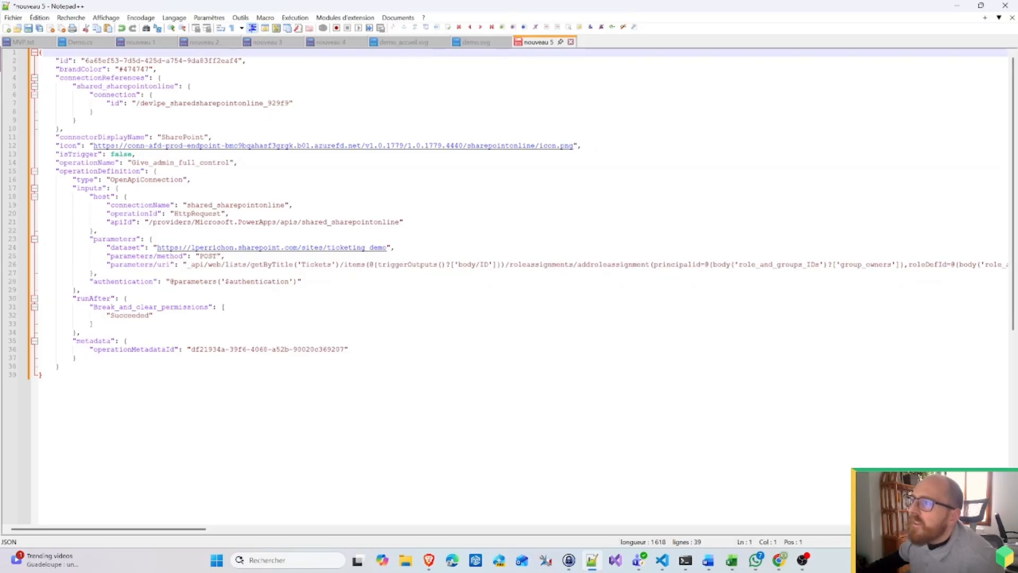
left_click(957, 6)
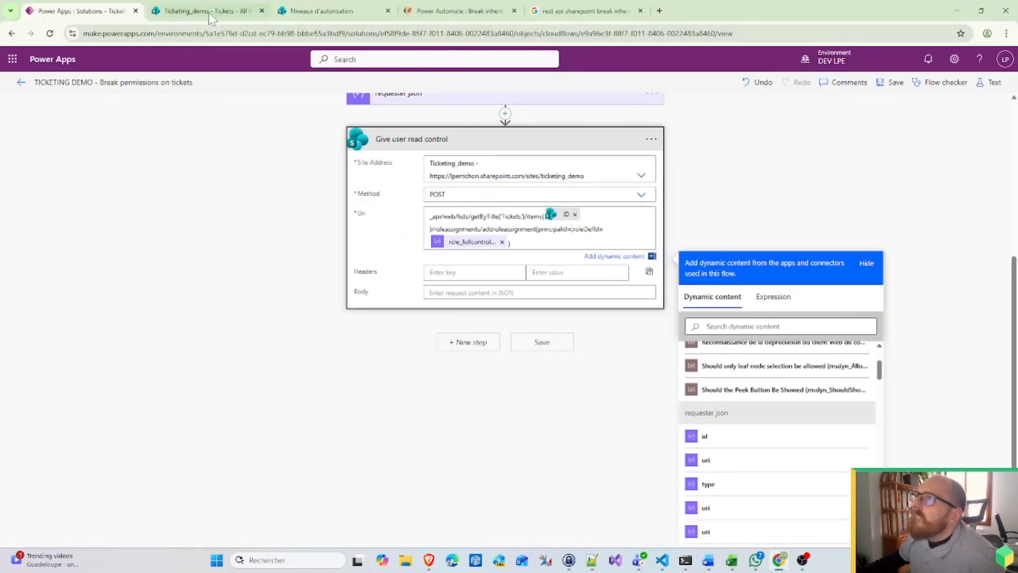
Step: Go to the Power Apps site and open the Break permissions on tickets flow in the Ticketing_demo solution
left_click(659, 12)
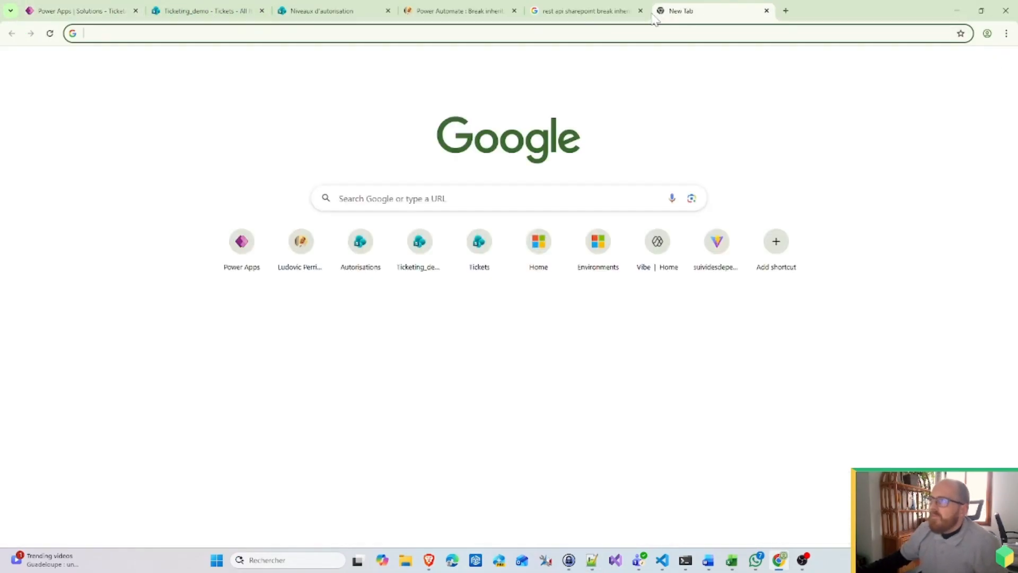
type("make.powerapps.com")
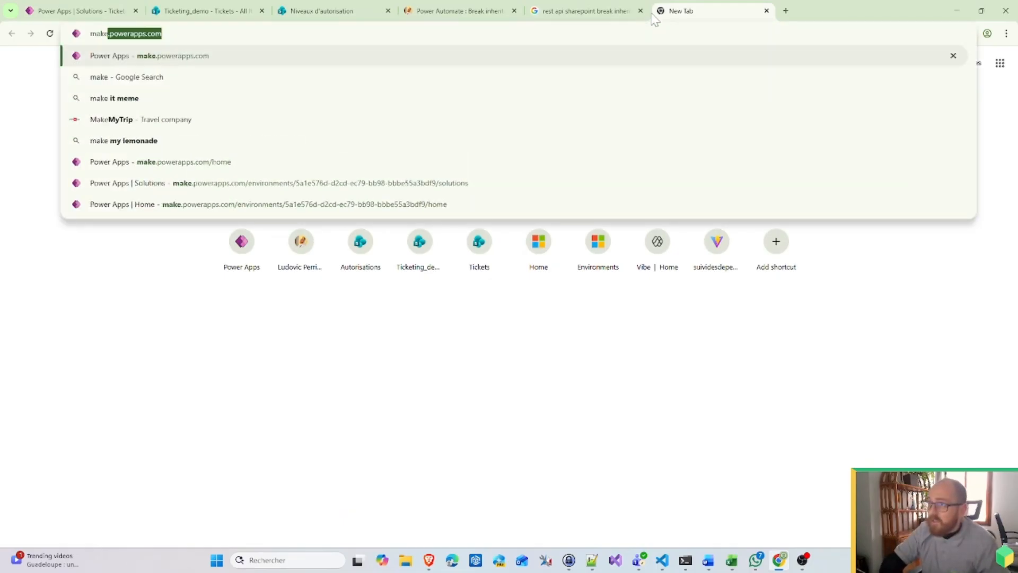
key("Return")
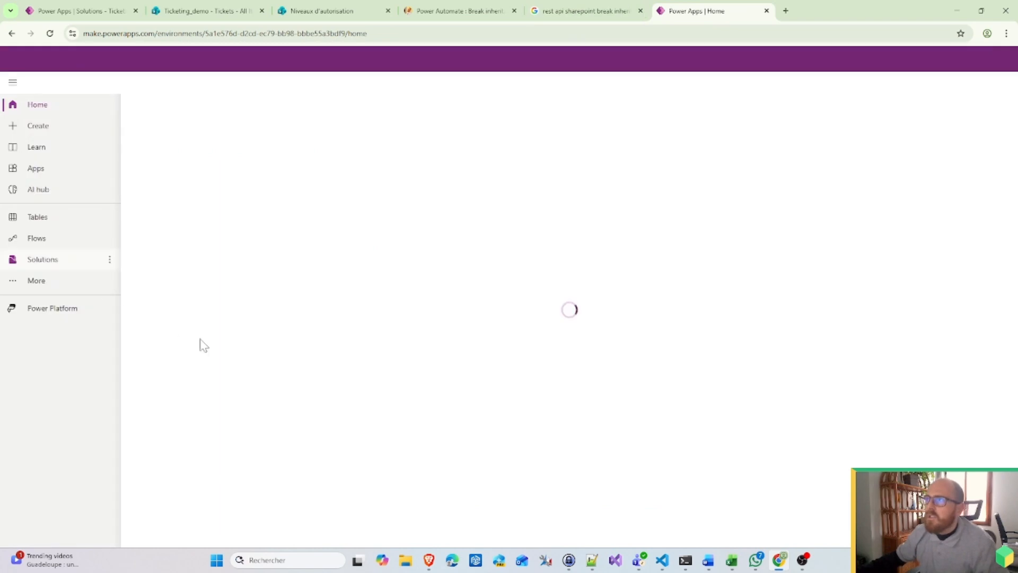
left_click(79, 279)
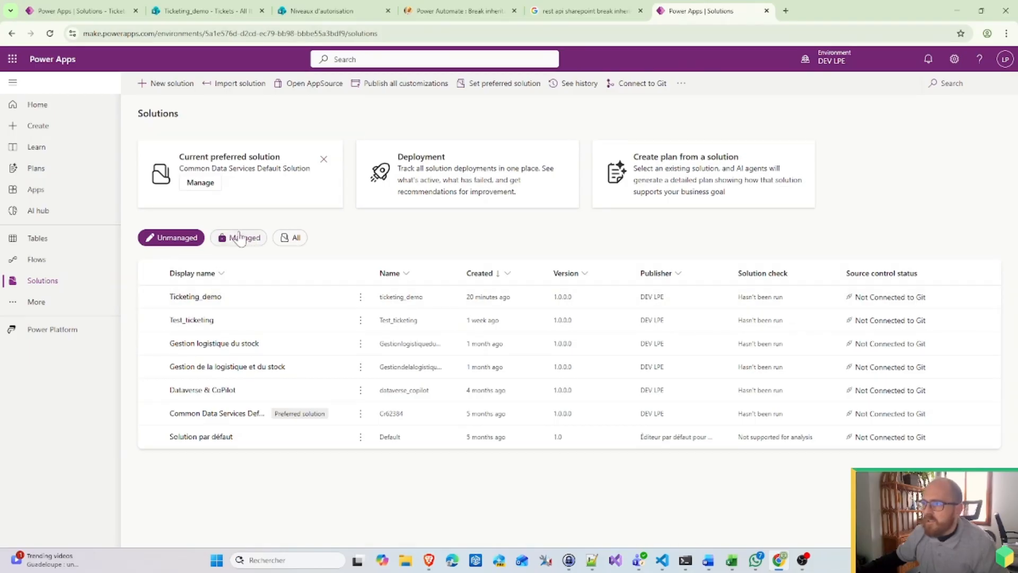
left_click(242, 238)
left_click(182, 239)
left_click(188, 296)
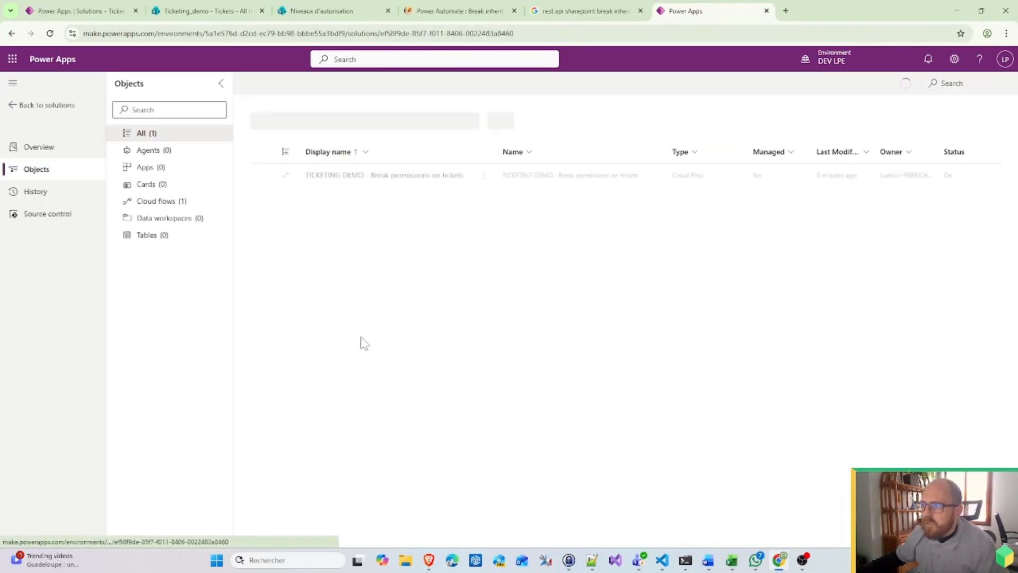
left_click(409, 178)
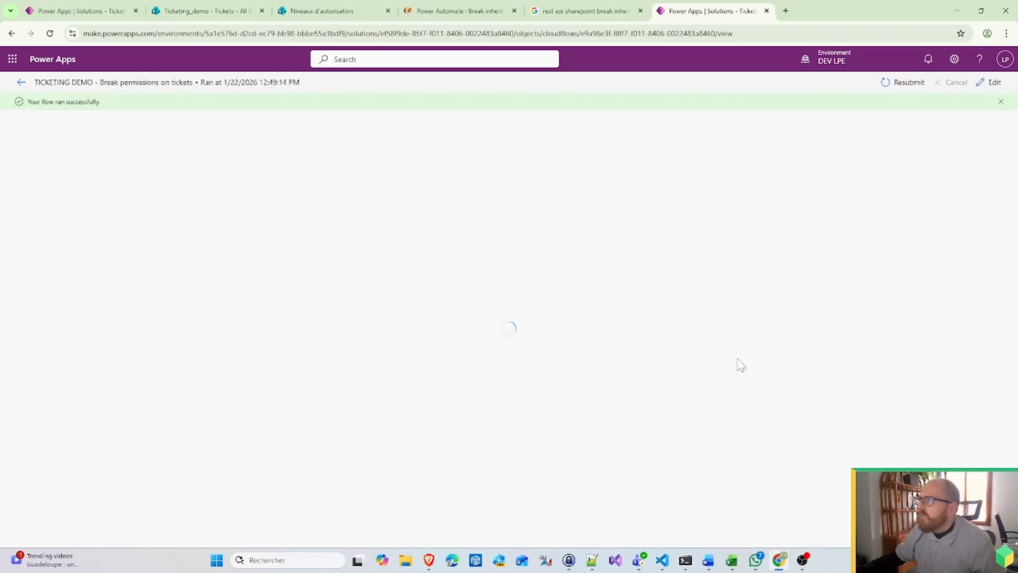
Step: Copy the entire Get ticket requester id output body from the run and switch to Notepad++
left_click(509, 321)
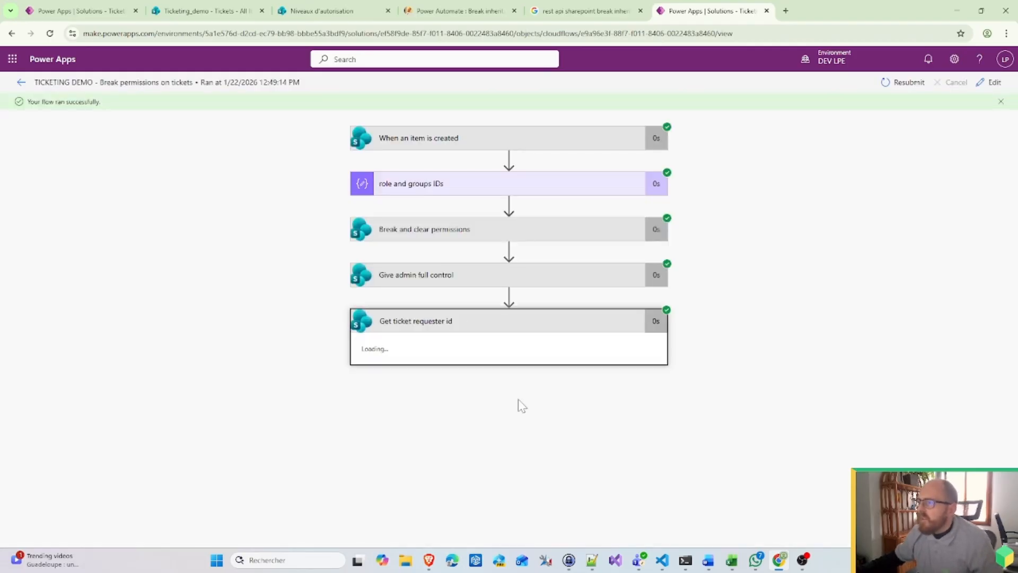
scroll(523, 424, "down", 3)
scroll(505, 434, "down", 2)
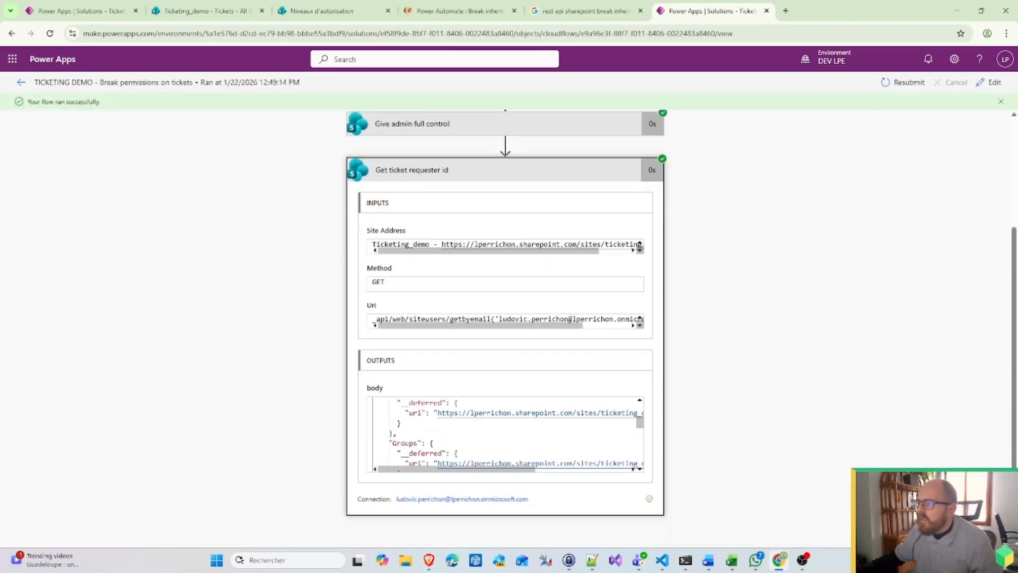
left_click(493, 443)
key("ctrl+a")
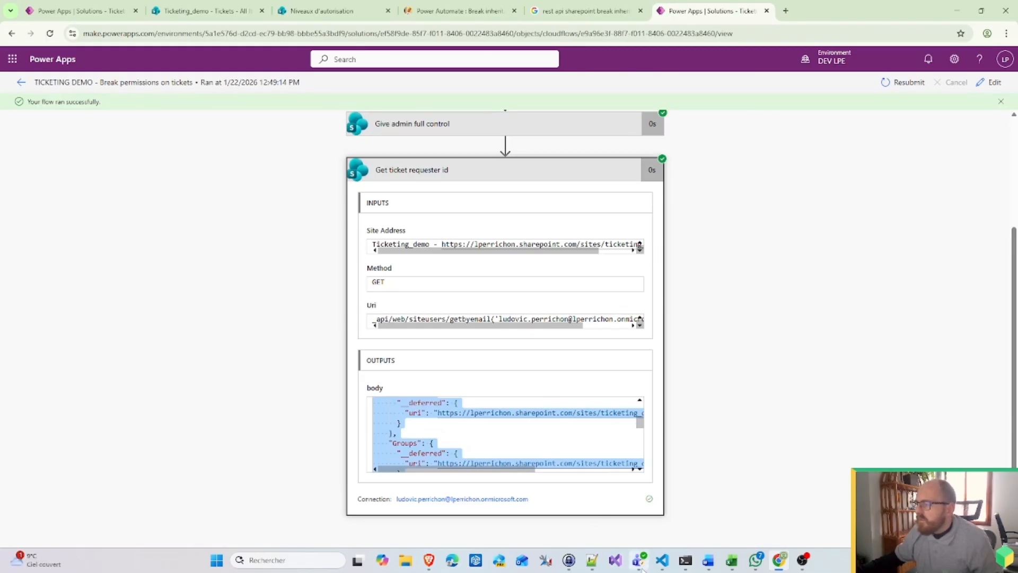
left_click(592, 560)
Step: Replace the nouveau 5 contents with the requester's SP.User JSON and compare its id and Id (6) properties
key("ctrl+a")
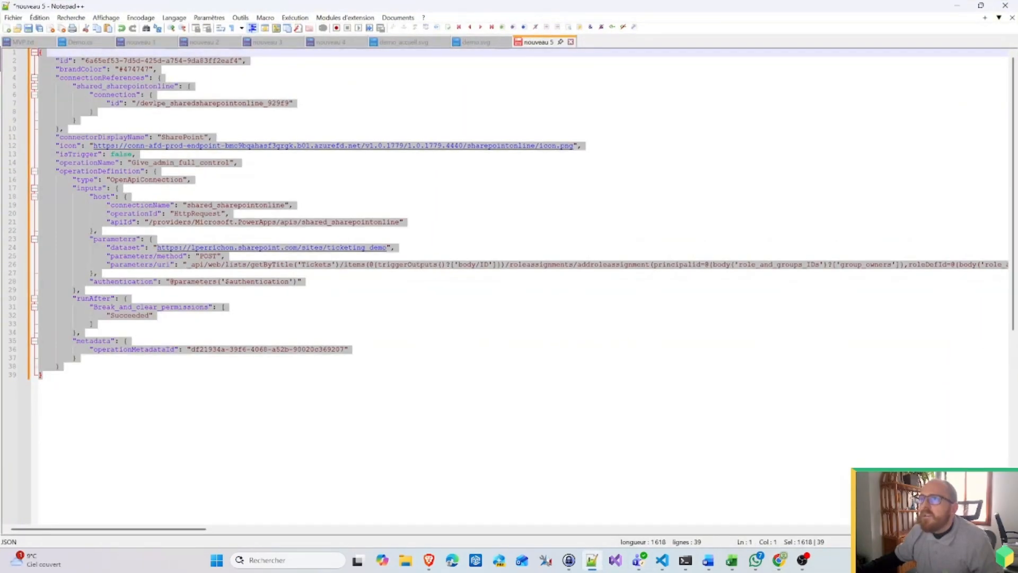
key("ctrl+v")
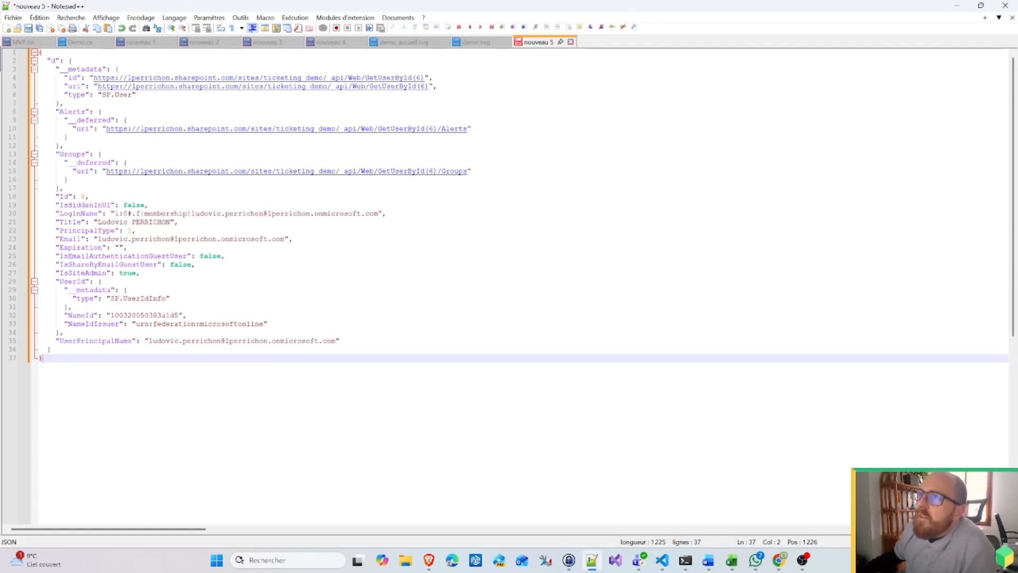
double_click(75, 78)
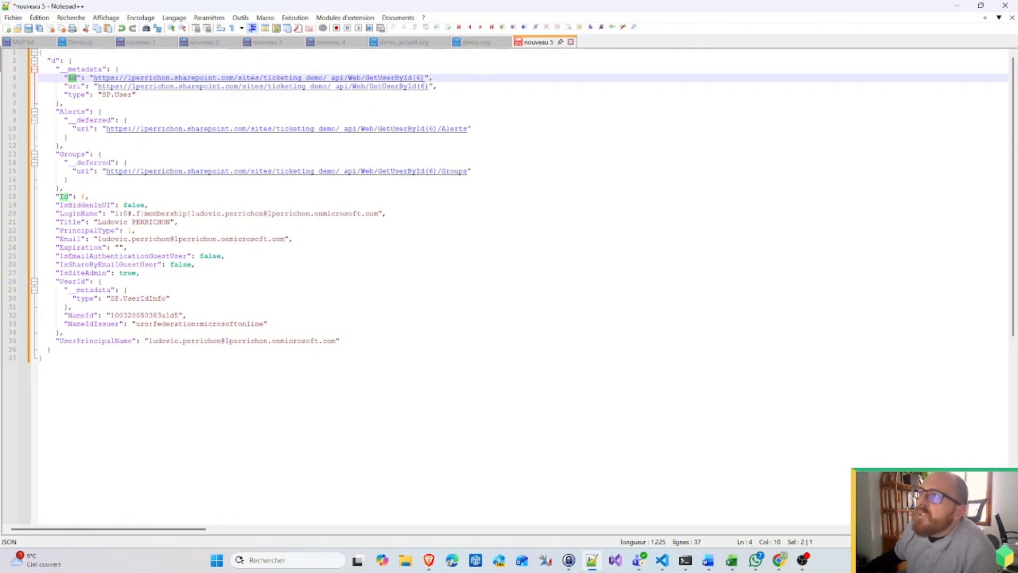
left_click(58, 197)
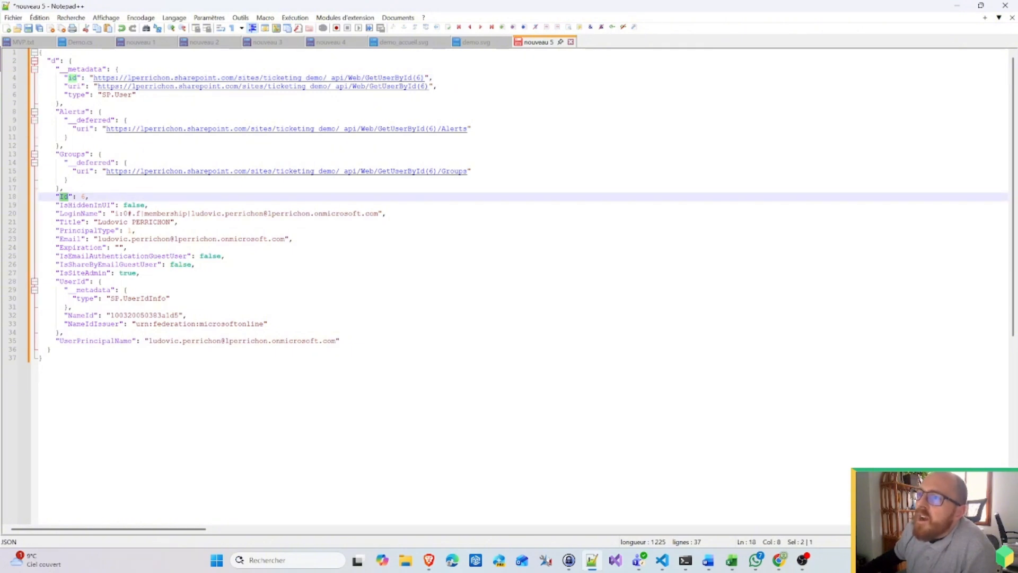
left_click(958, 6)
Step: Insert the requester's Id after principalid= and remove the role_fullcontrol token from the Uri
left_click(85, 11)
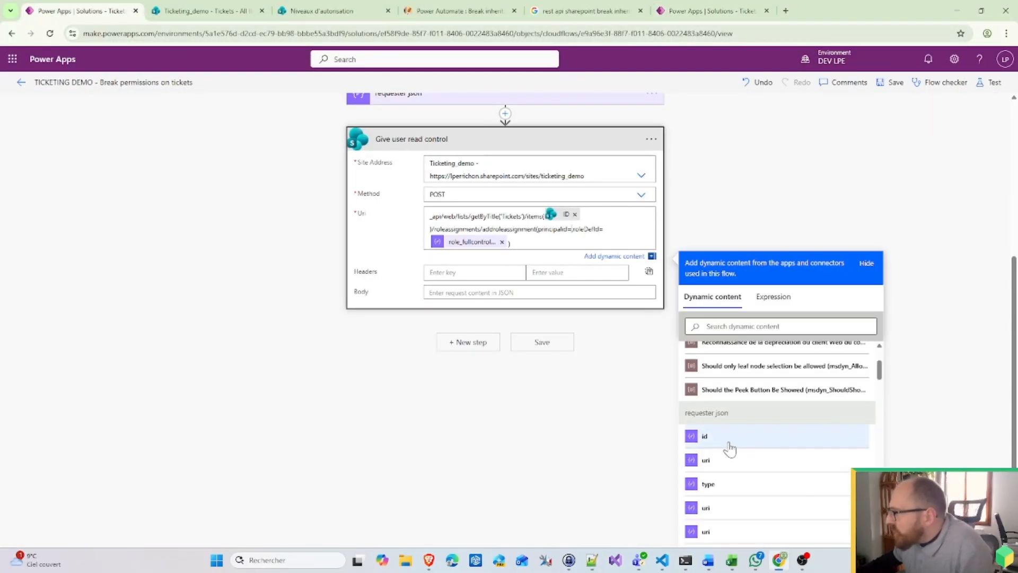
scroll(729, 447, "down", 1)
scroll(713, 414, "down", 6)
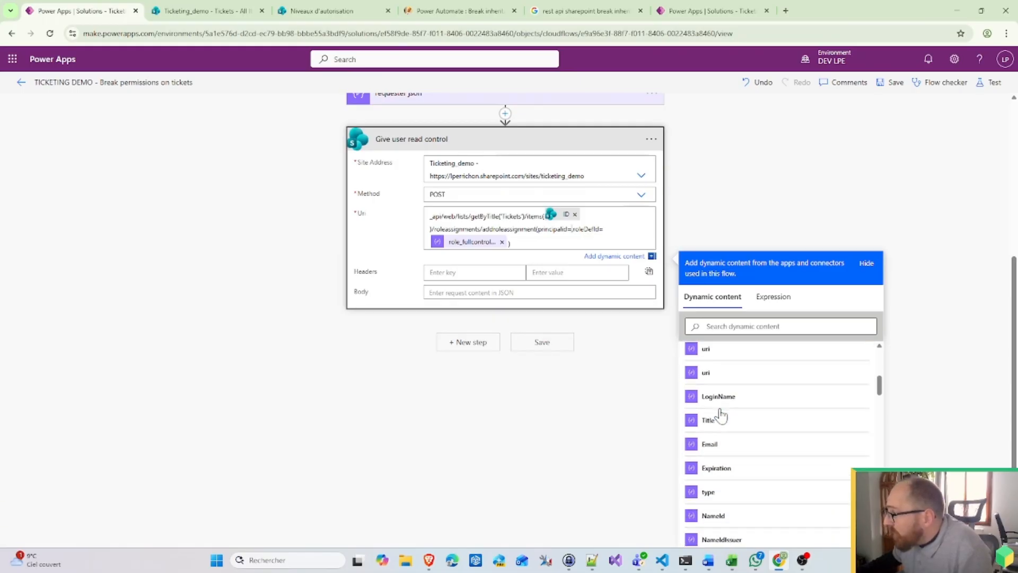
left_click(714, 481)
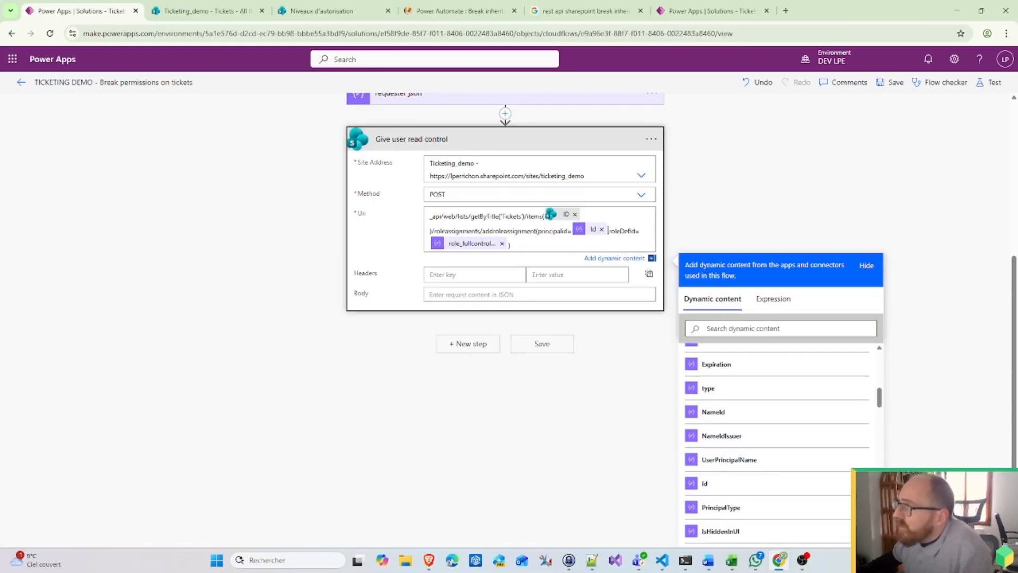
left_click(501, 243)
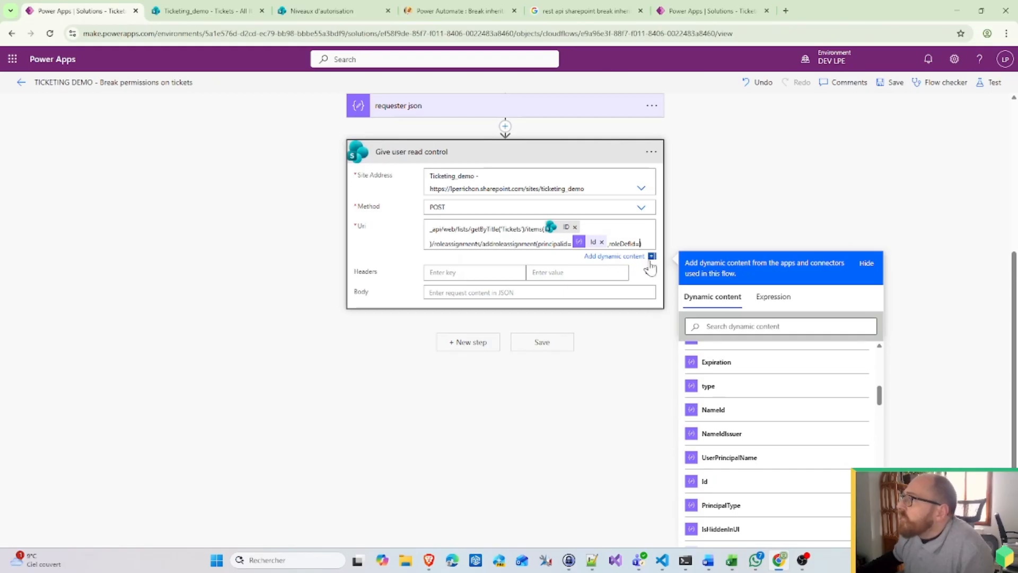
Step: Insert role_read_id after roleDefId= in the Uri and save the flow
scroll(743, 438, "up", 5)
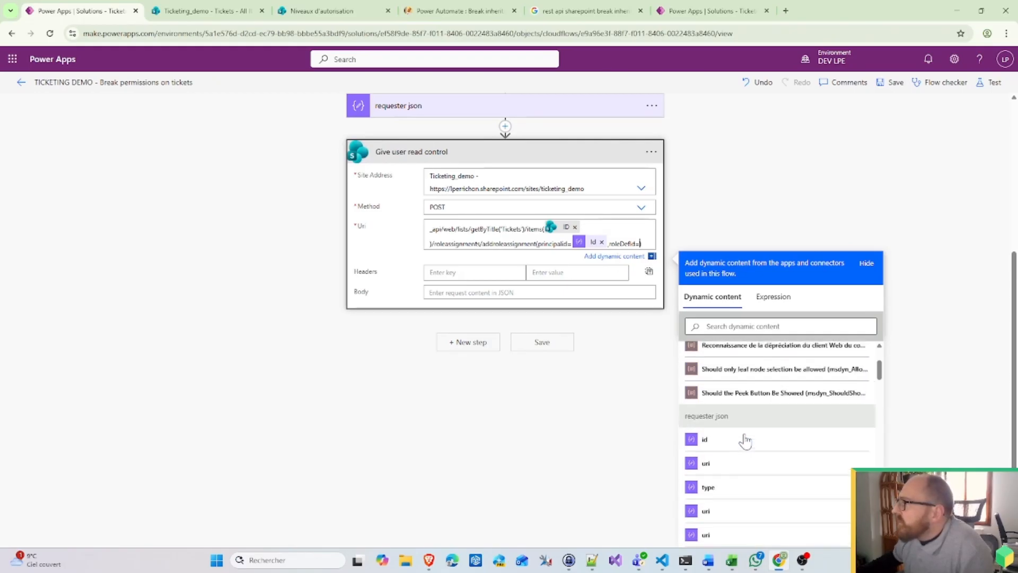
scroll(745, 440, "down", 6)
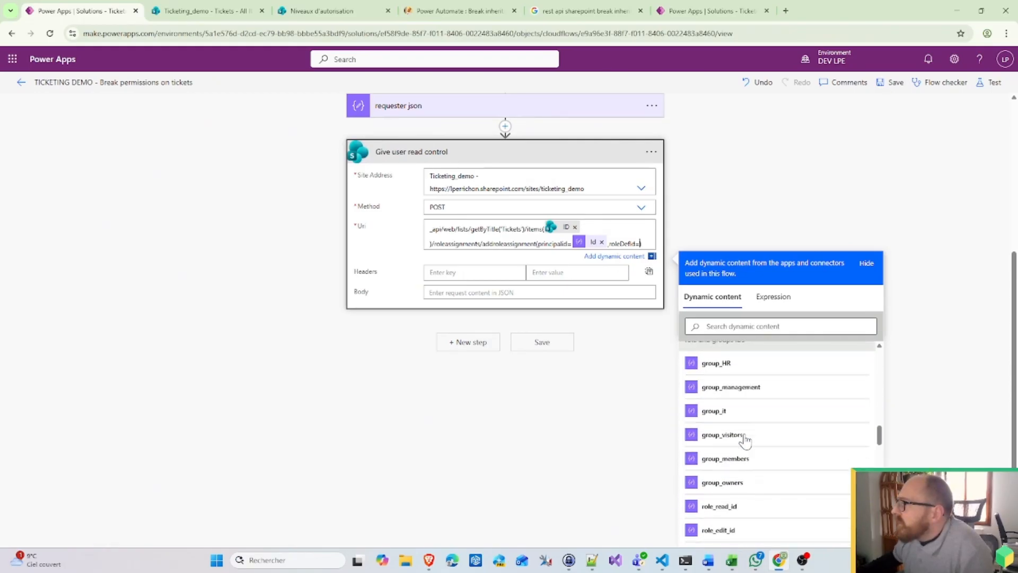
scroll(746, 441, "down", 2)
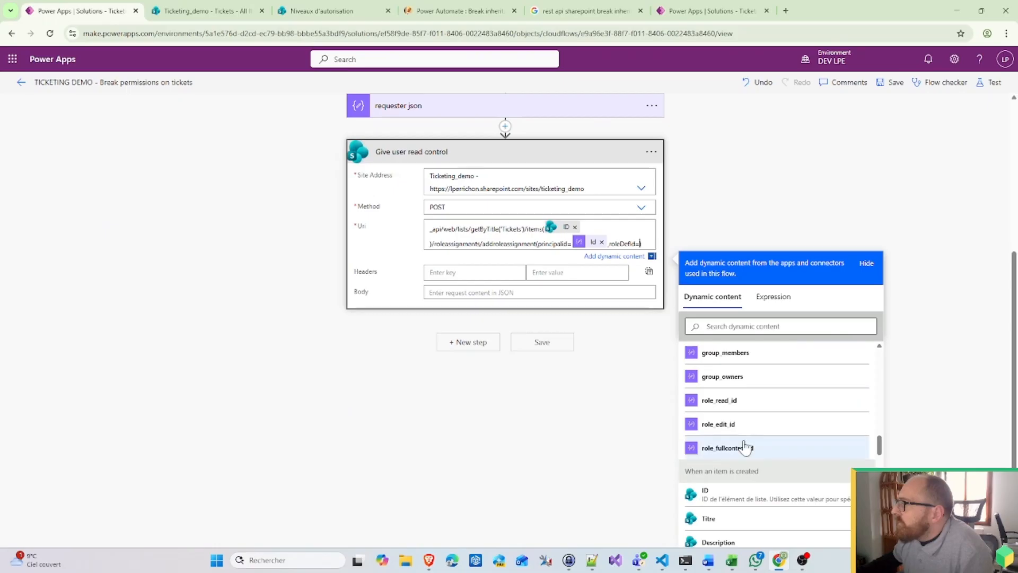
left_click(744, 406)
scroll(544, 433, "up", 3)
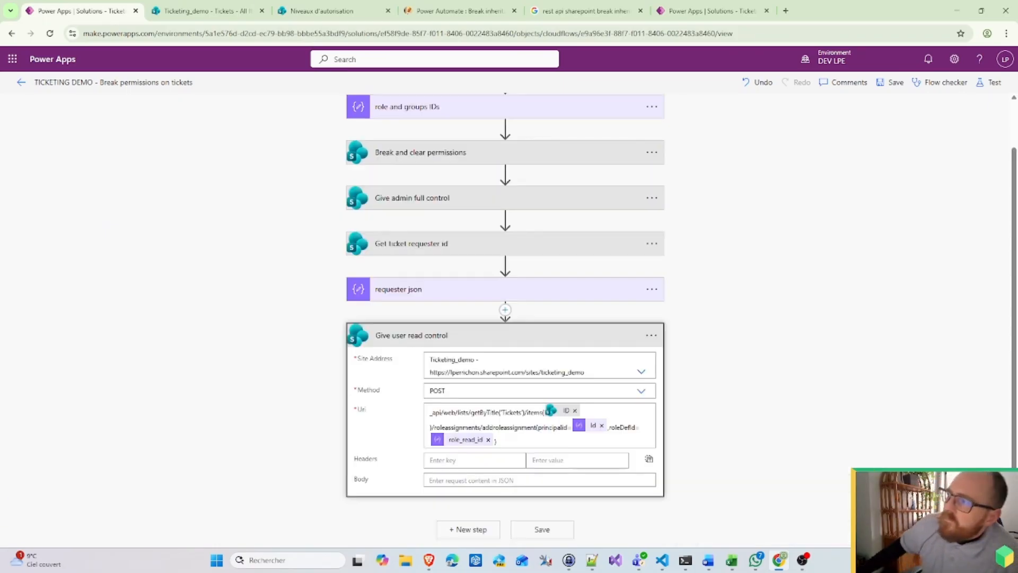
left_click(556, 341)
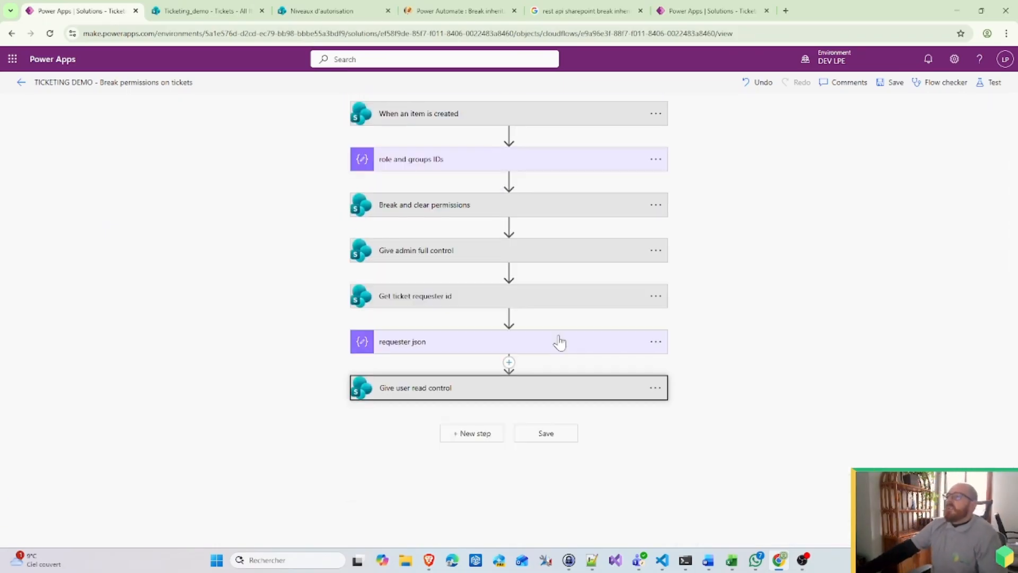
left_click(907, 85)
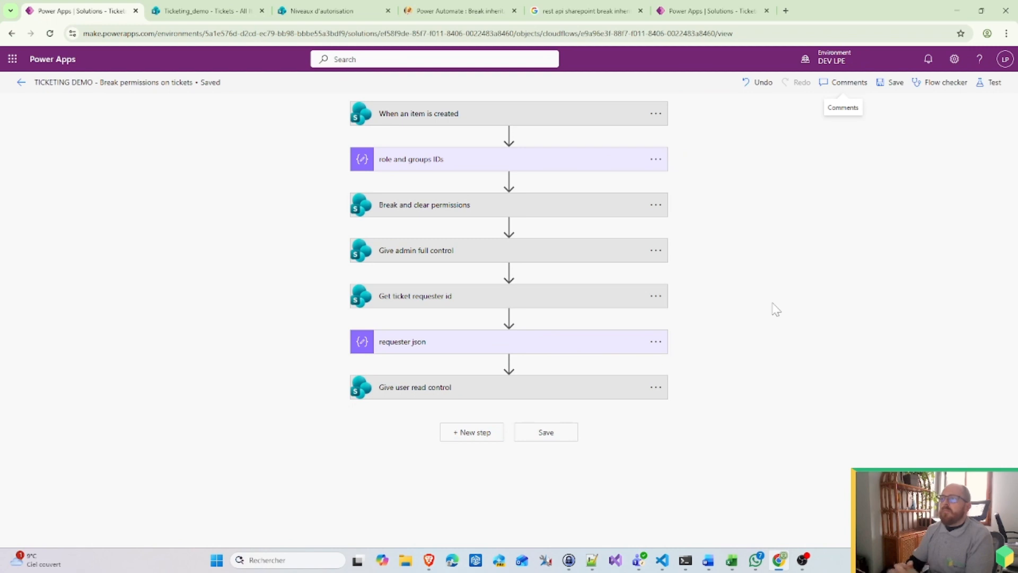
left_click(221, 3)
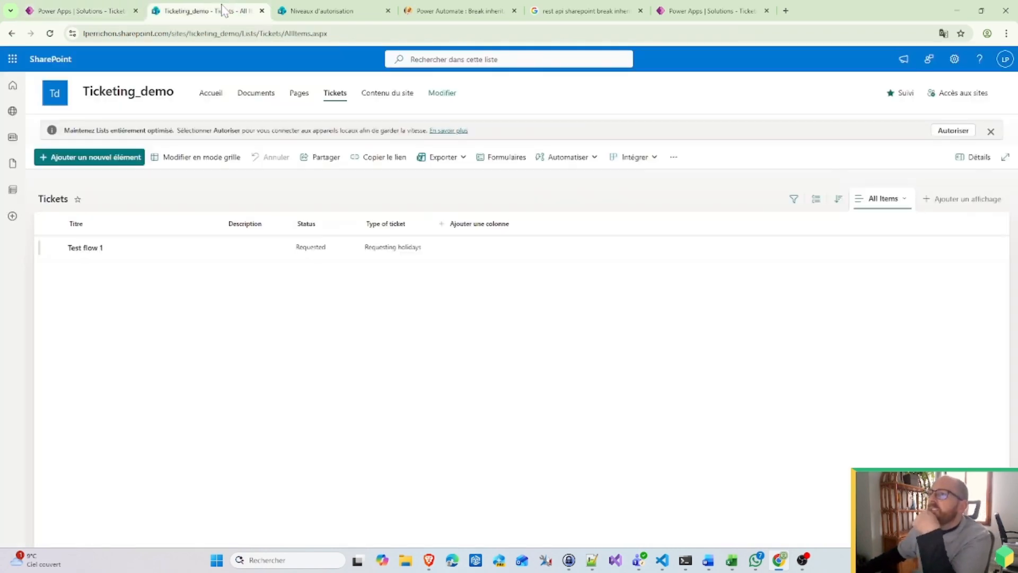
Step: Add and save a Tickets item titled 'Test flow 2' of type Requesting holidays
left_click(100, 158)
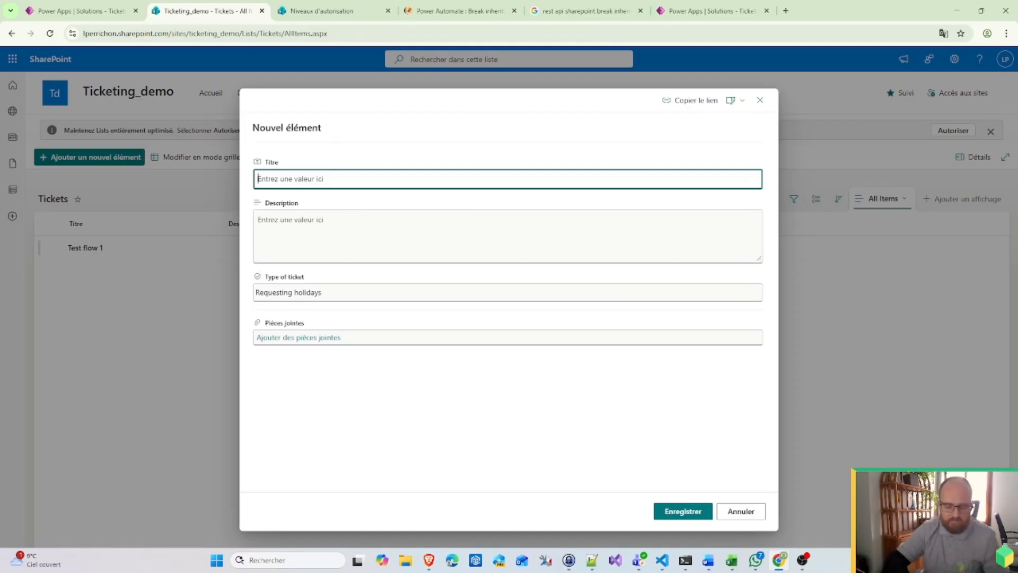
type("Test flow 2")
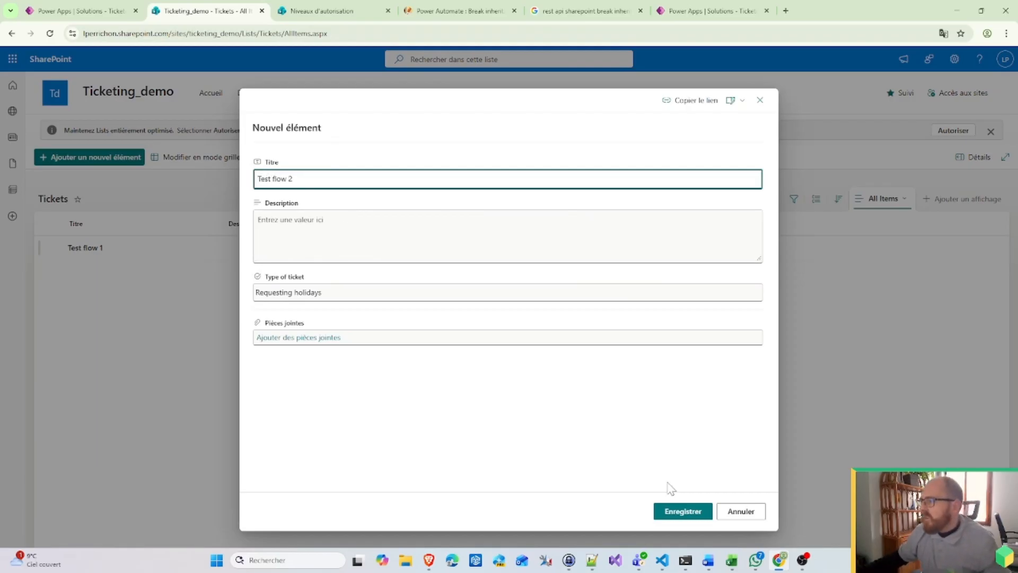
left_click(670, 511)
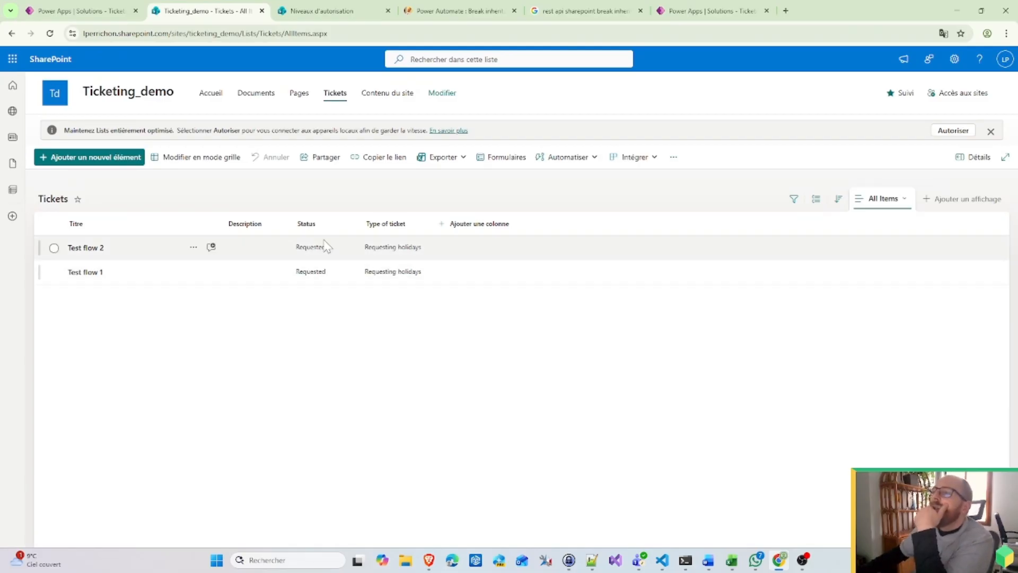
Step: Return to the Break permissions on tickets flow's details page
left_click(101, 10)
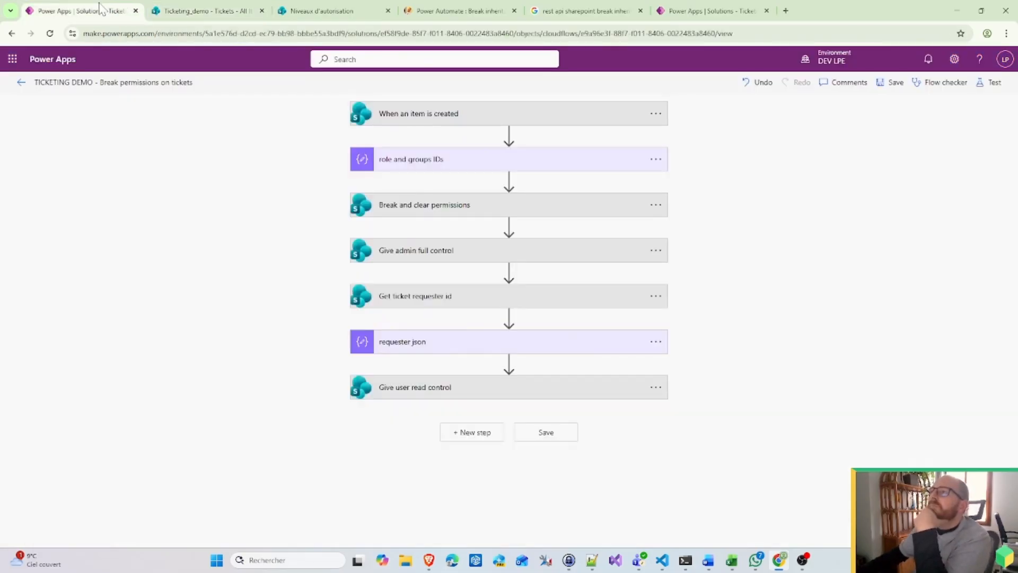
left_click(670, 12)
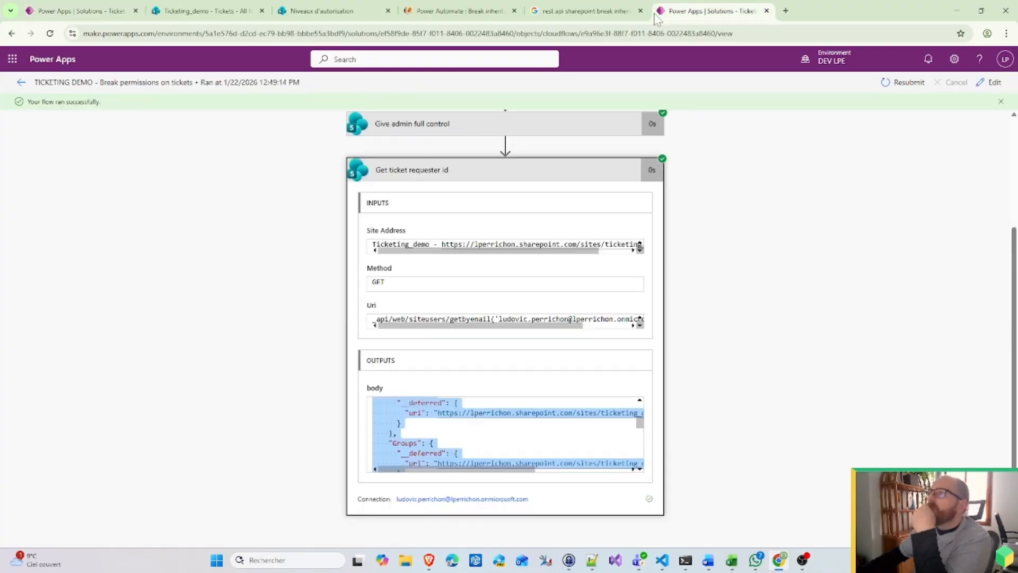
left_click(21, 82)
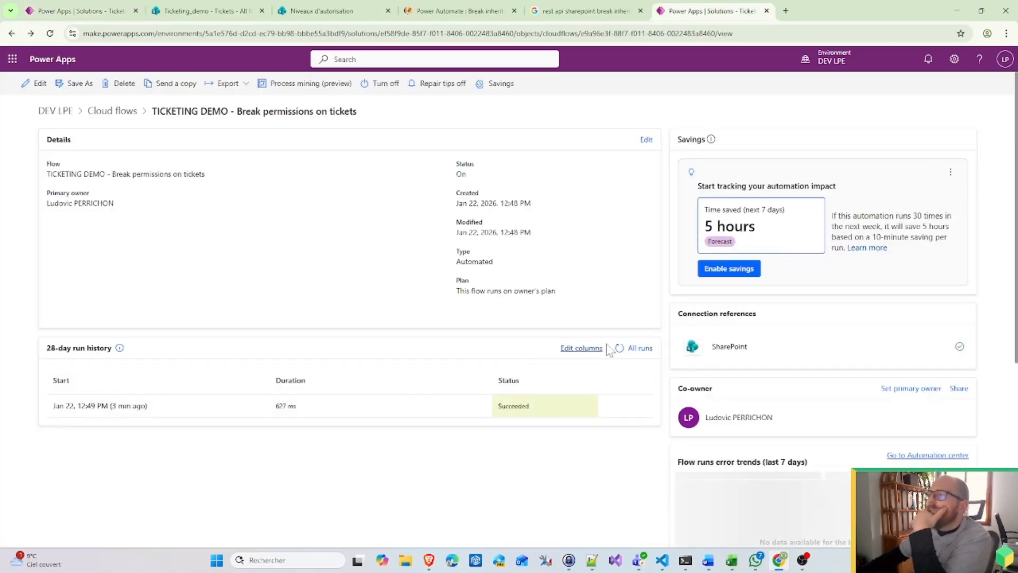
left_click(622, 349)
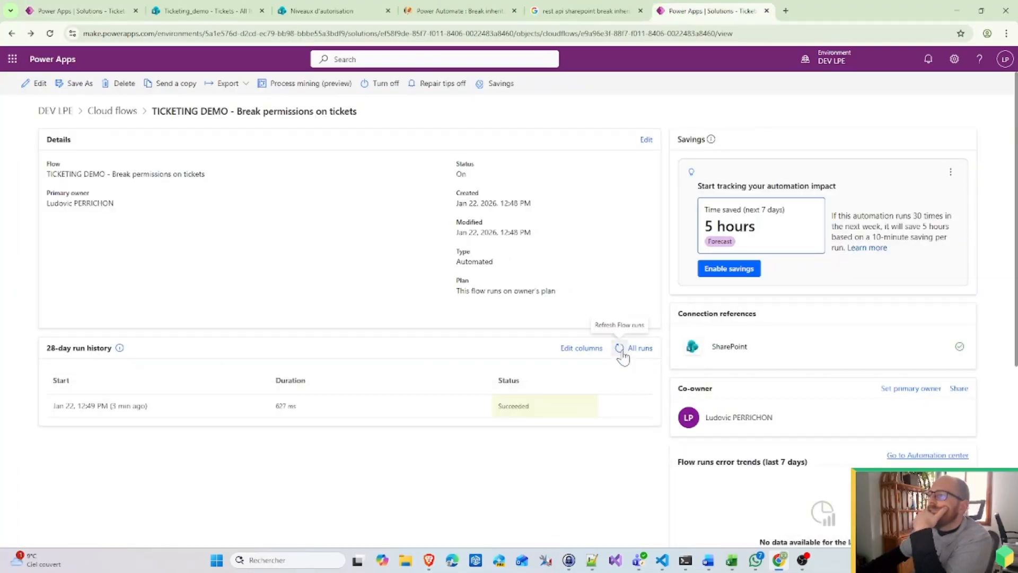
Step: Refresh the 28-day run history until the new run shows as Succeeded
left_click(621, 349)
left_click(620, 349)
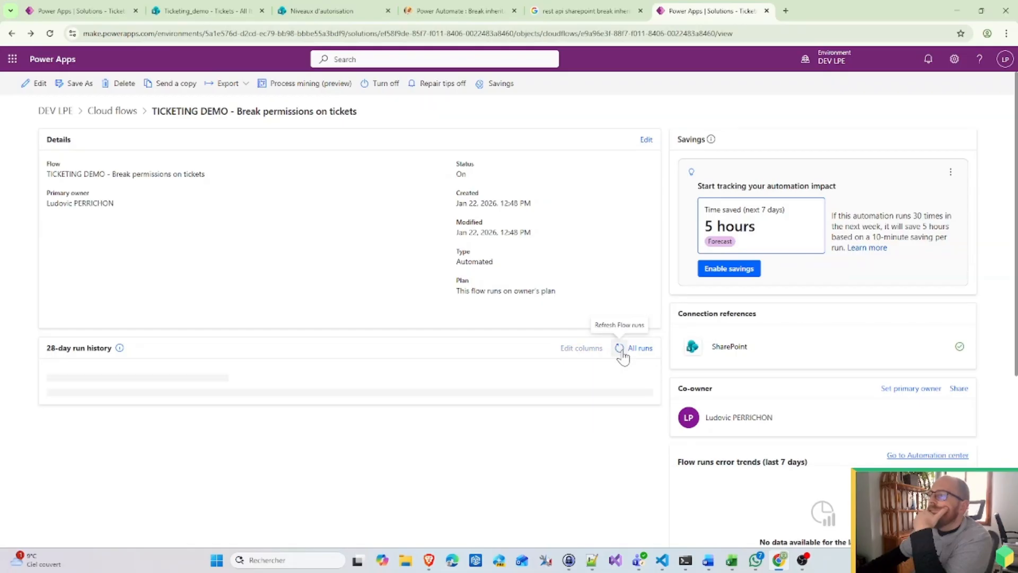
left_click(621, 349)
left_click(621, 349)
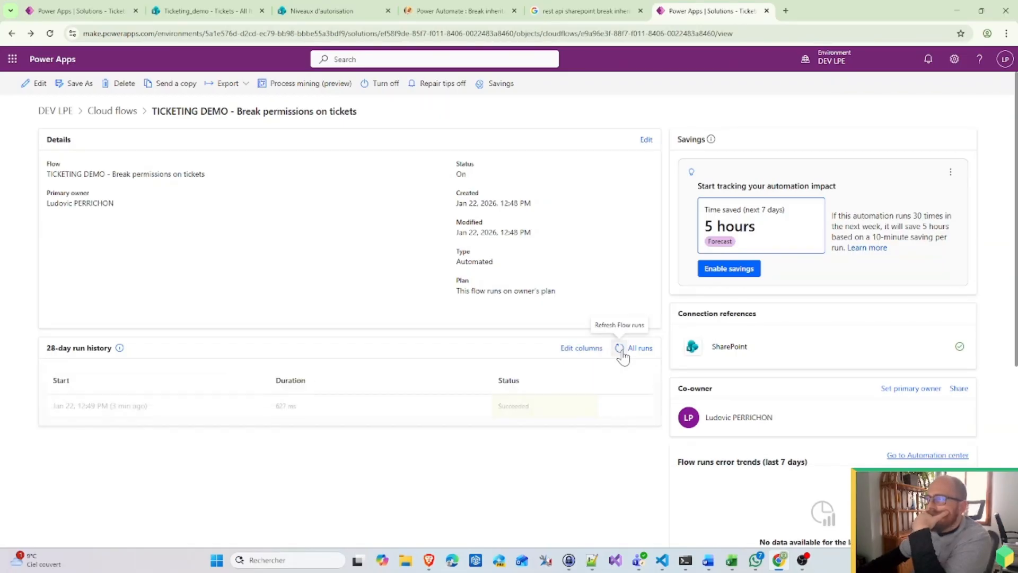
left_click(621, 349)
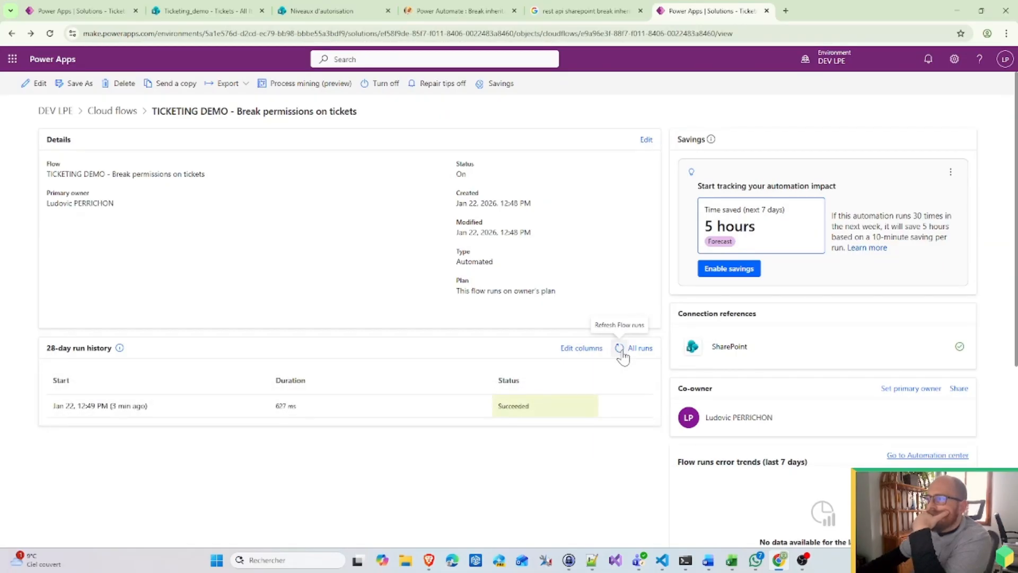
left_click(620, 349)
left_click(621, 351)
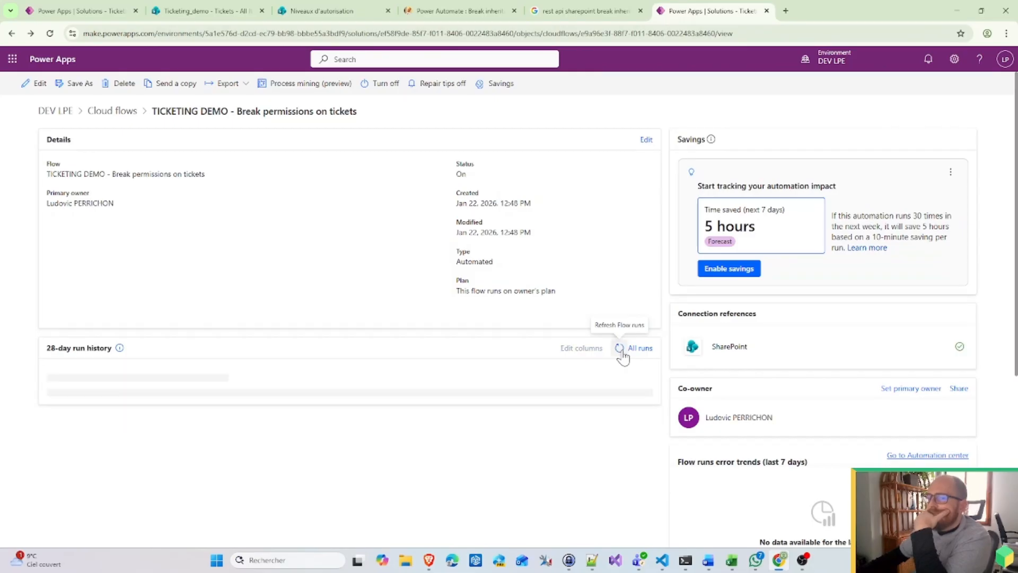
left_click(621, 350)
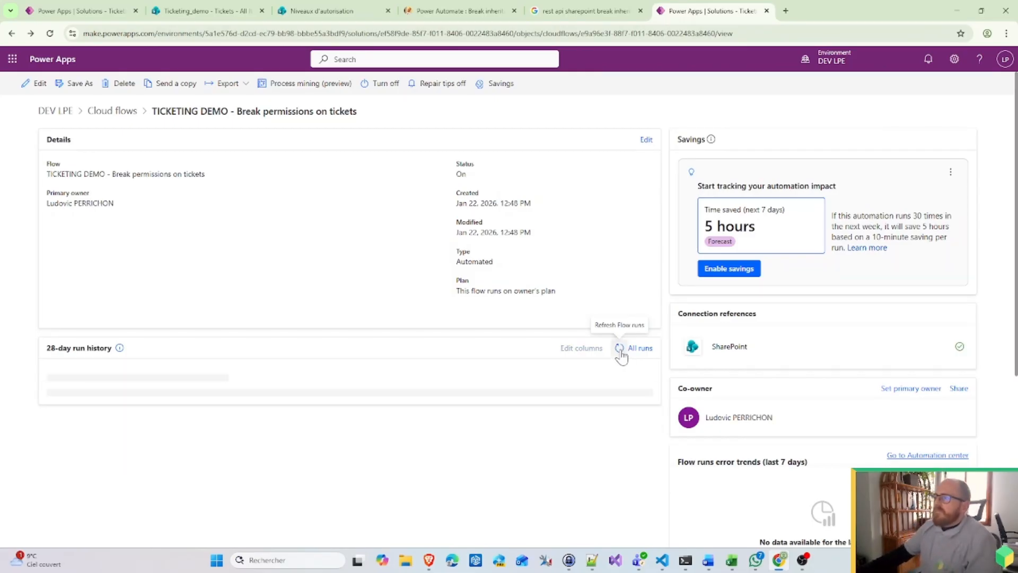
left_click(621, 350)
left_click(621, 350)
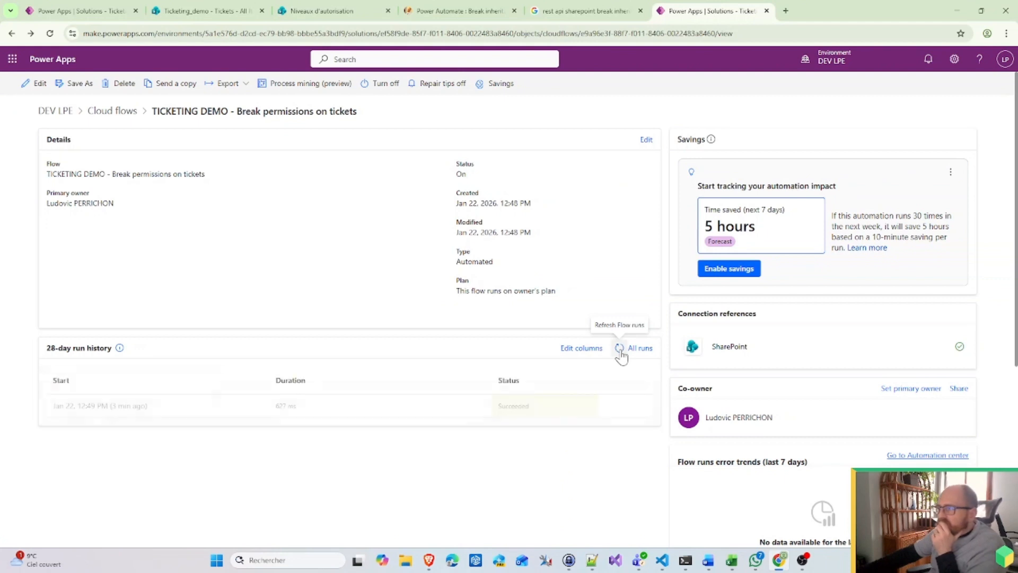
left_click(621, 350)
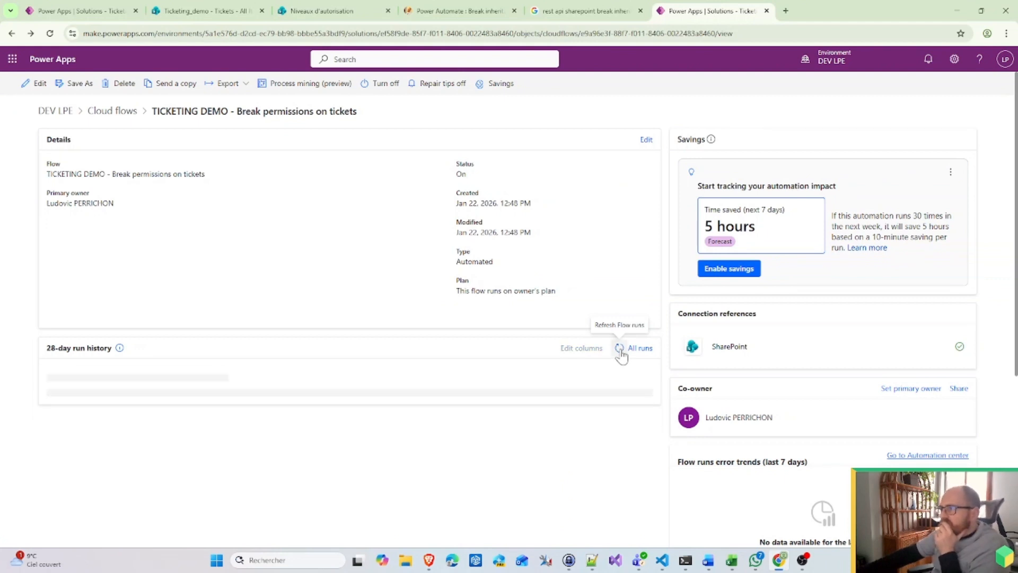
left_click(620, 350)
left_click(621, 350)
left_click(620, 350)
left_click(621, 350)
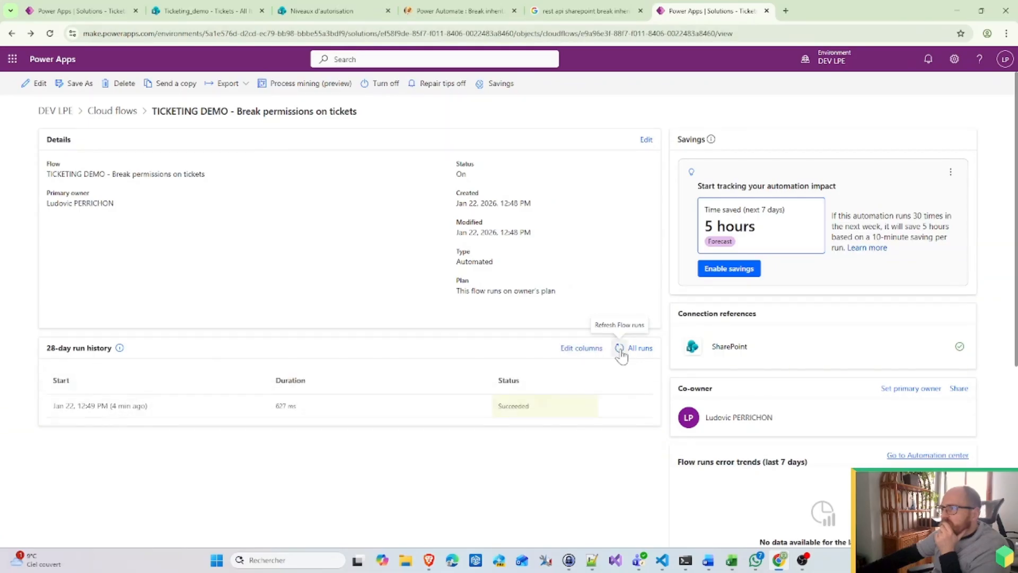
left_click(621, 350)
left_click(620, 350)
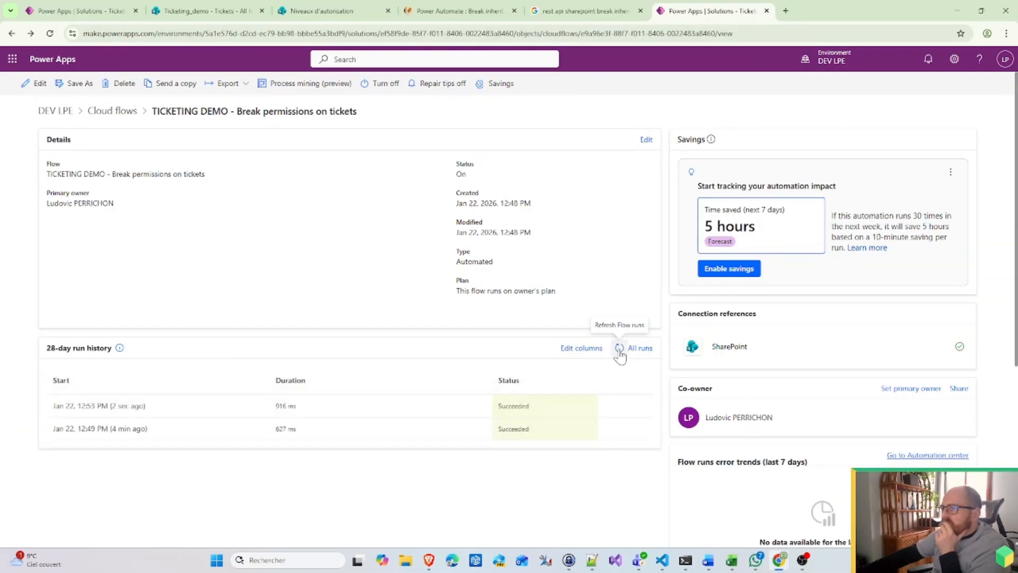
left_click(620, 350)
Step: Open the latest run and review the Give user read control step's inputs and outputs
left_click(99, 406)
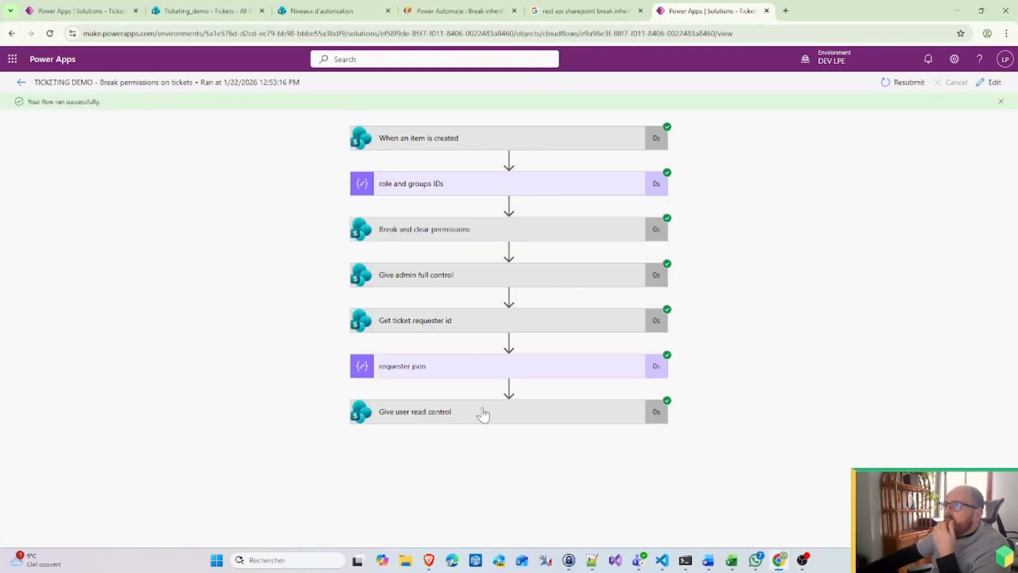
left_click(443, 418)
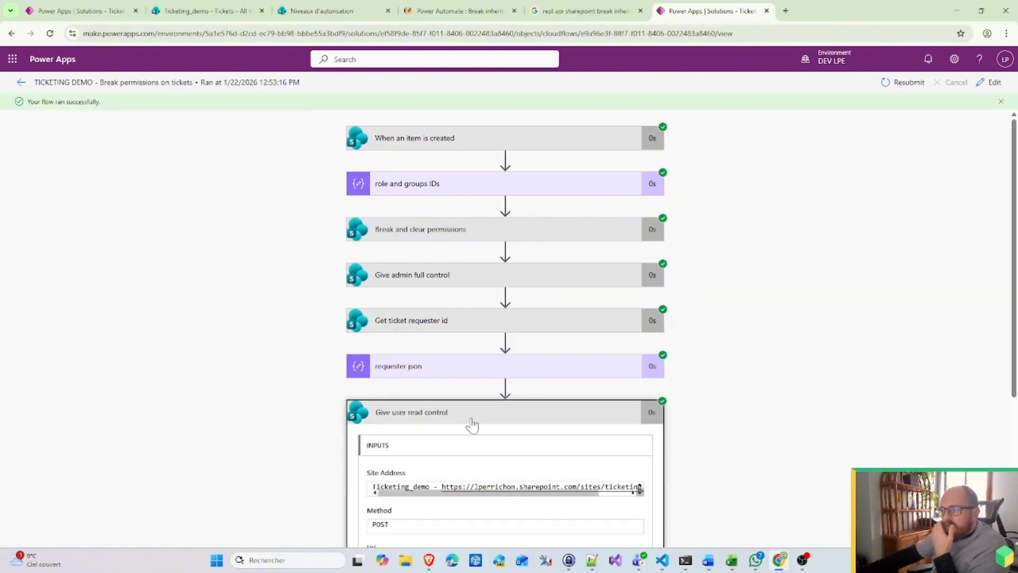
scroll(789, 432, "down", 3)
scroll(689, 435, "down", 1)
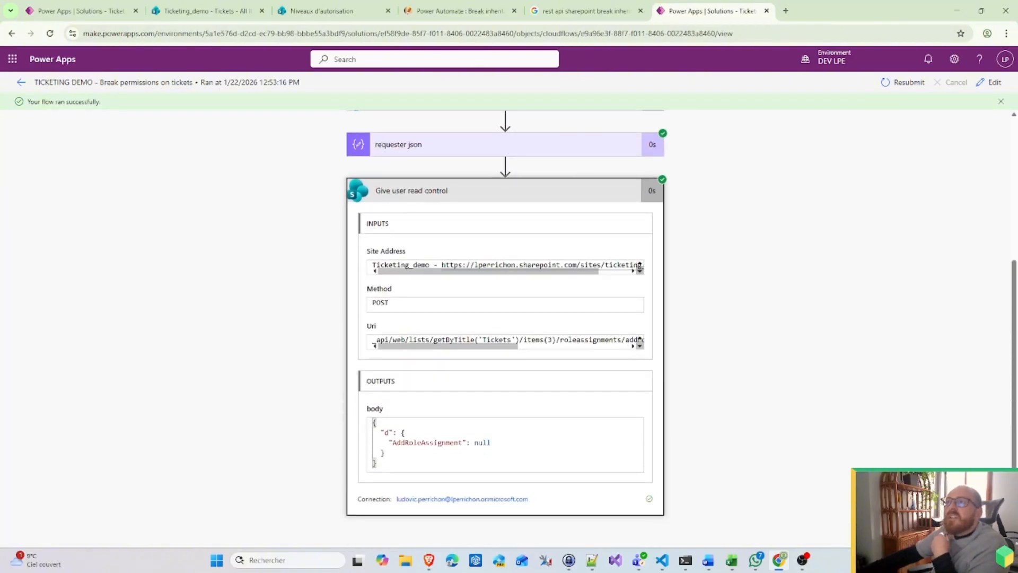
left_click(207, 11)
left_click(194, 248)
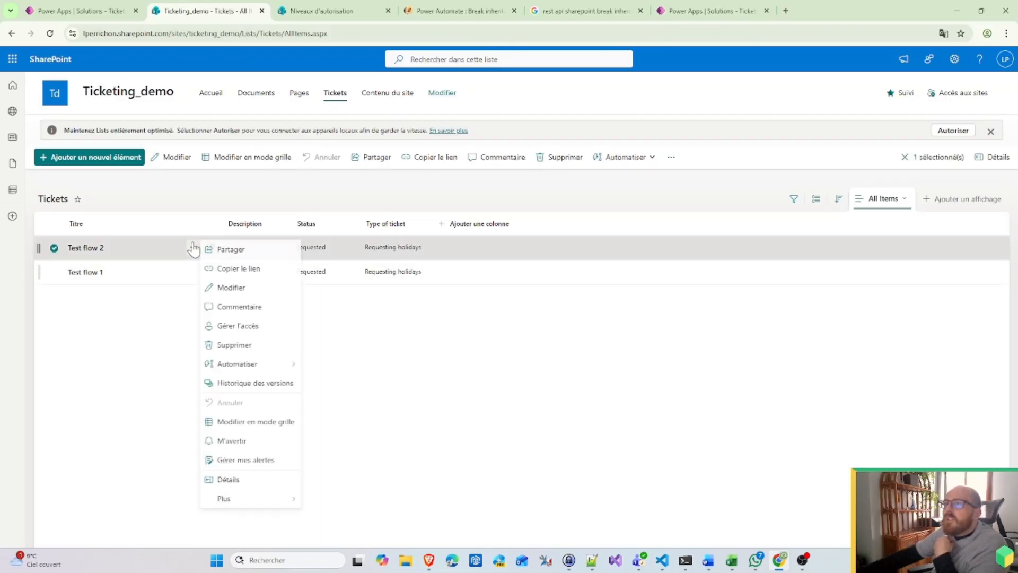
left_click(228, 326)
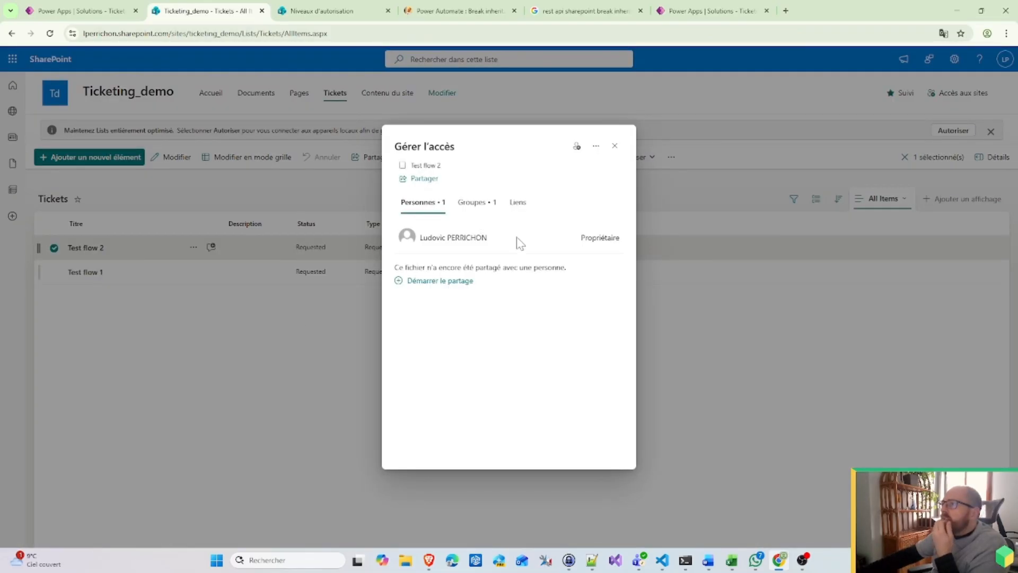
left_click(469, 205)
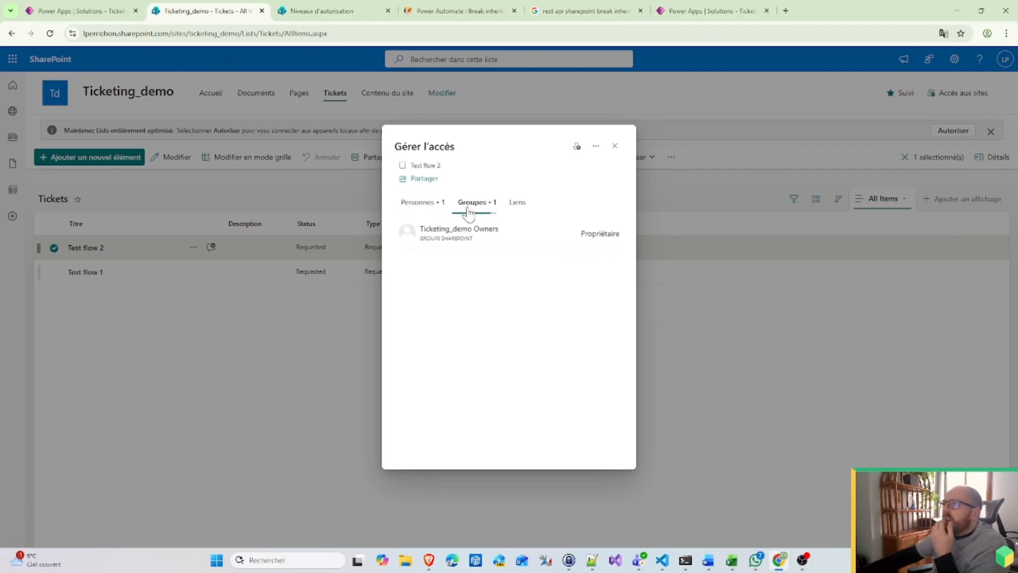
left_click(422, 206)
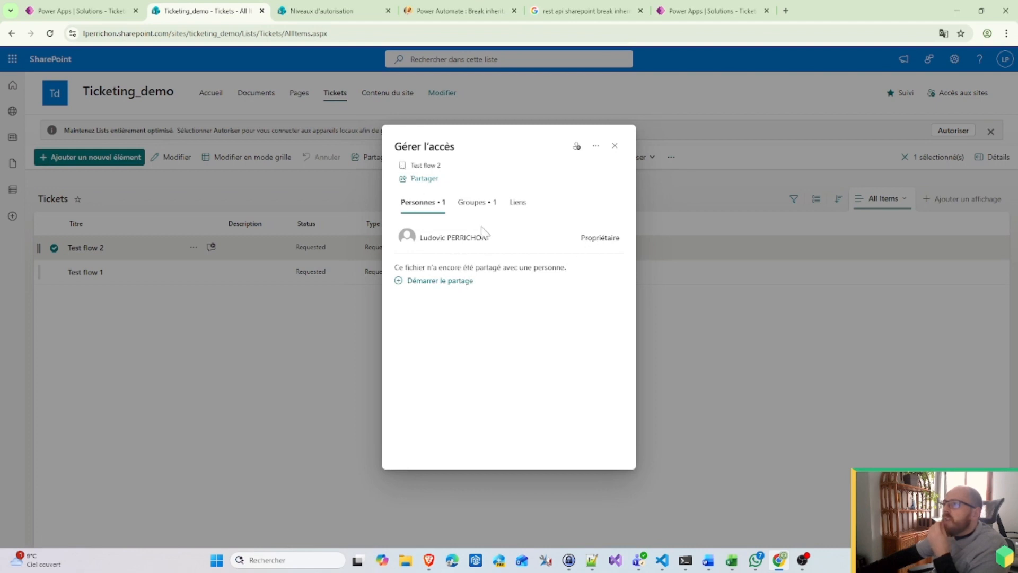
left_click(479, 208)
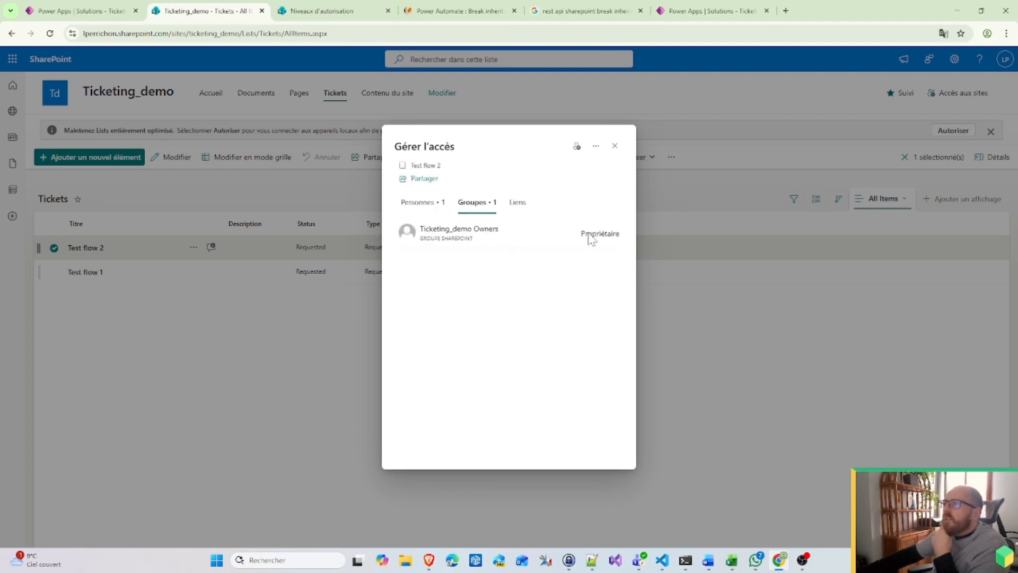
left_click(614, 147)
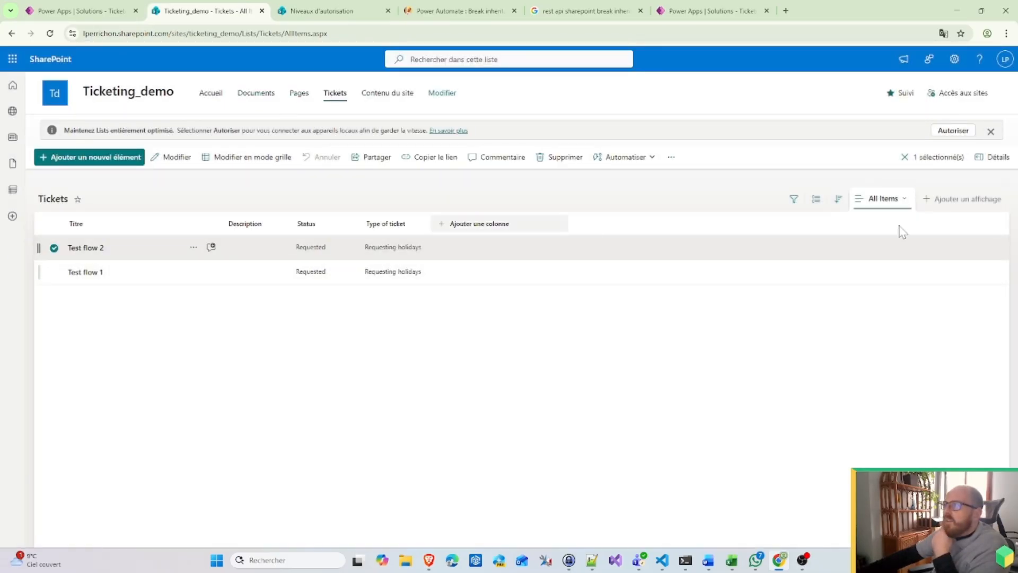
left_click(91, 247)
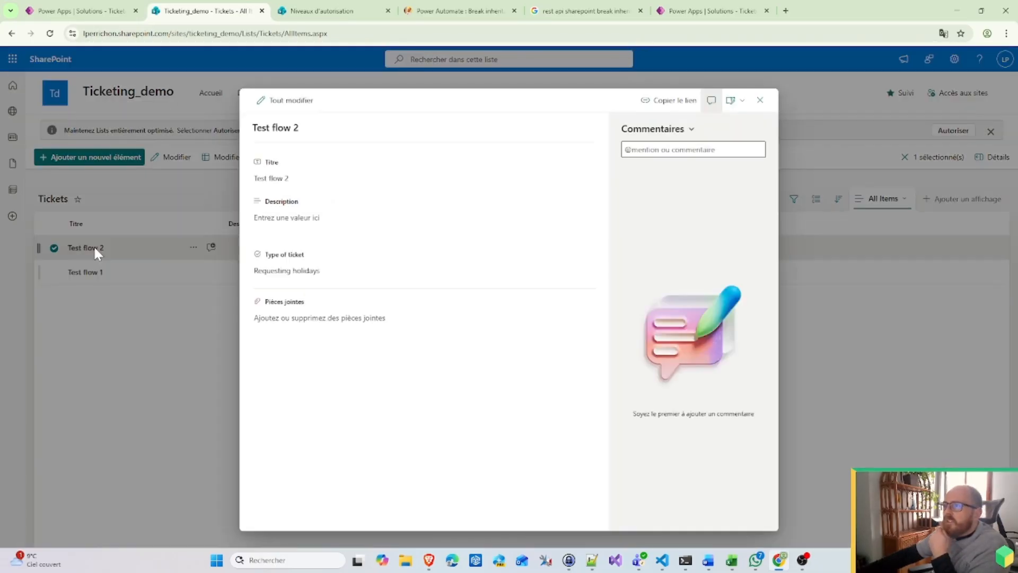
left_click(290, 216)
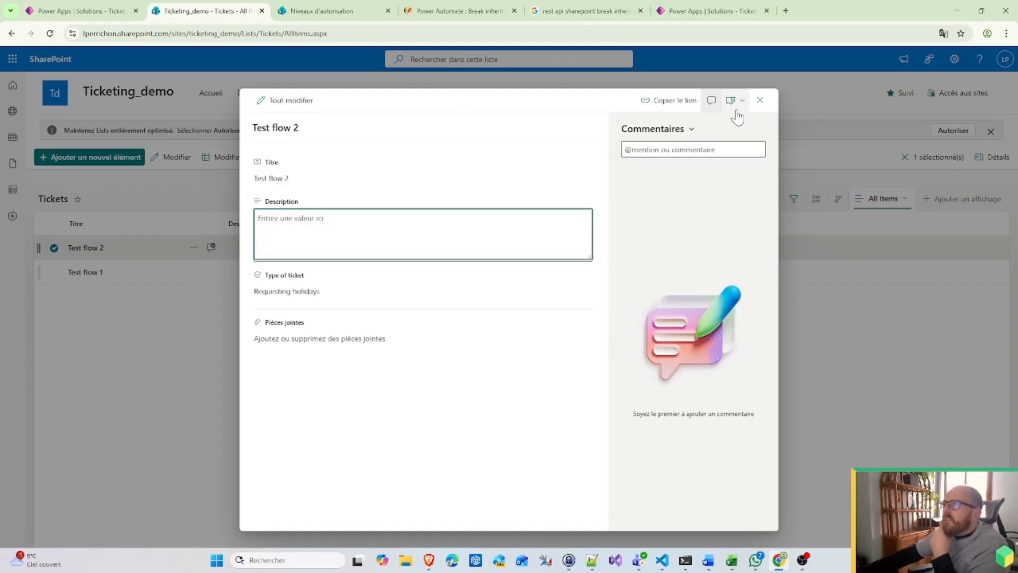
left_click(761, 103)
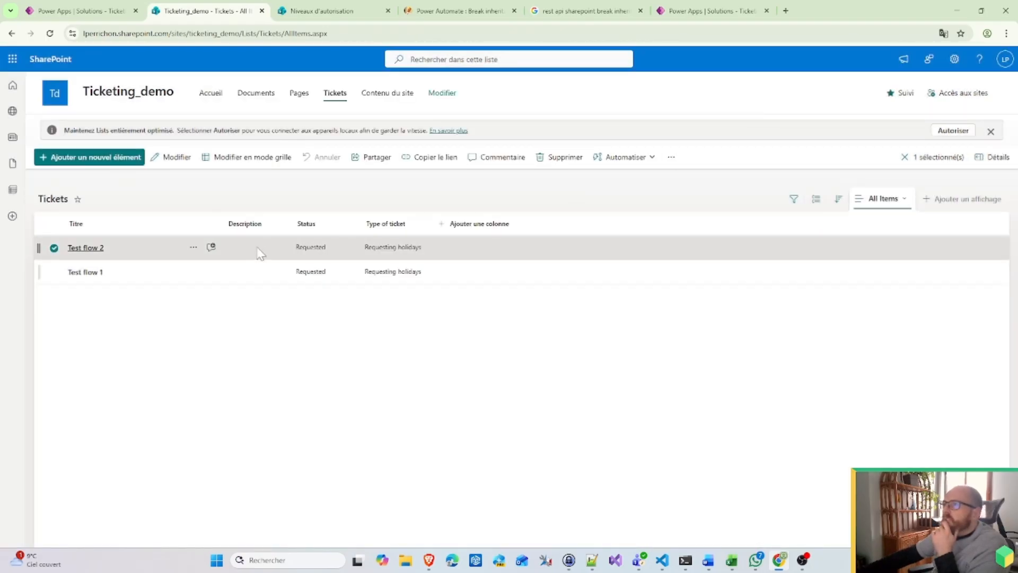
left_click(193, 248)
left_click(246, 322)
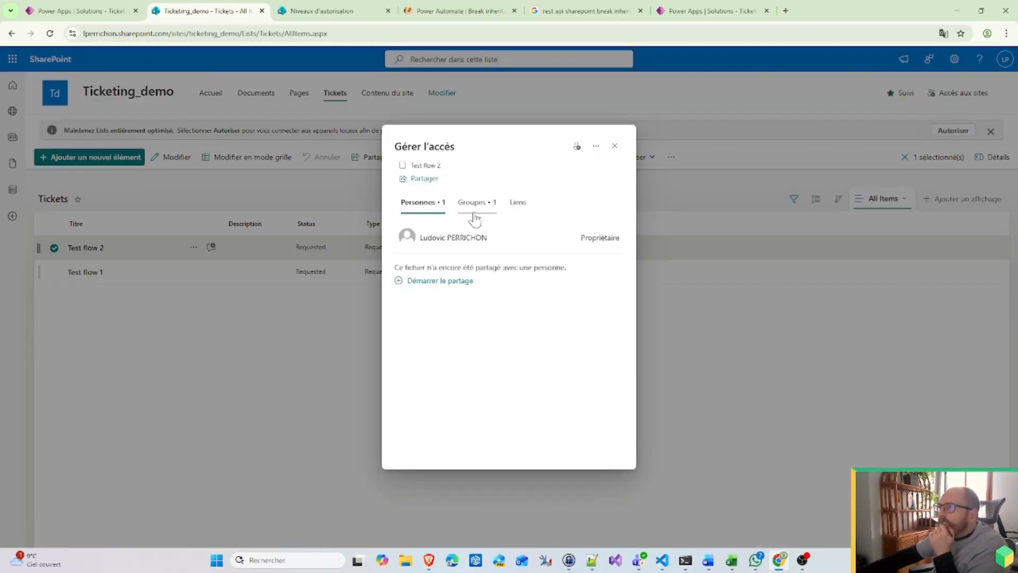
left_click(474, 204)
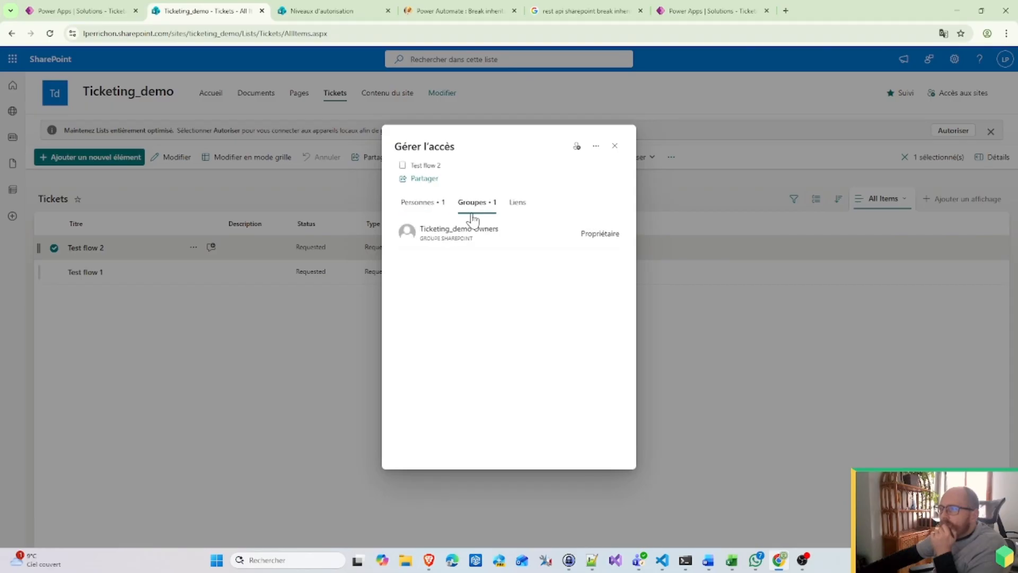
left_click(614, 145)
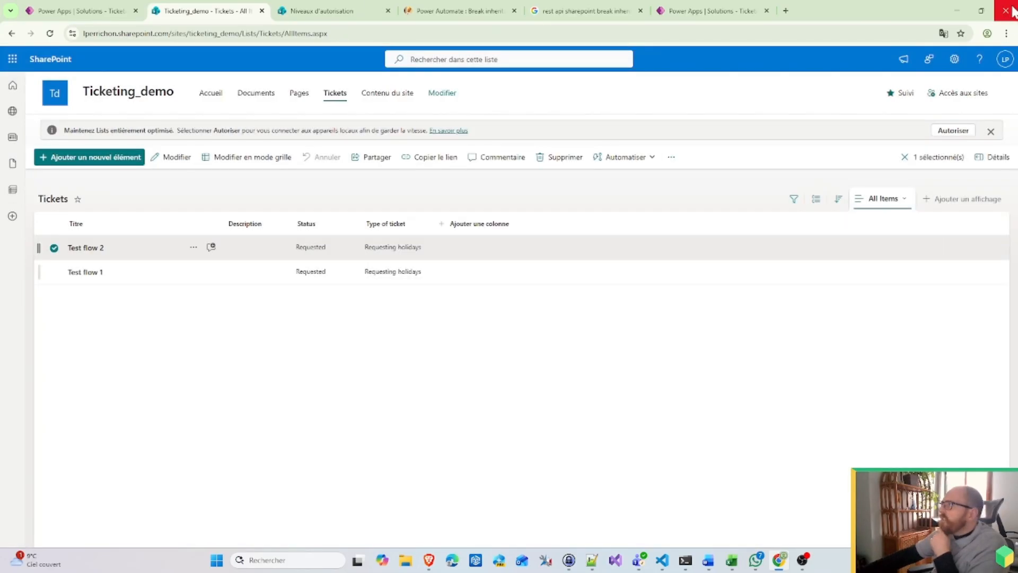
left_click(1006, 33)
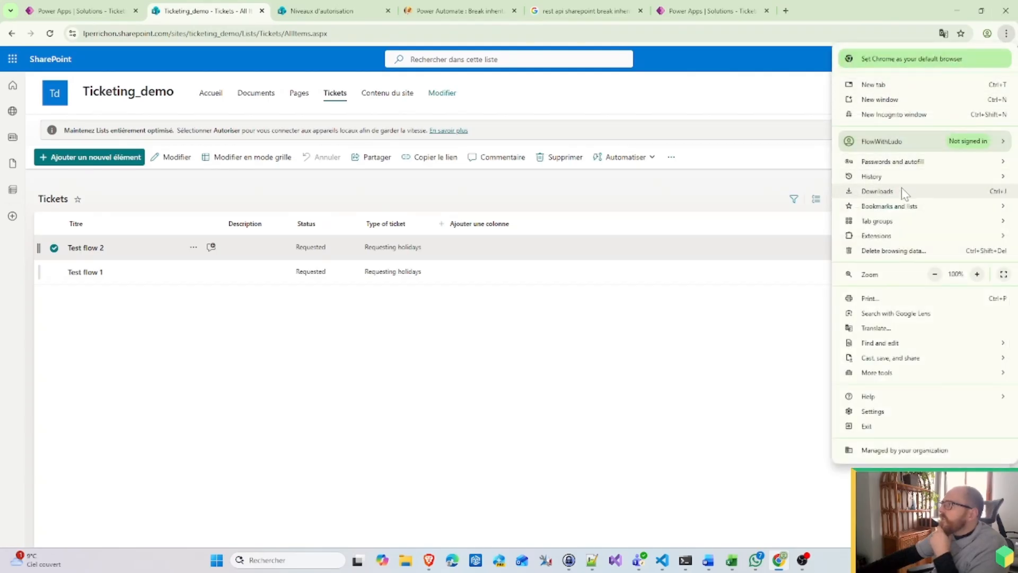
Step: In a new Incognito window, sign in to make.powerapps.com with the test user's account
left_click(887, 114)
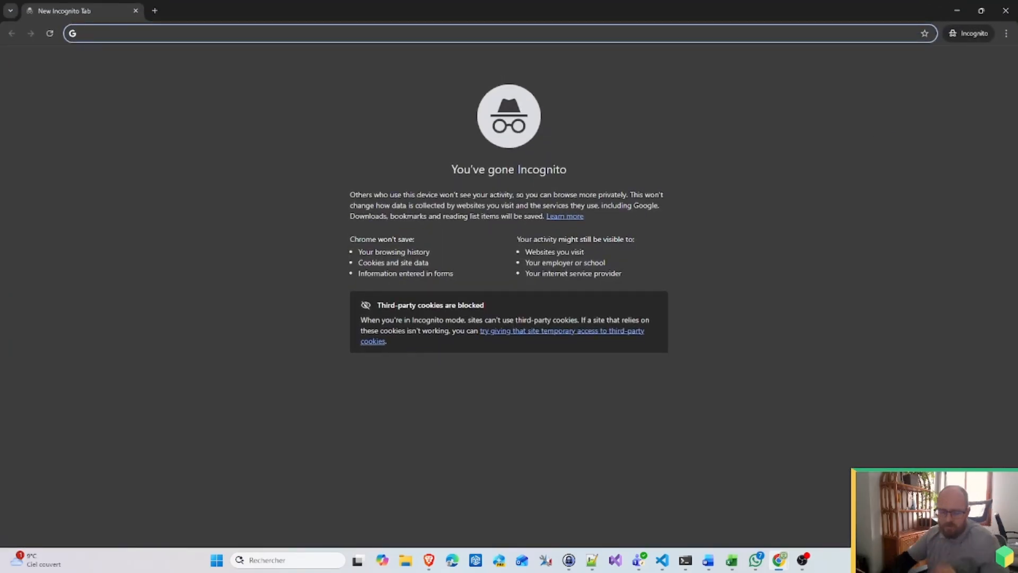
type("make")
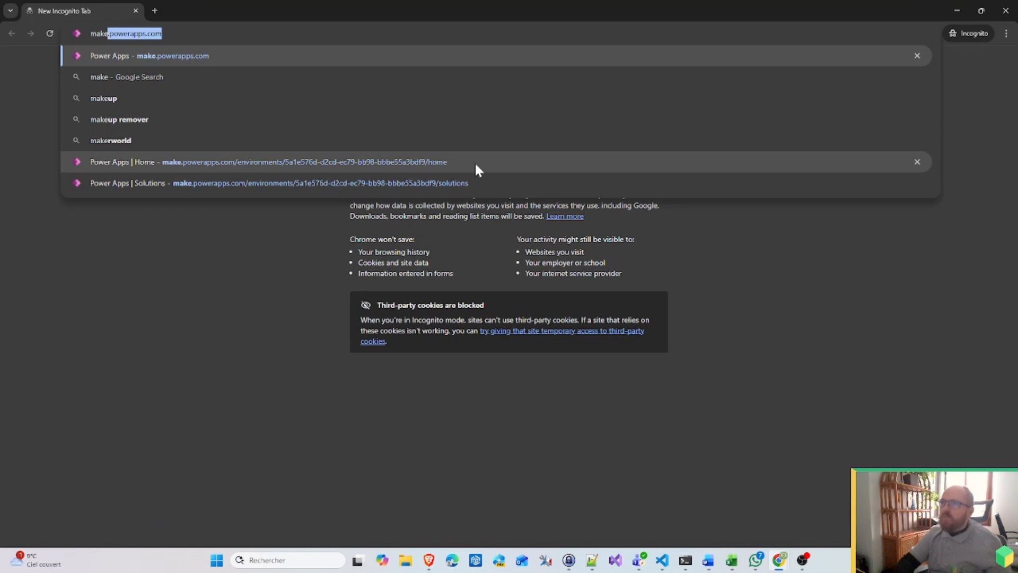
key("Return")
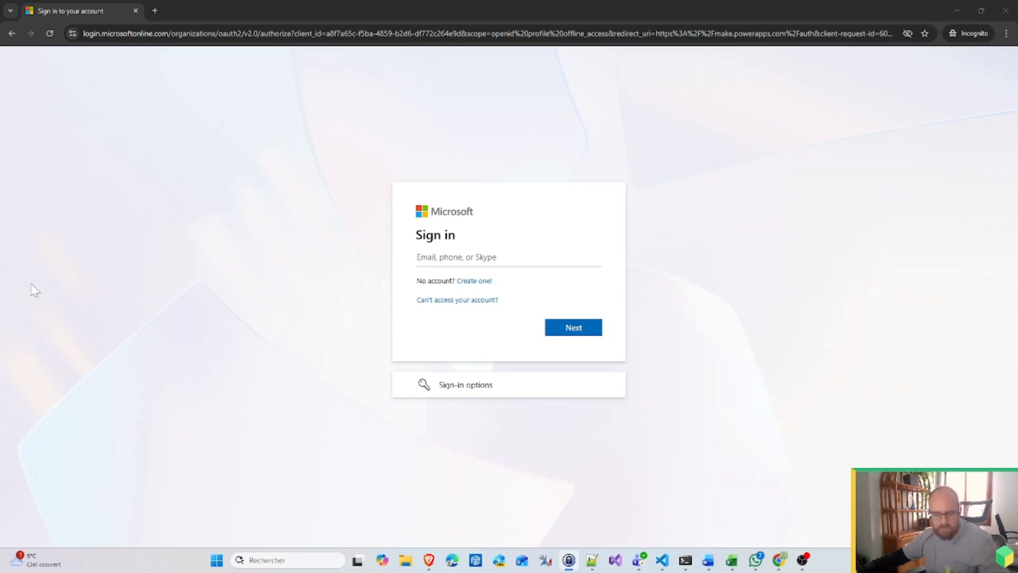
left_click(491, 263)
key("ctrl+v")
left_click(580, 331)
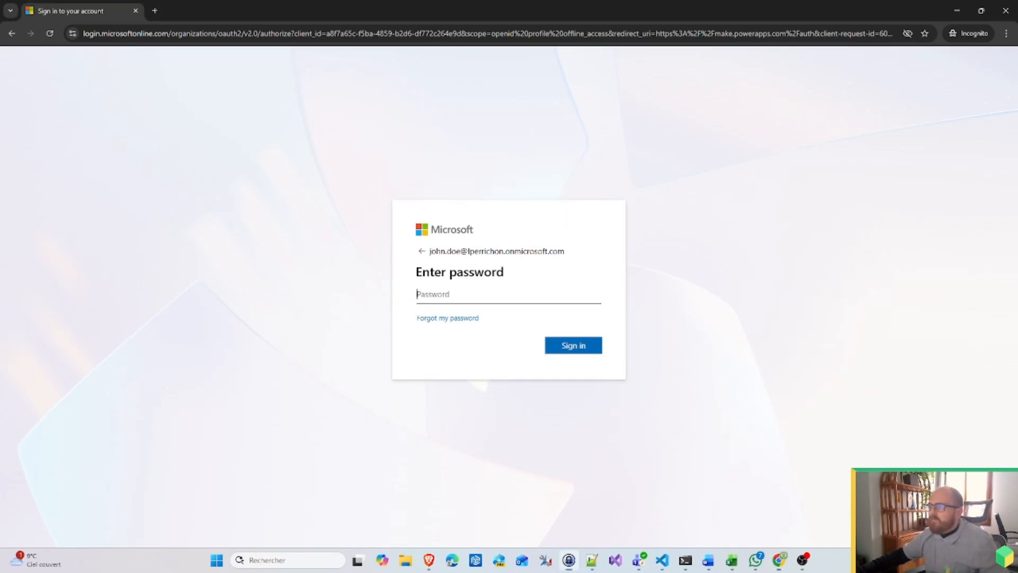
key("ctrl+v")
left_click(590, 347)
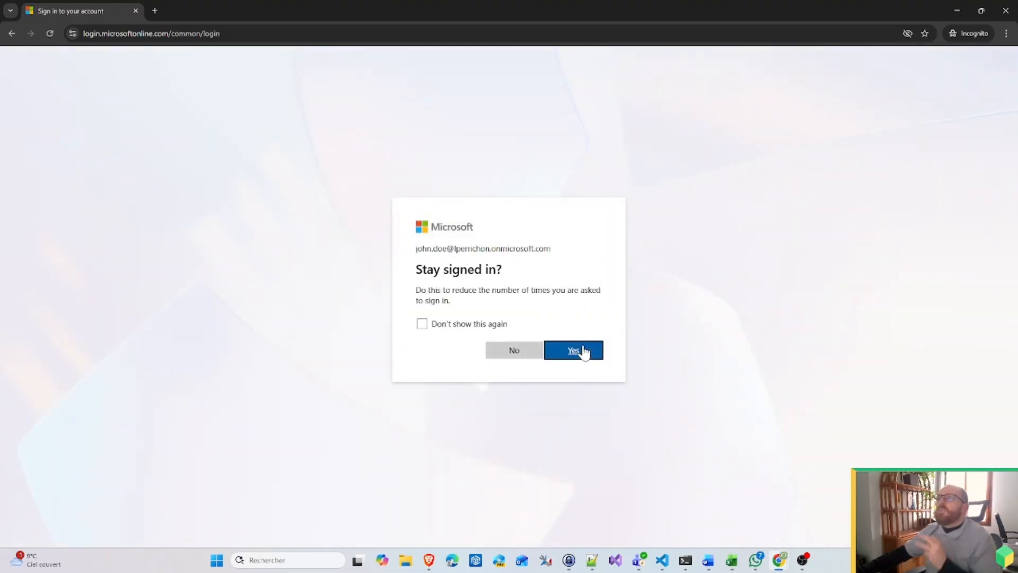
left_click(577, 350)
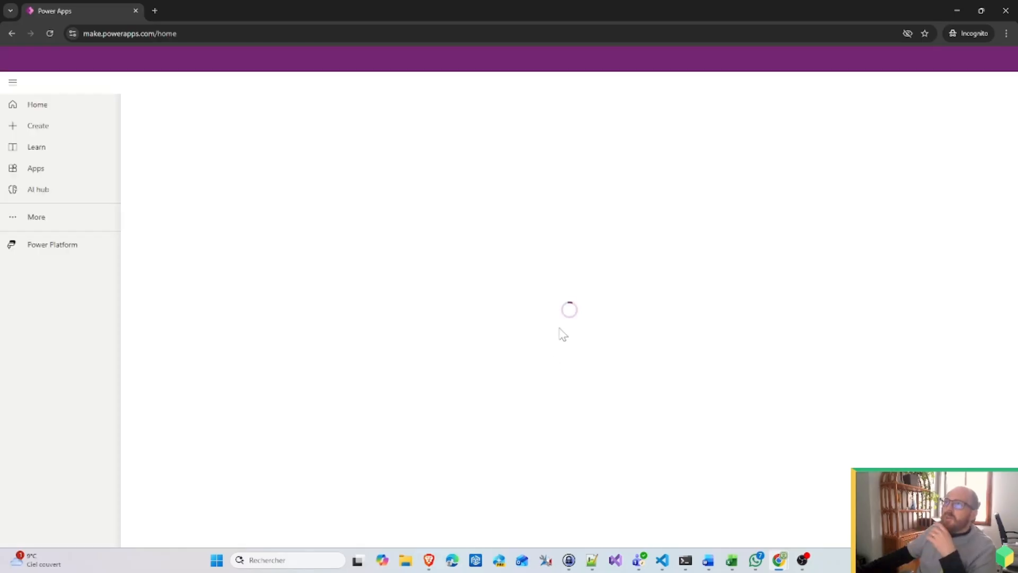
Step: Open SharePoint from the app launcher, skip the welcome tour, show all sites, and minimize the window
left_click(168, 34)
left_click(11, 61)
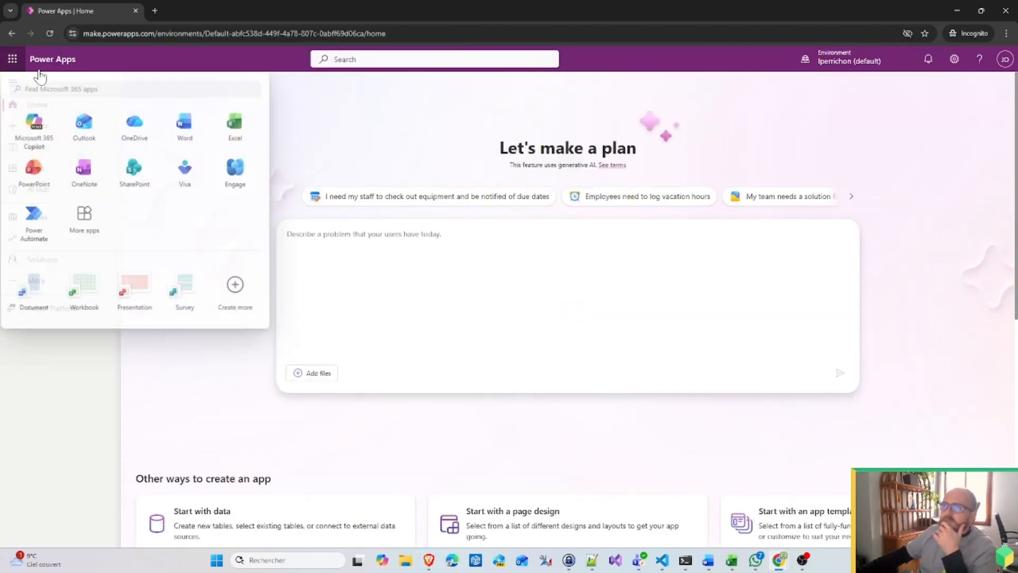
left_click(153, 186)
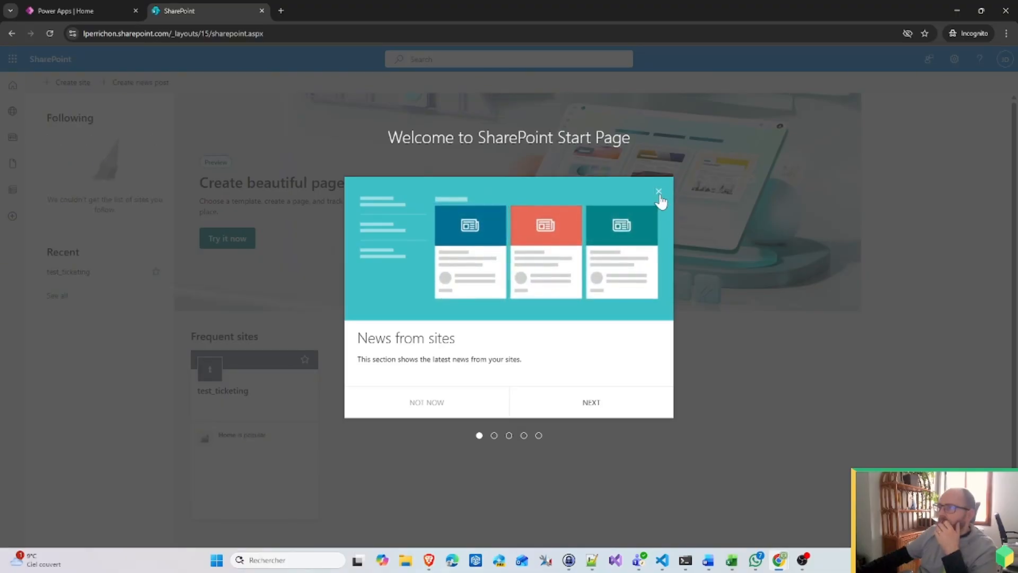
left_click(660, 193)
left_click(59, 300)
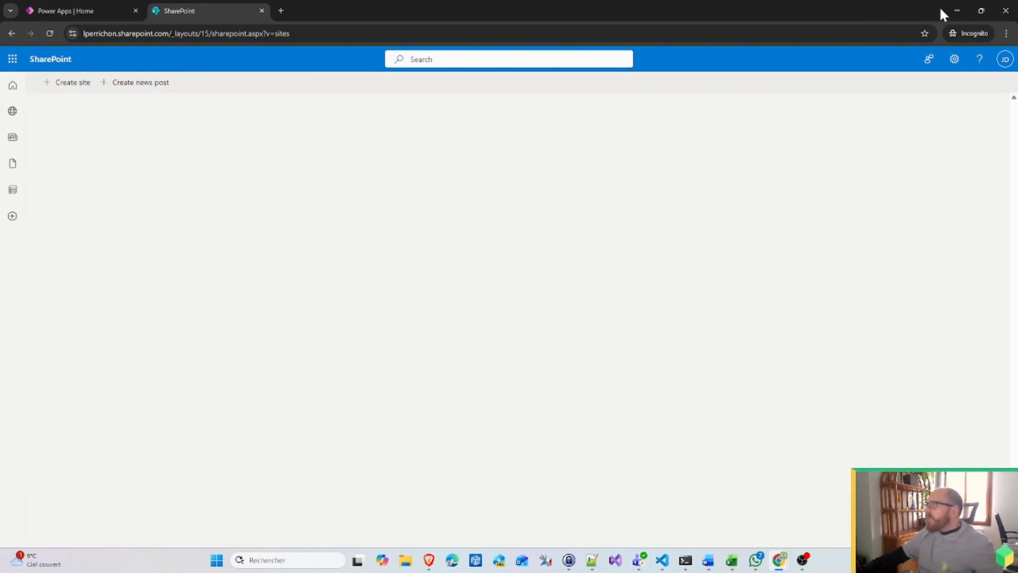
left_click(957, 11)
Step: Share the Ticketing_demo site with All Users Members at Lecture (read) level, without sending an email
left_click(243, 38)
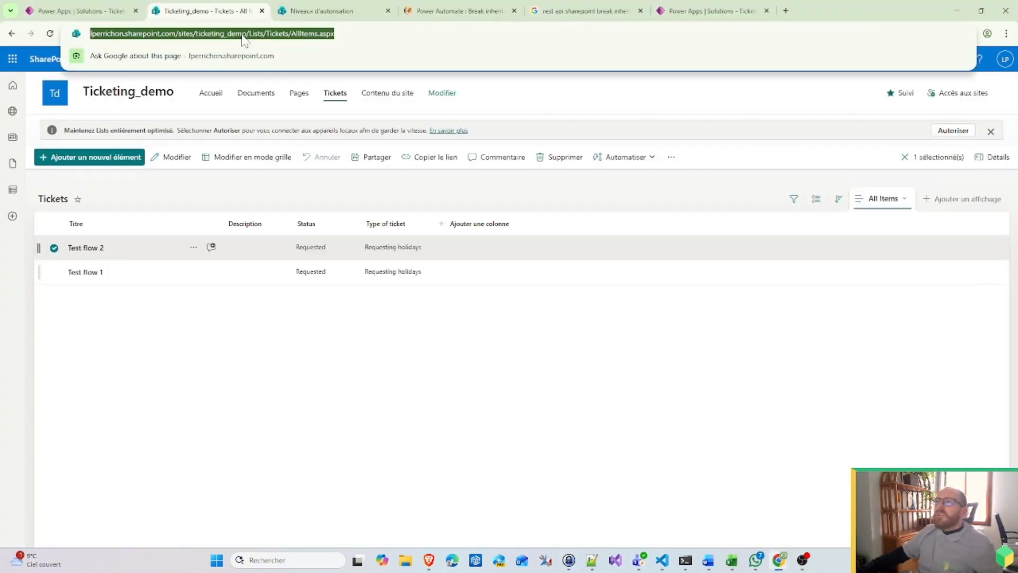
left_click(243, 36)
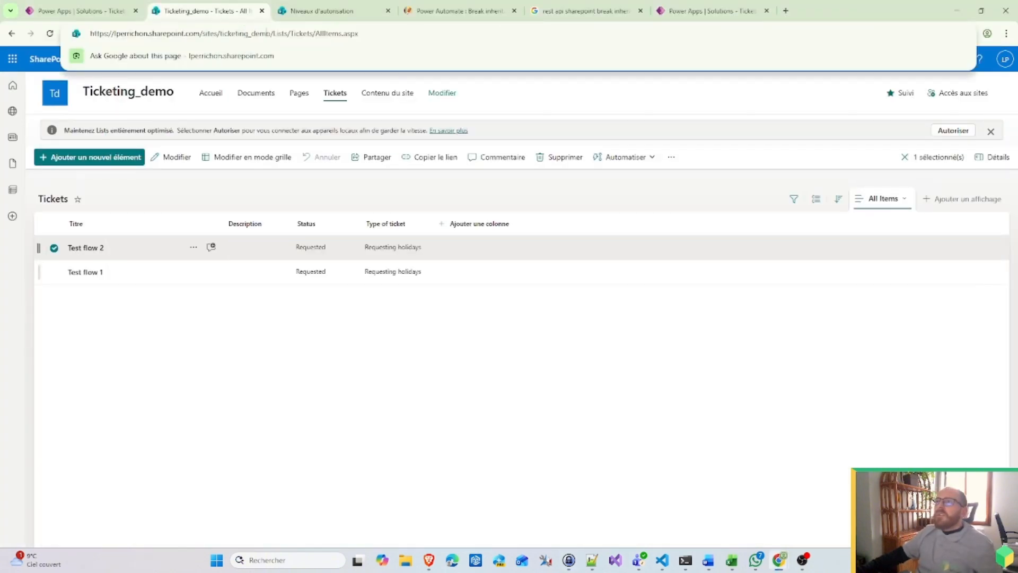
left_click(981, 94)
left_click(901, 205)
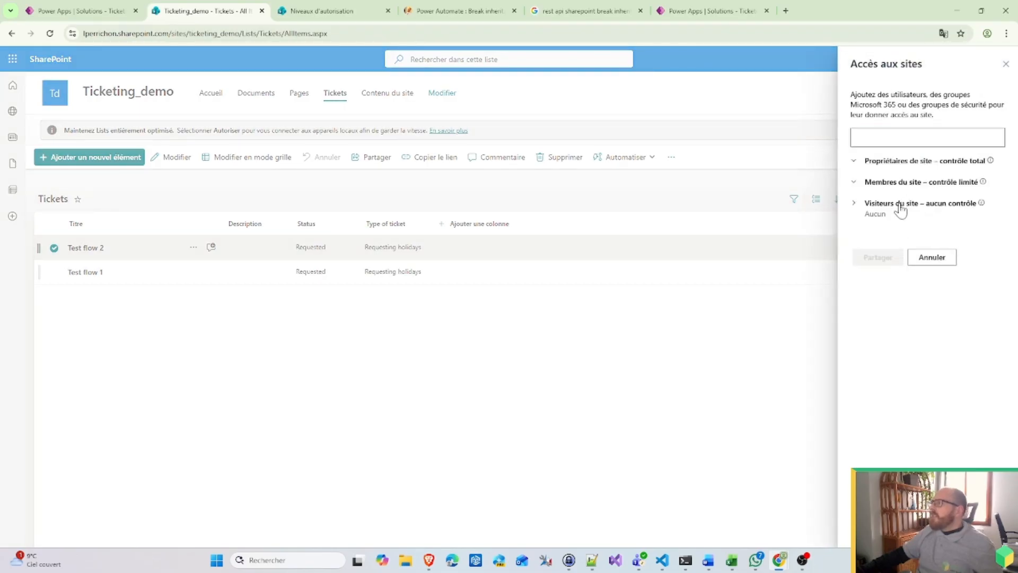
left_click(902, 137)
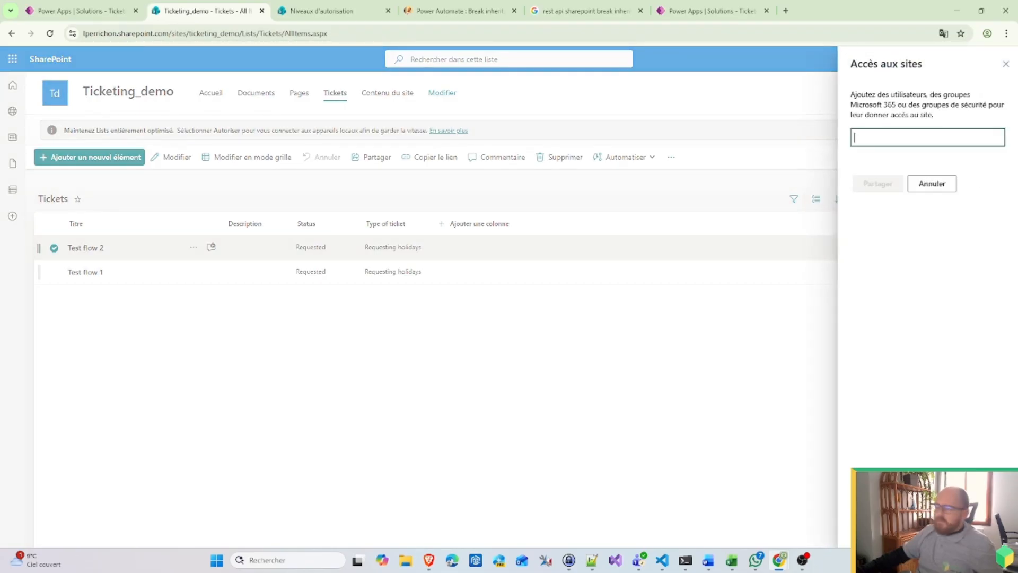
type("all")
left_click(887, 167)
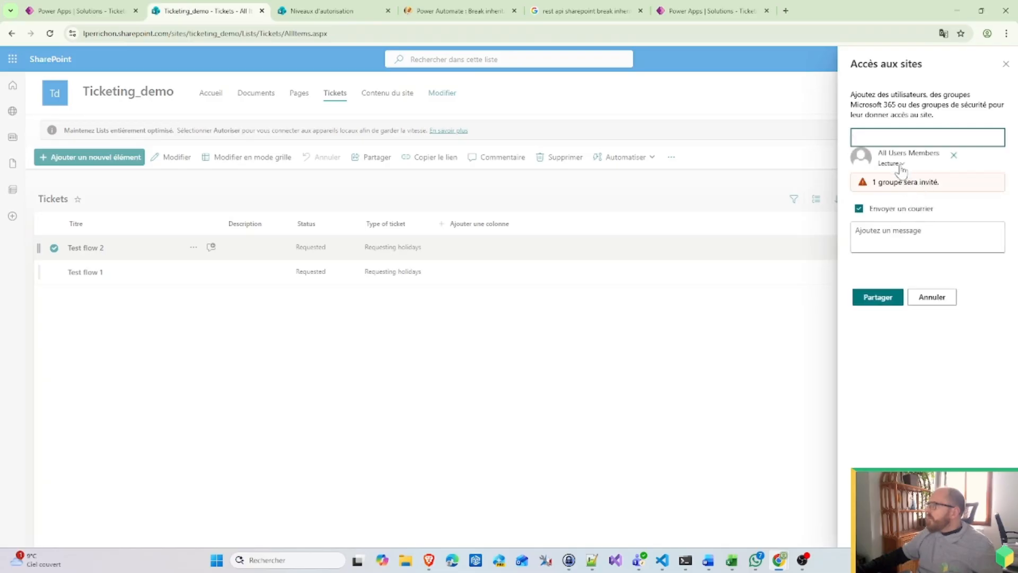
left_click(883, 209)
left_click(884, 263)
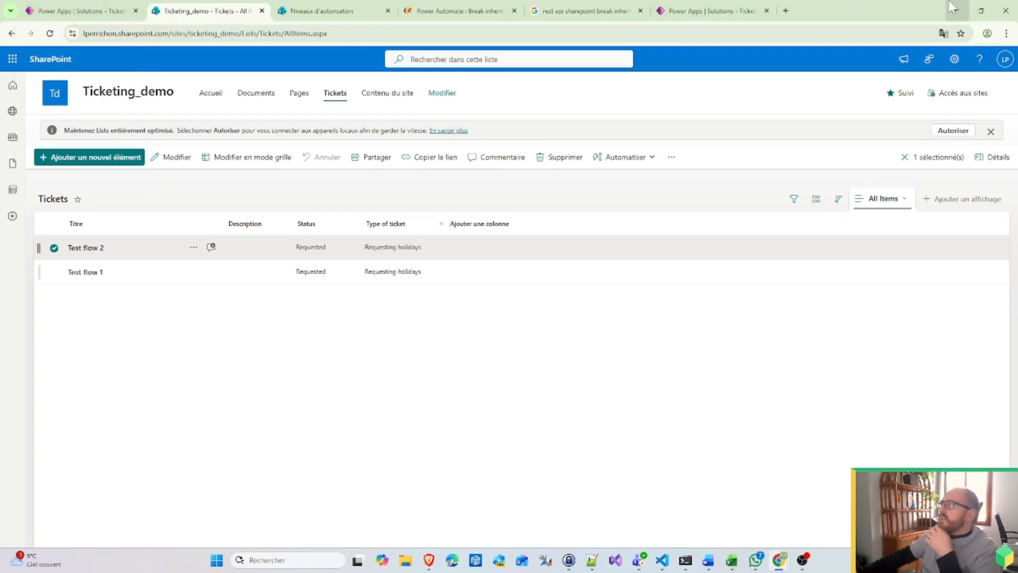
Step: Open the copied Ticketing_demo site address in the test user's incognito window
left_click_drag(241, 34, 83, 34)
key("ctrl+c")
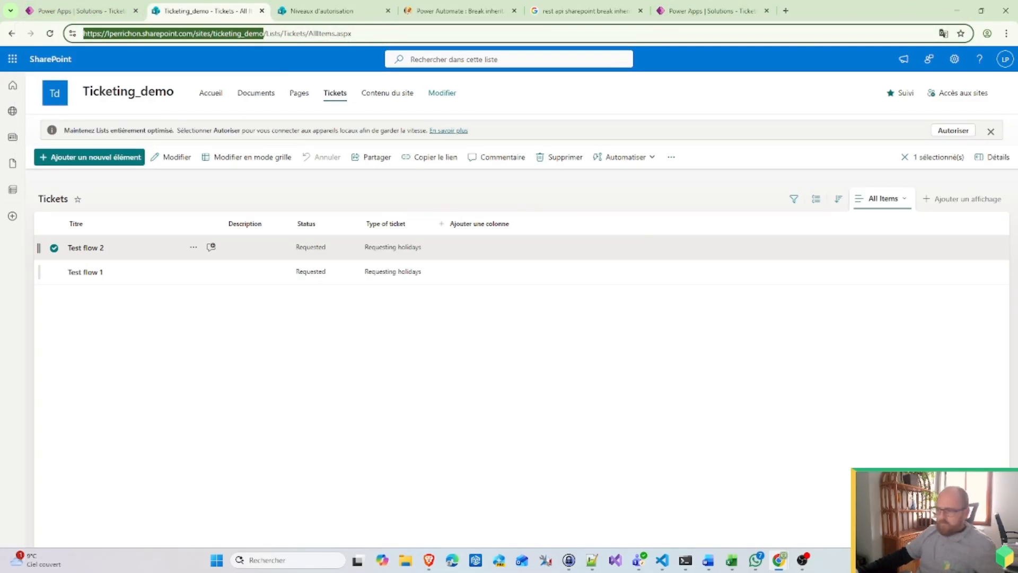
mouse_move(777, 566)
left_click(923, 506)
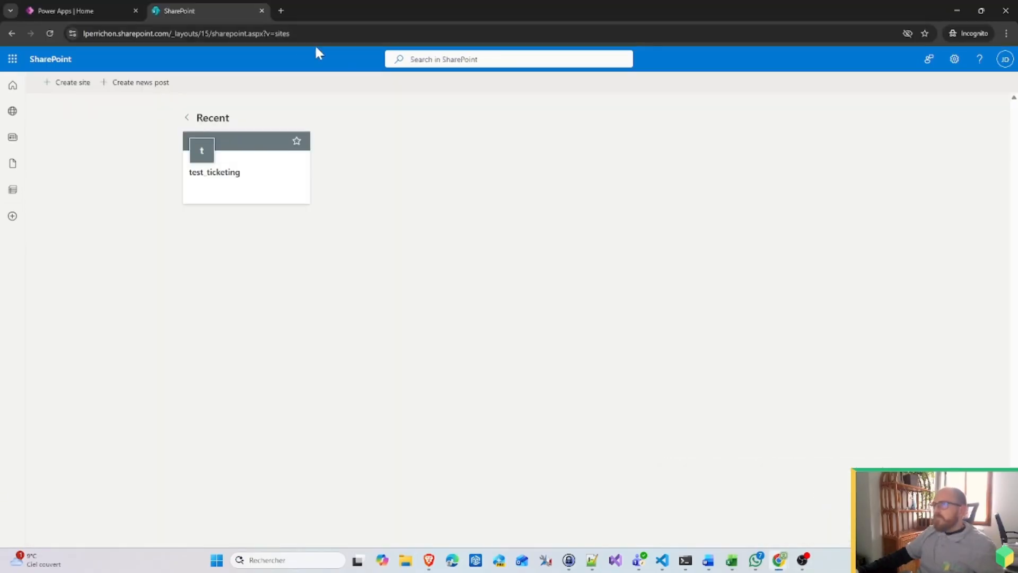
left_click(314, 33)
key("ctrl+v")
key("Return")
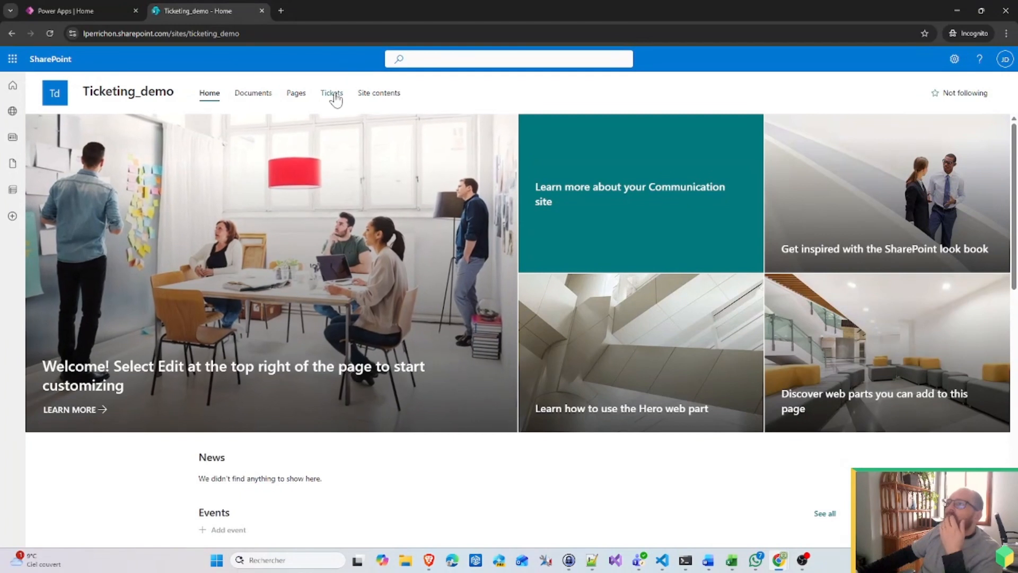
Step: Confirm the Tickets list appears empty for the test user, then return to the owner's window
left_click(332, 93)
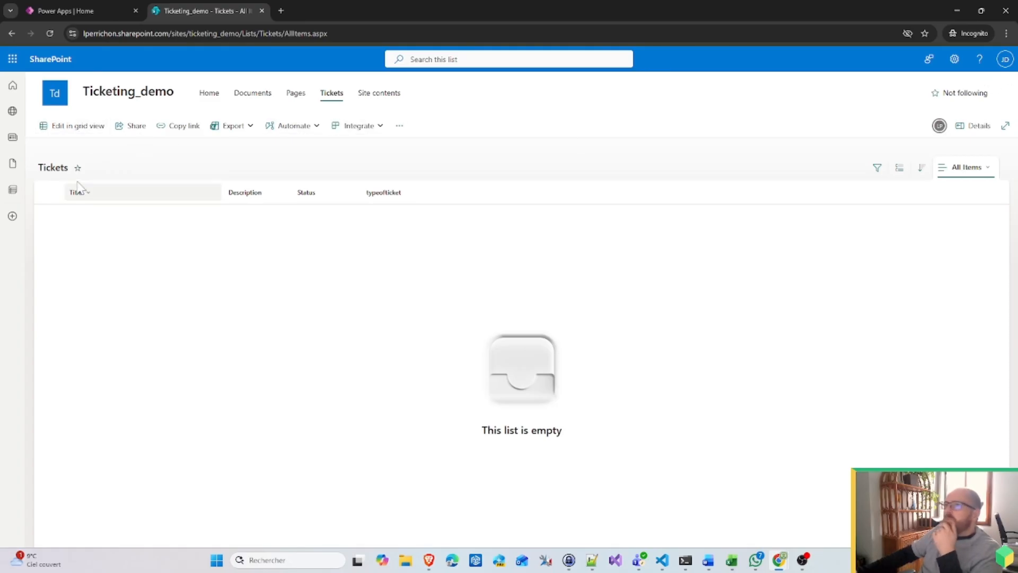
left_click(16, 94)
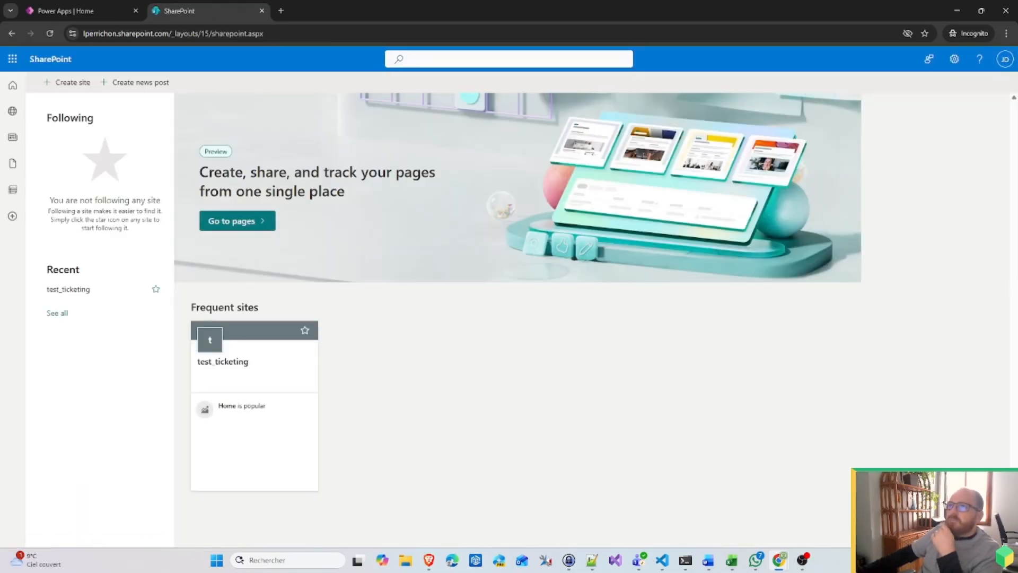
left_click(12, 34)
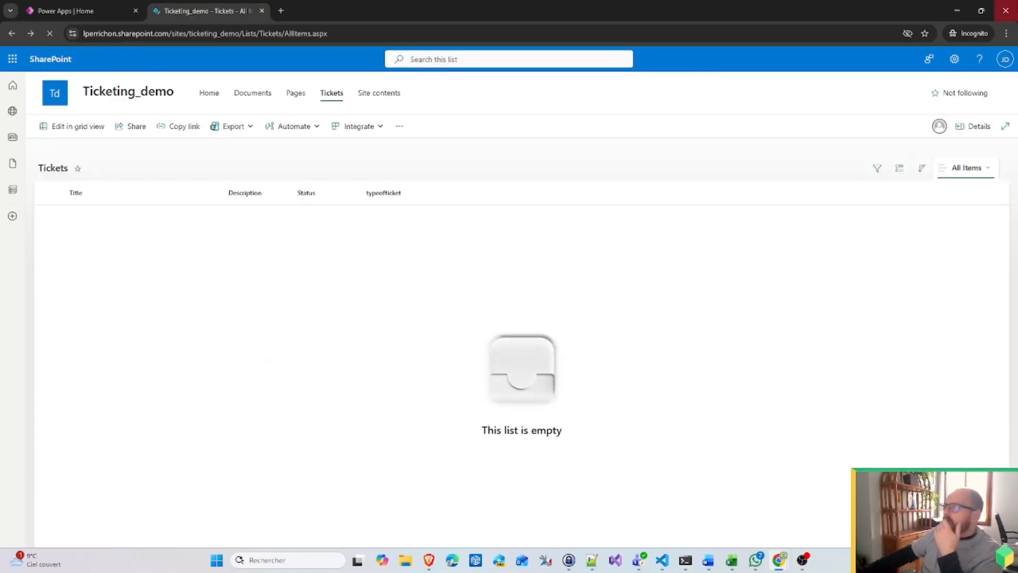
left_click(965, 9)
Step: Look up 'all' in the site members group of the site access panel, then close it
left_click(949, 94)
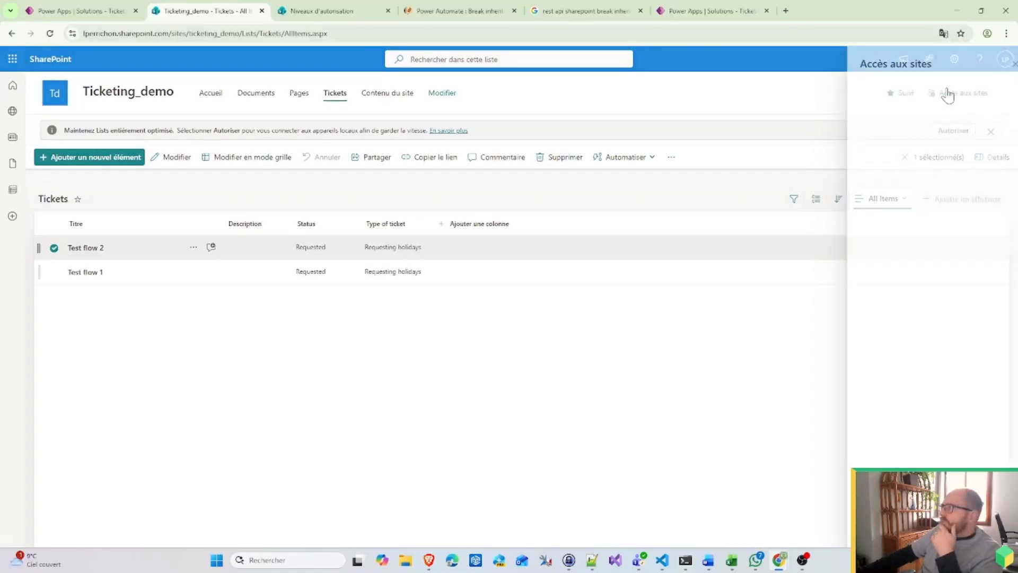
left_click(891, 183)
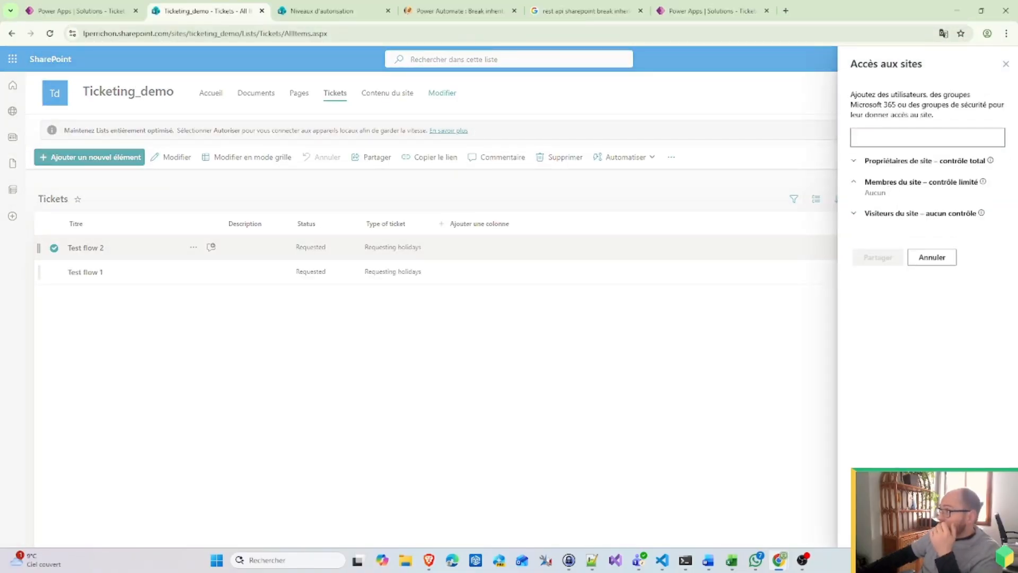
left_click(918, 137)
type("all")
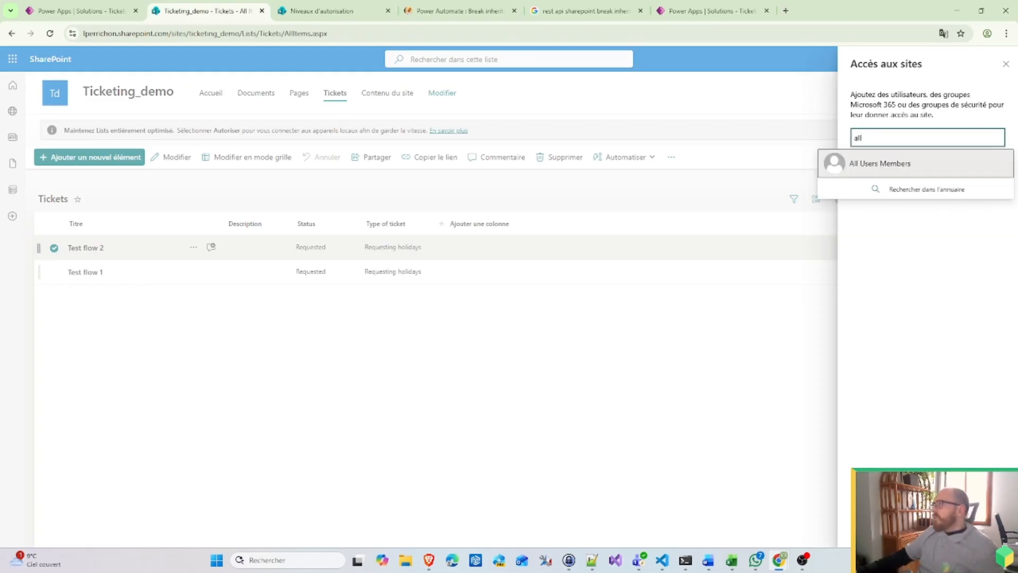
left_click(918, 262)
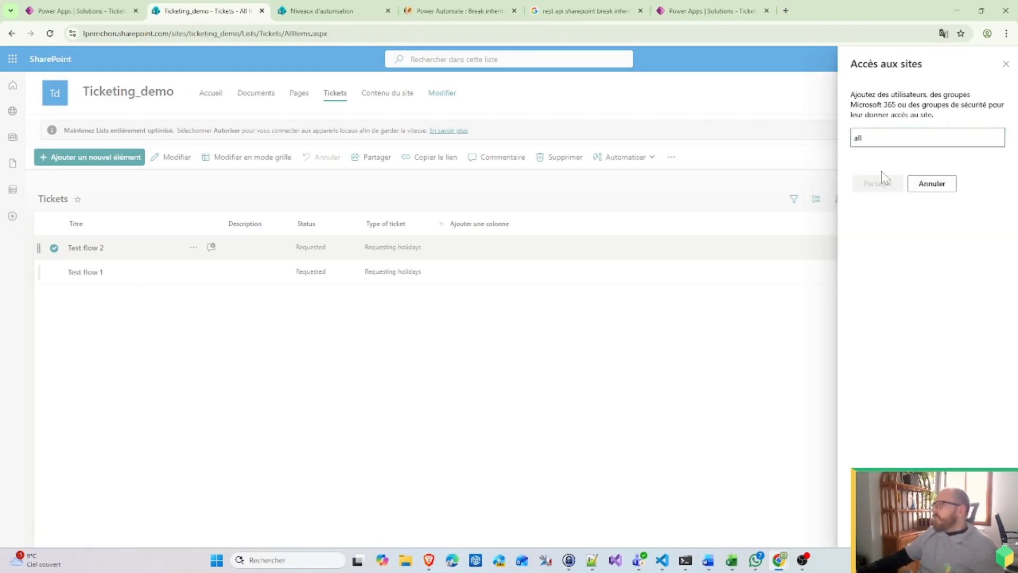
left_click(1006, 64)
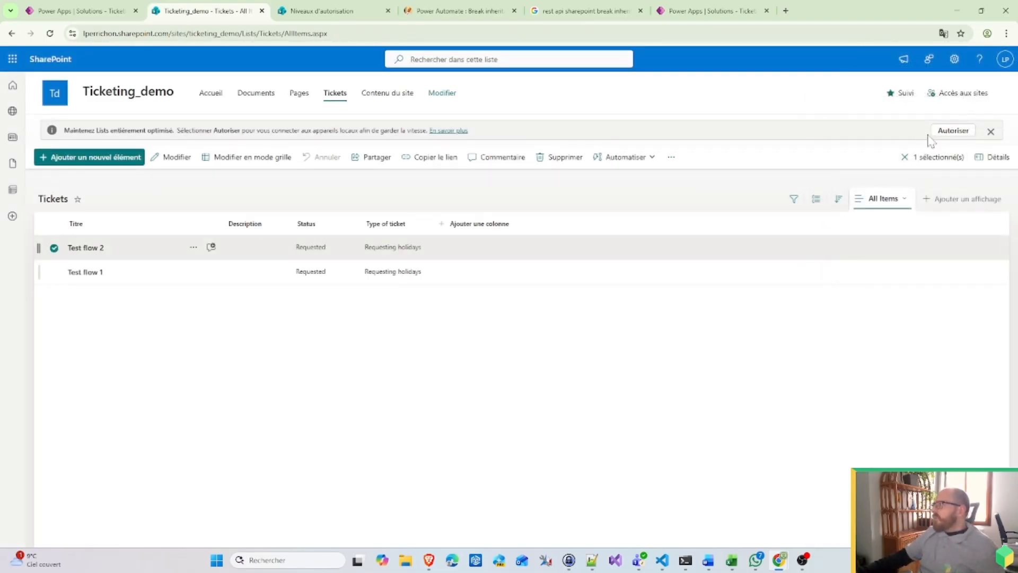
Step: Remove All Users Members from site visitors, checking it stays among site members with edit rights
left_click(957, 91)
left_click(906, 203)
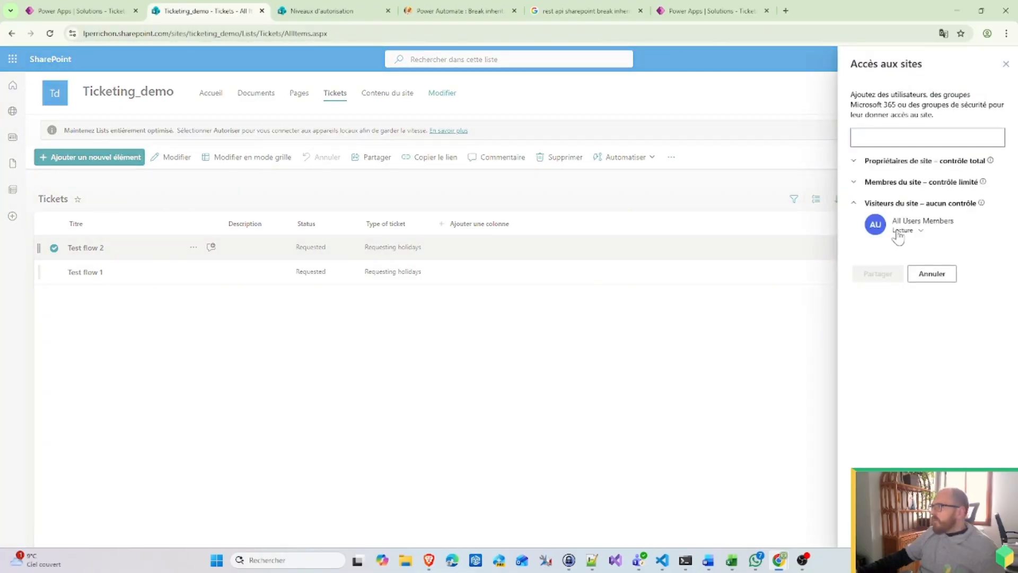
left_click(899, 233)
left_click(909, 282)
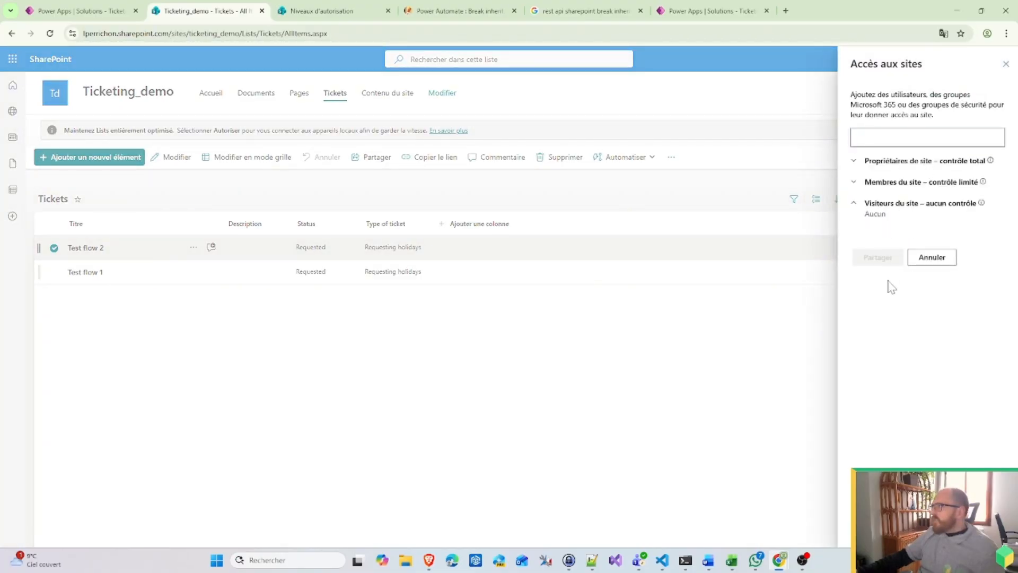
left_click(892, 183)
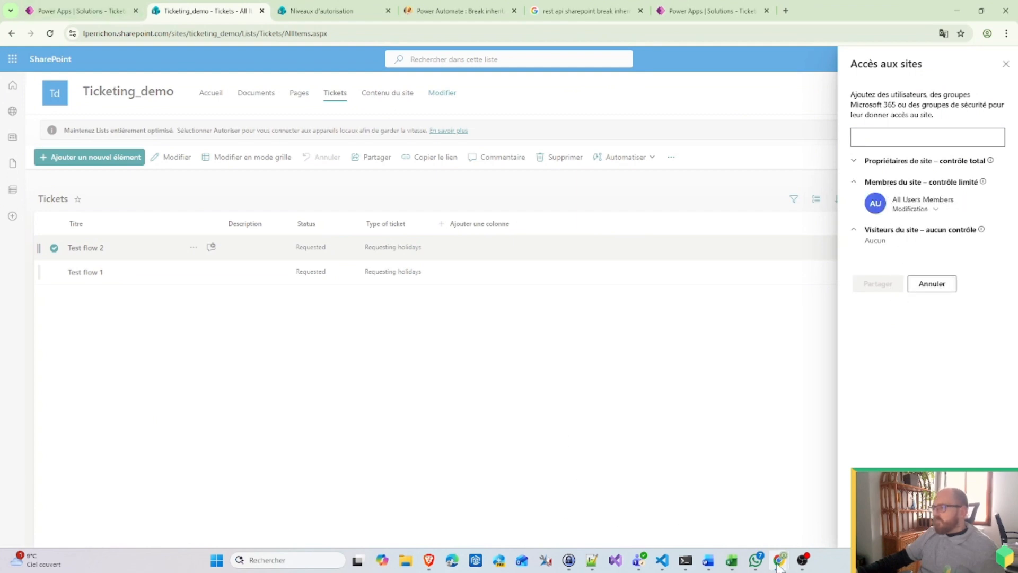
mouse_move(780, 560)
left_click(834, 517)
Step: As the test user, reload the Tickets list and save a new ticket titled 'Test John'
left_click(321, 34)
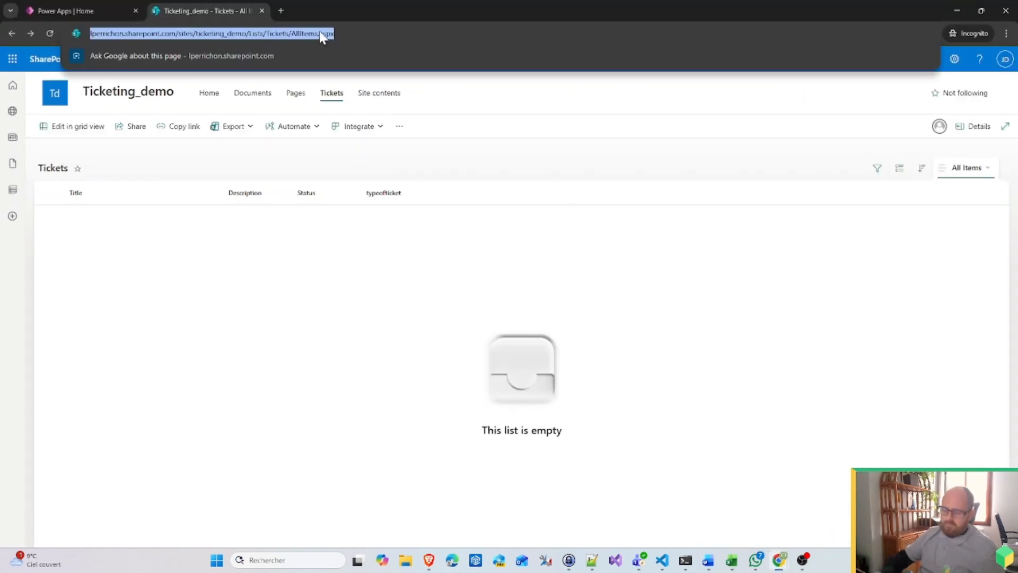
key("Return")
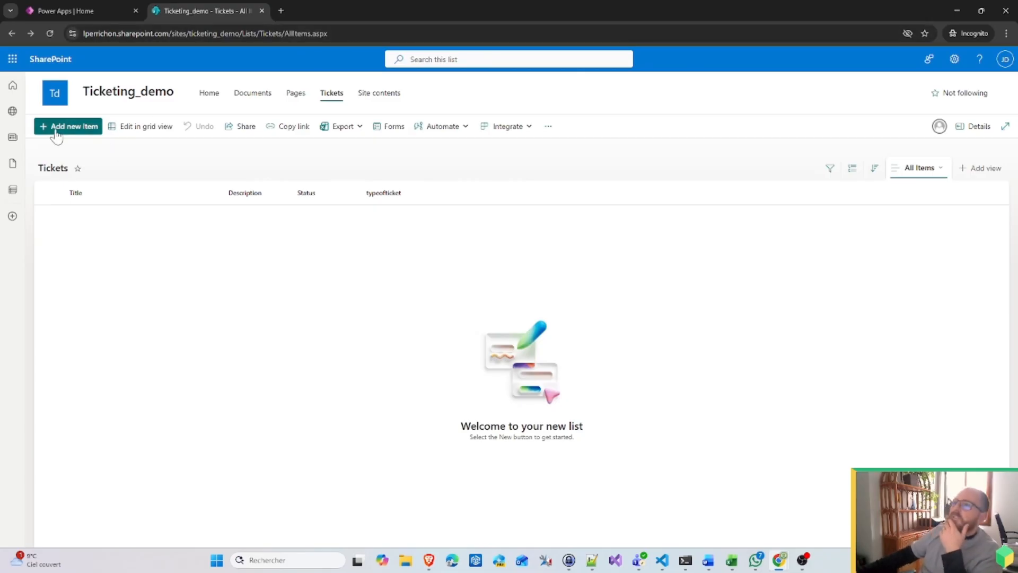
left_click(71, 132)
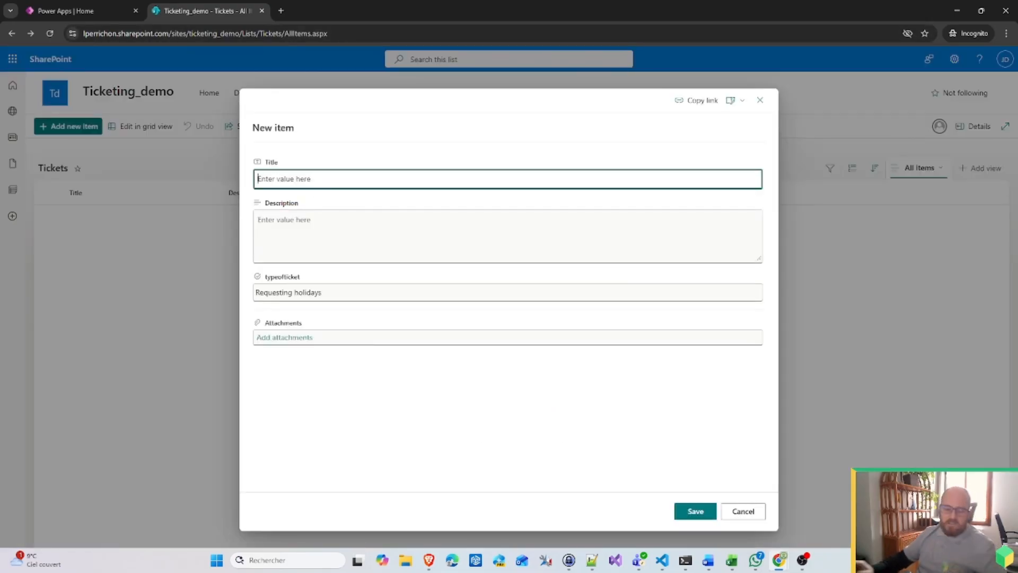
type("Test Joh")
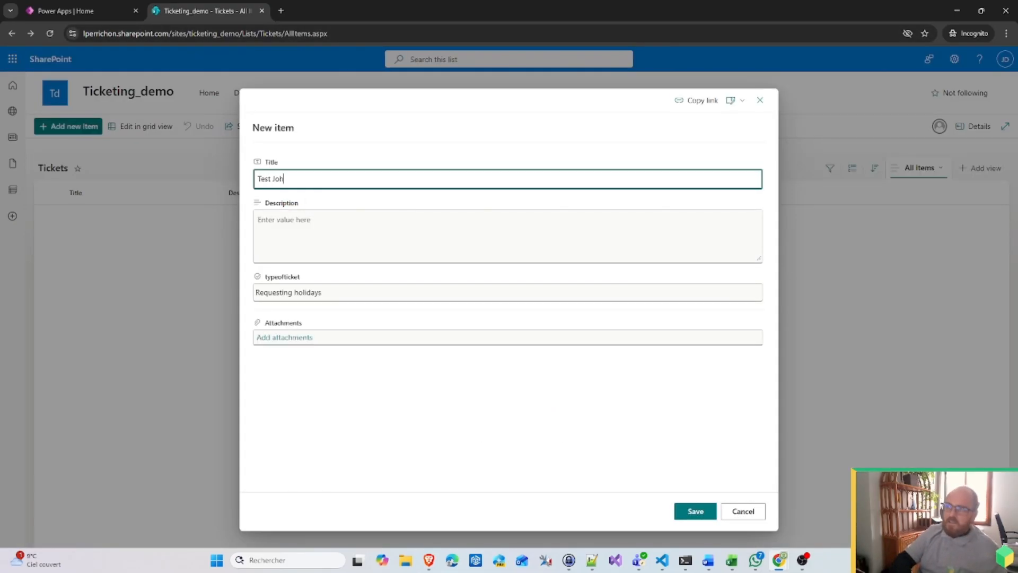
type("n")
left_click(695, 510)
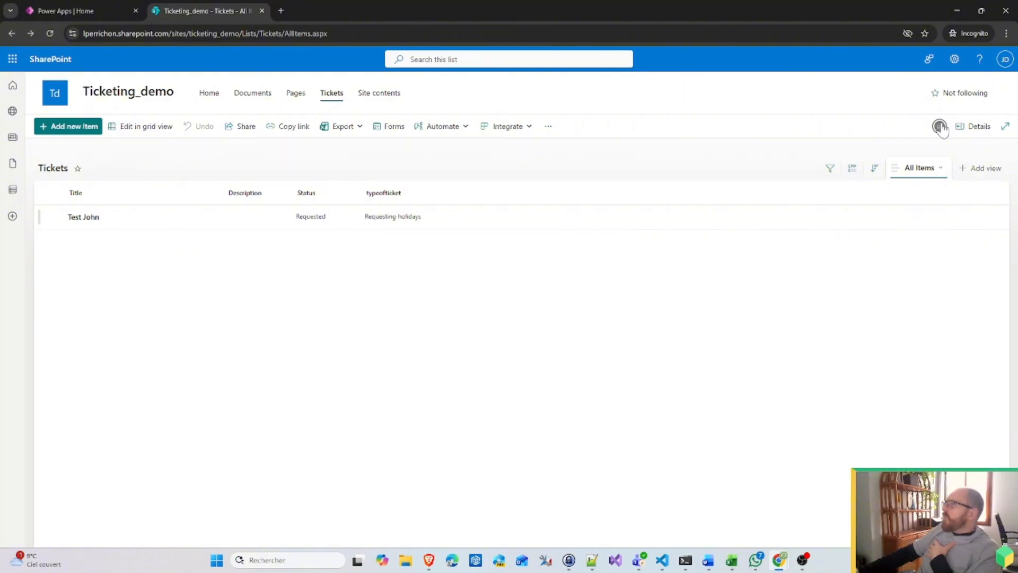
Step: Check the signed-in account, then confirm Test John appears in the owner's Tickets list
left_click(1005, 59)
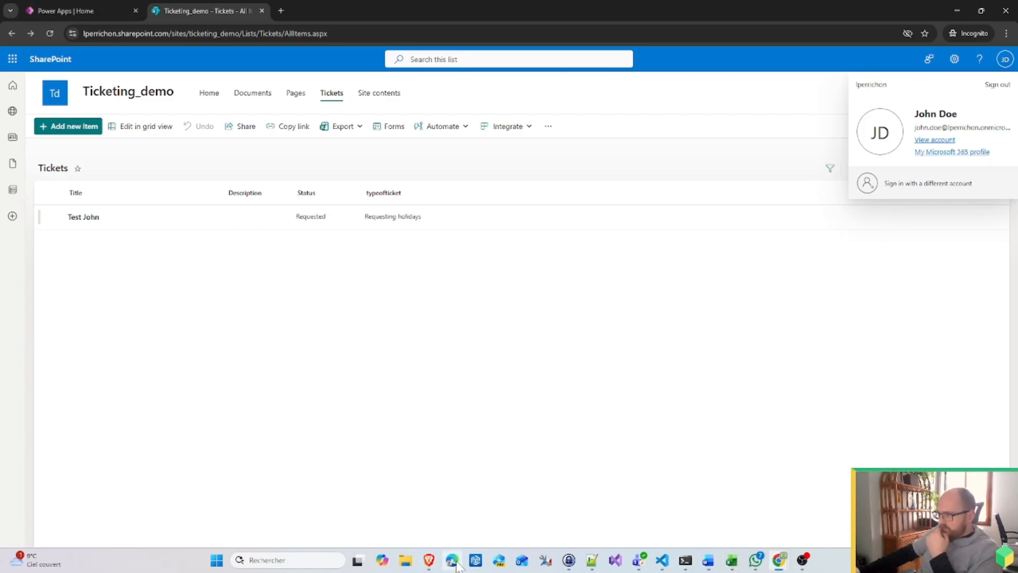
mouse_move(779, 563)
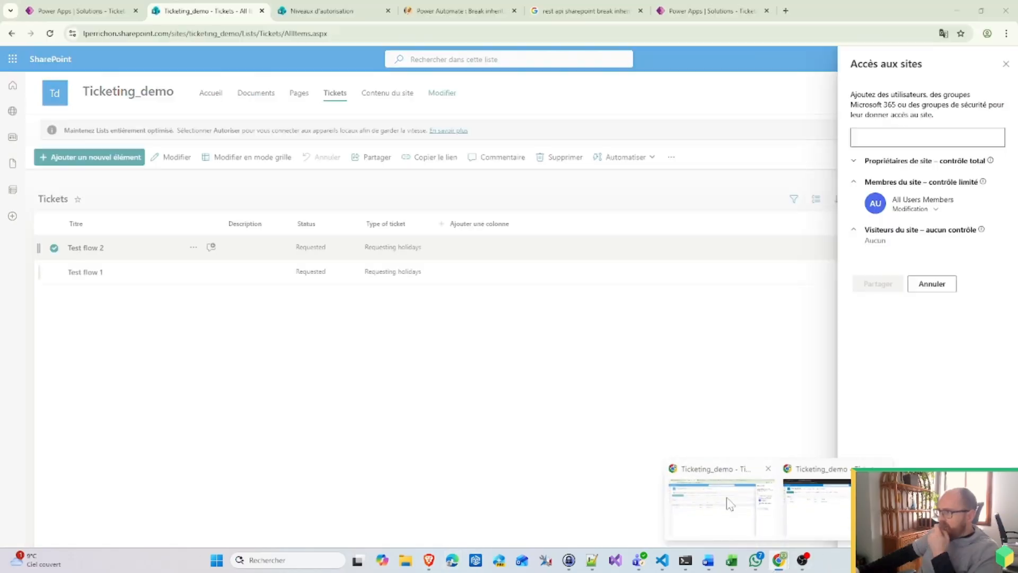
left_click(730, 502)
left_click(331, 392)
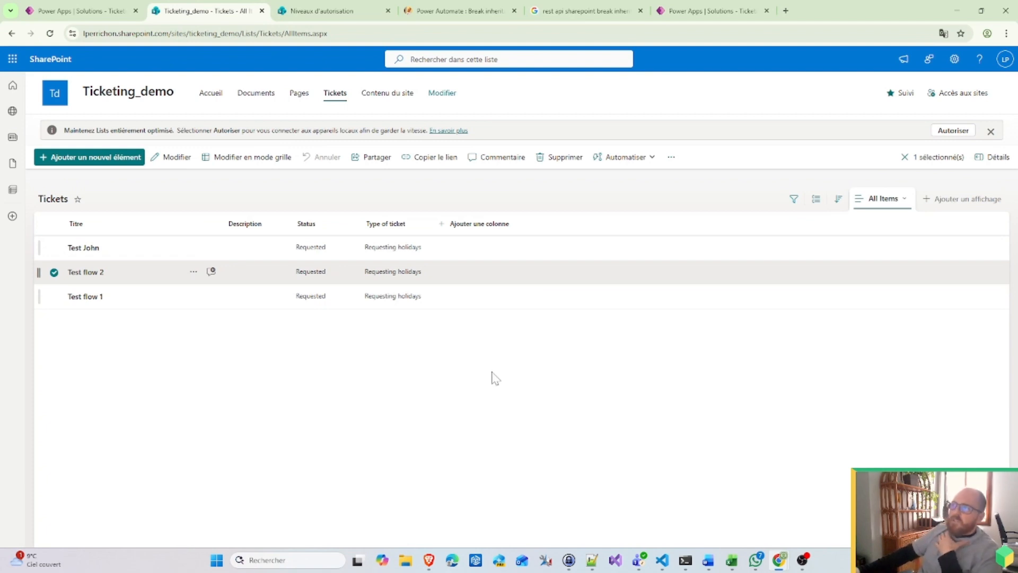
left_click(54, 273)
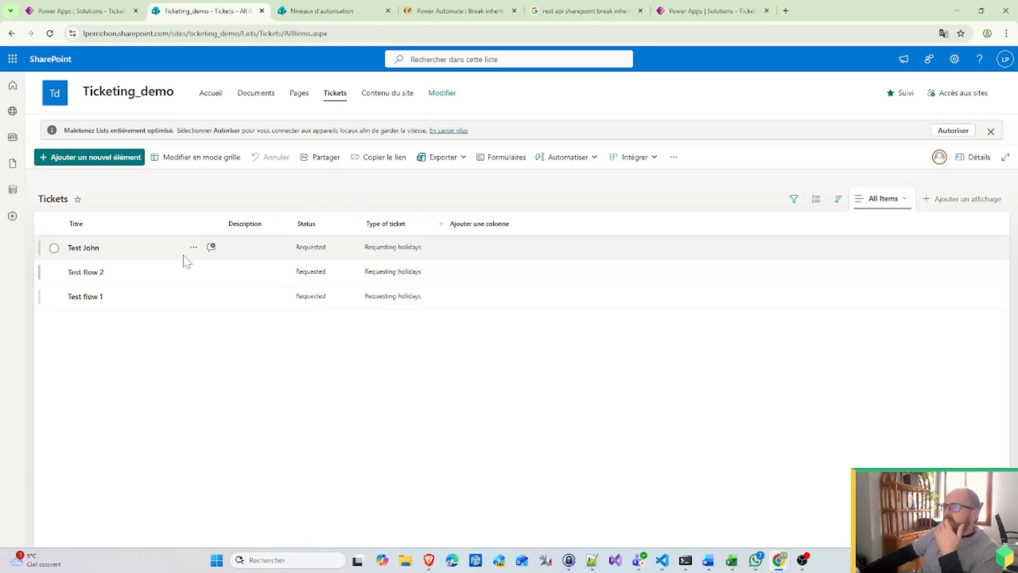
mouse_move(777, 566)
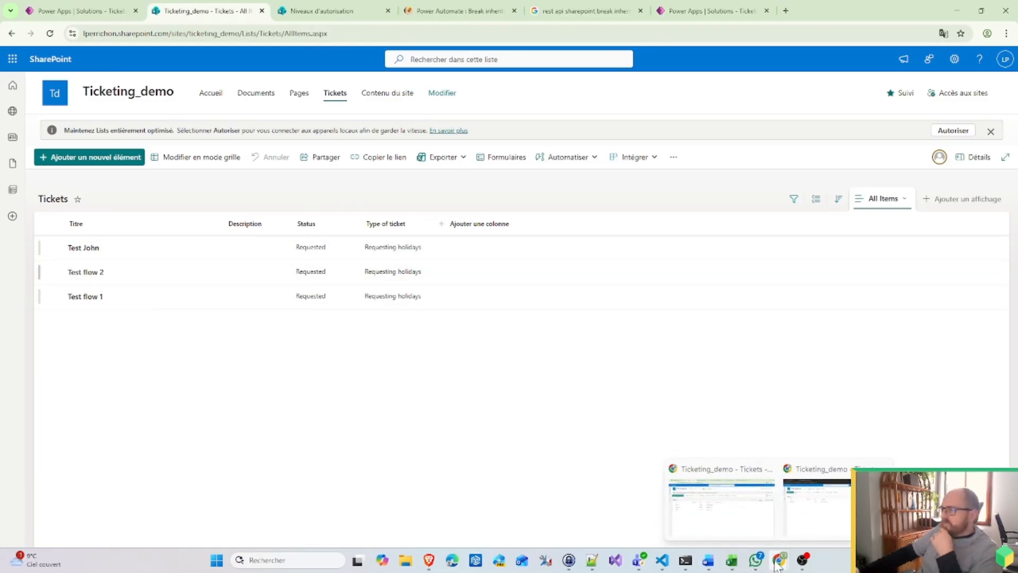
Step: Refresh the flow's run history to confirm the 12:56 PM Test John run succeeded
left_click(121, 8)
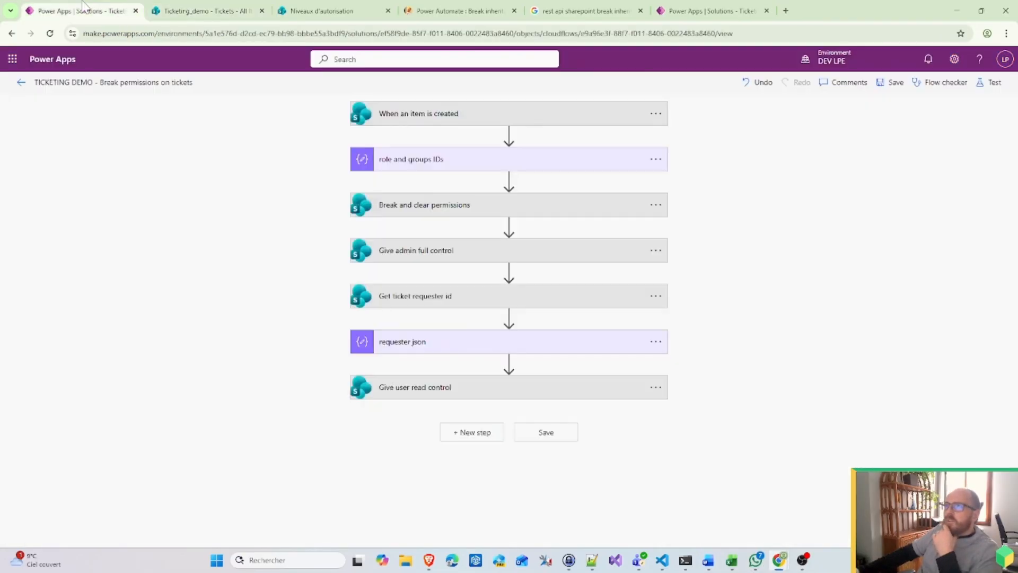
left_click(708, 8)
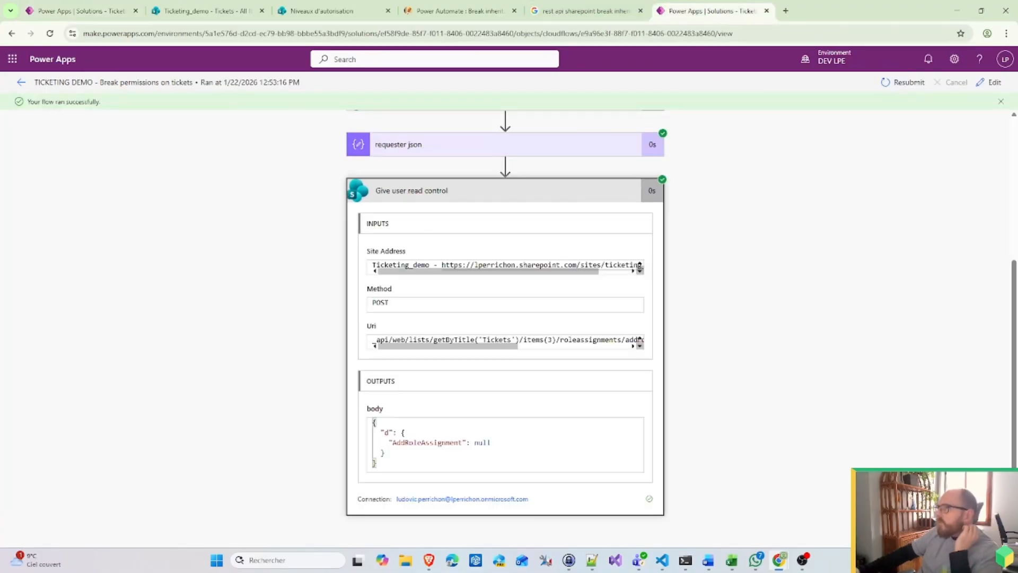
left_click(21, 84)
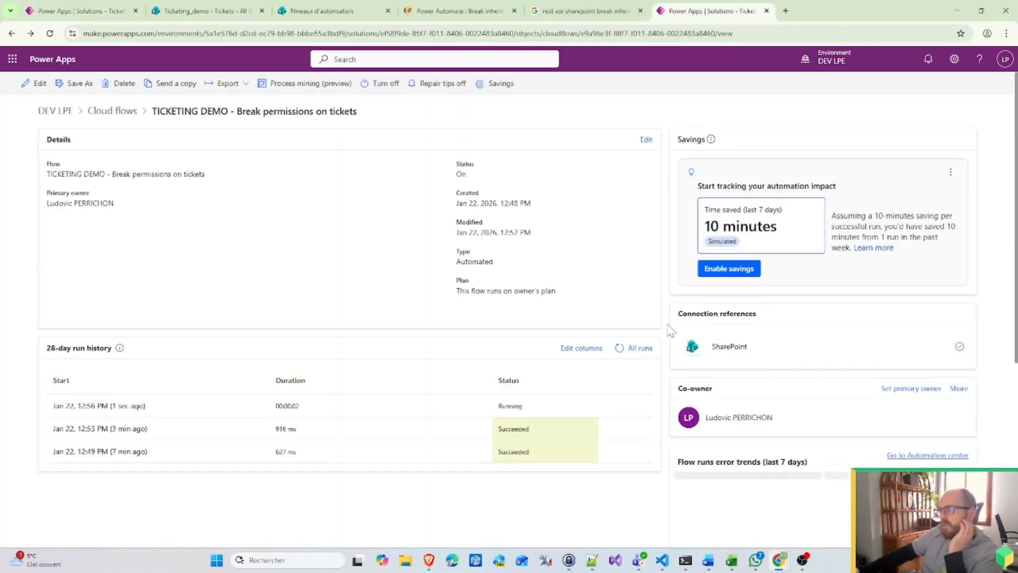
left_click(618, 352)
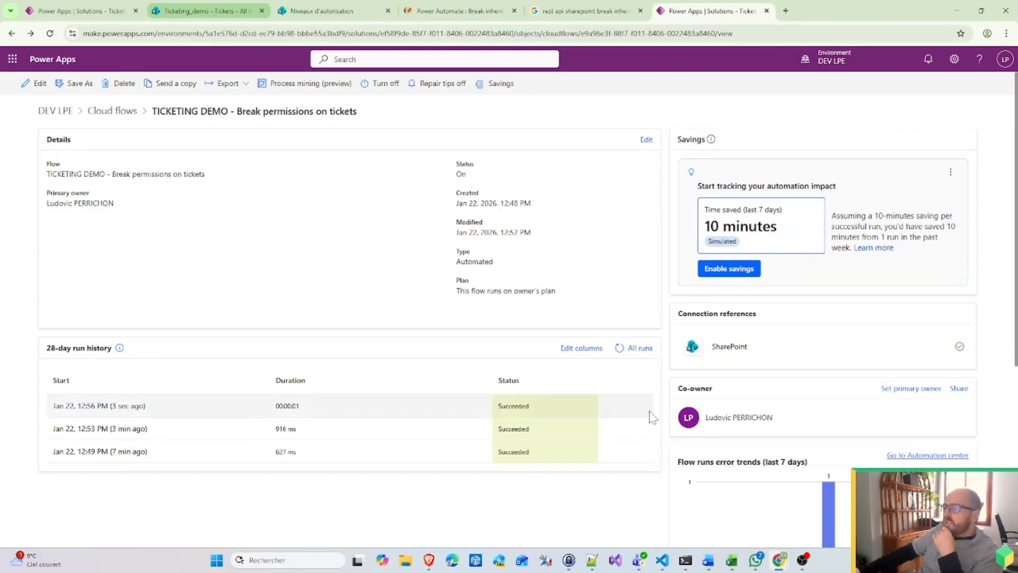
Step: Review the people and groups with access to the top ticket, then view its details
mouse_move(779, 561)
left_click(838, 509)
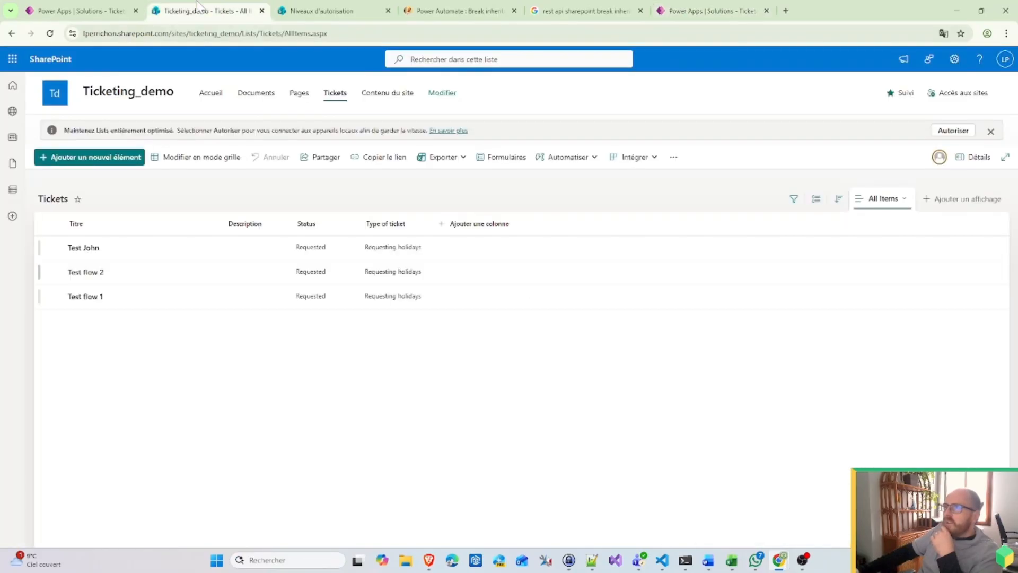
left_click(193, 247)
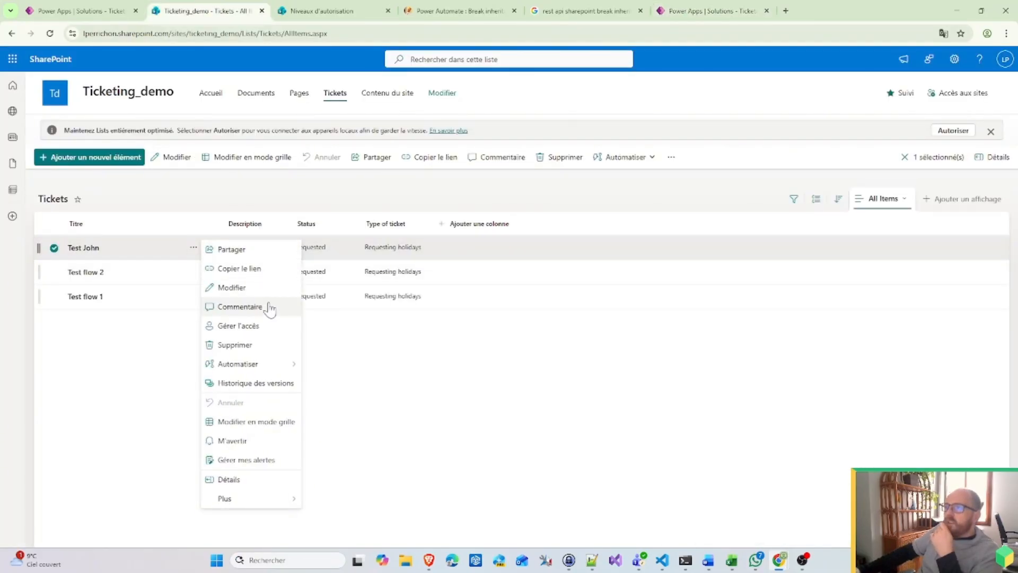
left_click(238, 329)
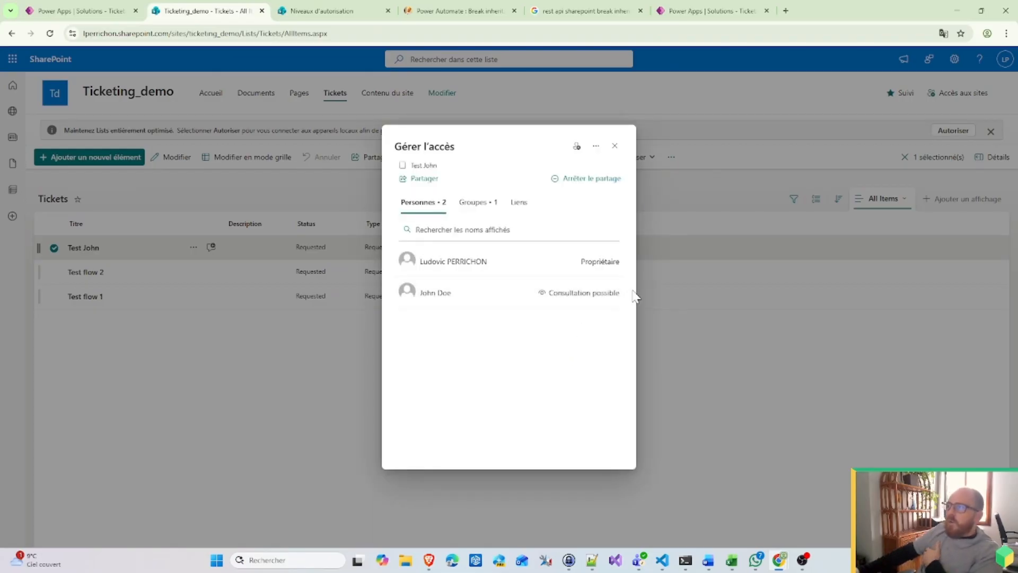
left_click(478, 203)
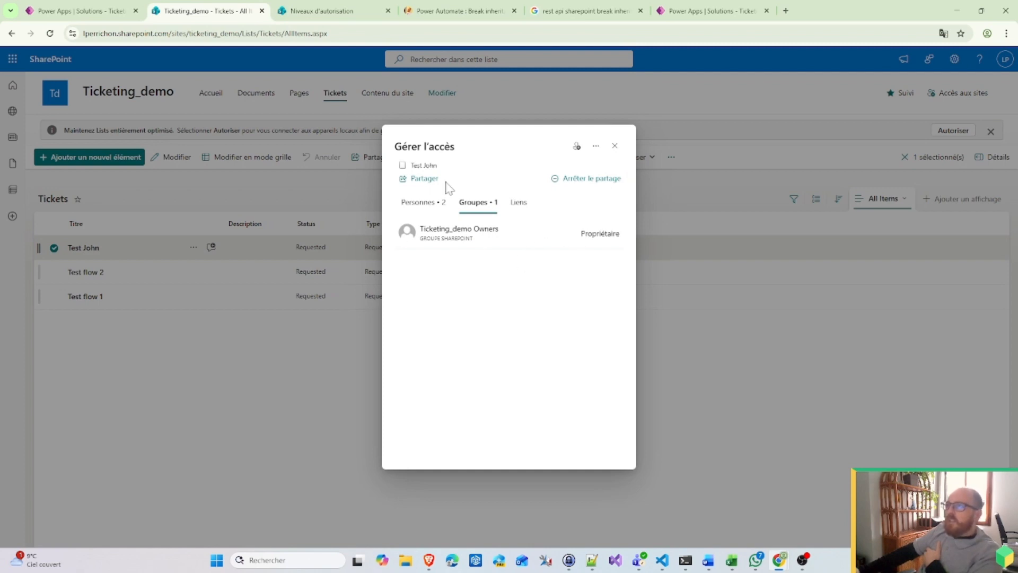
left_click(190, 365)
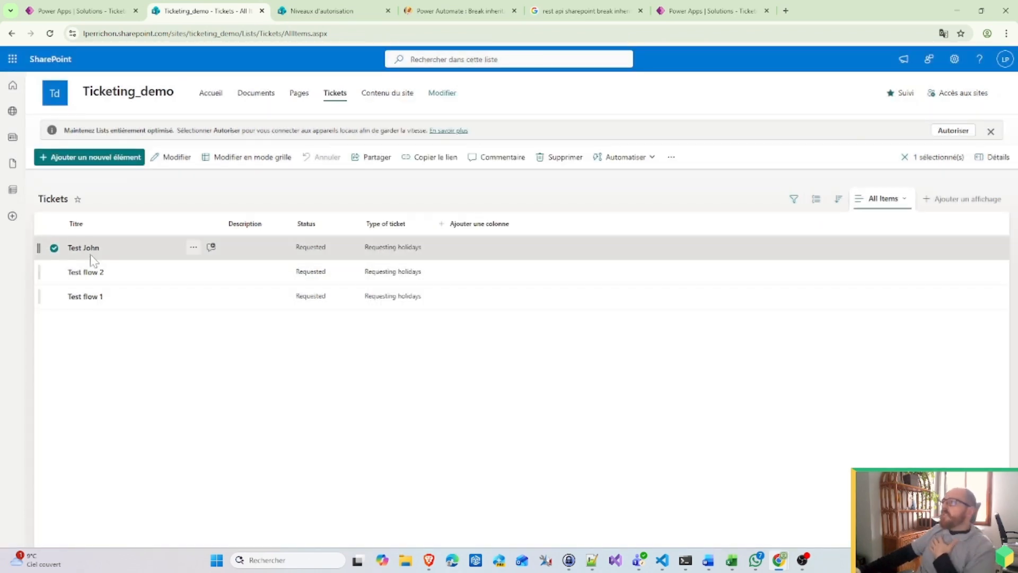
left_click(87, 248)
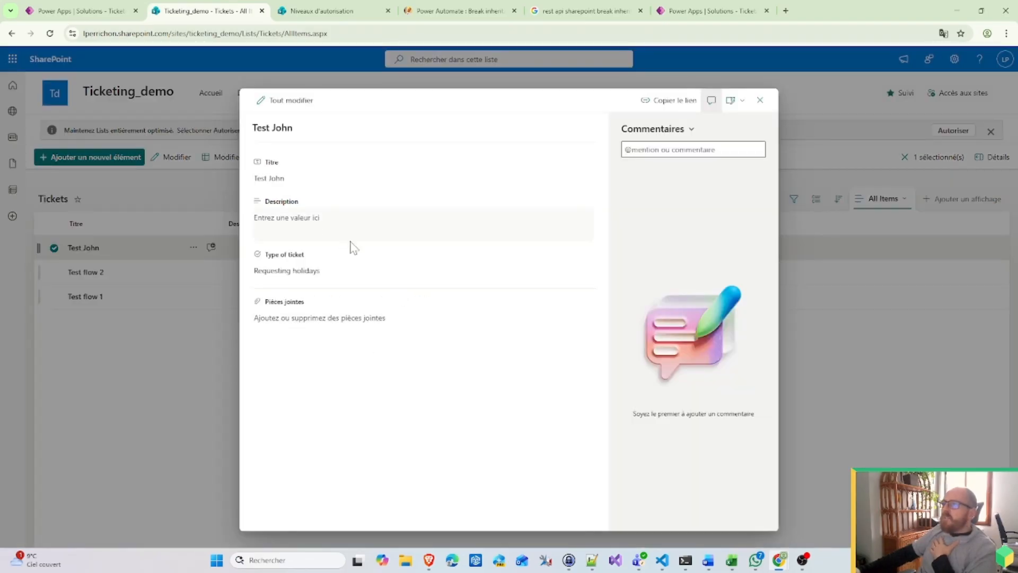
left_click(761, 102)
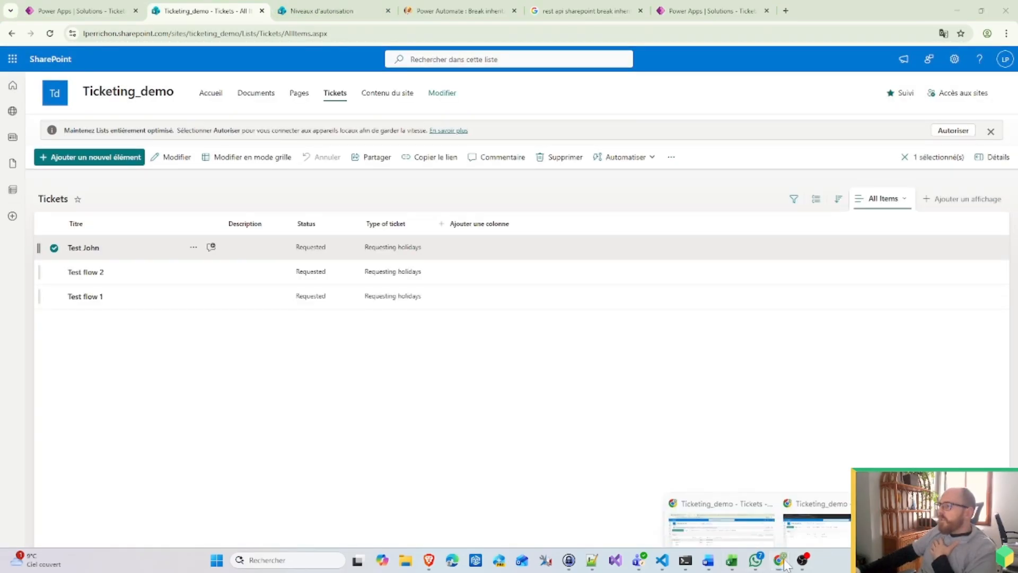
Step: In the requester's incognito window, view the top ticket and reload the Tickets list
left_click(716, 510)
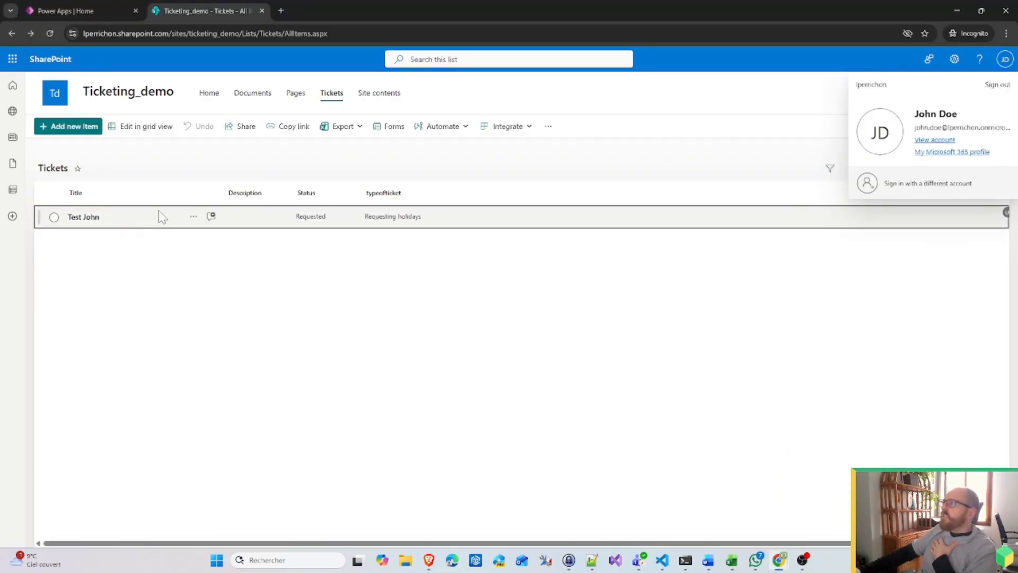
left_click(85, 217)
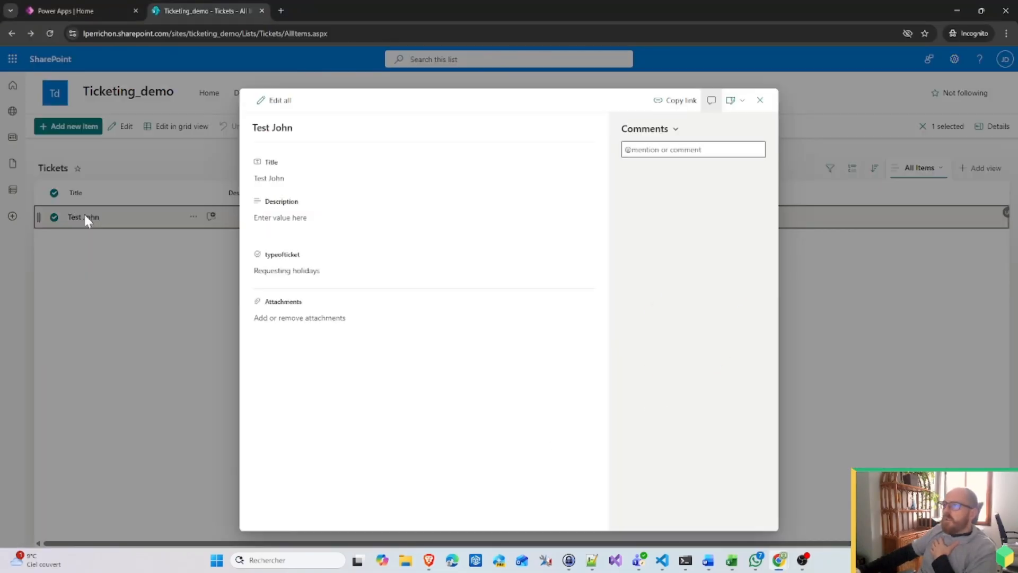
left_click(760, 101)
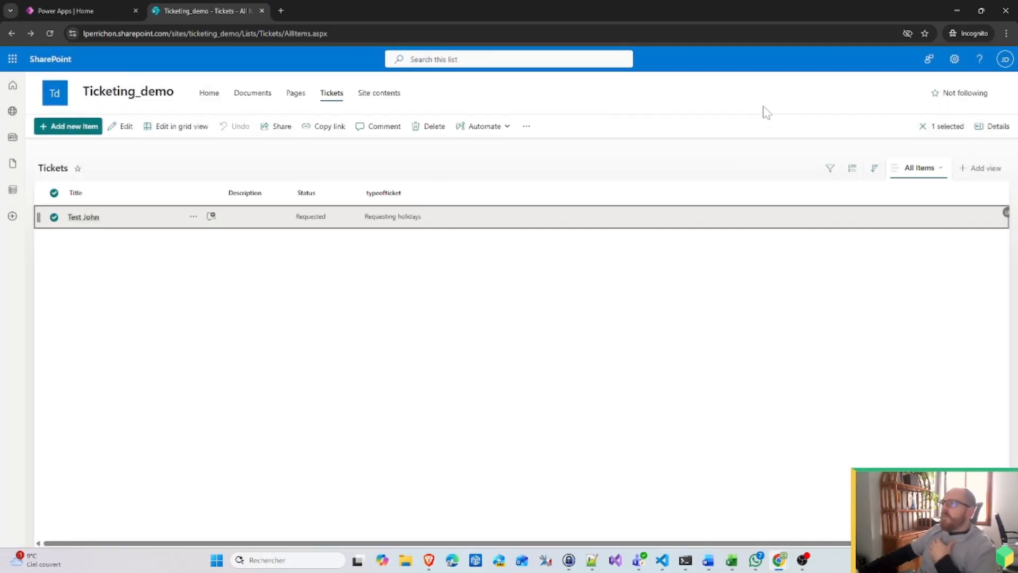
key("F5")
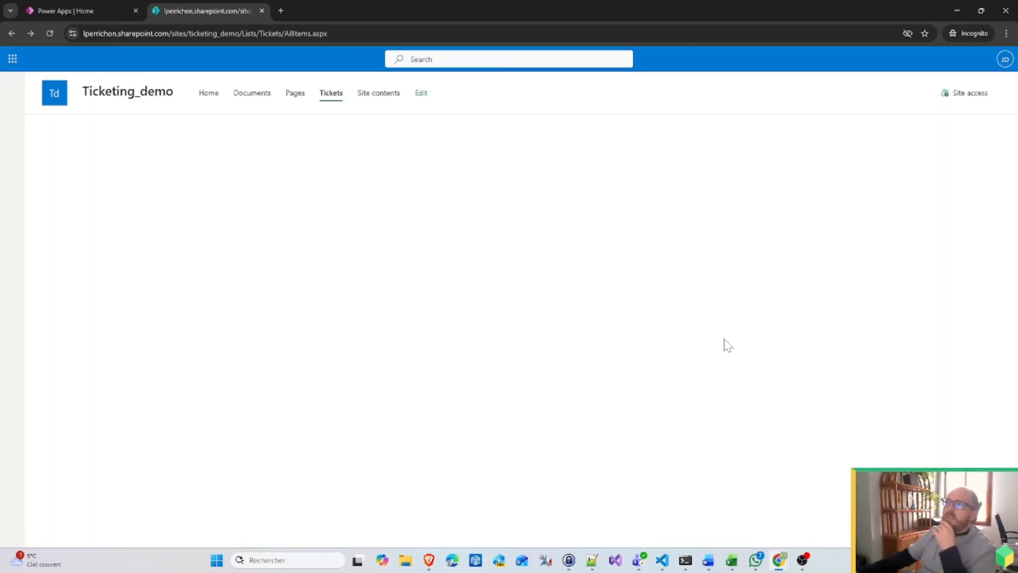
Step: Check that Test John opens read-only and try then cancel a new ticket as the requester
left_click(86, 221)
left_click(86, 222)
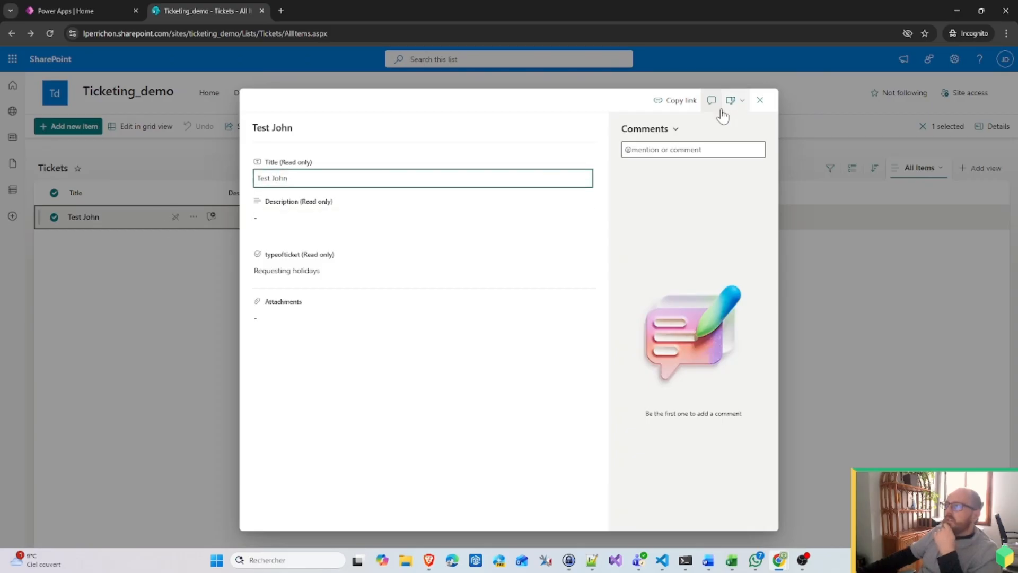
left_click(760, 102)
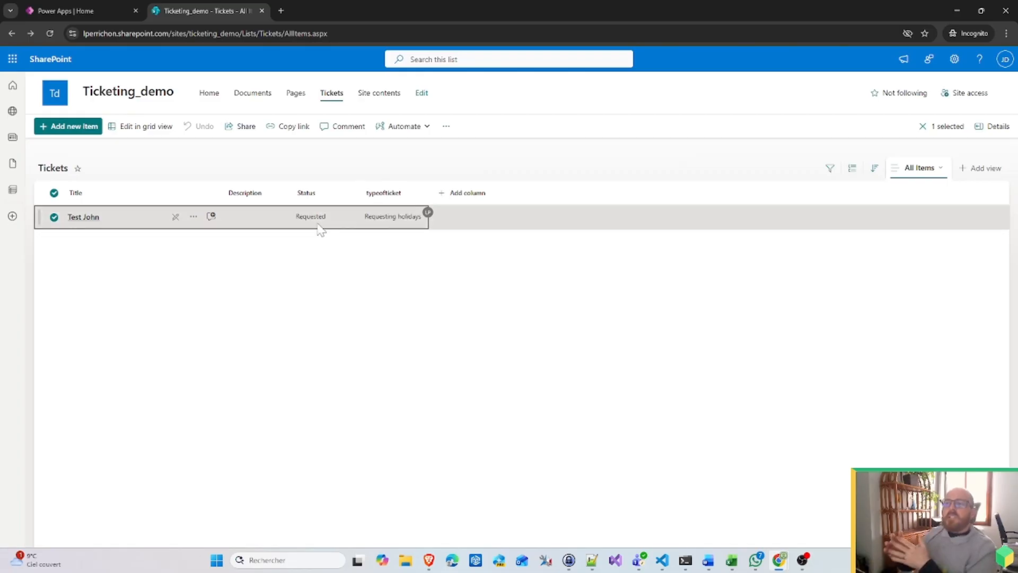
left_click(83, 126)
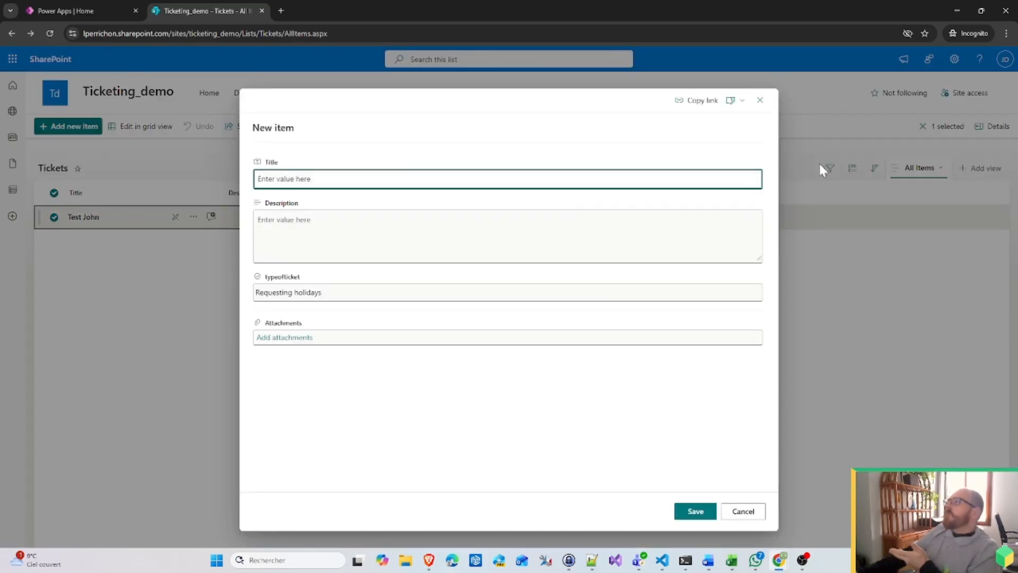
left_click(766, 105)
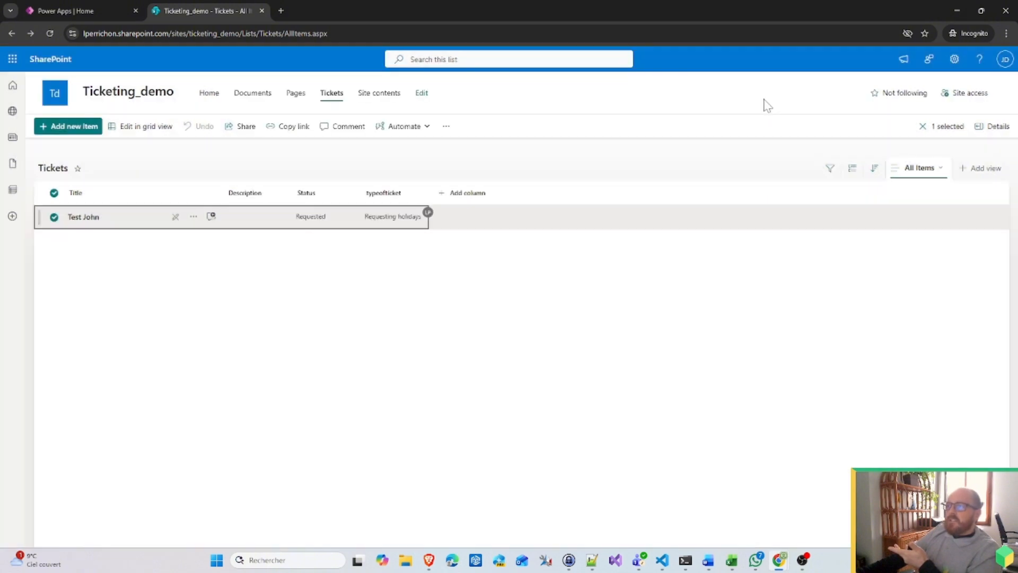
Step: Add a trial Condition in a new parallel branch after the trigger
left_click(958, 9)
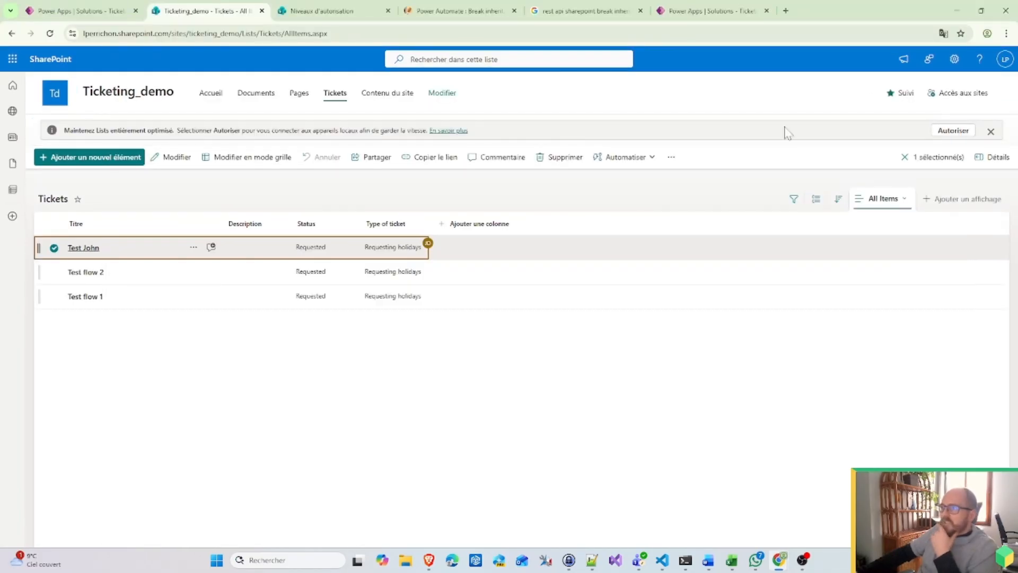
left_click(80, 7)
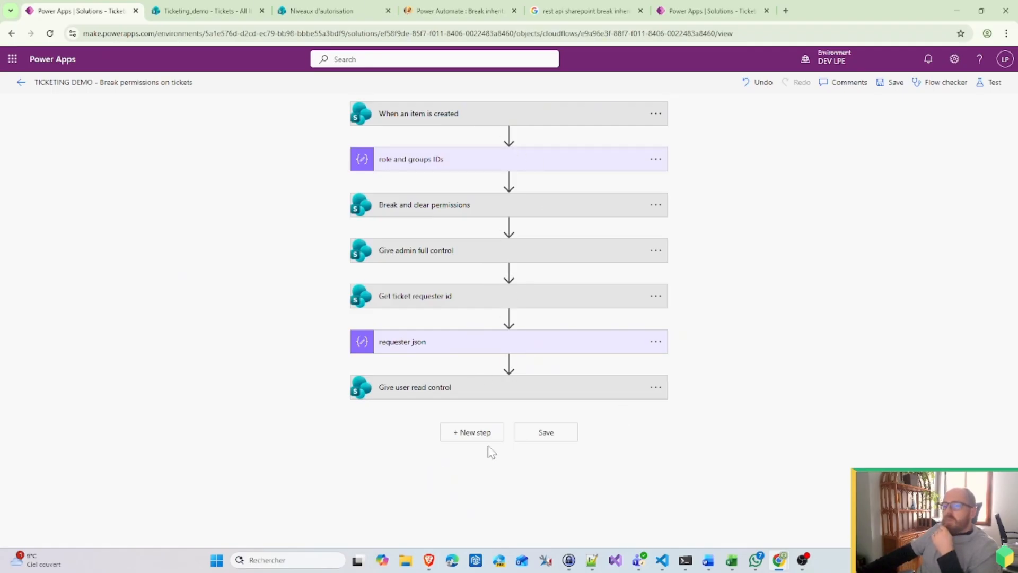
left_click(509, 135)
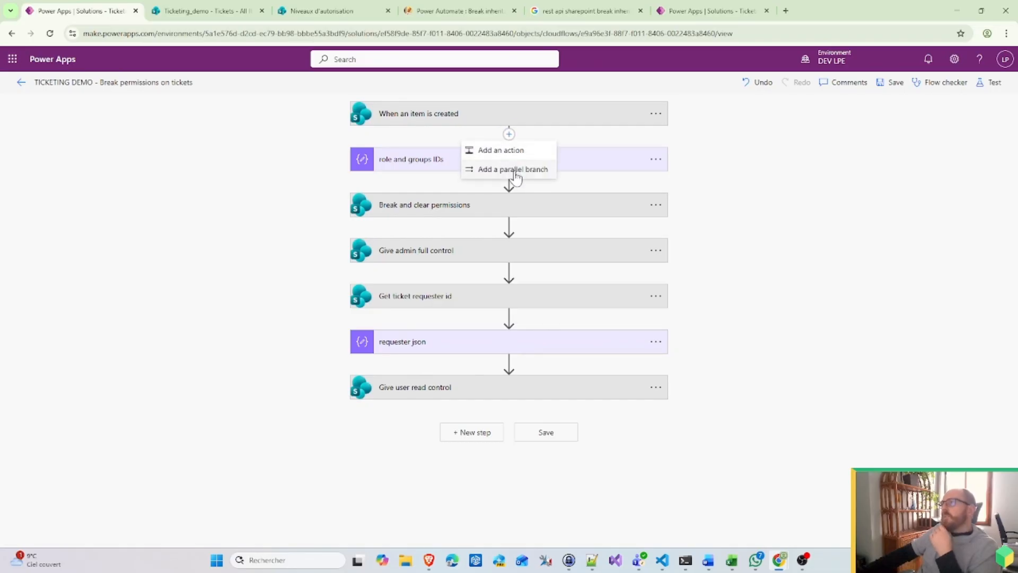
left_click(514, 170)
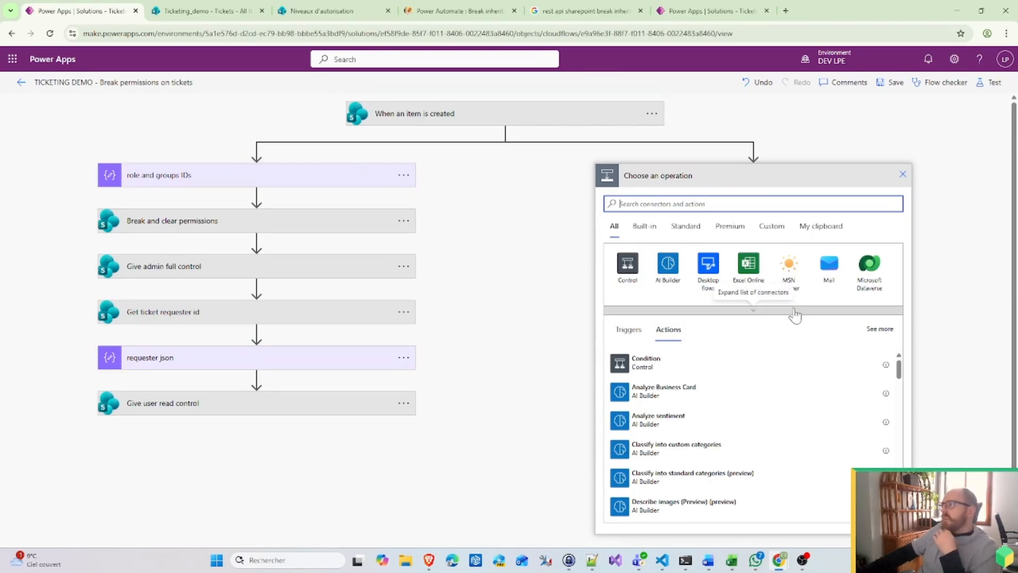
left_click(627, 283)
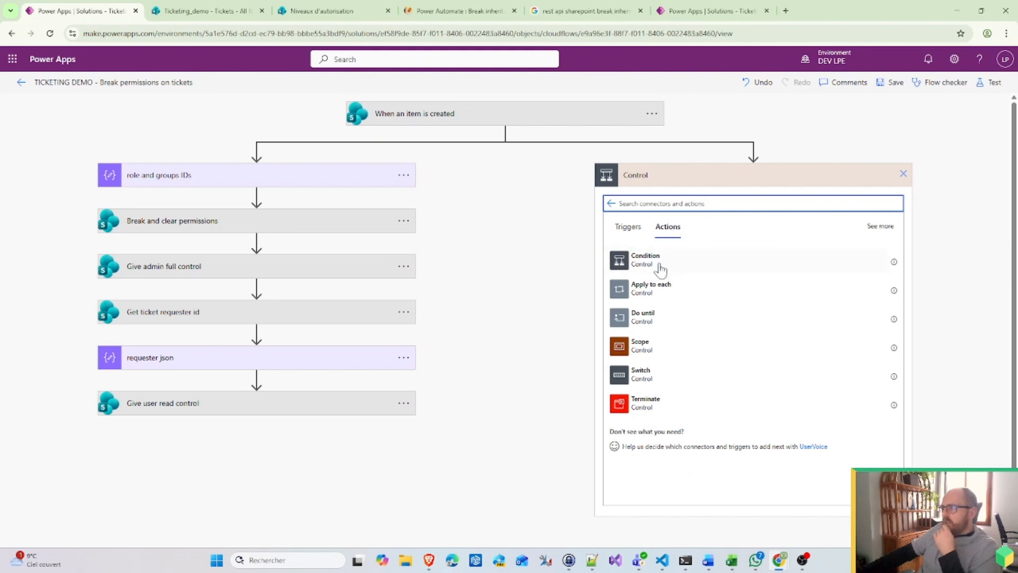
left_click(658, 263)
Step: Rename the trial condition to 'Is ticket', then delete it and confirm
left_click(829, 176)
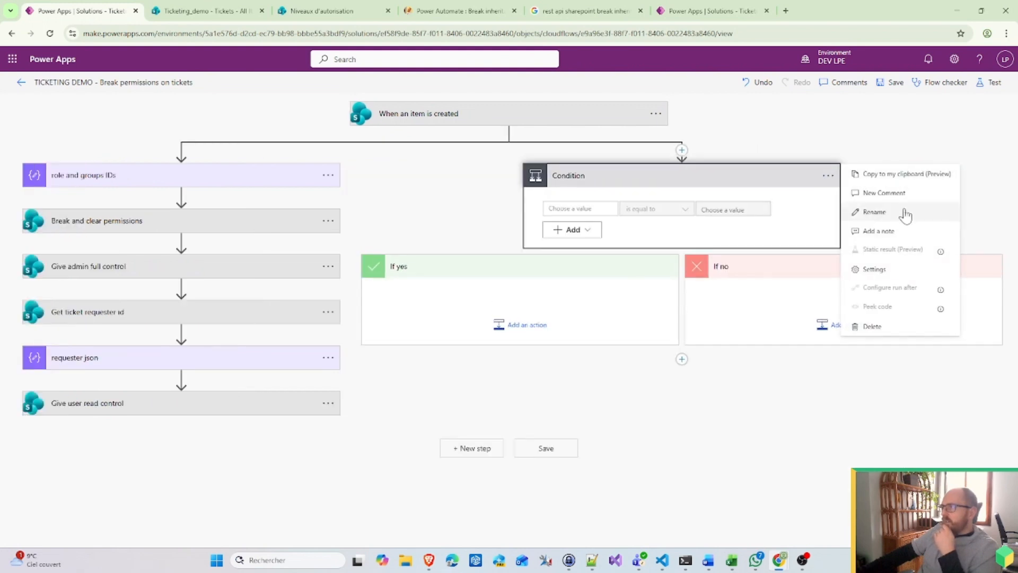
left_click(901, 215)
key("BackSpace")
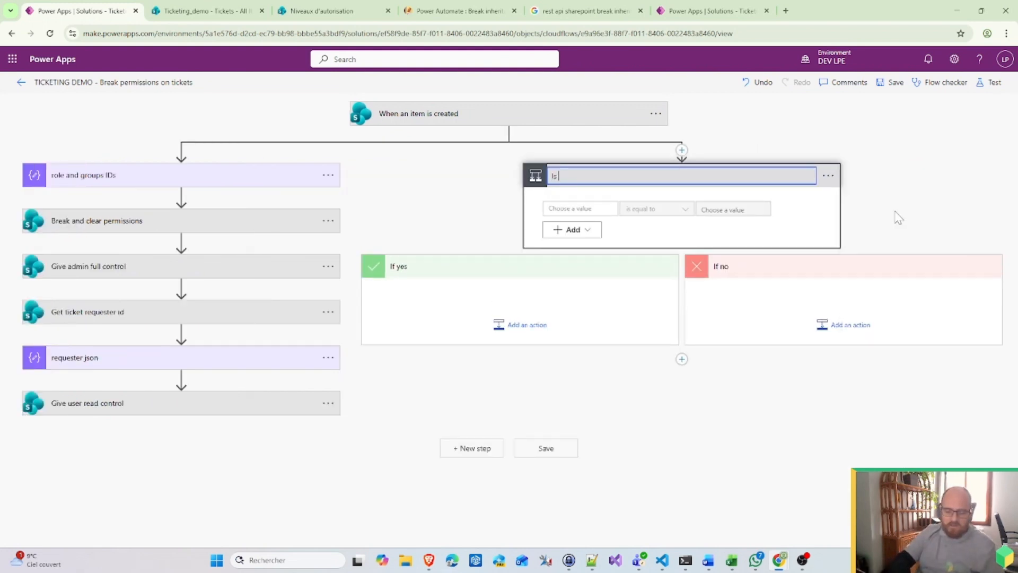
type("Is ticket for re")
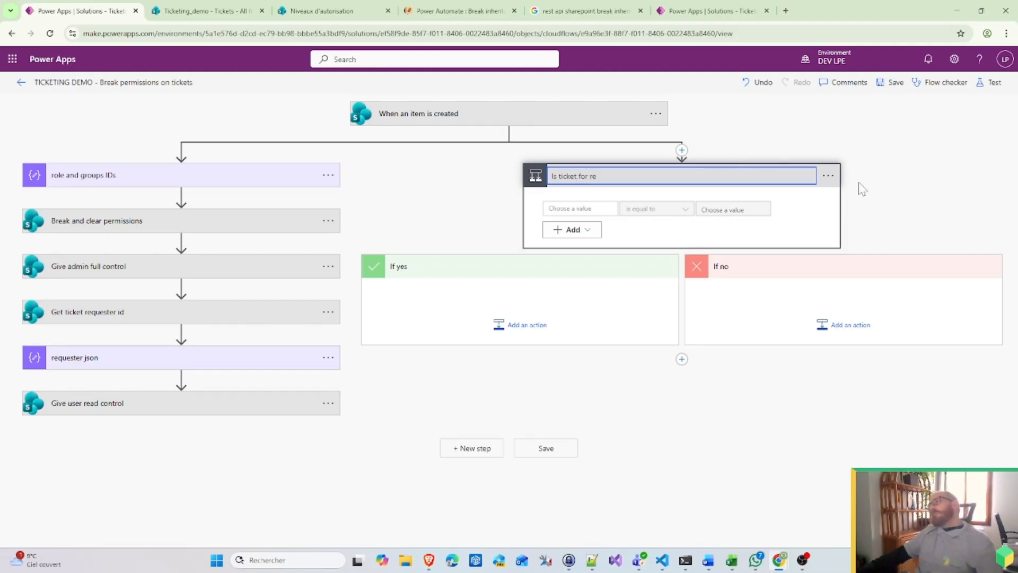
left_click(828, 176)
left_click(912, 335)
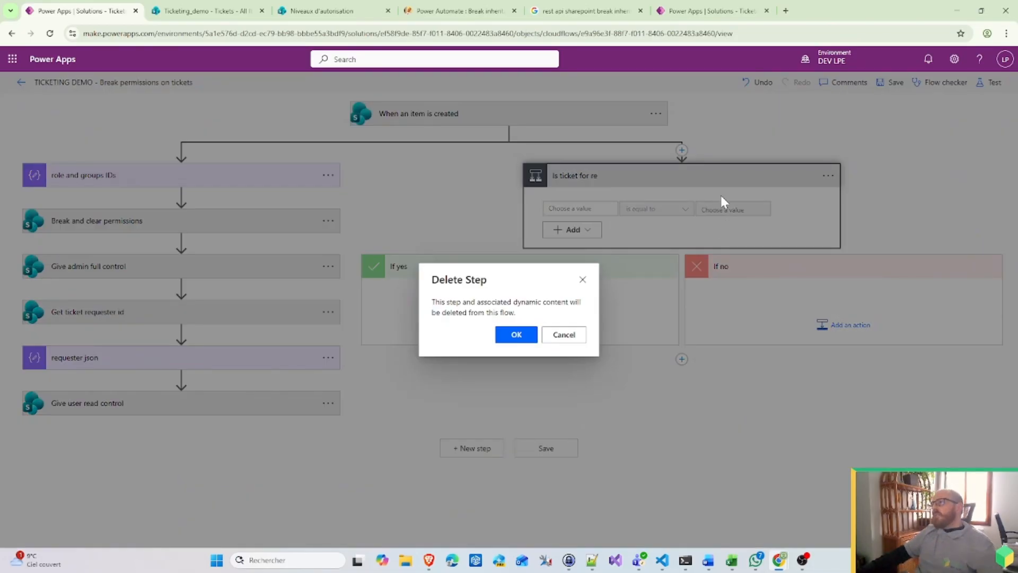
left_click(517, 335)
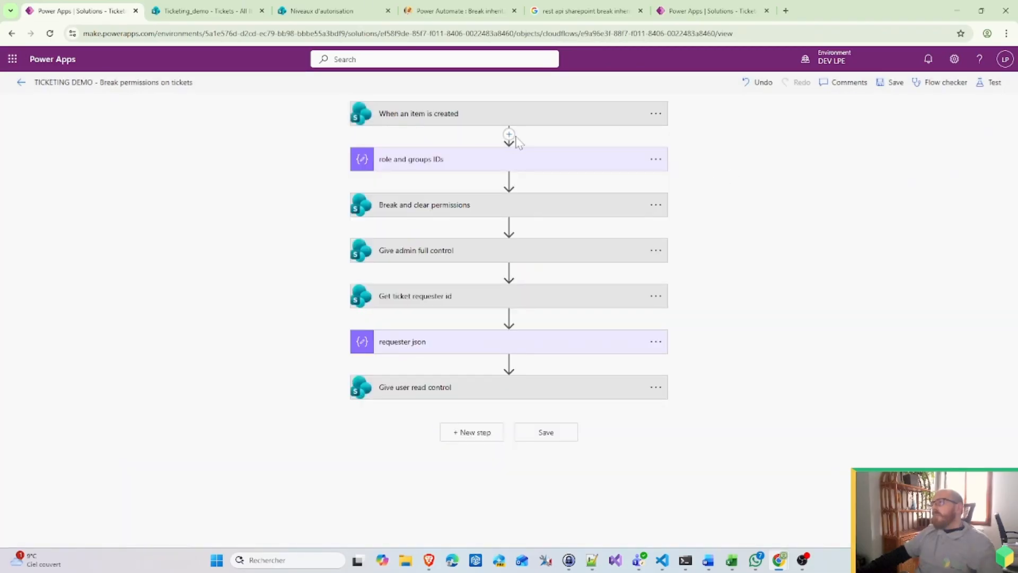
Step: Add a parallel Switch after the trigger with two cases, titling the first Requesting Holidays
left_click(510, 135)
left_click(533, 169)
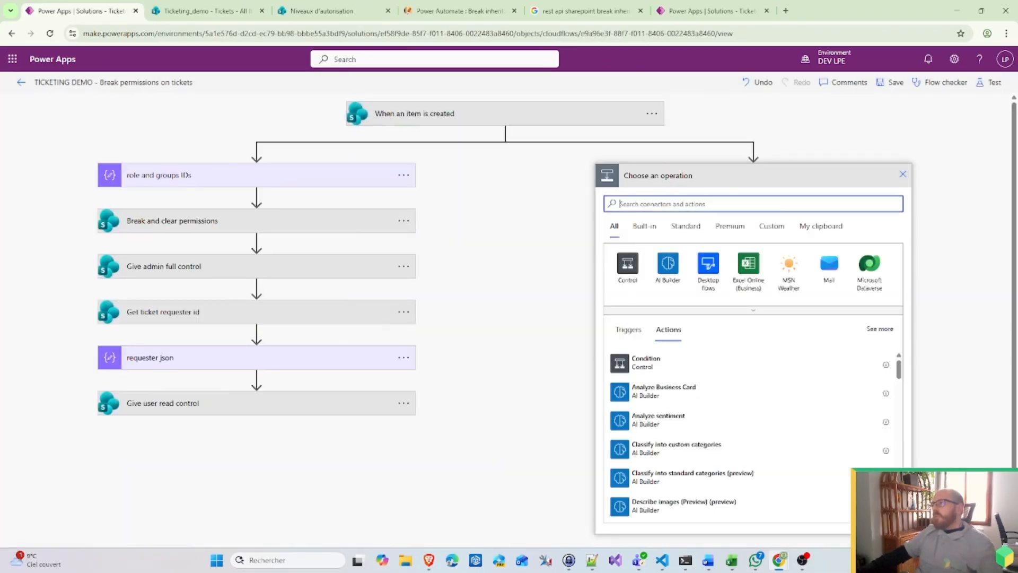
left_click(626, 274)
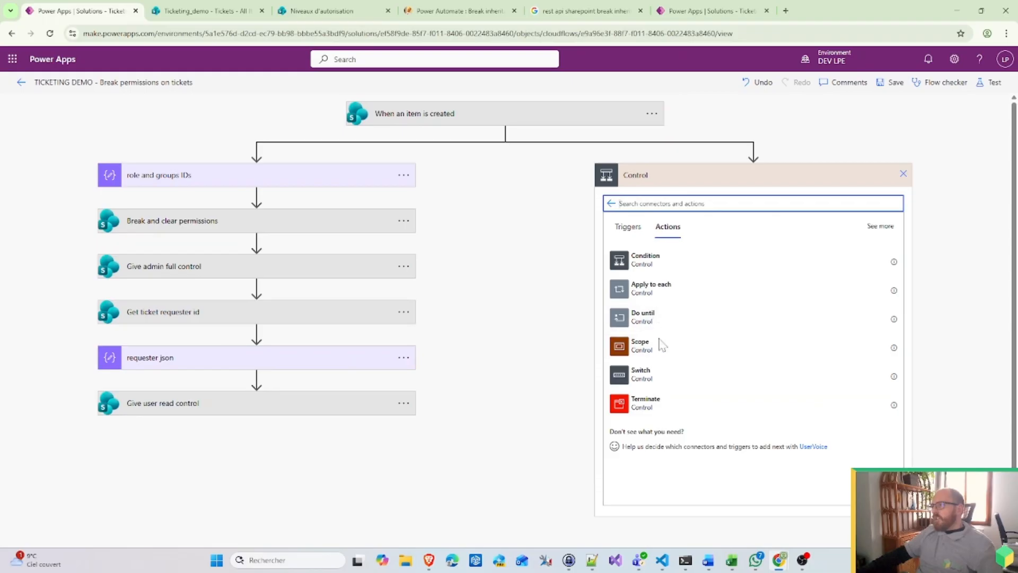
left_click(656, 378)
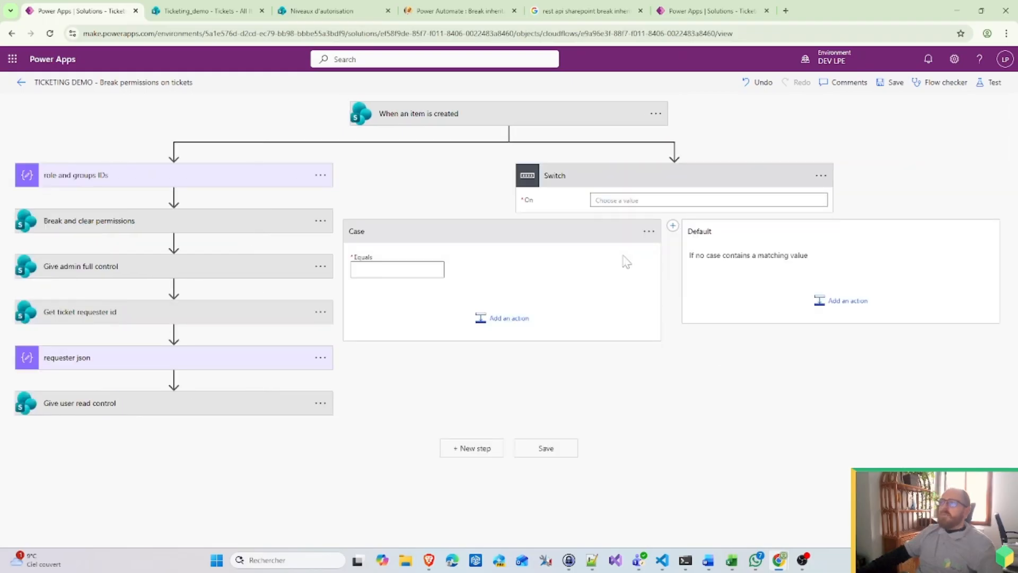
left_click(673, 226)
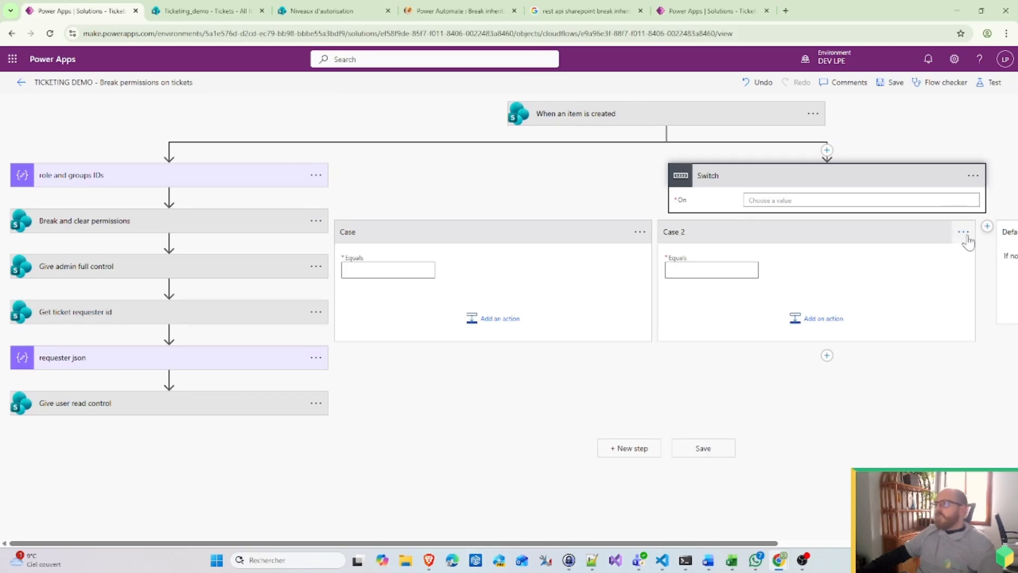
left_click(640, 232)
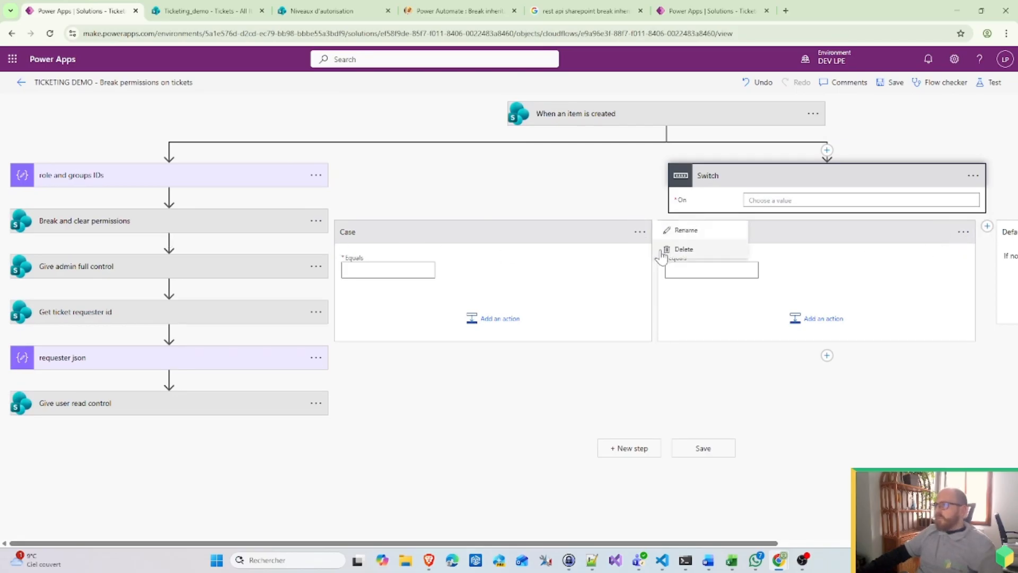
left_click(680, 231)
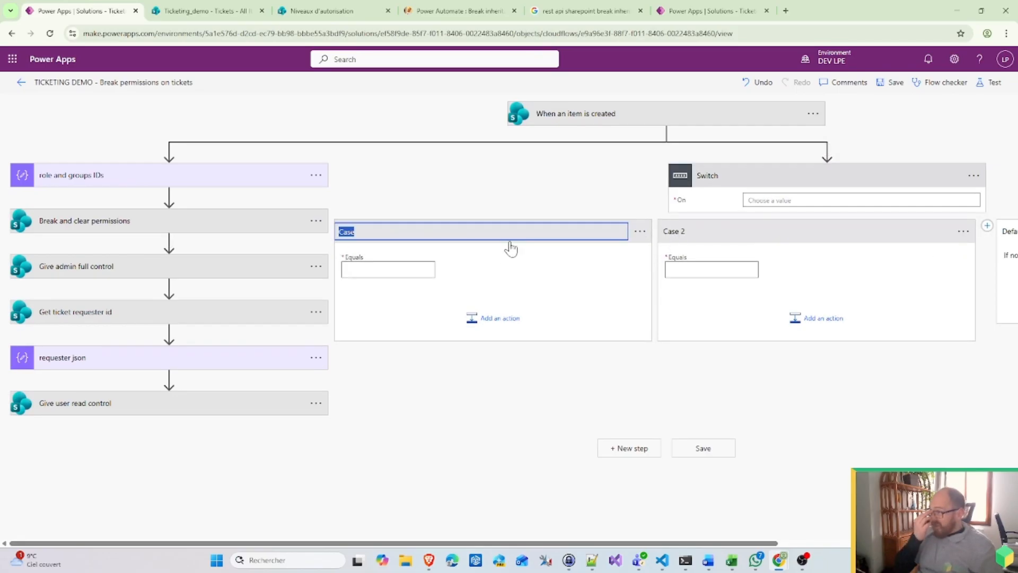
type("Ca")
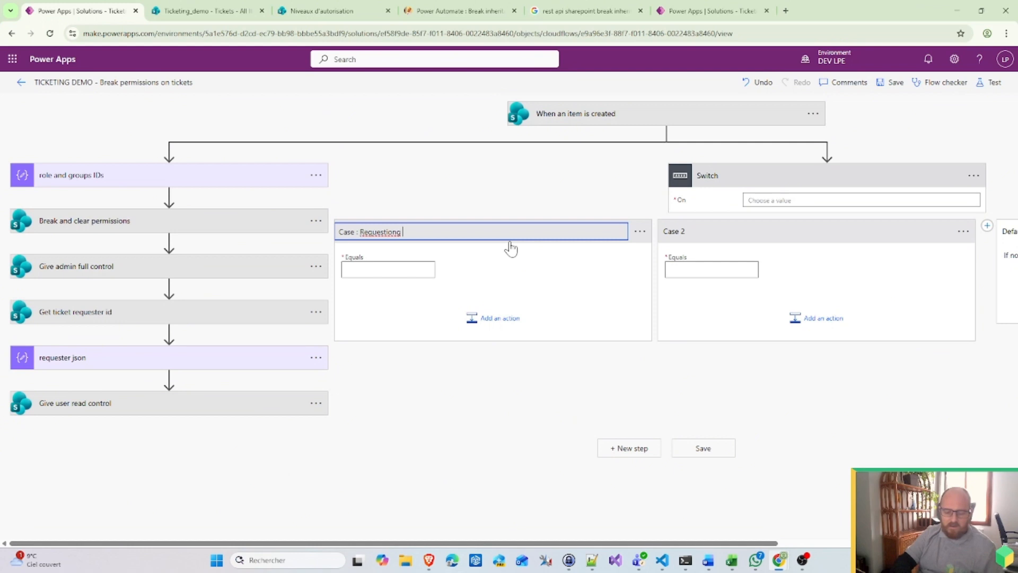
type("idays")
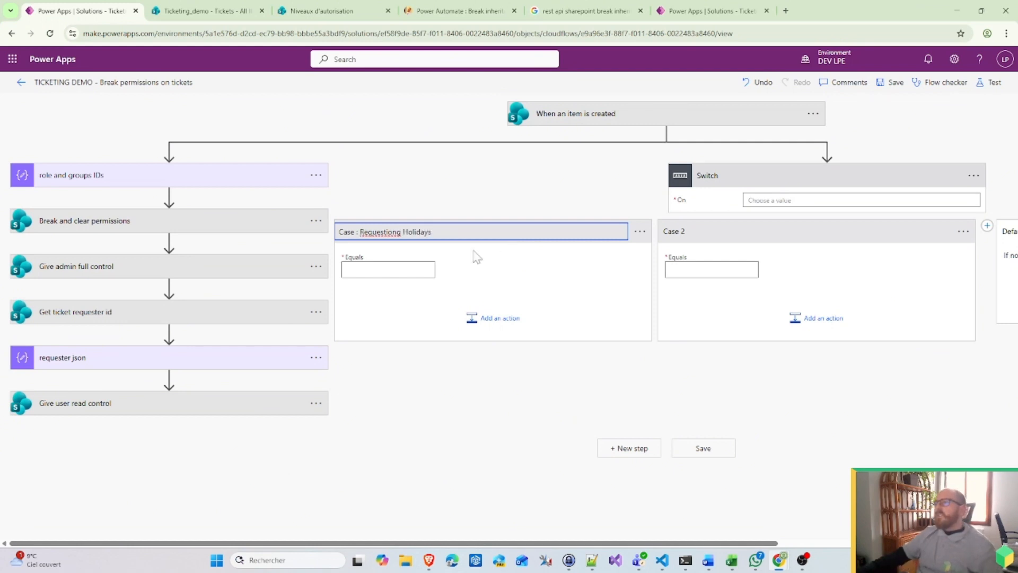
Step: Make the Switch evaluate the 'Type of ticket Value' dynamic field
left_click(795, 200)
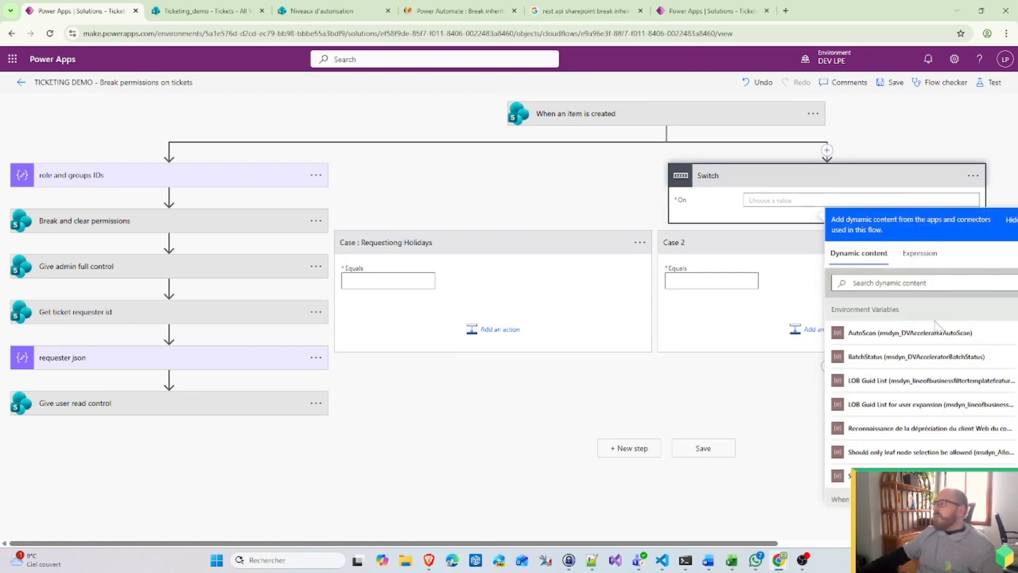
scroll(915, 358, "down", 5)
scroll(913, 361, "down", 2)
scroll(913, 366, "up", 2)
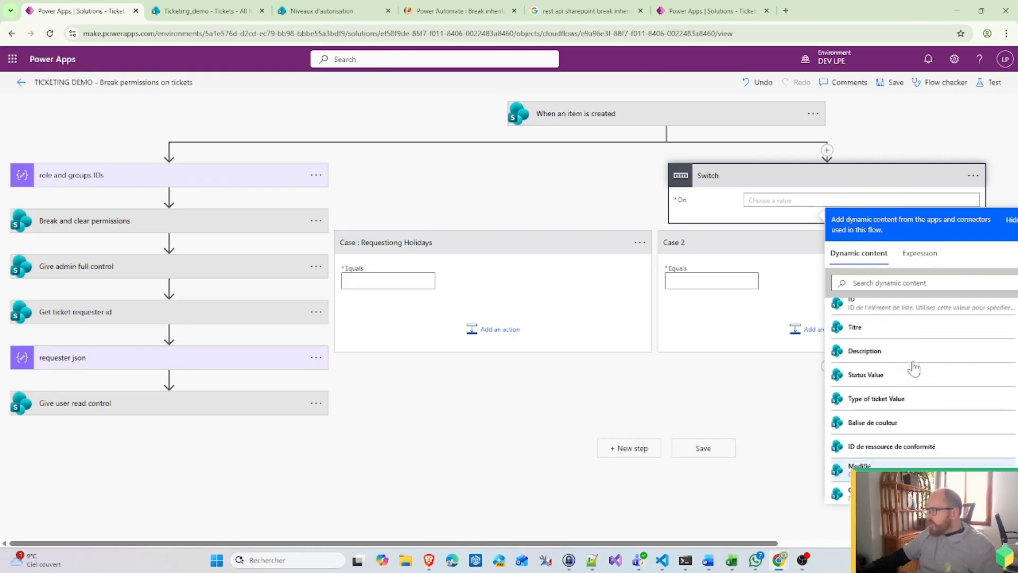
scroll(910, 368, "down", 2)
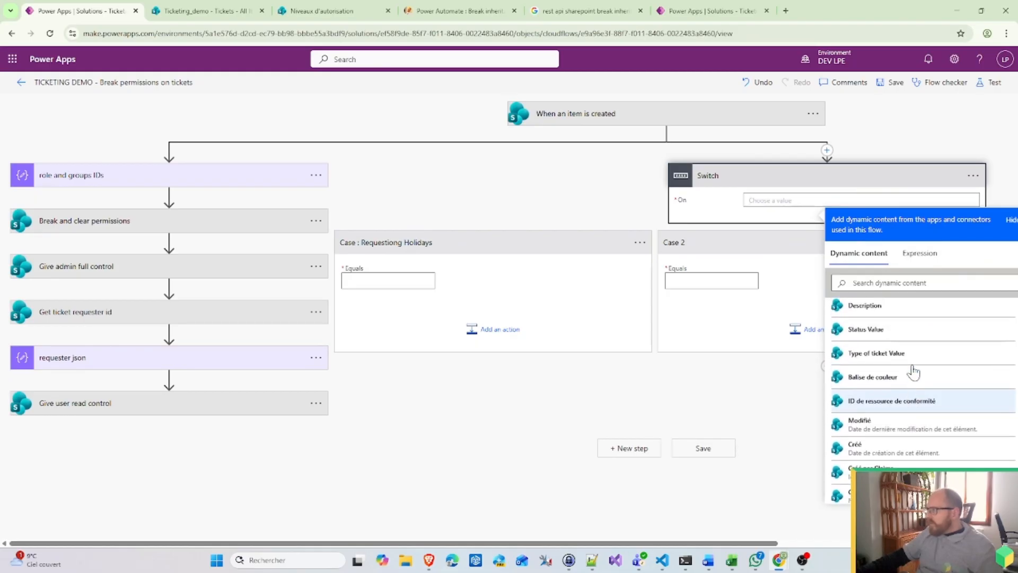
left_click(873, 354)
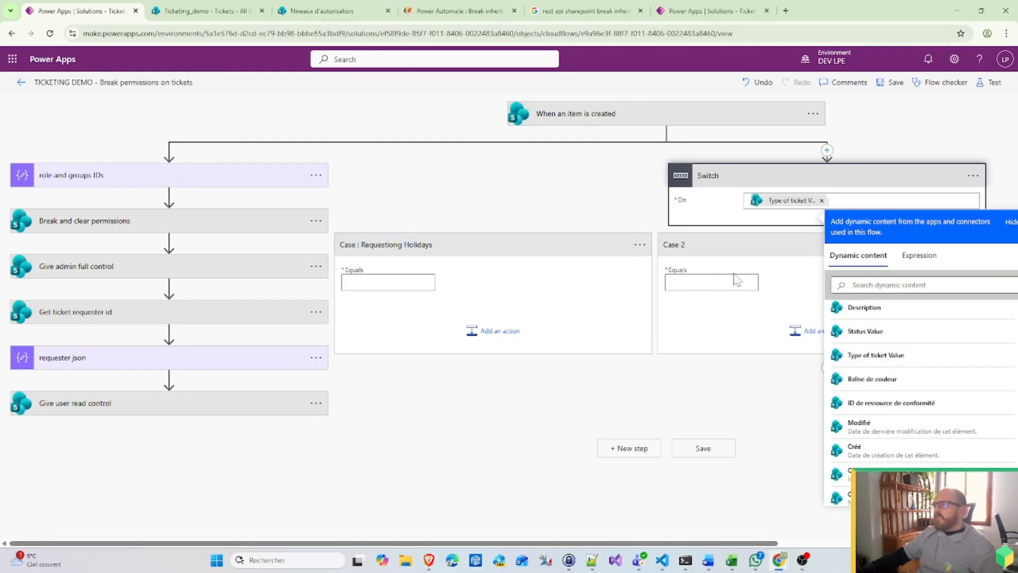
left_click(750, 245)
Step: Rename the second case to 'Case : Buy' and go to the flow's run history
left_click(962, 235)
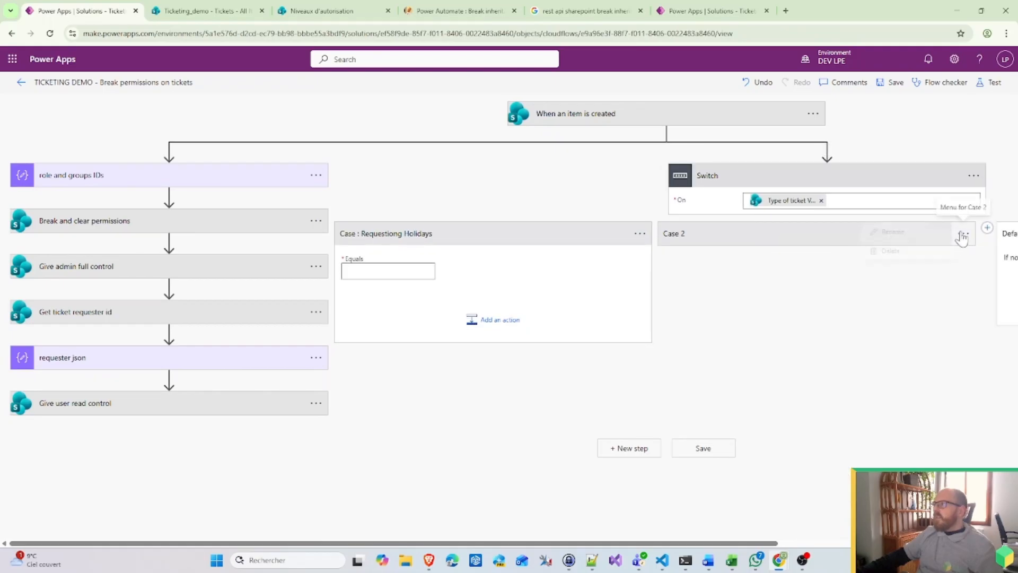
left_click(889, 232)
type("Ca")
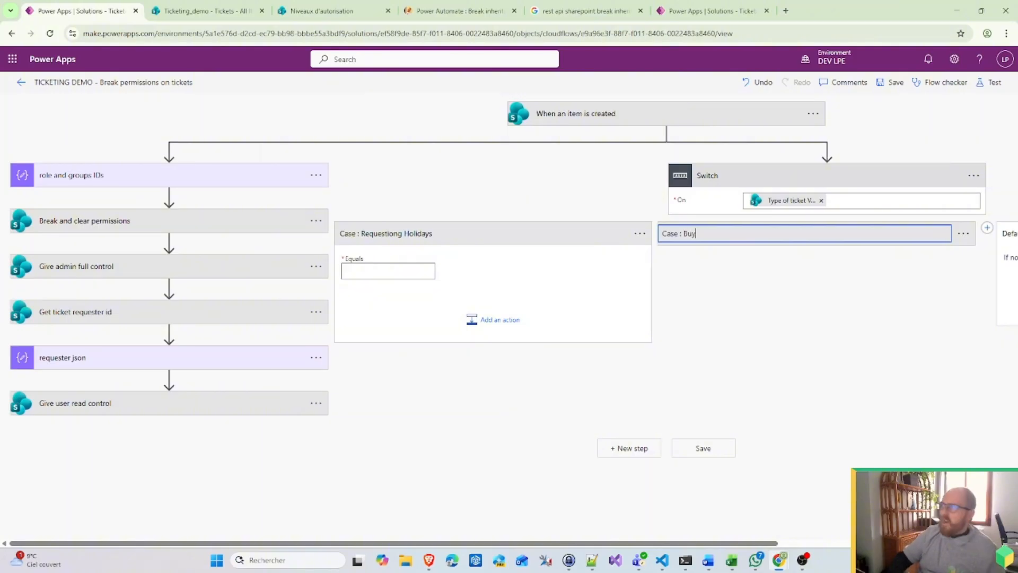
left_click(791, 268)
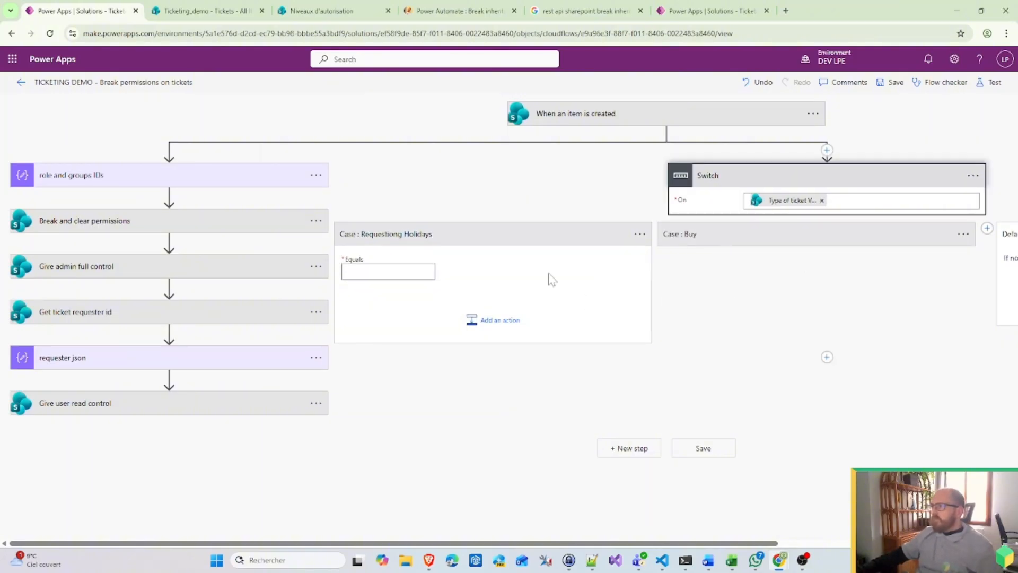
left_click(425, 272)
left_click(690, 11)
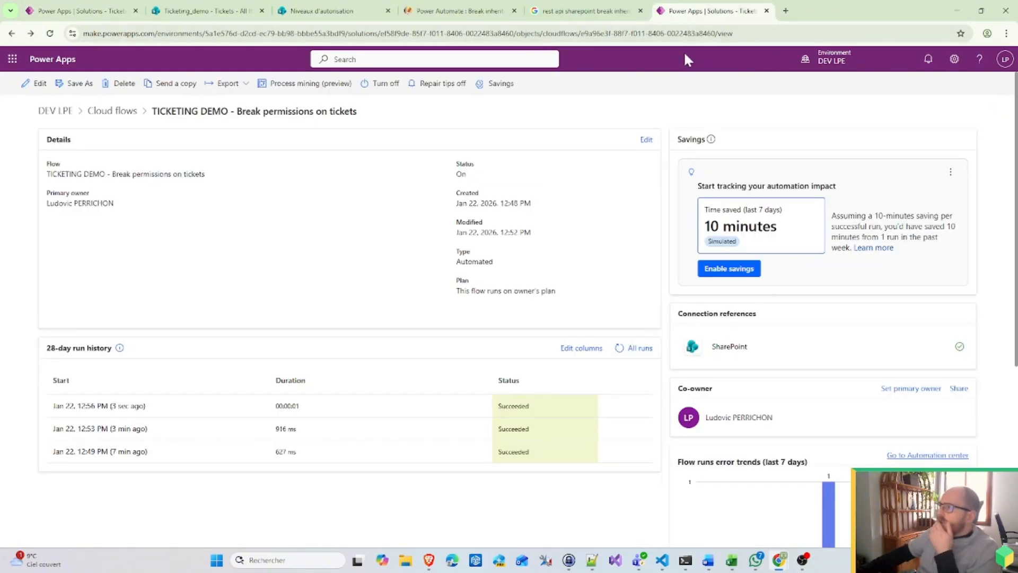
Step: Open the 12:56 run's 'When an item is created' raw outputs and select all the JSON
left_click(109, 407)
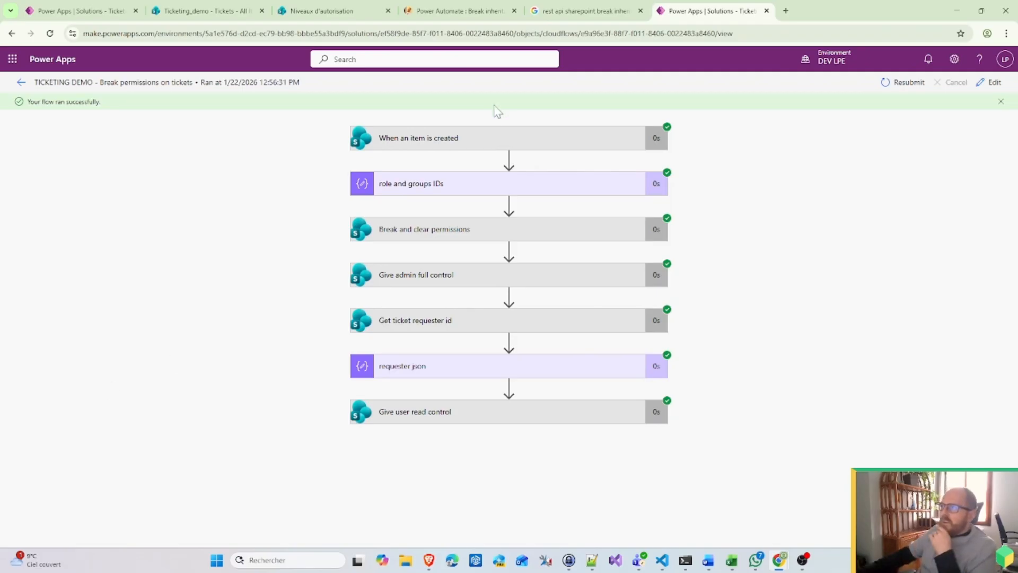
left_click(479, 139)
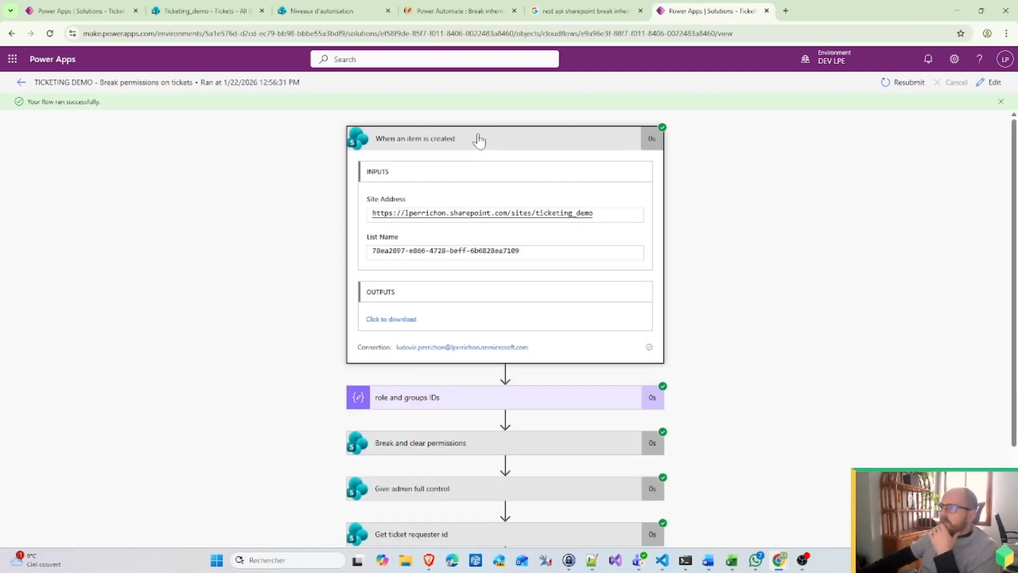
left_click(404, 319)
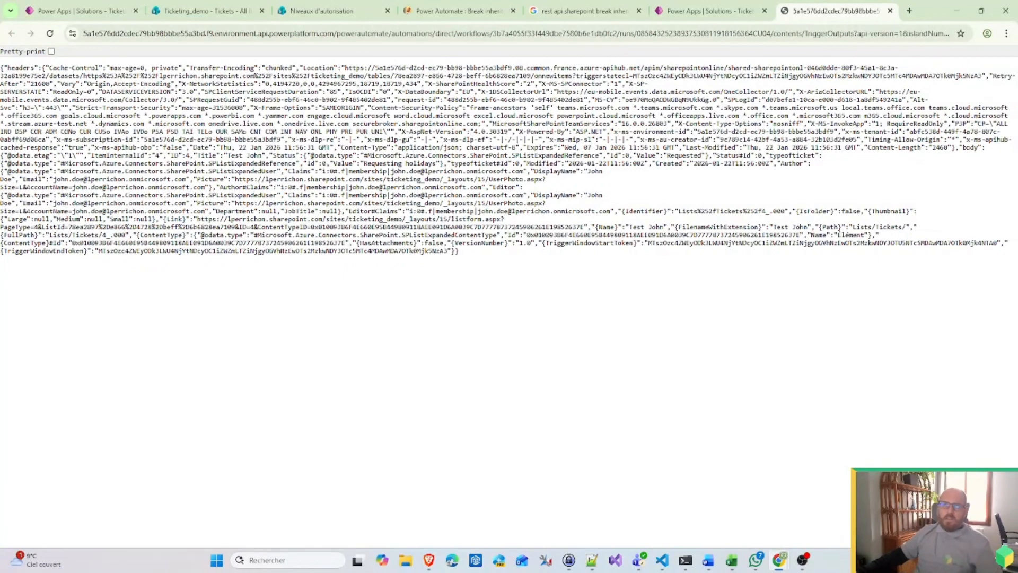
key("ctrl+a")
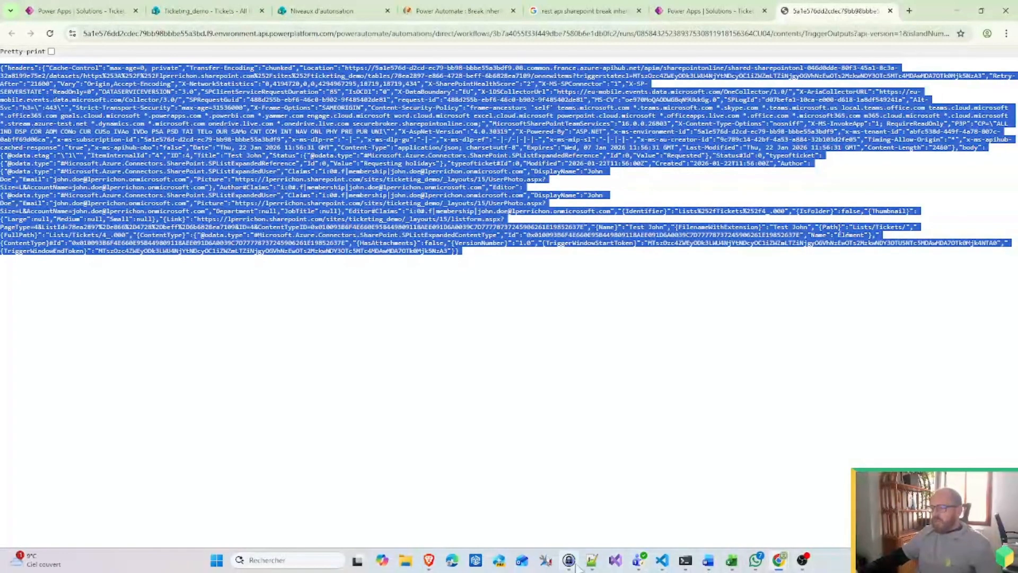
Step: Paste the trigger JSON into Notepad++ and pretty-print it with JsonTools
left_click(593, 563)
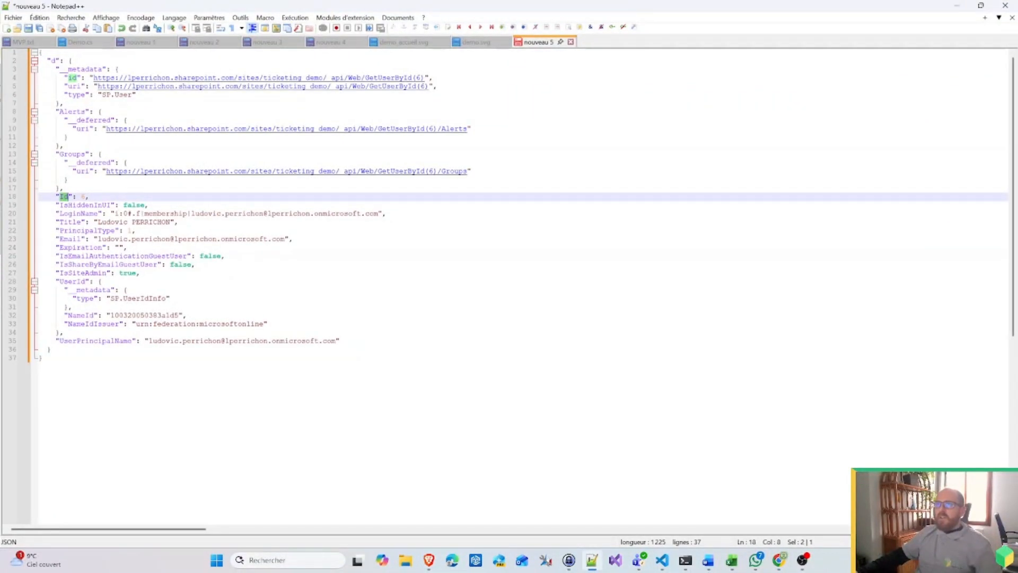
key("ctrl+a")
key("ctrl+v")
left_click(345, 18)
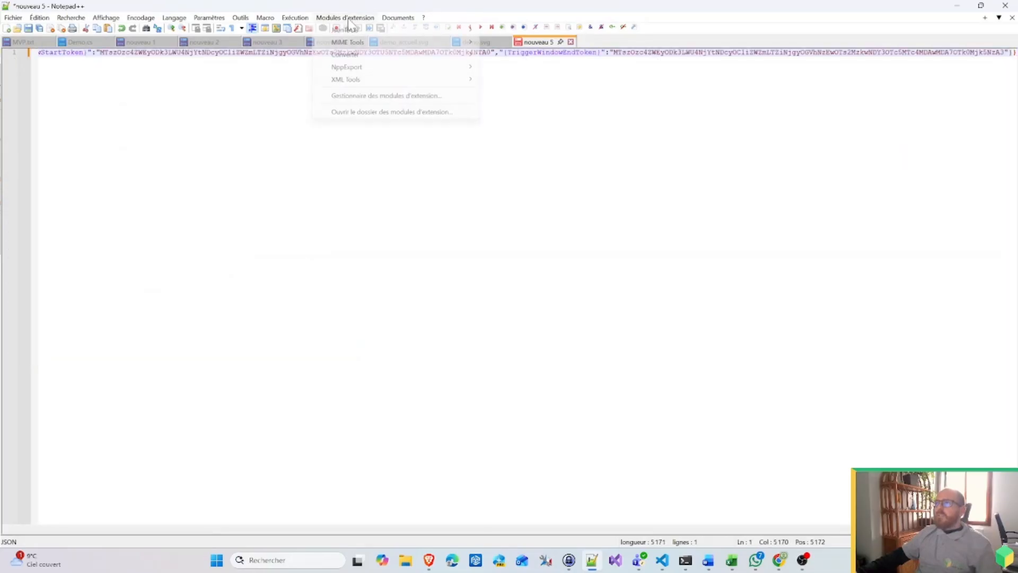
mouse_move(366, 29)
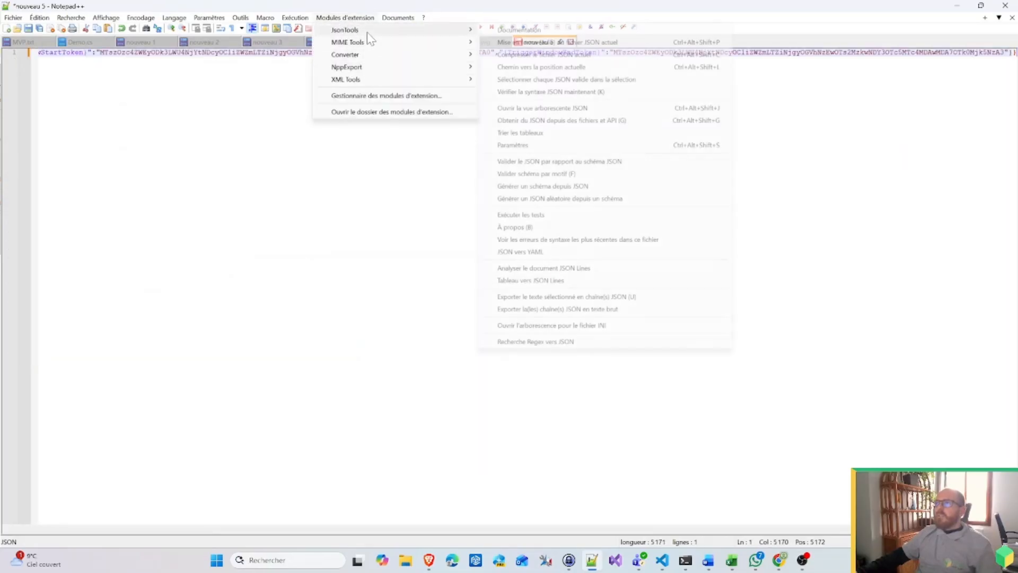
left_click(557, 42)
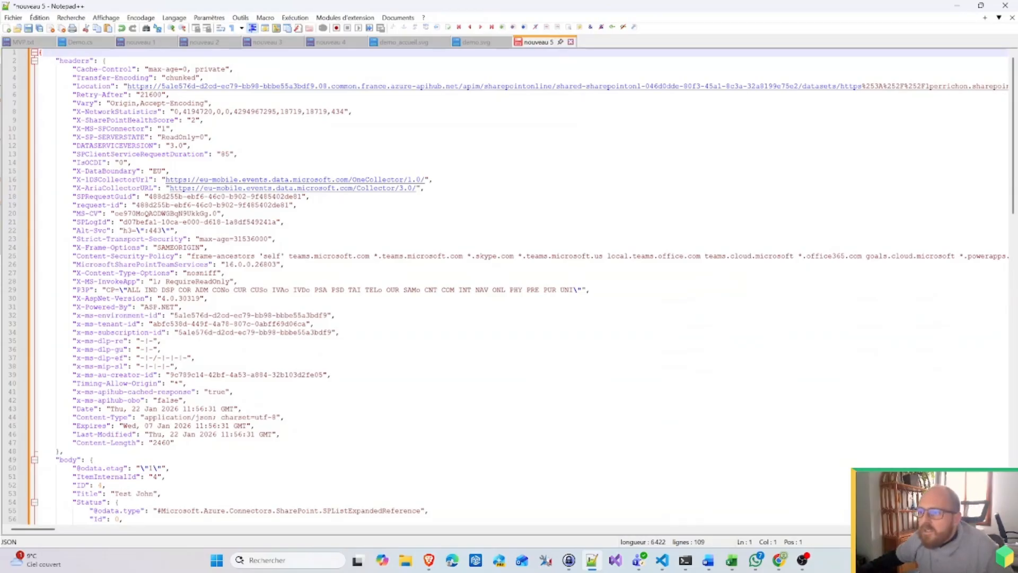
scroll(509, 286, "down", 16)
scroll(509, 286, "up", 1)
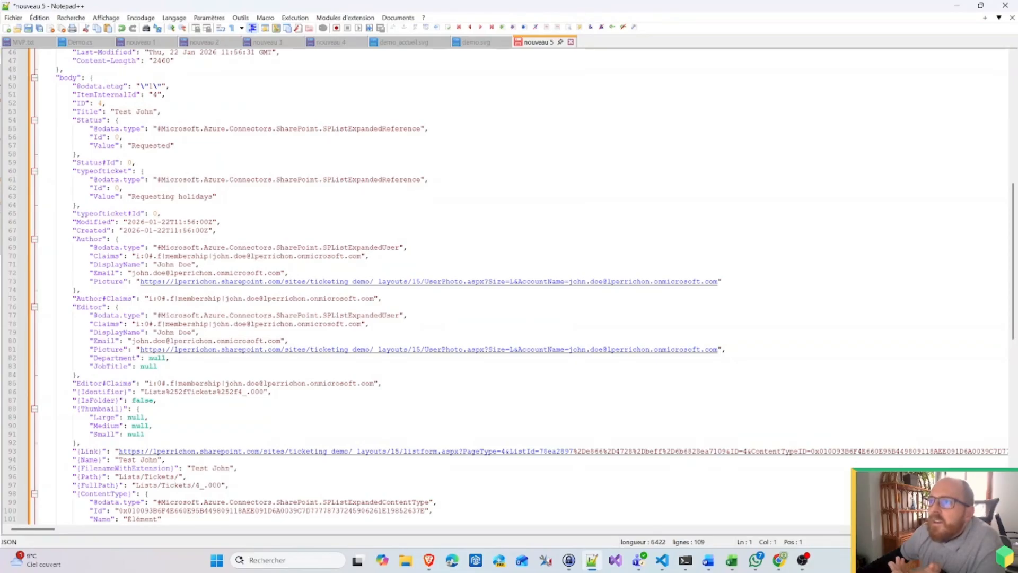
scroll(509, 286, "up", 1)
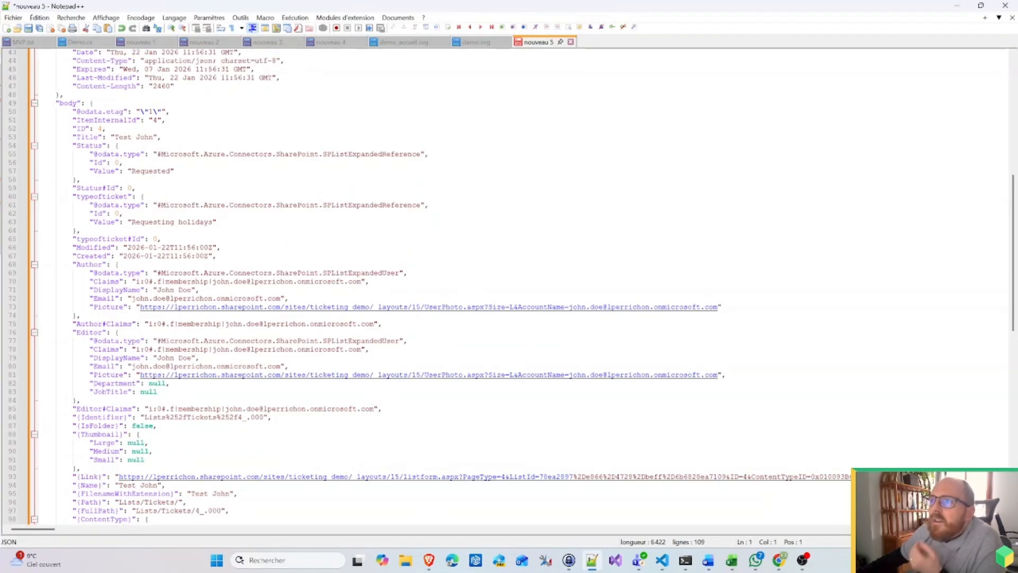
Step: Copy the typeofticket Value 'Requesting holidays' into the holidays case's Equals box
double_click(97, 213)
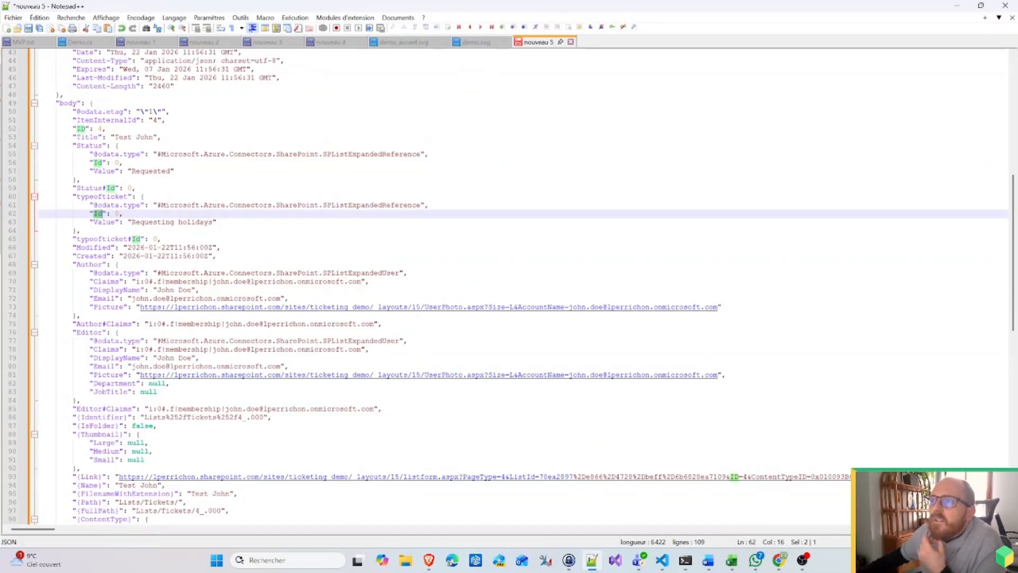
mouse_move(216, 222)
left_mouse_down()
mouse_move(104, 222)
mouse_move(213, 222)
left_mouse_up()
key("ctrl+c")
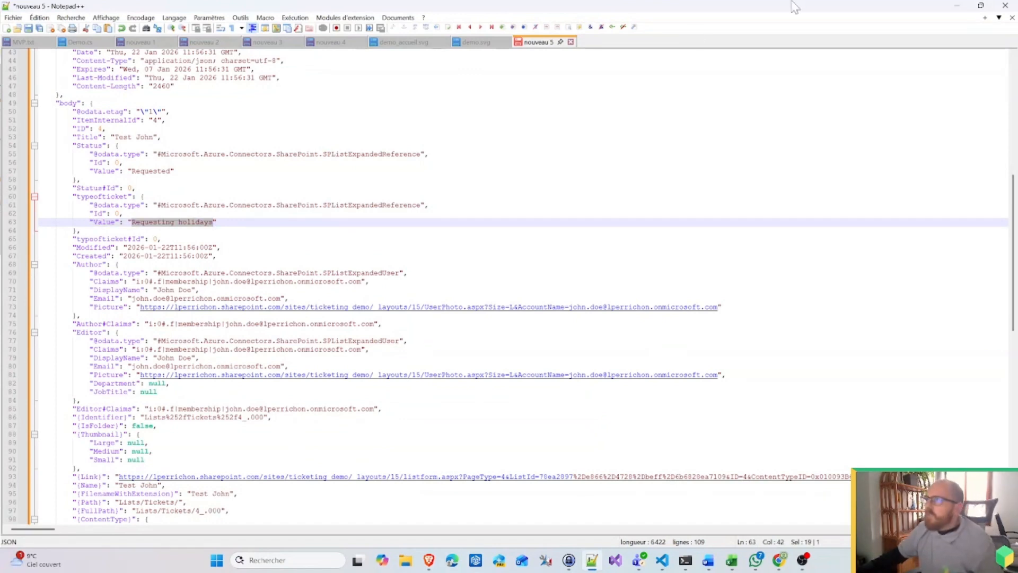
left_click(958, 6)
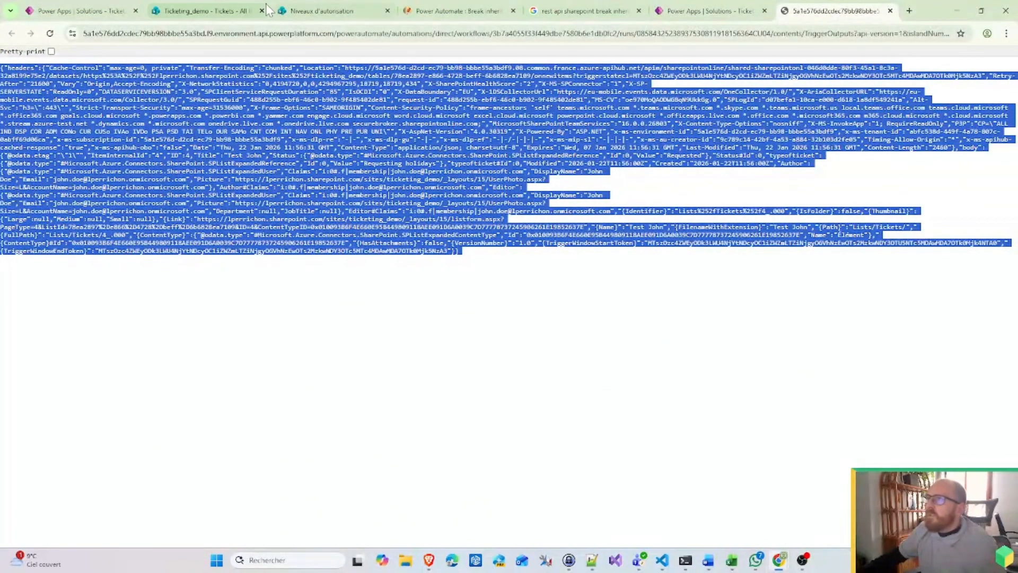
left_click(87, 11)
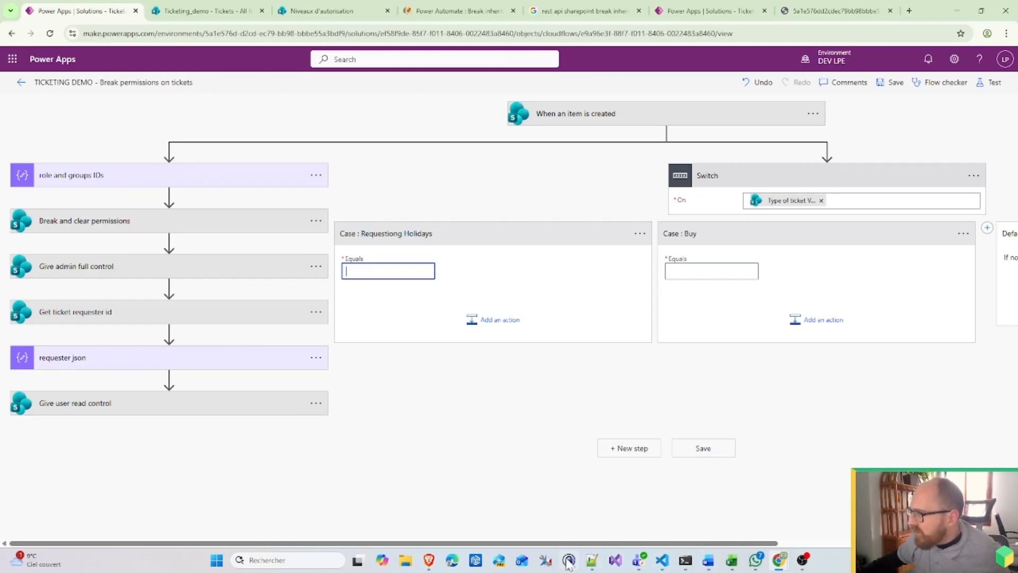
left_click(592, 560)
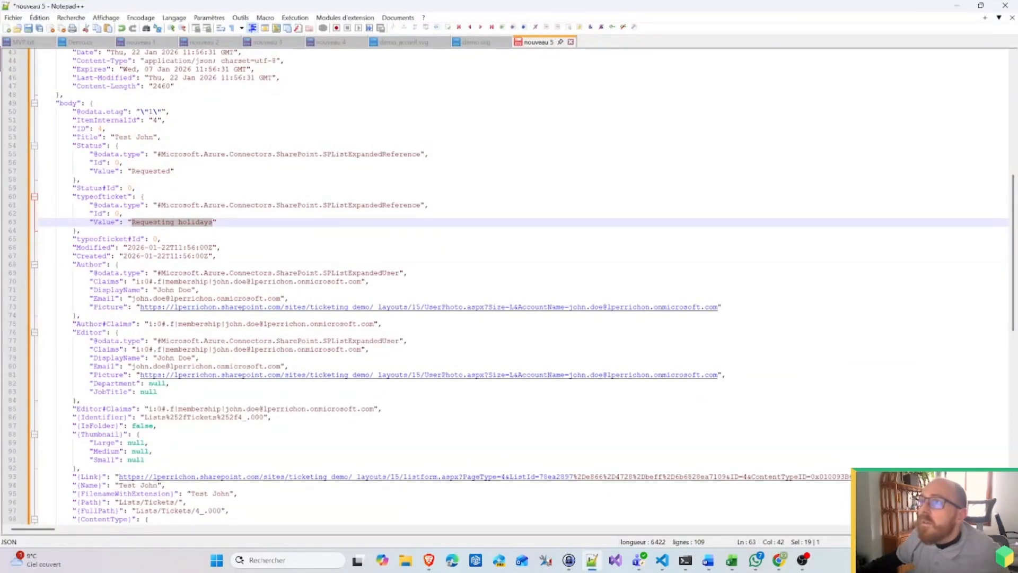
double_click(69, 104)
double_click(103, 197)
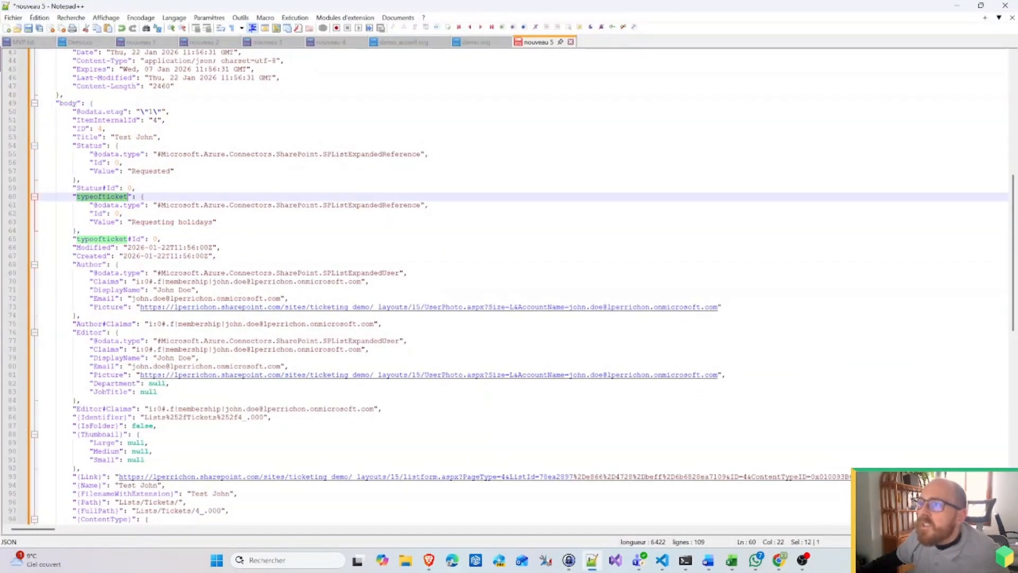
double_click(104, 222)
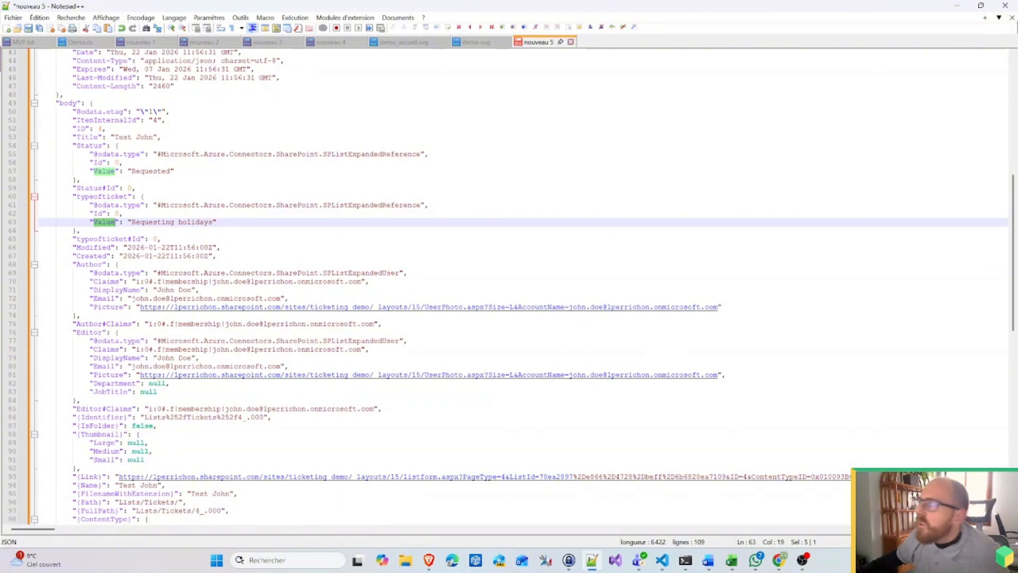
key("alt+Tab")
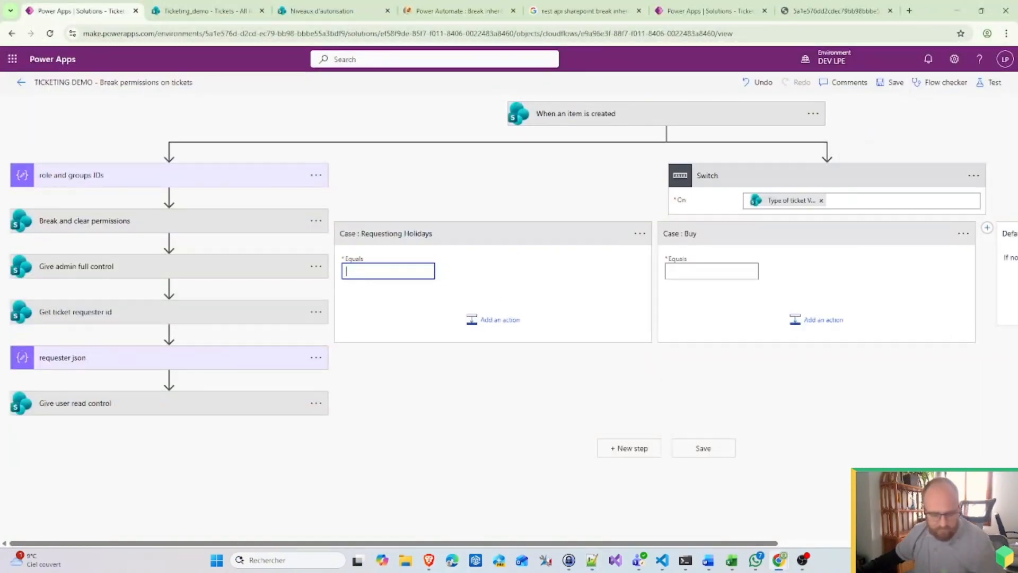
key("ctrl+v")
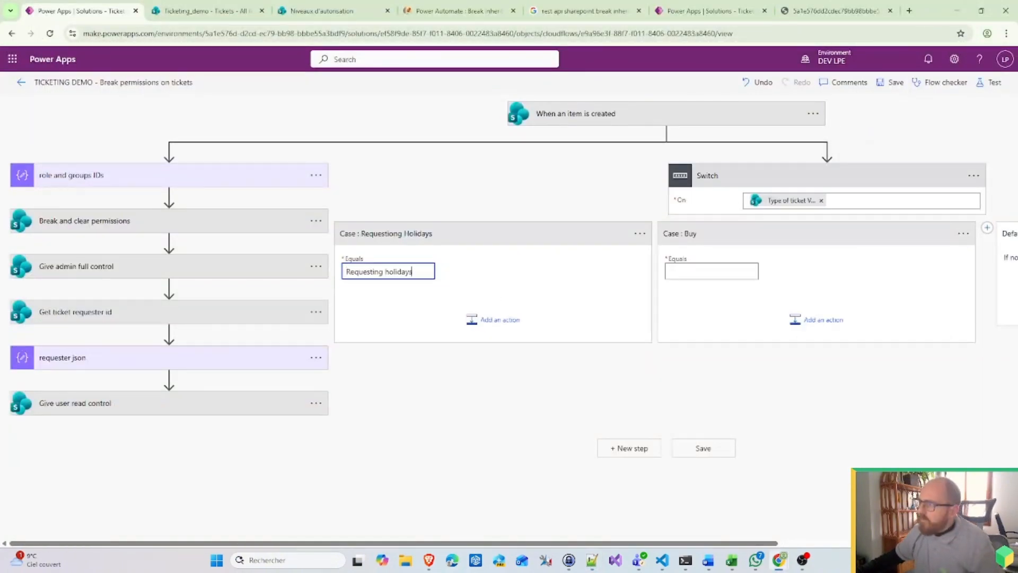
Step: Open the Tickets list's Type of ticket column settings and copy the 'Buy new product' choice
left_click(221, 16)
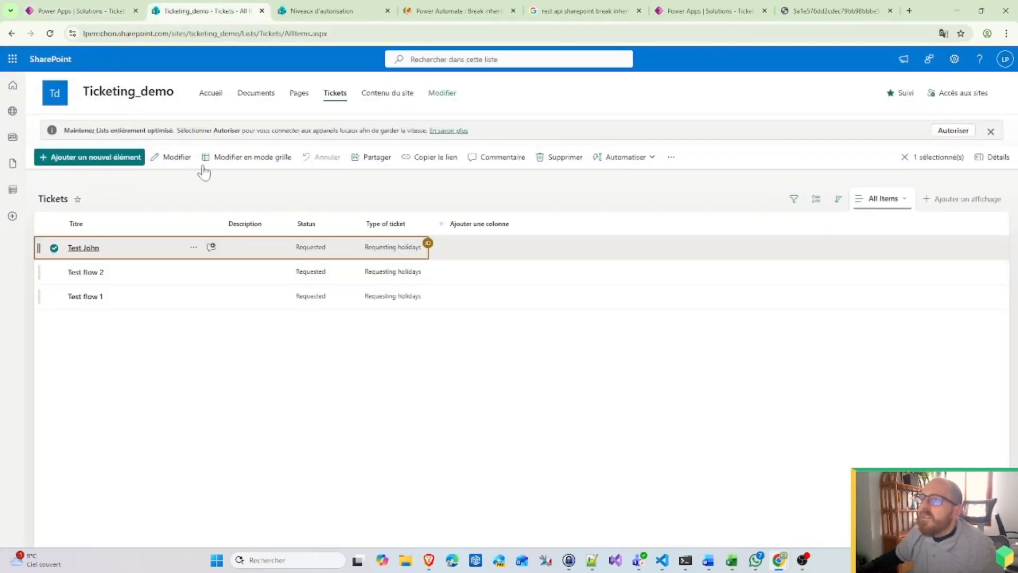
left_click(955, 58)
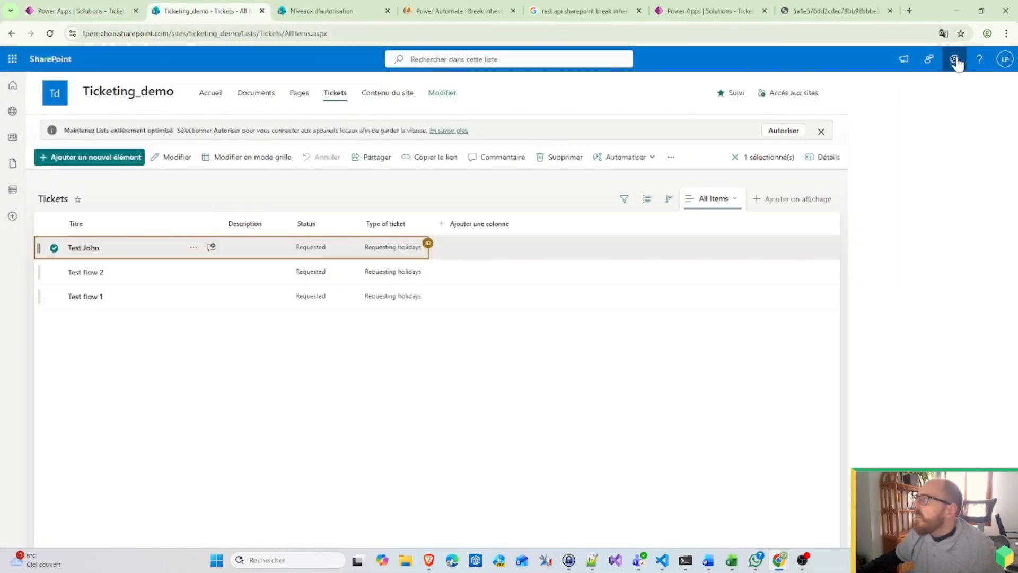
left_click(876, 149)
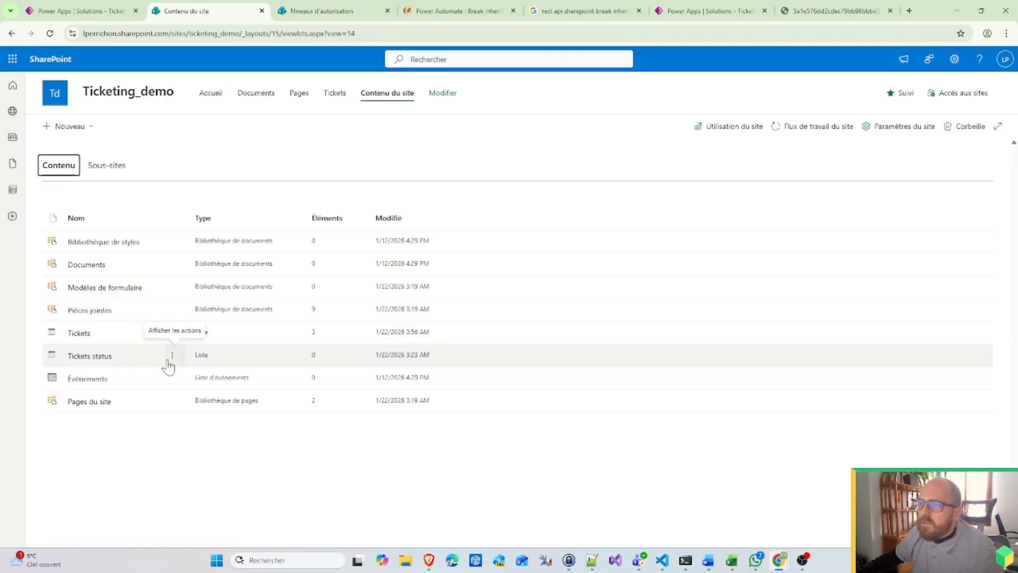
left_click(172, 332)
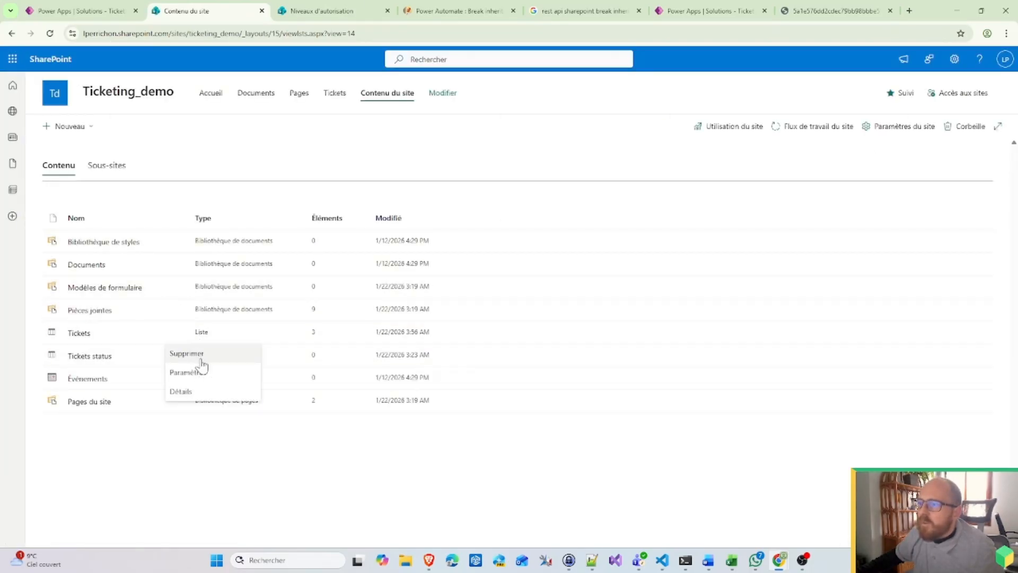
left_click(190, 374)
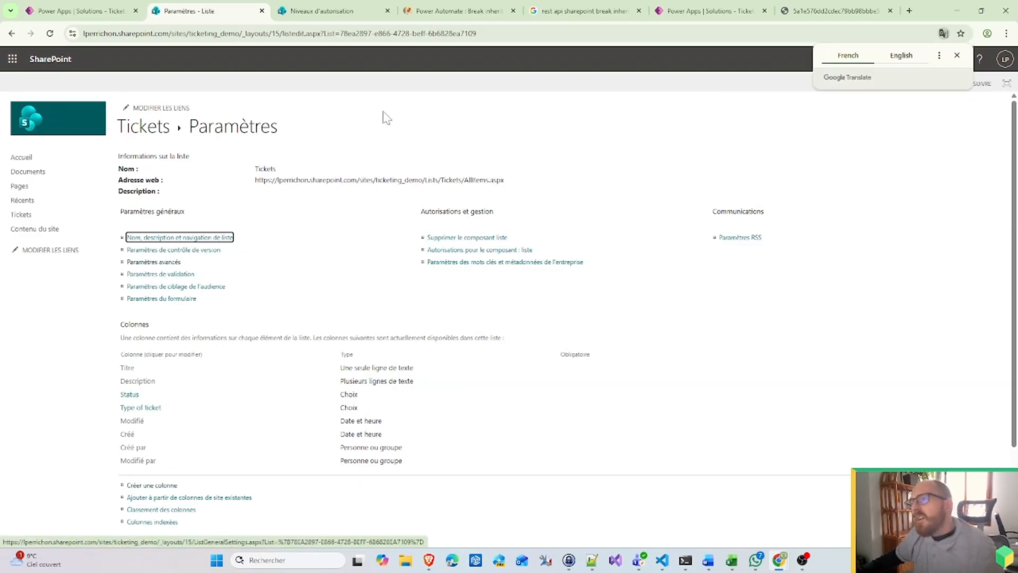
left_click(149, 409)
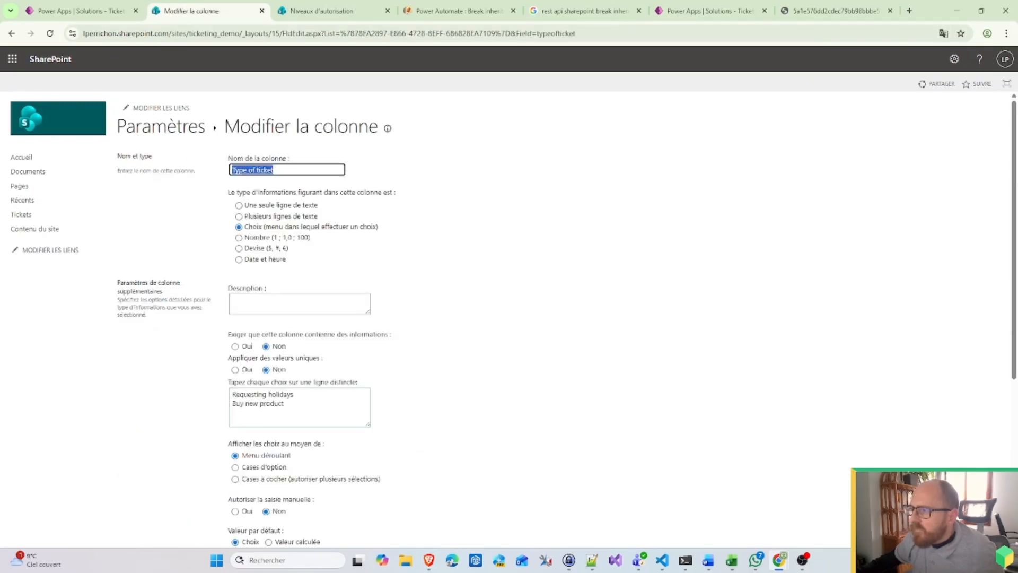
left_click_drag(297, 404, 191, 408)
key("ctrl+c")
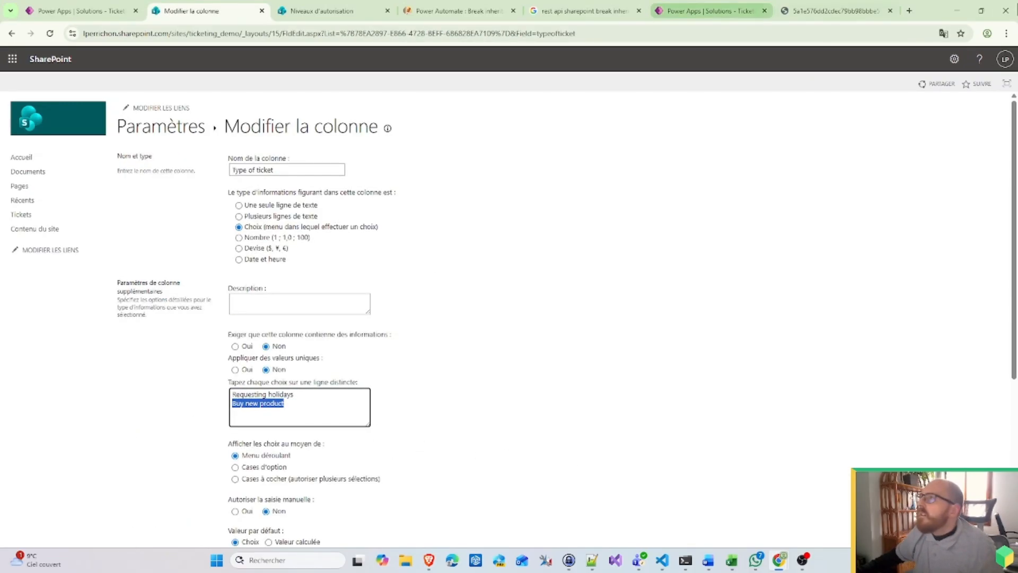
Step: Set the Buy case's Equals value to 'Buy new product'
left_click(79, 10)
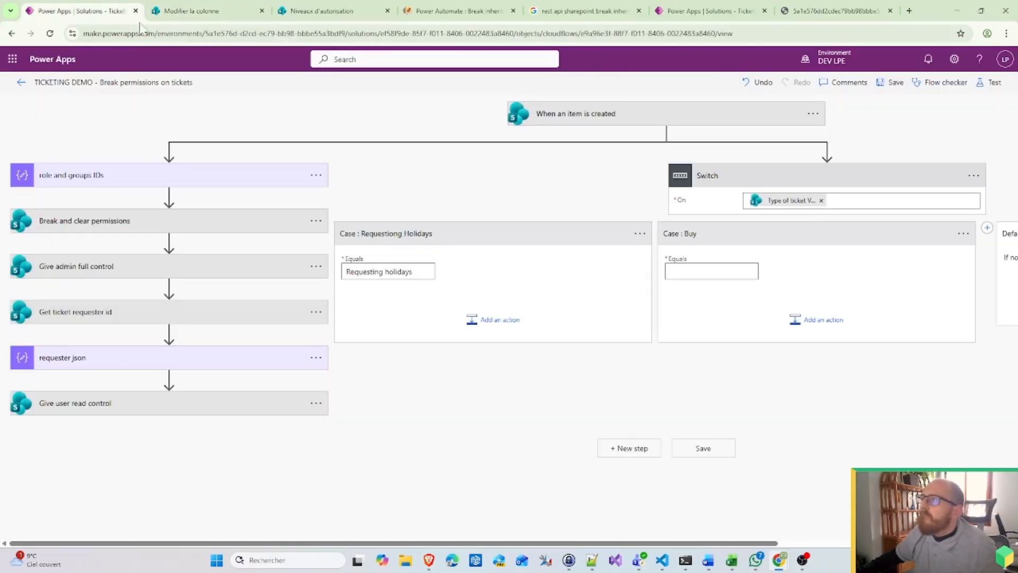
left_click(712, 271)
key("ctrl+v")
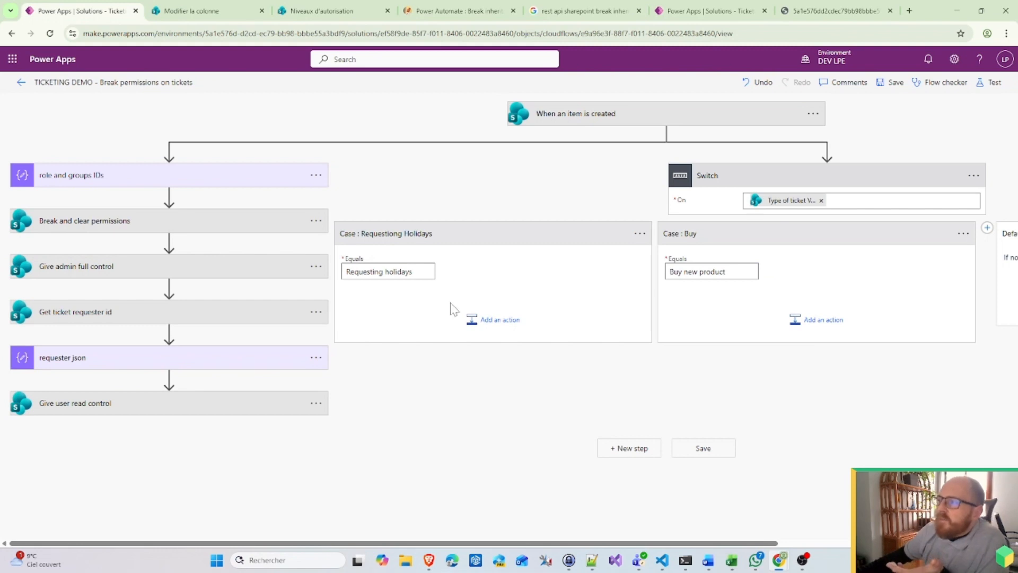
Step: Add a SharePoint Create item step named 'Add request to Management' under Requesting Holidays
left_click(499, 320)
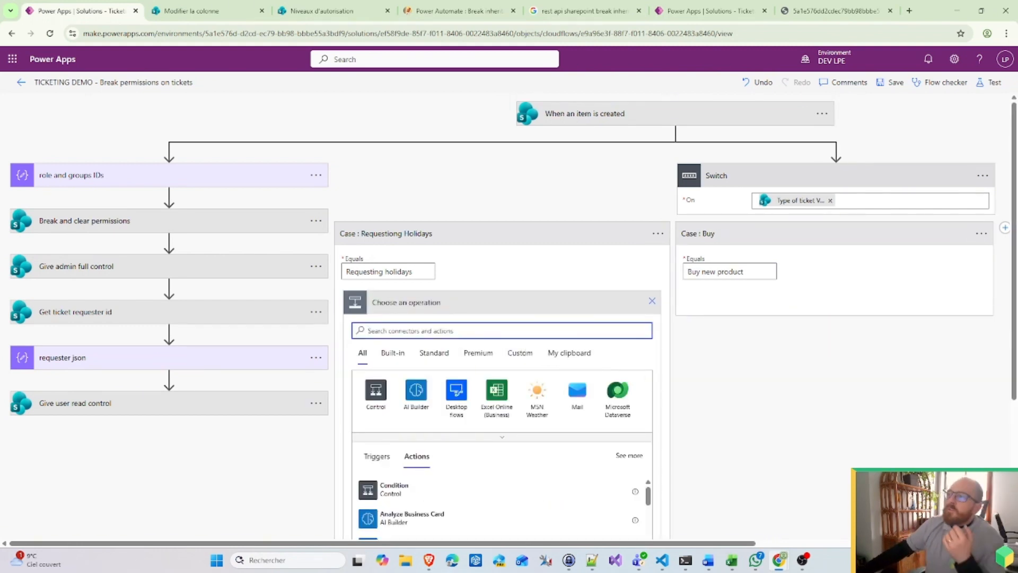
left_click(536, 438)
left_click(619, 456)
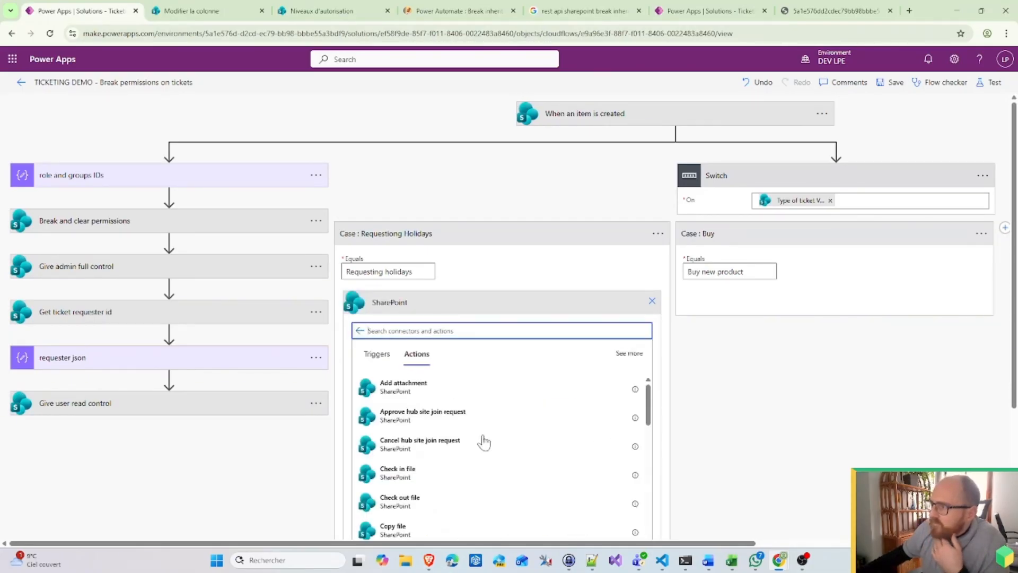
scroll(477, 464, "down", 5)
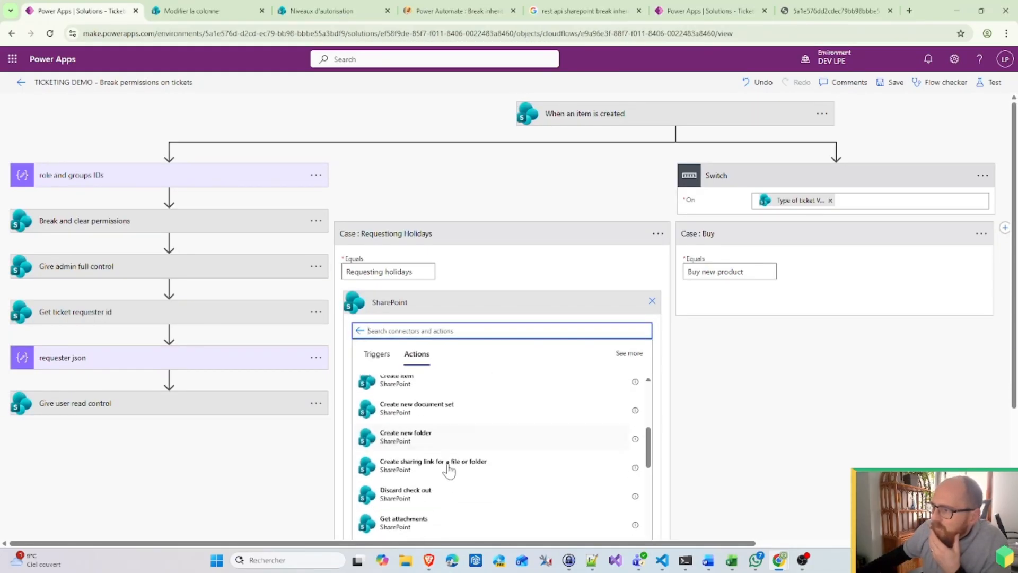
scroll(448, 471, "up", 3)
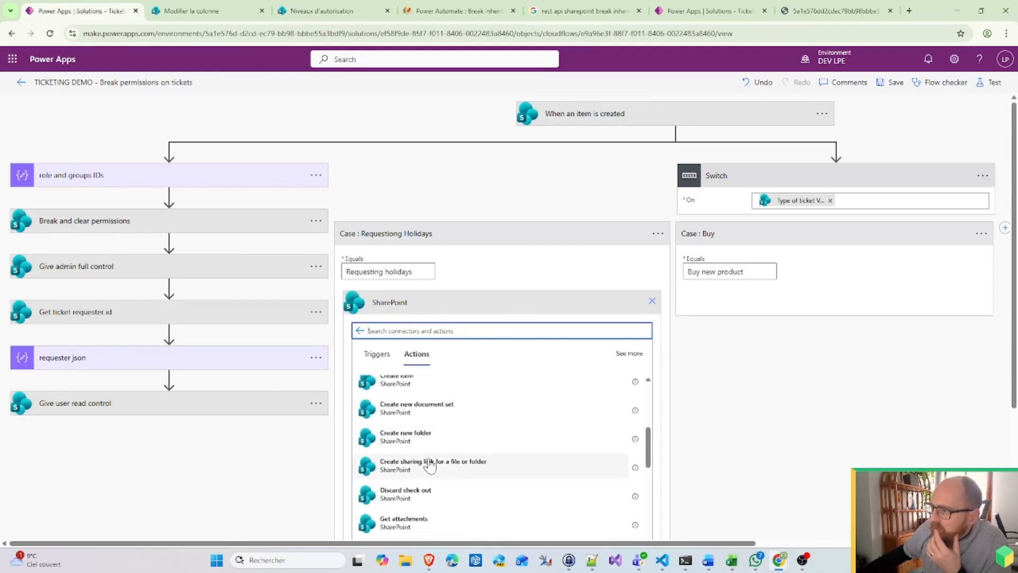
scroll(427, 464, "down", 1)
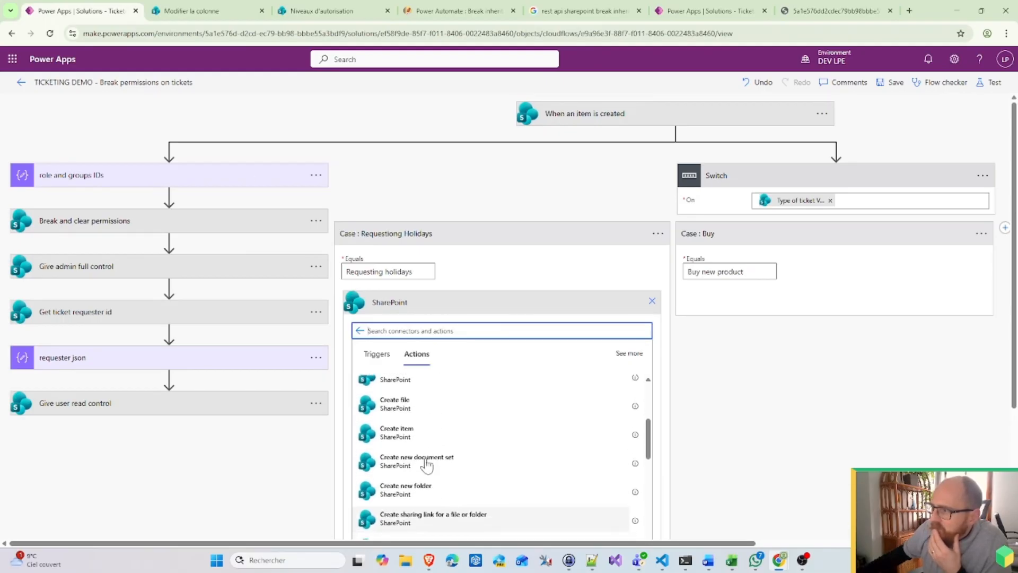
left_click(399, 432)
left_click(648, 303)
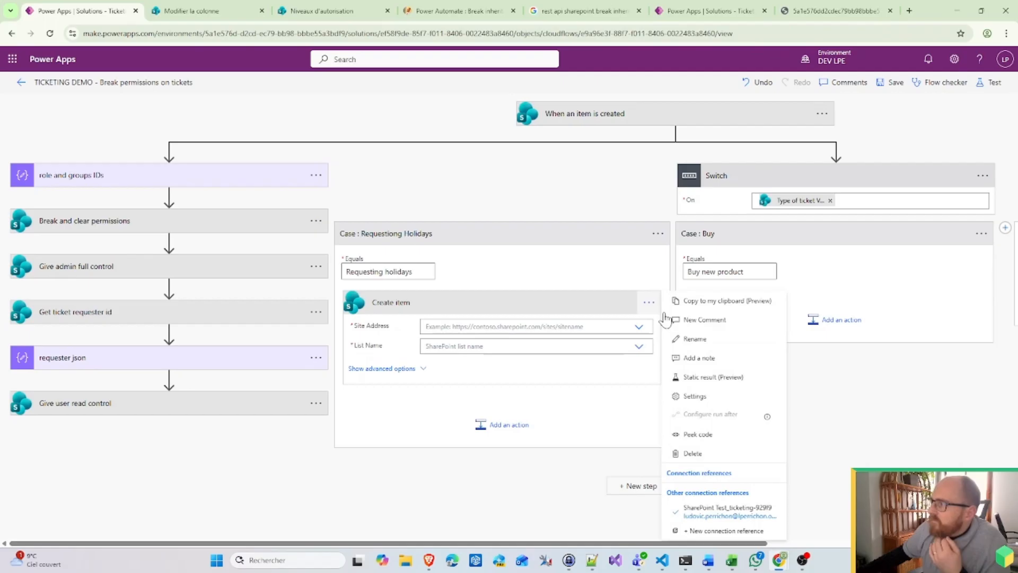
left_click(689, 337)
type("Add request t")
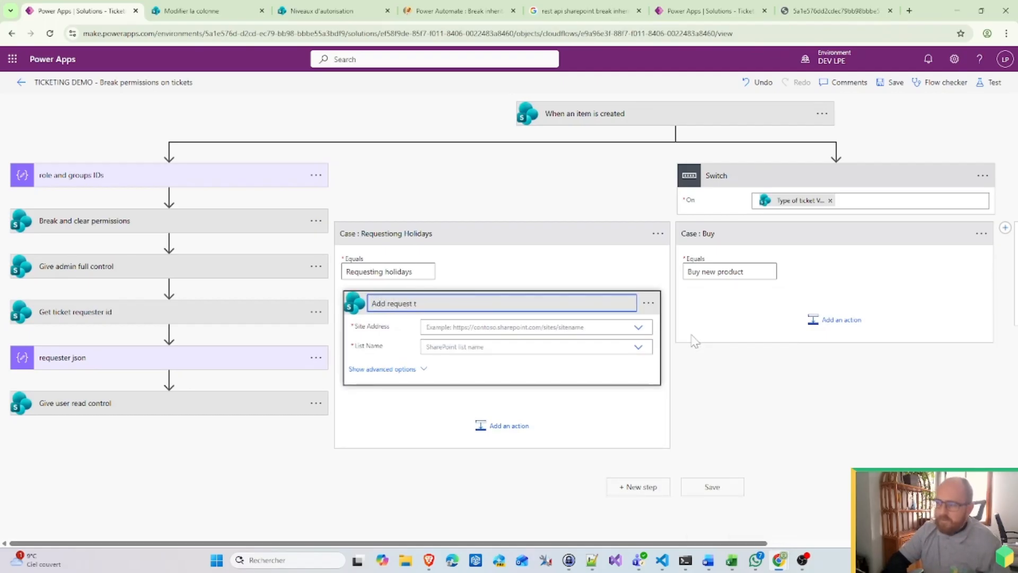
type("o Mana")
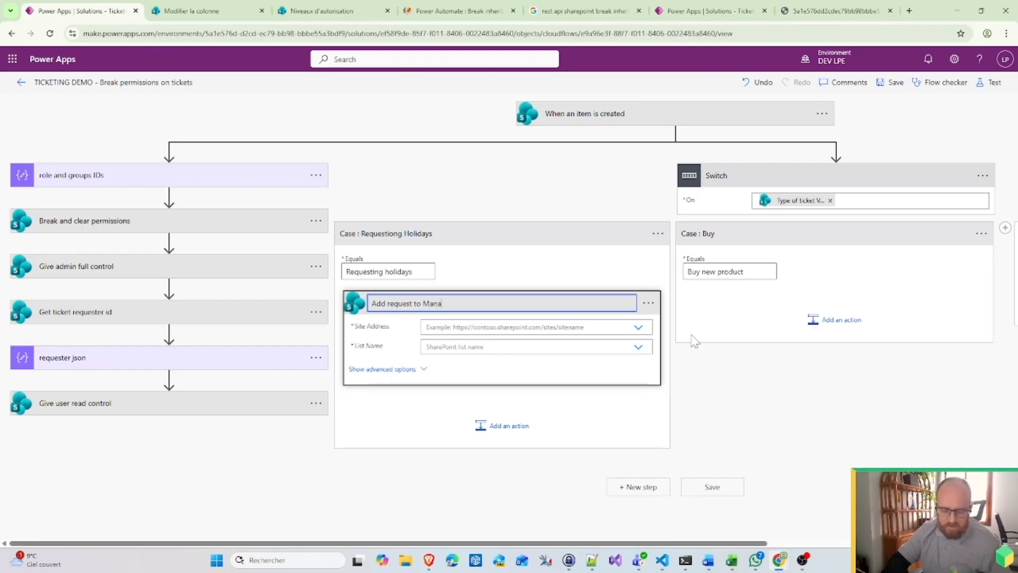
type("gement")
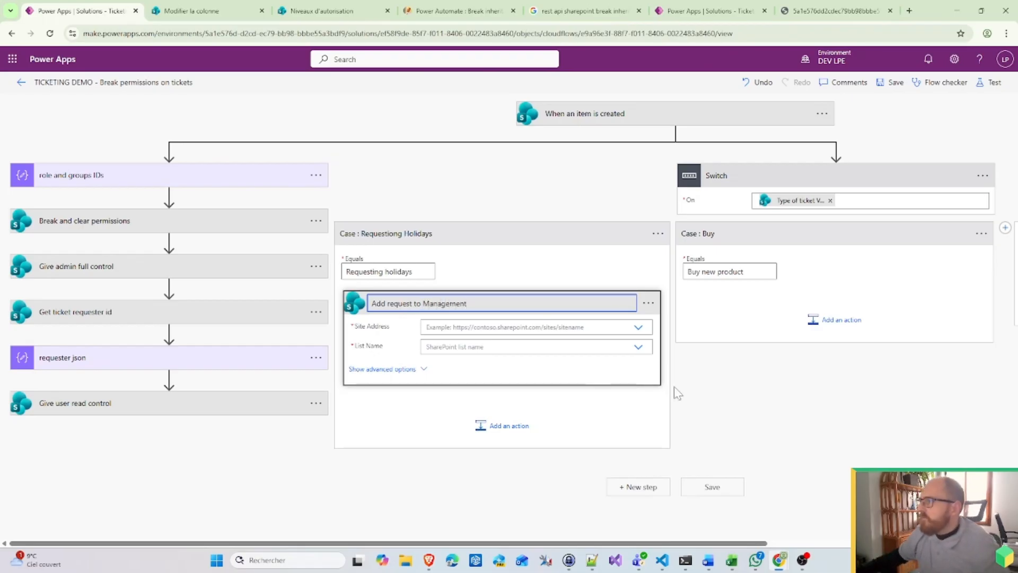
Step: Point the step at the Ticketing_demo site and its Tickets status list
left_click(638, 327)
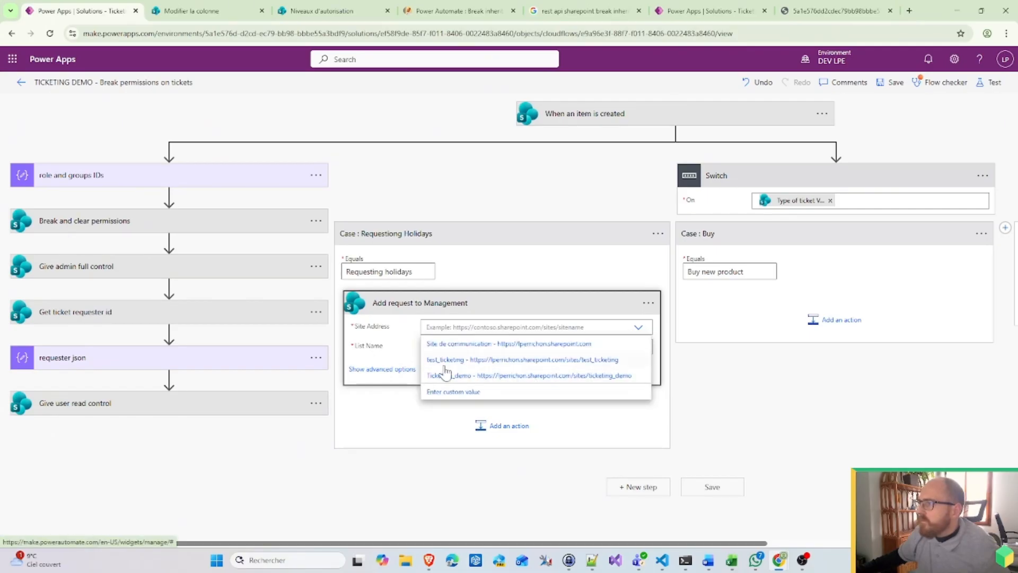
left_click(454, 376)
left_click(639, 358)
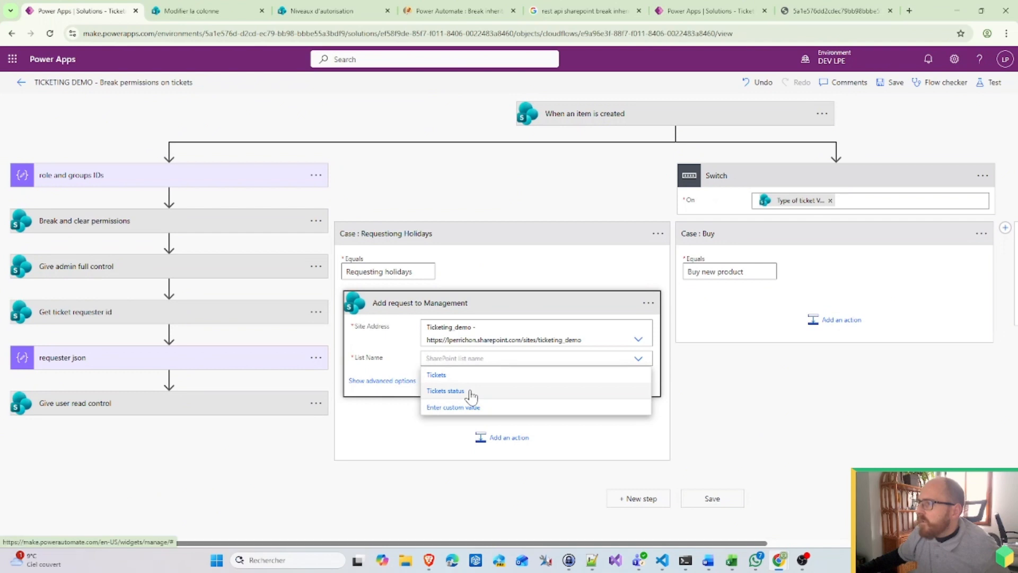
left_click(467, 390)
left_click(413, 391)
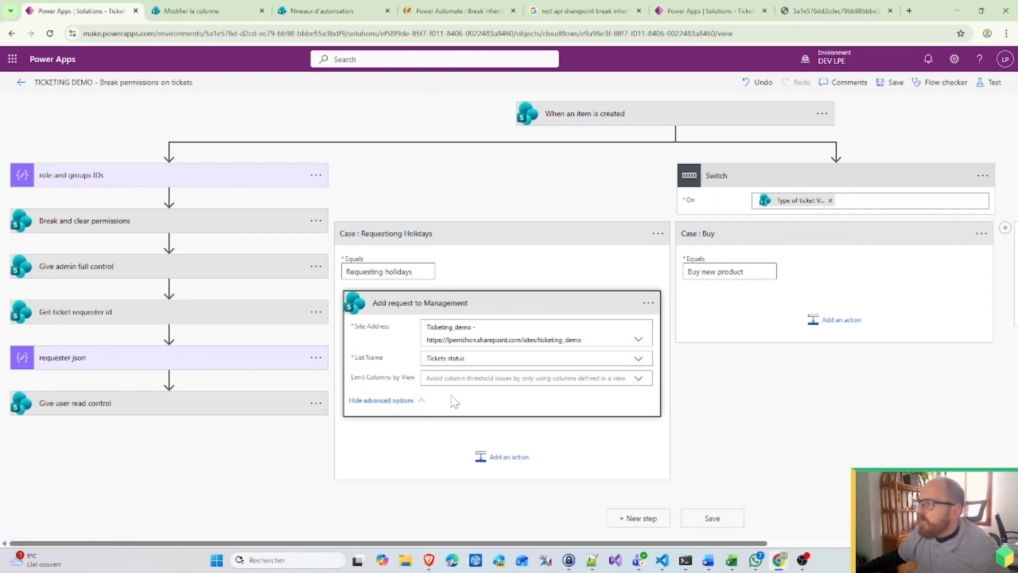
left_click(425, 400)
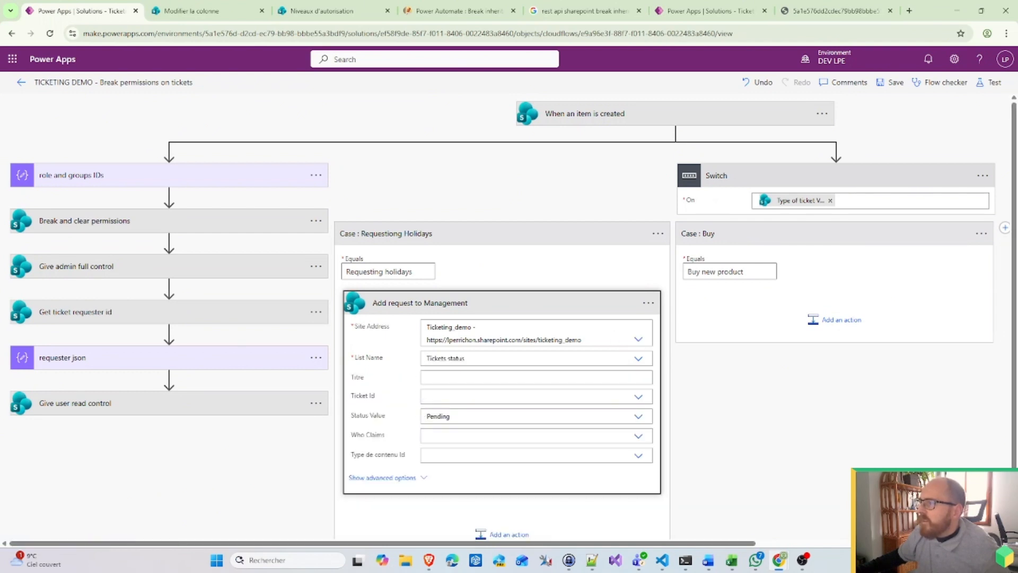
Step: Set the Titre field to 'Request Holiday by' followed by Créé par DisplayName
left_click(536, 378)
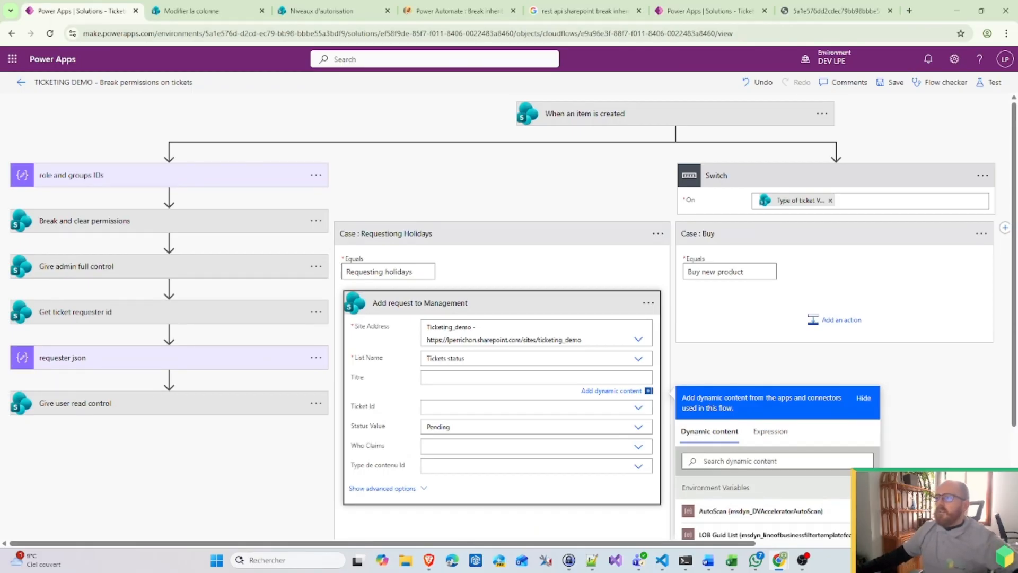
type("Req")
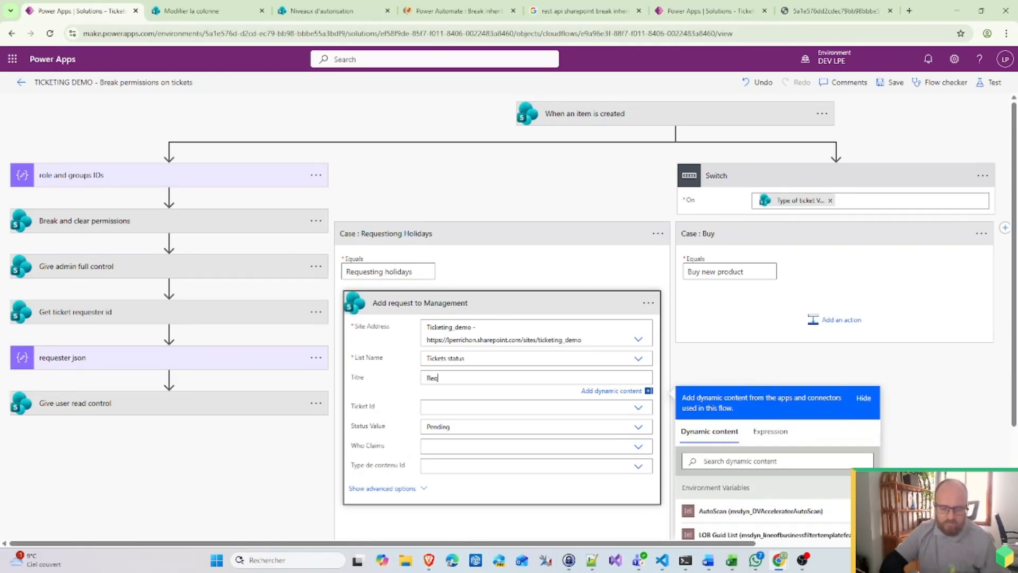
type("uest ")
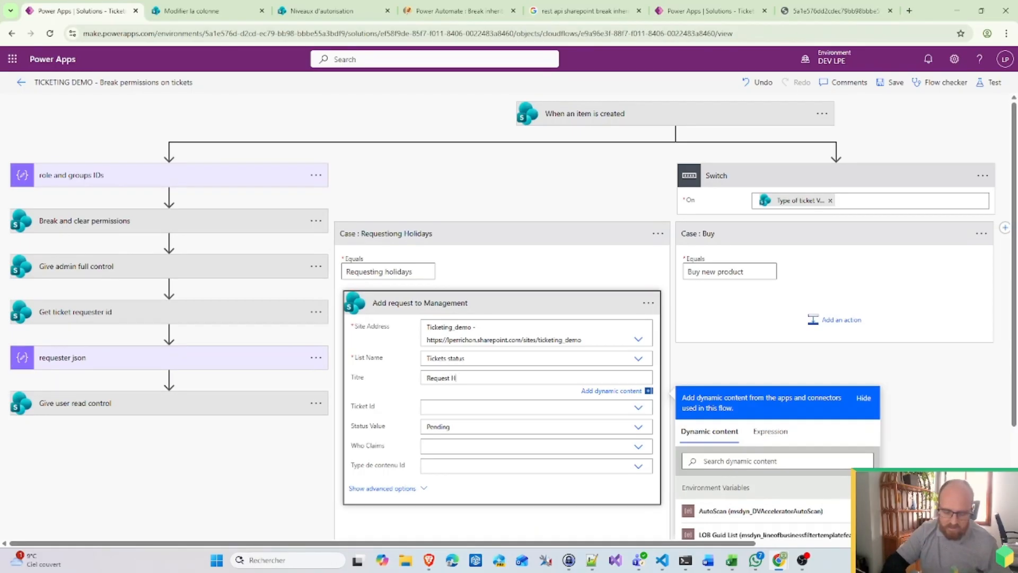
type("Holiday b")
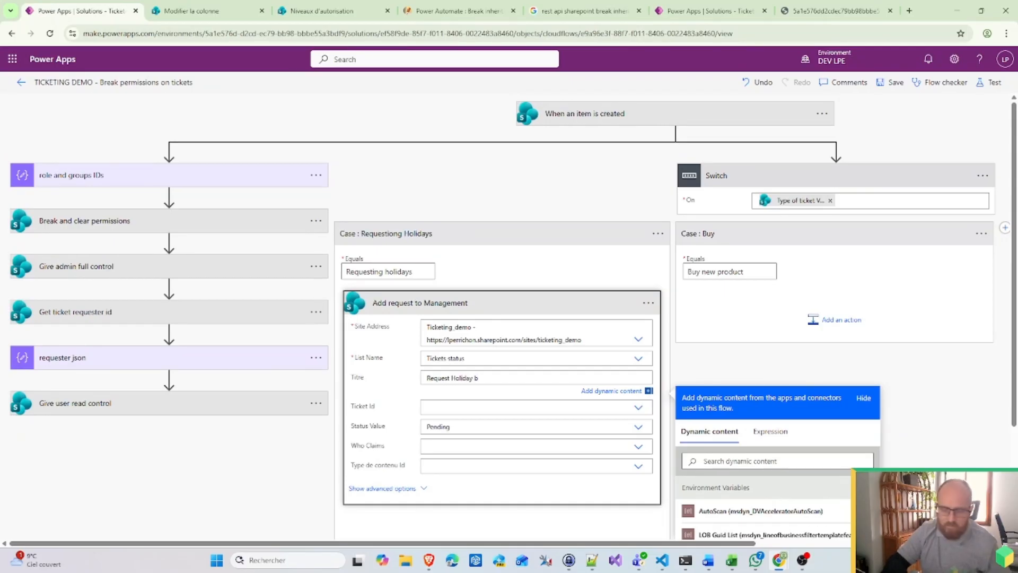
type("y")
scroll(848, 448, "down", 2)
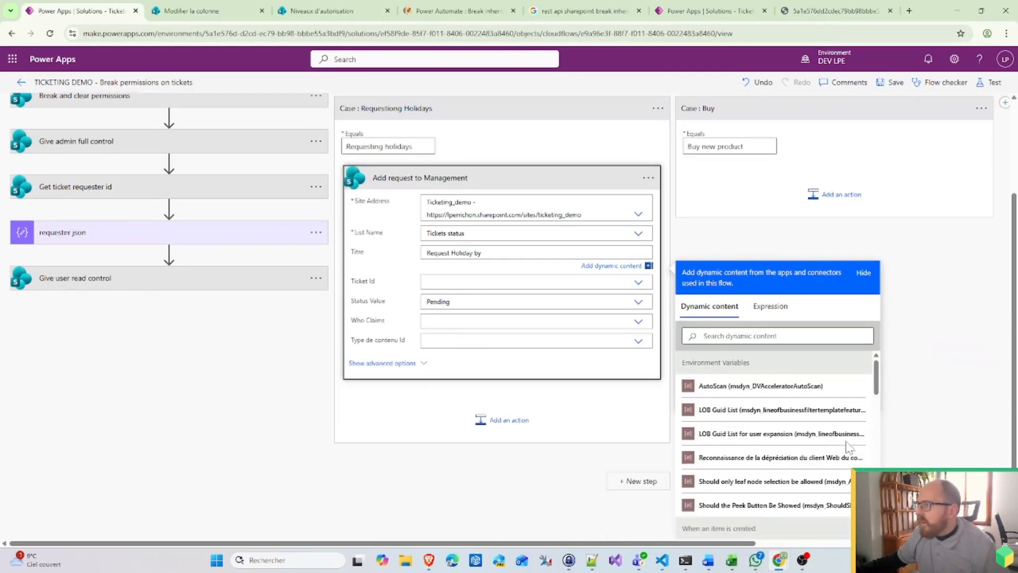
scroll(790, 424, "down", 5)
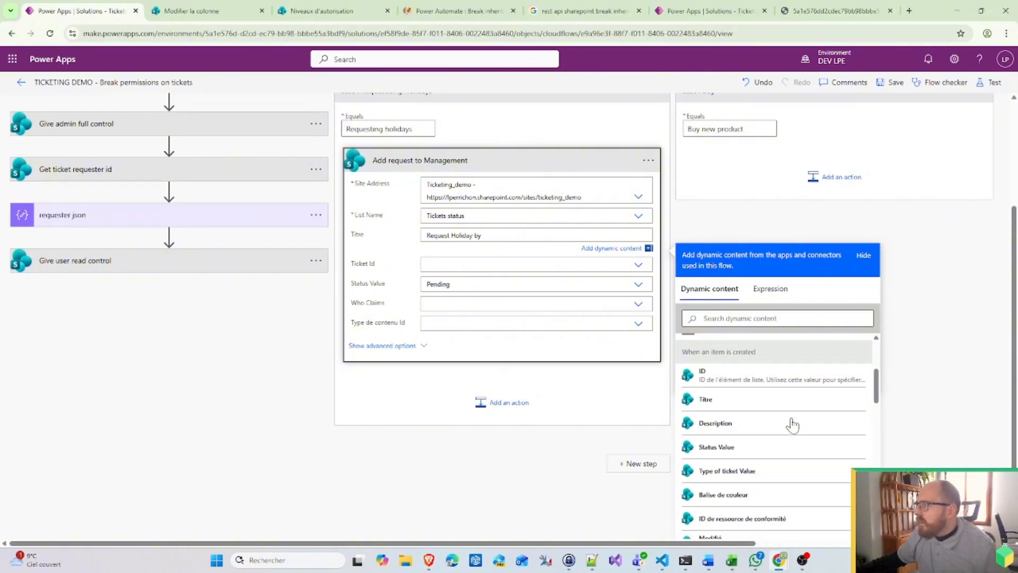
scroll(742, 461, "down", 3)
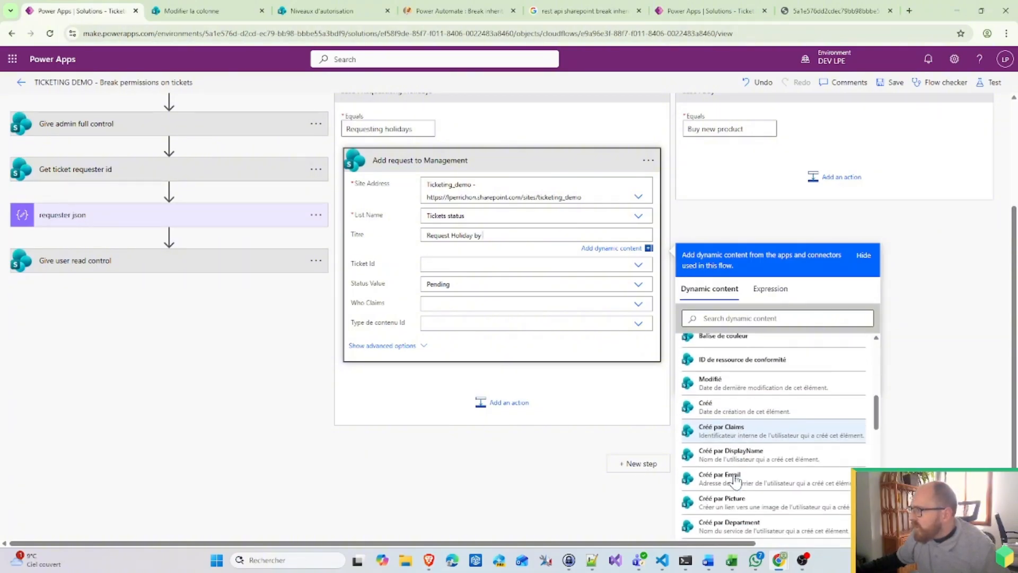
left_click(730, 453)
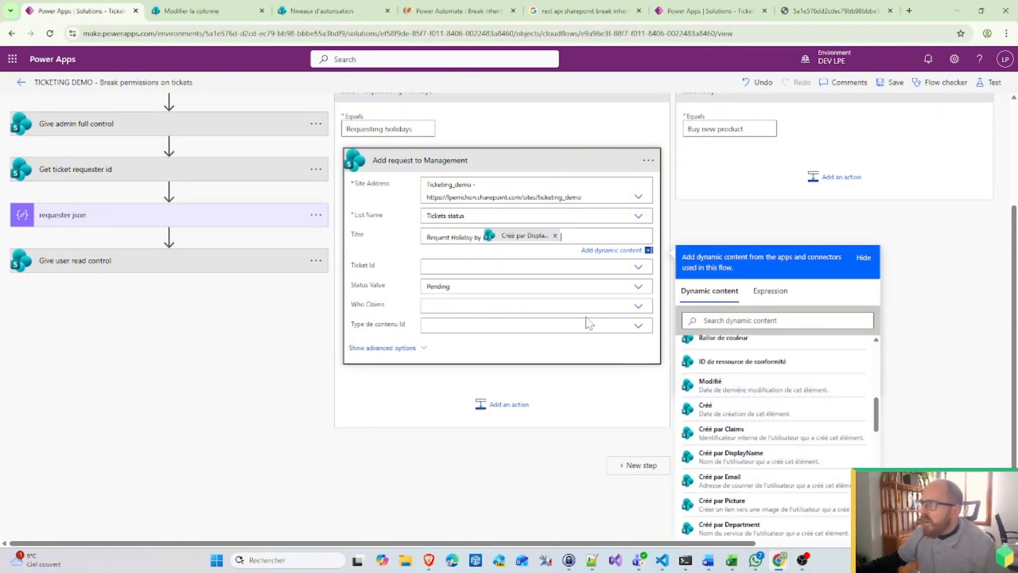
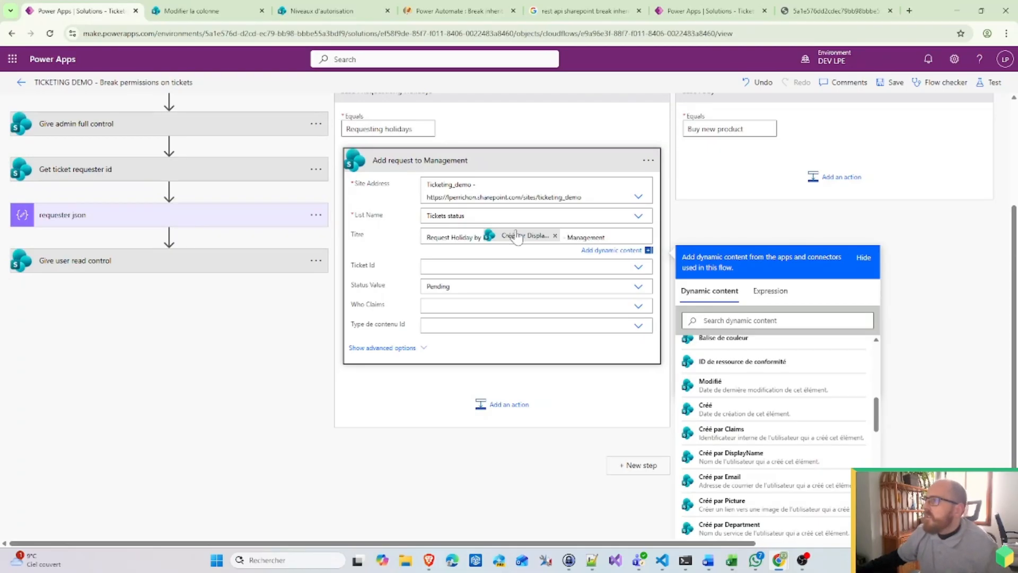
Step: Set Ticket Id to the item's ID and switch Who Claims to a custom value
left_click(530, 267)
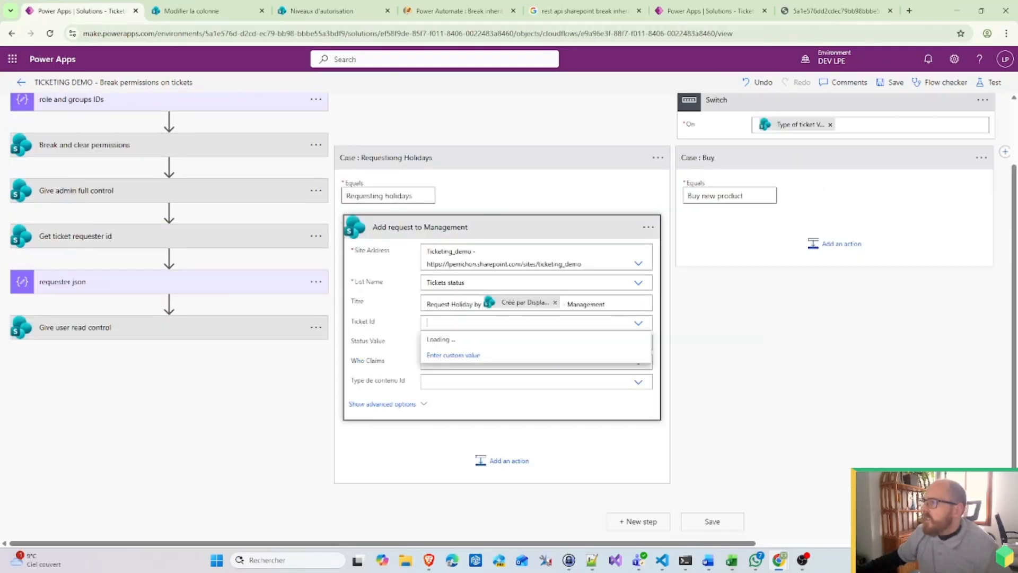
left_click(467, 388)
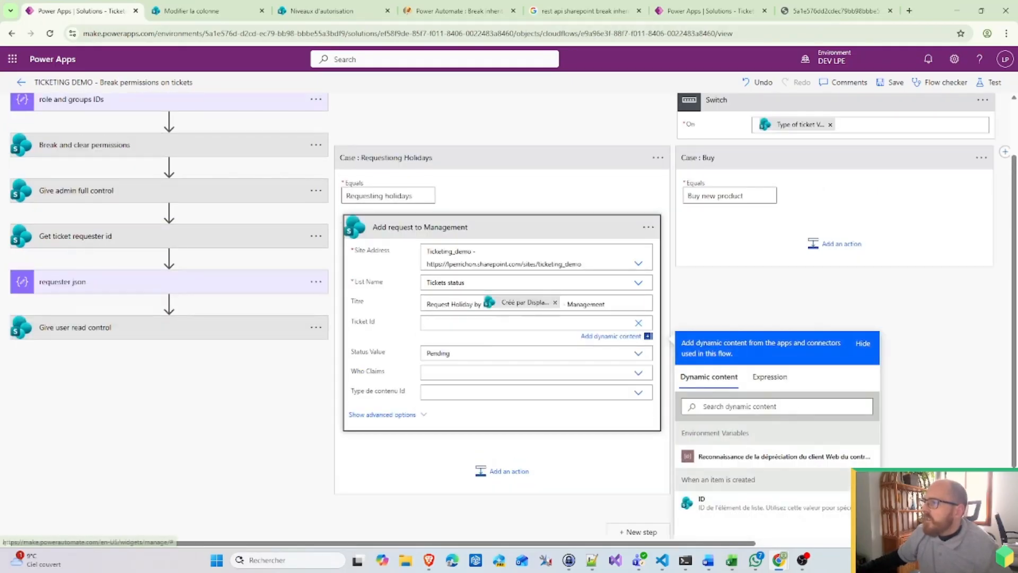
left_click(741, 451)
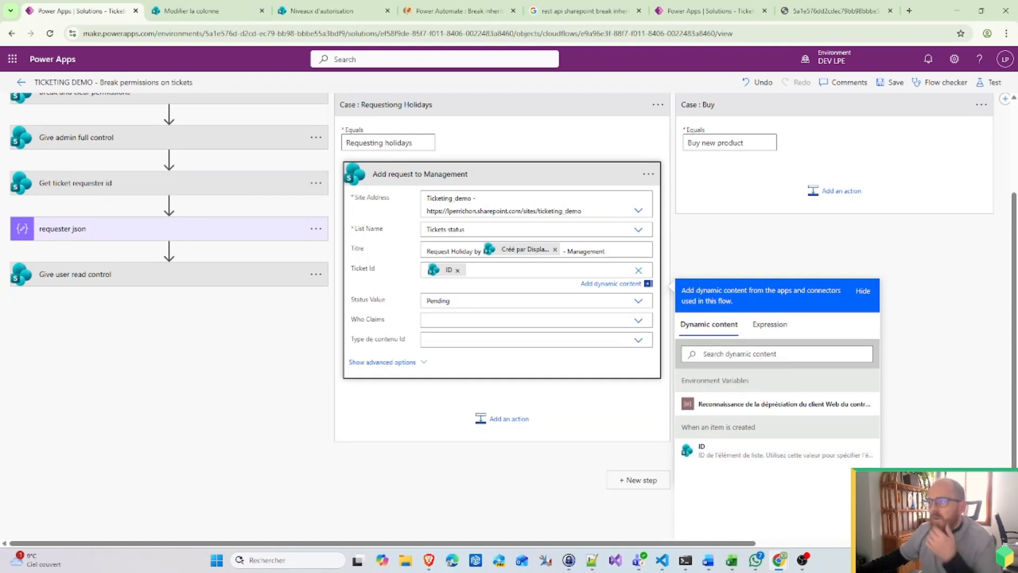
left_click(531, 320)
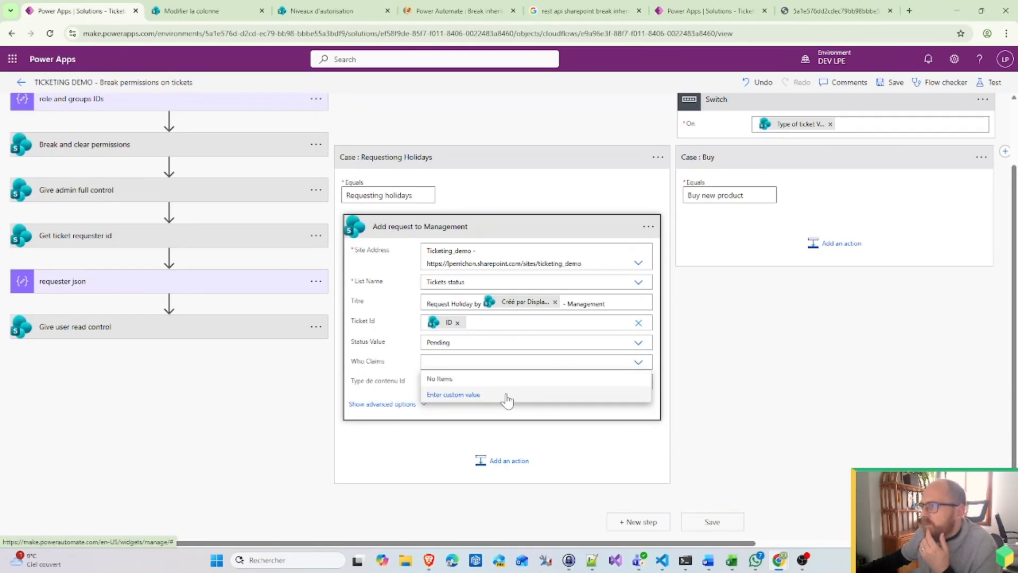
left_click(454, 395)
scroll(792, 439, "down", 5)
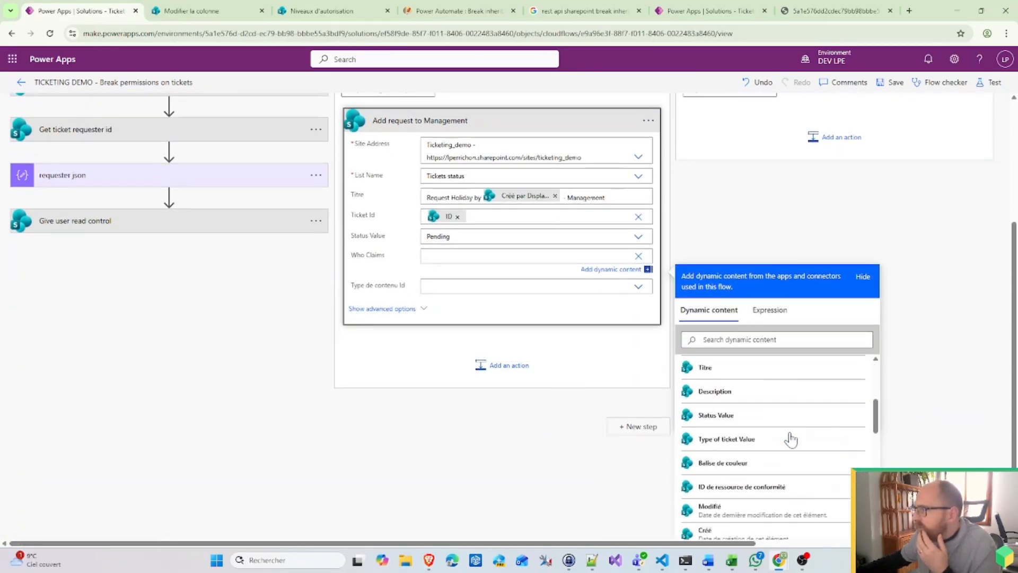
scroll(792, 439, "down", 10)
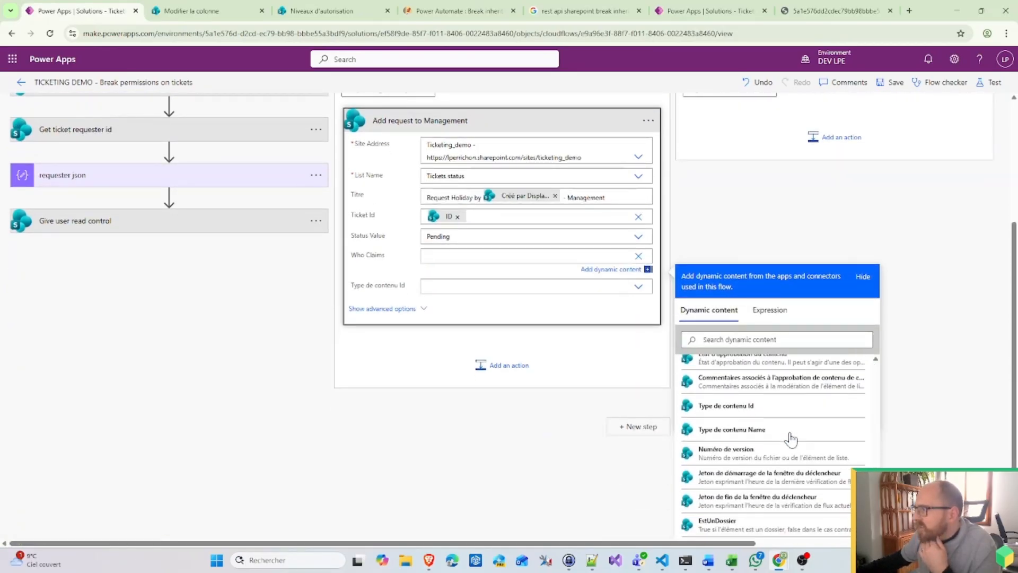
scroll(934, 438, "up", 5)
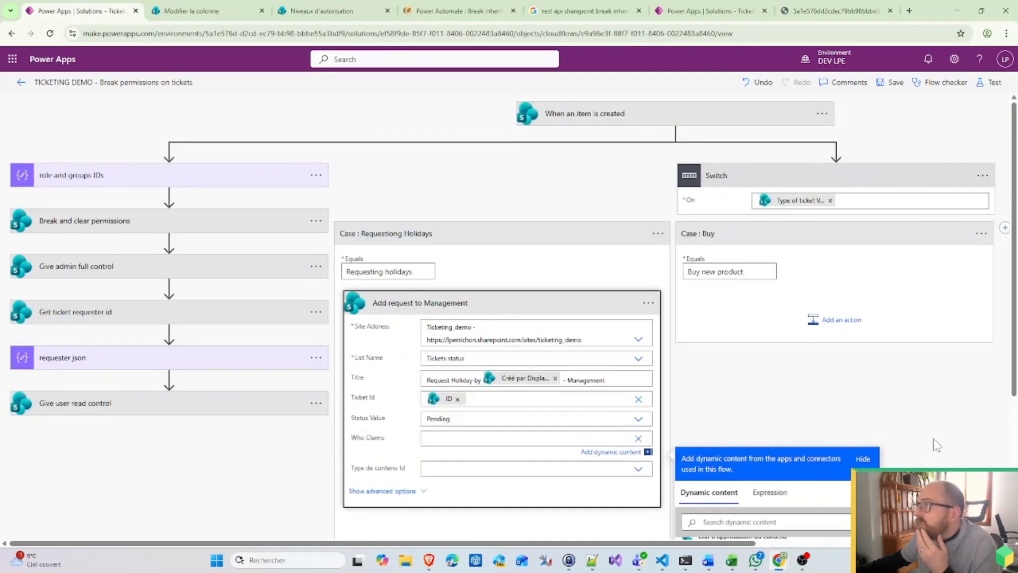
Step: Move the role and groups IDs step directly below the trigger, ahead of the Switch
left_click(168, 182)
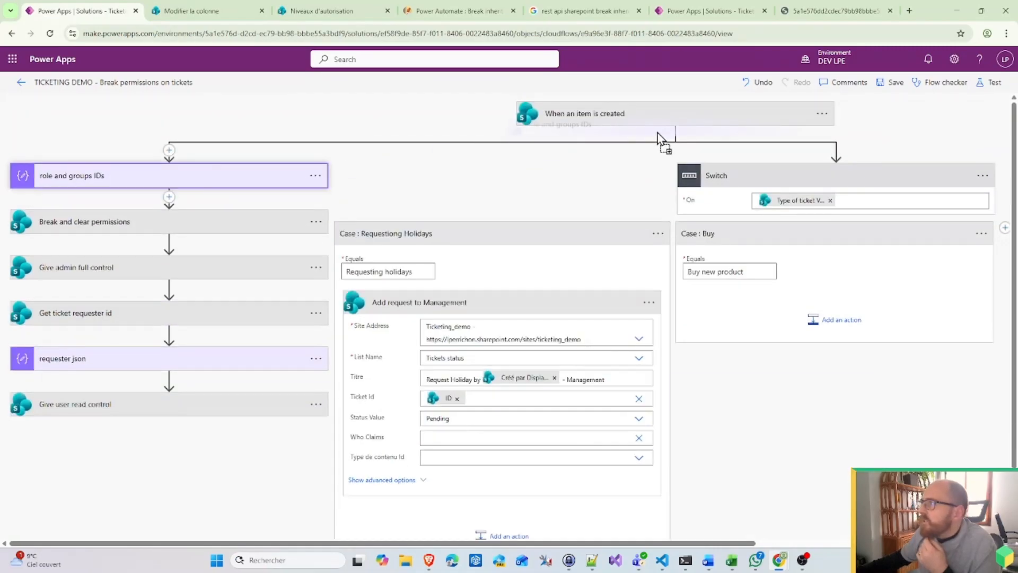
left_click_drag(681, 135, 676, 136)
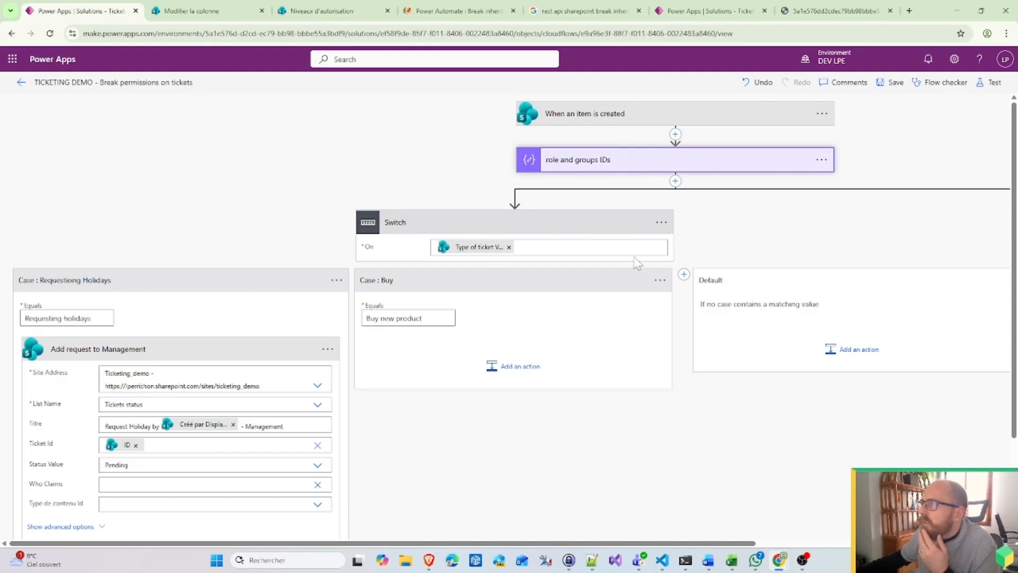
left_click_drag(545, 541, 436, 511)
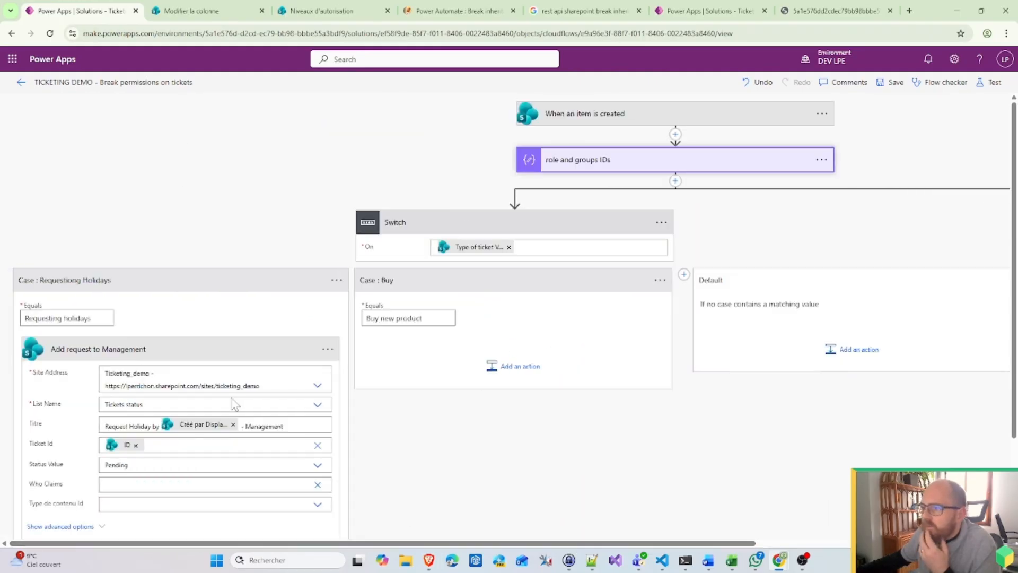
Step: Set Who Claims to the group_management dynamic value
scroll(100, 397, "down", 2)
left_click(207, 378)
scroll(530, 436, "down", 3)
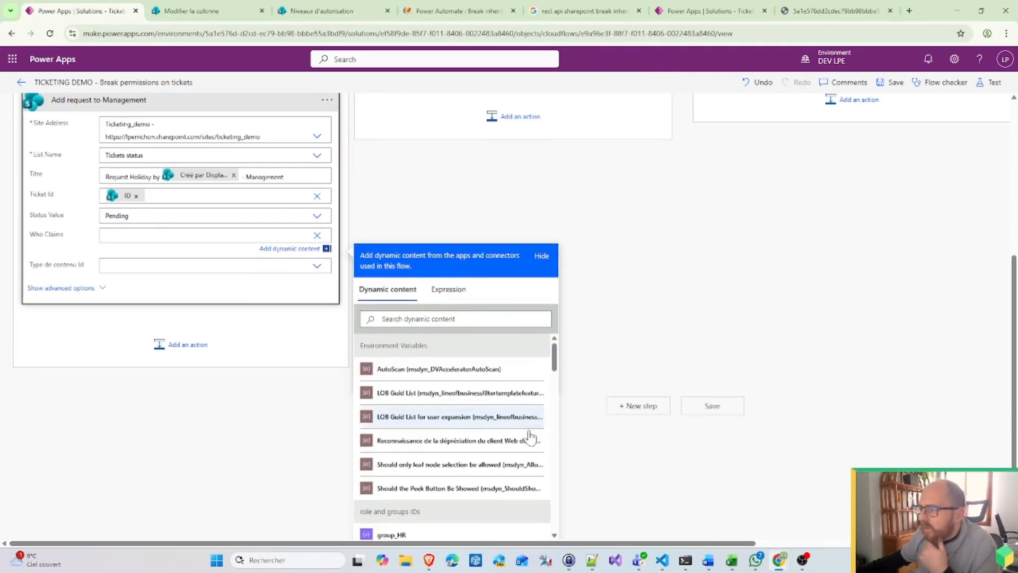
scroll(405, 459, "down", 1)
scroll(408, 424, "down", 4)
scroll(477, 440, "up", 2)
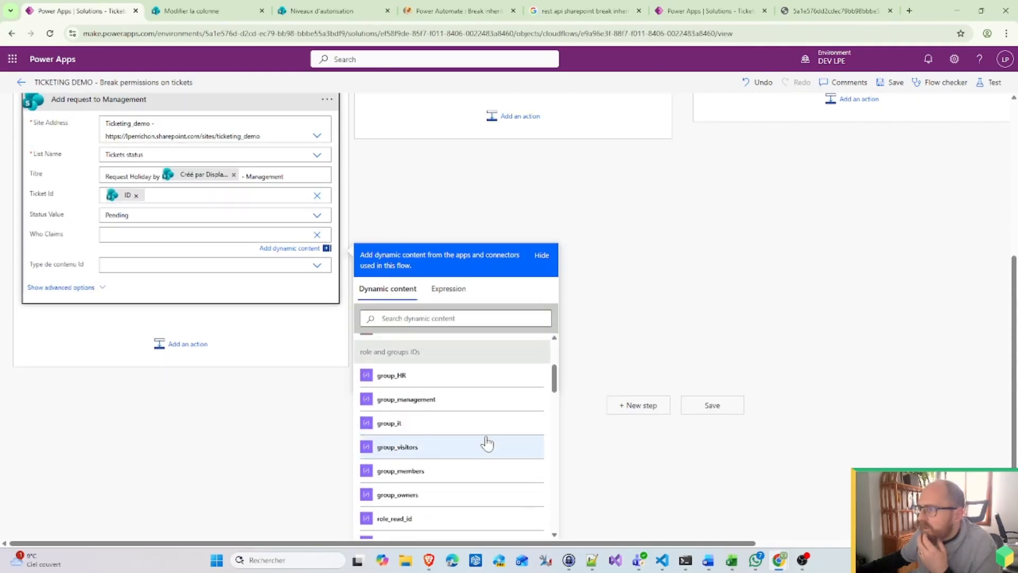
left_click(405, 399)
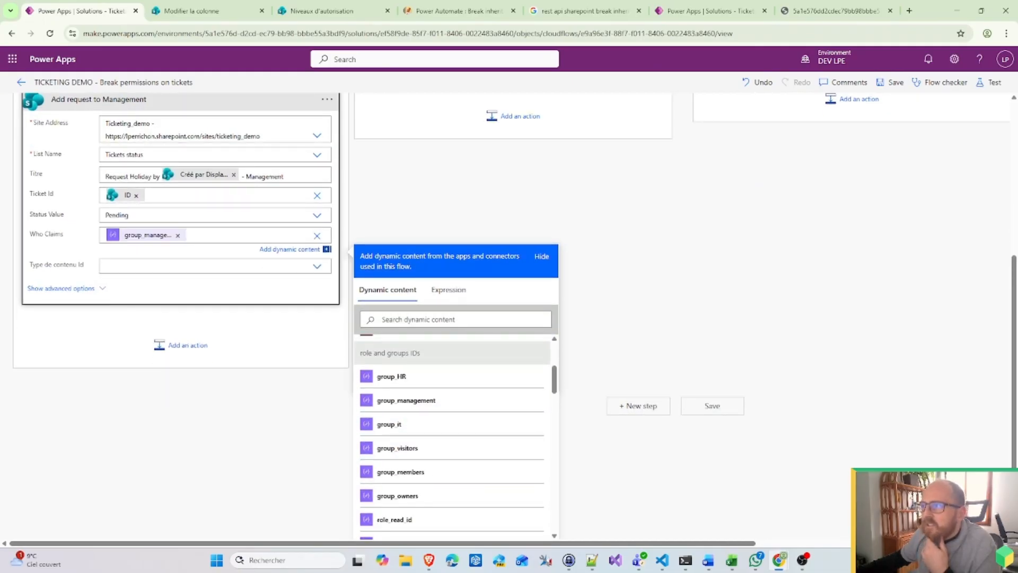
left_click(461, 211)
scroll(470, 205, "up", 3)
Step: Copy the Add request to Management action to the clipboard
left_click(328, 226)
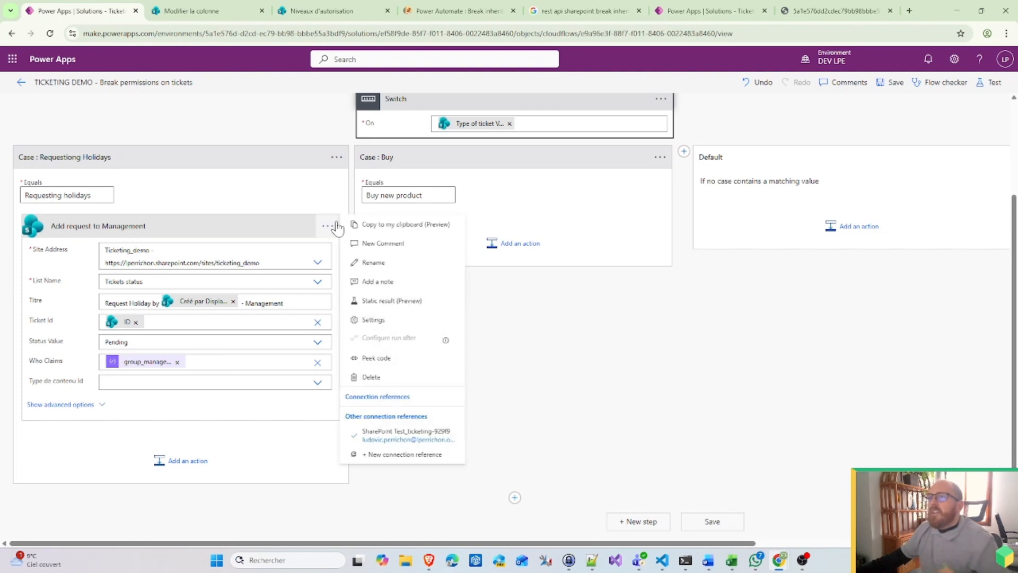
left_click(392, 224)
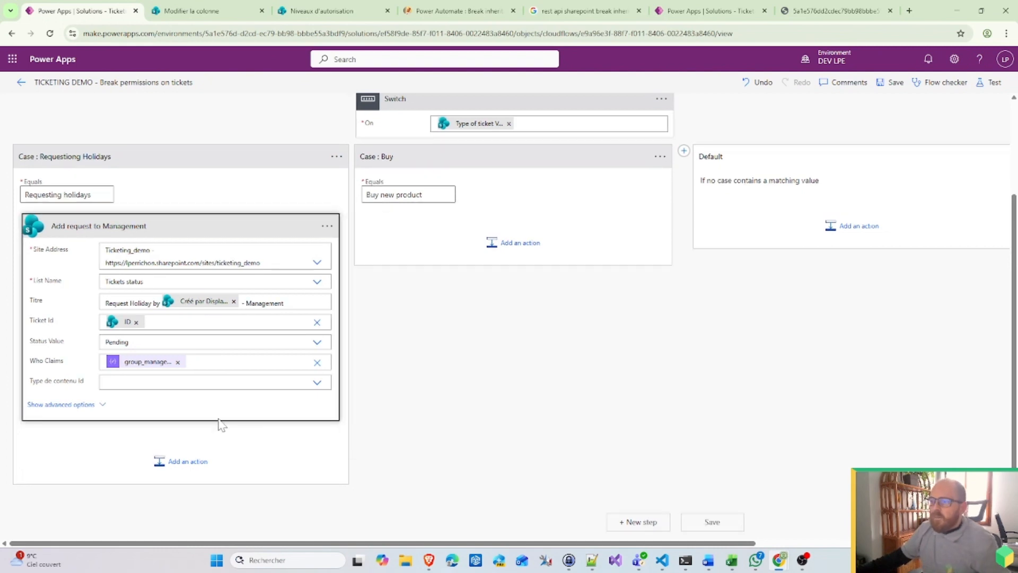
left_click(191, 461)
left_click(249, 322)
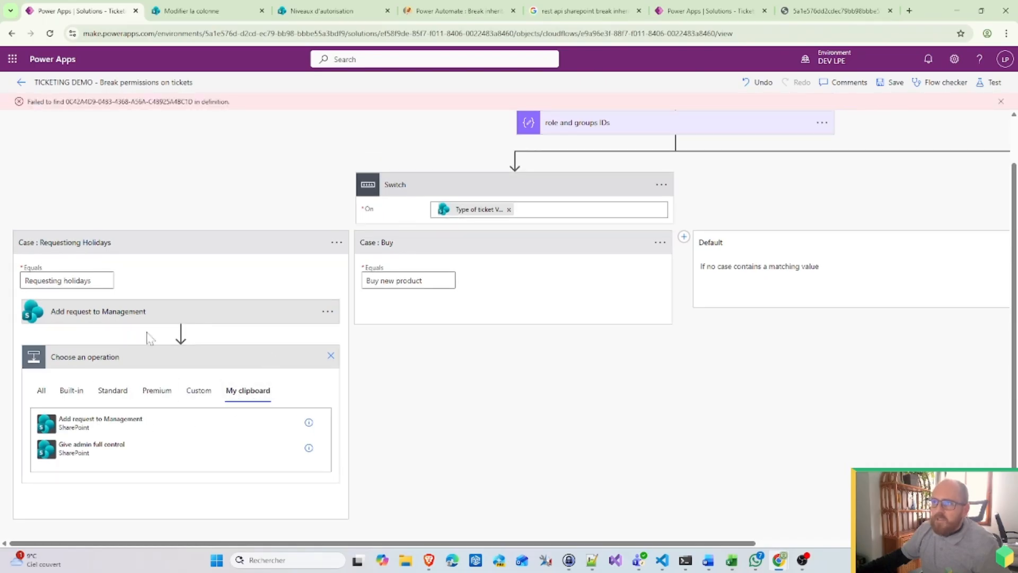
left_click(331, 356)
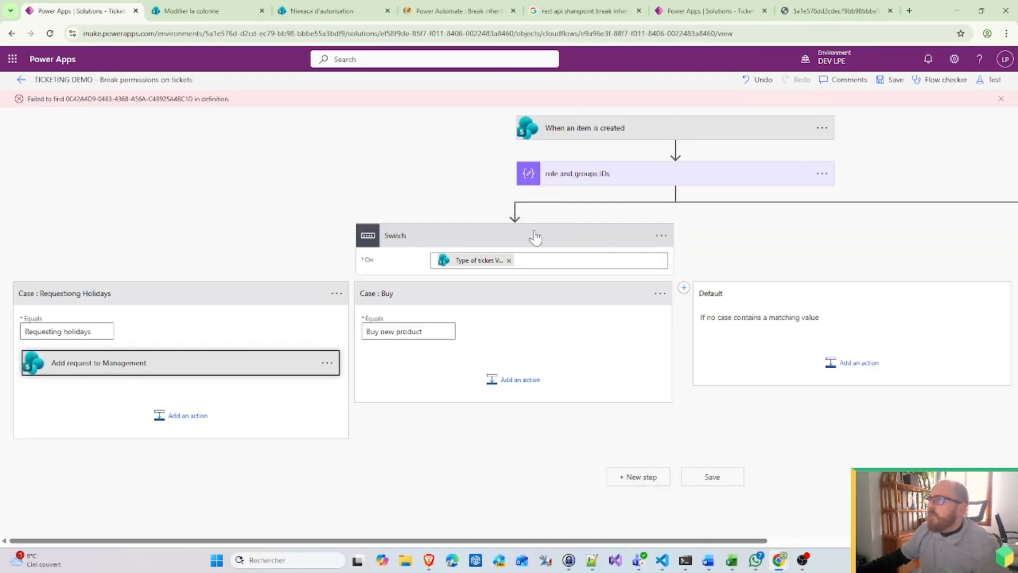
Step: Paste the copy above the Switch and drag it into the Requesting Holidays case
left_click(515, 211)
left_click(529, 227)
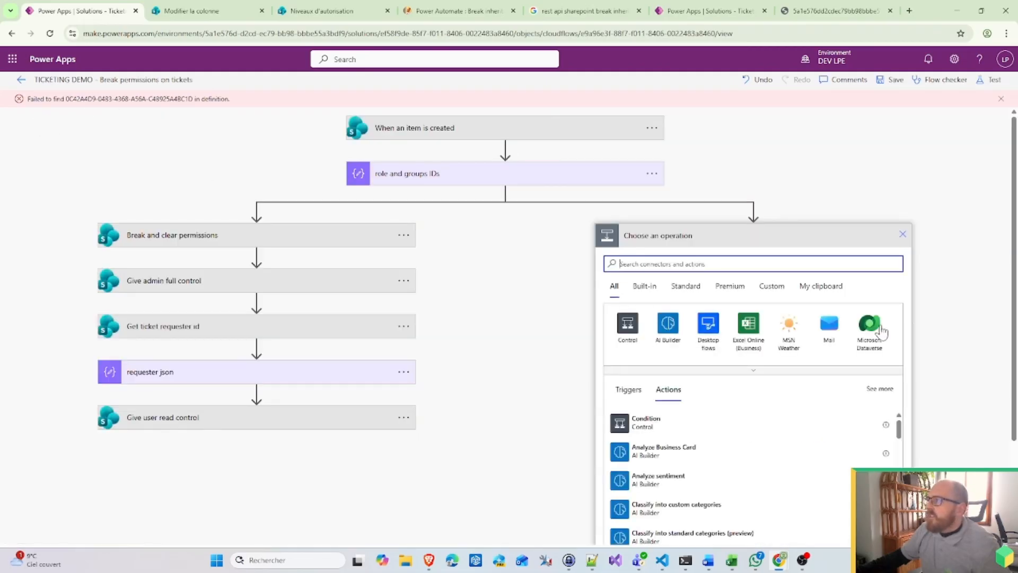
left_click(825, 287)
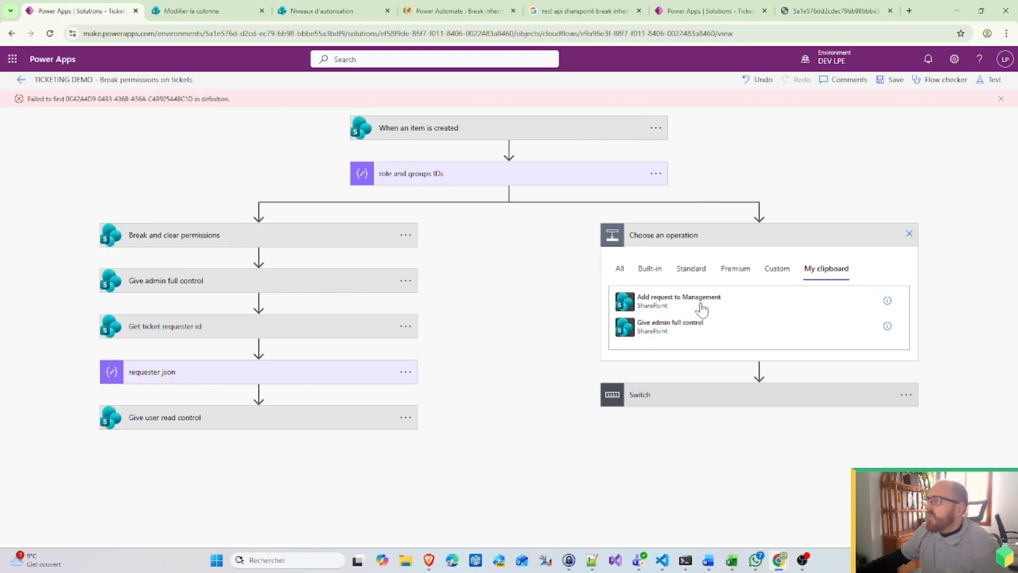
left_click(702, 307)
left_click(708, 282)
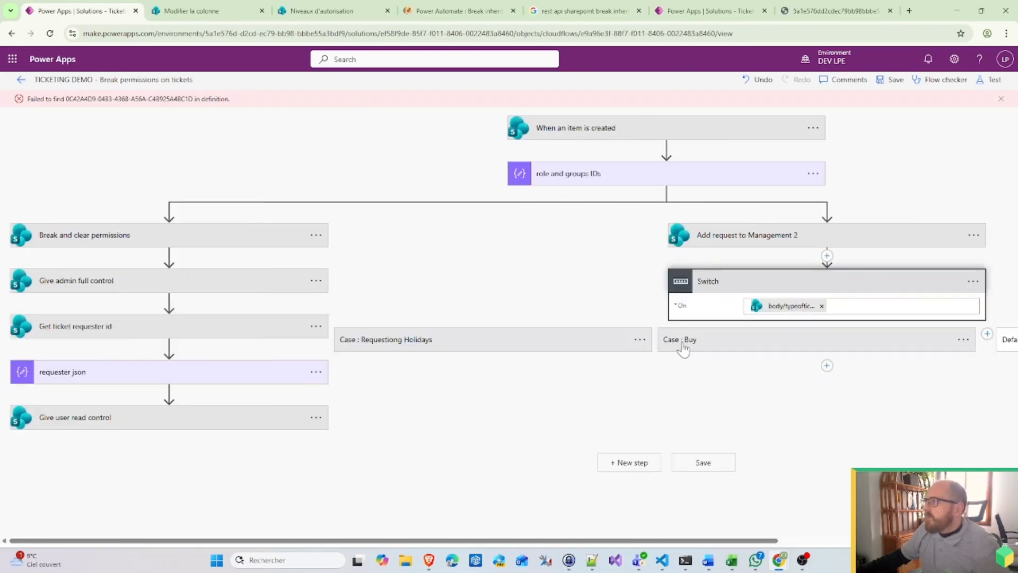
left_click(595, 344)
left_click_drag(764, 239, 514, 439)
Step: Rename the copy 'Add request to HR' and change 'Management' to 'HR' in its title
left_click(648, 409)
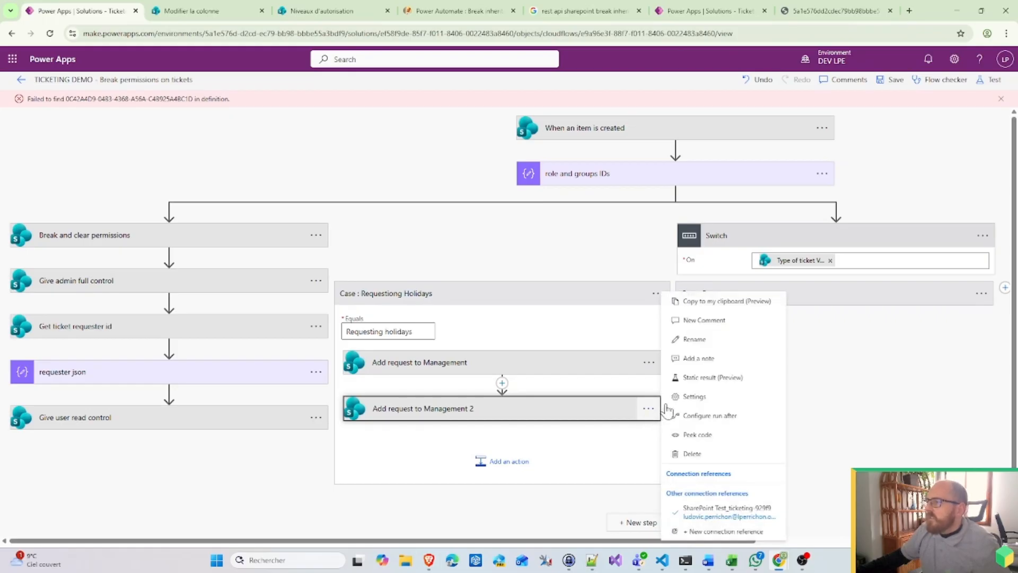
left_click(695, 340)
left_click(1001, 99)
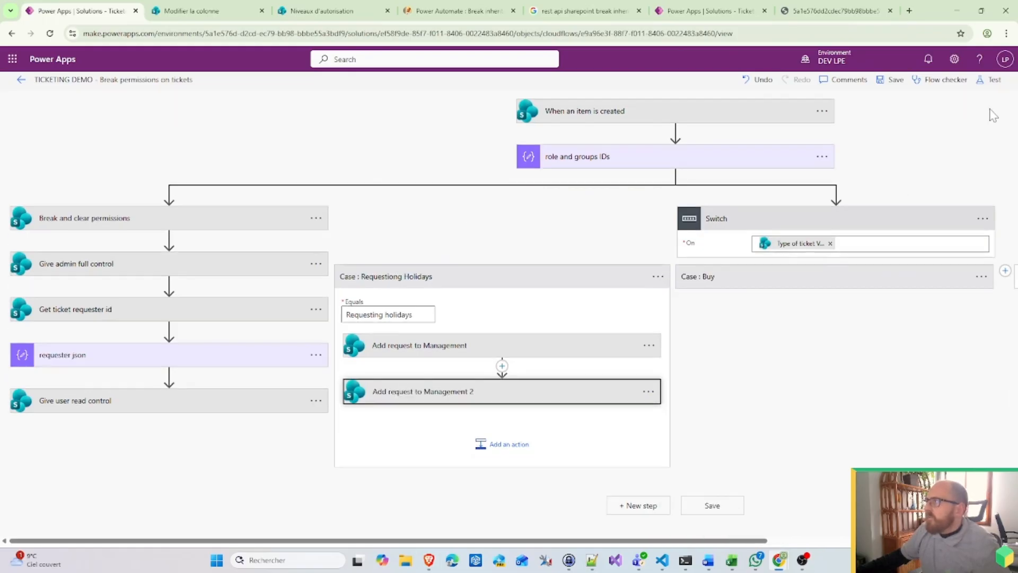
left_click(648, 392)
left_click(690, 340)
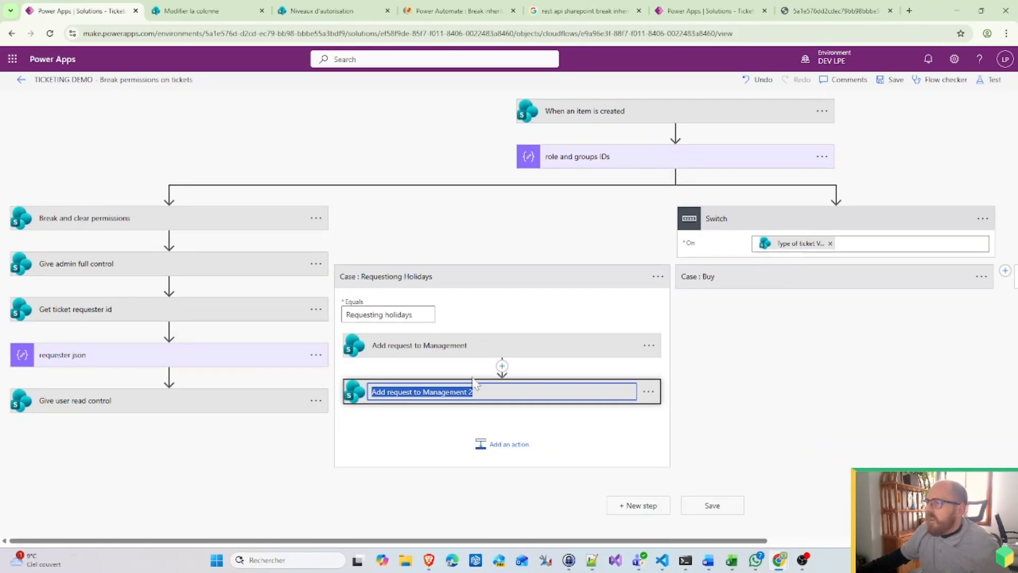
left_click(470, 392)
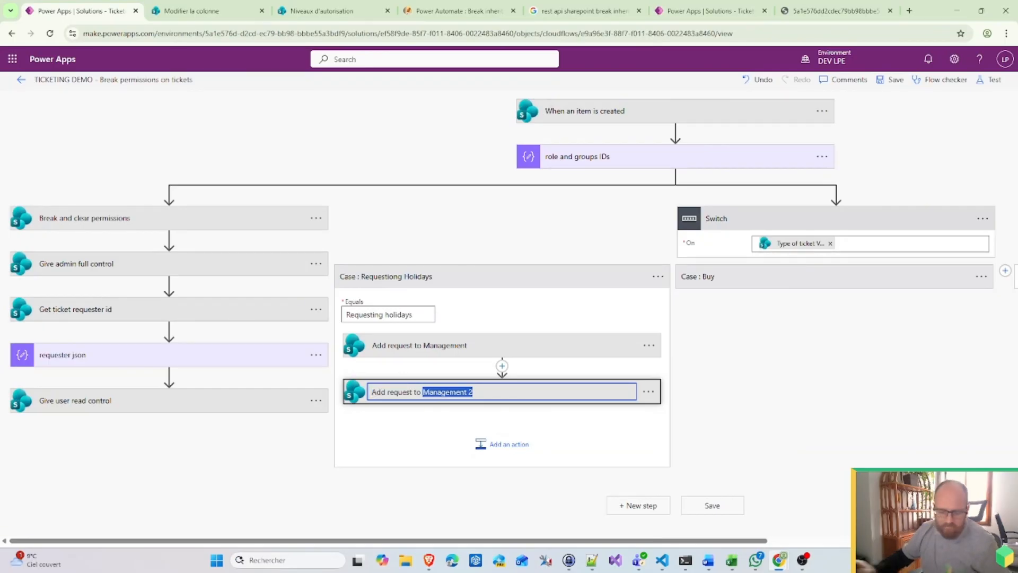
type("HR")
left_click(424, 399)
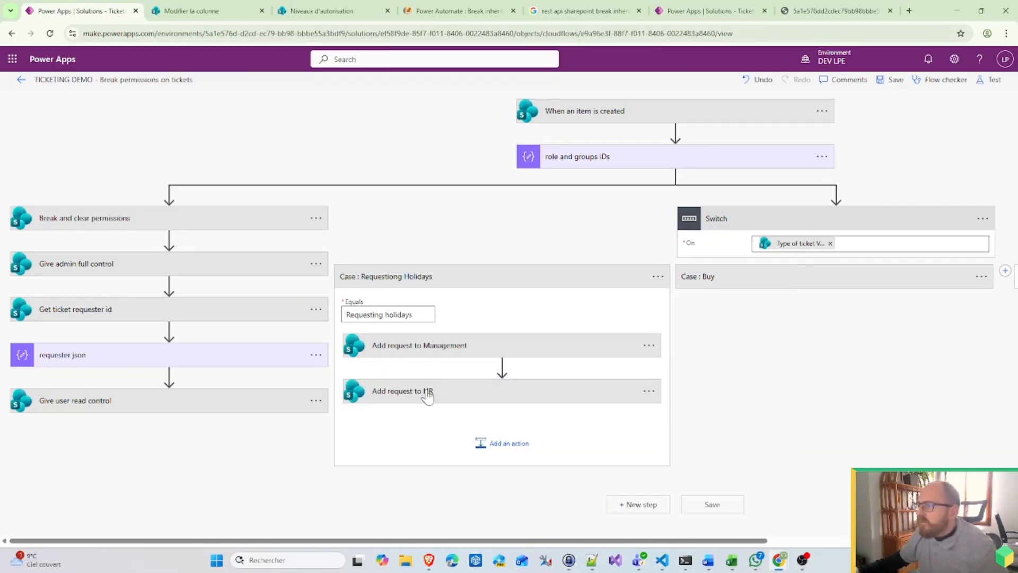
scroll(570, 451, "down", 1)
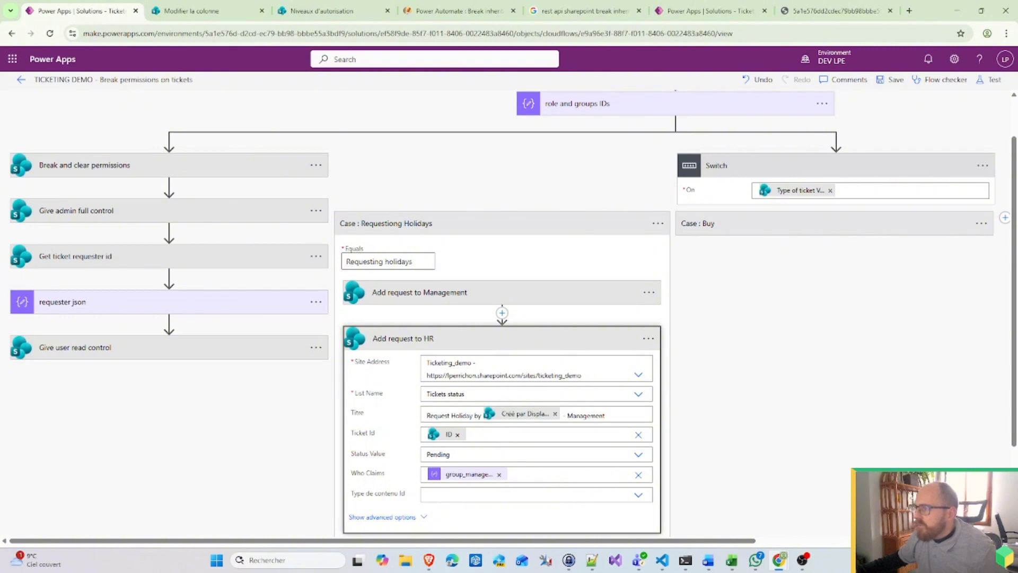
double_click(589, 416)
type("HR")
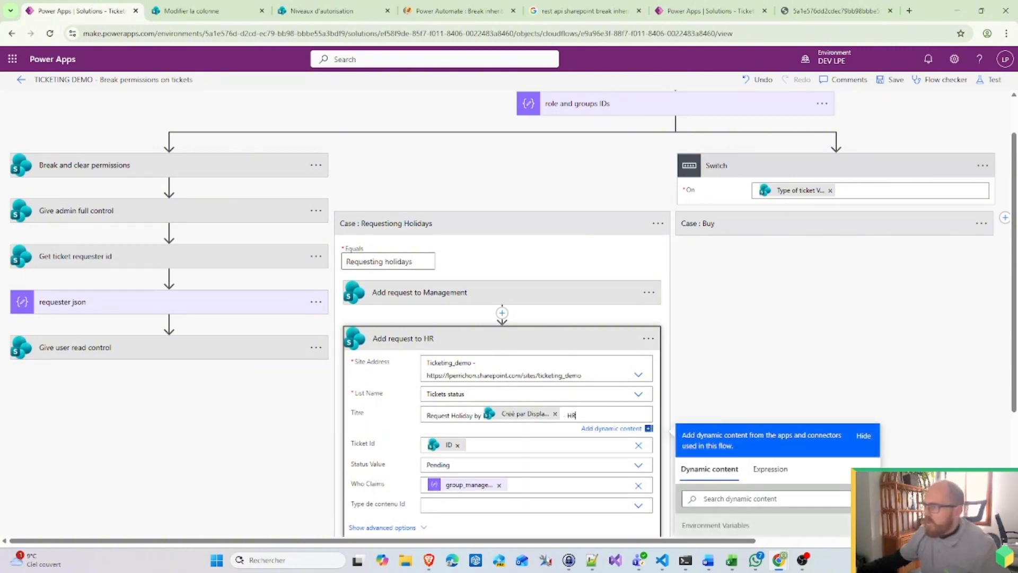
Step: Set its Who Claims to group_HR, then copy the Management request step again
left_click(499, 484)
scroll(780, 484, "down", 5)
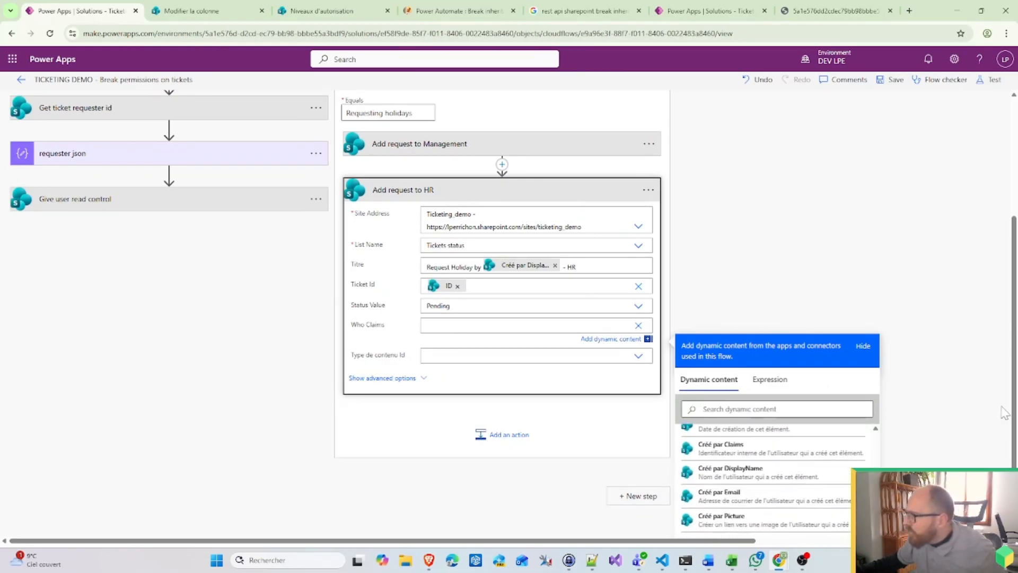
scroll(1004, 413, "down", 1)
scroll(828, 450, "up", 10)
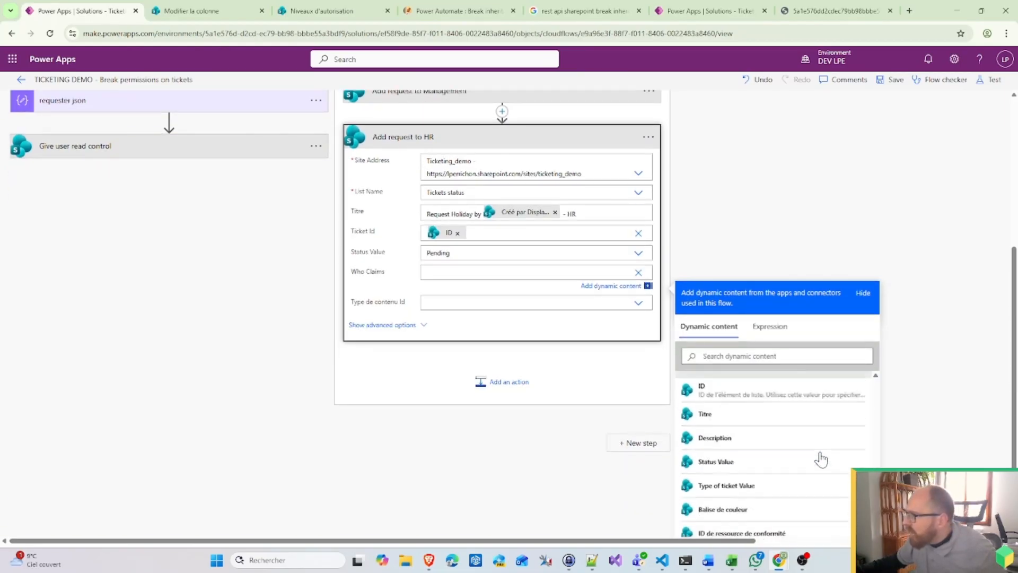
scroll(822, 460, "down", 10)
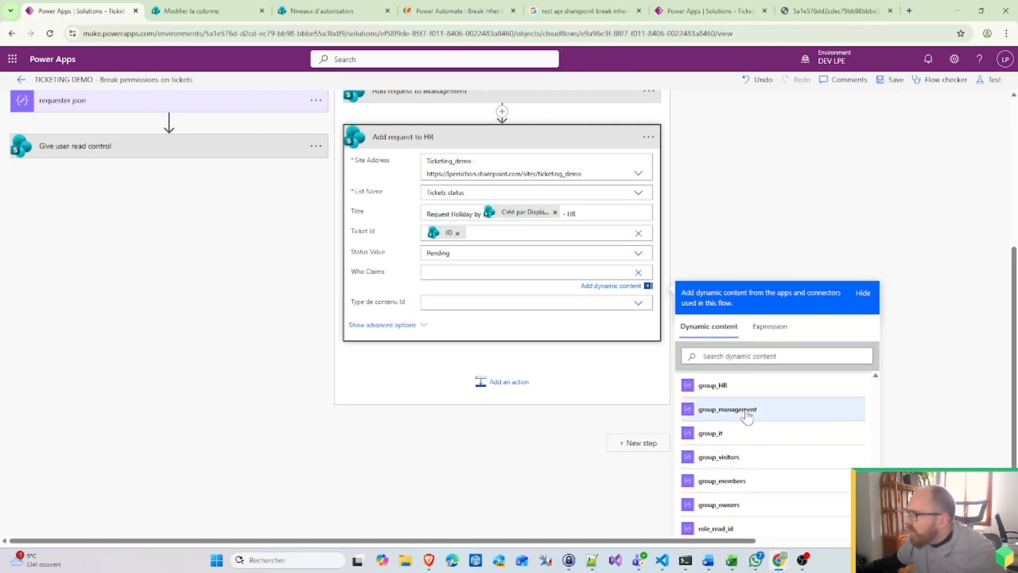
left_click(737, 390)
left_click(369, 446)
scroll(368, 446, "up", 5)
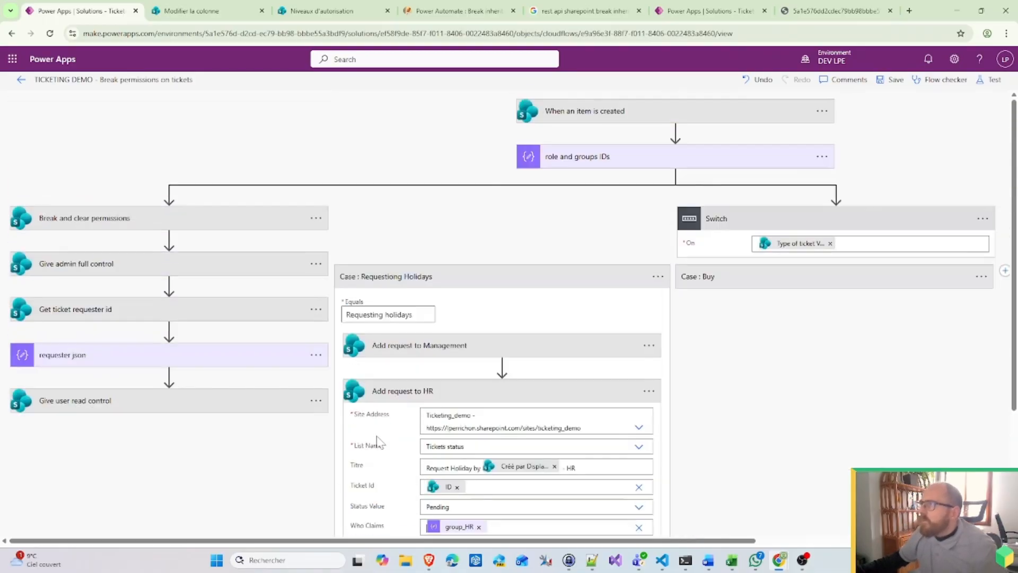
left_click(649, 346)
left_click(735, 303)
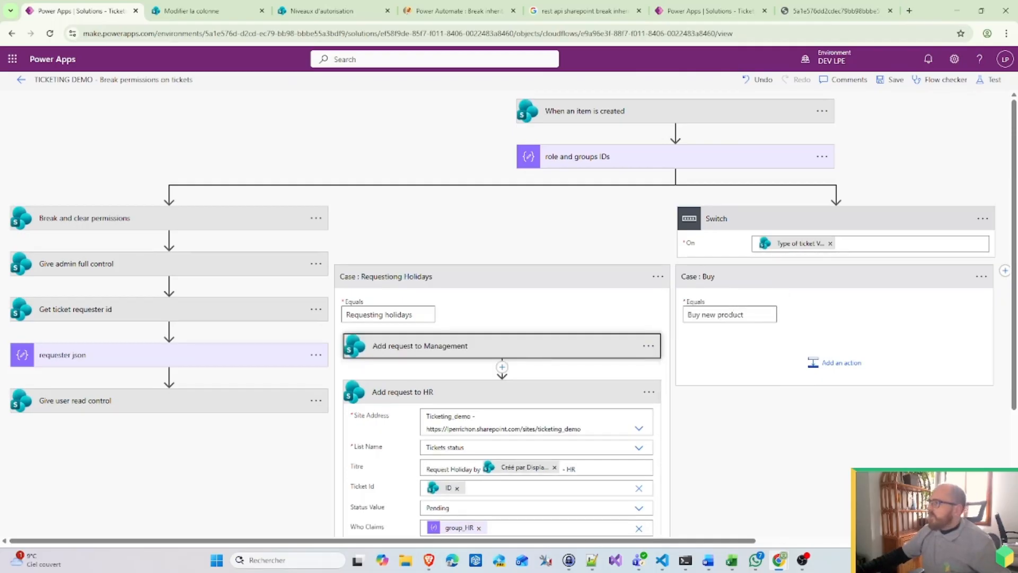
Step: Paste two copies of the Management request step and drag both into Case : Buy
left_click(839, 369)
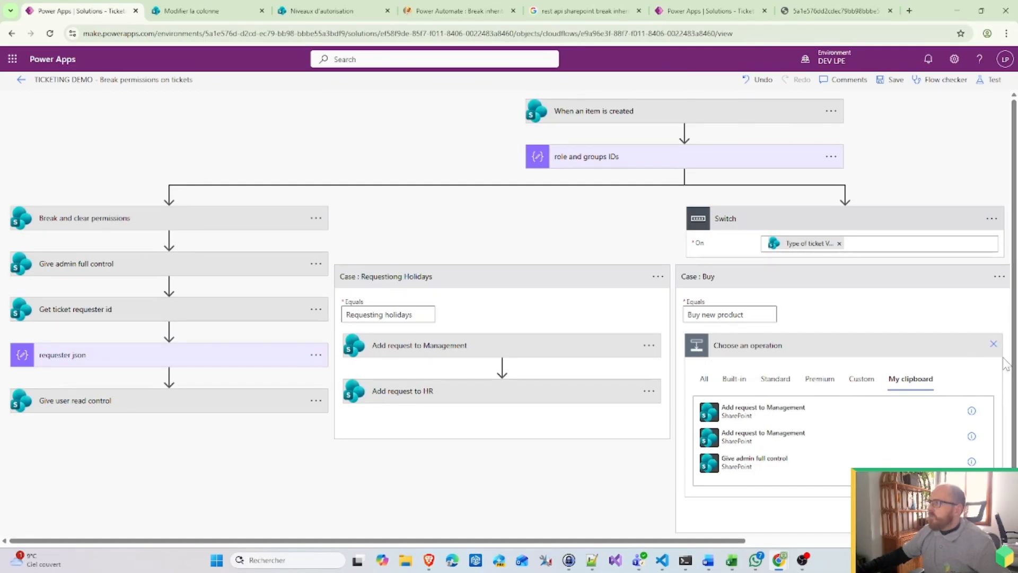
left_click(994, 344)
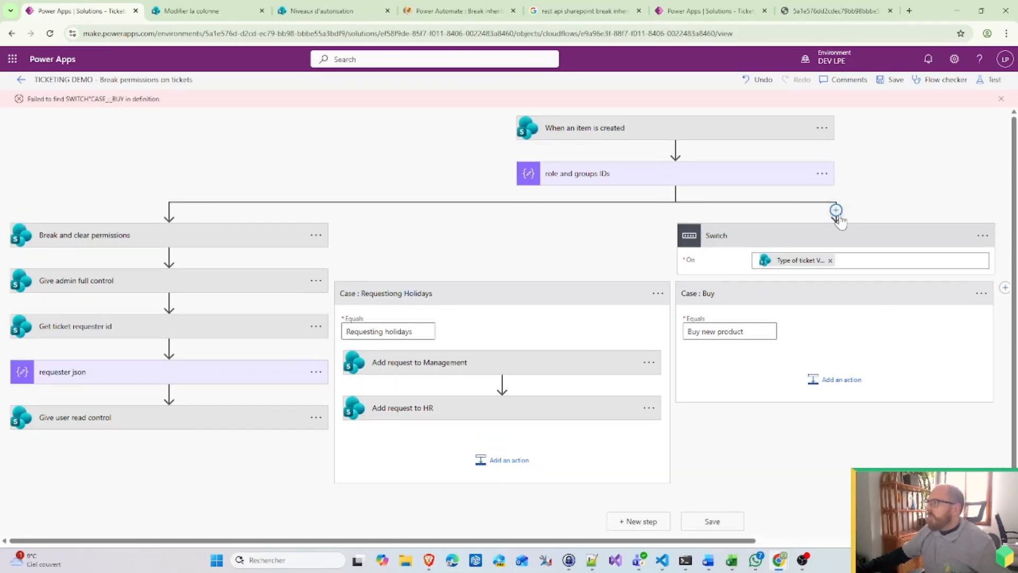
left_click(836, 210)
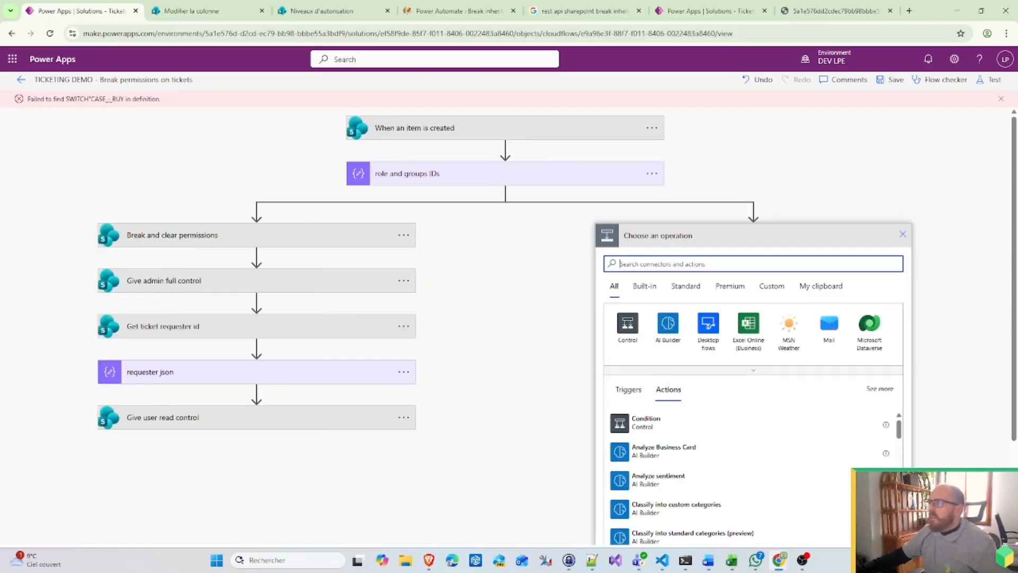
left_click(821, 286)
left_click(709, 305)
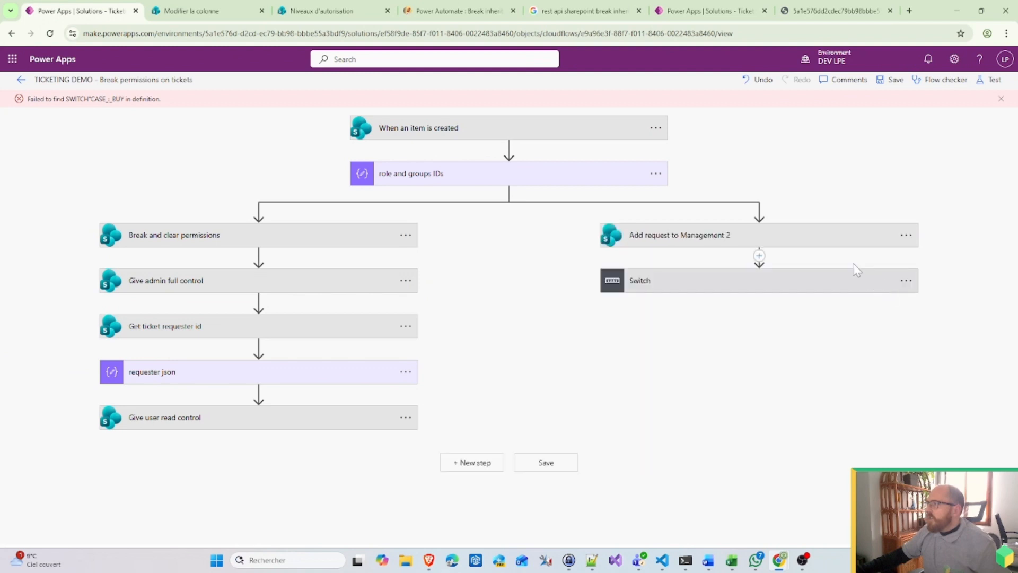
left_click(759, 257)
left_click(768, 273)
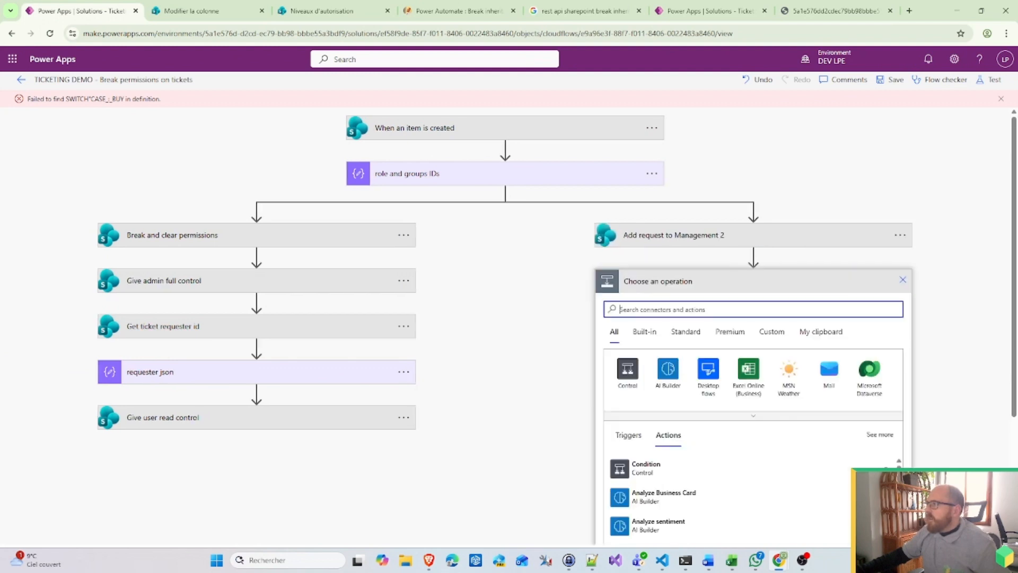
left_click(827, 314)
left_click(723, 350)
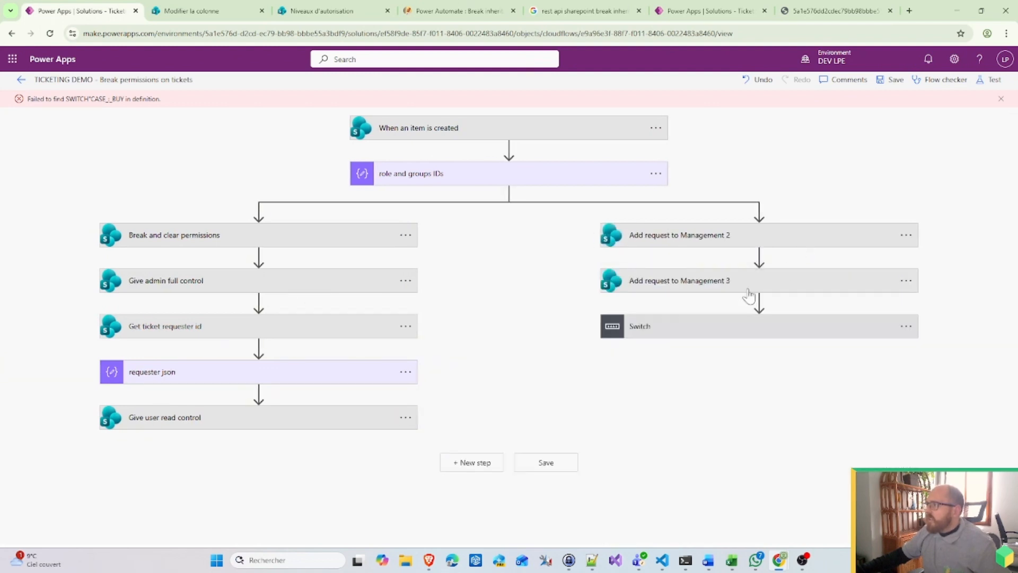
left_click(687, 345)
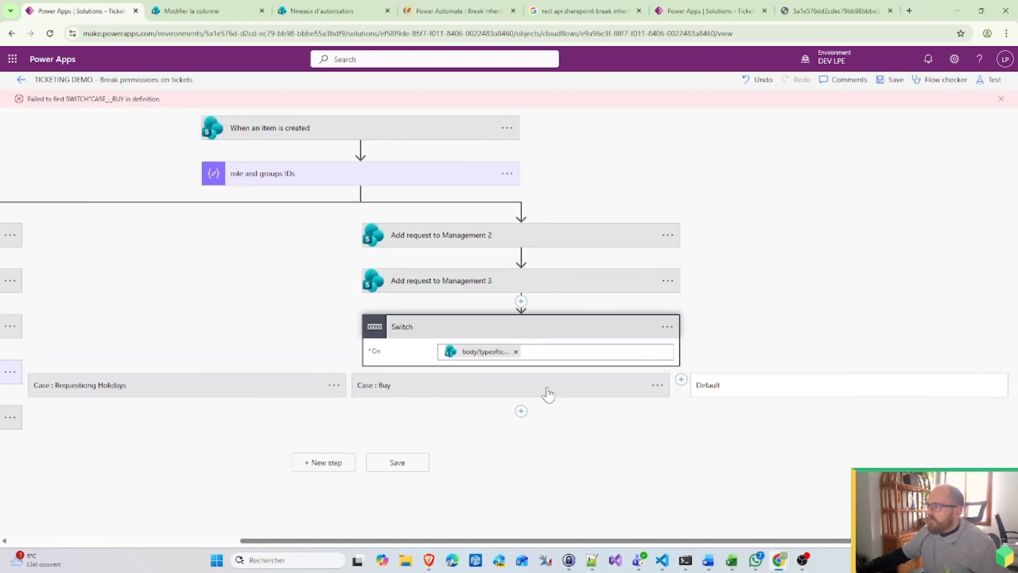
left_click_drag(432, 239, 504, 443)
left_click_drag(484, 238, 651, 408)
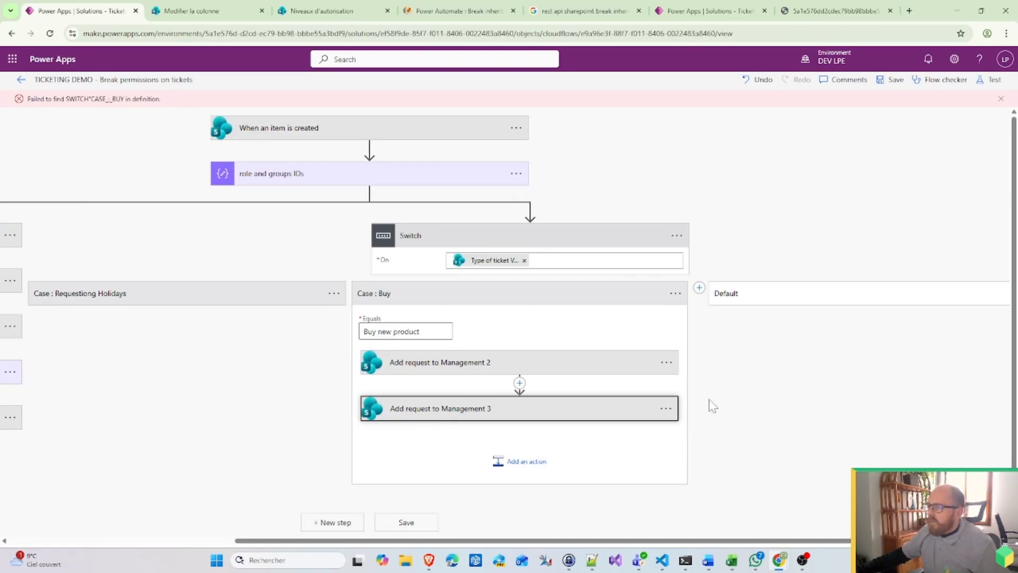
Step: Append '- Buy' to the first copy's name and change Holiday to Buy in its Titre
left_click(667, 365)
left_click(720, 345)
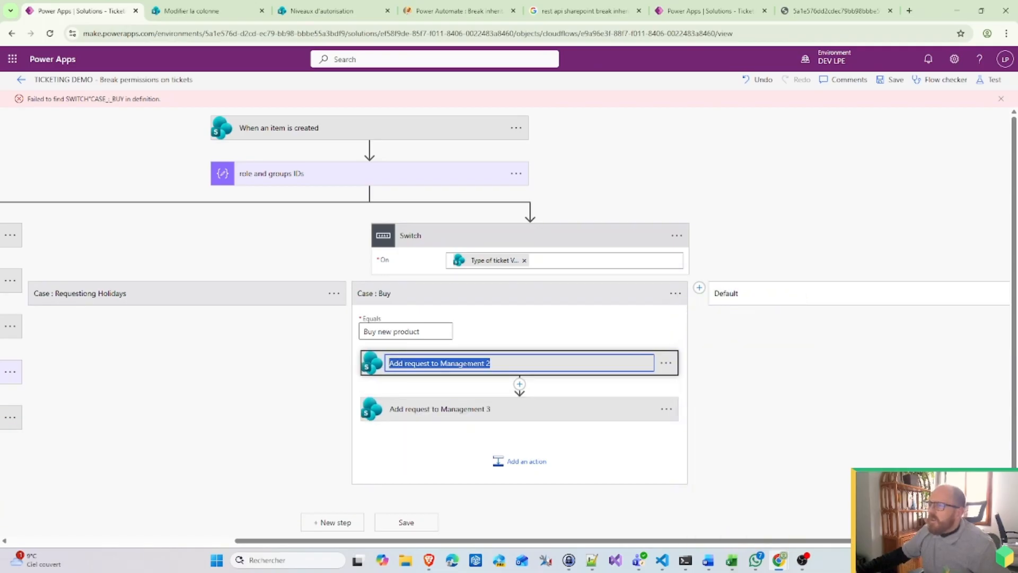
left_click(498, 363)
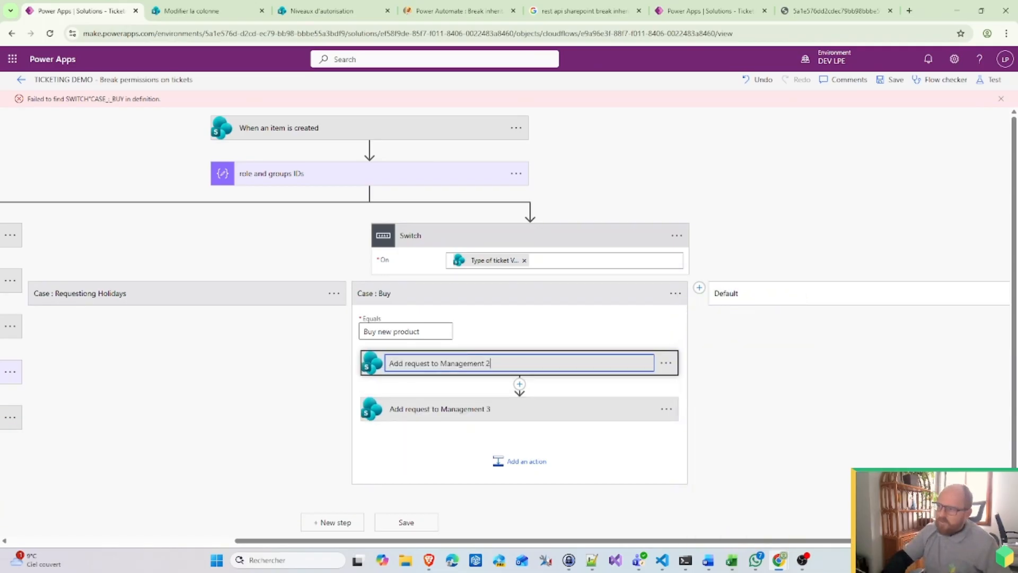
type("- Buy")
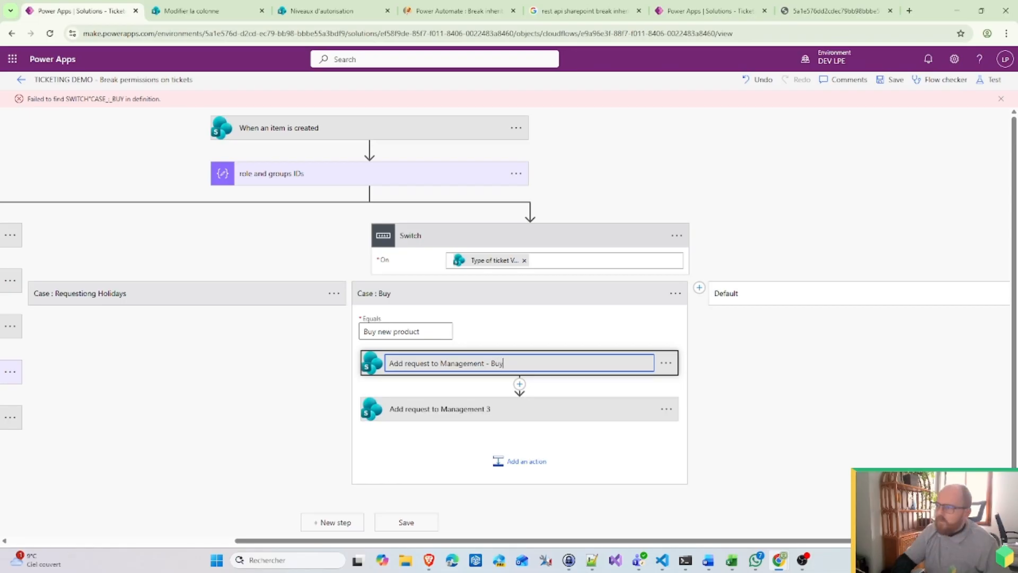
key("Return")
left_click(515, 361)
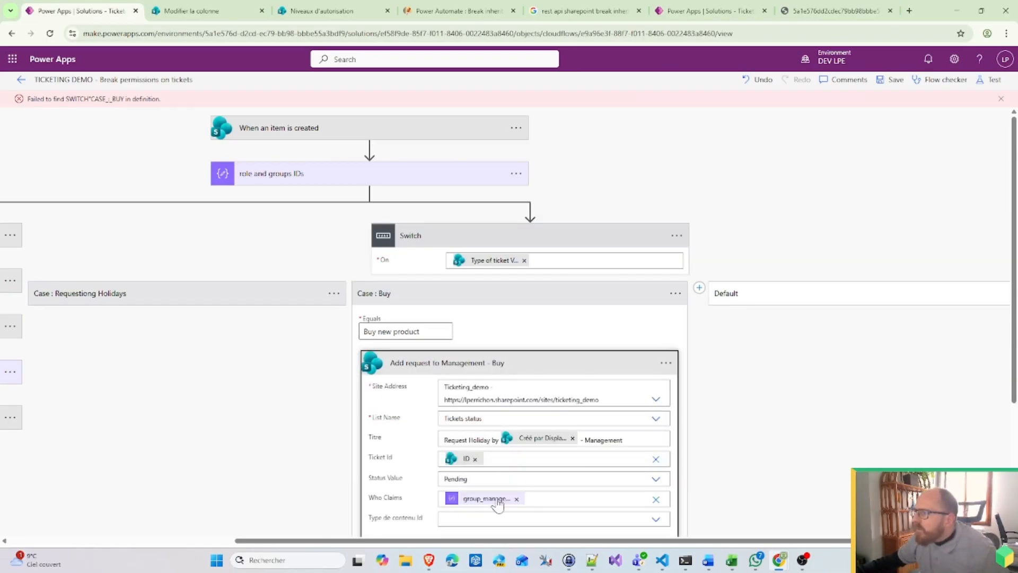
scroll(497, 505, "down", 3)
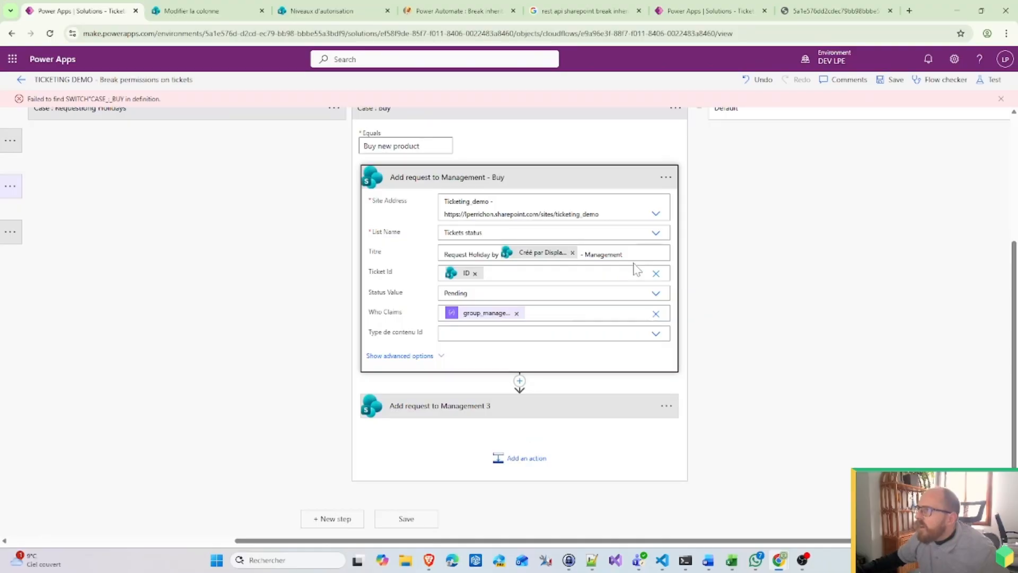
left_click(489, 254)
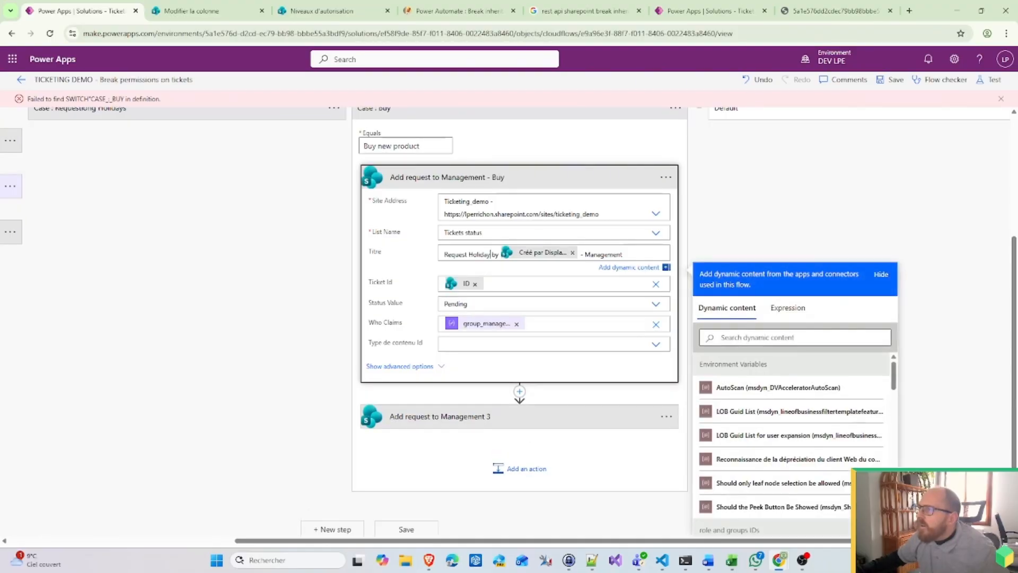
key("shift+Left")
type("Buy")
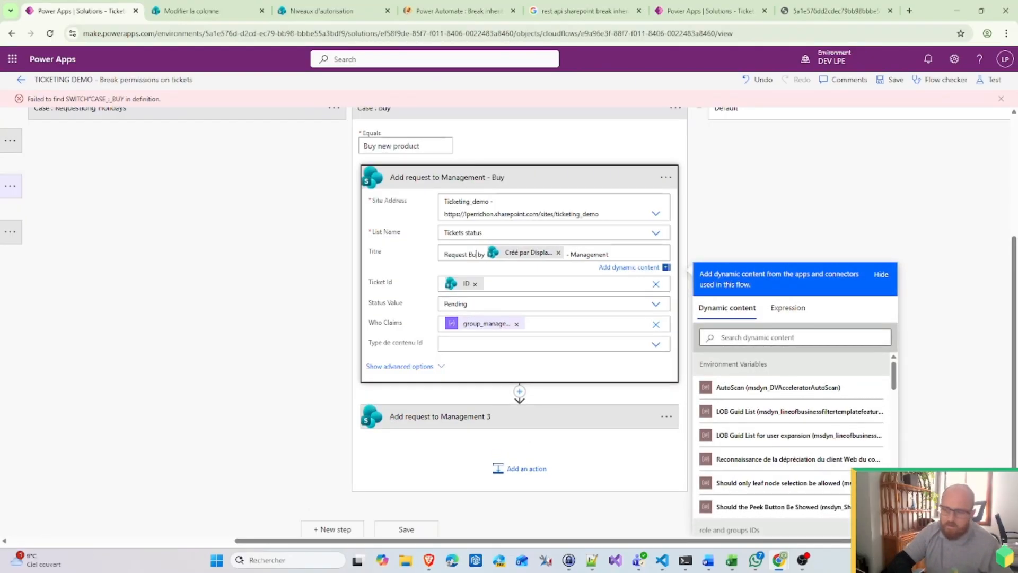
Step: Edit the second copy's Titre, replacing Holiday with Buy and Management with IT
left_click(593, 419)
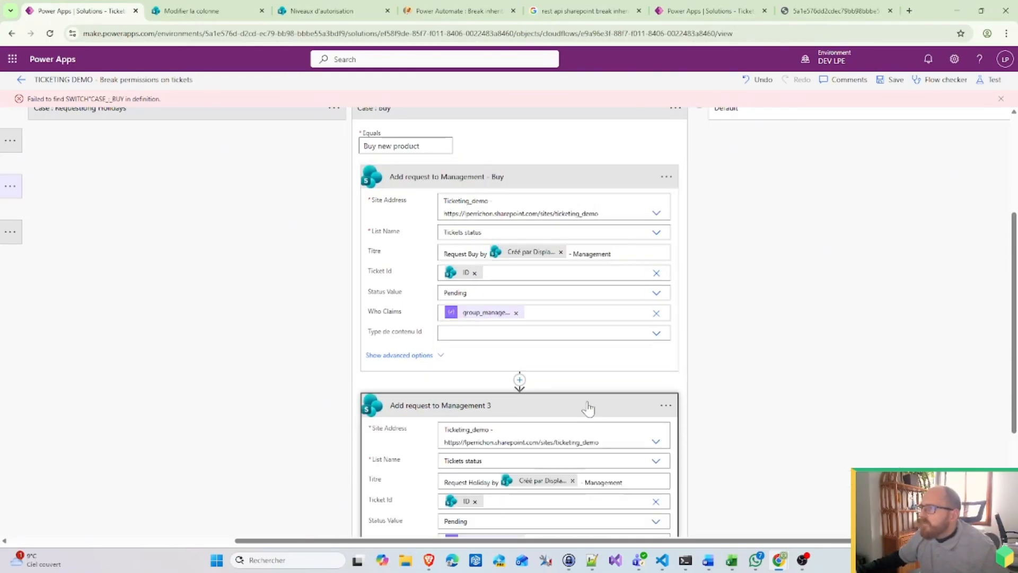
scroll(698, 400, "down", 3)
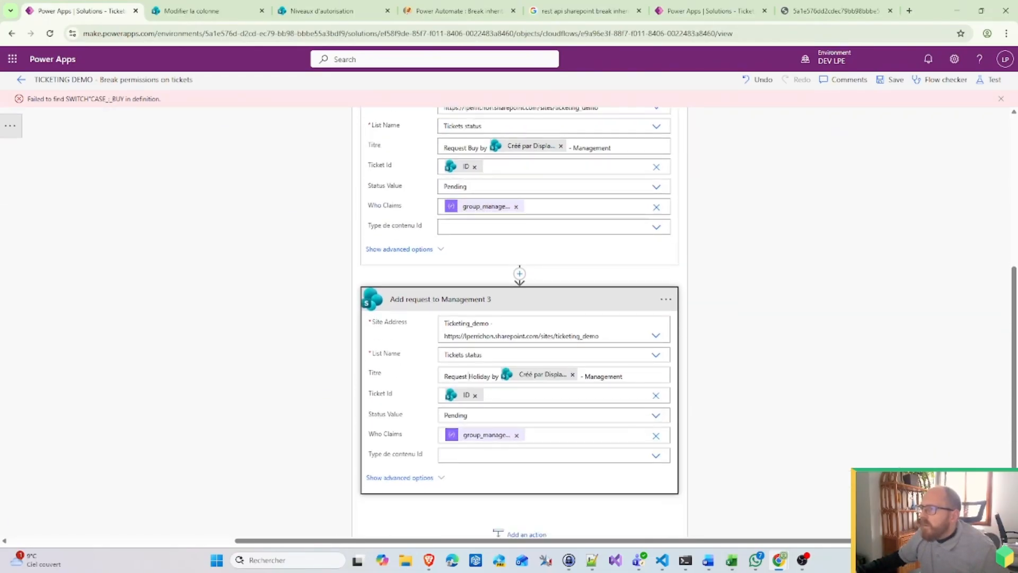
left_click(480, 376)
double_click(480, 376)
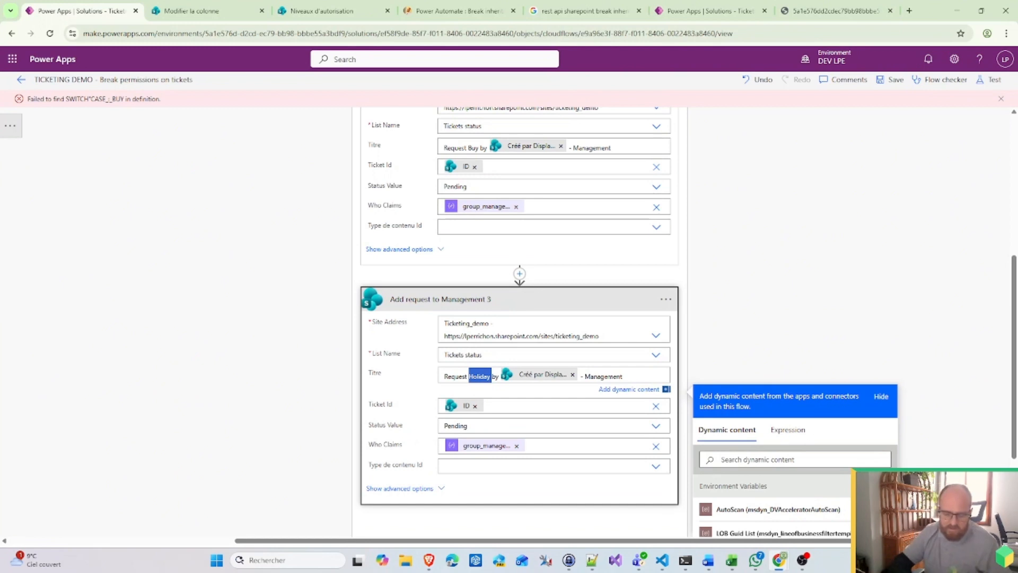
type("Buy")
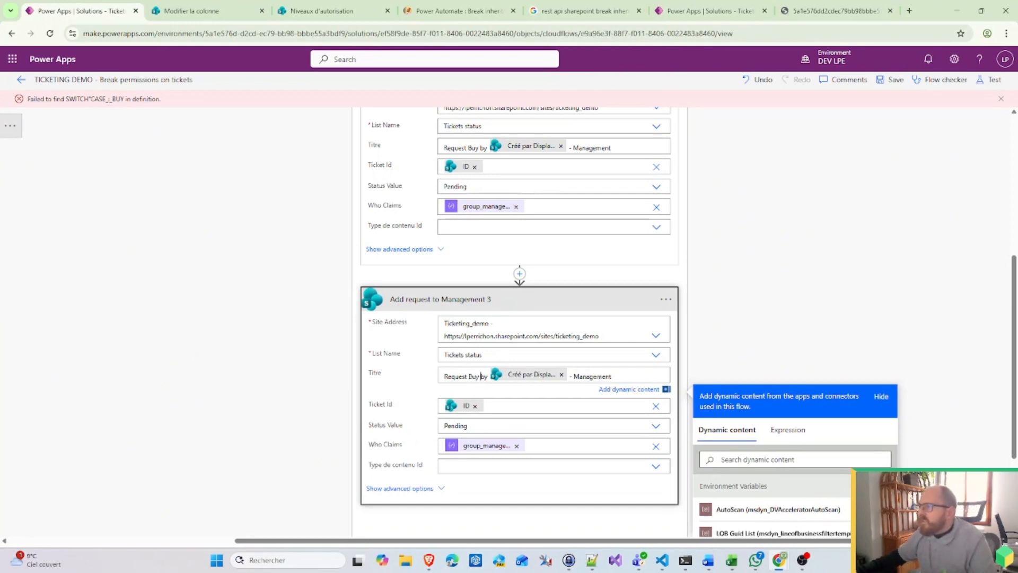
double_click(606, 376)
type("IT")
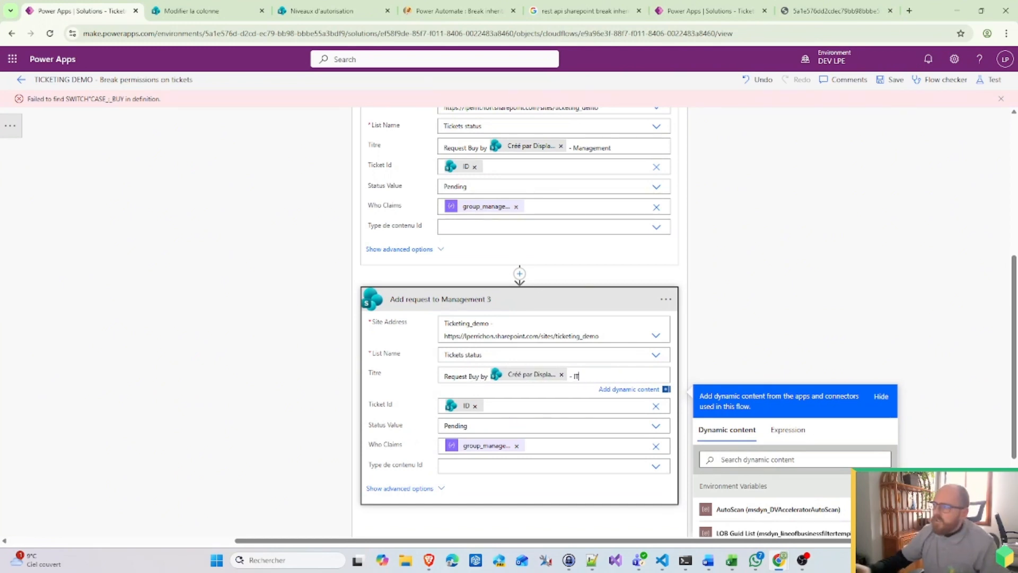
left_click(666, 299)
Step: Rename the second Buy step 'Add request to IT', set Who Claims to group_it, and collapse Case : Buy
left_click(713, 336)
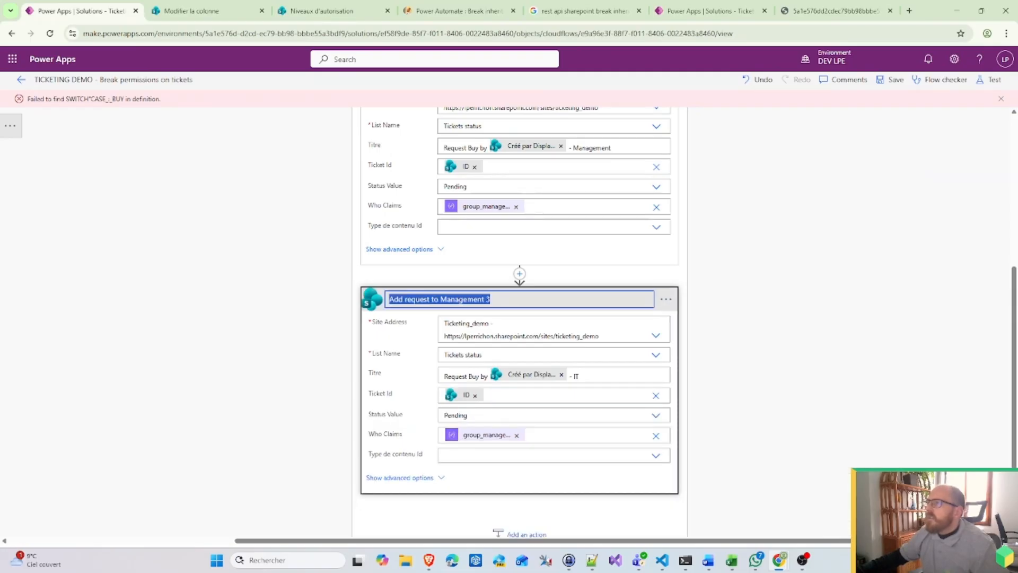
left_click(491, 299)
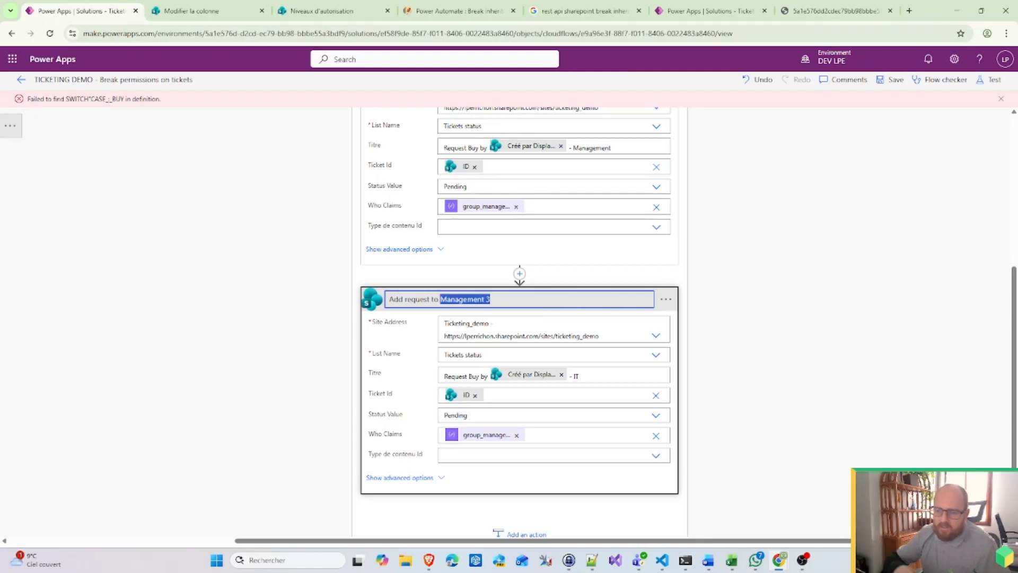
type("IT")
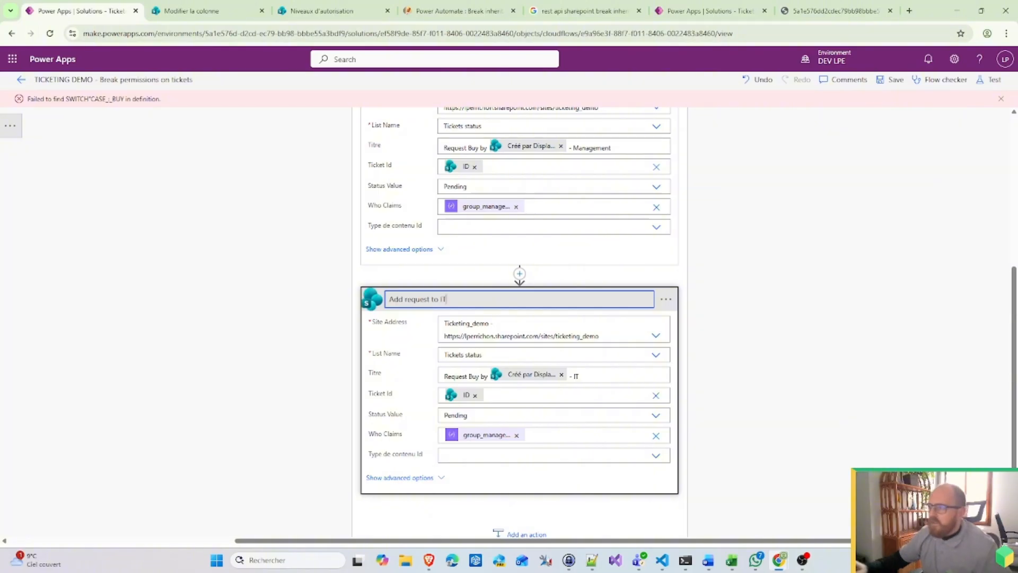
left_click(515, 435)
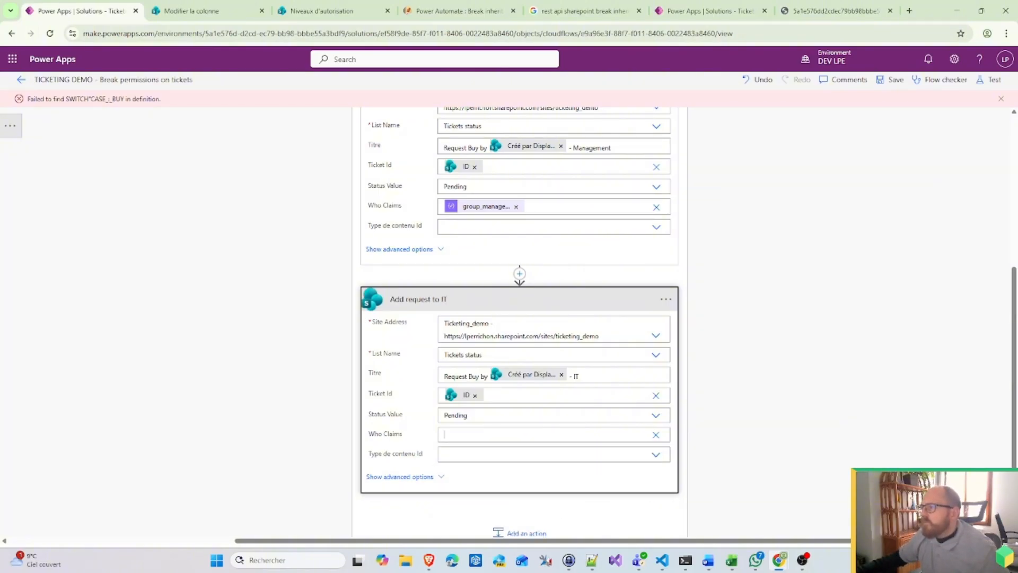
scroll(826, 440, "down", 5)
scroll(825, 440, "down", 10)
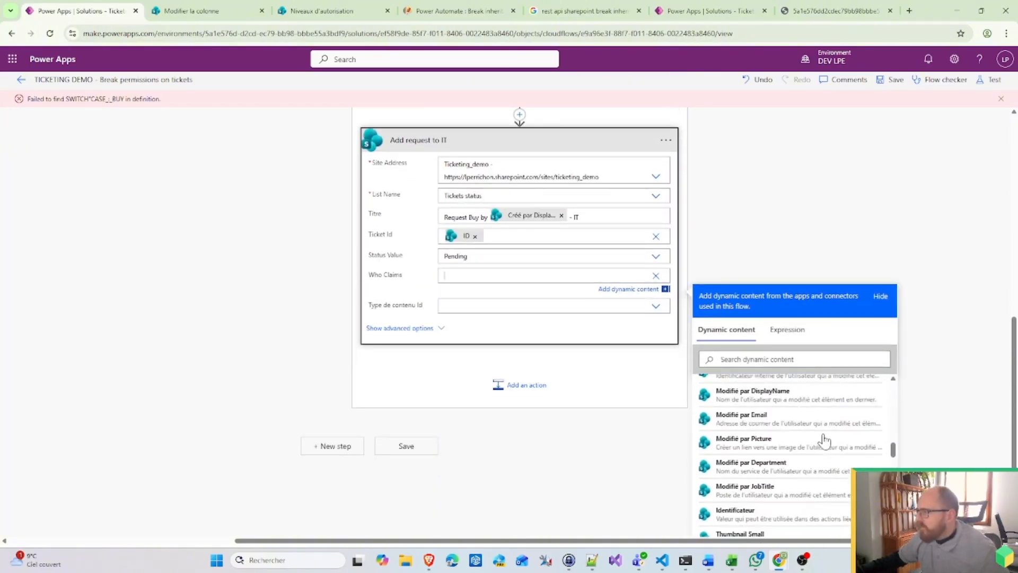
scroll(750, 442, "up", 3)
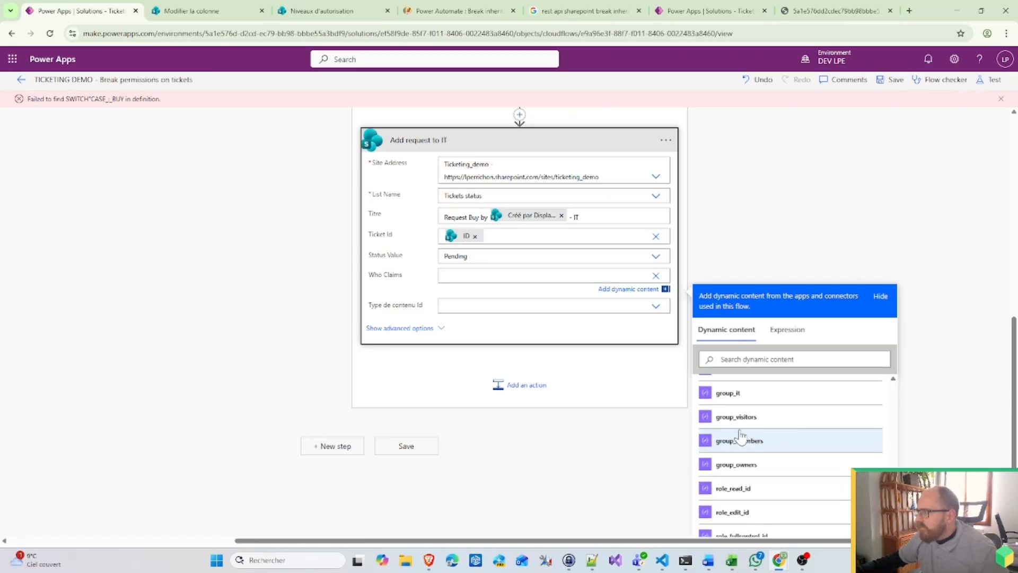
left_click(750, 439)
left_click(533, 483)
scroll(532, 482, "up", 10)
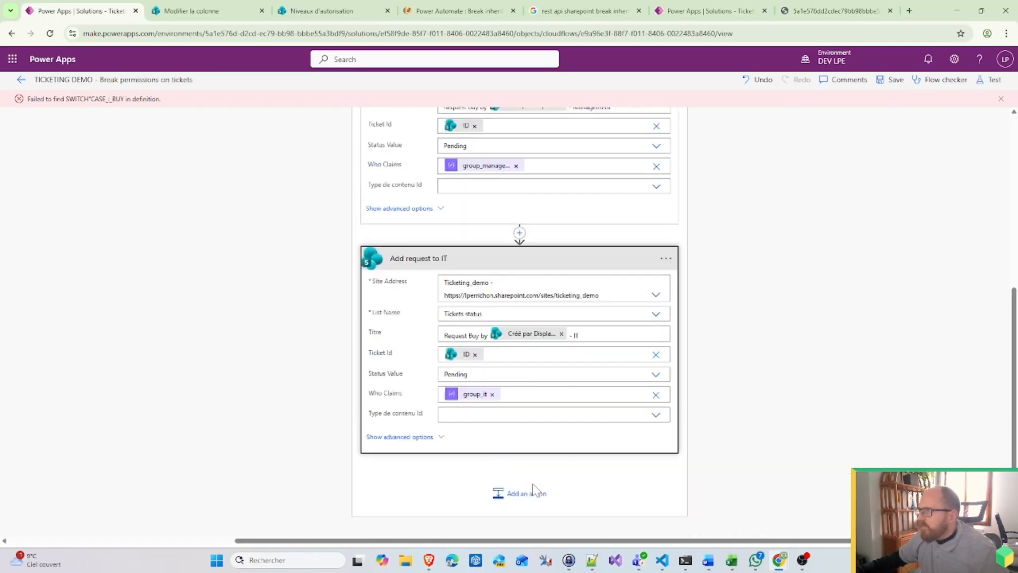
left_click(495, 298)
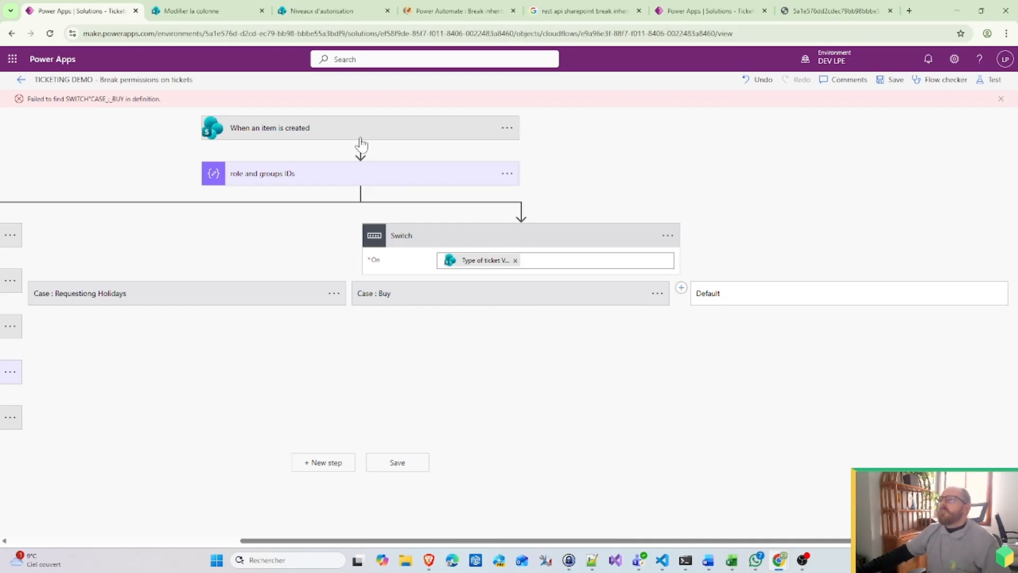
Step: Insert a new action directly below the Give user read control step
left_click_drag(495, 541, 340, 541)
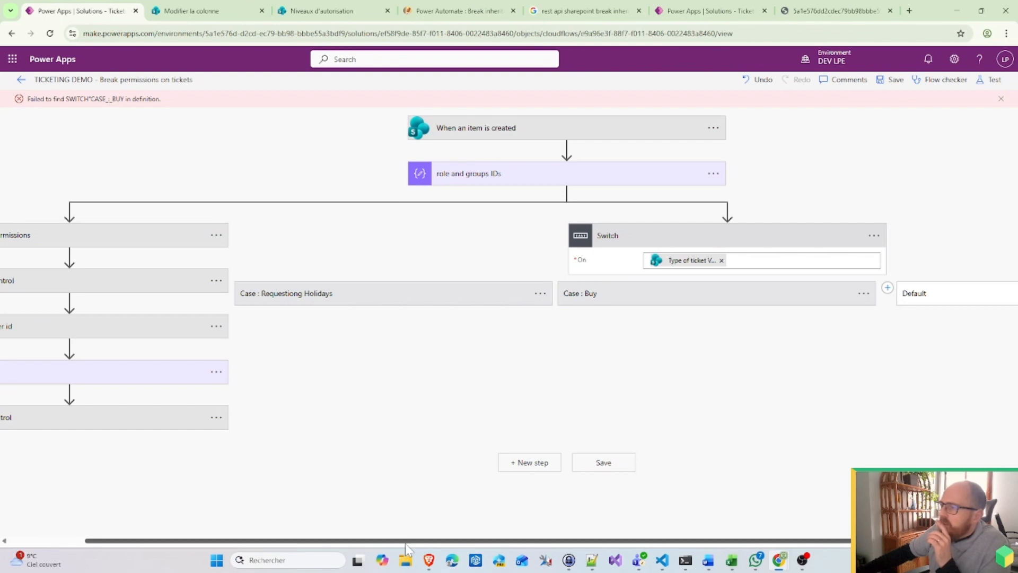
left_click_drag(416, 532, 213, 528)
left_click(169, 438)
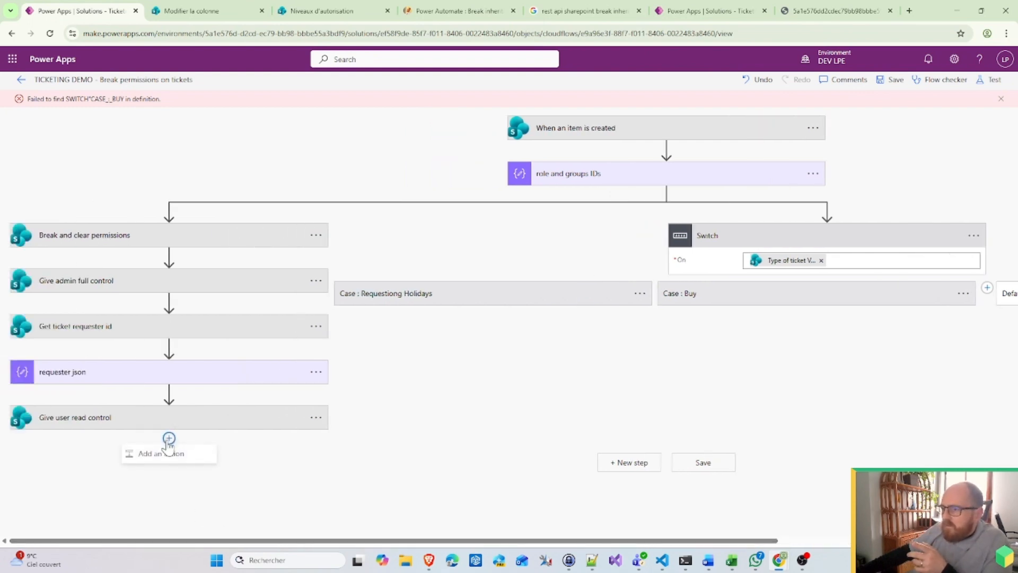
left_click(169, 454)
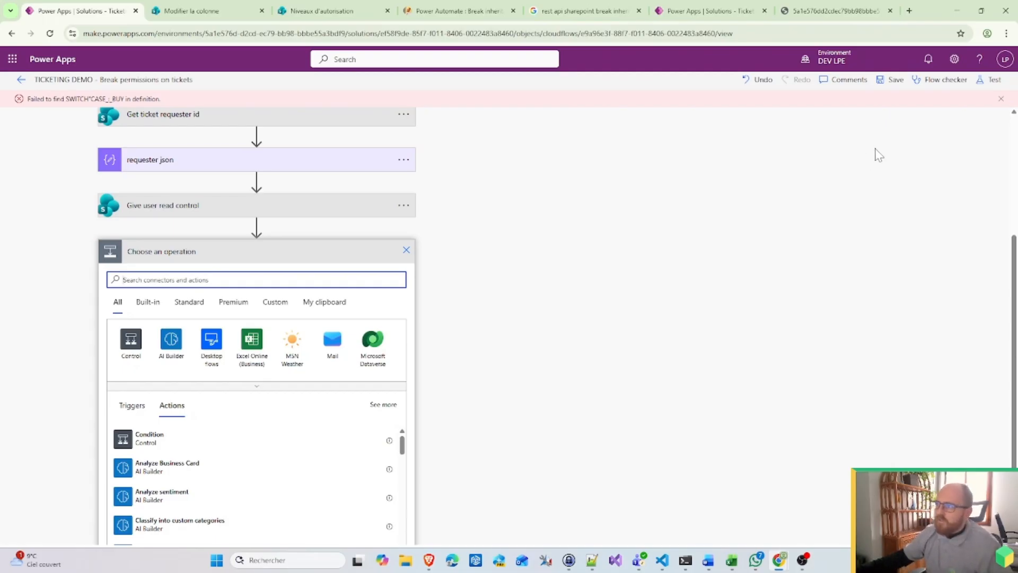
Step: Discard the empty picker and bring up SharePoint actions in a new step after both branches
left_click(407, 250)
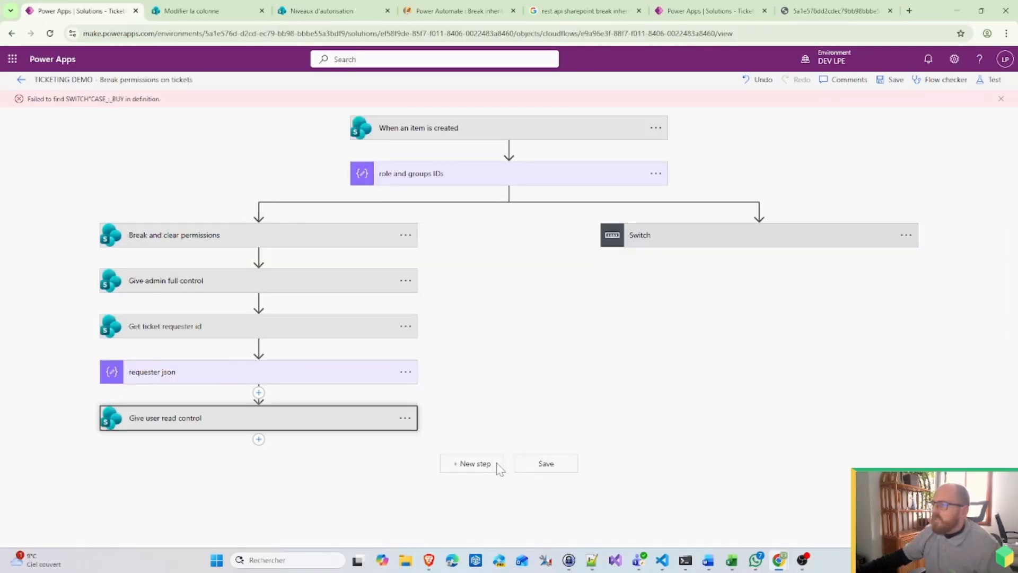
left_click(472, 463)
scroll(522, 391, "down", 4)
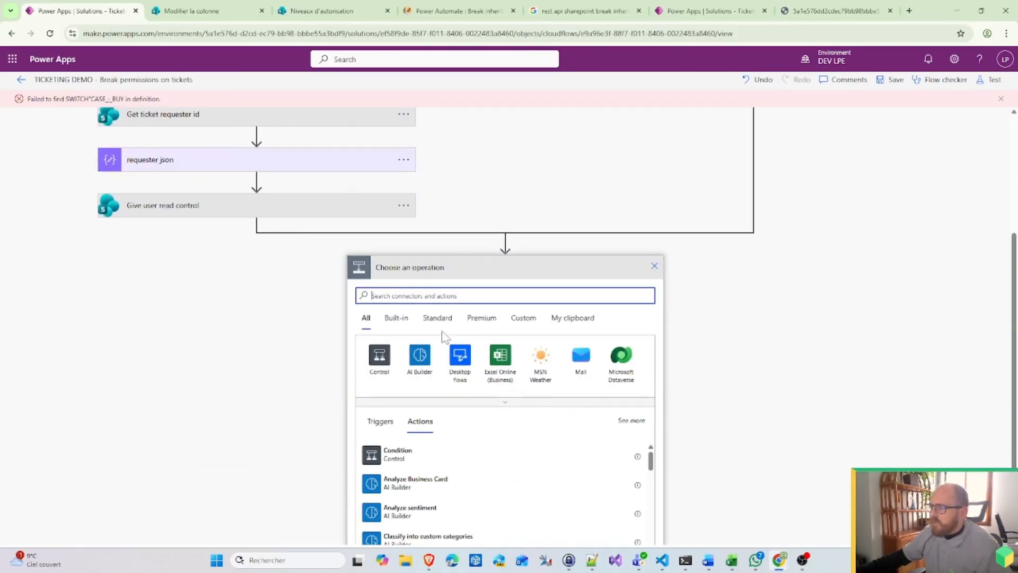
left_click(461, 404)
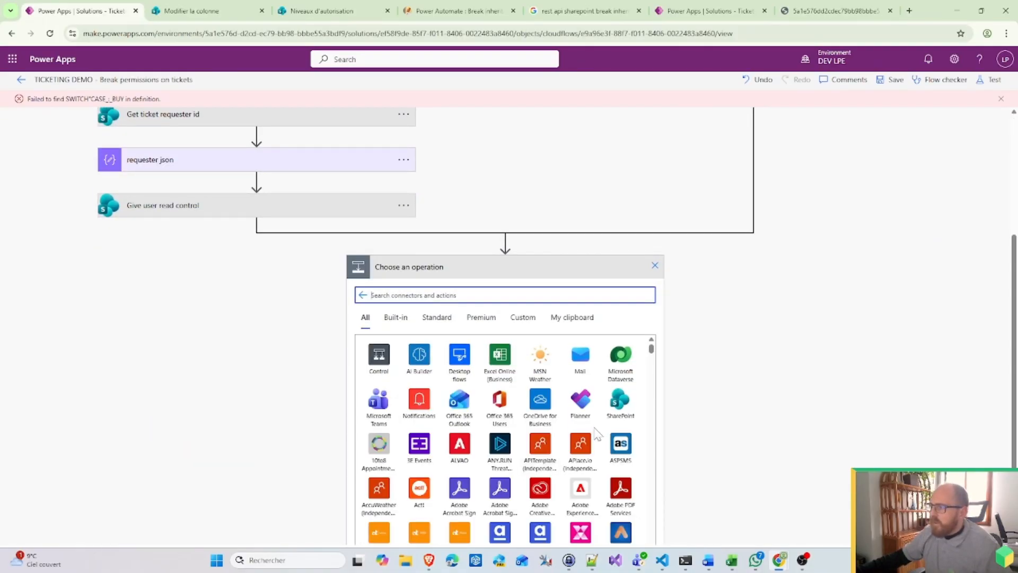
left_click(619, 401)
Step: Search 'upd' and choose the SharePoint Update item action
scroll(437, 419, "down", 1)
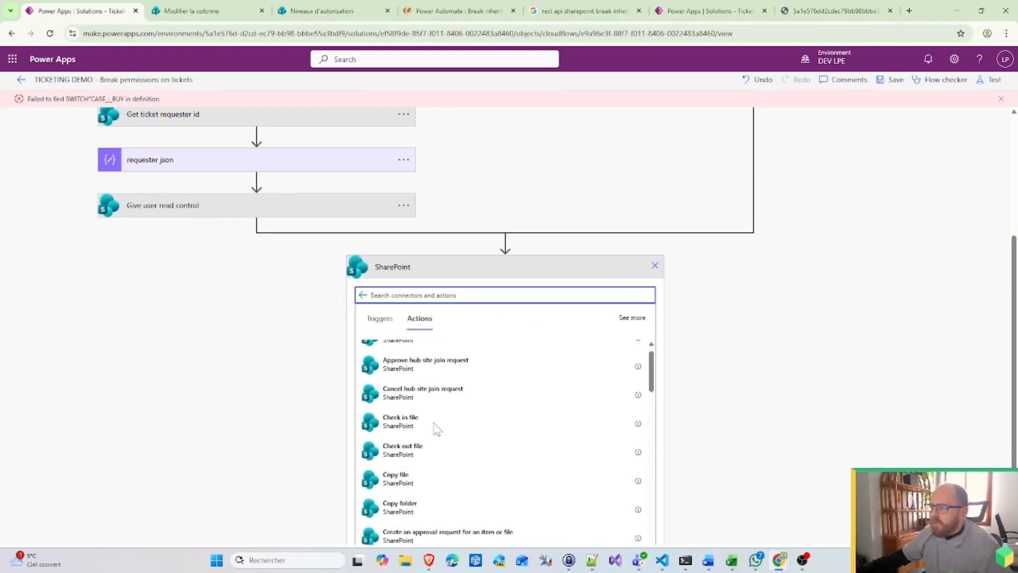
scroll(438, 448, "down", 2)
scroll(430, 430, "down", 2)
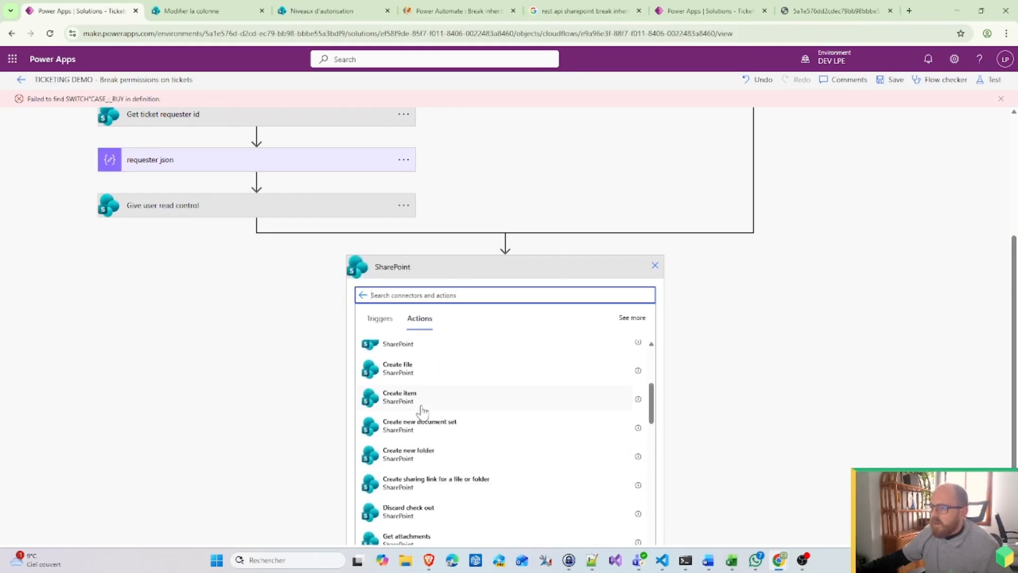
scroll(423, 414, "down", 2)
scroll(427, 449, "down", 3)
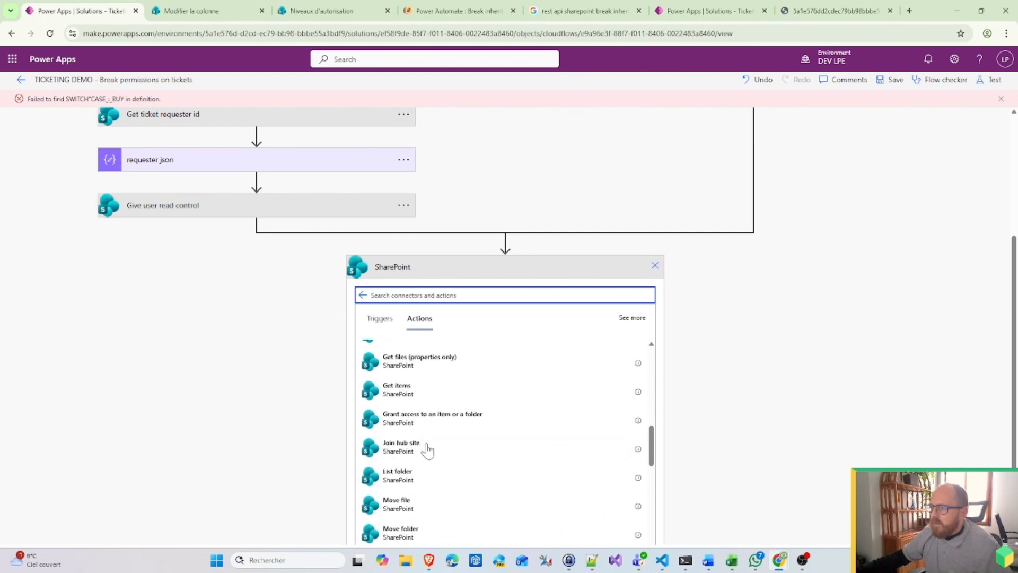
scroll(429, 464, "down", 2)
scroll(431, 470, "down", 3)
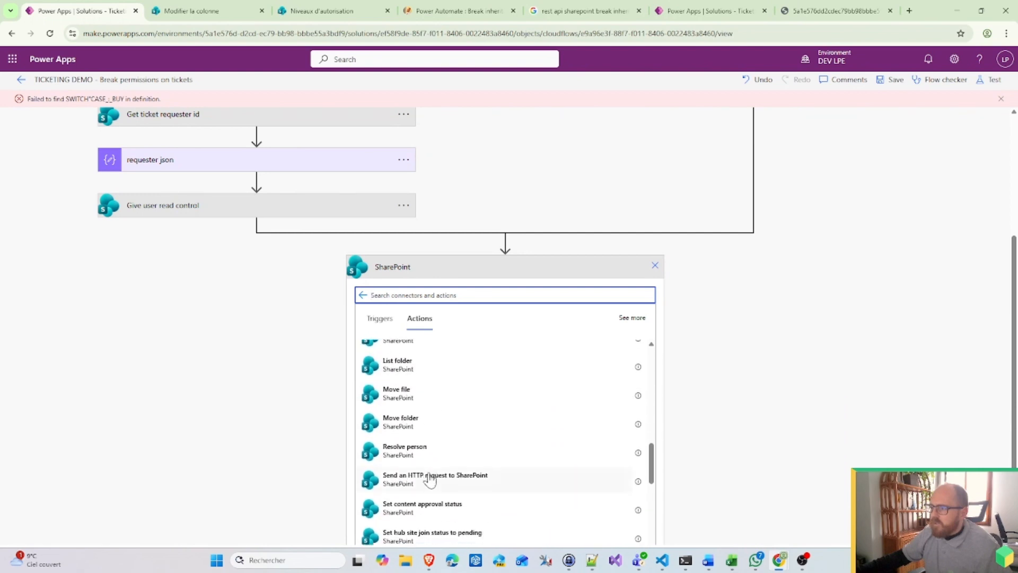
type("edit")
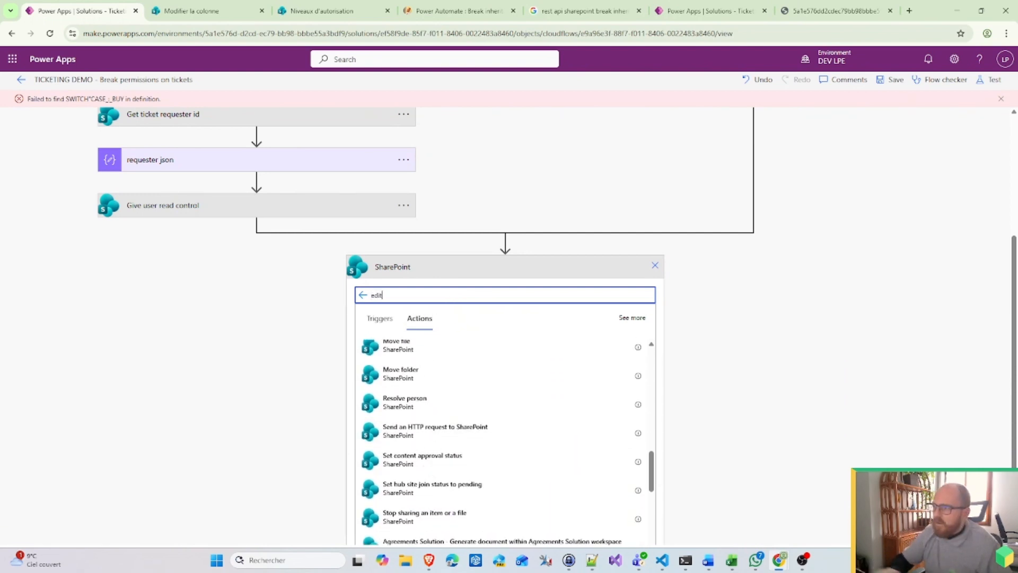
left_click_drag(390, 296, 362, 298)
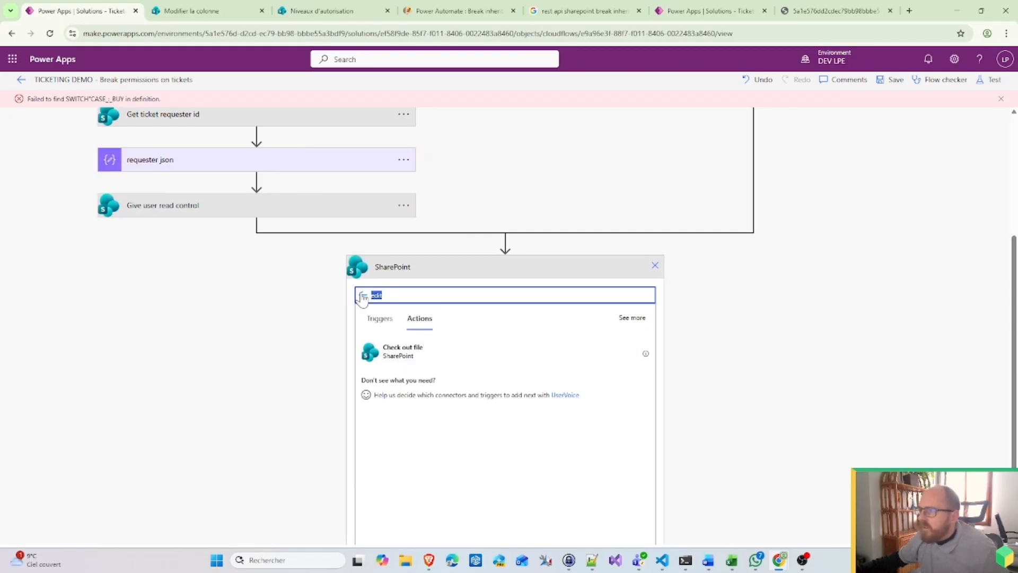
type("upd")
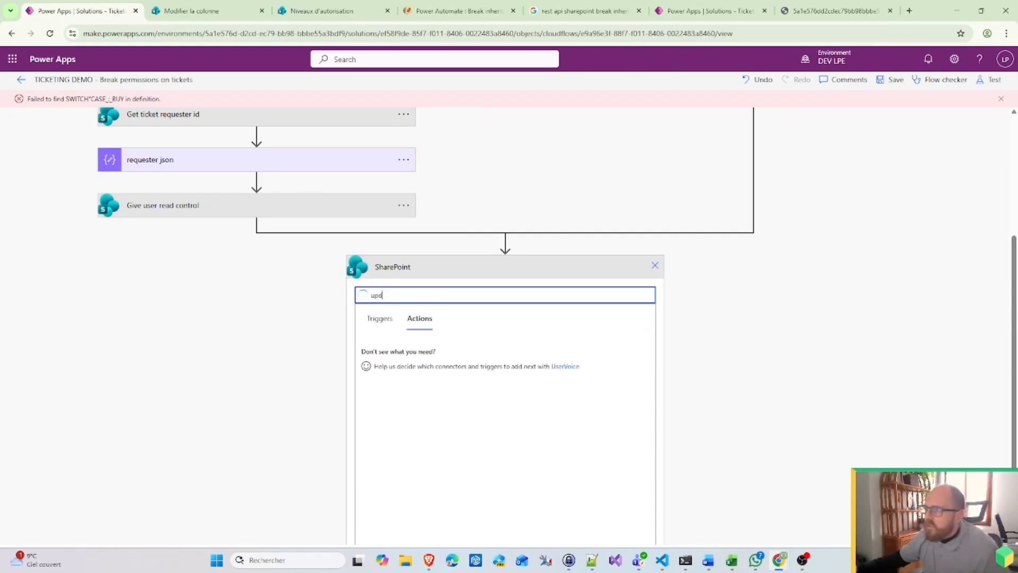
left_click(420, 437)
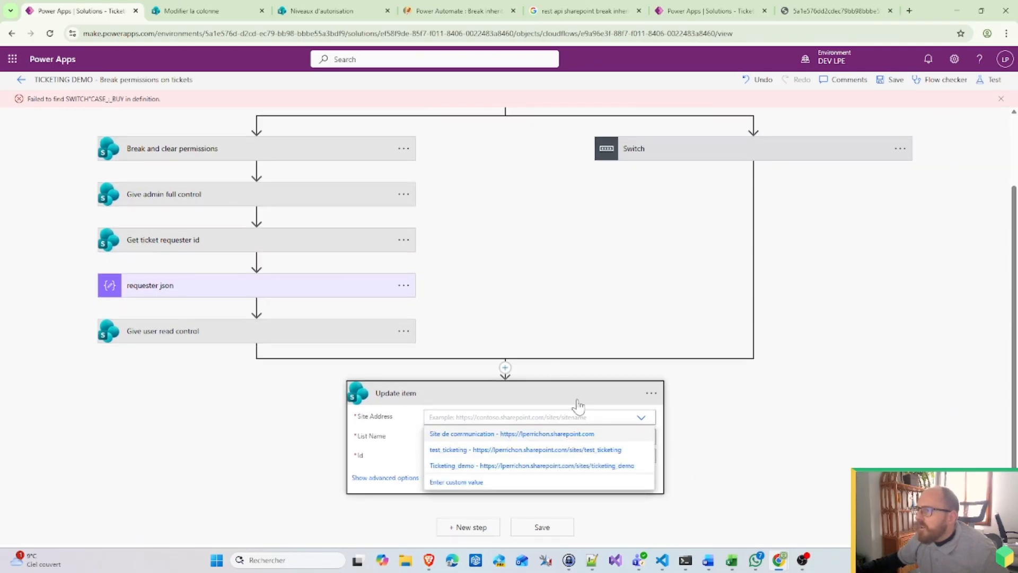
Step: Target the Tickets list on Ticketing_demo and fill Id with the item's ID
left_click(449, 465)
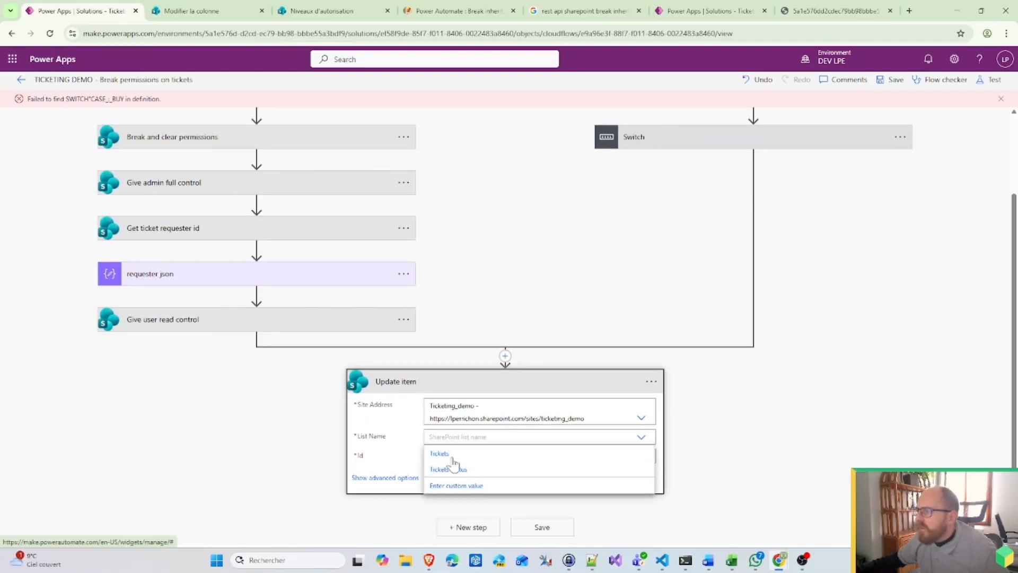
left_click(514, 454)
scroll(870, 377, "down", 4)
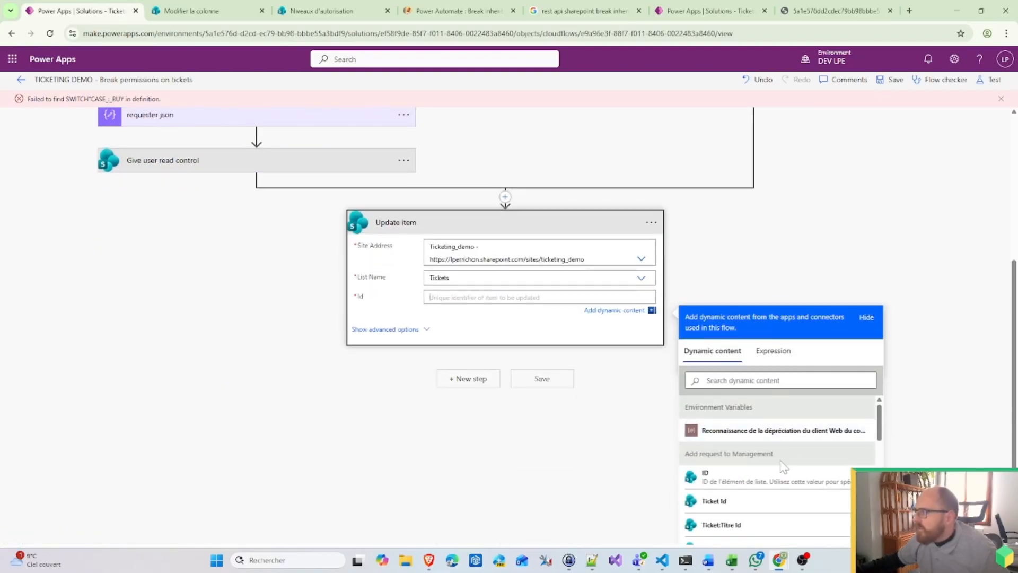
scroll(828, 482, "down", 5)
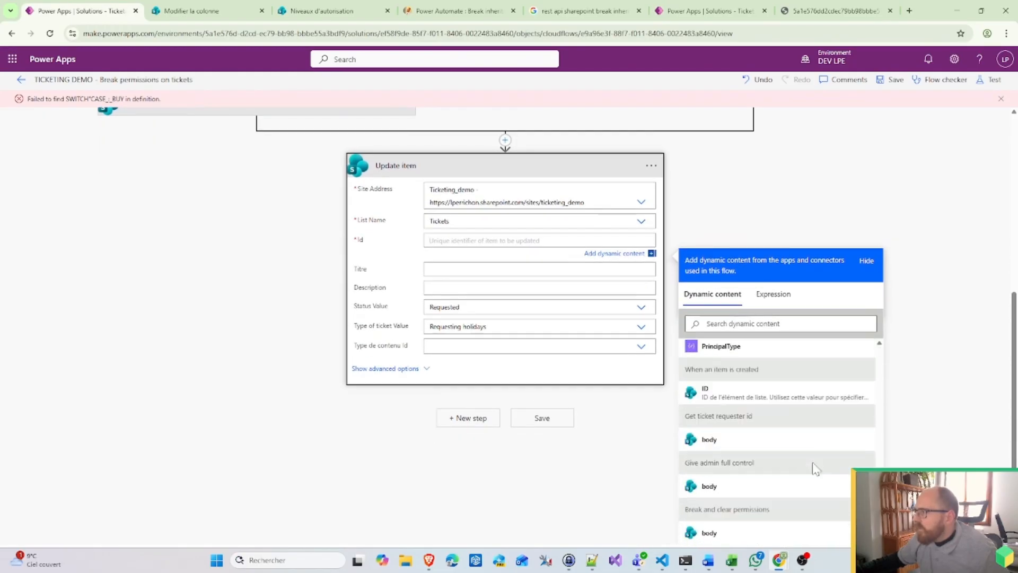
left_click(733, 401)
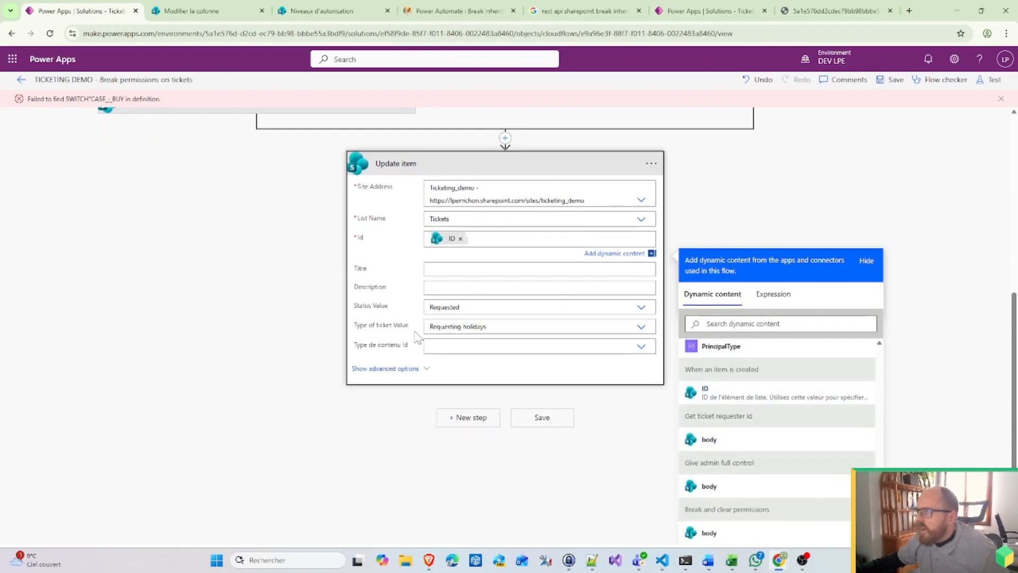
Step: Keep Status Value as Requested and reset Type of ticket Value to its choice list
left_click(459, 307)
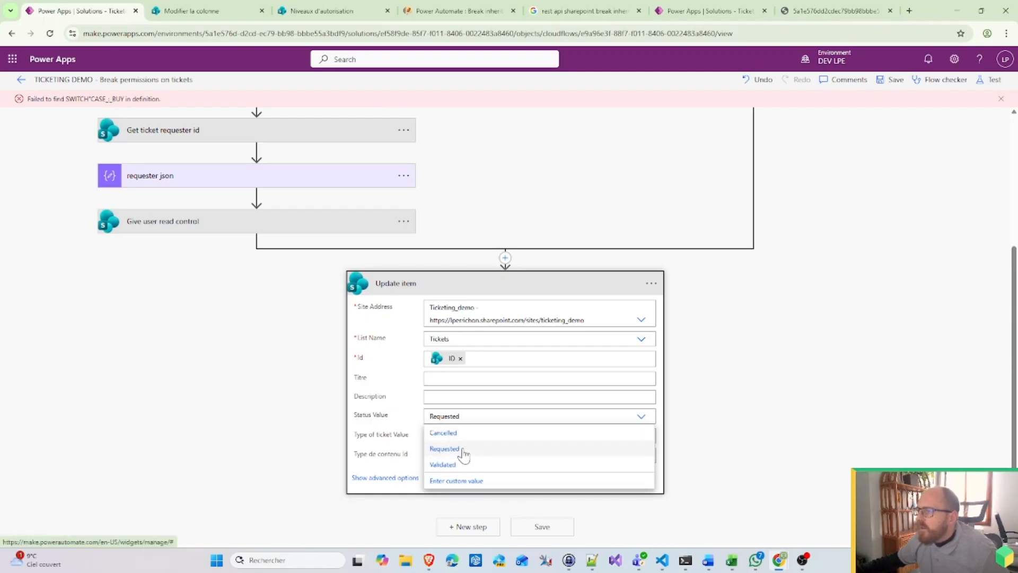
left_click(464, 449)
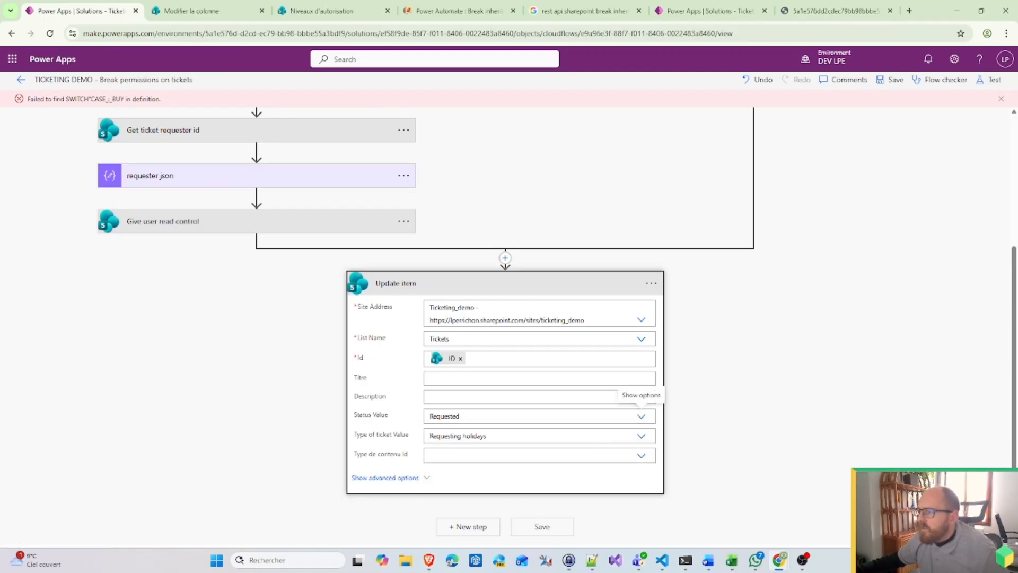
left_click(642, 435)
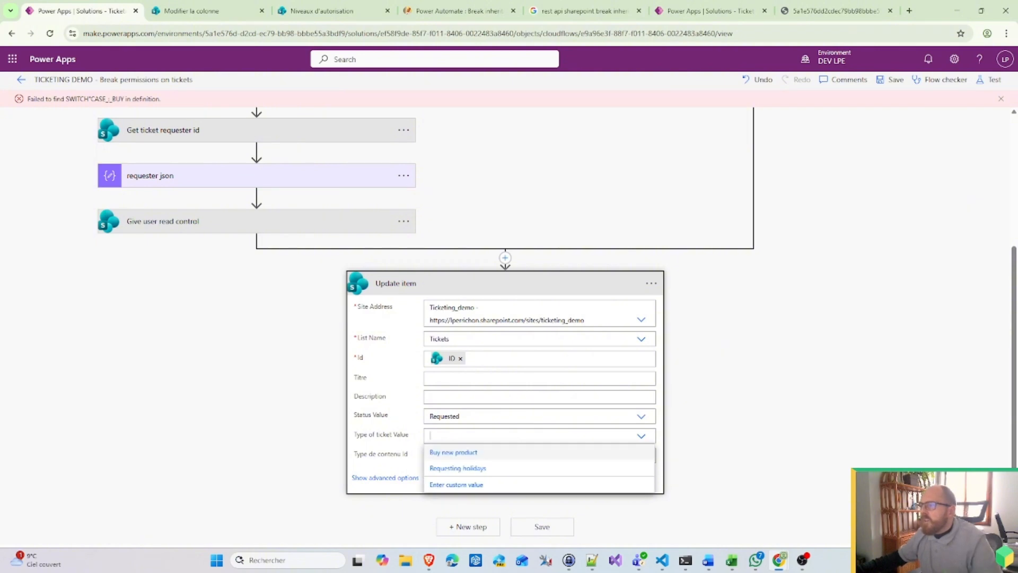
left_click(467, 484)
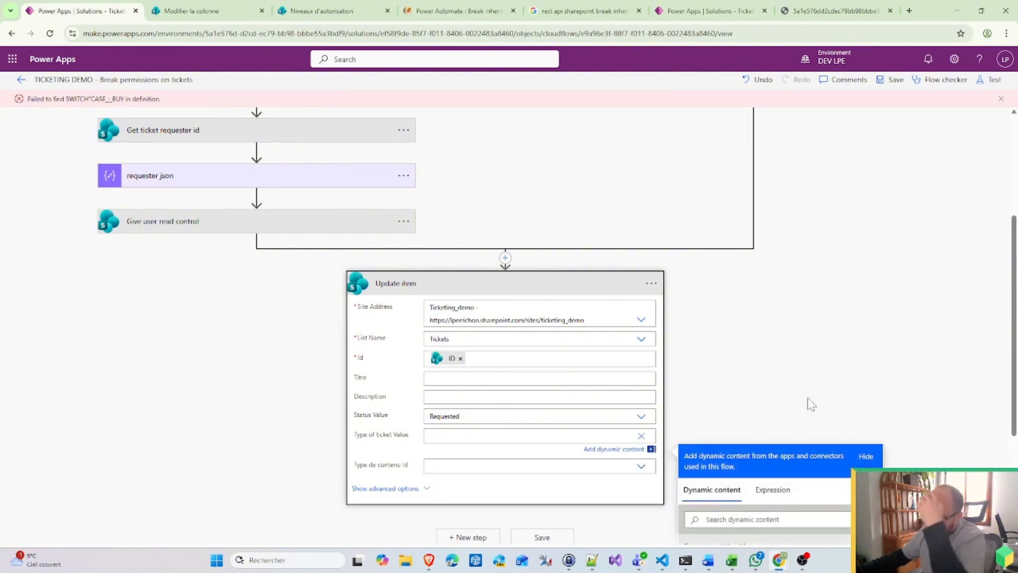
scroll(821, 450, "down", 15)
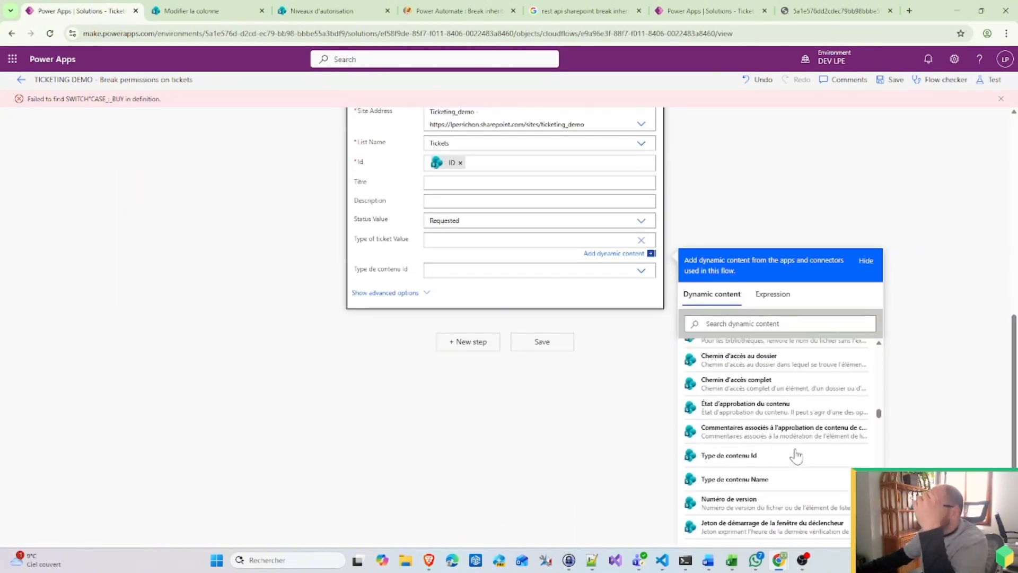
scroll(796, 455, "down", 10)
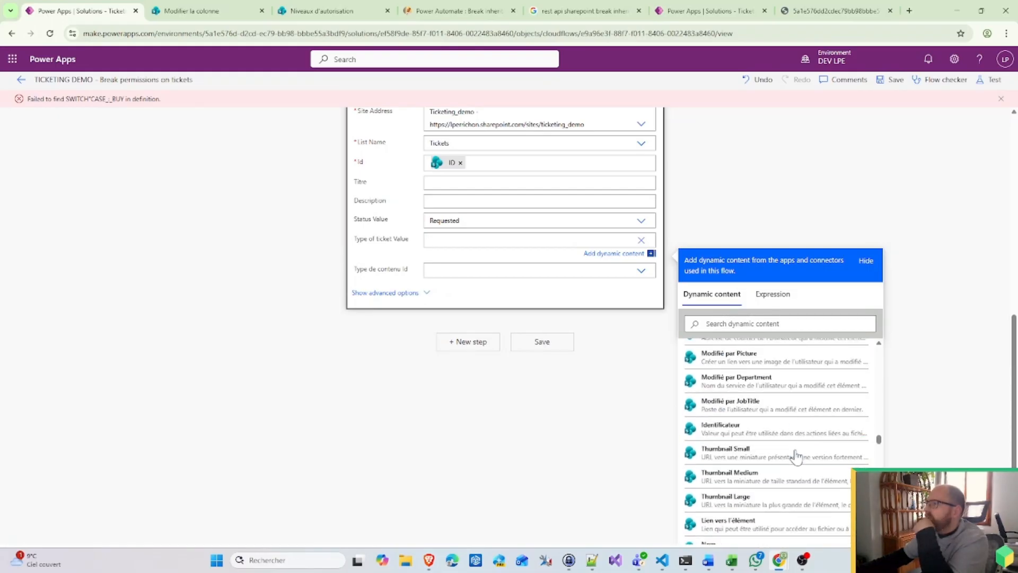
scroll(796, 455, "down", 10)
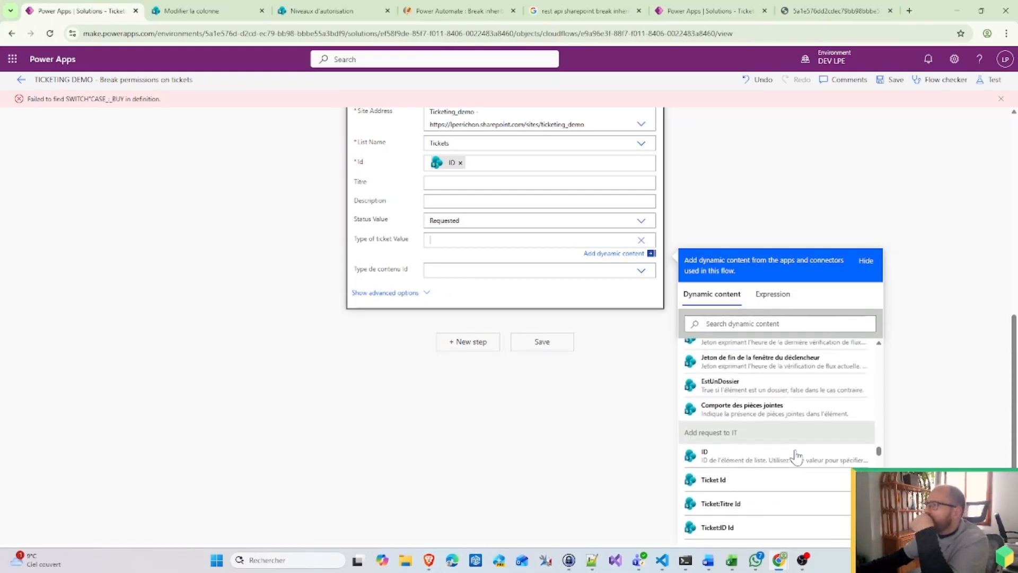
scroll(796, 455, "up", 10)
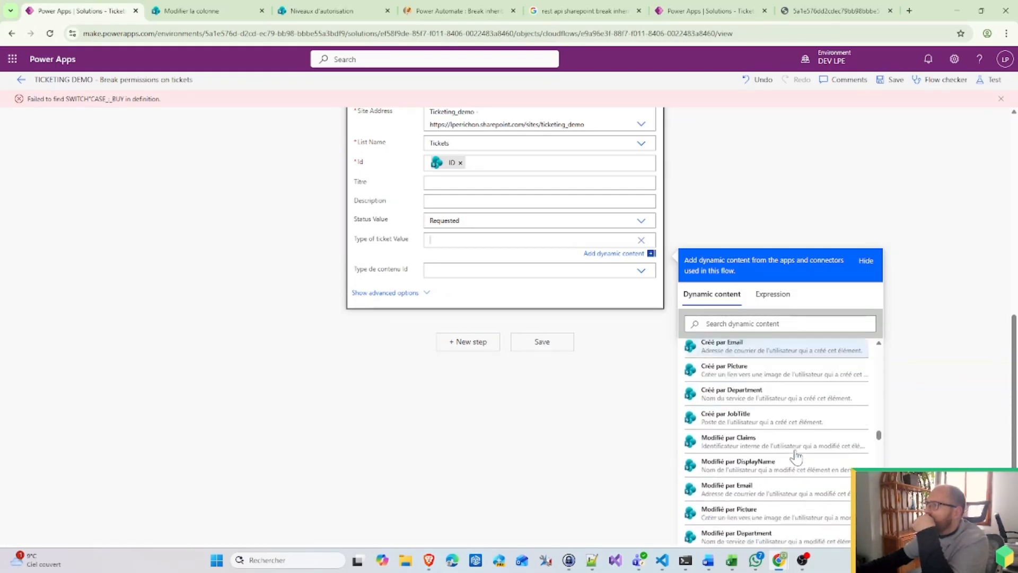
scroll(795, 455, "down", 10)
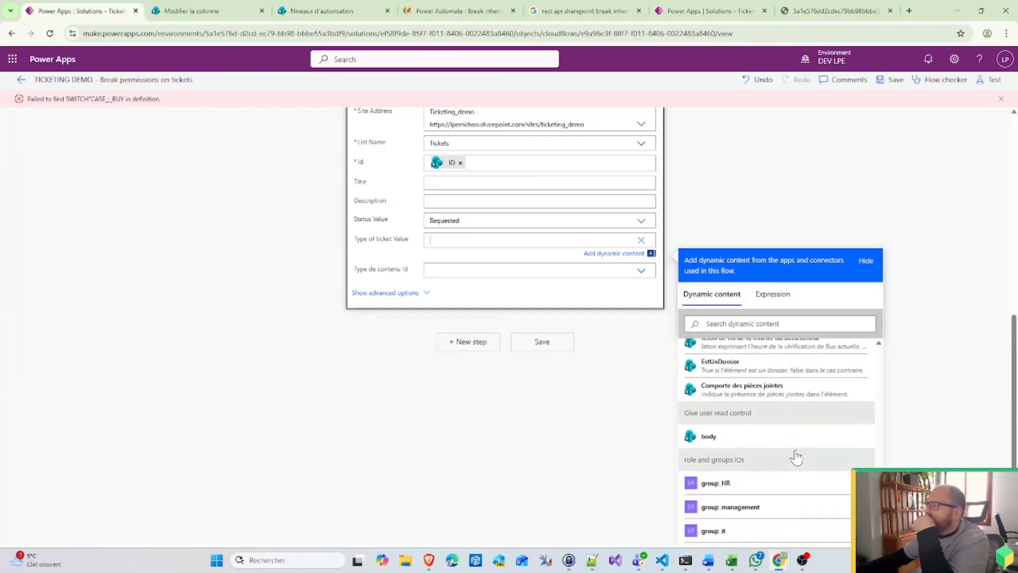
scroll(796, 456, "down", 2)
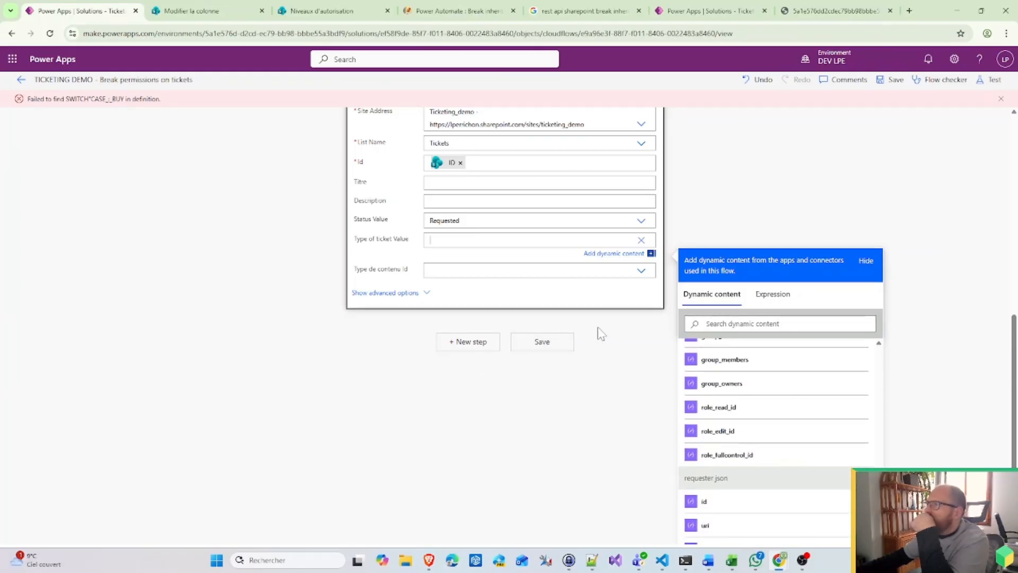
left_click(639, 245)
left_click(757, 418)
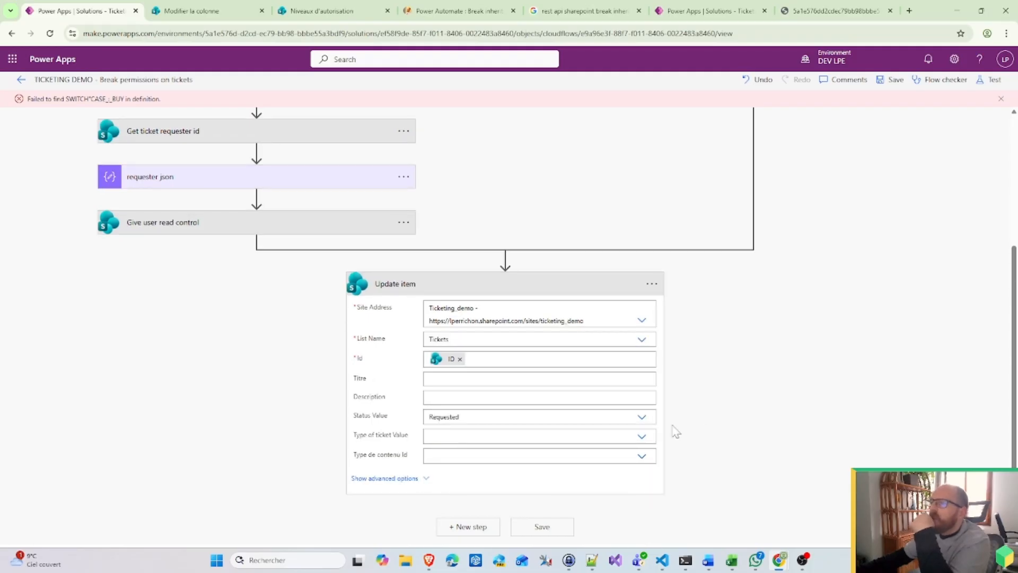
left_click(652, 284)
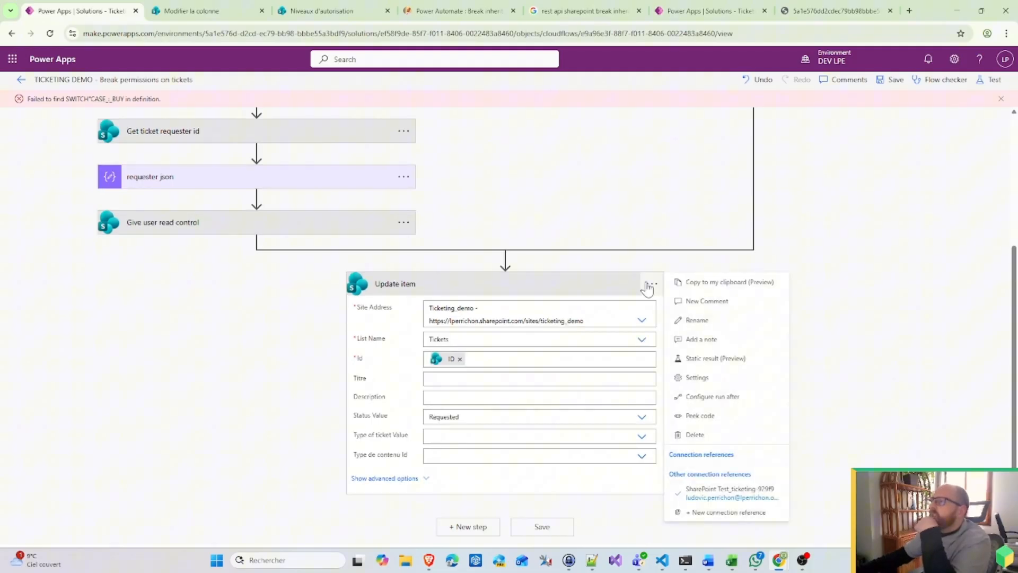
Step: Paste a copy of Update item from My clipboard after it and rename it Update Error
left_click(742, 289)
scroll(538, 237, "up", 4)
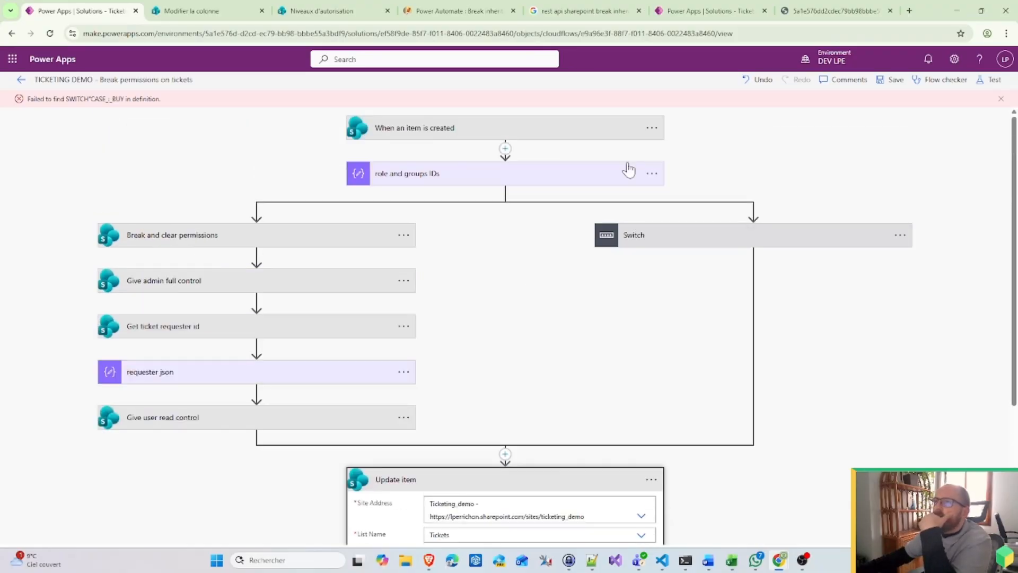
left_click(1000, 99)
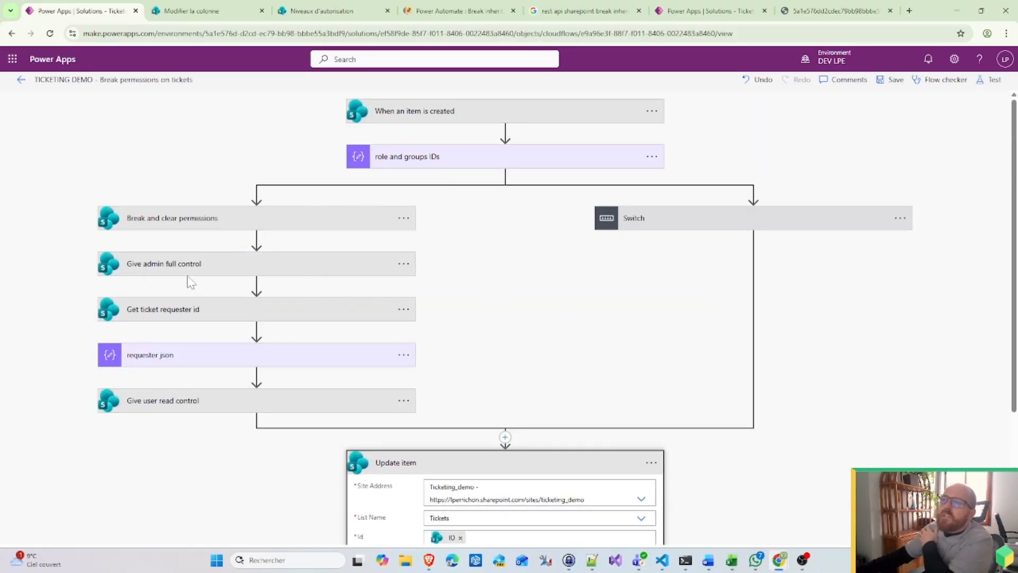
scroll(532, 302, "down", 3)
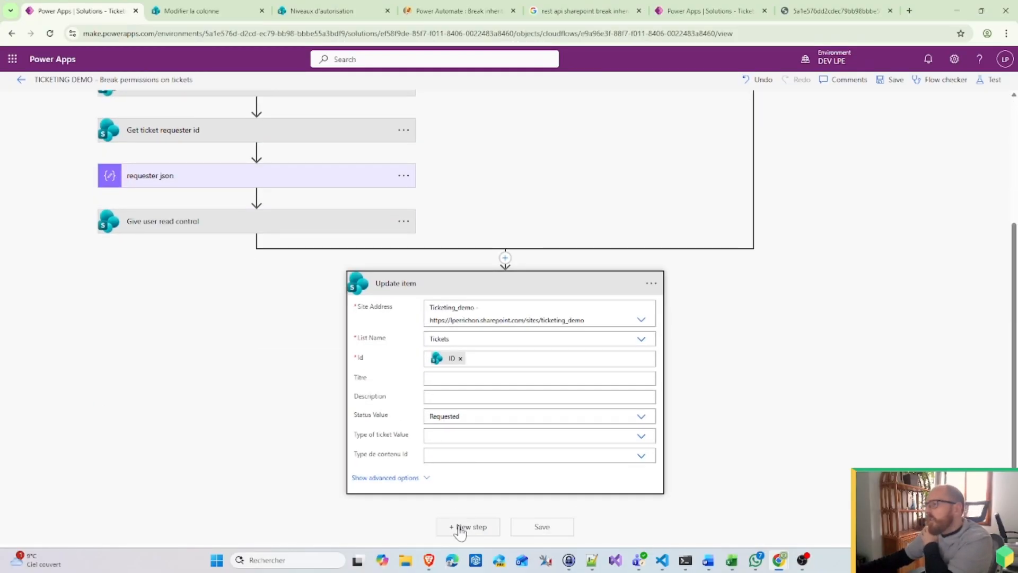
left_click(460, 527)
left_click(572, 371)
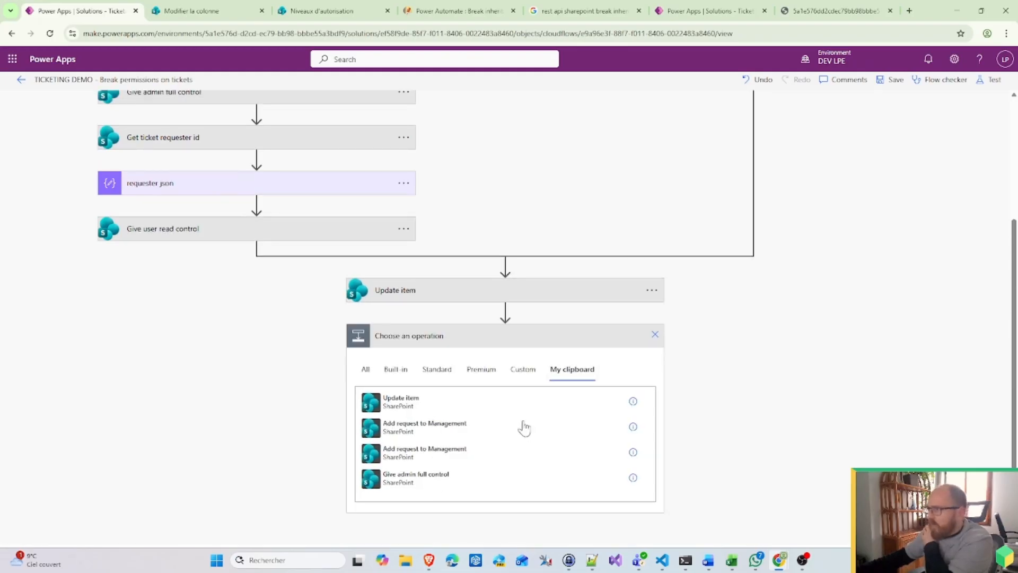
left_click(419, 404)
left_click(652, 482)
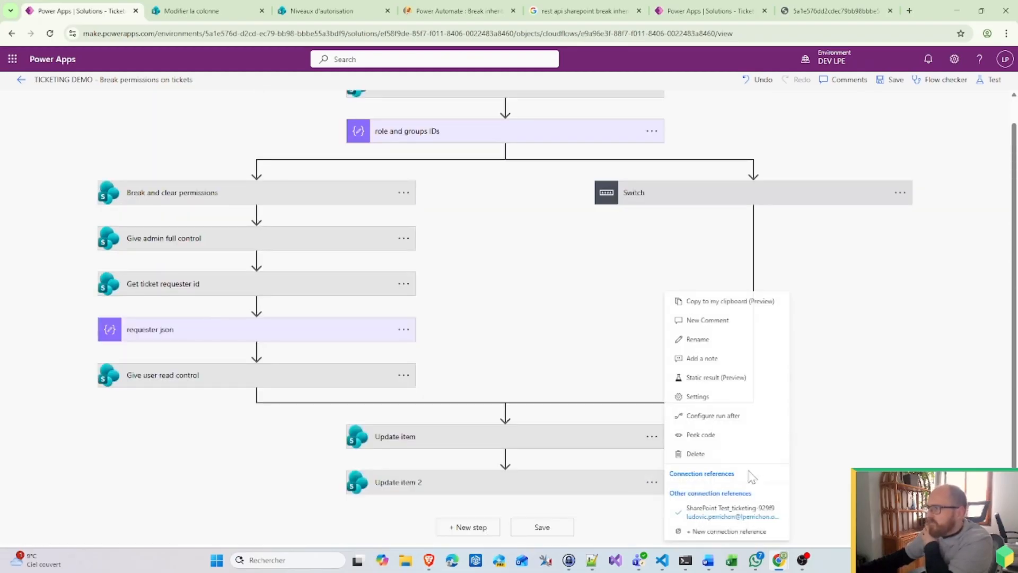
left_click(724, 339)
key("End")
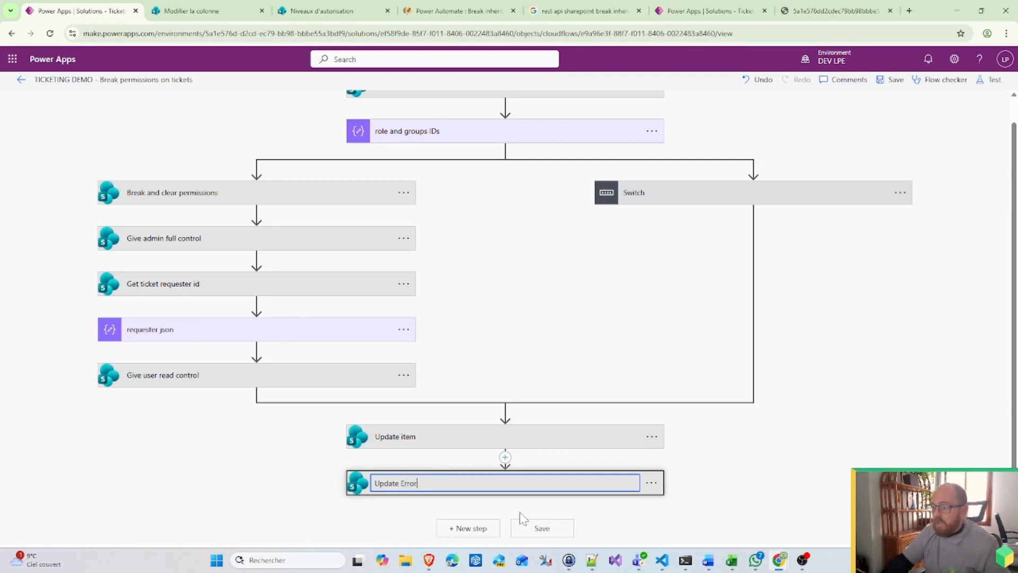
type("Error")
key("Return")
Step: Make Update Error run only if Update item failed, skipped or timed out, with Status Cancelled
left_click(651, 482)
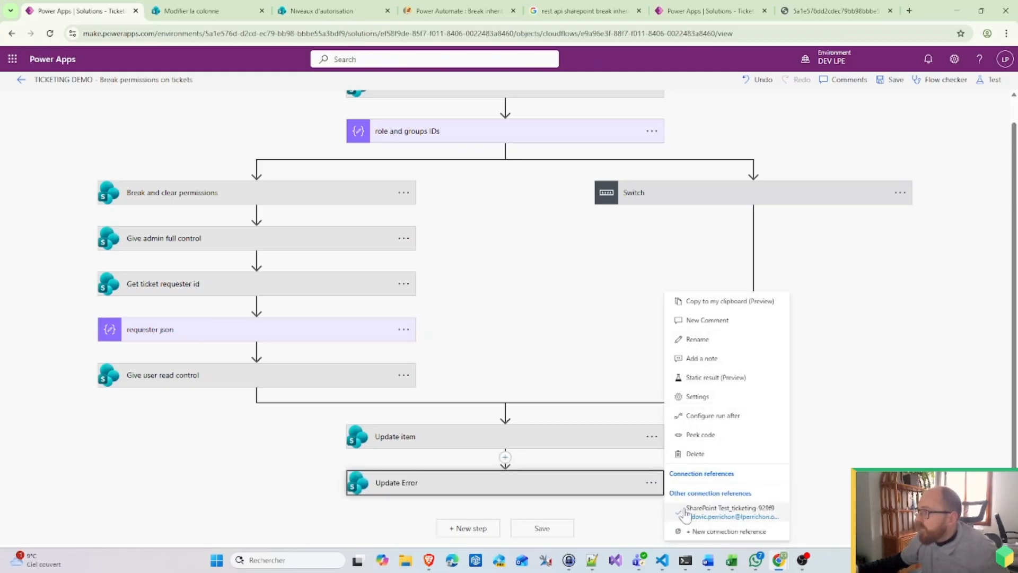
left_click(726, 419)
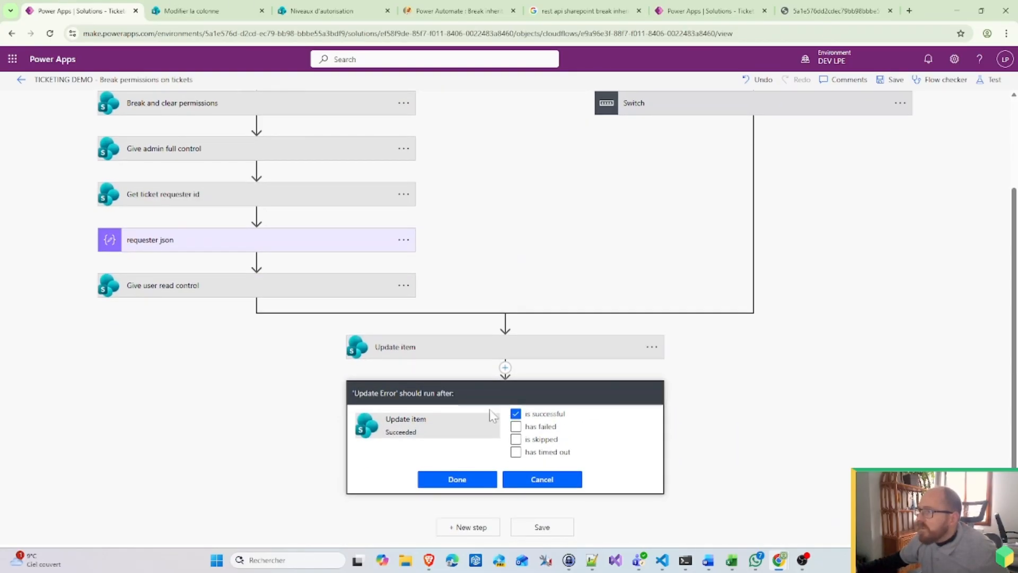
left_click(516, 413)
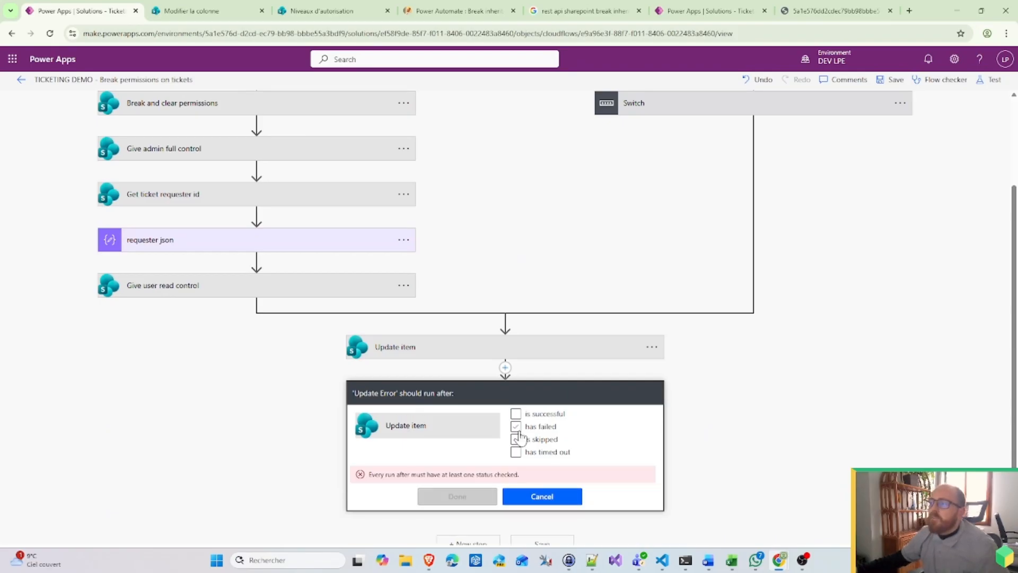
left_click(517, 427)
left_click(517, 440)
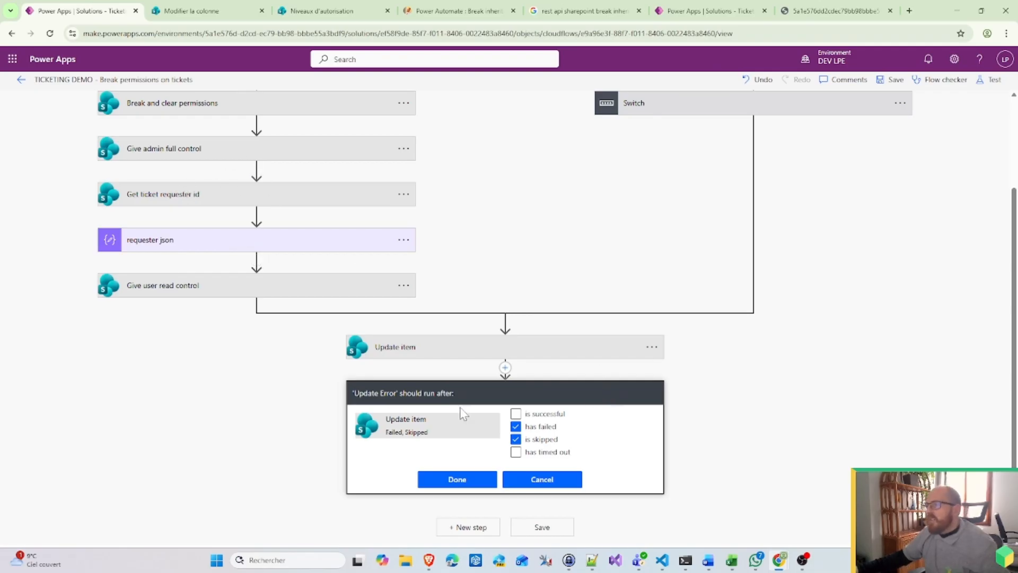
left_click(516, 453)
left_click(455, 480)
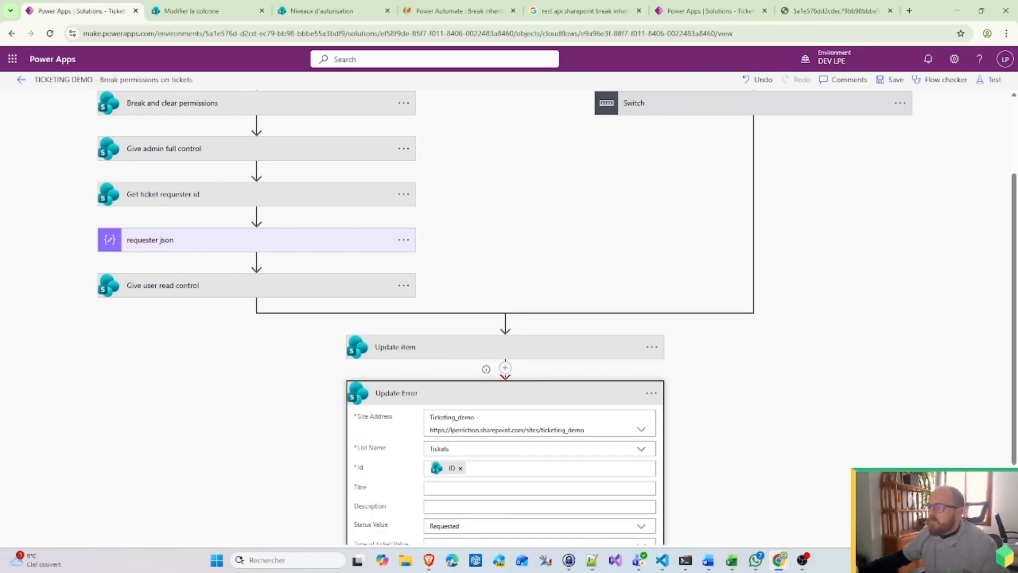
scroll(441, 419, "down", 2)
left_click(477, 420)
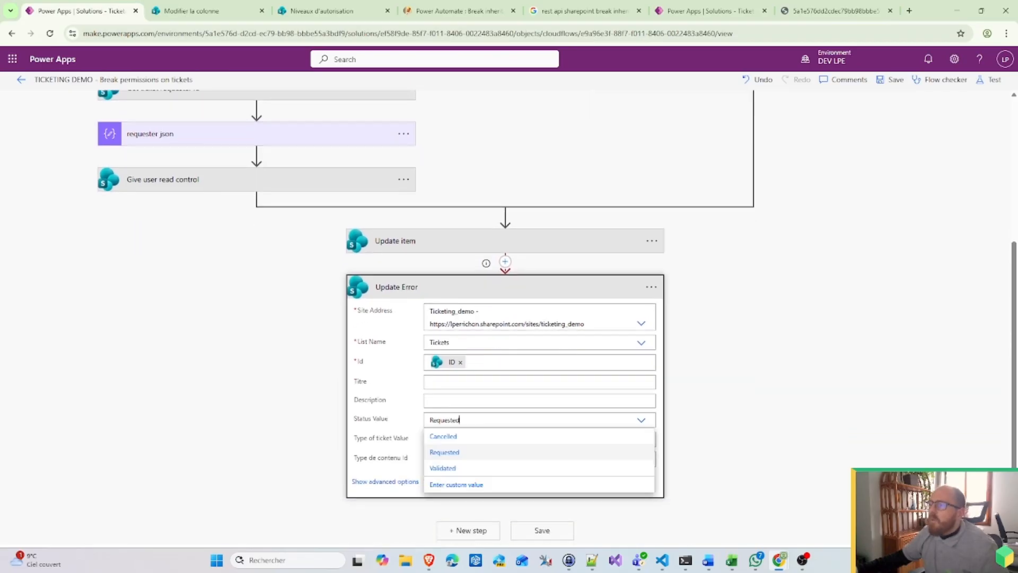
left_click(442, 437)
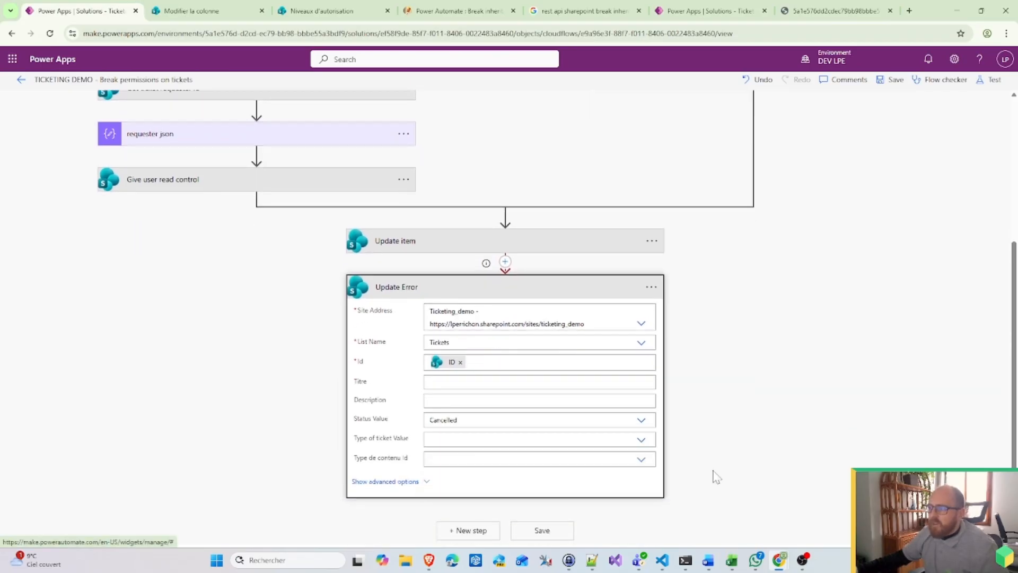
Step: Add a Terminate action with status Failed after Update Error
left_click(471, 530)
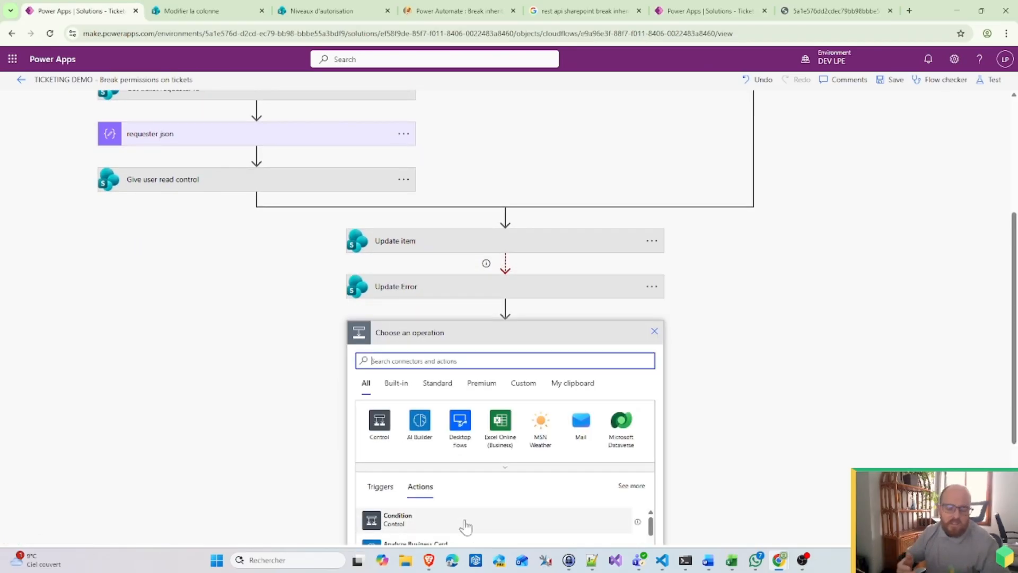
type("ierminate")
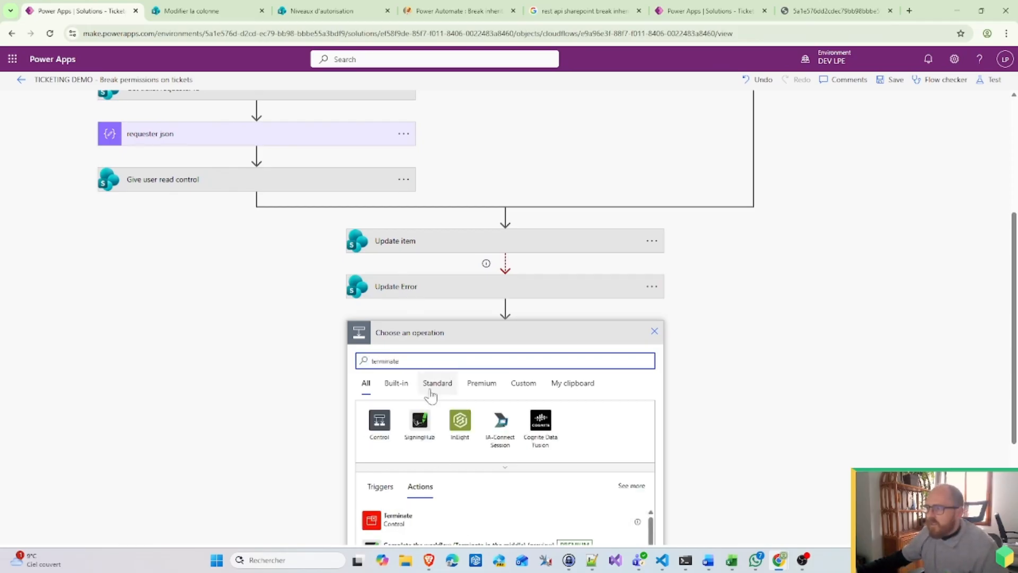
left_click(422, 525)
Step: Save the flow
scroll(732, 416, "up", 1)
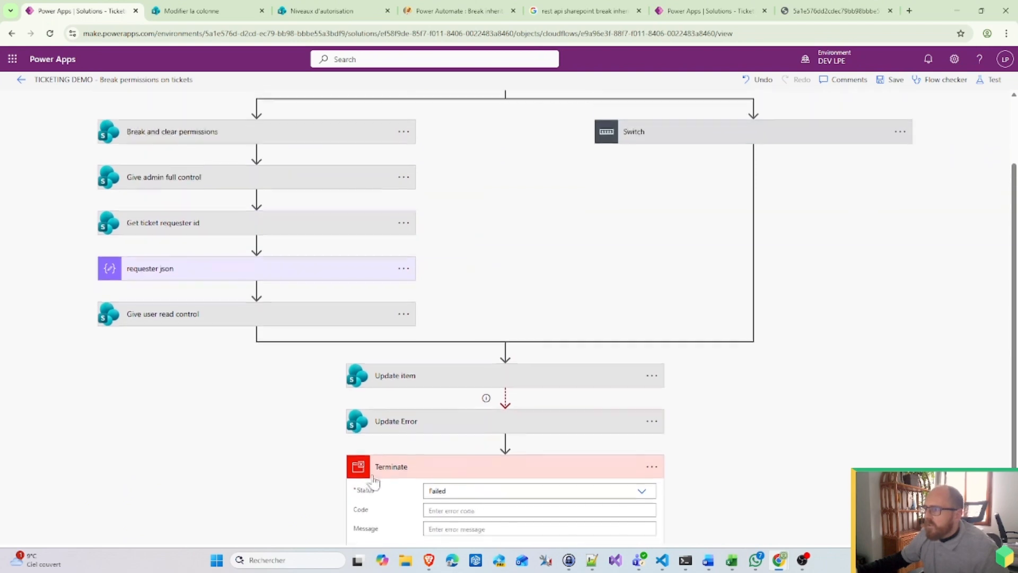
scroll(732, 373, "down", 1)
scroll(520, 456, "up", 1)
scroll(518, 455, "up", 3)
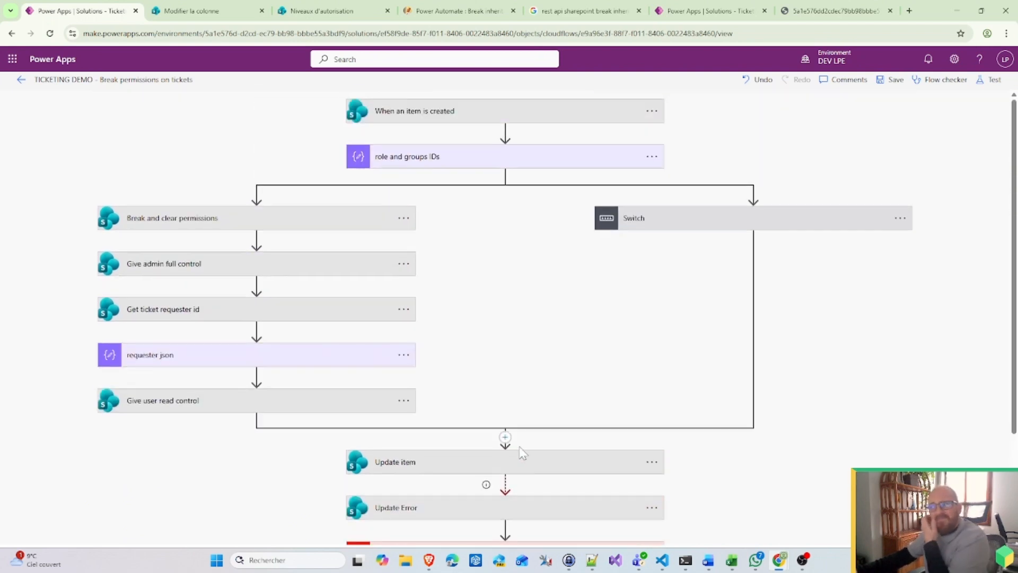
left_click(896, 80)
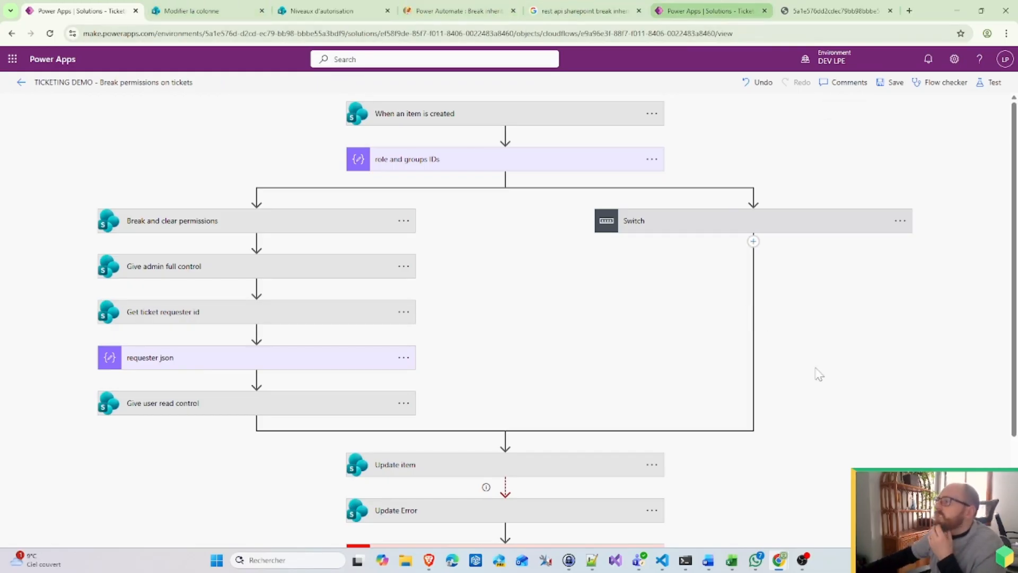
Step: Create a new Tickets item with a test title, change its ticket type from Requesting holidays to Buy new product, and save it
mouse_move(780, 560)
left_click(835, 509)
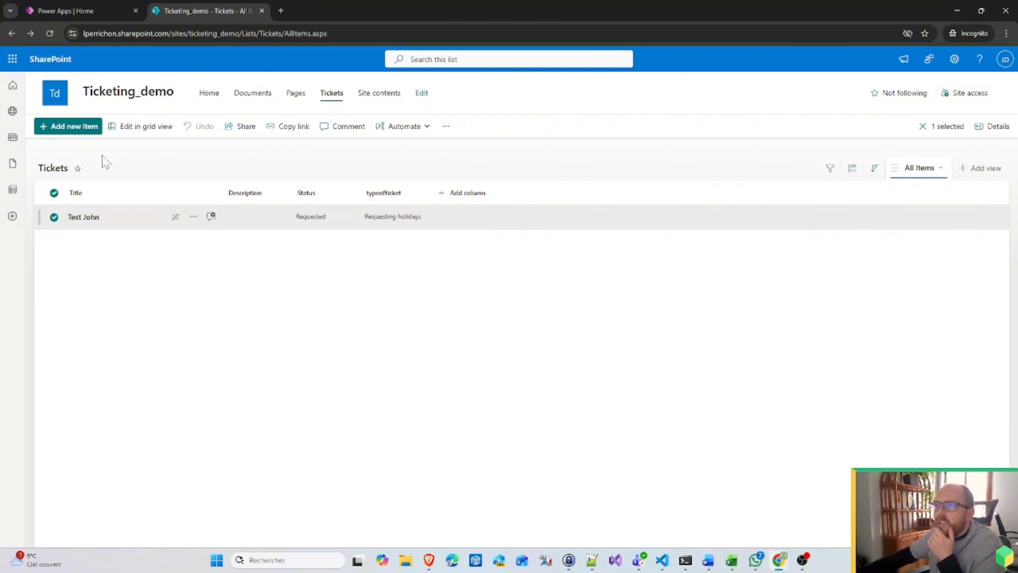
left_click(79, 127)
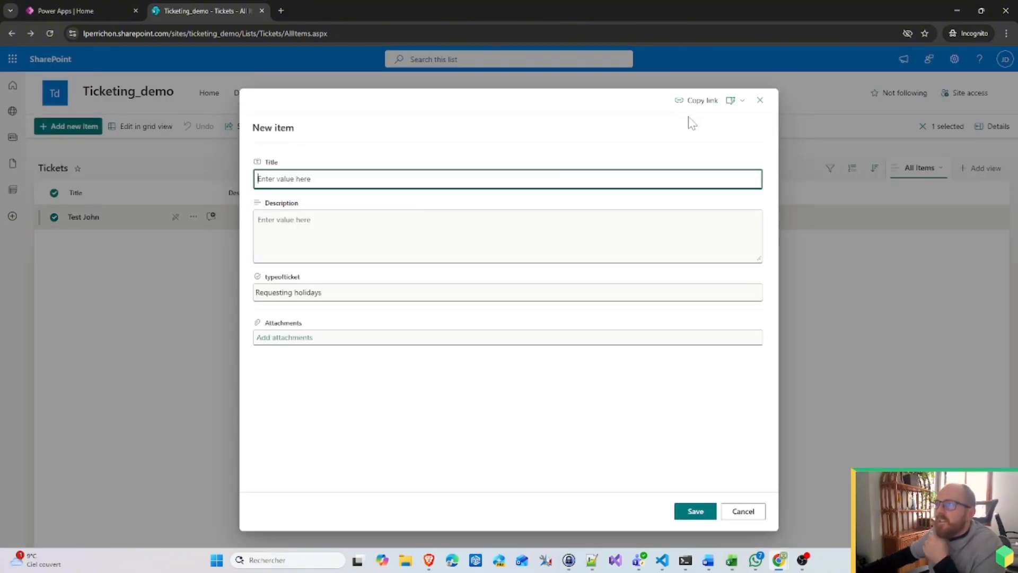
type("Test John 2")
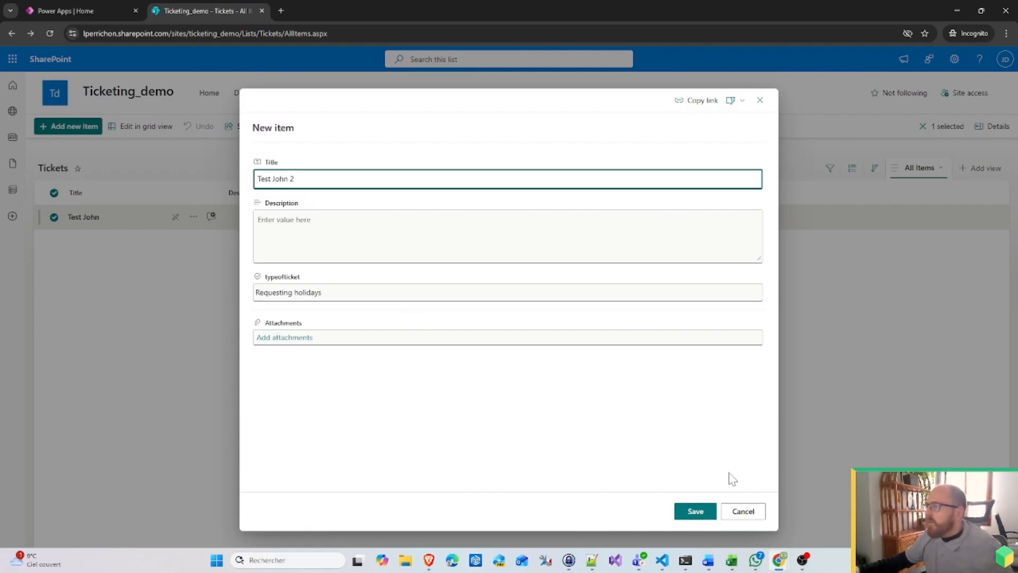
left_click(582, 296)
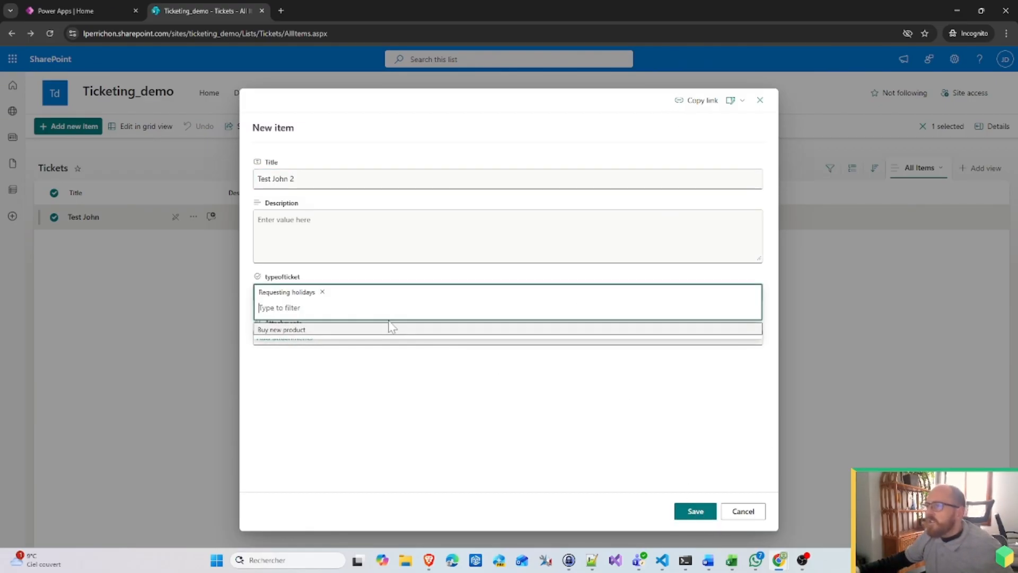
left_click(322, 292)
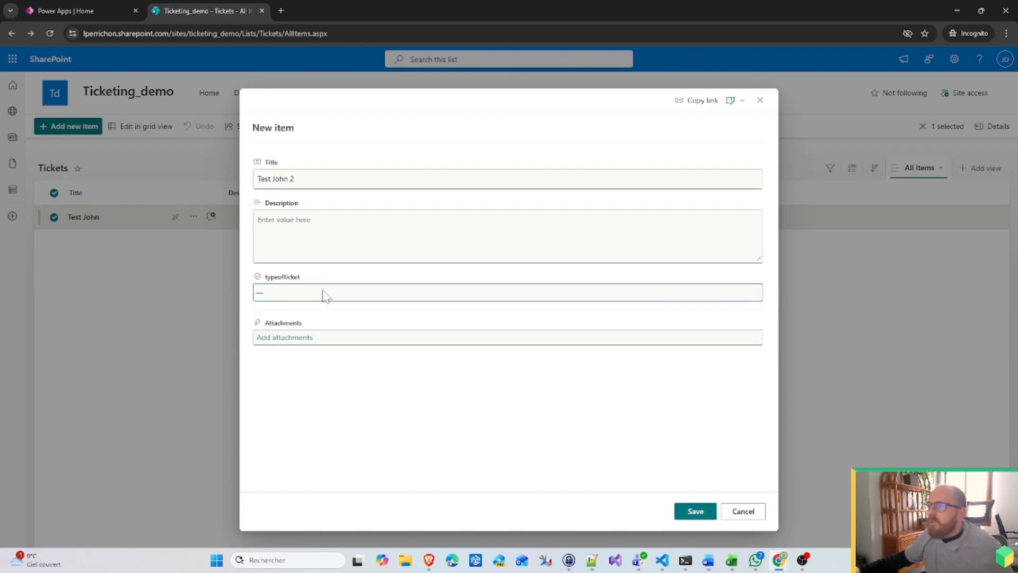
left_click(321, 294)
left_click(291, 335)
left_click(696, 511)
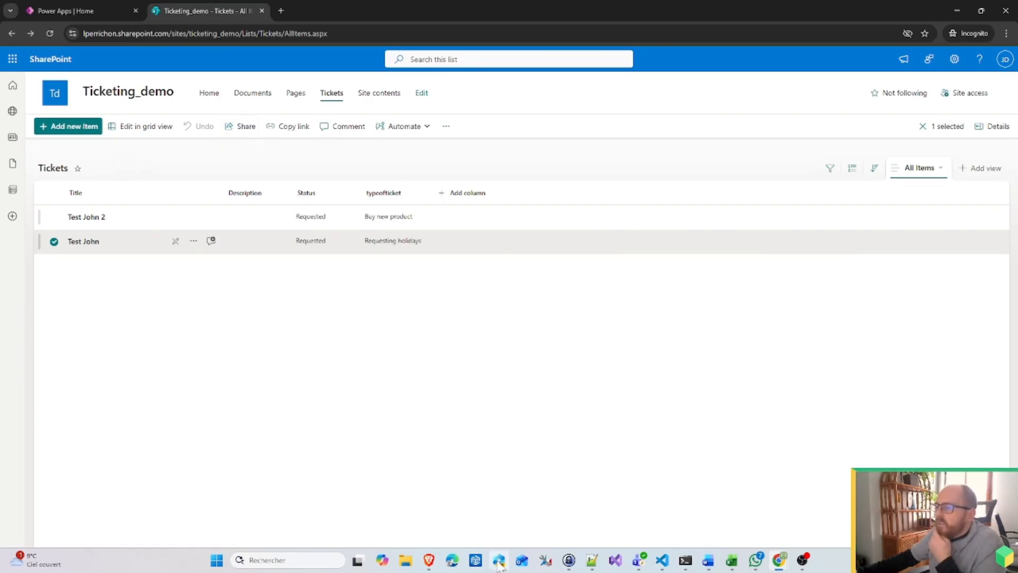
Step: Return to the flow's details page and refresh its run history
left_click(957, 10)
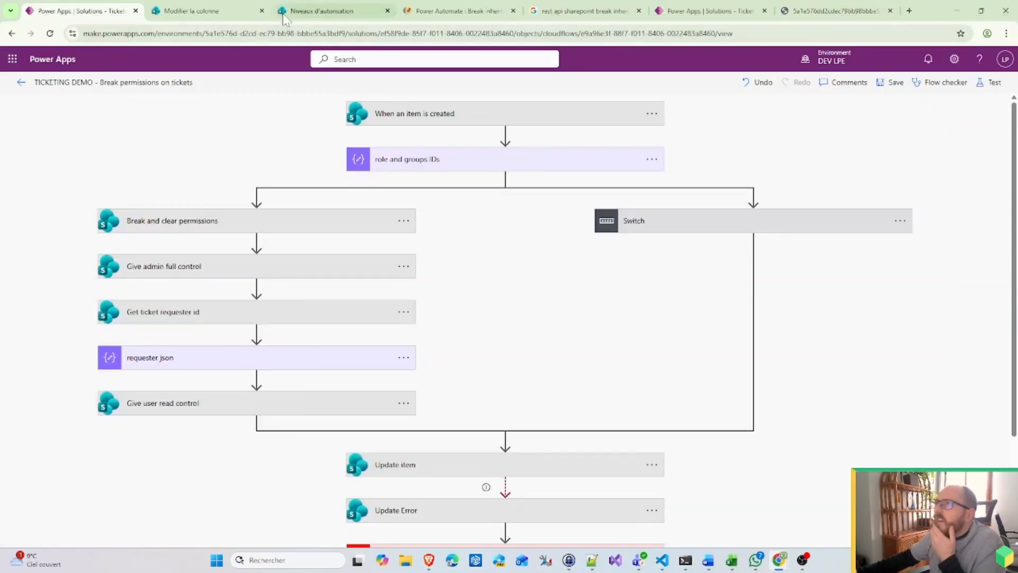
left_click(711, 11)
left_click(21, 82)
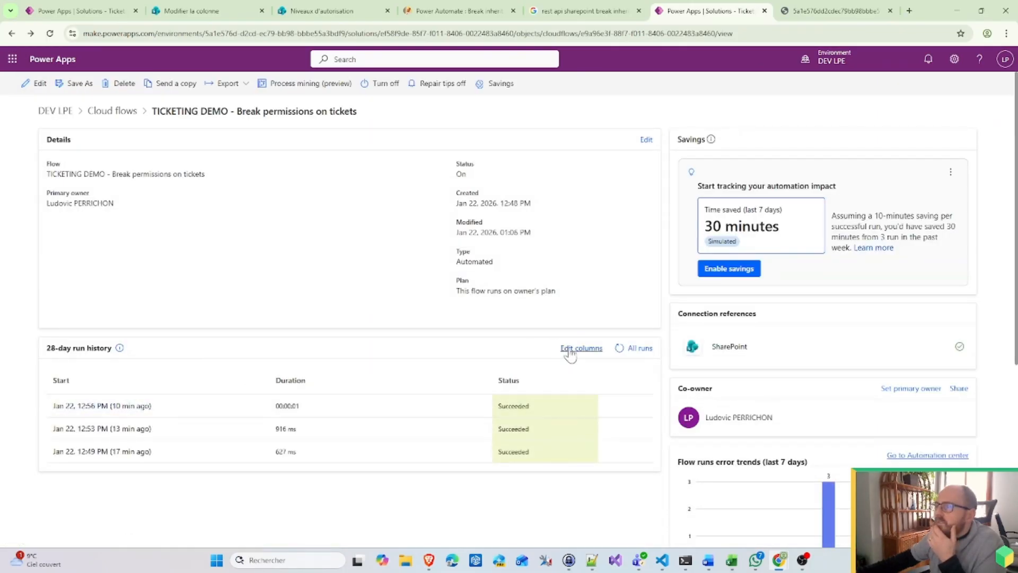
left_click(621, 351)
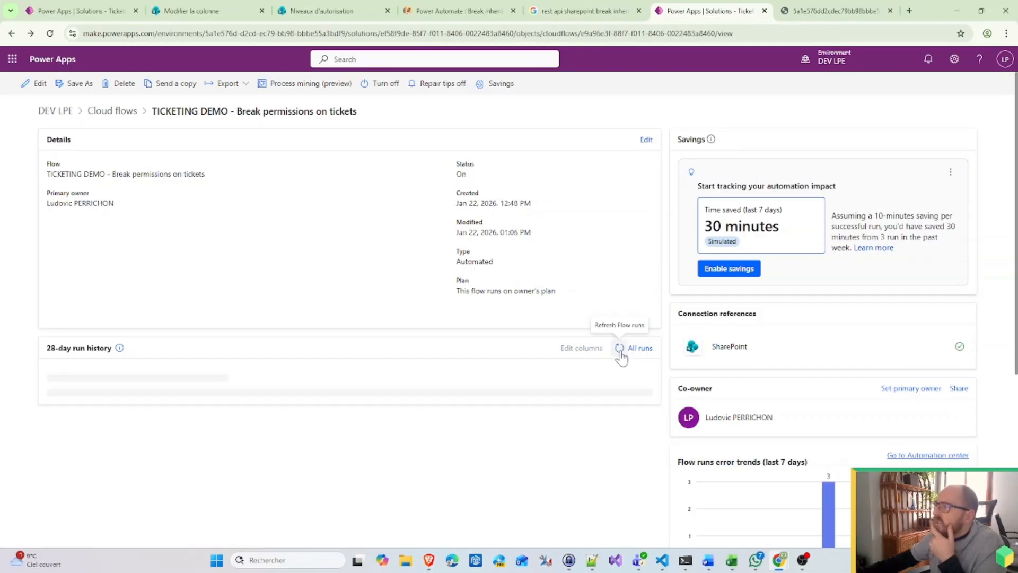
left_click(620, 350)
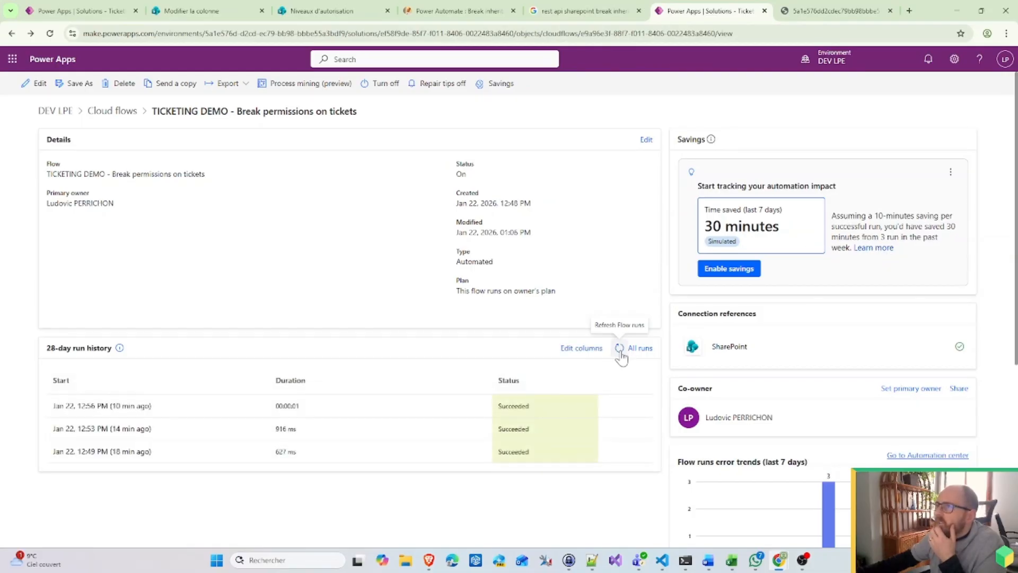
left_click(620, 350)
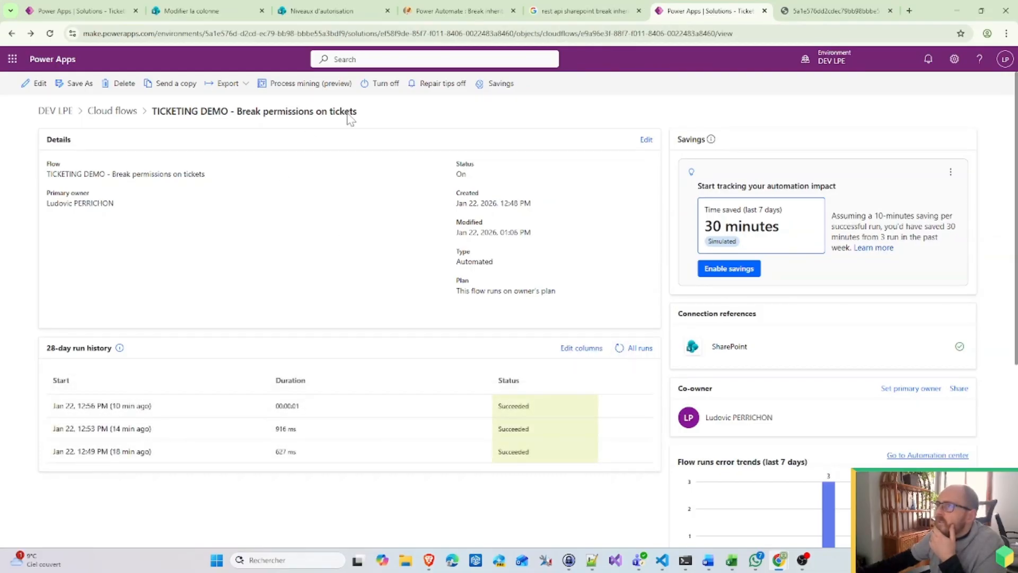
Step: Open the flow in the designer and begin appending 'and m' to its name
left_click(35, 83)
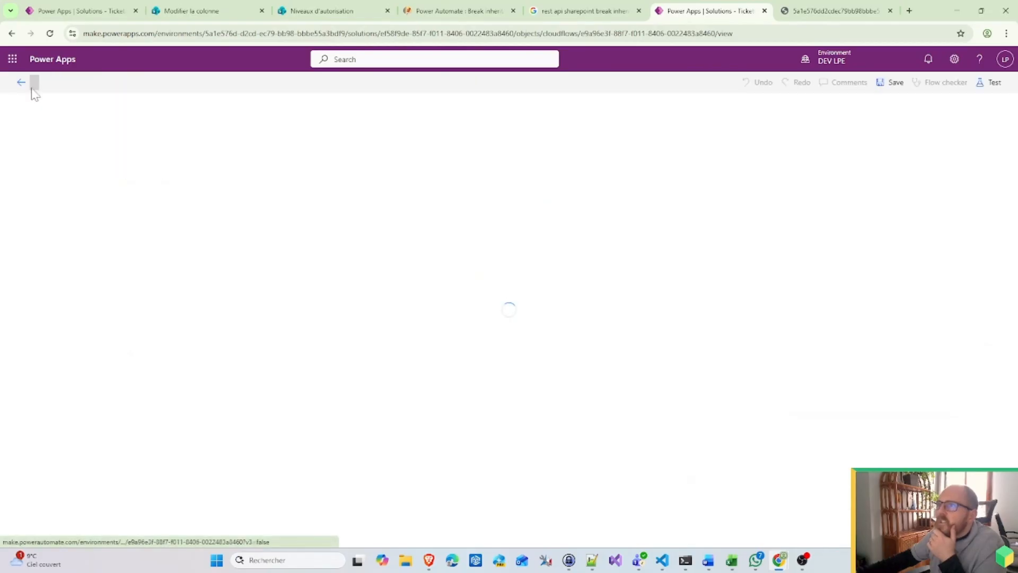
left_click(194, 84)
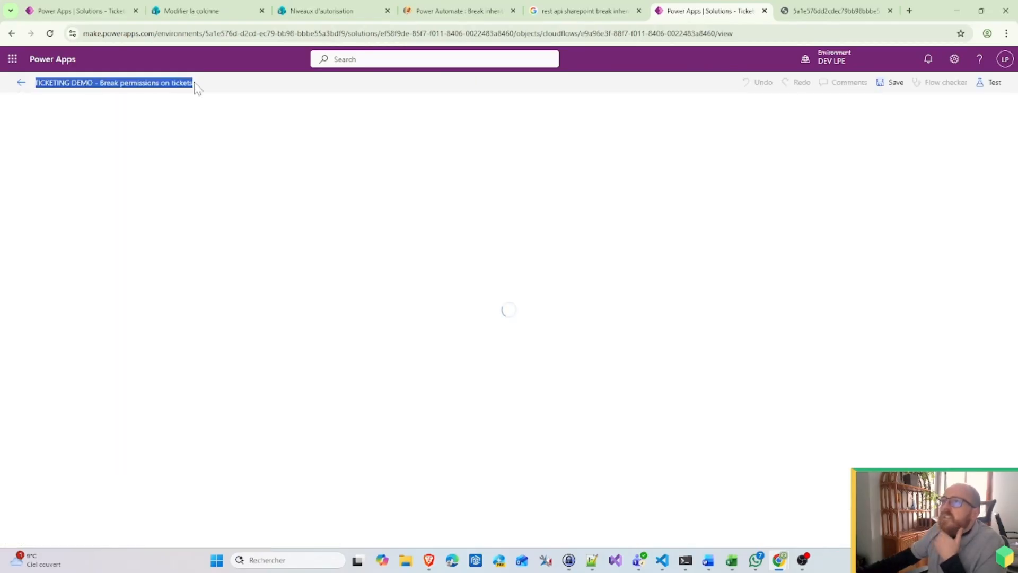
type("a")
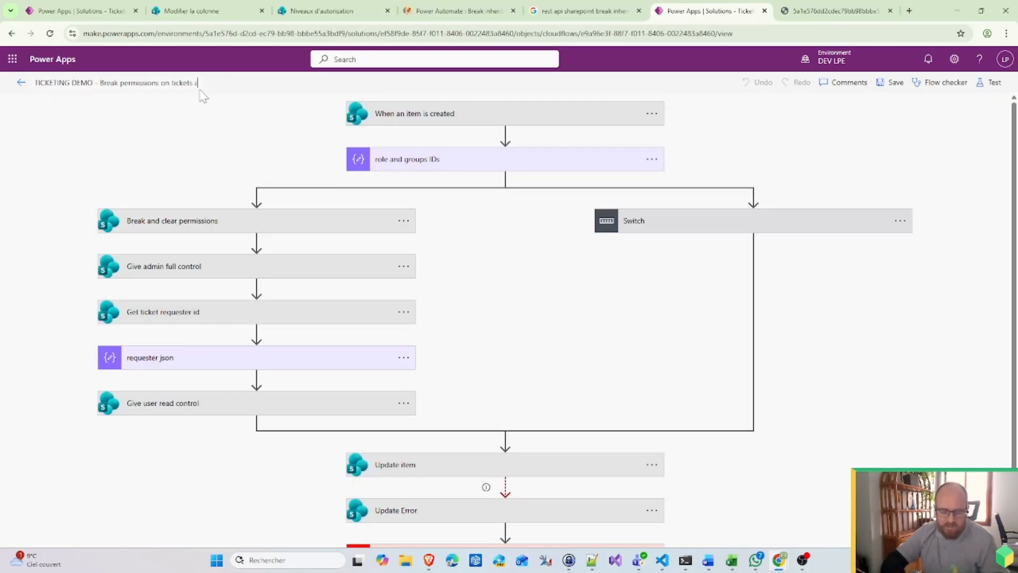
type("nd manage s")
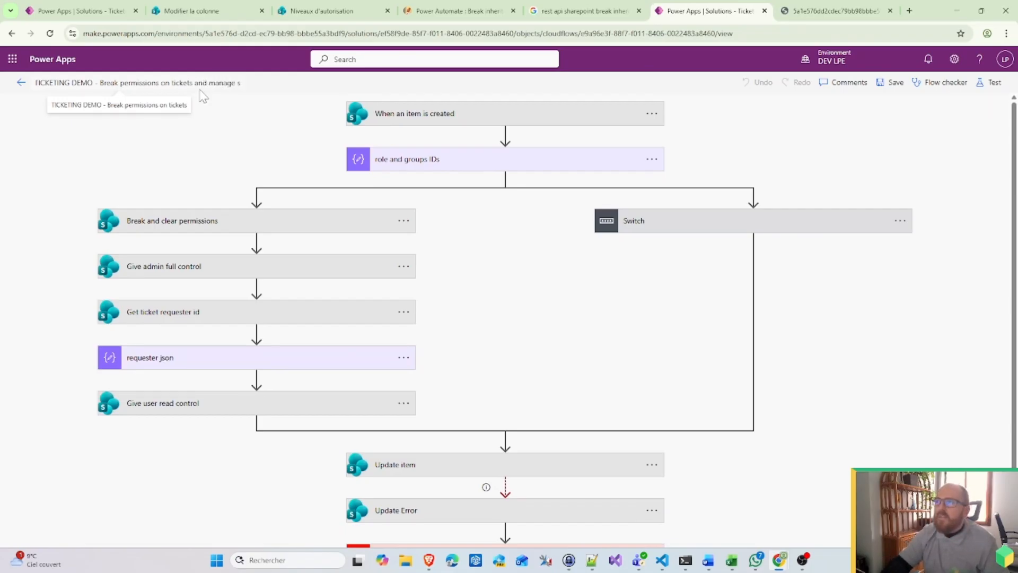
Step: Complete the flow name as 'TICKETING DEMO - Break permissions on tickets and manage status ticket'
key("BackSpace")
key("BackSpace")
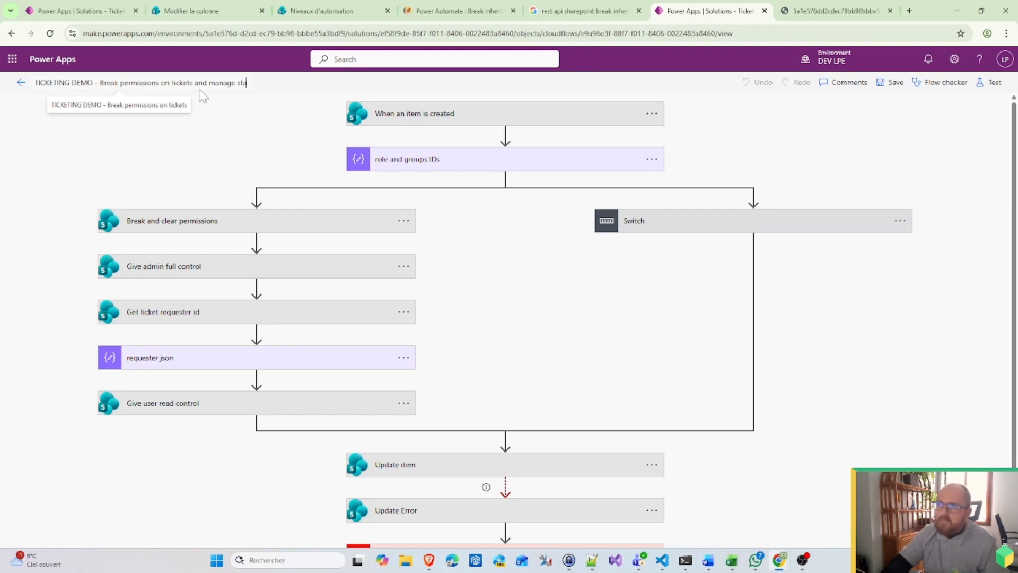
type("status ticket")
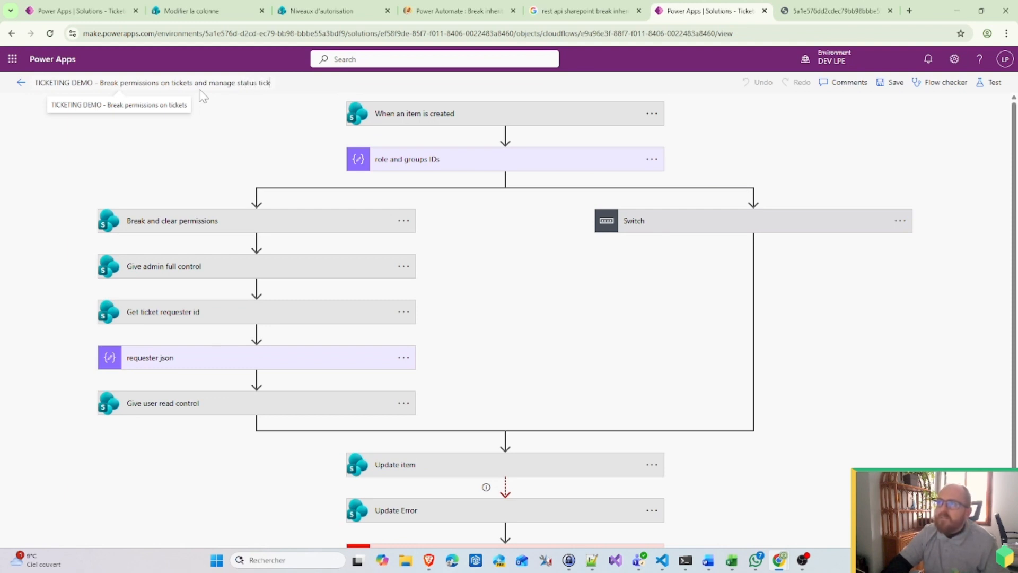
left_click(257, 132)
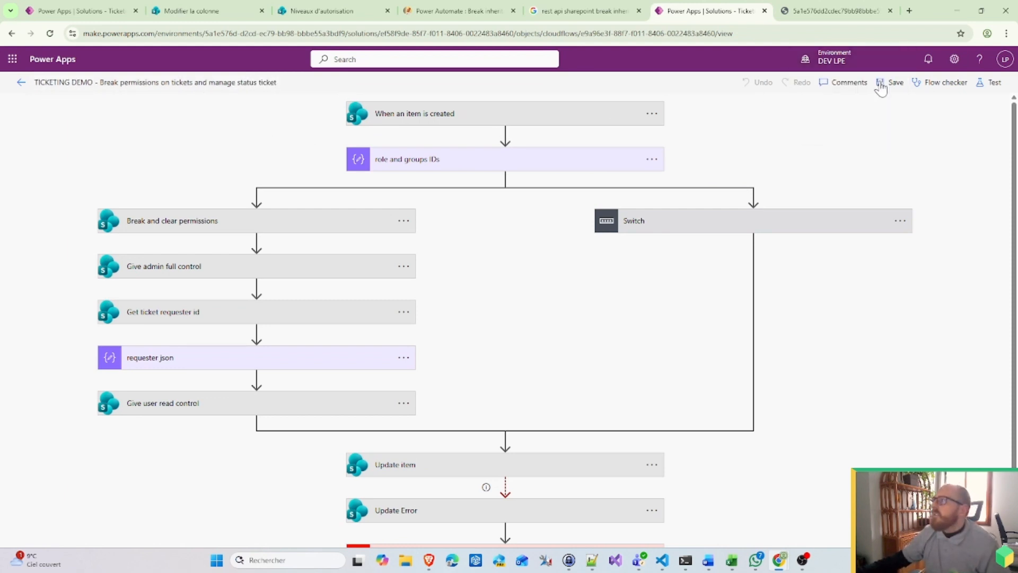
Step: Save the renamed flow and reopen its details page from the solution objects
left_click(881, 85)
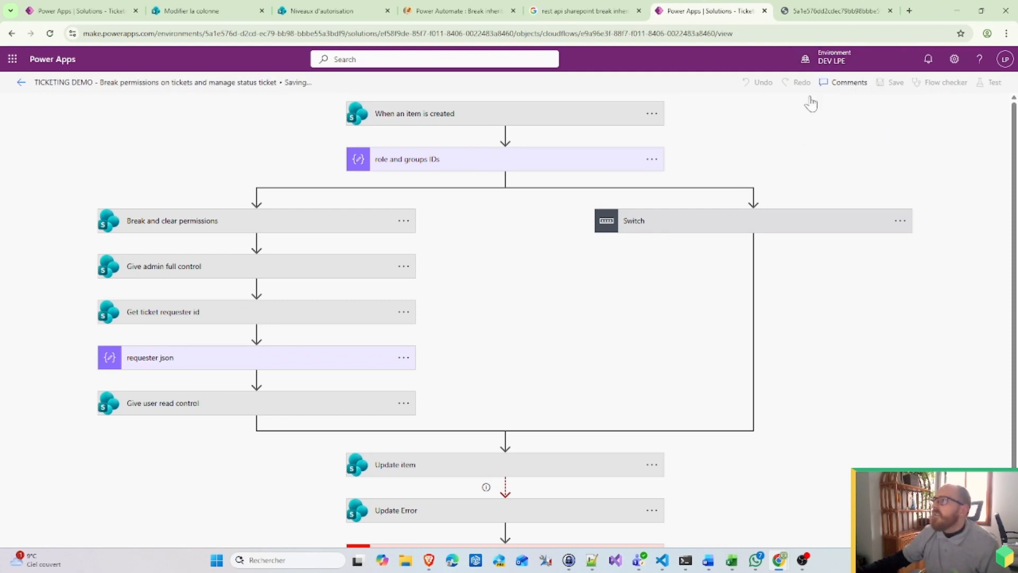
left_click(21, 84)
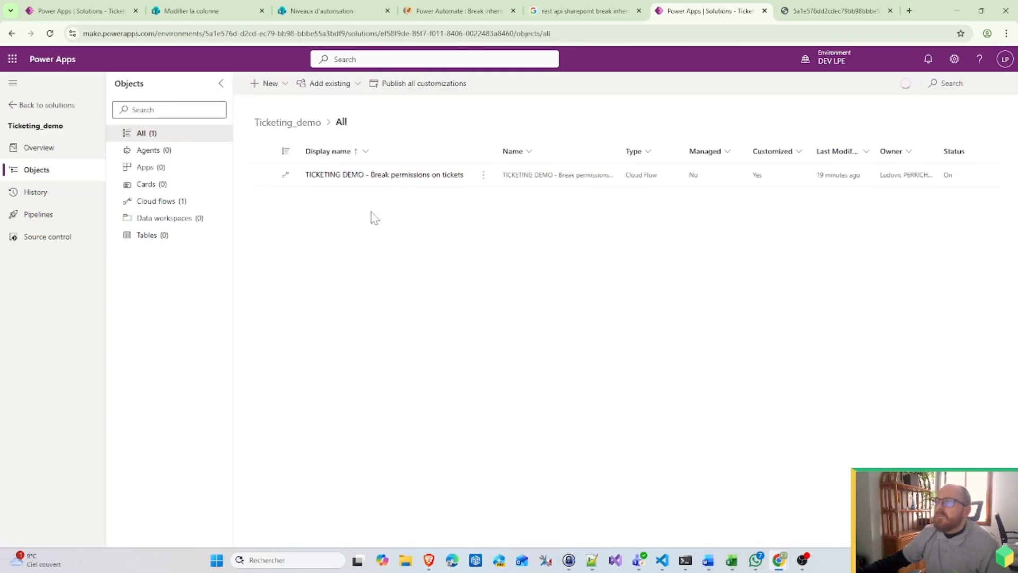
left_click(391, 176)
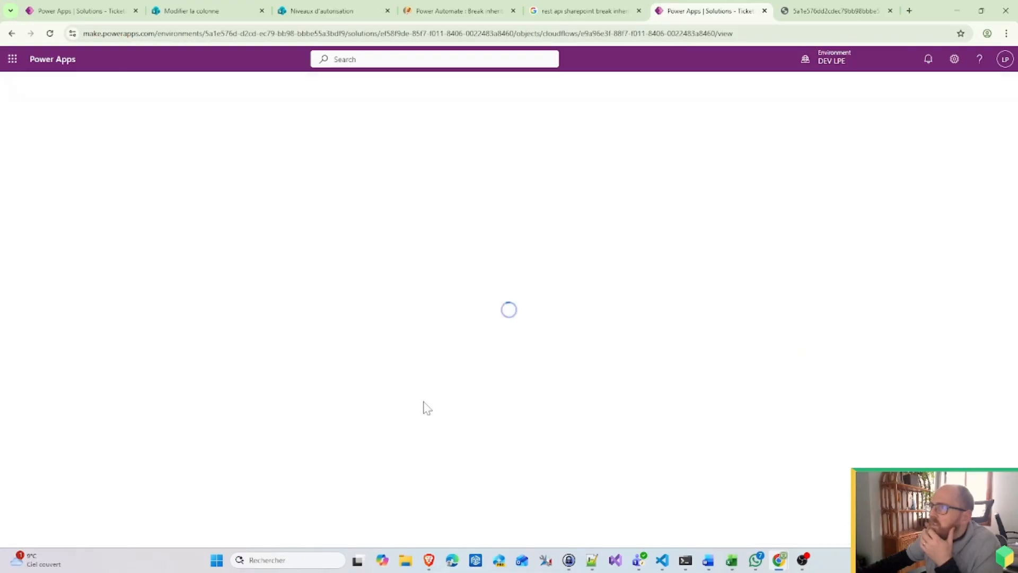
Step: Open the latest failed run and expand Switch, Case Buy and the failing Add request to Management - Buy action
left_click(119, 407)
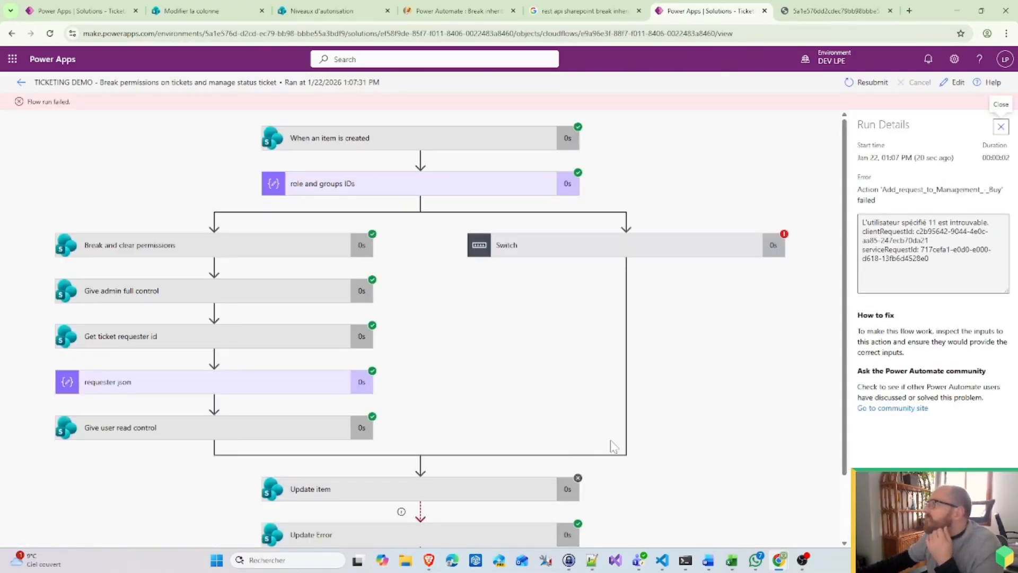
left_click(637, 249)
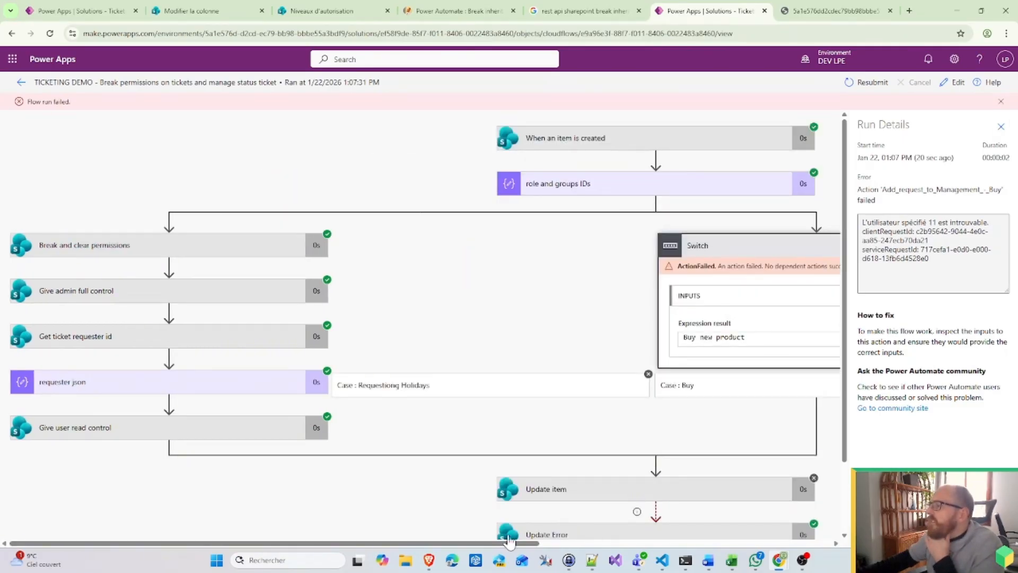
left_click_drag(509, 541, 745, 541)
scroll(610, 419, "down", 2)
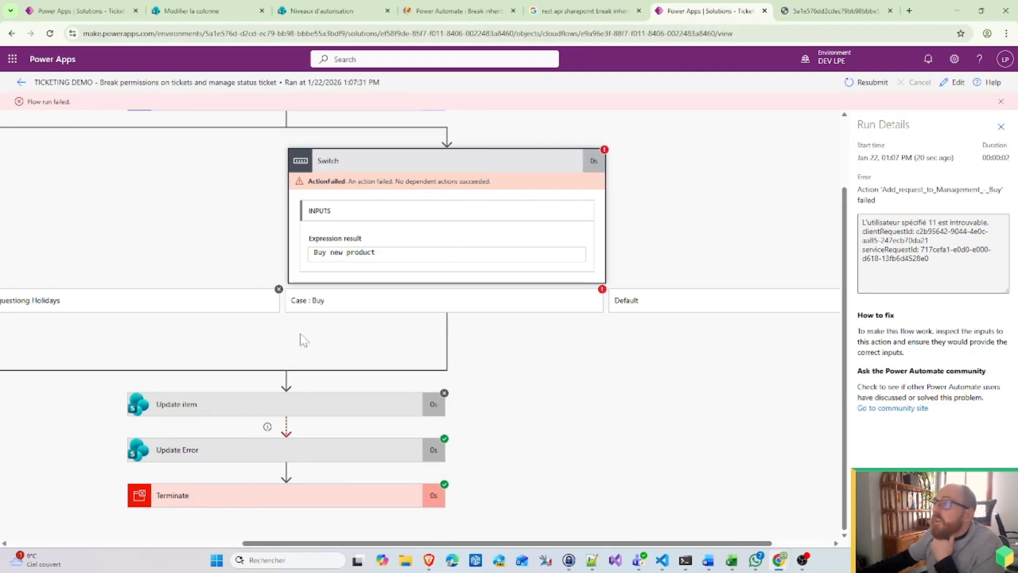
left_click(535, 308)
left_click(546, 341)
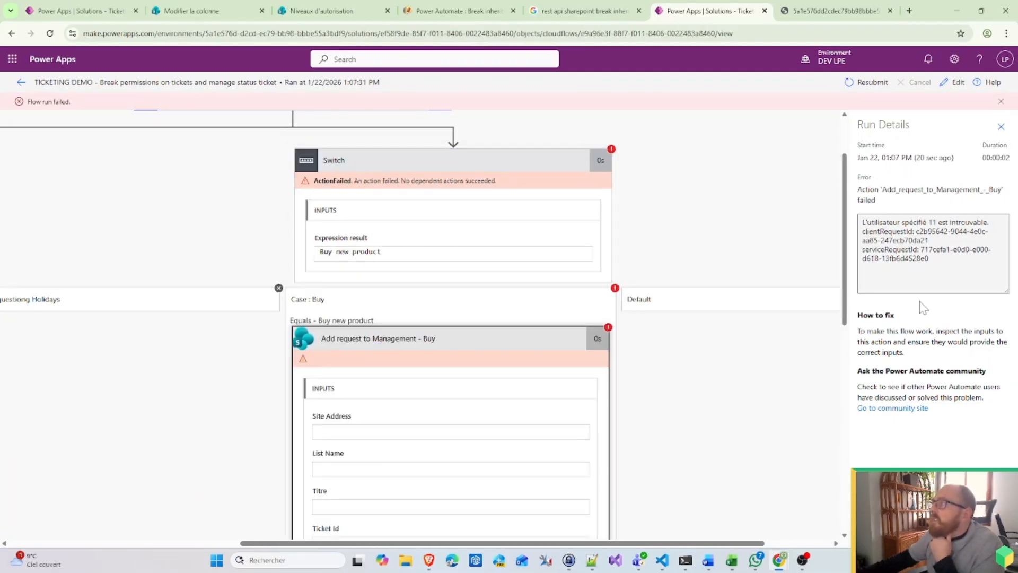
Step: Read the error that user 11 for Who Claims wasn't found, then inspect Update Error's inputs and outputs
scroll(593, 407, "down", 4)
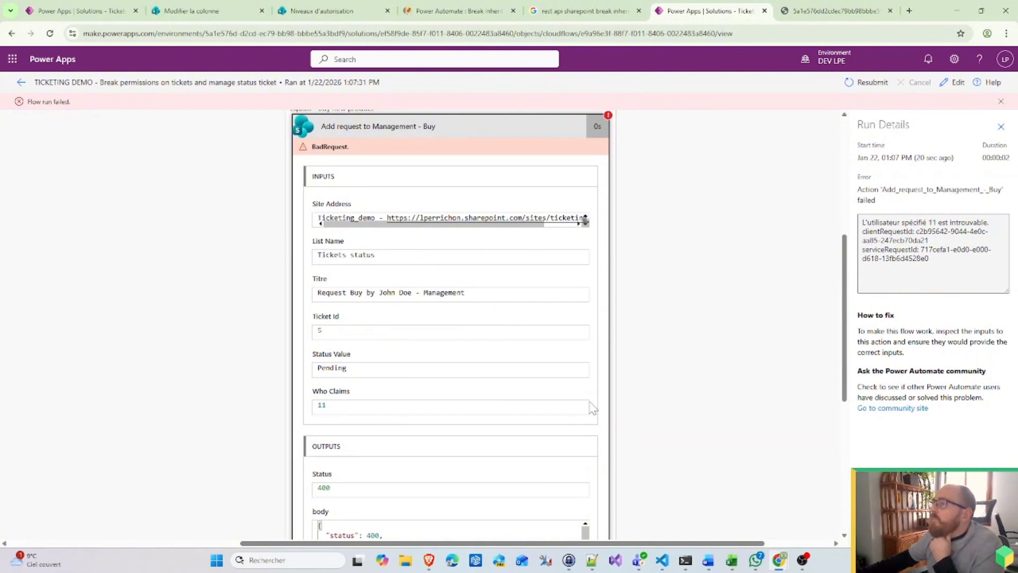
scroll(592, 407, "down", 1)
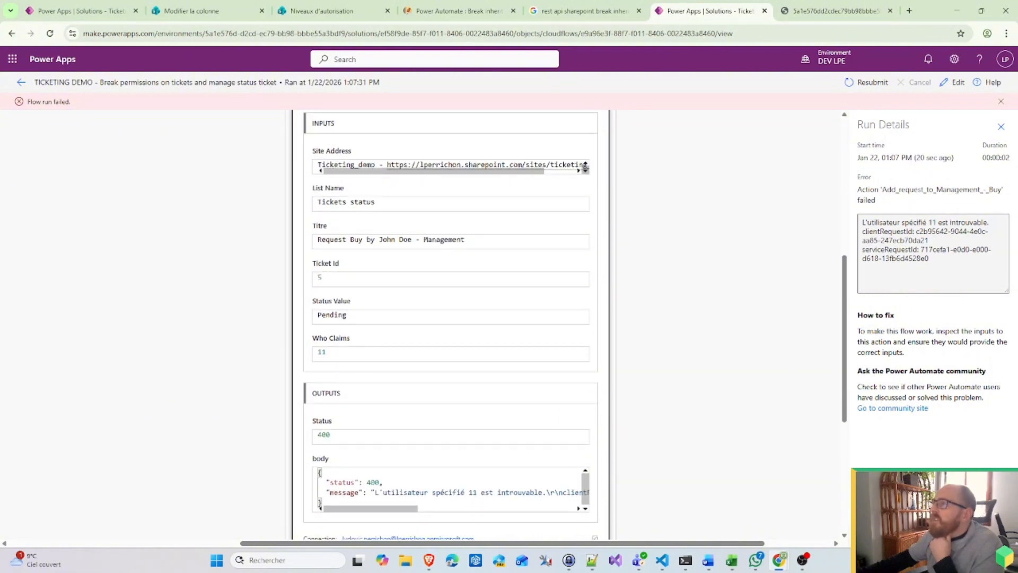
scroll(425, 324, "up", 7)
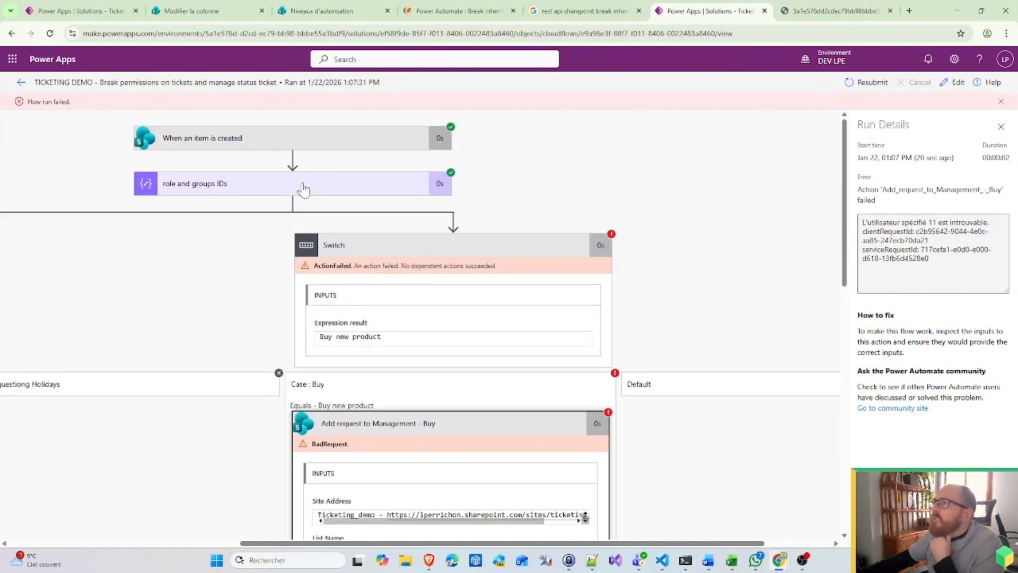
scroll(648, 382, "down", 8)
scroll(632, 414, "up", 5)
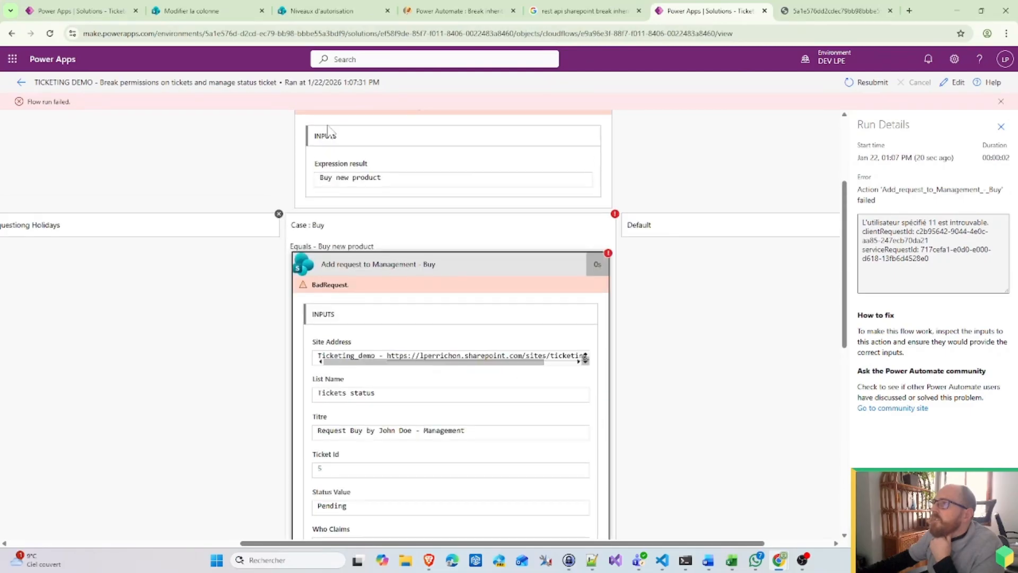
scroll(366, 233, "up", 3)
scroll(639, 462, "down", 9)
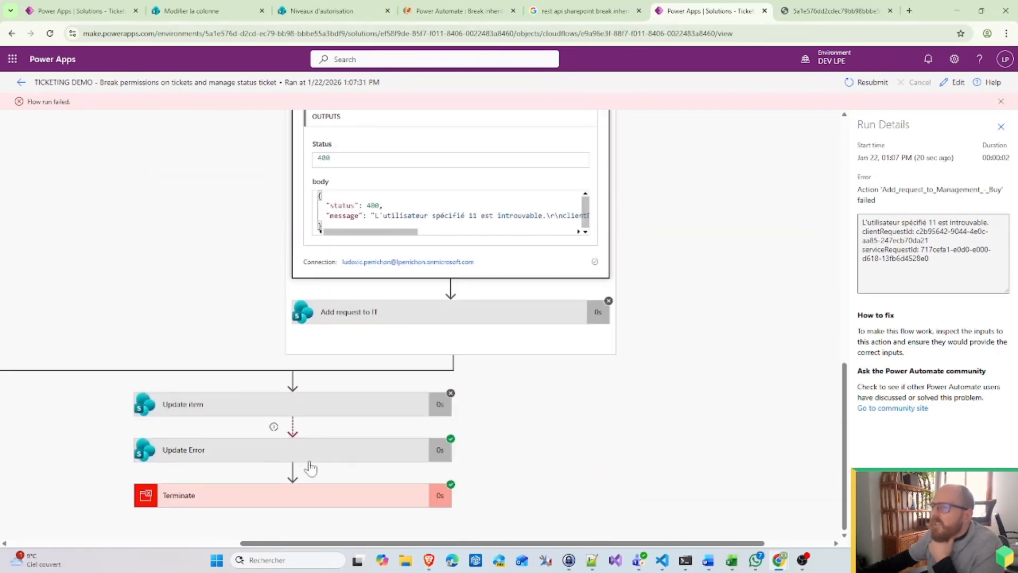
left_click(244, 450)
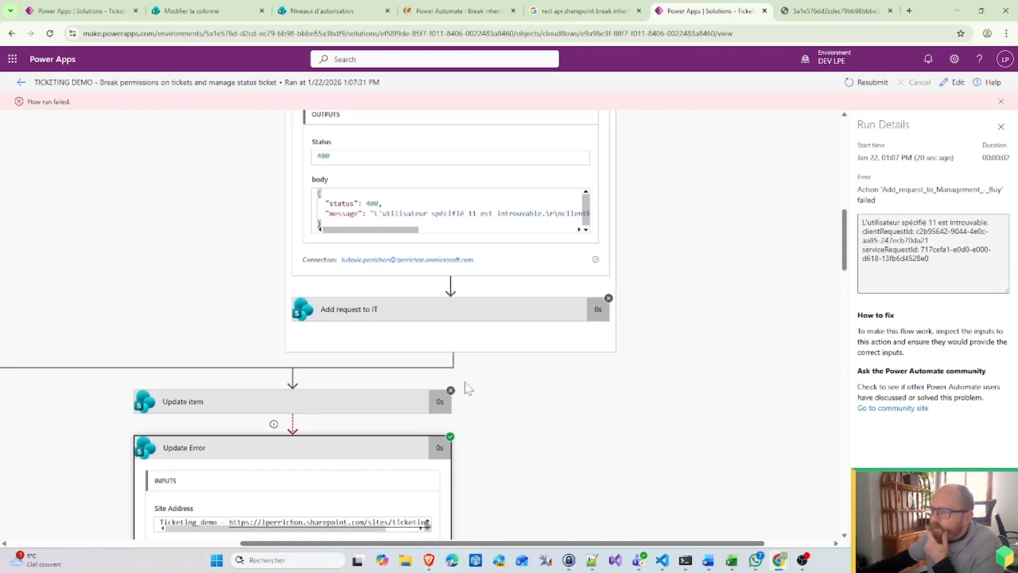
scroll(477, 419, "down", 5)
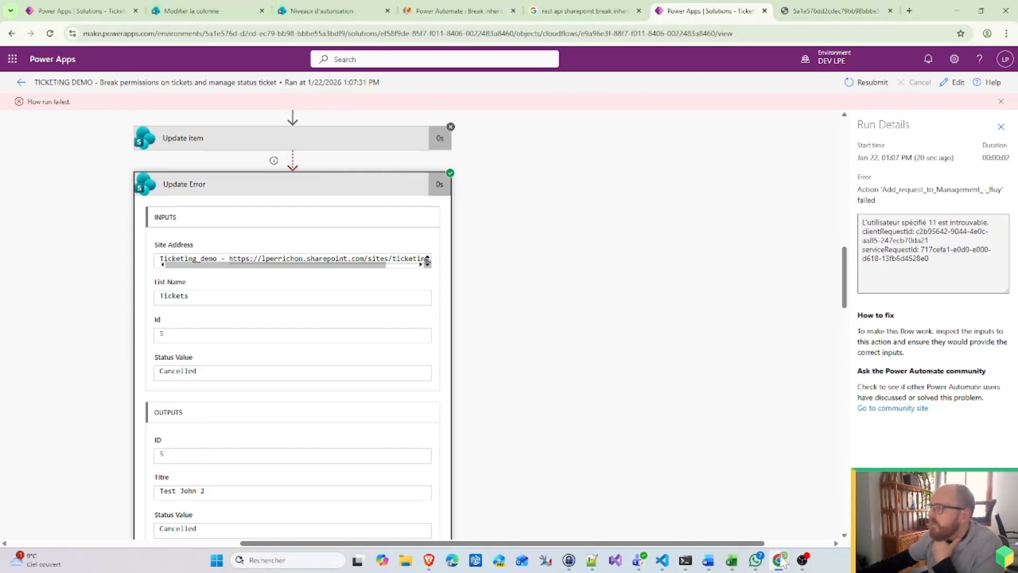
Step: Reload the SharePoint Tickets list to see Test John 2 marked Cancelled, then minimize that window
mouse_move(783, 565)
left_click(817, 504)
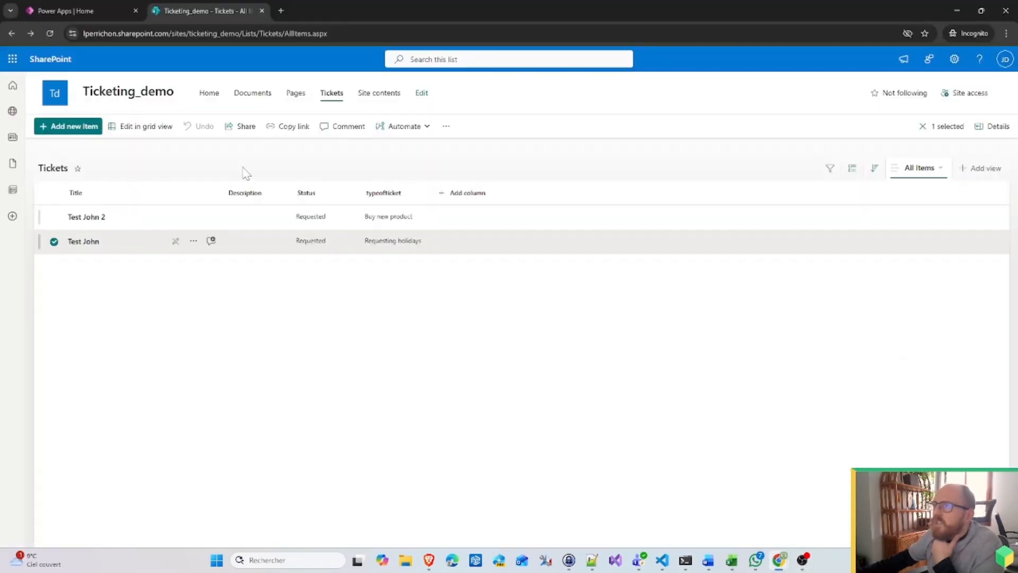
left_click(243, 36)
key("Return")
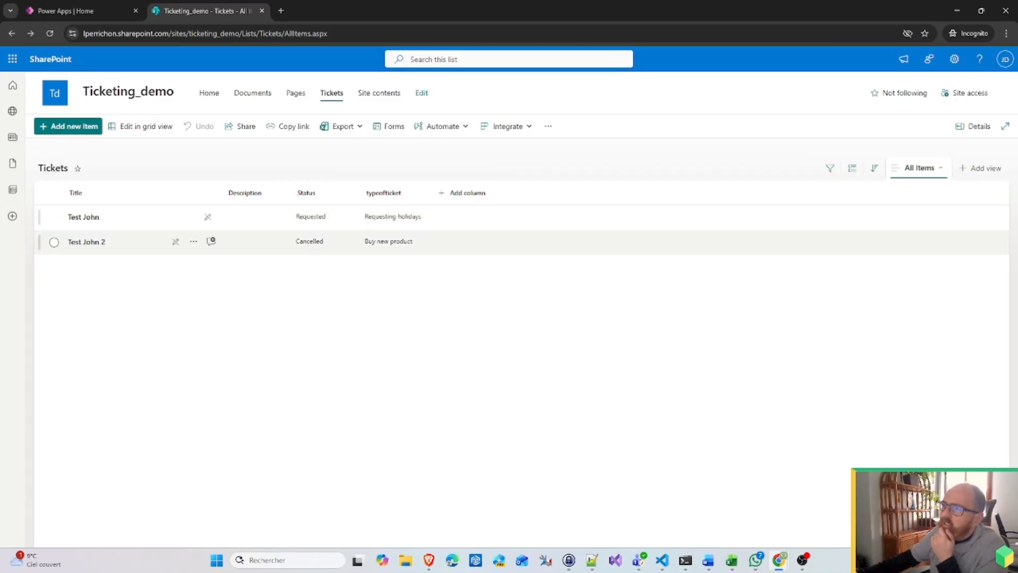
left_click(958, 12)
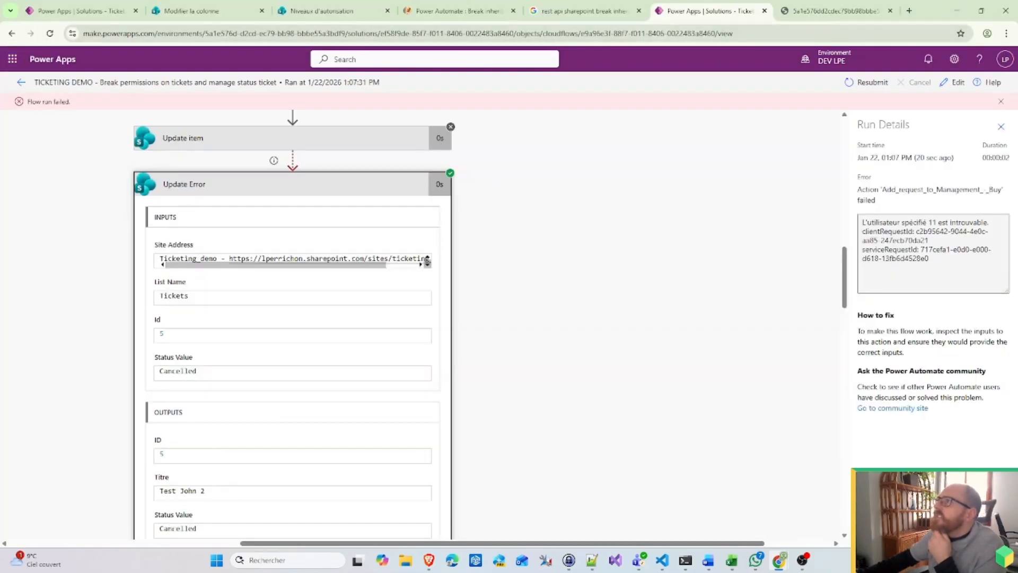
Step: Search Google in a new tab for 'how to populate SharePoint person and group field with power automate'
left_click(832, 11)
left_click(909, 11)
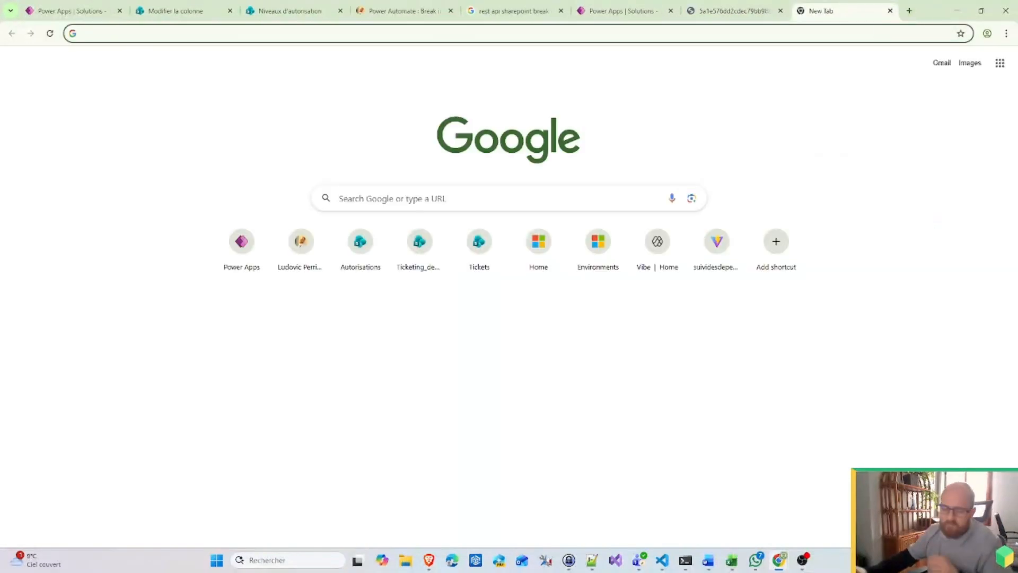
type("how to p")
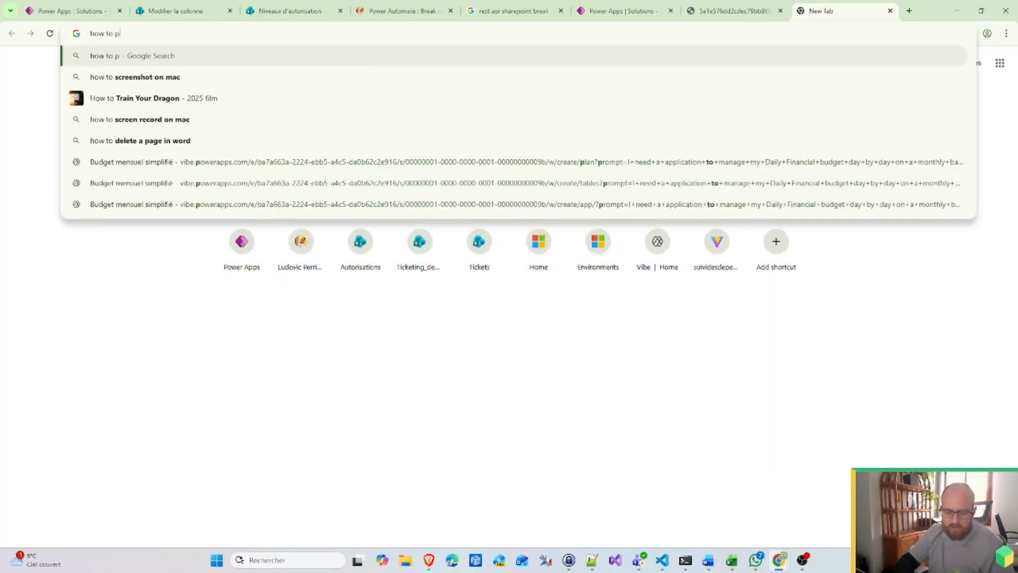
type("opulate S")
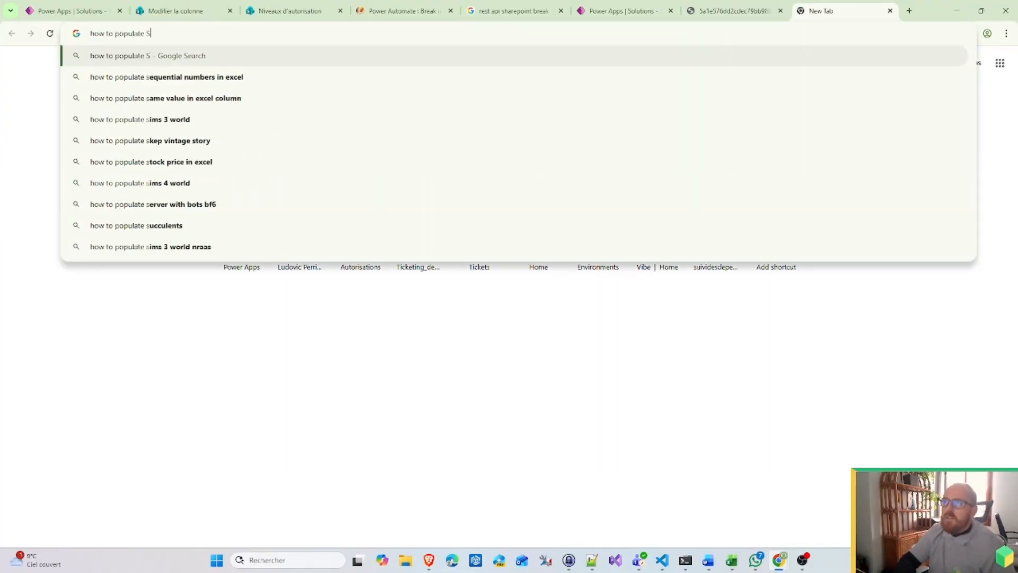
type("harePoint ")
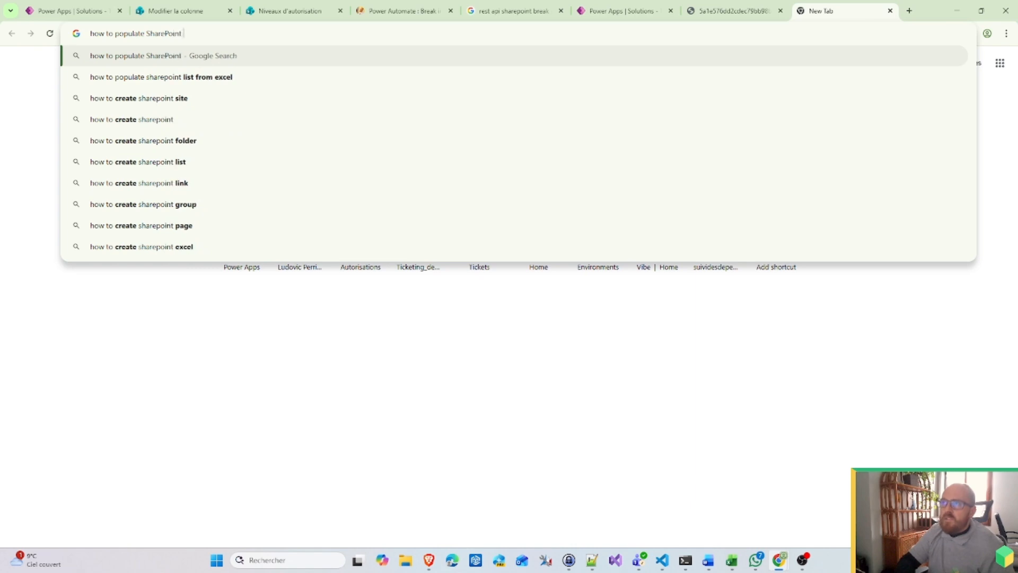
type("person and group ")
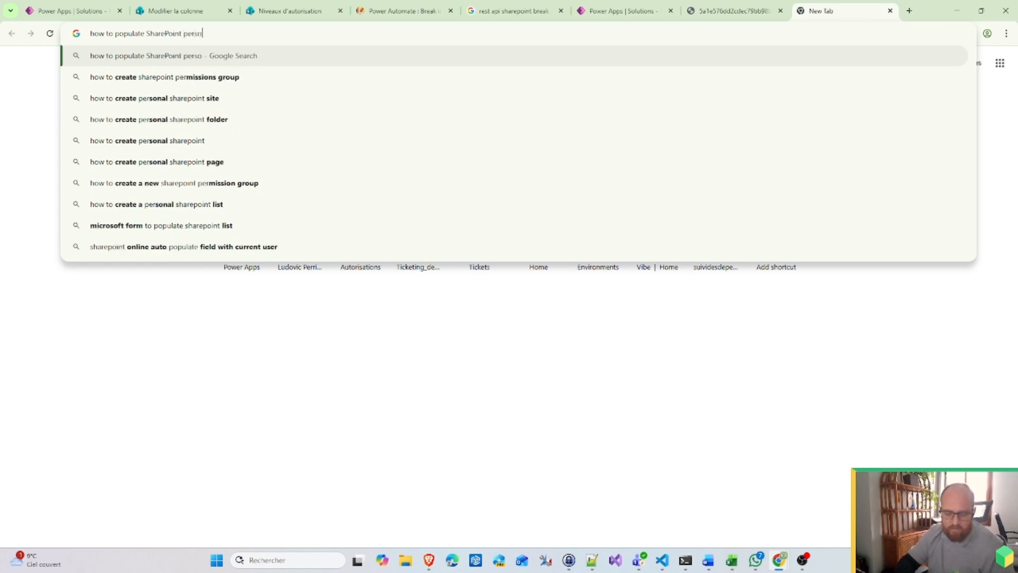
type("fiel")
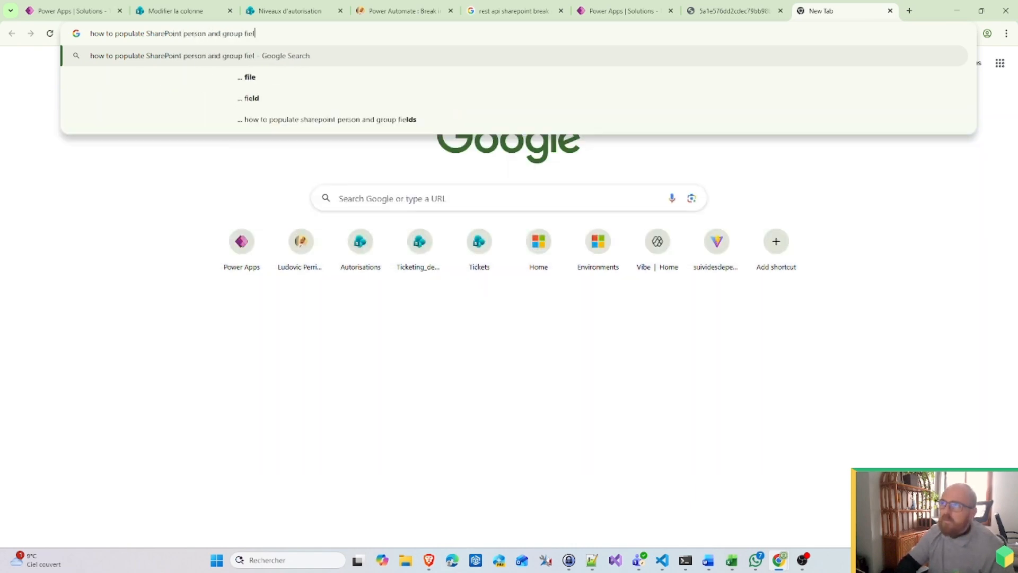
type("d with power automate")
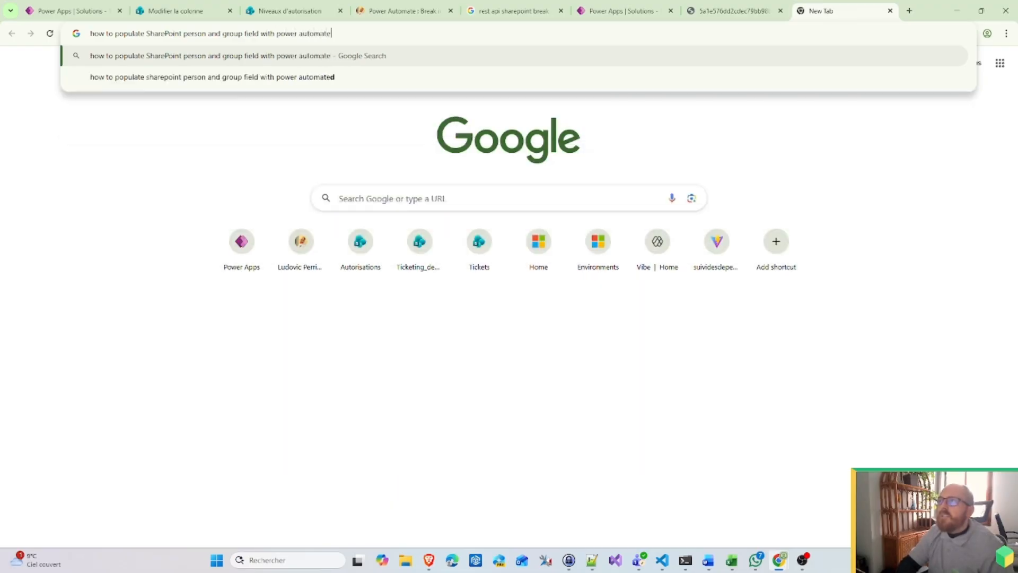
key("Return")
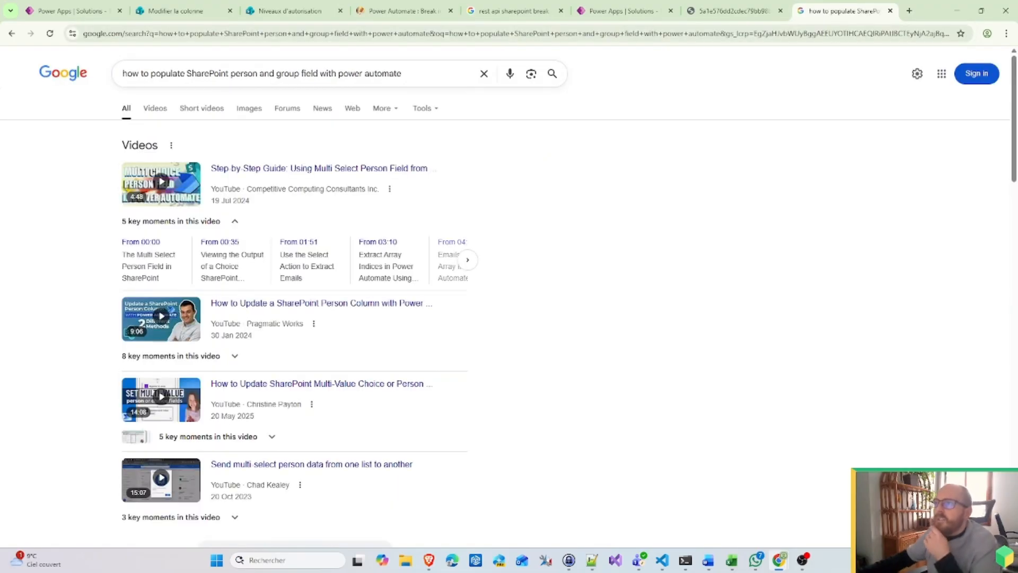
scroll(400, 237, "down", 4)
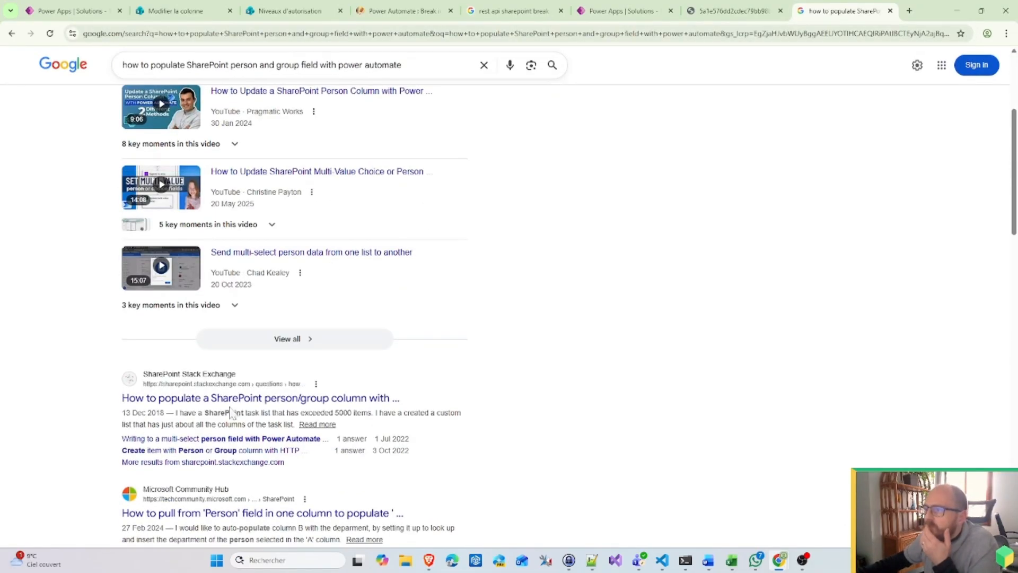
left_click(339, 399)
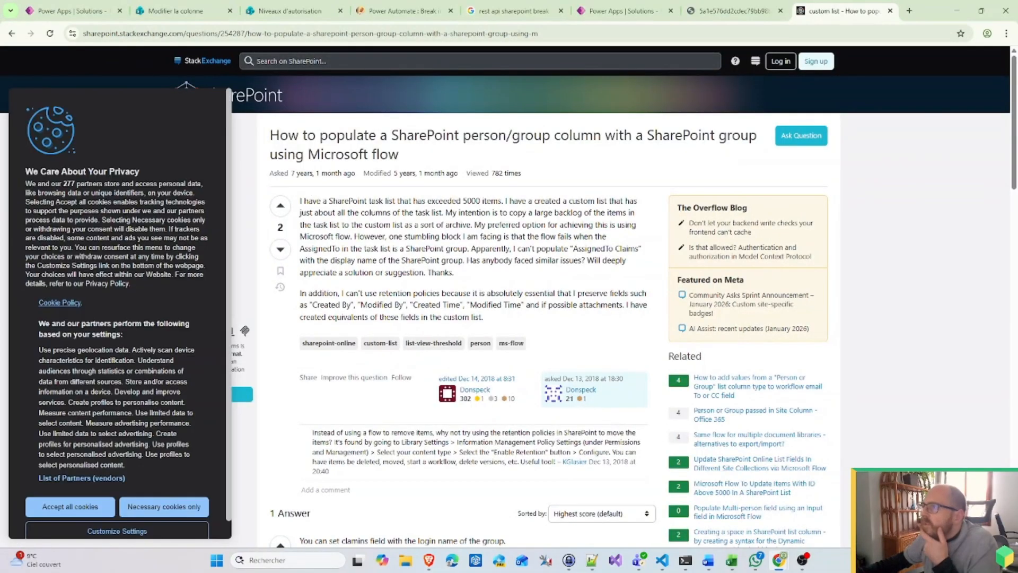
scroll(500, 245, "down", 6)
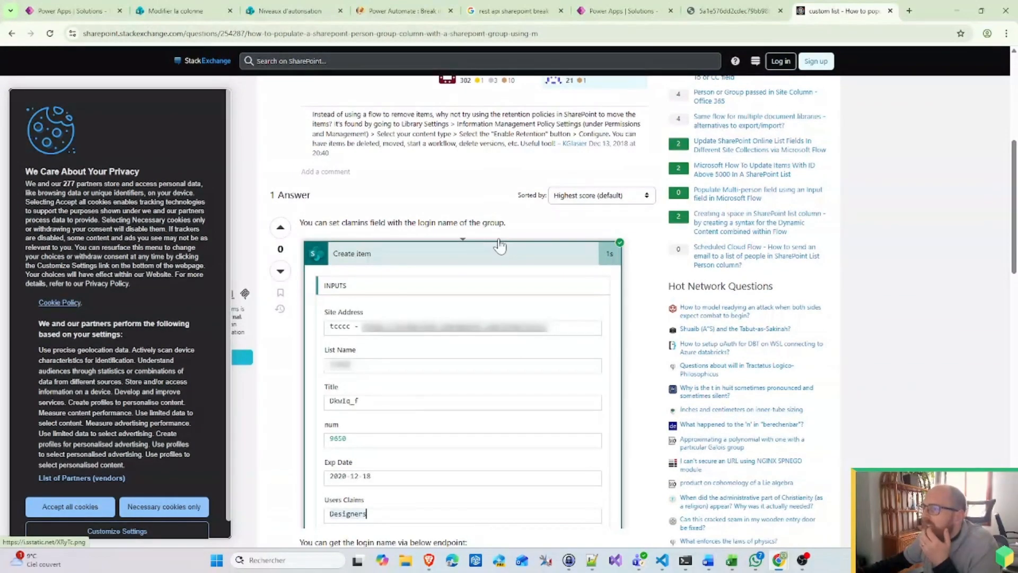
scroll(500, 245, "up", 2)
scroll(500, 245, "down", 1)
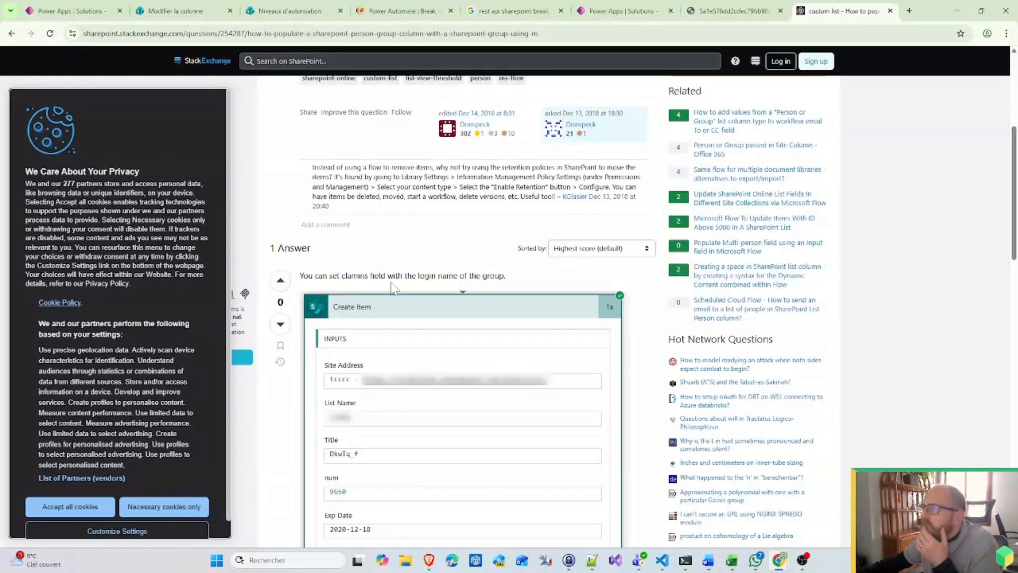
scroll(514, 287, "down", 3)
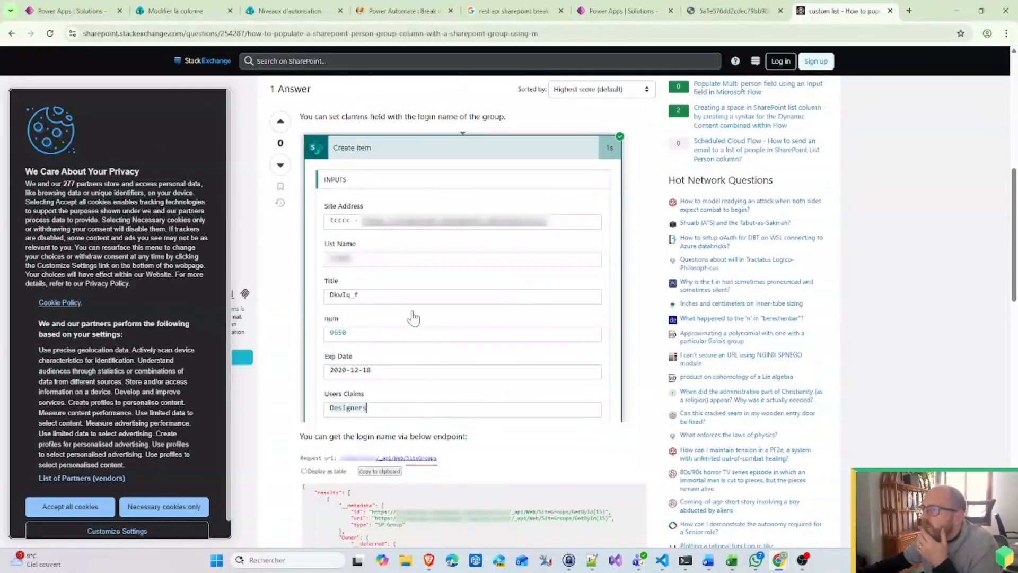
scroll(401, 366, "down", 5)
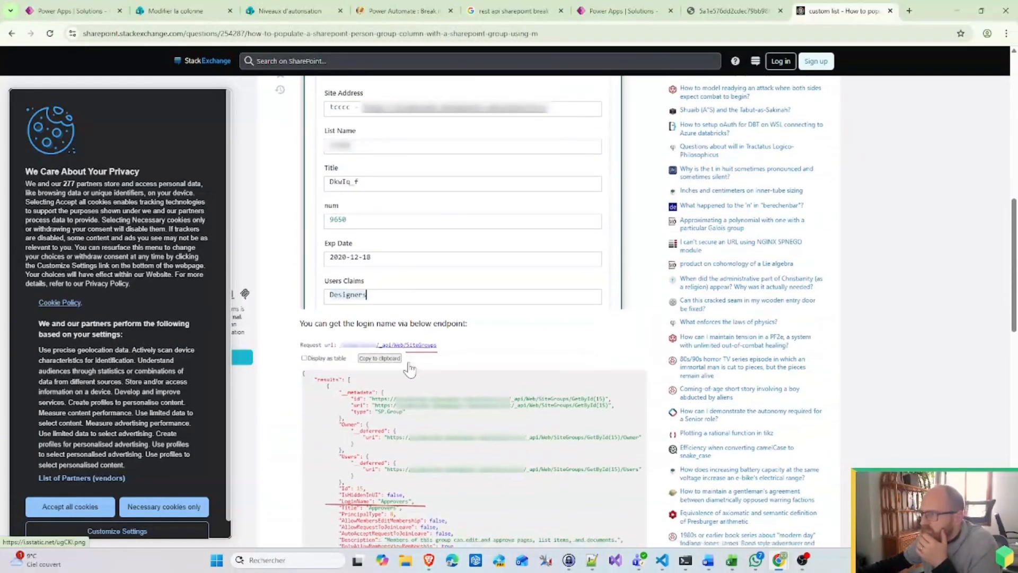
scroll(419, 360, "down", 3)
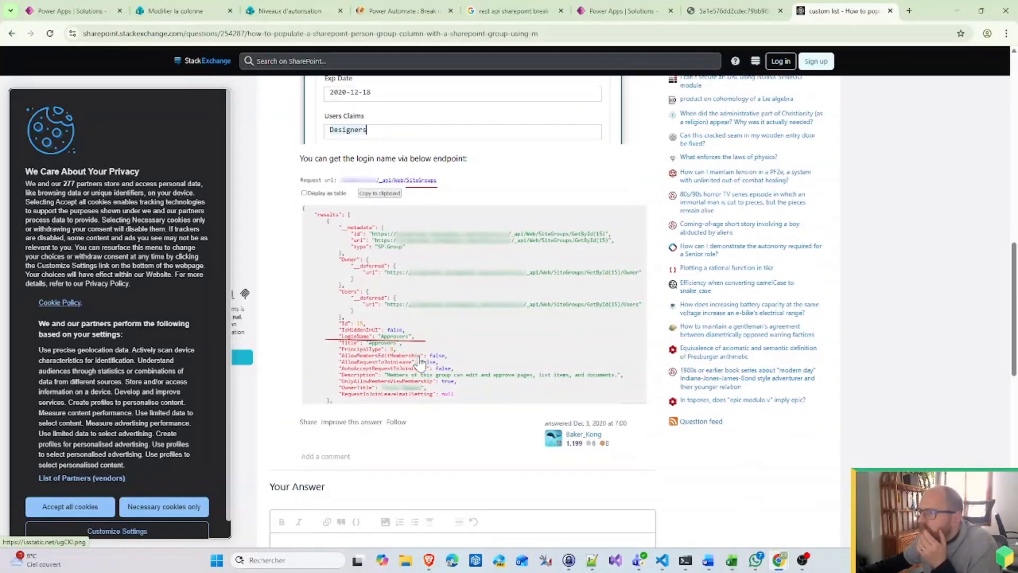
scroll(419, 360, "up", 9)
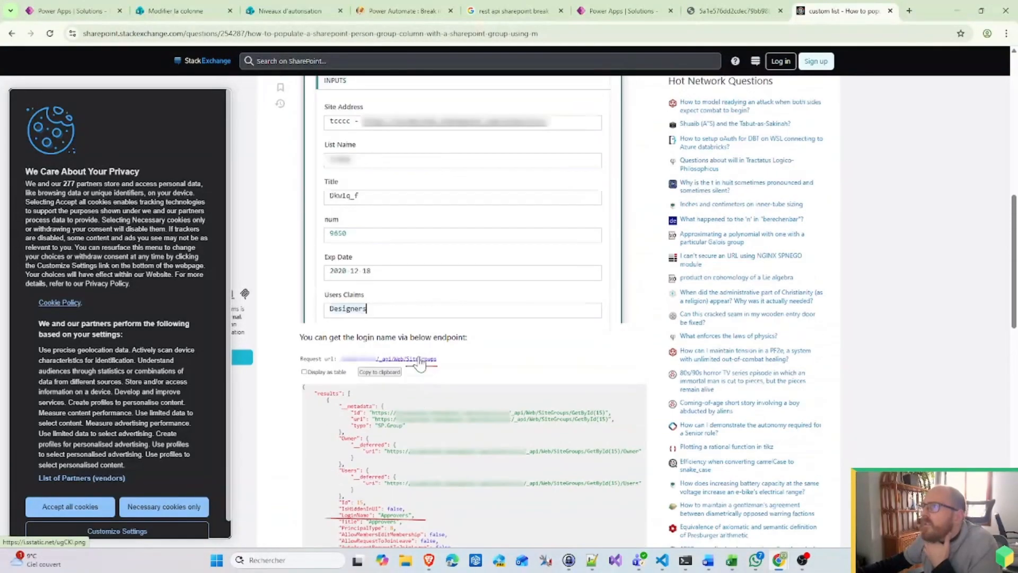
scroll(419, 363, "down", 4)
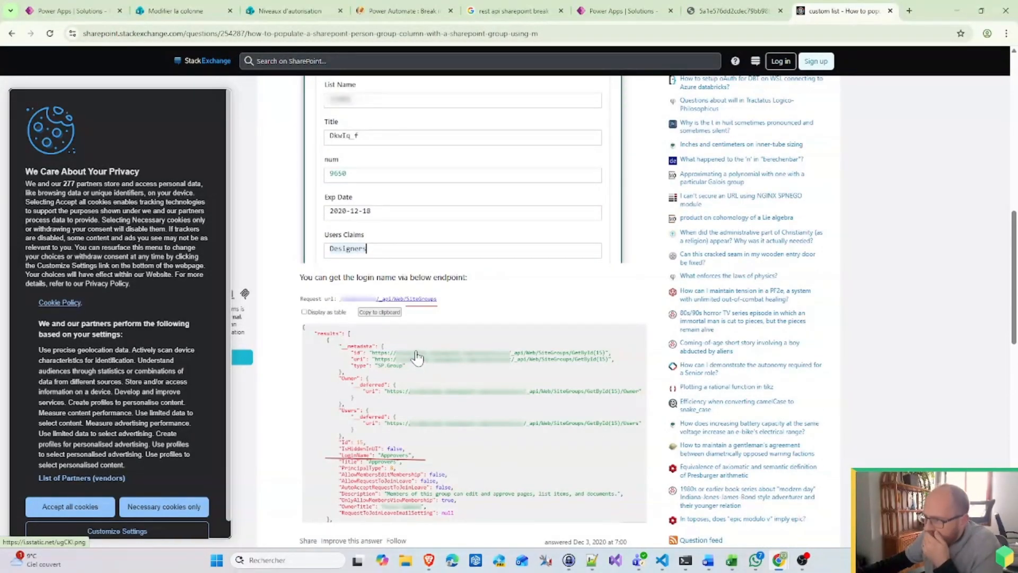
scroll(417, 358, "up", 7)
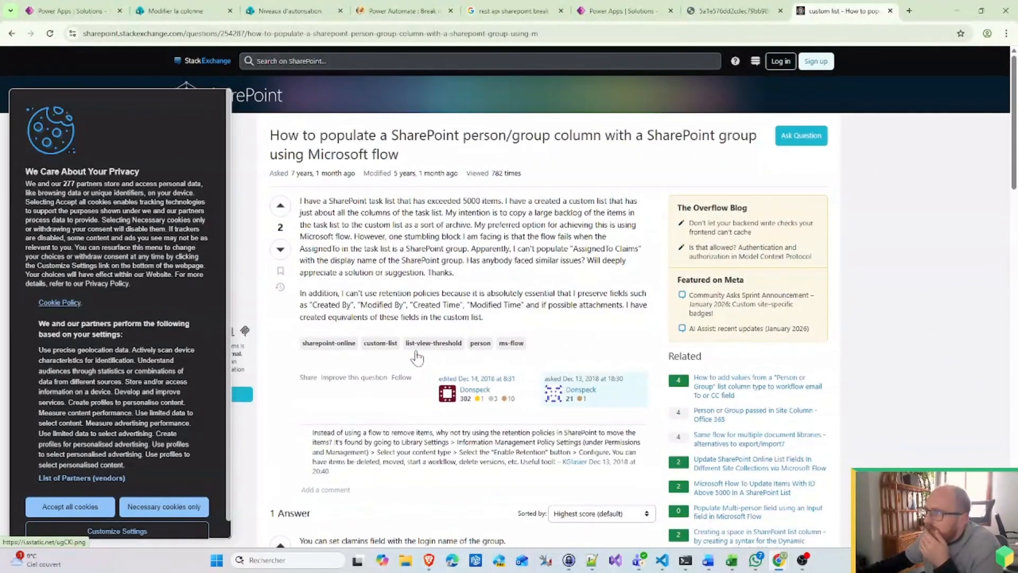
scroll(419, 358, "down", 5)
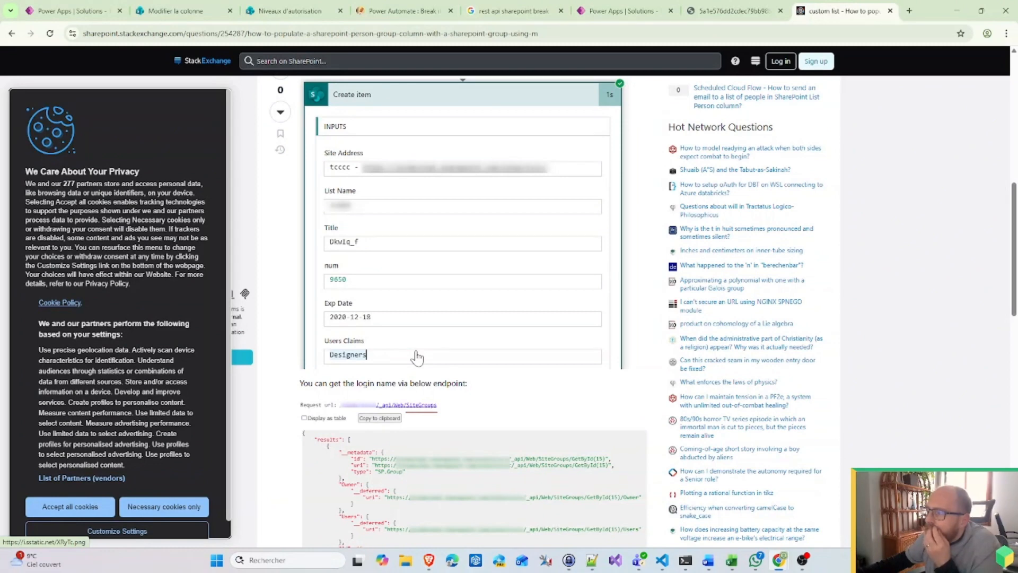
Step: Remove the group value from Who Claims in the Requesting Holidays case's Add request to Management action
left_click(101, 11)
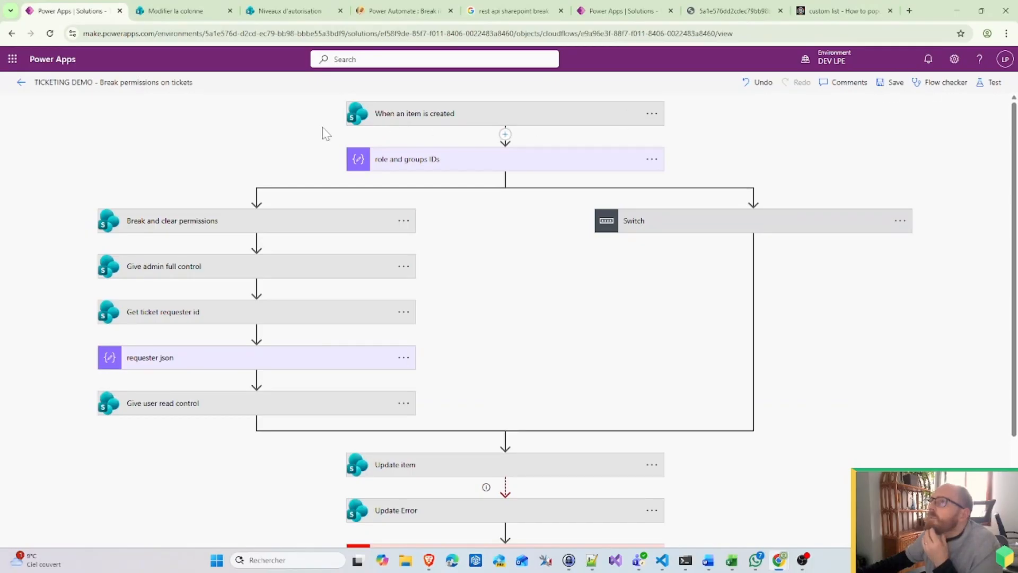
scroll(711, 408, "down", 2)
scroll(659, 188, "up", 2)
left_click(666, 220)
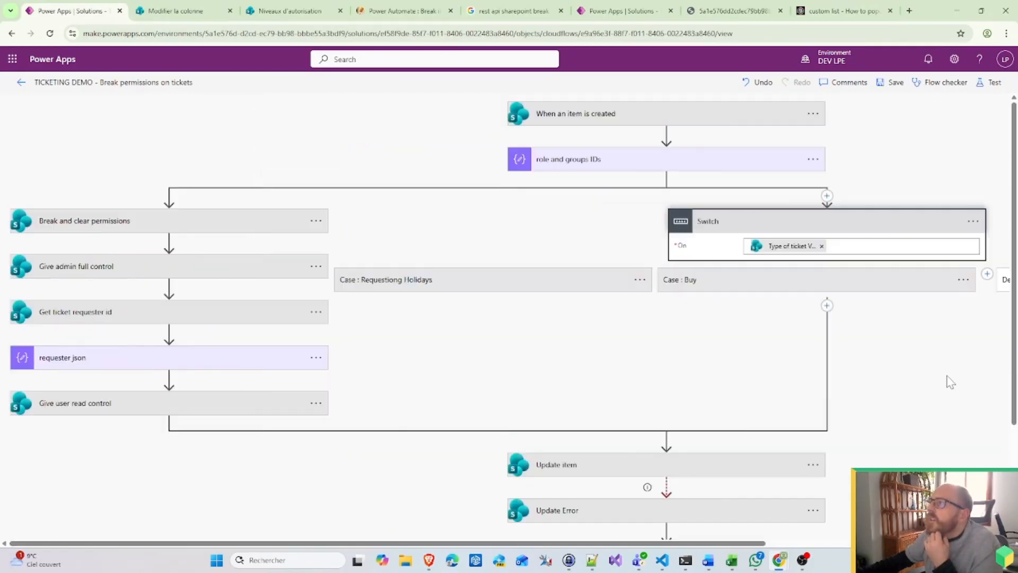
left_click(541, 281)
scroll(541, 402, "down", 2)
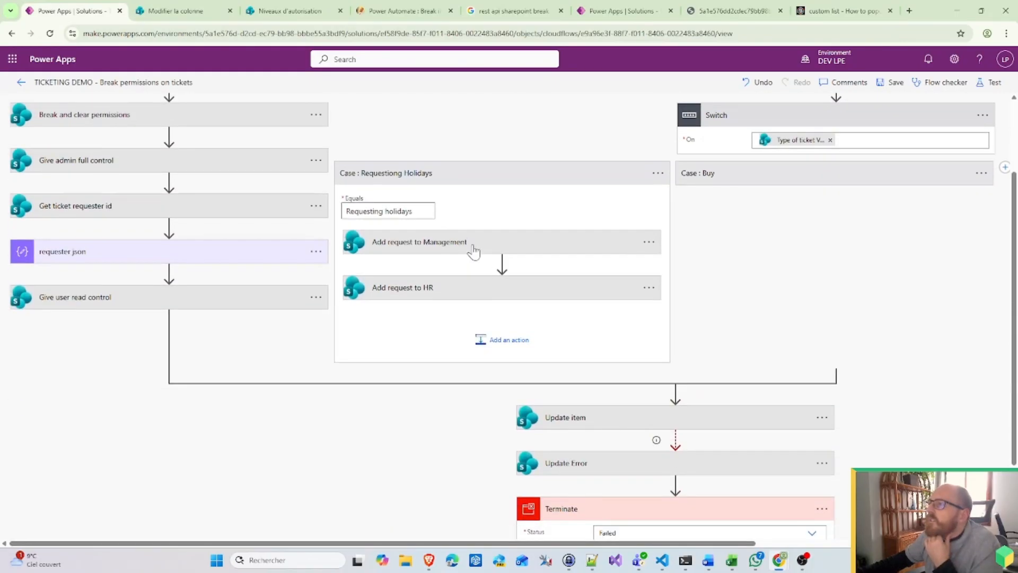
left_click(471, 245)
left_click(500, 378)
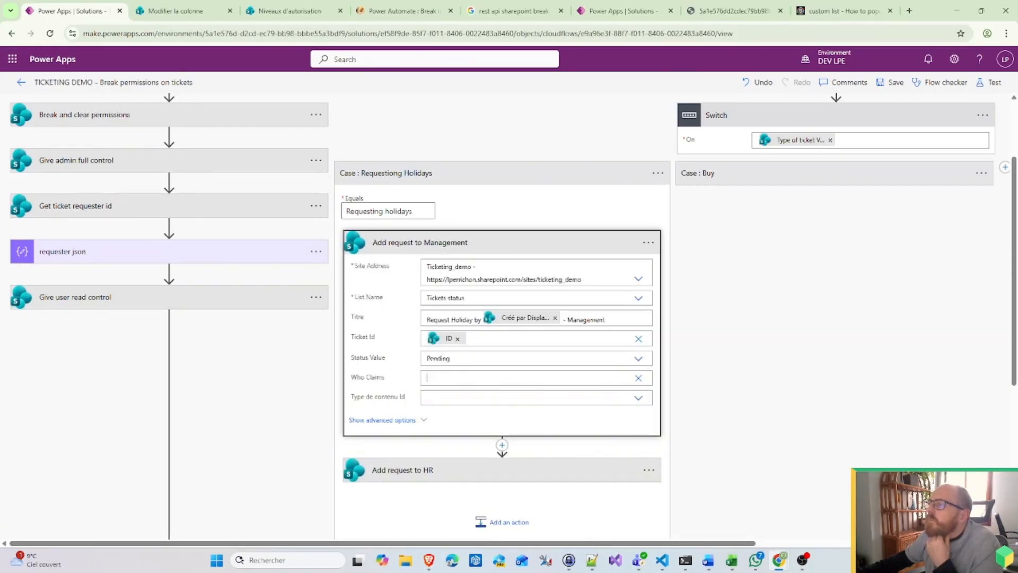
Step: Try 'Manag' and 'John' as Who Claims values, then clear them to leave it empty
left_click(638, 378)
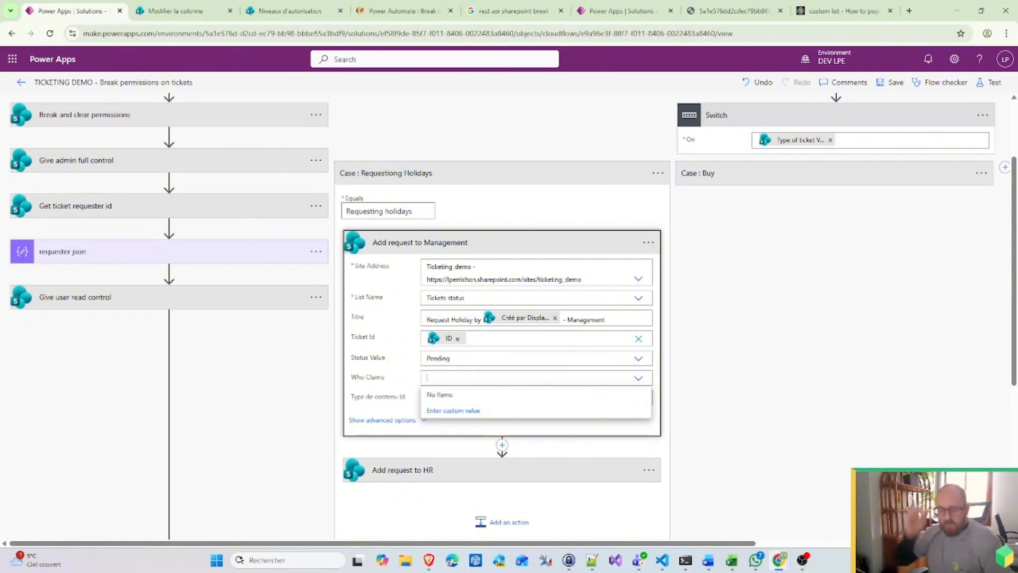
type("Management")
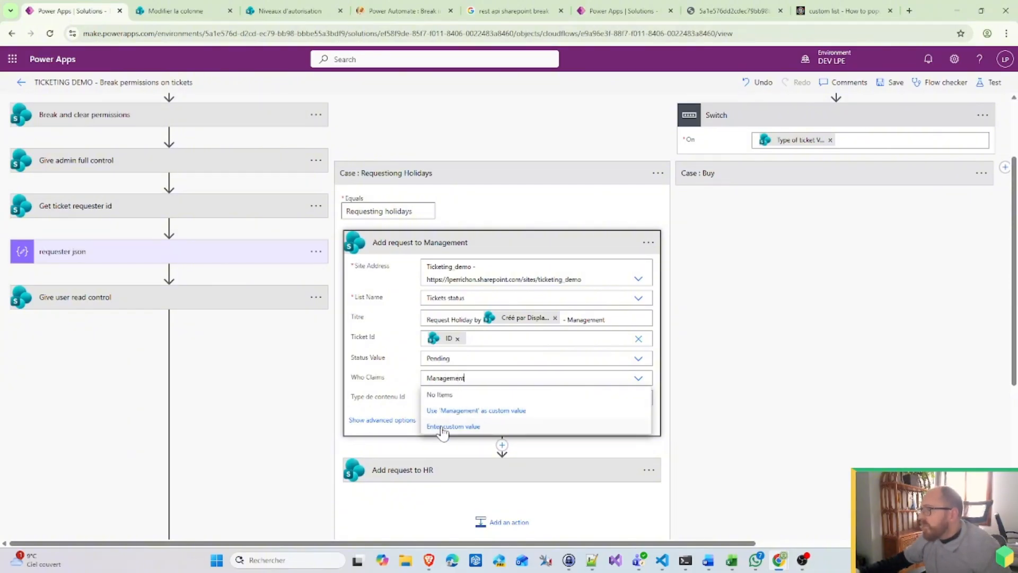
key("BackSpace")
key("BackSpace")
key("BackSpace")
key("BackSpace")
key("BackSpace")
key("BackSpace")
key("BackSpace")
key("BackSpace")
key("BackSpace")
key("BackSpace")
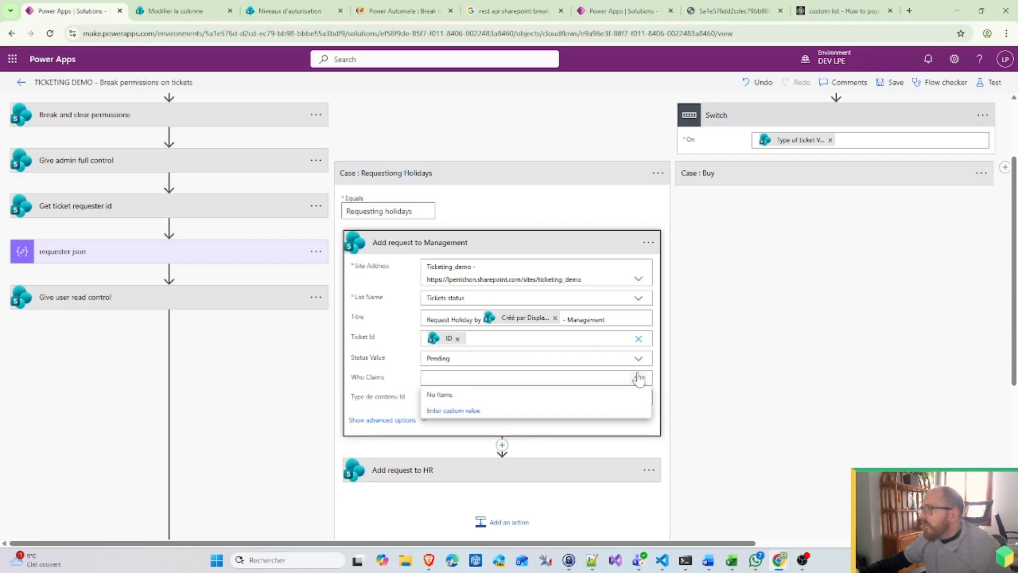
left_click(422, 390)
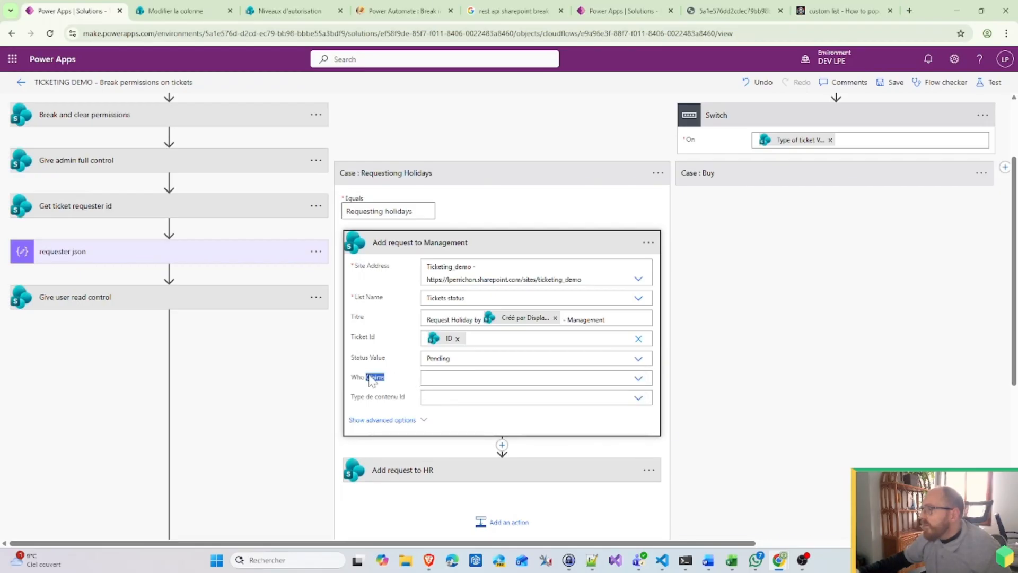
left_click(427, 378)
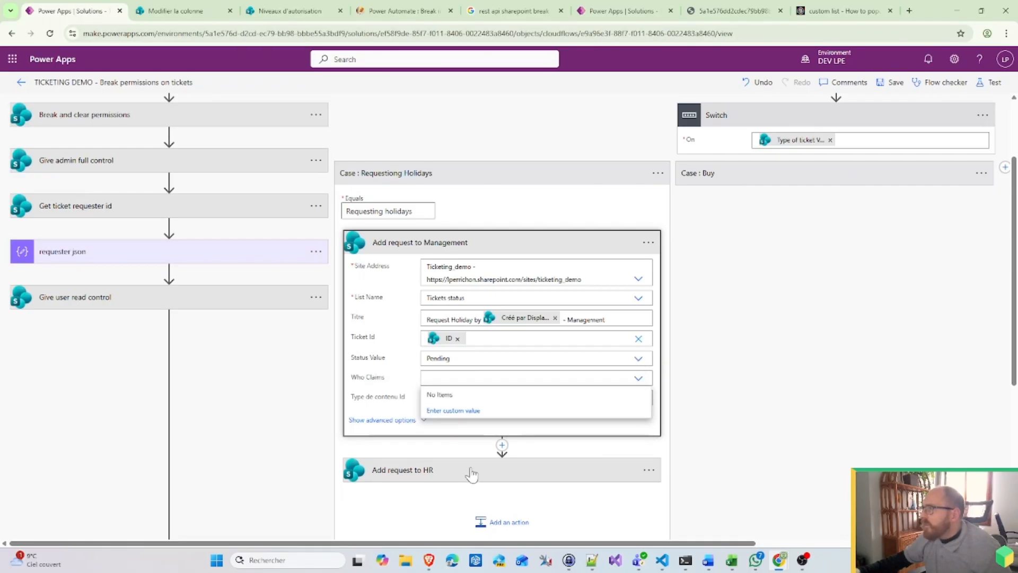
type("John")
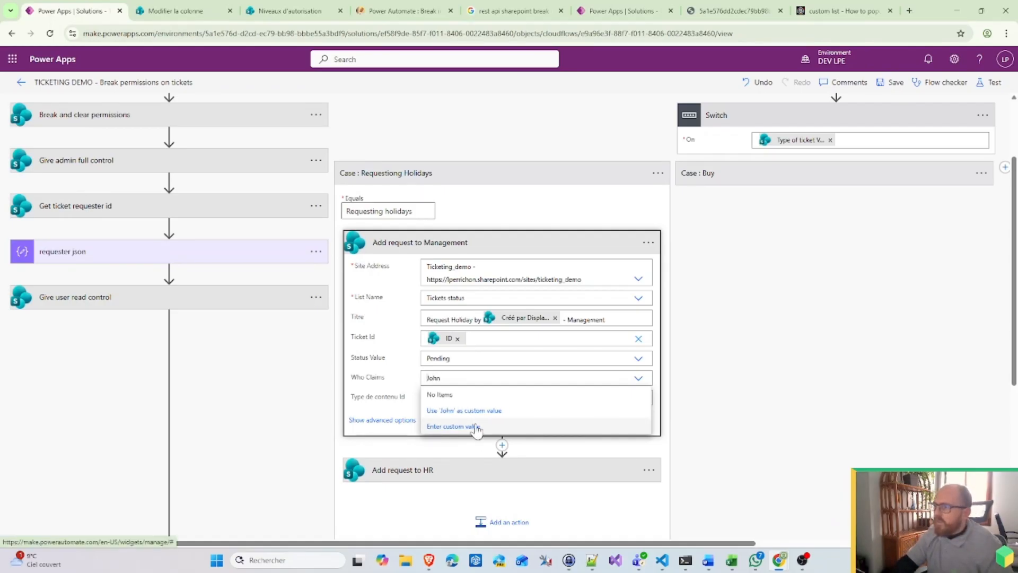
key("BackSpace")
key("BackSpace")
key("BackSpace")
key("BackSpace")
Step: Open the Tickets status list settings via SharePoint site contents
left_click(760, 364)
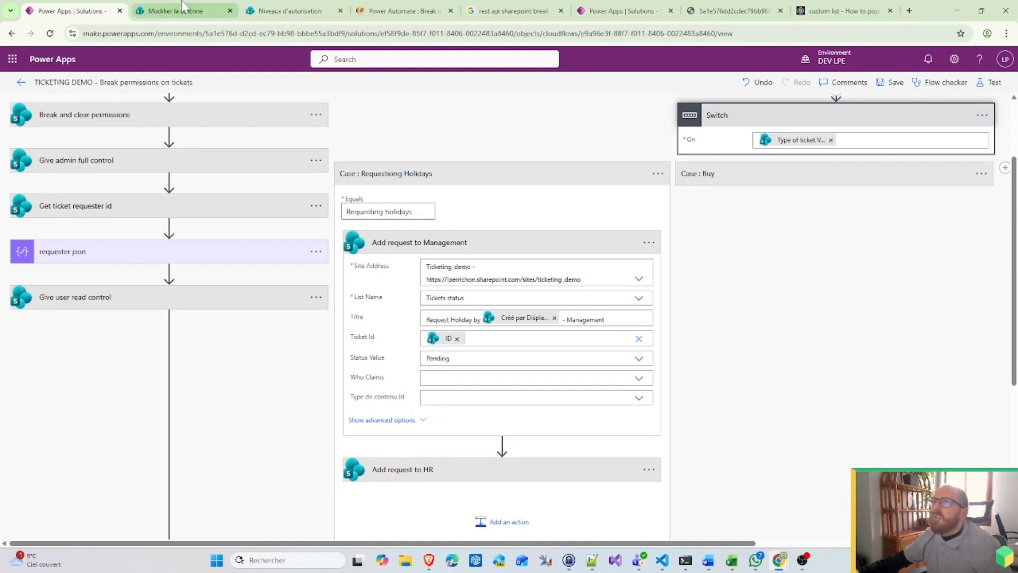
left_click(175, 10)
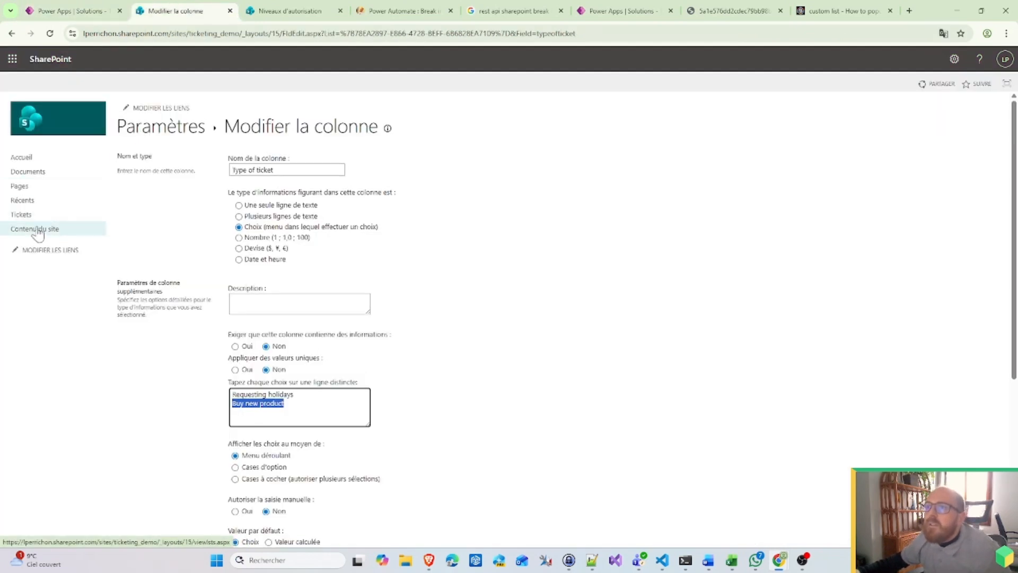
left_click(27, 215)
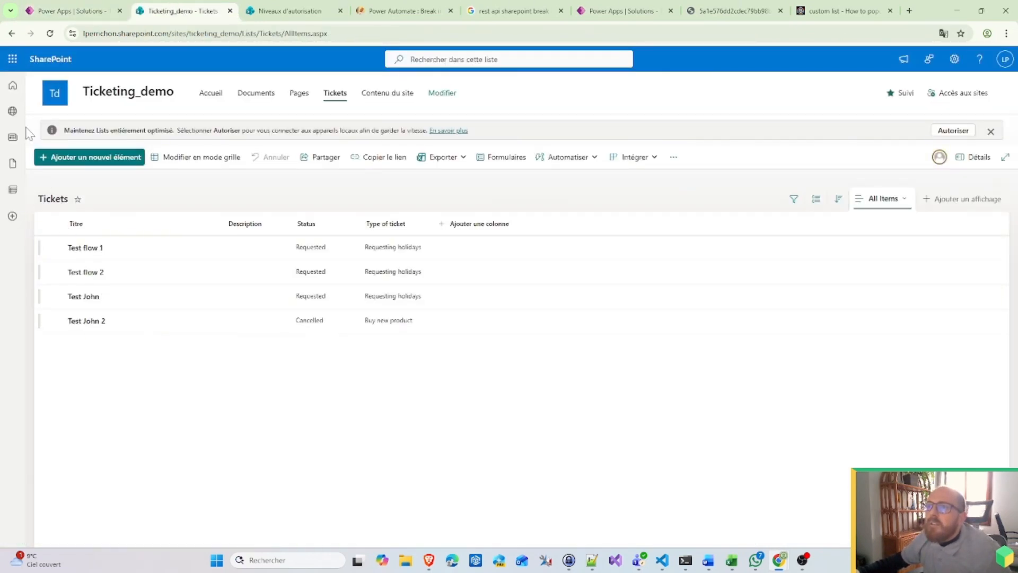
left_click(377, 99)
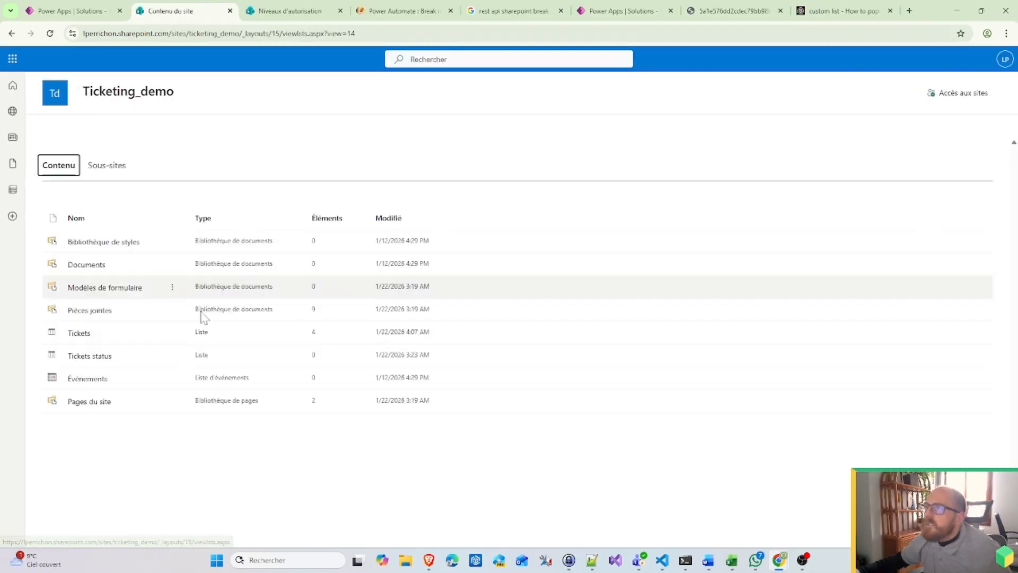
left_click(89, 356)
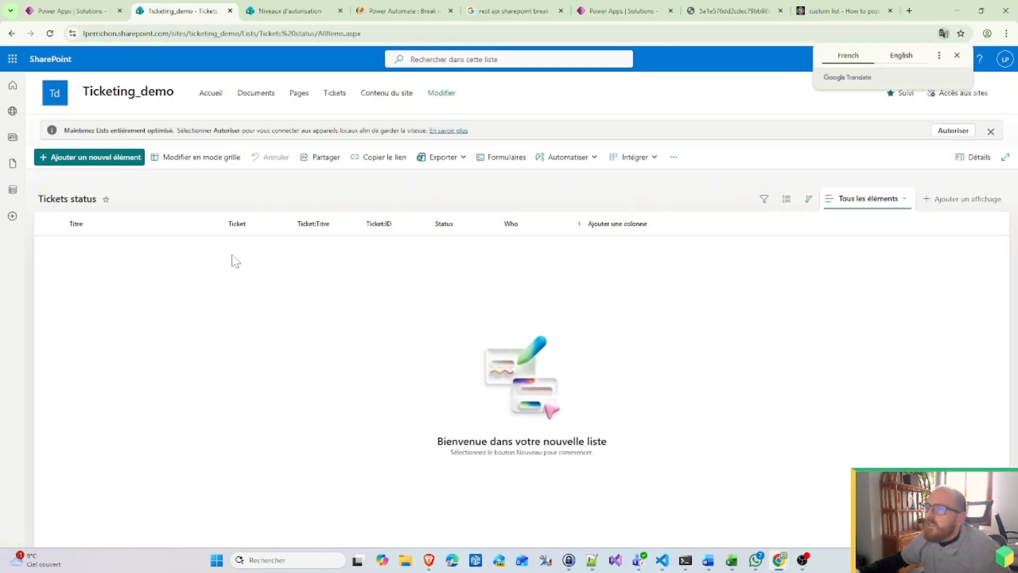
left_click(957, 55)
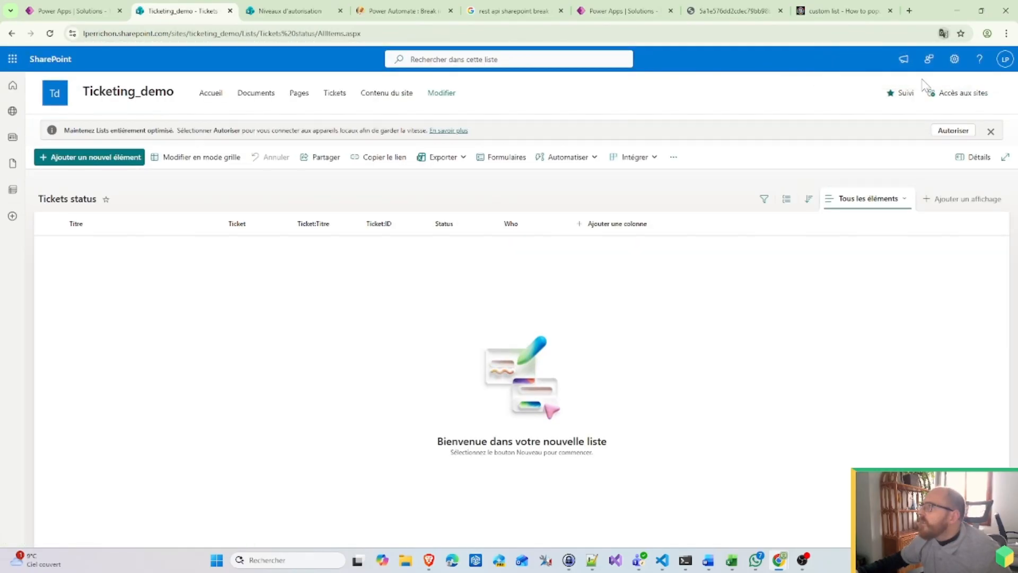
left_click(955, 66)
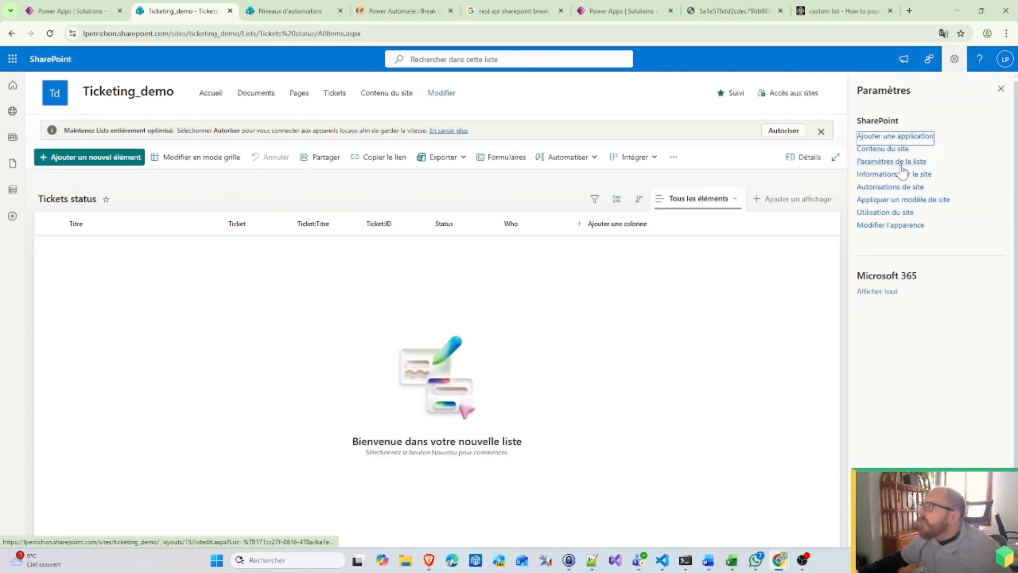
left_click(902, 162)
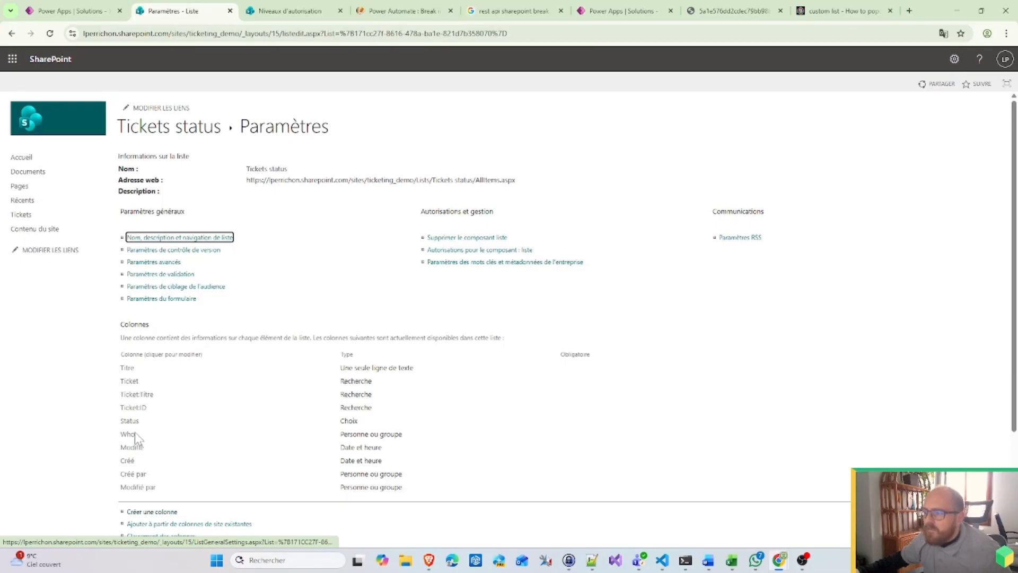
Step: Set the Who column to accept people and groups from all users instead of the HR group
left_click(128, 435)
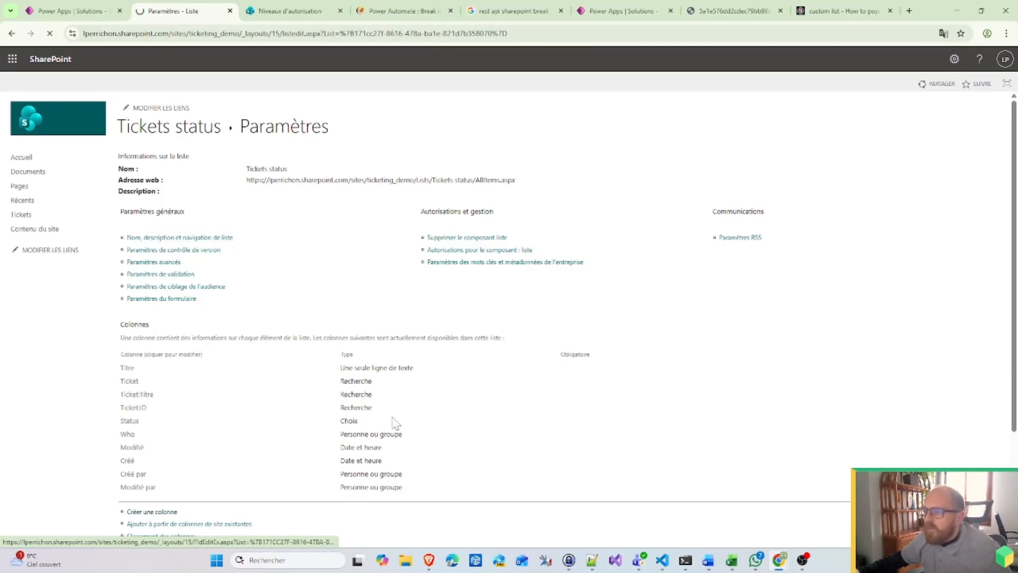
left_click(440, 384)
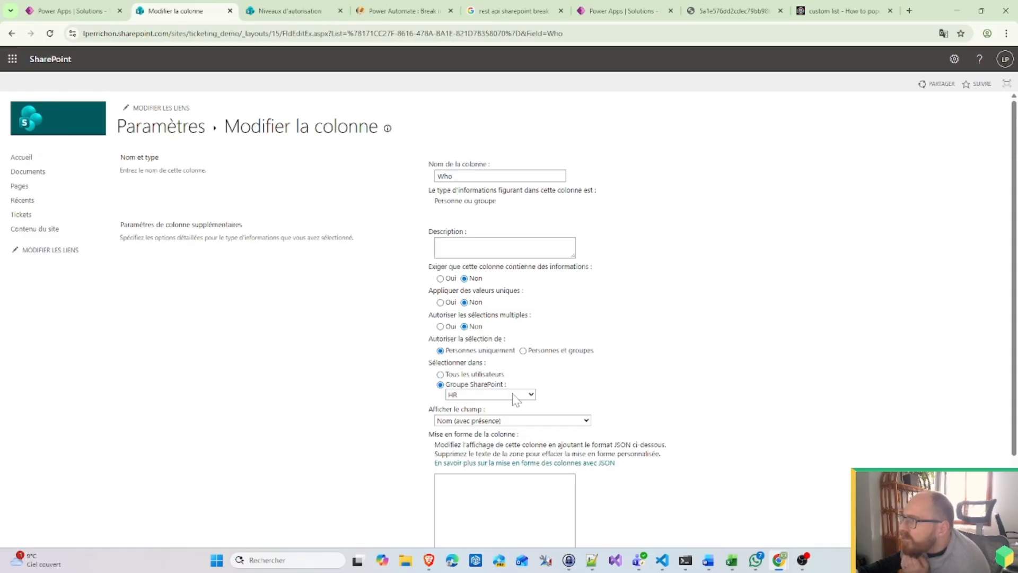
left_click(513, 395)
left_click(614, 390)
left_click(519, 397)
left_click(456, 392)
left_click(440, 374)
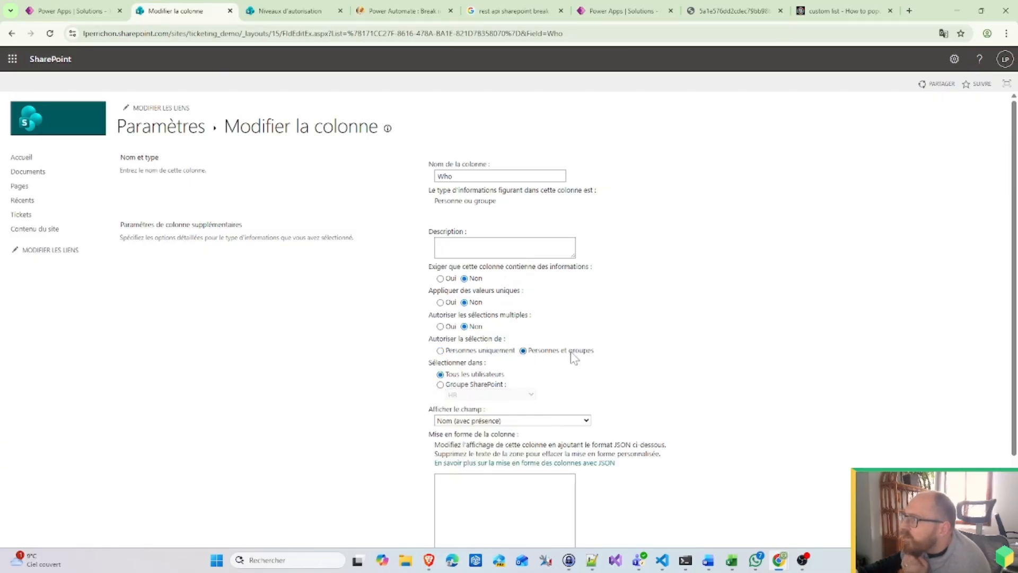
scroll(824, 249, "down", 2)
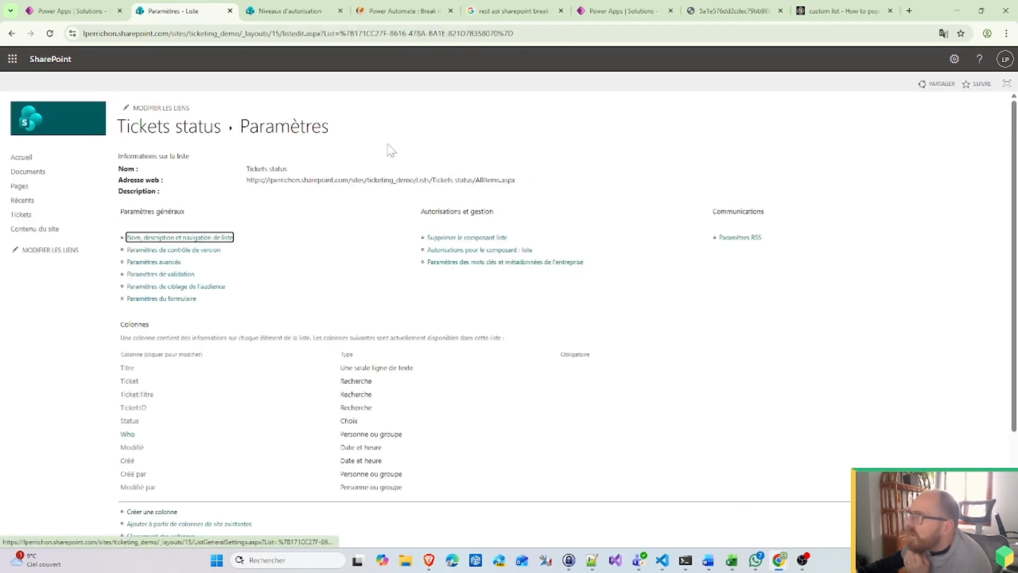
Step: Reopen the ticketing flow in edit mode from the Ticketing_demo solution objects
left_click(69, 11)
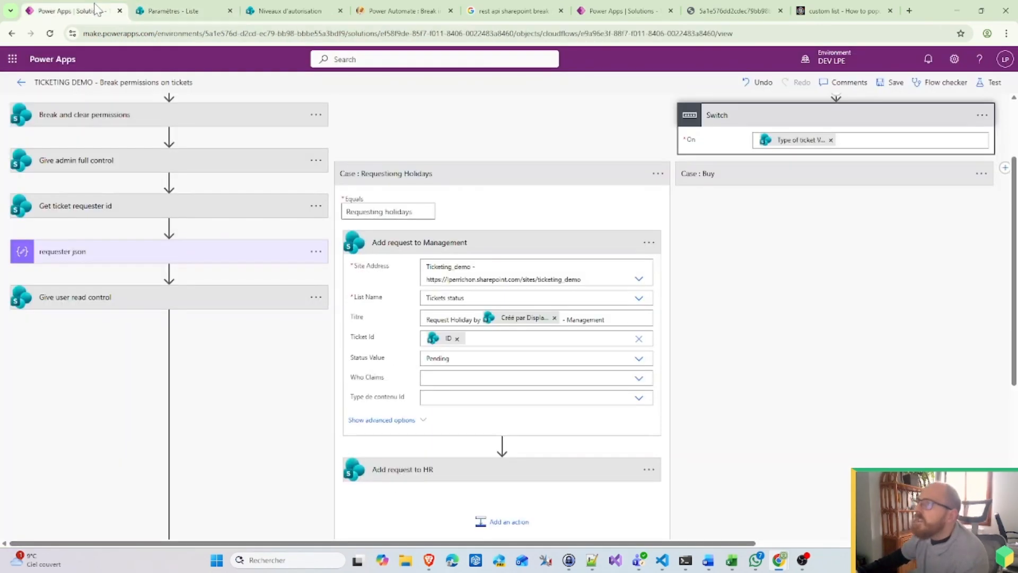
left_click(22, 82)
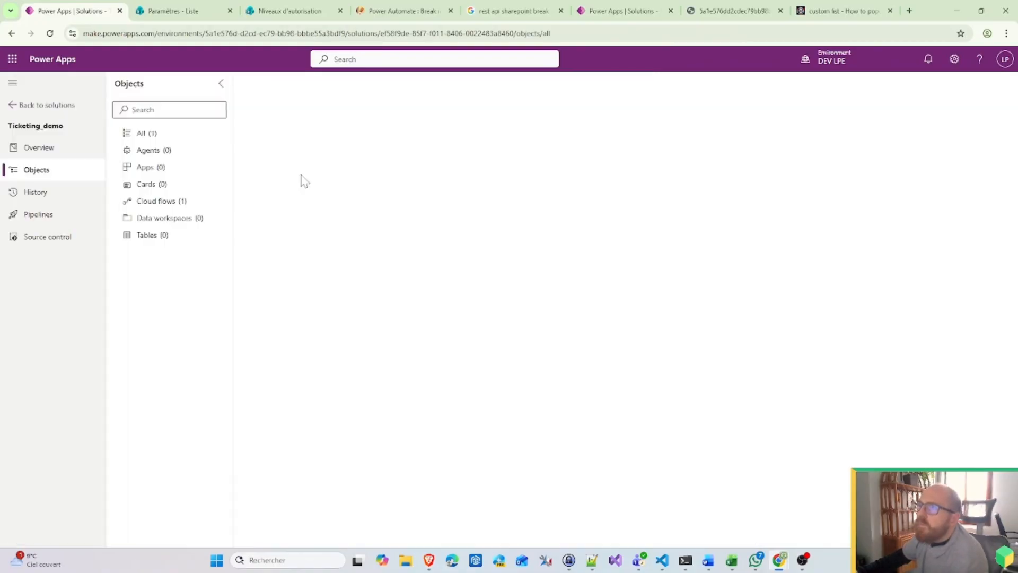
left_click(482, 179)
left_click(496, 195)
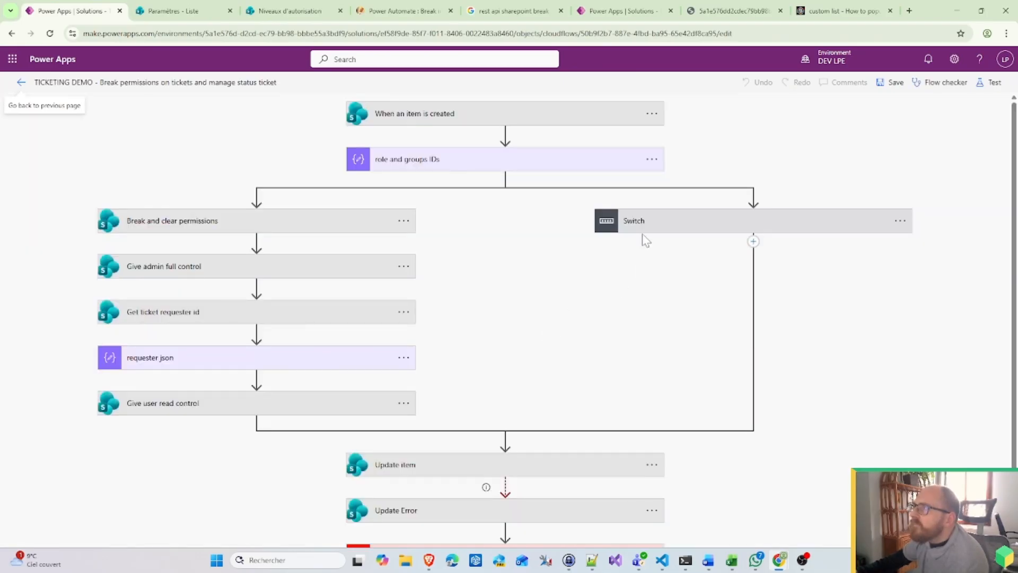
Step: Under Switch > Requesting Holidays, clear Add request to Management's Who Claims and view its choices
left_click(645, 222)
left_click(484, 292)
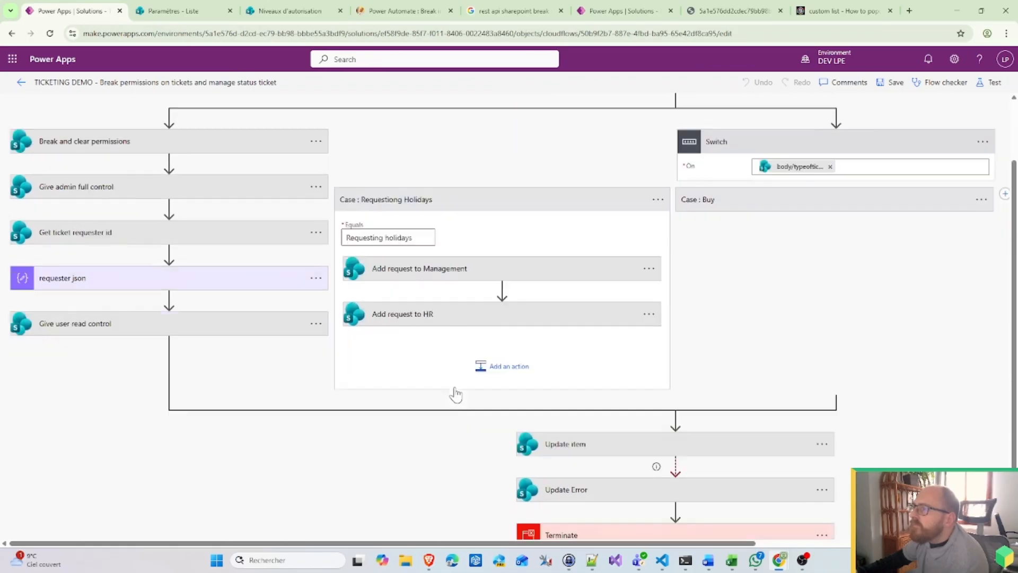
scroll(455, 395, "down", 1)
left_click(378, 242)
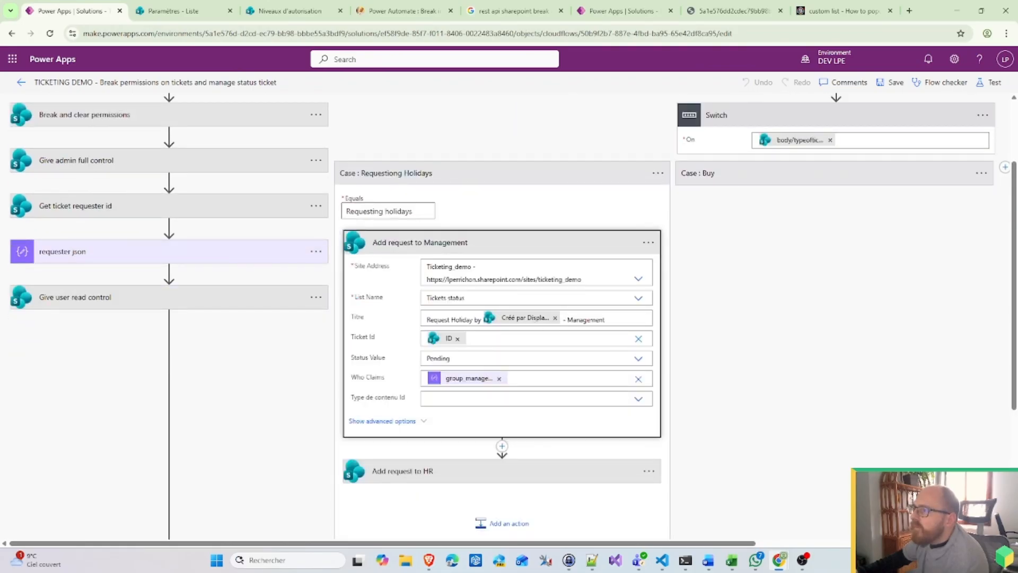
left_click(499, 378)
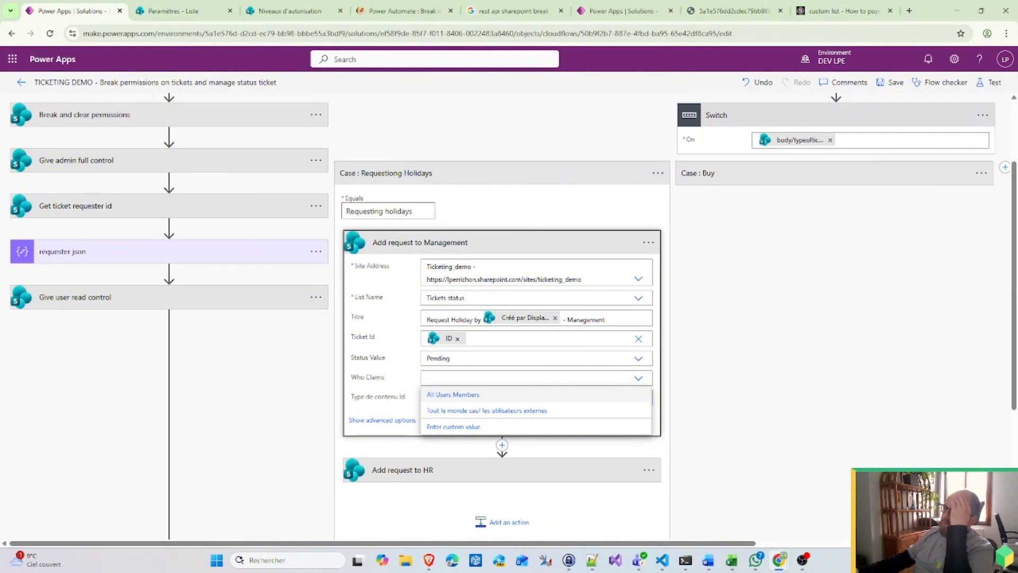
left_click(639, 379)
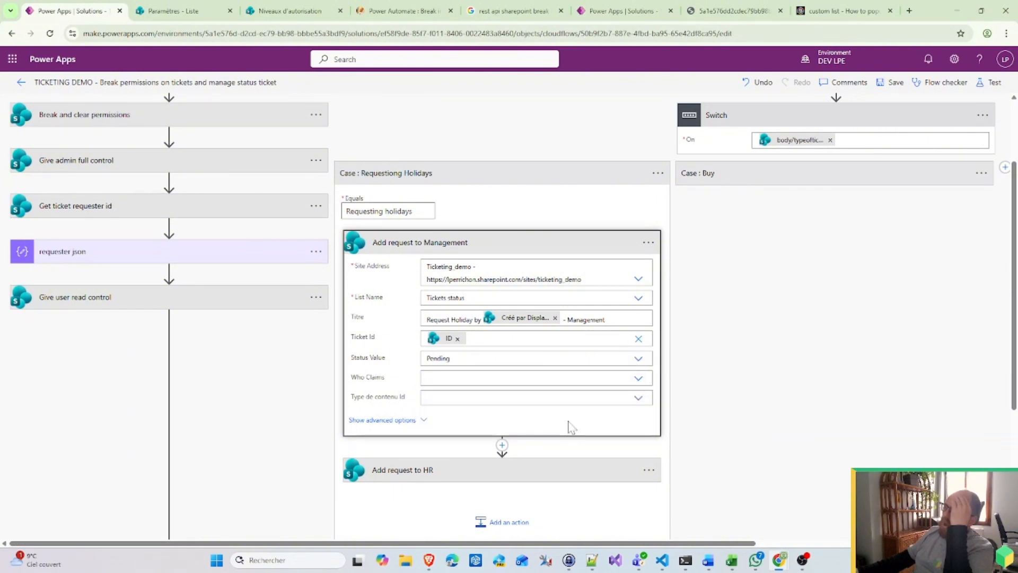
Step: In Tickets status list settings, limit the Who column to the HR SharePoint group
left_click(21, 83)
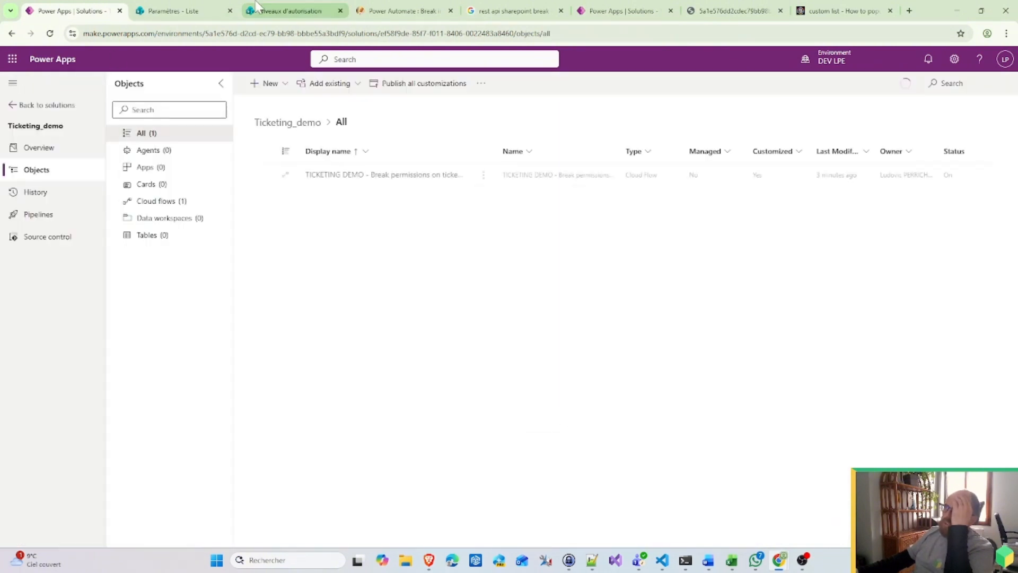
left_click(180, 11)
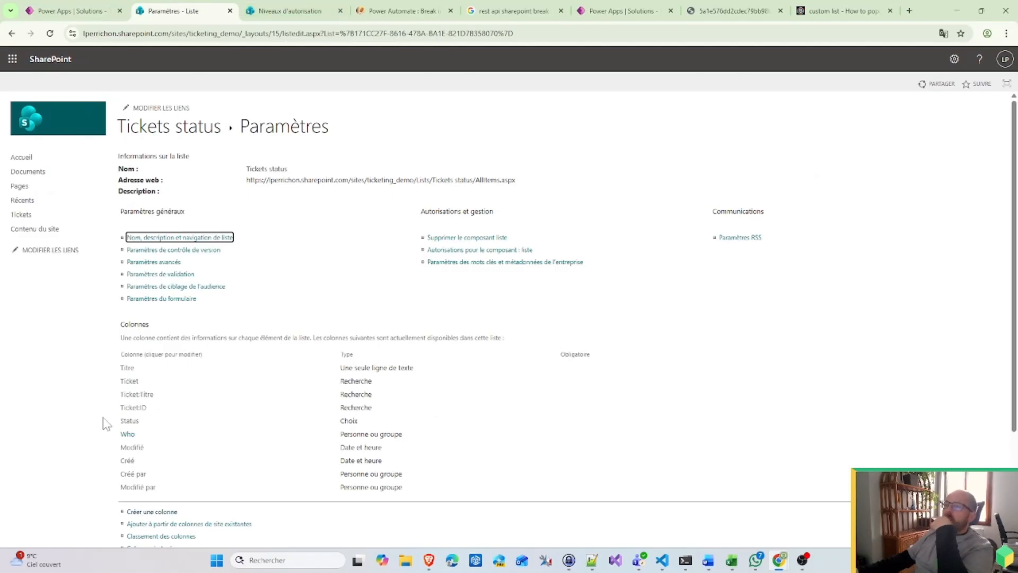
left_click(127, 434)
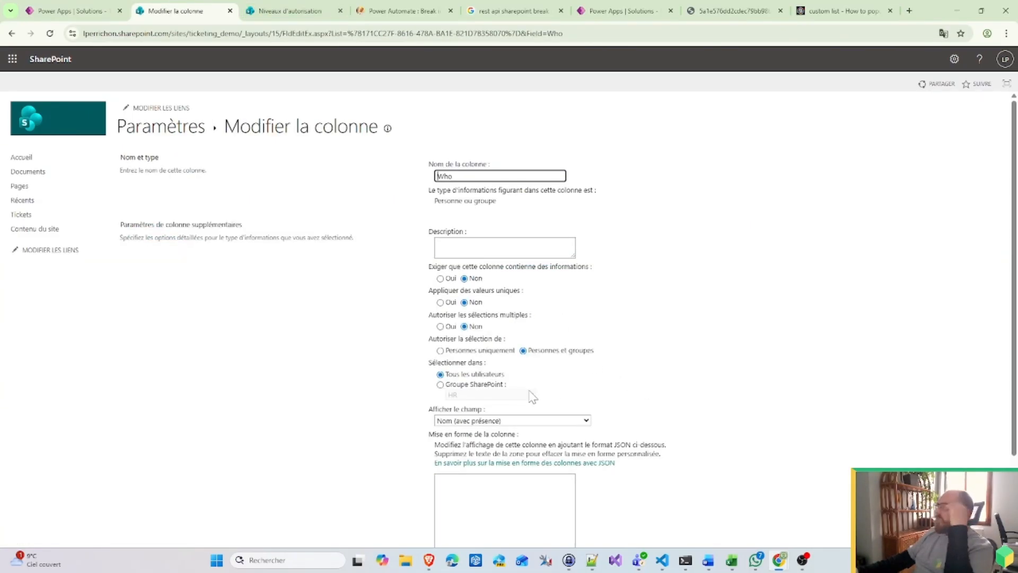
left_click(488, 388)
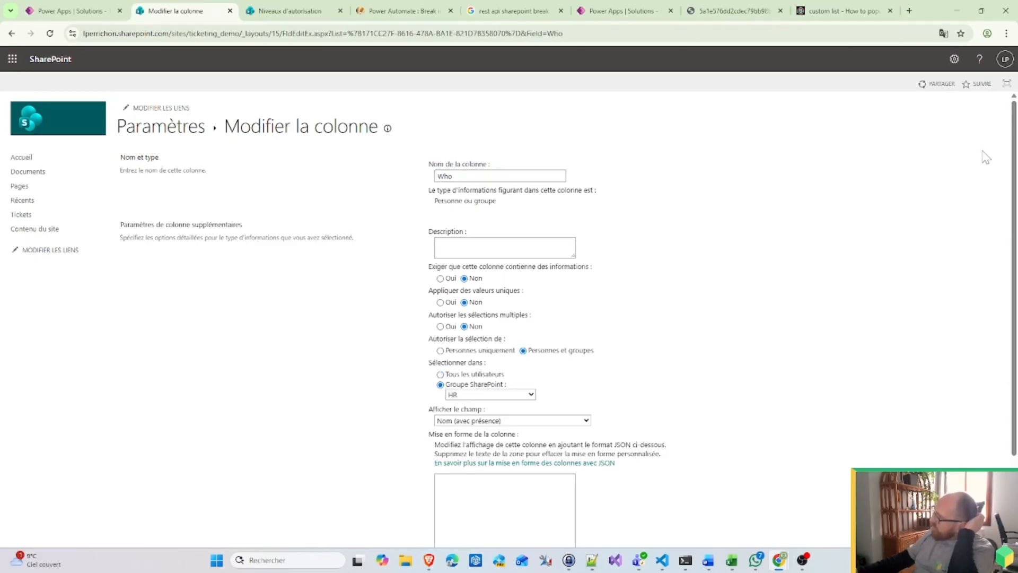
scroll(805, 480, "down", 2)
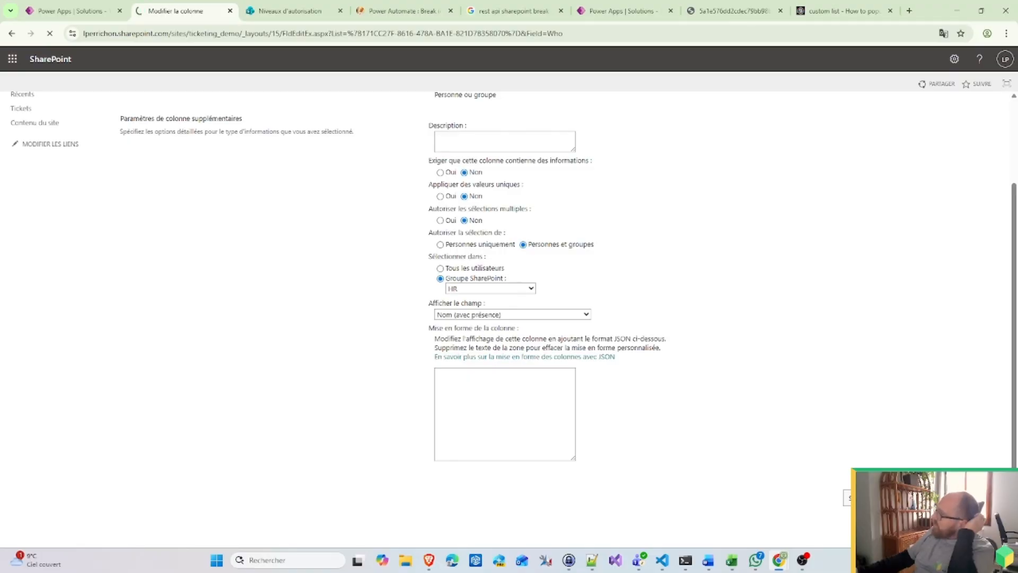
Step: Reopen the ticketing flow for editing and expand Switch > Requesting Holidays
left_click(68, 7)
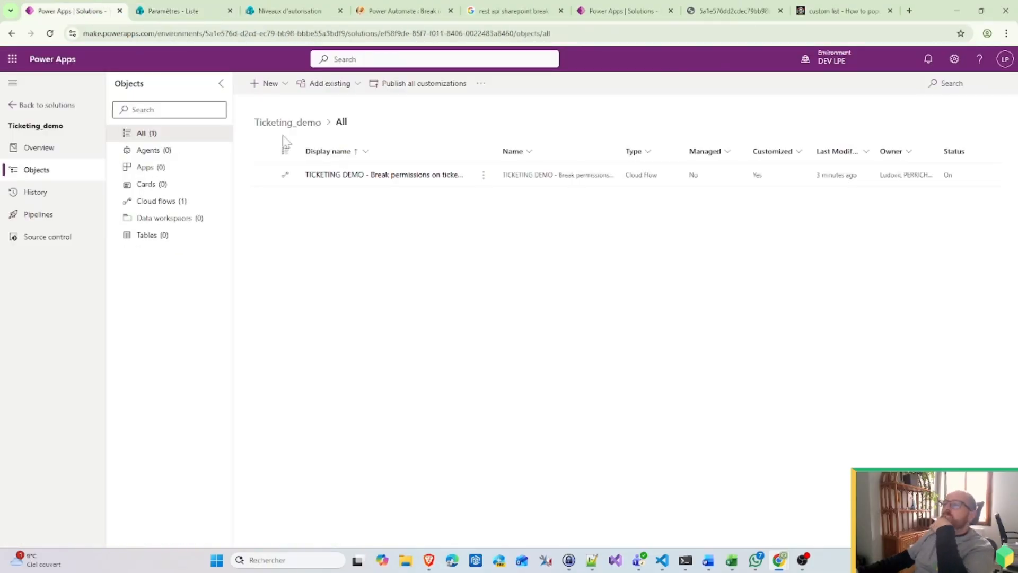
left_click(172, 11)
left_click(69, 10)
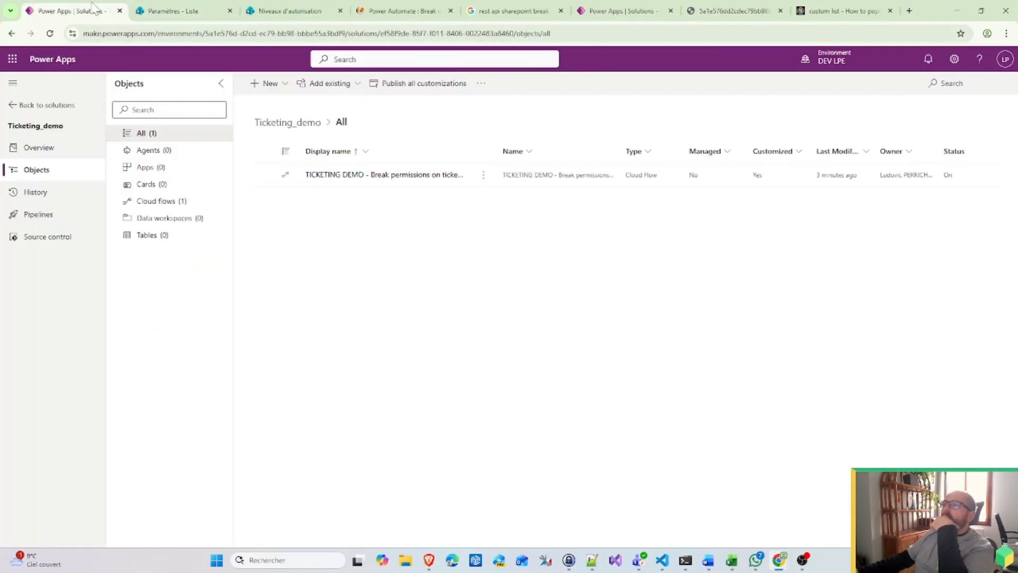
left_click(482, 176)
left_click(508, 197)
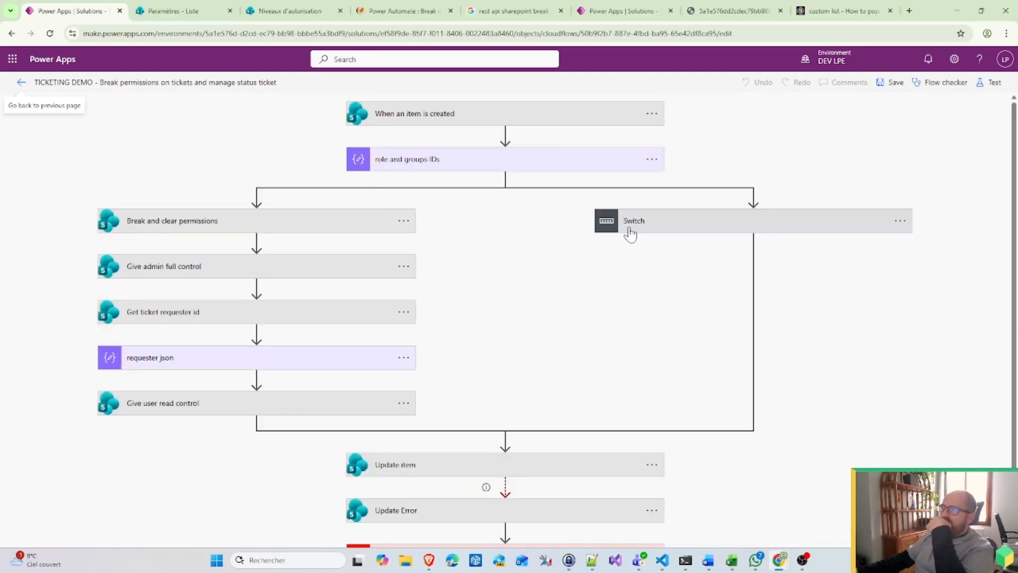
left_click(629, 231)
left_click(539, 285)
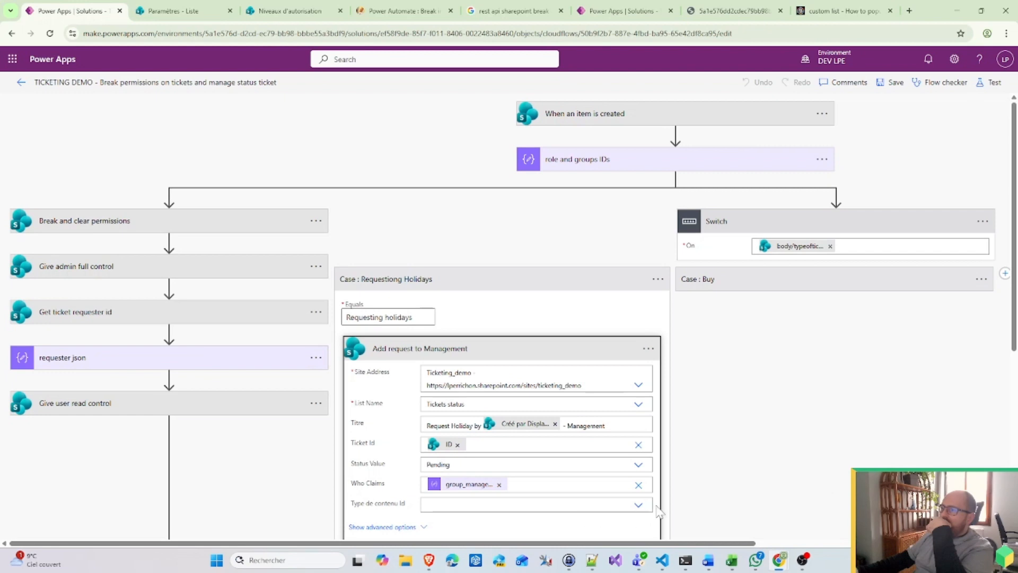
Step: Clear the Who Claims token and search its choices for 'mana'
left_click(639, 486)
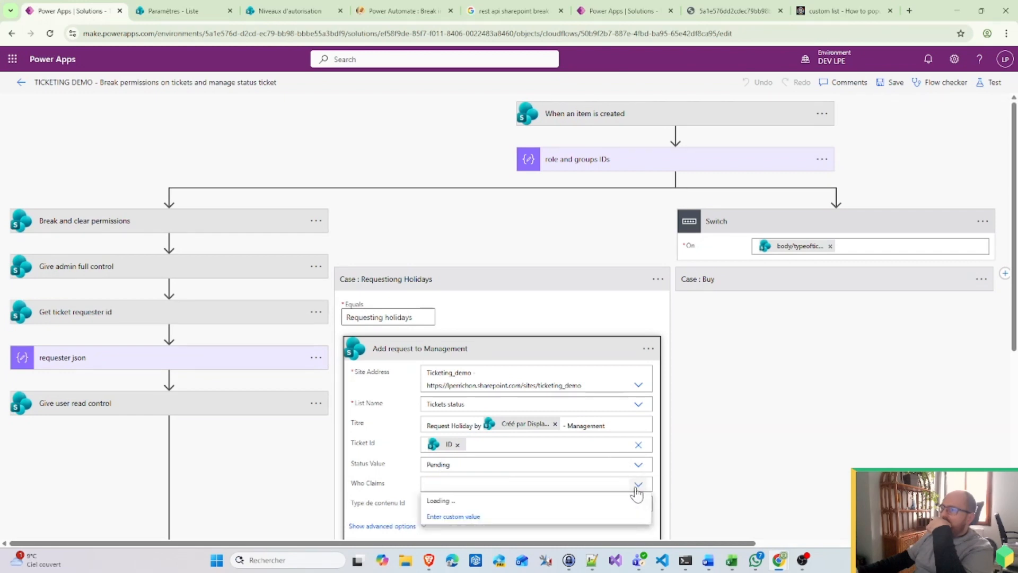
scroll(740, 475, "down", 1)
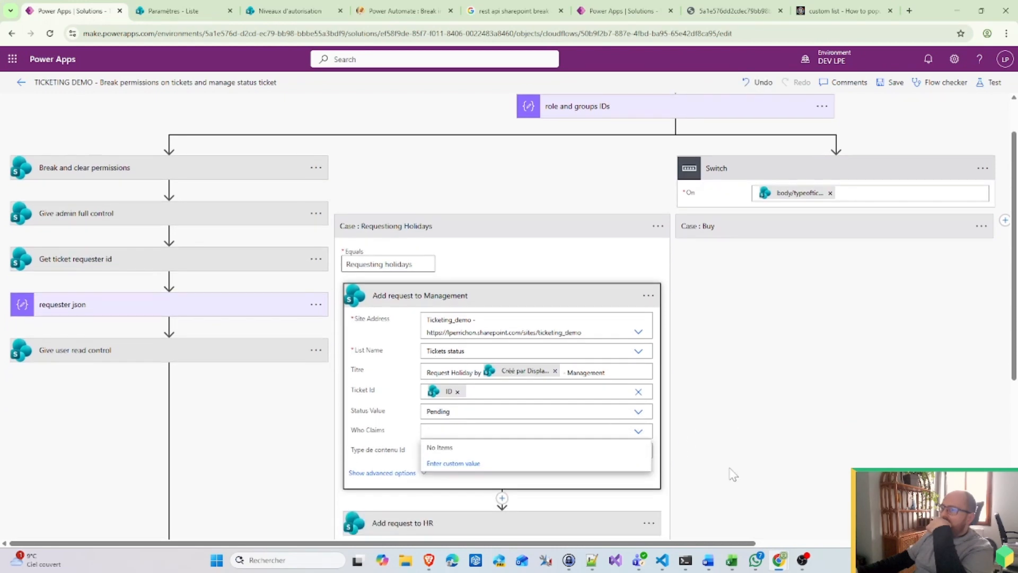
type("mana")
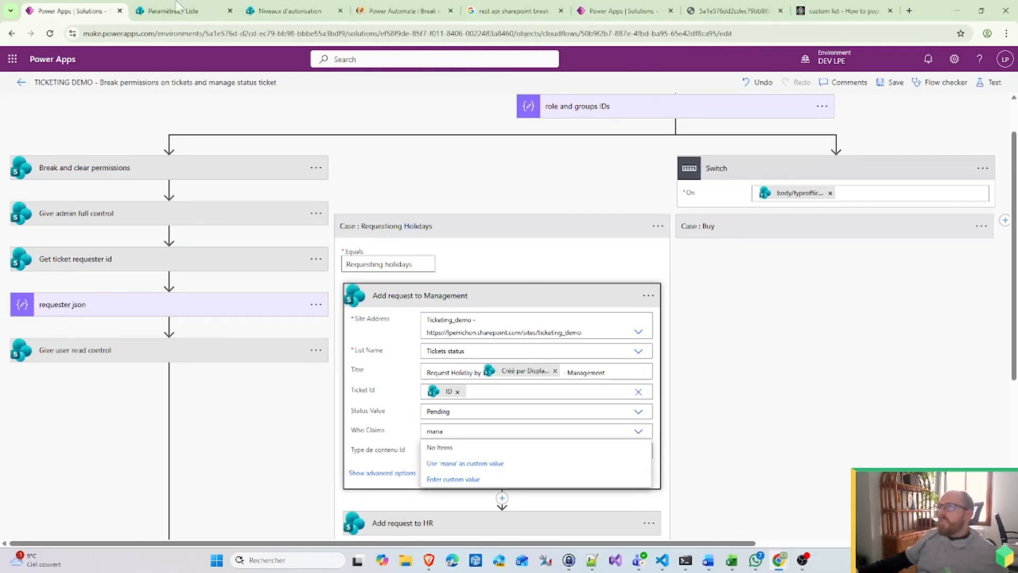
Step: Leave the flow designer for the ticketing_demo site's permission levels page
left_click(21, 82)
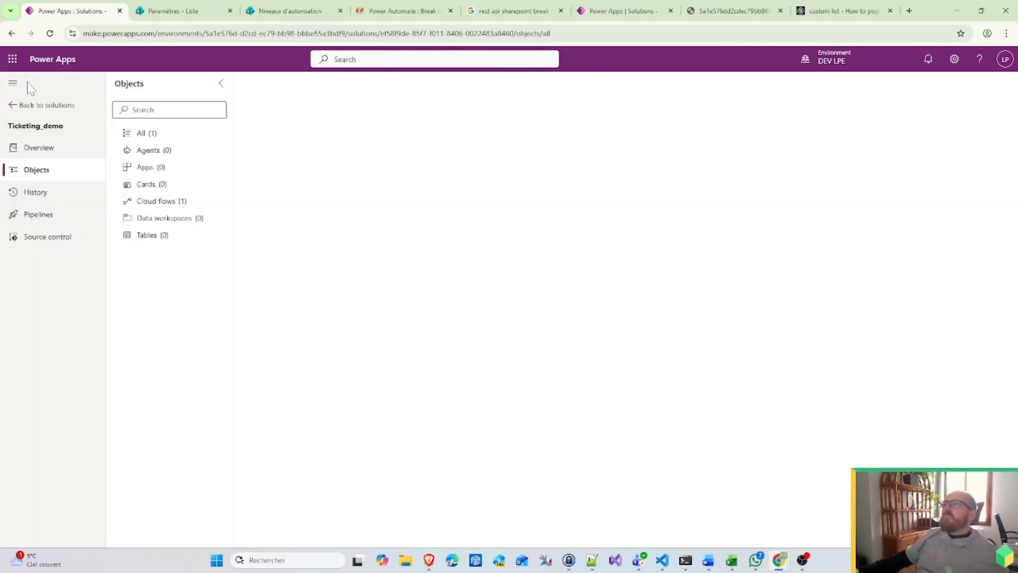
left_click(223, 9)
left_click(271, 10)
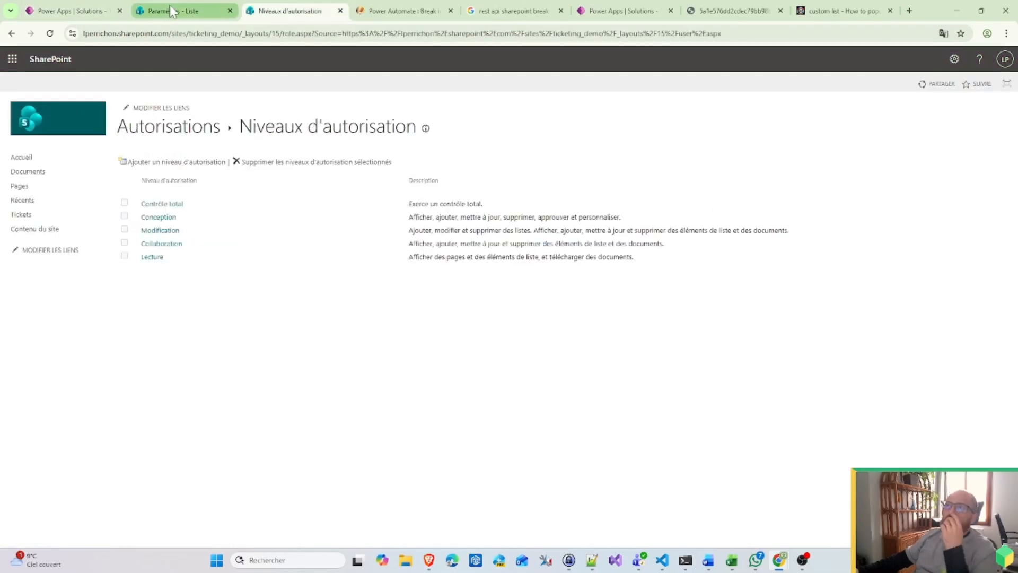
Step: Switch browser tabs, ending on the 'Paramètres - Liste' tab for Tickets status
left_click(171, 7)
left_click(268, 15)
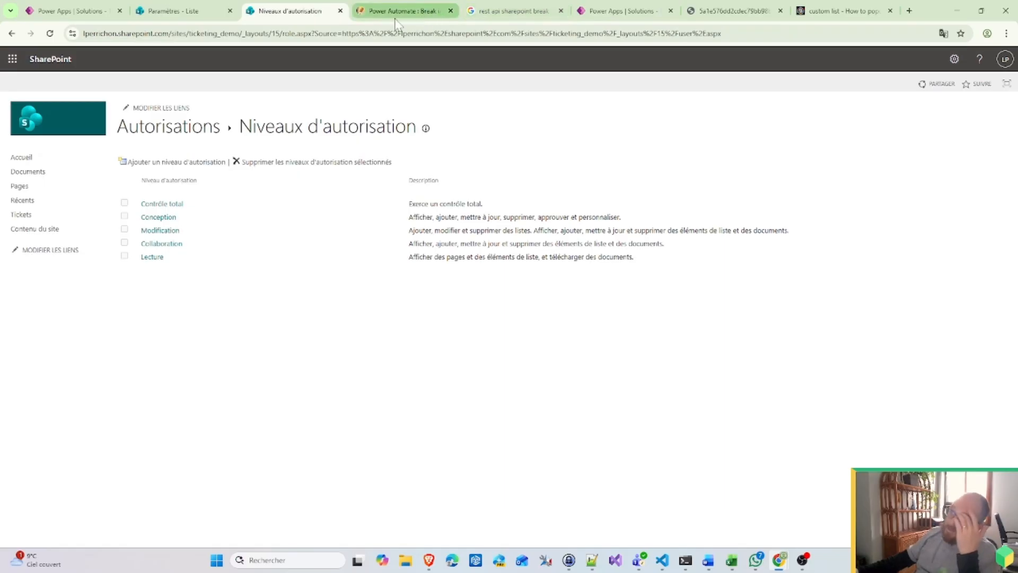
left_click(190, 16)
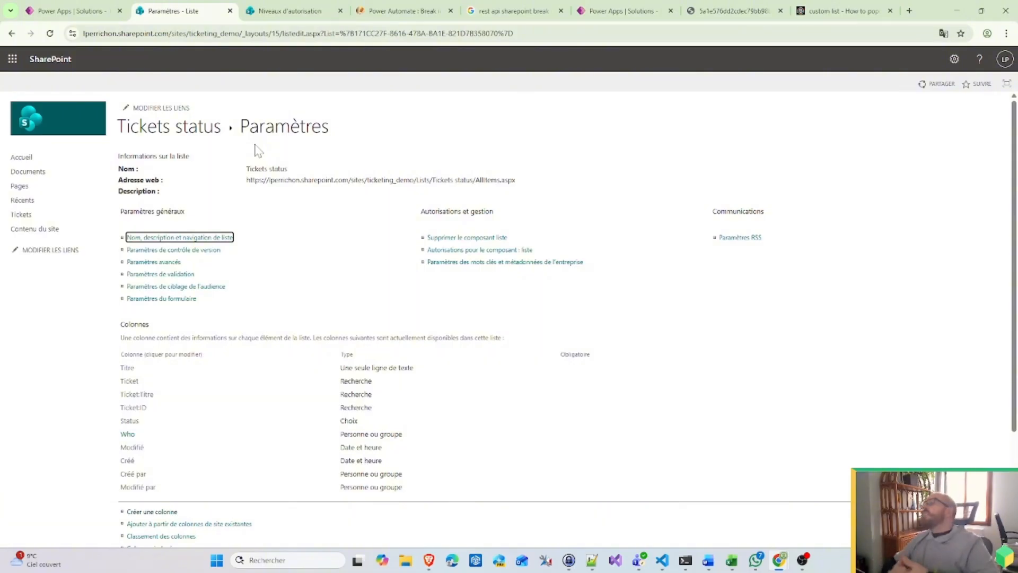
Step: Open the Who column's settings, delete it with Supprimer and confirm OK
left_click(129, 434)
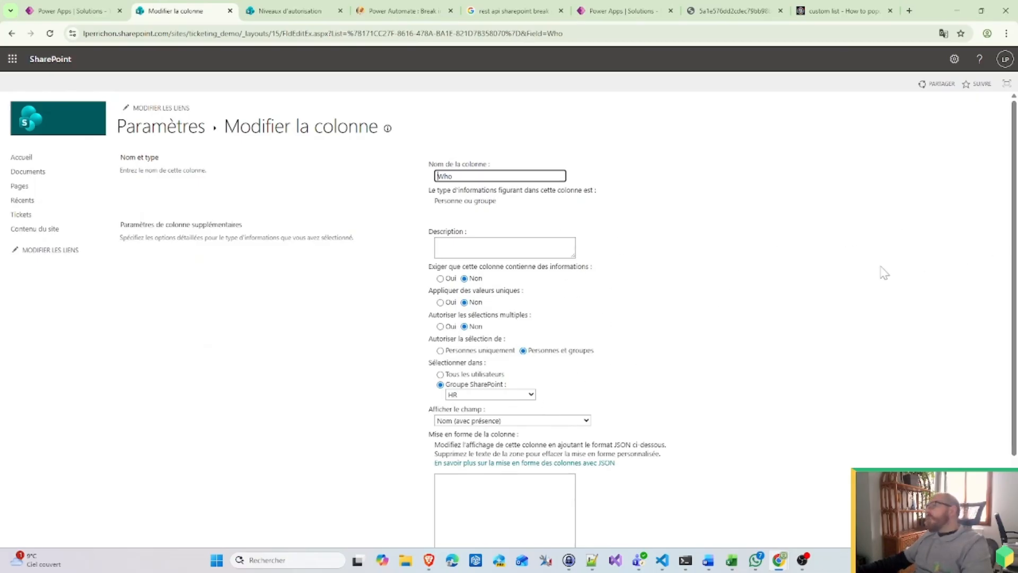
scroll(751, 327, "down", 2)
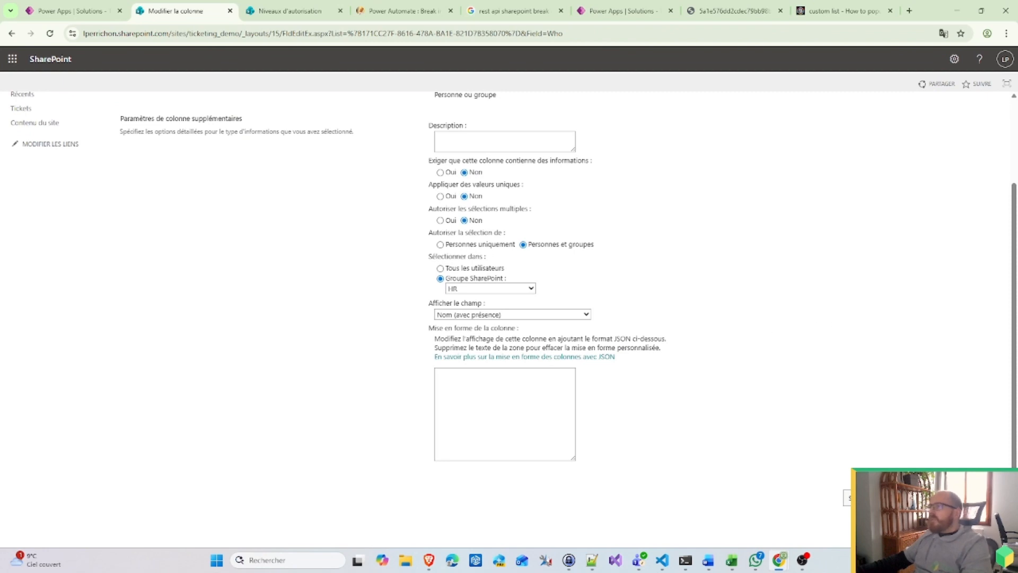
scroll(837, 386, "up", 2)
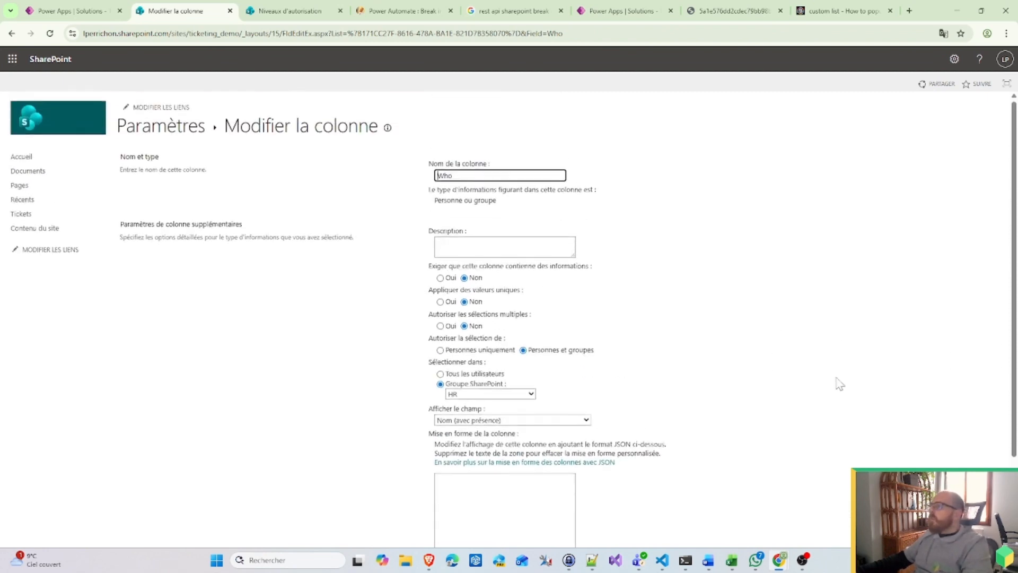
scroll(874, 426, "down", 2)
left_click(847, 498)
left_click(567, 130)
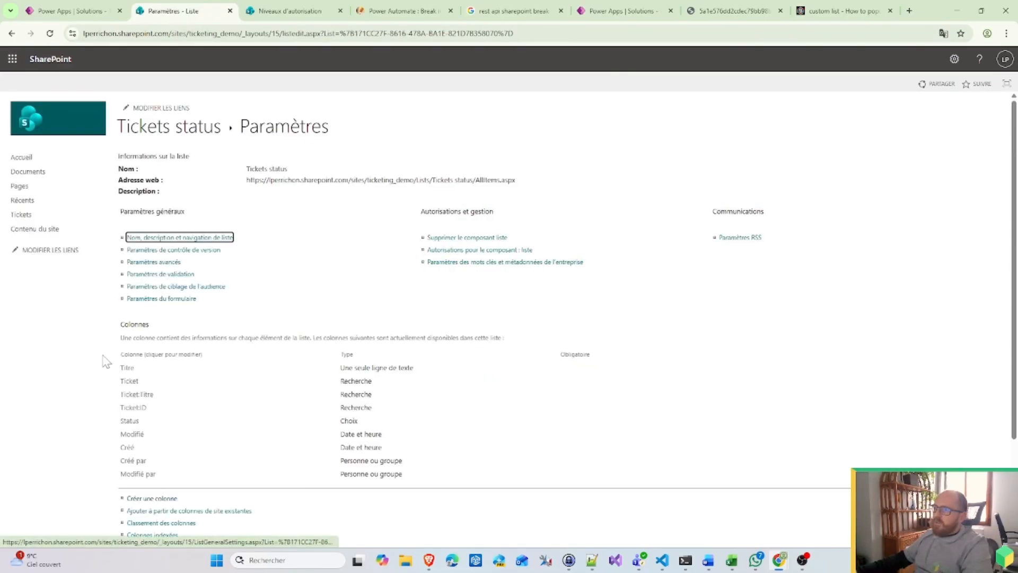
scroll(217, 462, "down", 2)
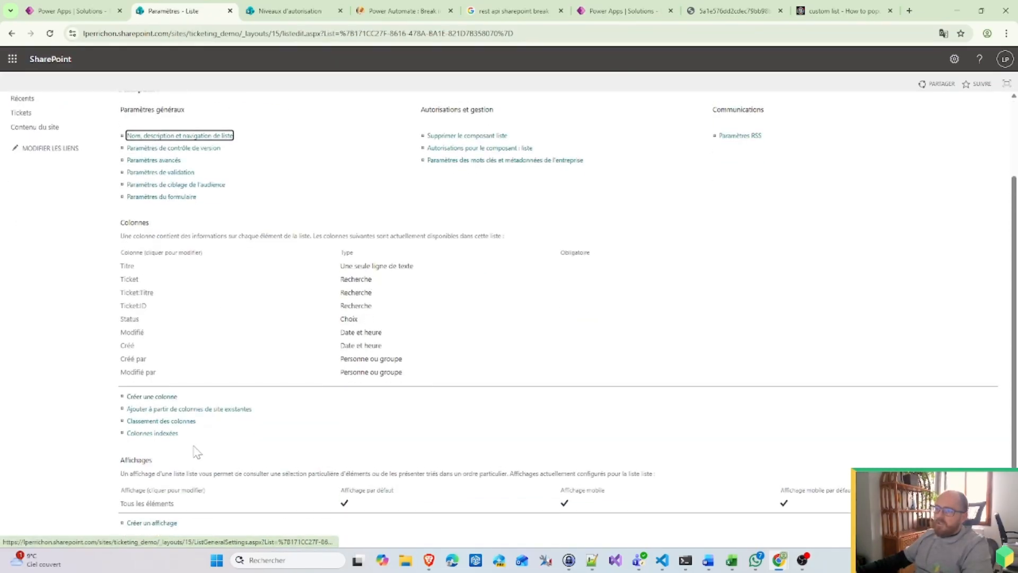
Step: Create a new Tickets status list column named 'Who'
left_click(161, 393)
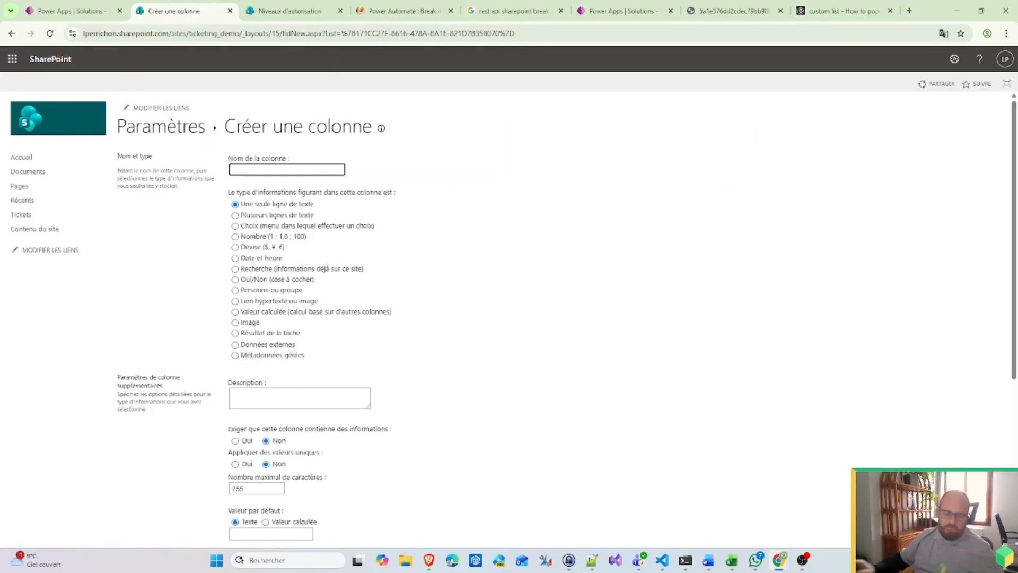
type("Who")
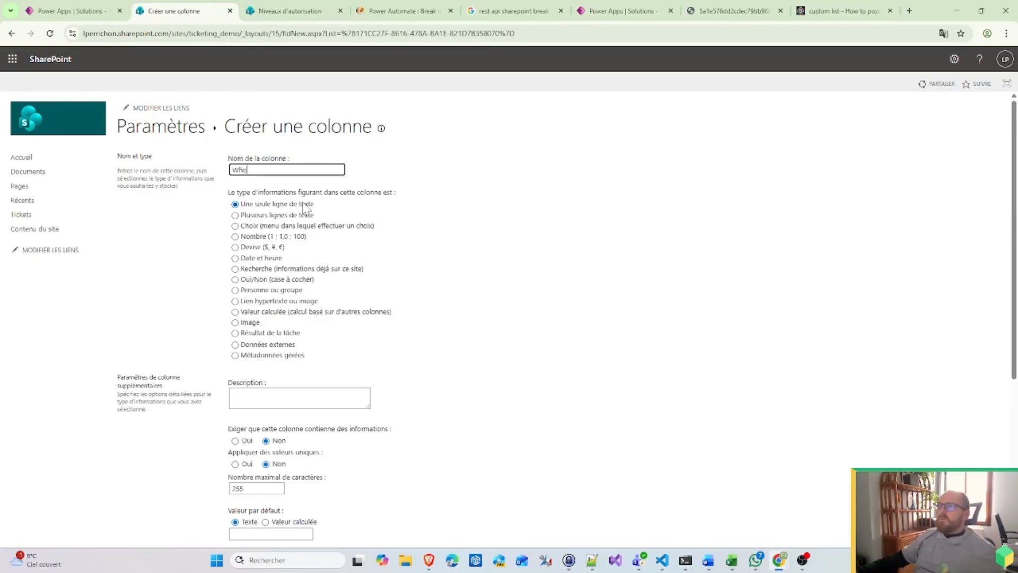
scroll(521, 477, "down", 5)
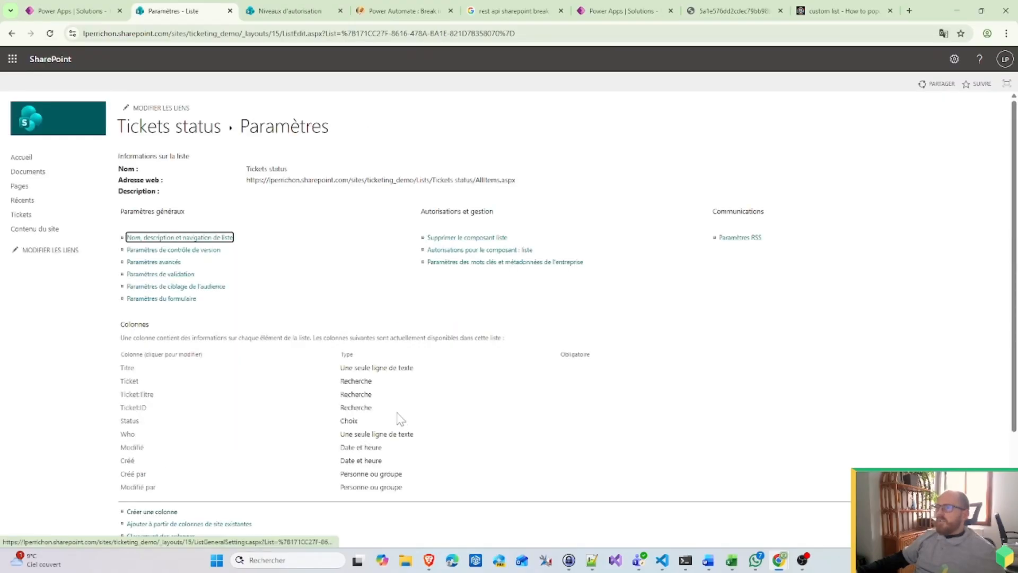
scroll(400, 419, "down", 3)
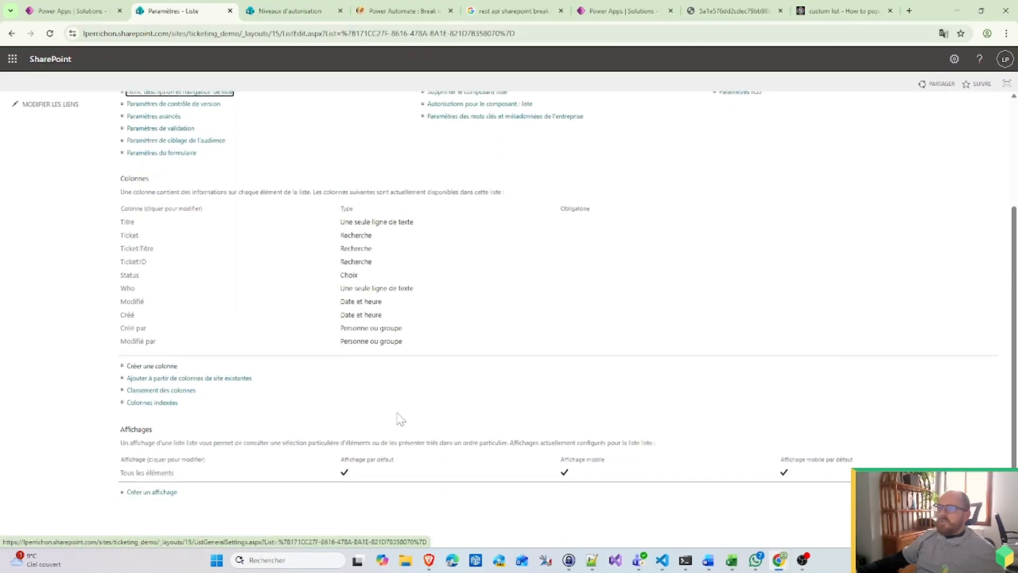
Step: Make Who a Choice column with options HR, Management and IT, and save it
left_click(126, 290)
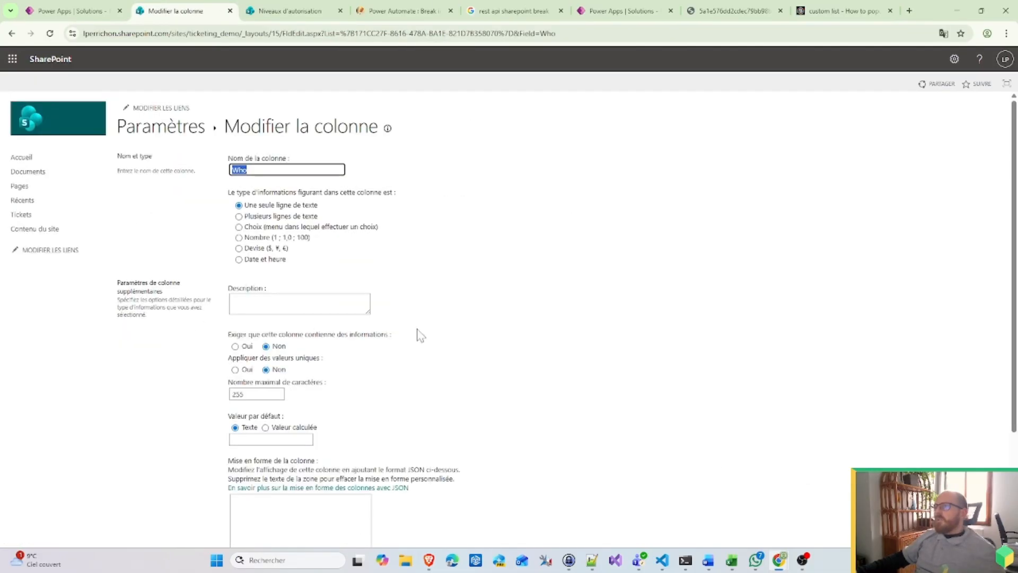
left_click(287, 228)
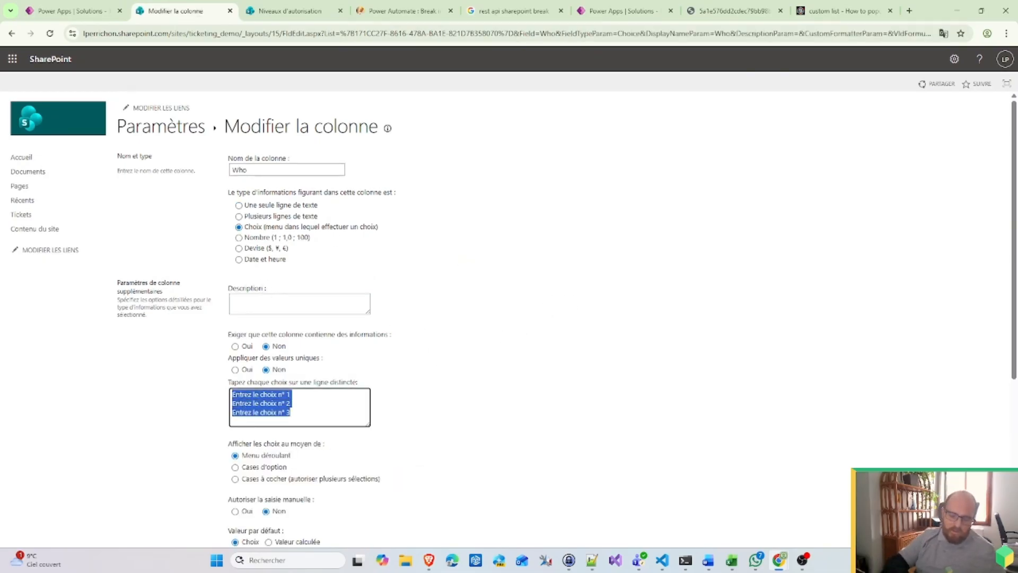
type("HR ")
type("Management ")
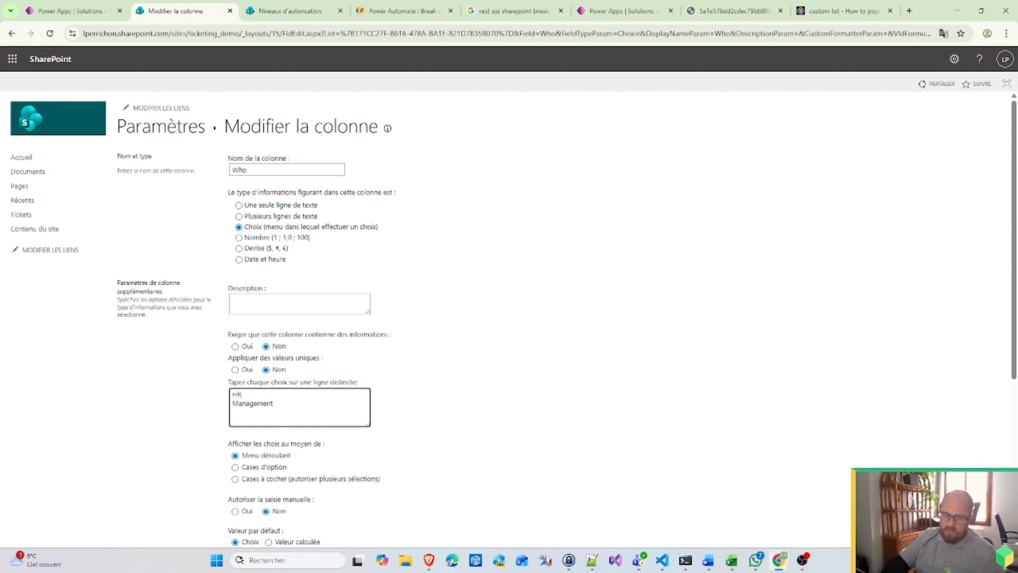
type("IT")
scroll(557, 322, "down", 5)
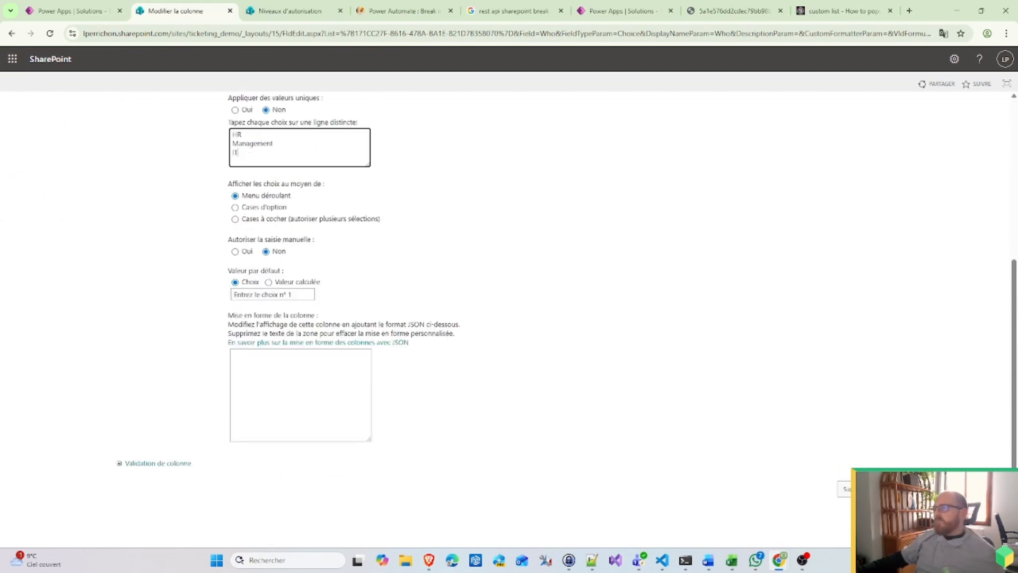
left_click(918, 489)
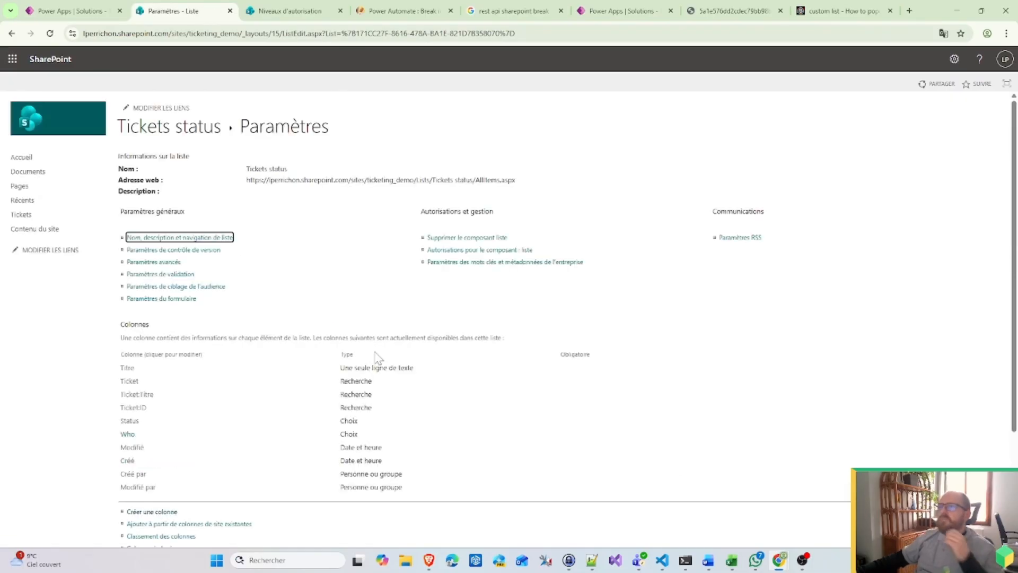
Step: Edit the ticketing flow and expand Switch > Requesting Holidays > Add request to Management
left_click(61, 9)
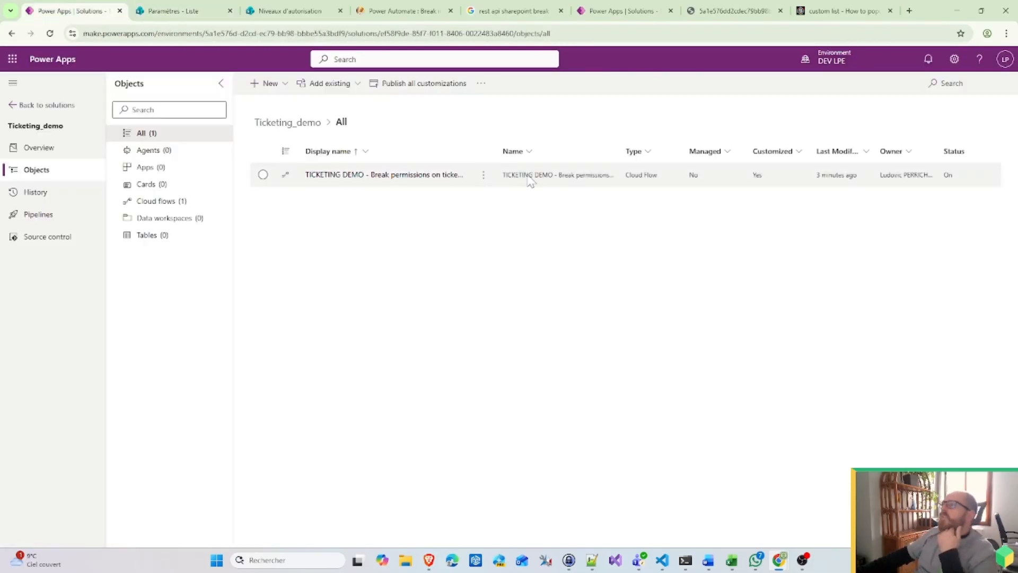
left_click(487, 180)
left_click(521, 197)
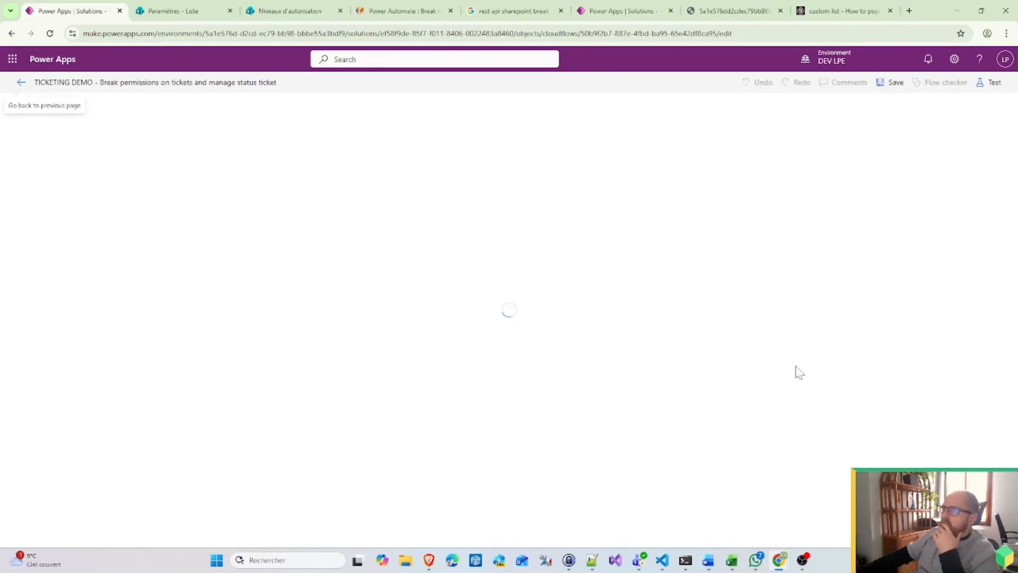
left_click(684, 226)
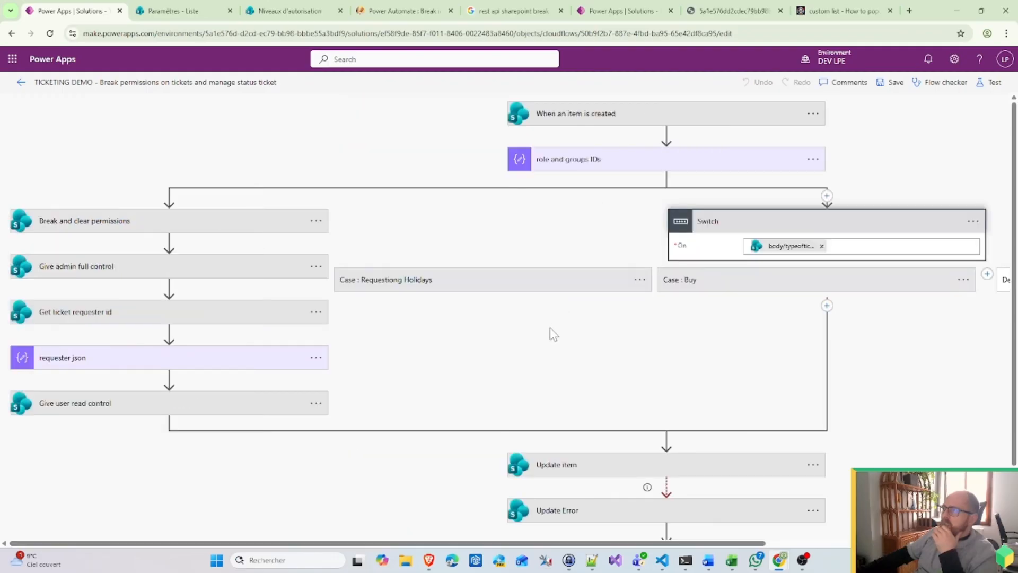
left_click(531, 281)
left_click(419, 356)
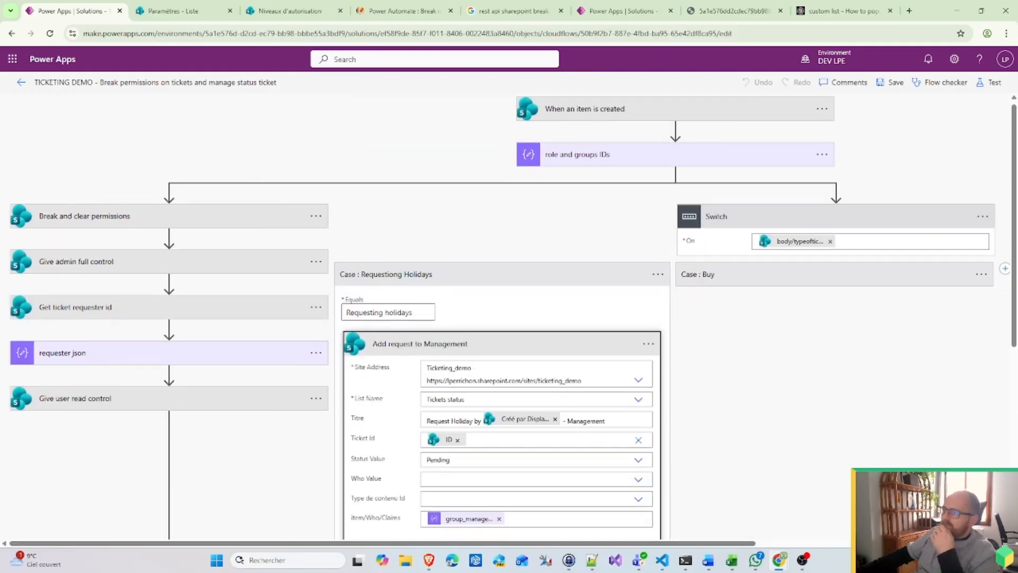
scroll(503, 318, "down", 2)
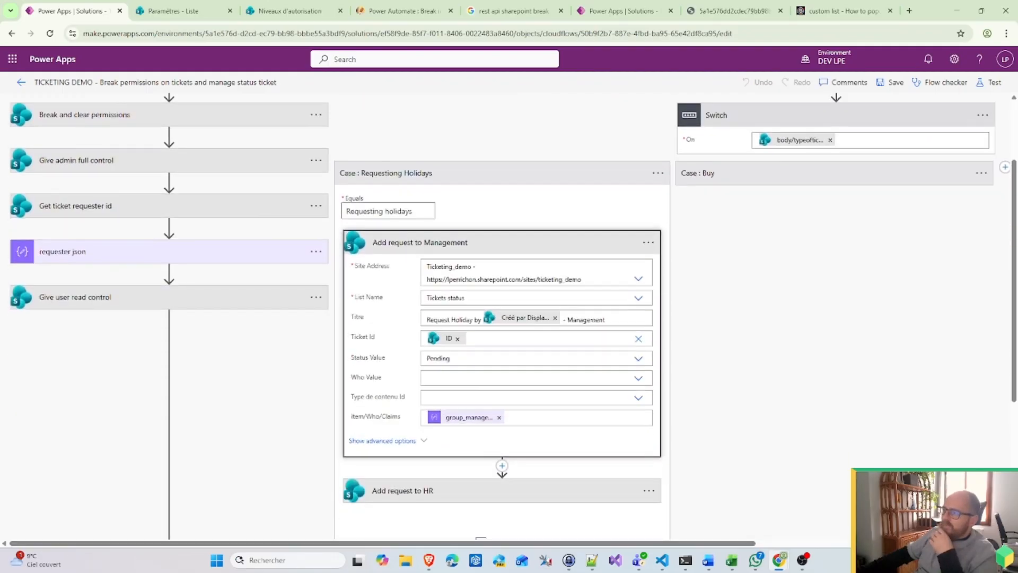
Step: Set Management as that action's Who Value, then expand Add request to HR for its Who Value
left_click(637, 378)
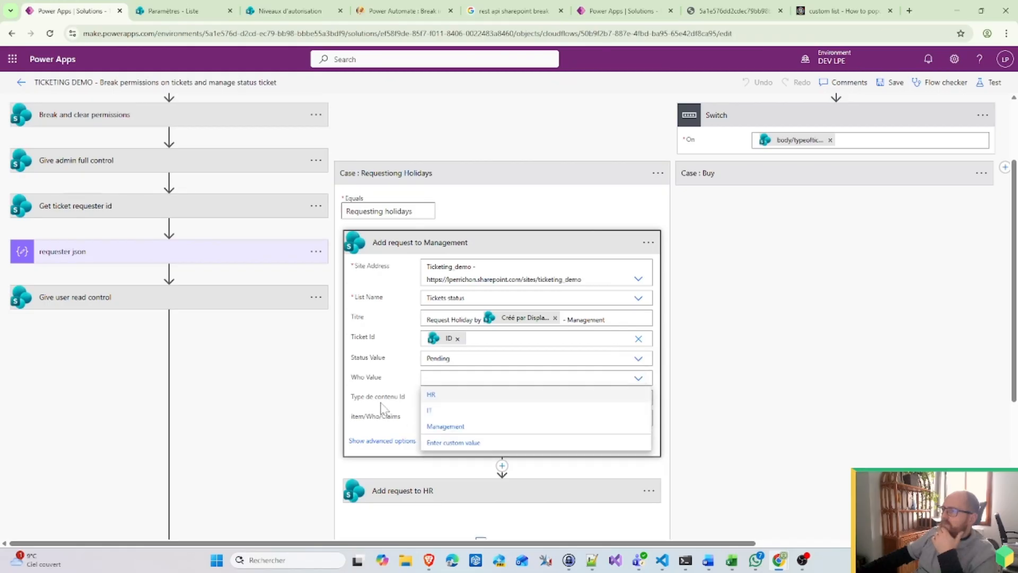
left_click(449, 424)
left_click(448, 488)
scroll(450, 477, "down", 3)
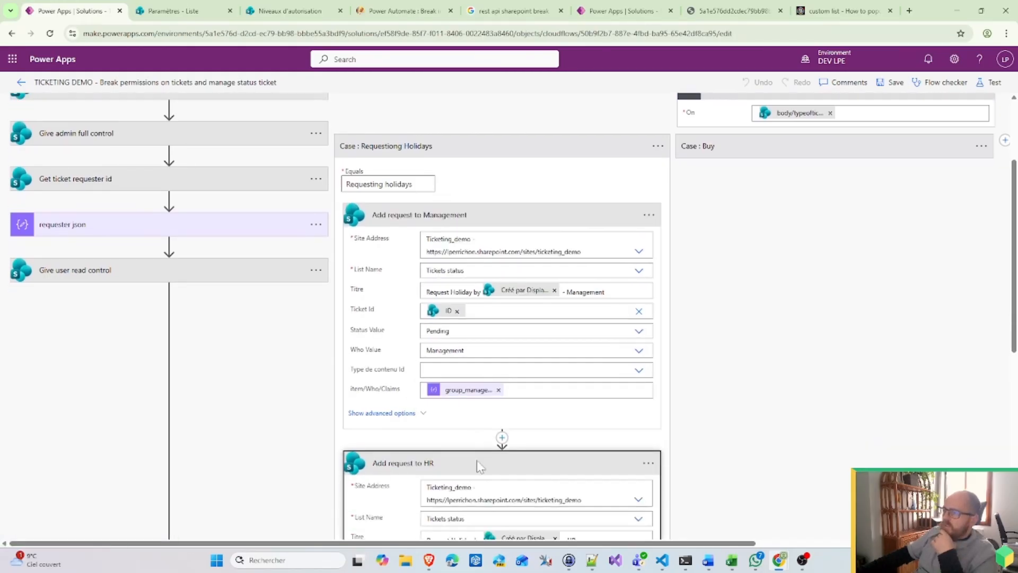
left_click(450, 448)
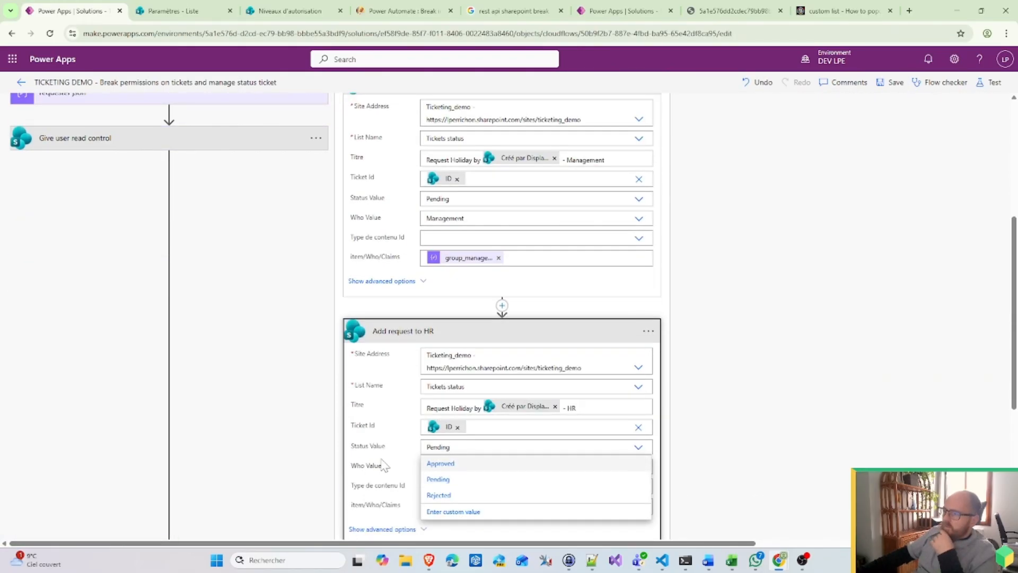
left_click(382, 461)
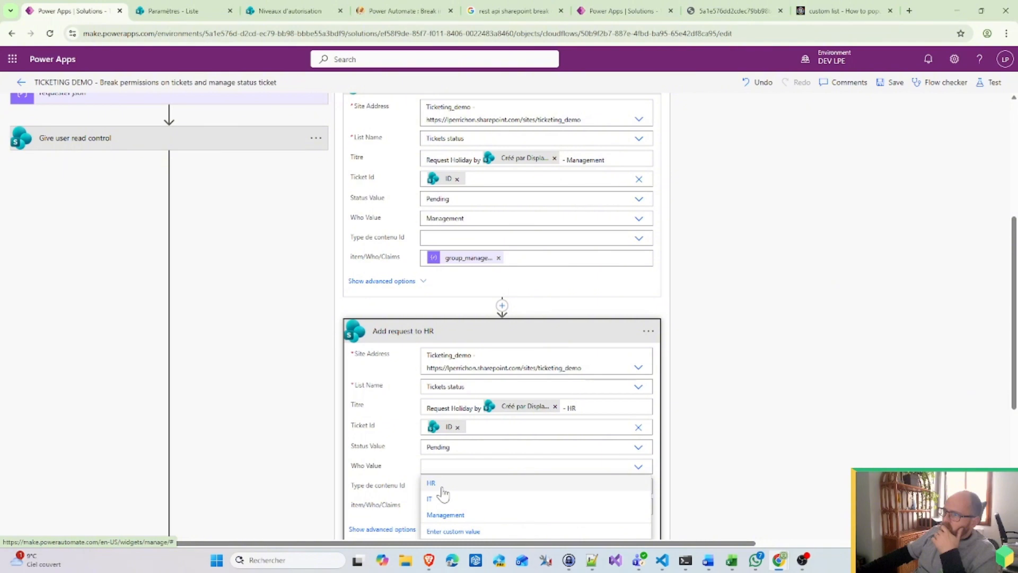
scroll(886, 432, "up", 5)
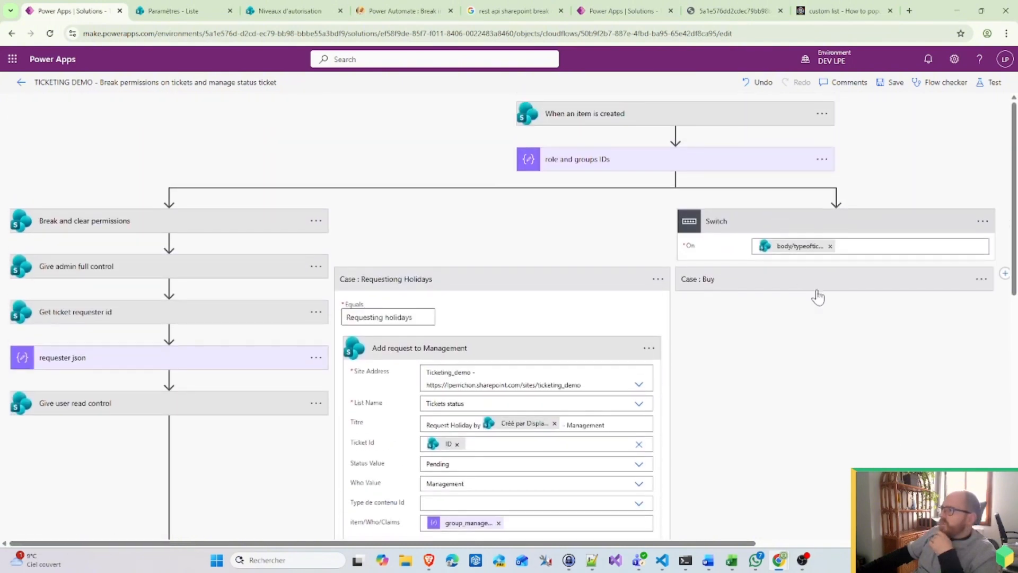
Step: In Case Buy, set Add request to Management - Buy's Who Value to Management
left_click(819, 297)
scroll(801, 207, "down", 4)
left_click(784, 137)
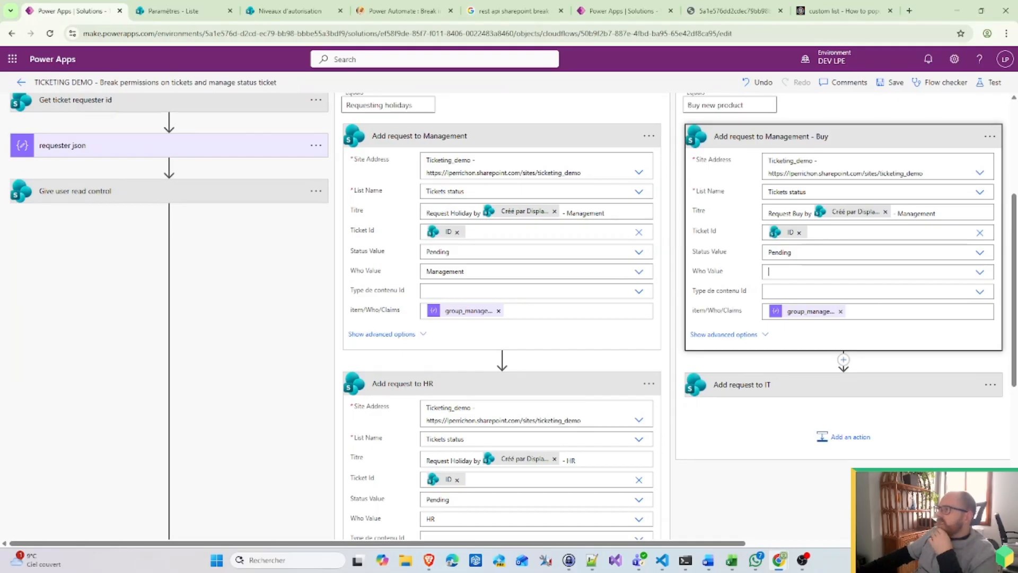
left_click(795, 270)
left_click(849, 253)
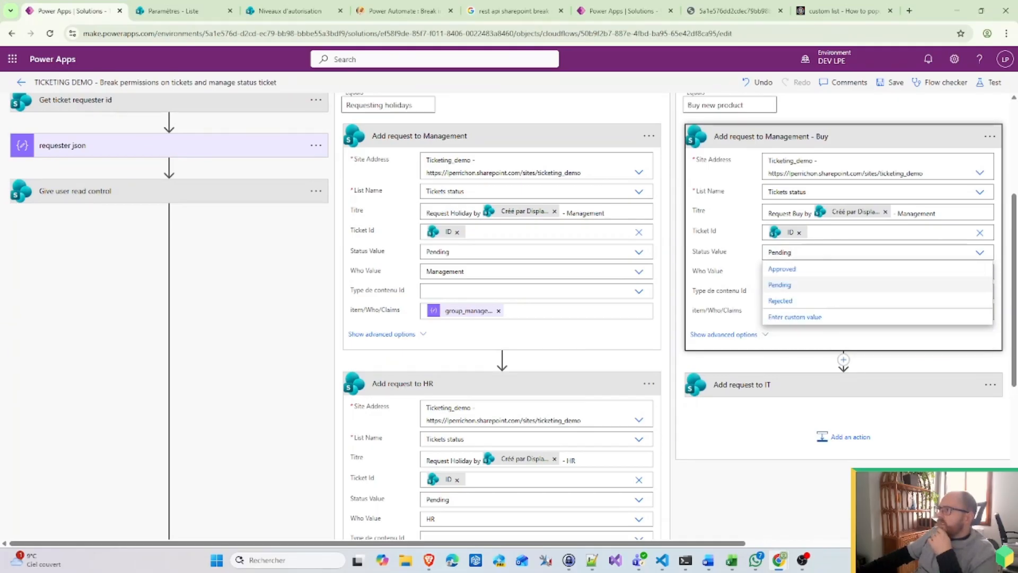
left_click(785, 271)
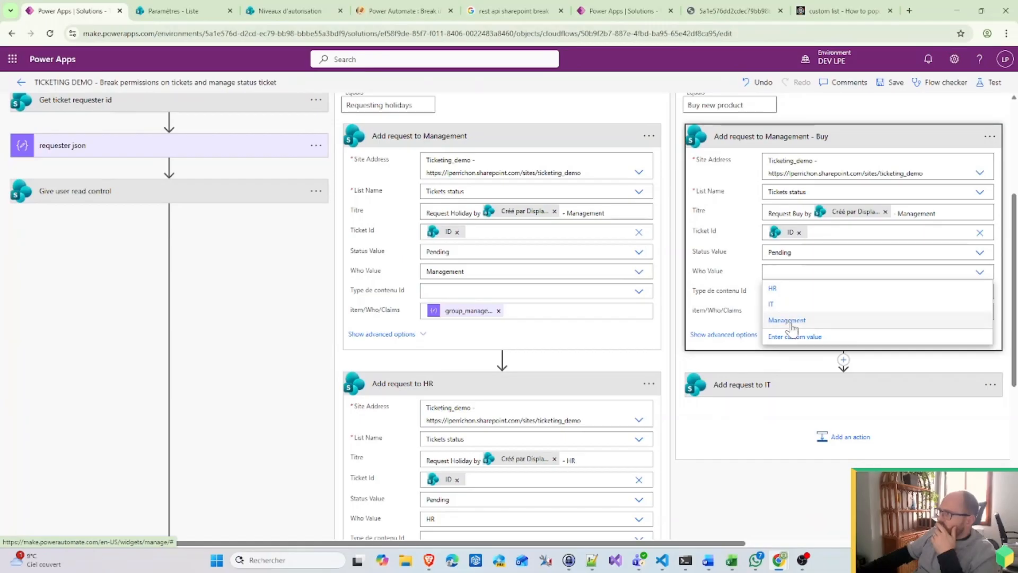
left_click(790, 321)
Step: Set the Add request to IT action's Who Value to IT
left_click(851, 397)
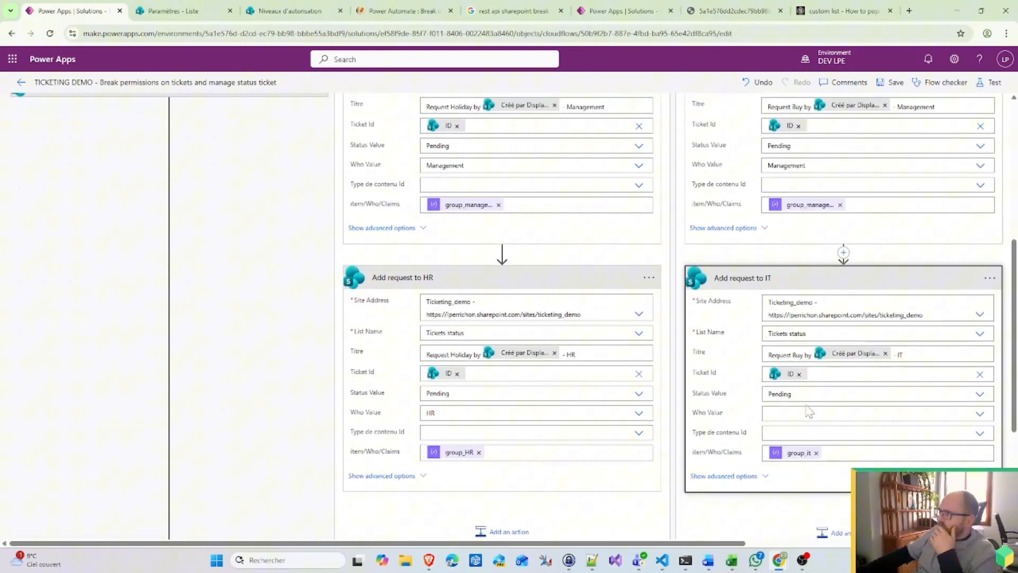
left_click(783, 414)
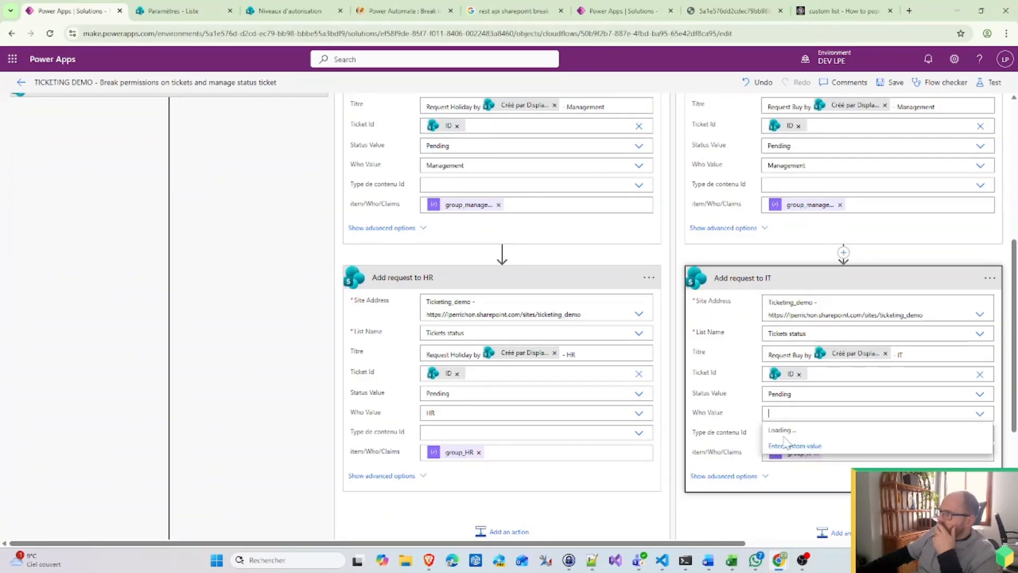
left_click(783, 448)
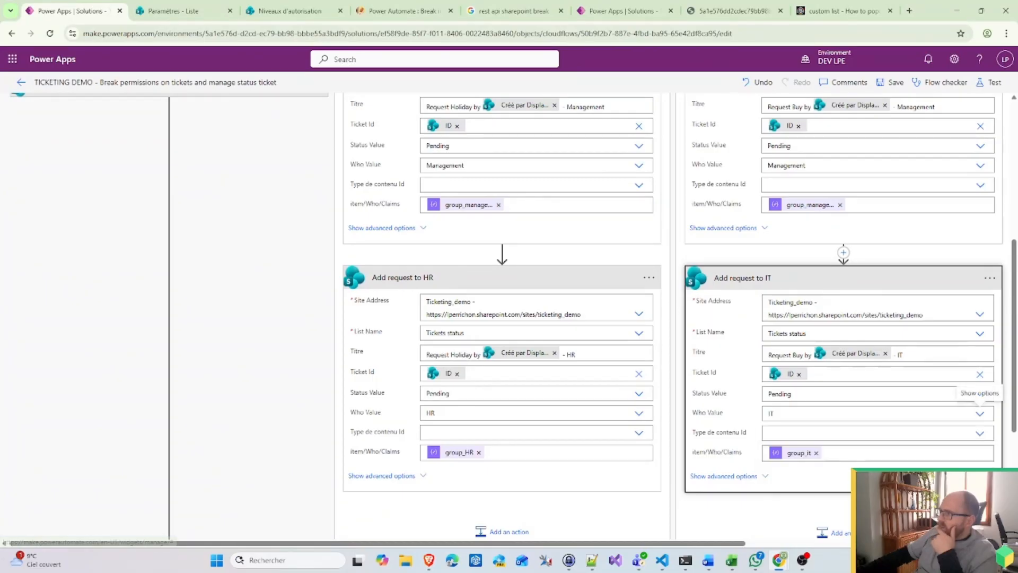
scroll(849, 265, "up", 5)
Step: Try saving, then remove group_HR and group_it from the HR and IT actions' item/Who/Claims
left_click(894, 90)
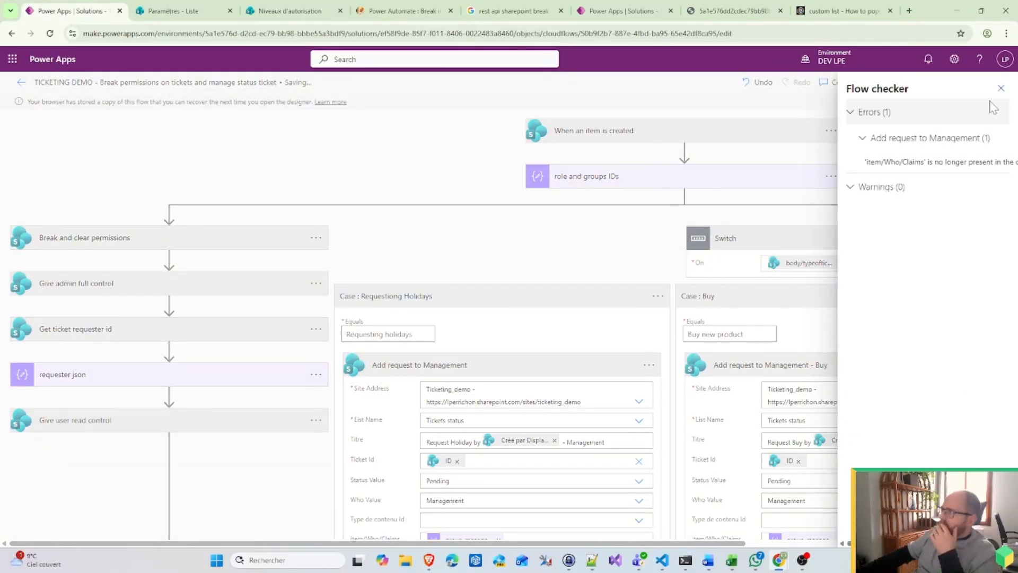
left_click(1001, 88)
scroll(811, 389, "down", 8)
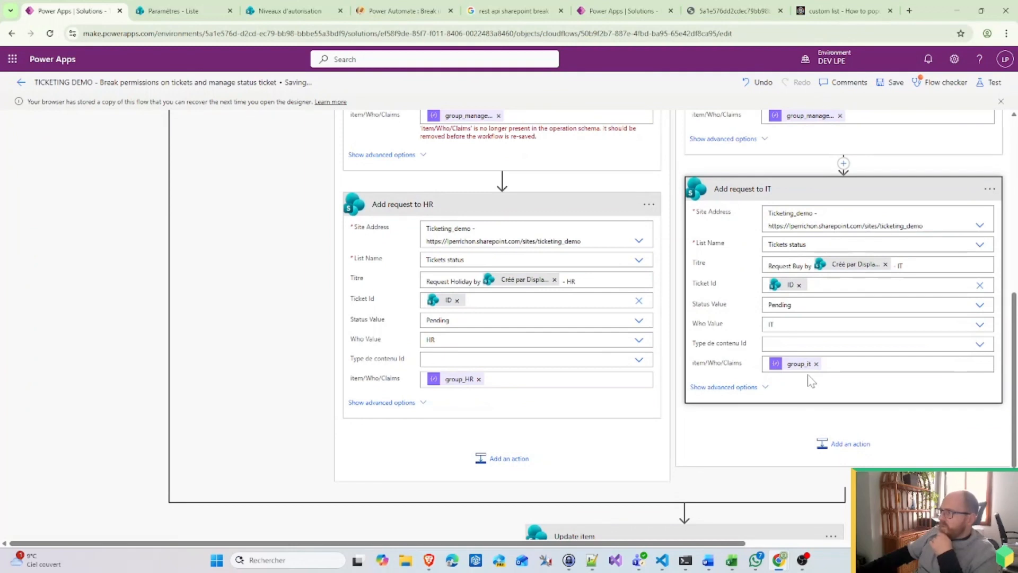
left_click(479, 379)
left_click(816, 363)
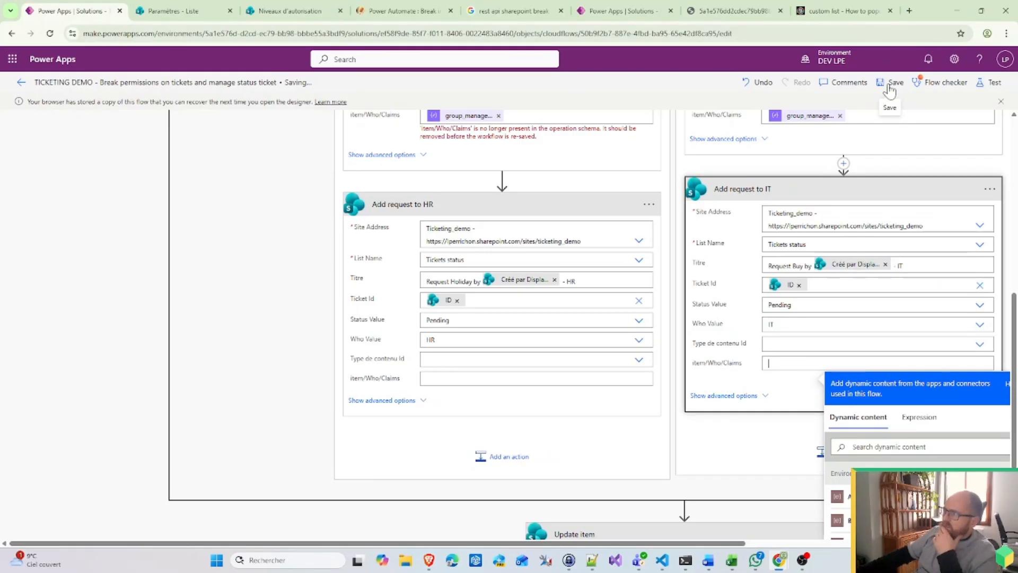
Step: Clear the remaining group tokens from the Management and Buy actions' Claims and save the flow
left_click(946, 82)
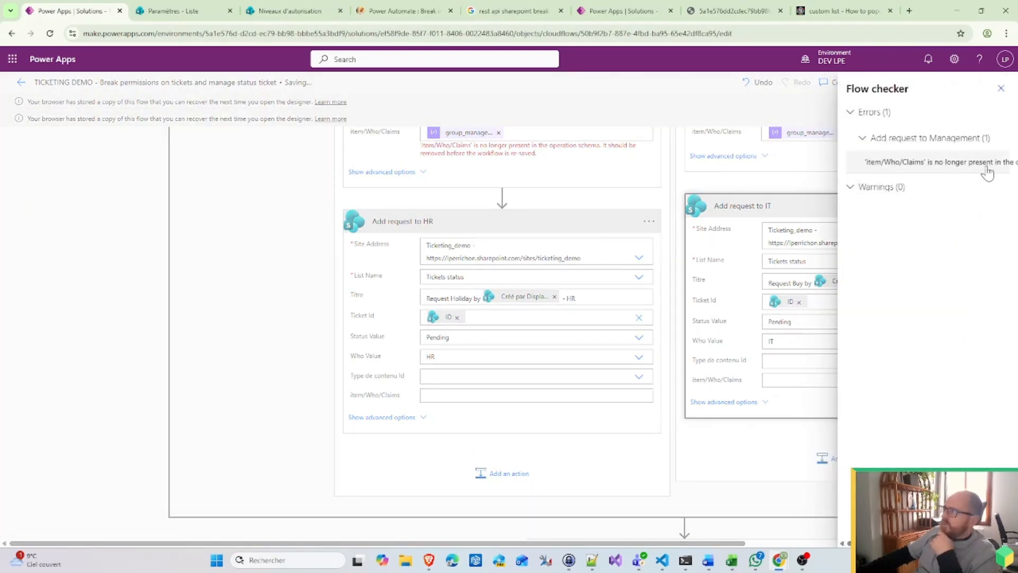
left_click(473, 157)
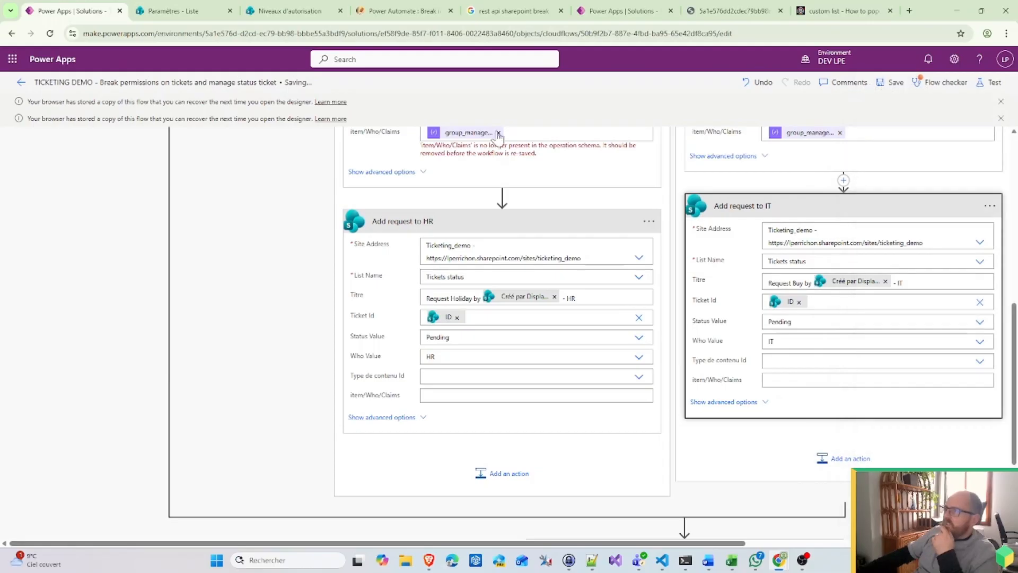
left_click(498, 133)
left_click(840, 133)
left_click(841, 133)
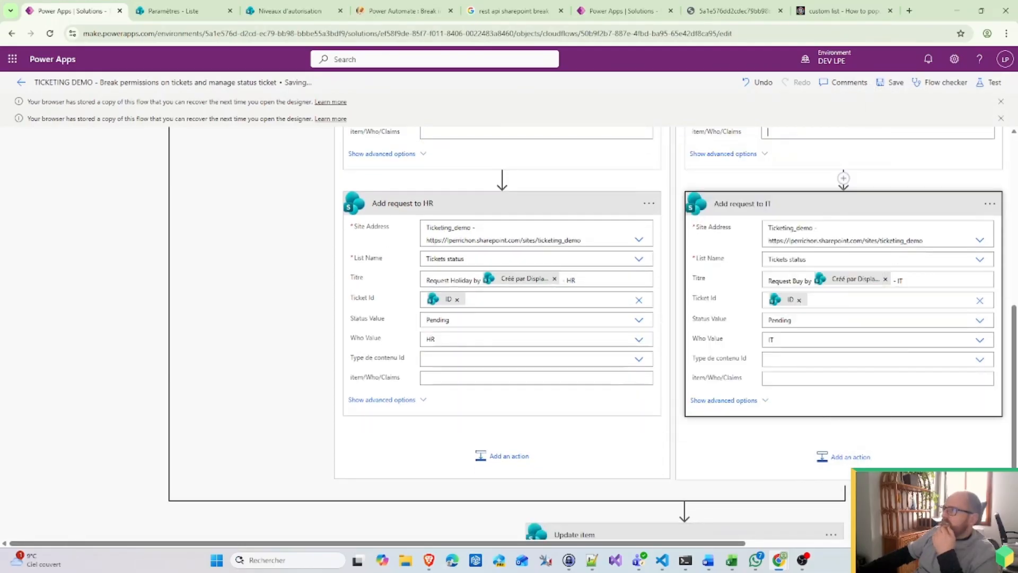
left_click(892, 83)
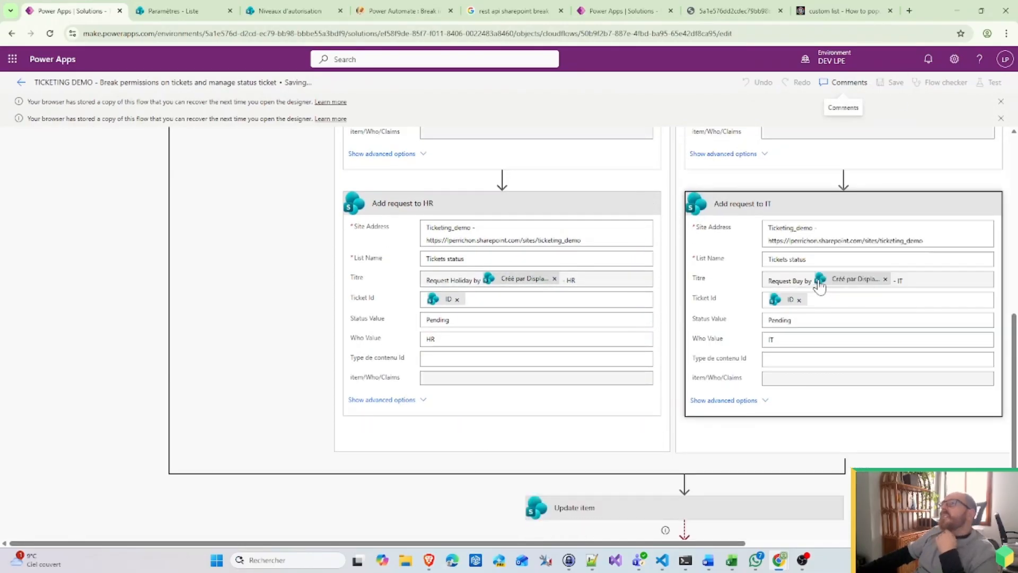
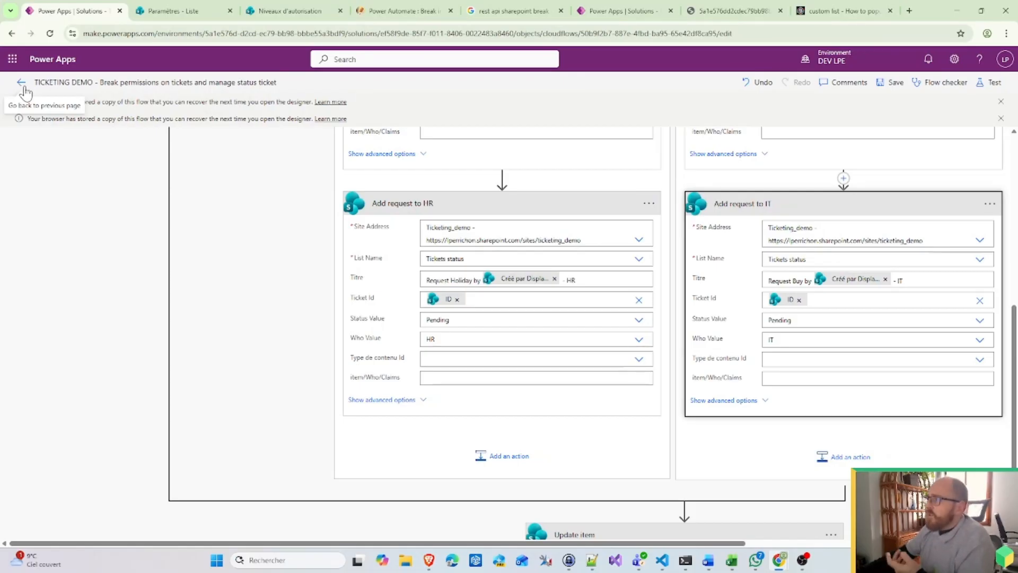
Step: Add a new ticket titled 'Test J' to the SharePoint Tickets list, then return to Power Apps
left_click(22, 84)
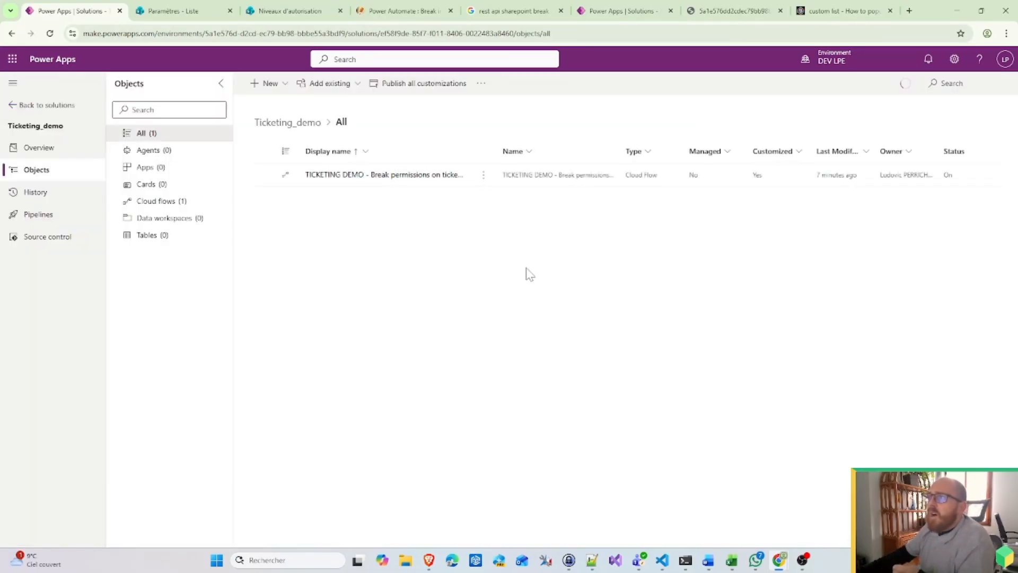
mouse_move(785, 563)
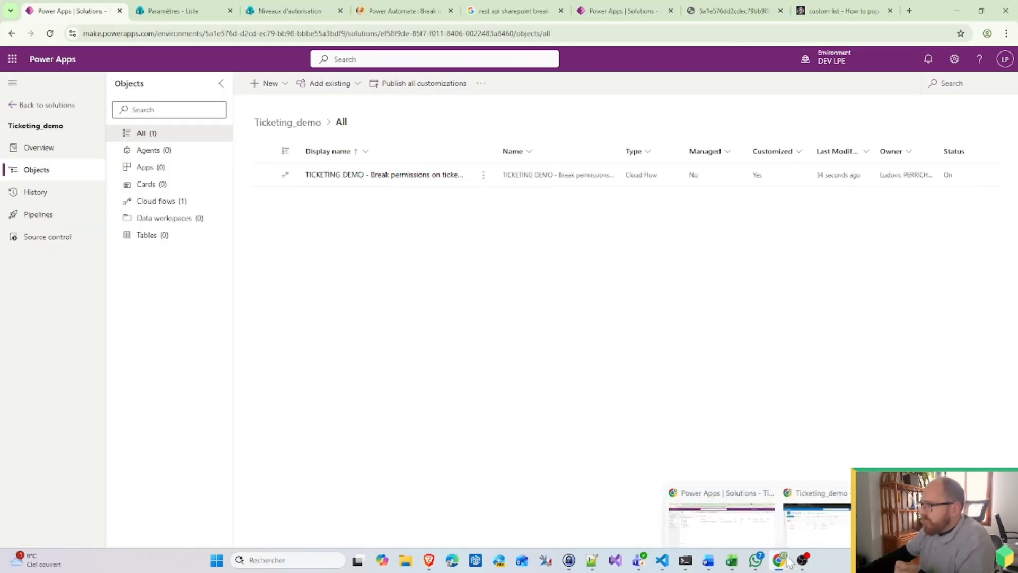
left_click(815, 514)
left_click(74, 126)
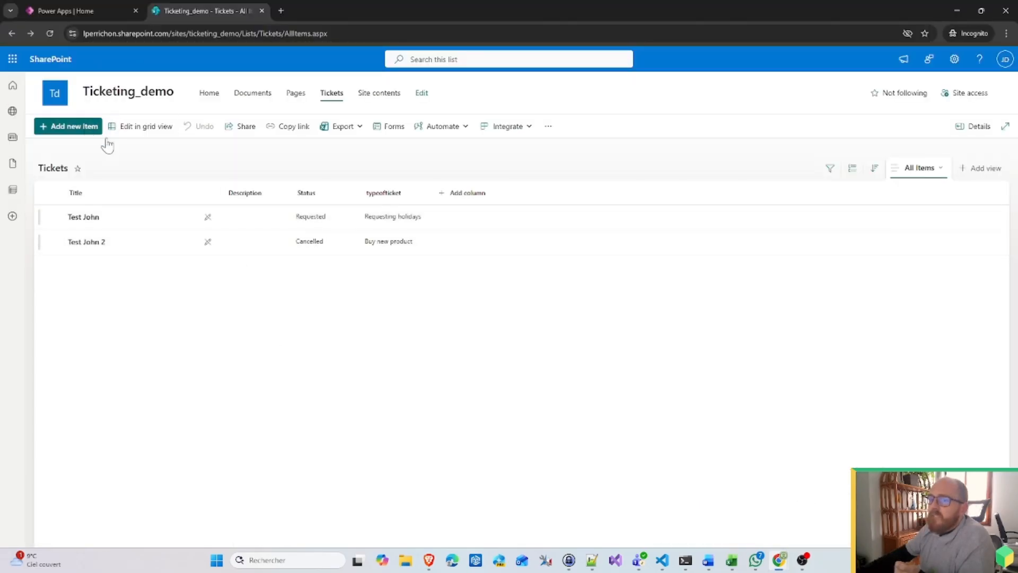
left_click(347, 179)
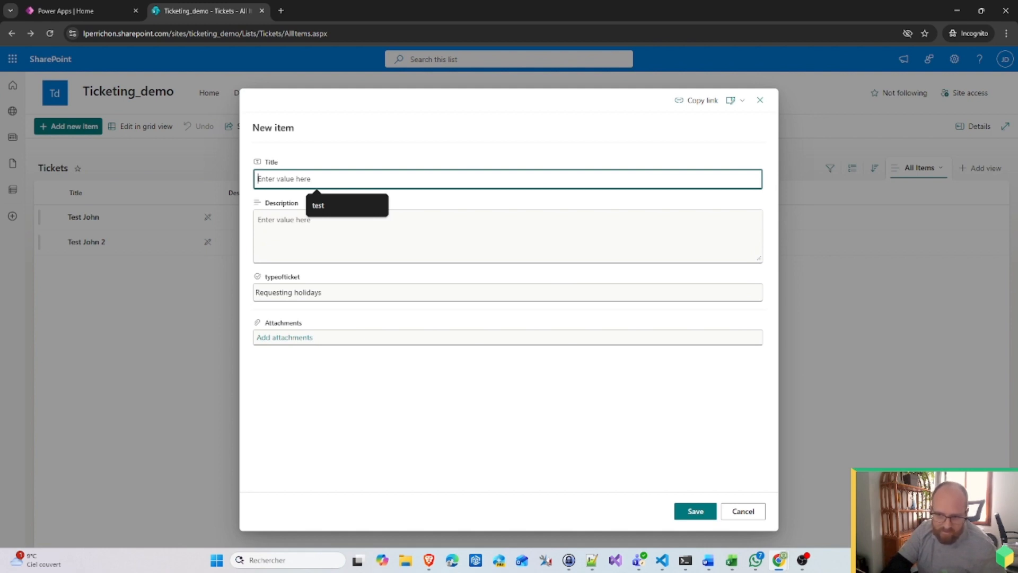
type("Te")
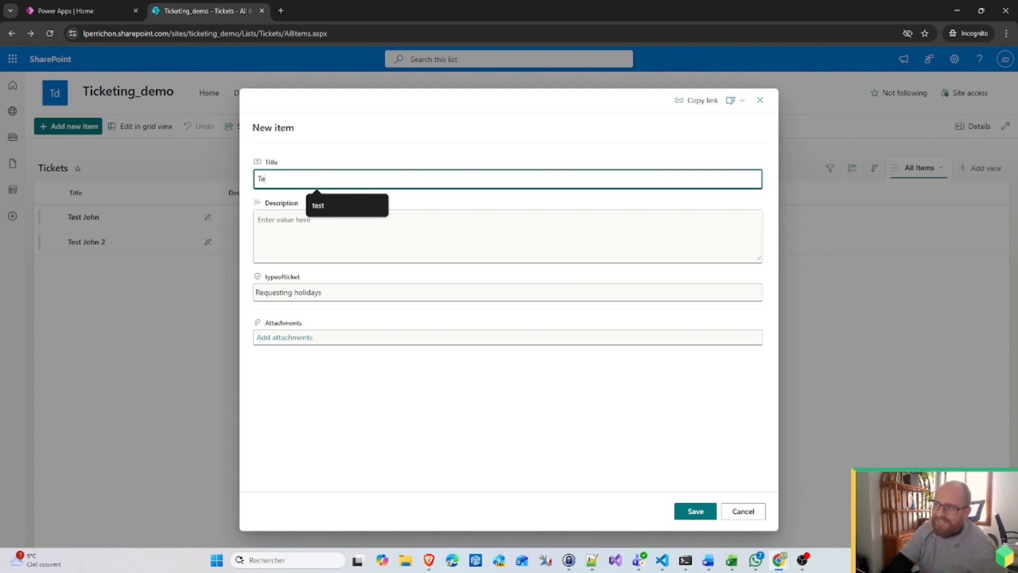
type("st John 3")
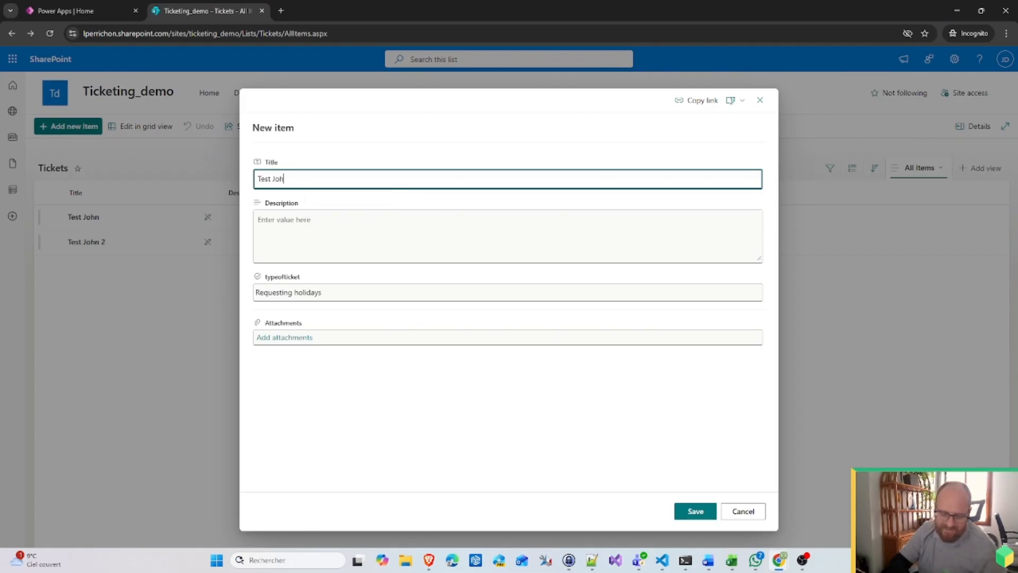
left_click(683, 510)
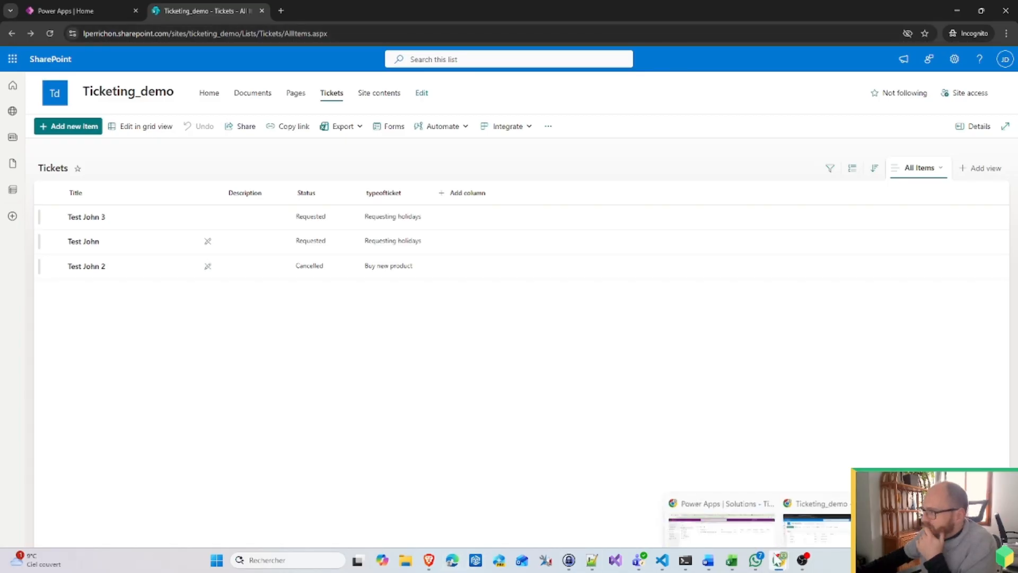
left_click(722, 528)
Step: Refresh the flow's run history until the new run shows Succeeded, then open that run
left_click(434, 174)
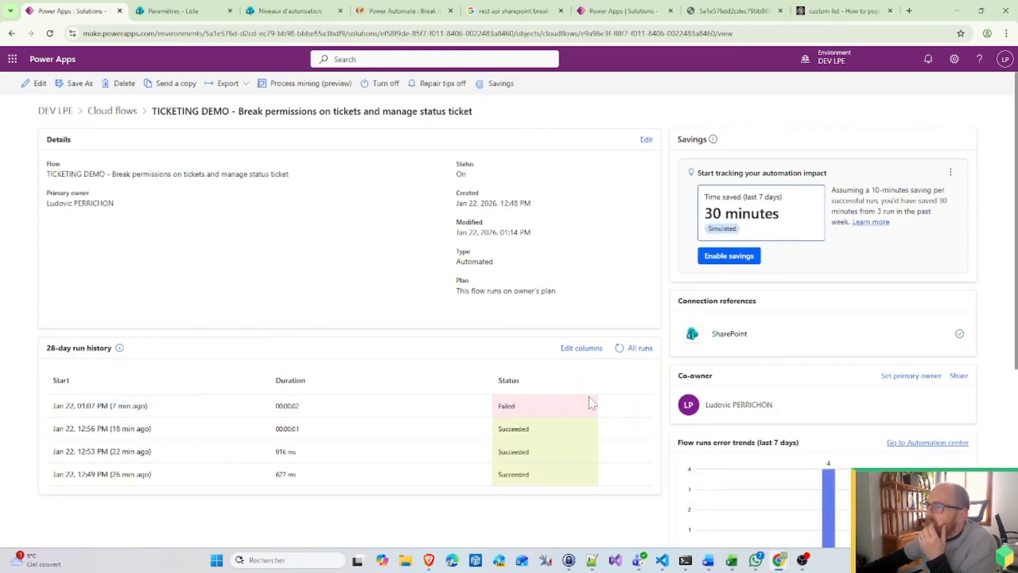
left_click(618, 348)
left_click(619, 349)
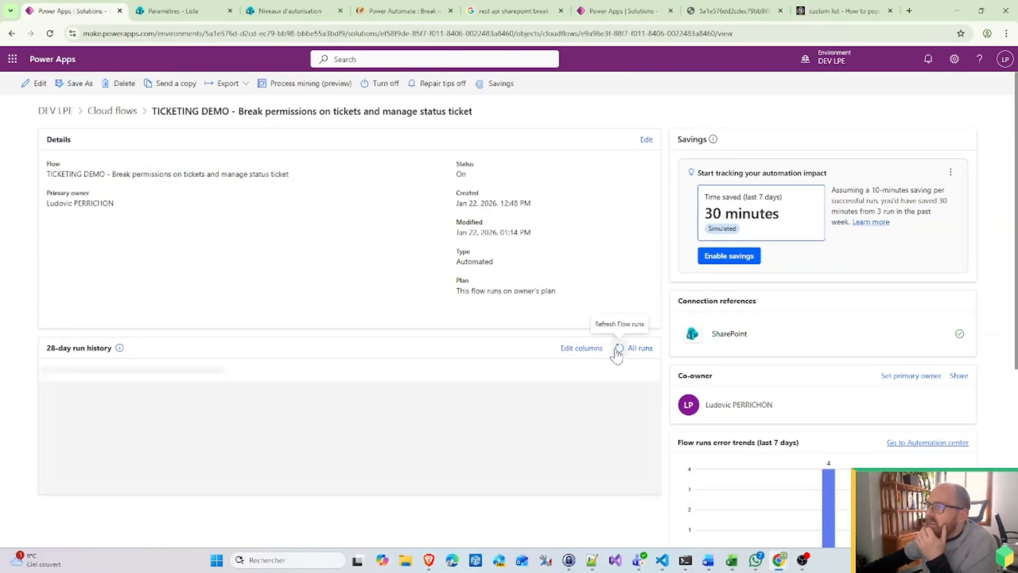
left_click(618, 349)
left_click(618, 349)
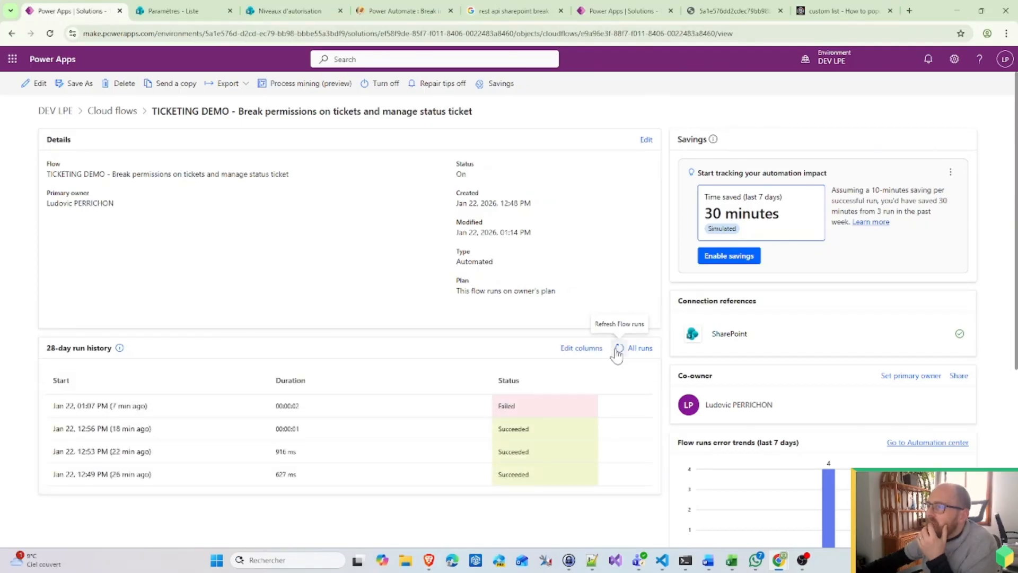
left_click(618, 349)
left_click(618, 348)
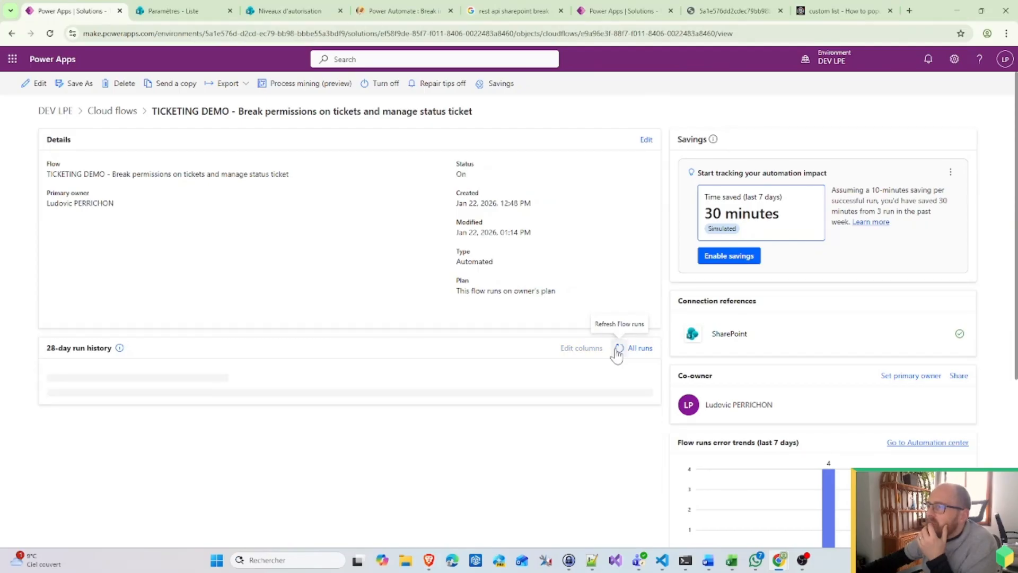
left_click(618, 348)
left_click(618, 348)
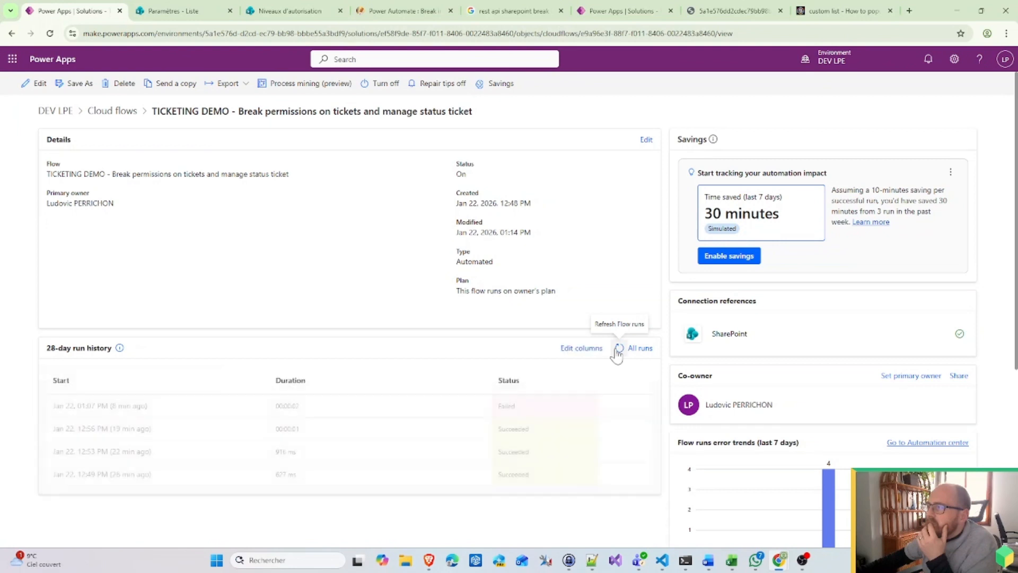
left_click(619, 349)
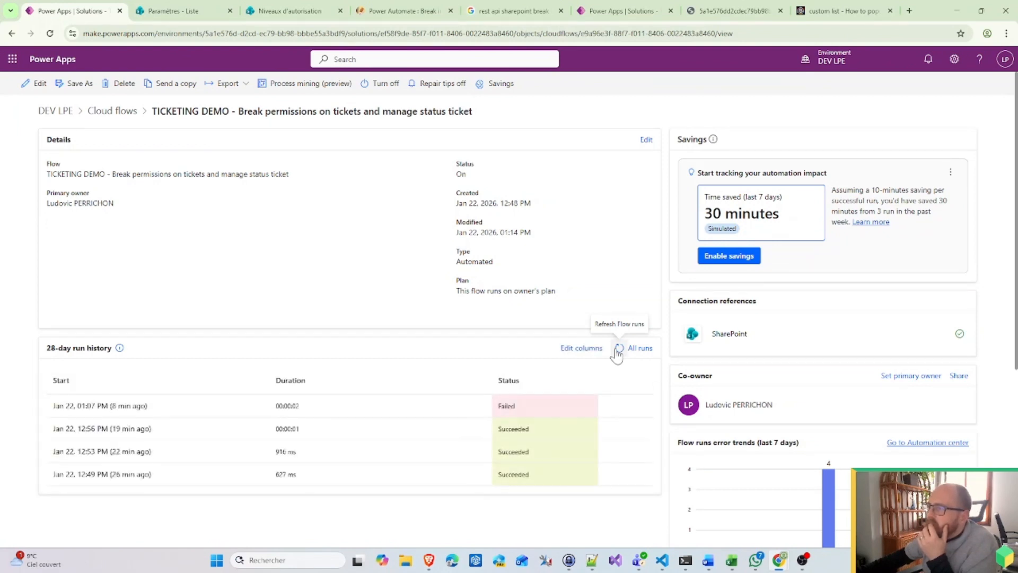
left_click(619, 348)
left_click(619, 348)
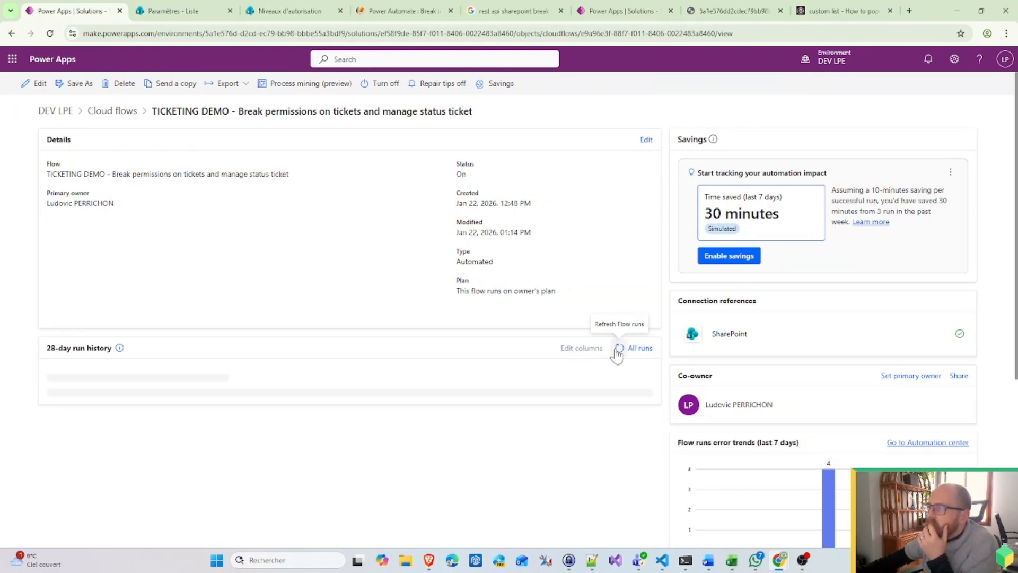
left_click(618, 348)
left_click(619, 349)
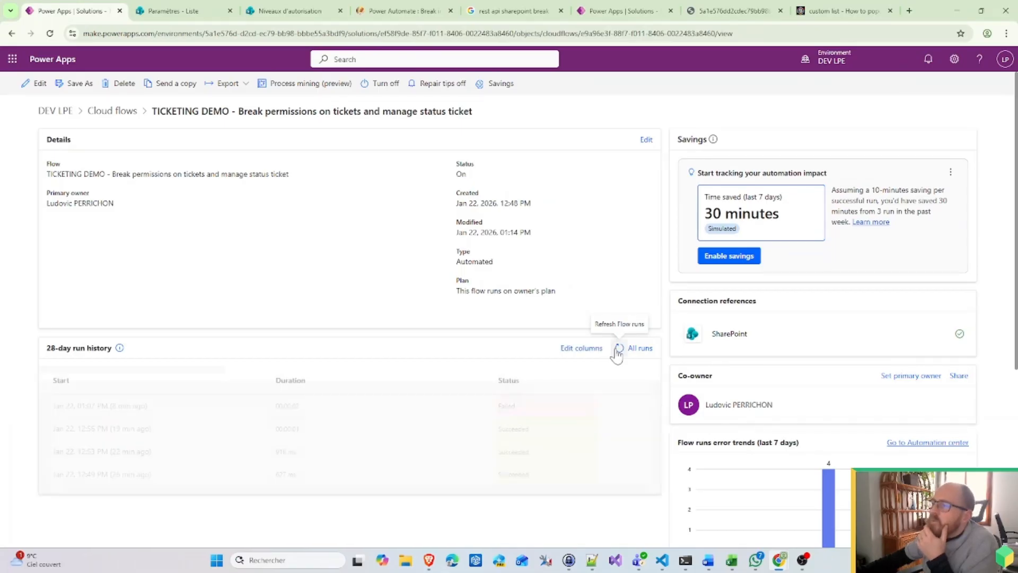
left_click(618, 348)
left_click(618, 348)
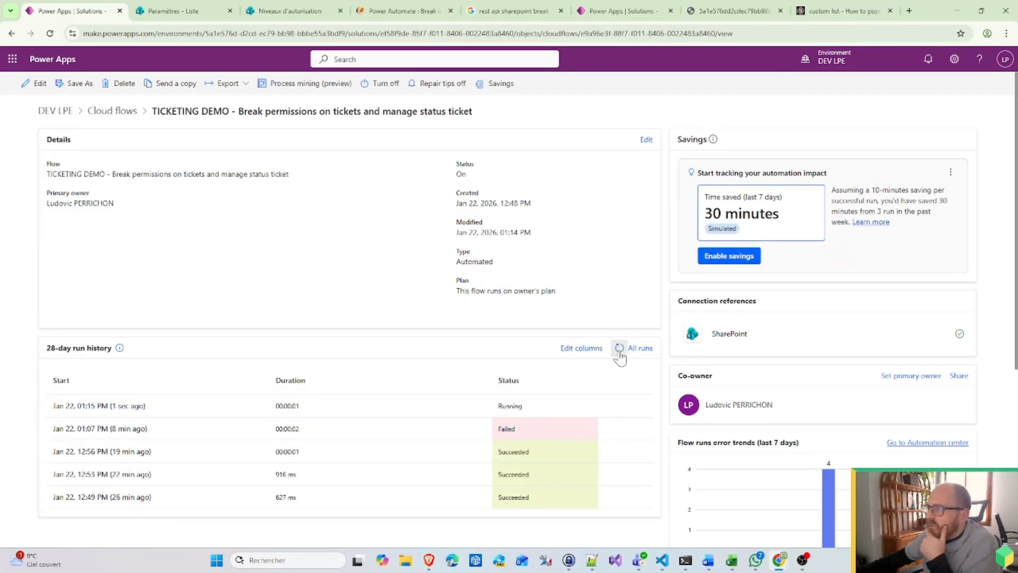
left_click(619, 351)
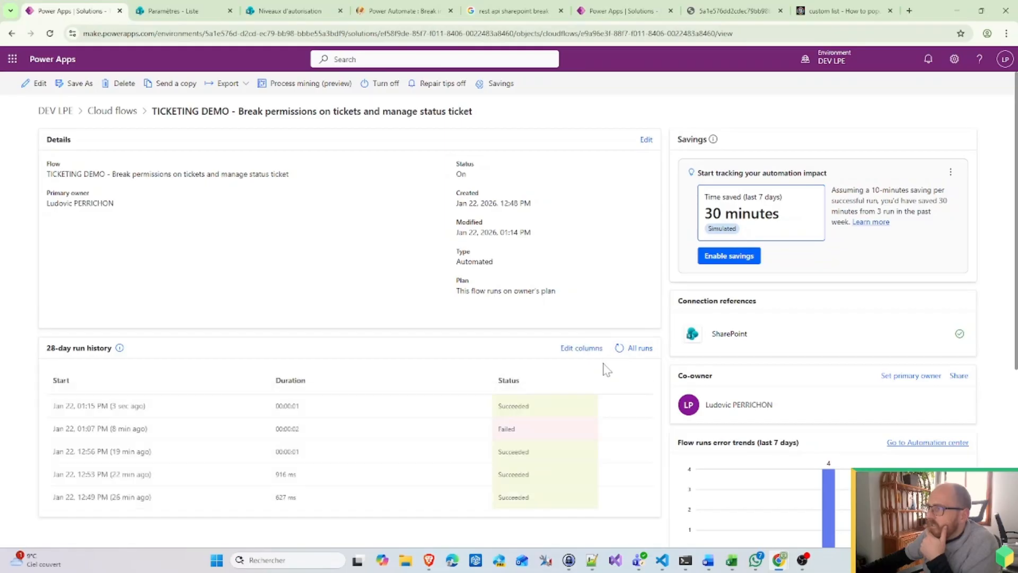
left_click(120, 406)
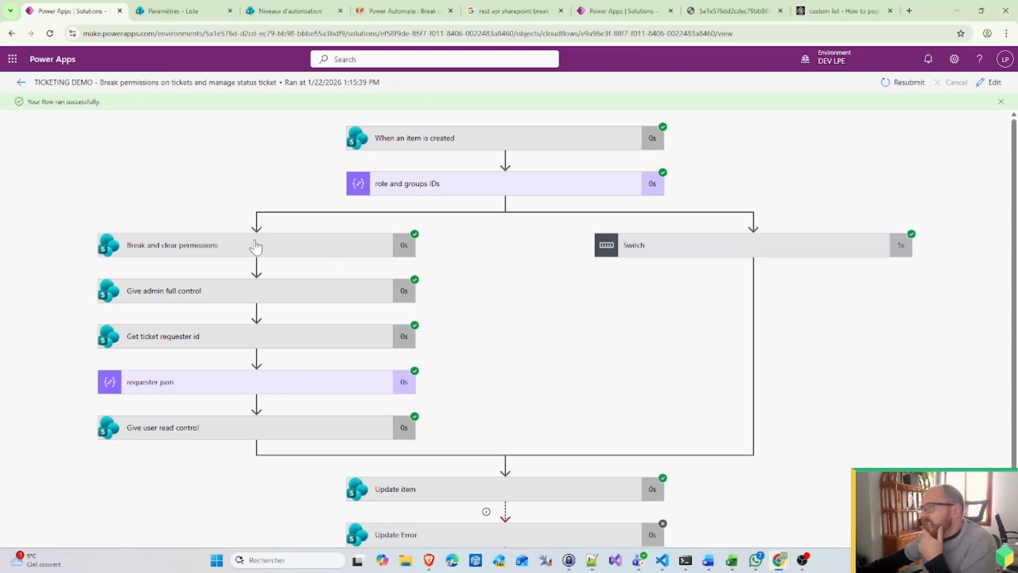
Step: Expand the Switch, Requesting Holidays case and Update item results to check the Requested status, then go back
left_click(749, 253)
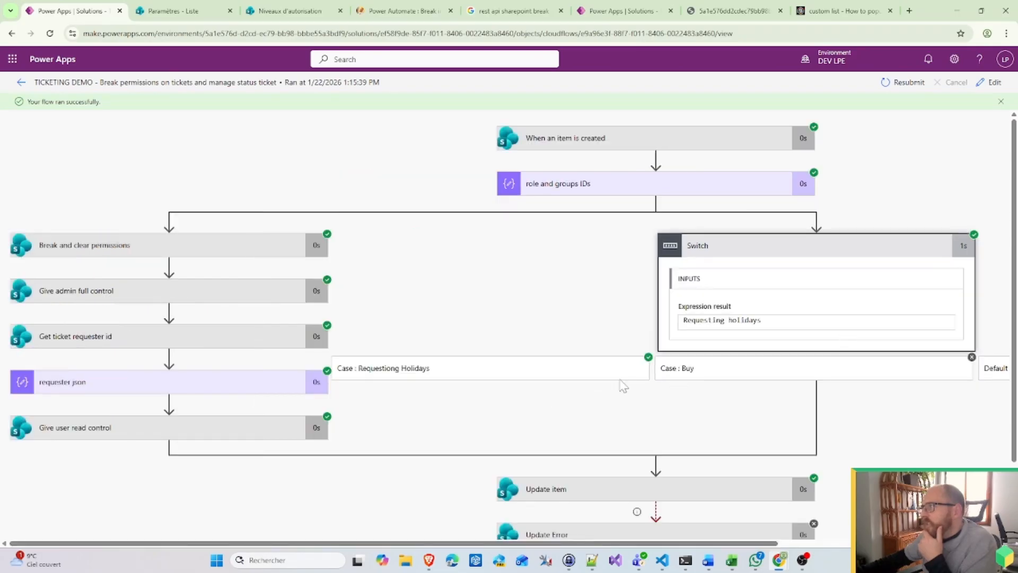
left_click(583, 374)
scroll(615, 281, "down", 2)
scroll(614, 445, "down", 1)
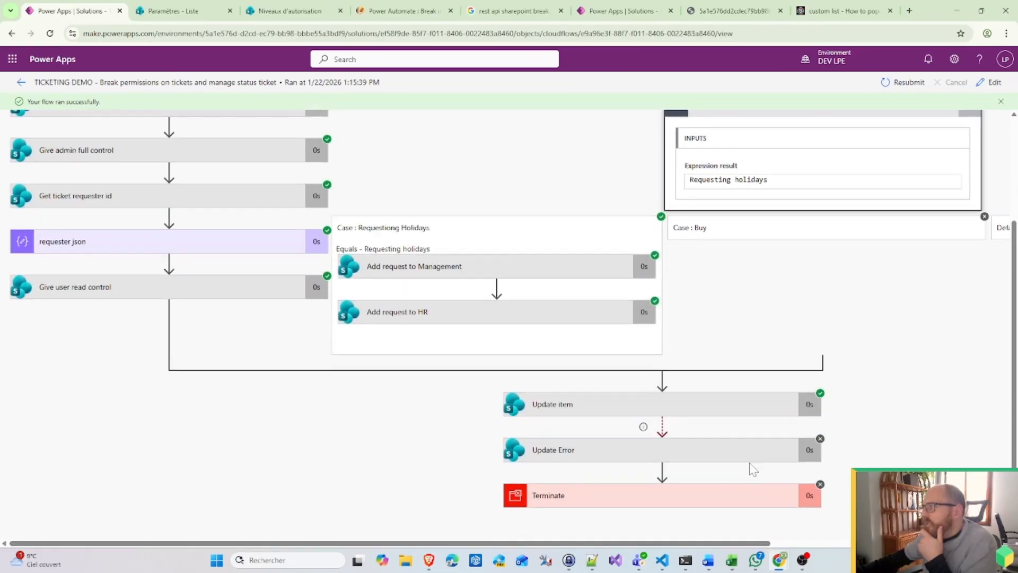
left_click(568, 411)
scroll(742, 419, "down", 4)
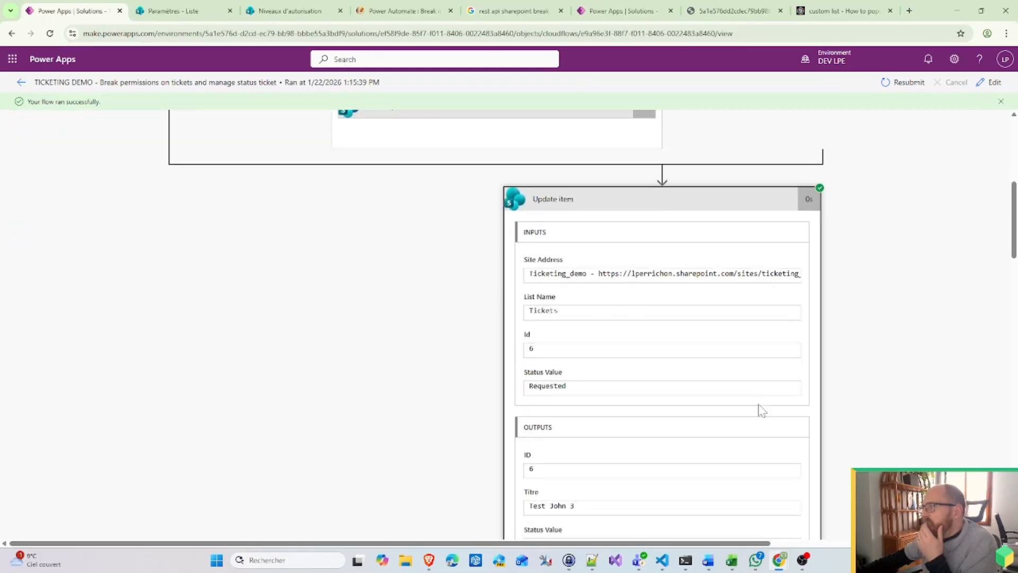
left_click_drag(569, 378, 459, 384)
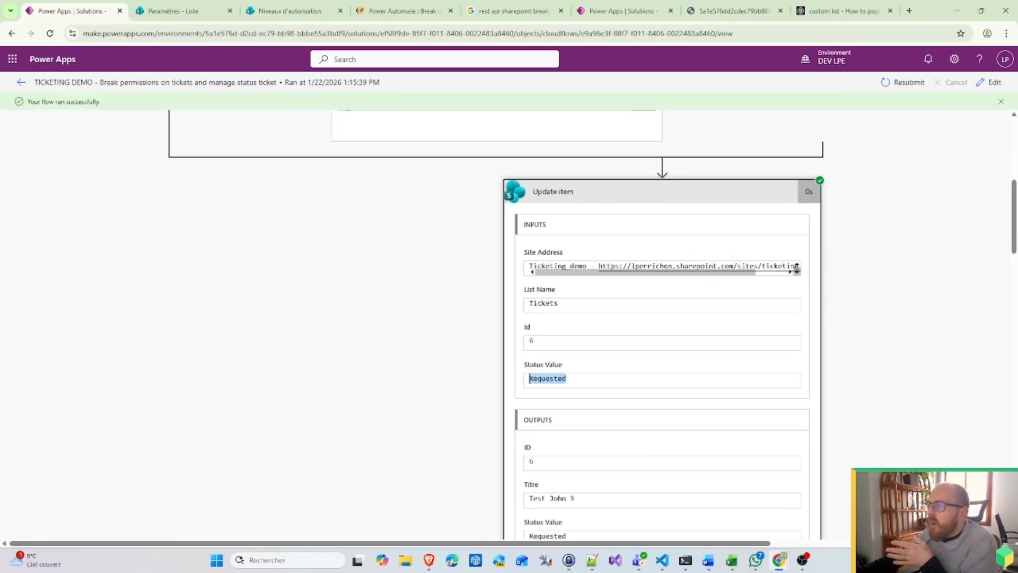
scroll(629, 402, "down", 15)
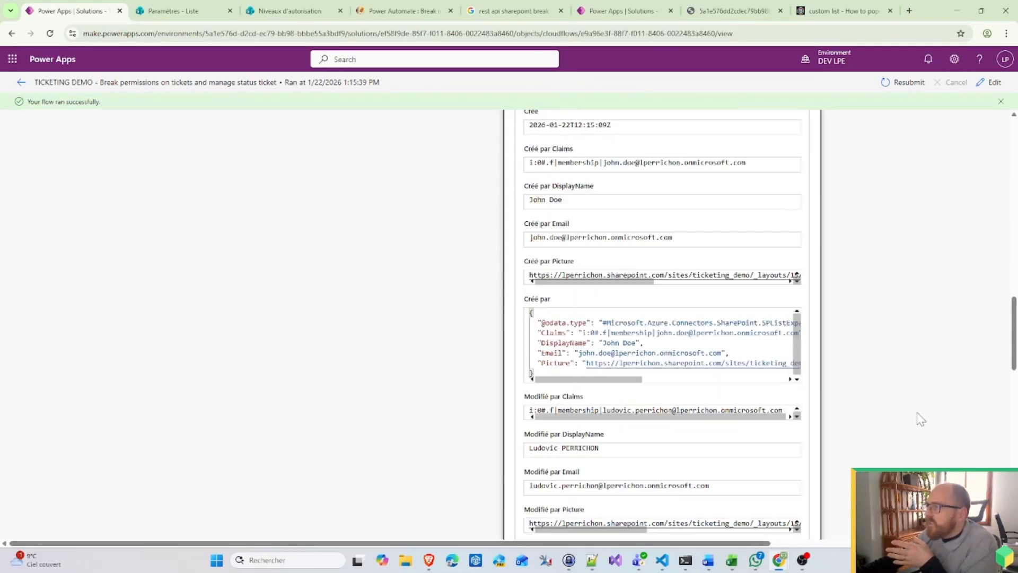
scroll(874, 434, "down", 10)
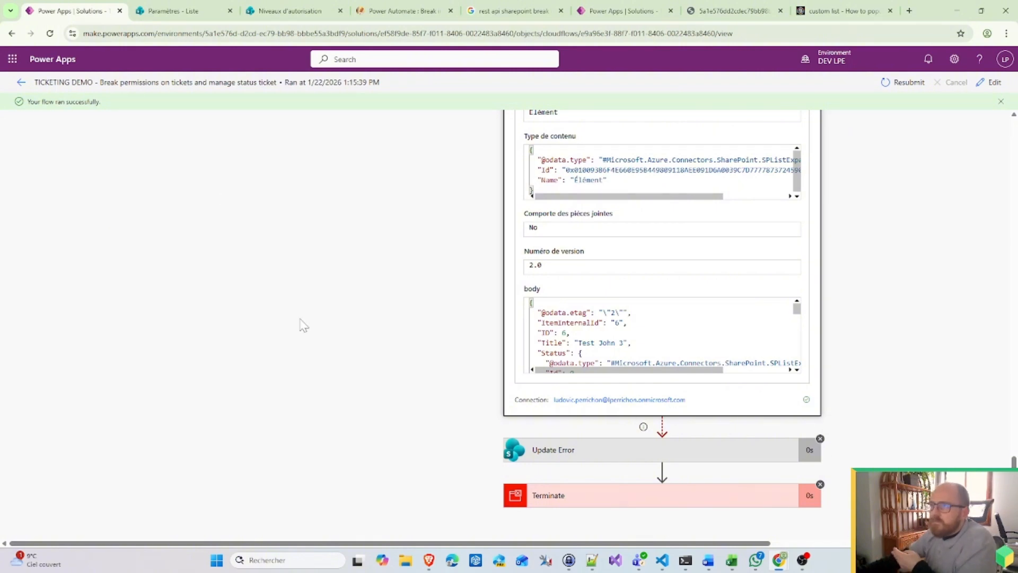
scroll(202, 228, "up", 8)
left_click(21, 82)
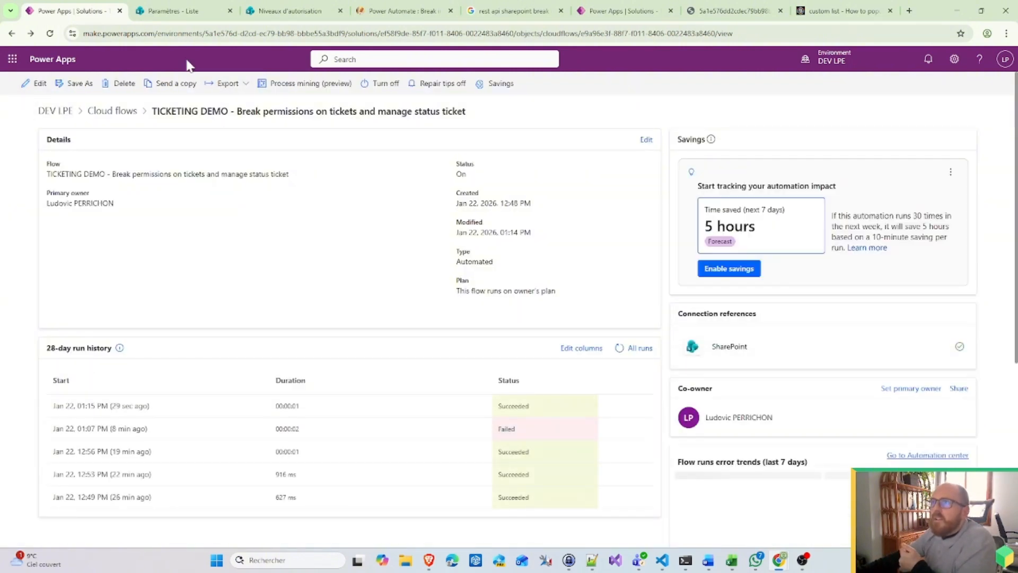
Step: Open the Tickets status list from Site contents to view ticket 6's Pending entries for Management and HR
left_click(169, 11)
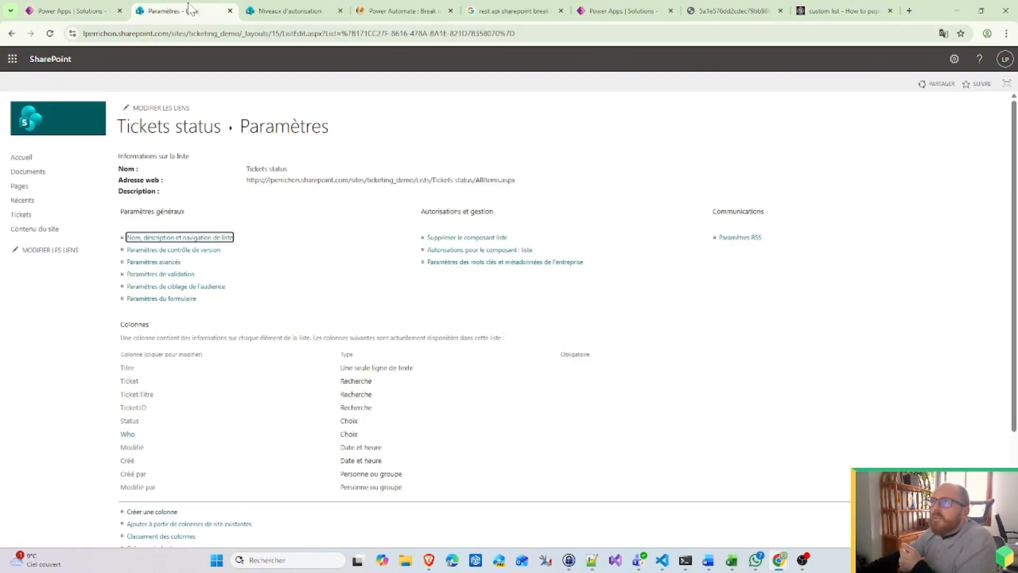
left_click(35, 228)
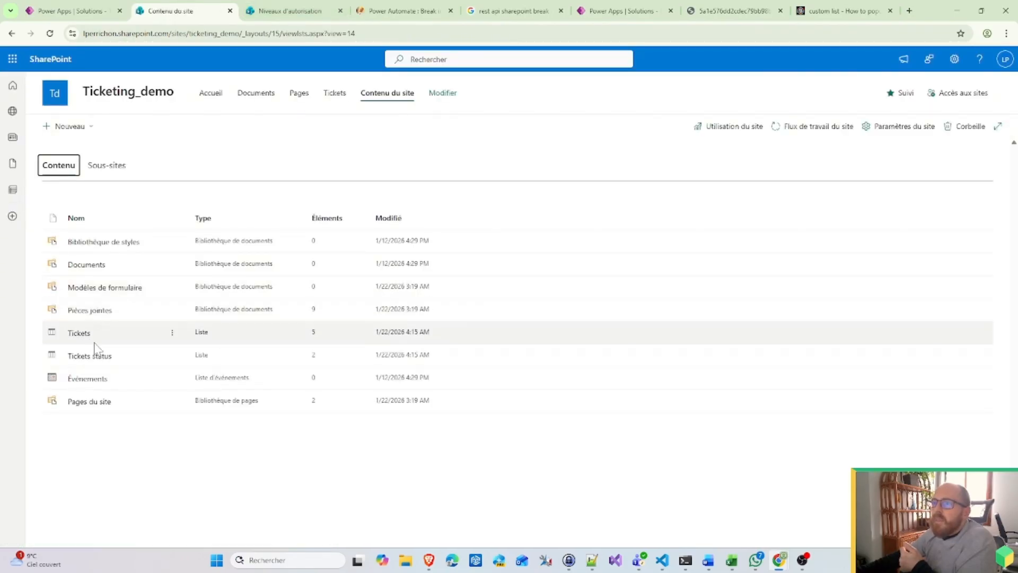
left_click(87, 356)
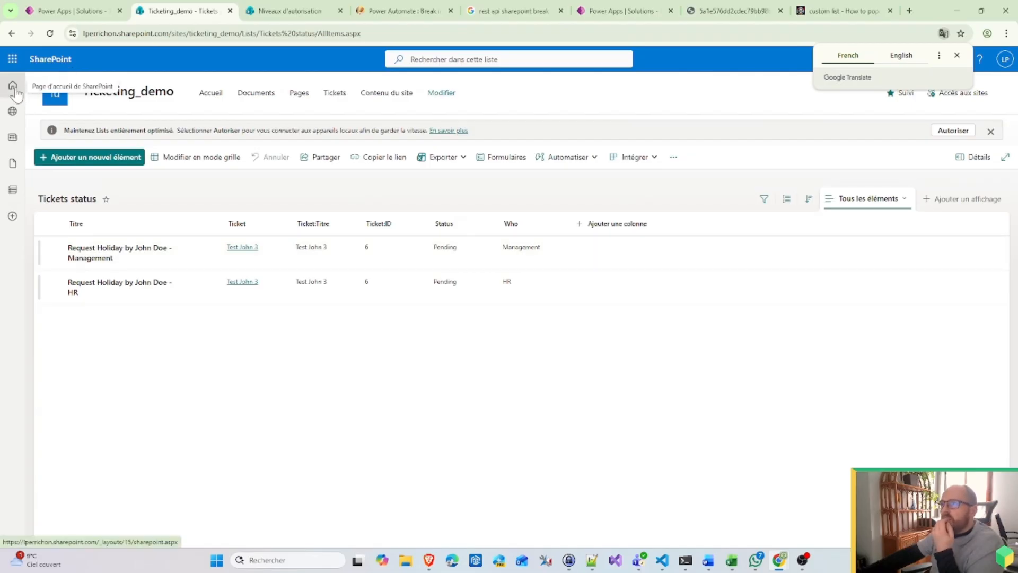
left_click(387, 93)
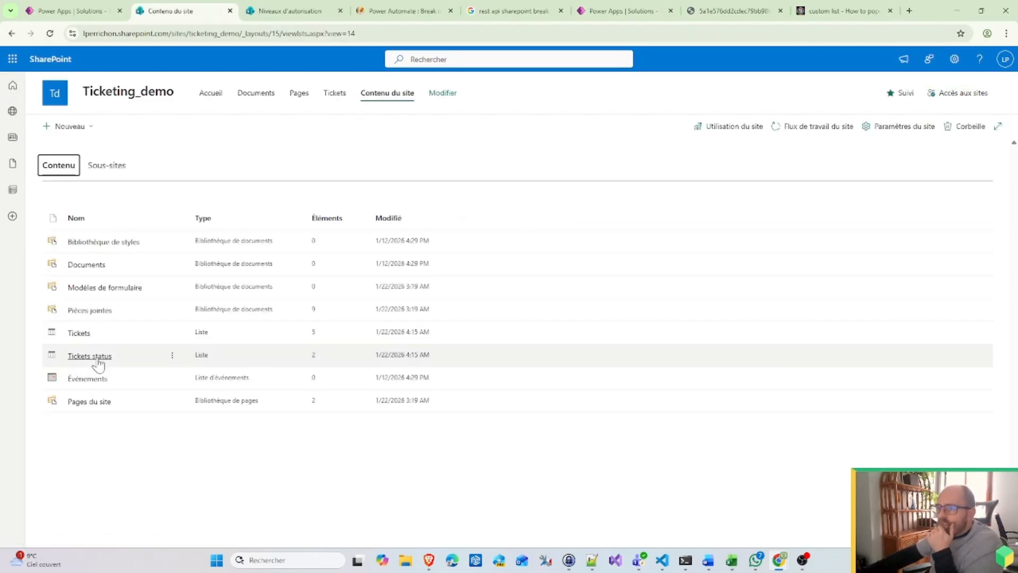
left_click(98, 359)
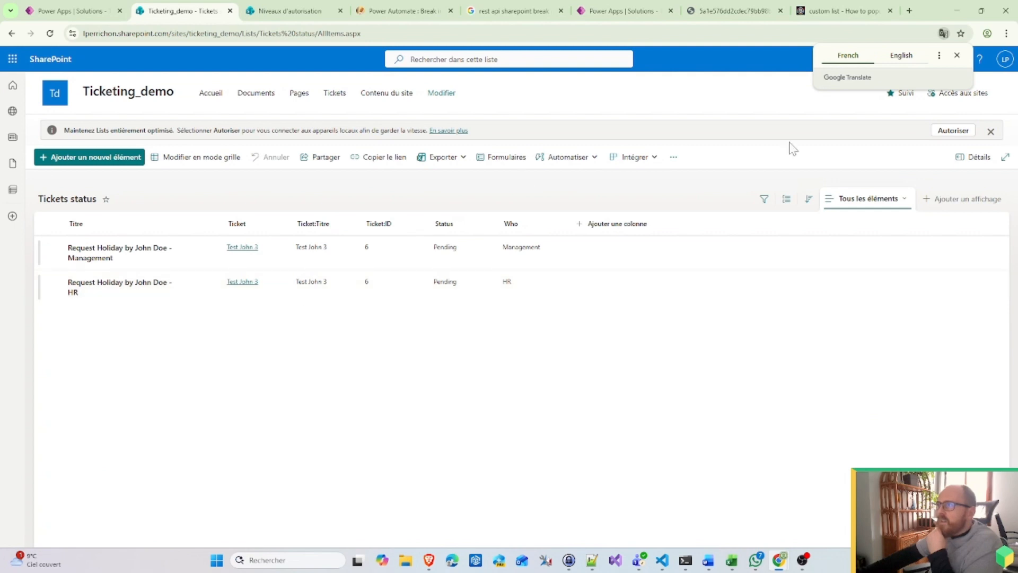
Step: Add 'In progress' as a choice in the Tickets status list's Status column, then return to Power Apps
left_click(958, 55)
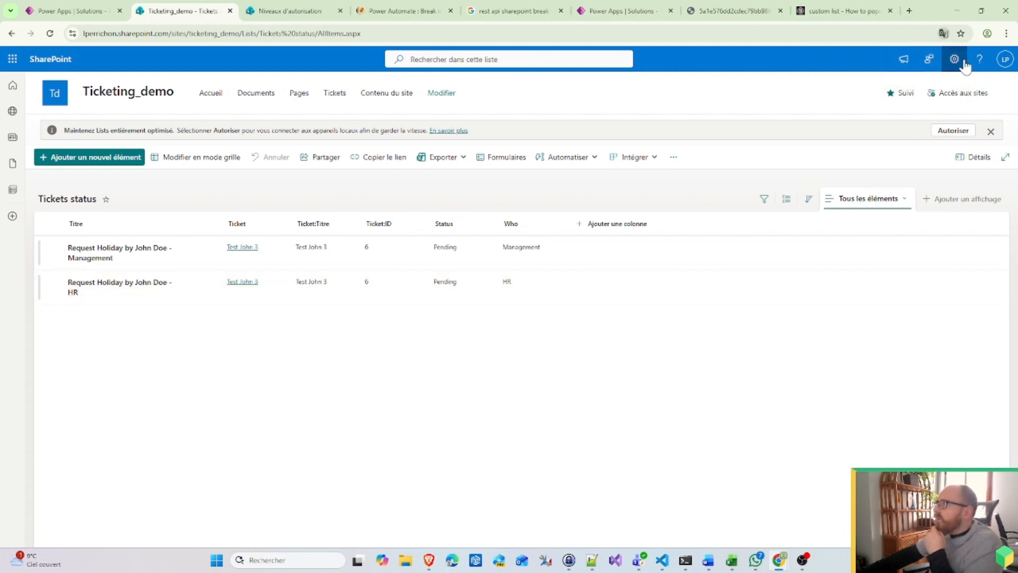
left_click(955, 59)
left_click(908, 161)
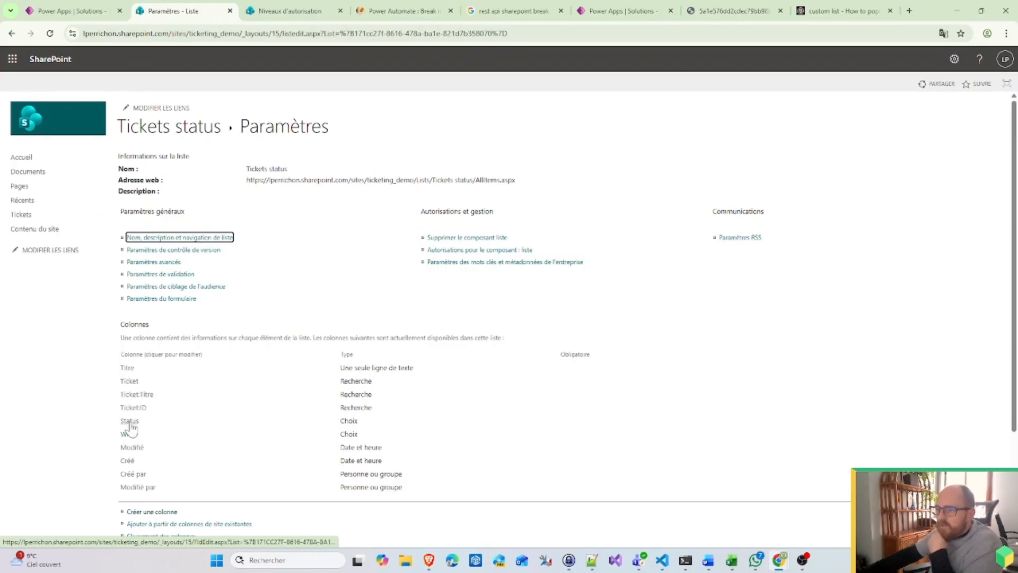
left_click(131, 422)
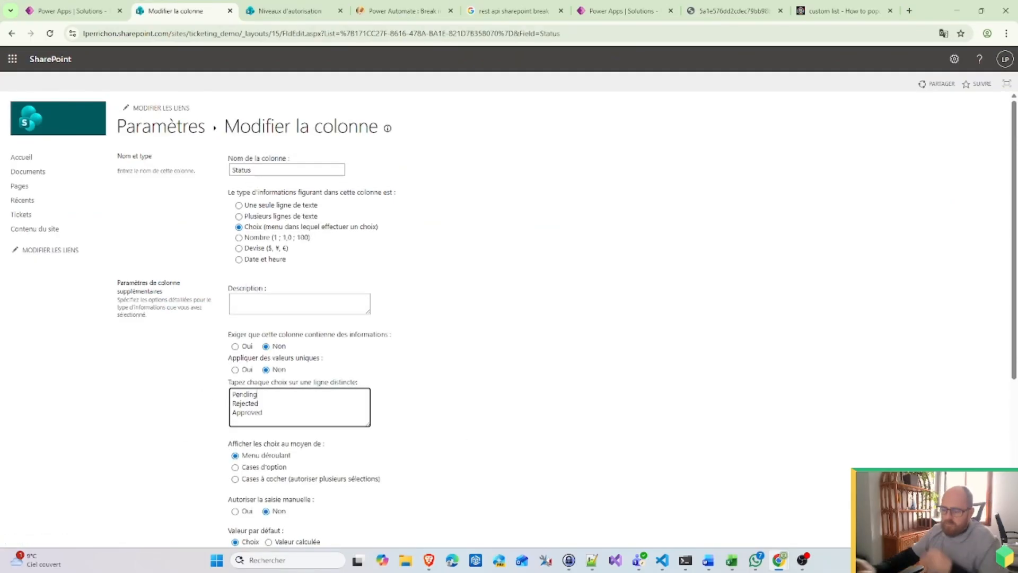
key("Return")
type("In progr")
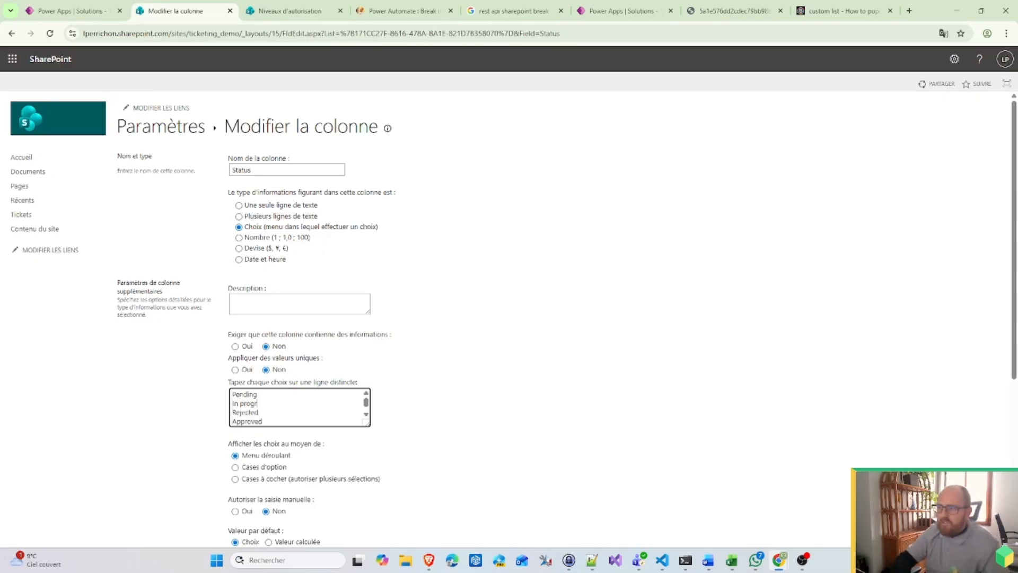
type("ess")
scroll(478, 312, "down", 5)
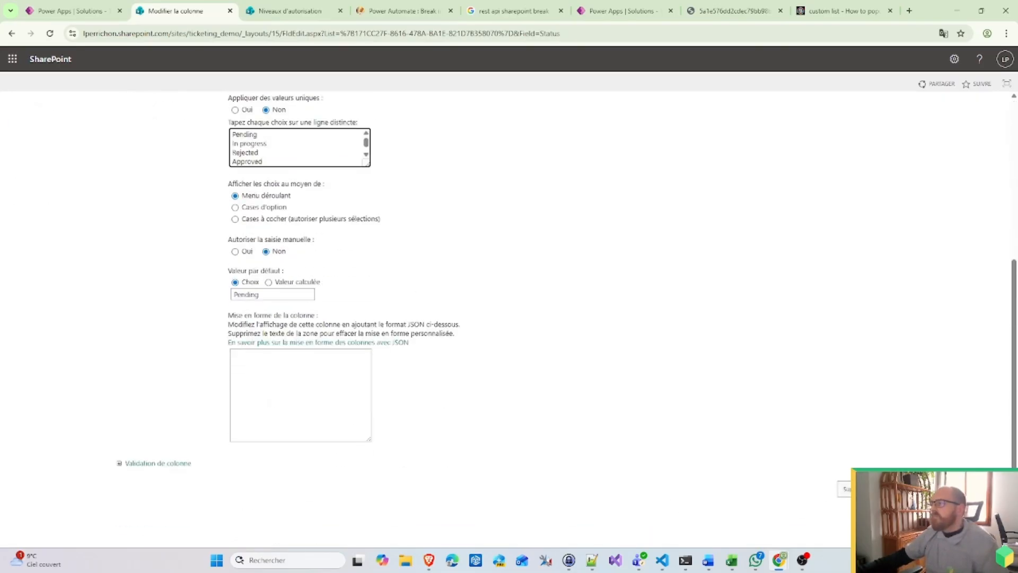
key("alt+Left")
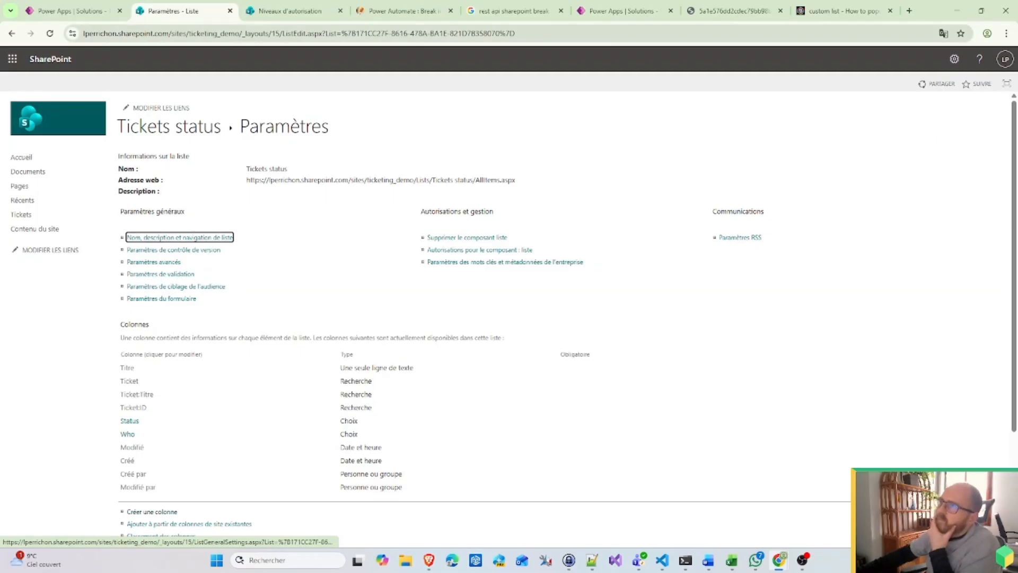
mouse_move(70, 15)
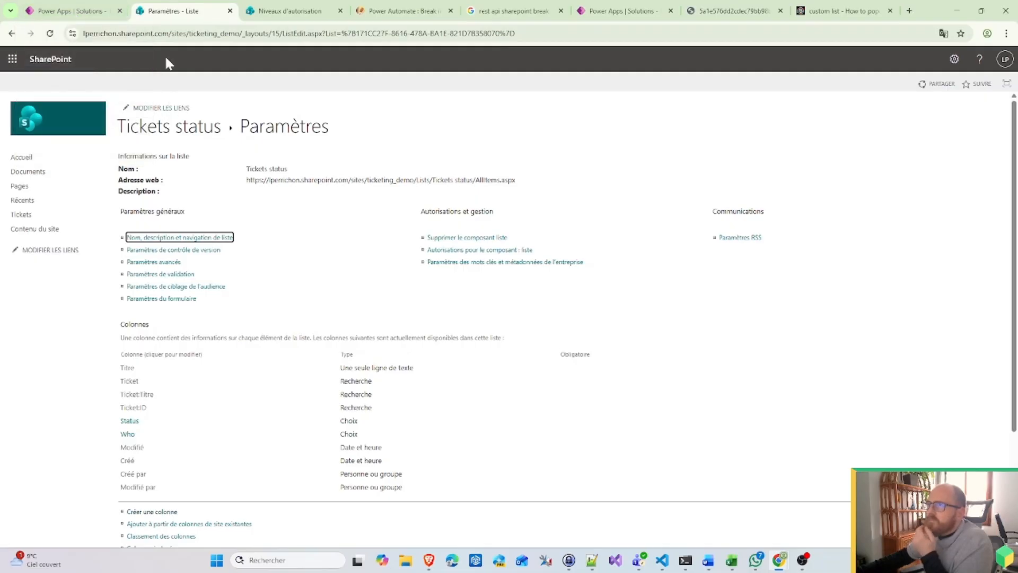
left_click(84, 11)
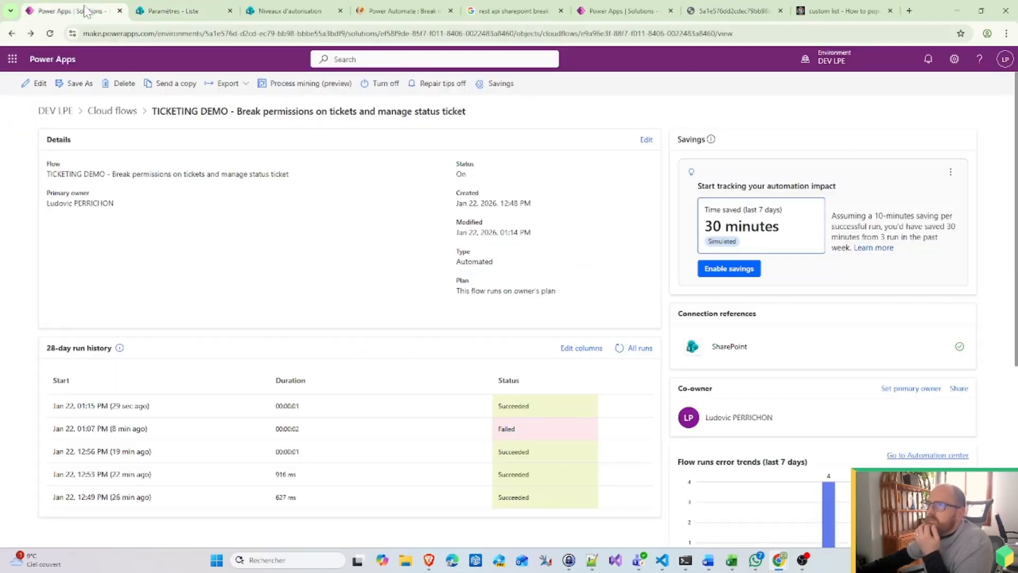
Step: Start a new automated cloud flow from the solution's Cloud flows list
left_click(112, 111)
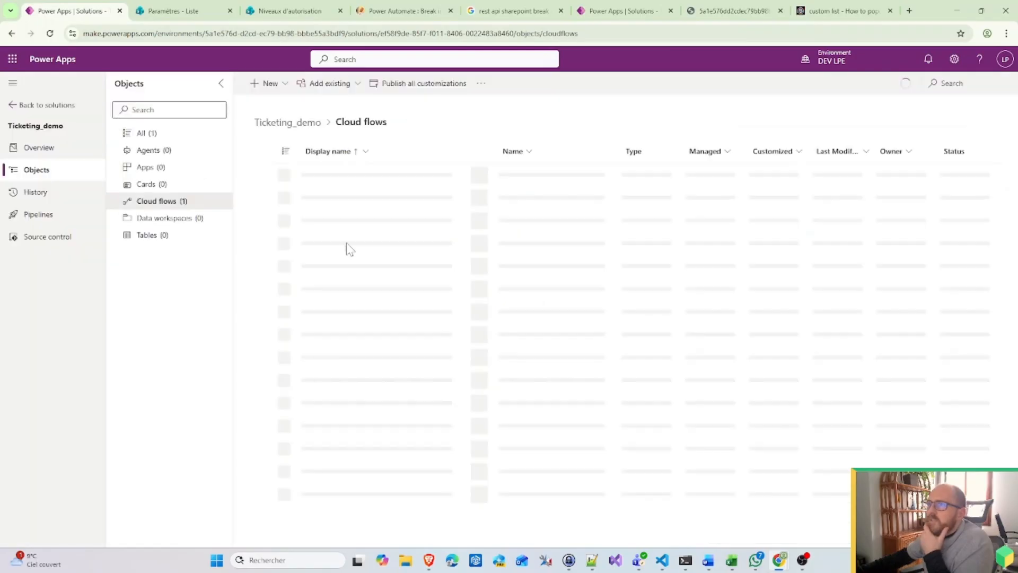
left_click(278, 93)
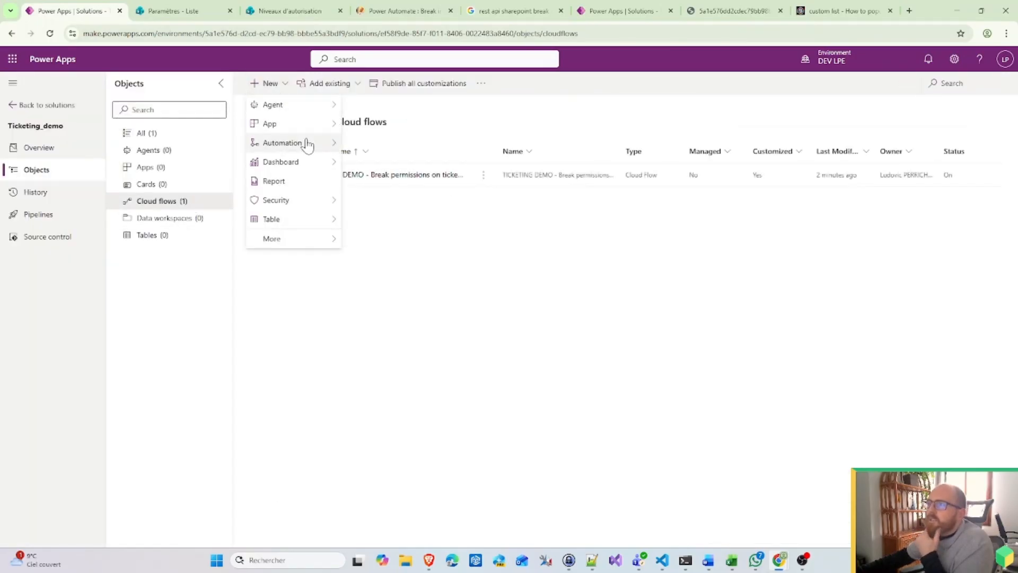
mouse_move(308, 146)
mouse_move(391, 144)
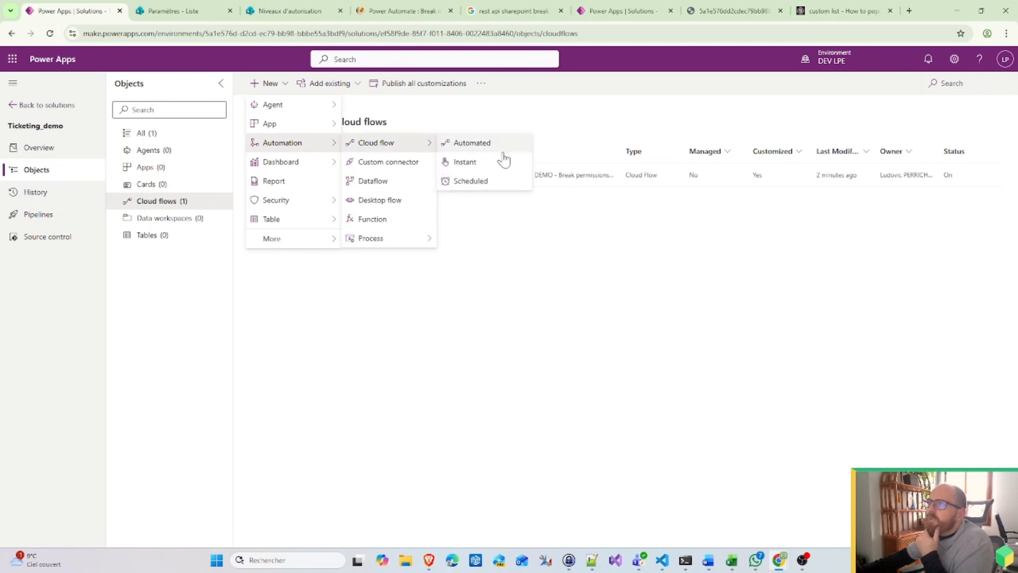
left_click(477, 147)
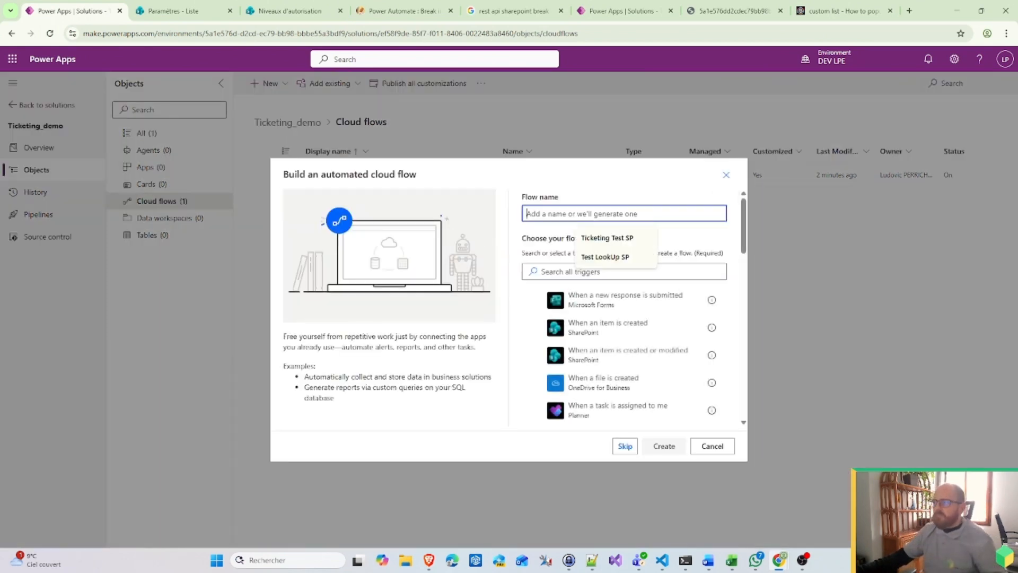
Step: Name the flow 'TICKETING DEMO - Break permissions on status - Pending' with the item-created-or-modified trigger
type("Tic")
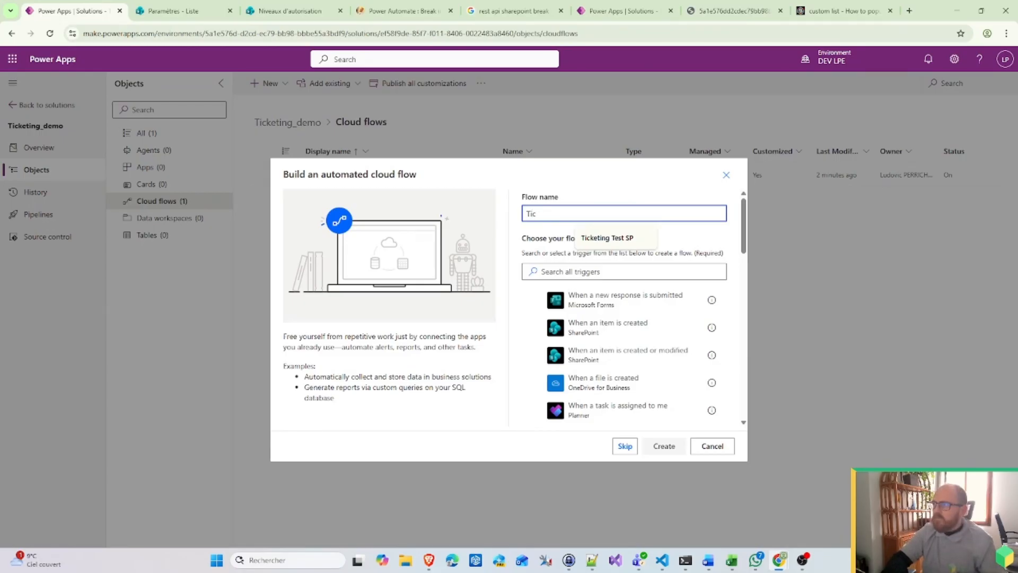
key("BackSpace")
key("BackSpace")
type("iCKETING ")
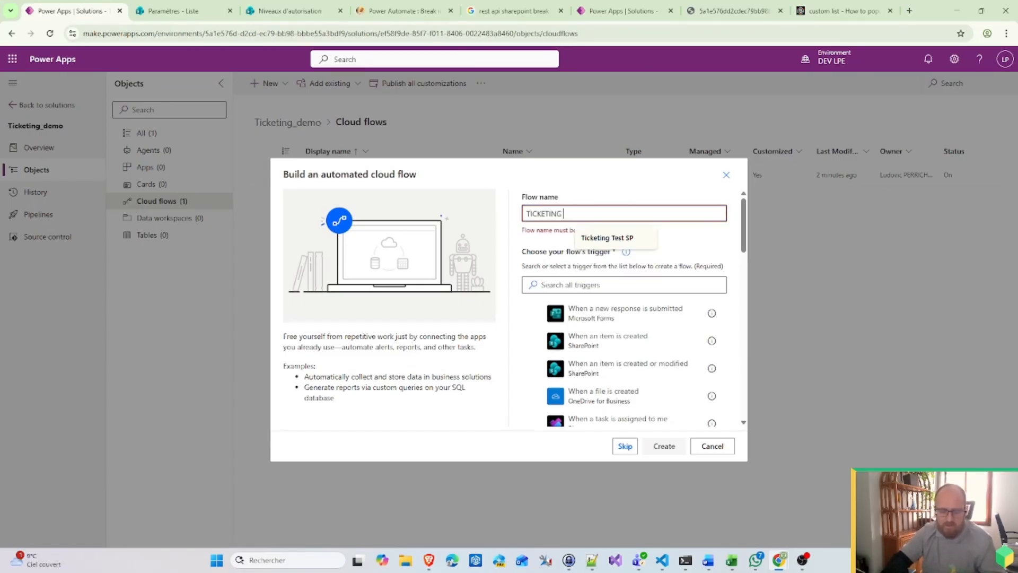
type("DEMO - Break permissions on status")
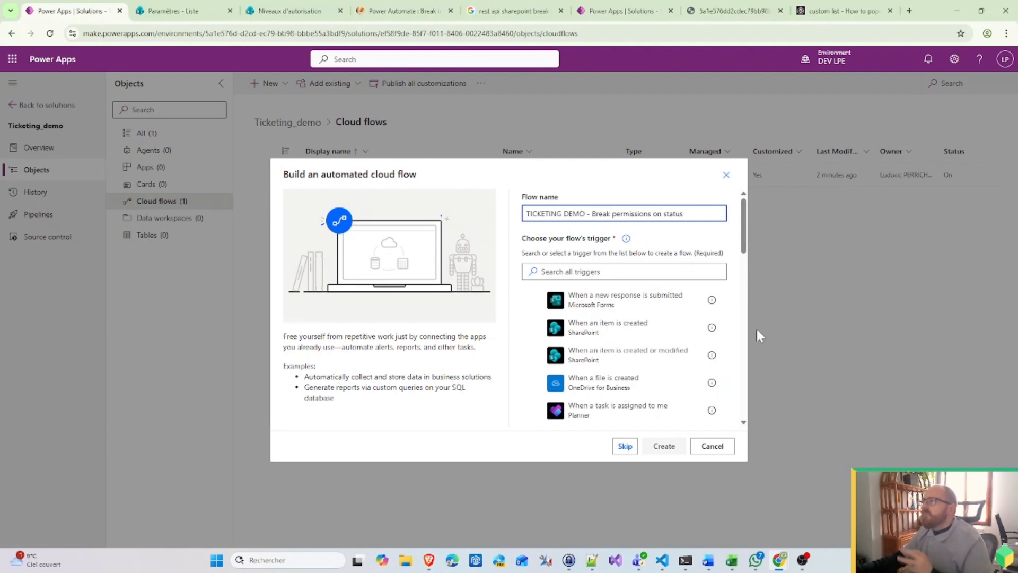
type("- ")
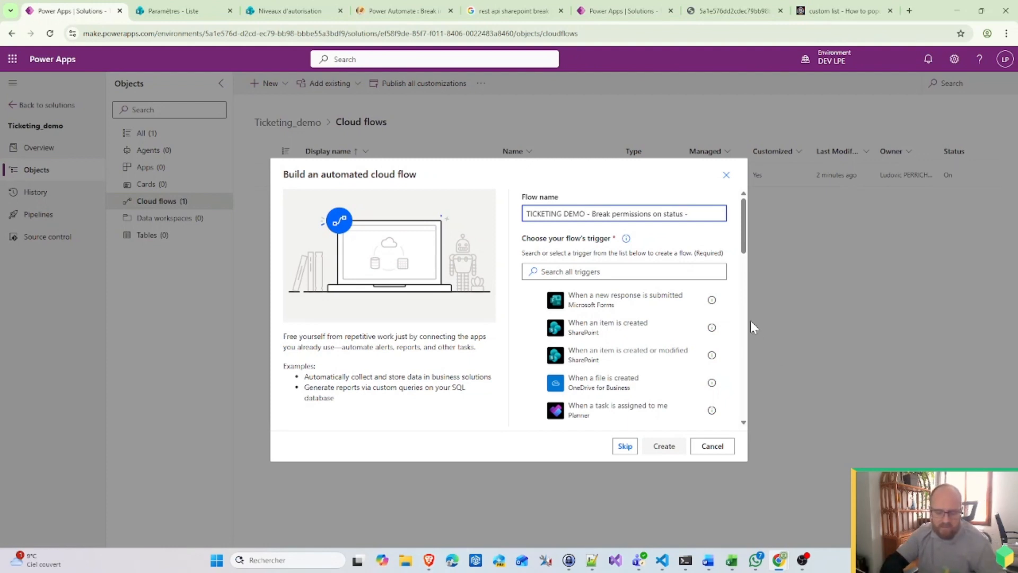
type("Pending")
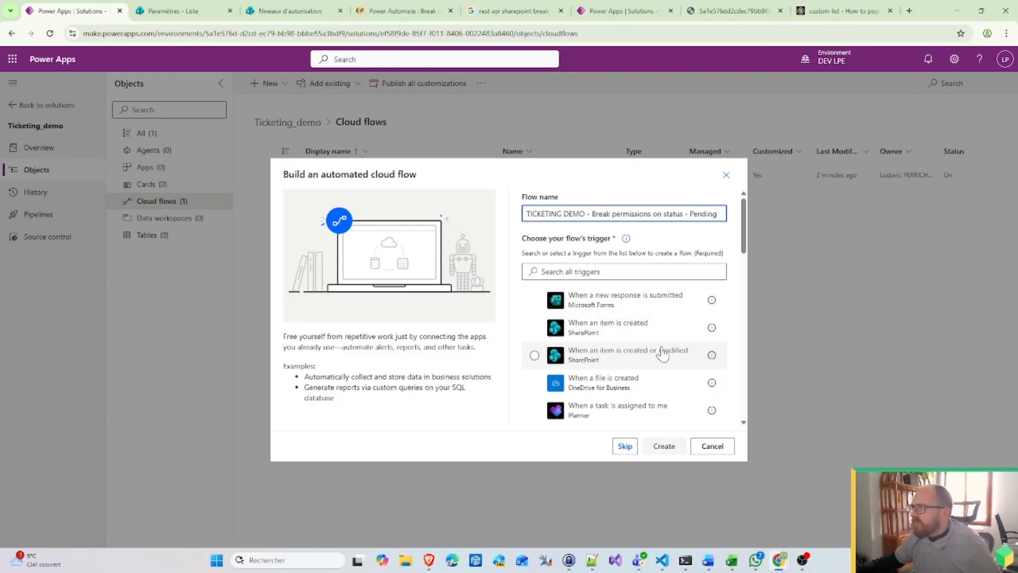
left_click(663, 354)
left_click(665, 446)
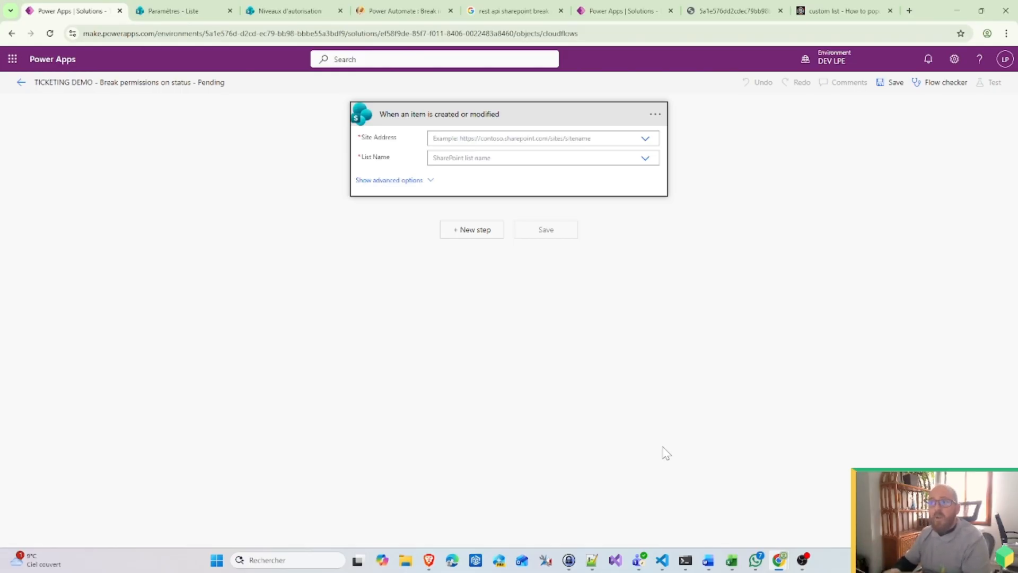
Step: Point the trigger at the Ticketing_demo site and Tickets list, and show its advanced options
left_click(637, 136)
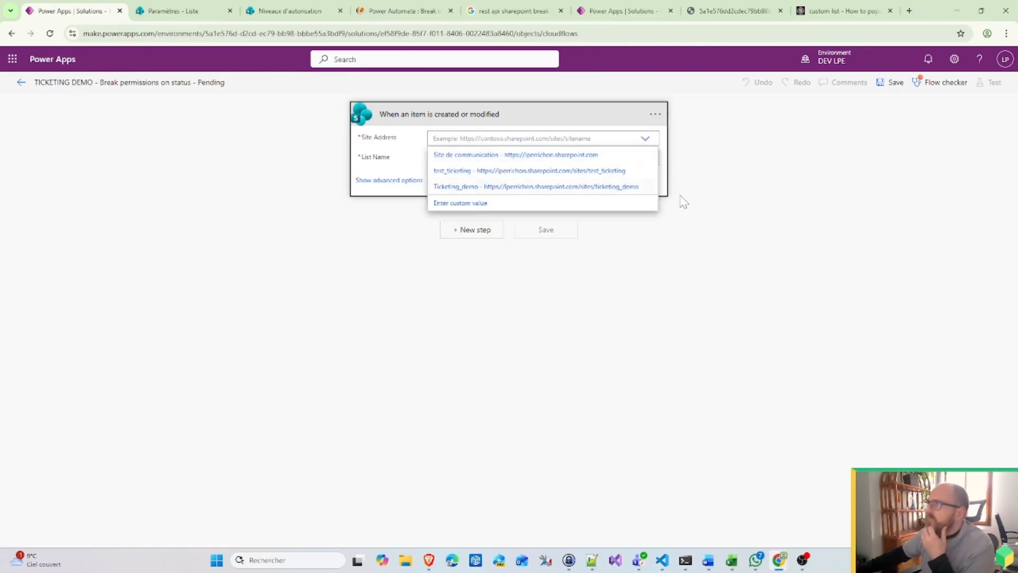
left_click(610, 184)
left_click(525, 168)
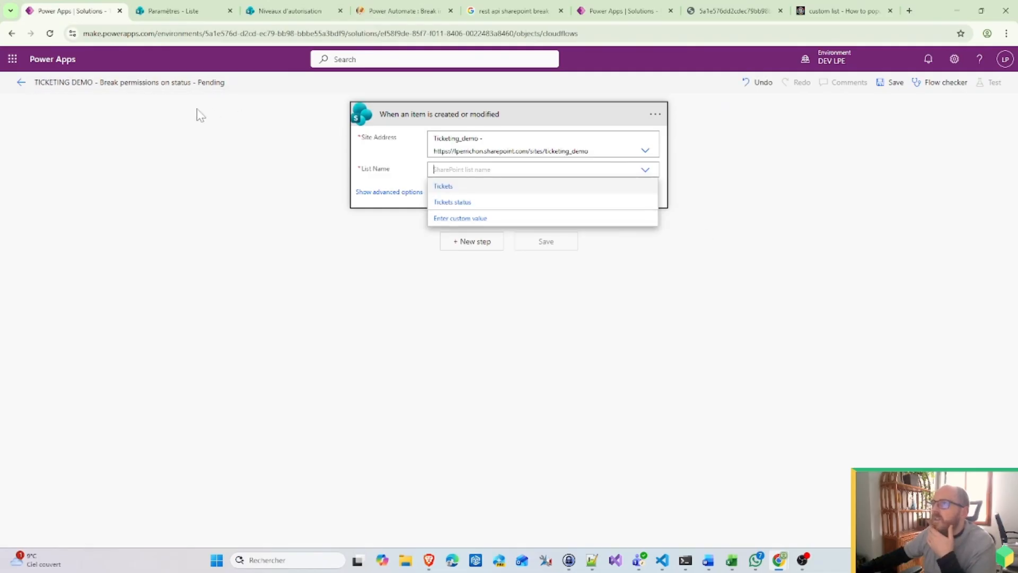
left_click(459, 187)
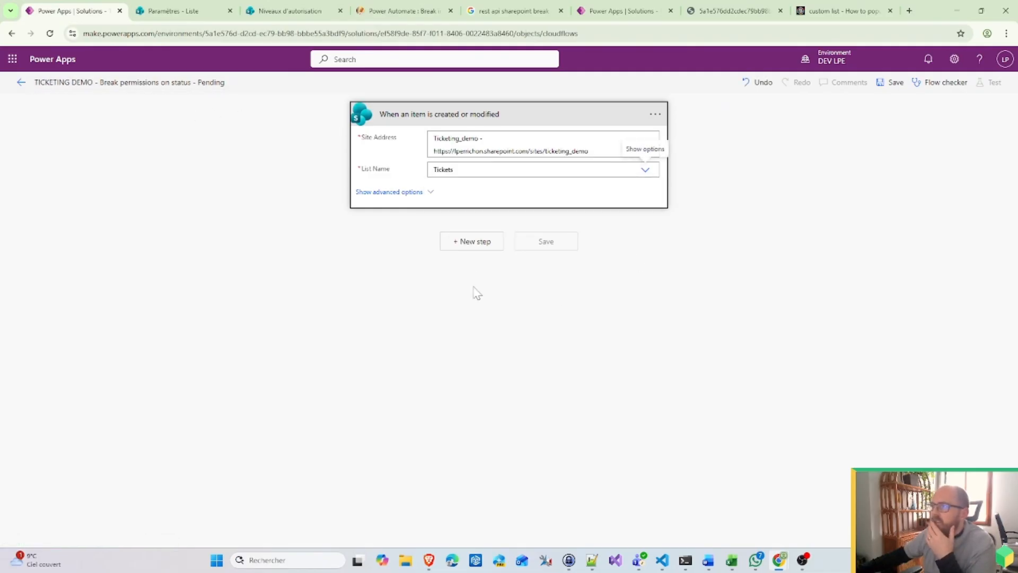
left_click(413, 192)
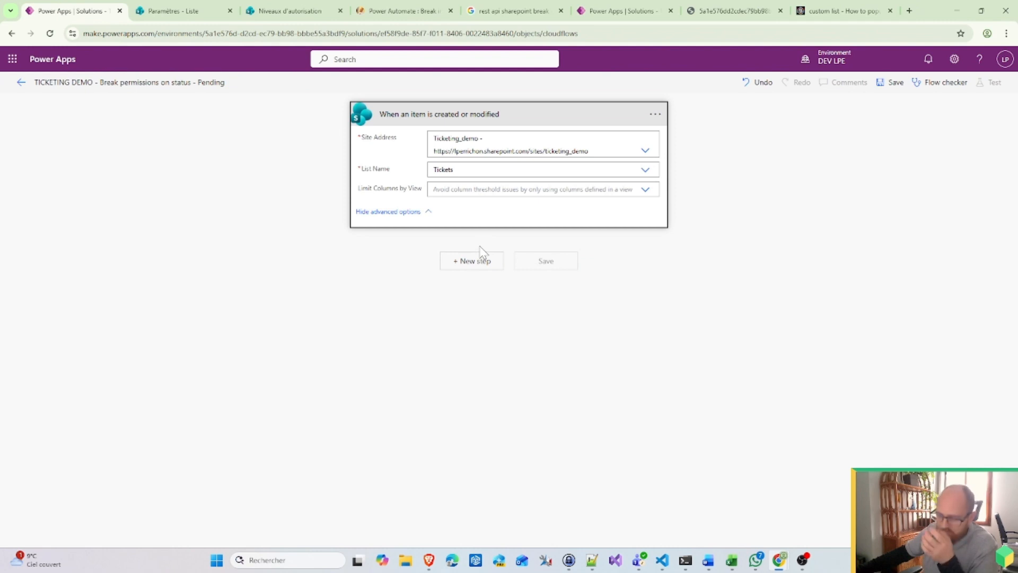
Step: Look at the trigger's settings and trigger conditions, then cancel without changes
left_click(658, 117)
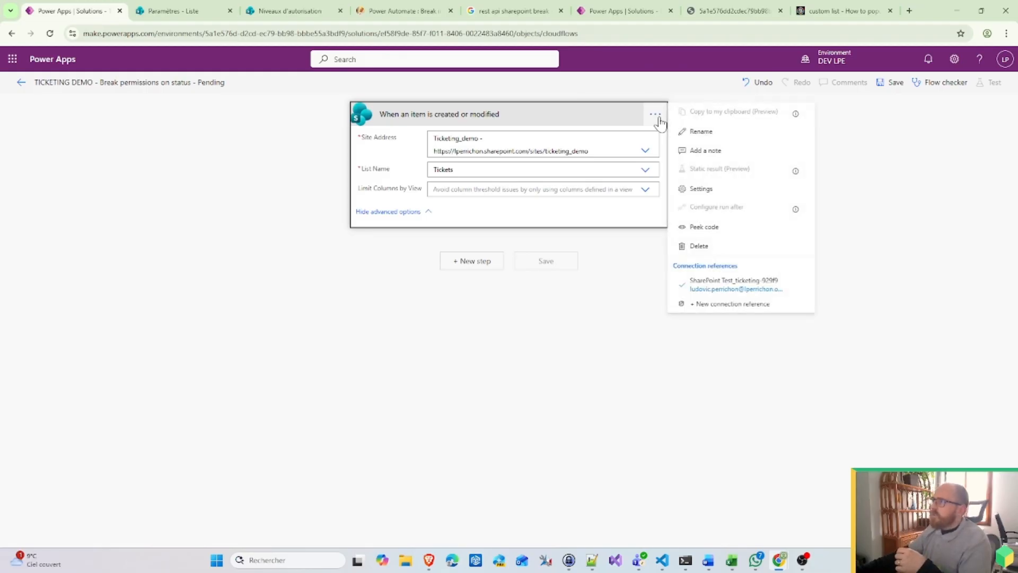
left_click(711, 190)
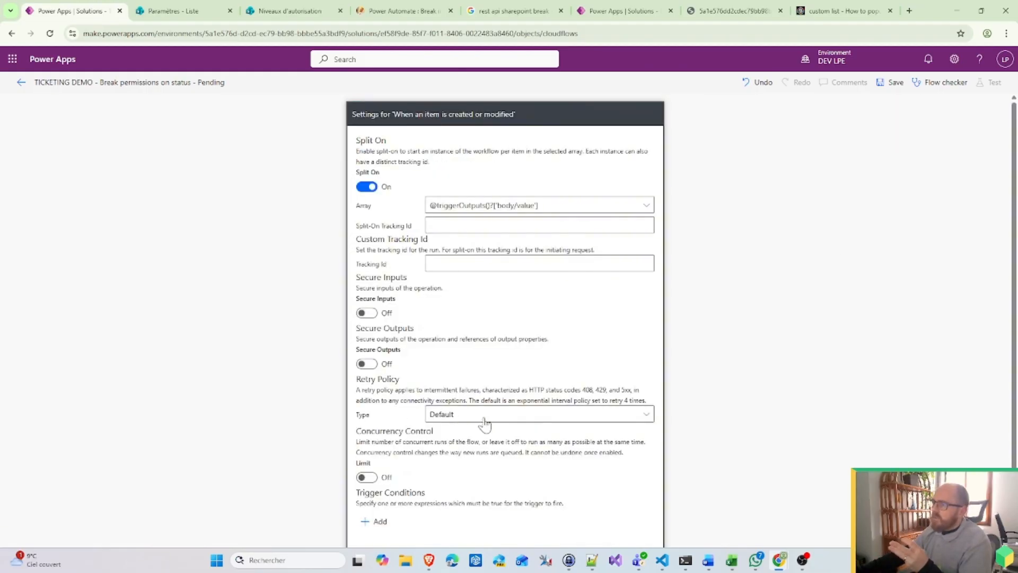
scroll(387, 451, "down", 2)
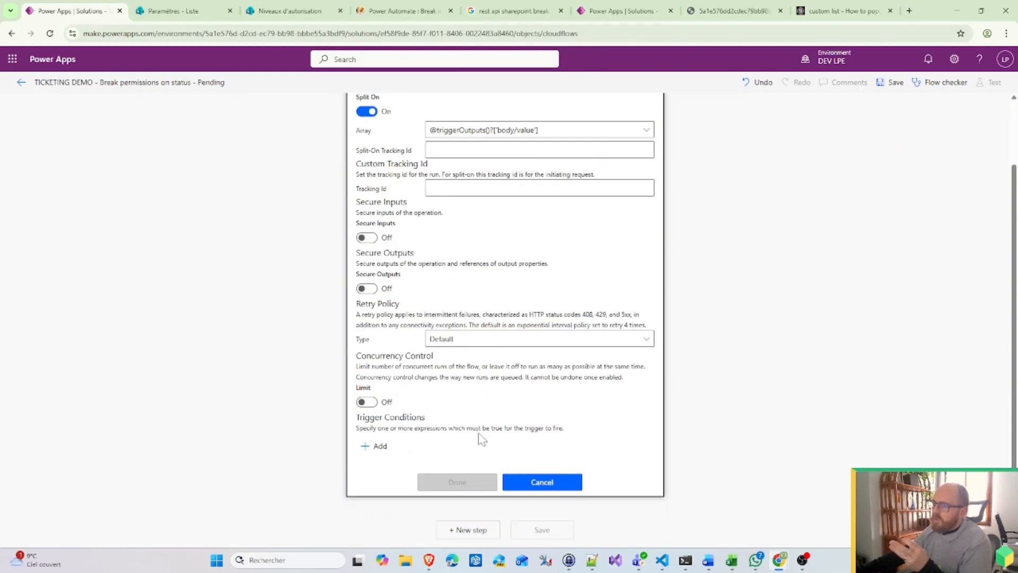
left_click(377, 446)
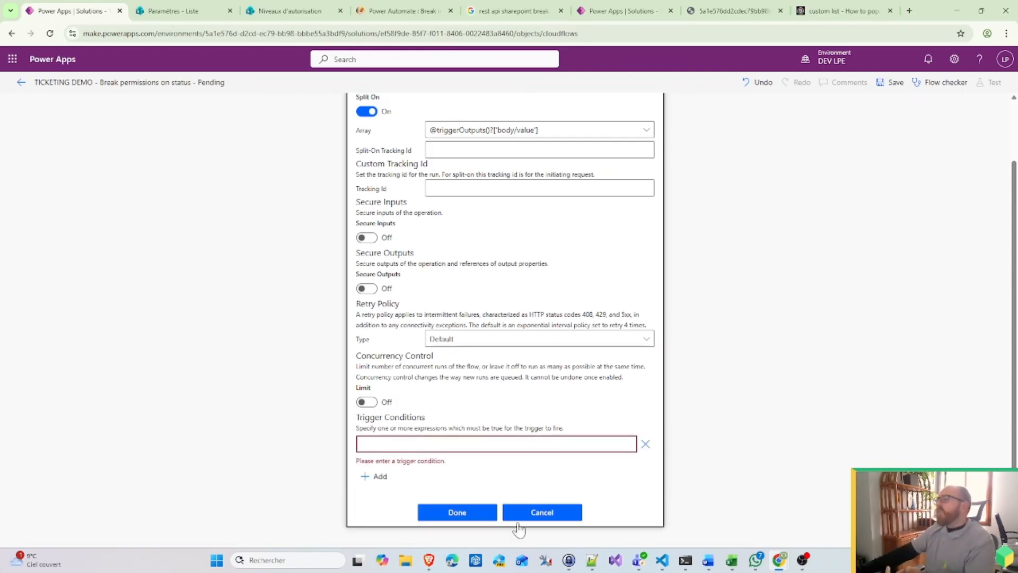
left_click(564, 510)
Step: Add a built-in Compose action as a new step after the trigger
left_click(476, 261)
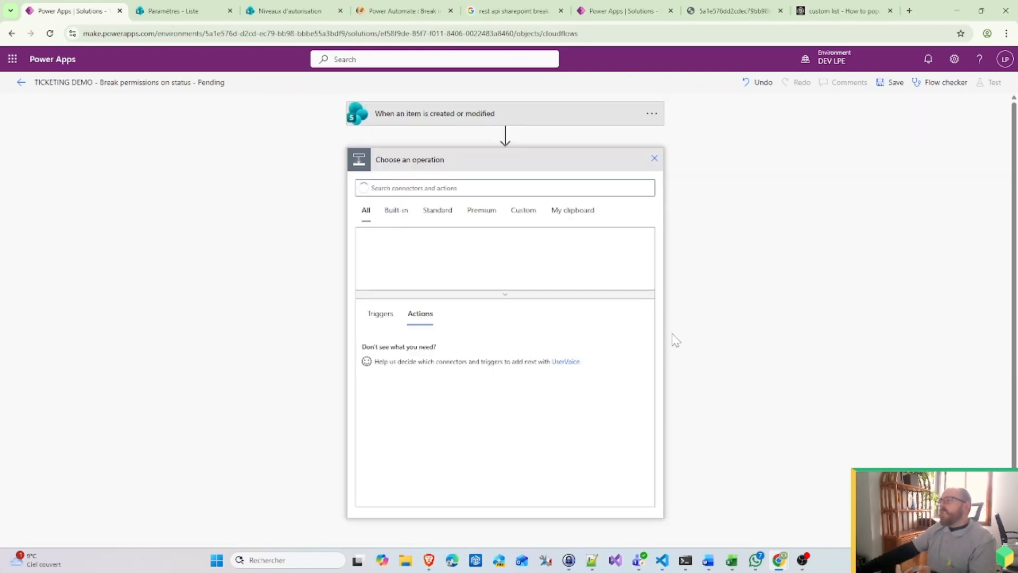
type("message")
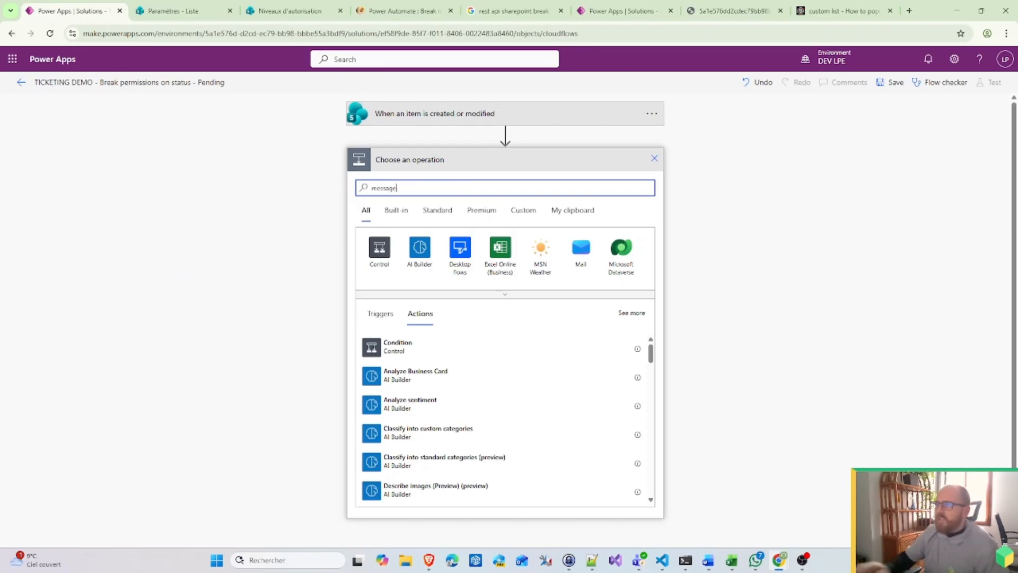
left_click(397, 210)
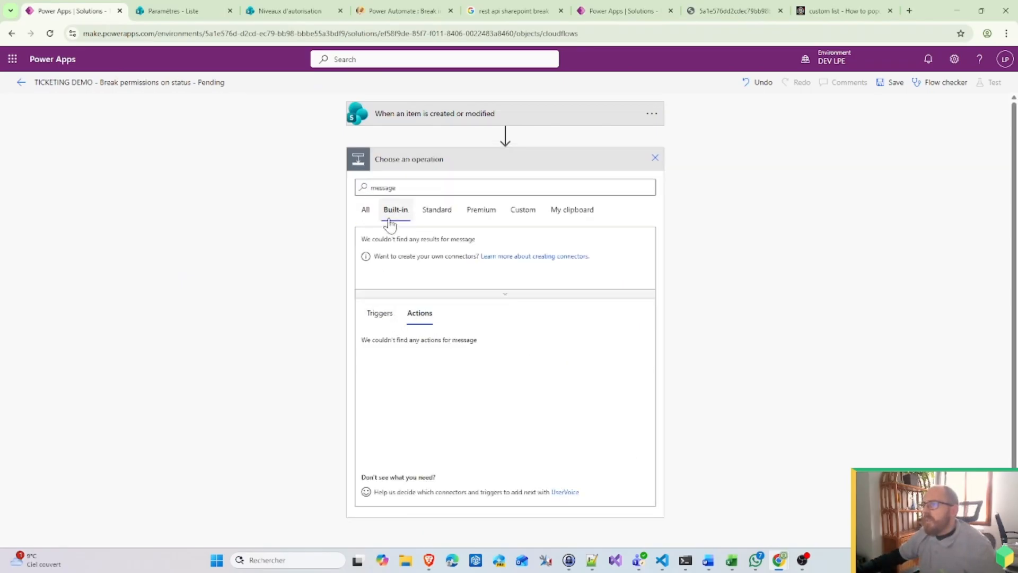
left_click_drag(410, 189, 199, 188)
type("compos")
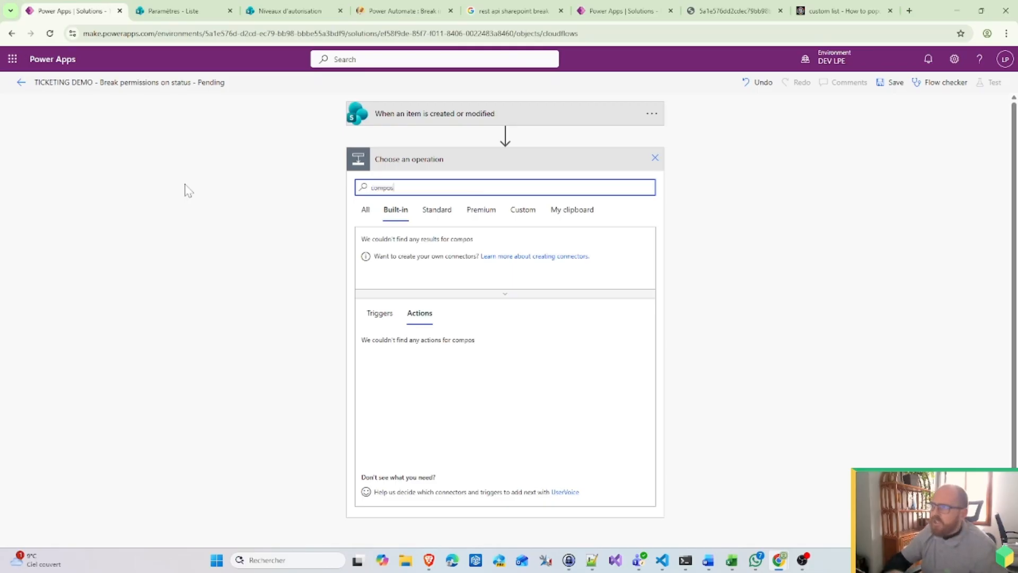
type("e")
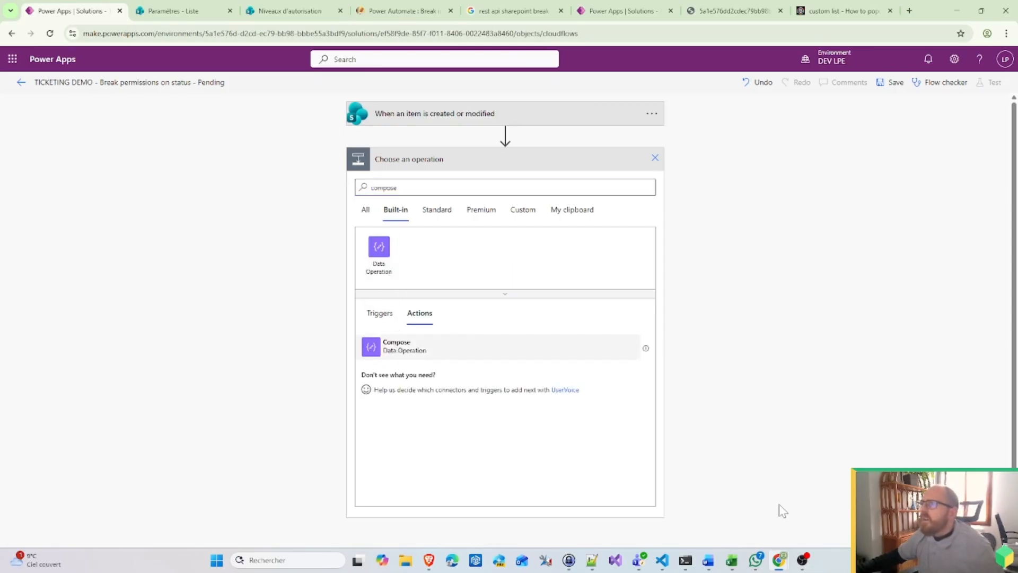
left_click(399, 346)
Step: Set the Compose input to the expression equals(triggerOutputs()?['body/Status/Value'],'Pending')
left_click(541, 183)
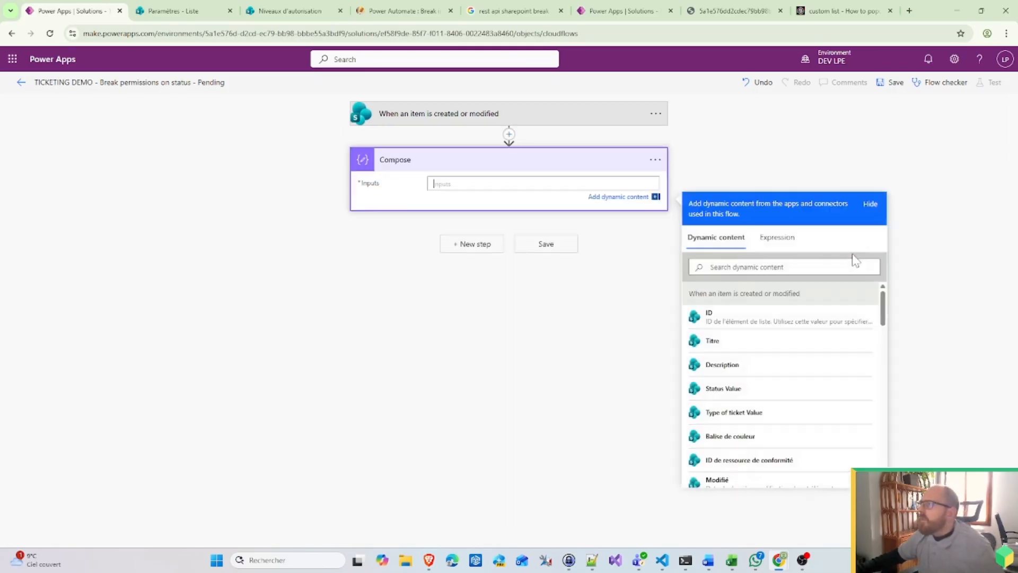
left_click(776, 246)
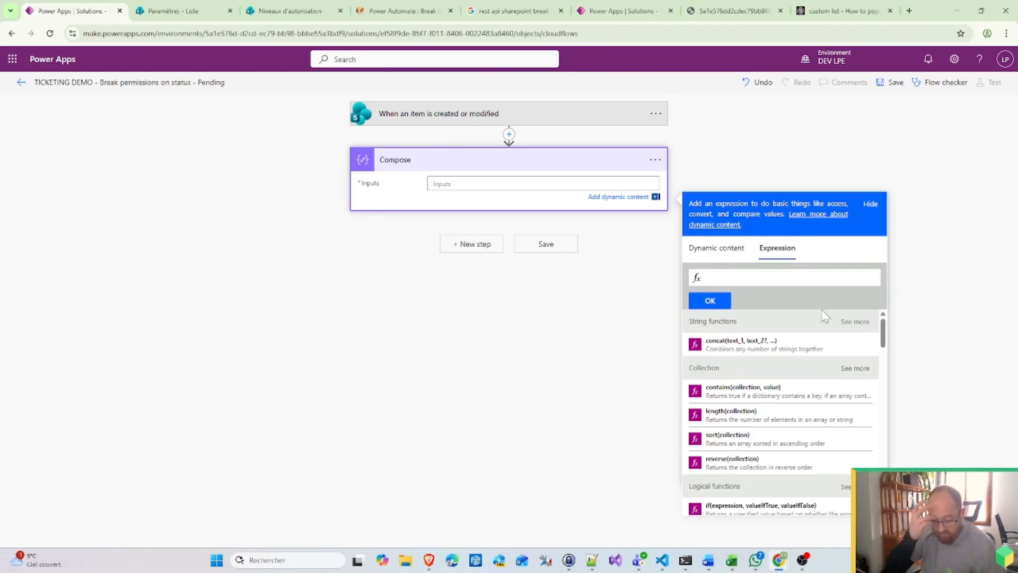
type("eques")
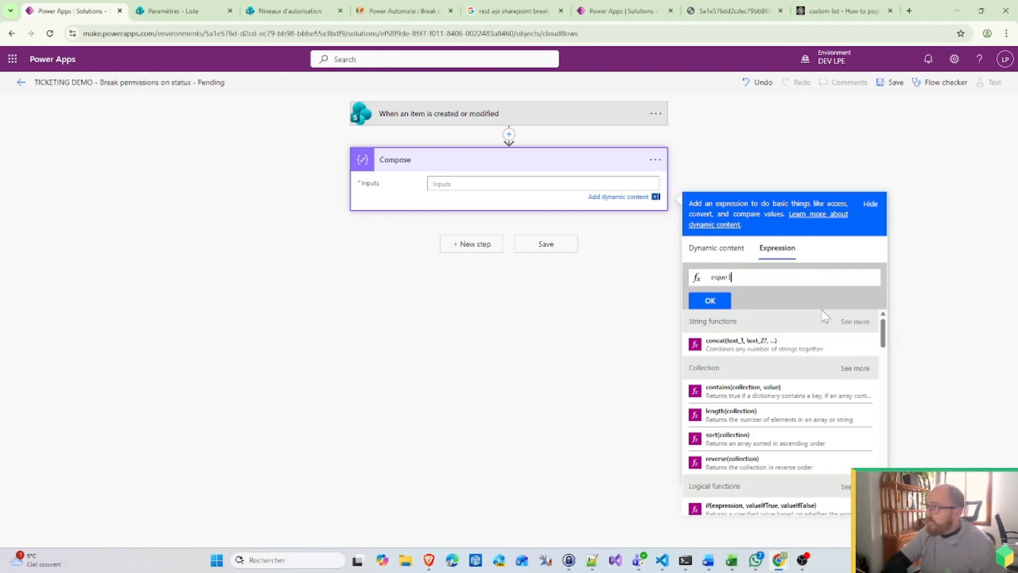
type("s(")
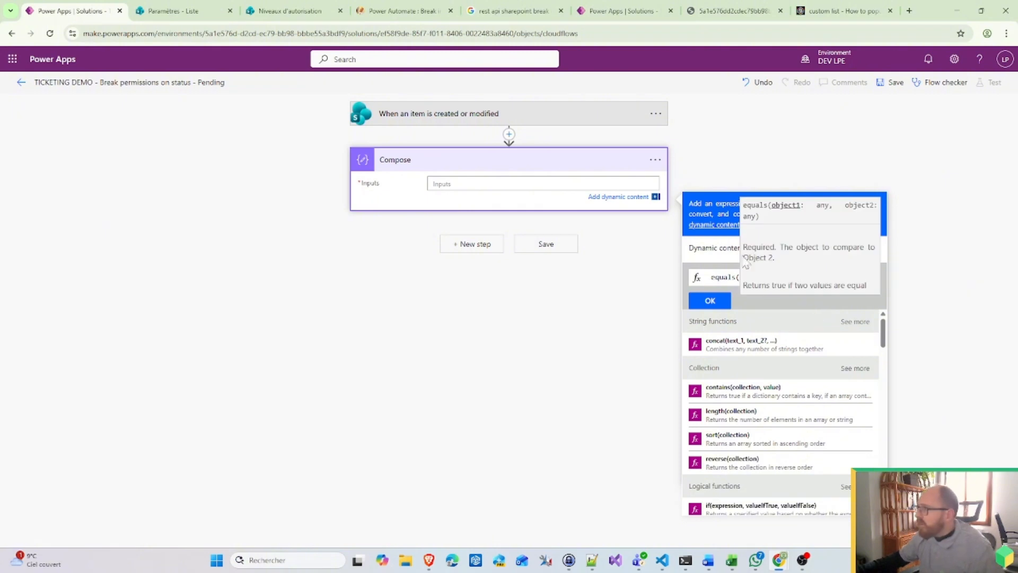
left_click(716, 247)
scroll(804, 371, "down", 3)
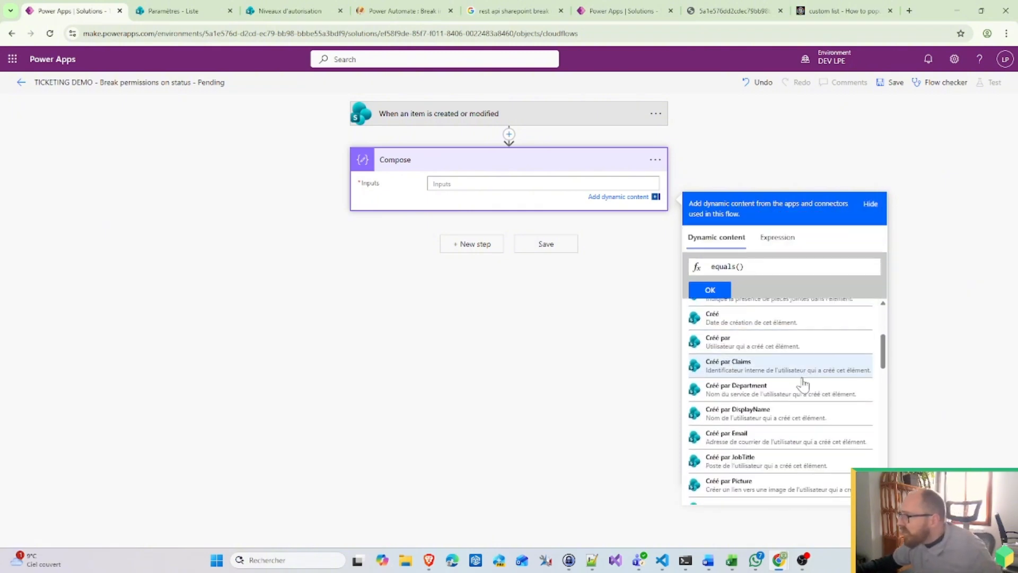
scroll(804, 383, "down", 6)
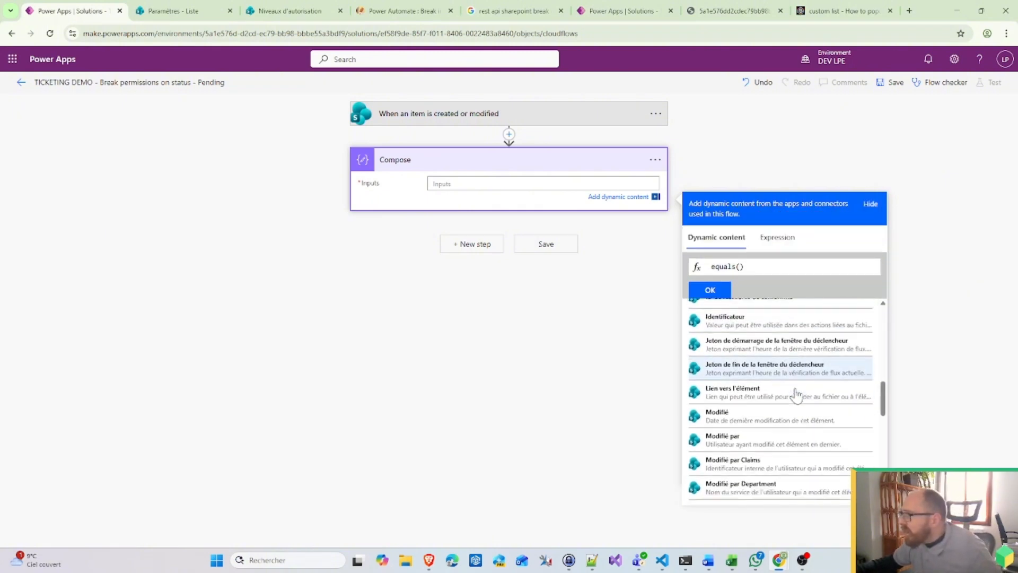
scroll(796, 394, "down", 8)
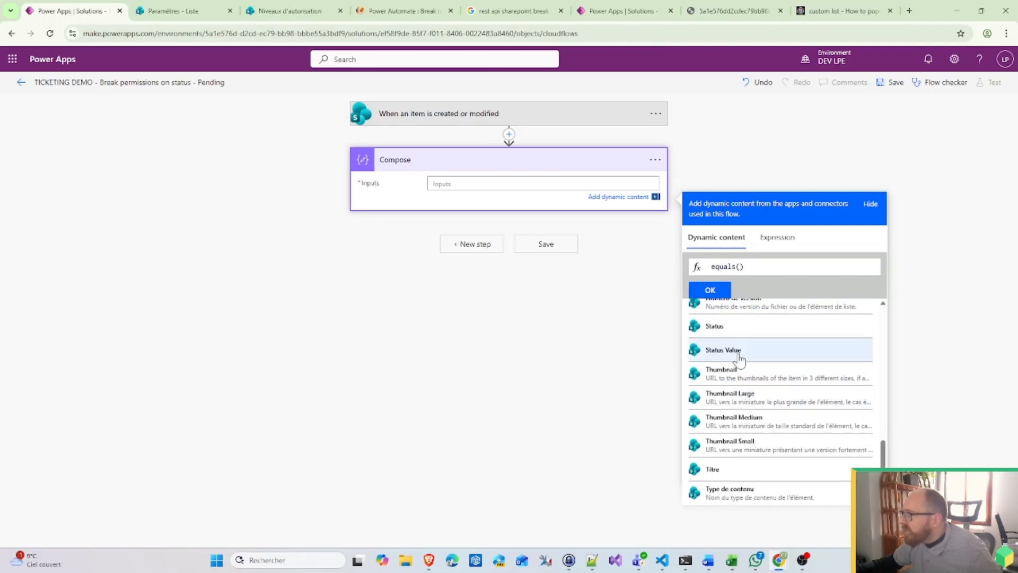
left_click(741, 358)
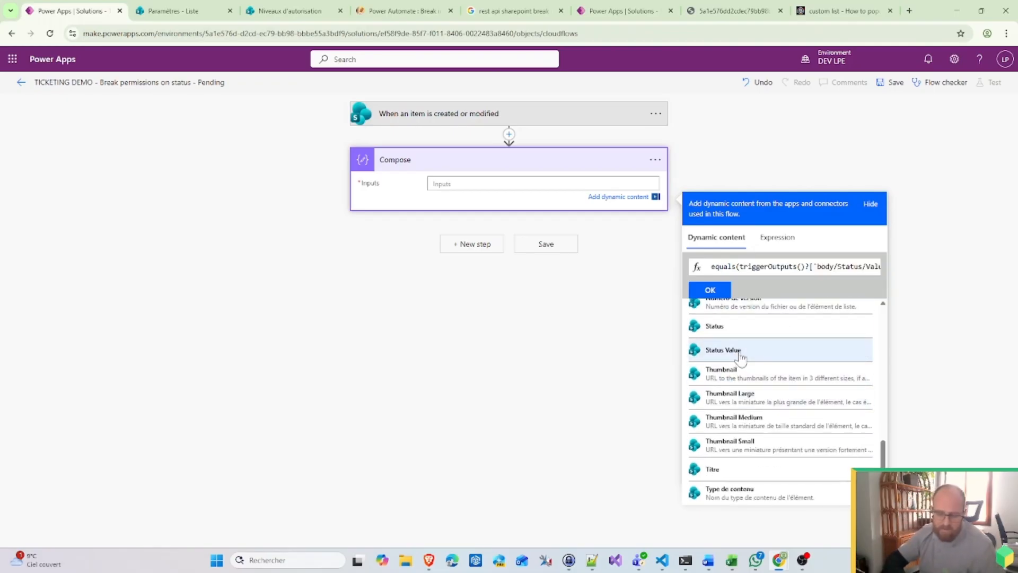
type(",")
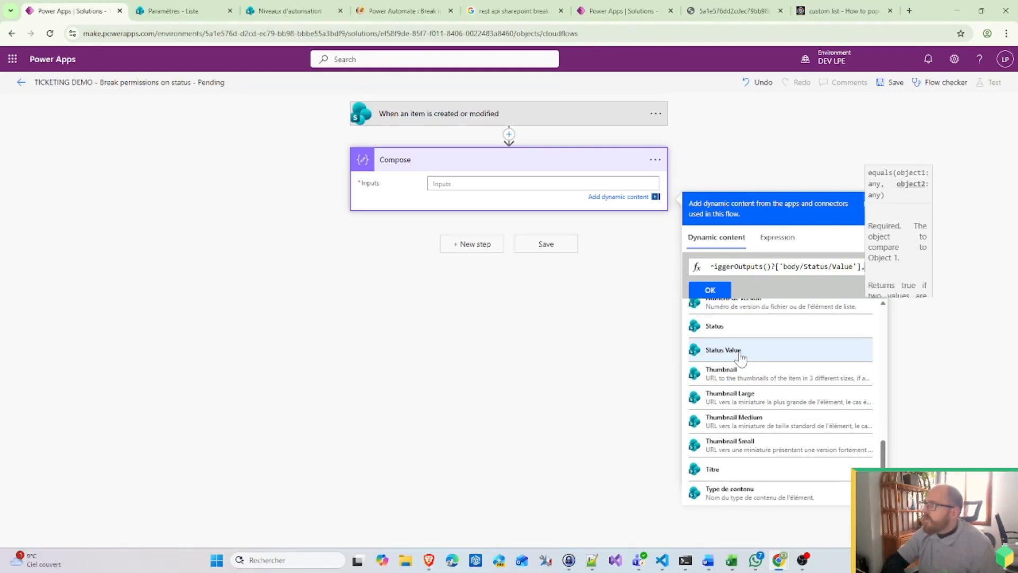
type("'Pend")
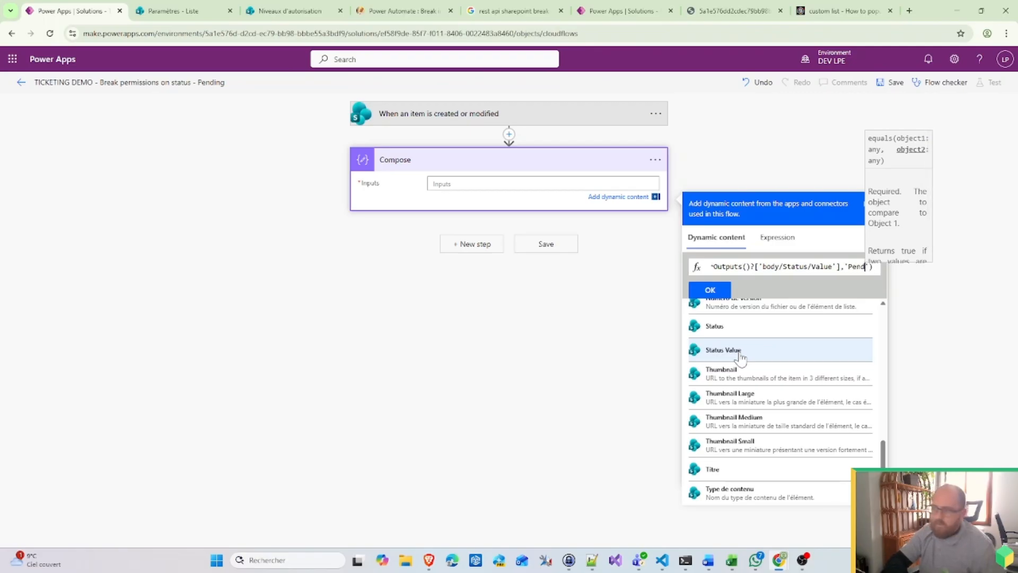
type("ing")
key("ctrl+a")
key("ctrl+c")
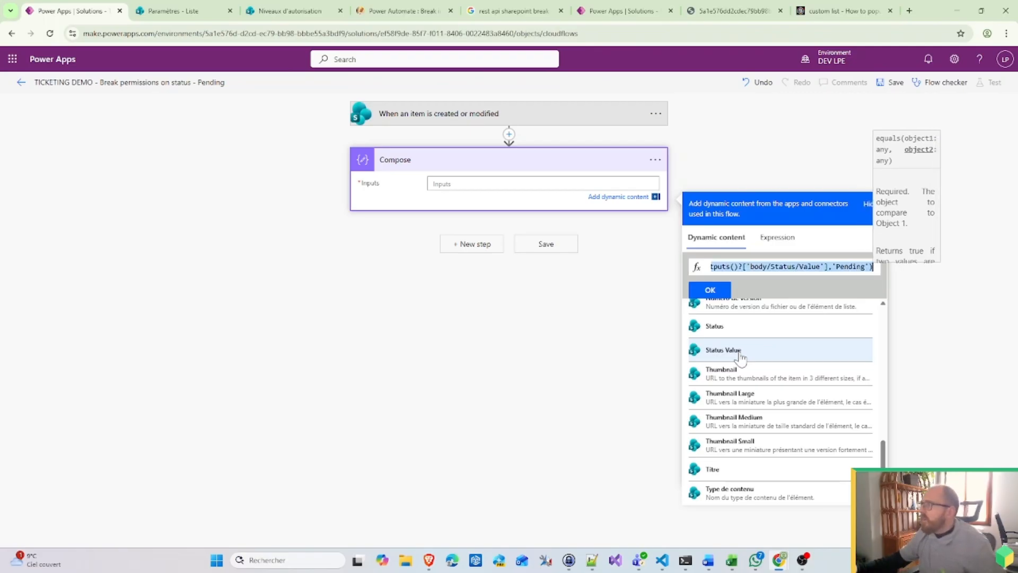
left_click_drag(811, 266, 550, 266)
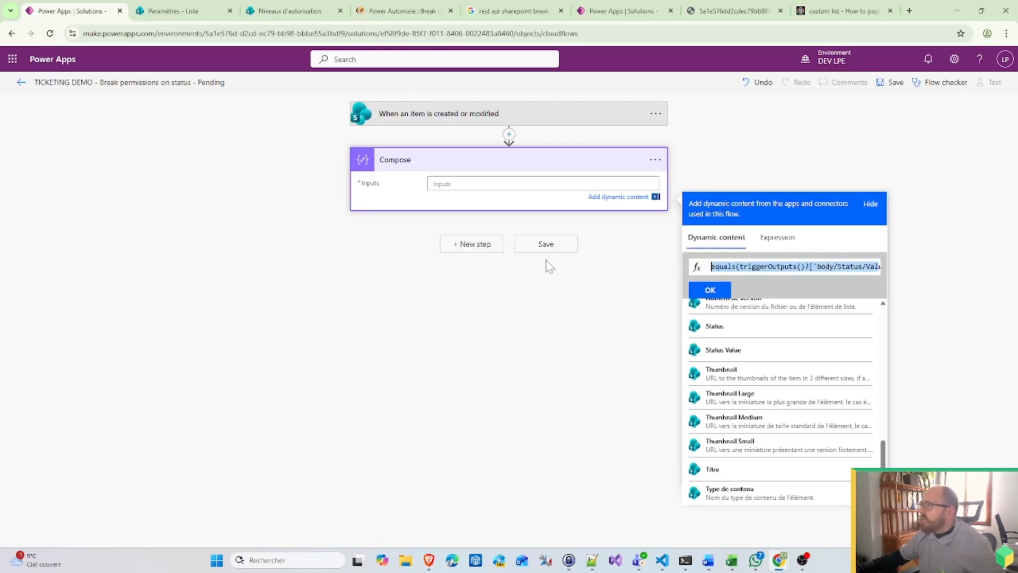
left_click(710, 287)
Step: Rename the Compose step to 'Condition Checker'
left_click(655, 159)
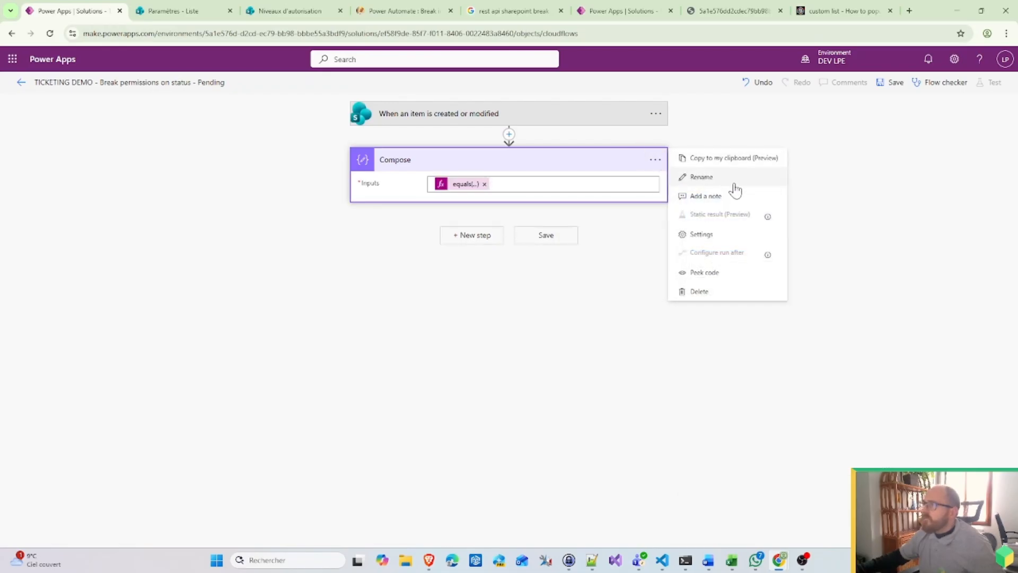
left_click(734, 182)
type("Conditio")
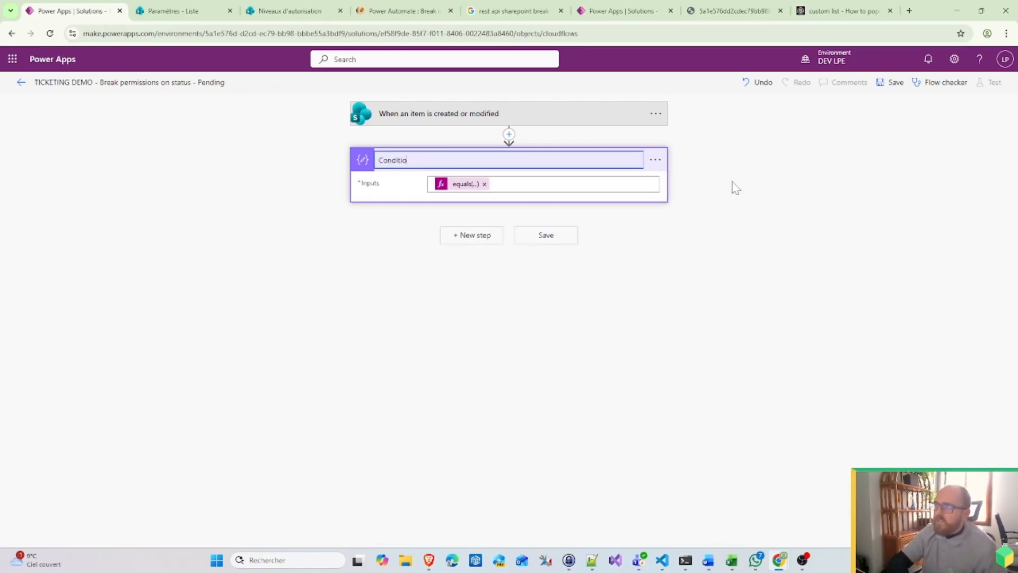
type("n Checker")
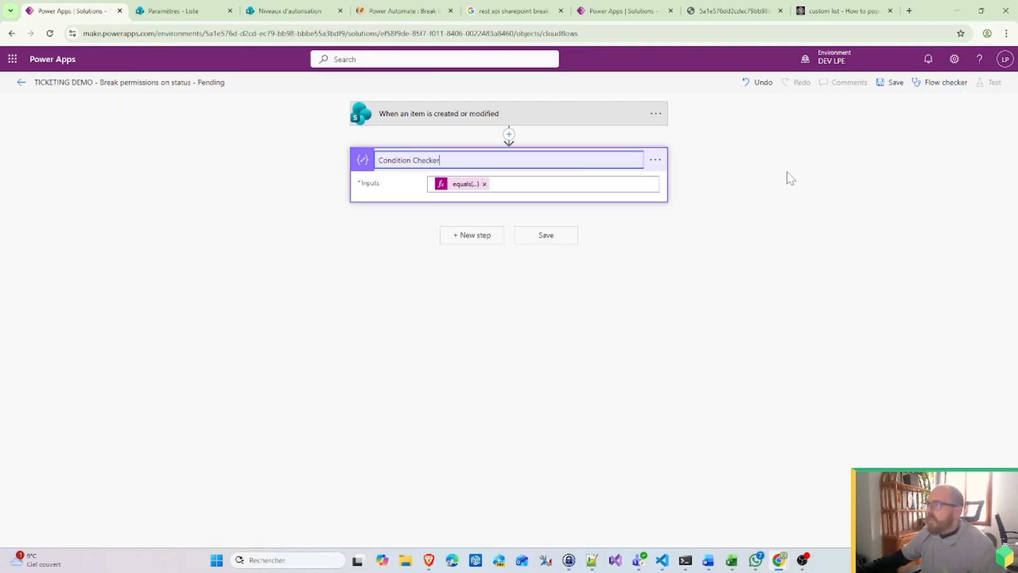
key("Return")
Step: Select the equals Pending expression for copying, then expand the trigger card
left_click(469, 185)
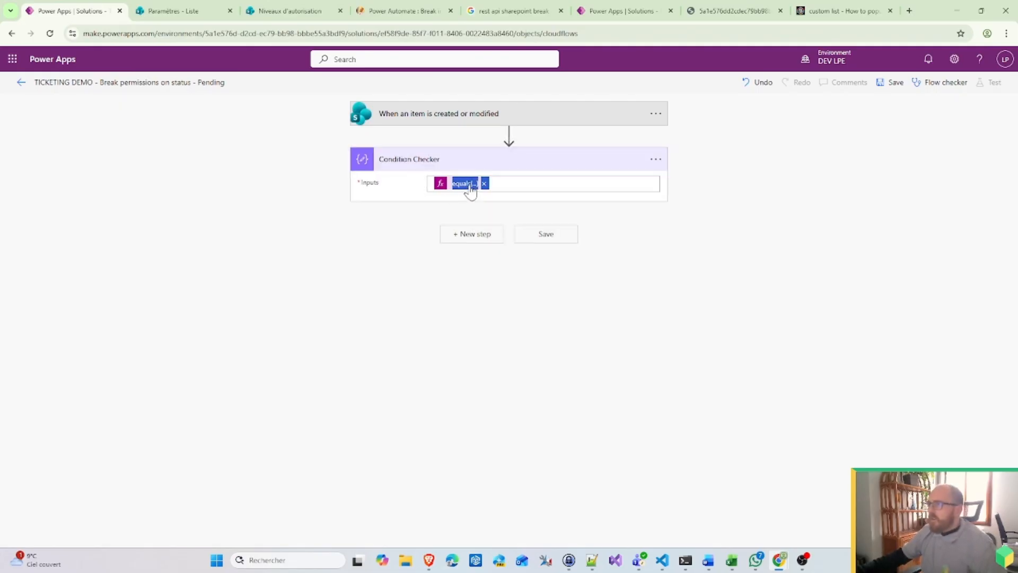
key("ctrl+a")
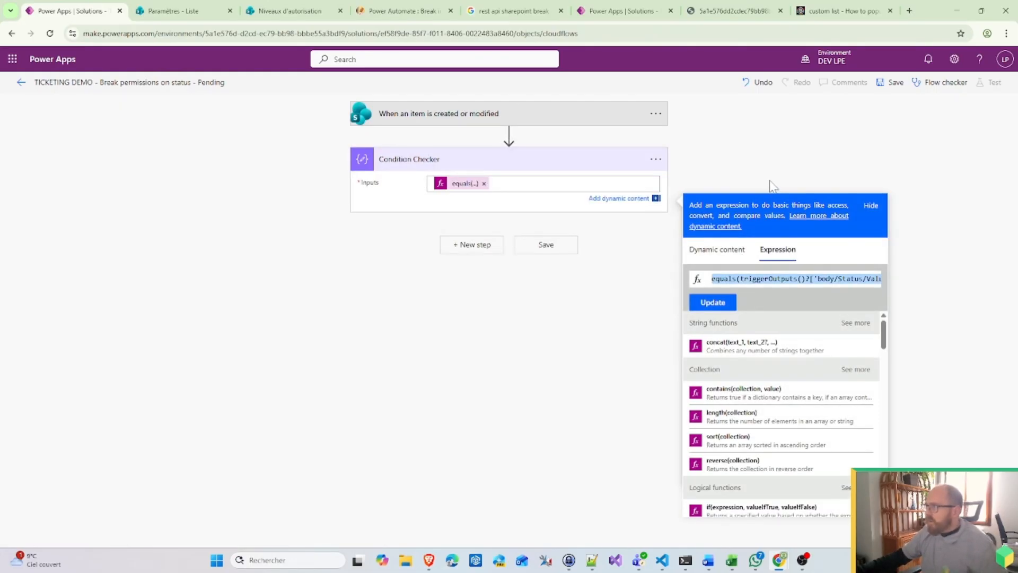
left_click(735, 168)
left_click(525, 121)
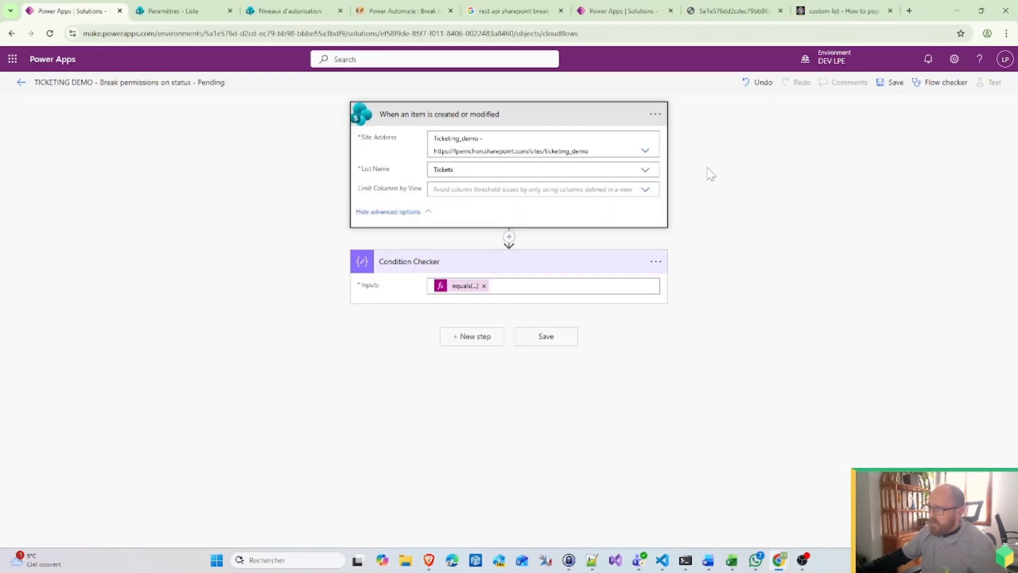
Step: Add a trigger condition so the flow fires only when Status Value equals 'Pending'
left_click(656, 115)
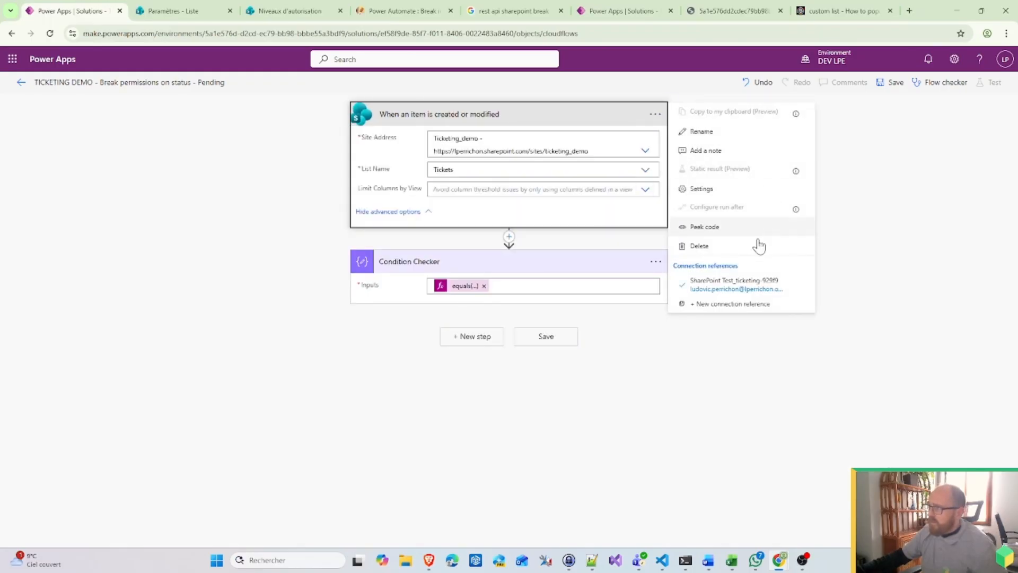
left_click(719, 192)
scroll(504, 478, "down", 5)
left_click(377, 420)
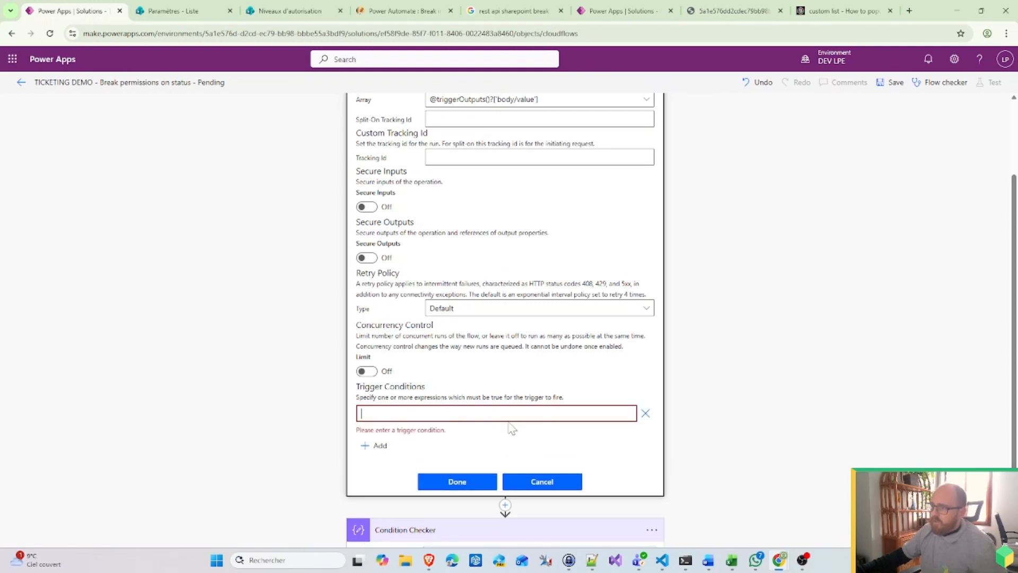
key("ctrl+v")
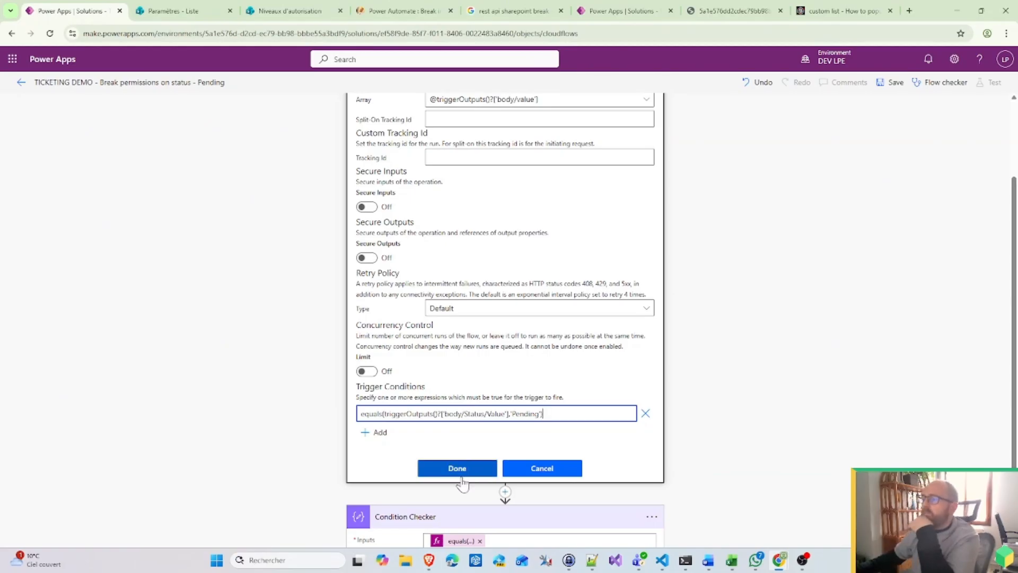
left_click(477, 469)
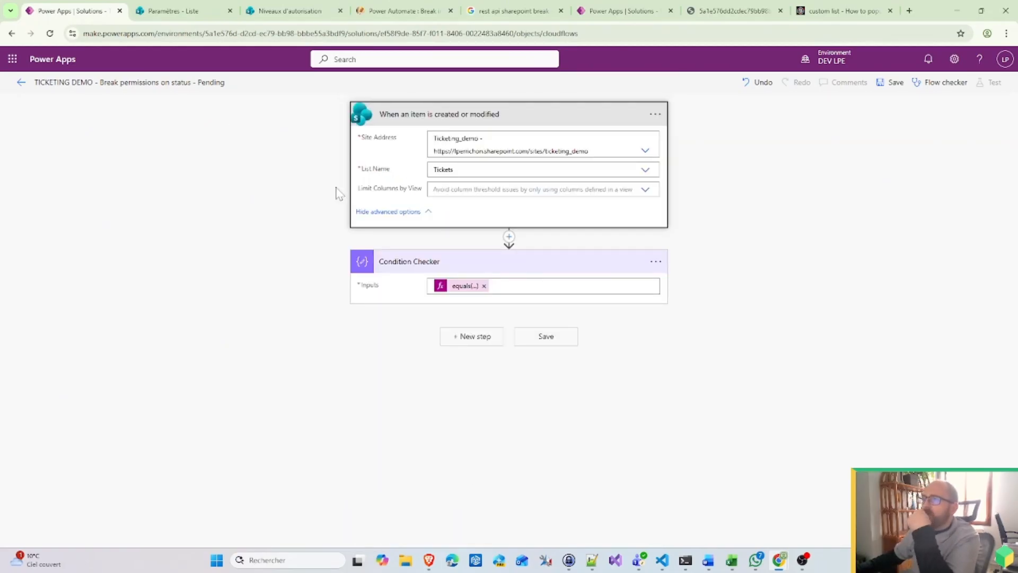
left_click(473, 346)
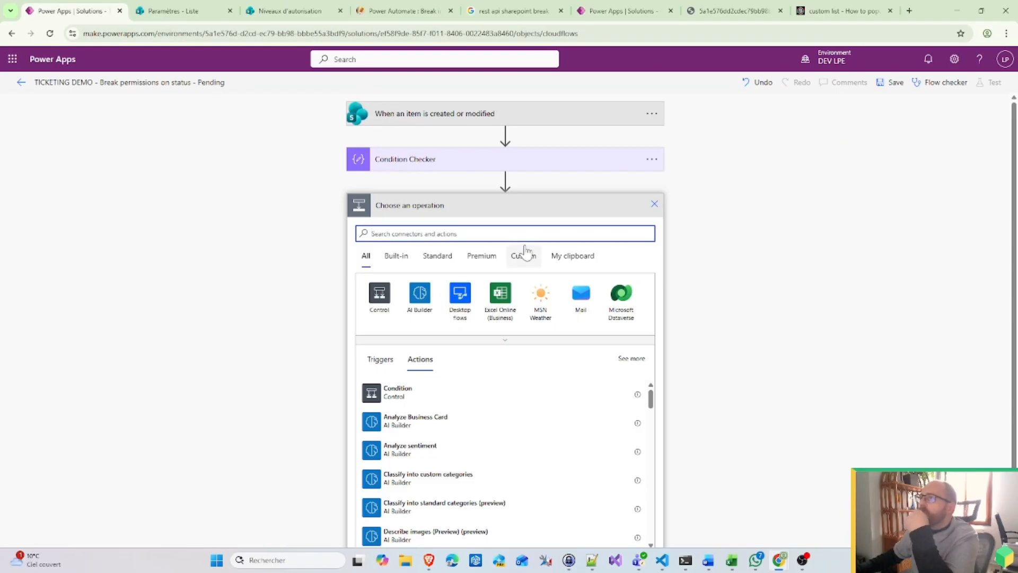
Step: Copy the role and groups IDs step from the other ticket flow and paste it here
left_click(637, 3)
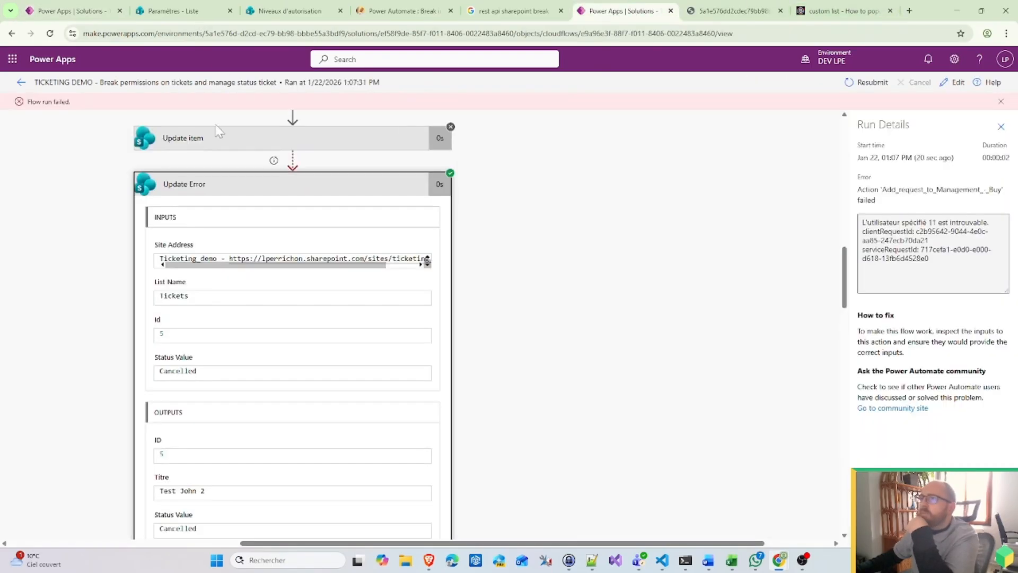
left_click(22, 83)
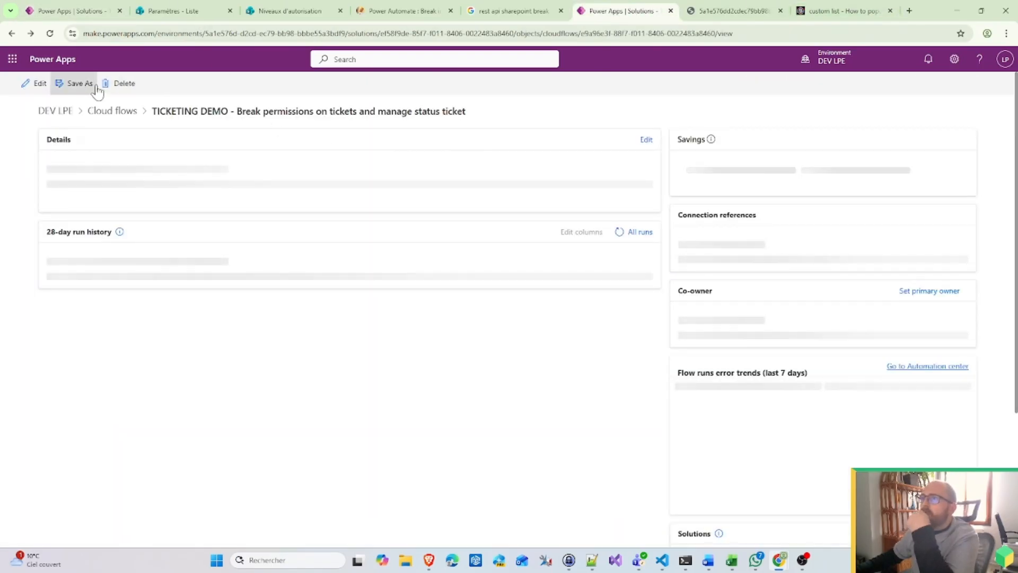
left_click(34, 86)
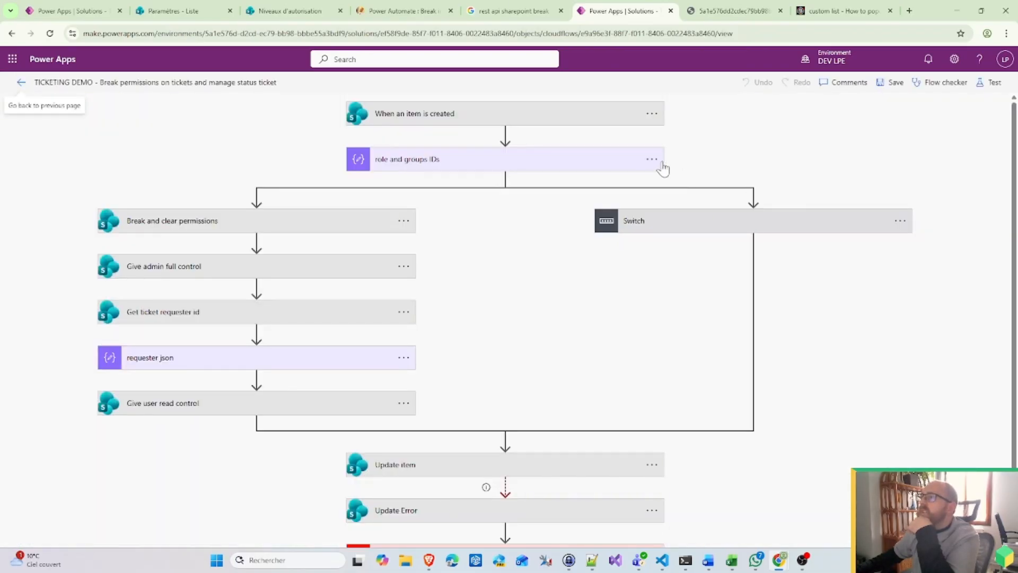
left_click(654, 160)
left_click(681, 162)
left_click(79, 9)
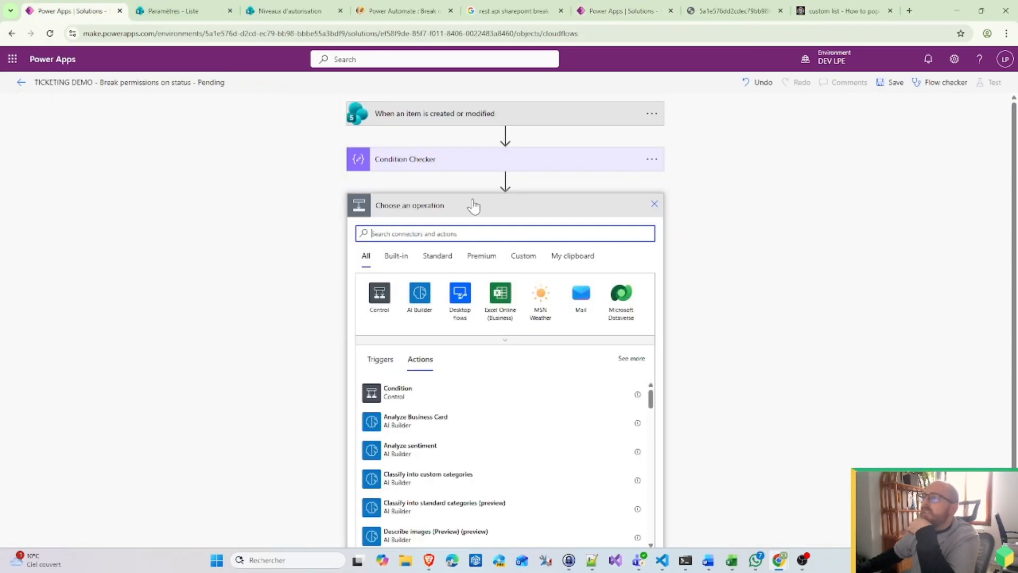
left_click(572, 256)
left_click(427, 275)
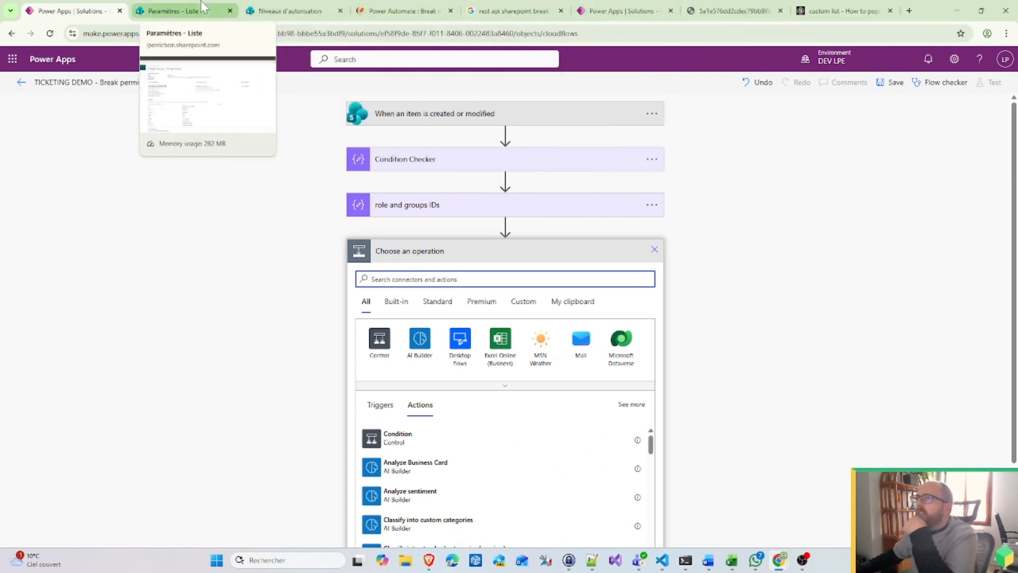
Step: Copy Break and clear permissions and Give admin full control, then paste both into this flow
left_click(626, 13)
left_click(404, 222)
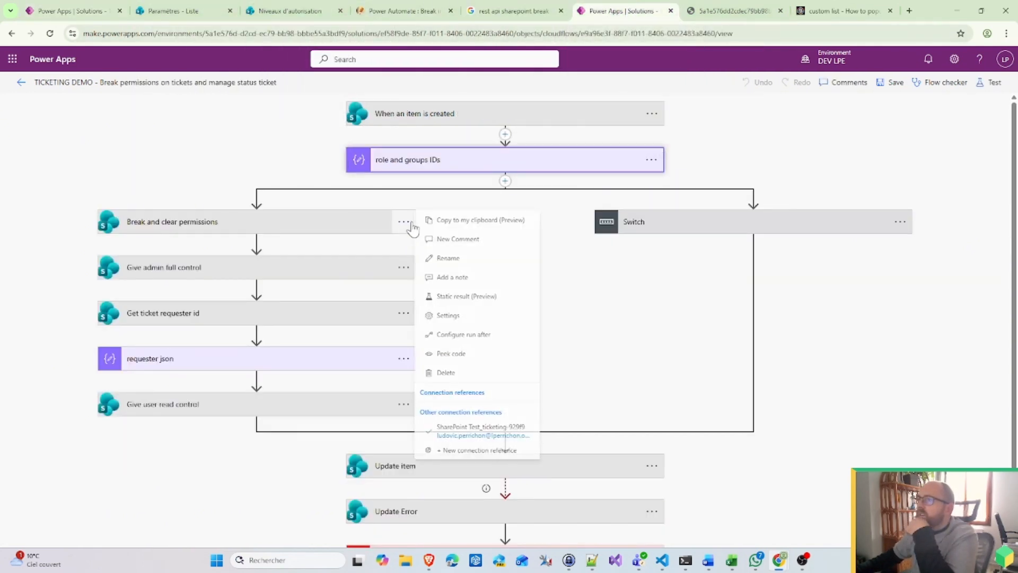
left_click(493, 222)
left_click(404, 268)
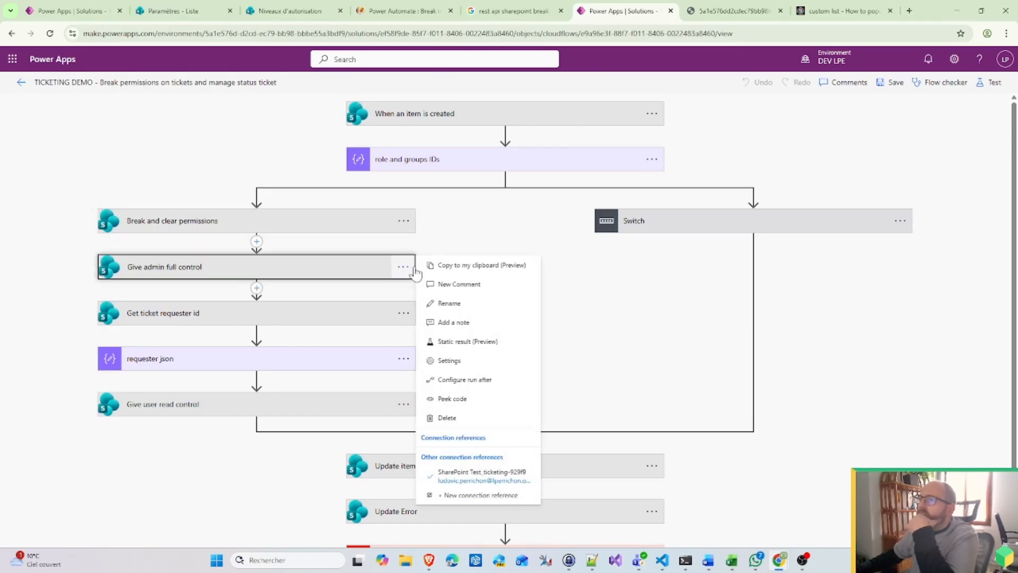
left_click(467, 267)
left_click(100, 13)
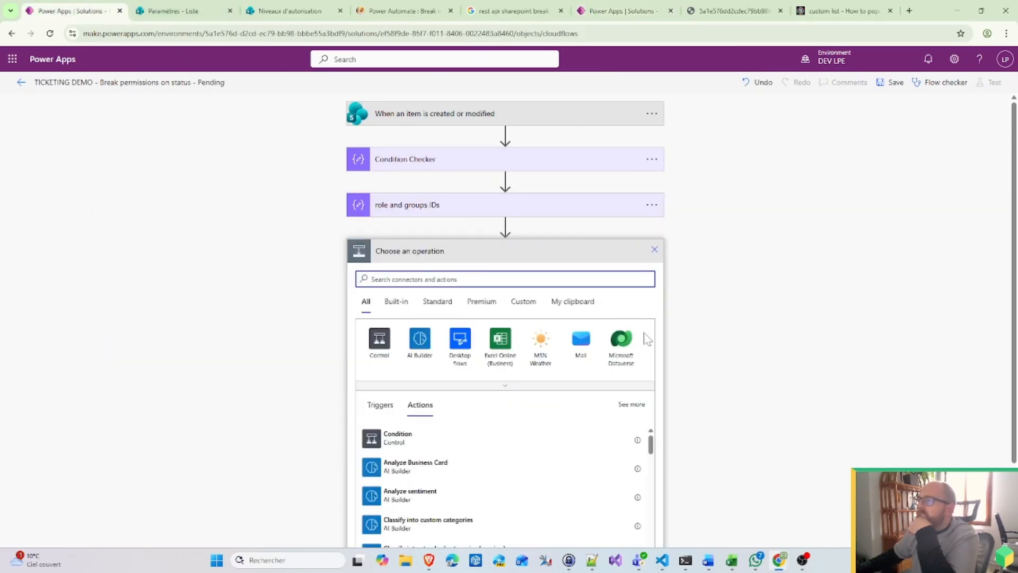
left_click(572, 301)
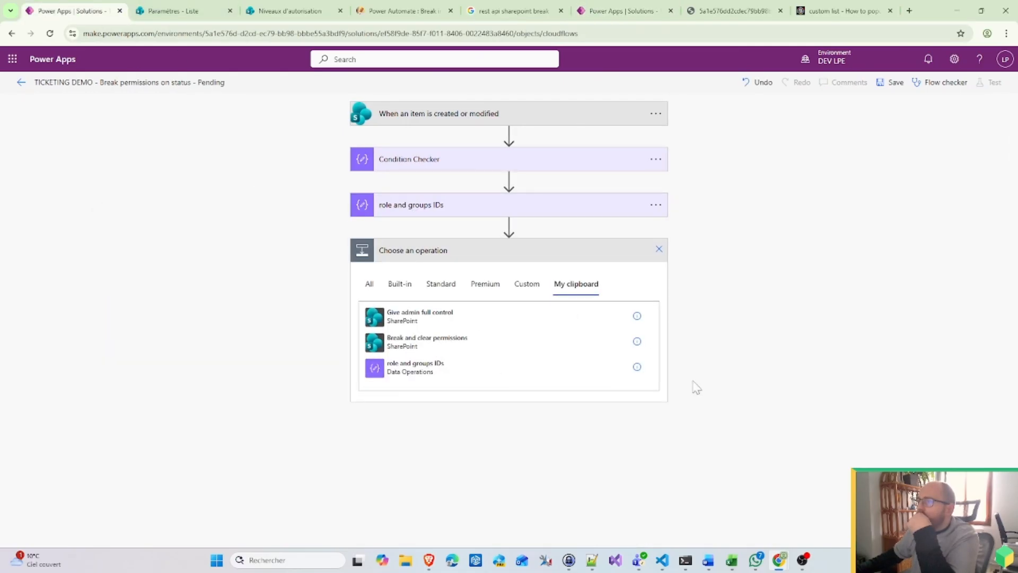
left_click(476, 296)
left_click(575, 330)
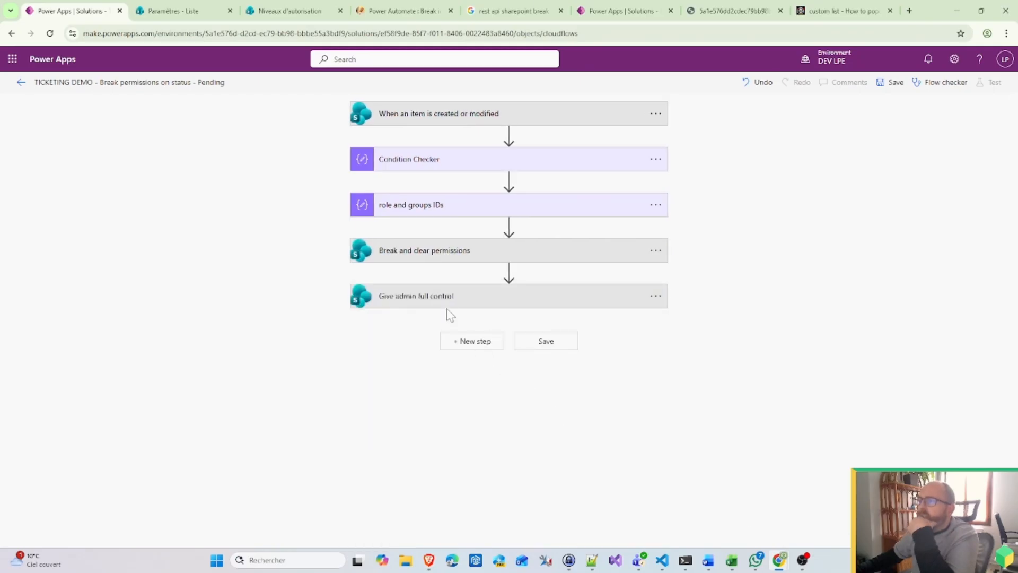
left_click(448, 302)
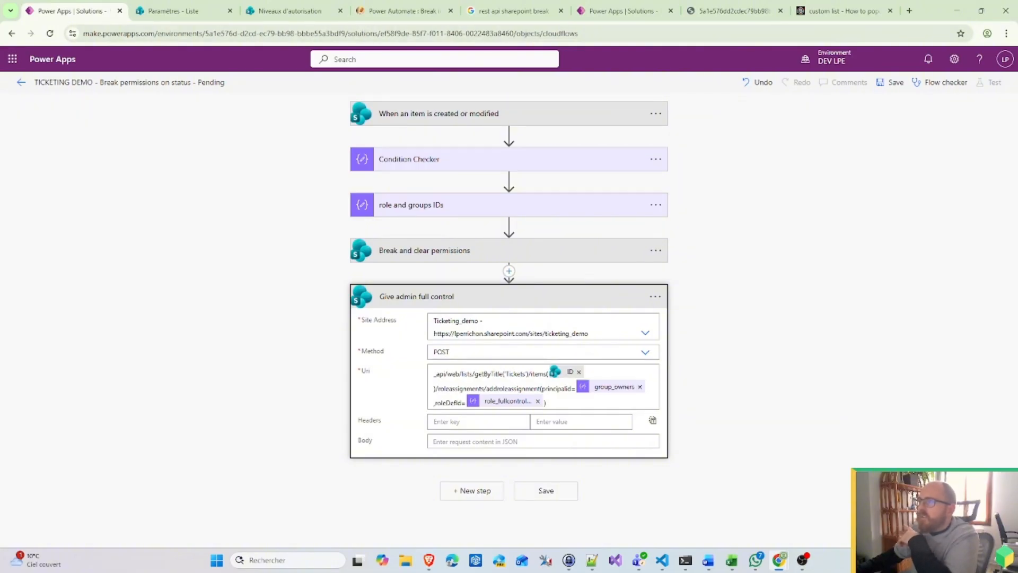
Step: Replace 'Tickets' with the copied 'Tickets status' list name in Give admin full control's Uri
left_click(202, 9)
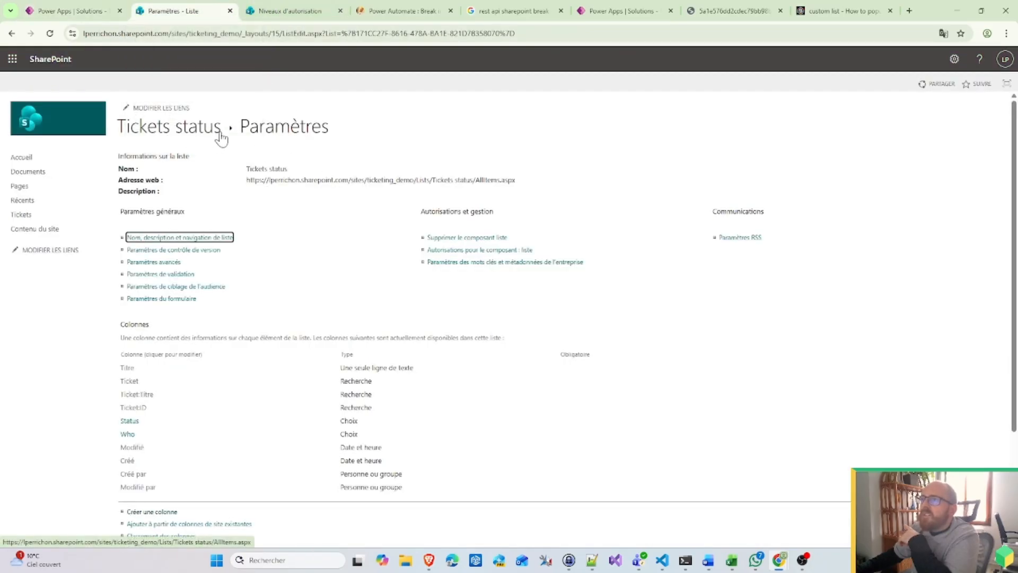
left_click_drag(220, 130, 118, 129)
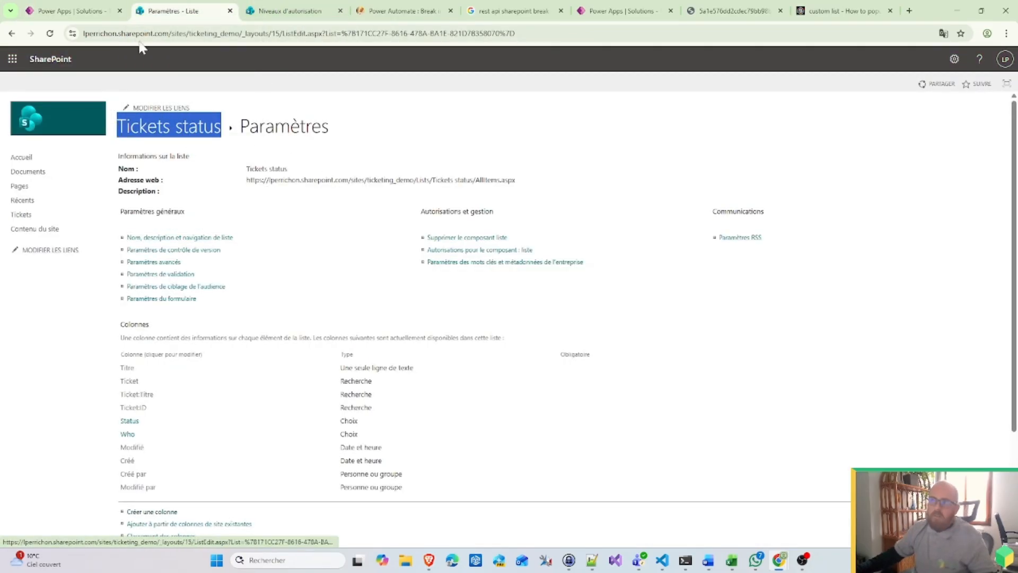
left_click(69, 11)
double_click(512, 373)
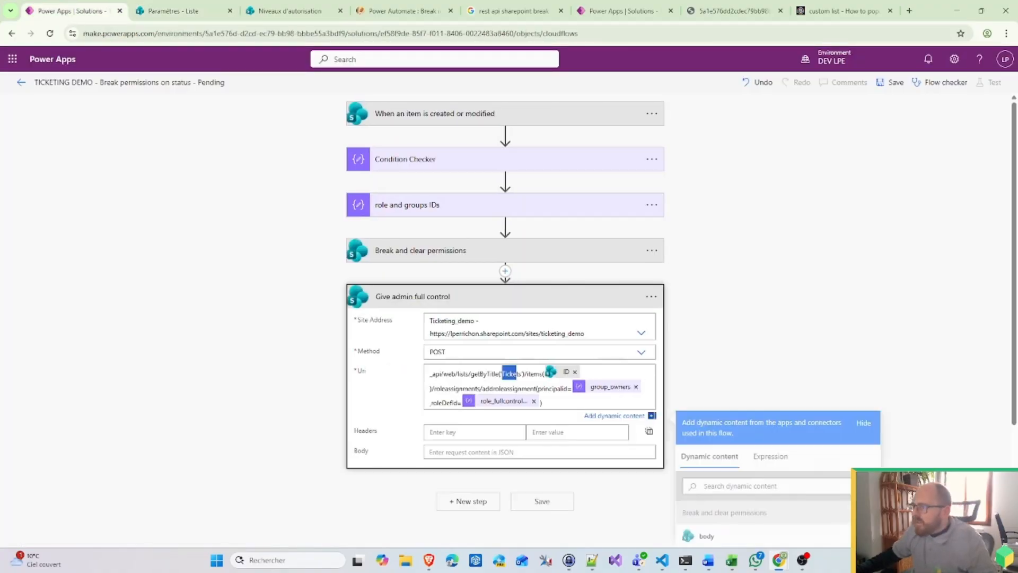
key("ctrl+v")
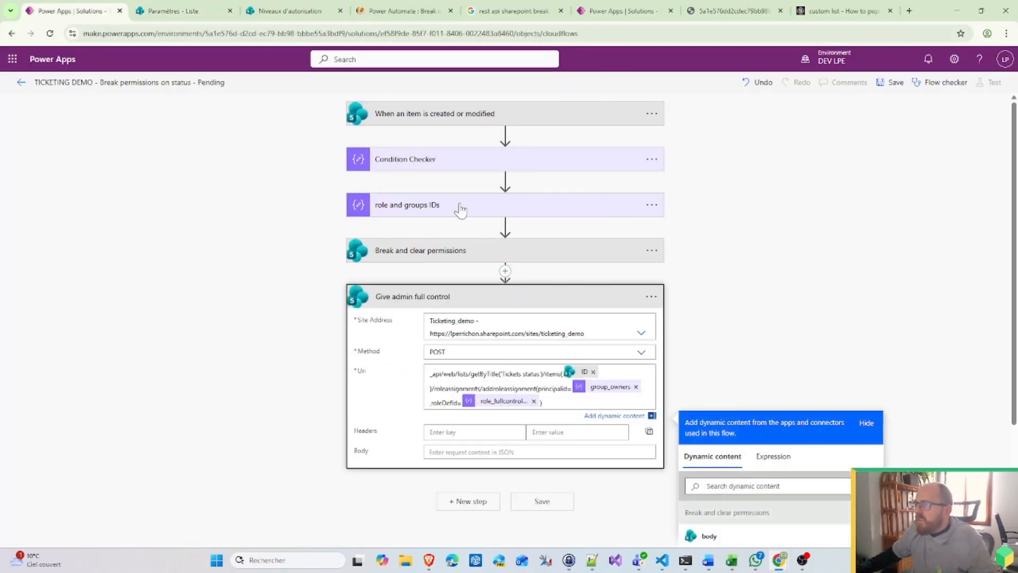
Step: Change the Break and clear permissions Uri to target the 'Tickets status' list
left_click(498, 251)
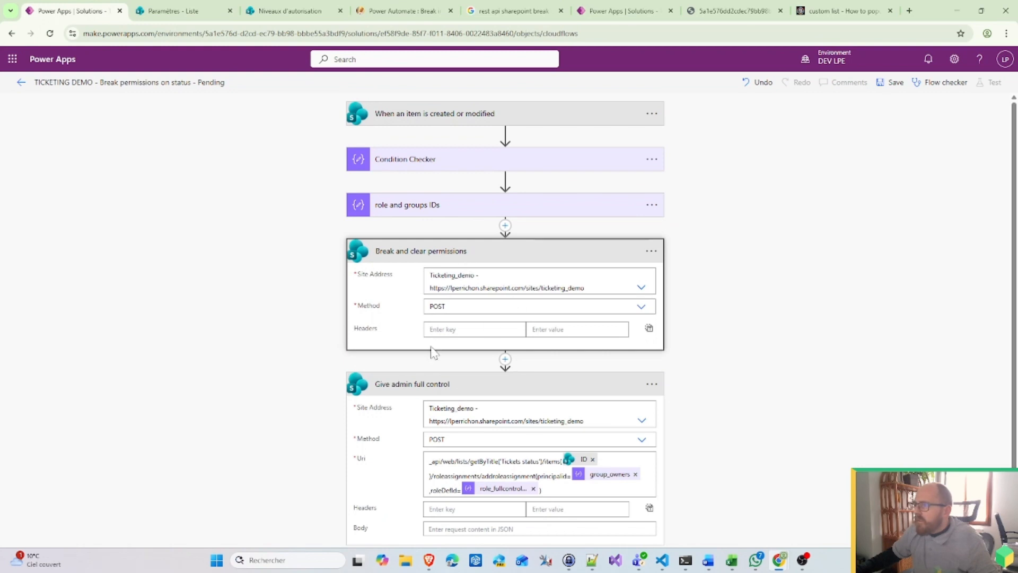
left_click(457, 254)
left_click(460, 258)
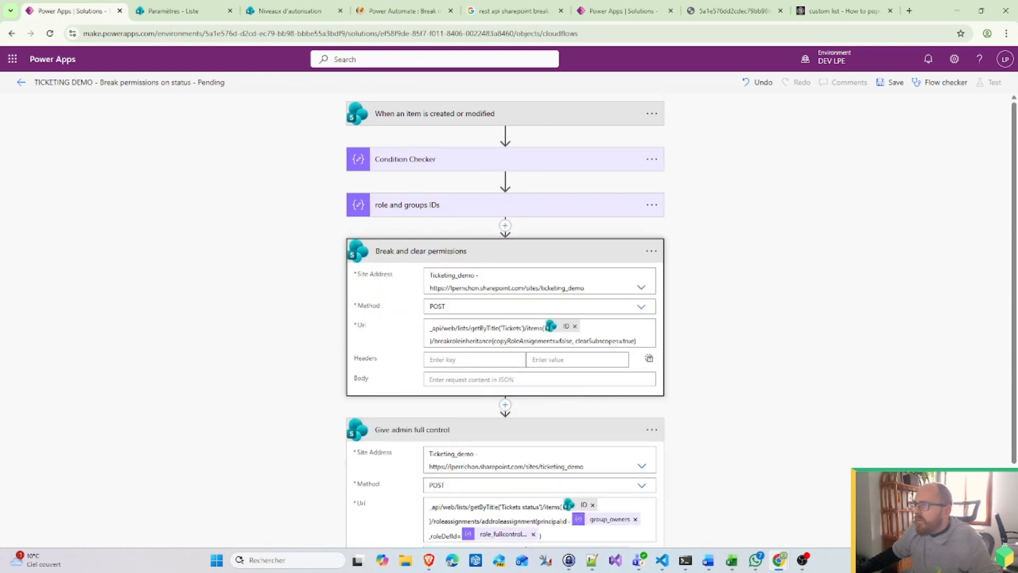
left_click(479, 258)
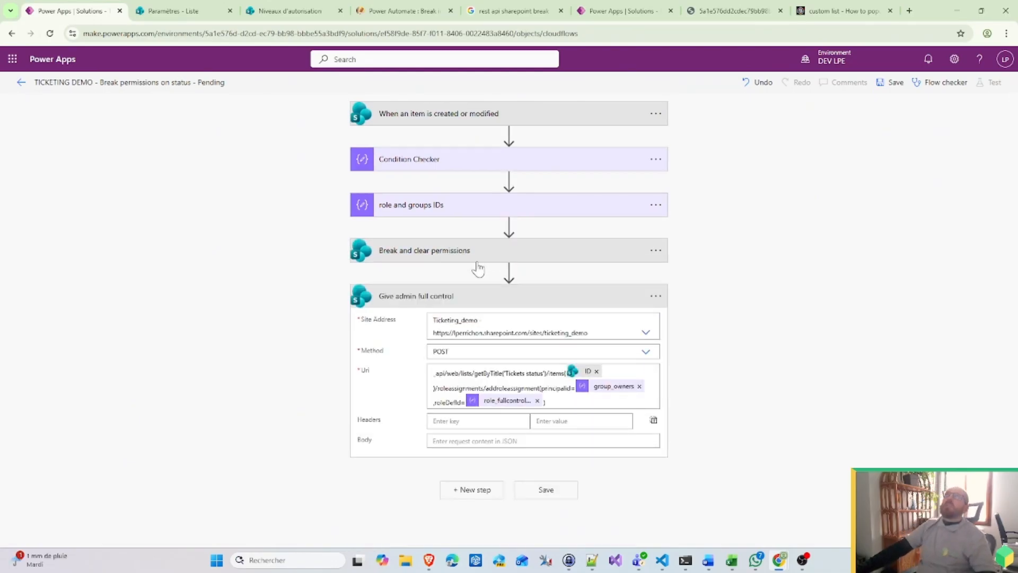
left_click(477, 261)
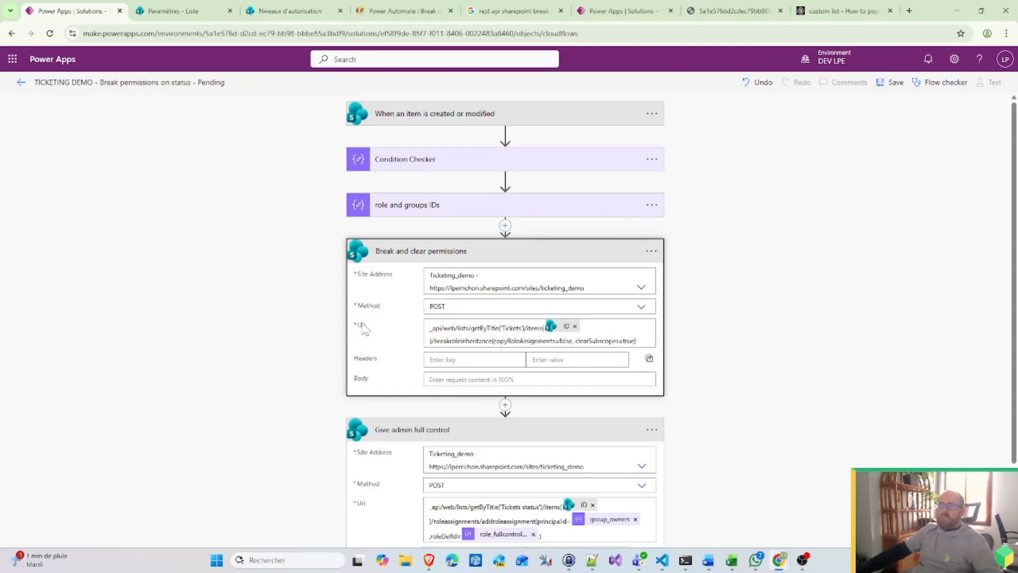
left_click(521, 252)
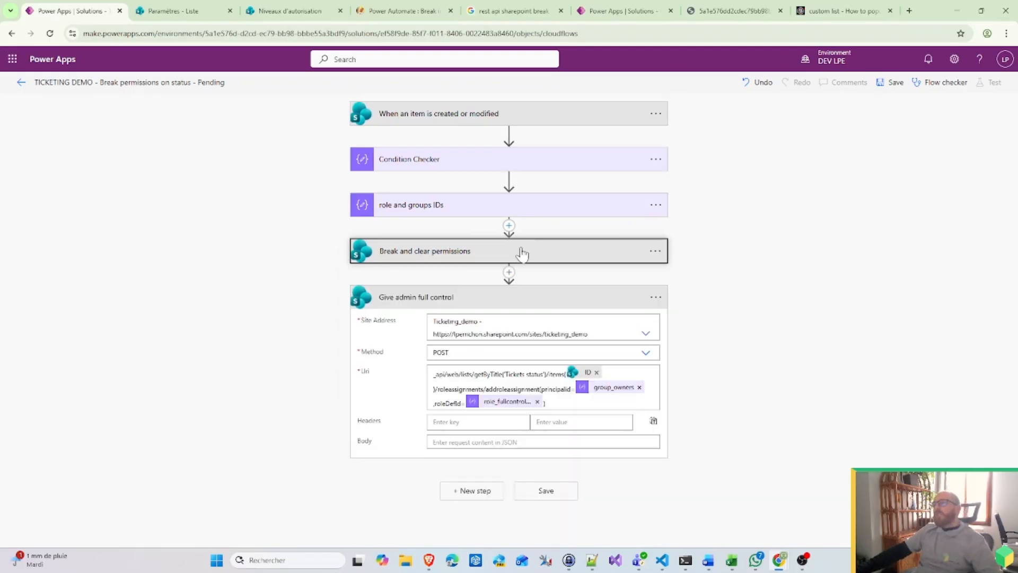
left_click(522, 254)
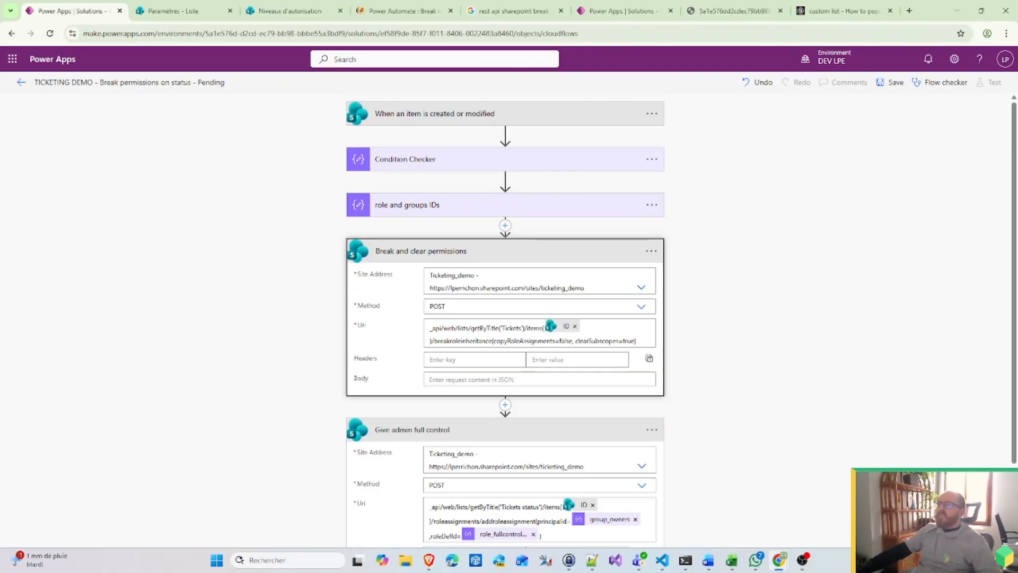
left_click(523, 328)
type("status")
left_click(822, 264)
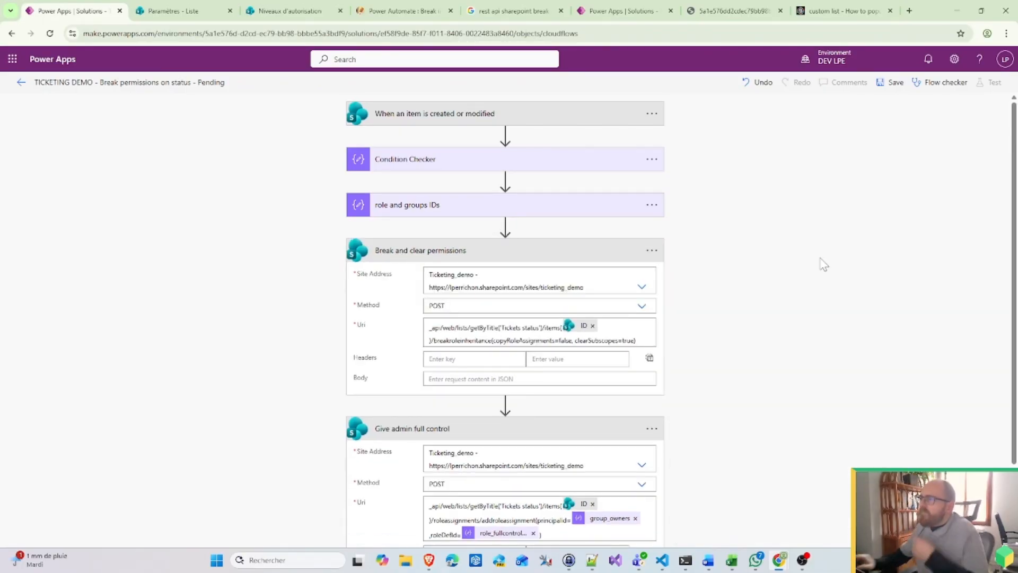
Step: Copy the Give admin full control step to the clipboard and start a new step
scroll(753, 329, "down", 2)
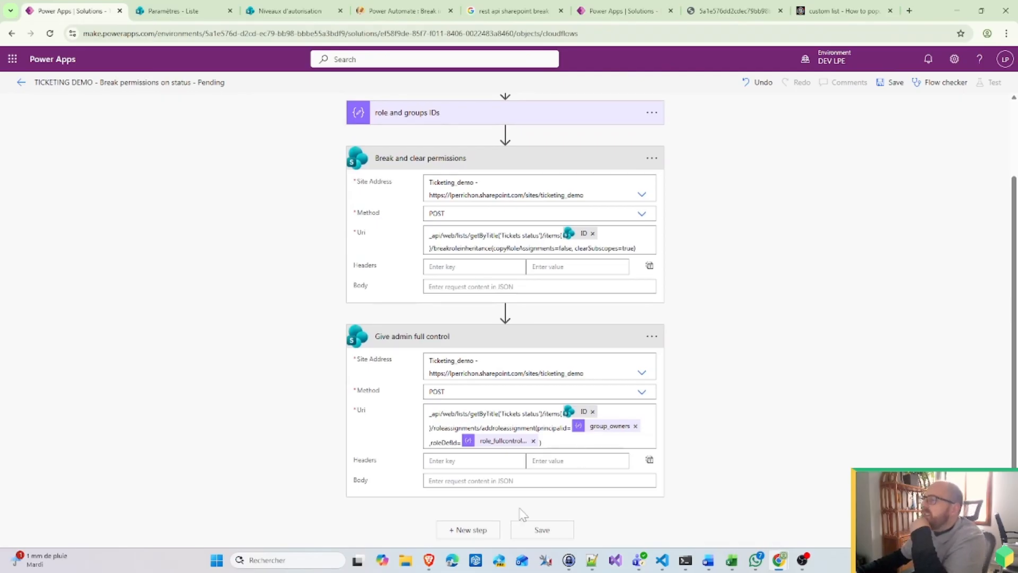
left_click(652, 337)
left_click(752, 334)
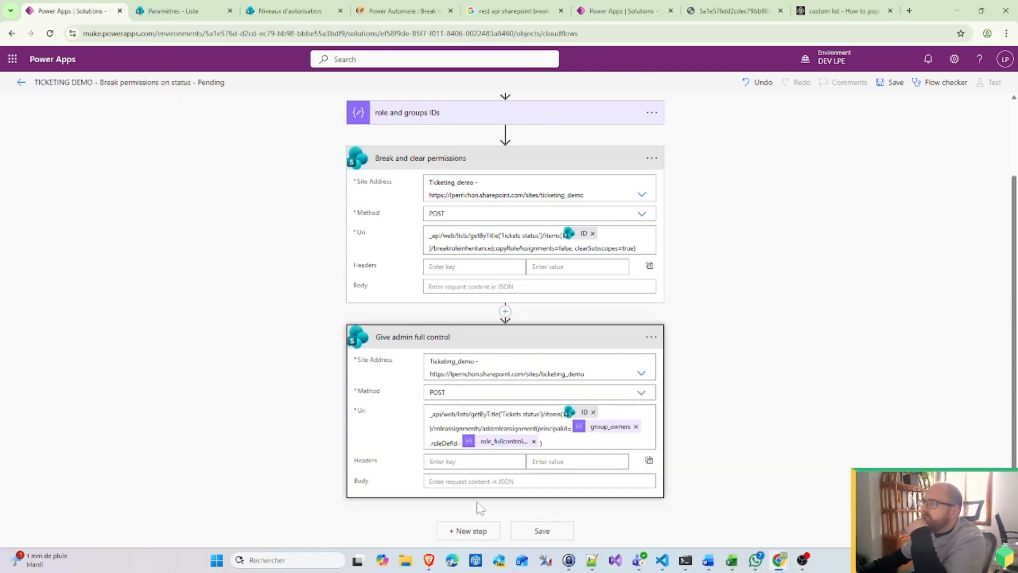
left_click(470, 530)
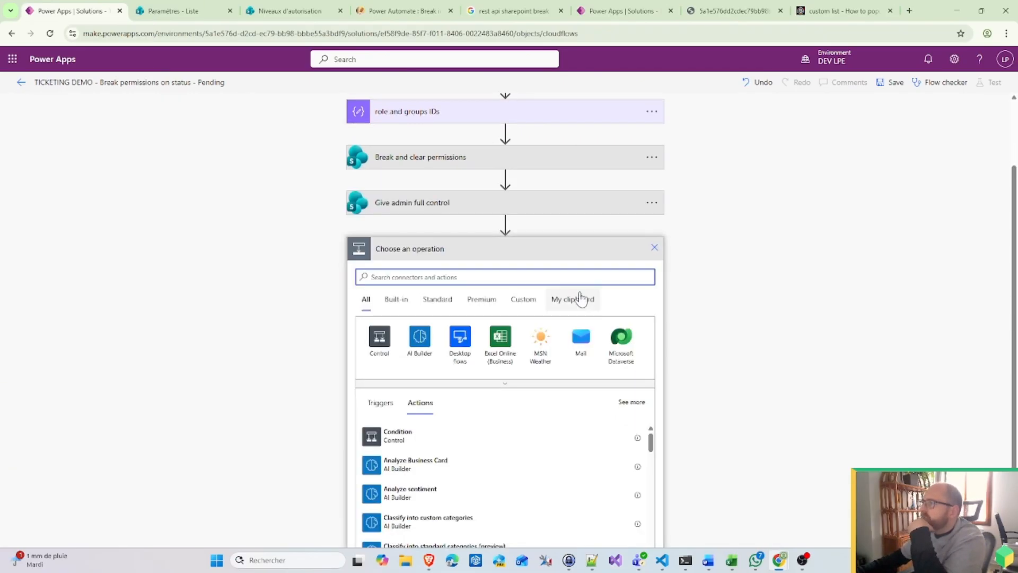
Step: Add a built-in Control Switch action at the end of the flow
left_click(581, 299)
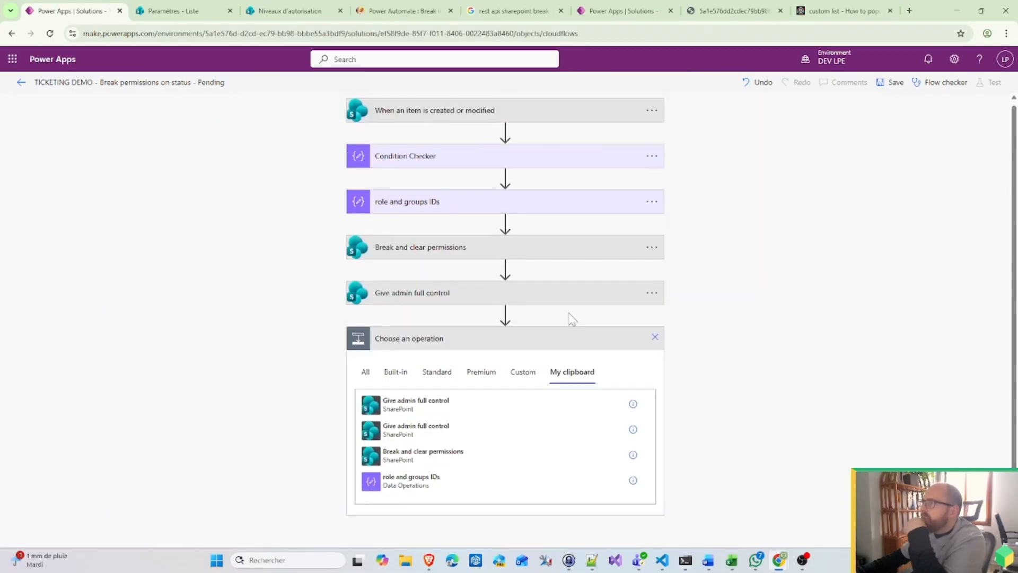
left_click(655, 337)
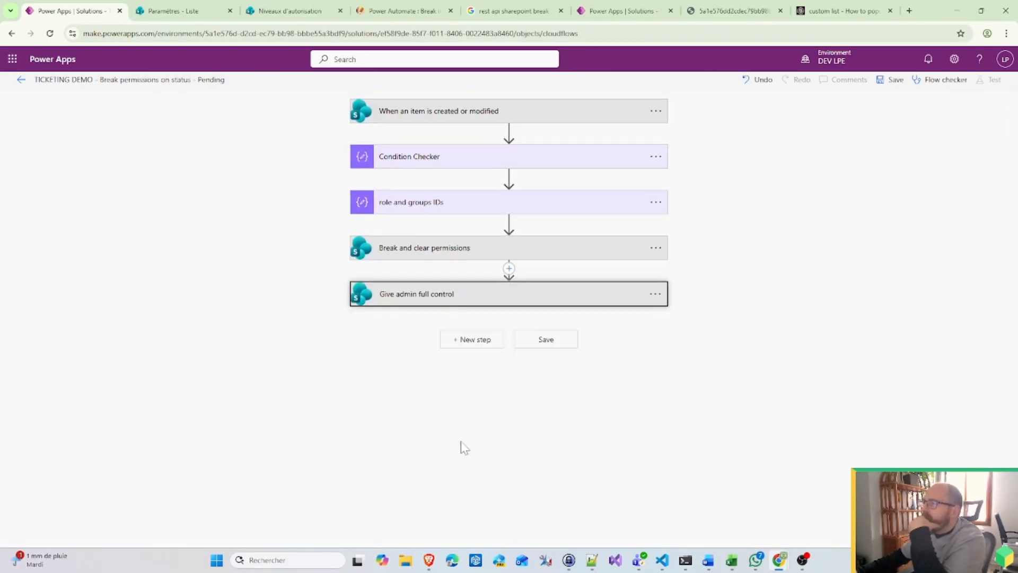
left_click(476, 340)
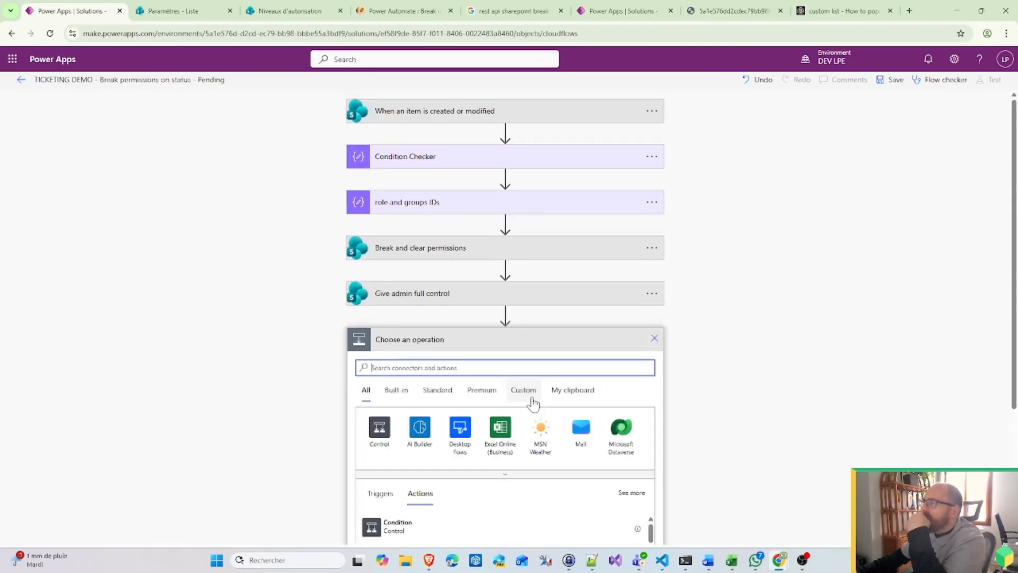
left_click(381, 394)
left_click(379, 427)
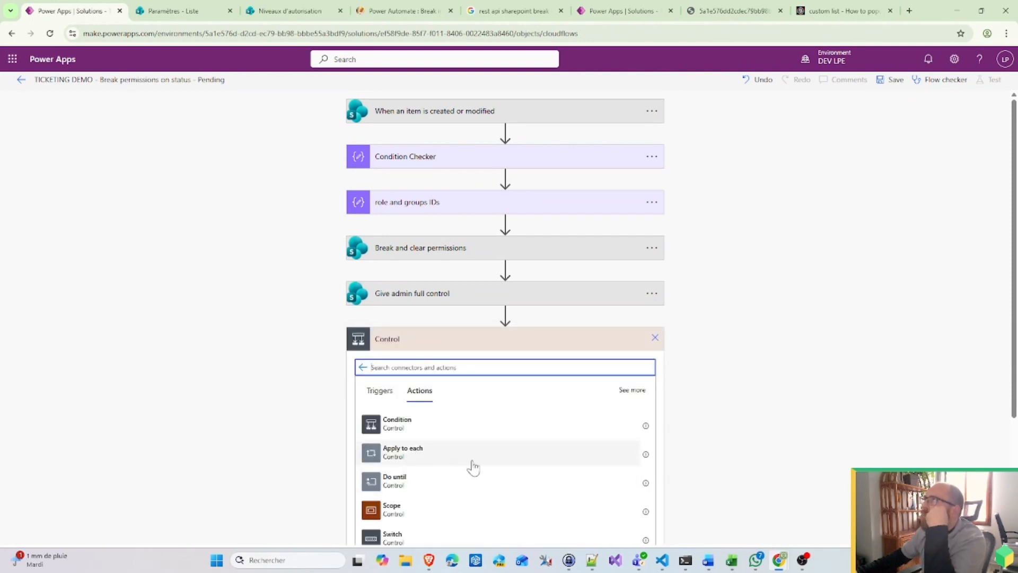
scroll(474, 467, "down", 2)
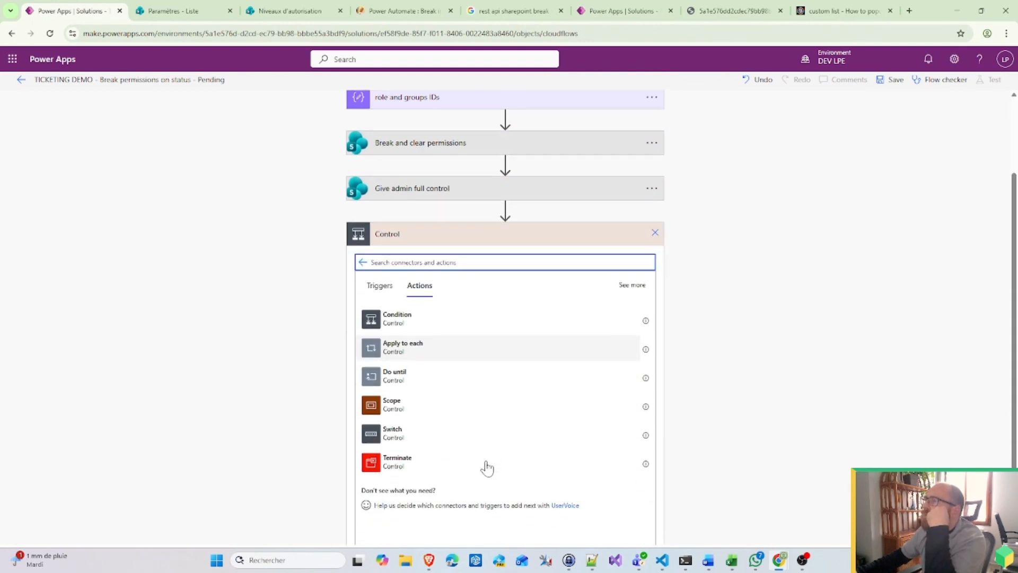
left_click(403, 432)
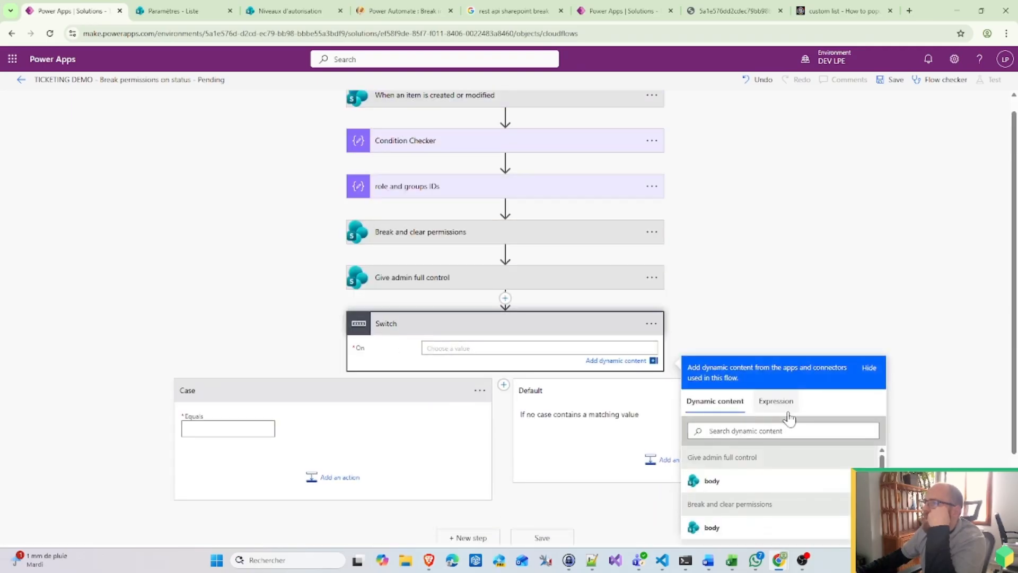
Step: Scroll through the new Switch to review its Case and Default branches
scroll(792, 416, "down", 10)
scroll(761, 455, "down", 2)
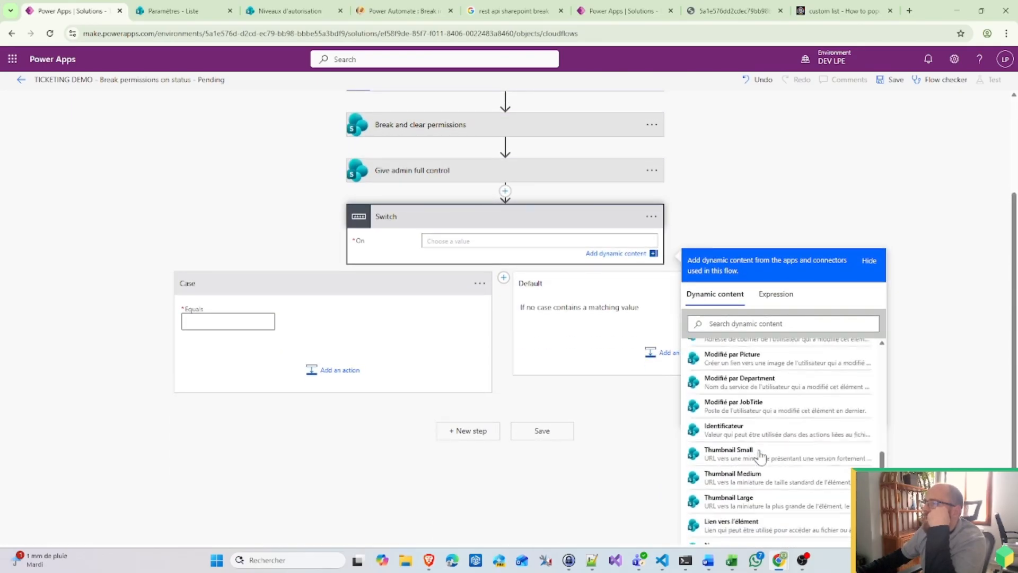
scroll(762, 455, "up", 8)
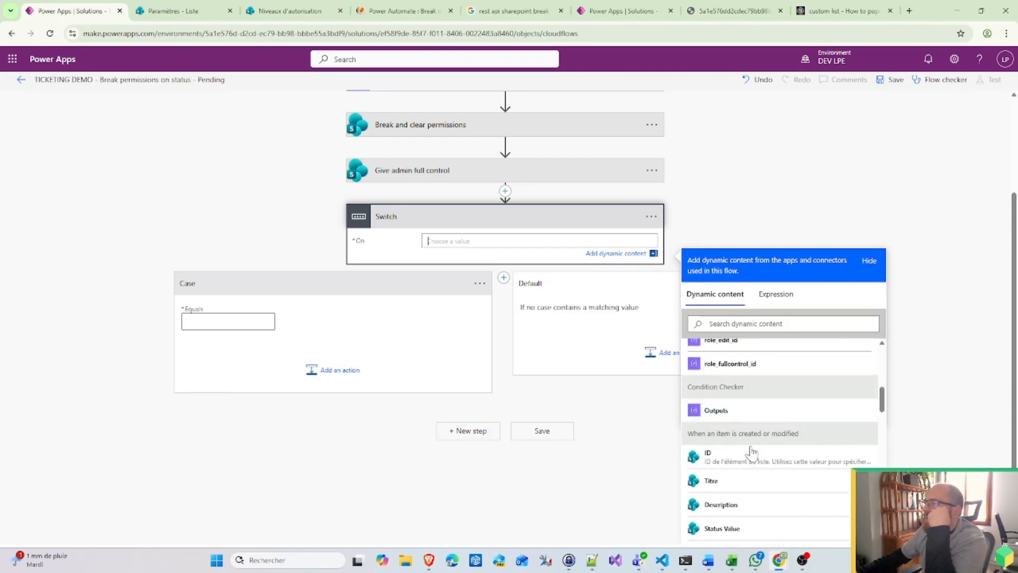
scroll(752, 452, "down", 3)
scroll(727, 458, "down", 1)
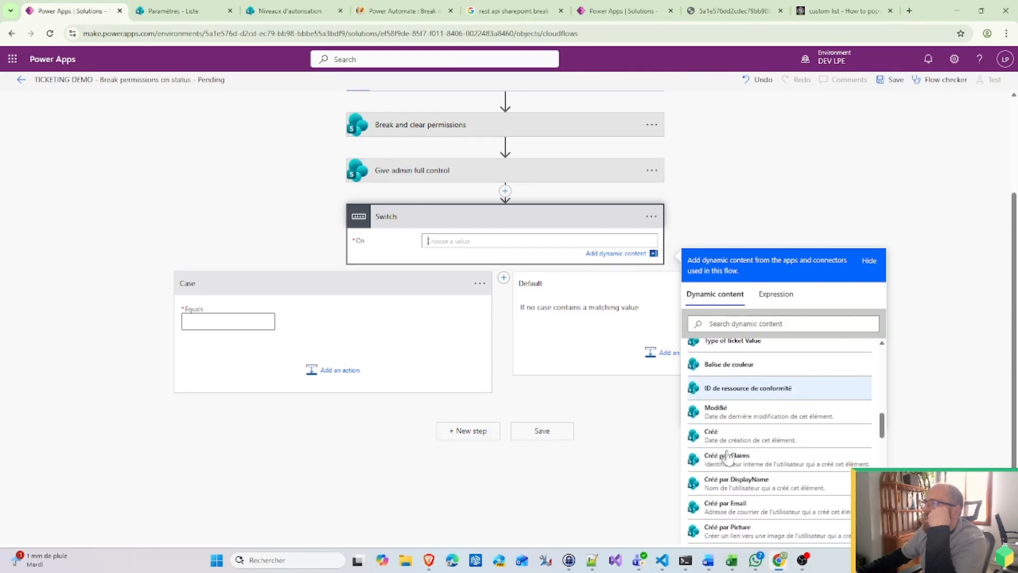
scroll(727, 457, "down", 8)
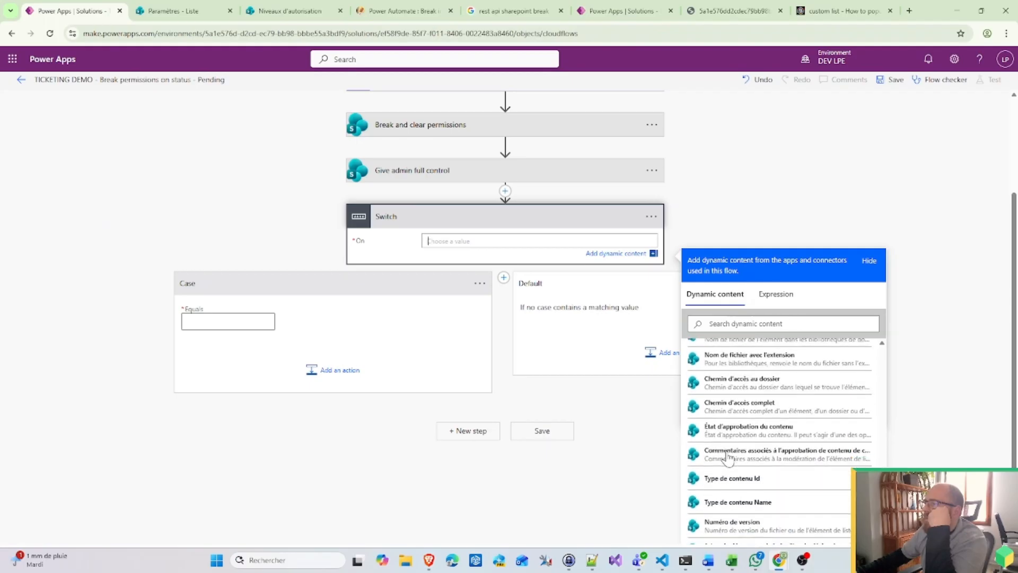
scroll(728, 457, "down", 8)
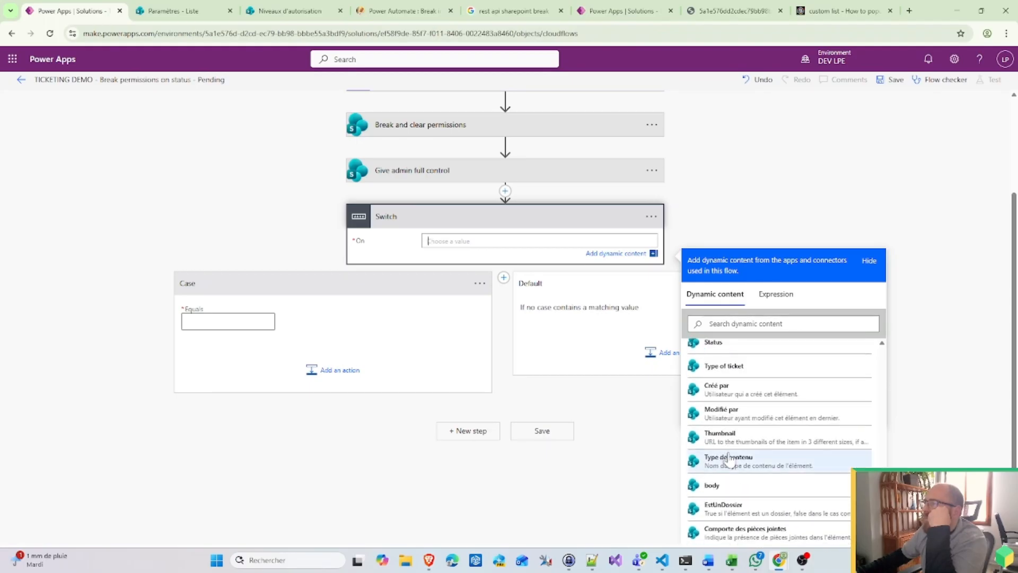
scroll(728, 457, "up", 8)
scroll(744, 469, "up", 5)
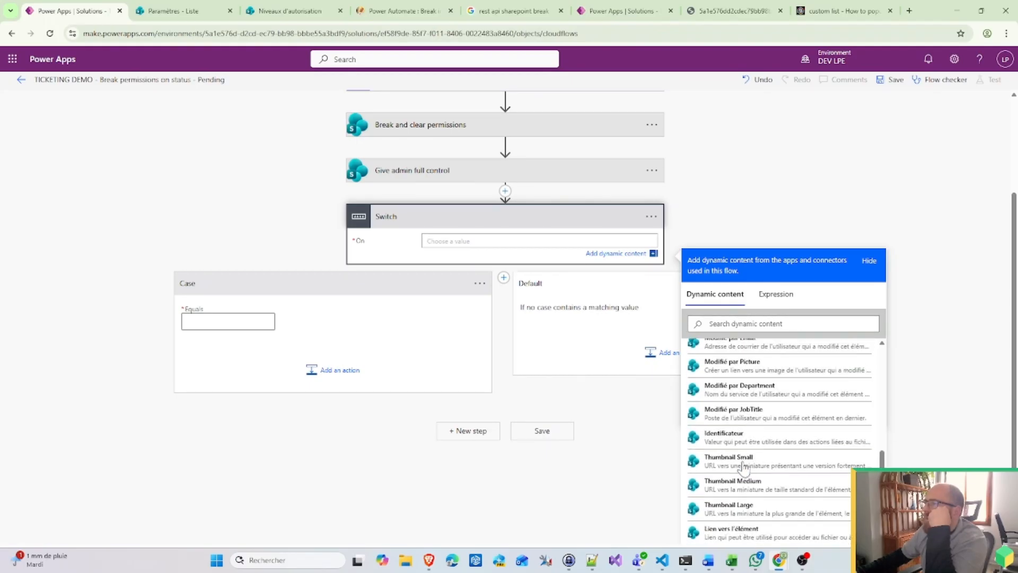
scroll(761, 401, "up", 3)
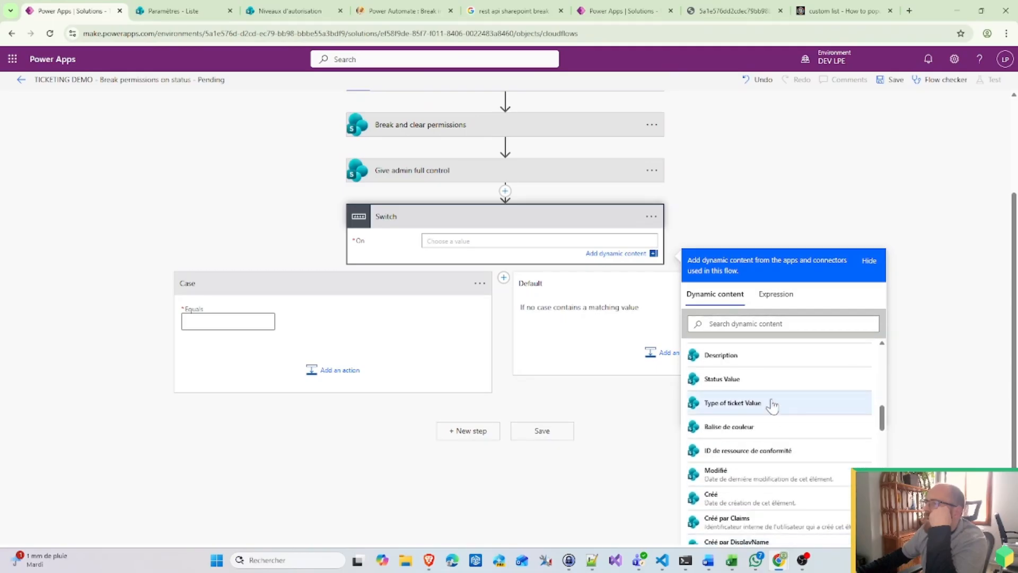
scroll(533, 209, "up", 2)
Step: Point the trigger at Tickets status and make Condition Checker compare Status Value with 'Pending'
left_click(481, 118)
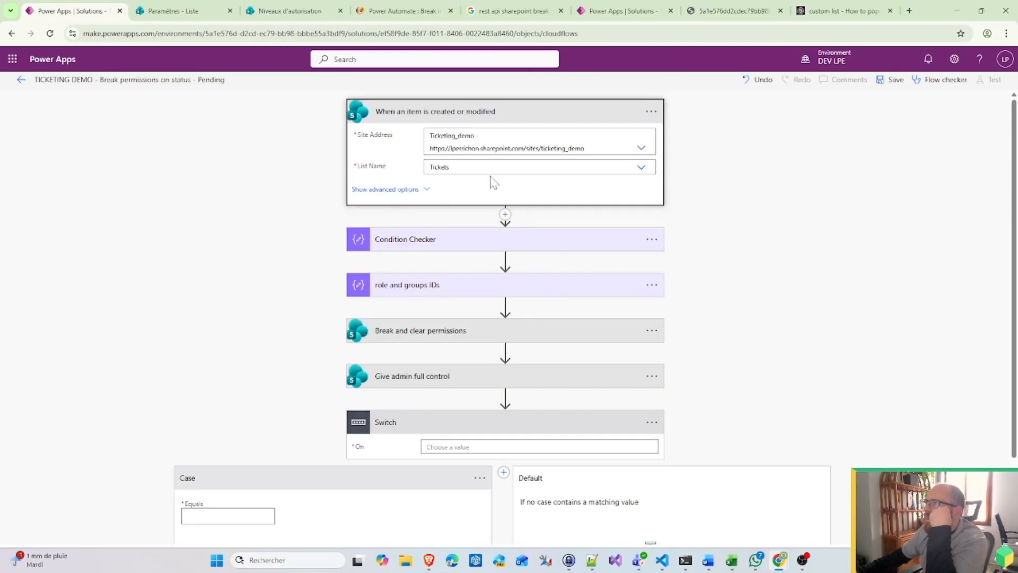
left_click(461, 200)
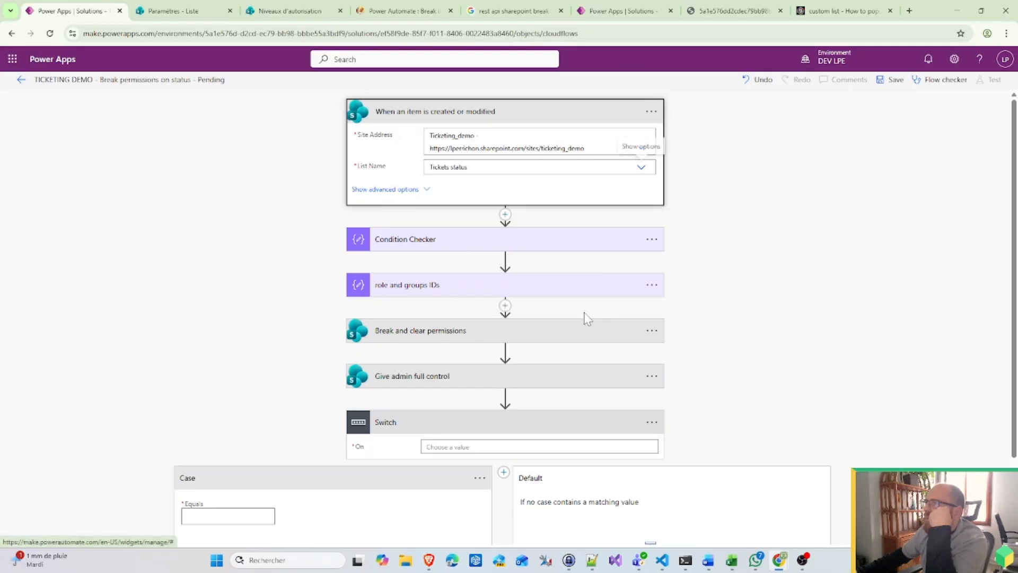
left_click(486, 247)
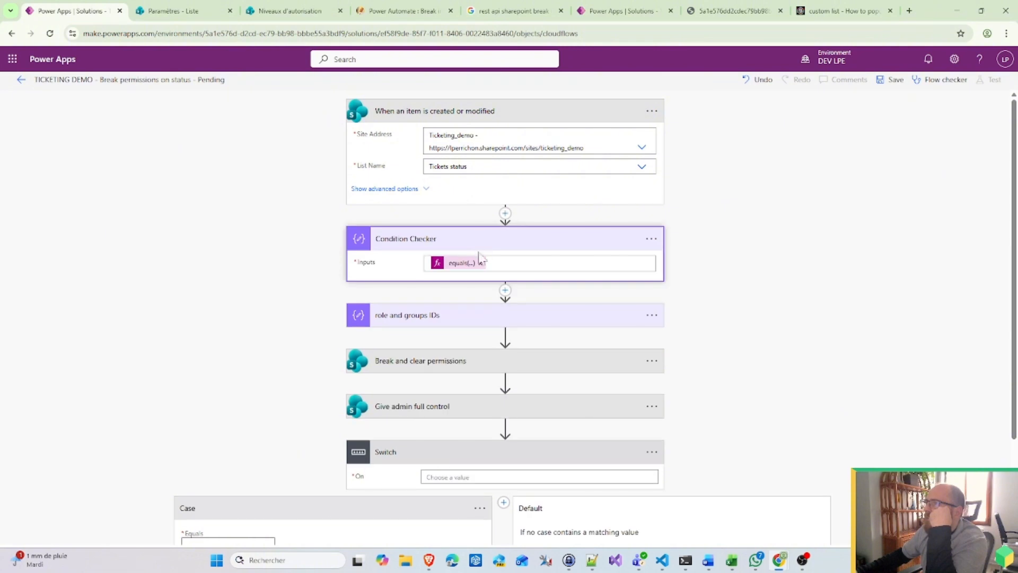
left_click(452, 265)
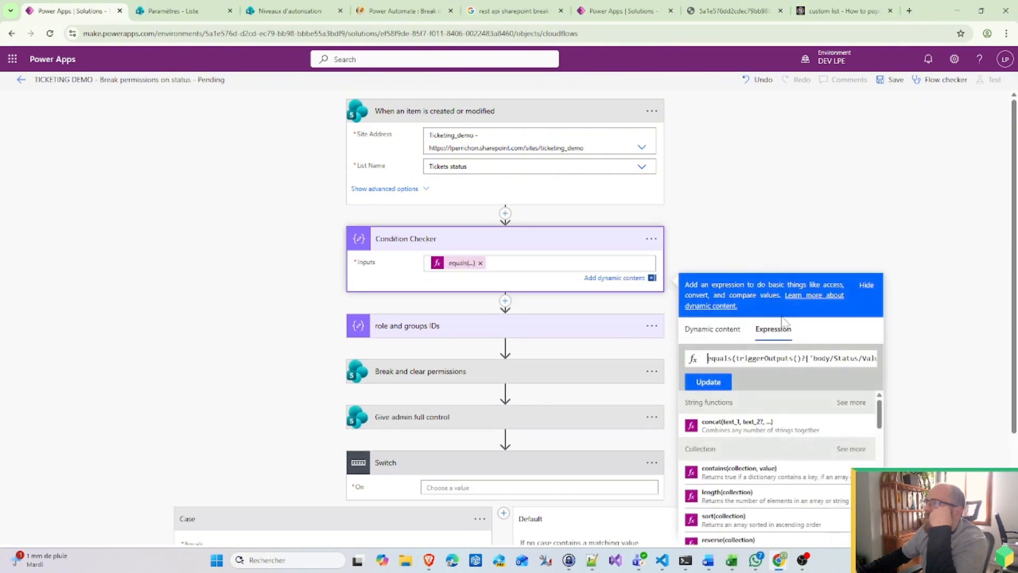
left_click_drag(736, 359, 825, 358)
key("BackSpace")
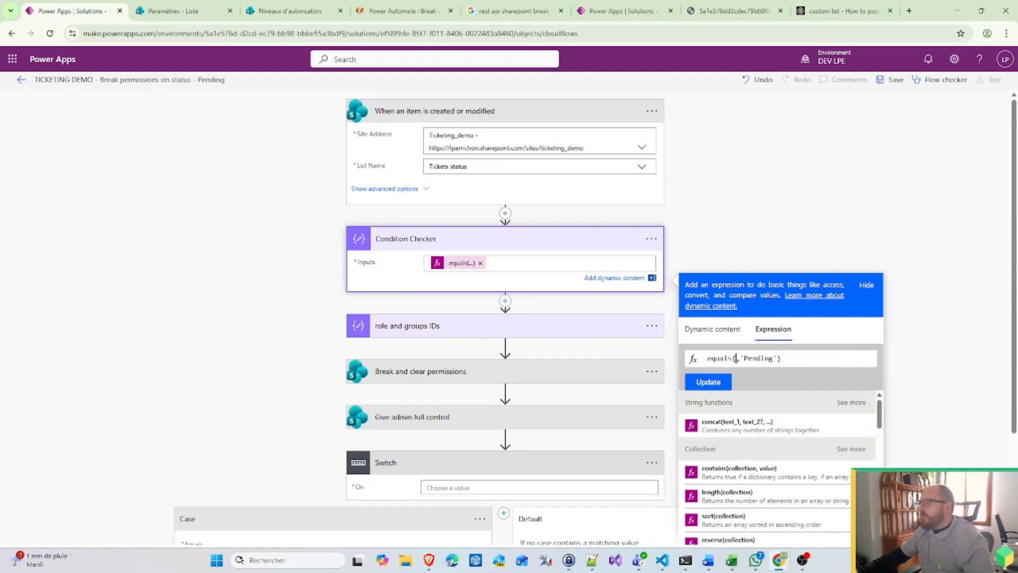
left_click(712, 329)
scroll(787, 464, "down", 10)
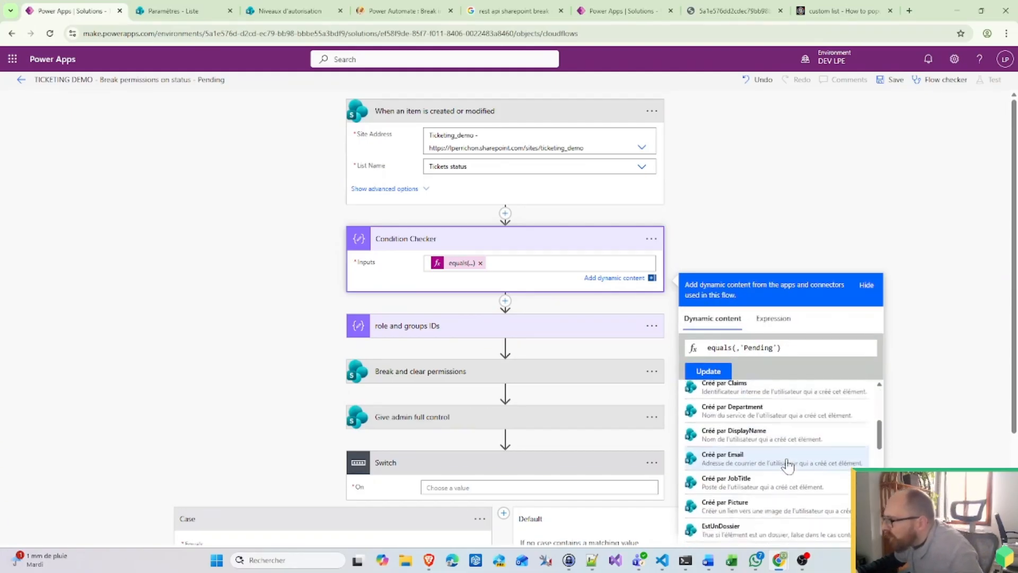
scroll(781, 471, "down", 2)
left_click(735, 460)
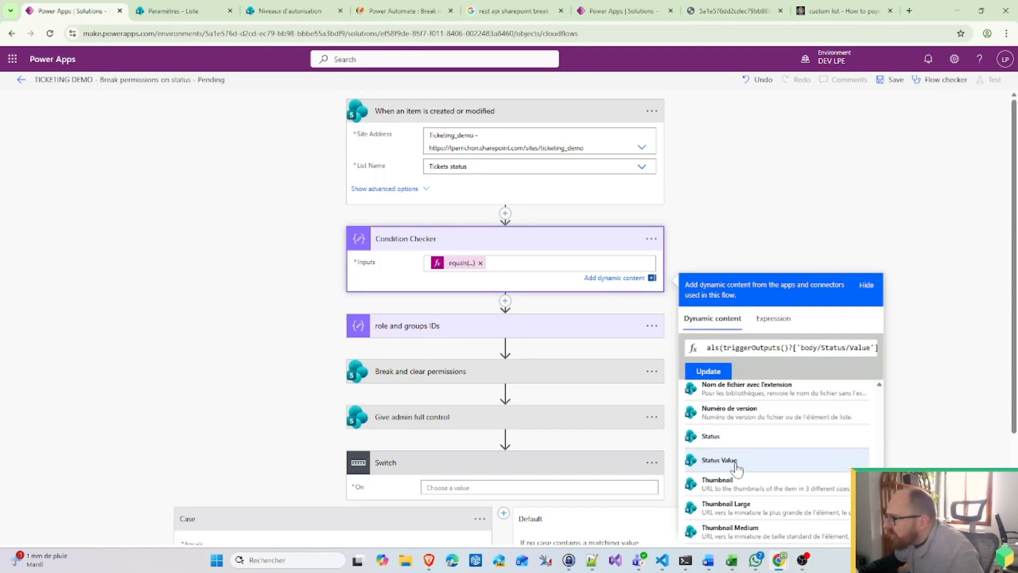
key("ctrl+a")
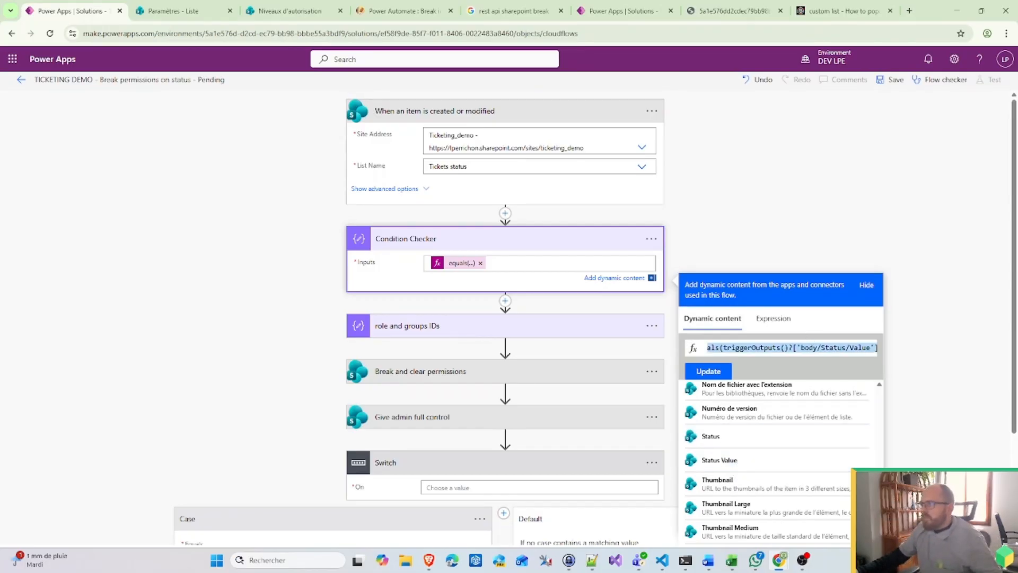
left_click(699, 375)
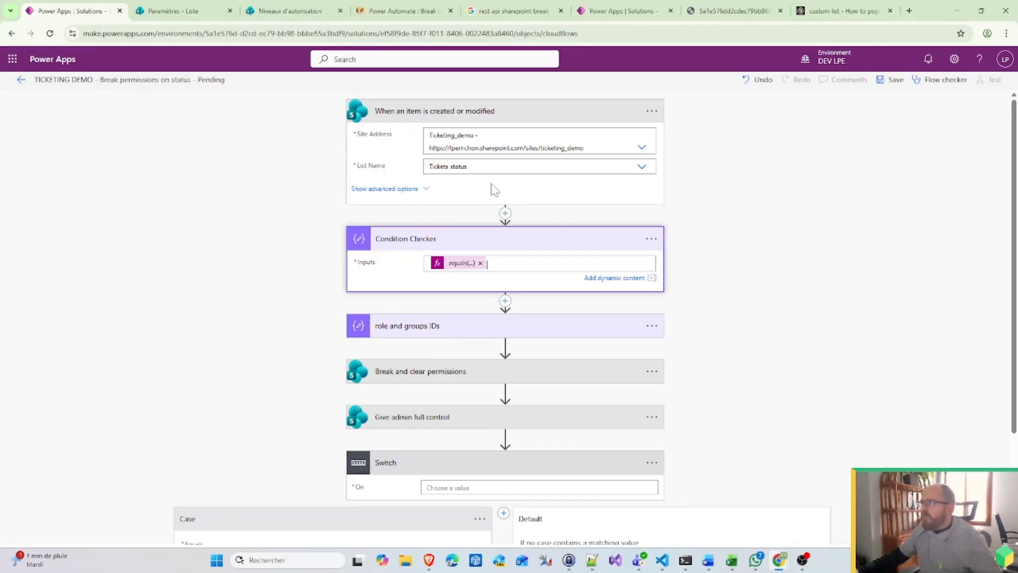
Step: Review the trigger condition in the trigger settings and close them without changes
left_click(651, 111)
left_click(721, 185)
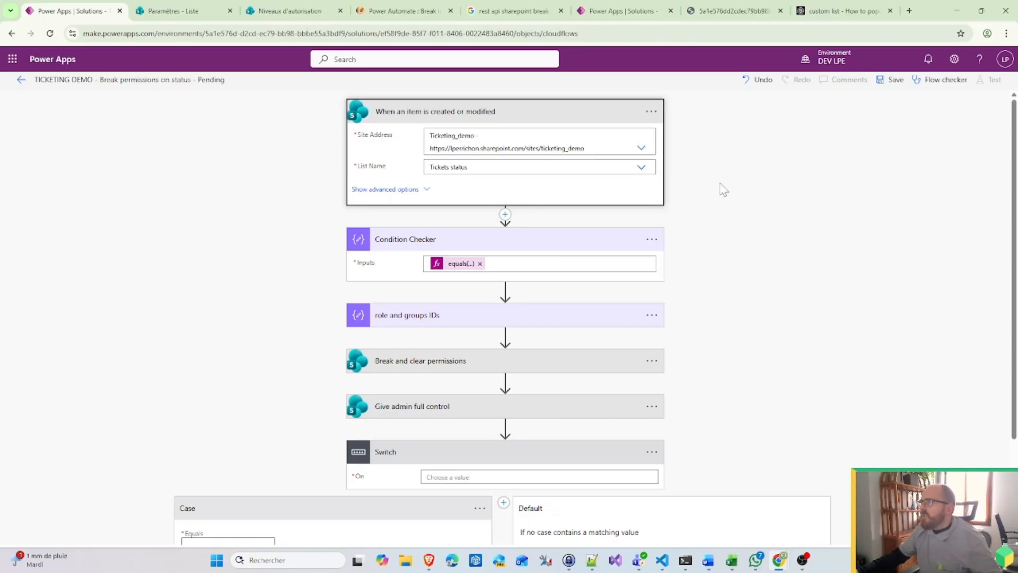
scroll(588, 402, "down", 3)
left_click(544, 411)
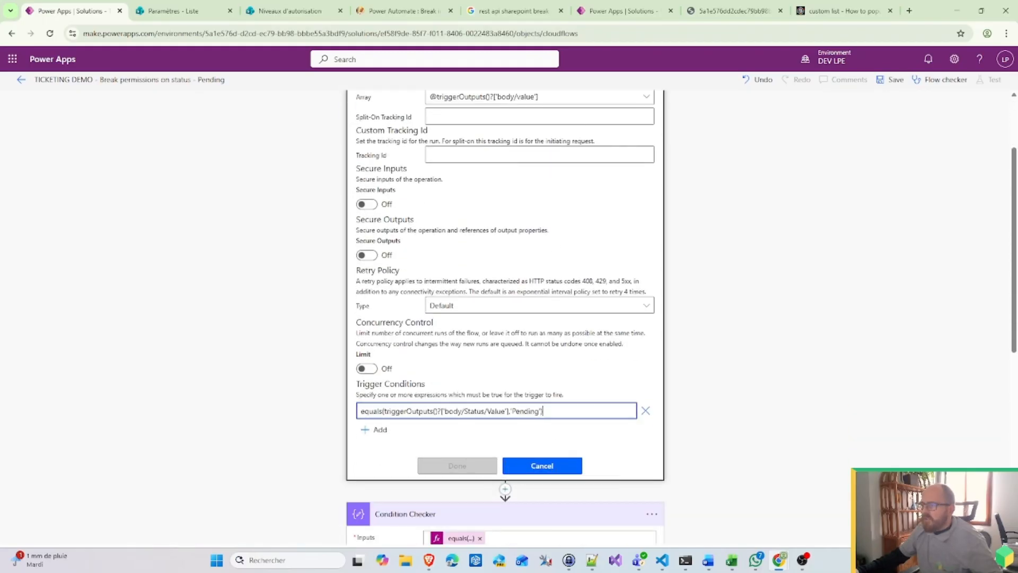
left_click(558, 468)
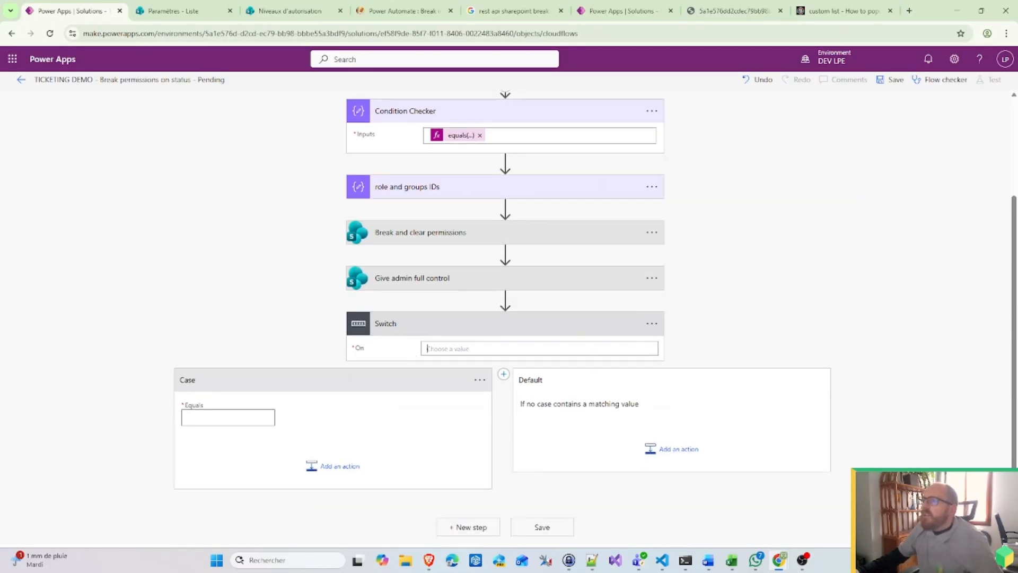
Step: Set the Switch's On value to the Who Value dynamic field
left_click(429, 349)
scroll(837, 408, "down", 10)
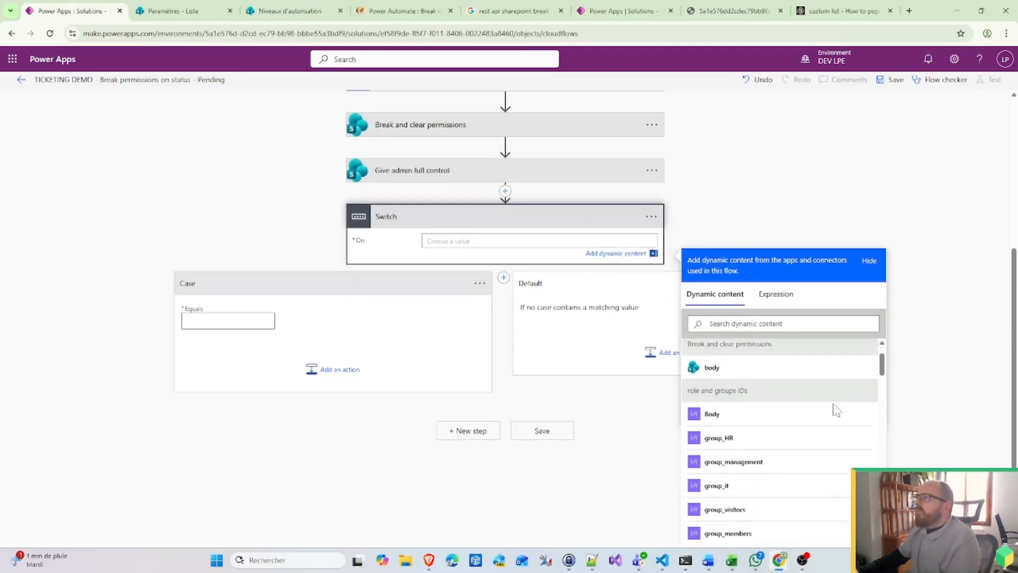
scroll(812, 500, "up", 3)
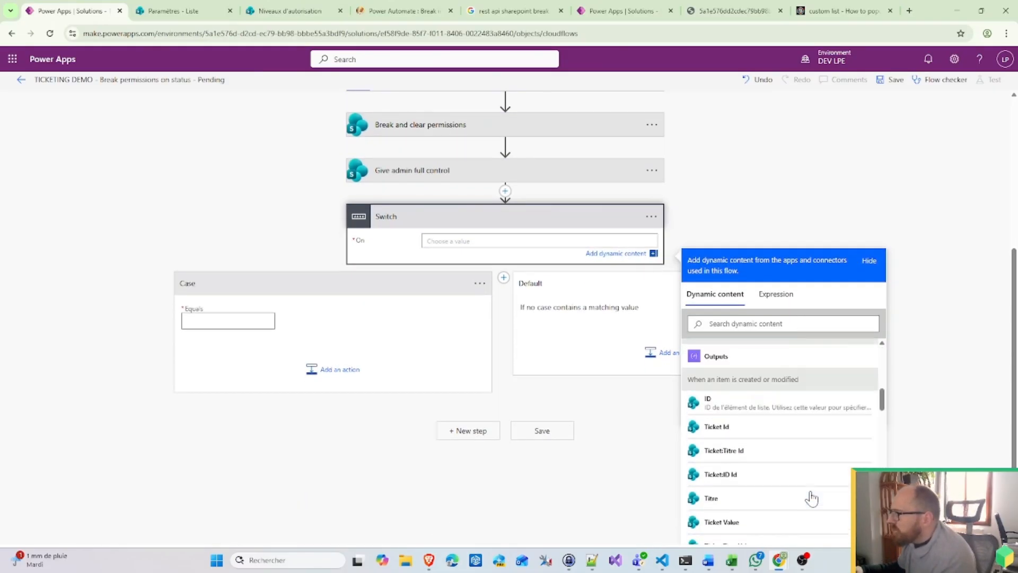
scroll(733, 484, "down", 3)
scroll(733, 484, "down", 2)
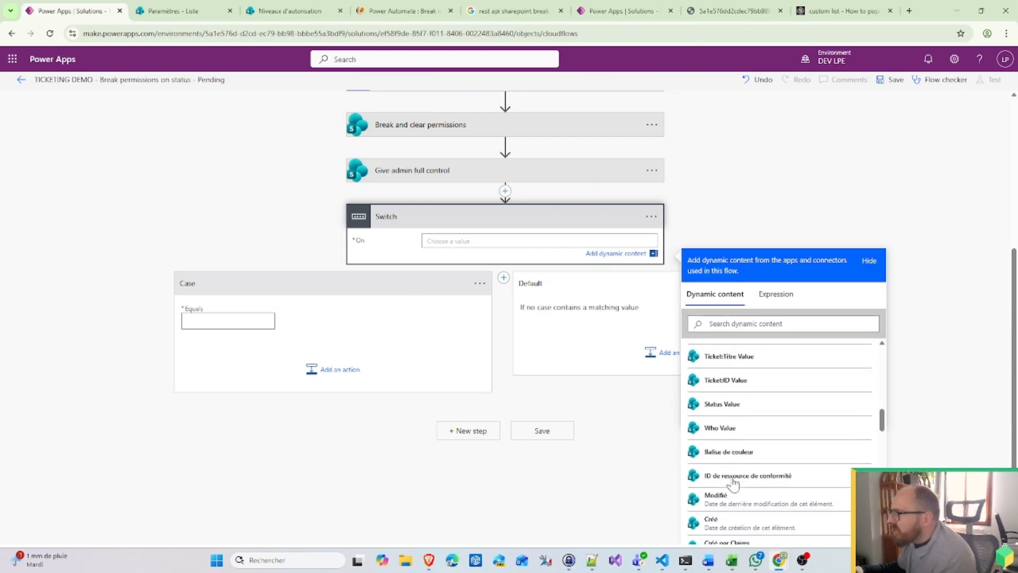
scroll(734, 484, "down", 10)
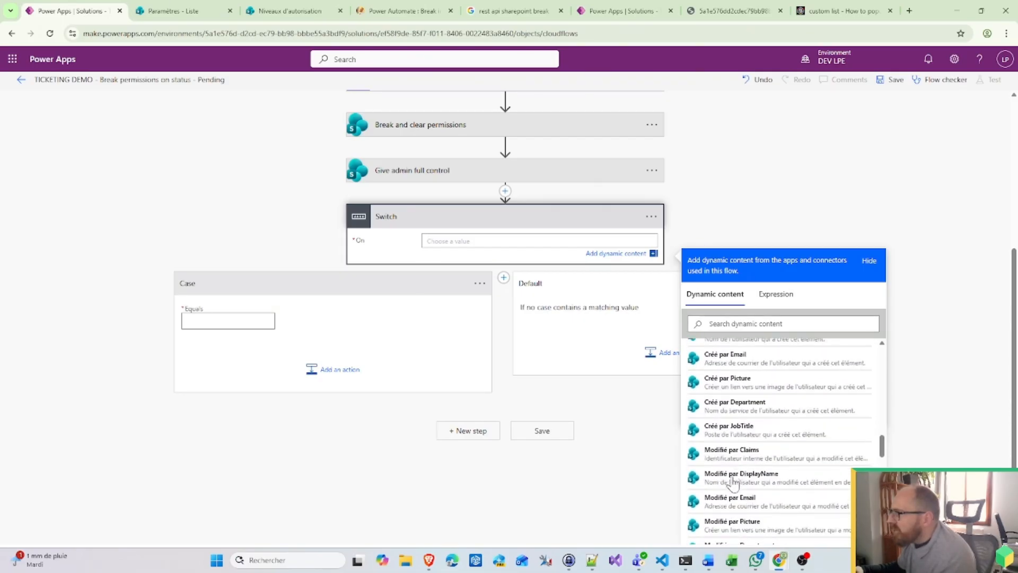
scroll(734, 483, "down", 8)
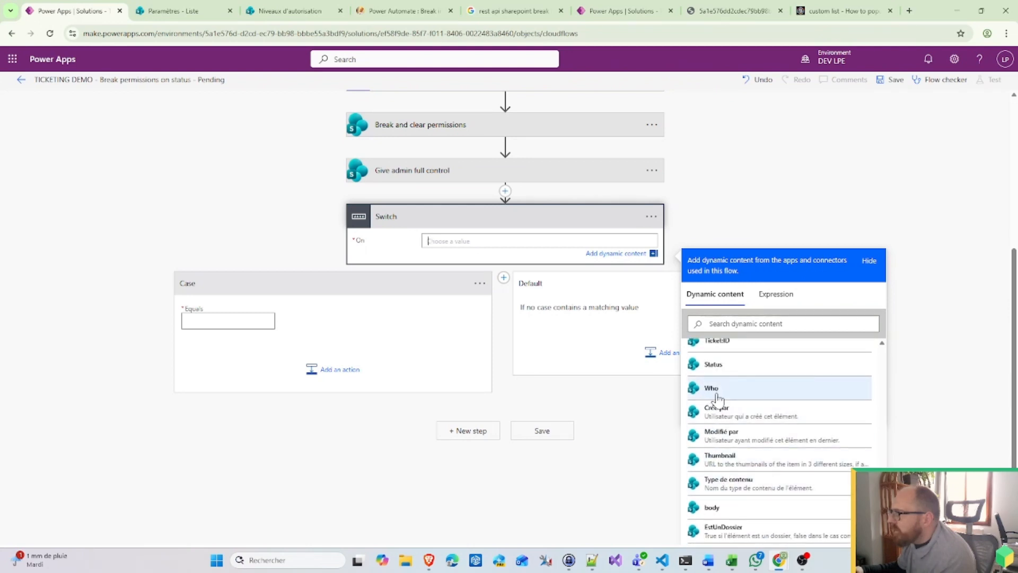
scroll(719, 400, "down", 1)
scroll(719, 400, "up", 2)
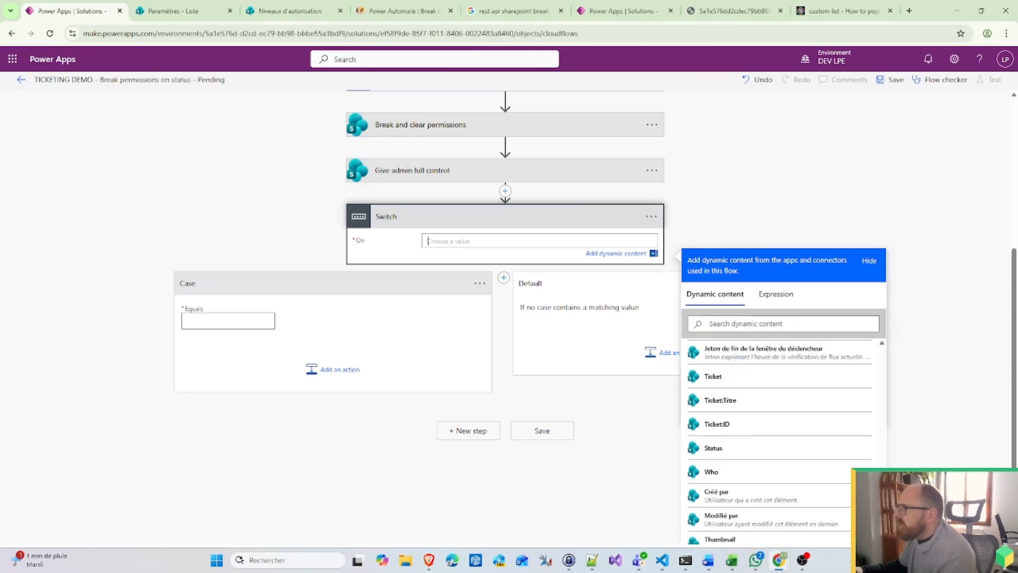
left_click(737, 324)
type("who")
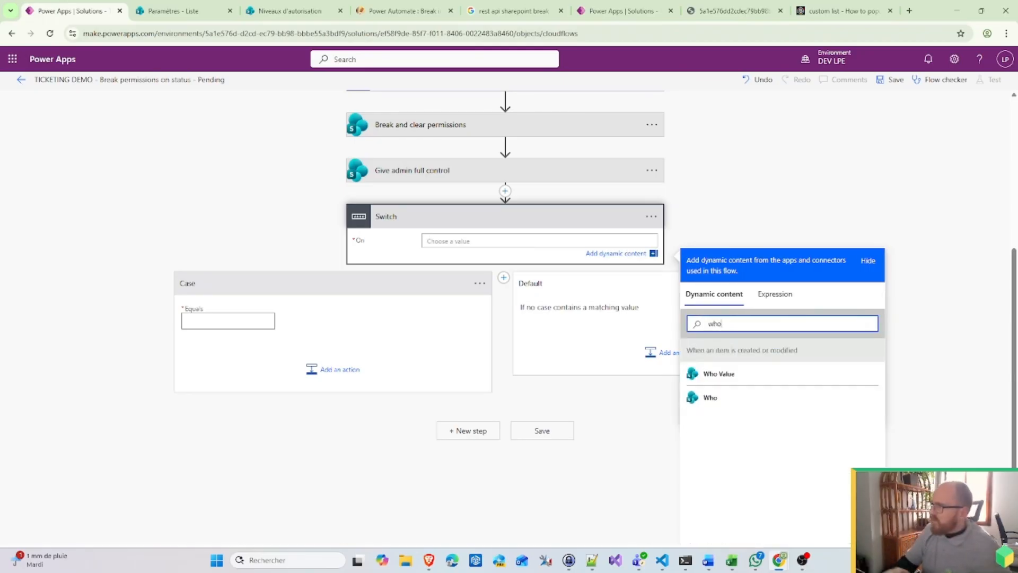
left_click(733, 375)
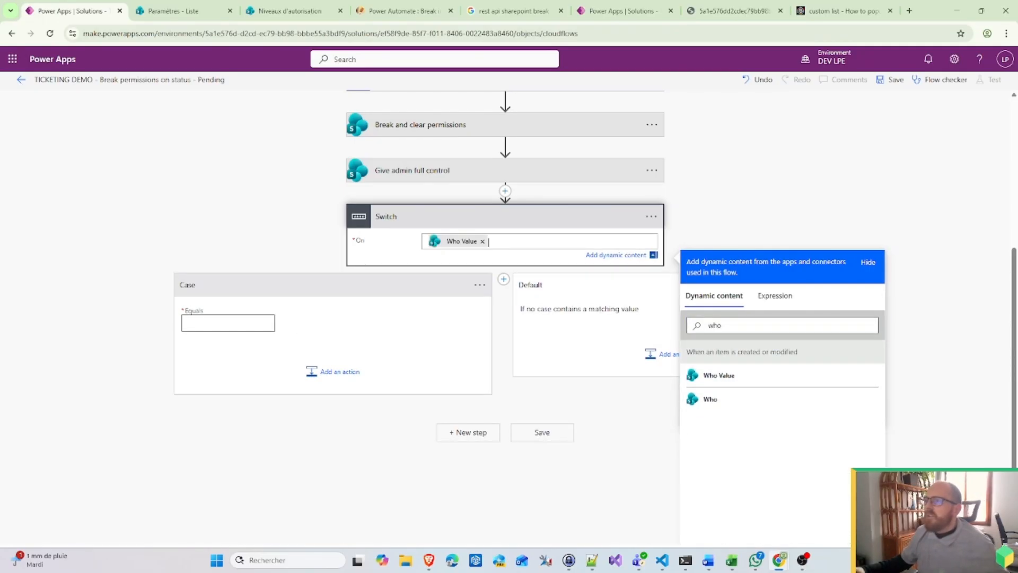
Step: Begin renaming the Switch's first case
left_click(479, 285)
left_click(480, 381)
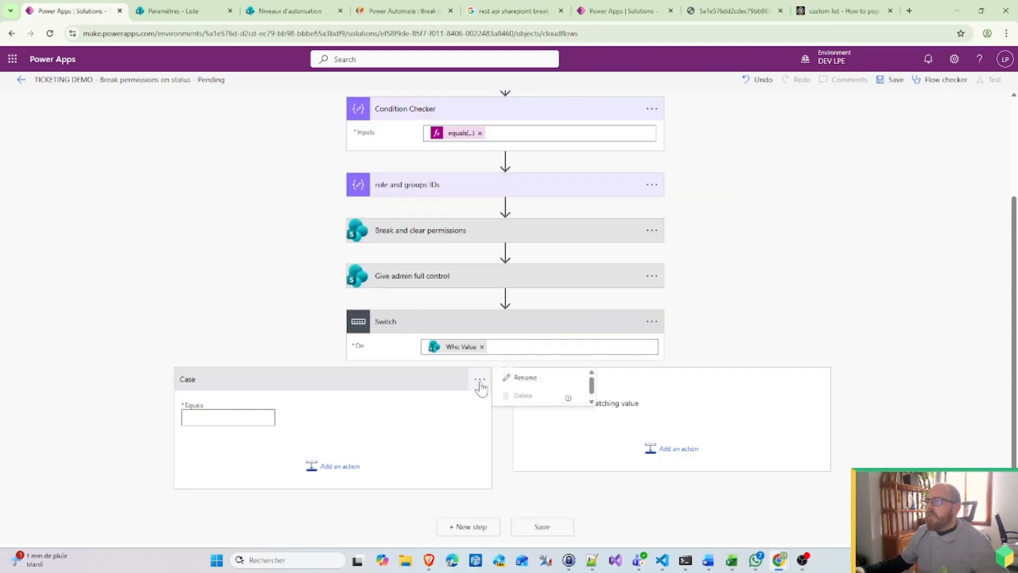
left_click(524, 378)
Step: Name the Switch cases HR, IT and Management, adding the second and third cases
type("HR")
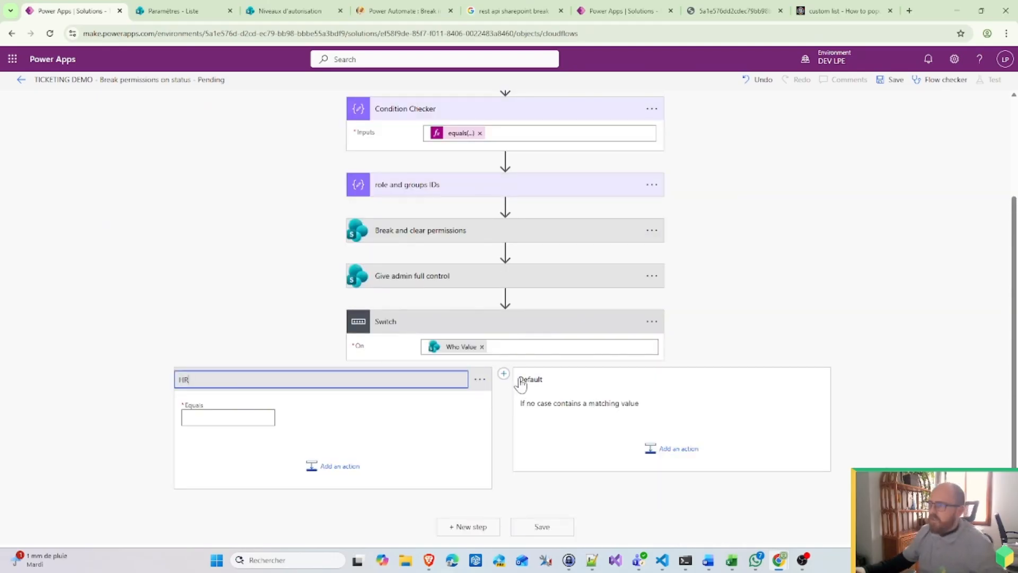
left_click(503, 374)
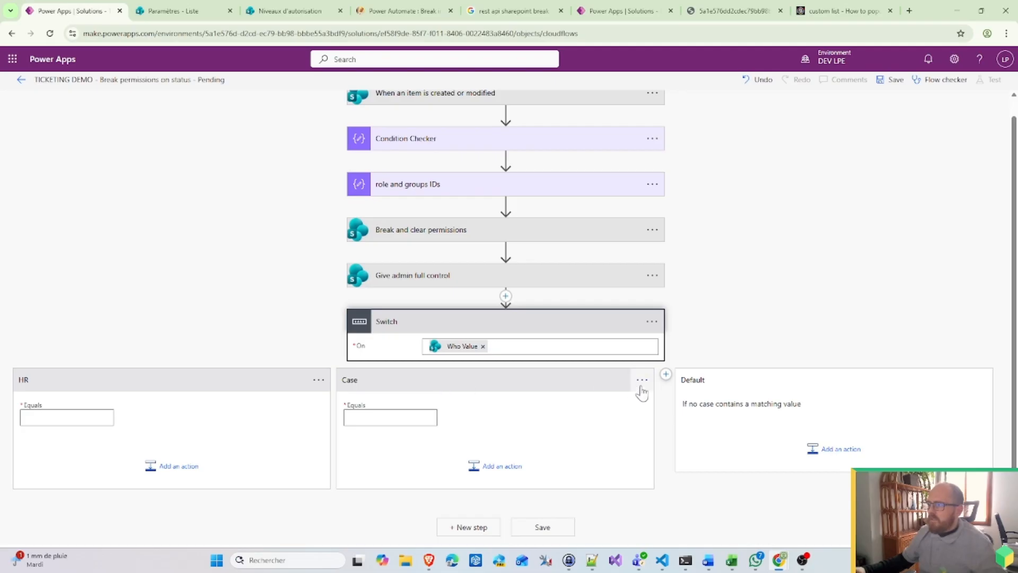
left_click(641, 380)
left_click(666, 377)
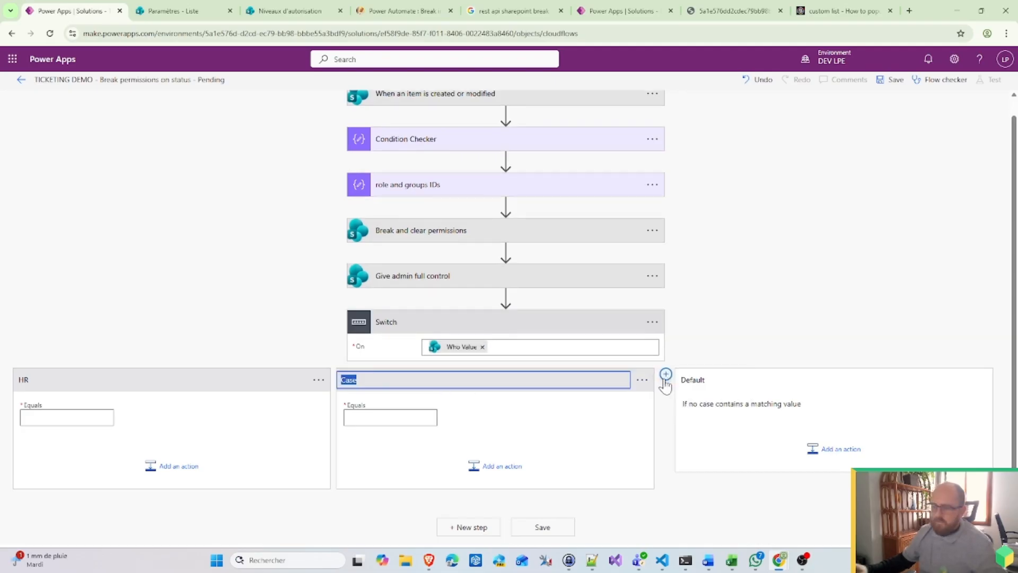
left_click(666, 374)
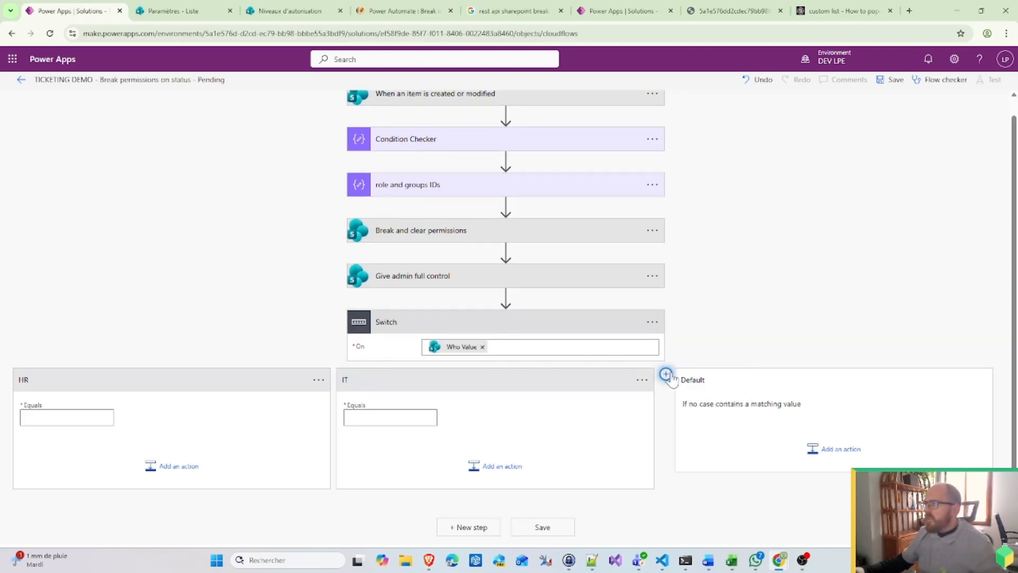
left_click(965, 380)
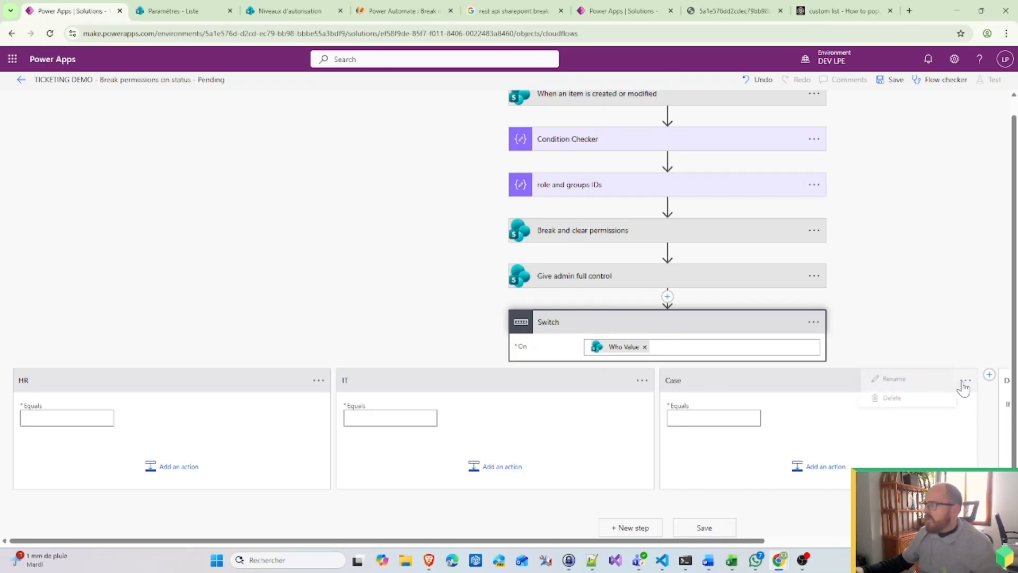
left_click(874, 379)
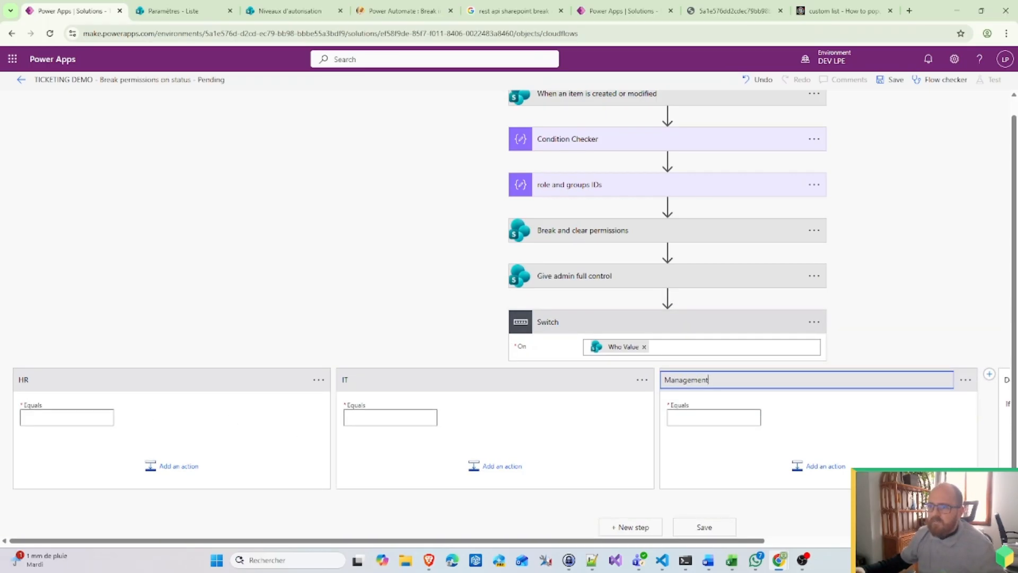
left_click(67, 417)
Step: Enter HR and IT as the Equals values of the first two cases
scroll(148, 289, "down", 1)
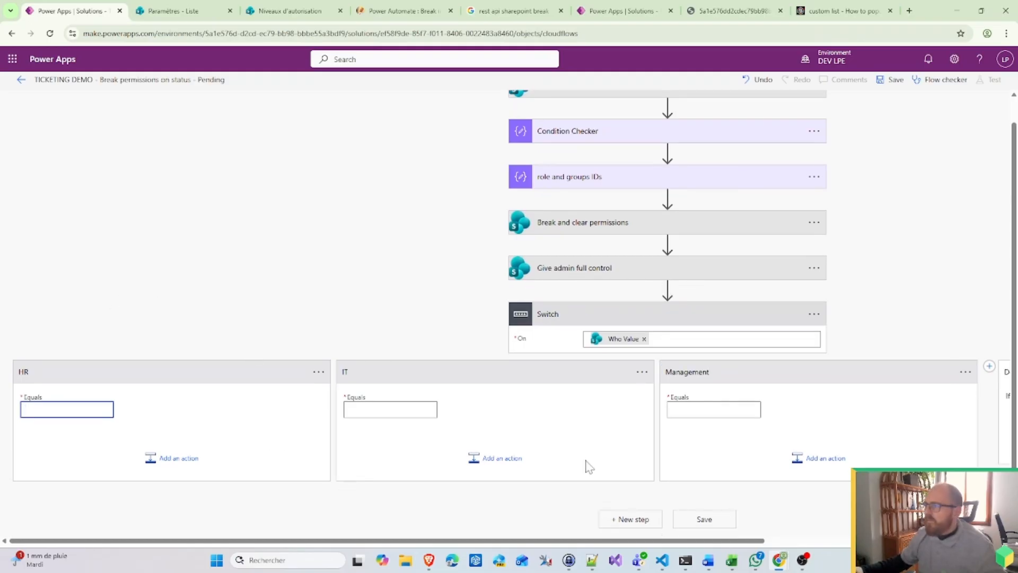
type("H")
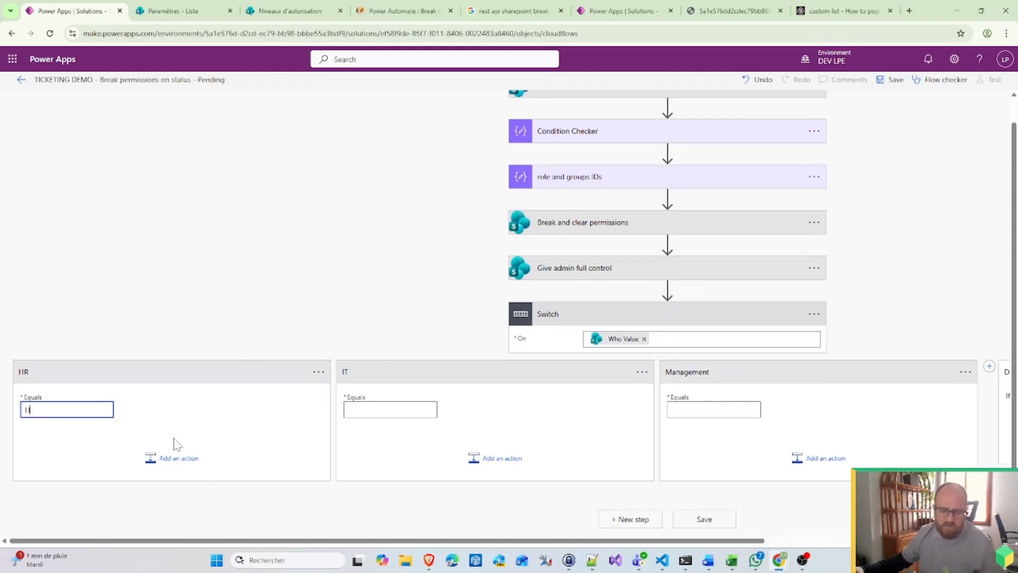
type("R")
key("Tab")
type("IT")
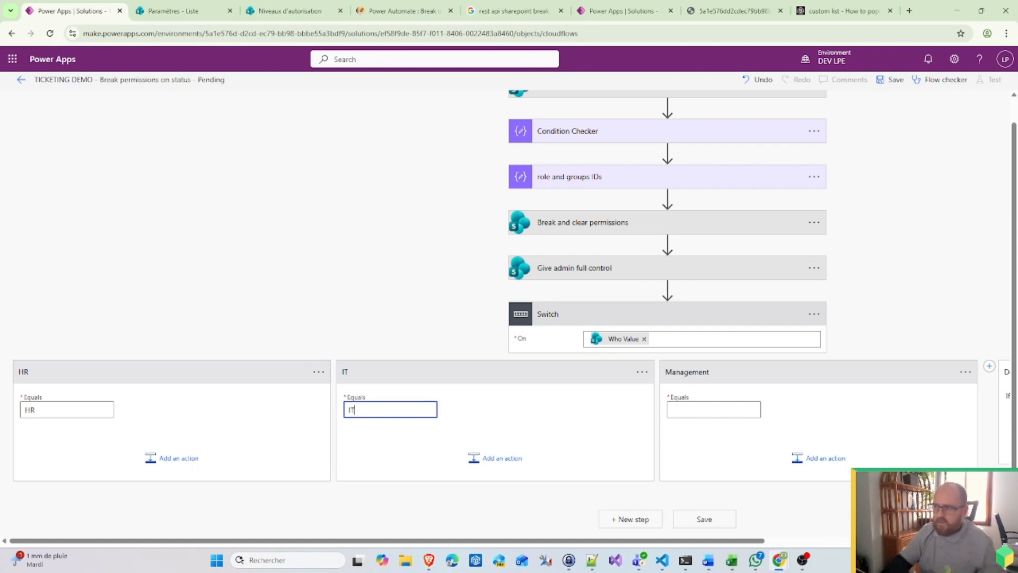
key("Tab")
Step: Enter Management as the third case's value; a clipboard paste into HR fails
type("Management")
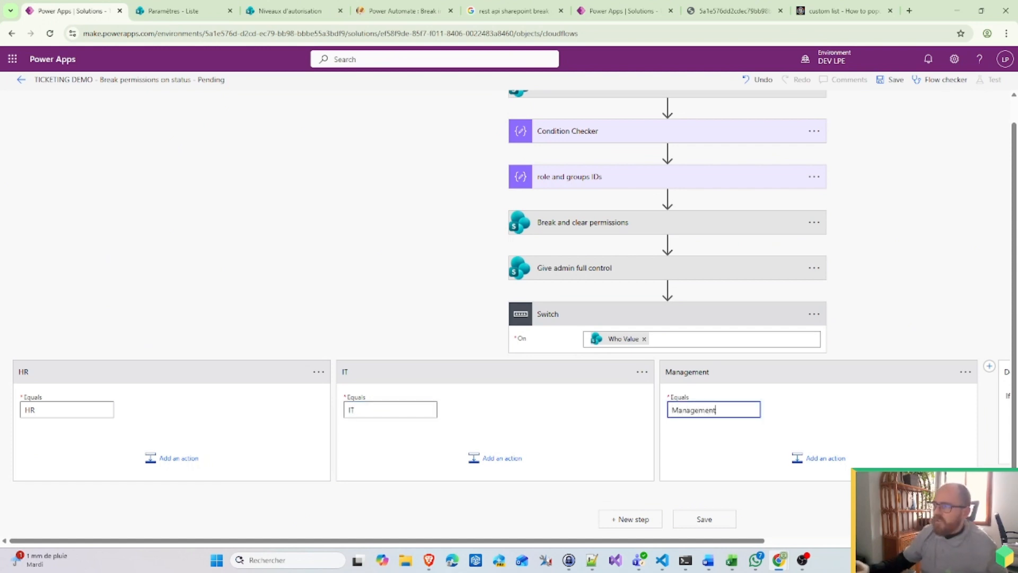
left_click(179, 458)
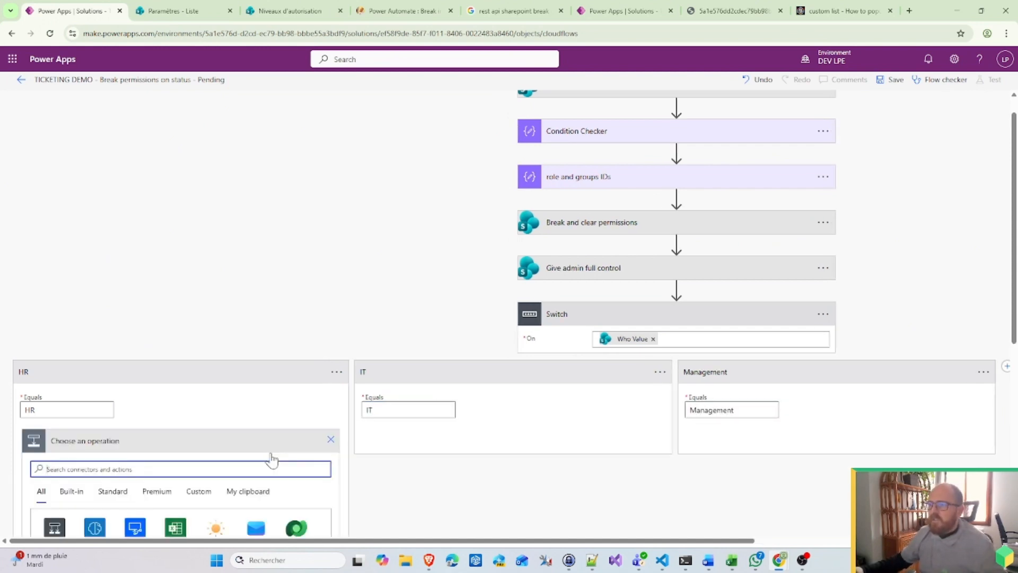
left_click(247, 474)
scroll(291, 398, "down", 2)
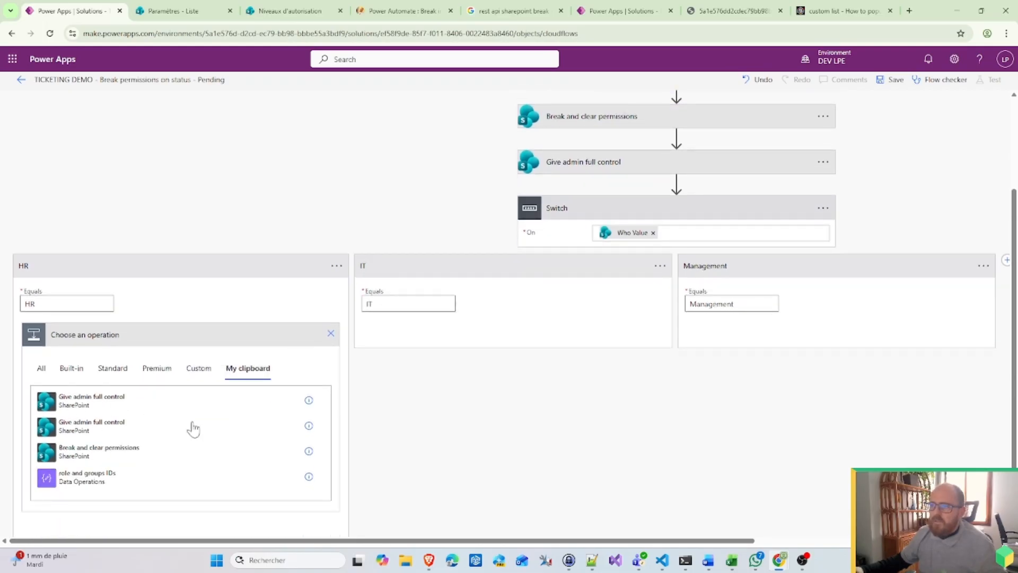
left_click(126, 423)
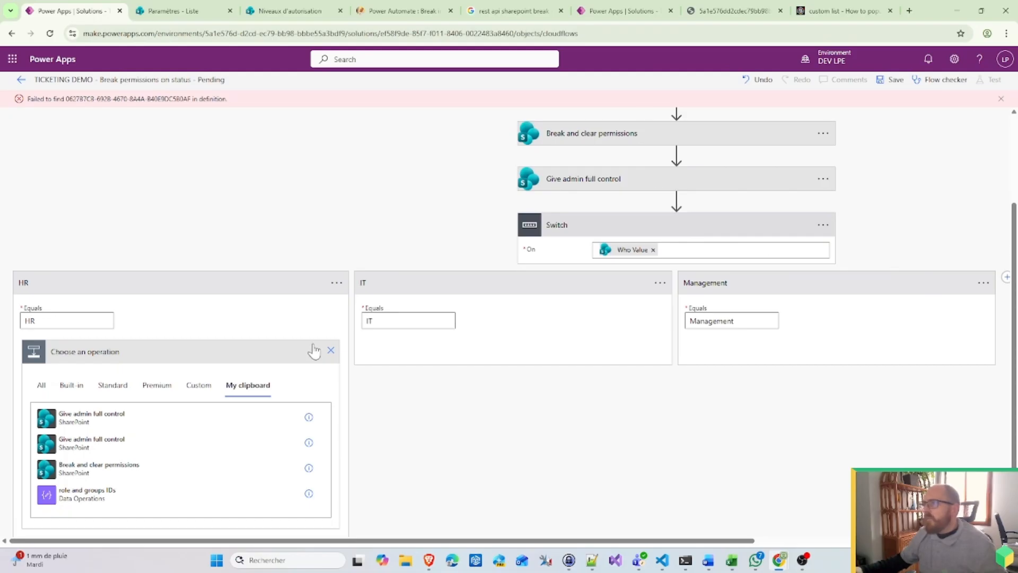
left_click(331, 351)
left_click(1001, 99)
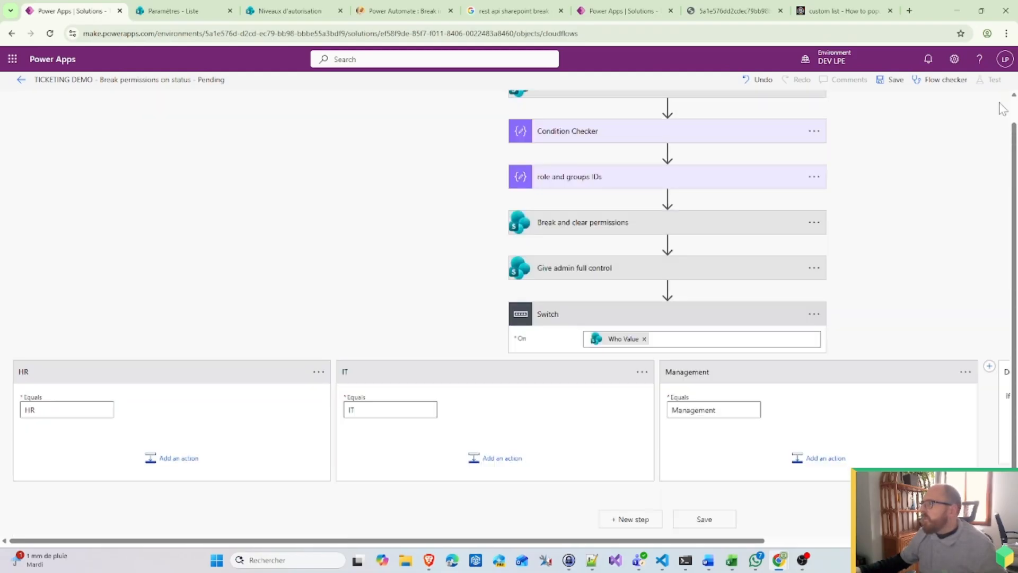
Step: Paste Give admin full control as a new step above the Switch, then expand the Switch
left_click(676, 287)
left_click(695, 321)
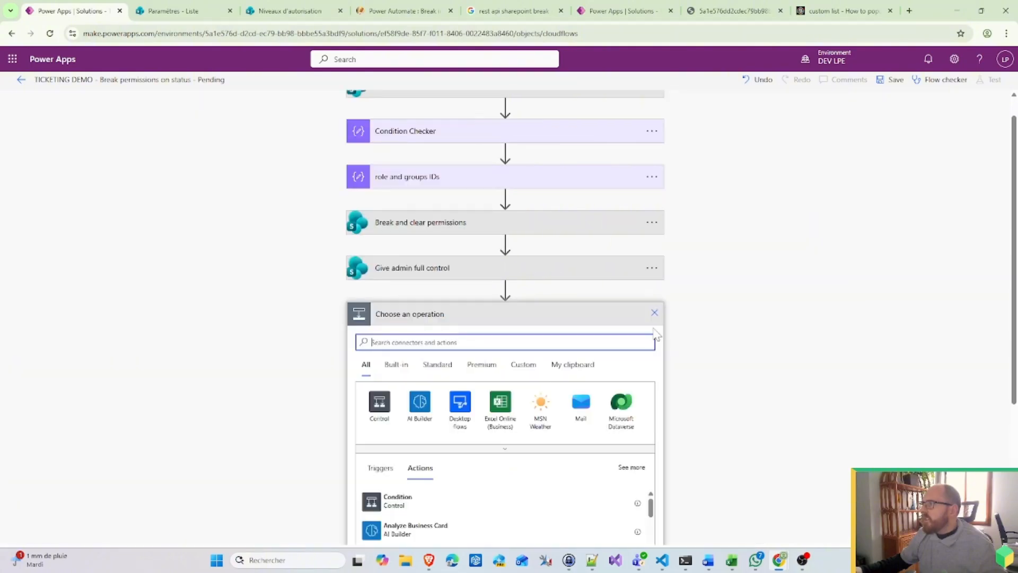
left_click(576, 370)
left_click(411, 386)
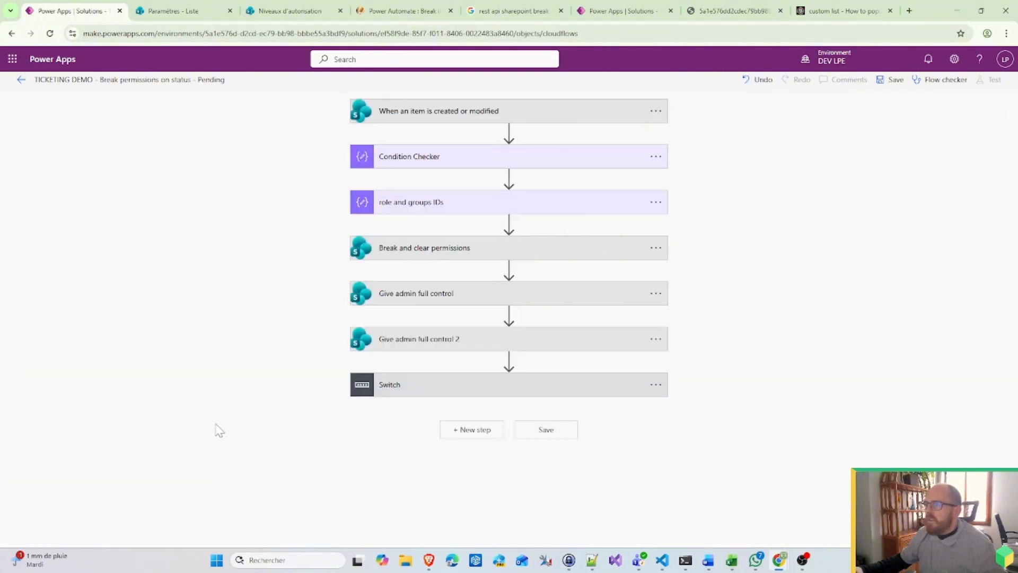
left_click(402, 392)
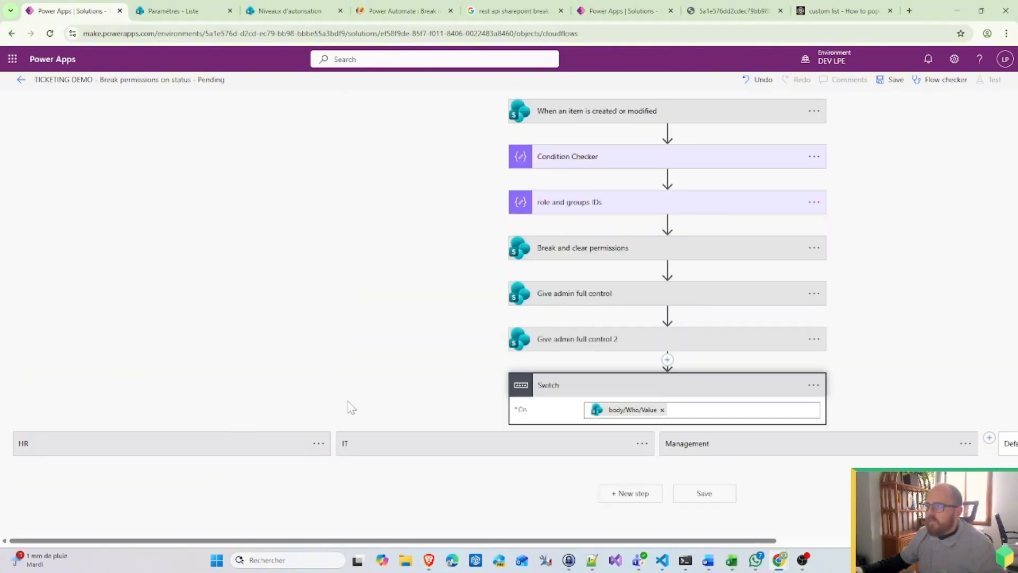
Step: Move 'Give admin full control 2' into the HR case and begin renaming it
left_click(316, 433)
left_click_drag(620, 345, 150, 499)
left_click(163, 467)
left_click(327, 467)
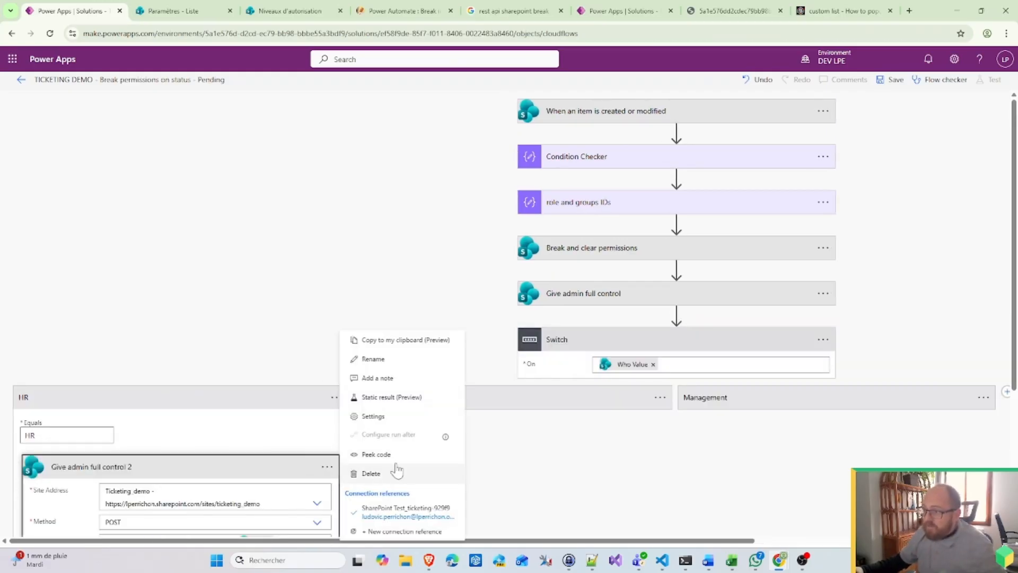
left_click(379, 365)
left_click_drag(131, 467, 83, 467)
type("IT READ")
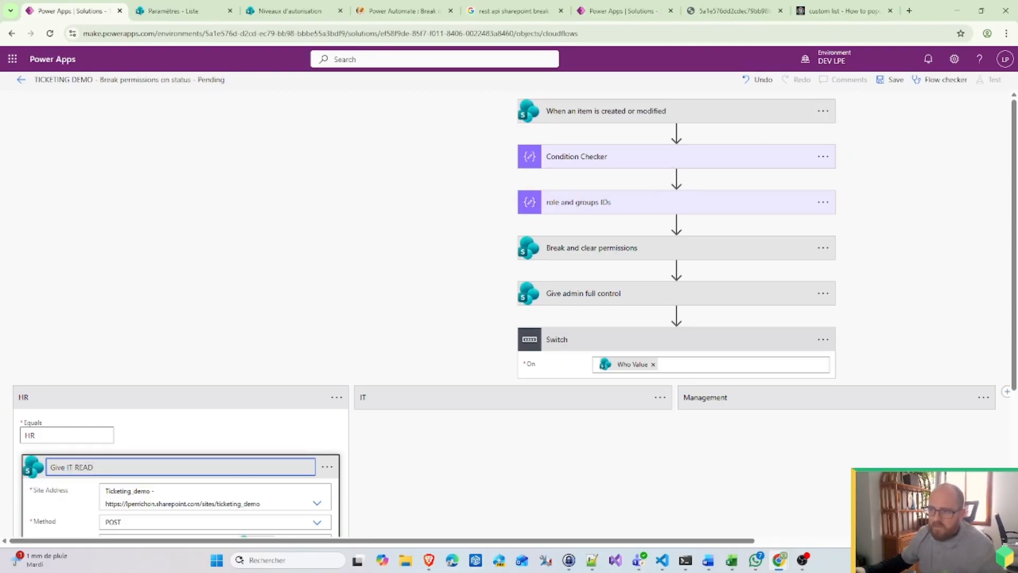
Step: In its Uri, replace group_owners with group_HR and role_fullcontrol with role_read_id
scroll(509, 318, "down", 3)
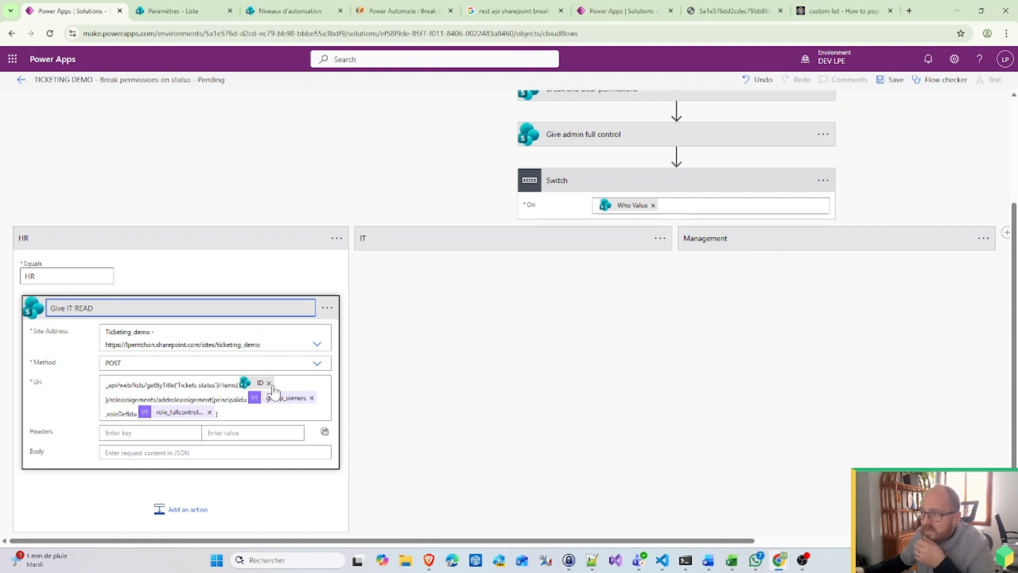
left_click(312, 398)
scroll(674, 377, "down", 3)
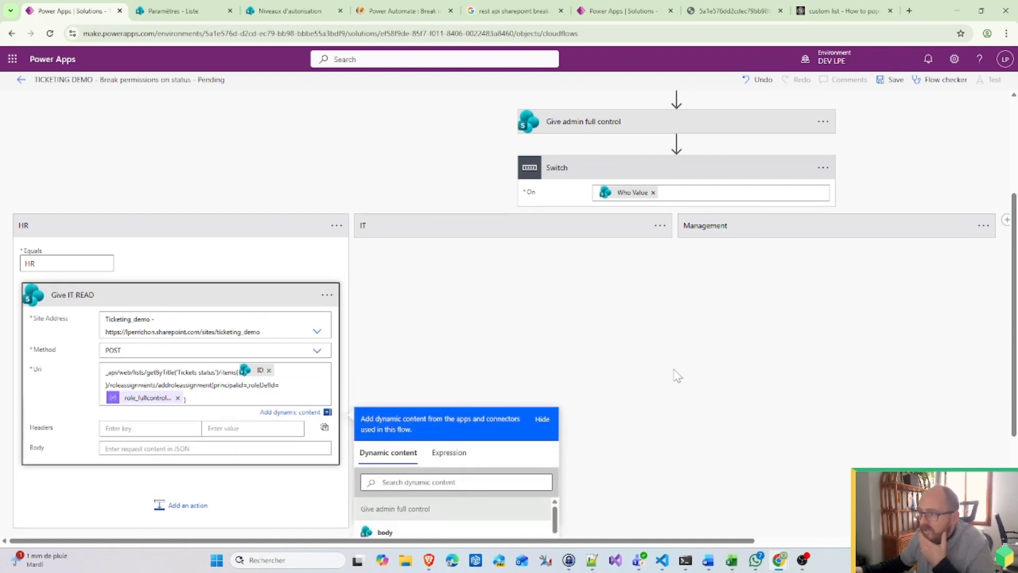
scroll(457, 446, "down", 3)
scroll(425, 449, "up", 2)
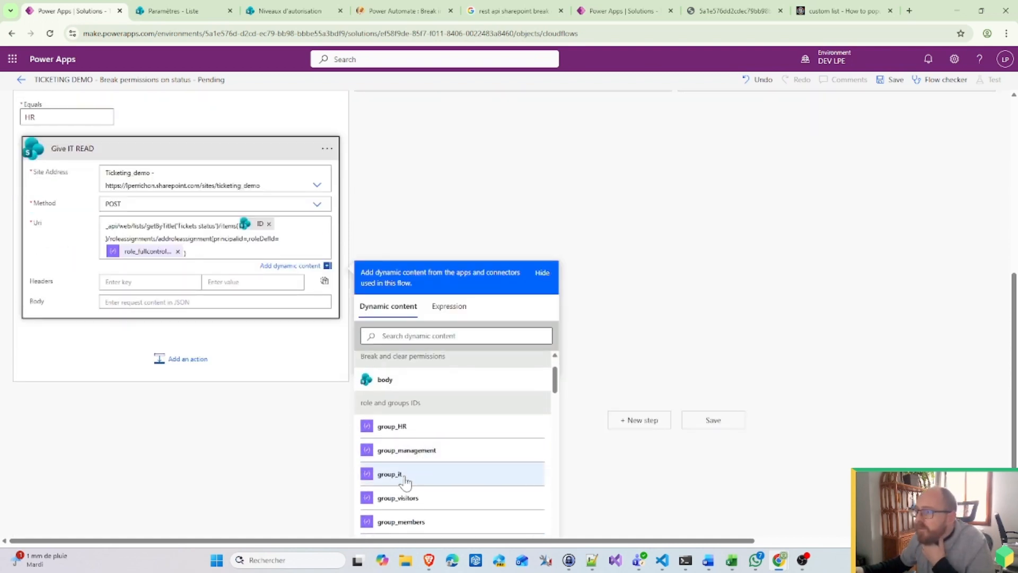
scroll(433, 493, "down", 2)
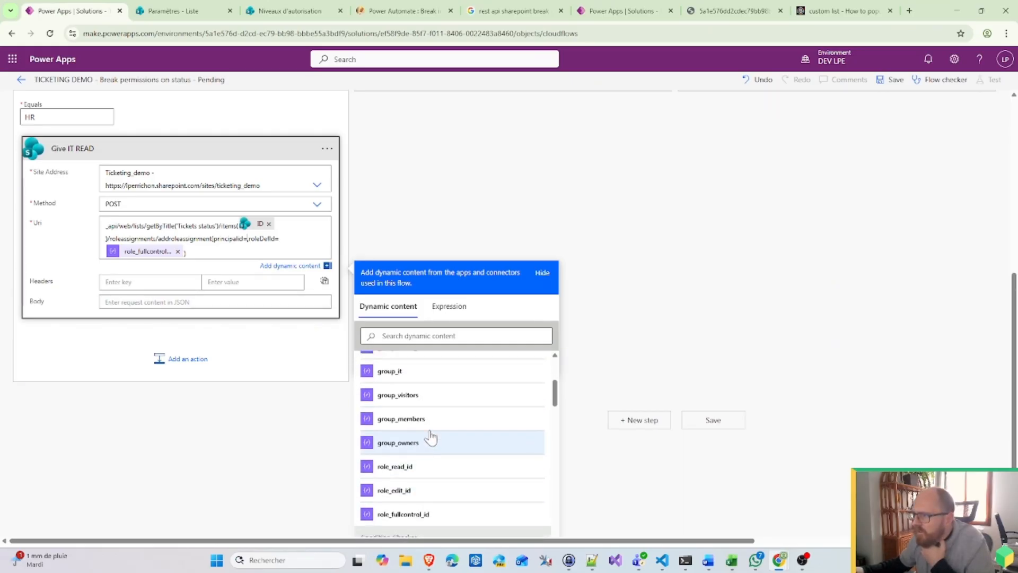
scroll(432, 443, "up", 1)
left_click(409, 382)
left_click(209, 253)
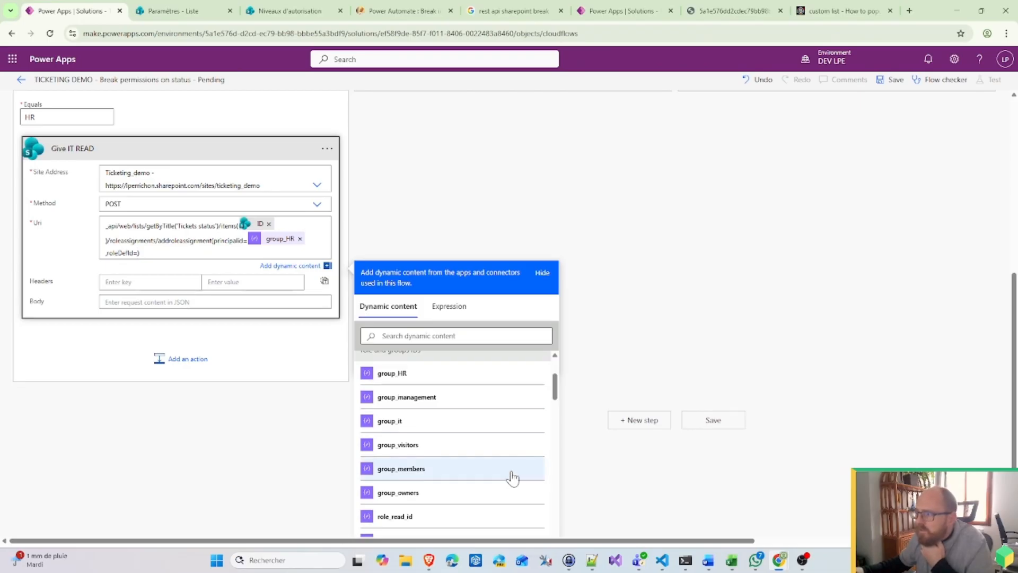
scroll(507, 481, "down", 2)
left_click(421, 410)
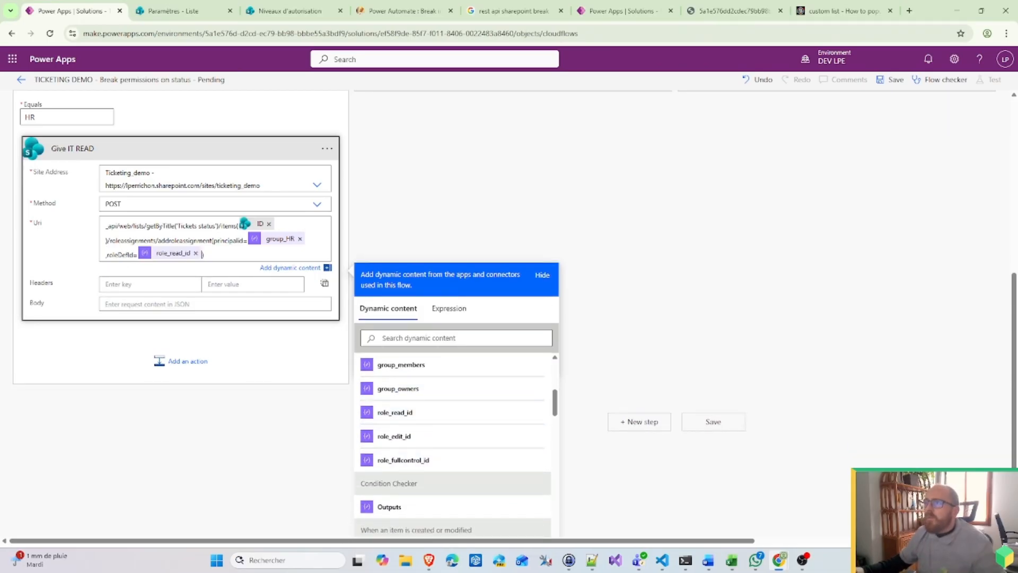
left_click(374, 169)
Step: Rename the action to 'Give HR read'
left_click(337, 256)
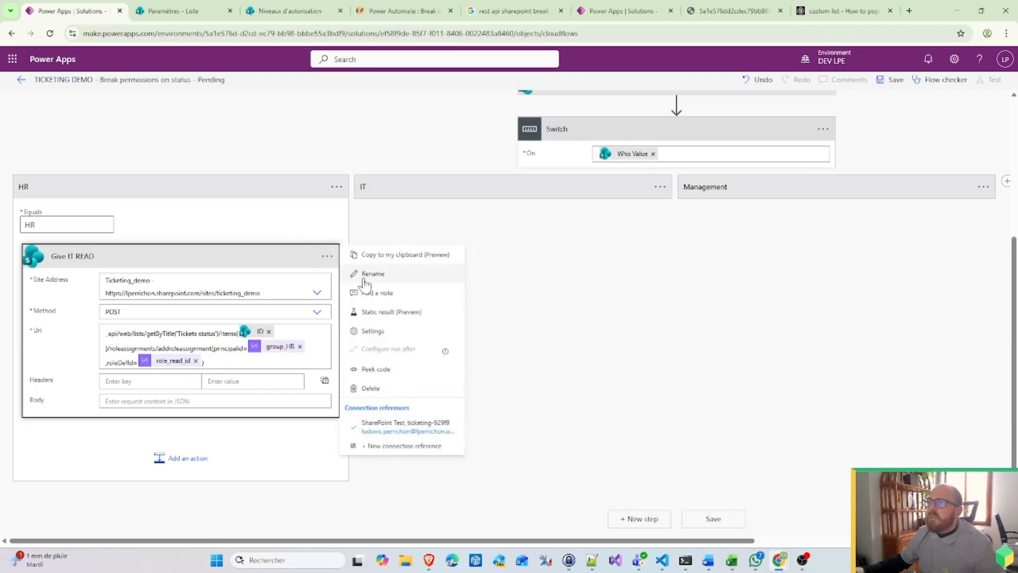
left_click(371, 270)
left_click(66, 257)
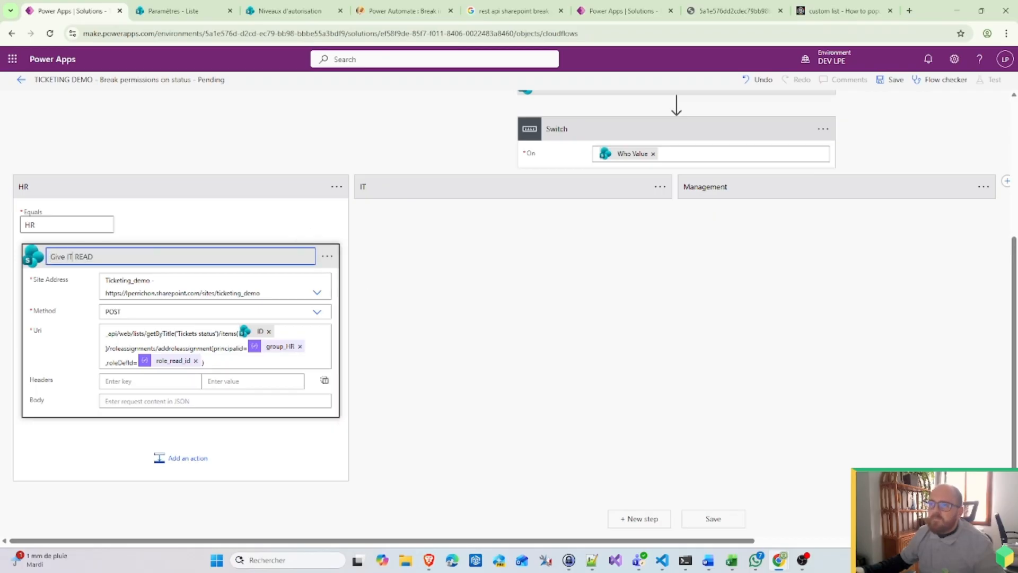
left_click_drag(67, 256, 95, 257)
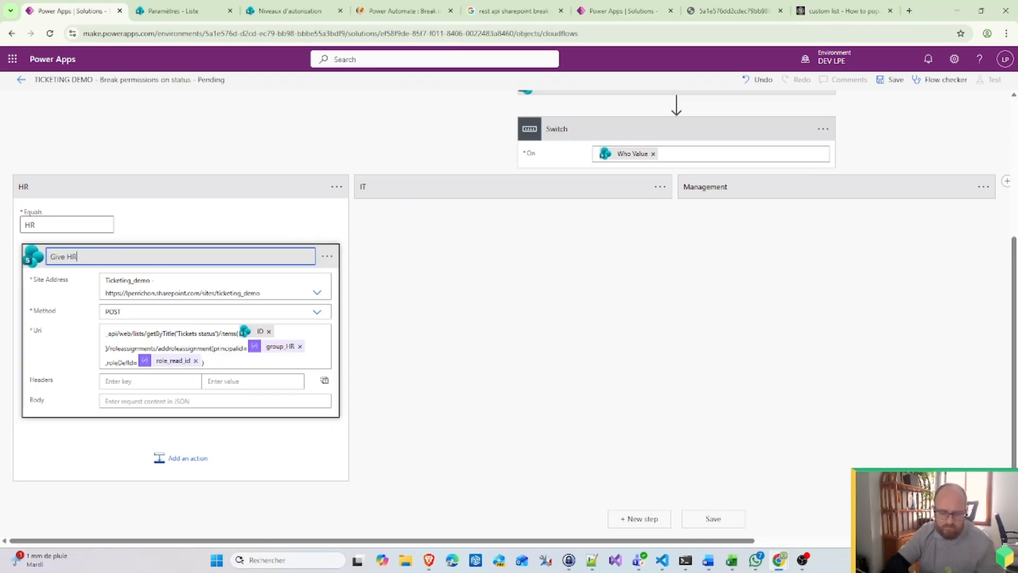
type("HR read")
left_click(434, 300)
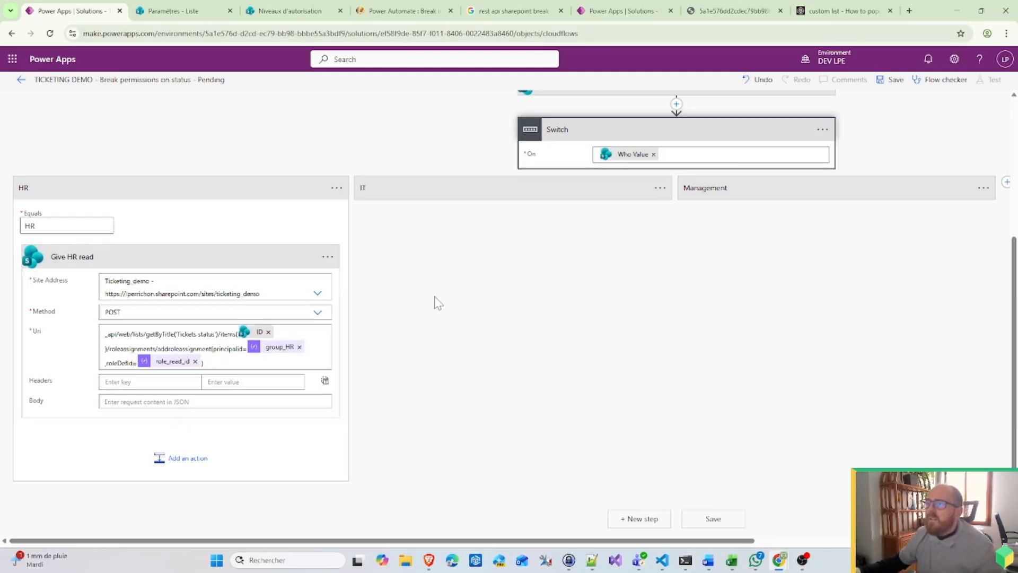
scroll(721, 193, "up", 3)
Step: Paste two copies of 'Give admin full control' from My clipboard above the Switch
left_click(821, 244)
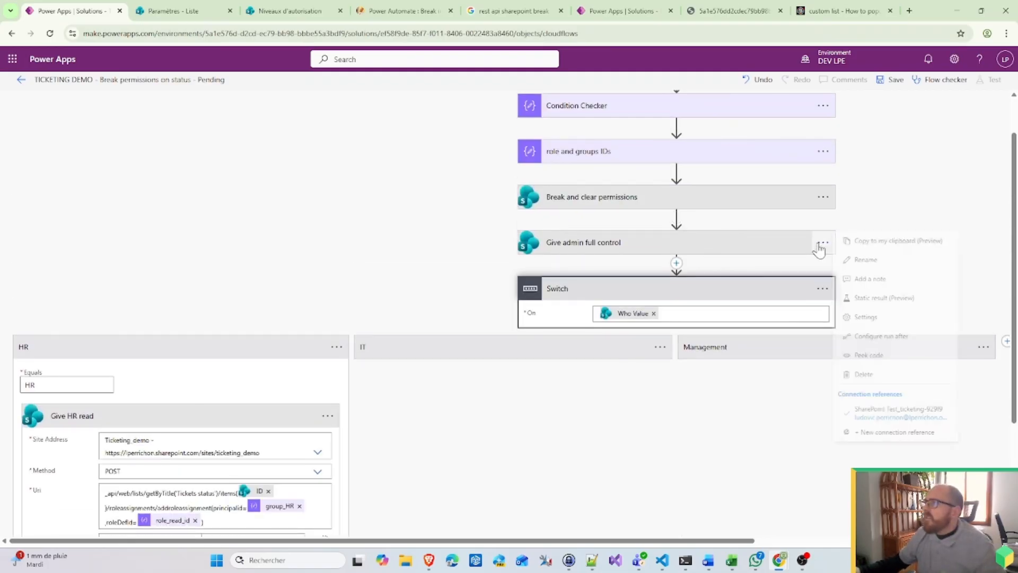
left_click(677, 265)
left_click(692, 296)
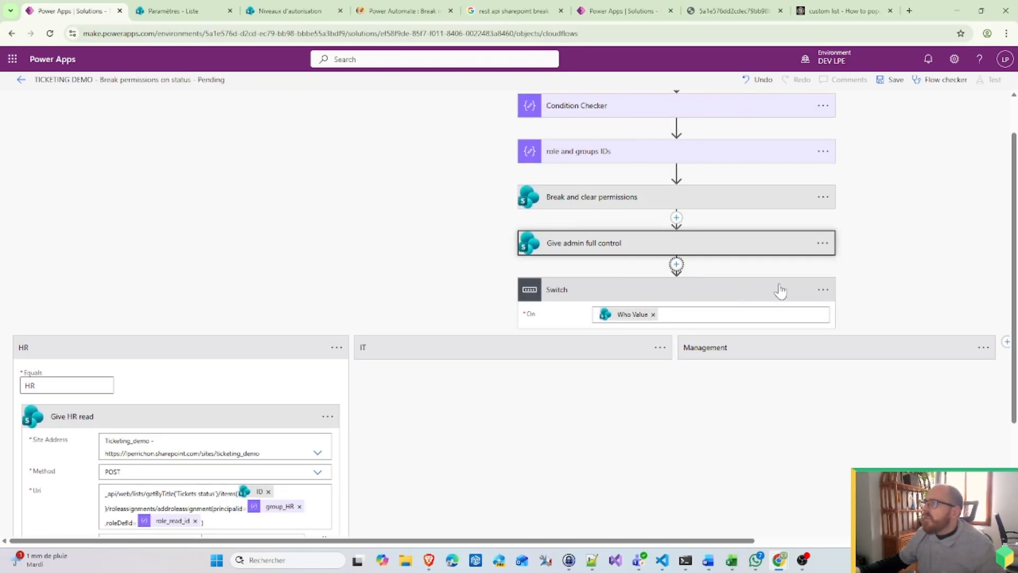
left_click(420, 355)
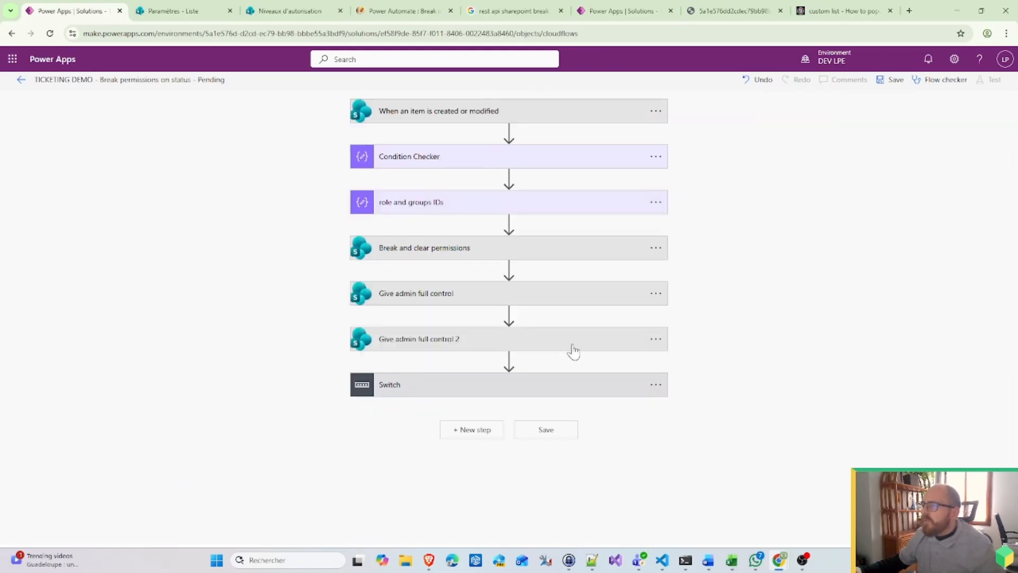
left_click(509, 361)
left_click(528, 376)
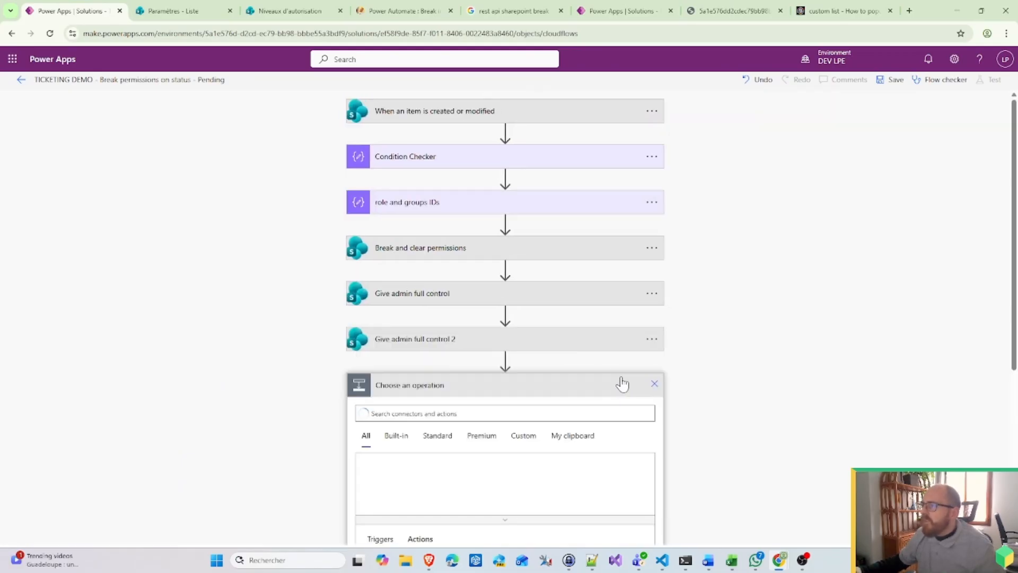
left_click(577, 436)
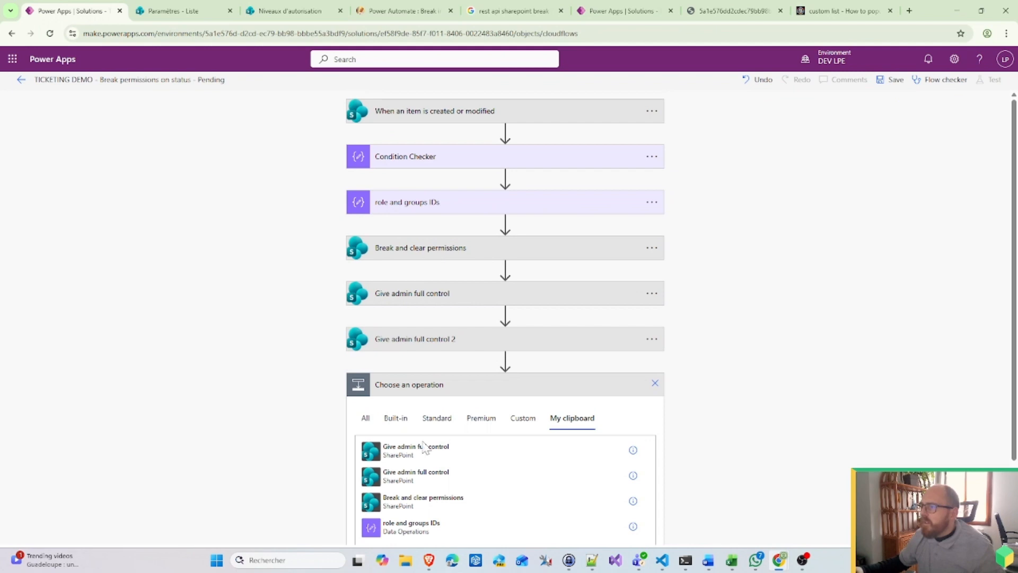
left_click(452, 458)
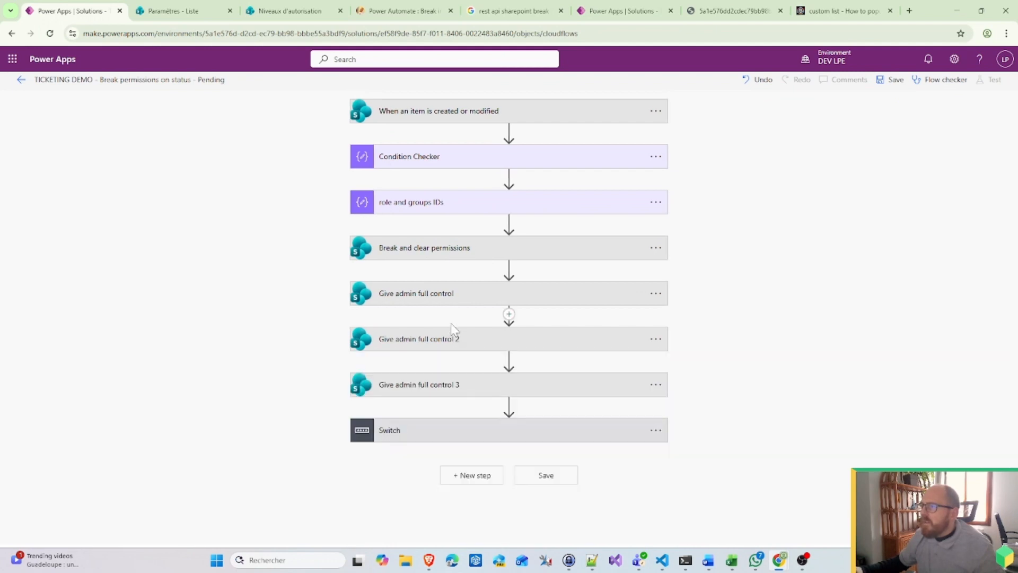
Step: Drag 'Give admin full control 3' into the Switch's IT case
left_click(473, 424)
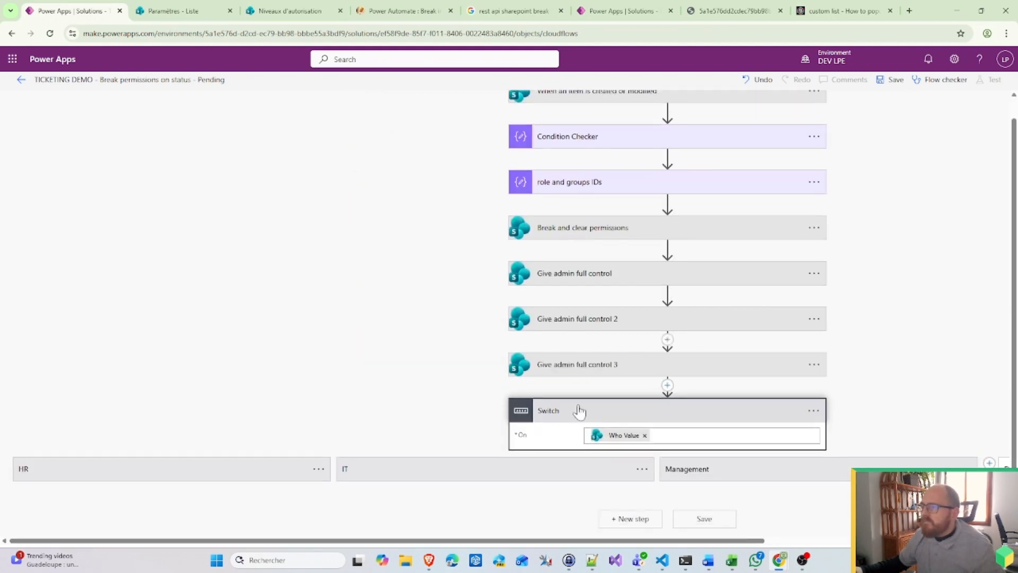
left_click(253, 476)
left_click(431, 479)
scroll(603, 250, "down", 3)
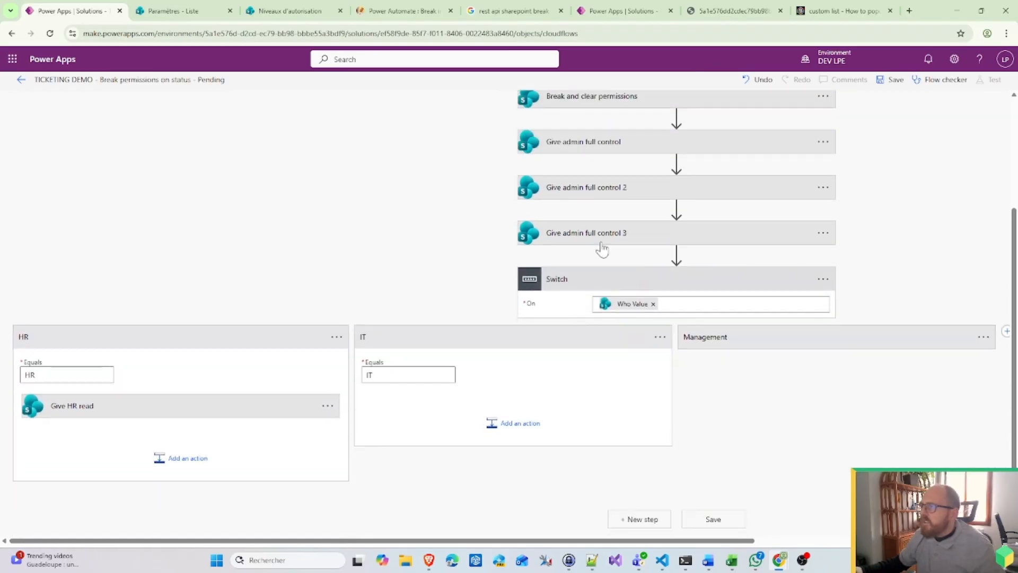
left_click_drag(605, 242, 514, 398)
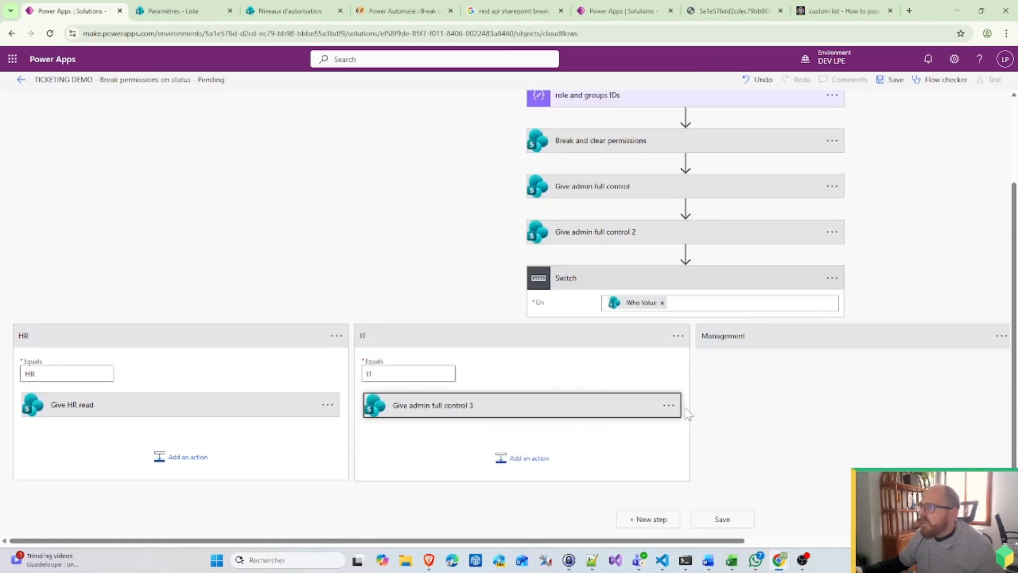
Step: Rename 'Give admin full control 3' to 'Give IT Read'
left_click(668, 405)
left_click(709, 356)
left_click(440, 406)
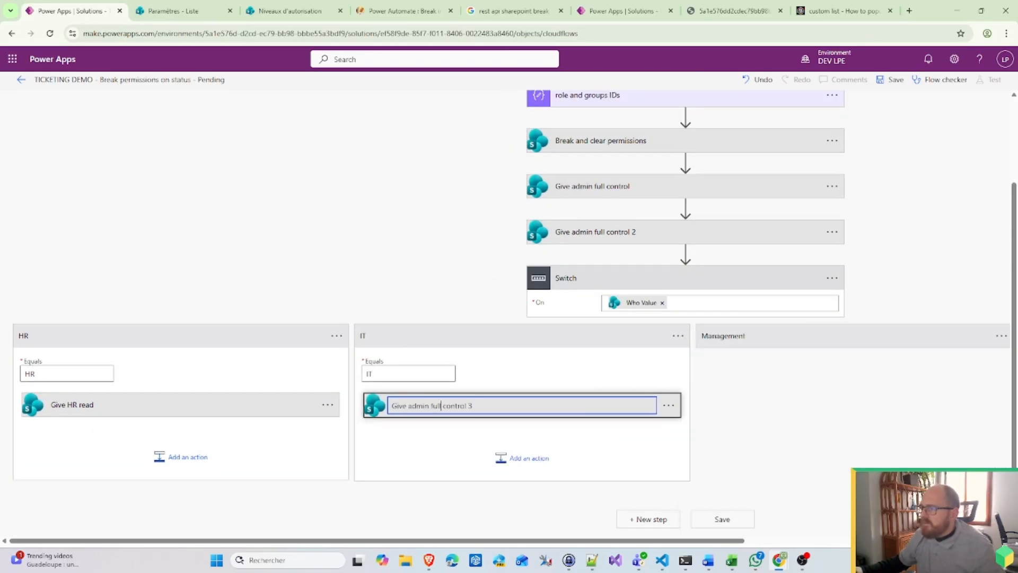
key("shift+End")
key("BackSpace")
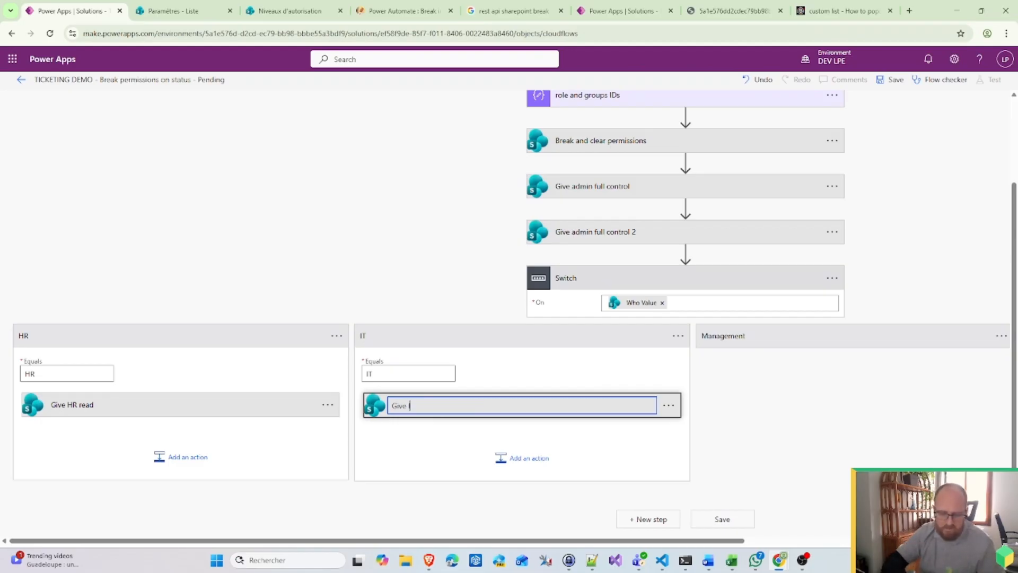
type("IT Re")
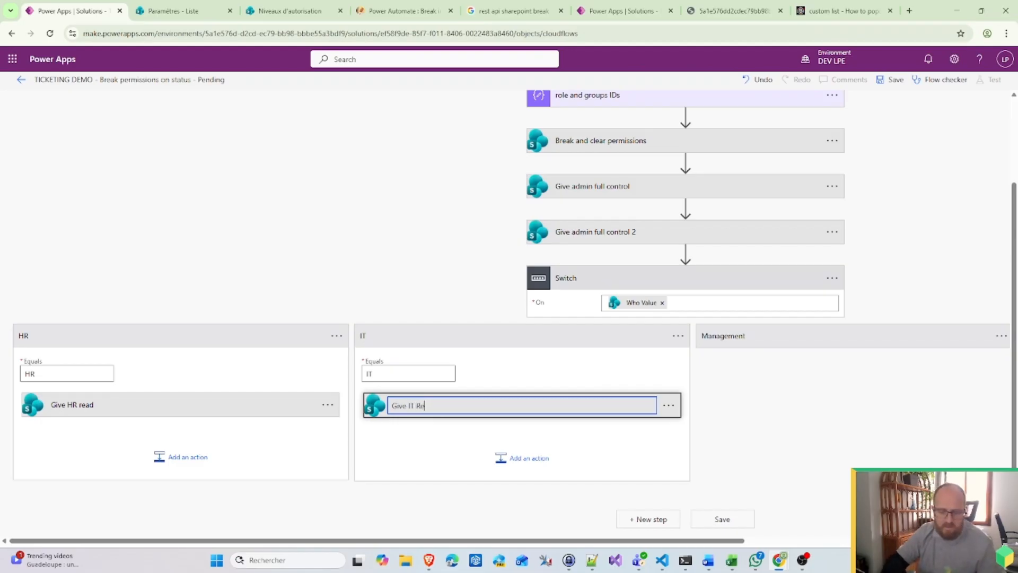
type("ad")
left_click(431, 418)
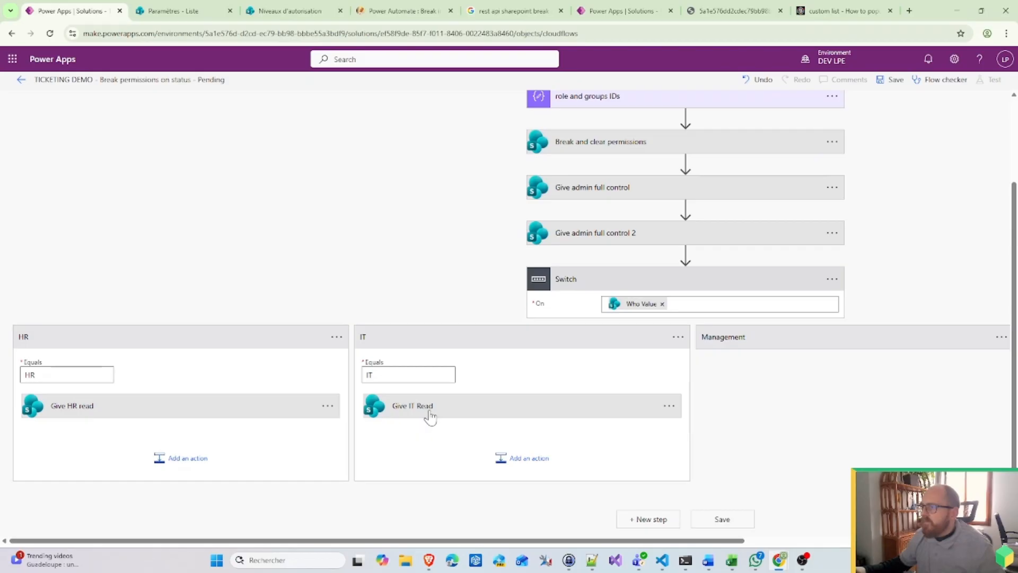
Step: In its Uri, replace group_owners with group_it and role_fullcontrol with role_read_id
left_click(466, 421)
scroll(643, 434, "down", 3)
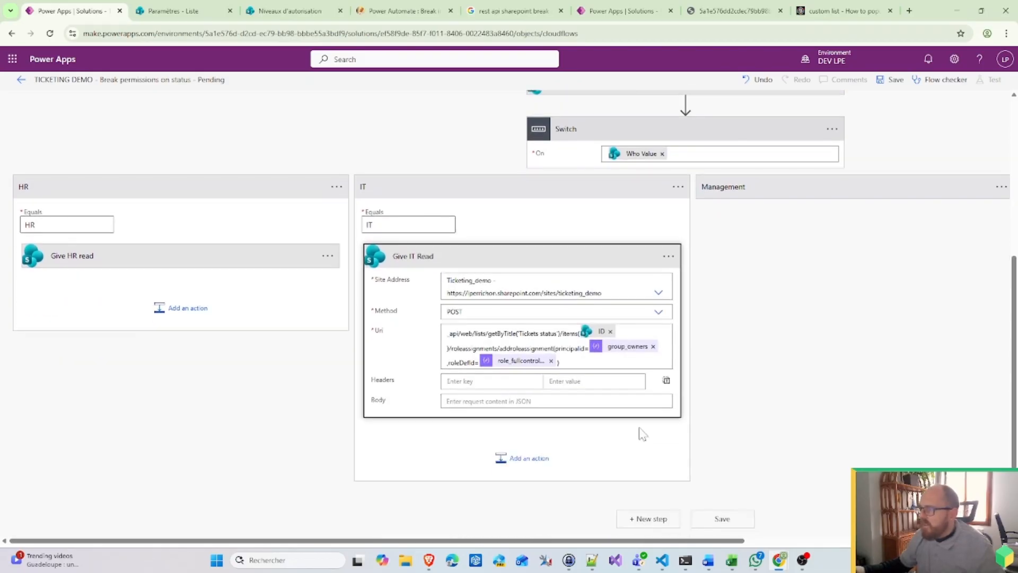
left_click(654, 346)
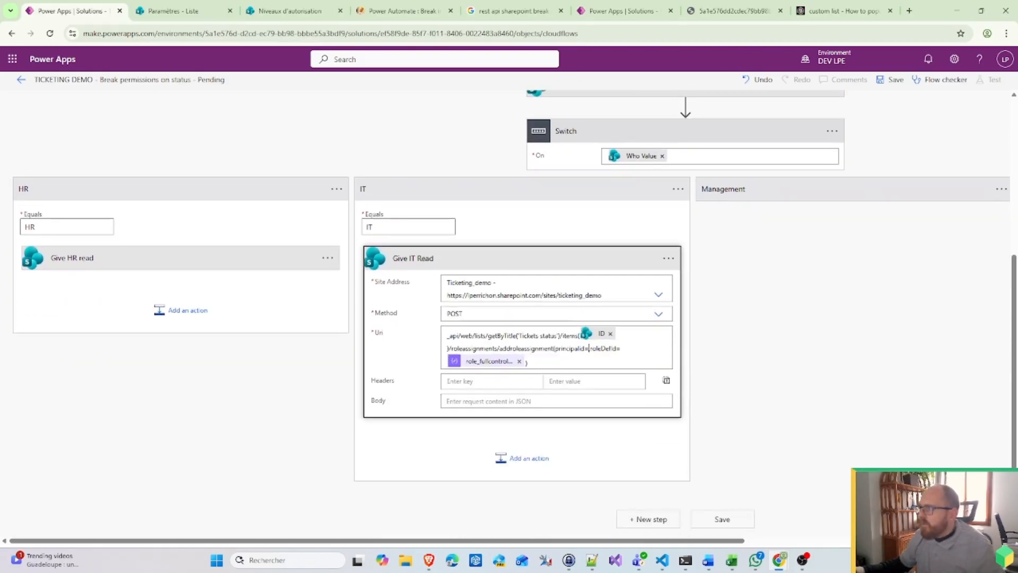
scroll(780, 373, "down", 3)
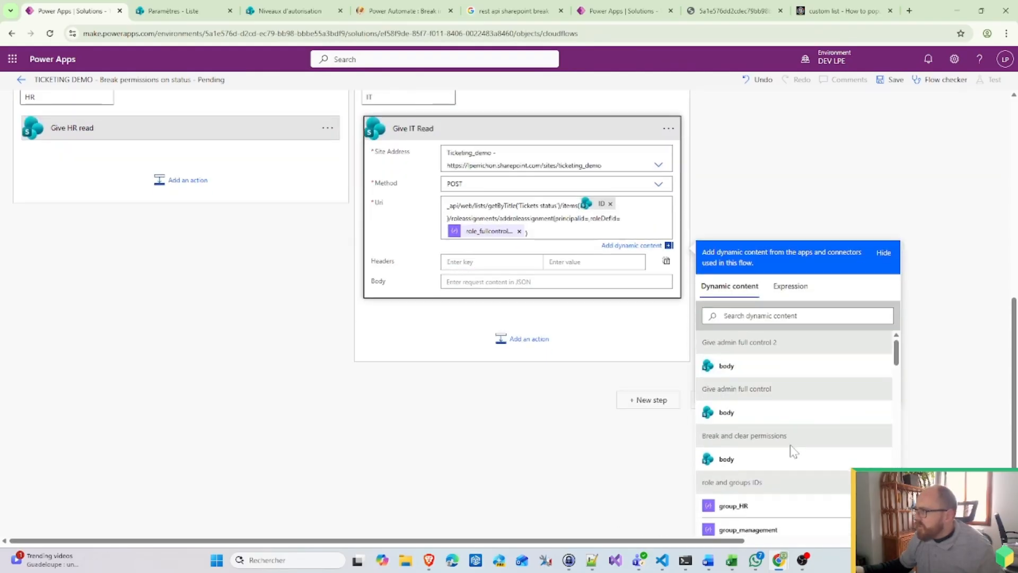
scroll(791, 448, "down", 10)
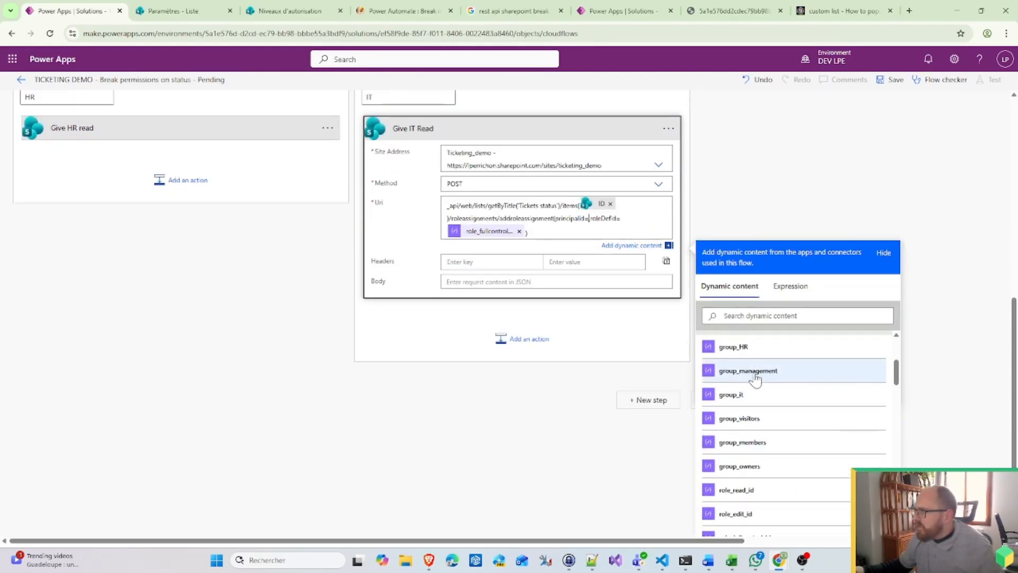
left_click(749, 395)
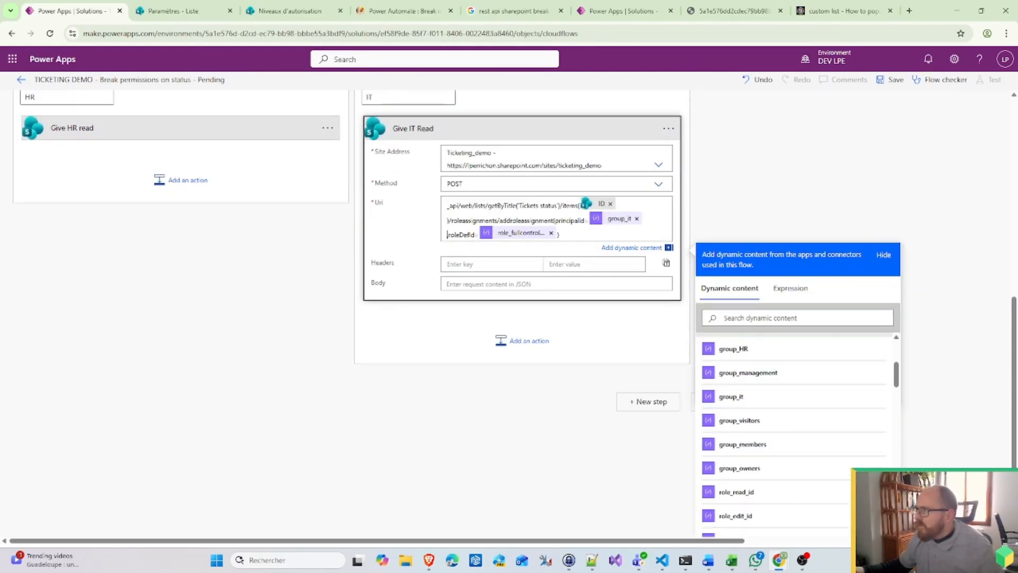
left_click(551, 234)
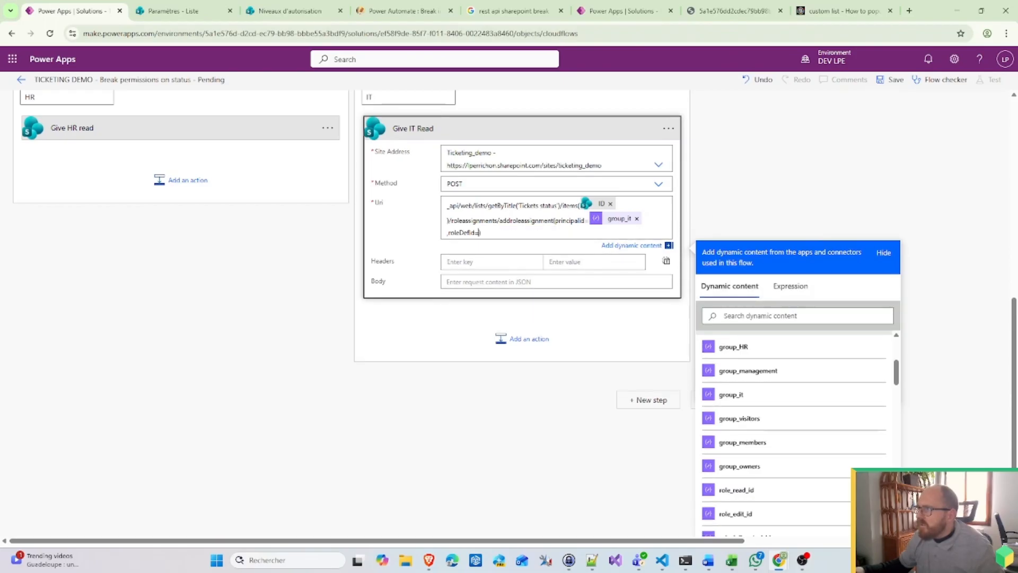
scroll(783, 451, "down", 3)
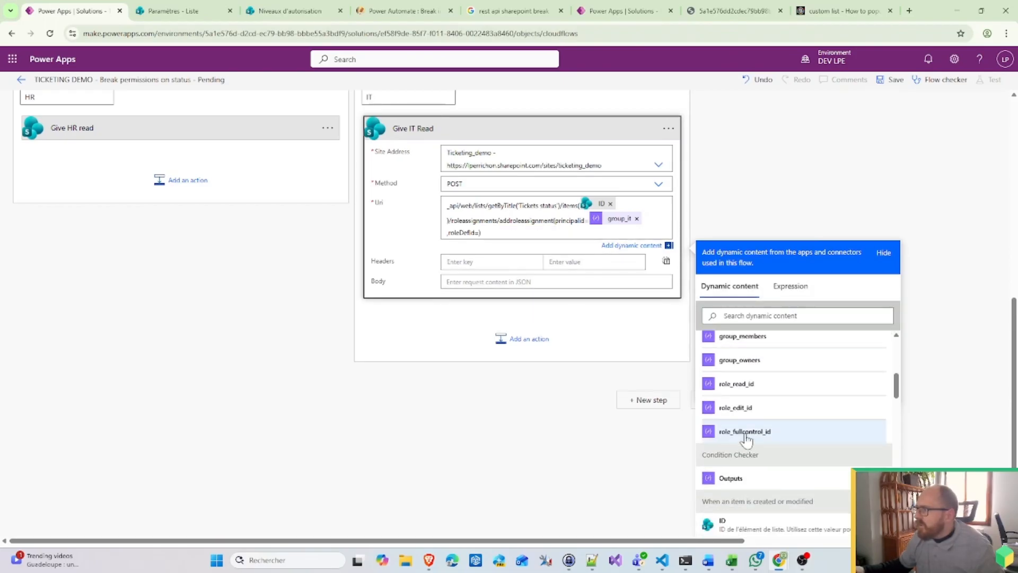
left_click(767, 386)
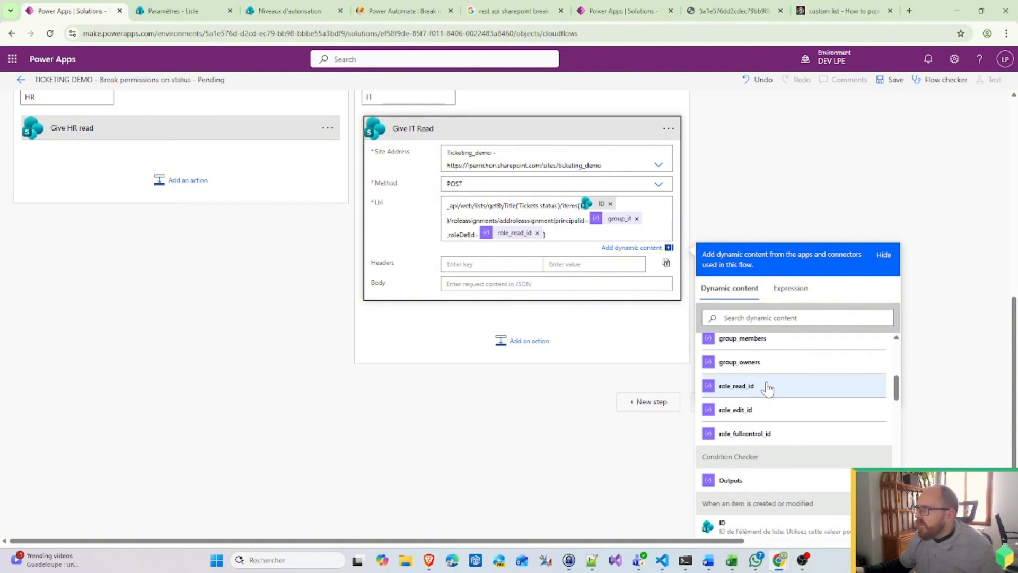
scroll(869, 279, "up", 3)
left_click(811, 220)
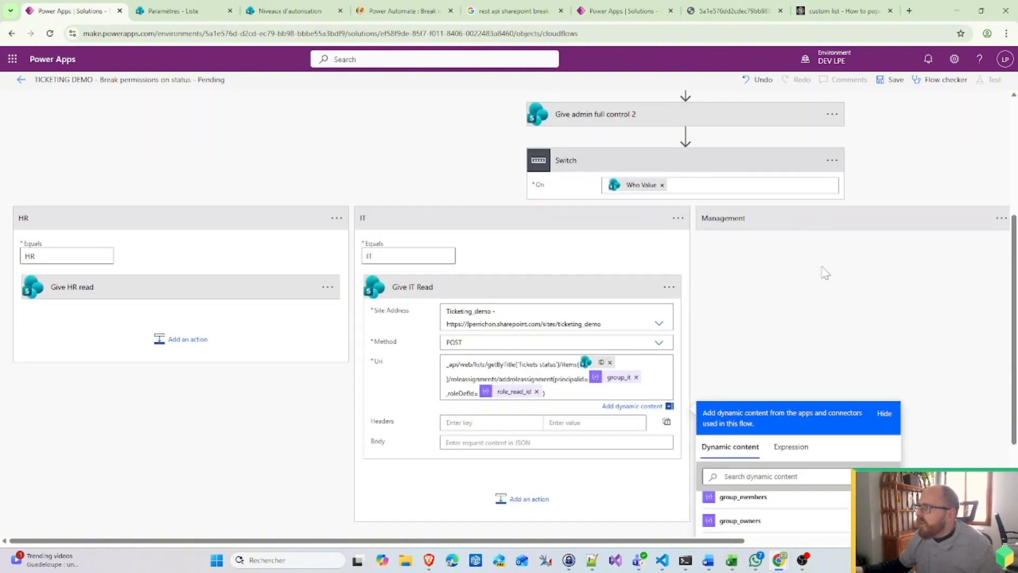
scroll(689, 318, "right", 4)
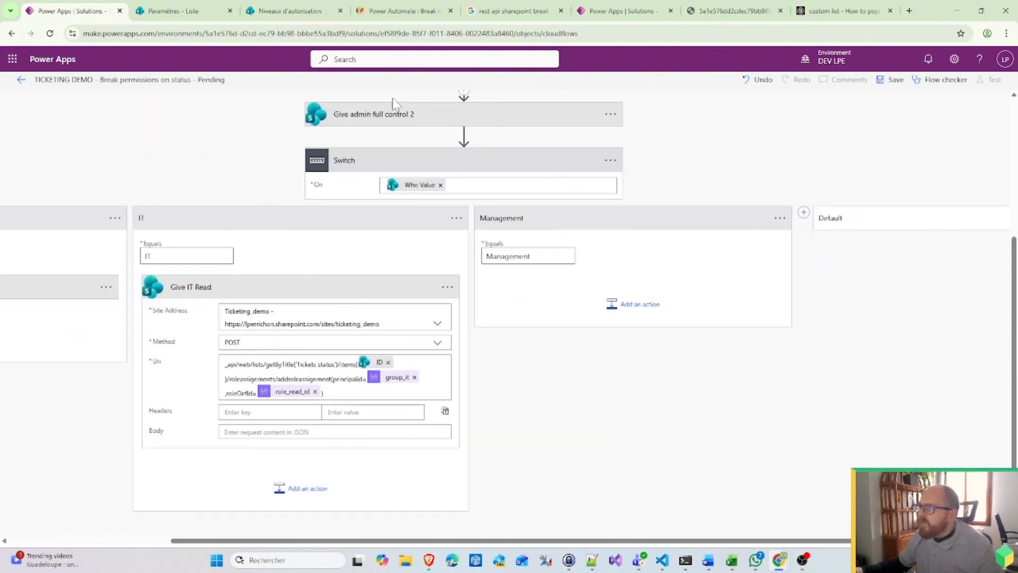
Step: Move 'Give admin full control 2' into the Management case and rename it 'Give Management Read'
left_click_drag(392, 103, 650, 297)
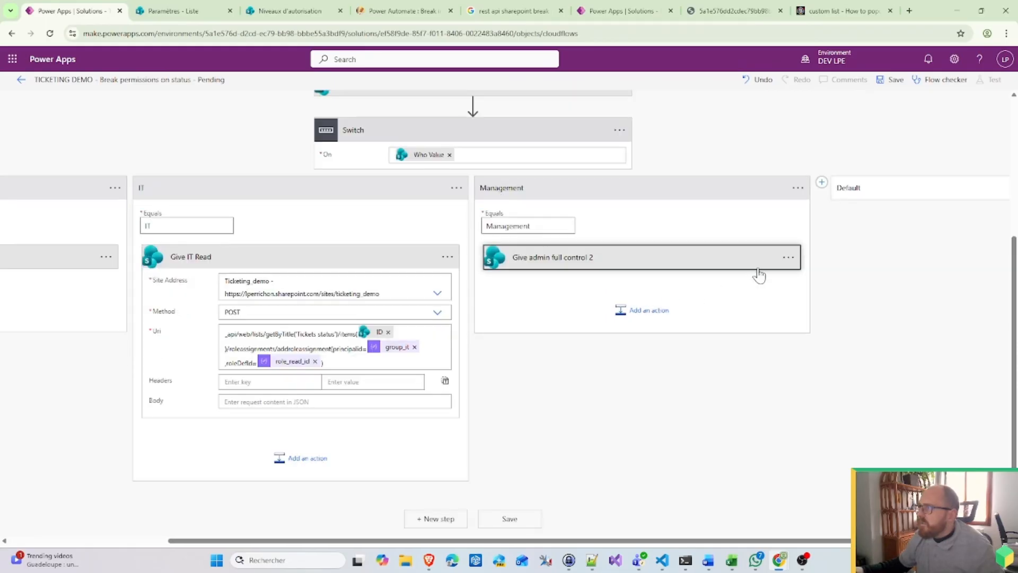
left_click(789, 258)
left_click(833, 286)
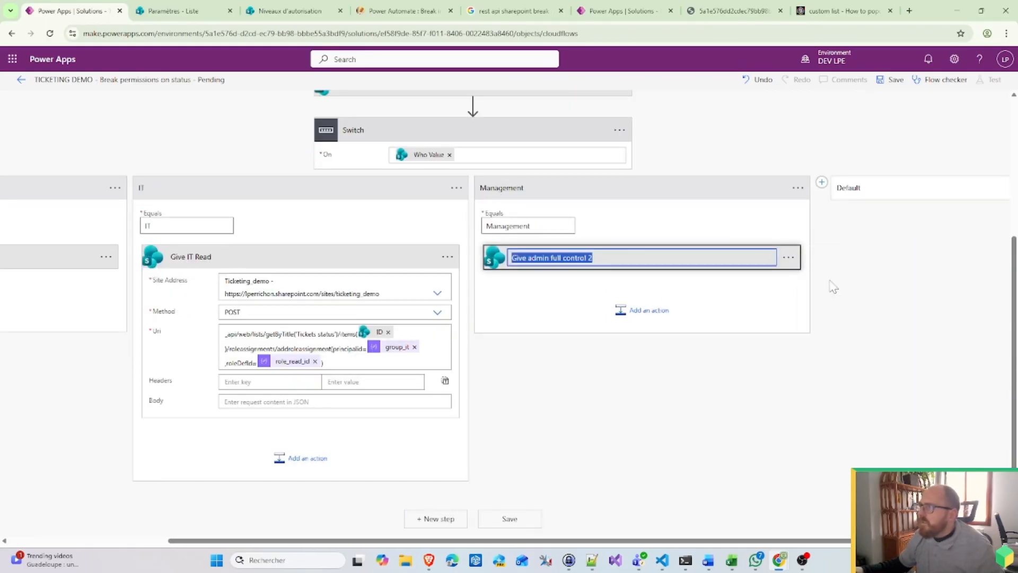
left_click(543, 257)
left_click_drag(527, 258, 594, 258)
key("BackSpace")
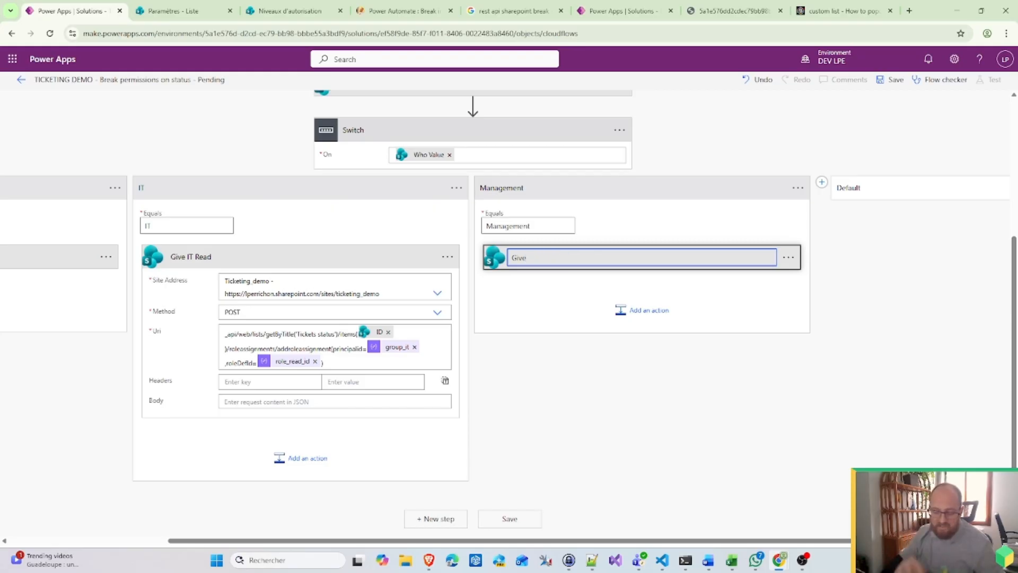
type("Management Read")
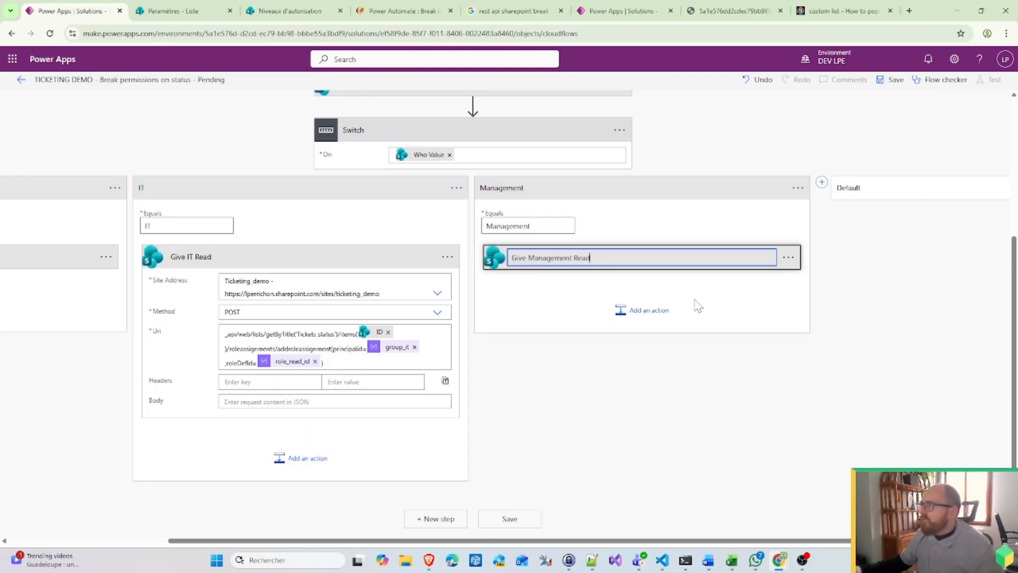
key("Return")
Step: In its Uri, swap the tokens to group_management and role_read_id
left_click(671, 264)
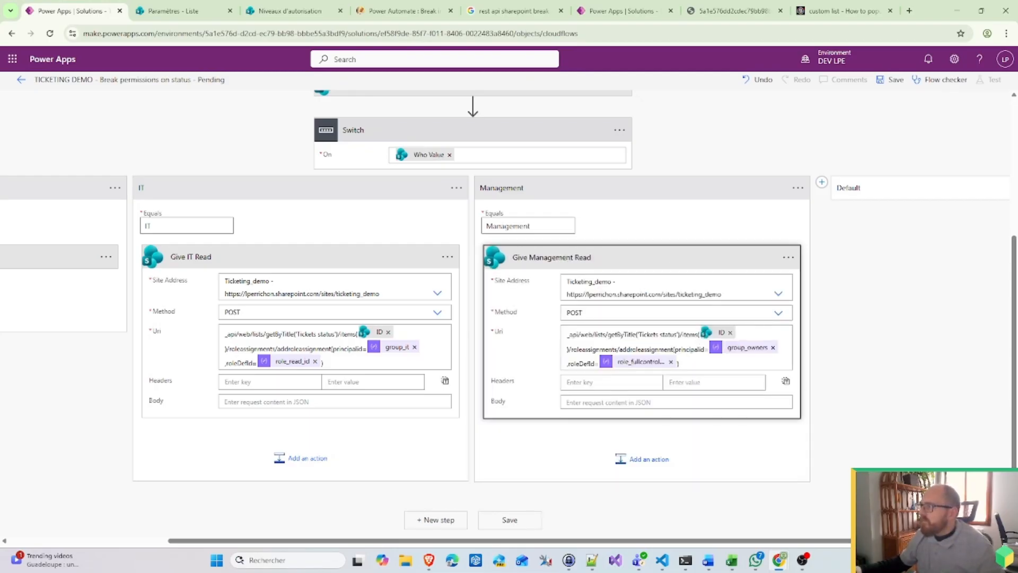
left_click(773, 348)
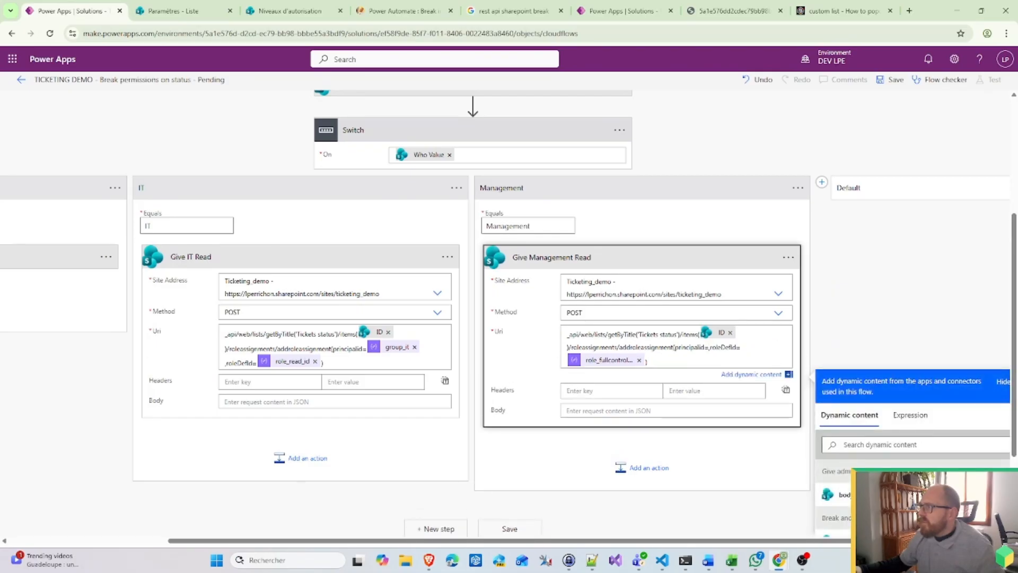
scroll(937, 455, "down", 10)
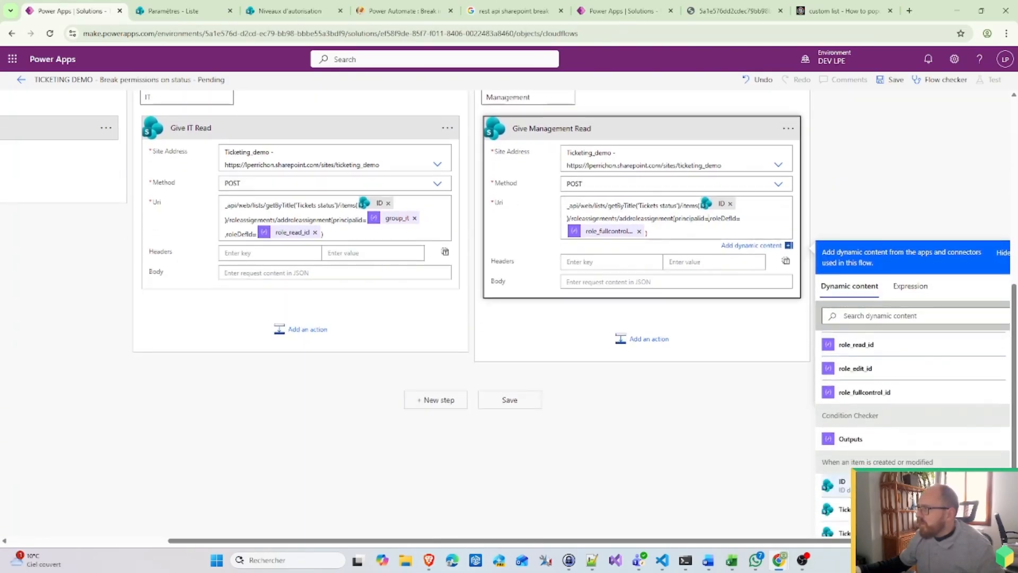
scroll(928, 381, "up", 2)
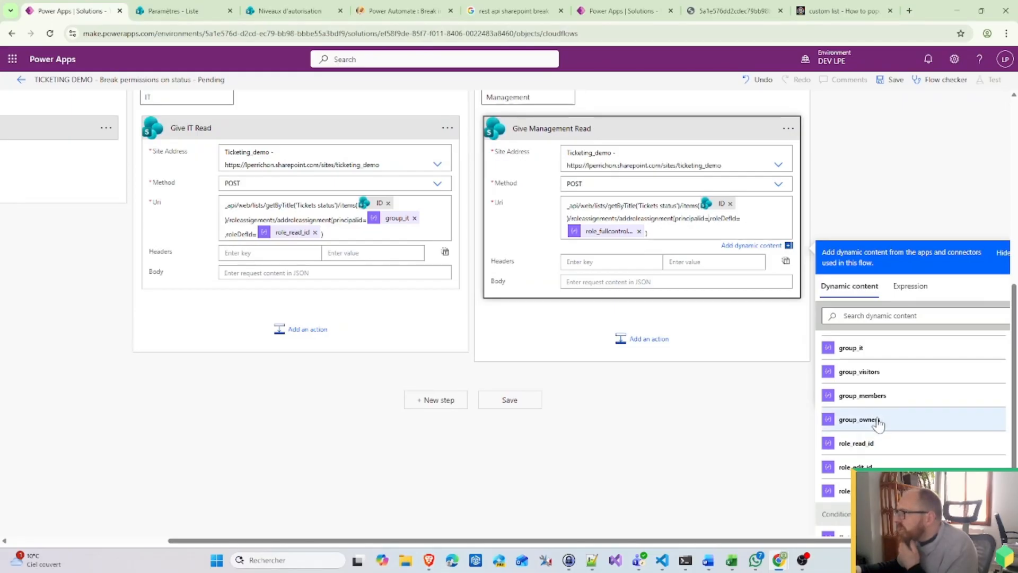
scroll(907, 406, "up", 2)
left_click(880, 377)
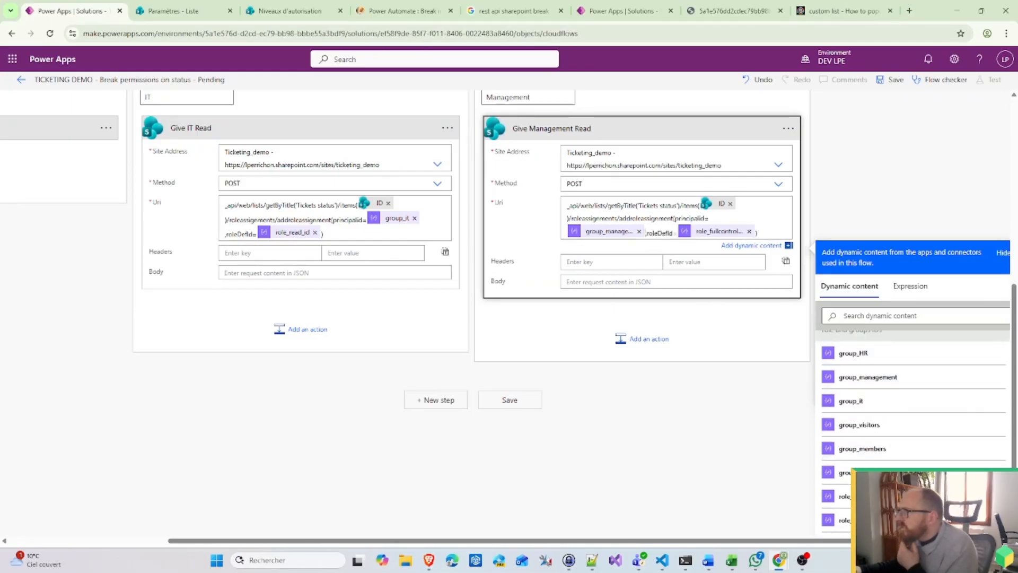
left_click(750, 231)
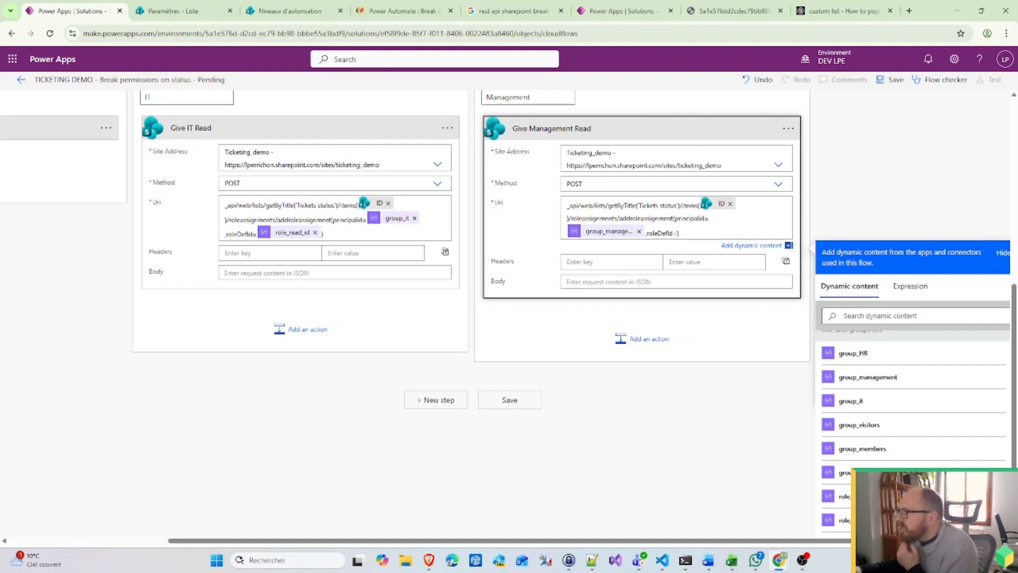
scroll(883, 446, "down", 2)
left_click(868, 390)
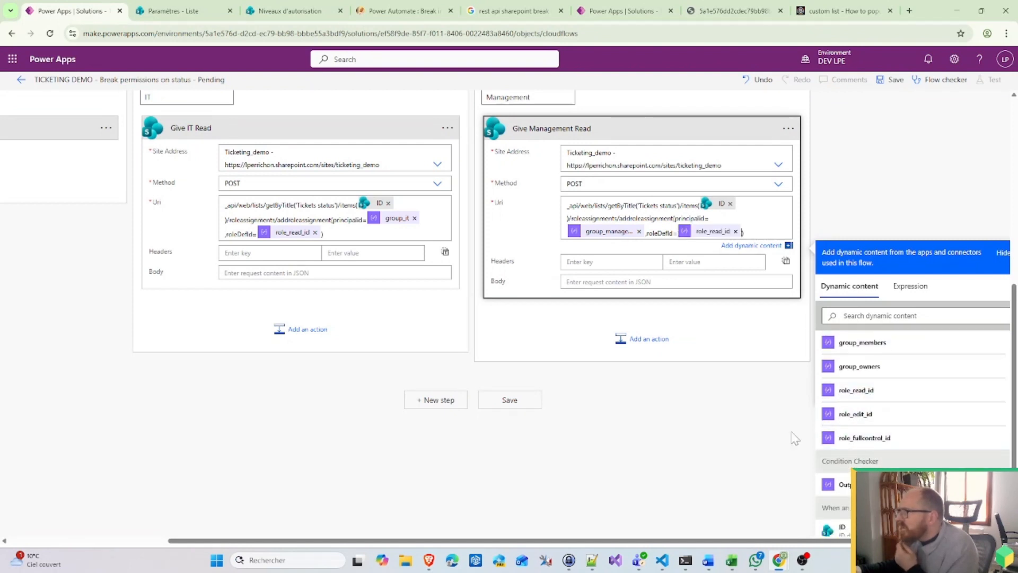
scroll(1009, 119, "up", 2)
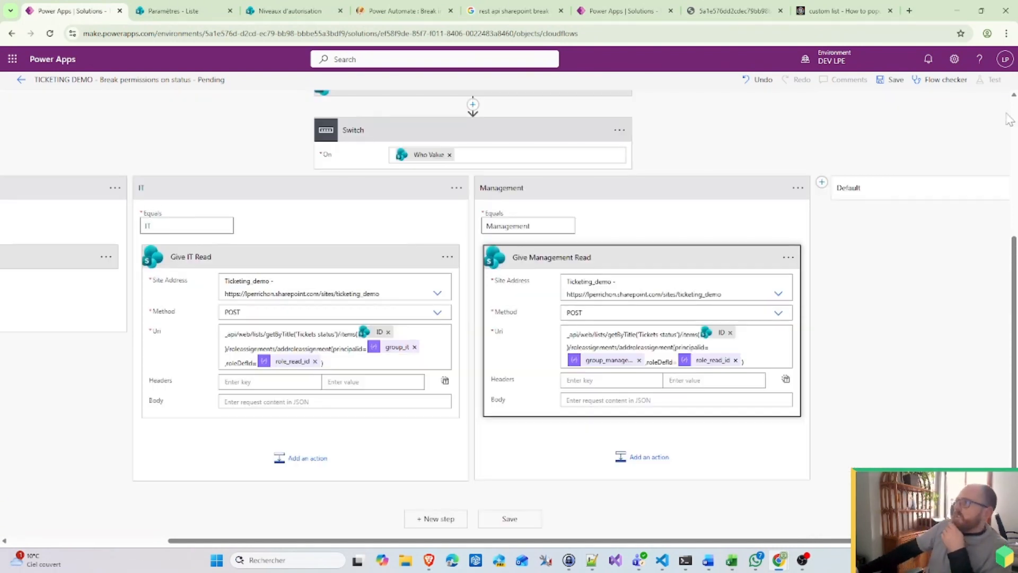
Step: Save the flow, note the invalid trigger condition error, and switch to Notepad++
left_click(881, 79)
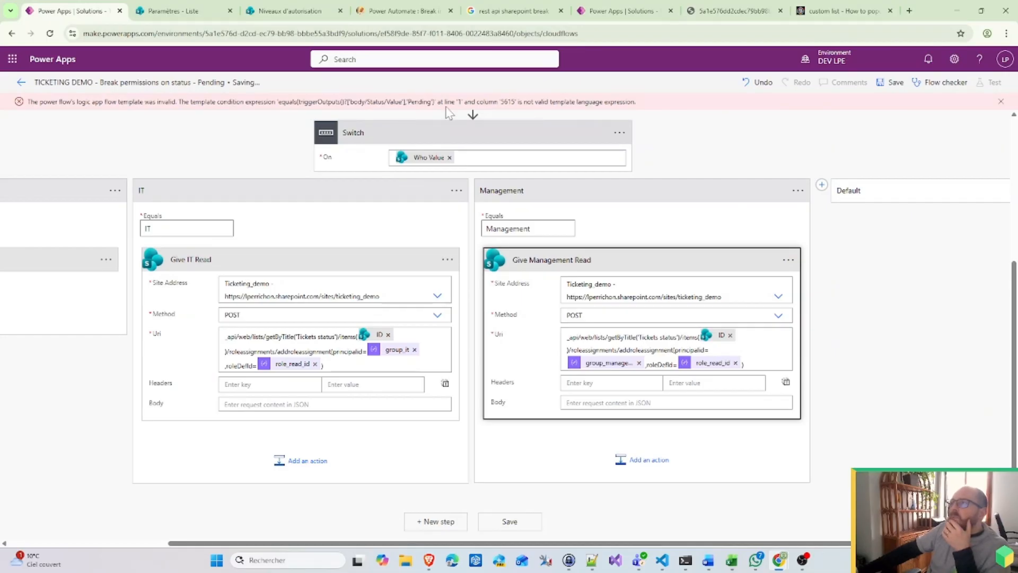
scroll(542, 135, "up", 5)
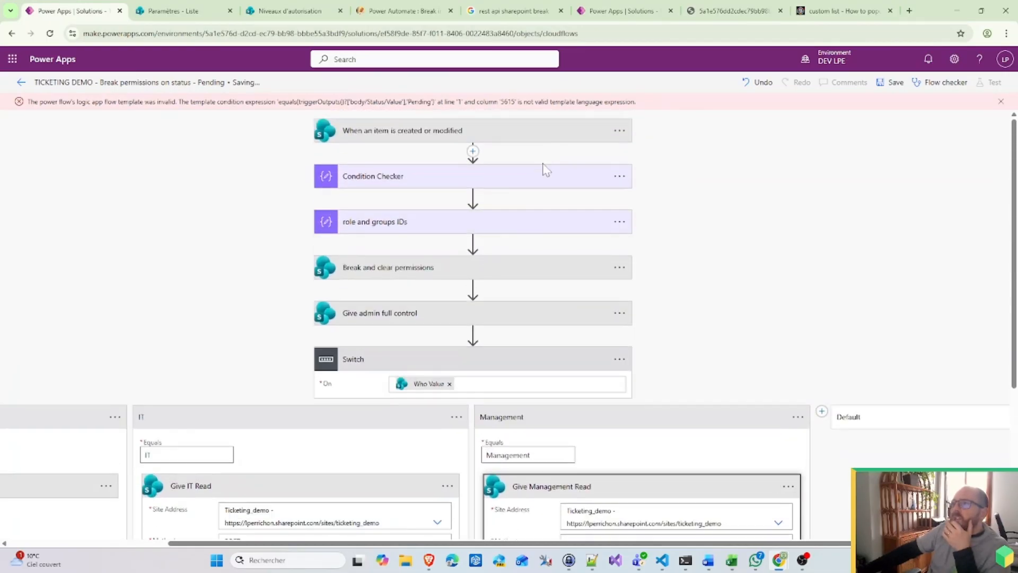
left_click(591, 565)
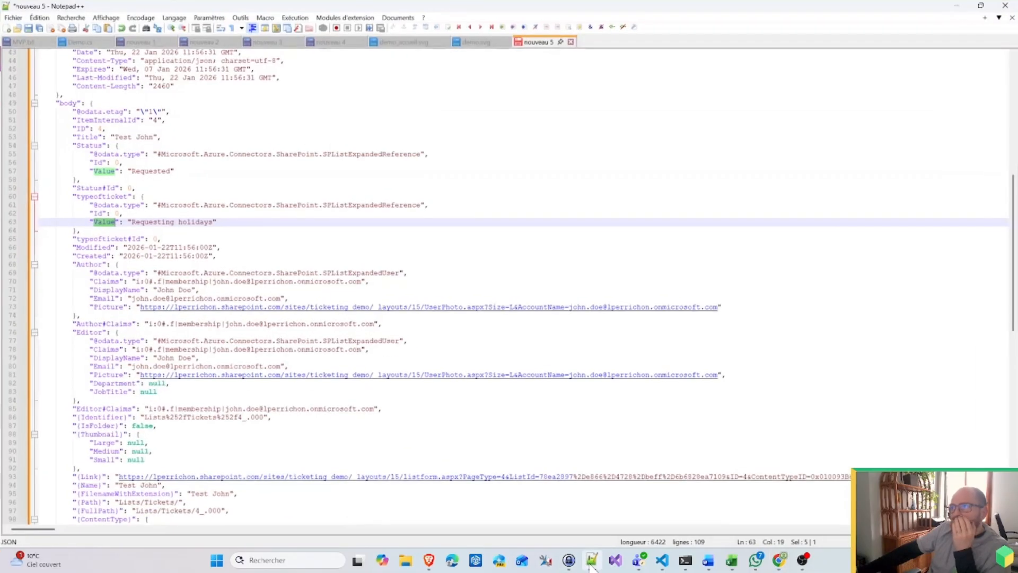
Step: Check the triggerOutputs()?['body/Status'] sample in the 'nouveau 2' note, then minimize Notepad++
left_click(135, 42)
left_click(211, 44)
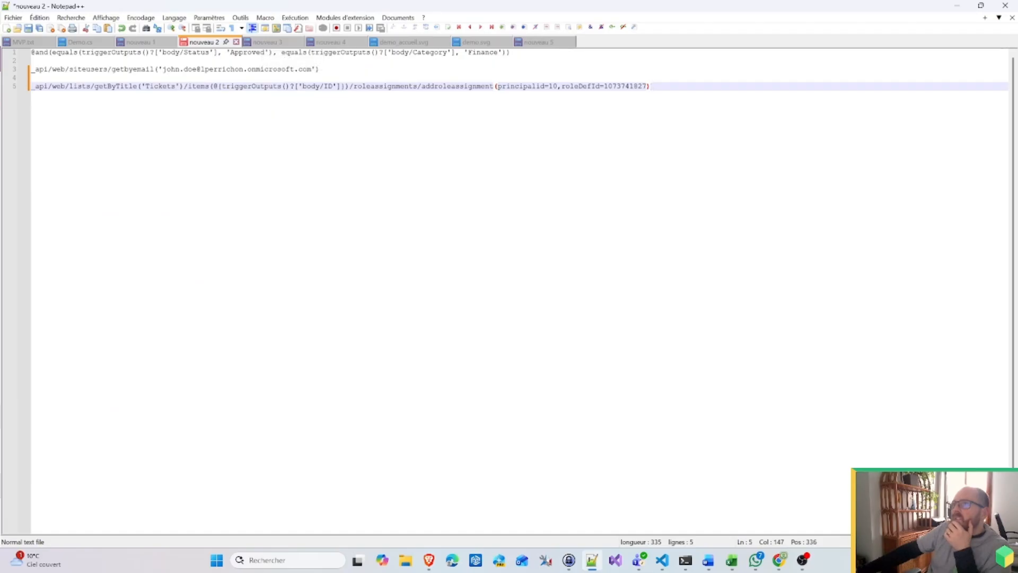
left_click_drag(82, 53, 222, 53)
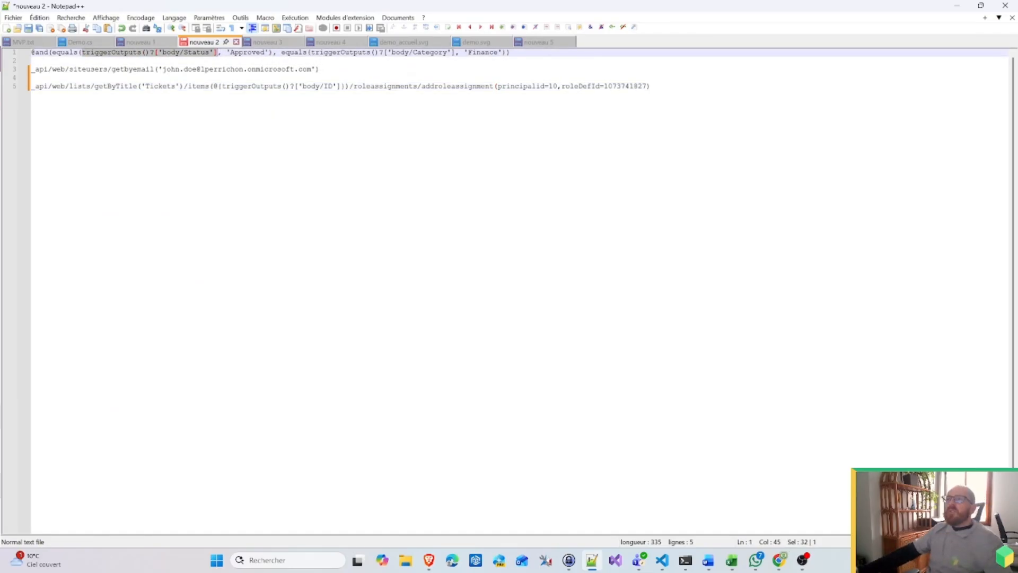
left_click(164, 60)
left_click_drag(154, 53, 78, 53)
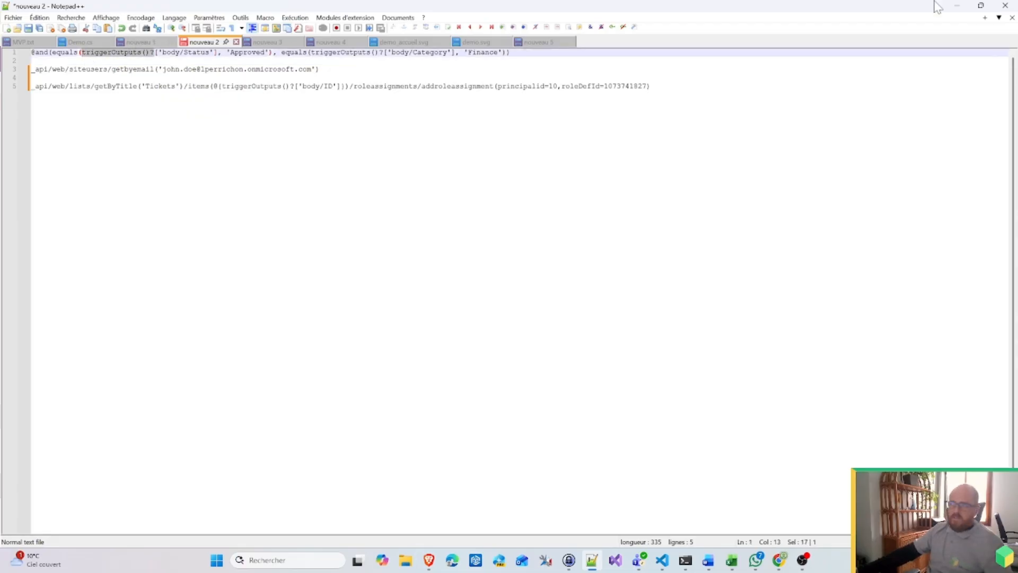
left_click(957, 5)
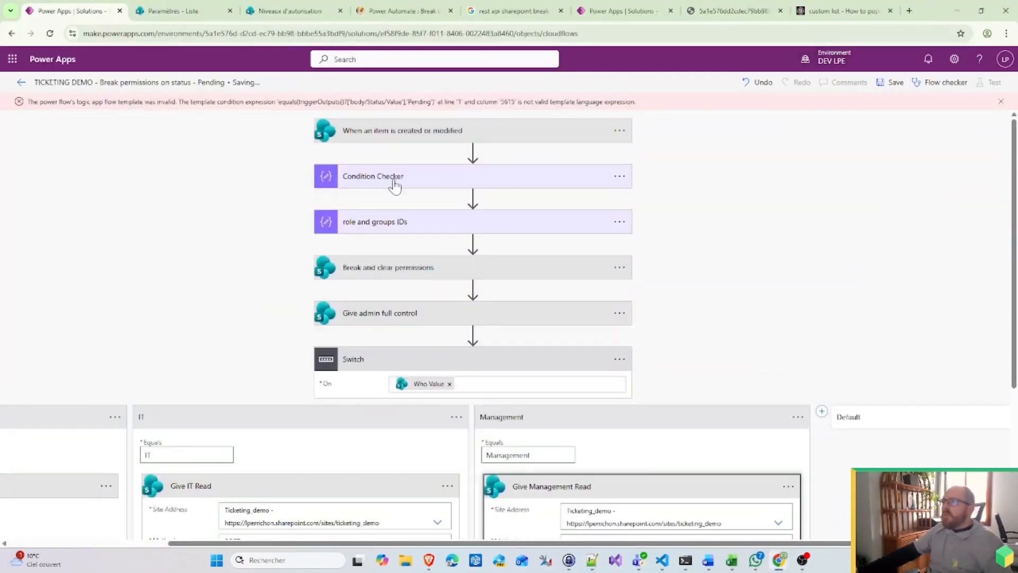
Step: Copy Condition Checker's equals Status Value 'Pending' expression from the Expression box
left_click(416, 184)
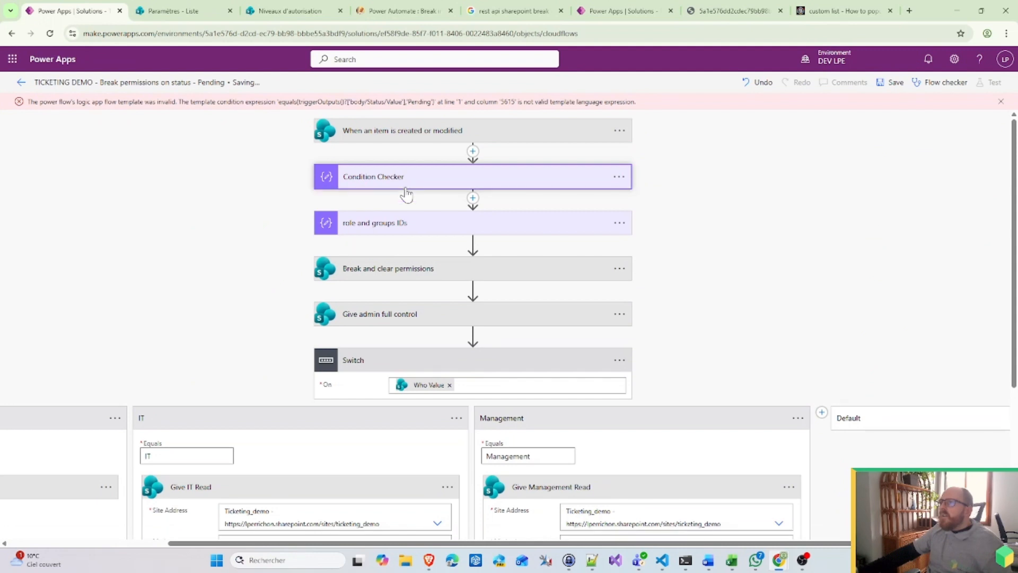
left_click(433, 182)
left_click(428, 205)
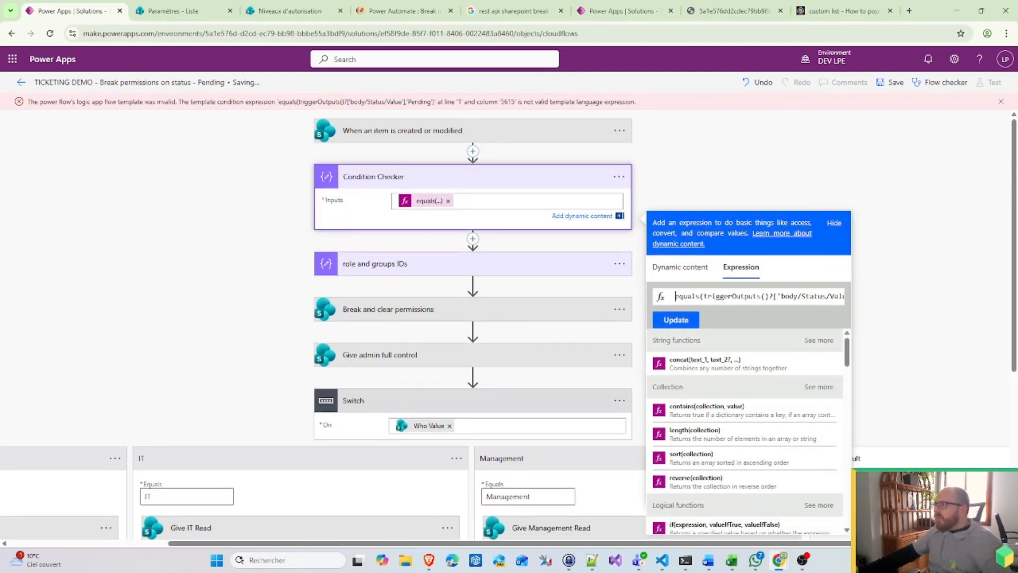
left_click_drag(821, 296, 863, 300)
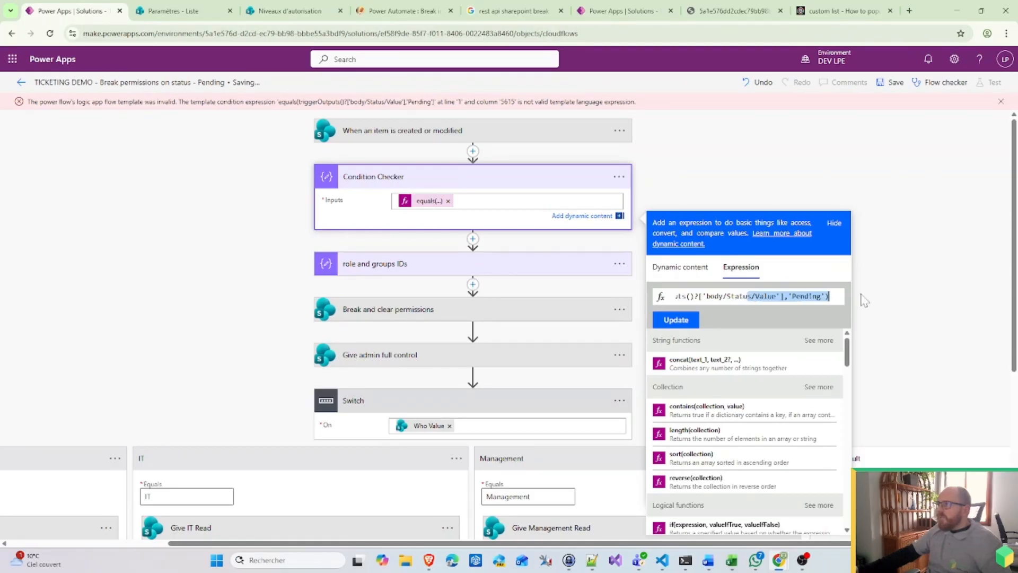
key("ctrl+a")
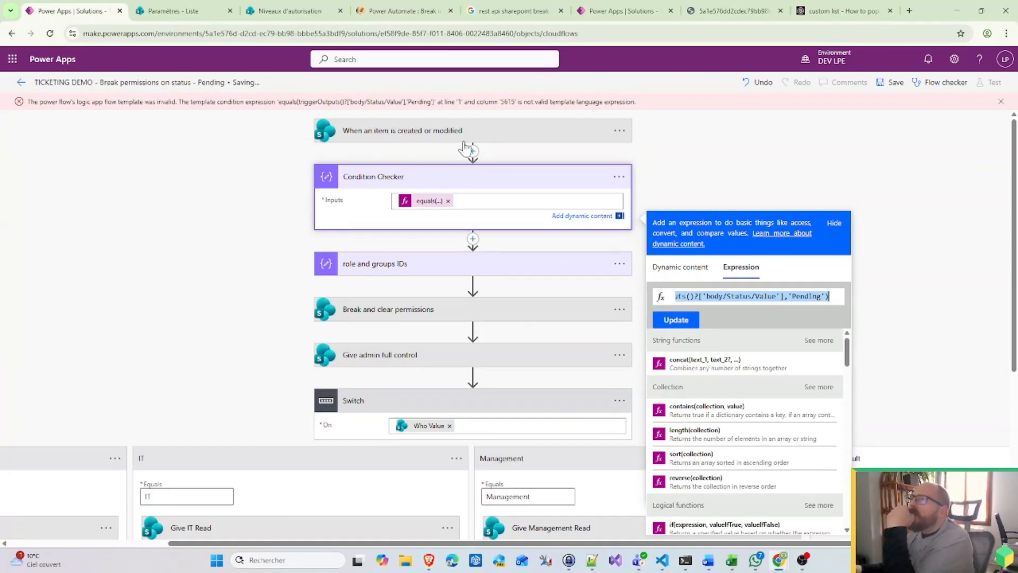
left_click(619, 131)
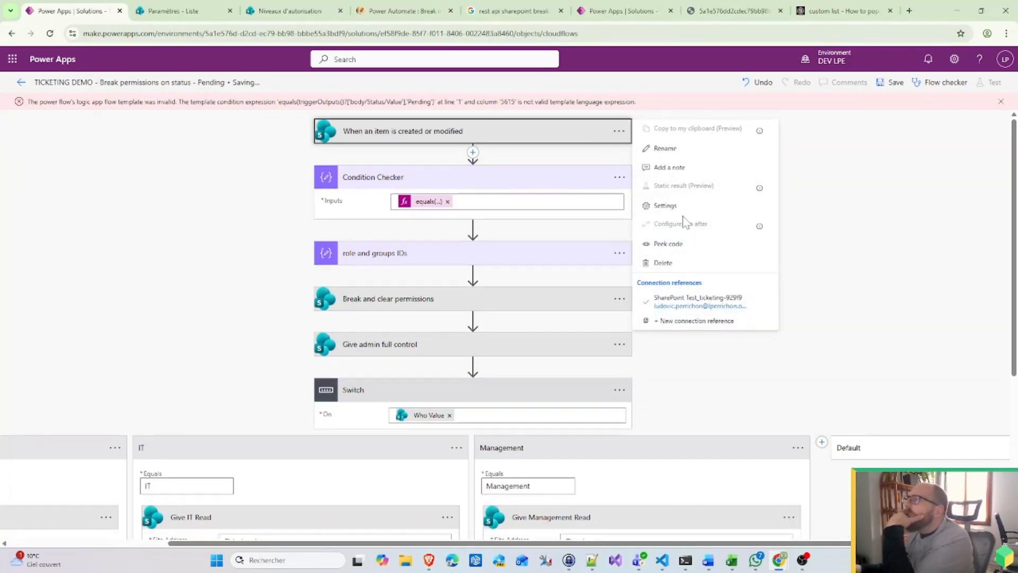
Step: Open the trigger's settings, consult the Notepad++ note, and save the flow
left_click(670, 206)
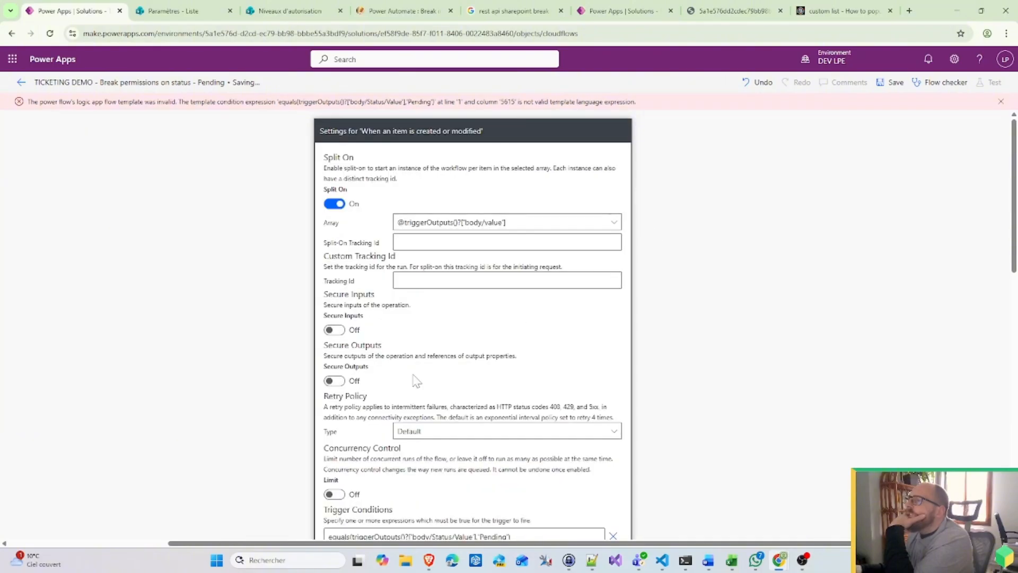
scroll(679, 265, "down", 5)
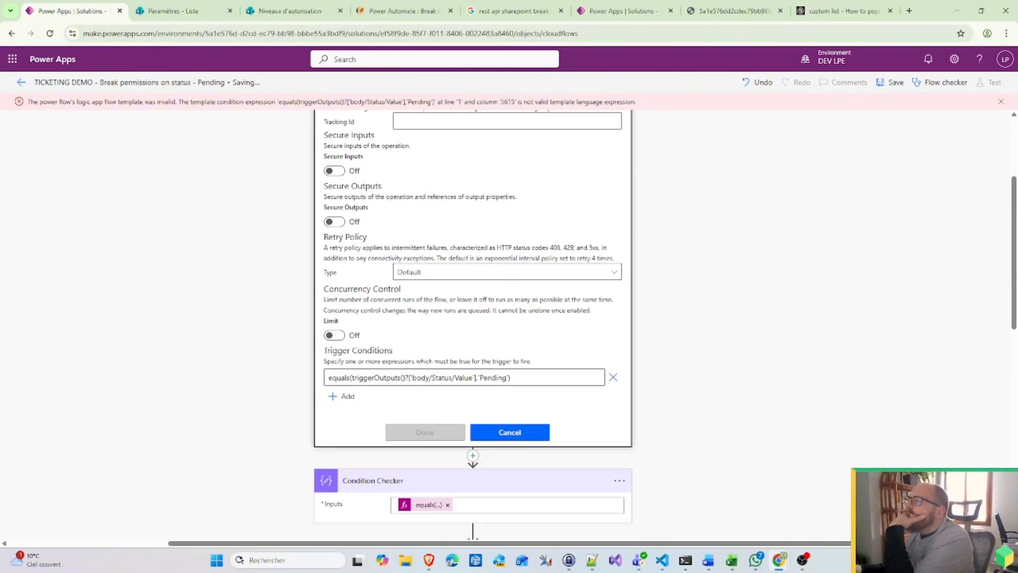
left_click(592, 561)
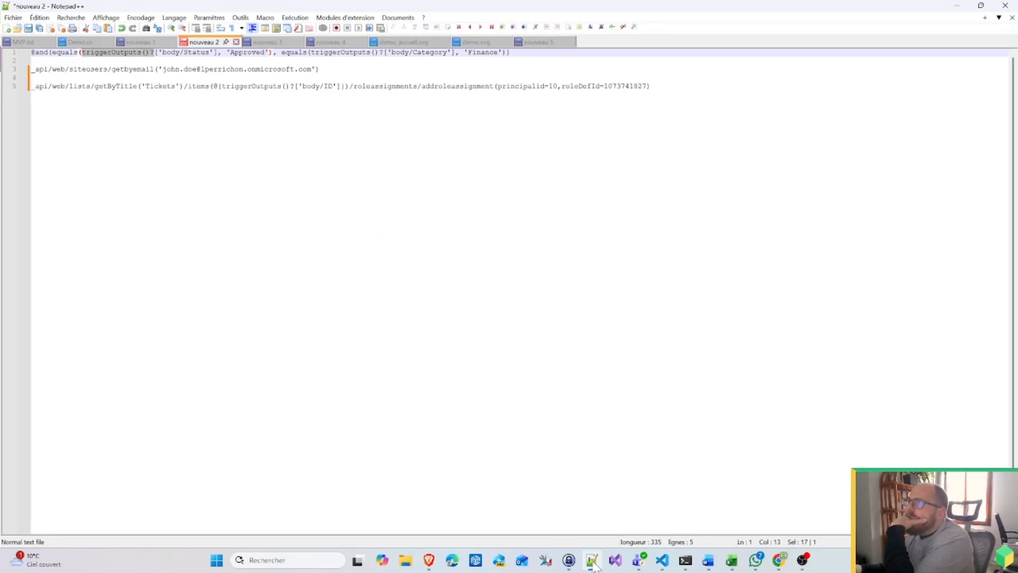
left_click(592, 561)
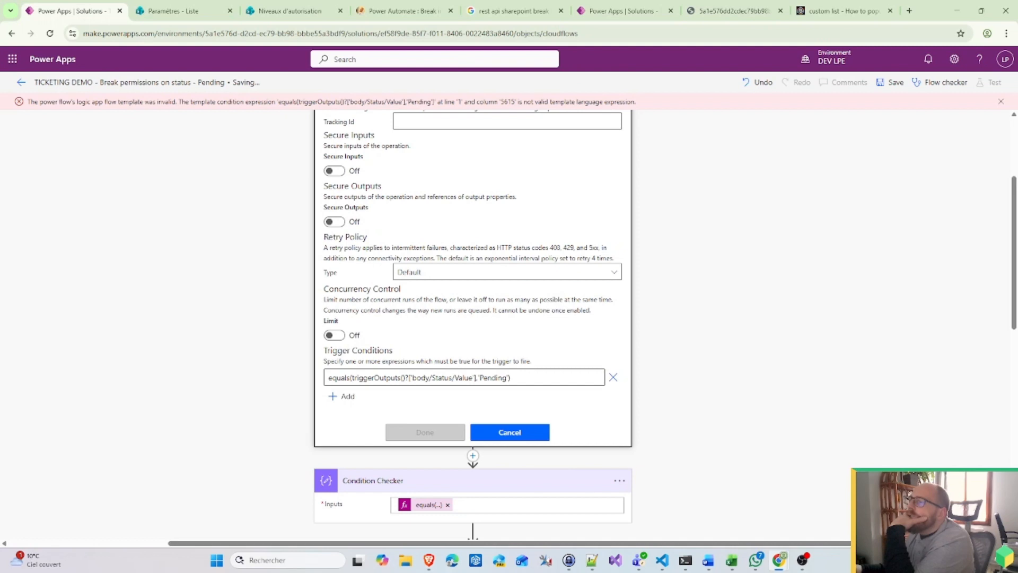
left_click(883, 85)
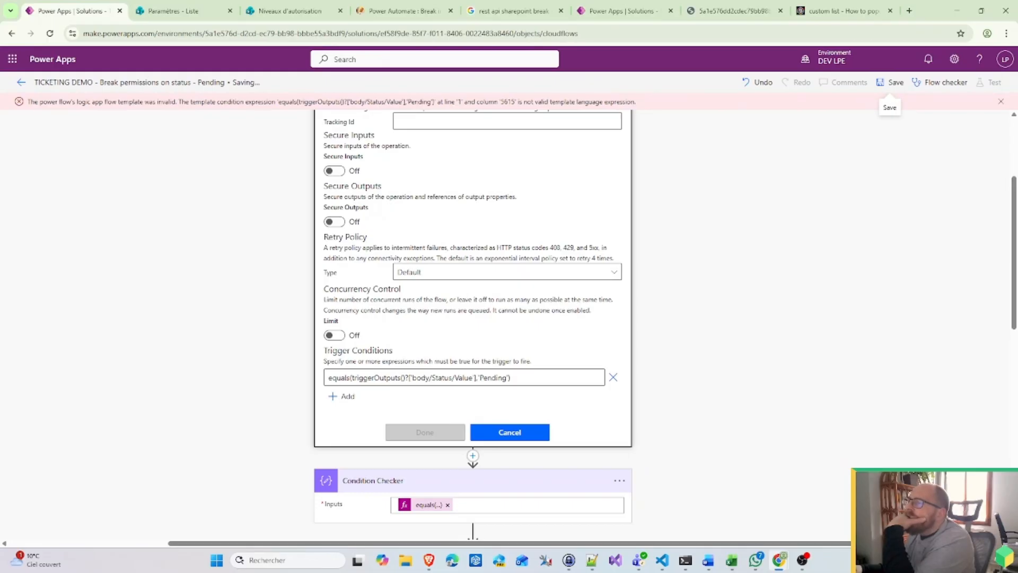
Step: Rewrite the trigger condition as equals(triggerOutputs()?['body']?['Status']?['Value'],'Pending') and click Done
left_click(430, 377)
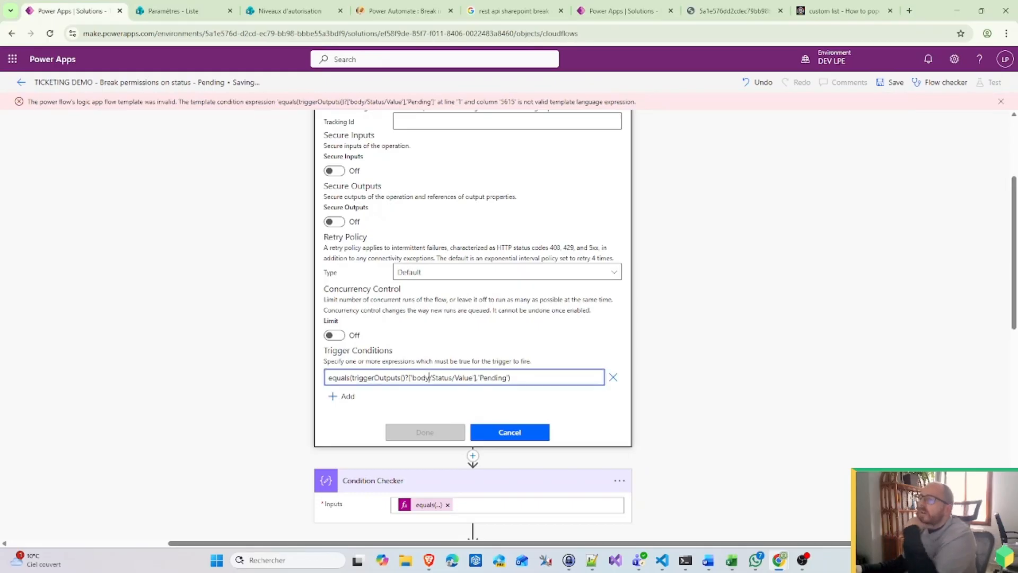
type("']")
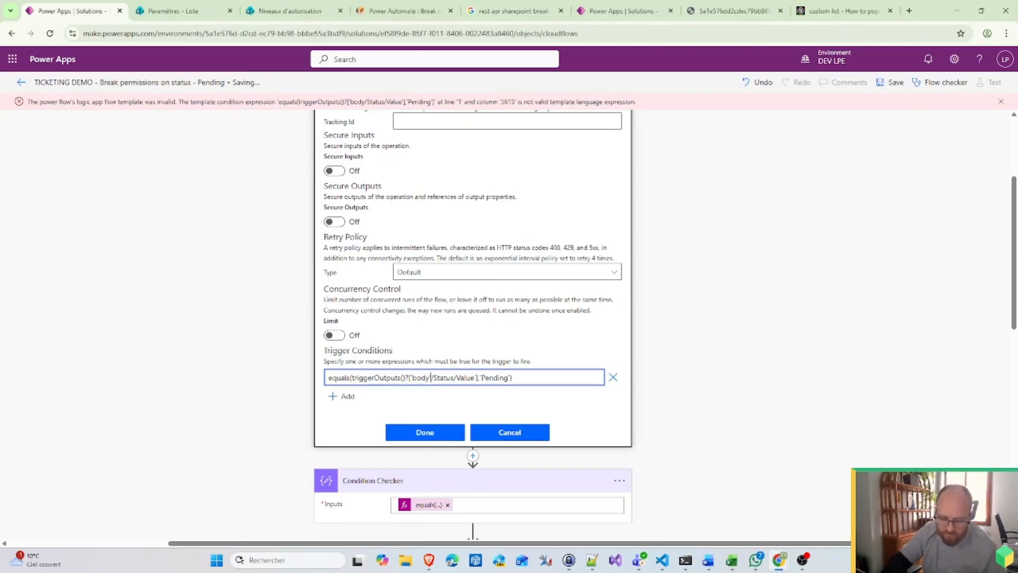
type("?")
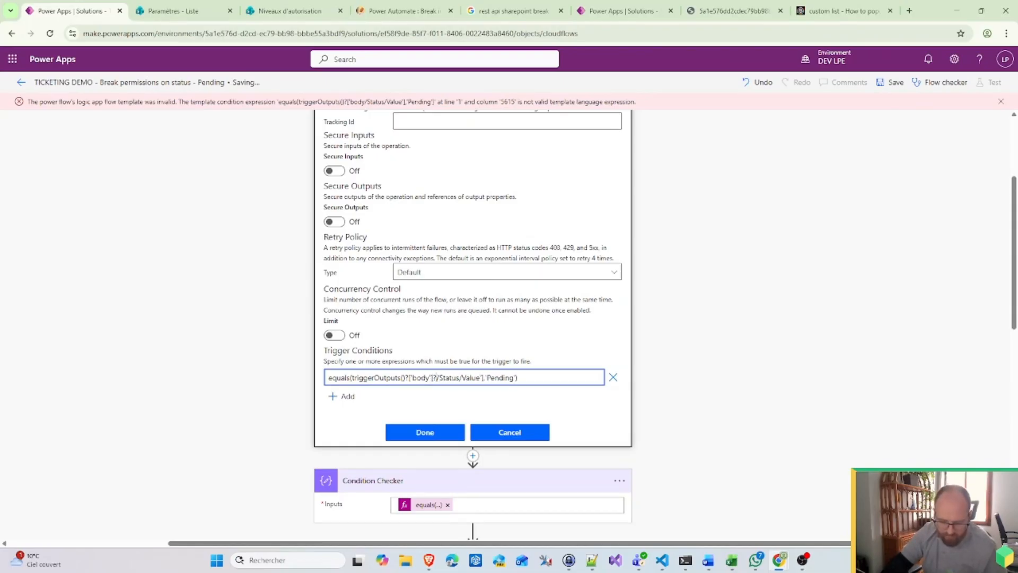
key("Delete")
type("['body")
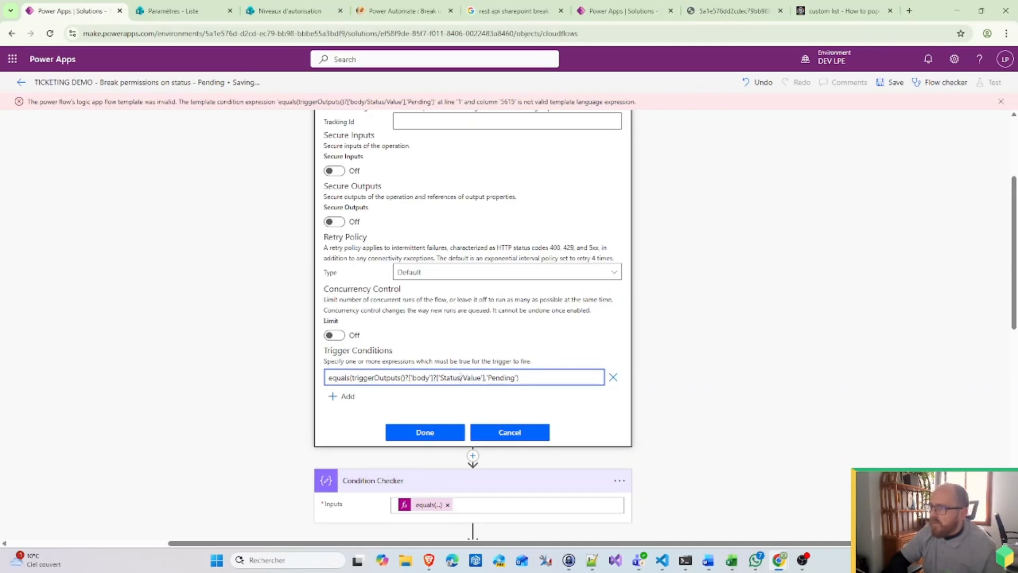
type("']")
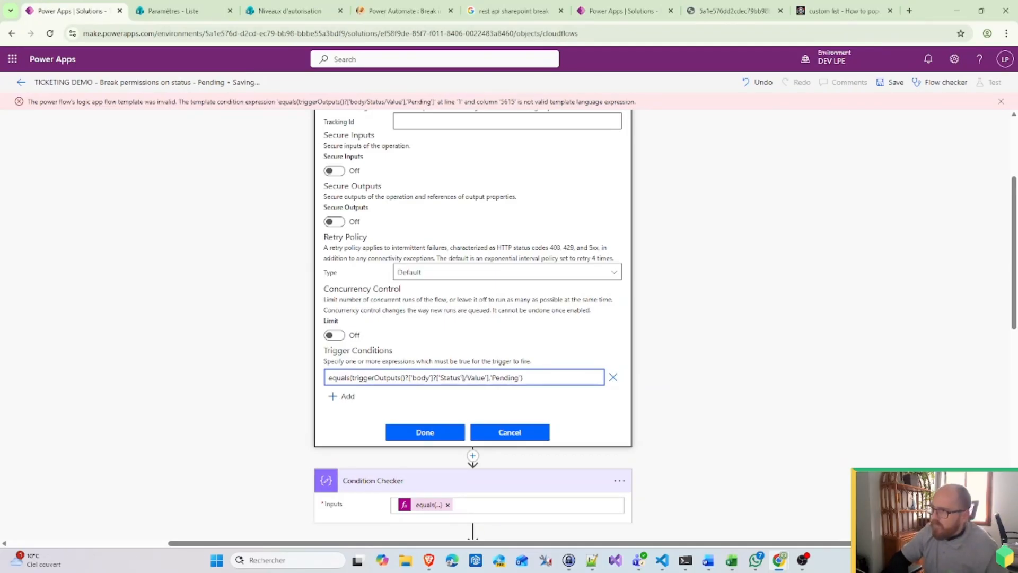
key("Delete")
type("?['")
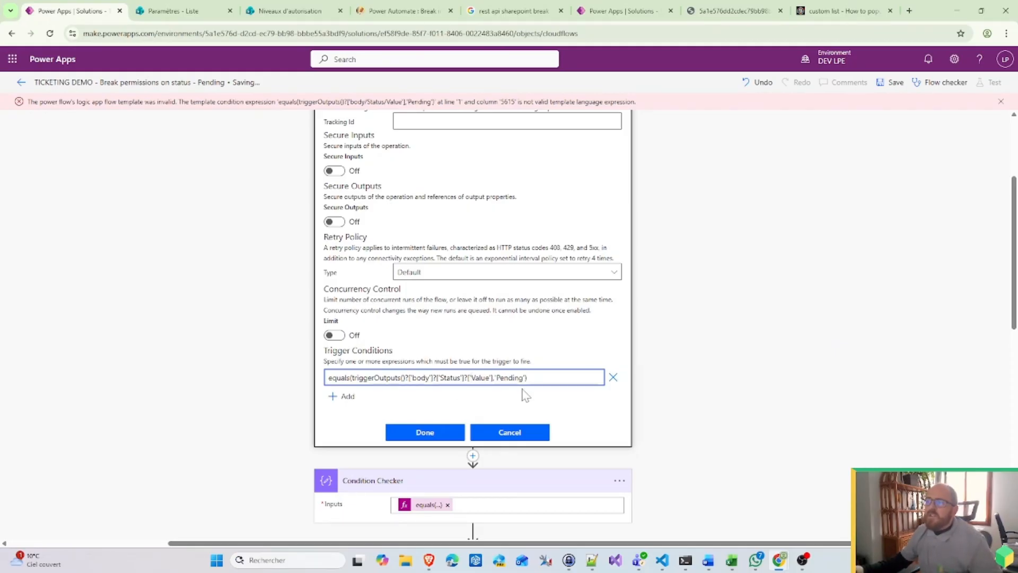
left_click(431, 438)
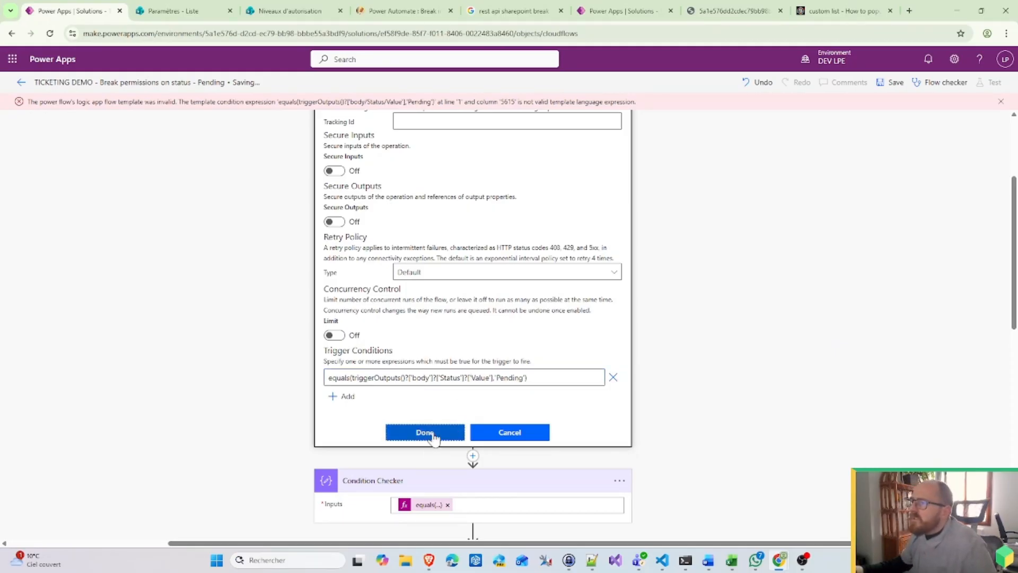
Step: Save the flow, then review the trigger's settings and cancel without changes
left_click(896, 83)
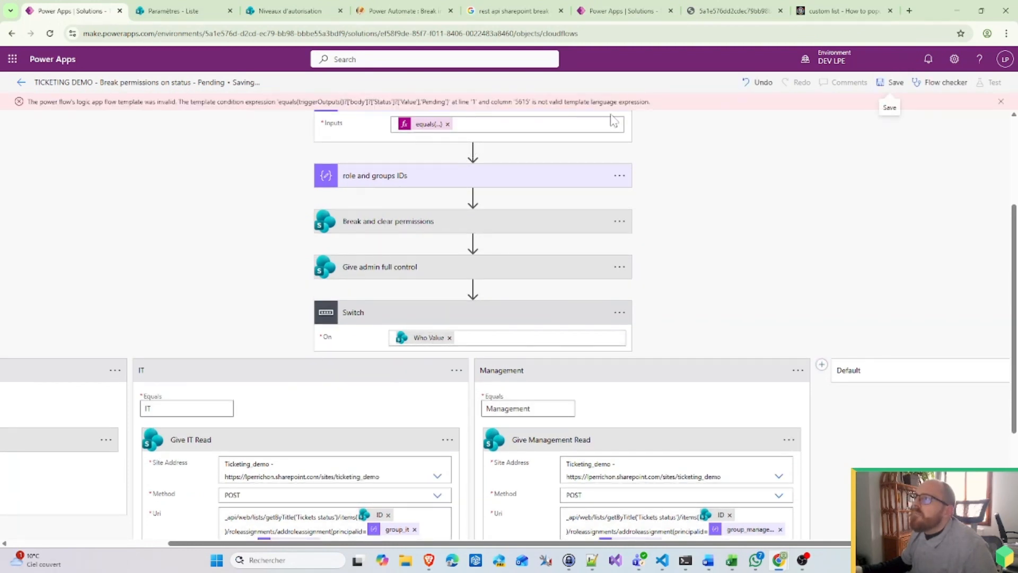
scroll(614, 121, "up", 3)
left_click(619, 131)
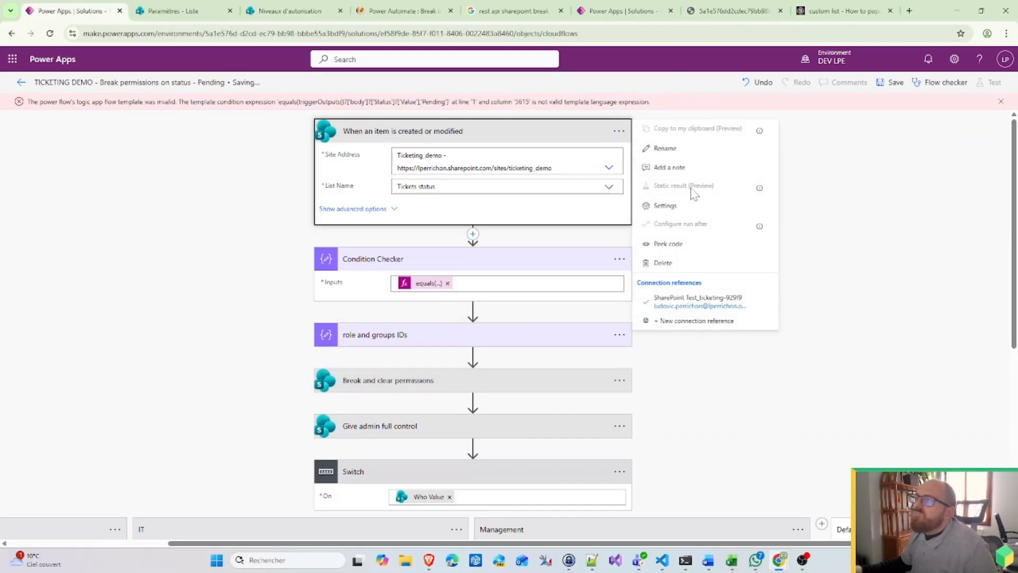
left_click(673, 208)
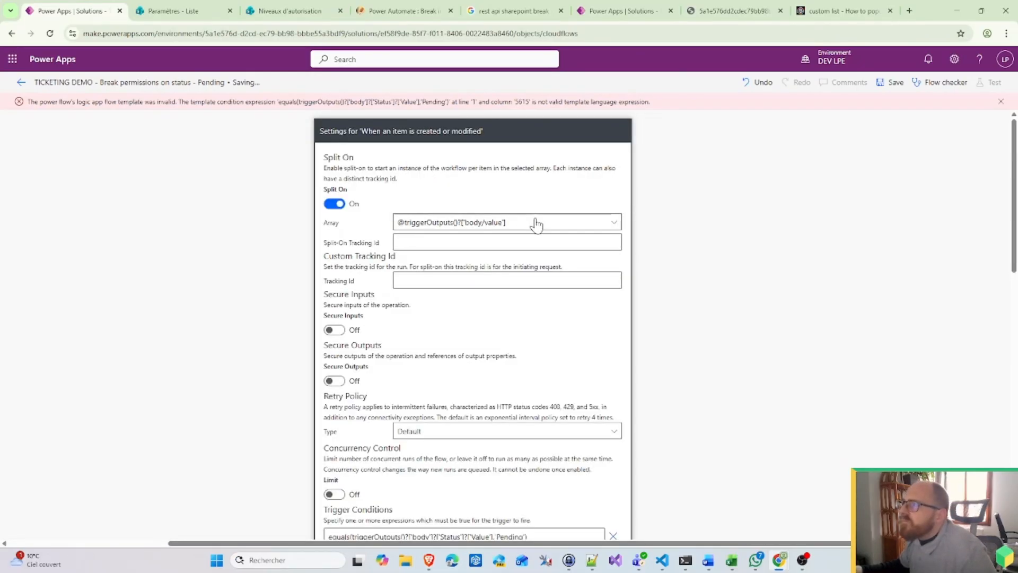
scroll(537, 225, "down", 4)
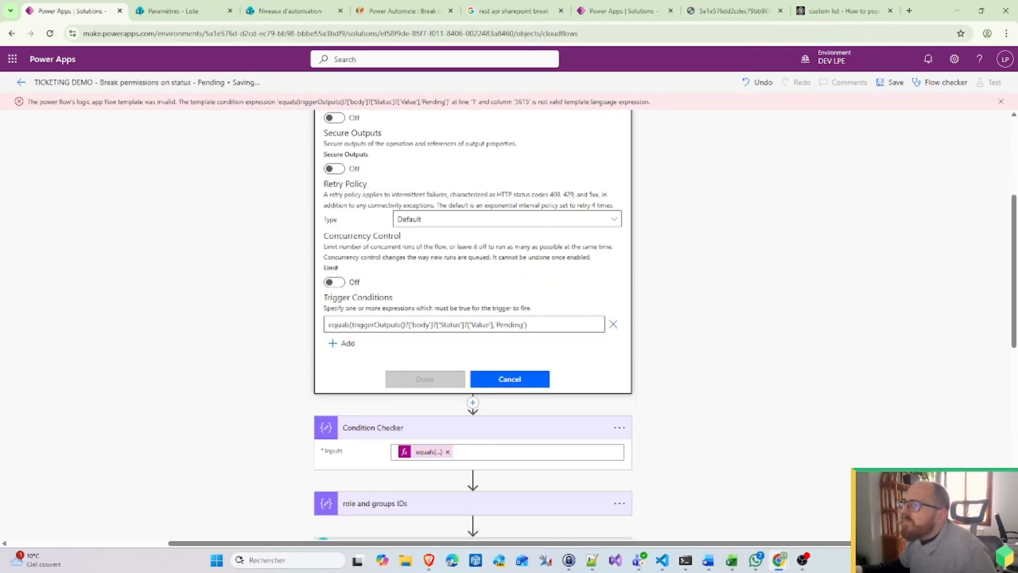
left_click(509, 379)
Step: Copy the Condition Checker's full equals expression and switch to another browser tab
scroll(423, 167, "up", 4)
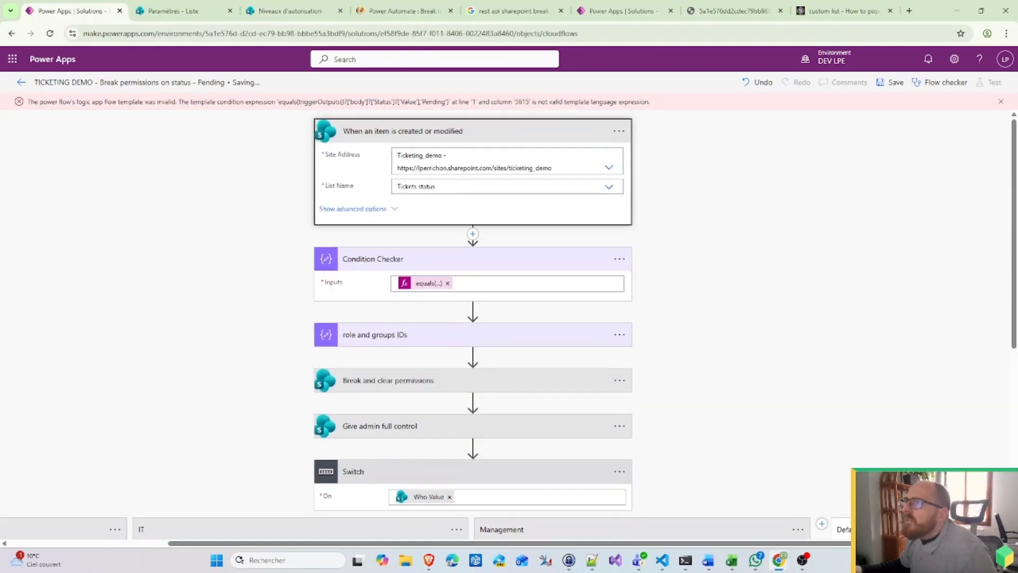
left_click(425, 283)
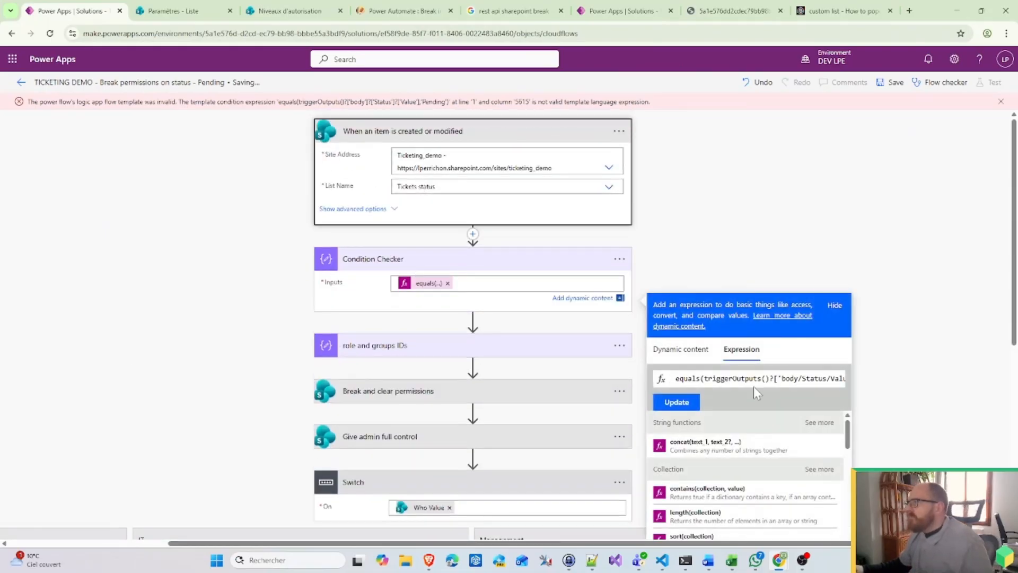
left_click_drag(763, 379, 863, 386)
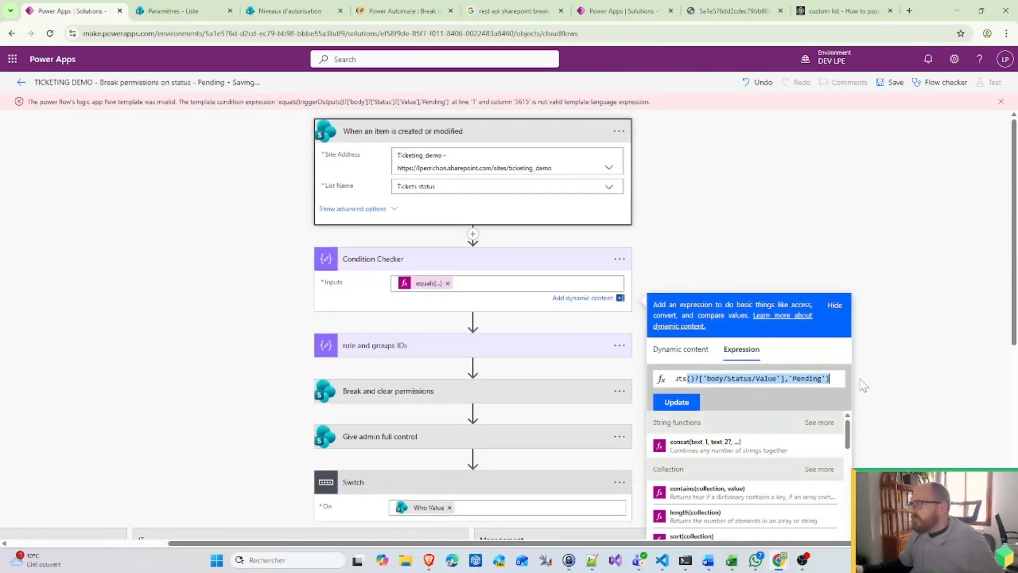
key("ctrl+a")
key("ctrl+c")
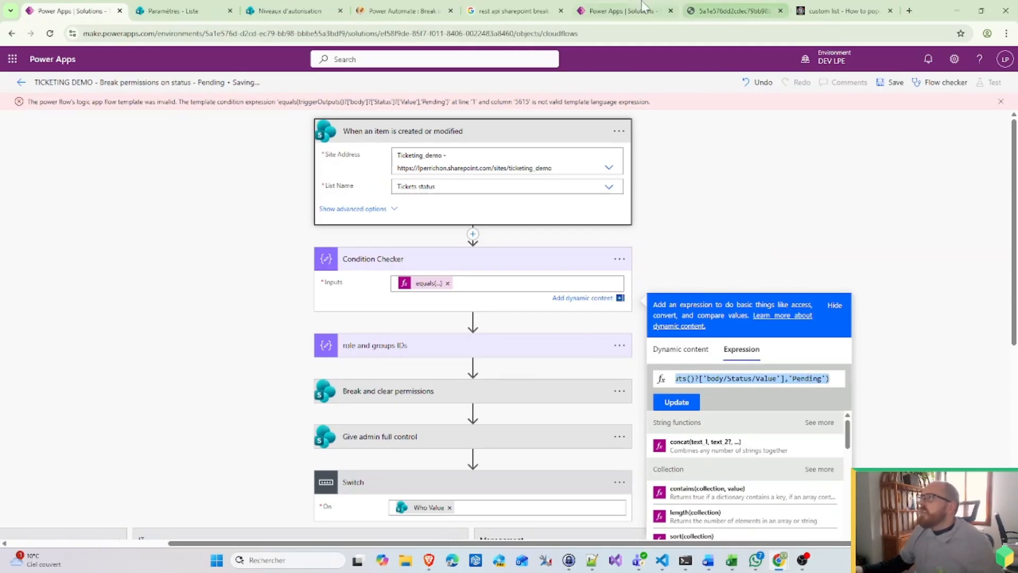
left_click(843, 11)
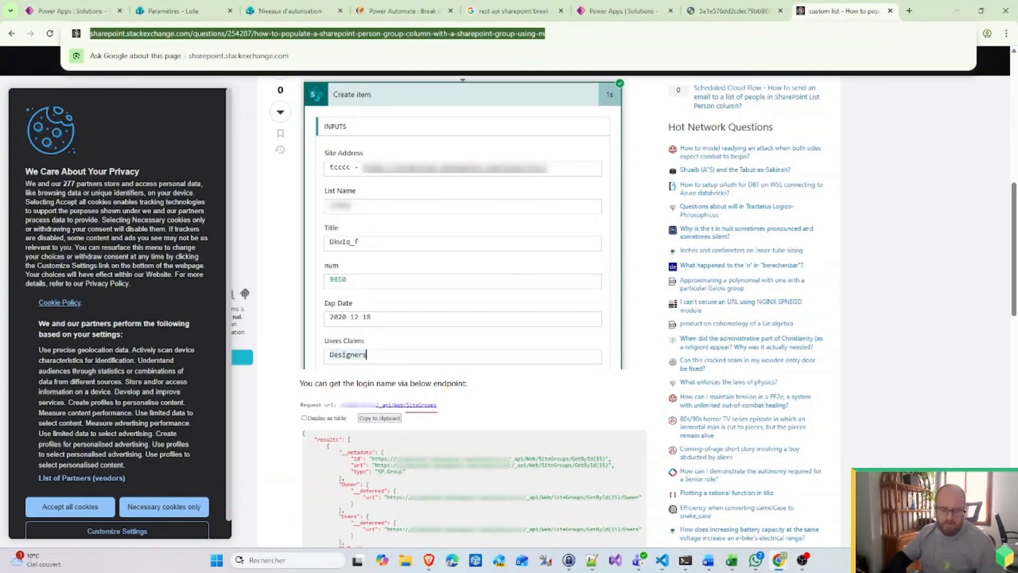
Step: Search Google for 'trigger SharePoint flow with condition' and browse the results
type("trigf")
key("BackSpace")
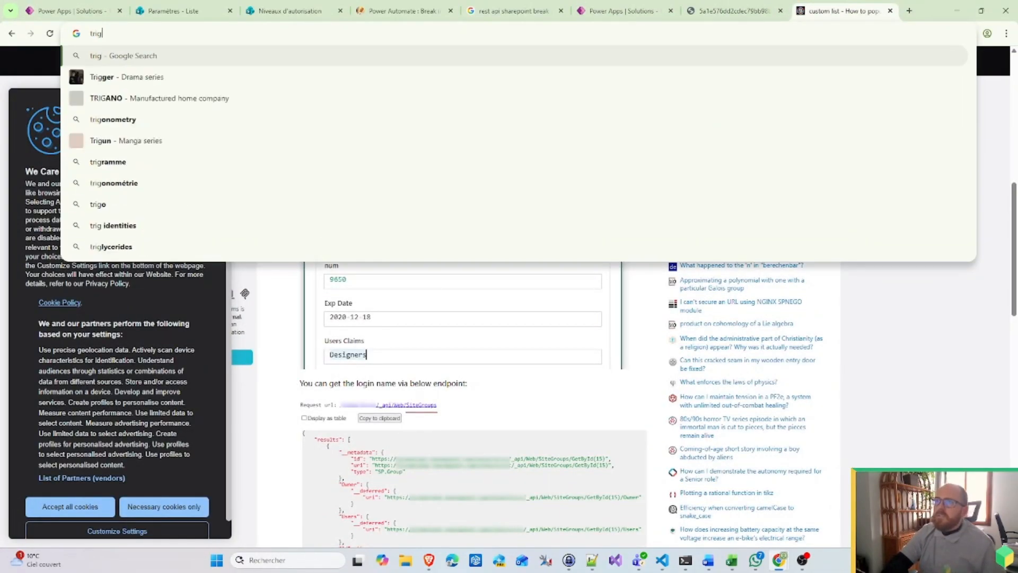
type("ger ShareP")
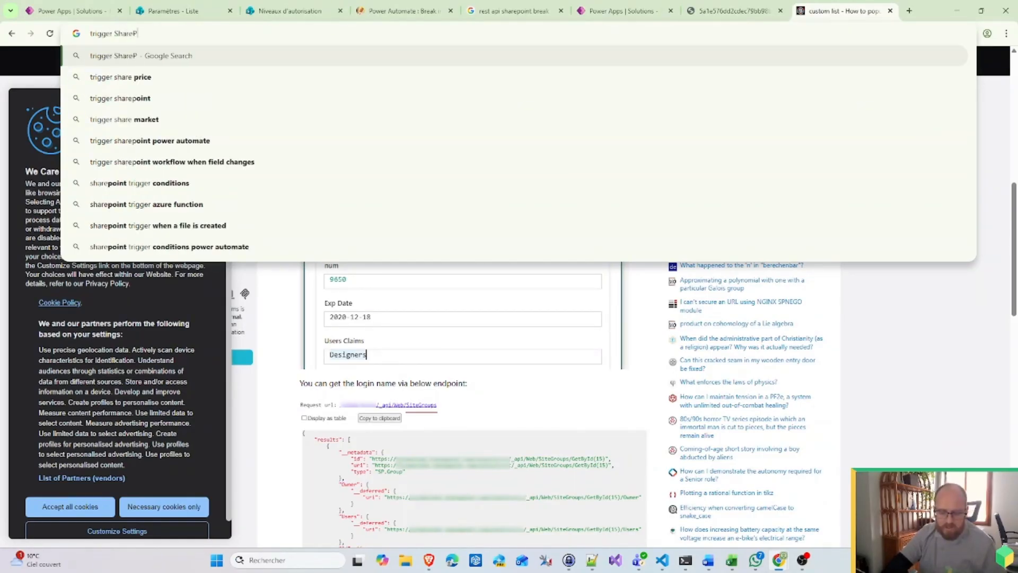
type("oint flow with condition")
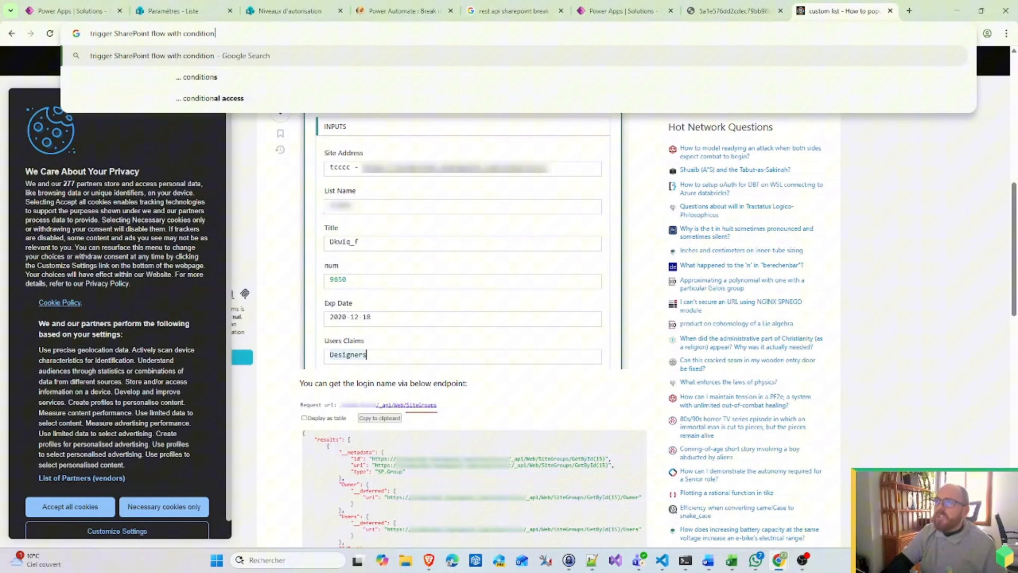
key("Return")
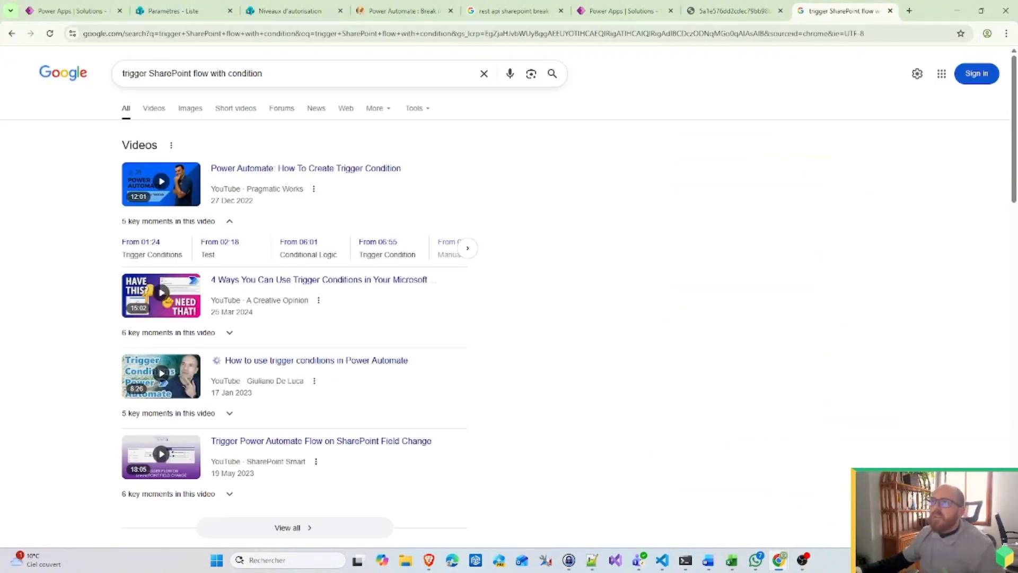
scroll(425, 371, "down", 4)
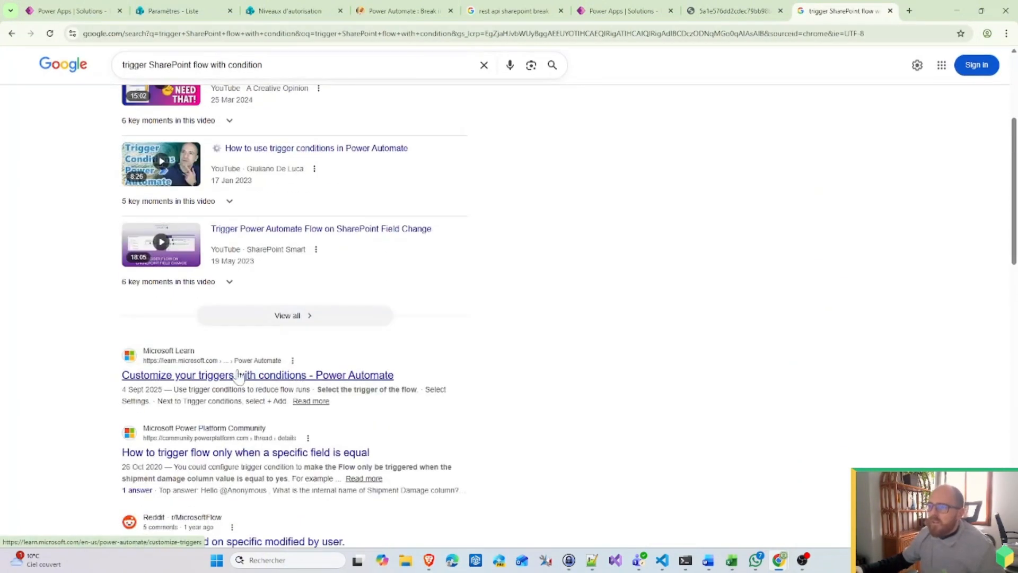
left_click(205, 376)
scroll(480, 366, "down", 8)
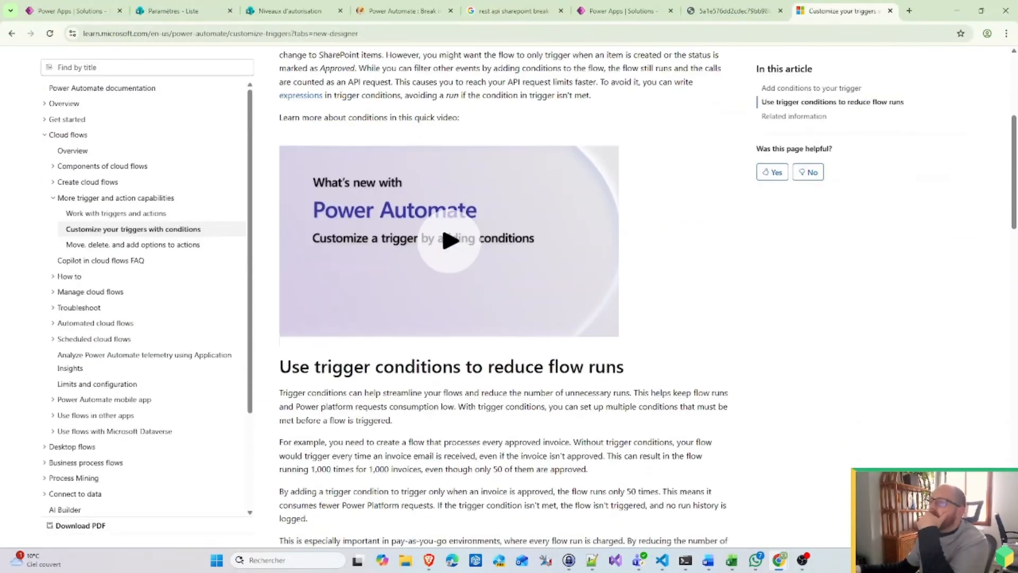
scroll(480, 366, "down", 9)
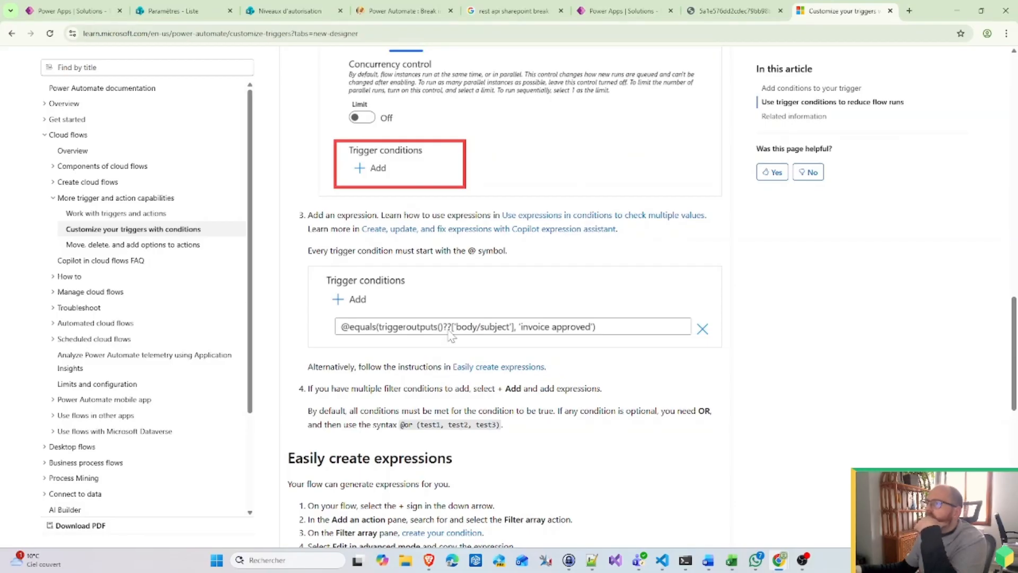
scroll(451, 336, "down", 2)
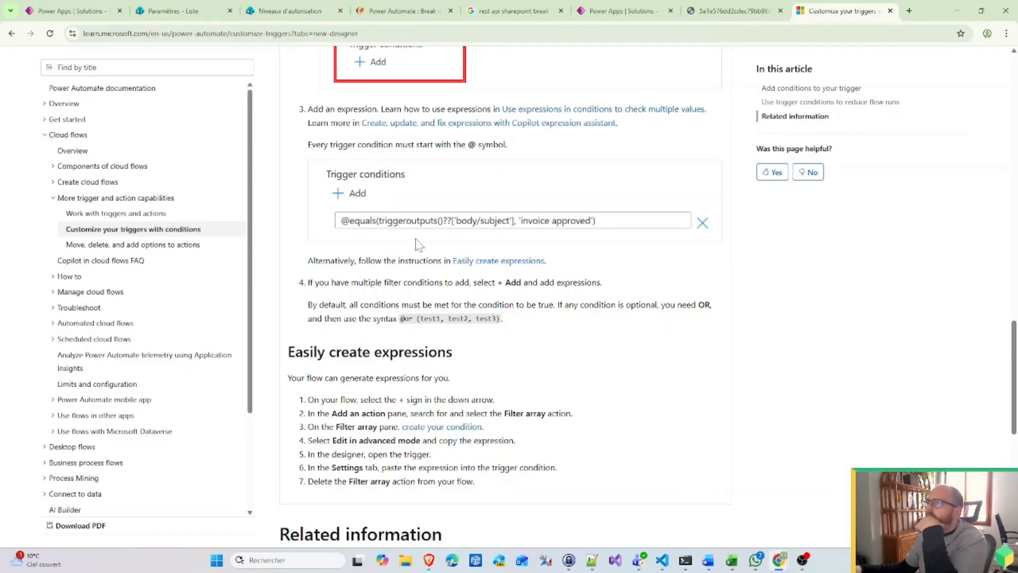
scroll(452, 233, "down", 1)
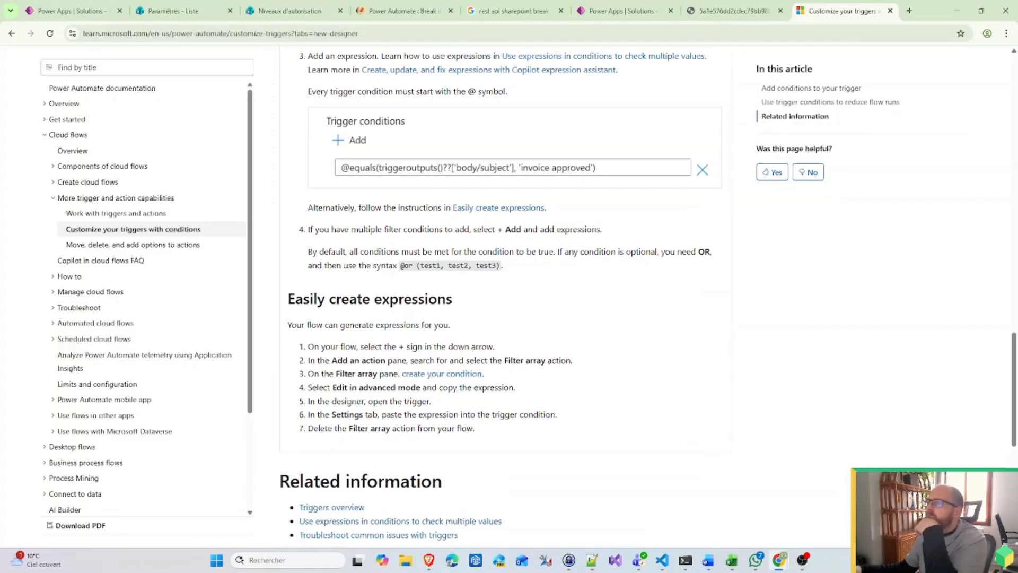
scroll(452, 239, "down", 1)
scroll(452, 239, "up", 5)
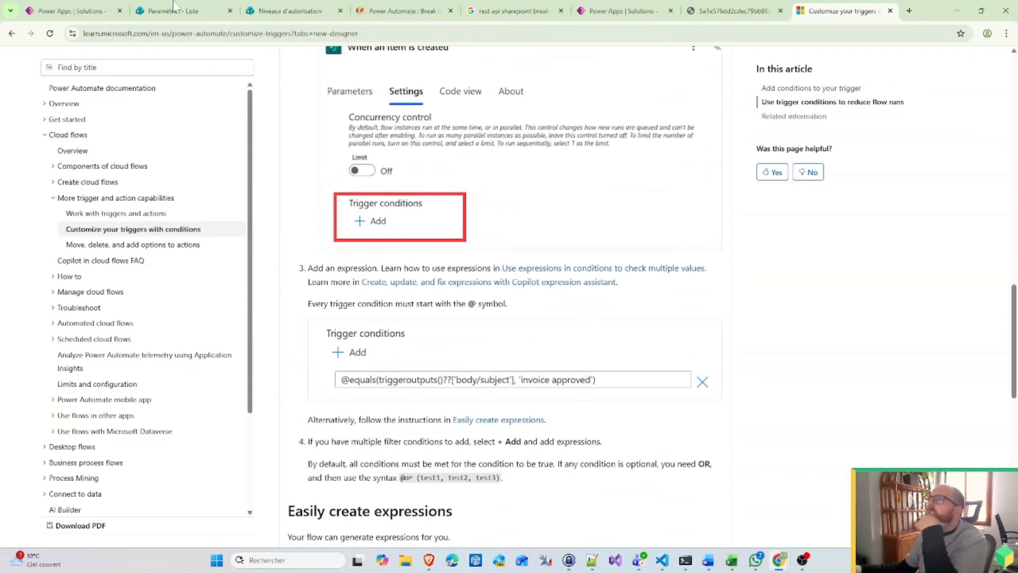
left_click(116, 9)
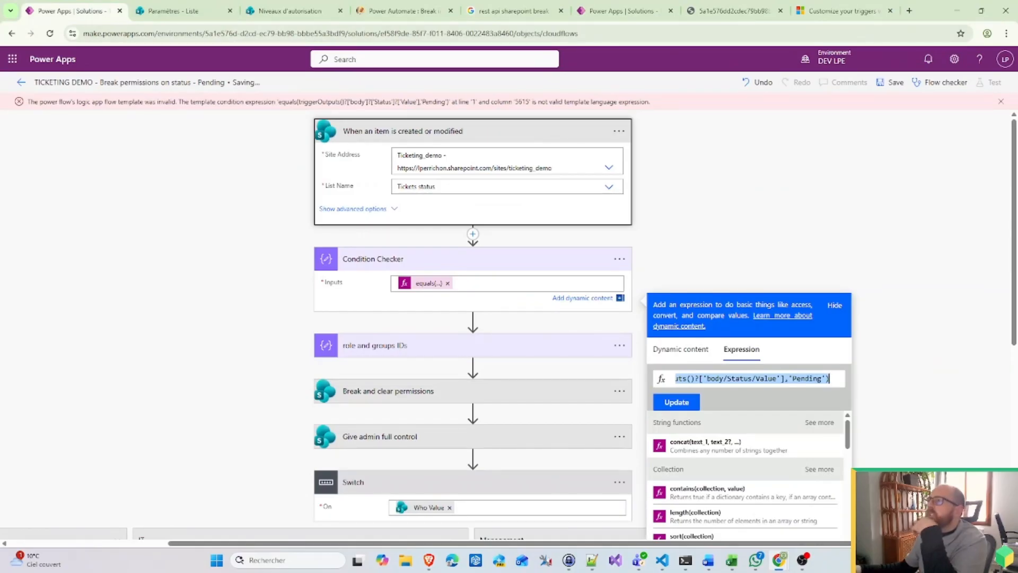
Step: Set the trigger condition to equals(triggerOutputs()?['body/Status/Value'],'Pending') and try saving the flow
left_click(619, 130)
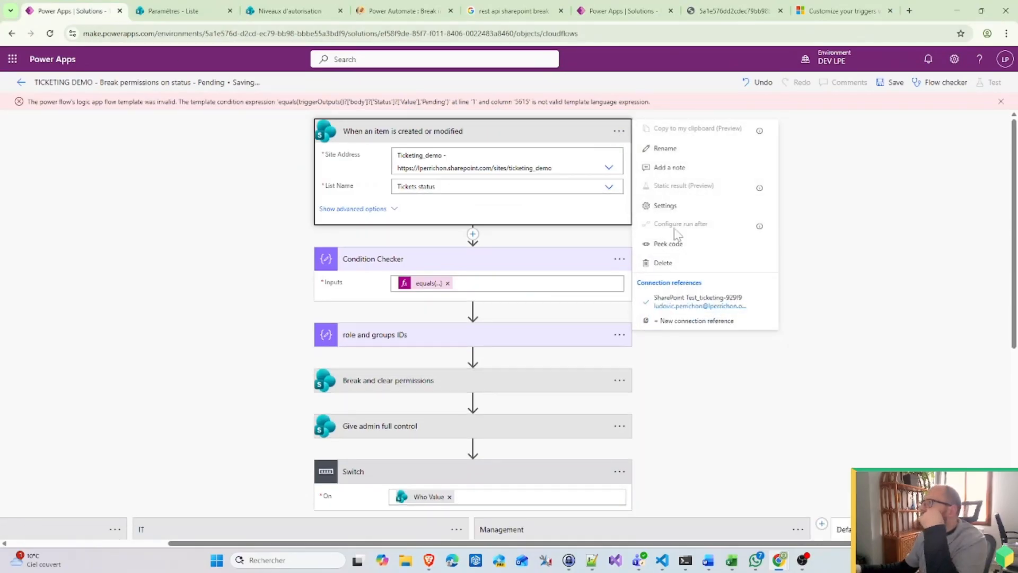
left_click(667, 206)
scroll(478, 404, "down", 3)
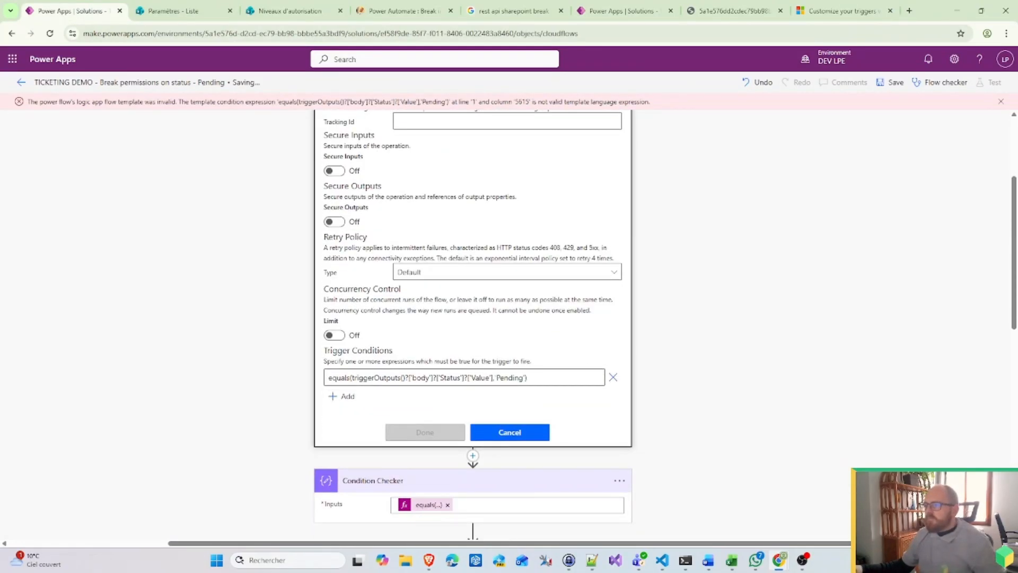
key("ctrl+a")
key("ctrl+v")
left_click(409, 378)
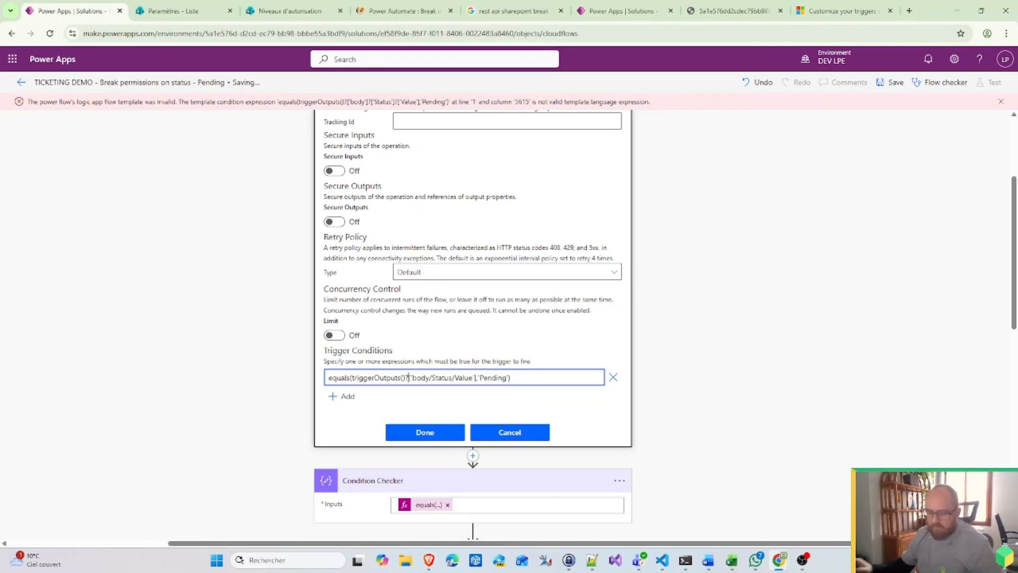
type("?")
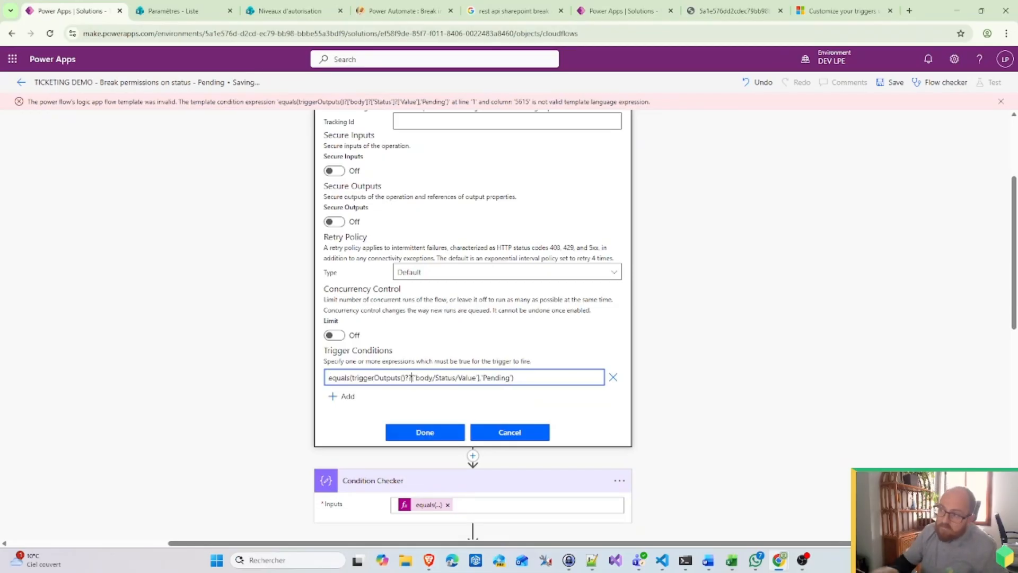
left_click(439, 433)
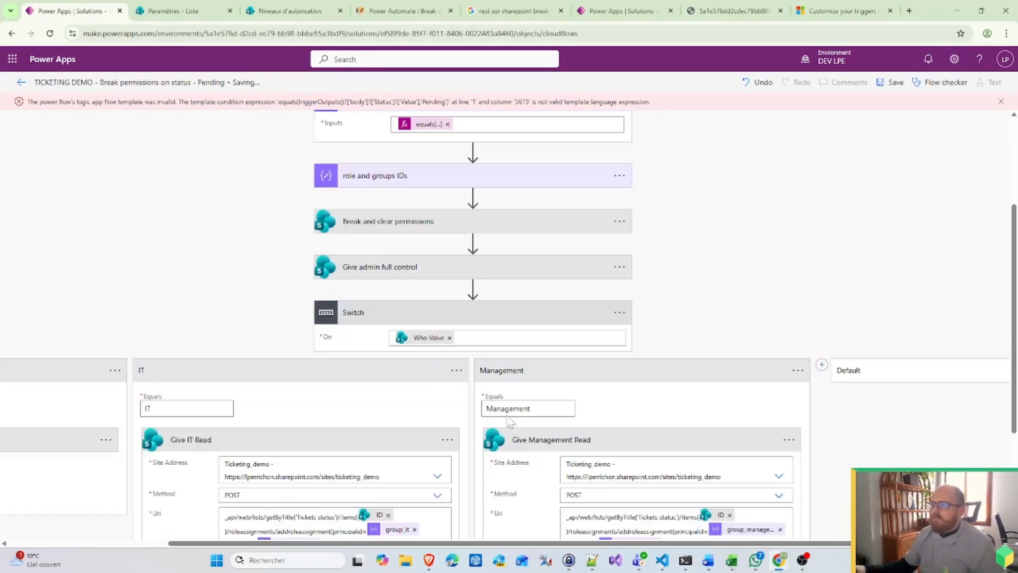
left_click(887, 83)
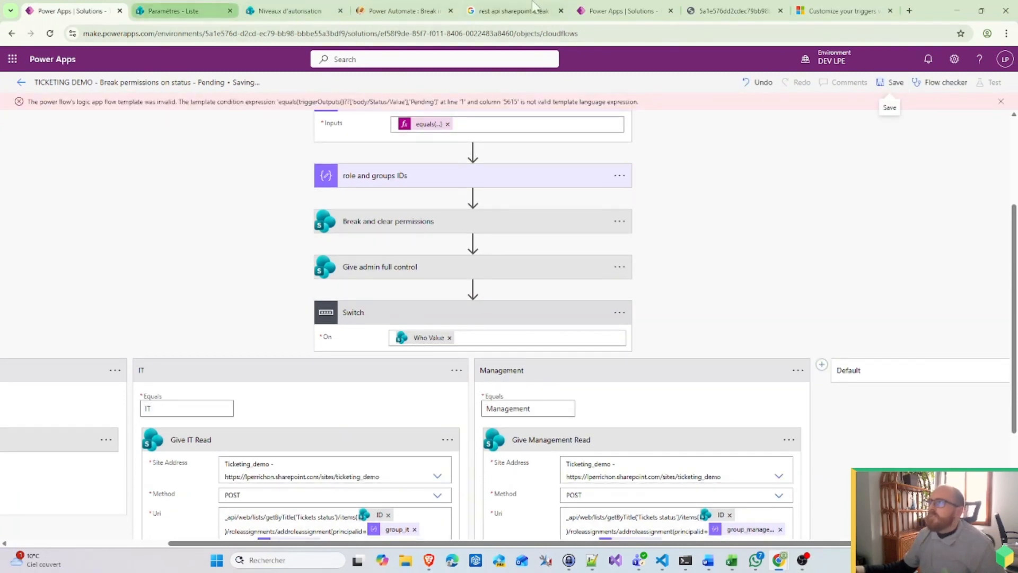
left_click(865, 7)
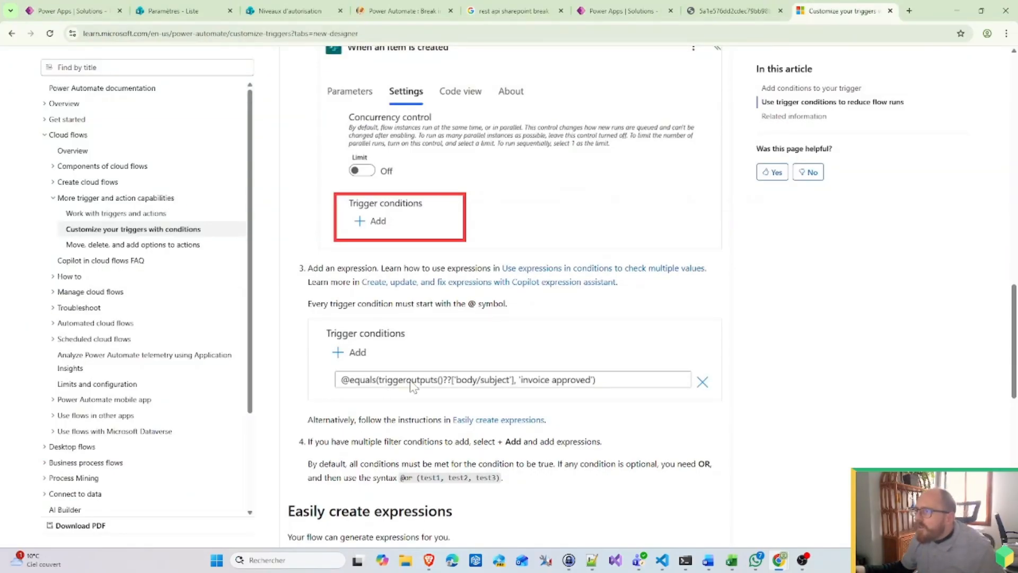
Step: Confirm in the Microsoft Learn article that trigger conditions must begin with @, then go back to the browser
scroll(444, 387, "down", 3)
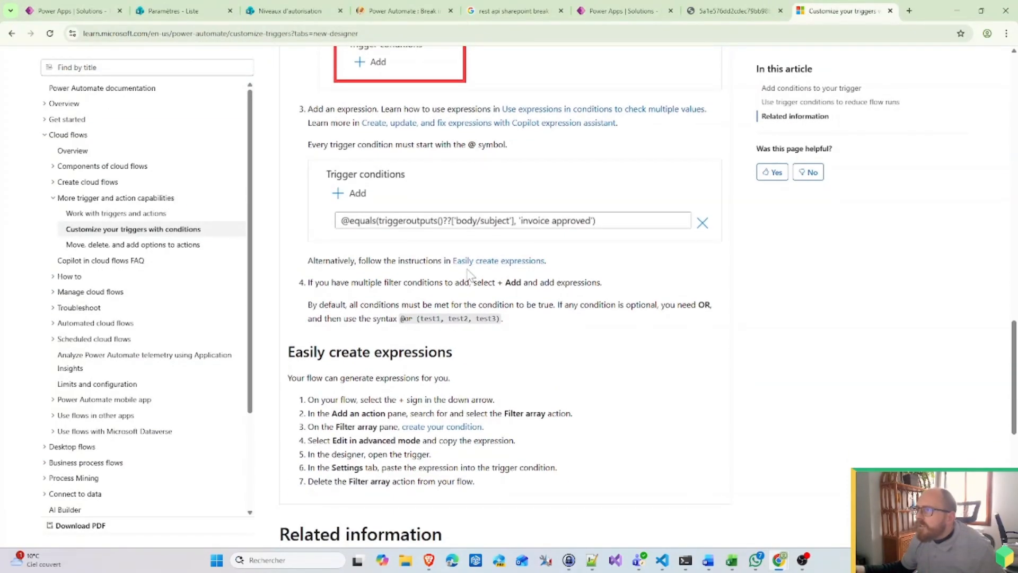
scroll(426, 336, "down", 8)
scroll(412, 391, "up", 12)
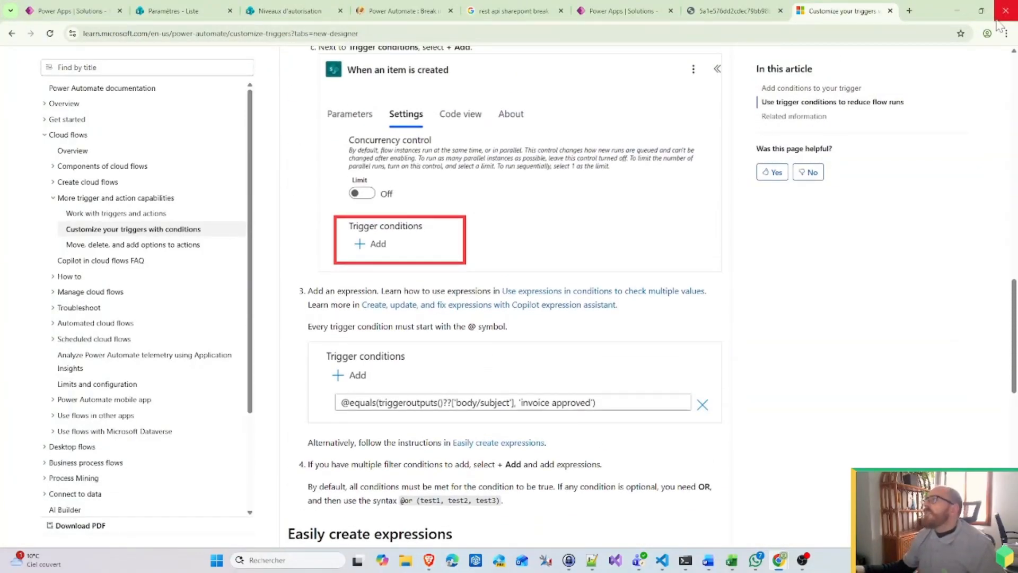
left_click(958, 10)
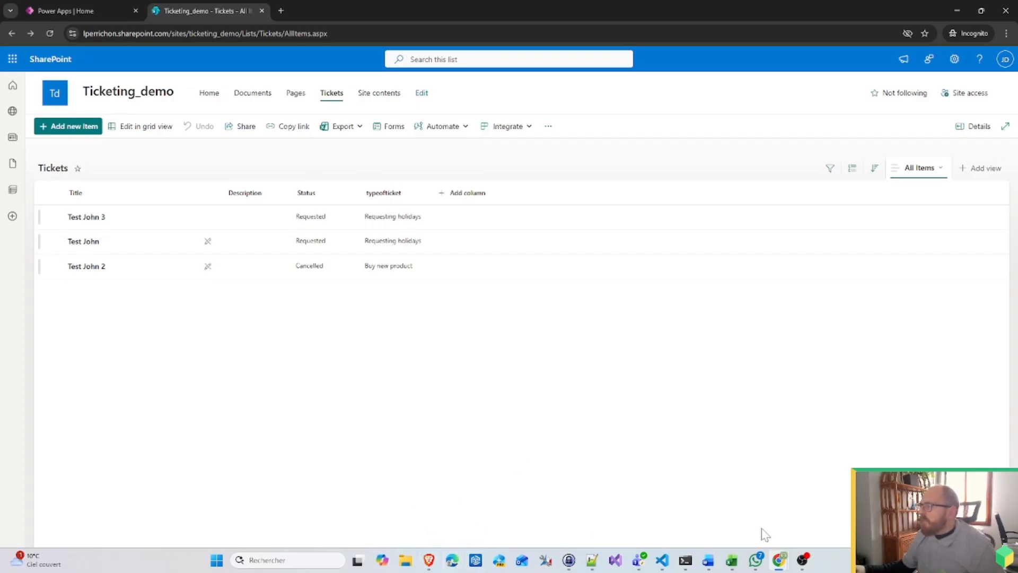
mouse_move(780, 562)
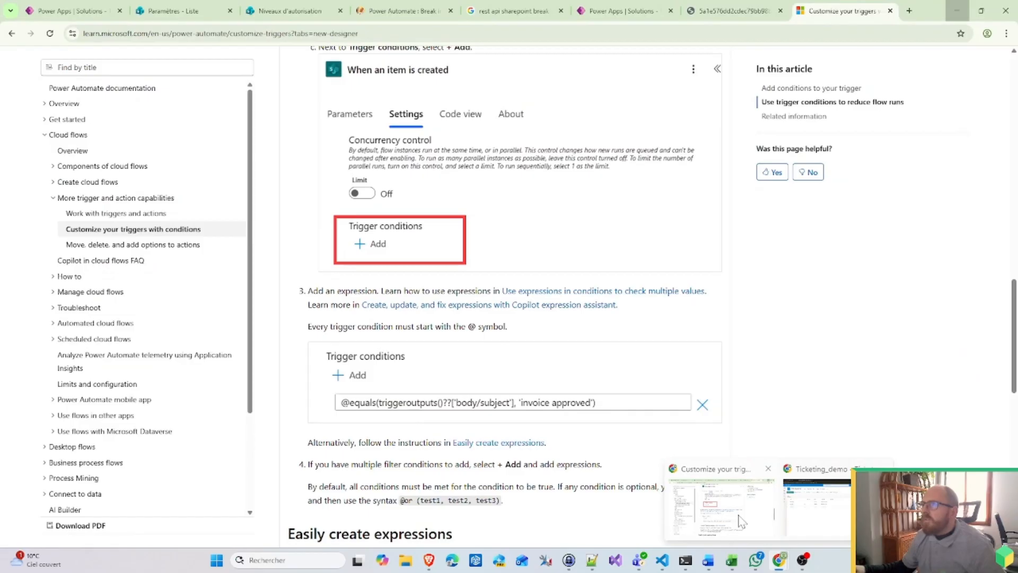
left_click(741, 521)
Step: Reopen the trigger settings and delete the extra question mark from the condition
left_click(84, 7)
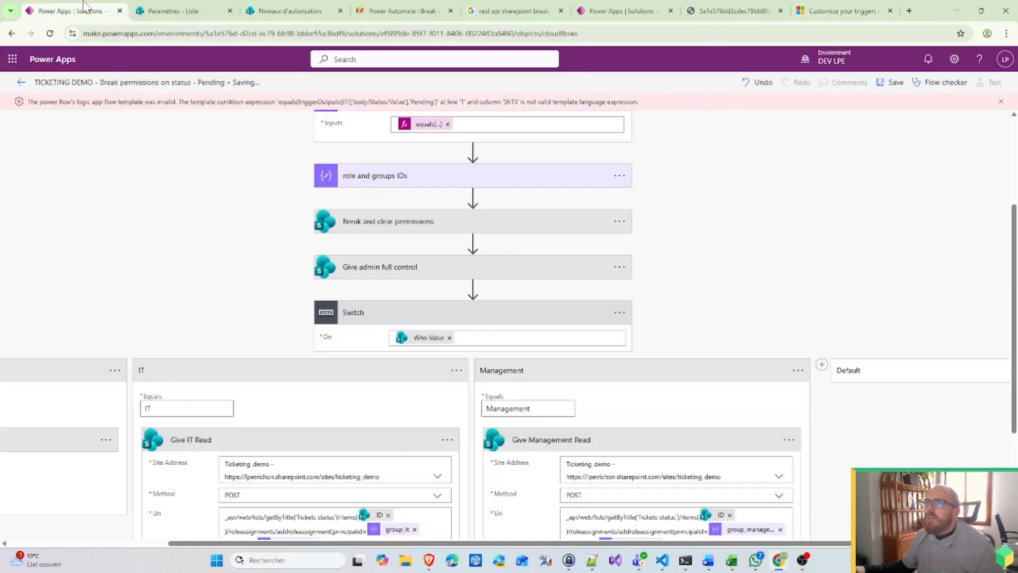
scroll(700, 319, "up", 3)
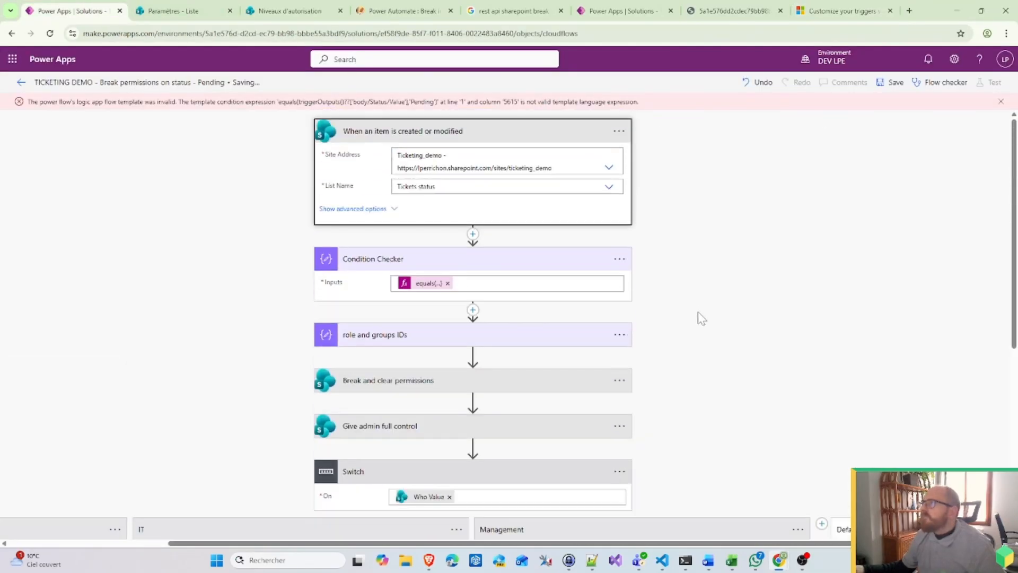
left_click(619, 133)
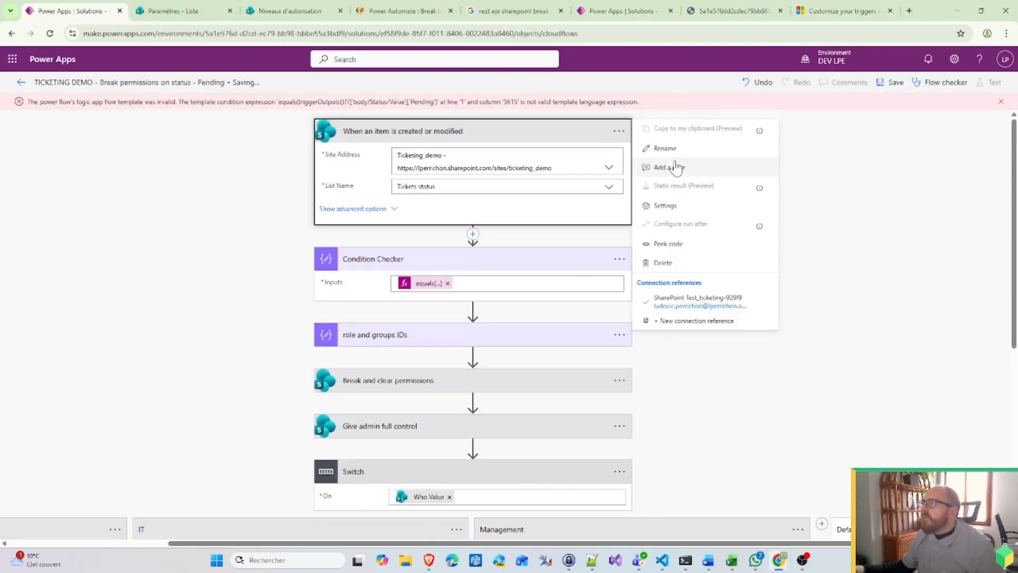
left_click(670, 207)
scroll(388, 413, "down", 5)
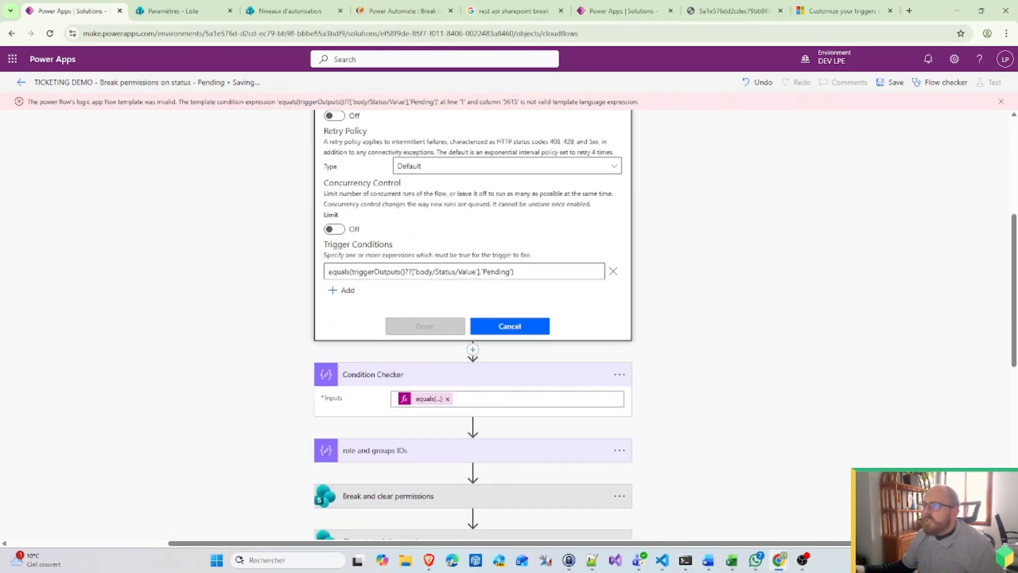
left_click(411, 272)
key("BackSpace")
left_click(273, 407)
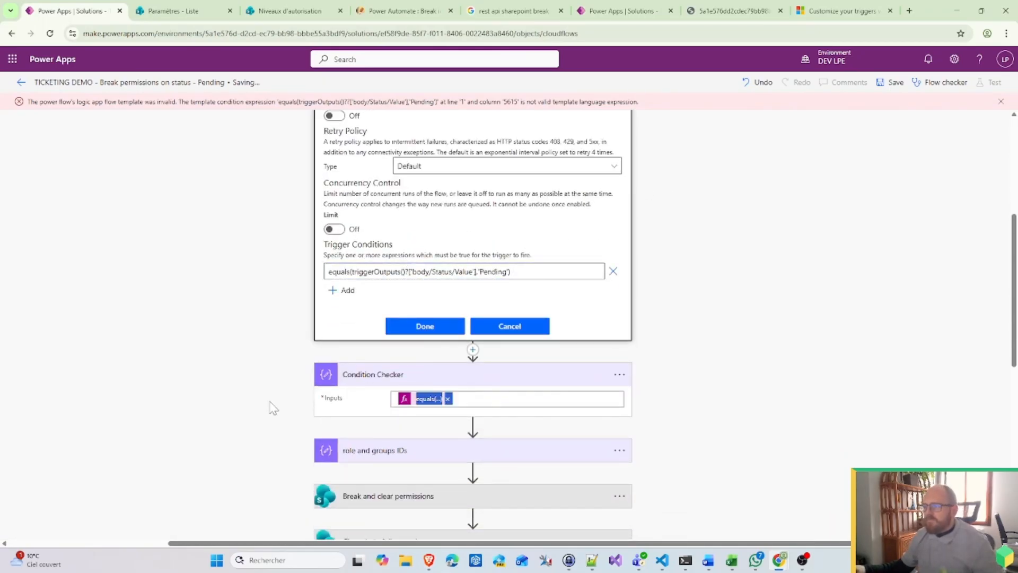
left_click_drag(488, 398, 285, 397)
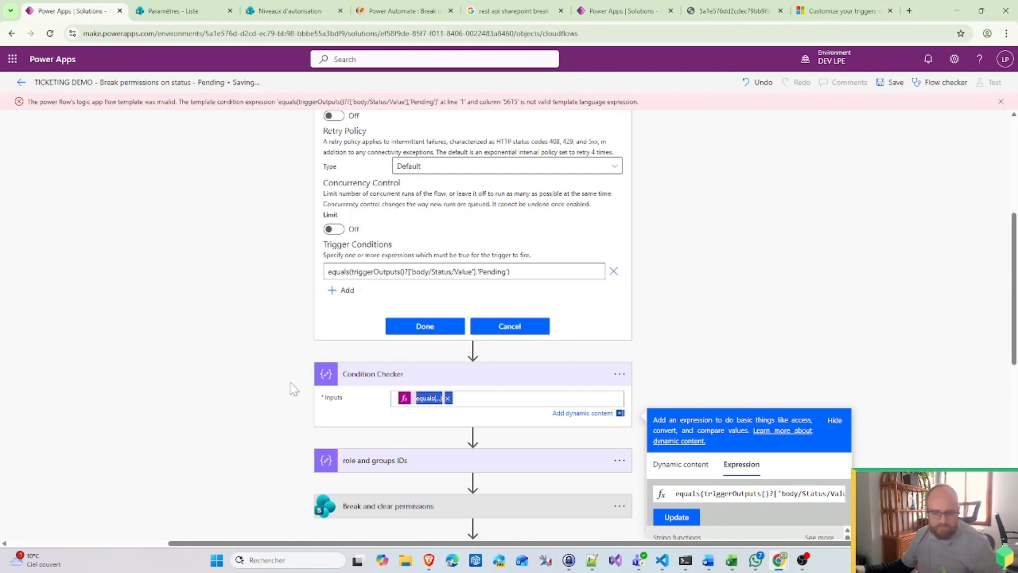
triple_click(556, 272)
type("@{equals(triggerOutputs()?['body/Status/Value'],'Pending')}")
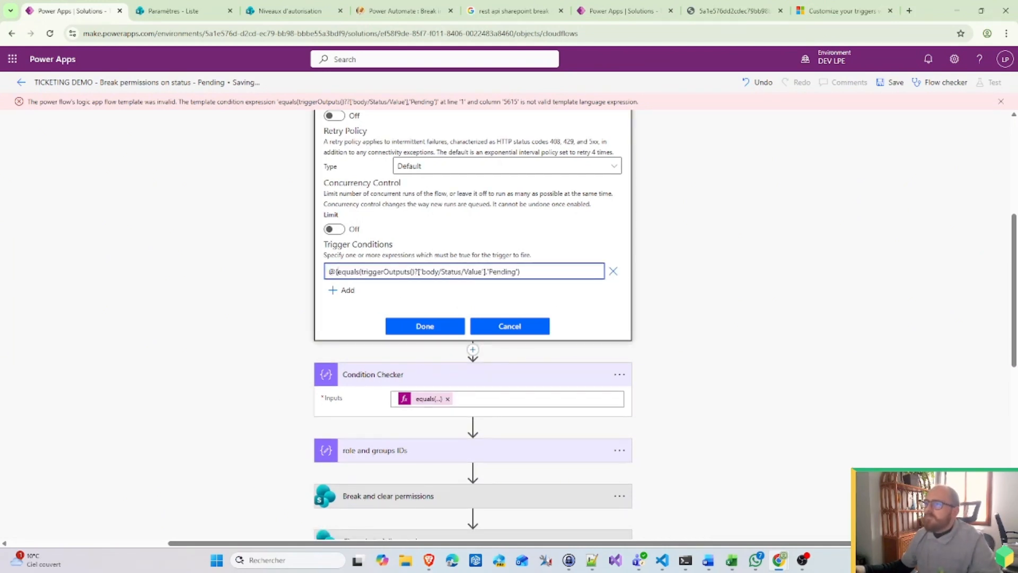
key("BackSpace")
left_click(431, 324)
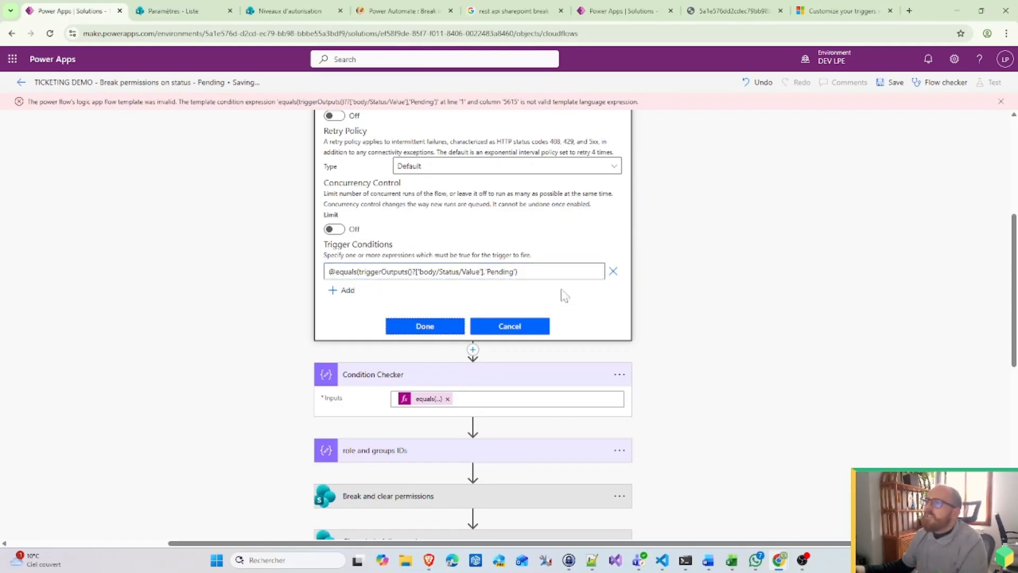
left_click(891, 83)
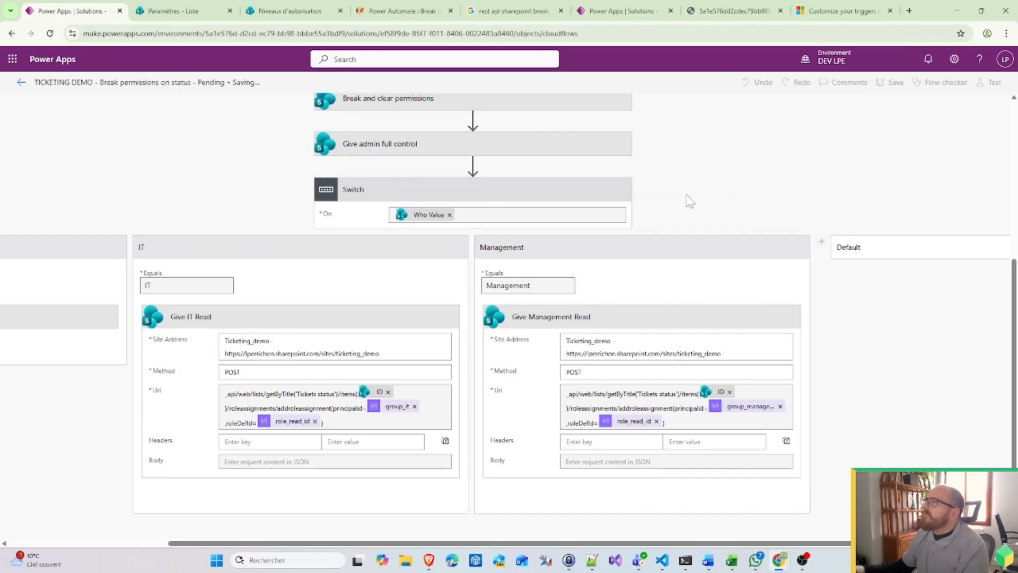
scroll(710, 241, "up", 5)
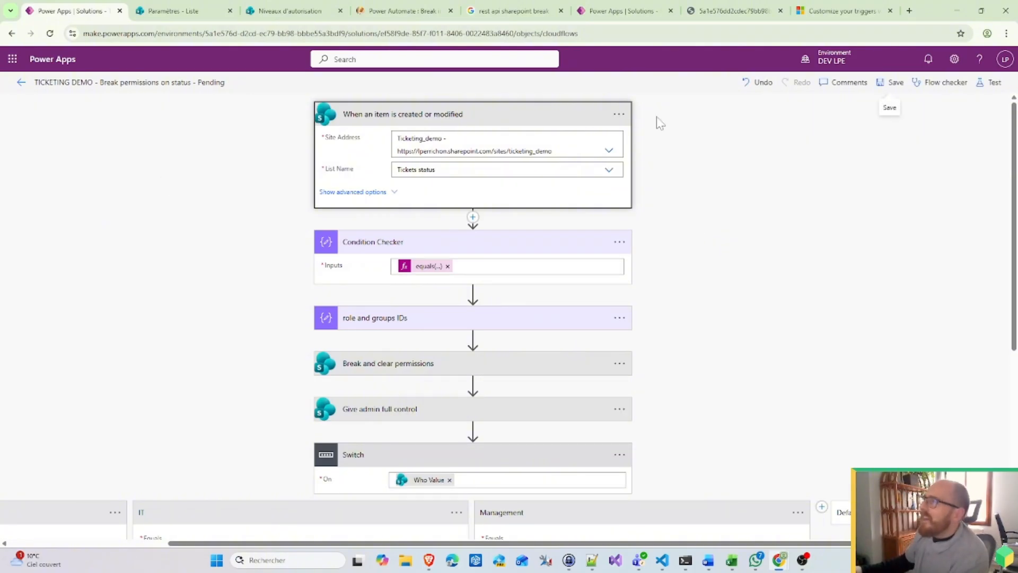
left_click(430, 267)
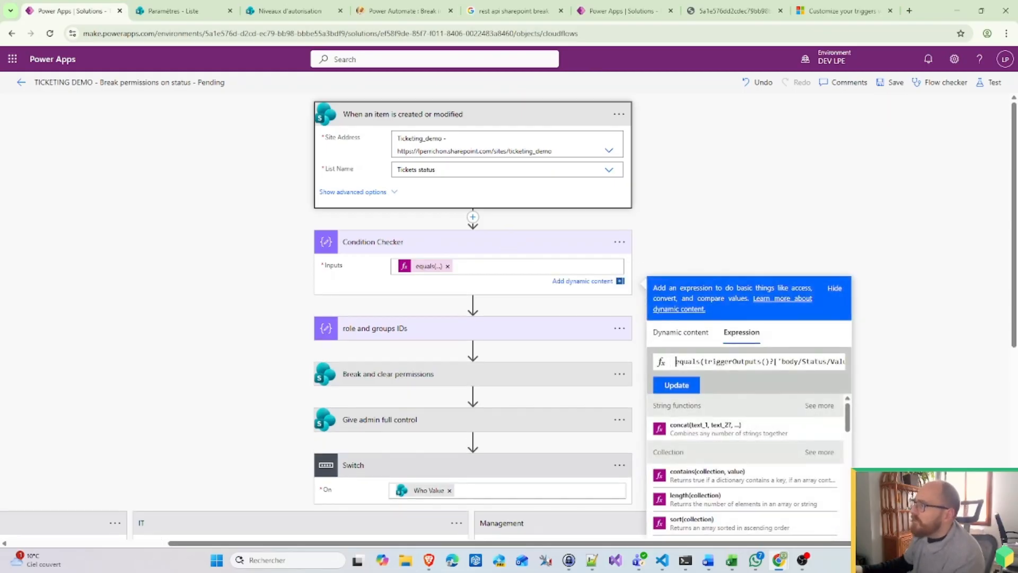
left_click(764, 210)
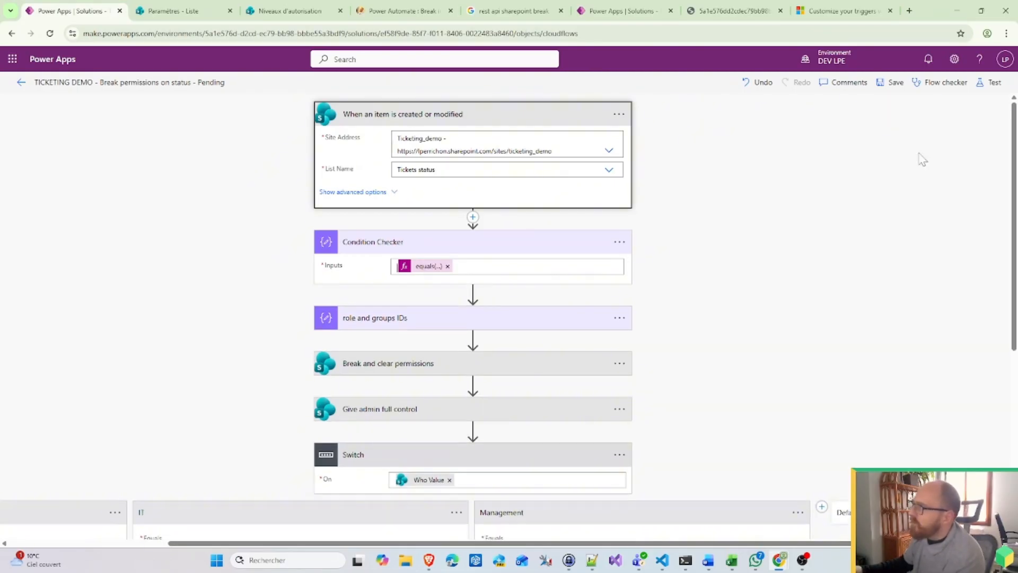
left_click(895, 83)
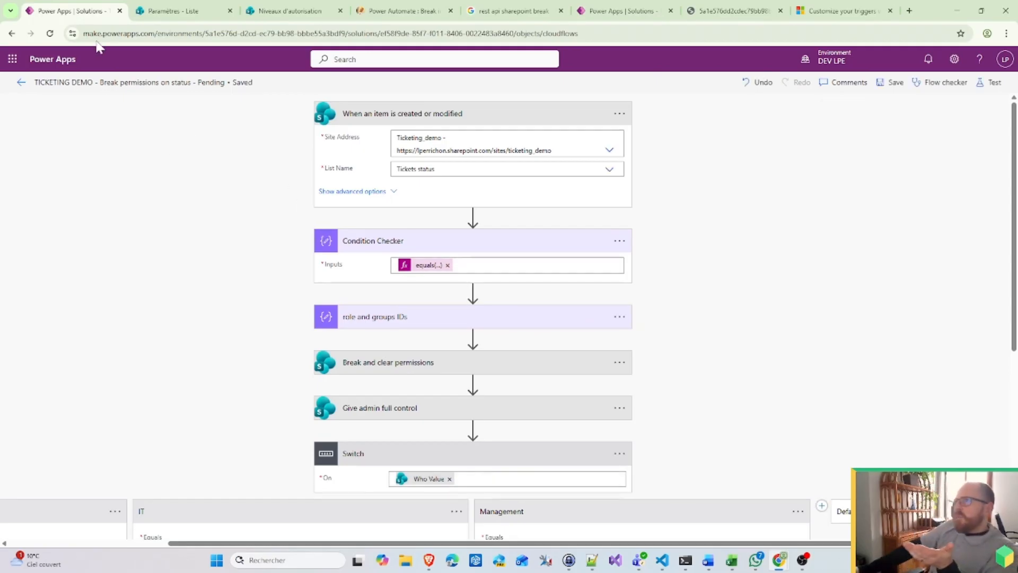
Step: Save a copy of the Pending flow as 'TICKETING DEMO - Break permissions on status - In progress'
left_click(22, 82)
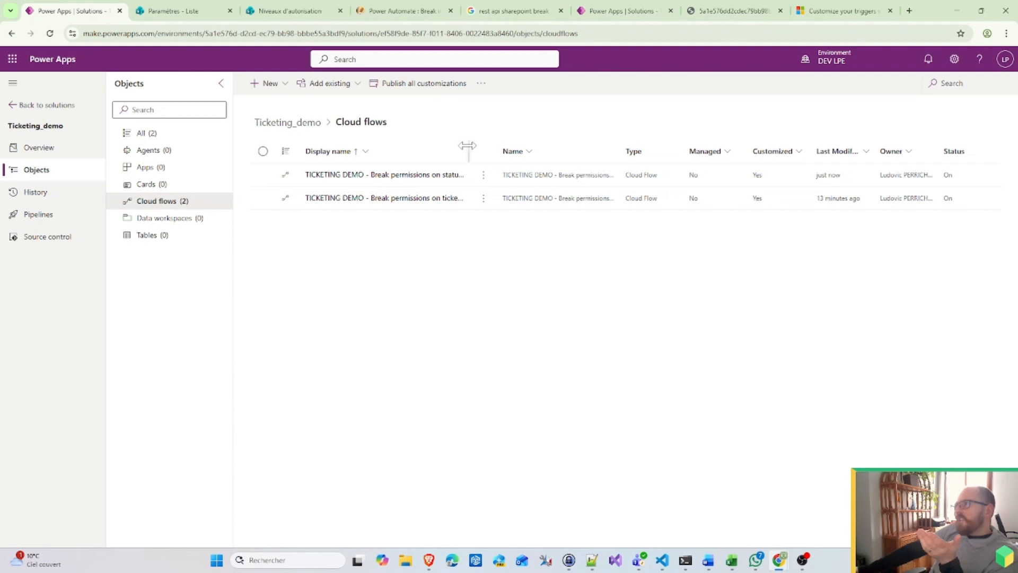
left_click(543, 175)
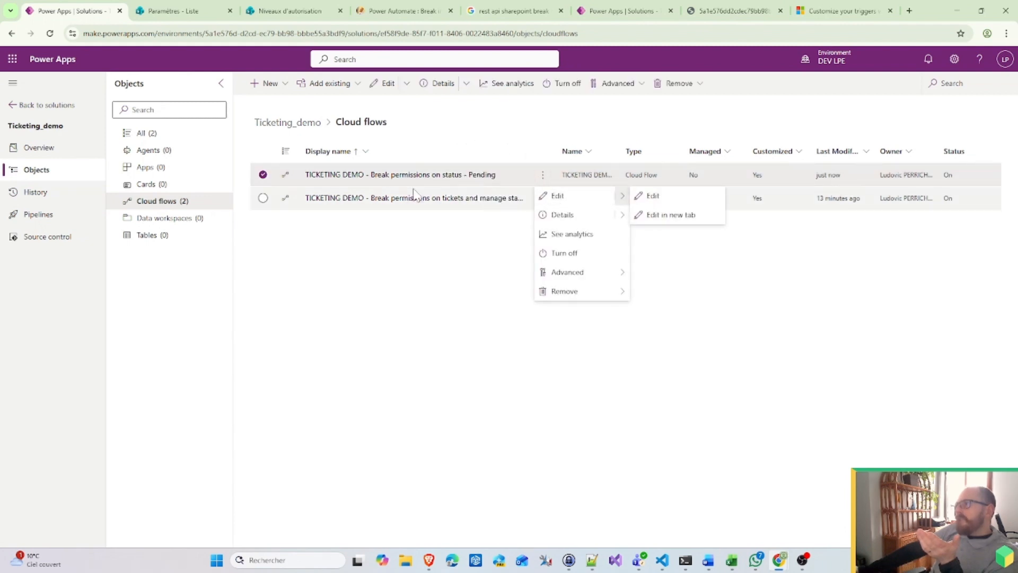
left_click(577, 217)
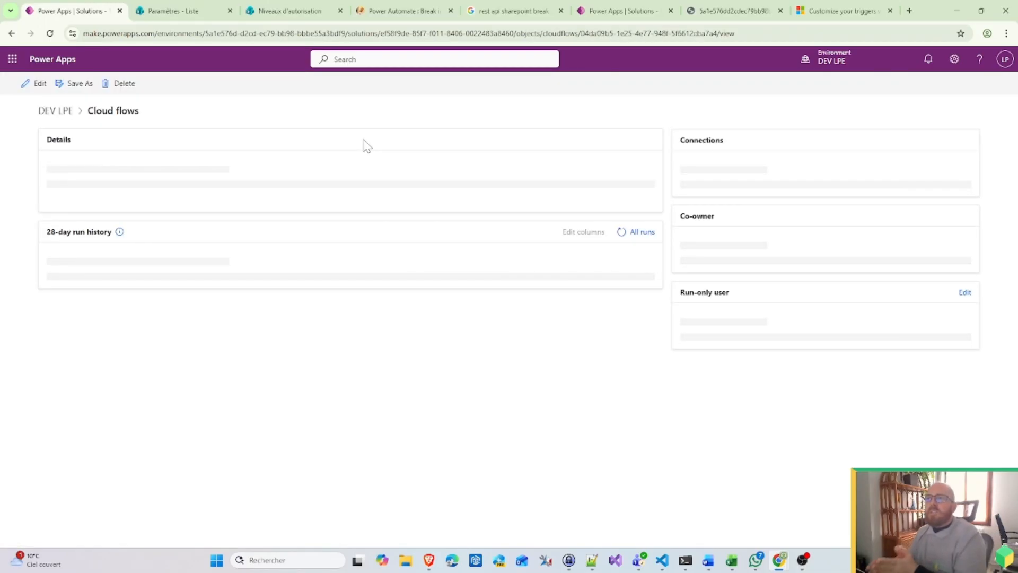
left_click(78, 84)
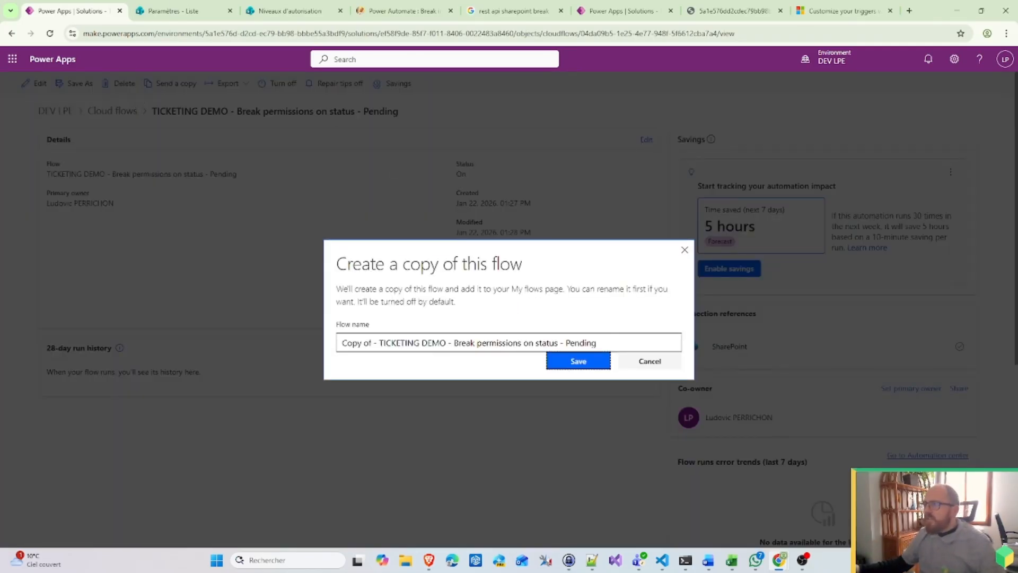
left_click_drag(378, 342, 205, 337)
key("BackSpace")
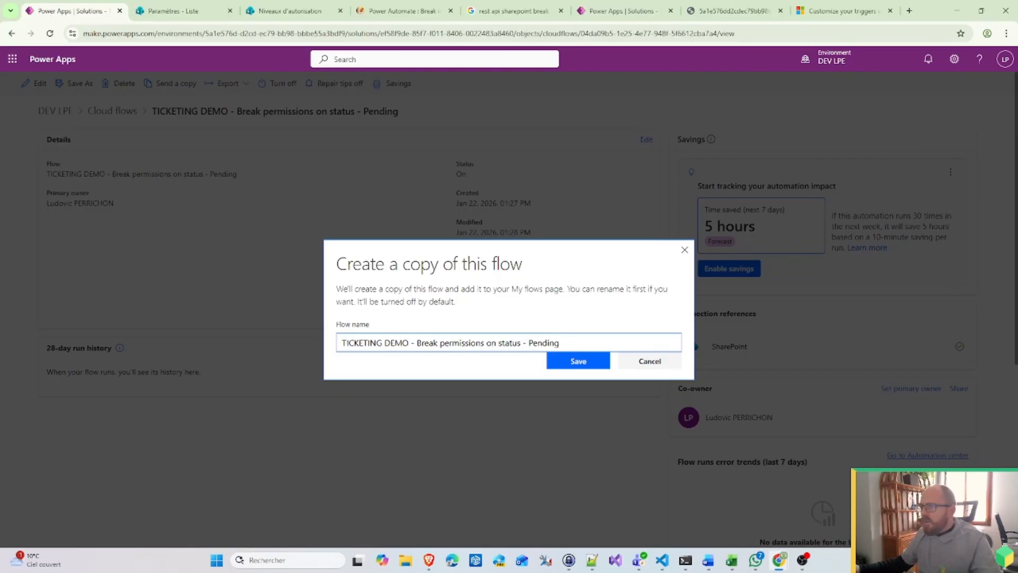
double_click(535, 343)
key("BackSpace")
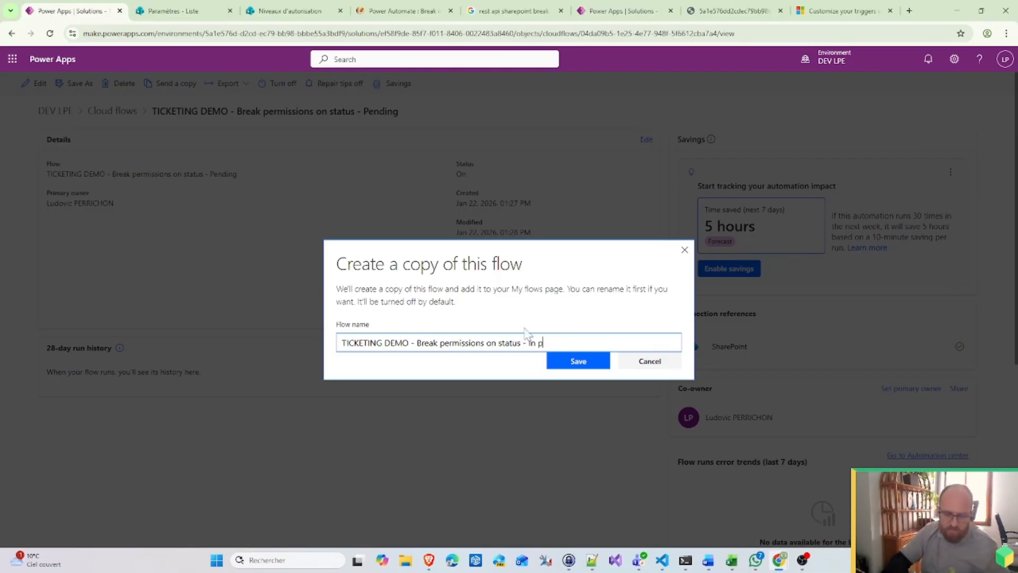
type("In progress")
left_click(579, 363)
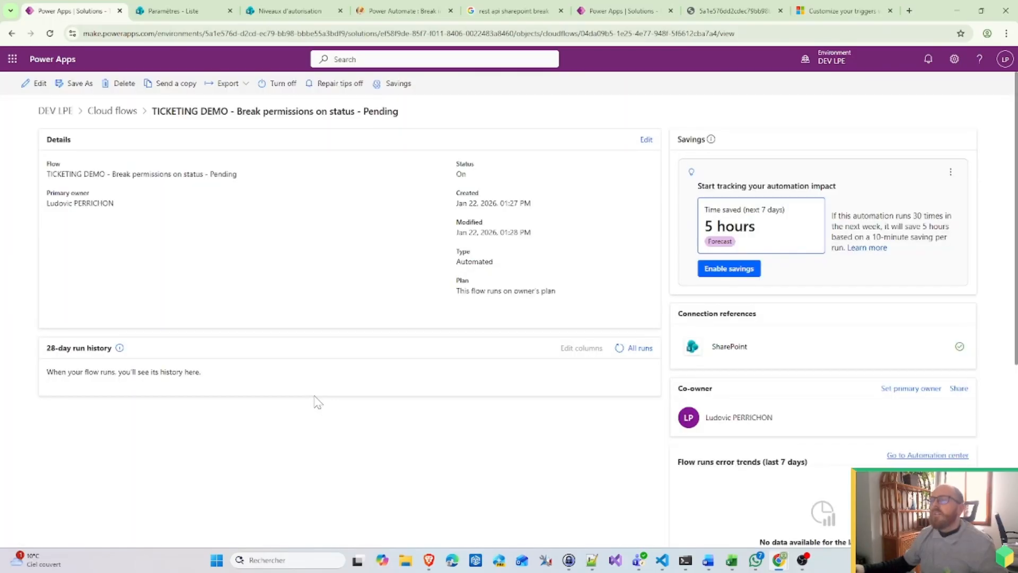
Step: Open the new In progress flow for editing from the cloud flows list
left_click(118, 111)
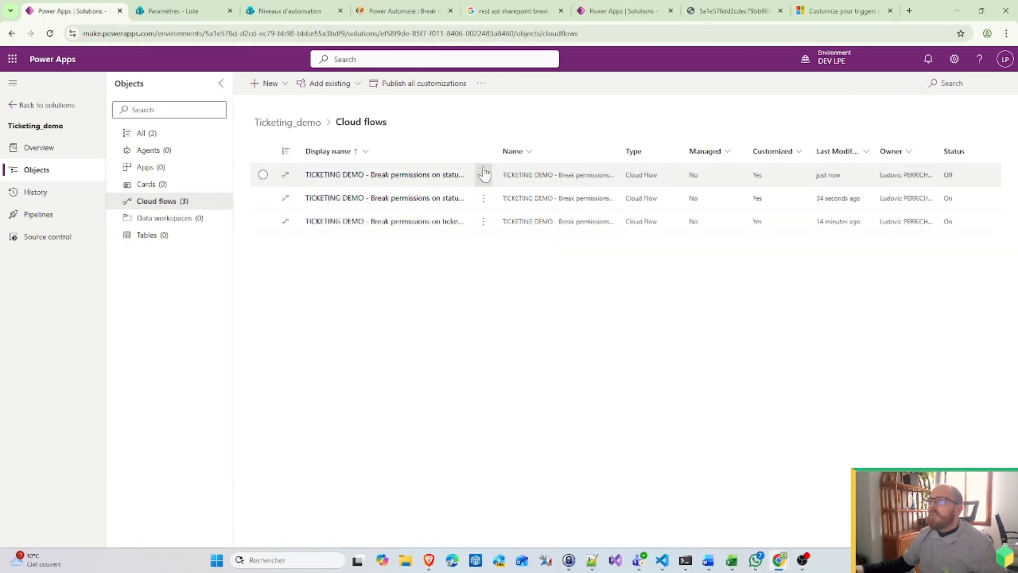
left_click_drag(471, 151, 619, 141)
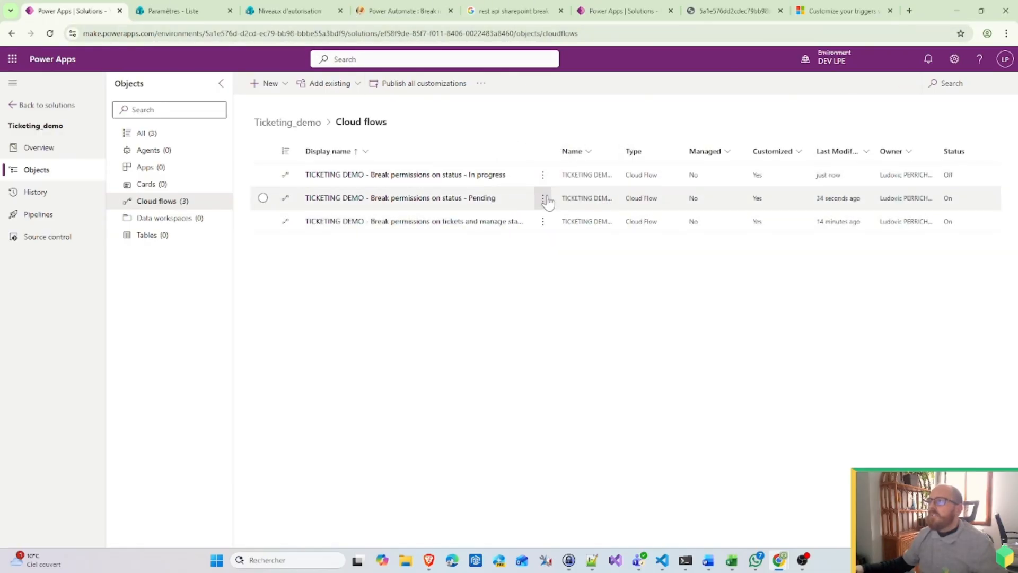
left_click(542, 175)
left_click(560, 197)
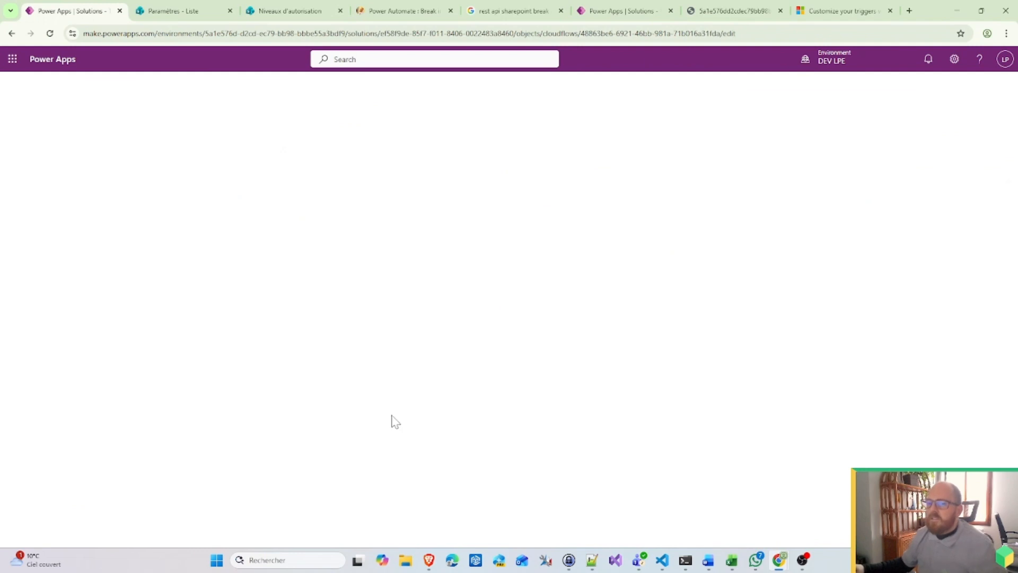
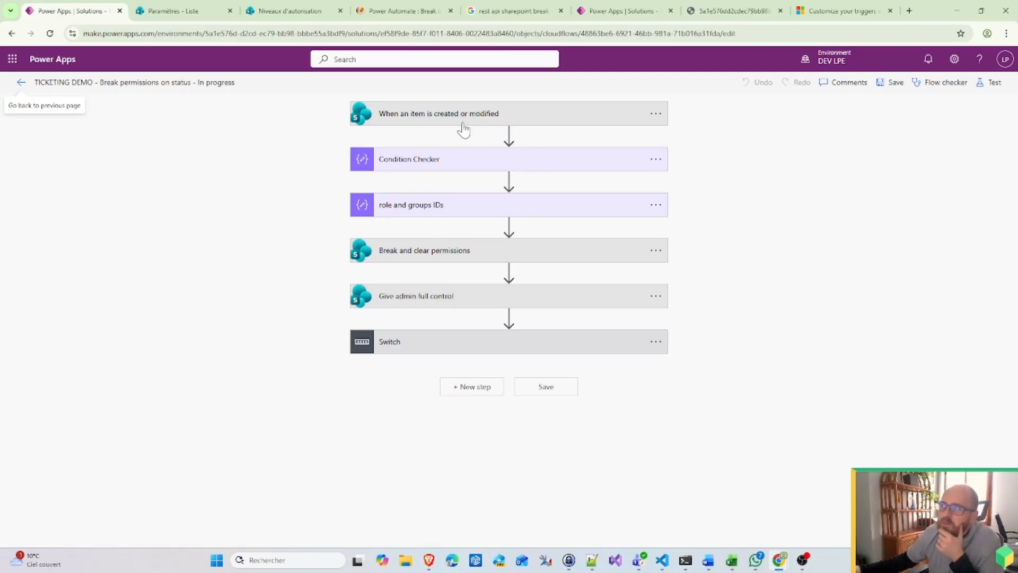
Step: Rename the HR case's Give HR read action to Give HR edit
left_click(443, 258)
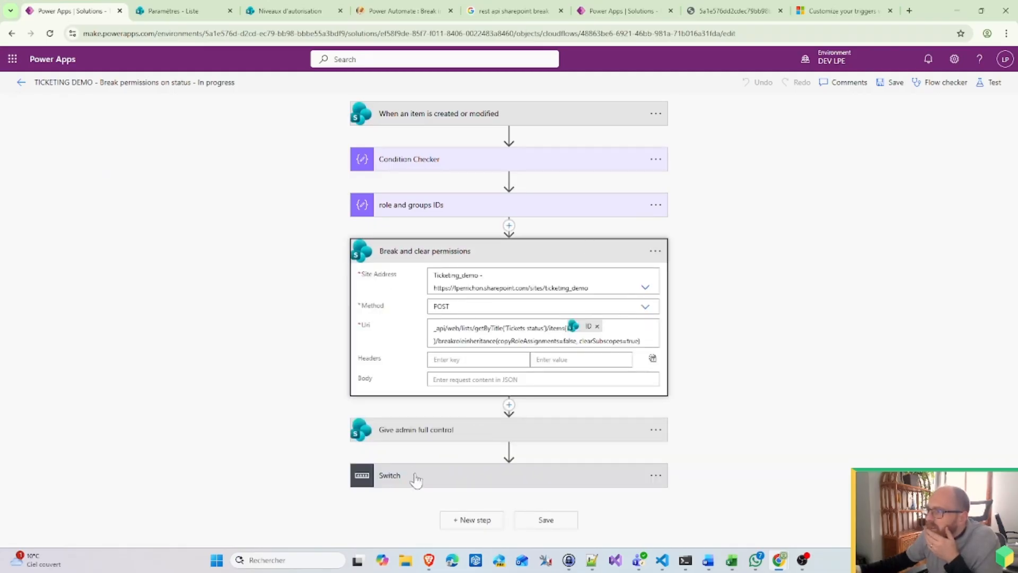
left_click(439, 472)
left_click(226, 477)
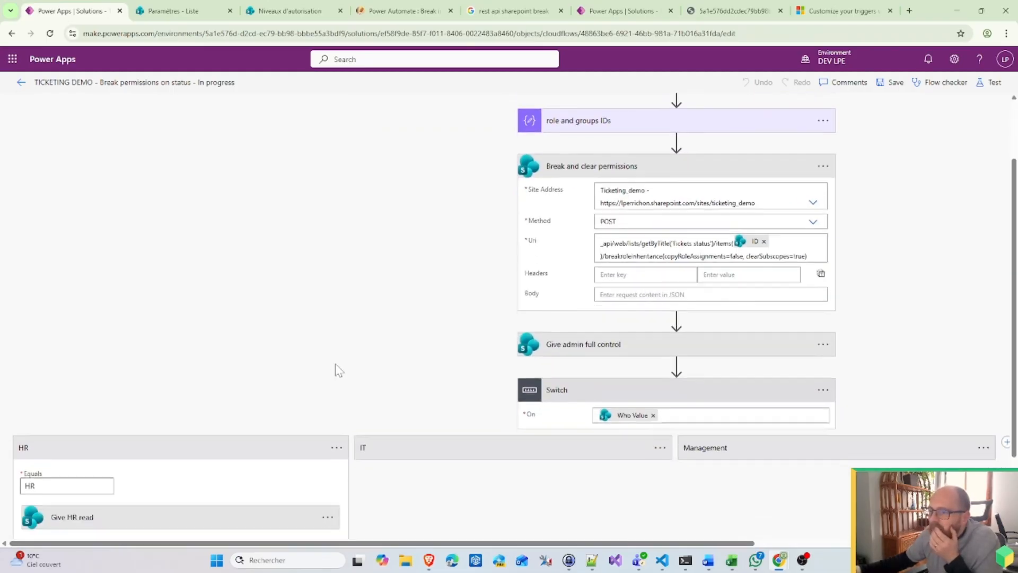
left_click(333, 414)
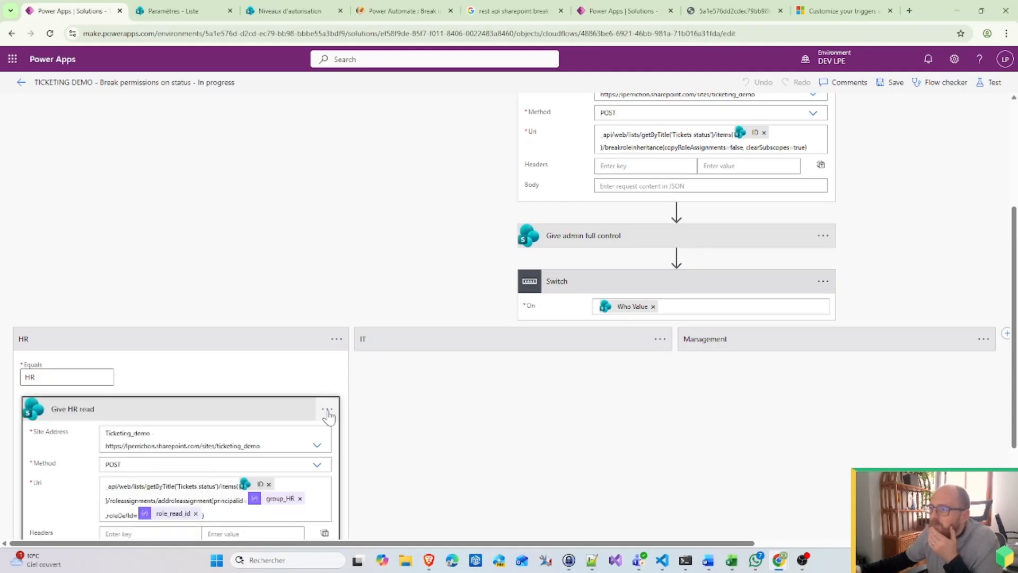
left_click(327, 409)
left_click(380, 370)
key("End")
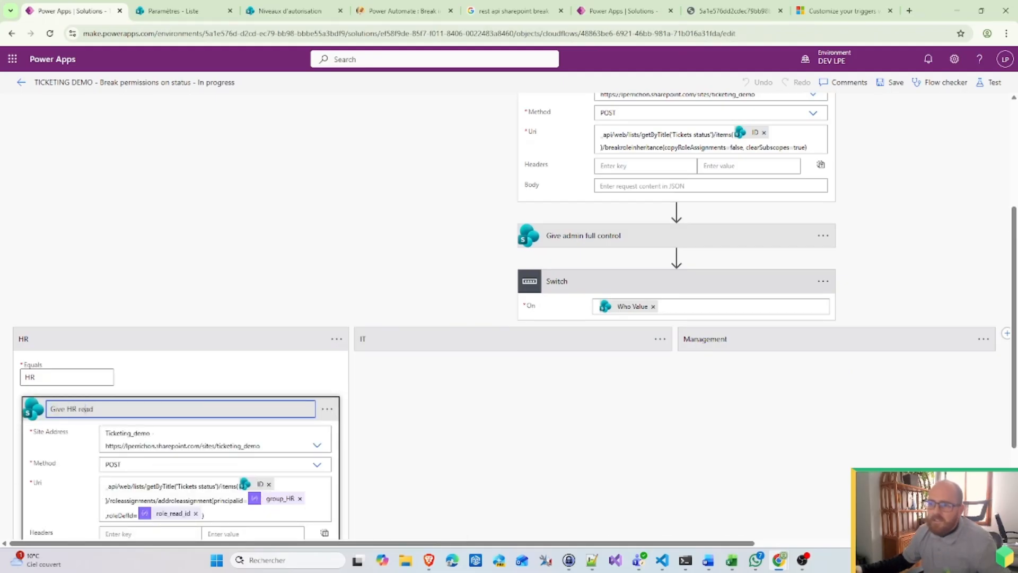
key("ctrl+shift+Left")
type("edit")
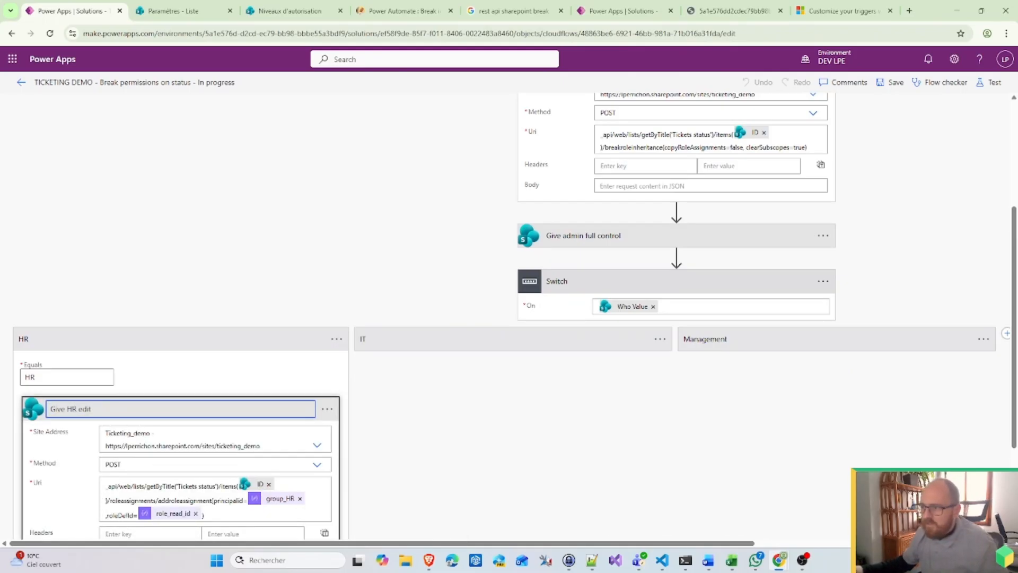
Step: Replace role_read_id with role_edit_id in the HR action's Uri
scroll(509, 318, "down", 2)
left_click(196, 407)
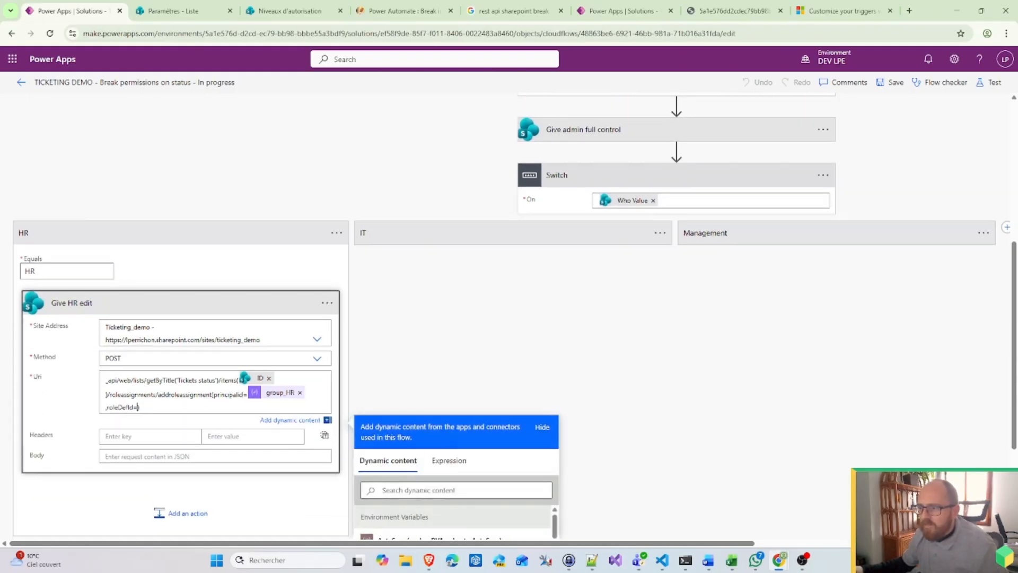
scroll(584, 398, "down", 5)
scroll(525, 432, "up", 5)
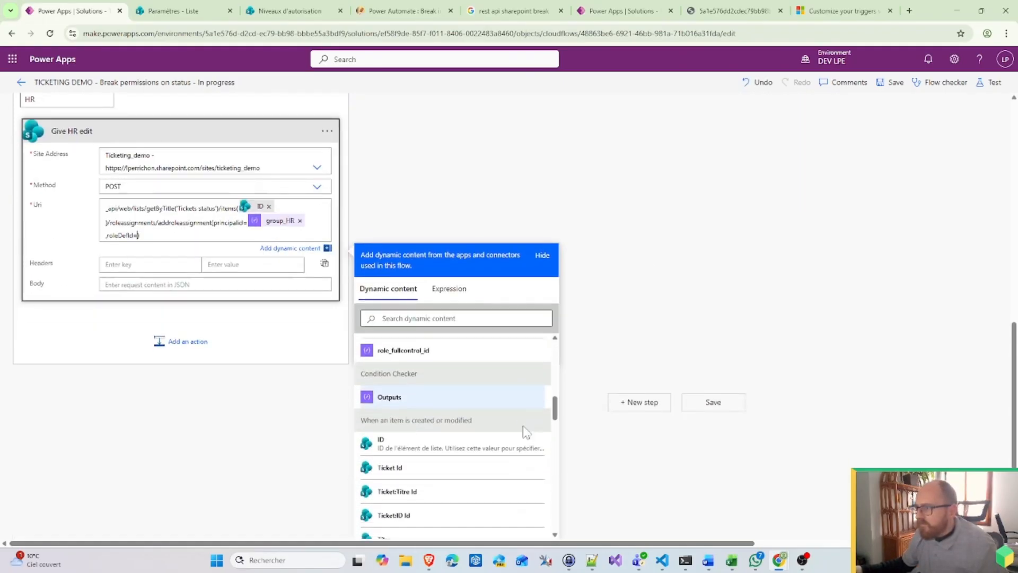
scroll(520, 436, "down", 3)
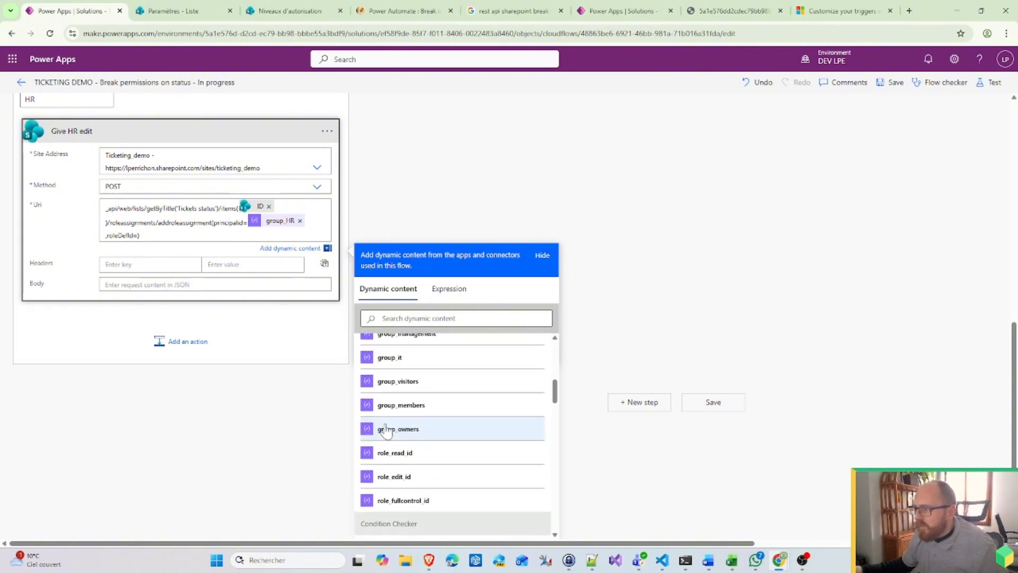
left_click(427, 425)
scroll(572, 259, "up", 5)
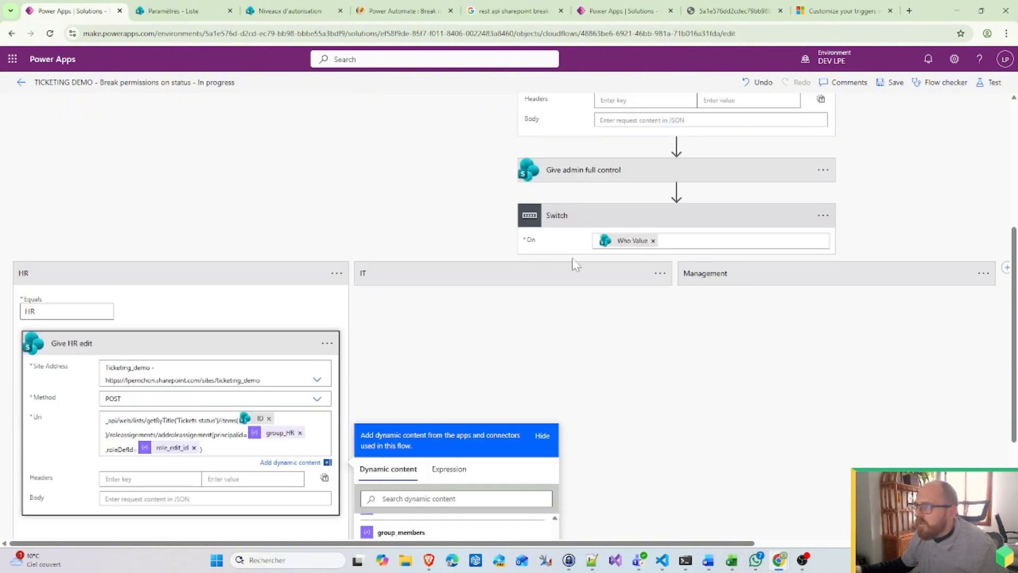
Step: Rename the IT case's Give IT Read action to Give IT Edit
left_click(510, 281)
left_click(669, 342)
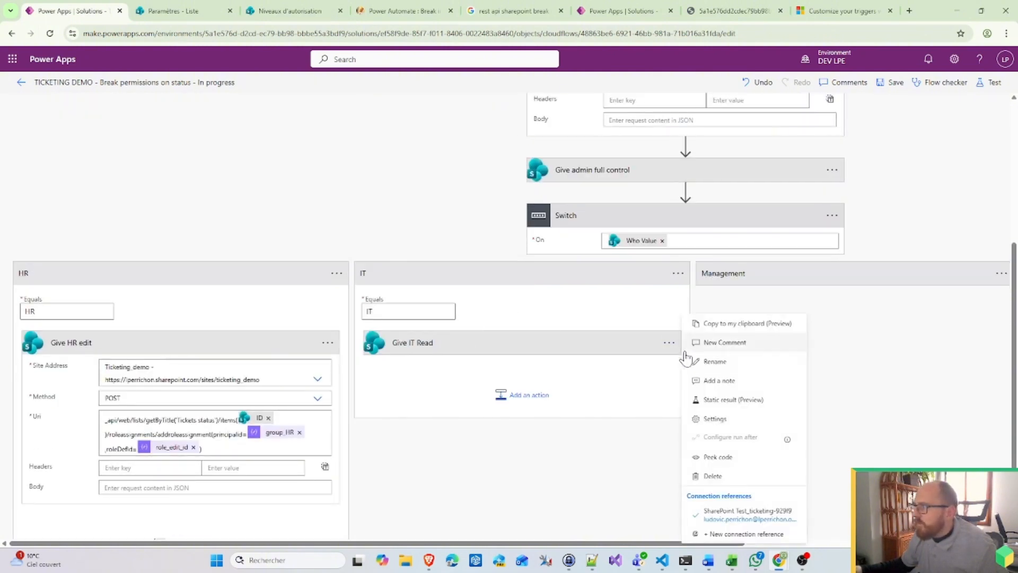
left_click(711, 359)
key("End")
key("ctrl+shift+Left")
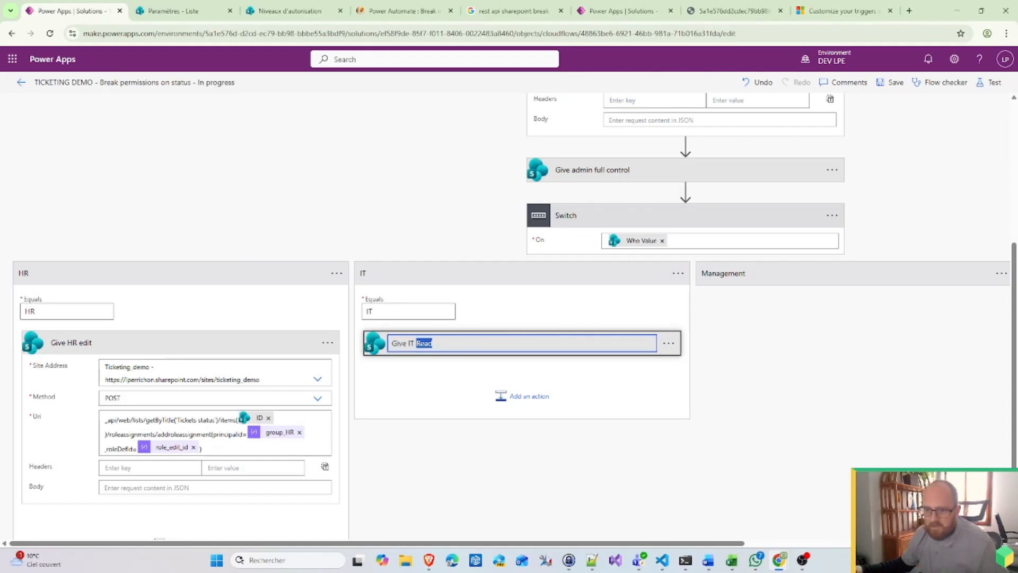
type("Edit")
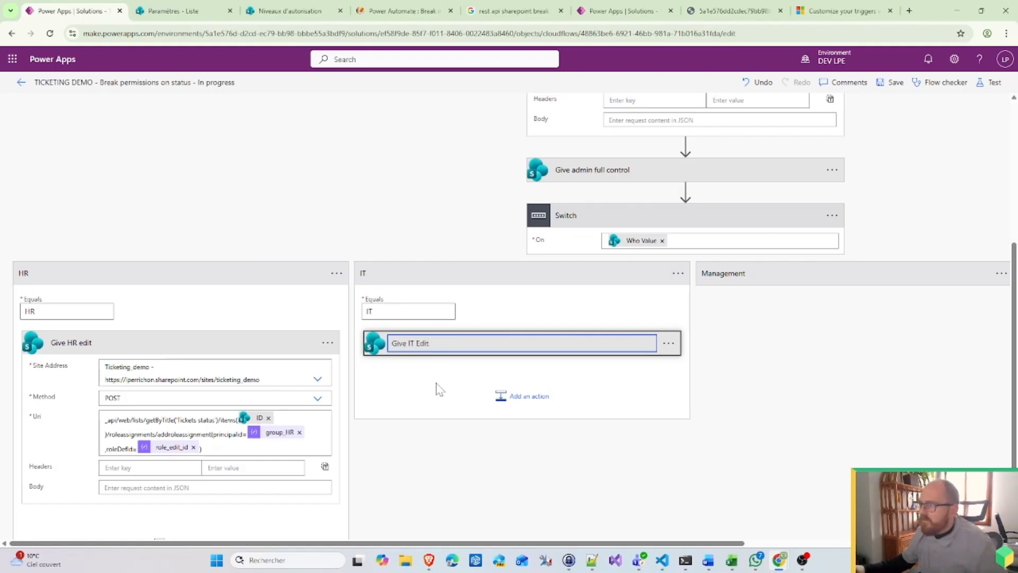
key("Return")
Step: Replace role_read_id with role_edit_id in the IT action's Uri
left_click(432, 349)
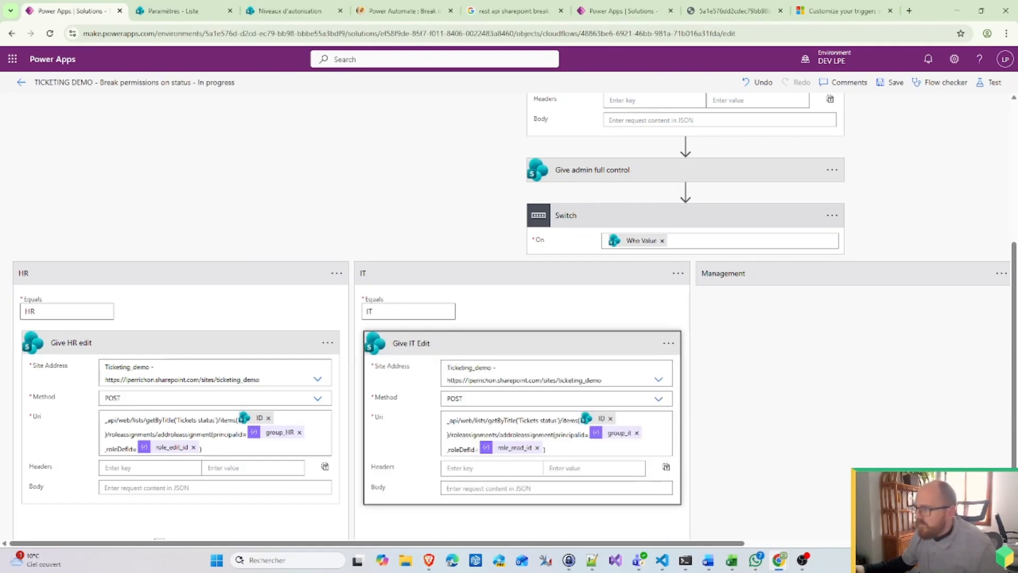
left_click(537, 447)
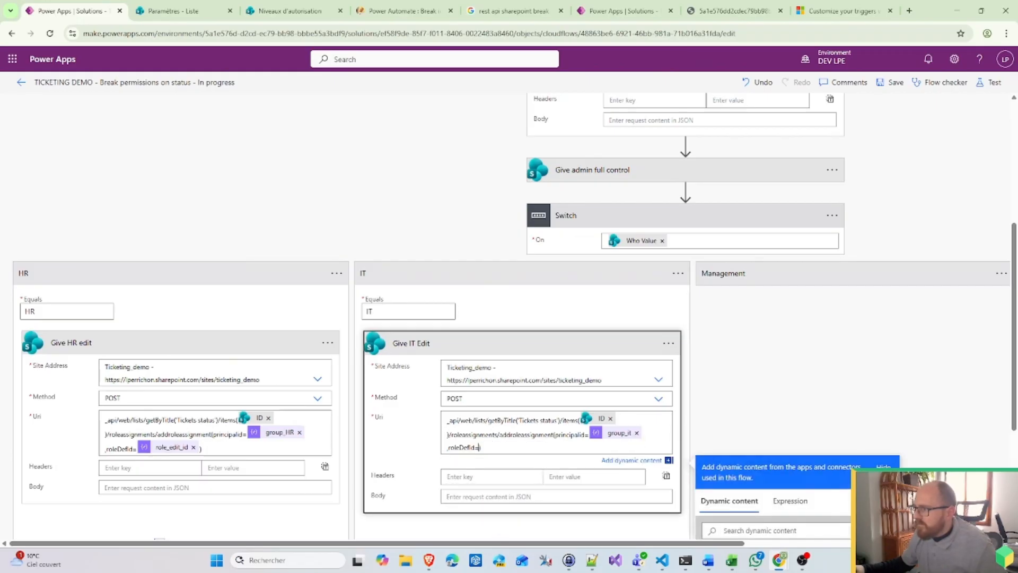
scroll(807, 448, "down", 6)
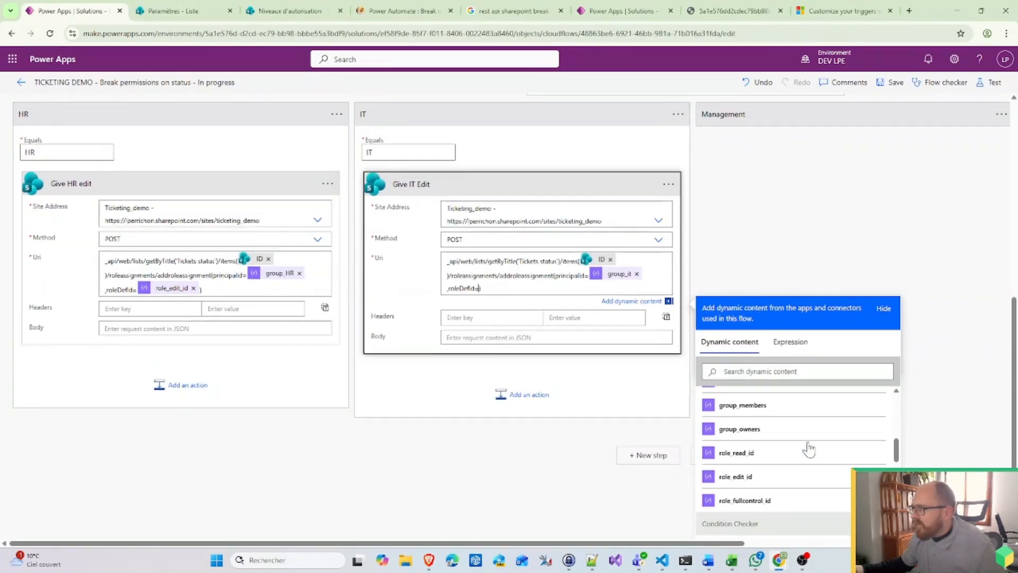
scroll(755, 479, "up", 1)
scroll(754, 478, "down", 1)
left_click(750, 479)
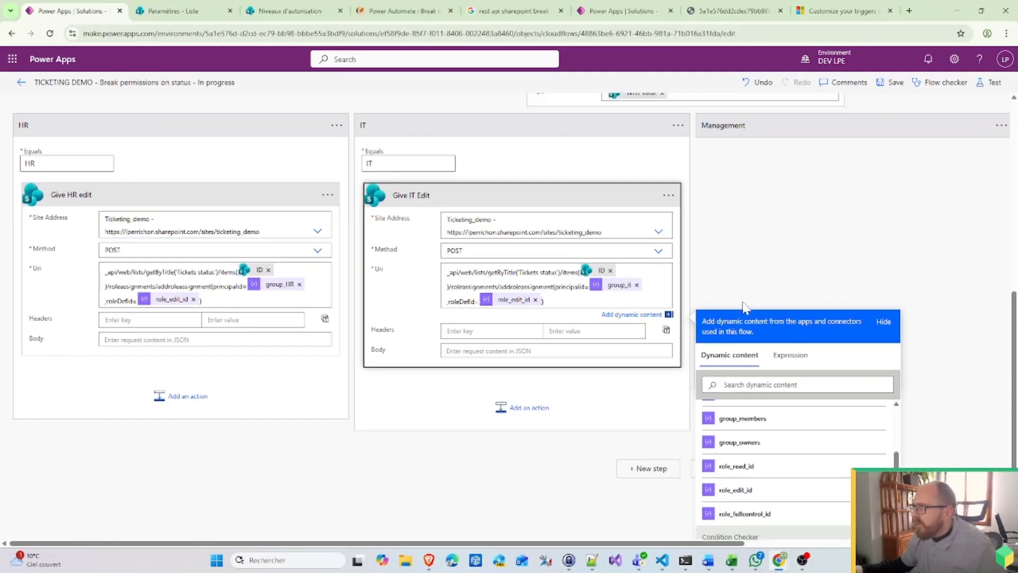
scroll(739, 329, "up", 4)
Step: Swap role_read_id for role_edit_id in the Management Uri and save the flow
left_click(738, 327)
scroll(796, 354, "down", 2)
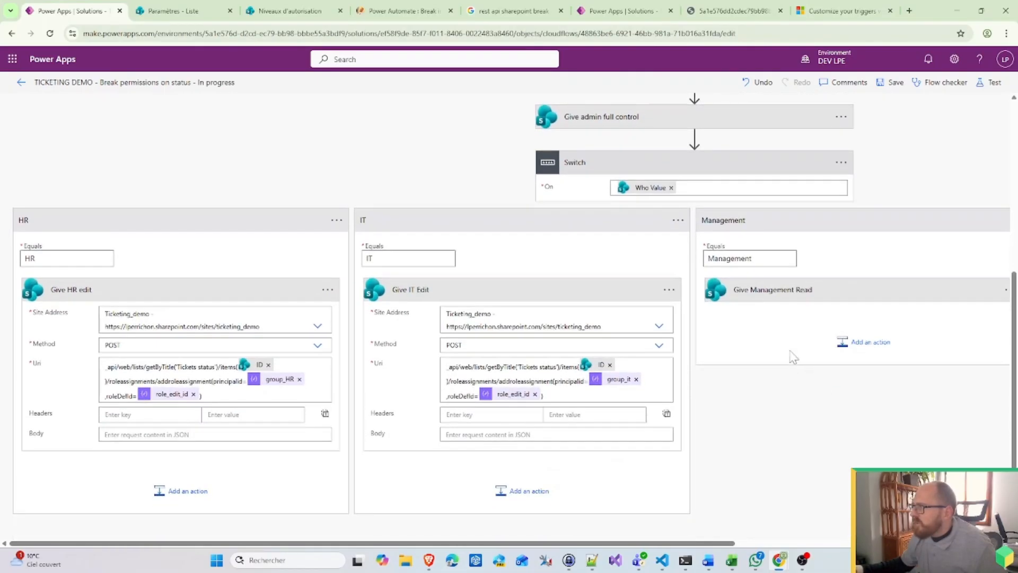
left_click(805, 303)
scroll(804, 303, "down", 1)
left_click(958, 363)
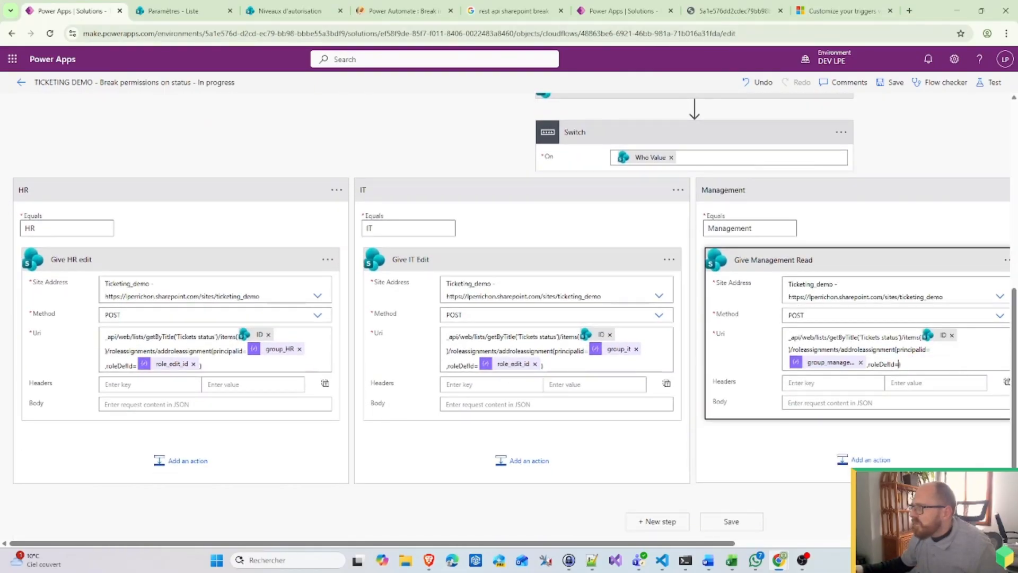
scroll(902, 499, "down", 5)
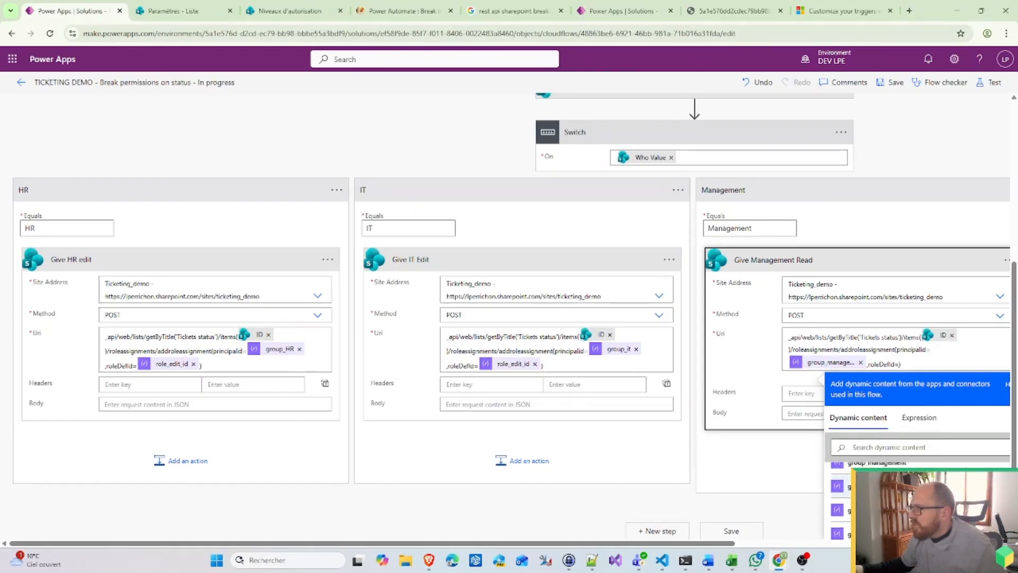
left_click(902, 499)
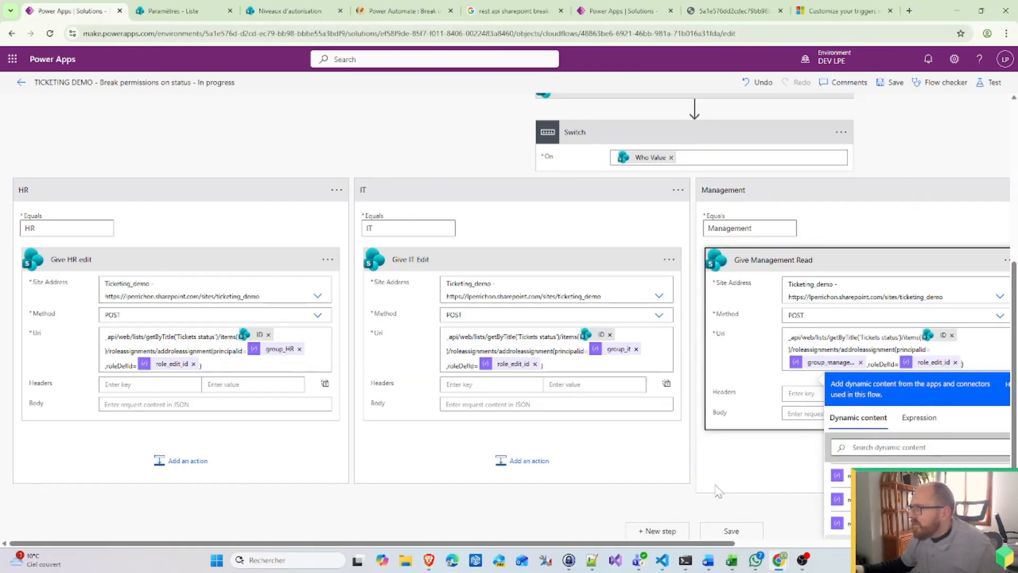
scroll(877, 205, "up", 3)
left_click(890, 84)
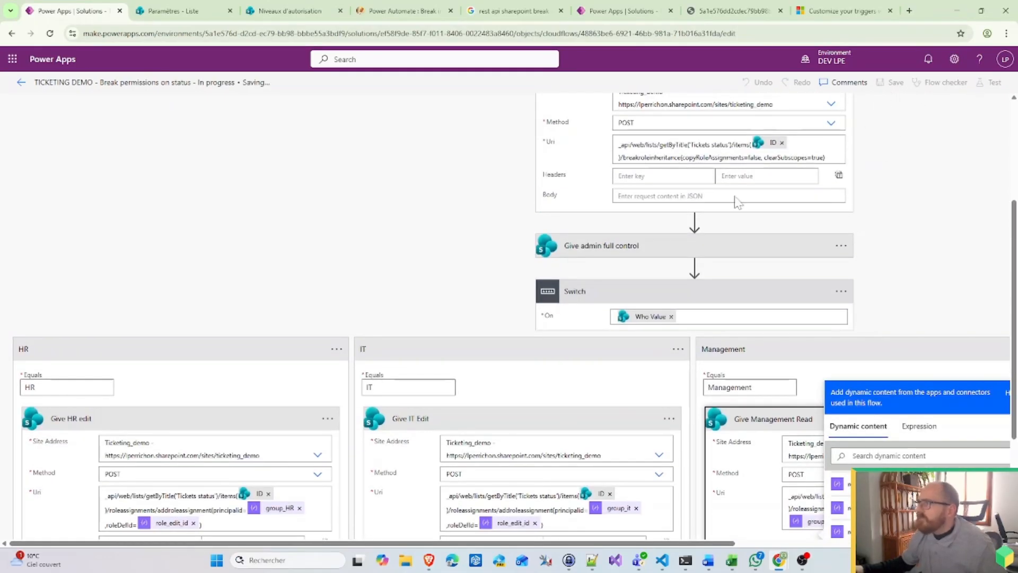
Step: Copy the exact 'In progress' choice text from the SharePoint list settings and open the Condition Checker expression
scroll(281, 188, "up", 3)
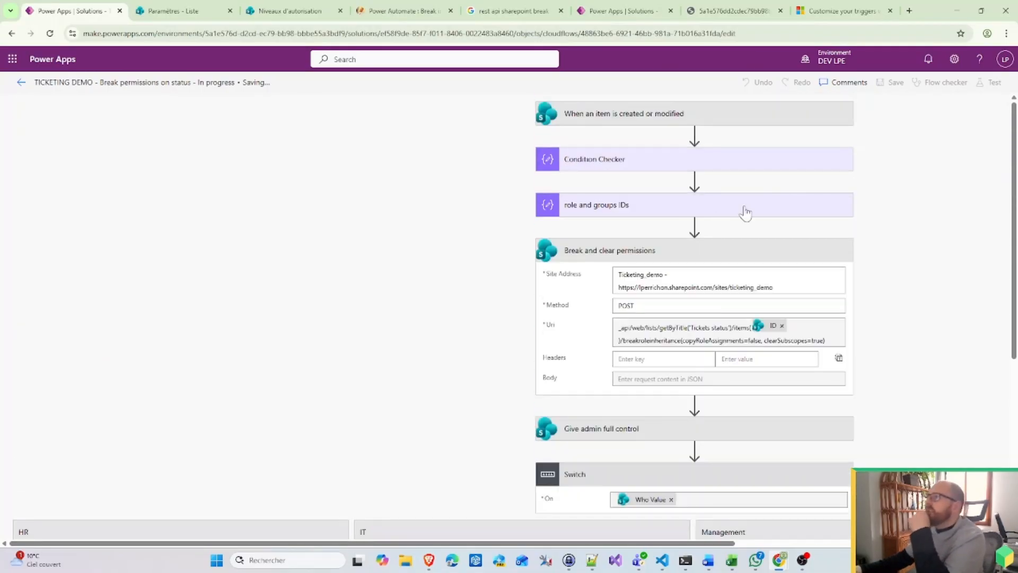
left_click(628, 166)
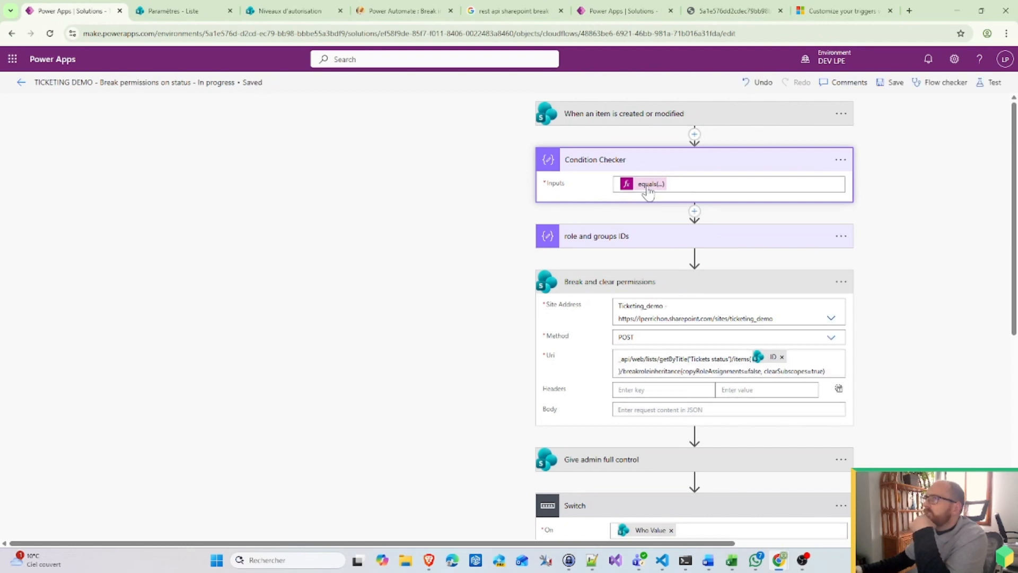
left_click(185, 10)
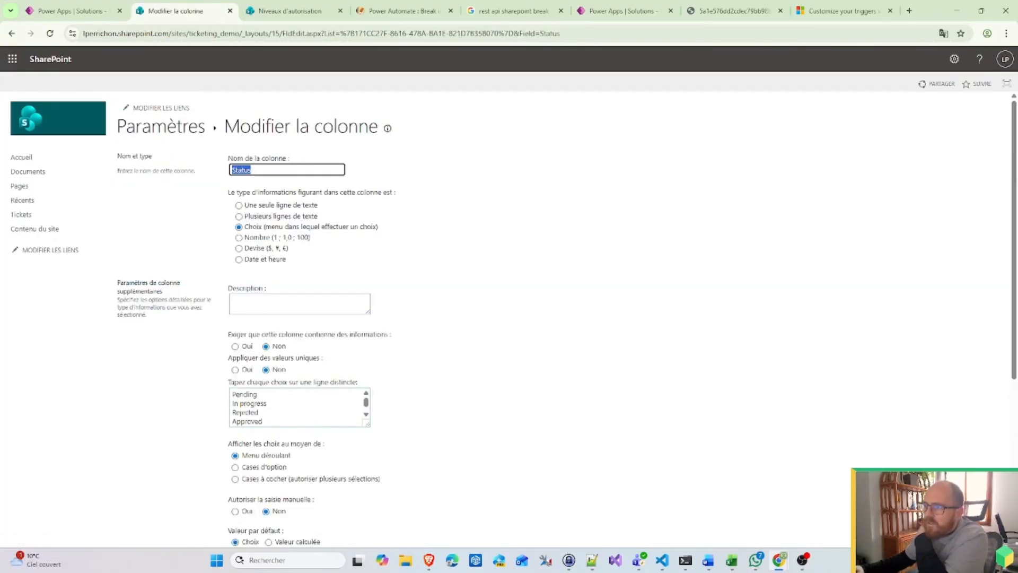
left_click_drag(267, 403, 231, 403)
key("ctrl+c")
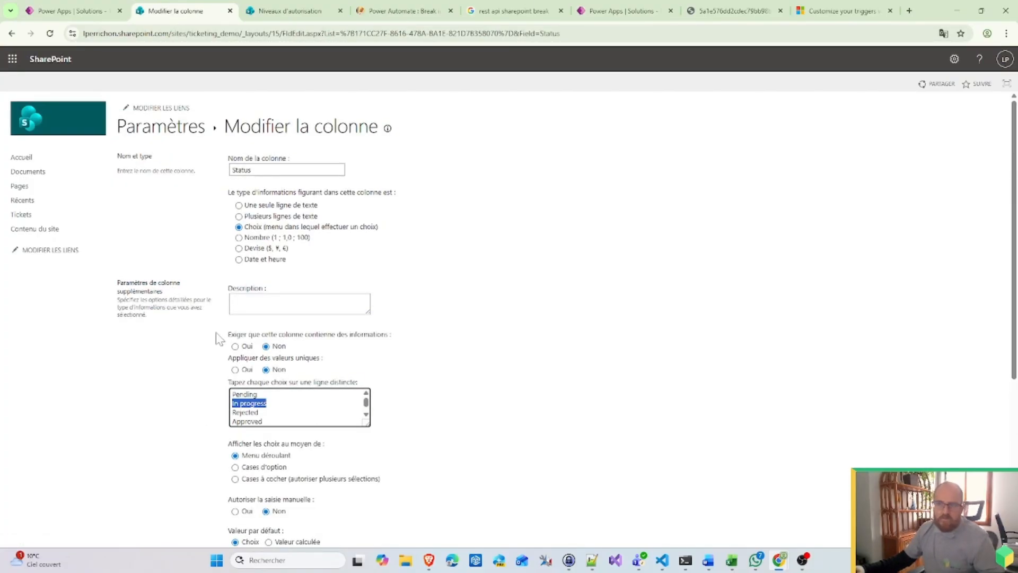
left_click(93, 9)
left_click(650, 187)
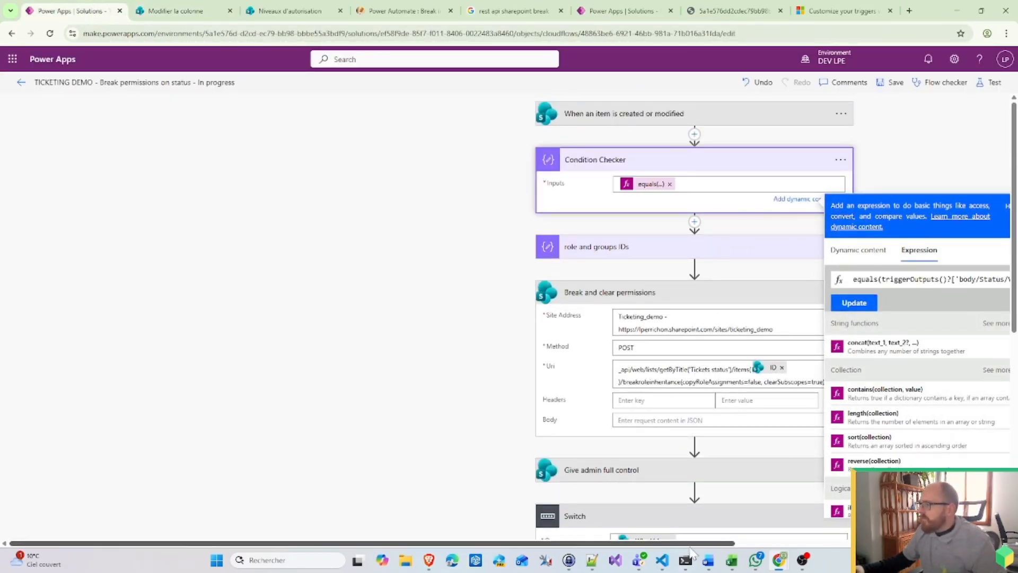
Step: Replace 'Pending' with 'In progress' in the Condition Checker expression
left_click_drag(691, 545, 958, 545)
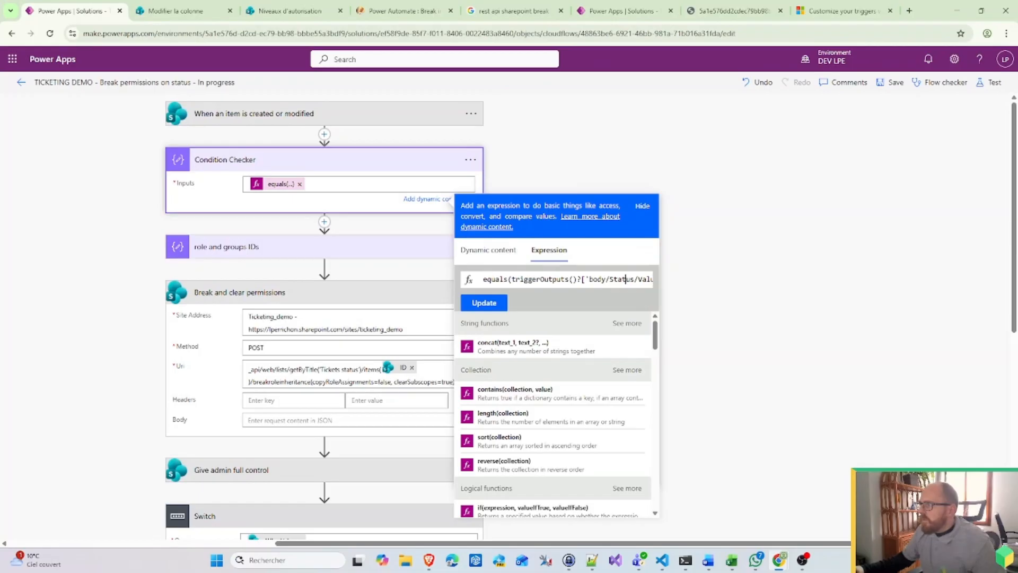
left_click_drag(626, 279, 709, 280)
double_click(615, 279)
key("ctrl+v")
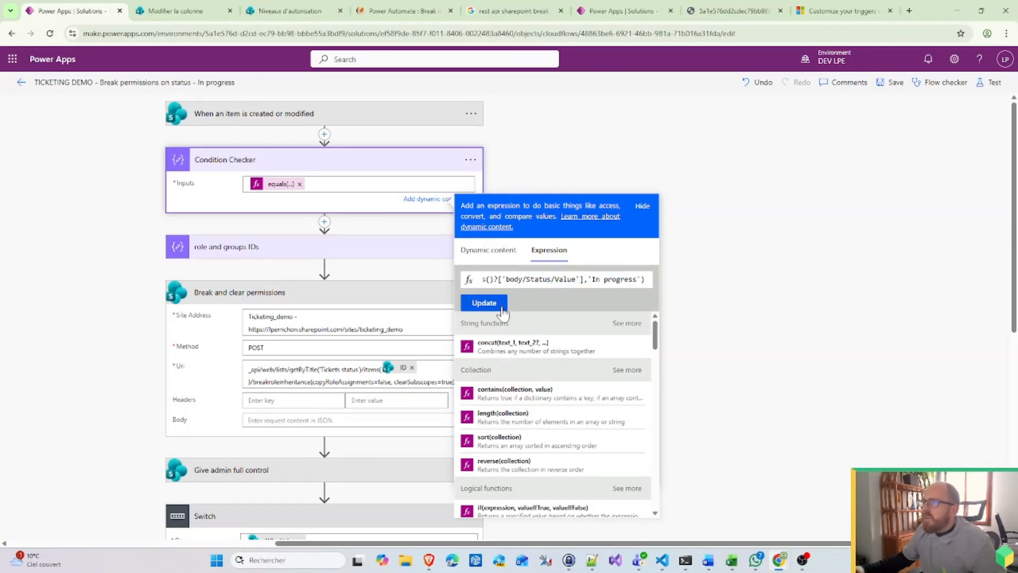
left_click(484, 303)
Step: Change the trigger condition from 'Pending' to 'In progress' and save the flow
left_click(471, 114)
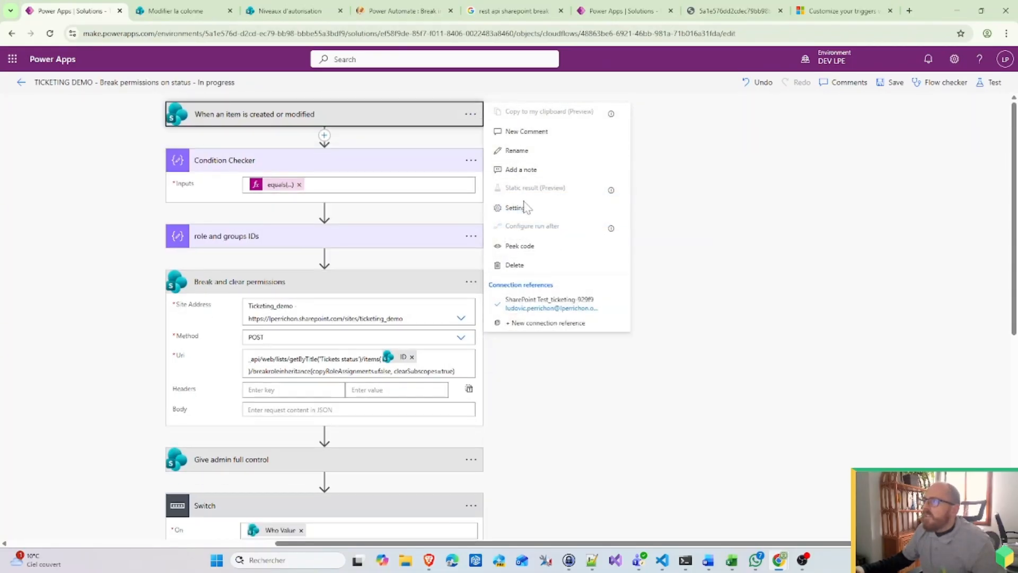
left_click(527, 208)
scroll(355, 451, "down", 1)
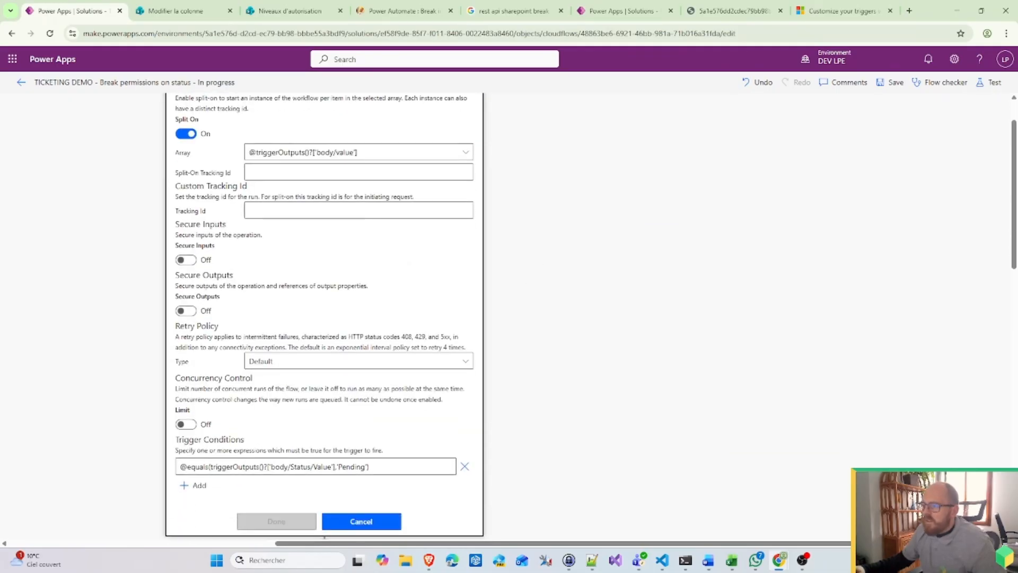
double_click(351, 466)
key("ctrl+v")
left_click(284, 521)
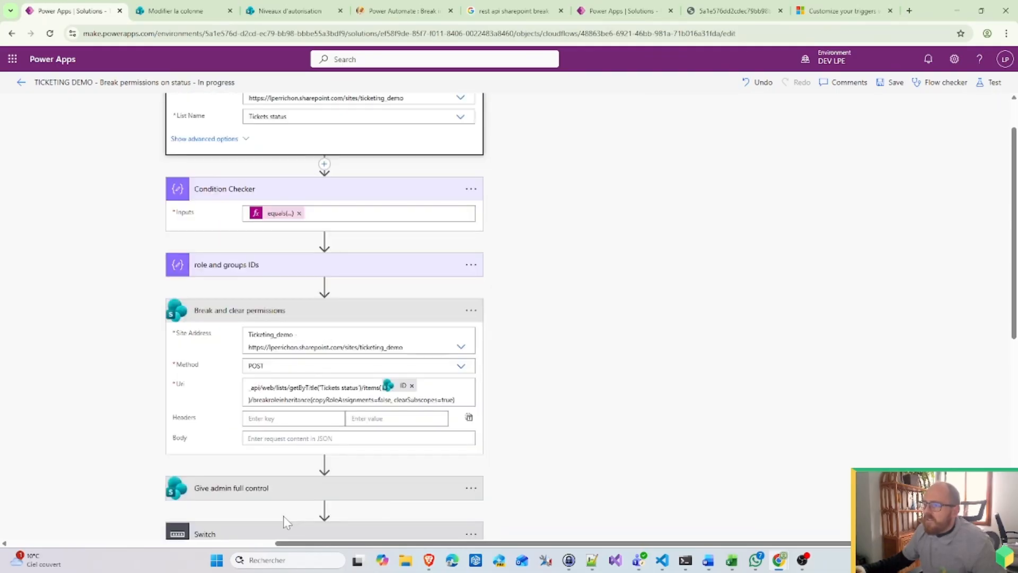
left_click(897, 84)
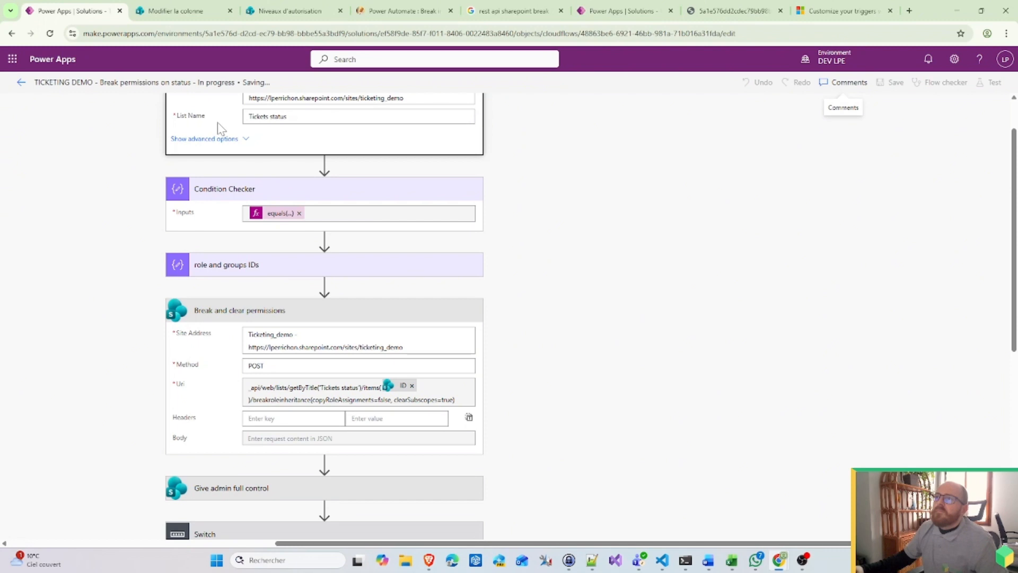
Step: Open the In progress flow's details page from the cloud flows list
left_click(21, 82)
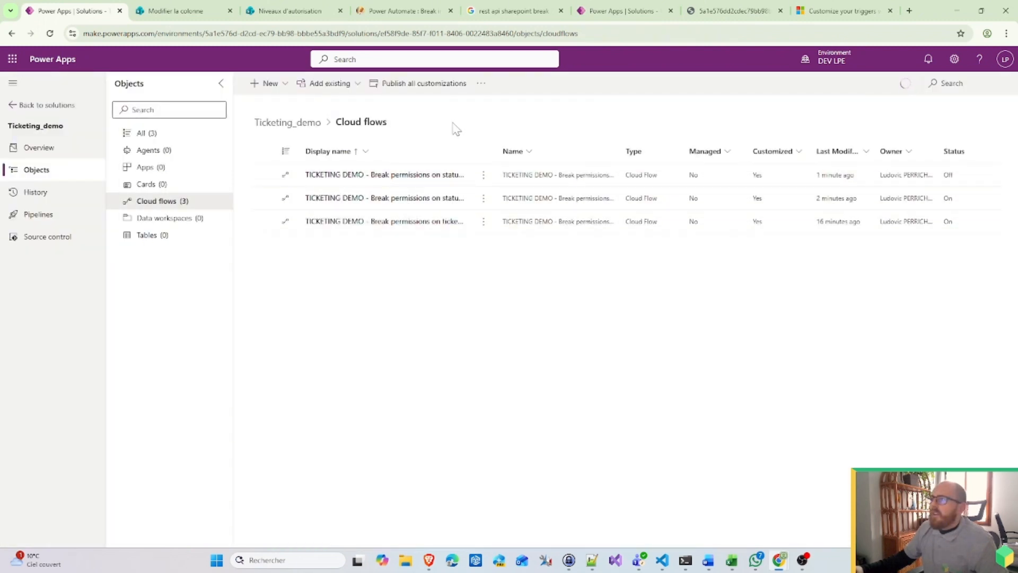
left_click_drag(468, 144, 528, 145)
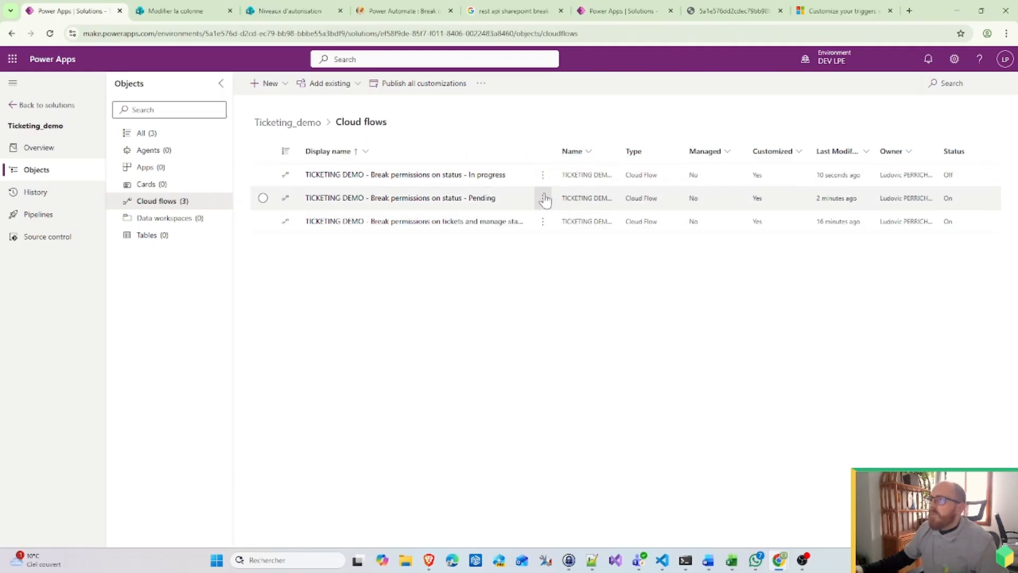
left_click(542, 174)
mouse_move(560, 199)
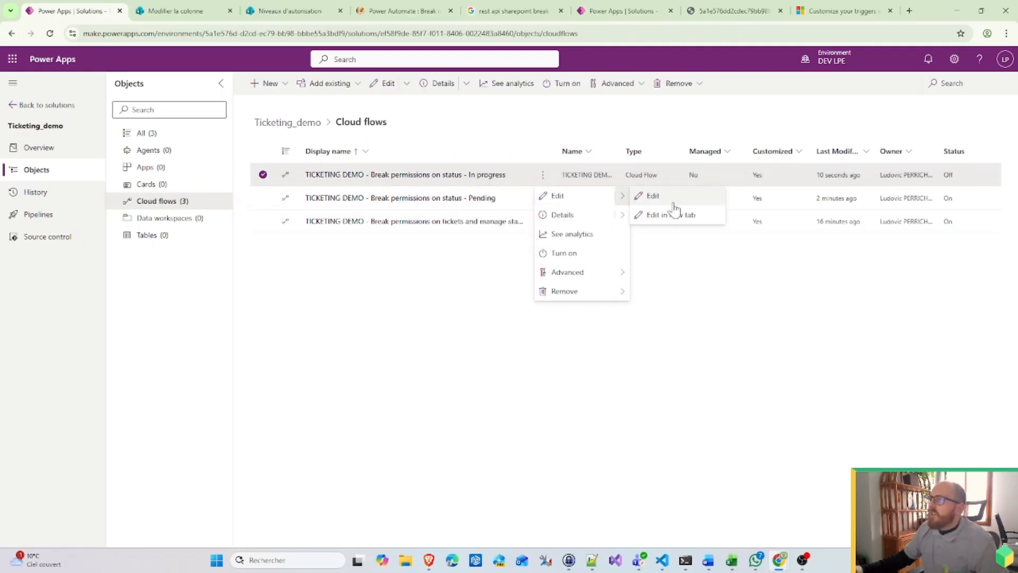
left_click(583, 206)
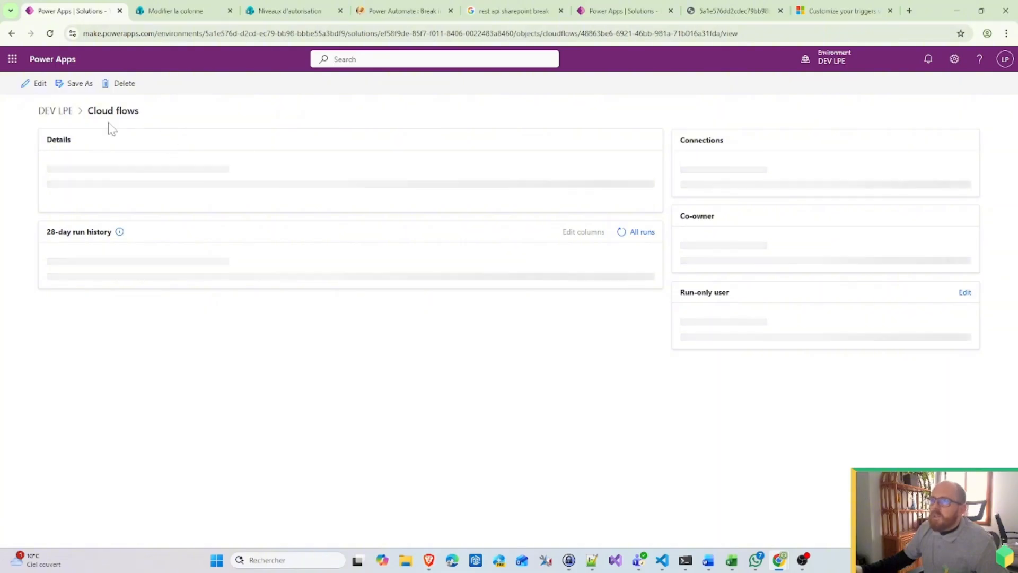
Step: Save a copy named 'TICKETING DEMO - Break permissions on status - Approved', dropping the 'Copy of -' prefix
left_click(74, 83)
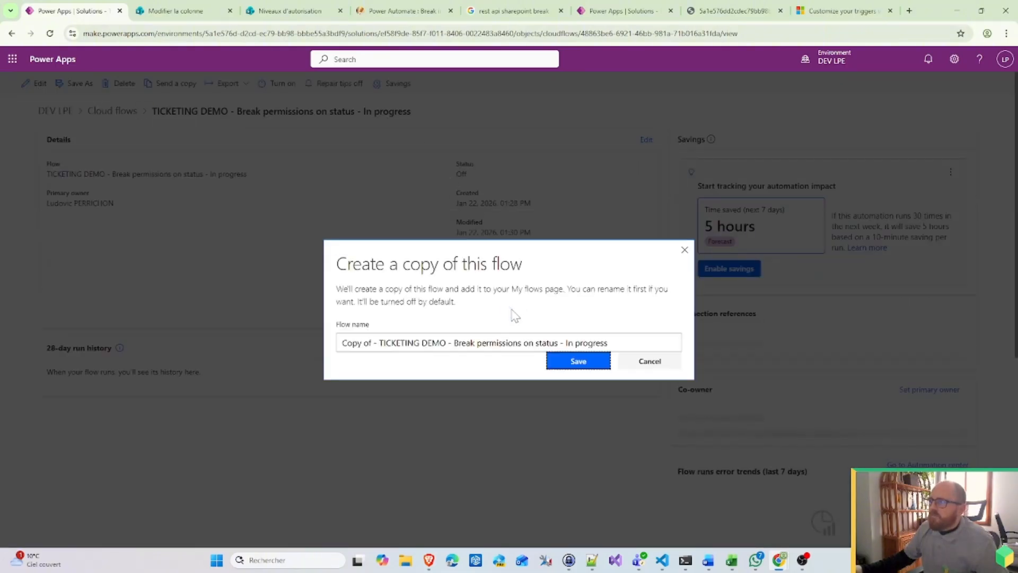
left_click_drag(565, 343, 610, 343)
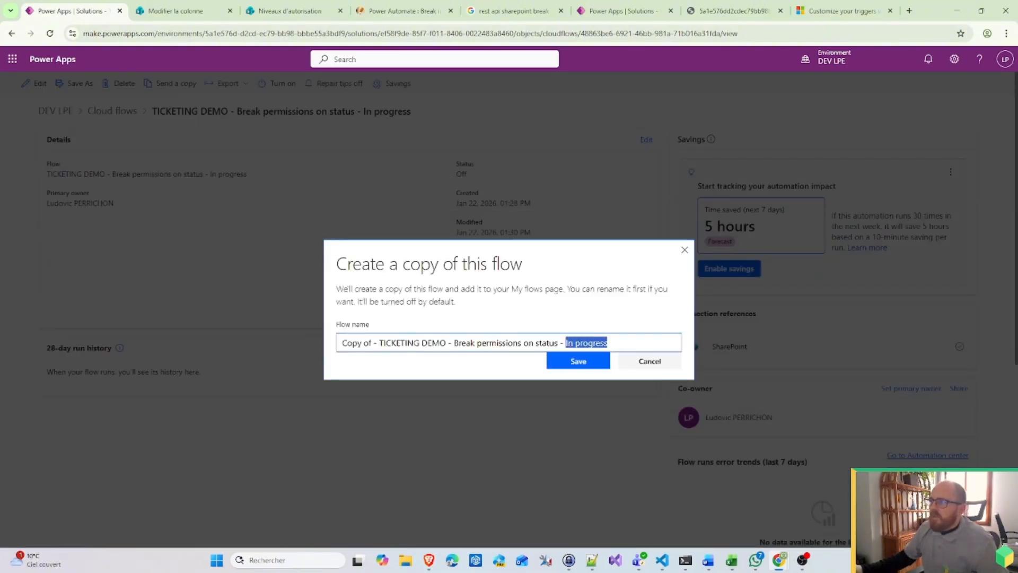
left_click(194, 10)
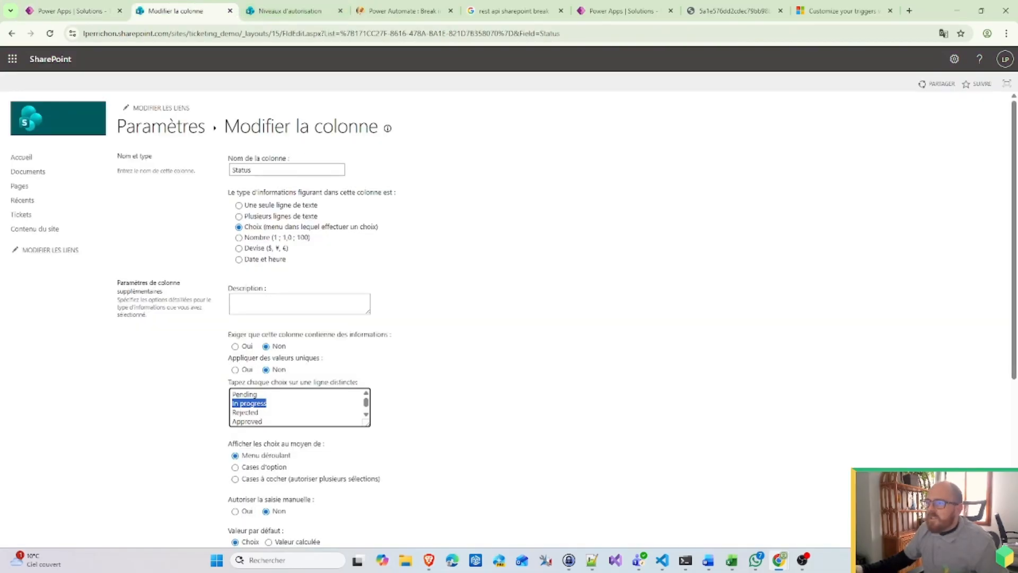
left_click_drag(264, 422, 165, 413)
key("ctrl+c")
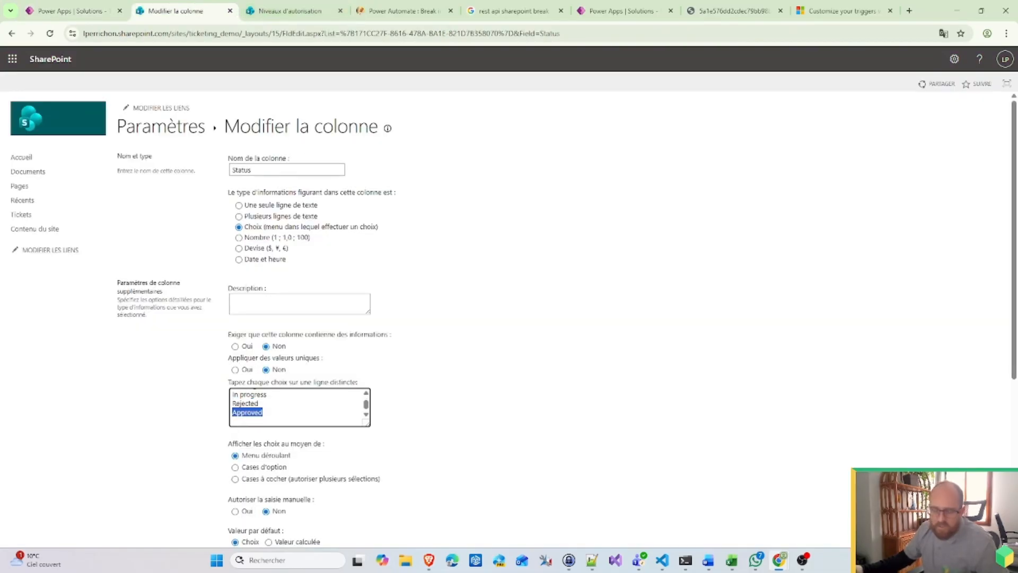
left_click(71, 10)
key("ctrl+v")
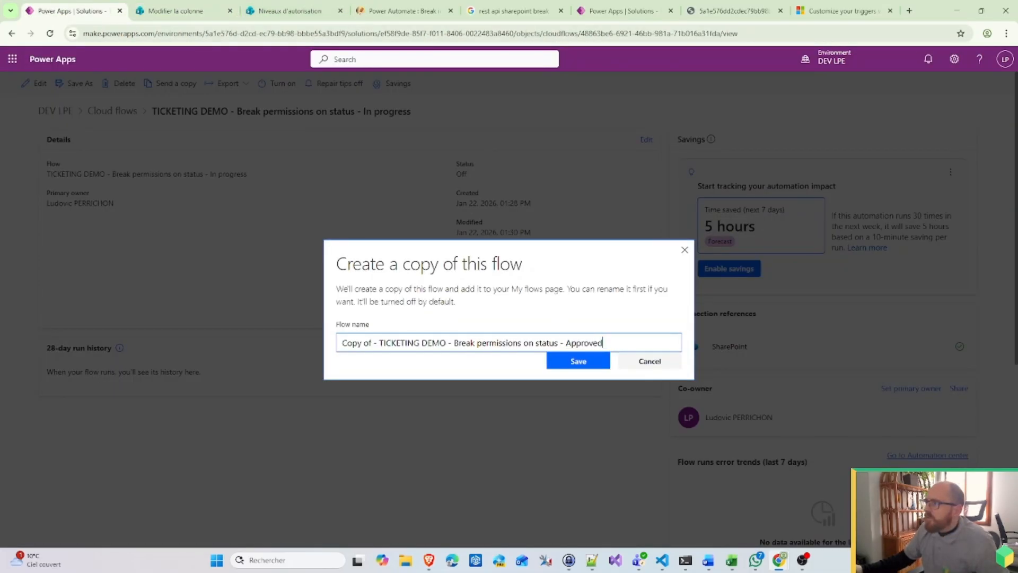
left_click_drag(384, 342, 266, 346)
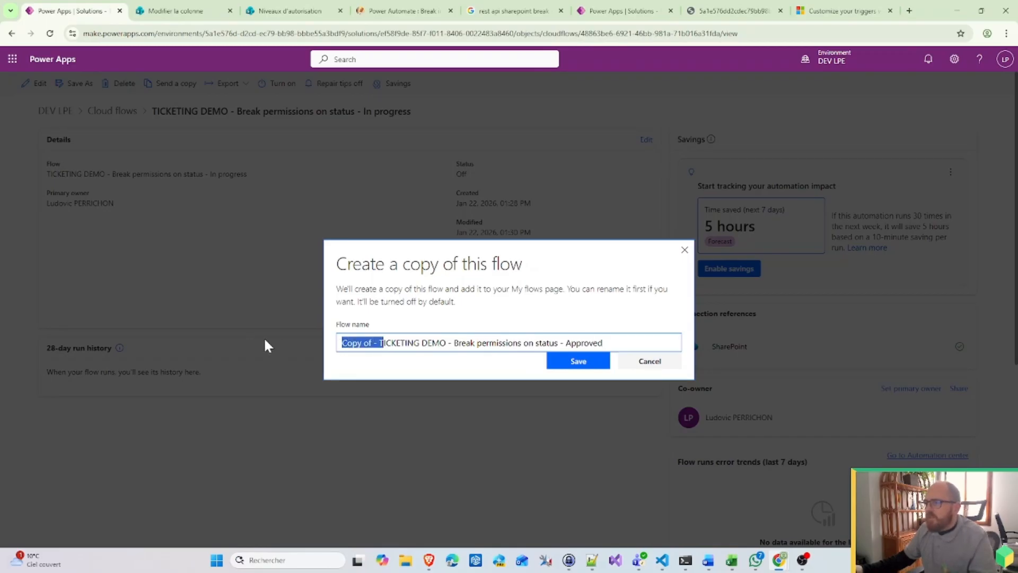
key("BackSpace")
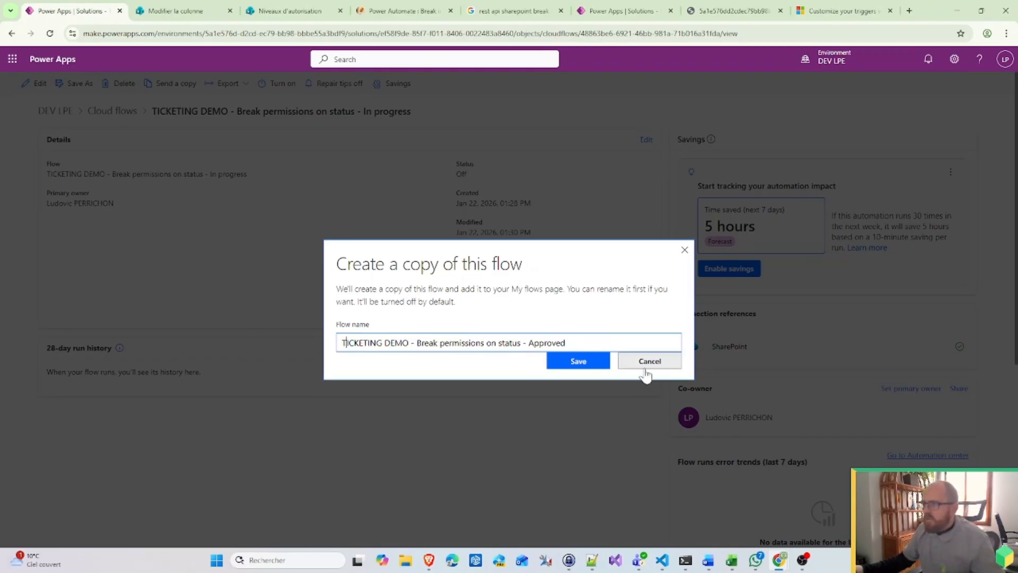
left_click(584, 361)
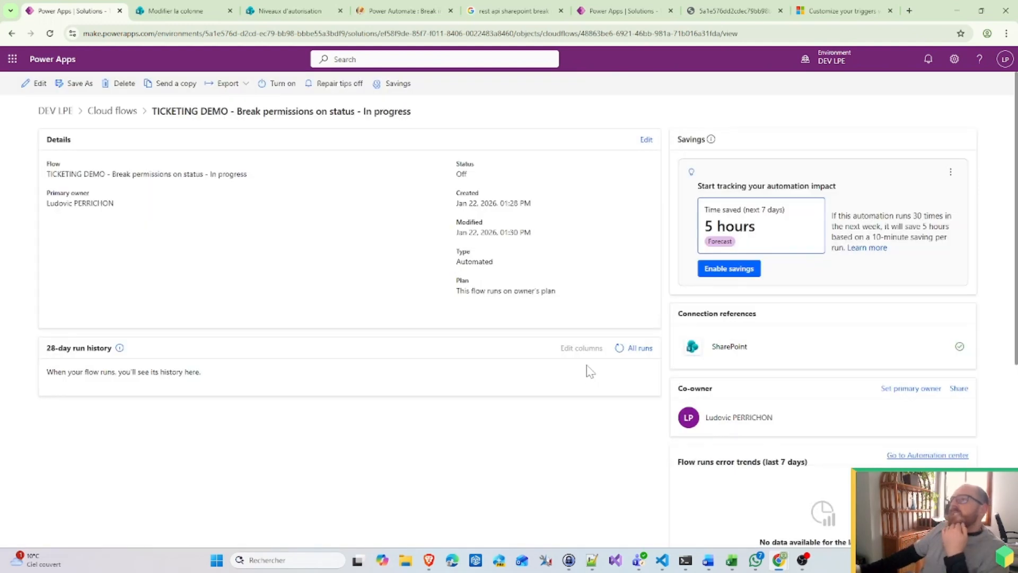
Step: Open the new Approved flow for editing from the cloud flows list
left_click(126, 120)
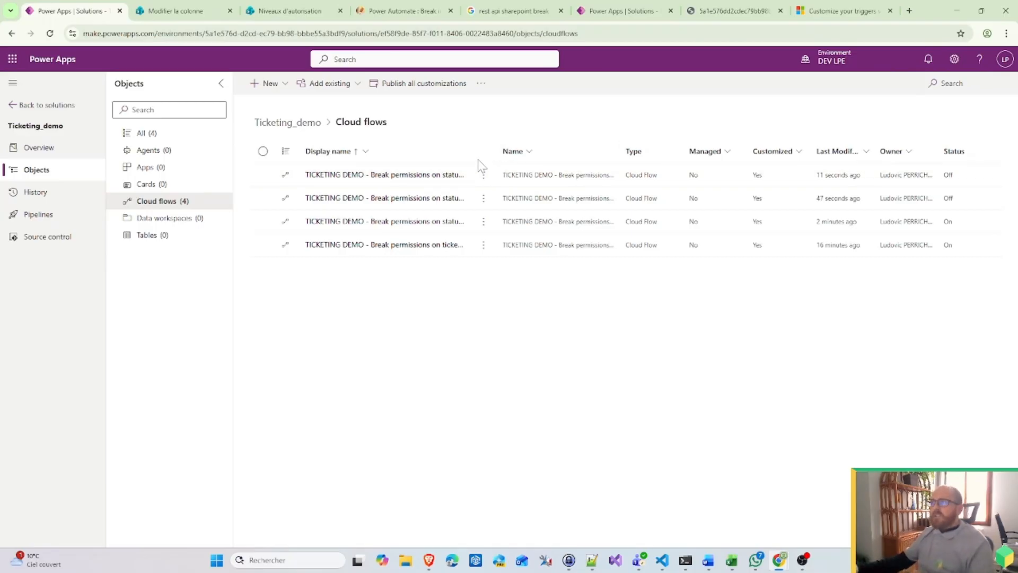
left_click_drag(496, 151, 524, 154)
left_click(536, 174)
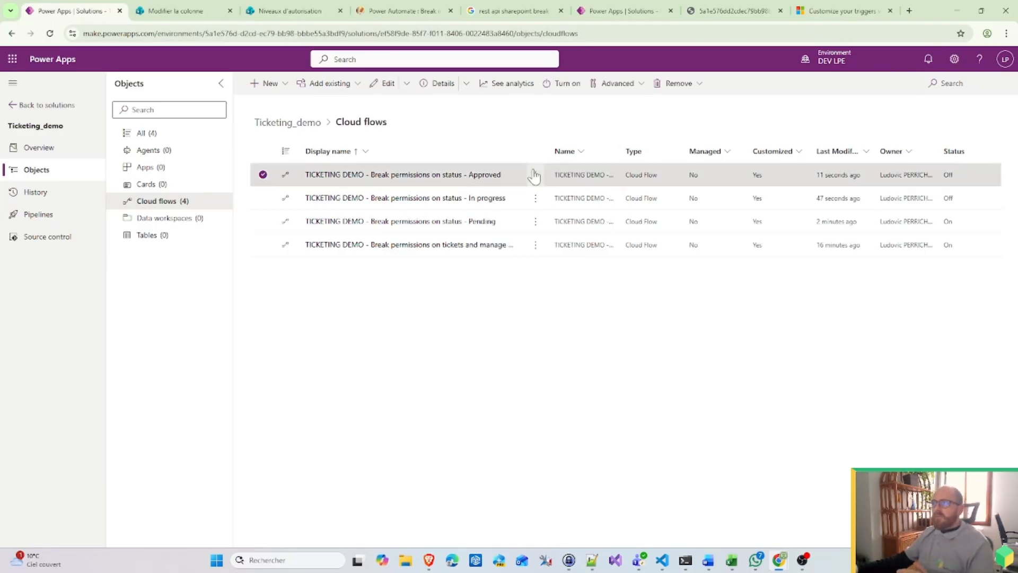
left_click(558, 197)
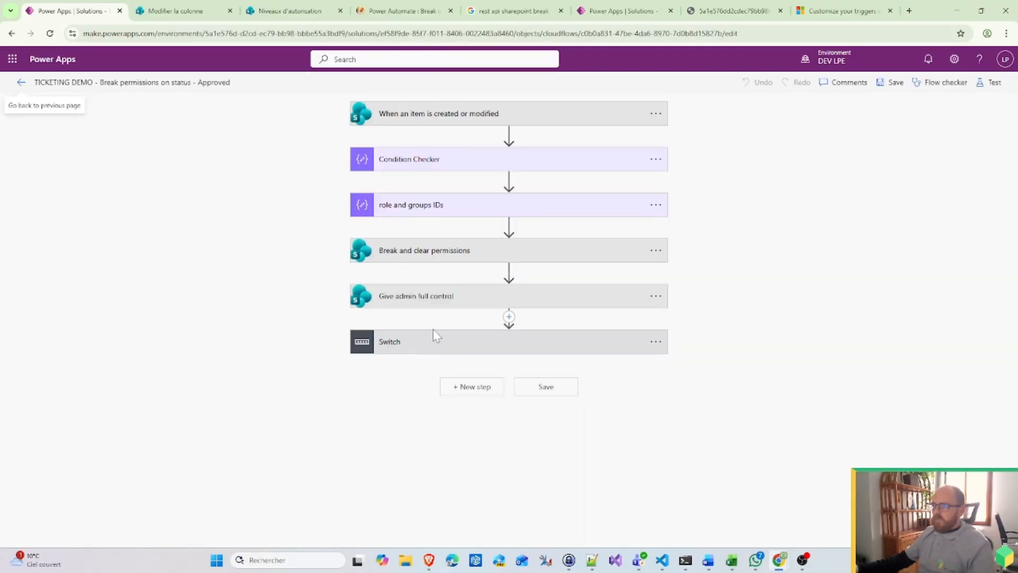
Step: Rename the Give HR edit step back to Give HR read
left_click(415, 341)
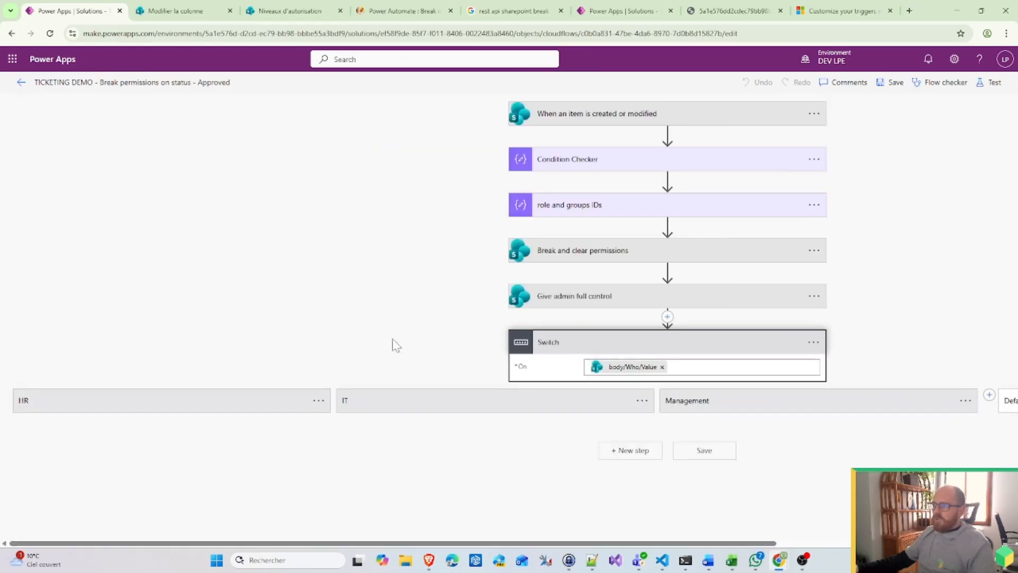
scroll(162, 407, "down", 1)
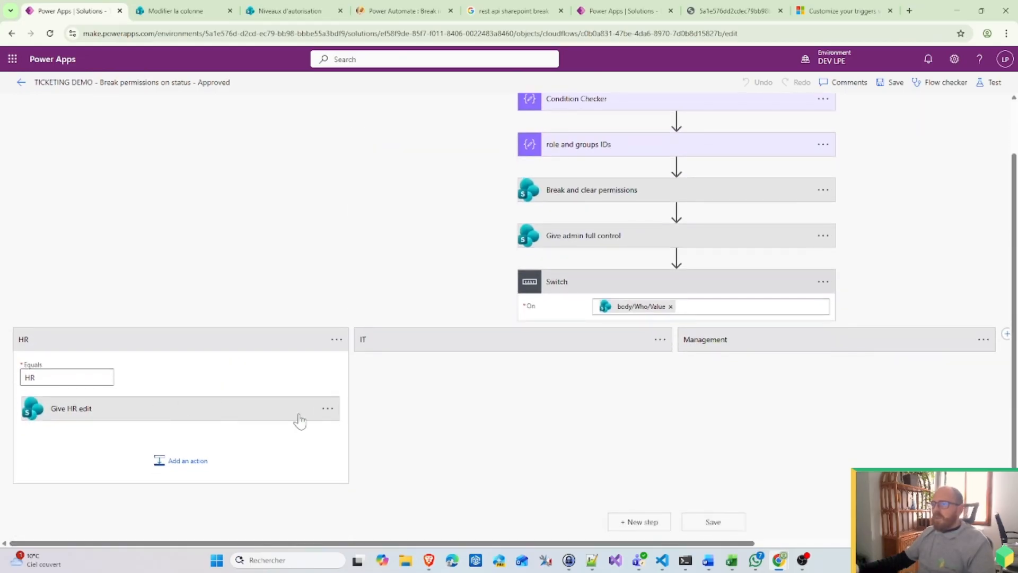
left_click(300, 420)
left_click(327, 408)
left_click(371, 374)
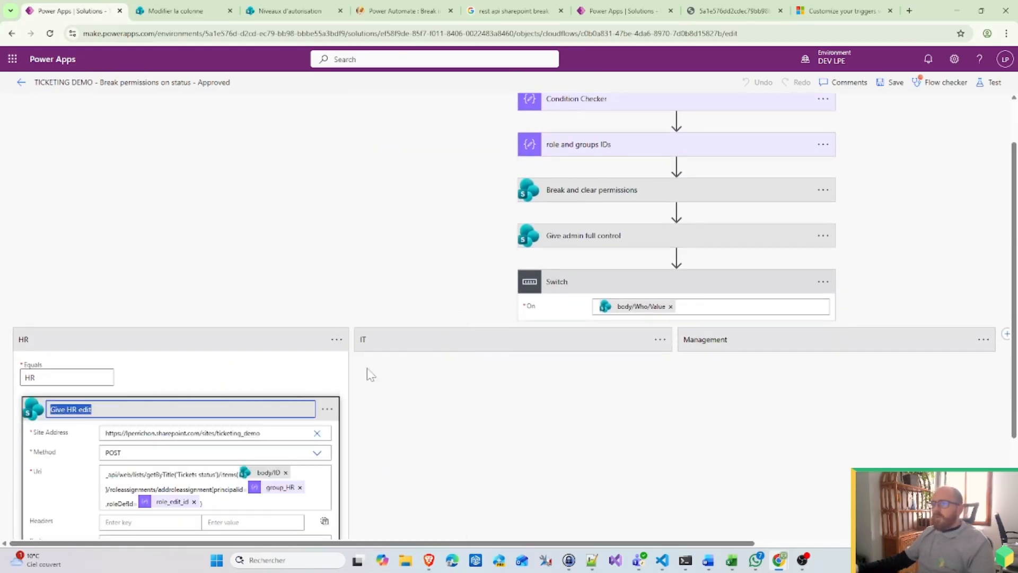
left_click(134, 411)
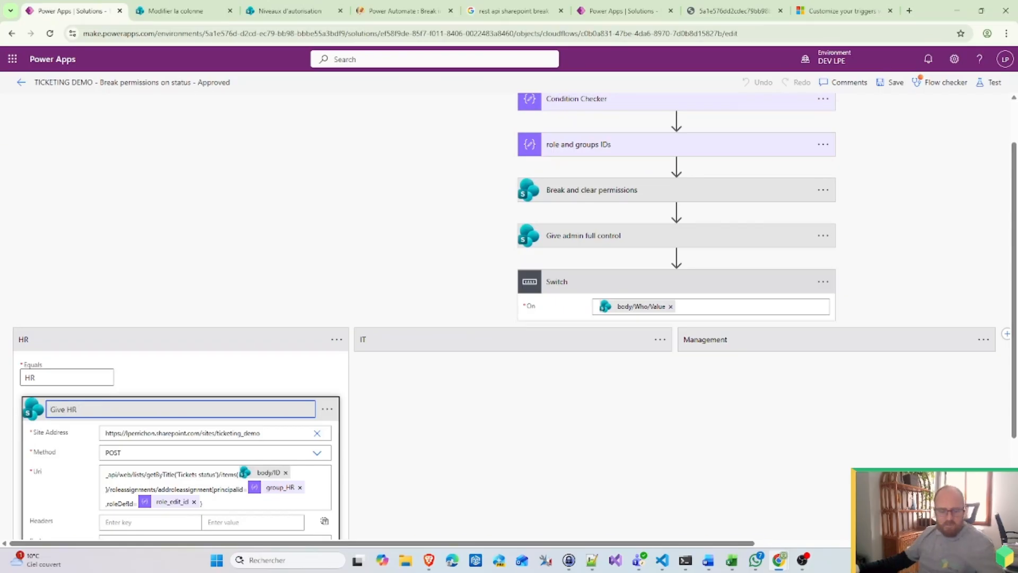
Step: Replace role_edit_id with role_read_id in the HR request Uri
left_click(194, 501)
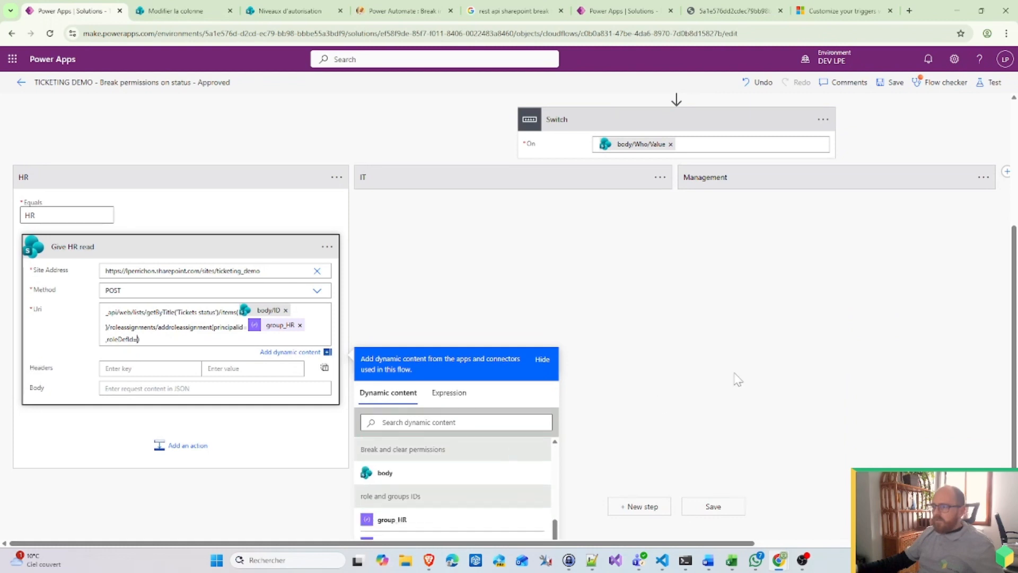
scroll(737, 380, "down", 2)
scroll(463, 448, "down", 3)
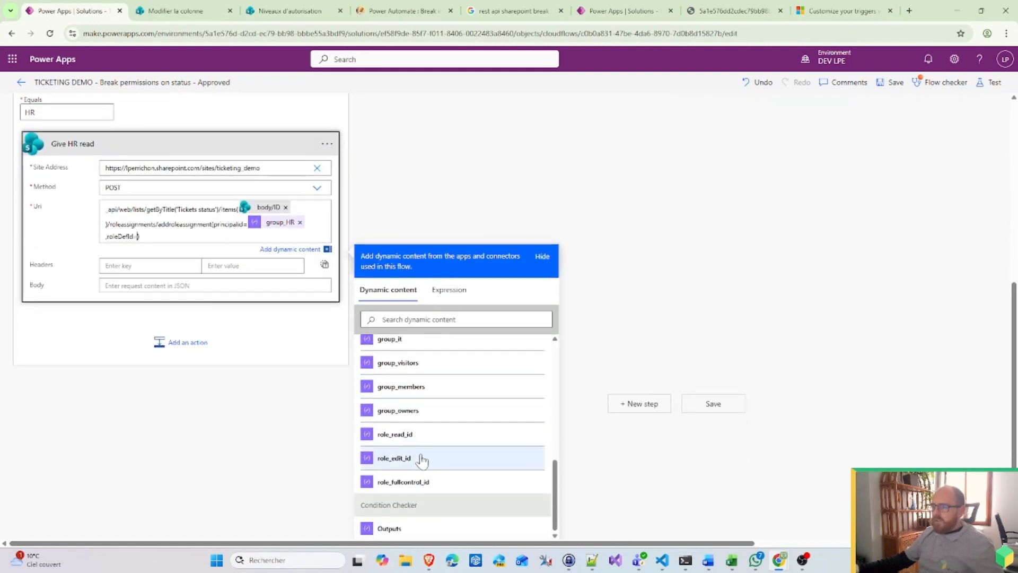
left_click(419, 435)
scroll(487, 242, "up", 3)
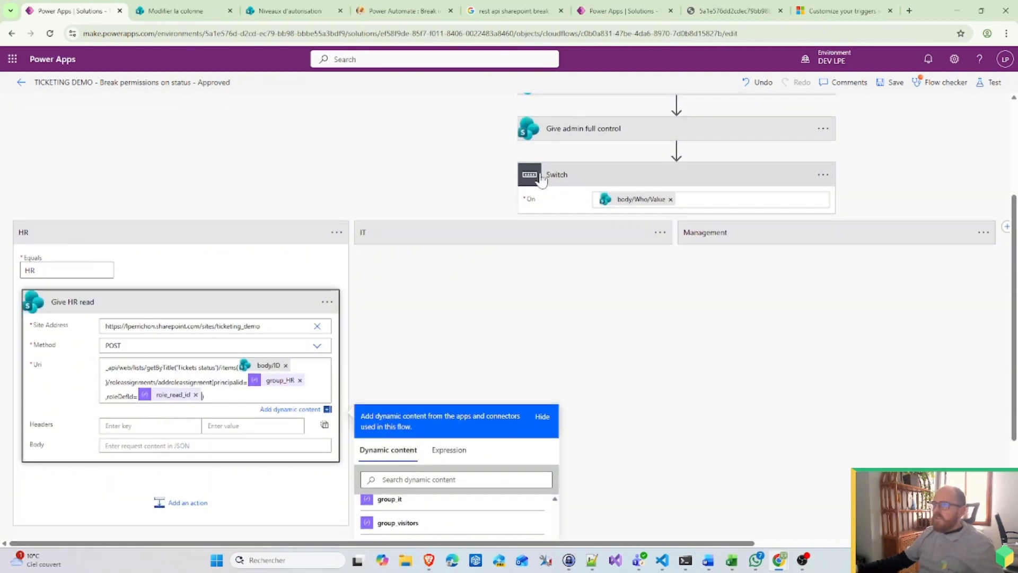
Step: Replace role_edit_id with role_read_id in the Give IT Edit request Uri
left_click(488, 242)
scroll(545, 362, "down", 1)
left_click(539, 278)
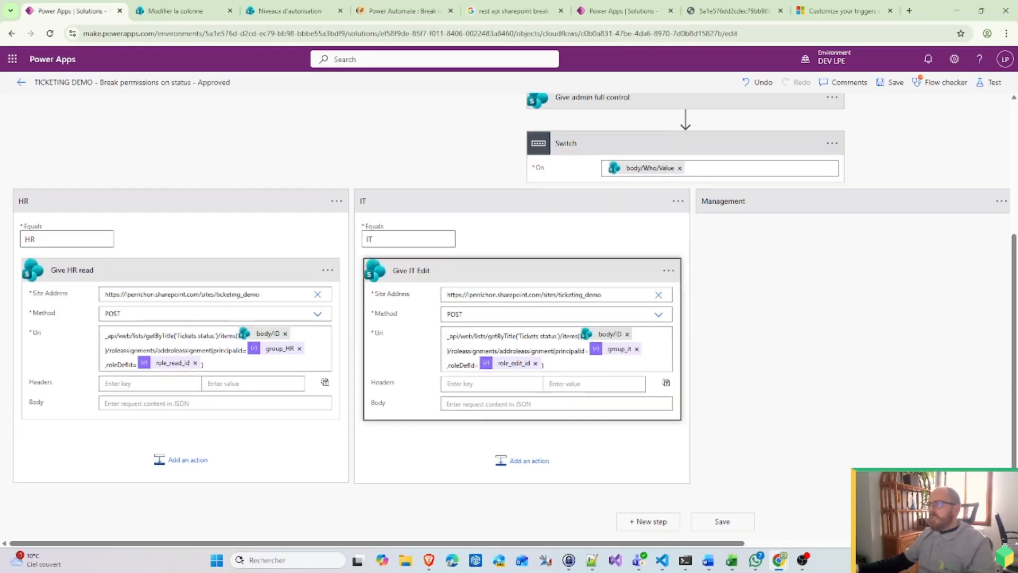
left_click(535, 364)
scroll(774, 414, "down", 3)
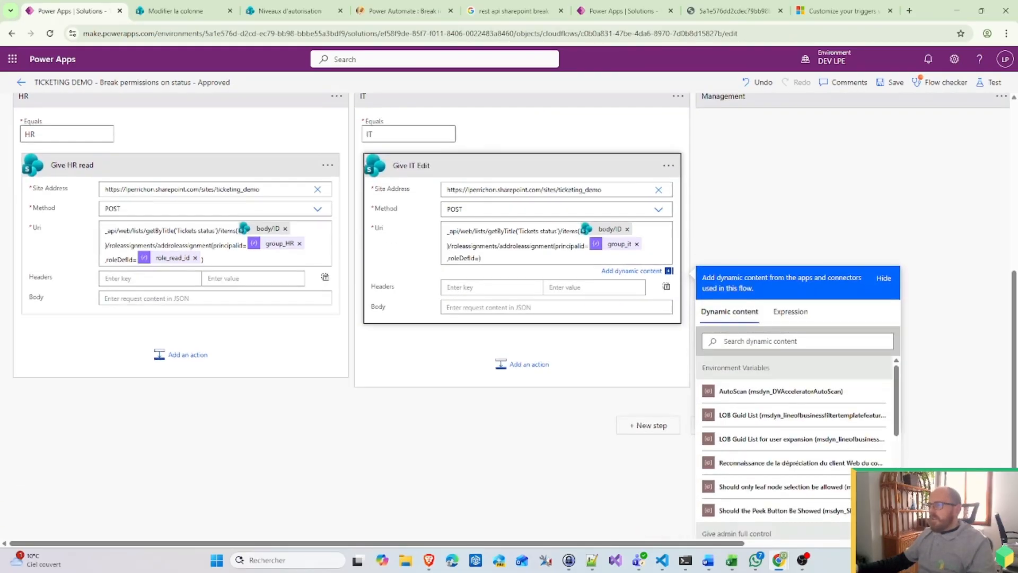
scroll(774, 414, "down", 2)
left_click(763, 436)
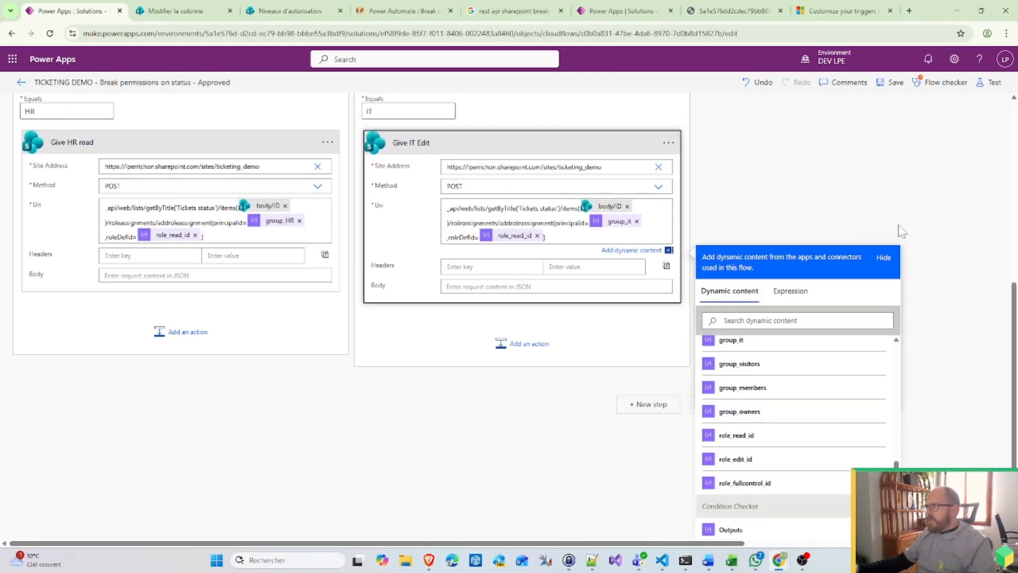
scroll(816, 233, "up", 3)
Step: Replace role_edit_id with role_read_id in the Give Management Read Uri
left_click(815, 233)
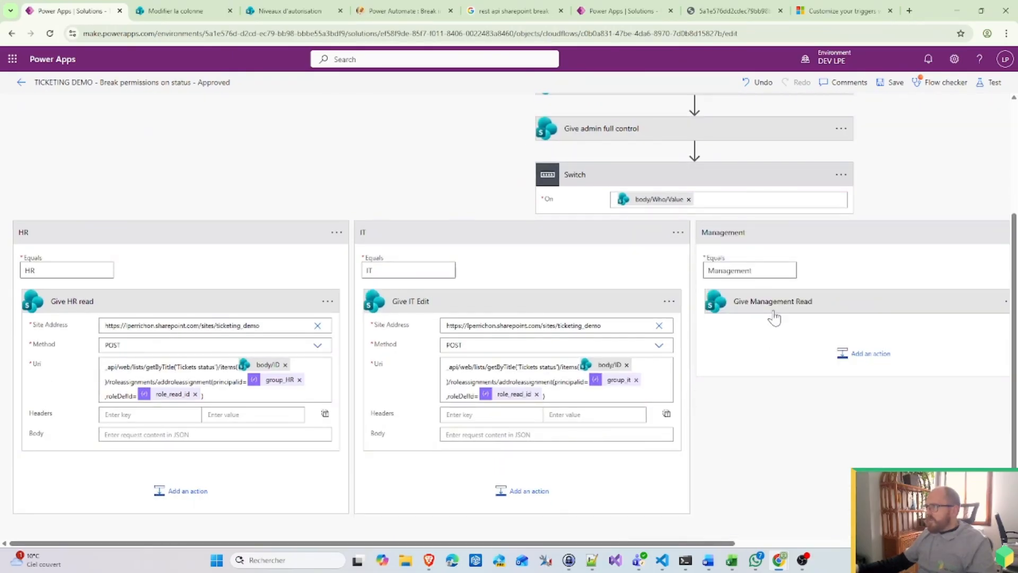
left_click(774, 314)
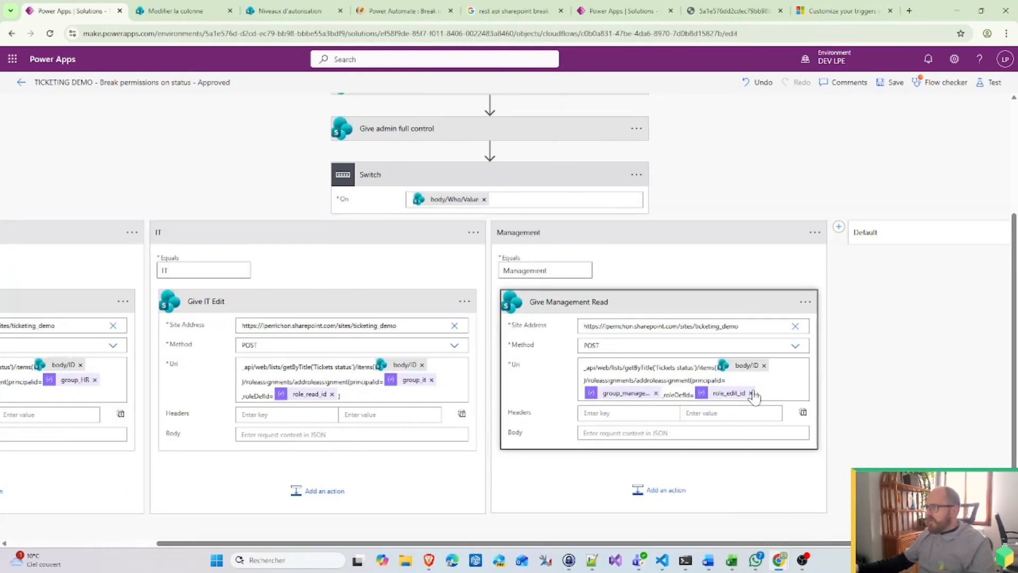
left_click(751, 393)
scroll(889, 447, "down", 5)
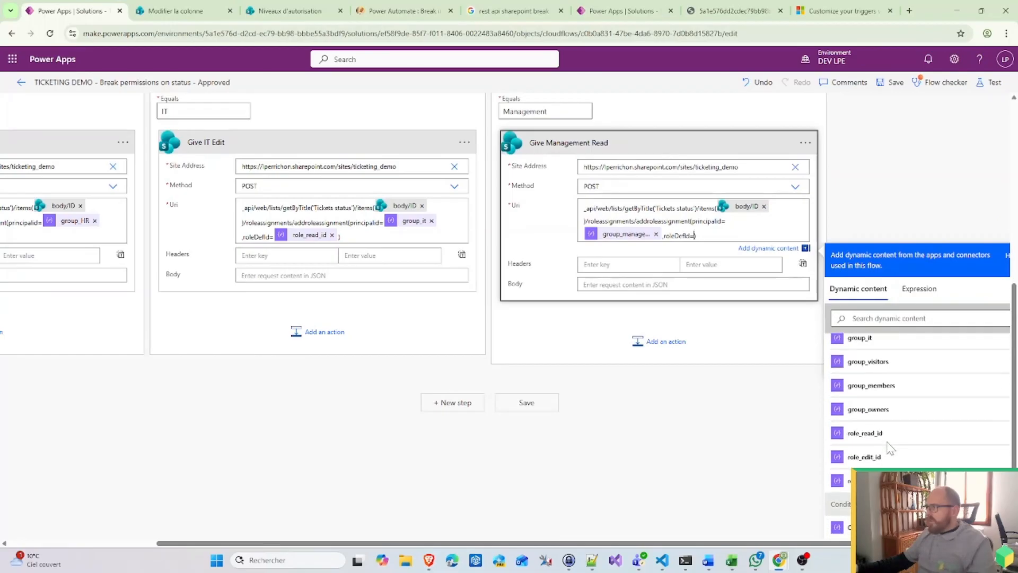
scroll(887, 447, "up", 1)
scroll(887, 451, "down", 1)
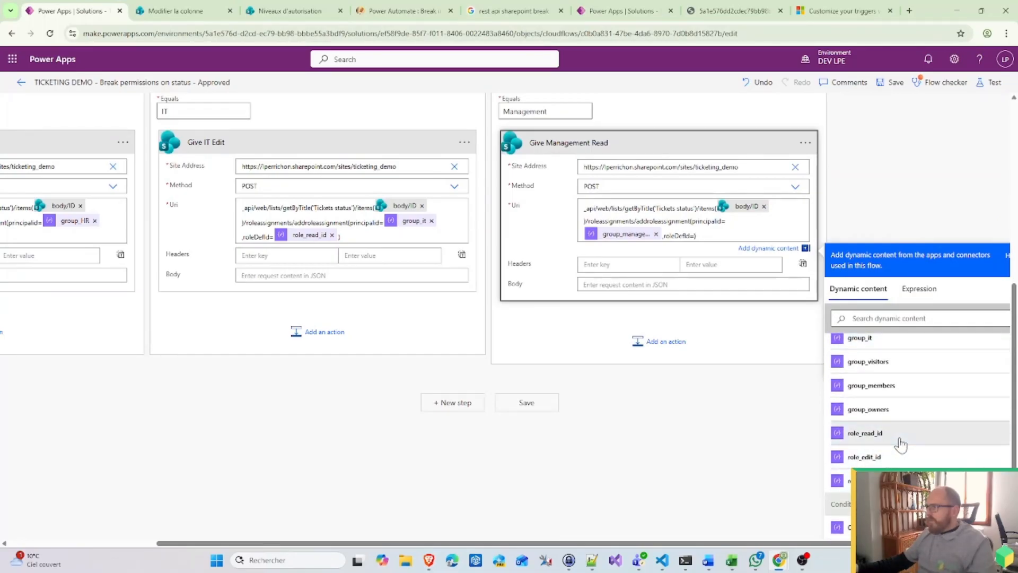
left_click(900, 441)
left_click(666, 456)
scroll(661, 425, "up", 6)
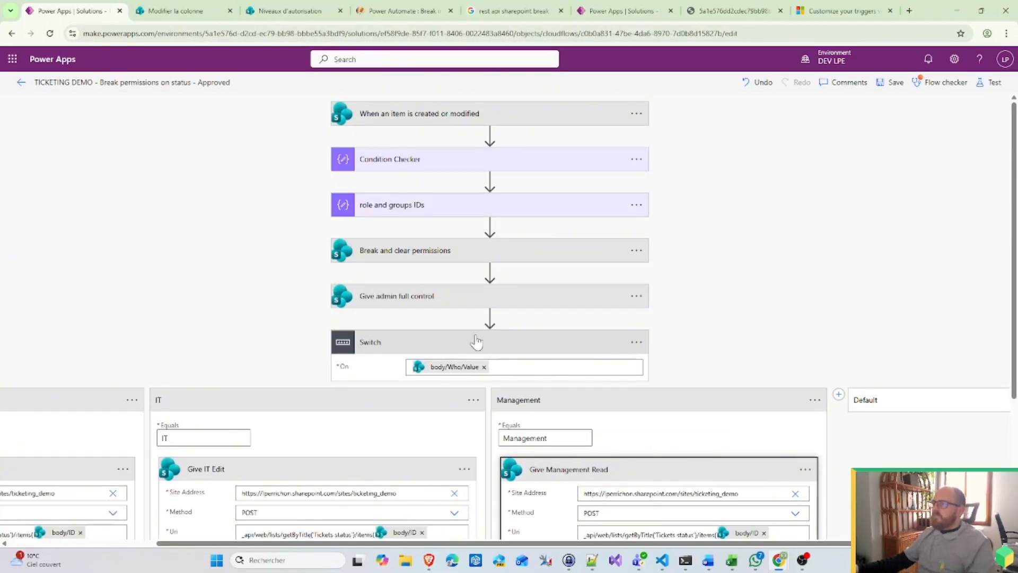
Step: Try adding a new step after the Switch twice, cancelling both attempts
left_click(469, 344)
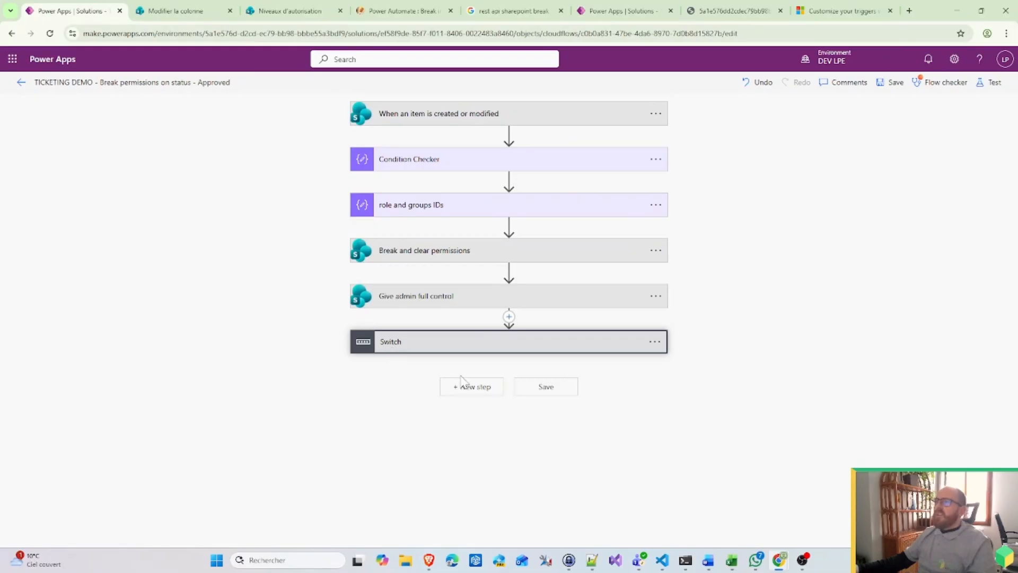
left_click(492, 392)
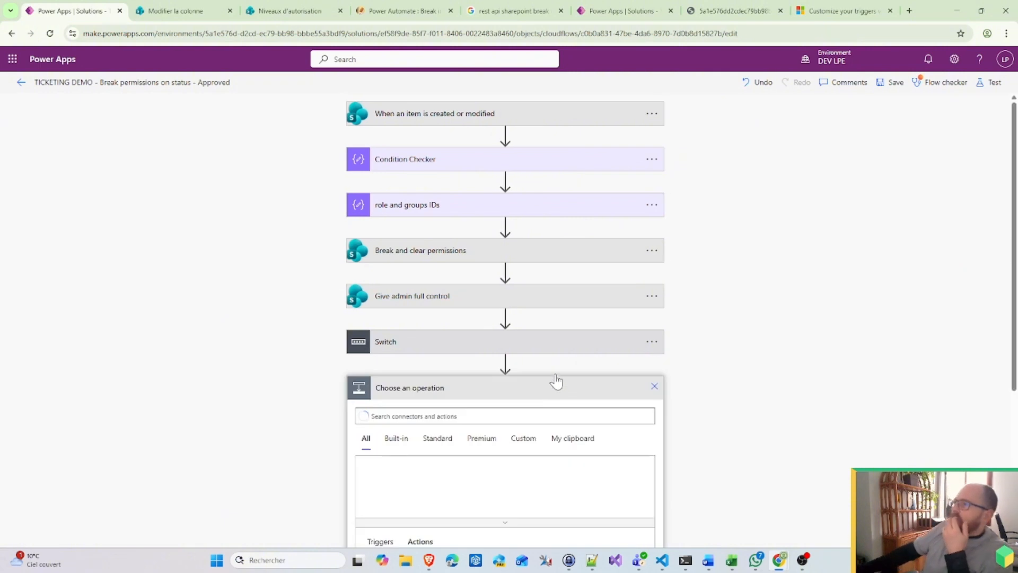
scroll(565, 356, "down", 3)
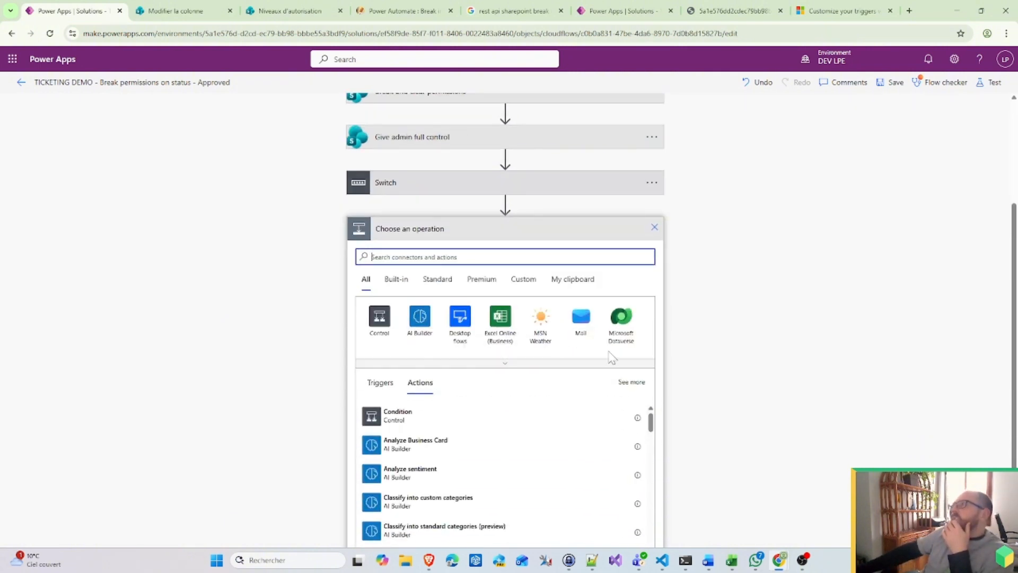
left_click(655, 227)
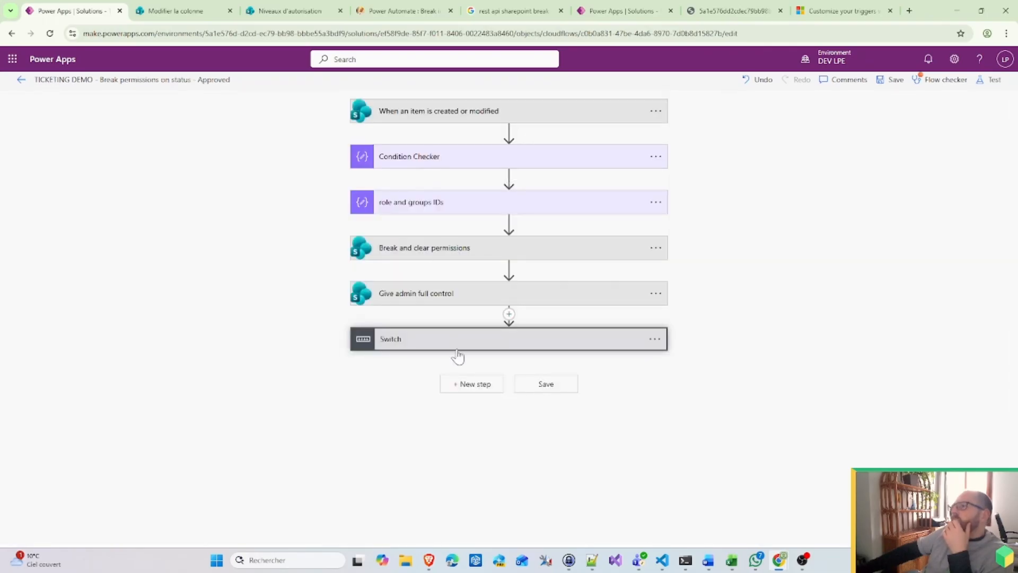
left_click(459, 344)
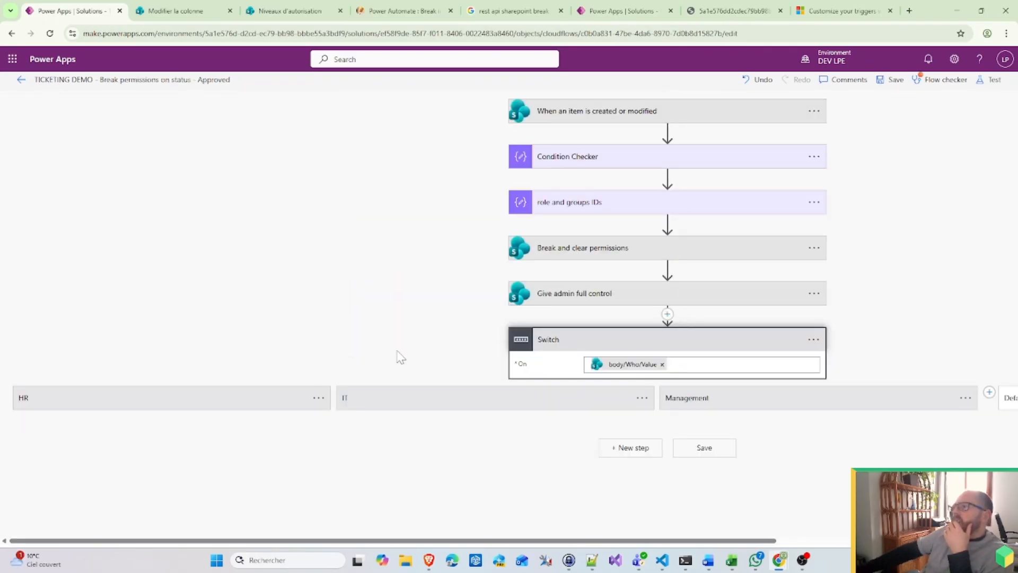
left_click(609, 350)
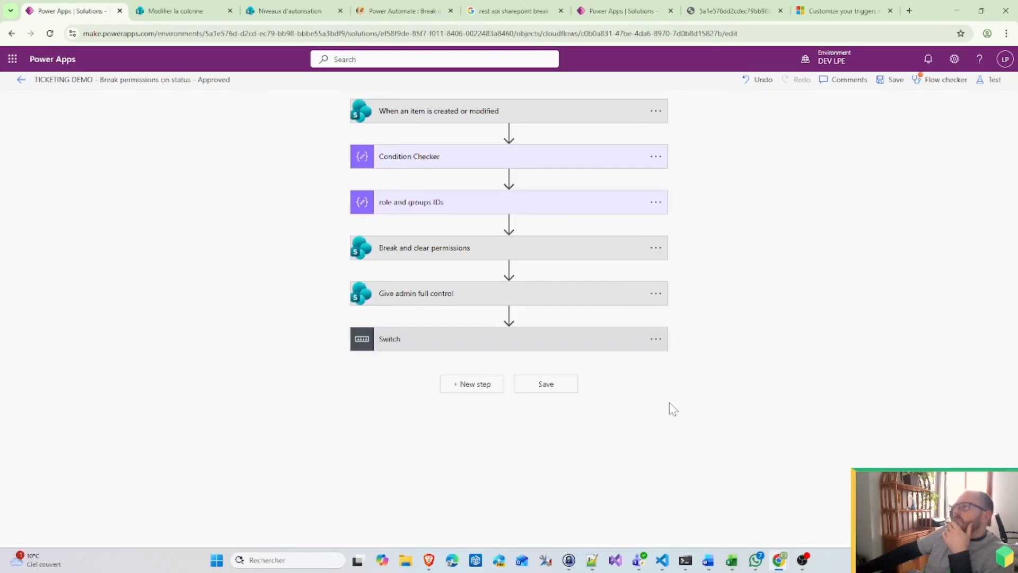
left_click(487, 387)
scroll(517, 403, "down", 2)
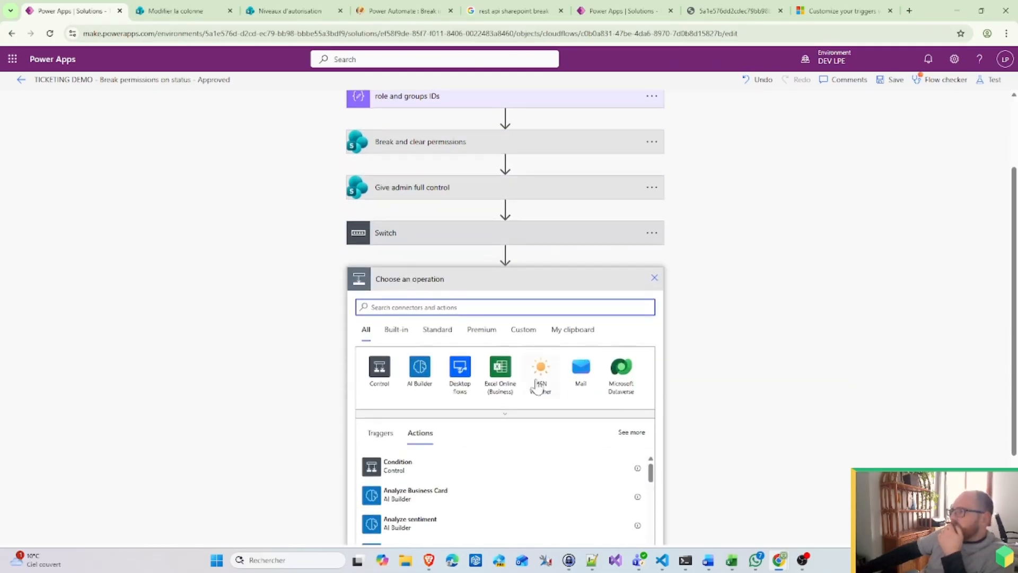
left_click(656, 277)
Step: Inspect the HR, IT and Management case actions, then move to the tickets flow tab
left_click(430, 340)
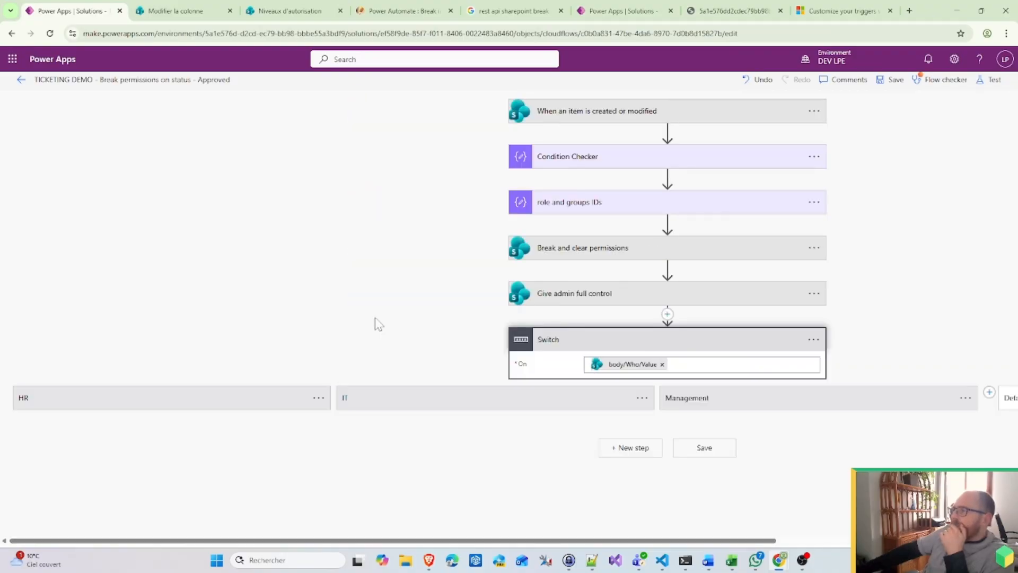
left_click(174, 397)
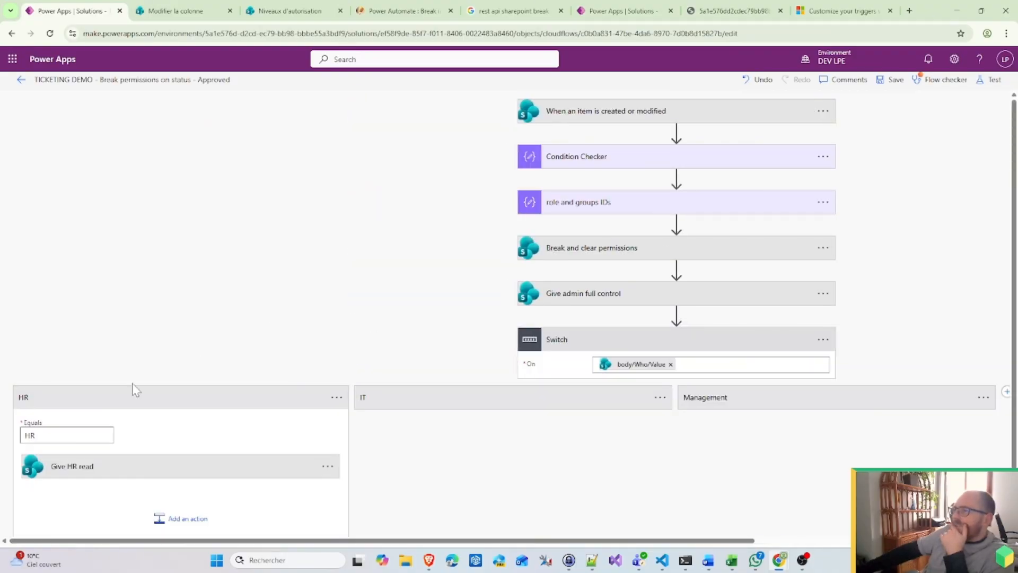
left_click(241, 465)
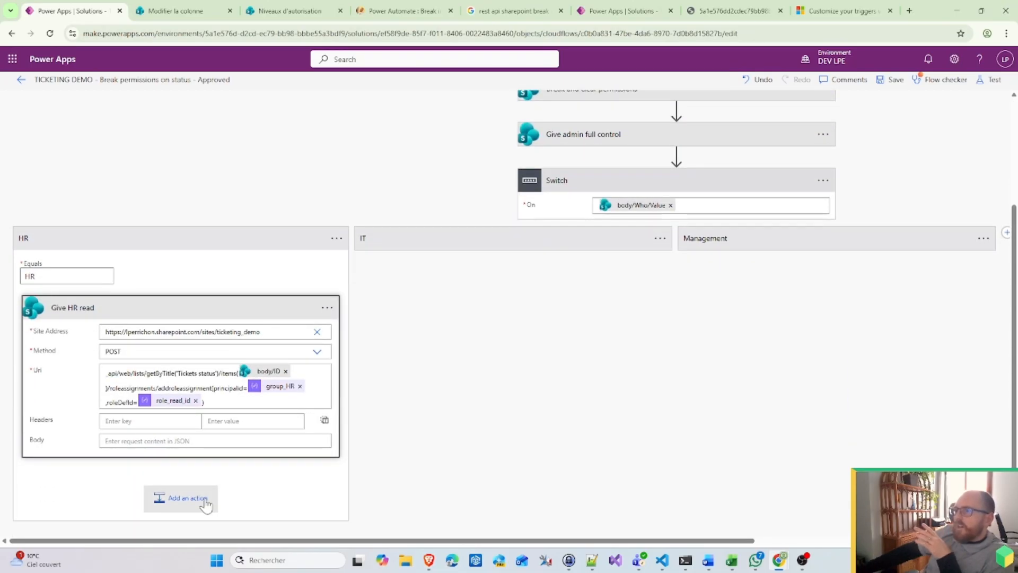
left_click(451, 243)
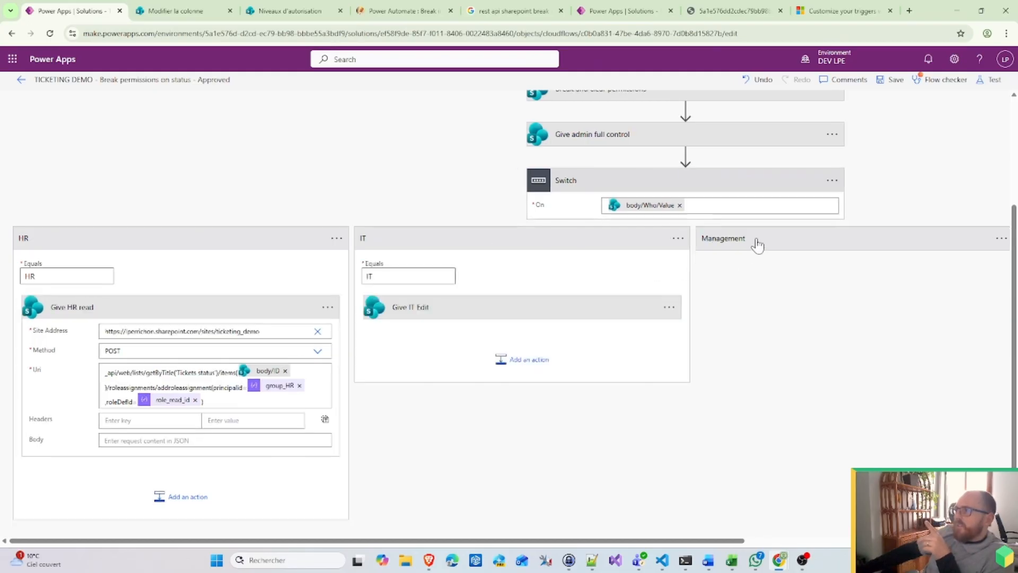
left_click(757, 241)
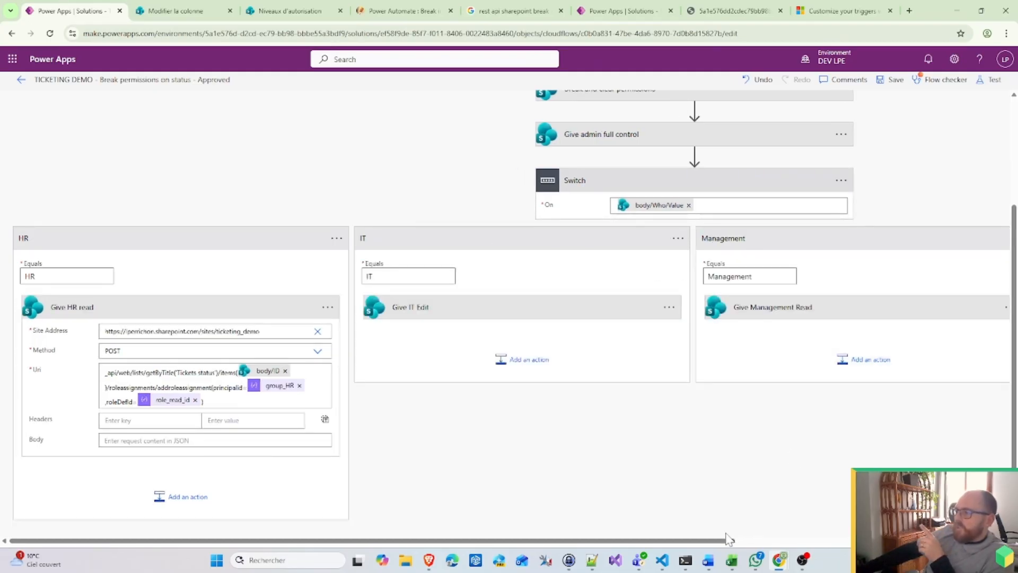
left_click_drag(722, 540, 838, 537)
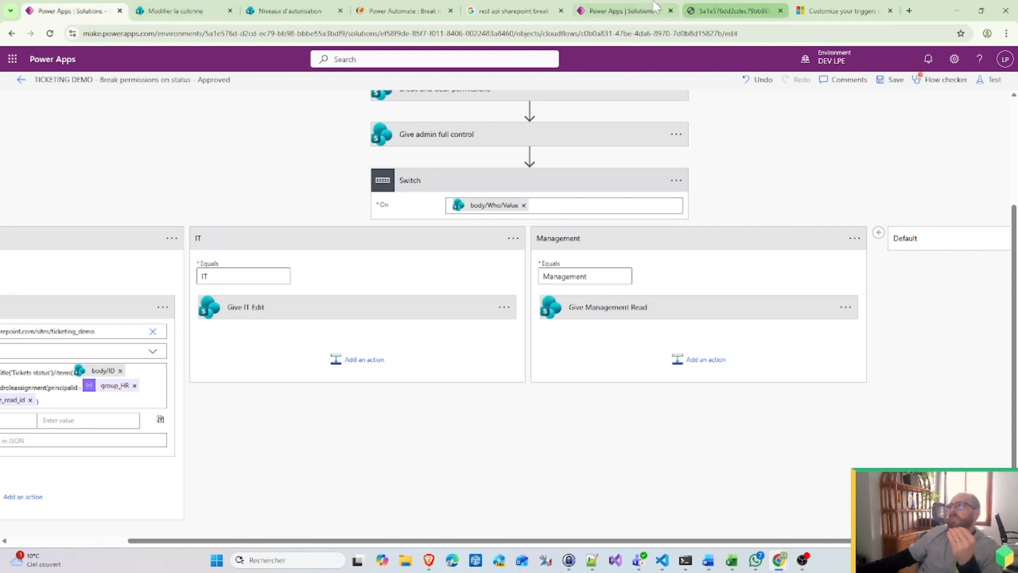
left_click(618, 10)
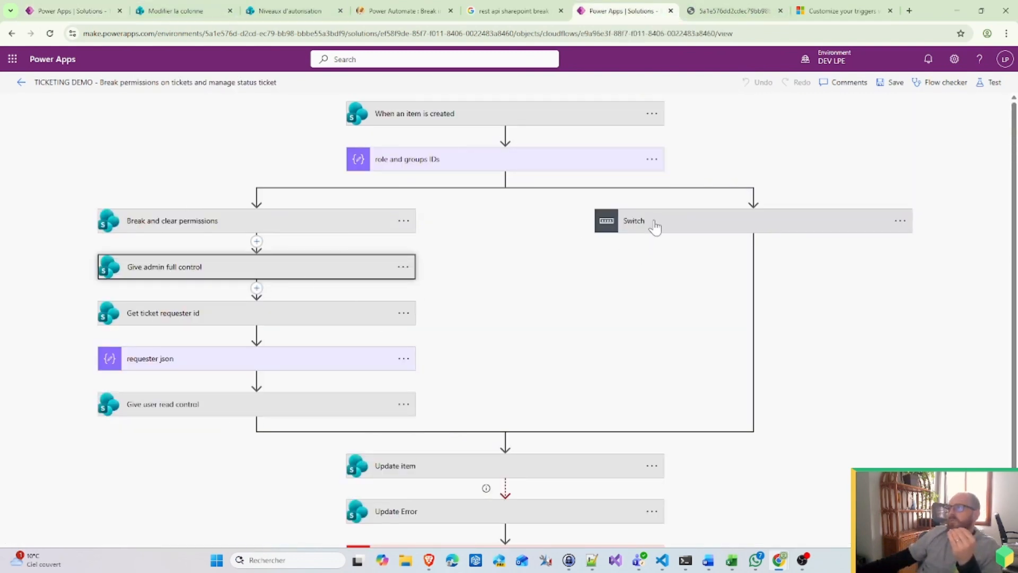
Step: Expand the tickets flow's Requestiong Holidays and Buy cases, then return to the Approved flow
left_click(634, 221)
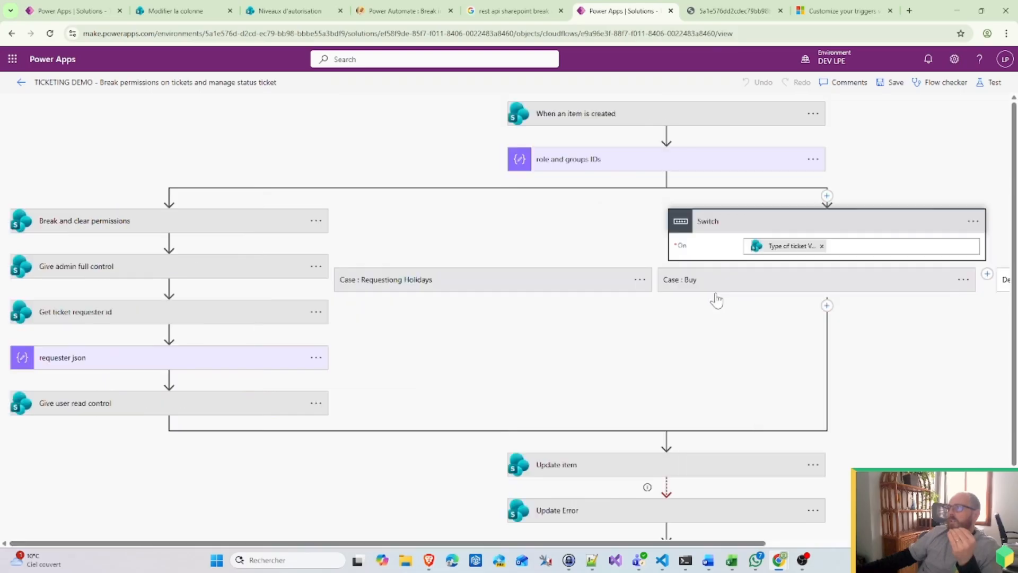
left_click(528, 284)
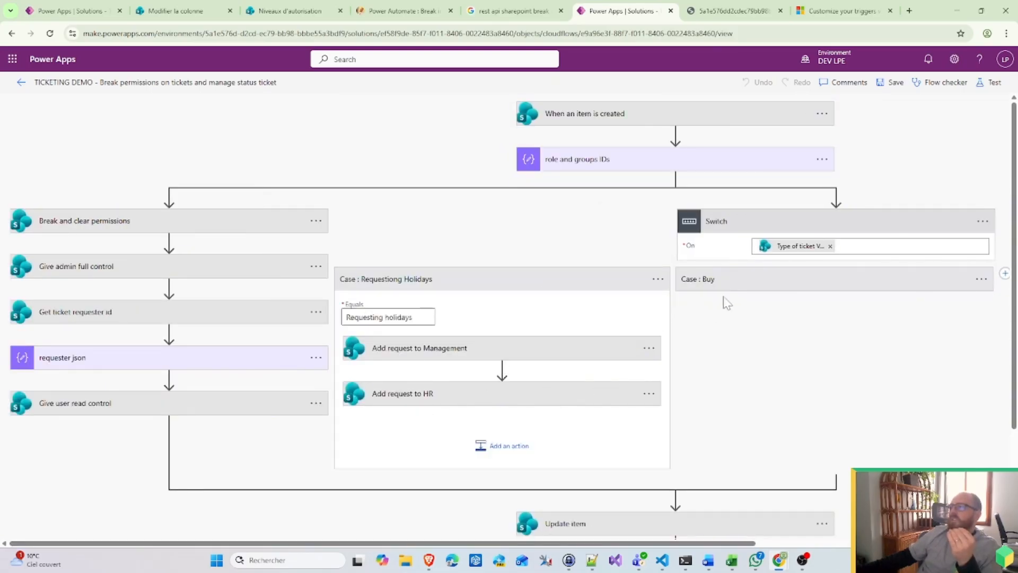
left_click(835, 283)
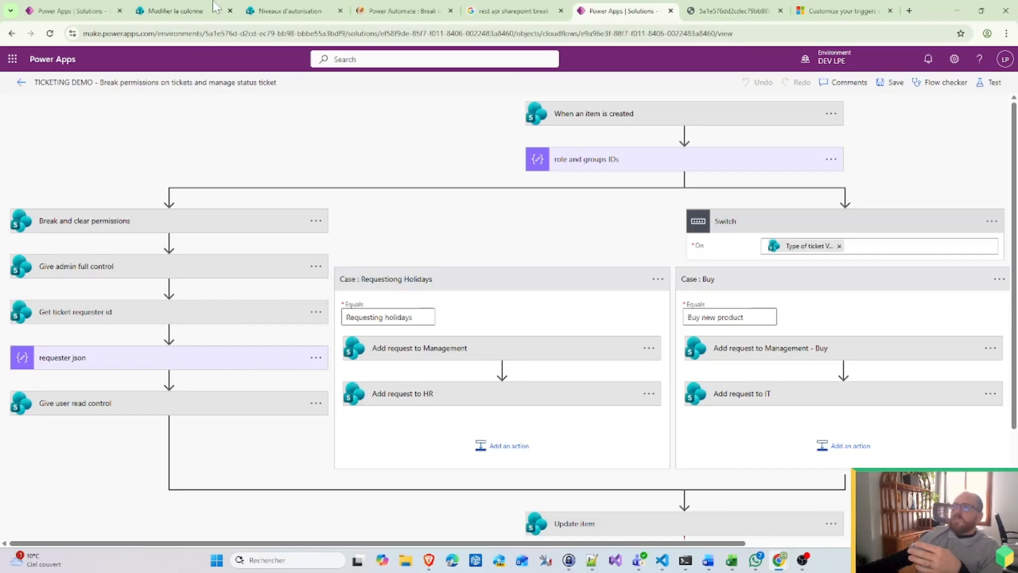
left_click(85, 11)
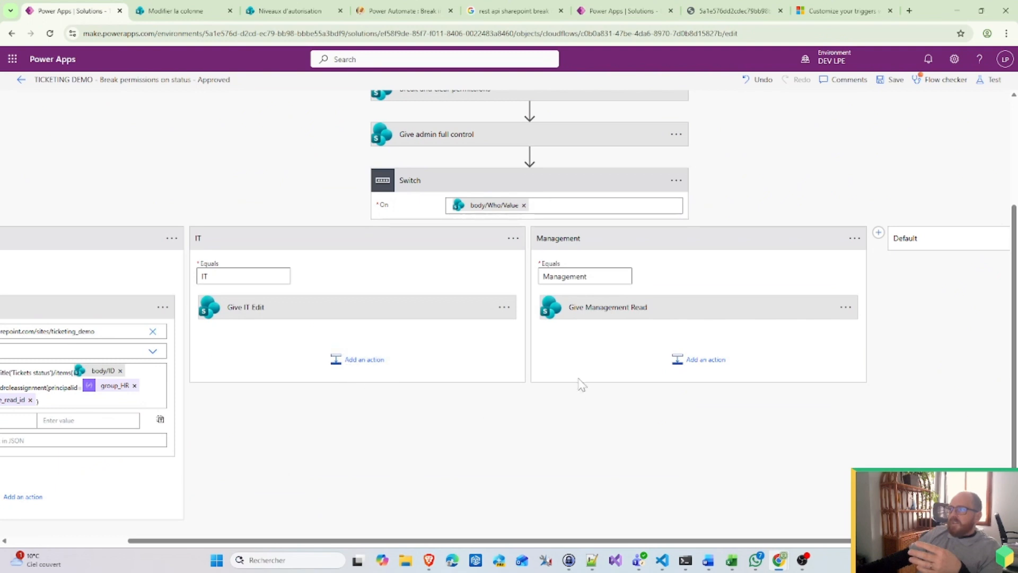
left_click(700, 361)
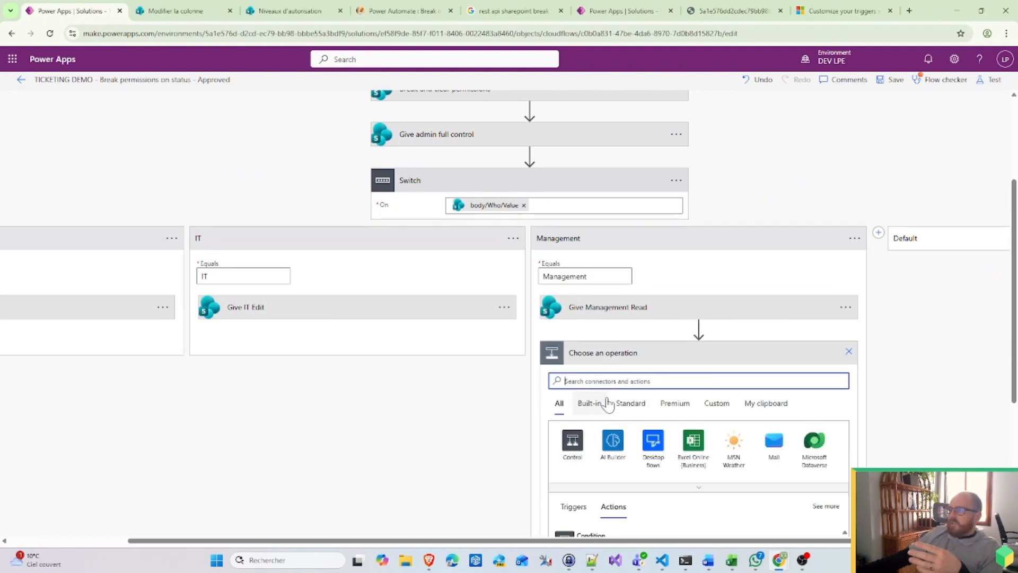
type("switch")
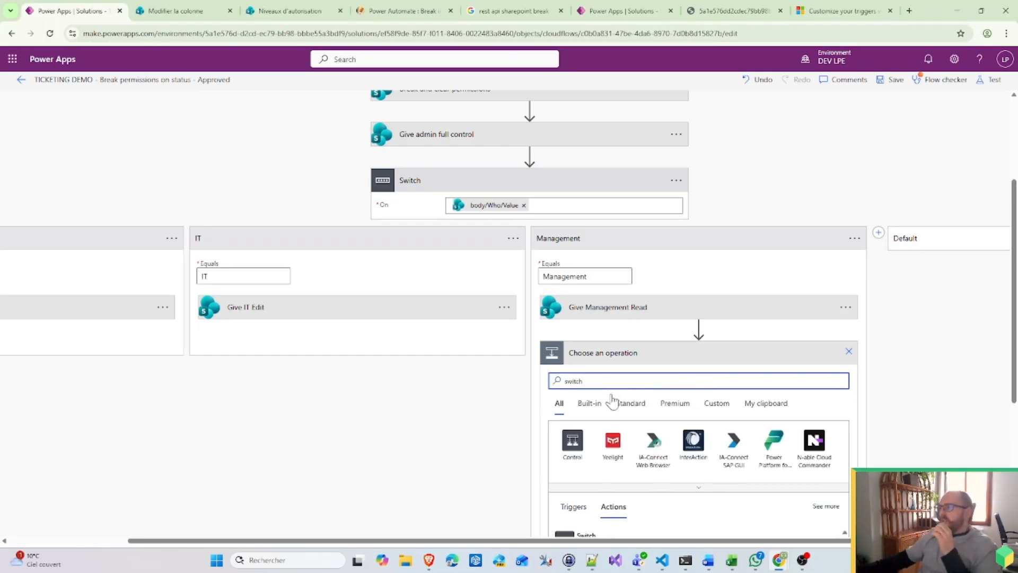
scroll(618, 413, "down", 2)
left_click(594, 436)
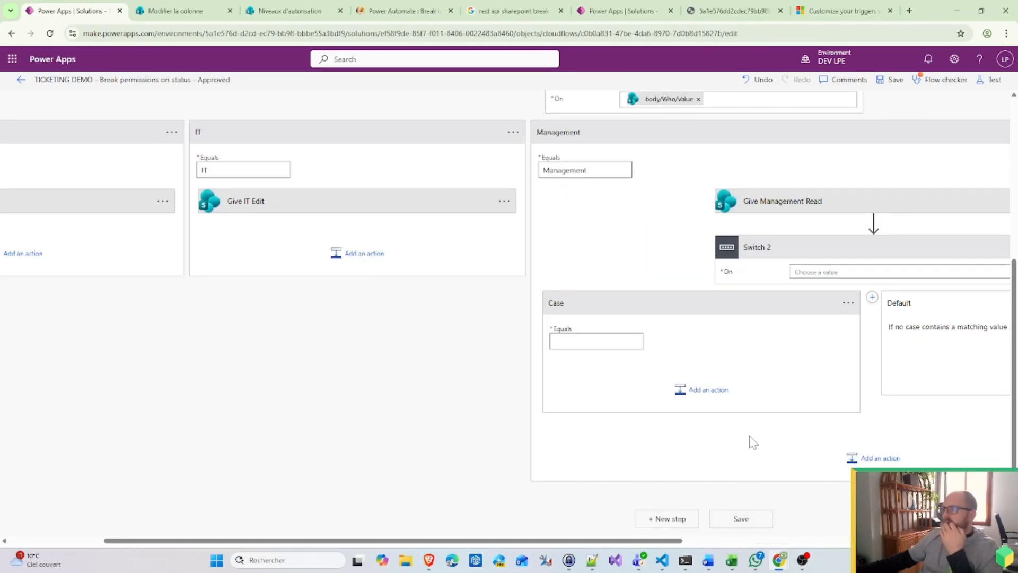
left_click_drag(653, 541, 862, 541)
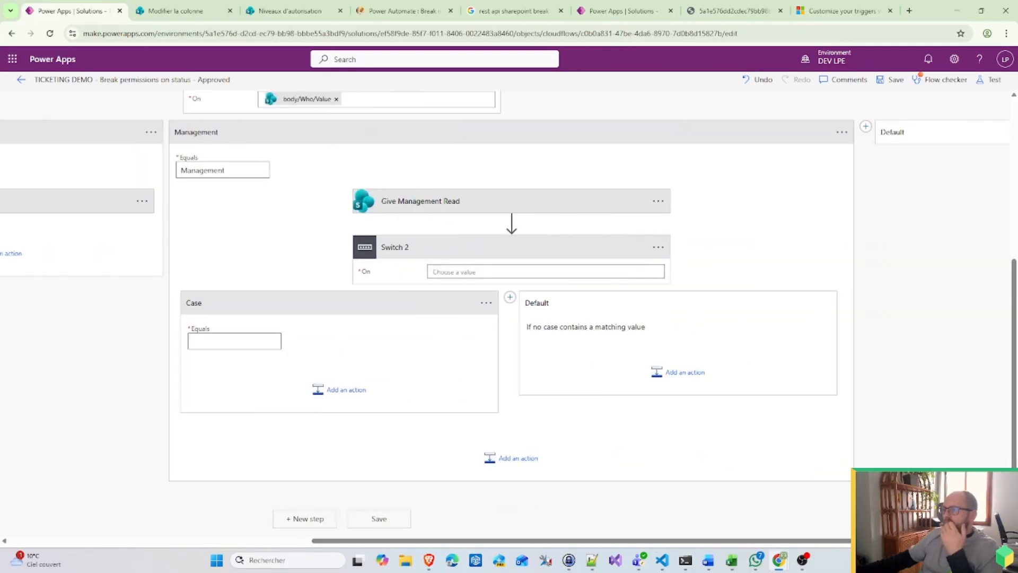
left_click(657, 248)
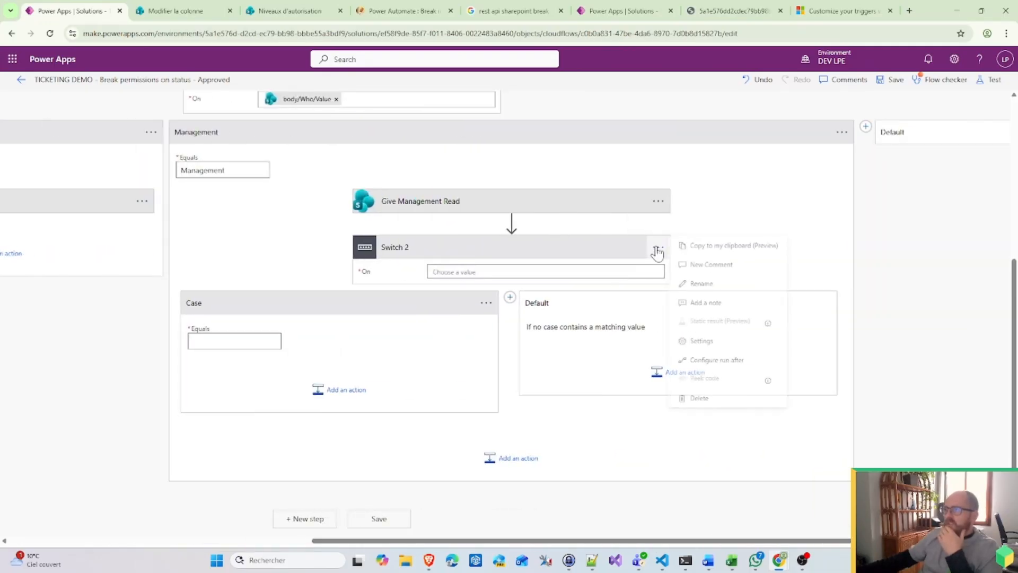
left_click(705, 283)
type("Based on")
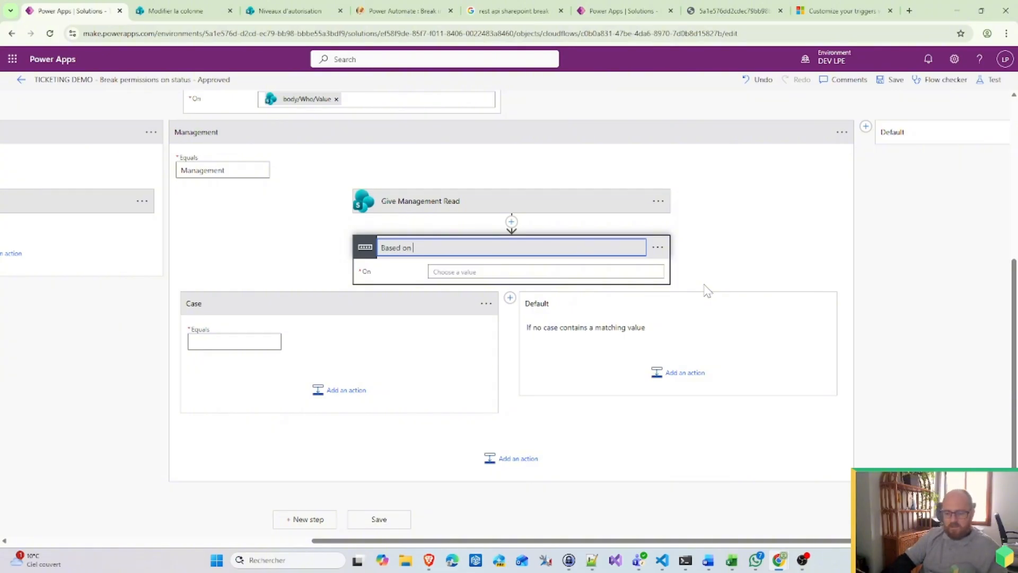
type("type")
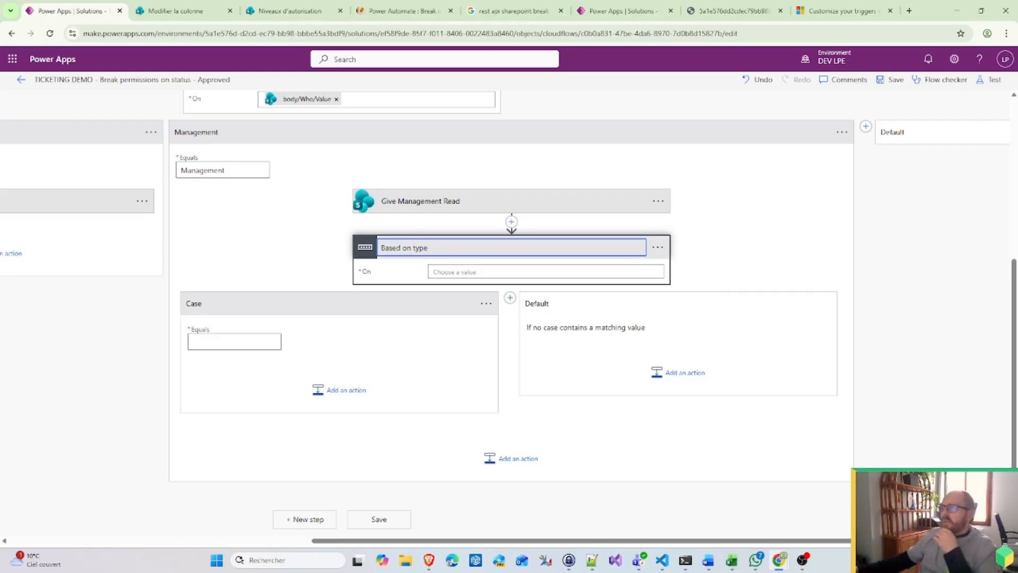
key("Tab")
scroll(791, 452, "down", 15)
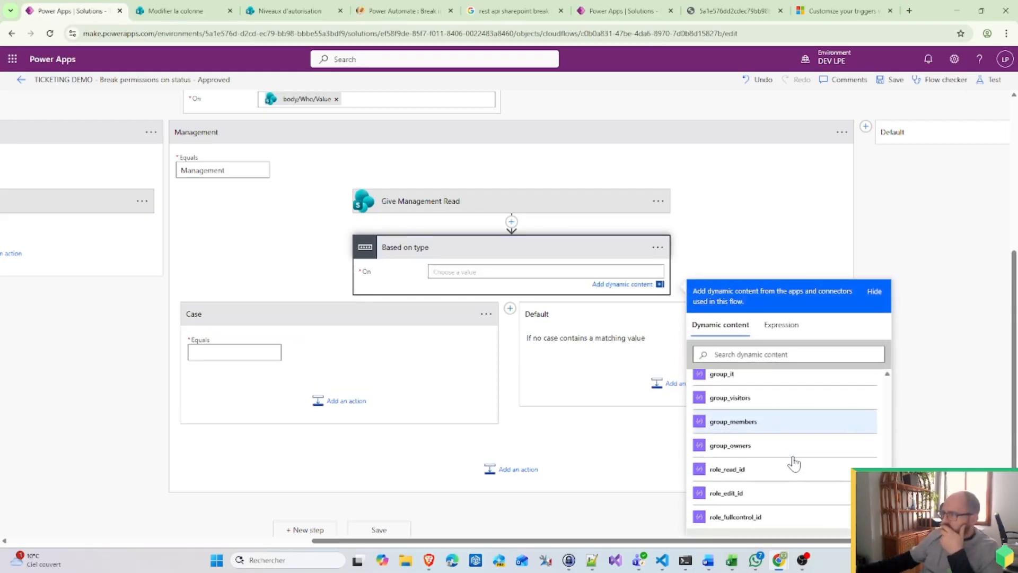
scroll(794, 463, "up", 1)
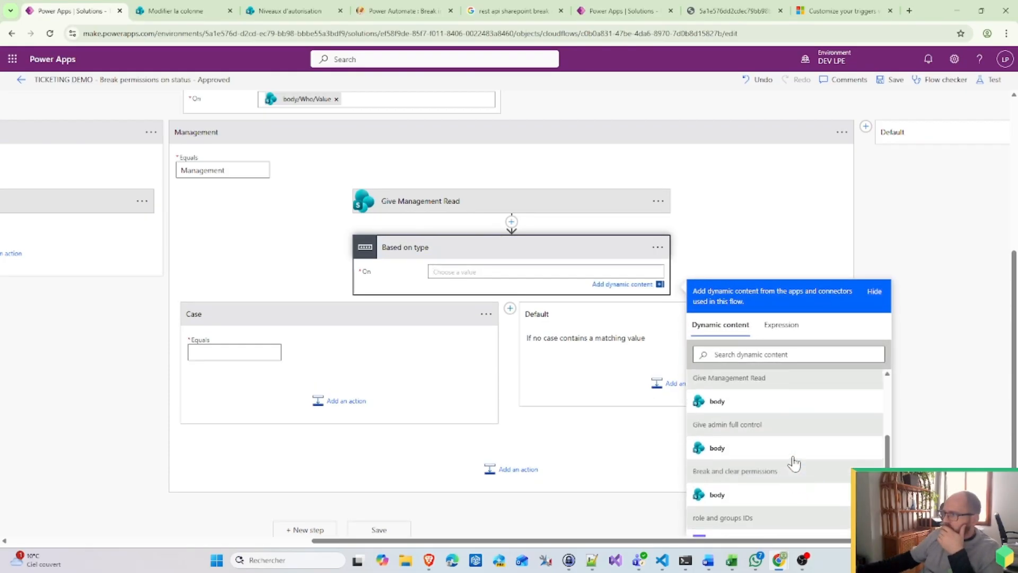
scroll(794, 464, "up", 3)
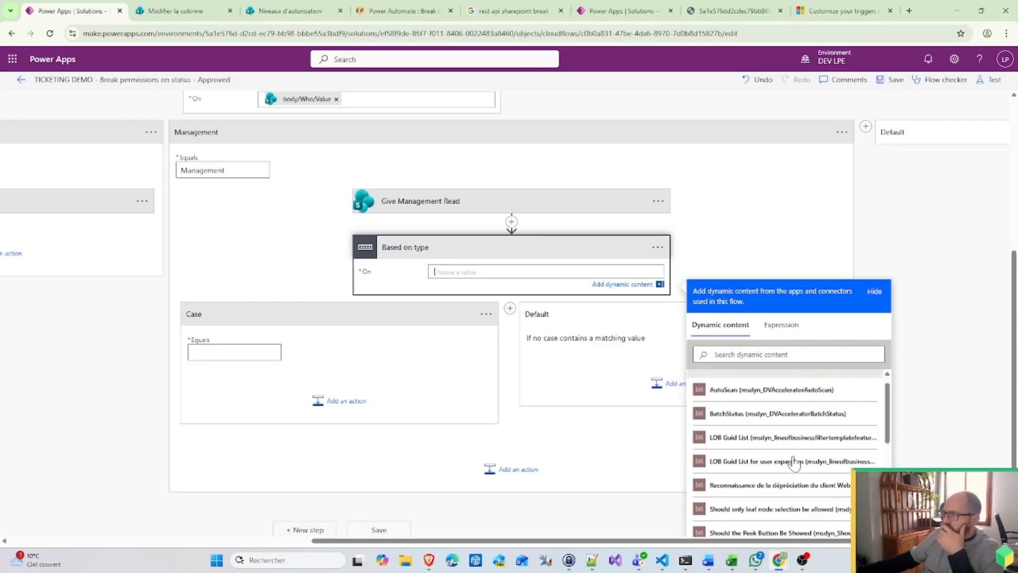
scroll(794, 463, "down", 5)
scroll(794, 464, "up", 1)
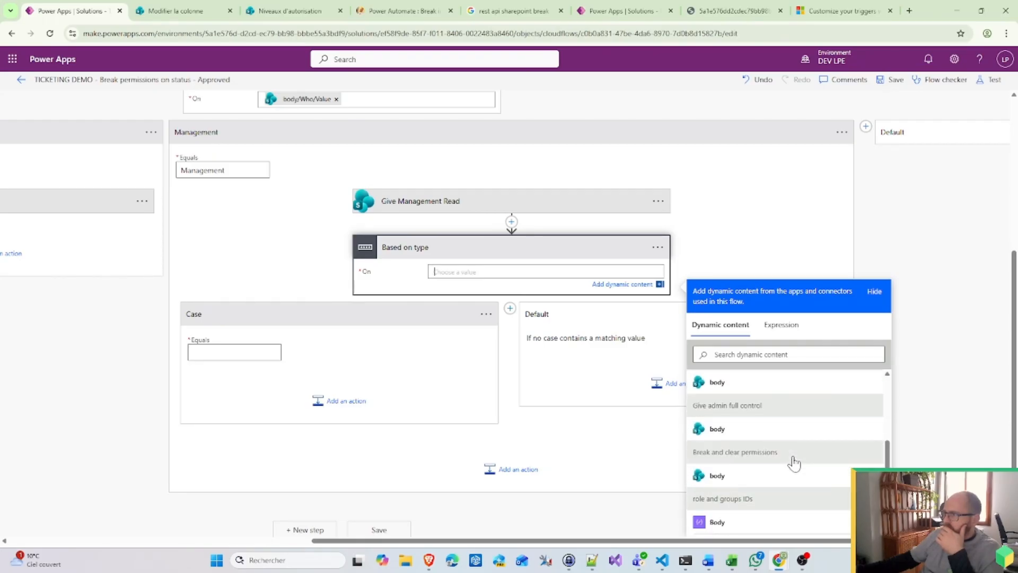
scroll(796, 467, "up", 5)
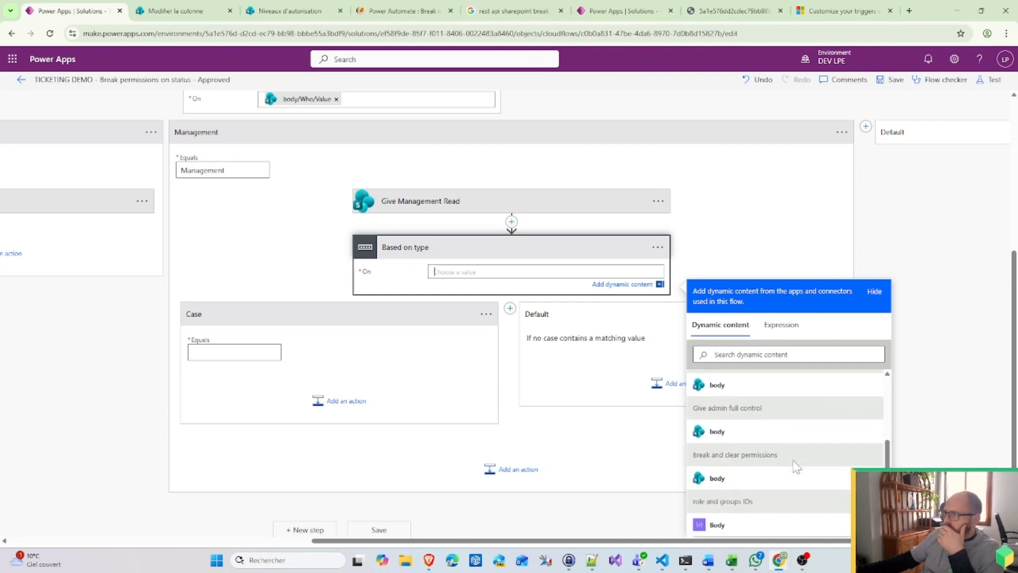
scroll(794, 468, "down", 5)
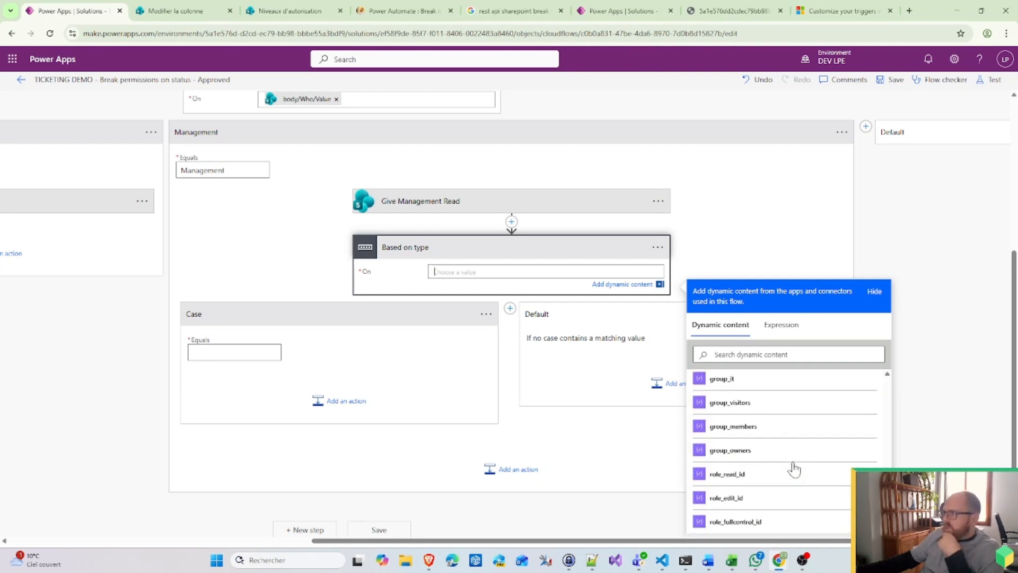
scroll(794, 468, "up", 2)
scroll(790, 488, "down", 2)
scroll(789, 495, "down", 1)
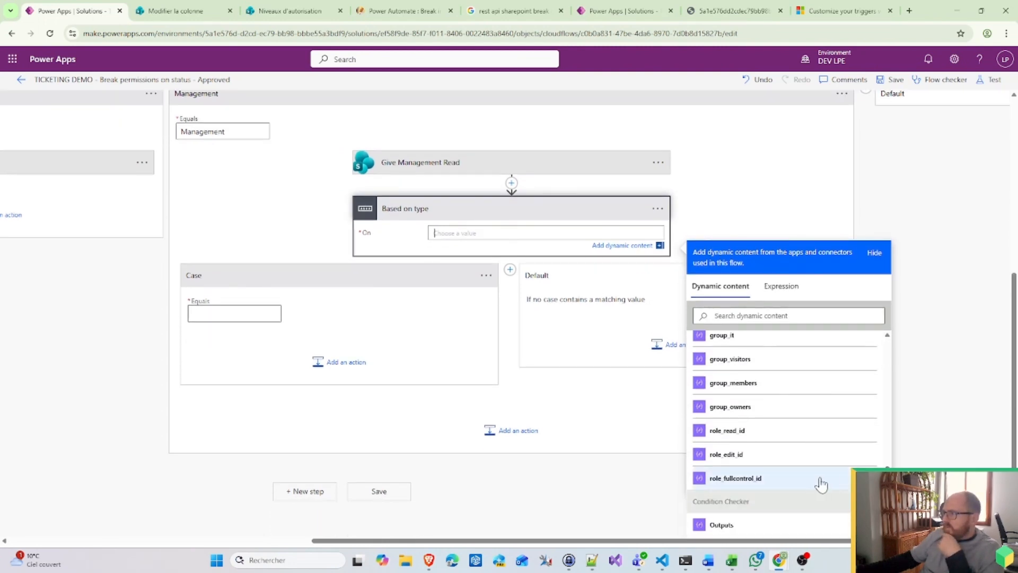
scroll(789, 482, "up", 4)
scroll(789, 480, "down", 1)
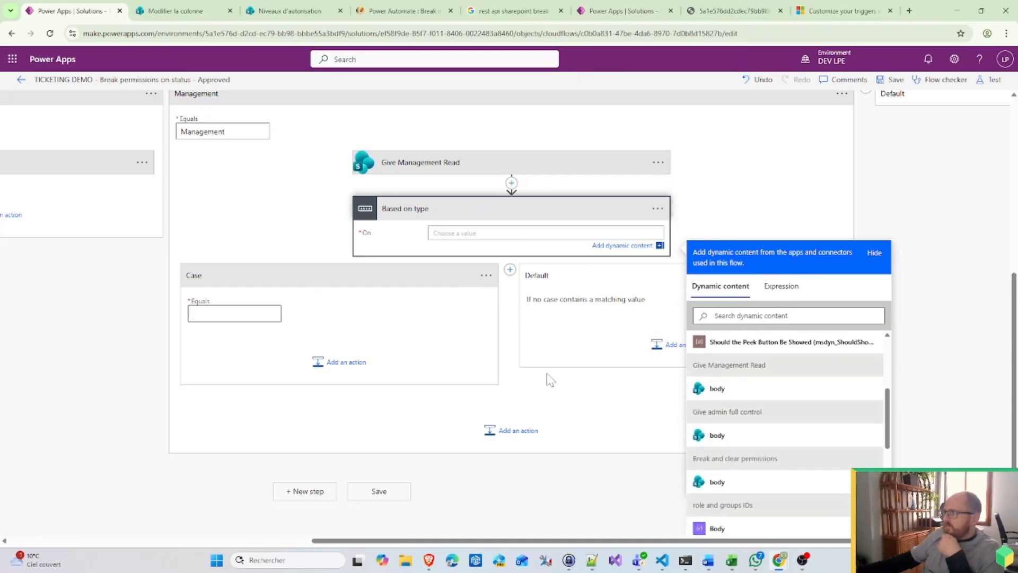
scroll(312, 180, "up", 5)
scroll(311, 180, "up", 1)
scroll(764, 422, "down", 6)
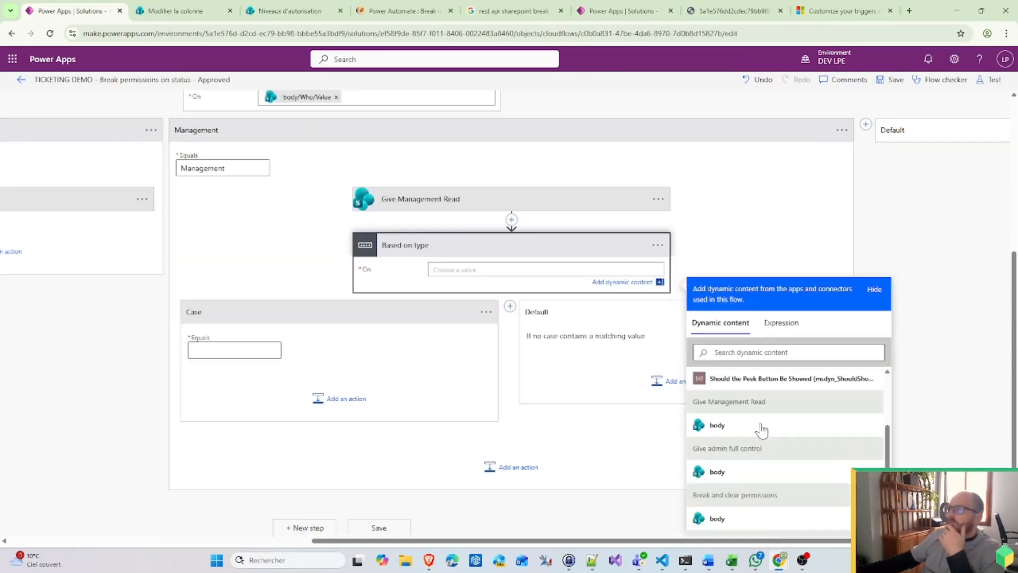
scroll(807, 472, "down", 1)
scroll(808, 472, "up", 8)
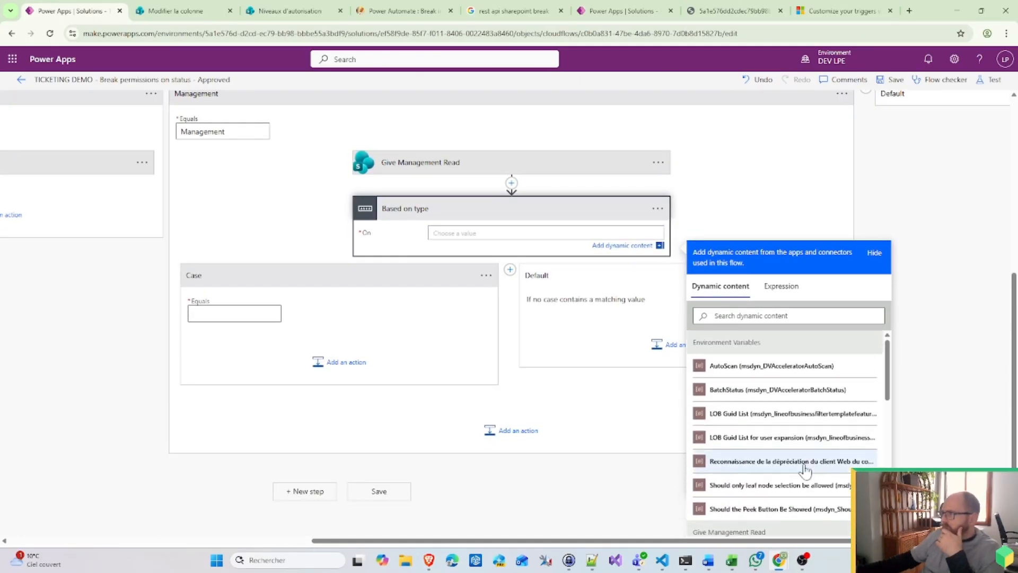
scroll(778, 444, "down", 3)
scroll(778, 445, "down", 2)
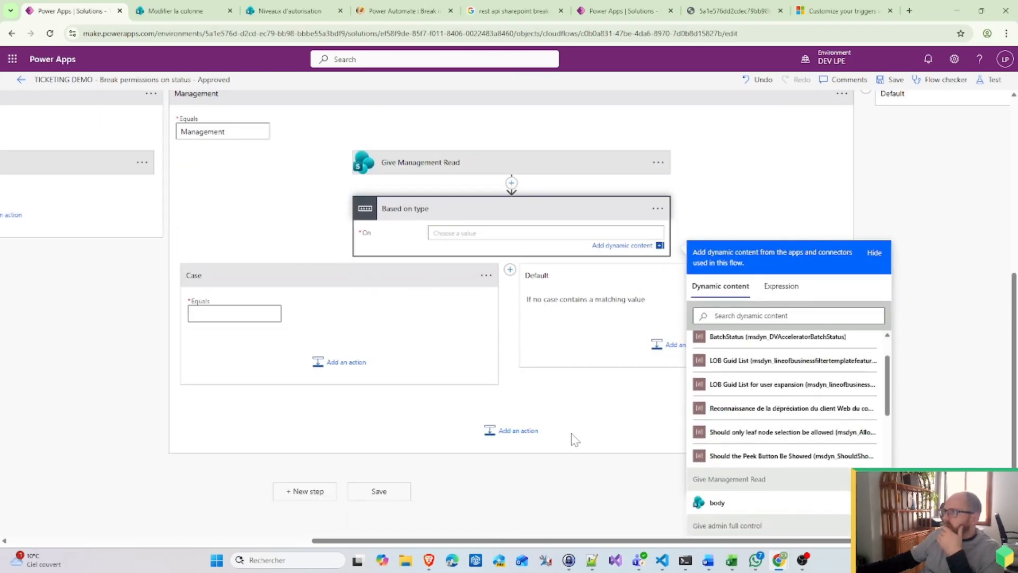
left_click(180, 8)
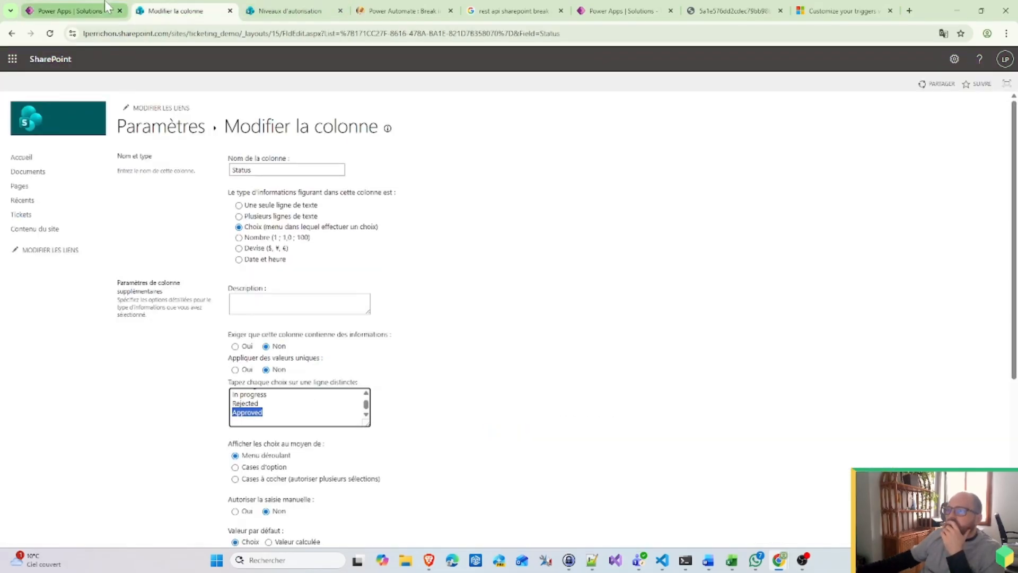
left_click(91, 1)
scroll(481, 266, "up", 5)
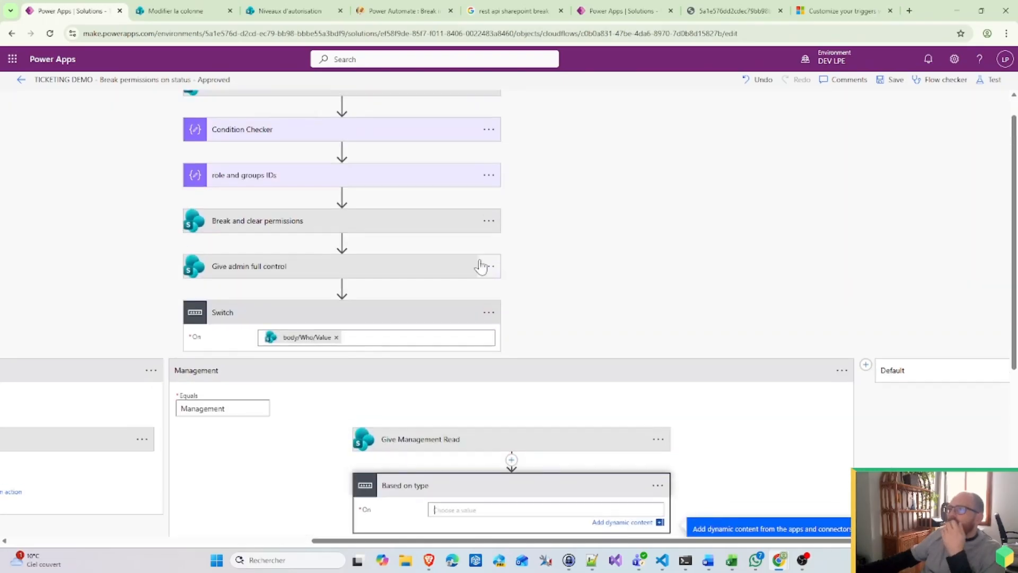
scroll(481, 266, "up", 1)
Step: Insert a SharePoint Get item action directly after the trigger
left_click(341, 132)
left_click(339, 143)
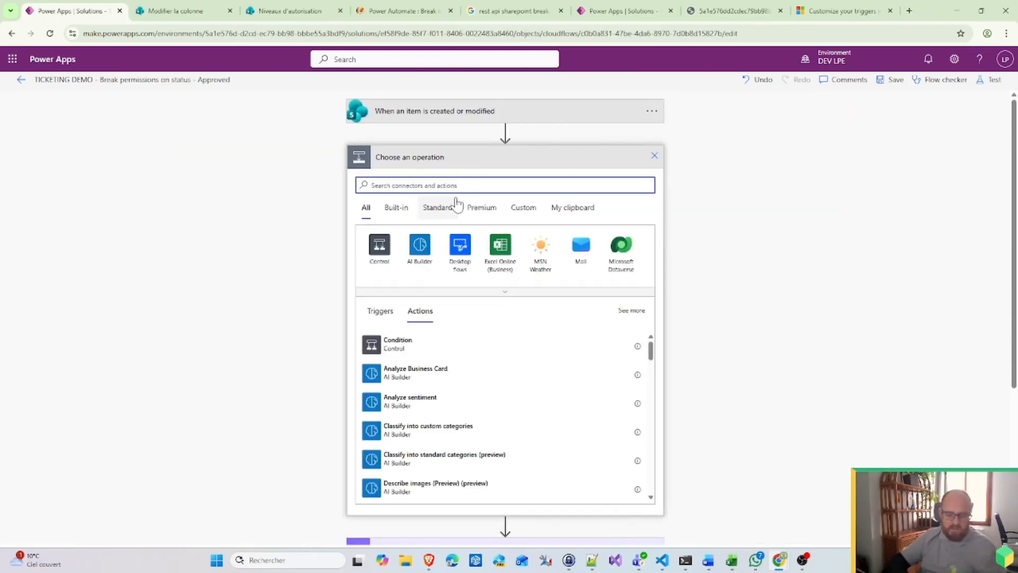
type("SharePoint")
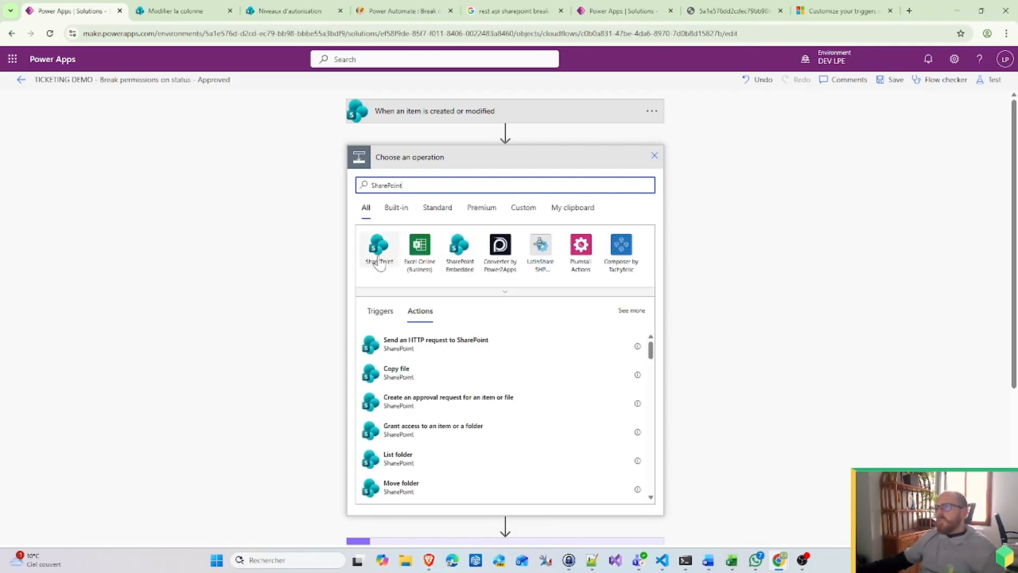
scroll(424, 406, "down", 5)
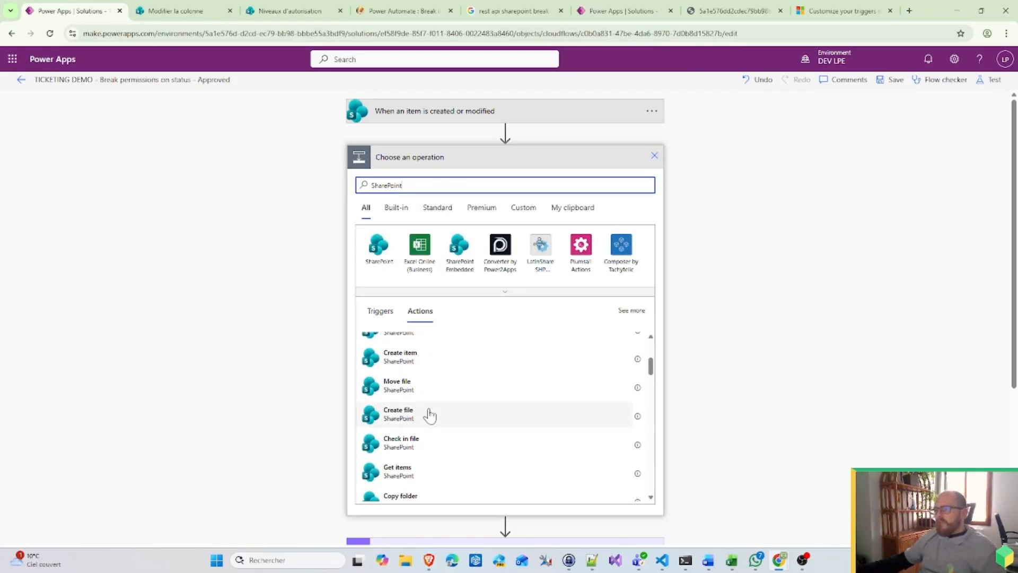
scroll(430, 415, "down", 3)
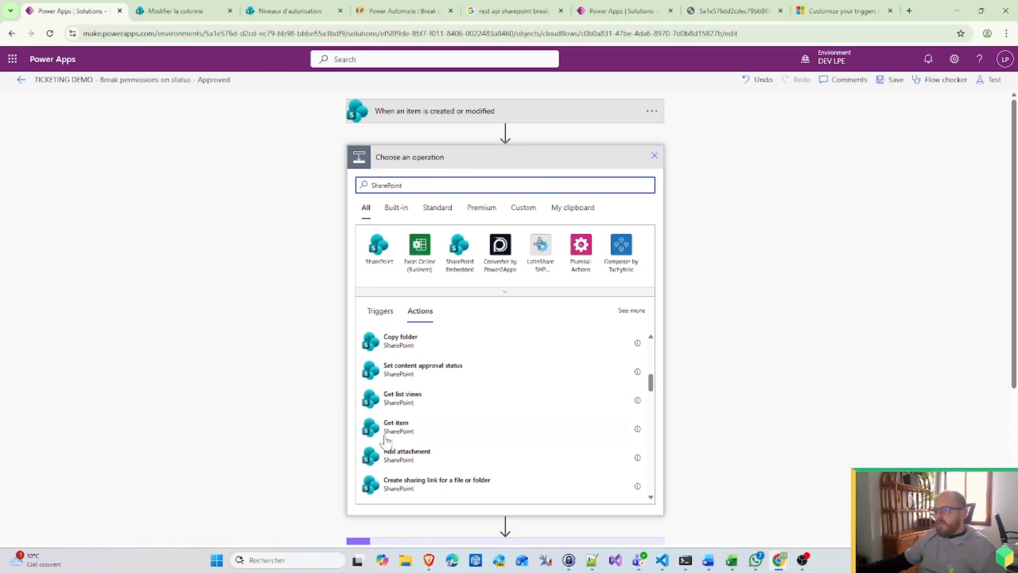
left_click(384, 436)
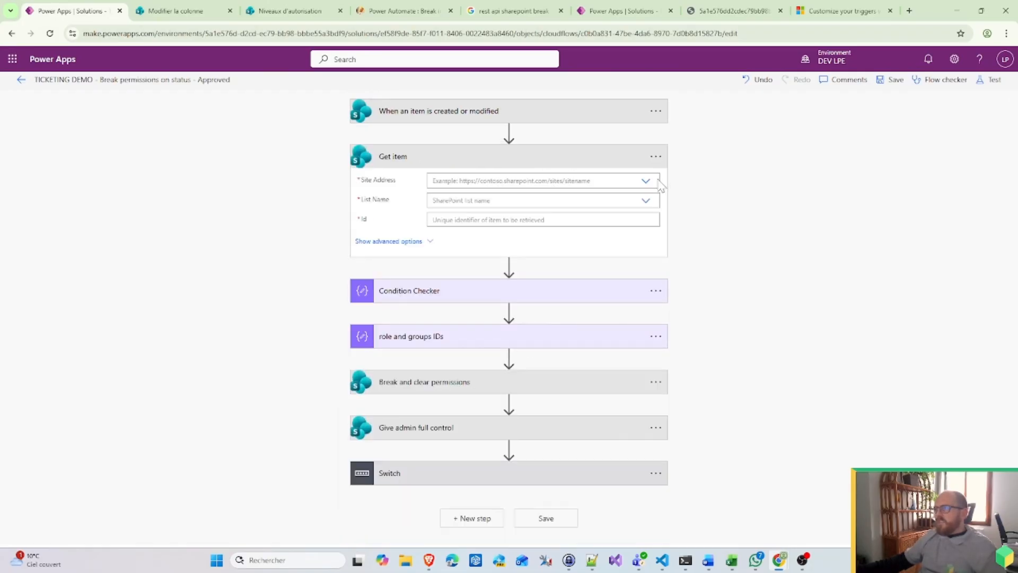
Step: Point Get item at the Ticketing_demo site, Tickets list and item Id 5
left_click(646, 181)
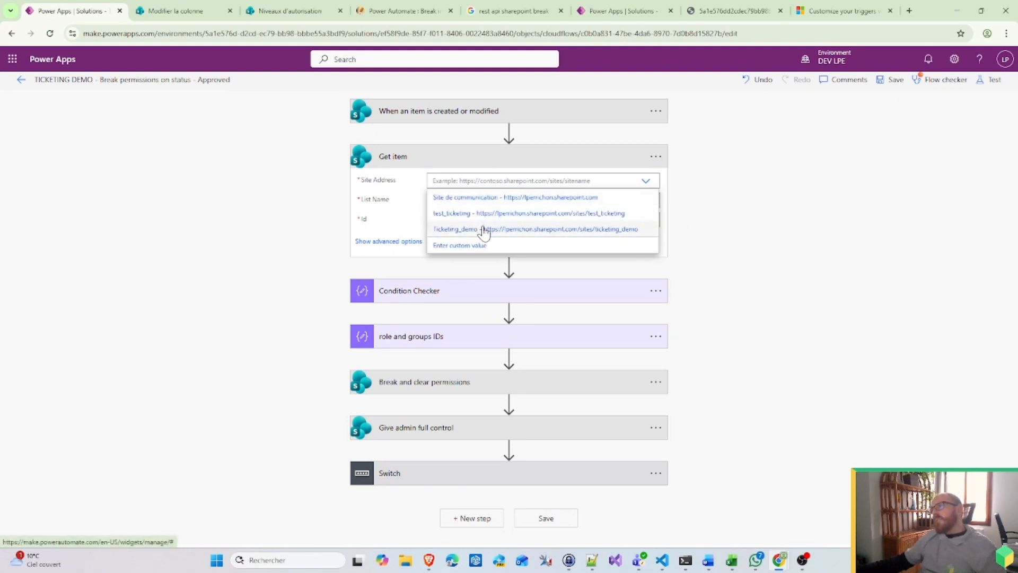
left_click(483, 230)
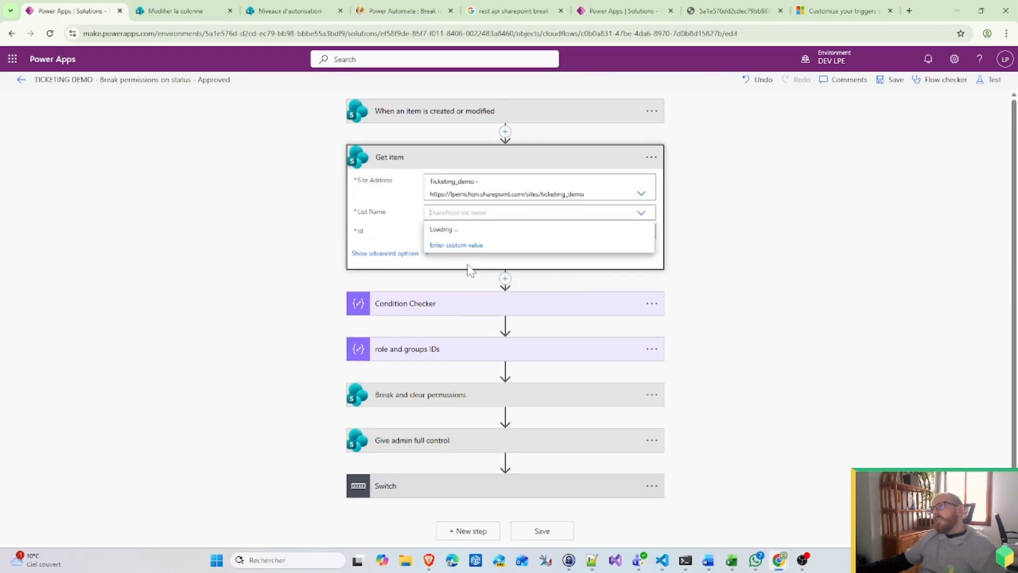
left_click(456, 229)
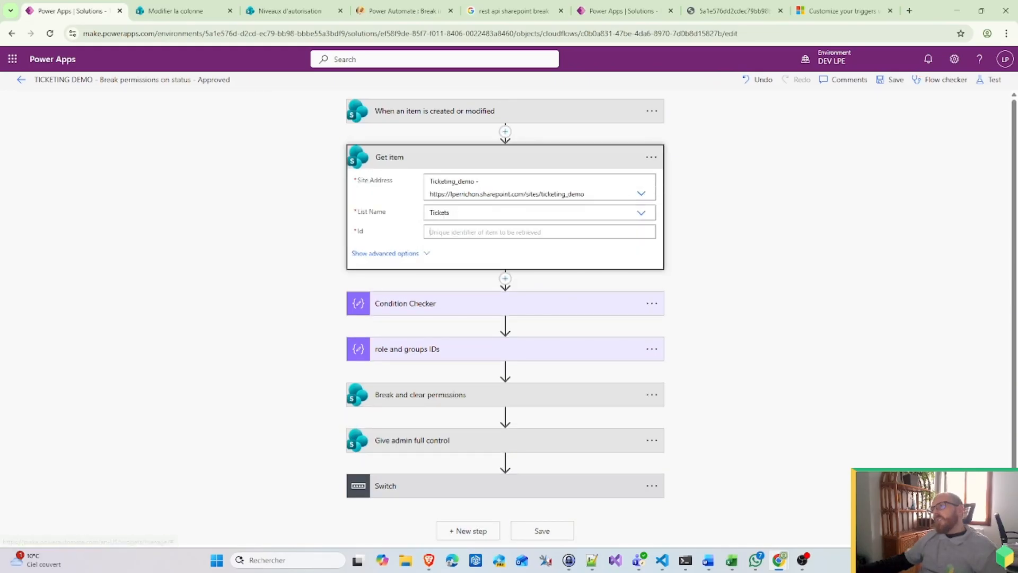
left_click(456, 232)
scroll(769, 378, "down", 1)
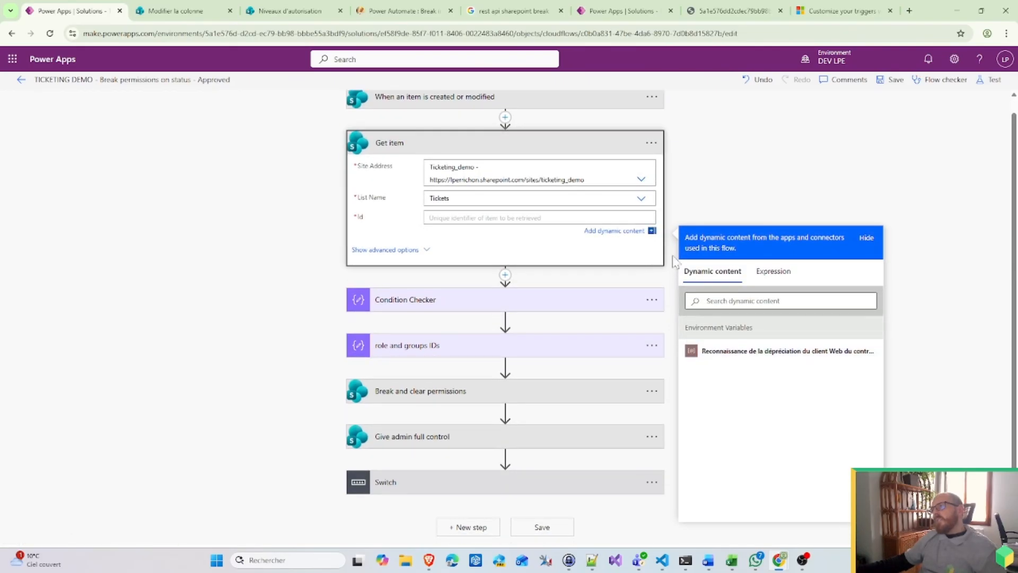
type("5")
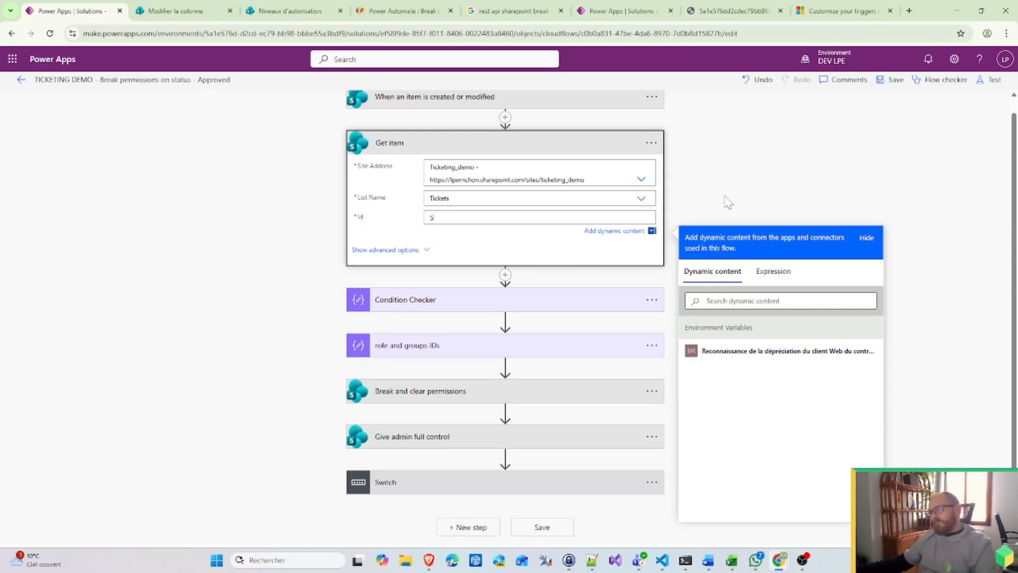
left_click(803, 318)
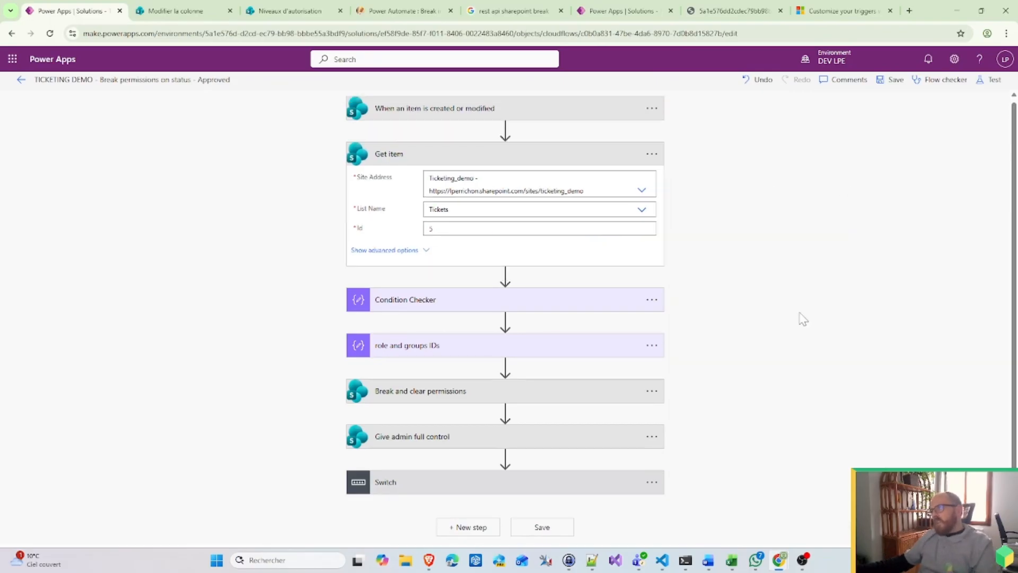
left_click(513, 491)
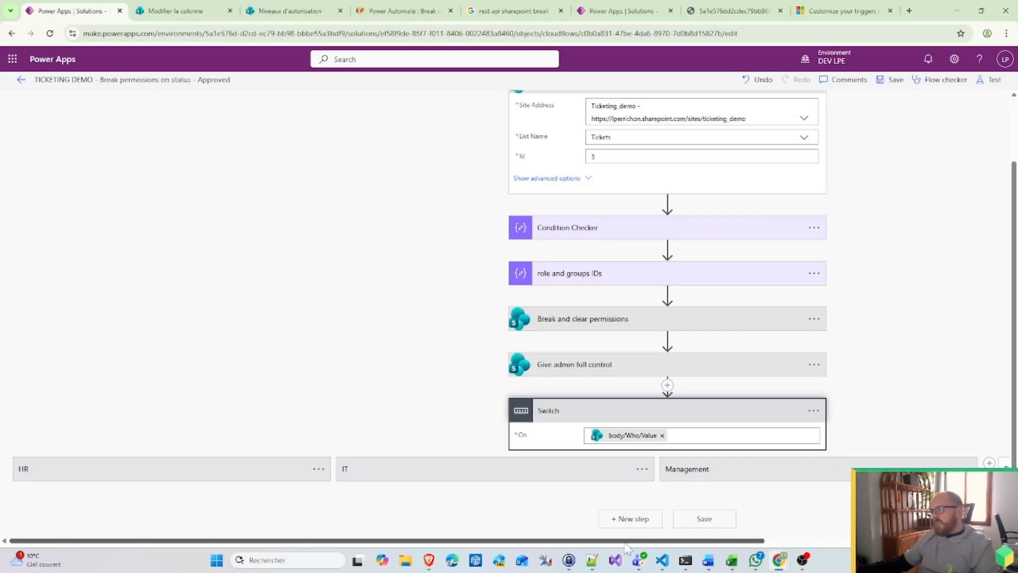
Step: Delete the Based on type step from the Management case
left_click_drag(630, 540, 790, 539)
left_click(677, 471)
scroll(676, 471, "down", 3)
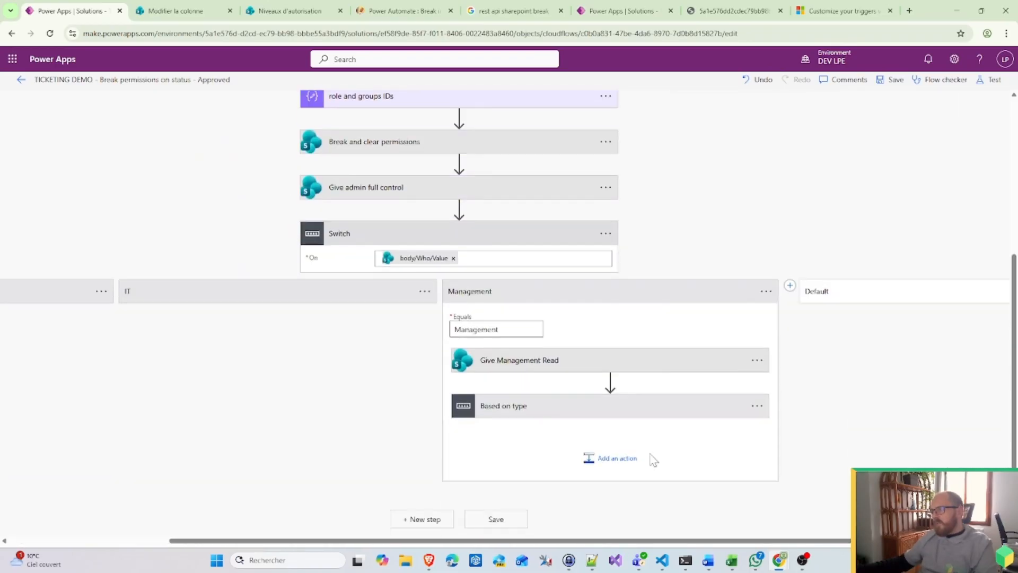
left_click(574, 412)
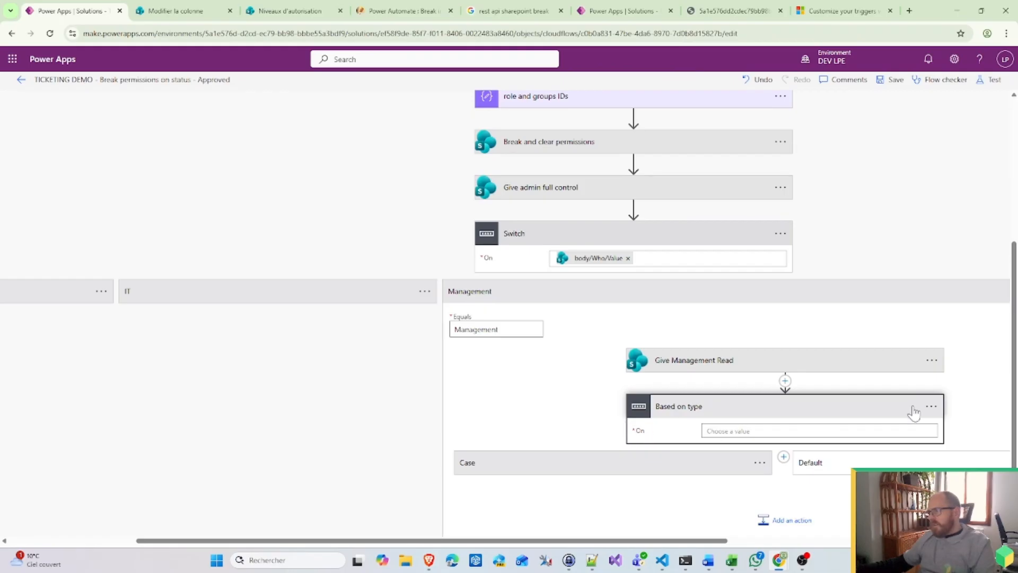
left_click(931, 406)
left_click(827, 532)
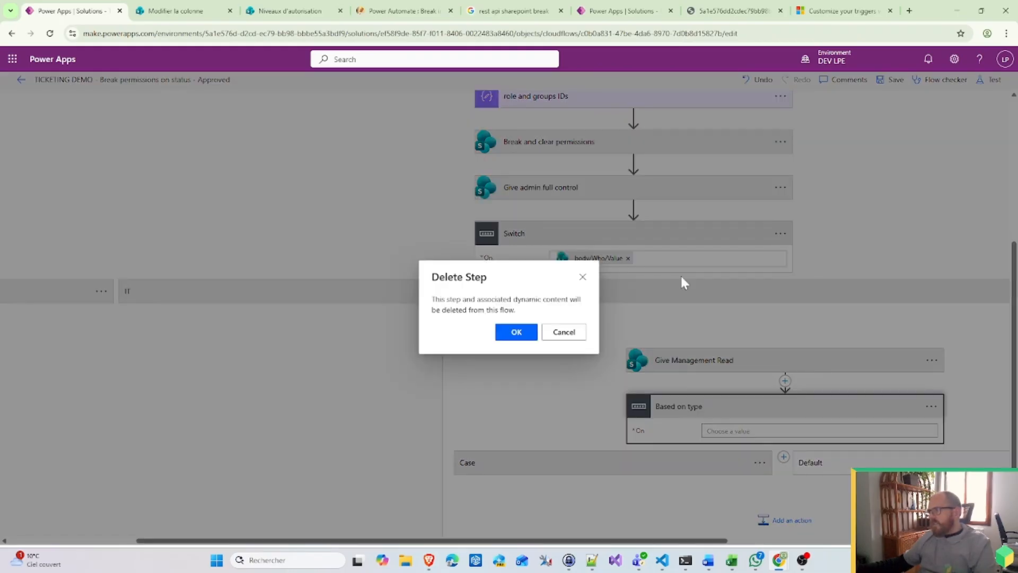
left_click(516, 332)
Step: Save the flow, return to the Cloud flows list, and open the Approved flow's menu
left_click(891, 82)
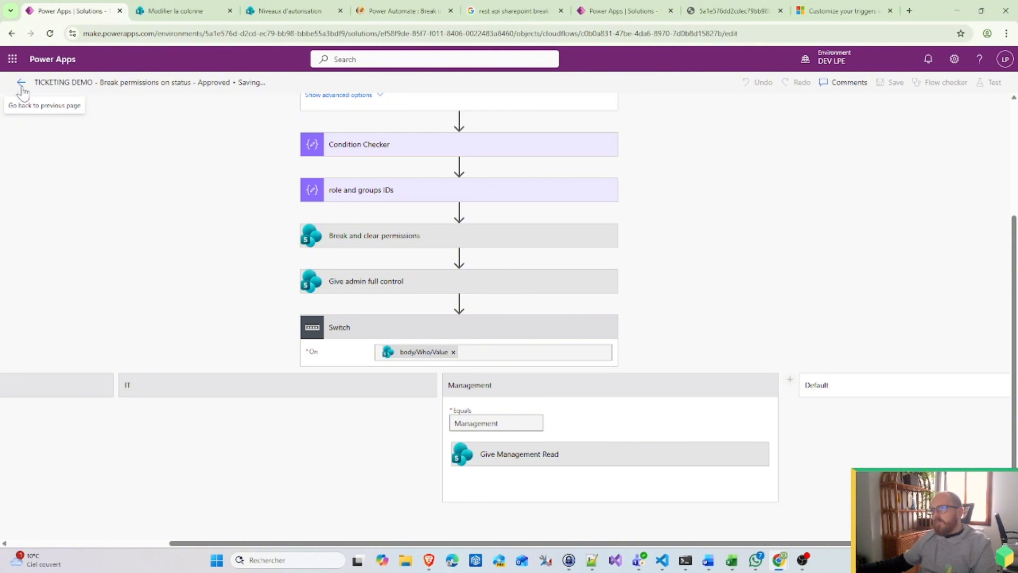
left_click(21, 84)
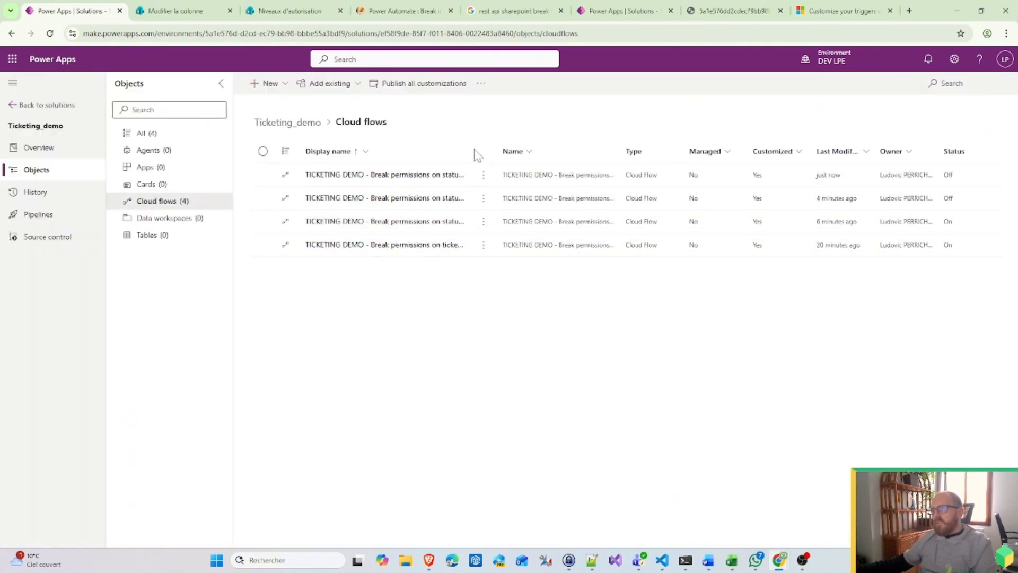
left_click_drag(477, 148, 536, 150)
left_click(543, 174)
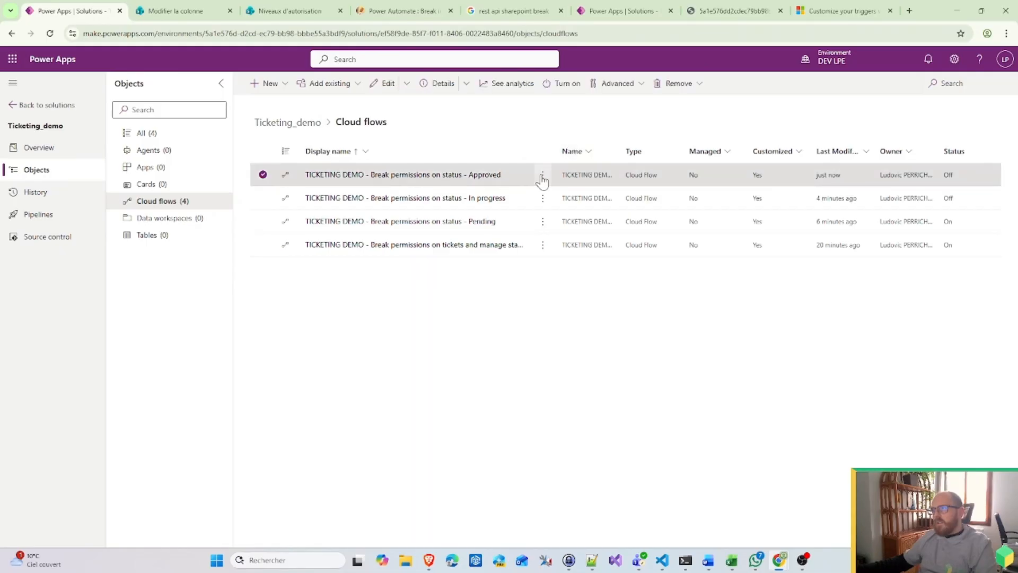
Step: Open the Approved flow and set Get item's Id to the trigger's Ticket Id
left_click(557, 196)
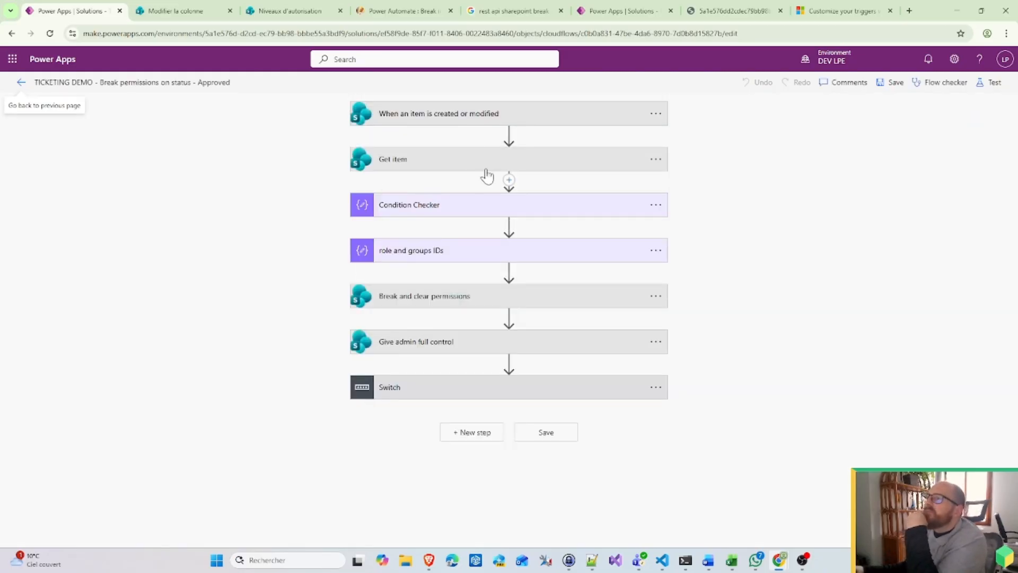
left_click(436, 113)
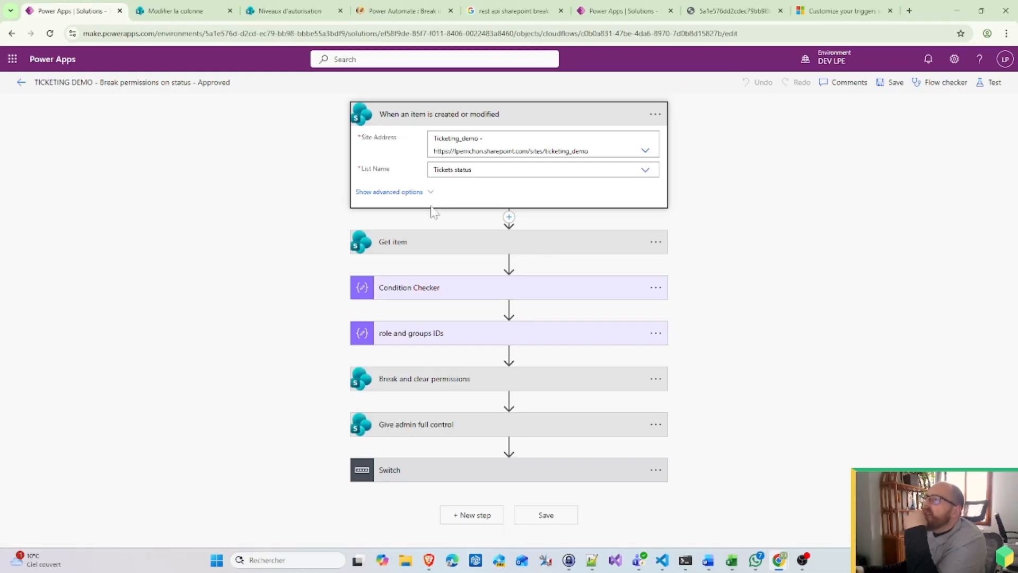
left_click(448, 253)
left_click(427, 316)
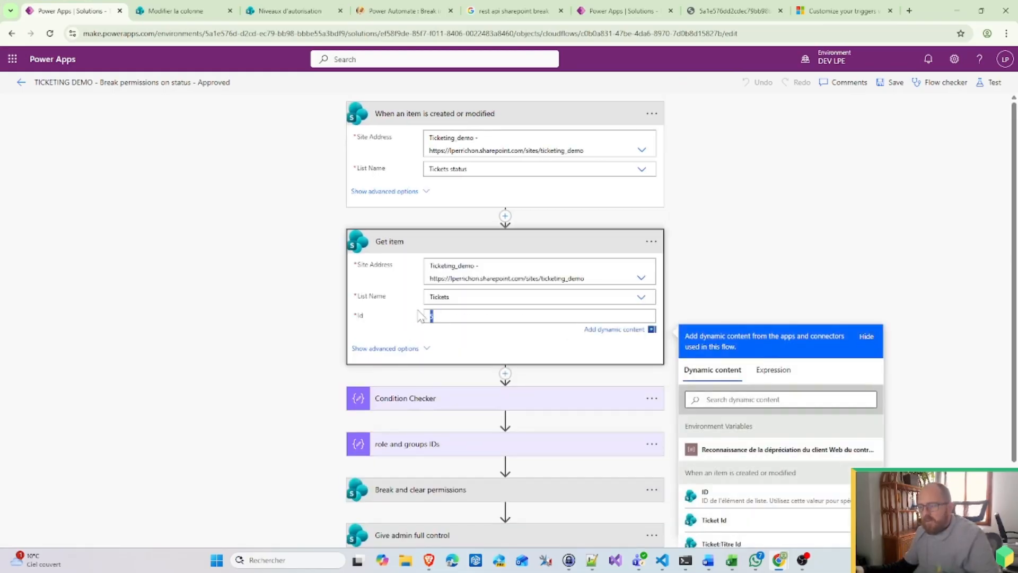
scroll(772, 450, "down", 2)
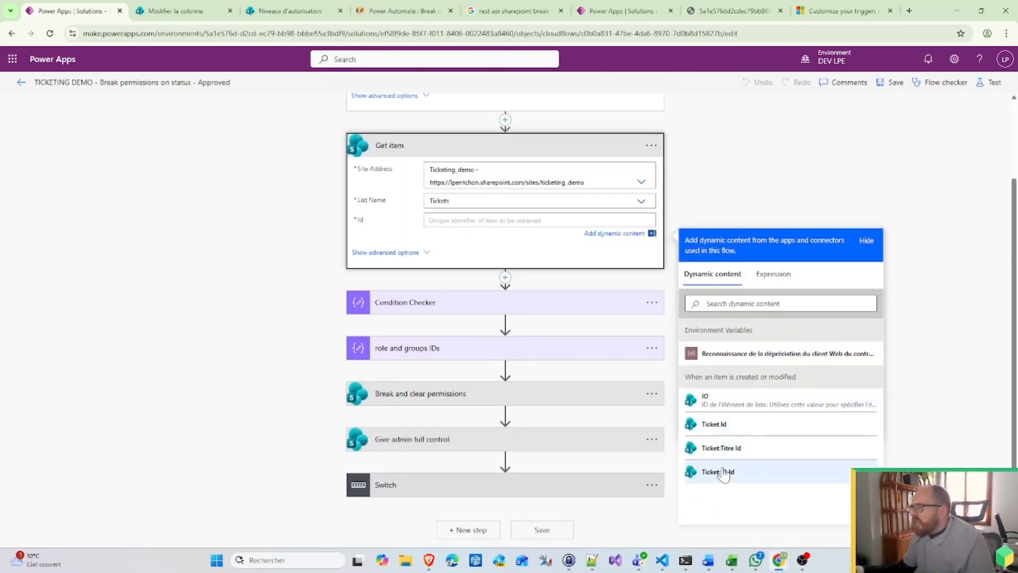
left_click(731, 429)
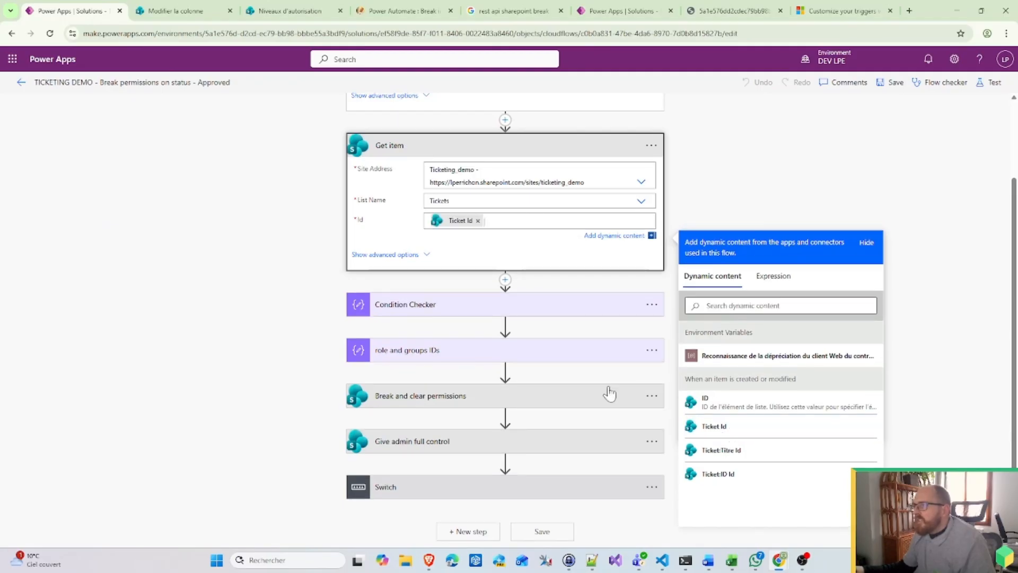
Step: Expand the Switch step and its Management case
scroll(477, 240, "up", 2)
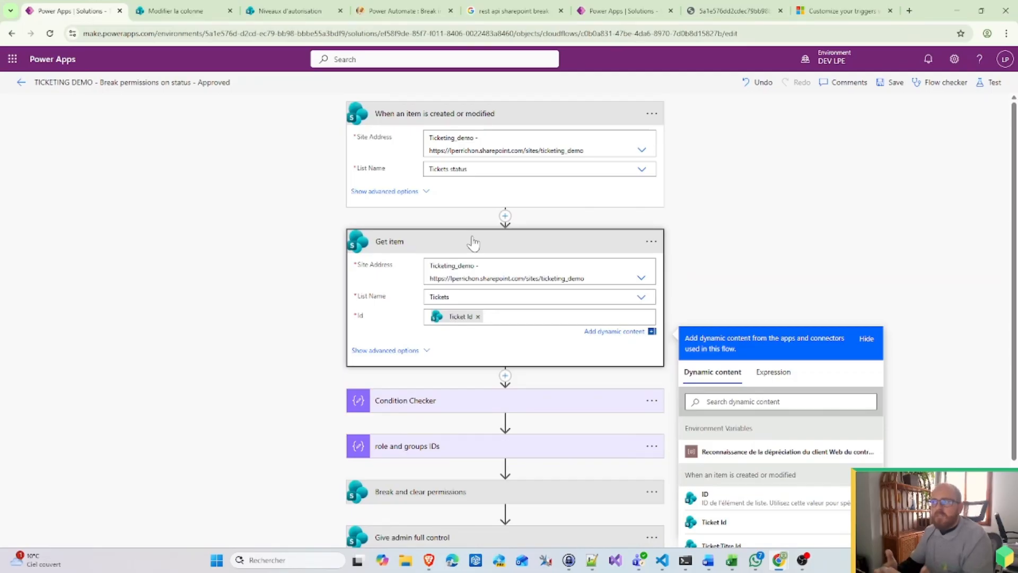
scroll(474, 243, "down", 2)
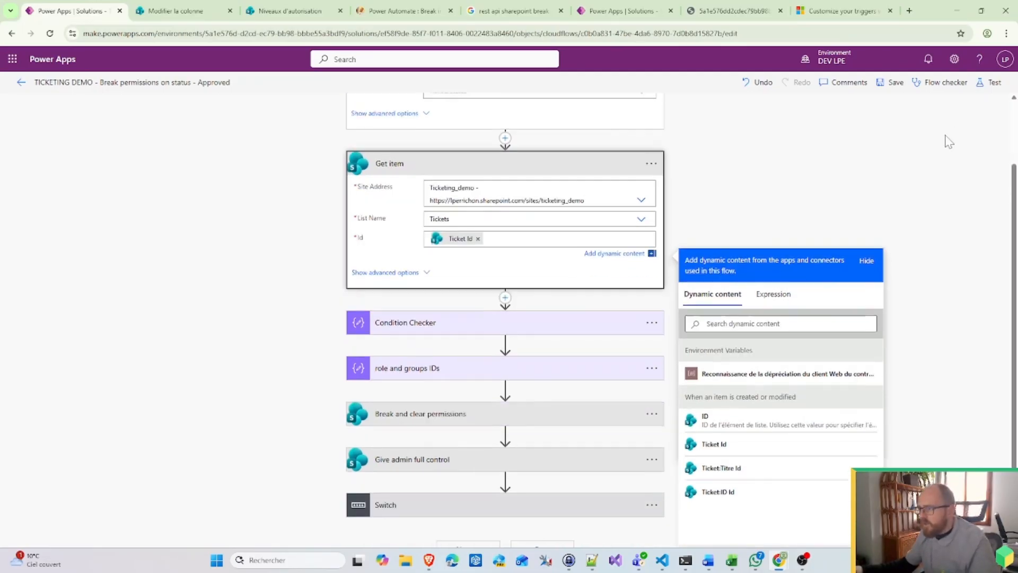
left_click(433, 485)
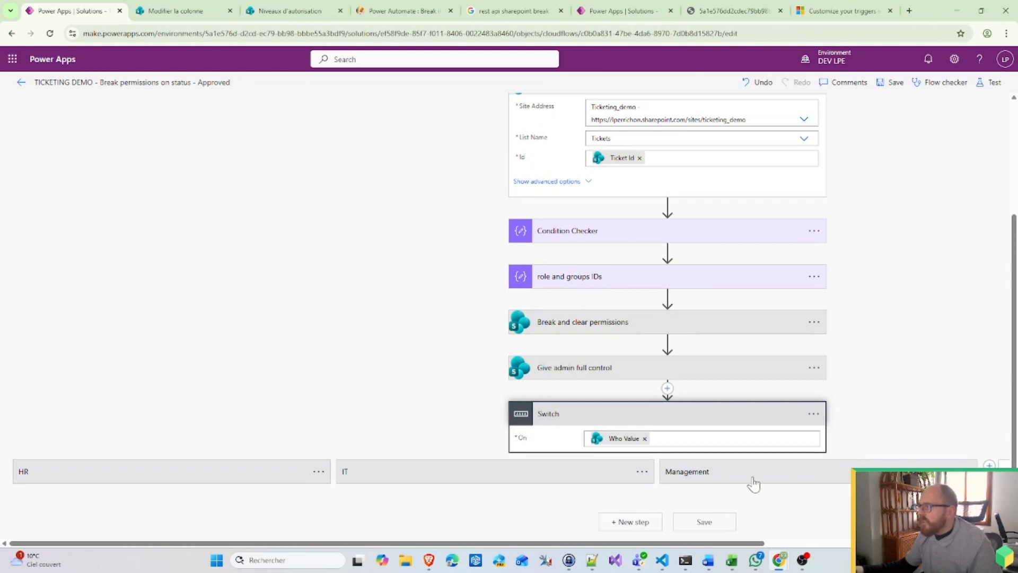
left_click(754, 484)
Step: Add a Switch step, searched as 'sw', under Give Management Read in the Management case
left_click(824, 471)
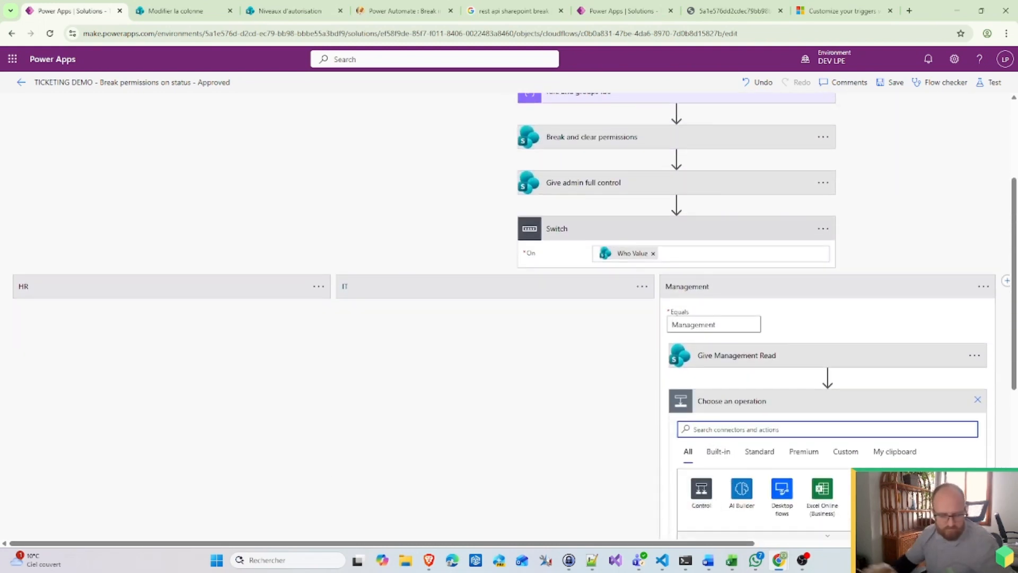
type("switch")
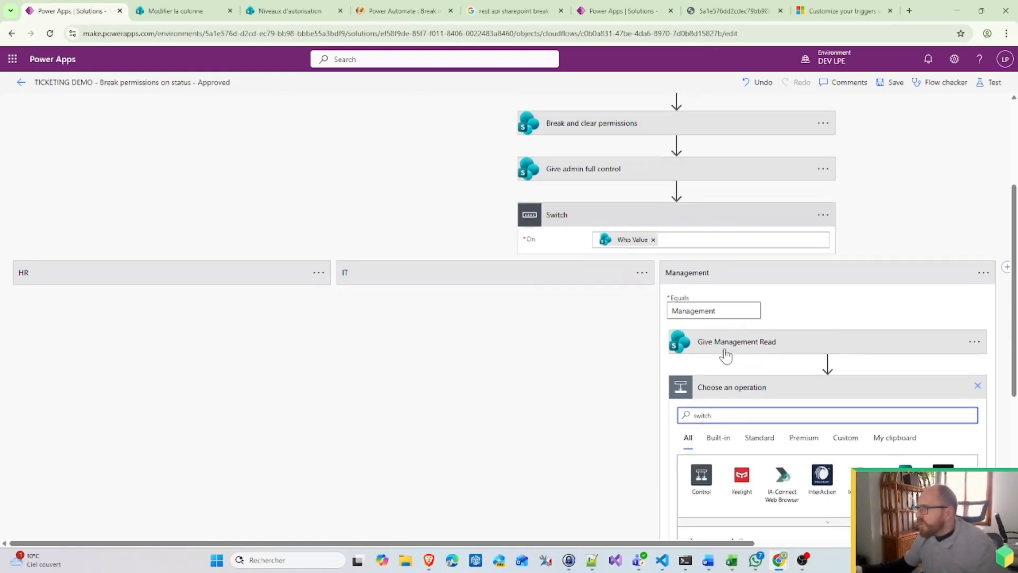
left_click(708, 480)
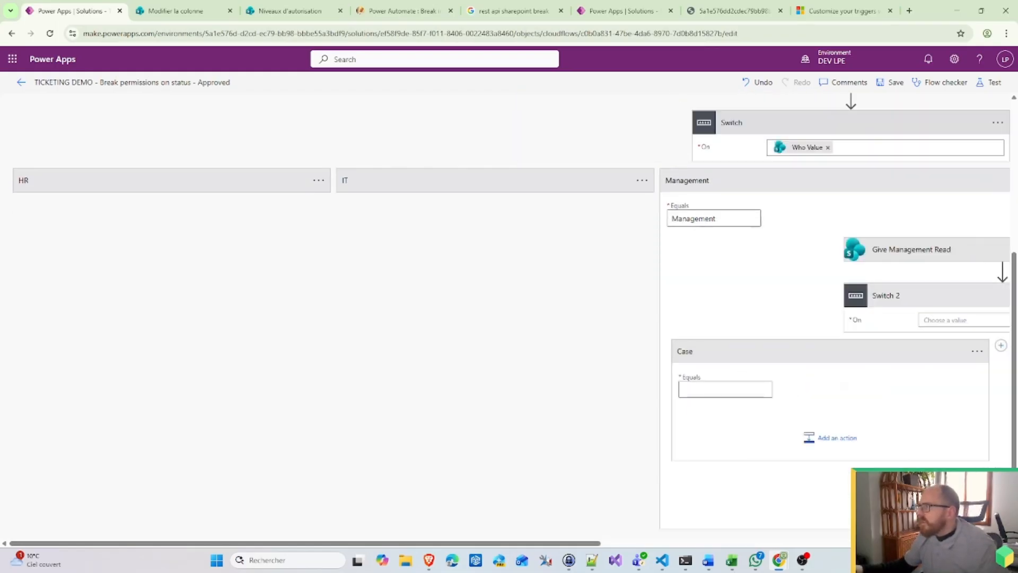
left_click_drag(566, 543, 741, 543)
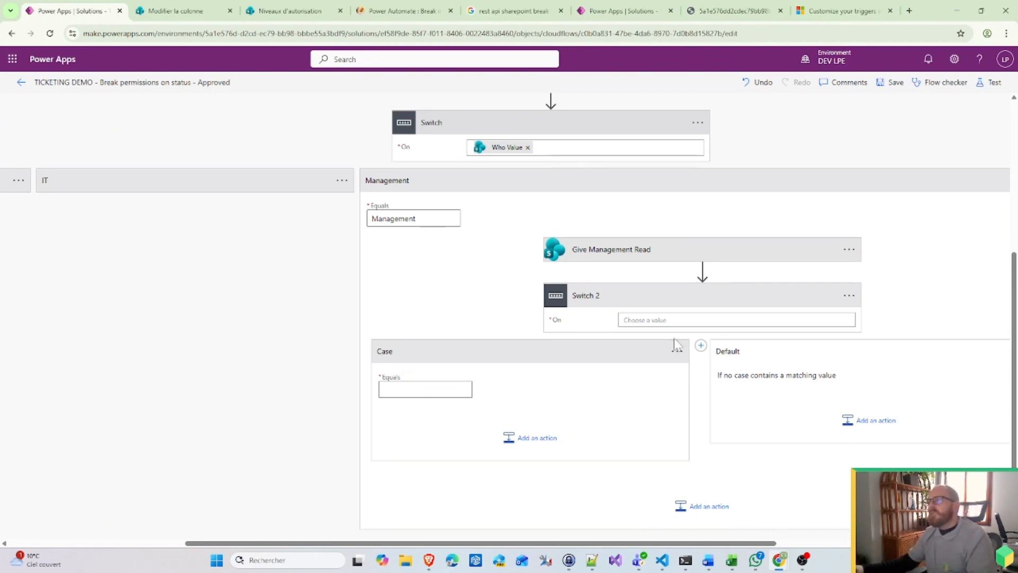
Step: Make Switch 2 switch on Type of ticket Value and begin renaming its first case
left_click(624, 320)
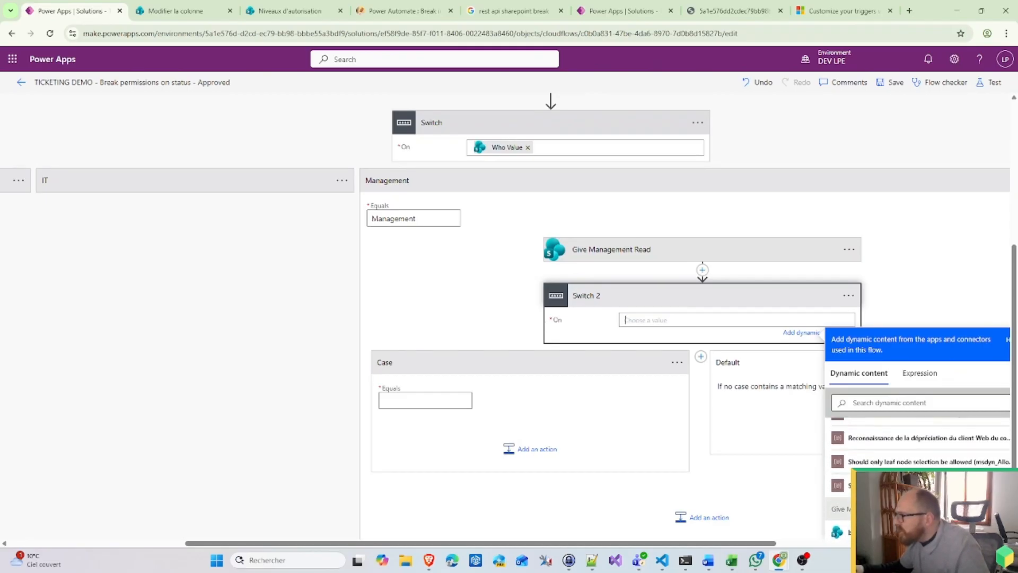
scroll(647, 400, "down", 2)
scroll(870, 424, "down", 10)
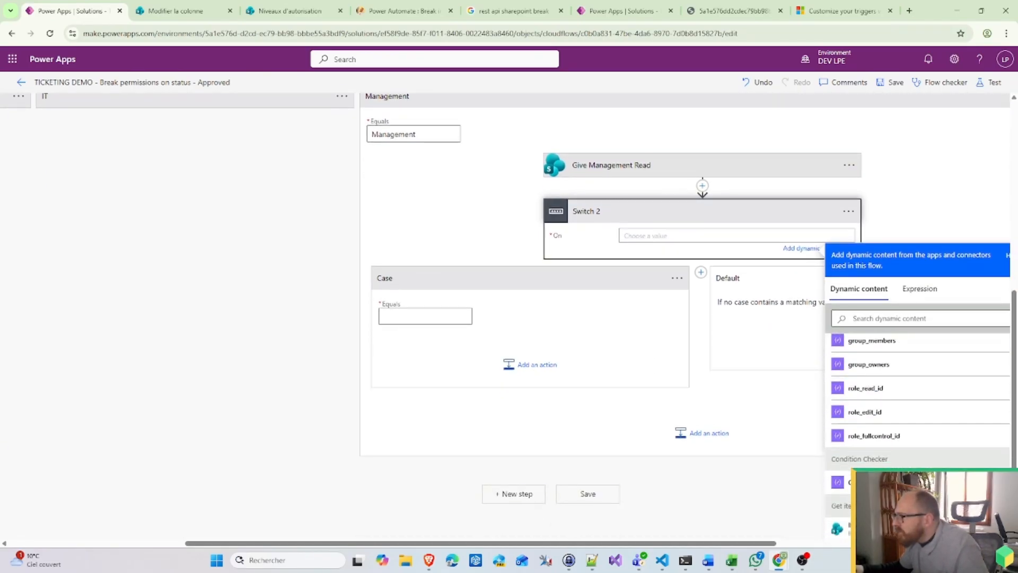
scroll(870, 424, "down", 5)
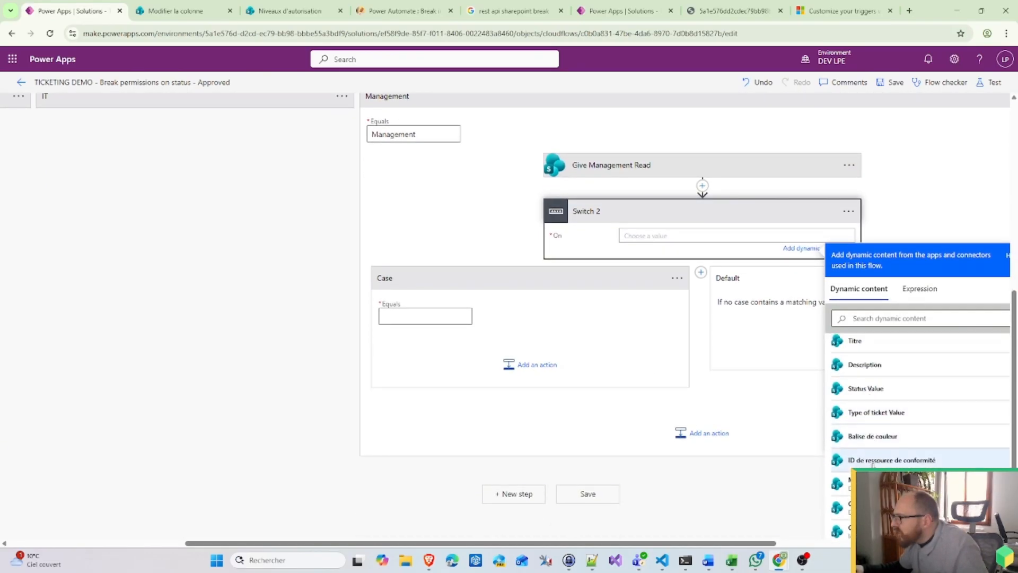
scroll(875, 450, "up", 4)
left_click(880, 466)
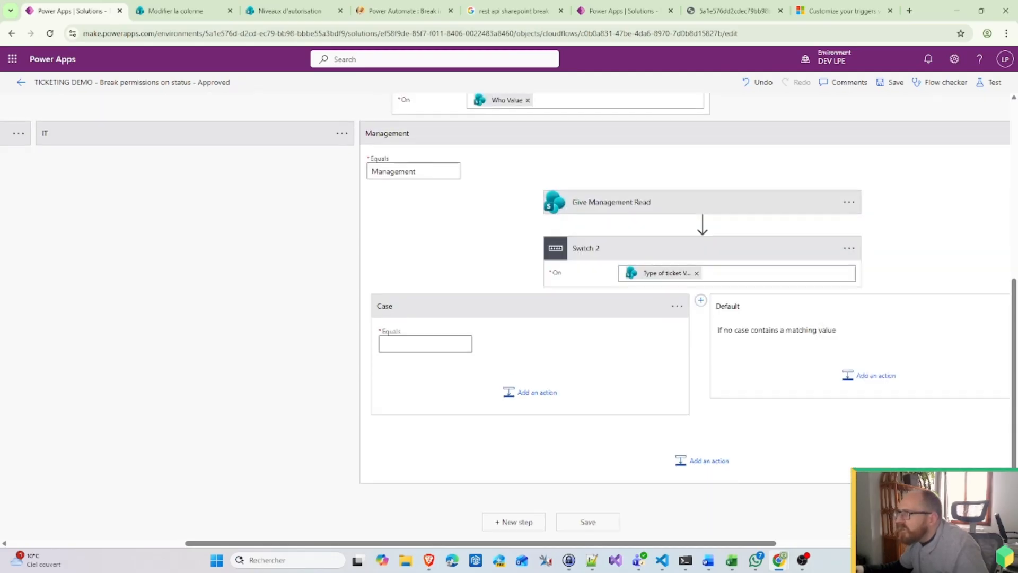
left_click(677, 307)
left_click(713, 307)
Step: Give the first case the value and title Requesting holidays, copied from the other flow
left_click(618, 11)
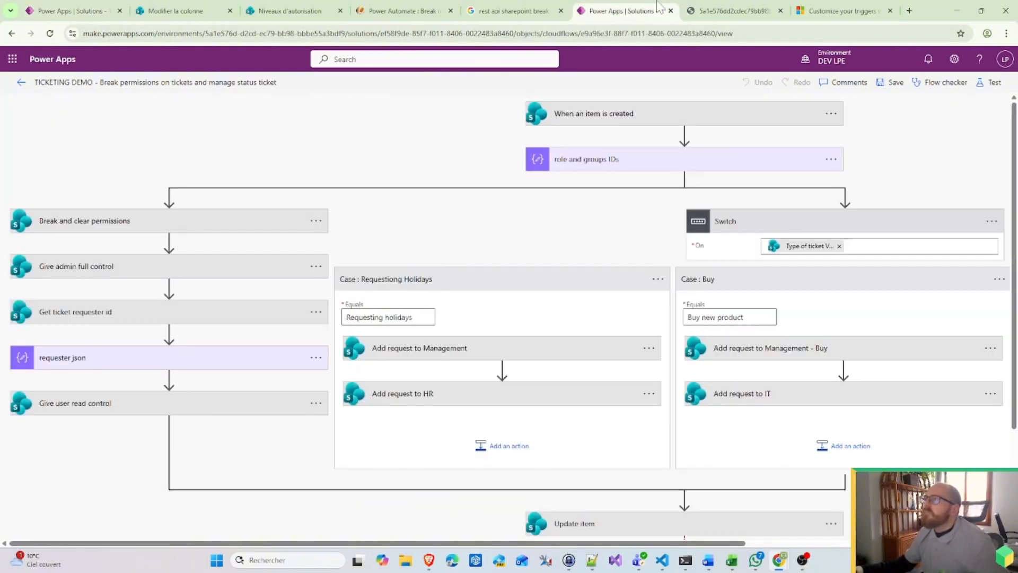
double_click(412, 317)
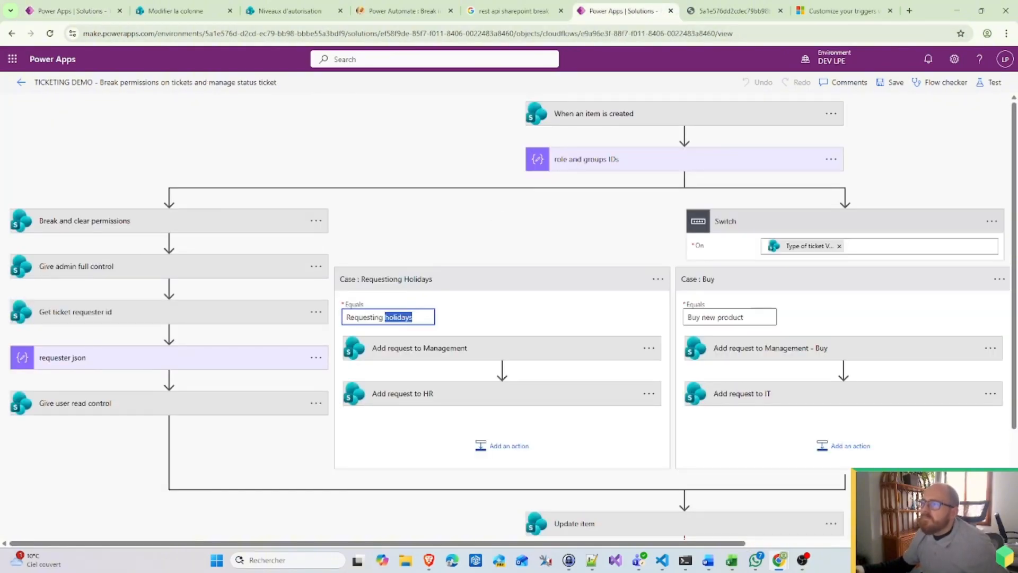
key("ctrl+a")
key("ctrl+c")
left_click(75, 7)
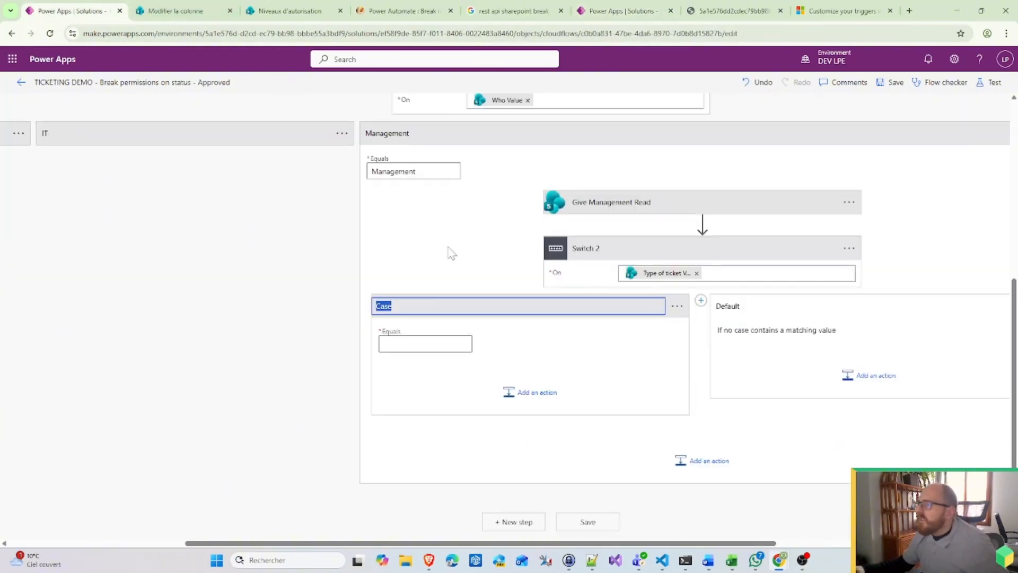
left_click(403, 343)
key("ctrl+v")
left_click(677, 306)
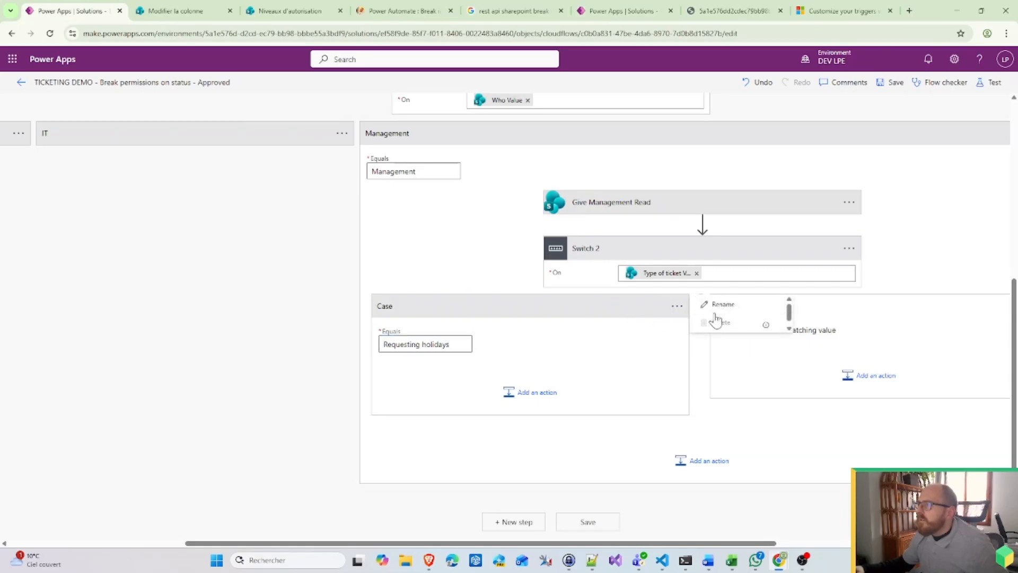
left_click(721, 305)
key("ctrl+v")
Step: Add a second case with value and title Buy new product
left_click(700, 304)
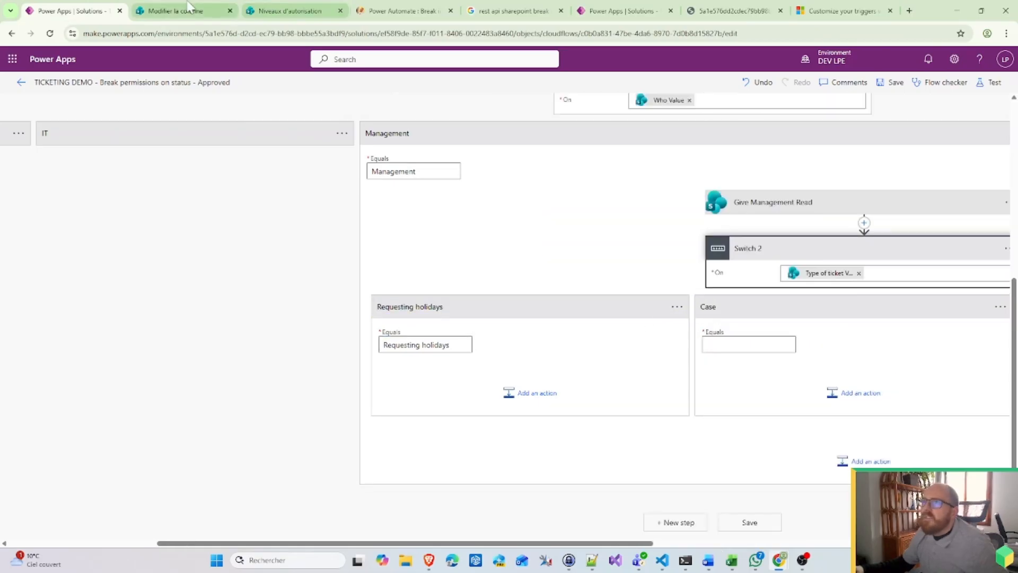
left_click(634, 10)
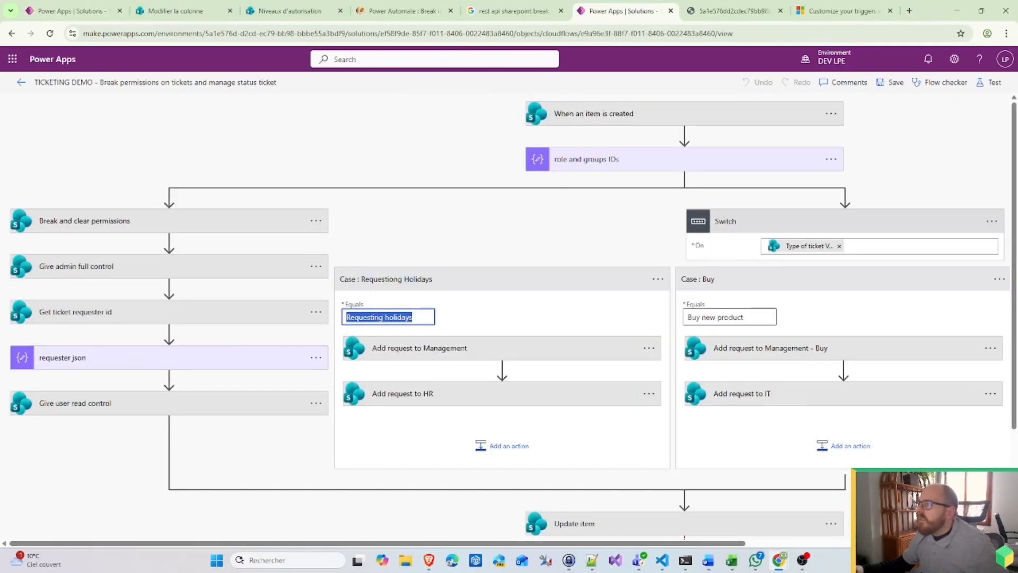
left_click_drag(747, 318, 689, 312)
key("ctrl+c")
left_click(74, 10)
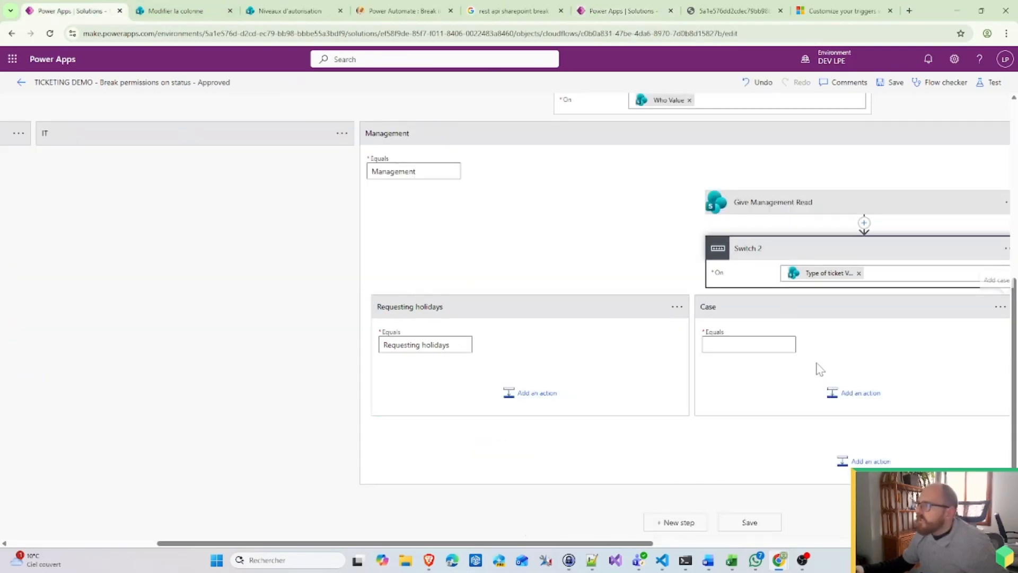
left_click(748, 343)
key("ctrl+v")
left_click(1000, 306)
left_click(923, 300)
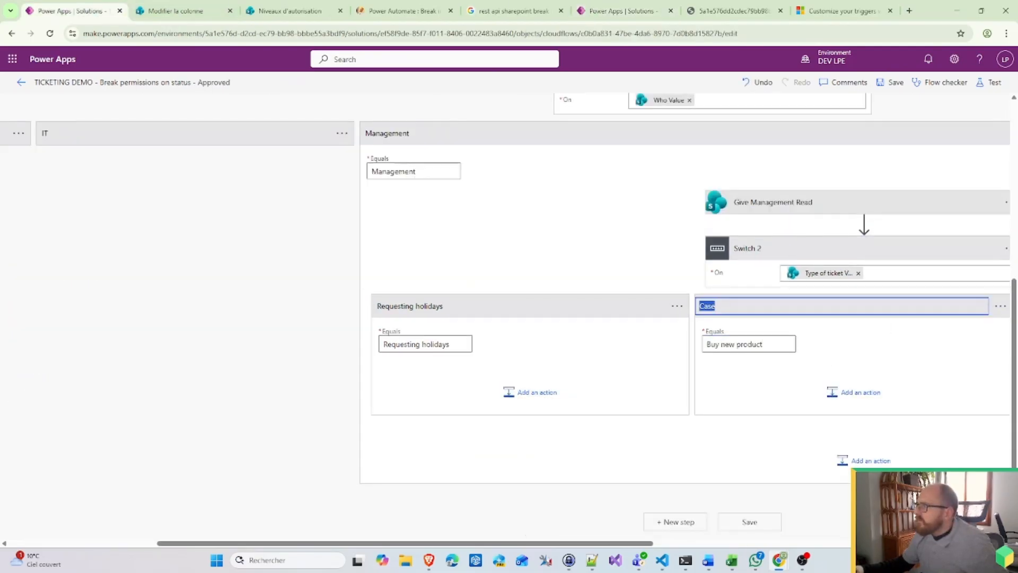
key("ctrl+v")
key("Return")
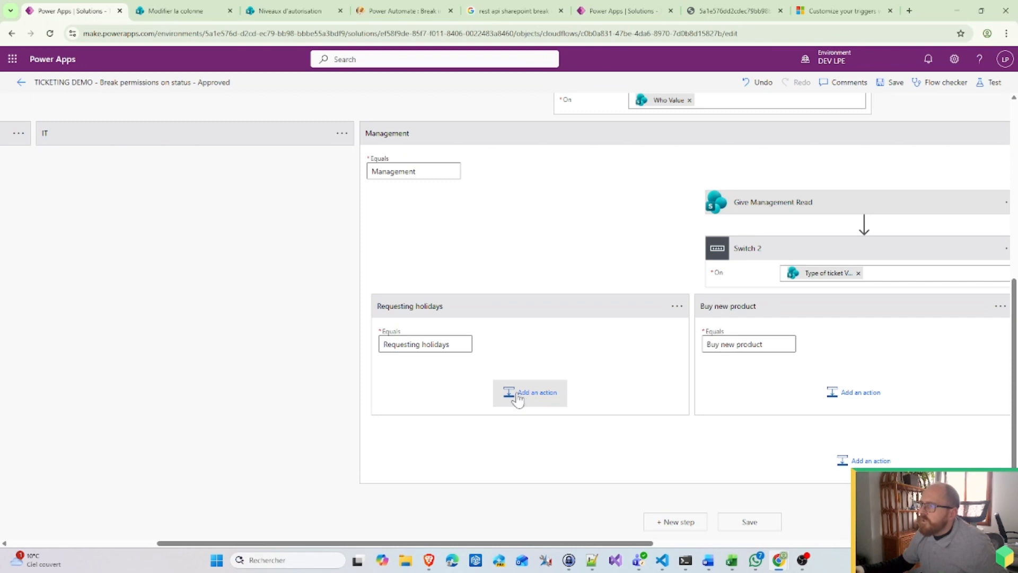
left_click(519, 394)
Step: Add a SharePoint Get items action to the Requesting holidays case
scroll(531, 401, "down", 1)
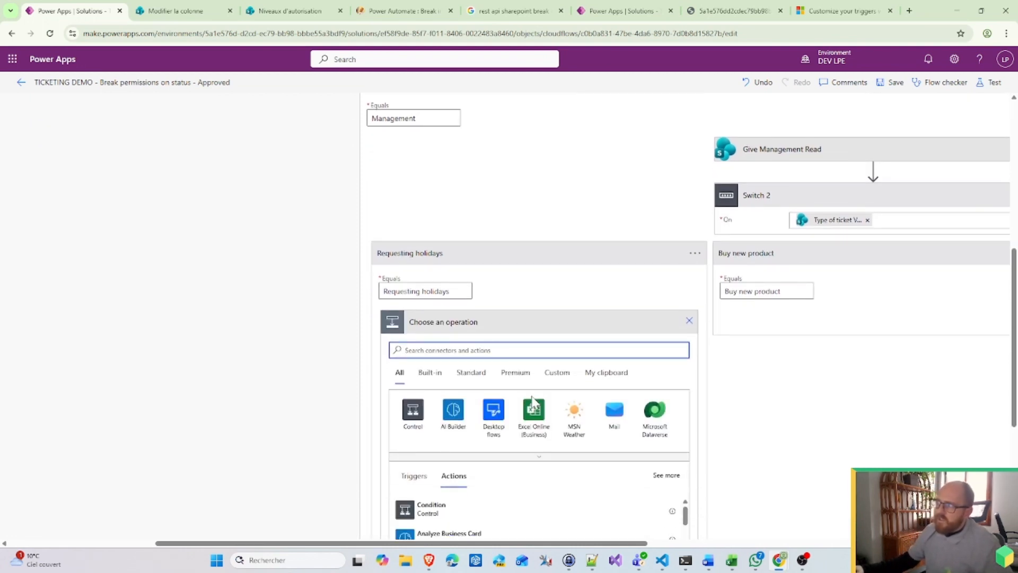
scroll(533, 401, "up", 3)
scroll(534, 402, "down", 3)
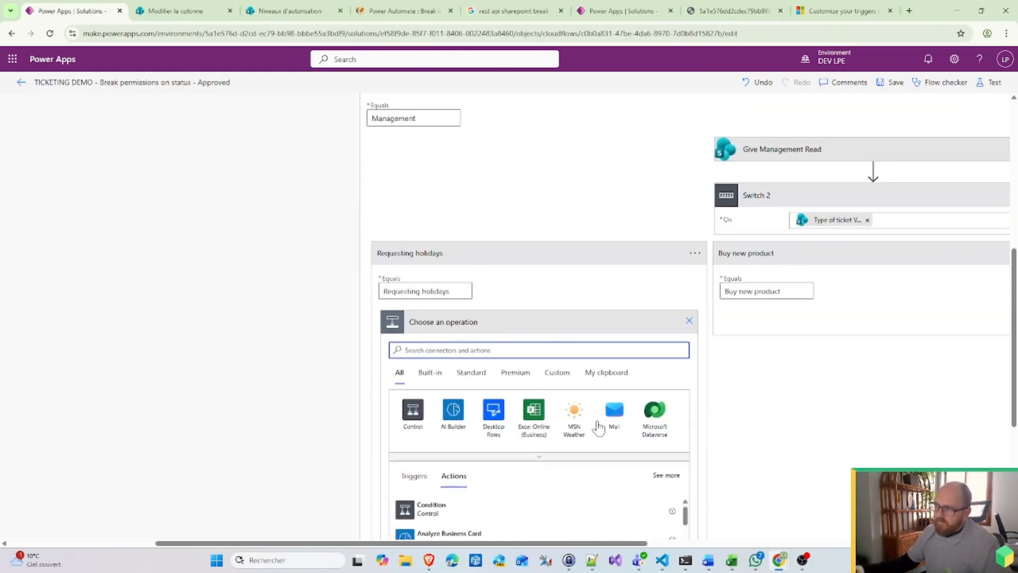
left_click(541, 465)
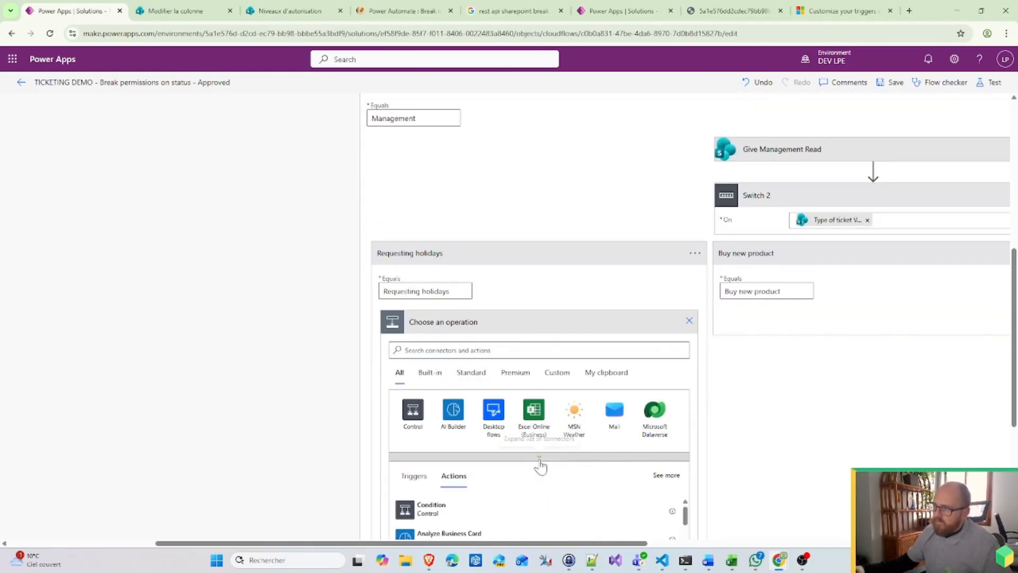
left_click(654, 455)
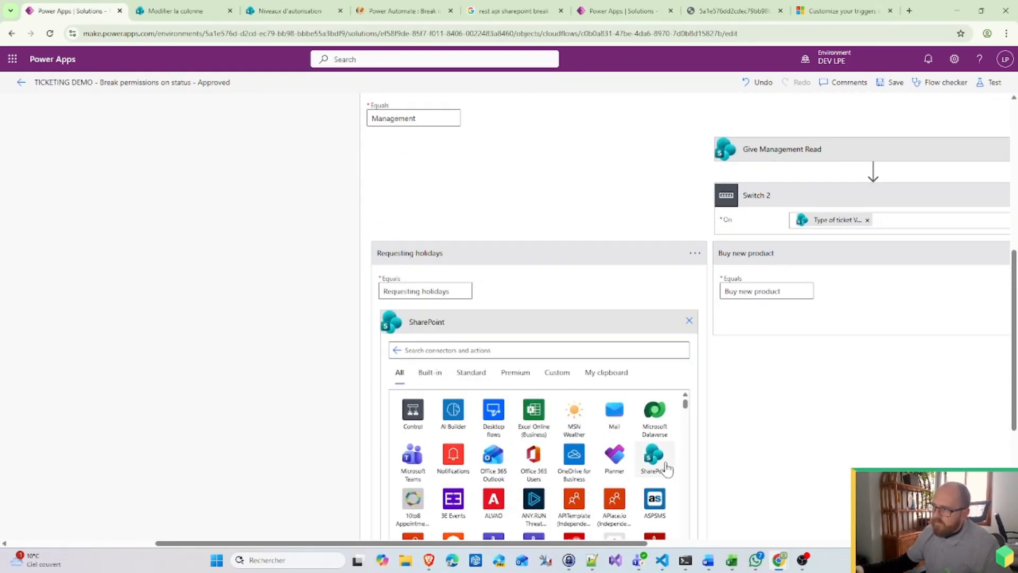
scroll(480, 485, "down", 3)
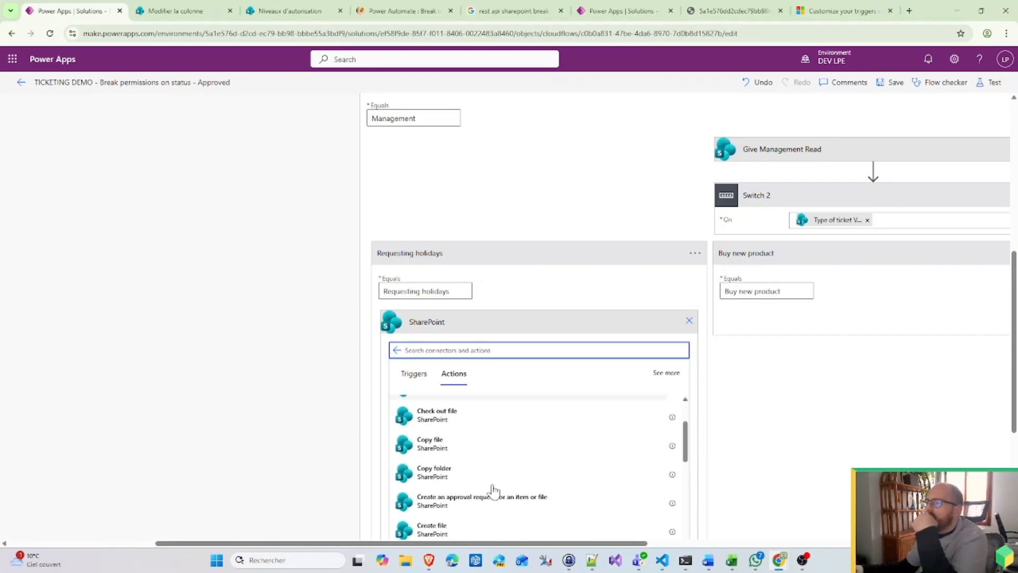
scroll(492, 490, "down", 5)
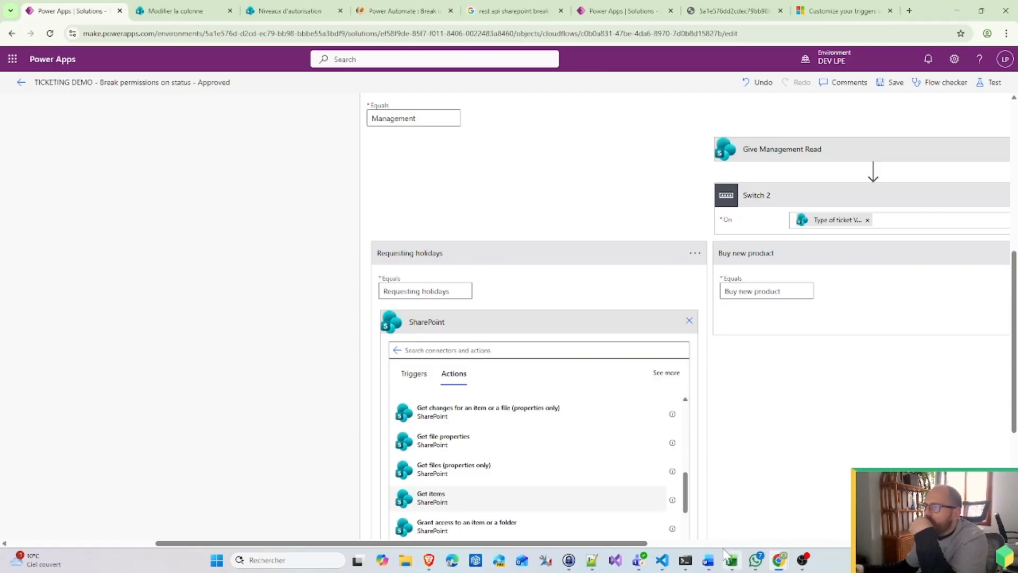
left_click(469, 495)
Step: Point Get items at Ticketing_demo's Tickets status list with Top Count 1
left_click(671, 348)
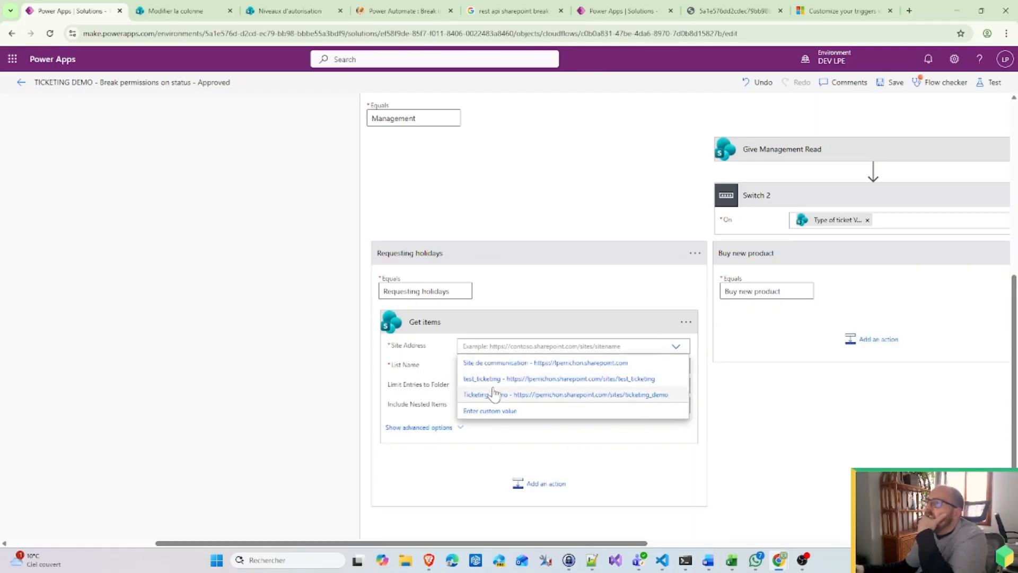
left_click(498, 393)
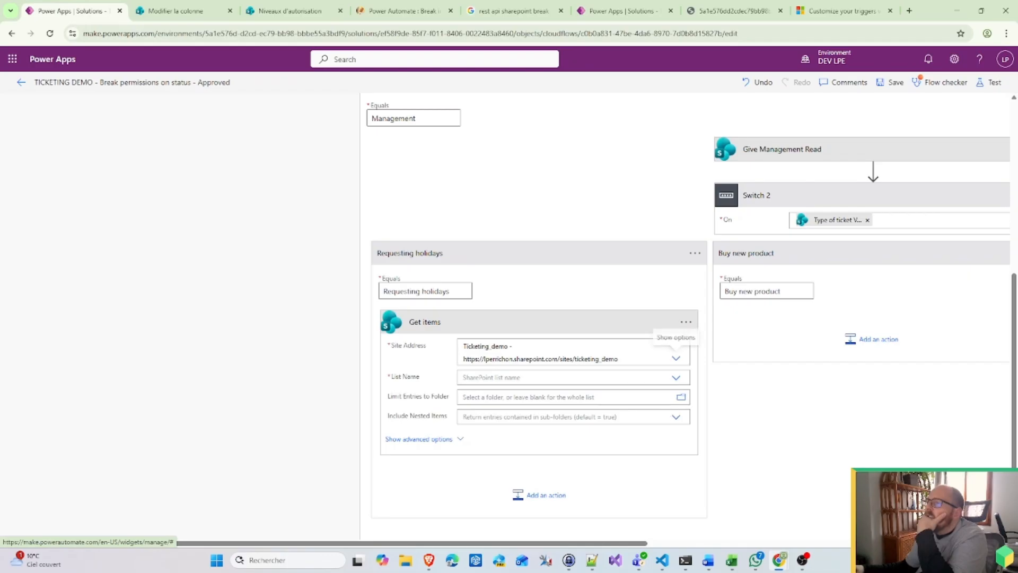
left_click(676, 378)
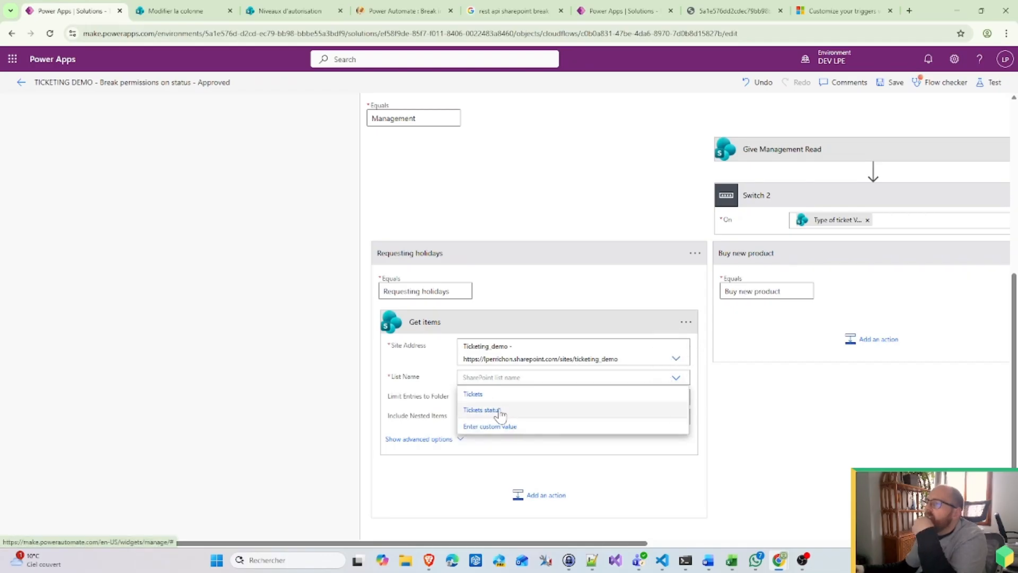
left_click(482, 410)
left_click(419, 440)
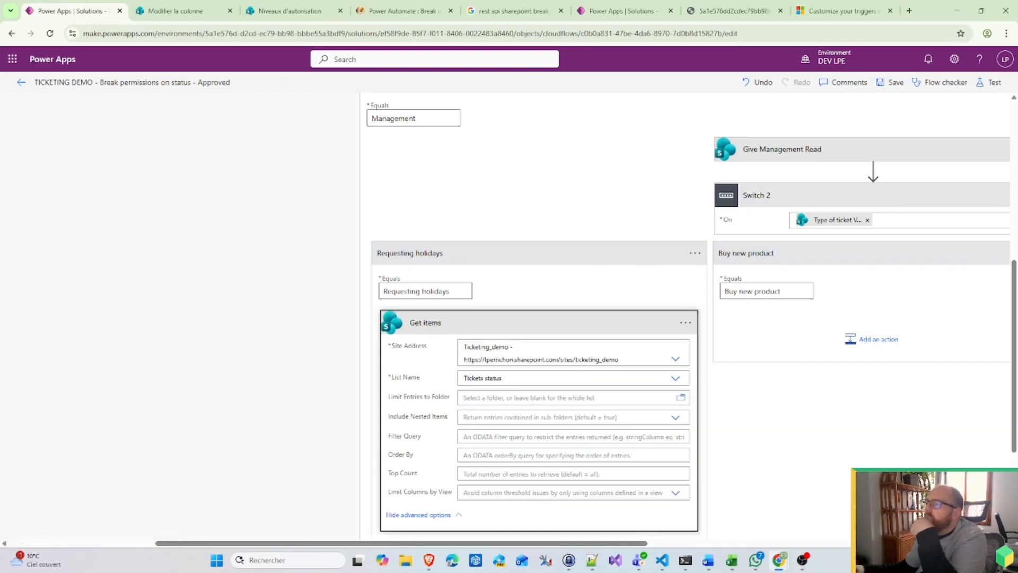
left_click(502, 473)
type("1")
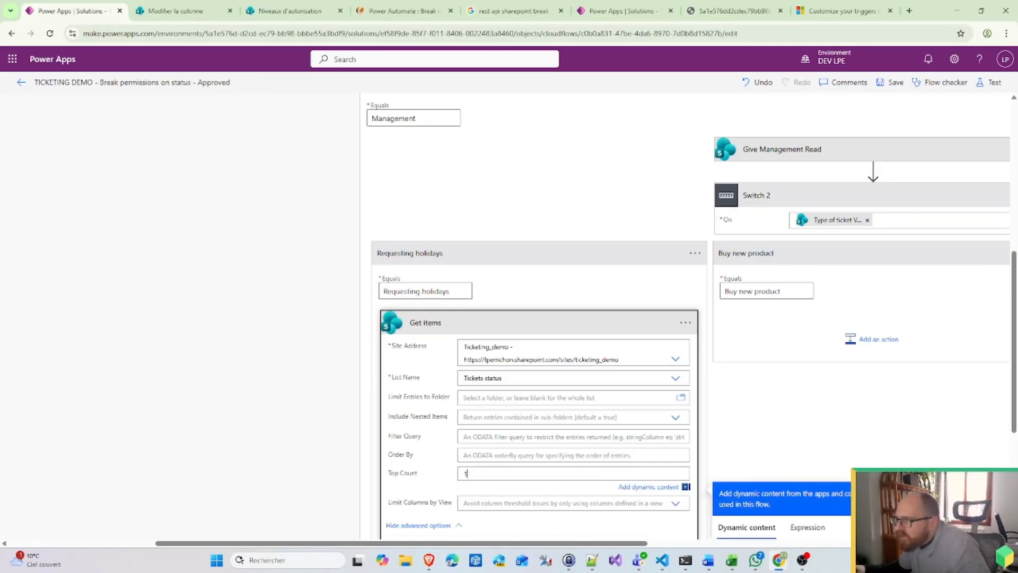
left_click(472, 437)
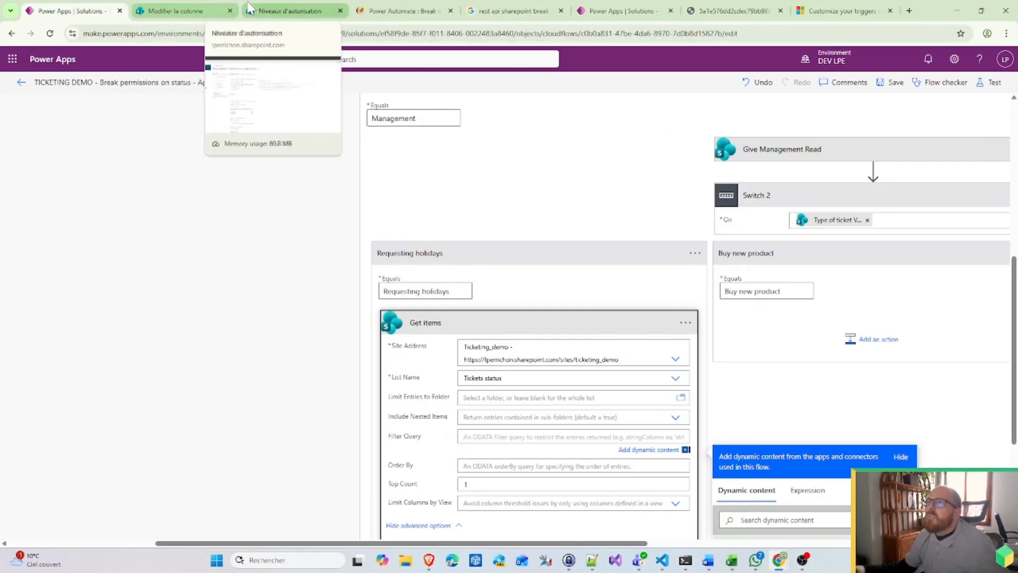
Step: Copy the Who column's internal name from its SharePoint settings URL into the Filter Query
left_click(195, 3)
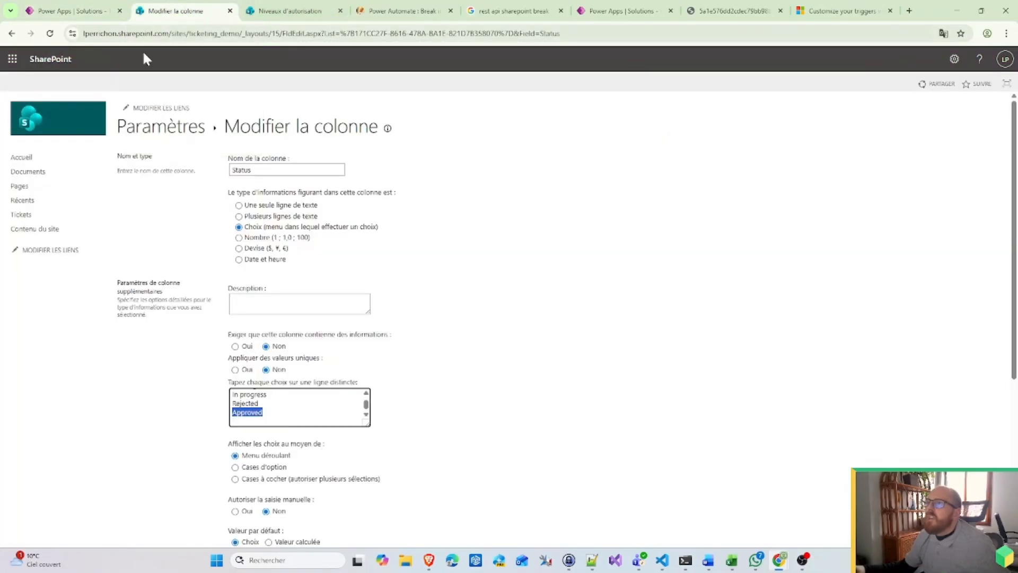
left_click(155, 133)
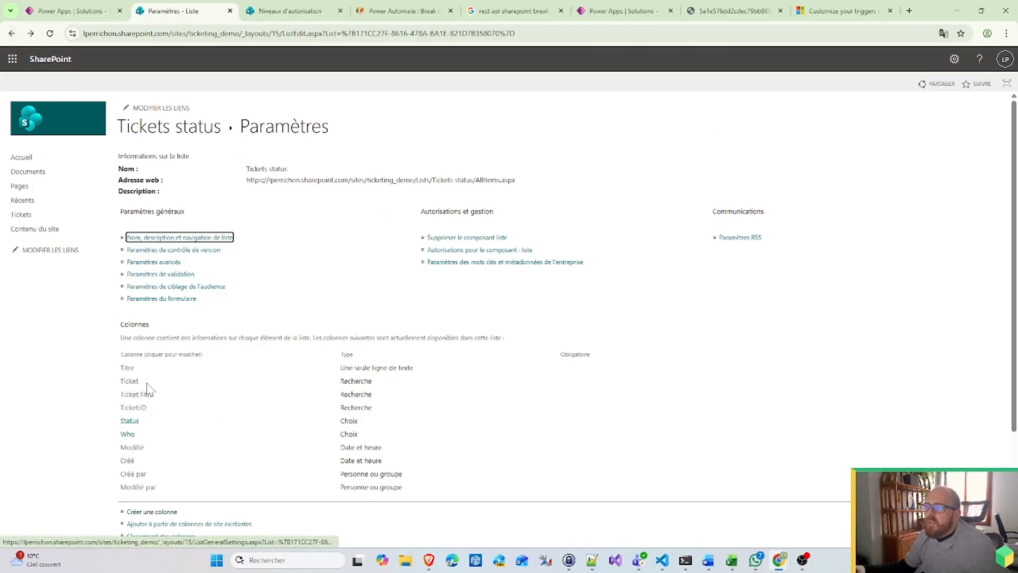
left_click(128, 434)
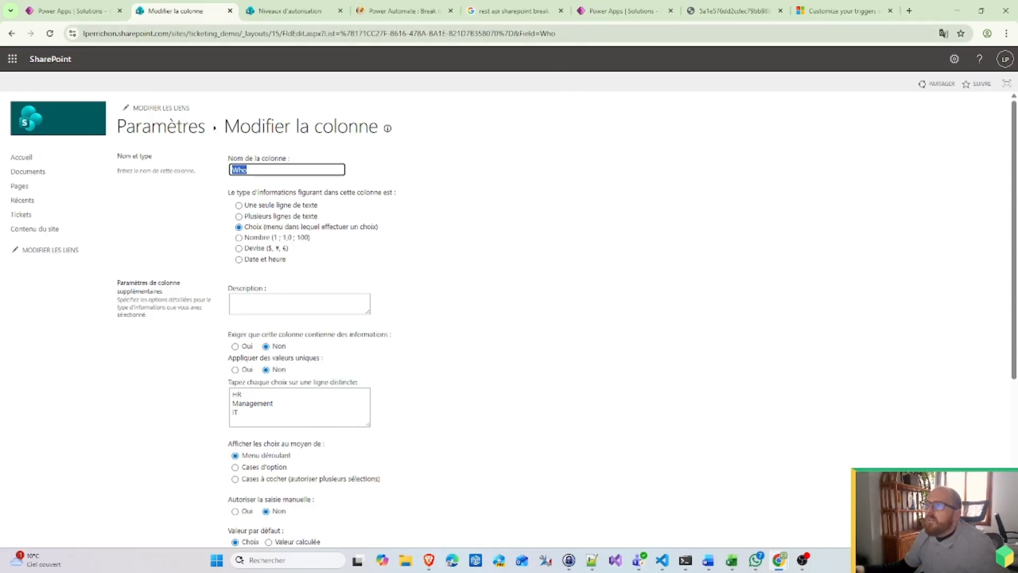
double_click(549, 34)
key("ctrl+c")
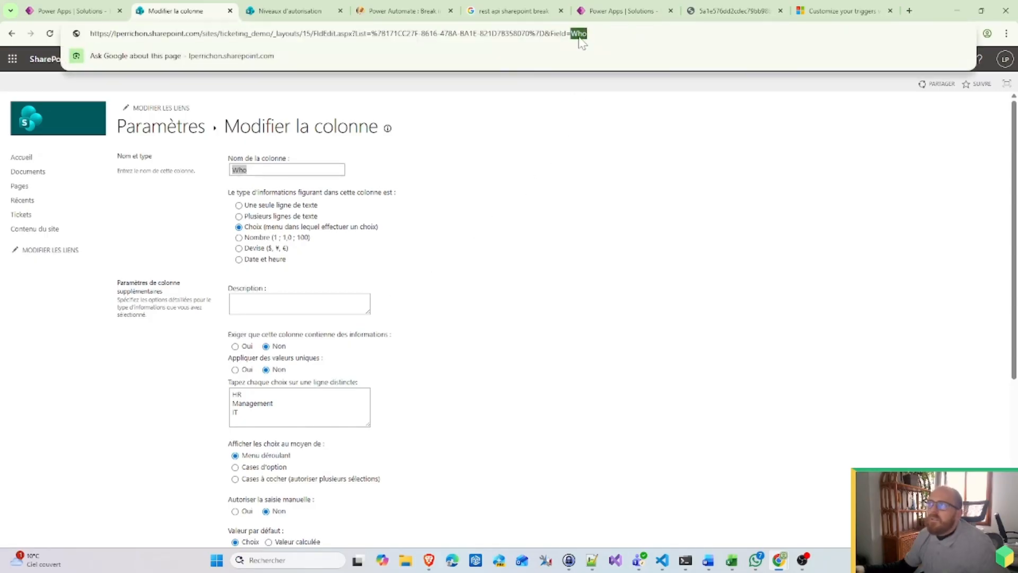
left_click(69, 11)
key("ctrl+v")
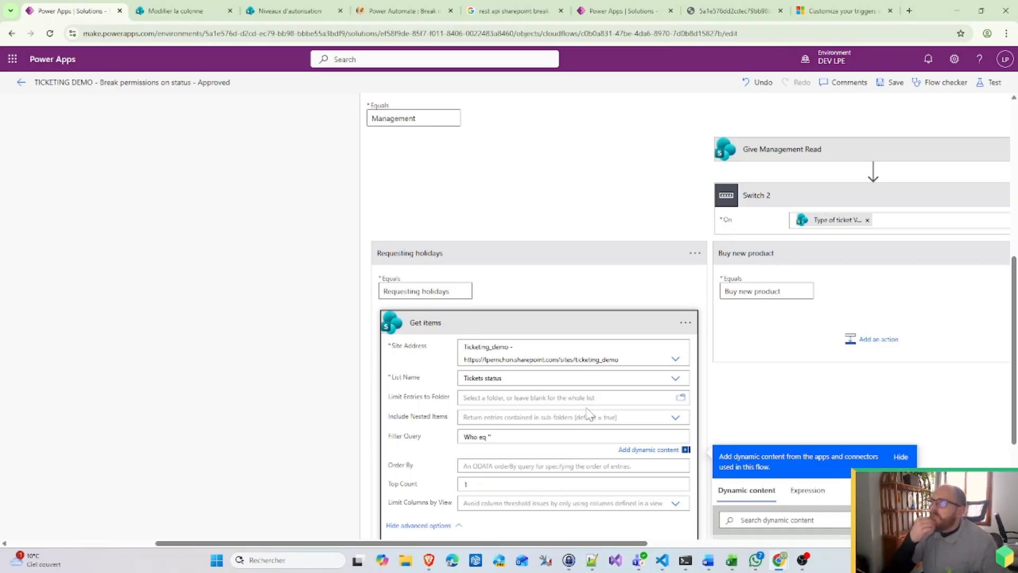
Step: Complete the filter as Who eq 'HR', then search SharePoint actions for 'Updat'
type("HR")
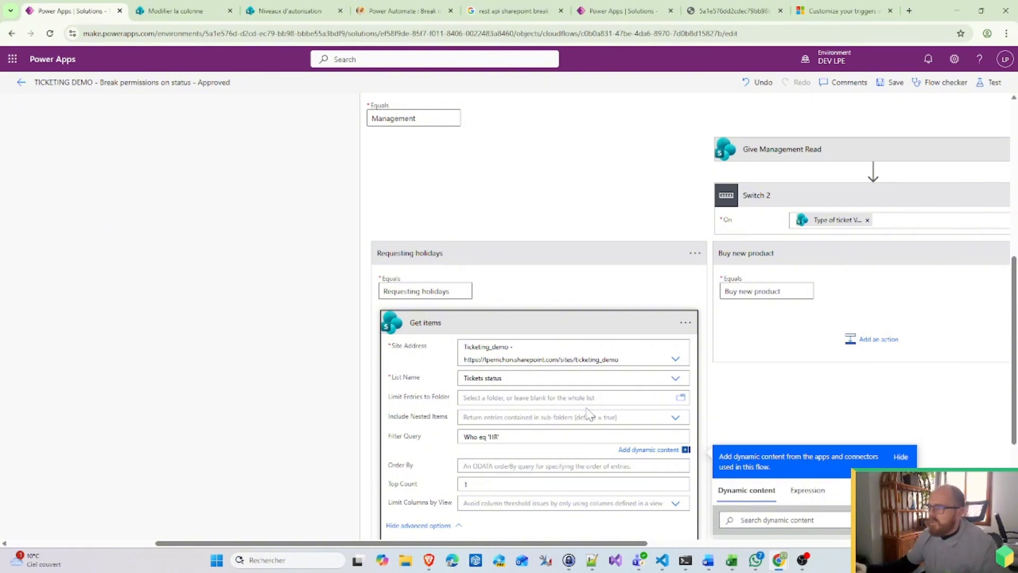
scroll(444, 467, "down", 2)
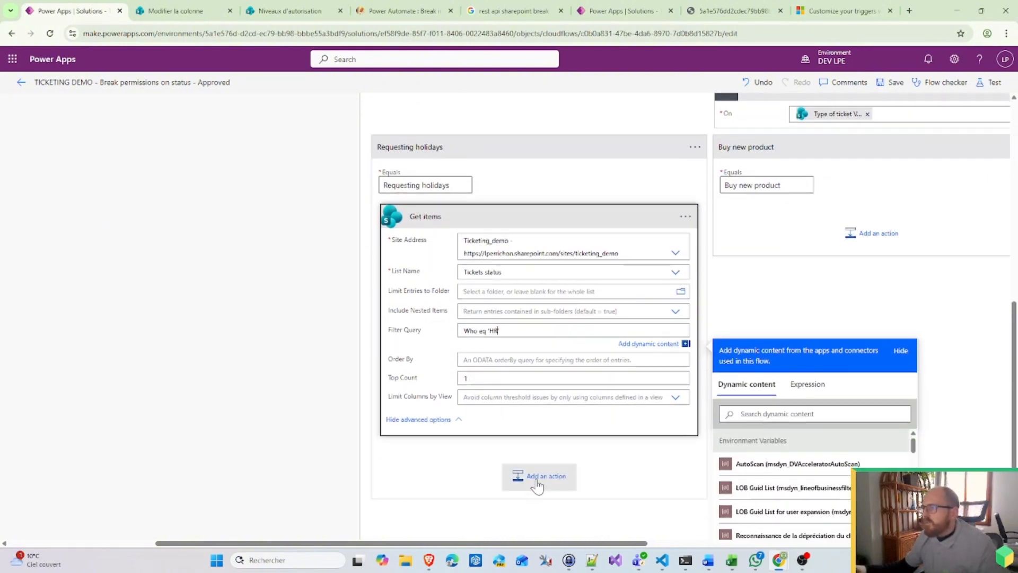
left_click(566, 480)
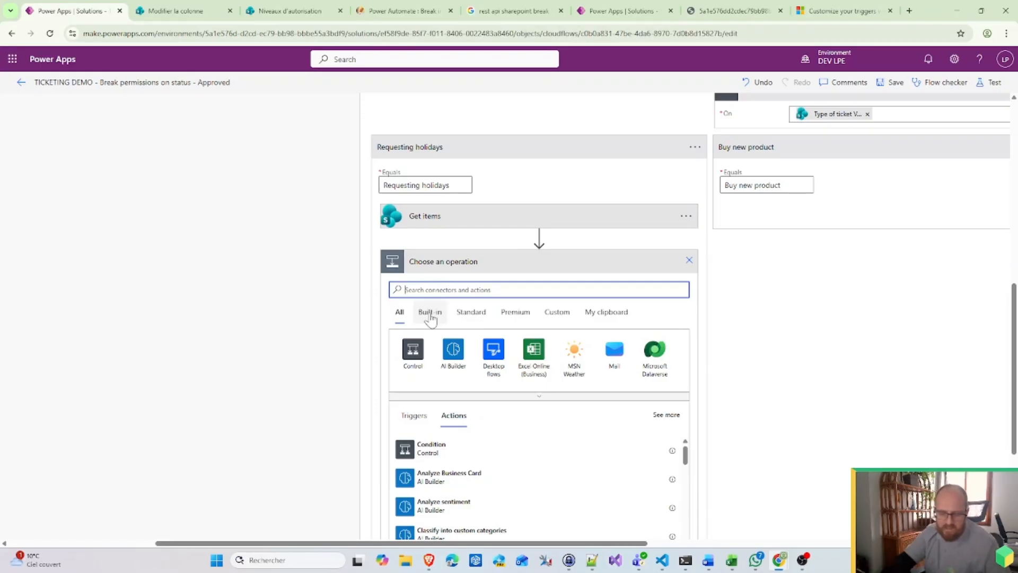
type("update")
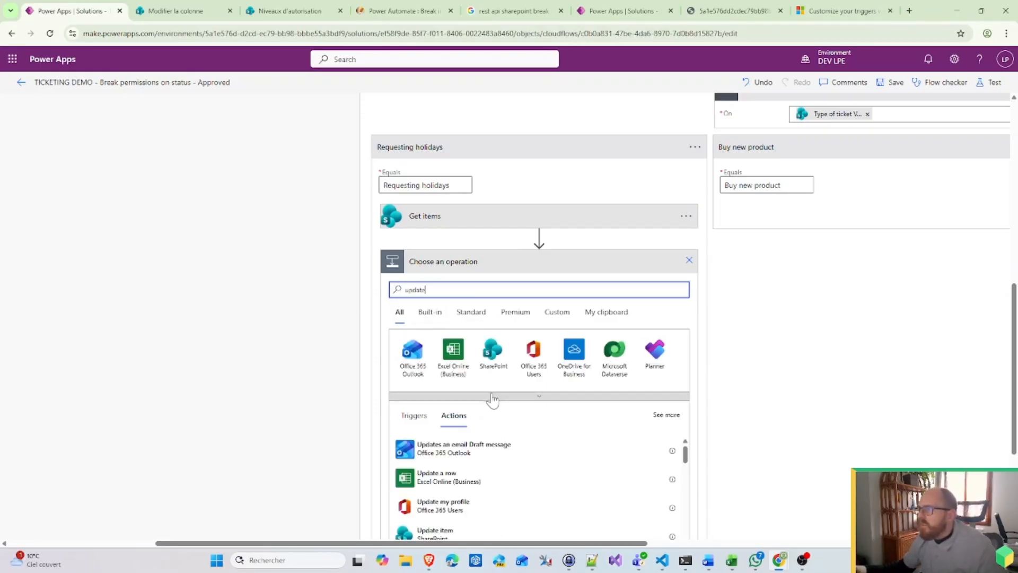
left_click(493, 351)
scroll(453, 438, "down", 5)
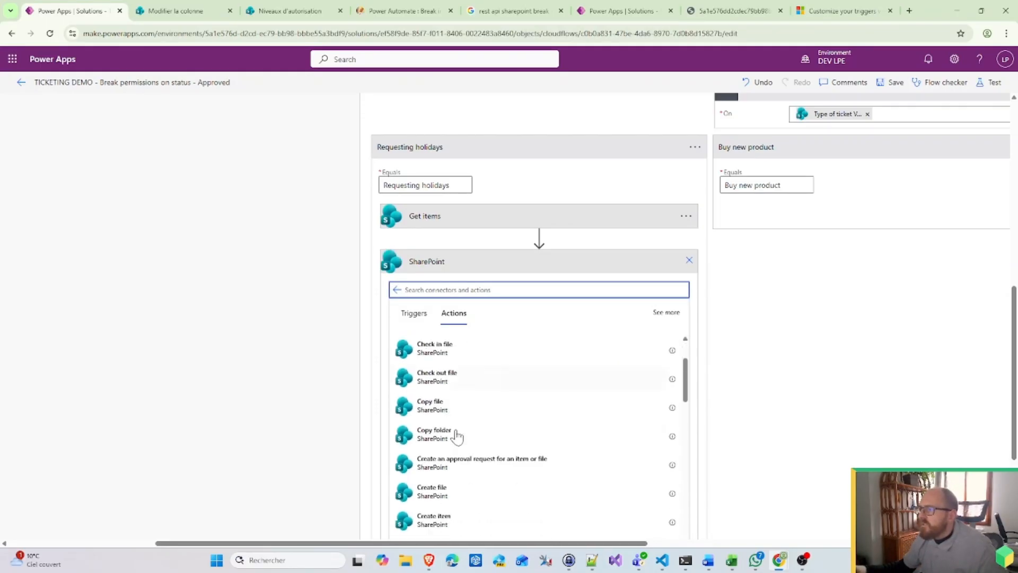
scroll(449, 488, "down", 6)
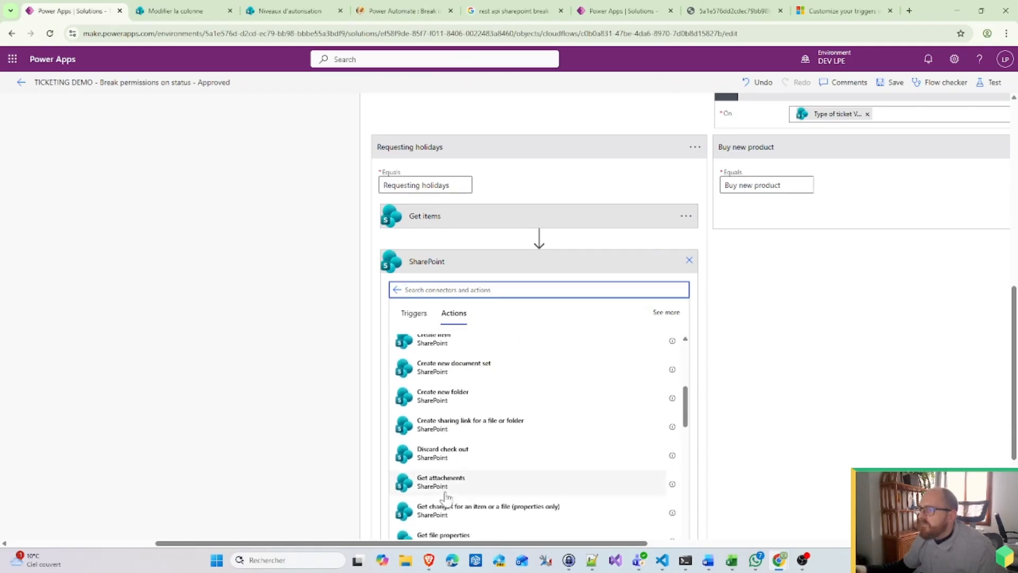
scroll(447, 499, "down", 12)
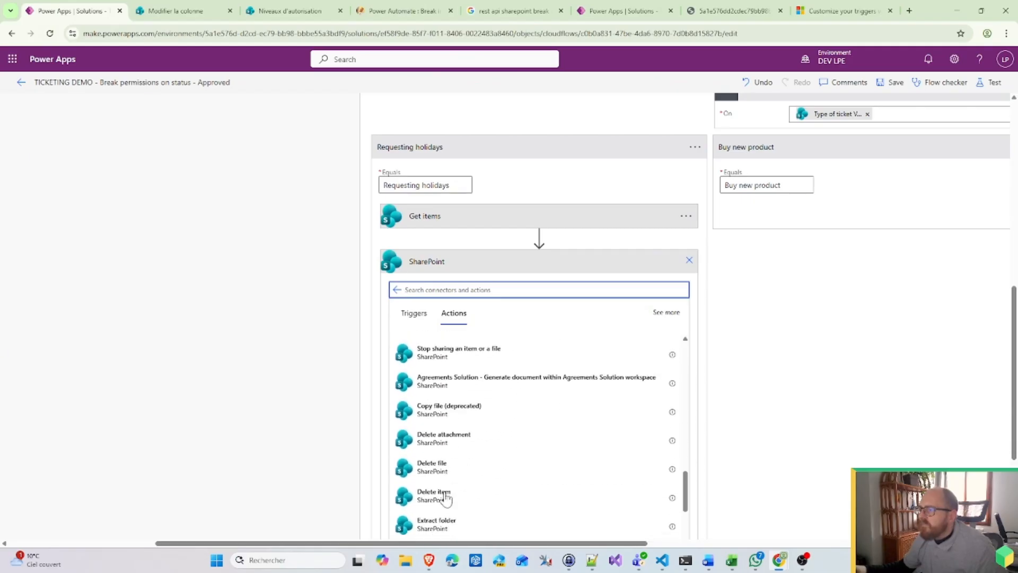
scroll(443, 502, "down", 10)
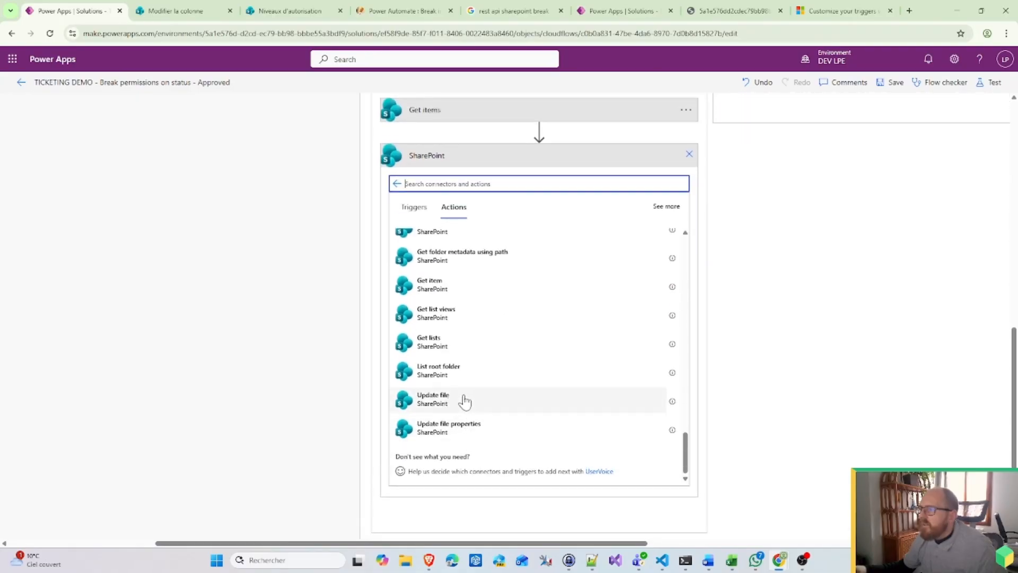
scroll(462, 393, "up", 8)
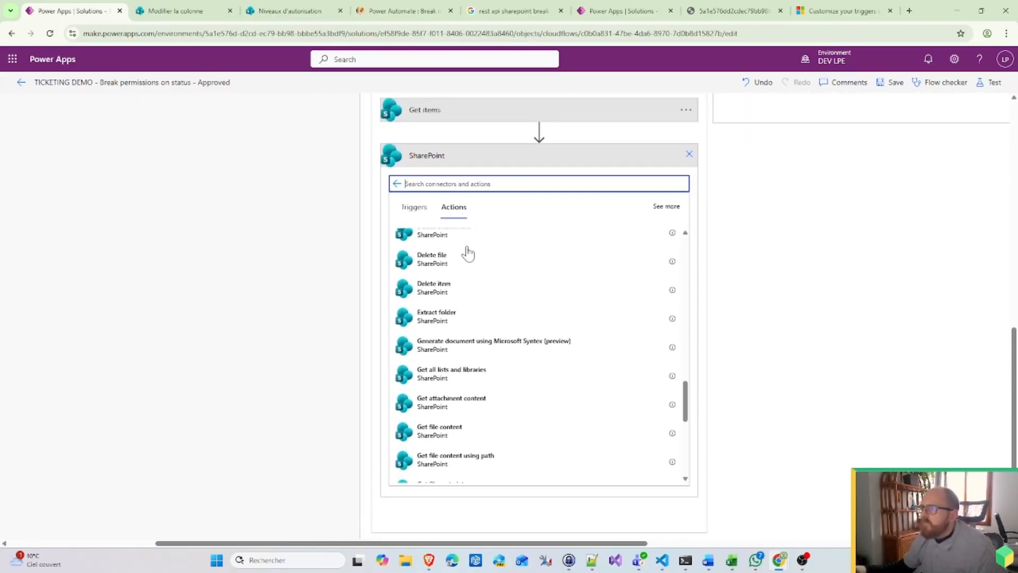
type("Update")
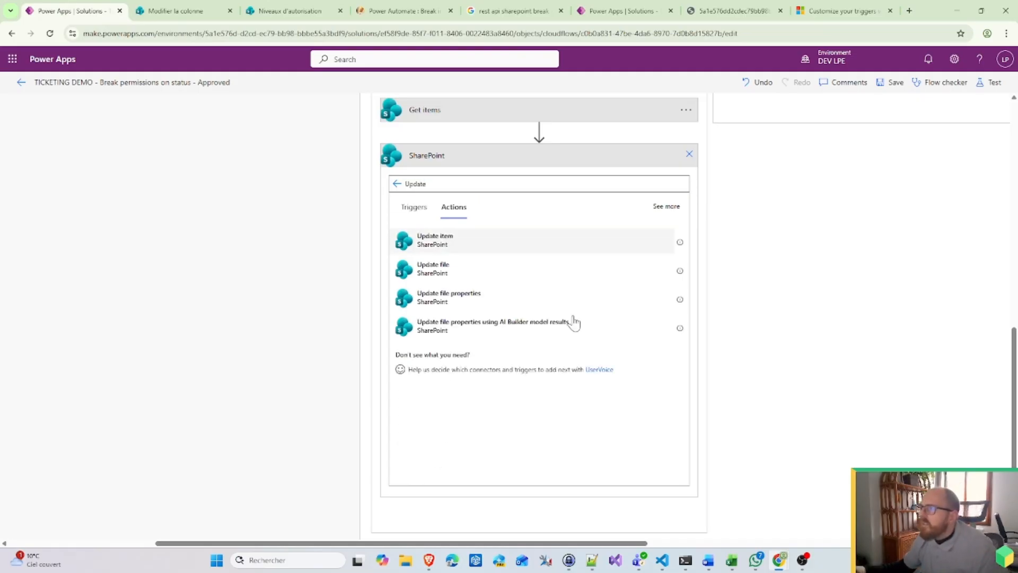
Step: Add Update item on Ticketing_demo's Tickets status list, using the ID from Get items
left_click(435, 239)
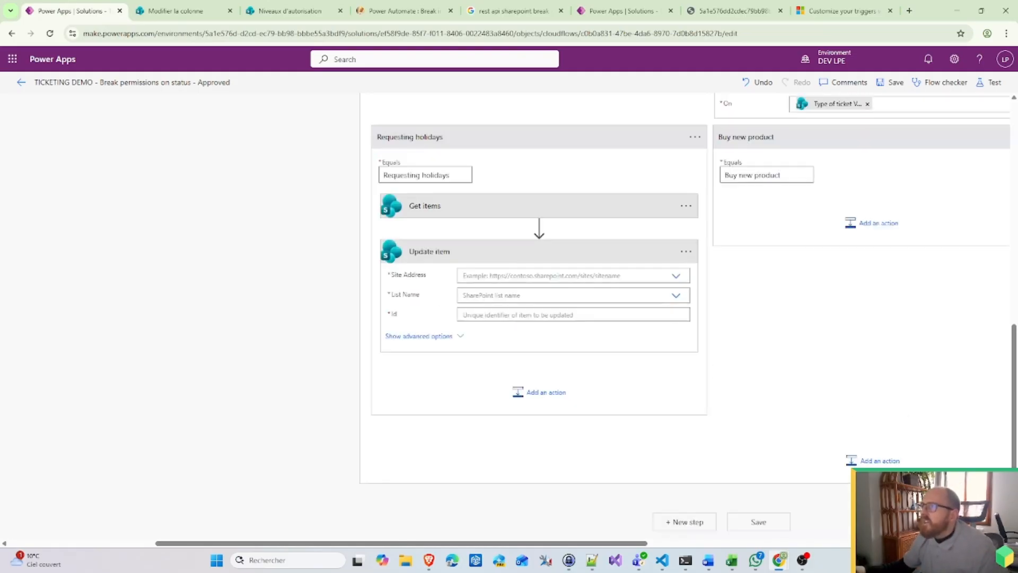
left_click(526, 324)
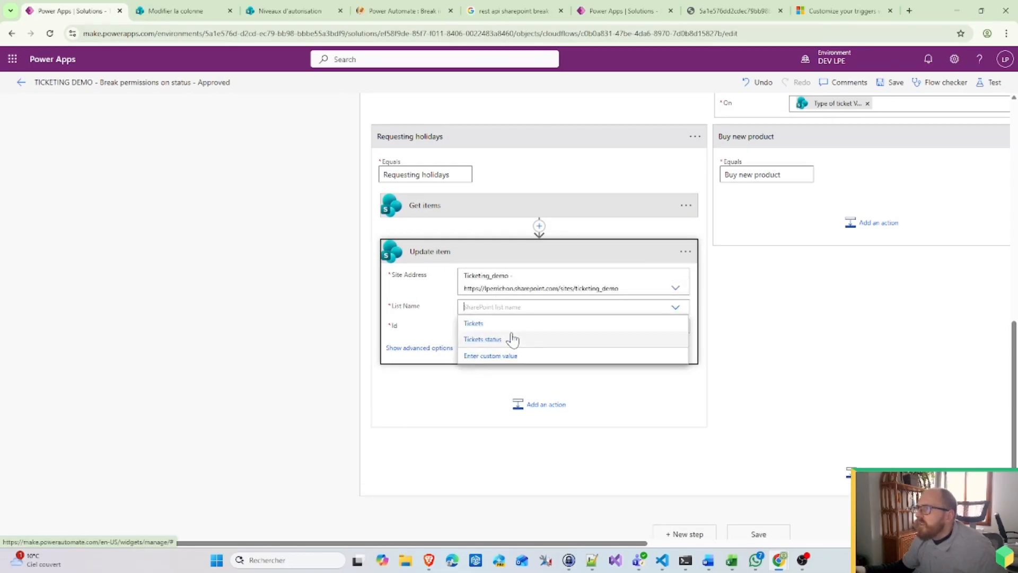
left_click(496, 344)
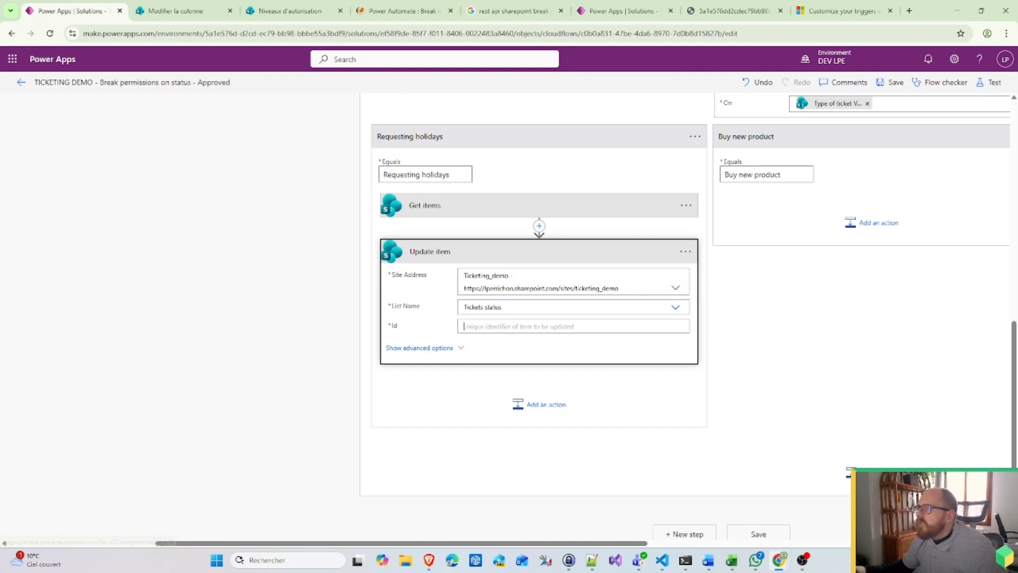
left_click(530, 325)
scroll(753, 438, "down", 2)
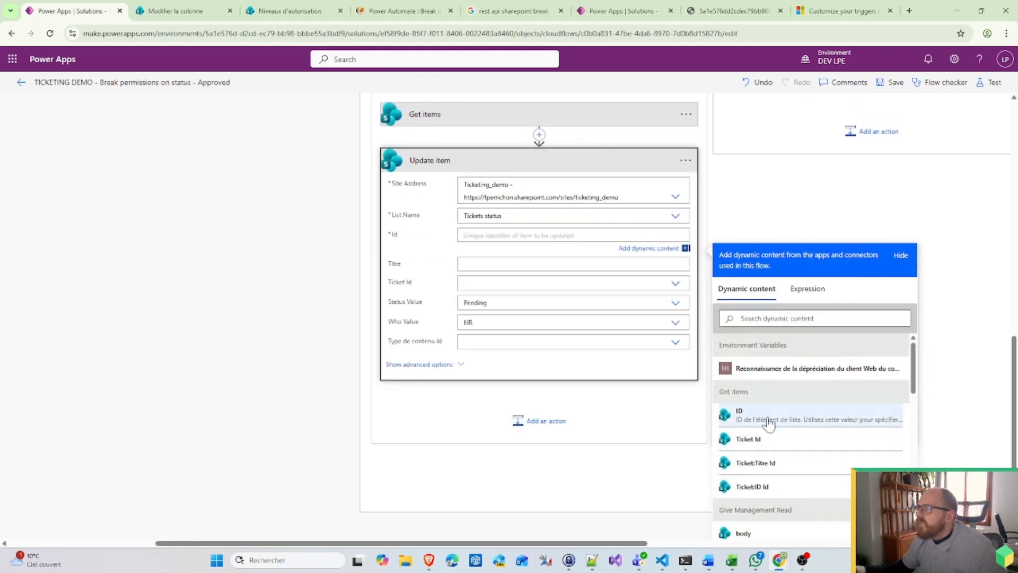
left_click(765, 419)
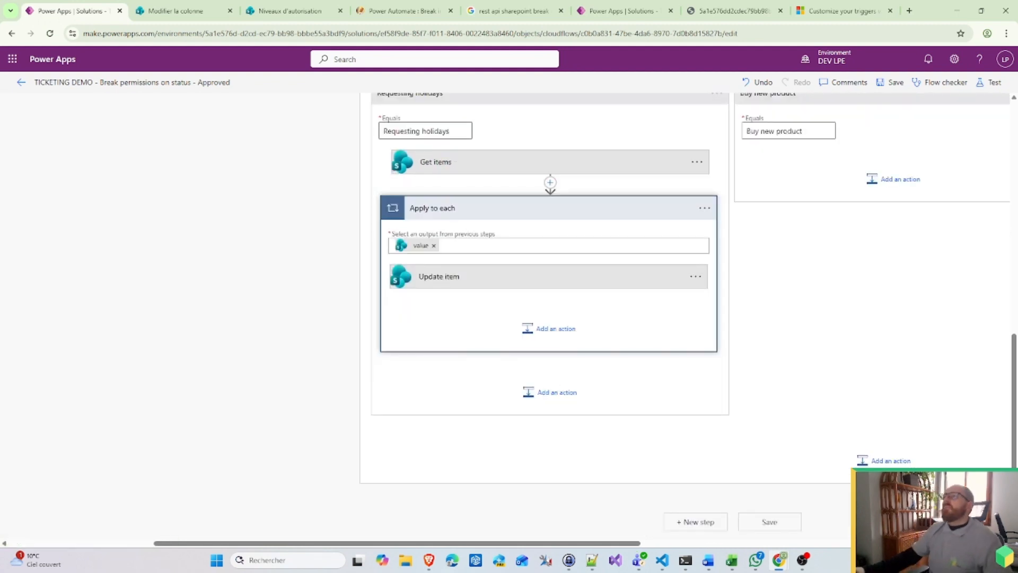
left_click(449, 169)
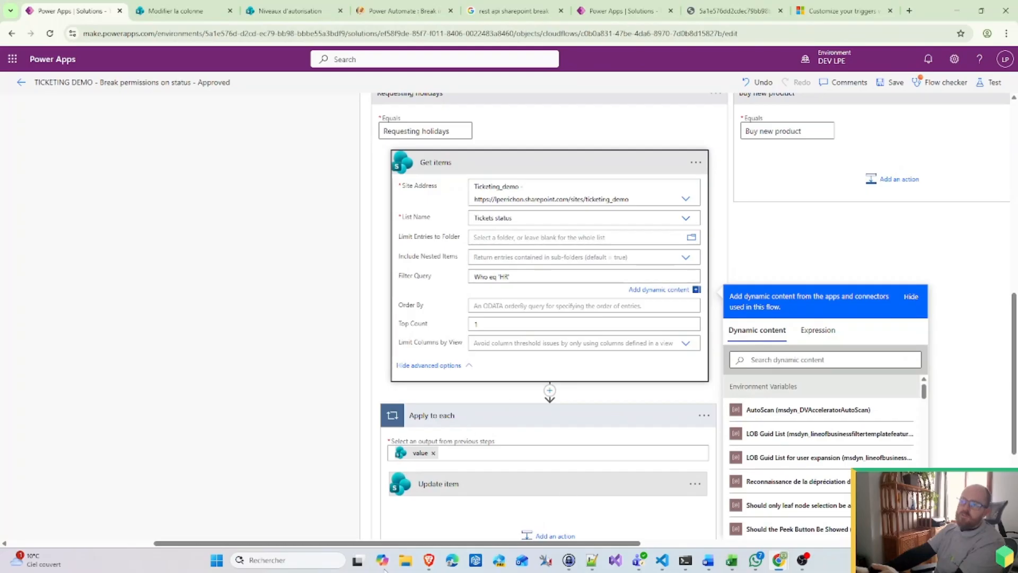
Step: Set Update item's Status Value to In progress, leaving Who Value empty
left_click(455, 484)
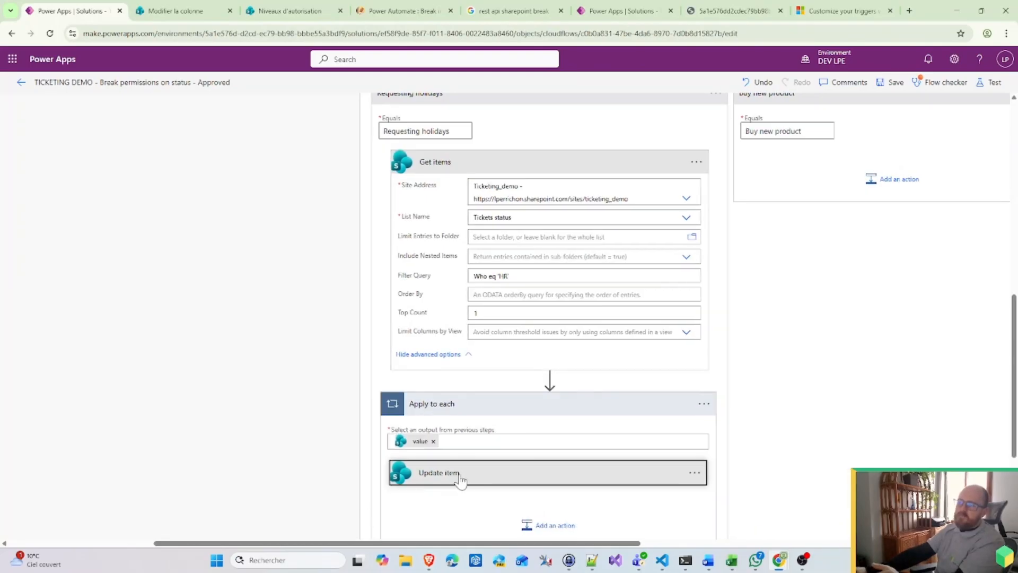
scroll(548, 448, "down", 4)
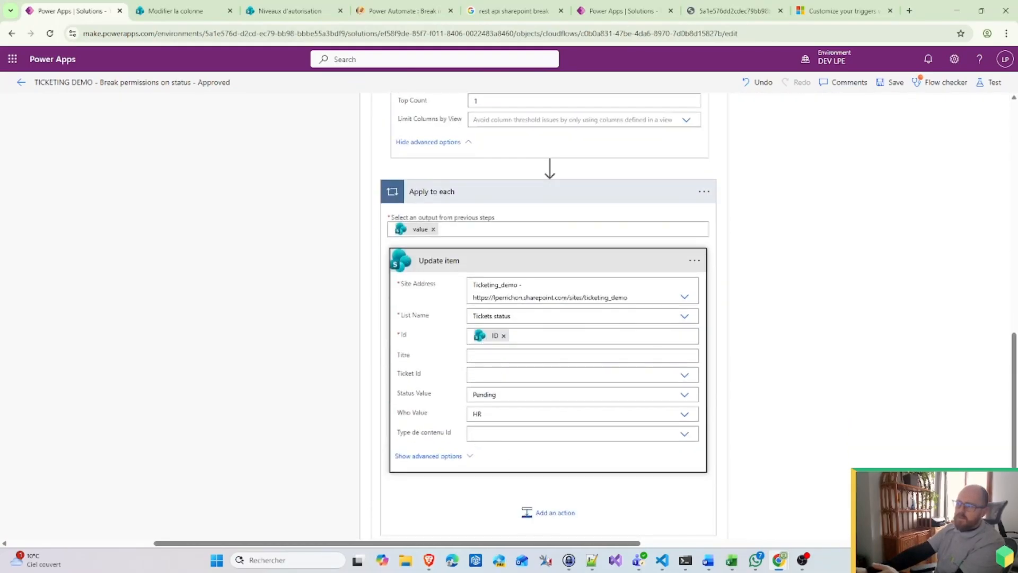
left_click(497, 394)
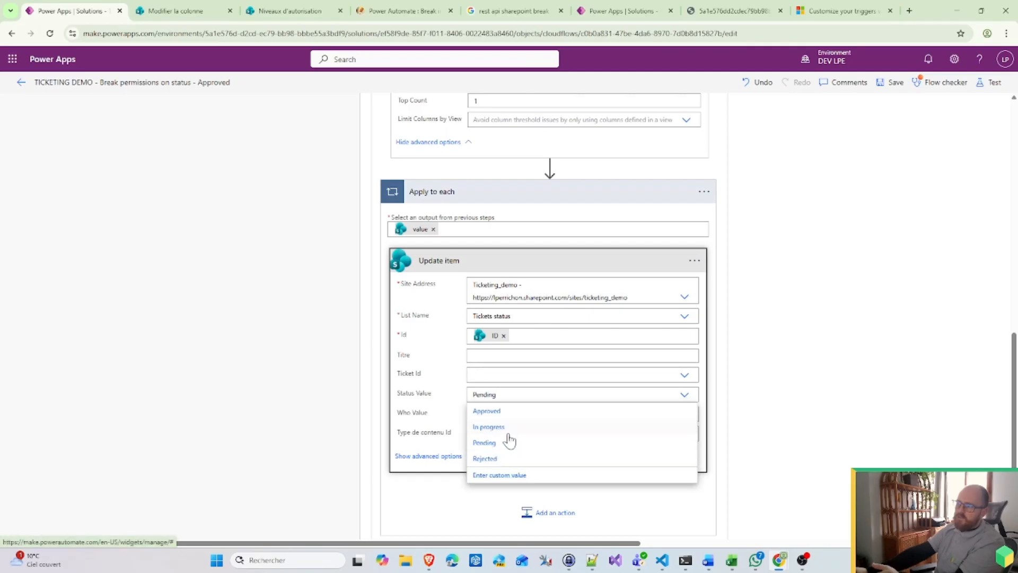
left_click(502, 429)
key("Tab")
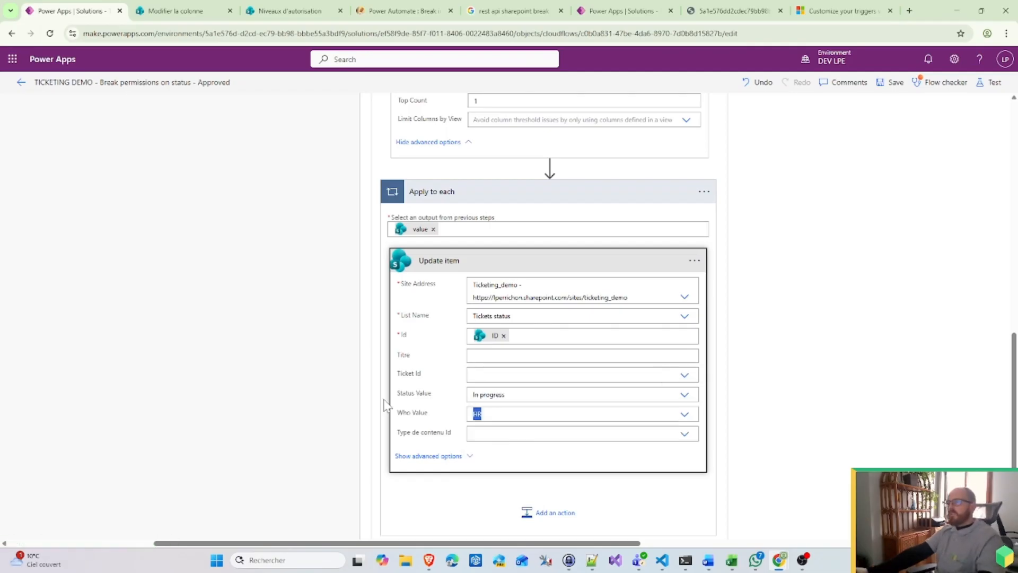
left_click(839, 323)
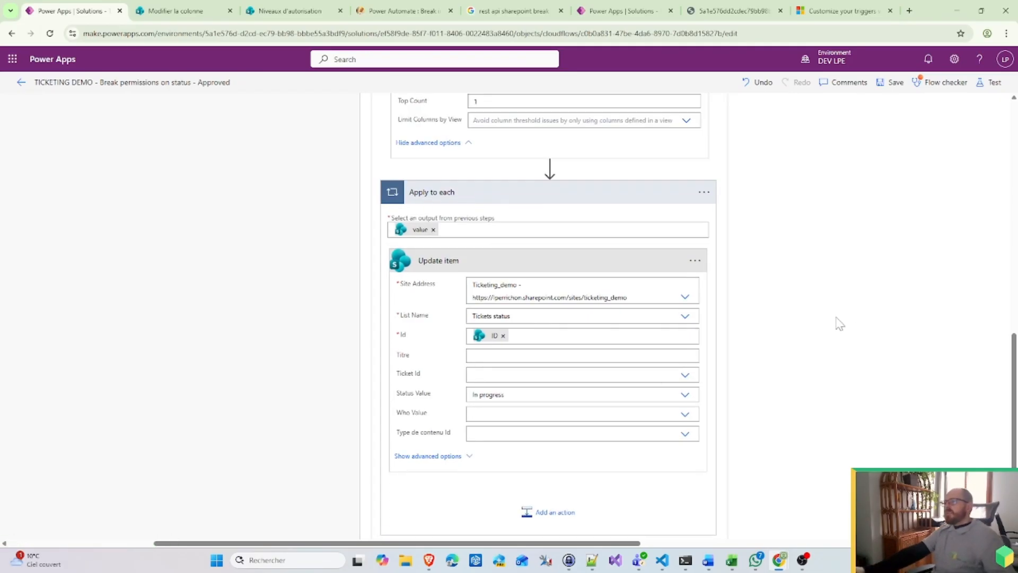
scroll(743, 241, "up", 3)
Step: Copy the Get items and Apply to each steps to the clipboard
scroll(743, 241, "up", 2)
left_click(697, 216)
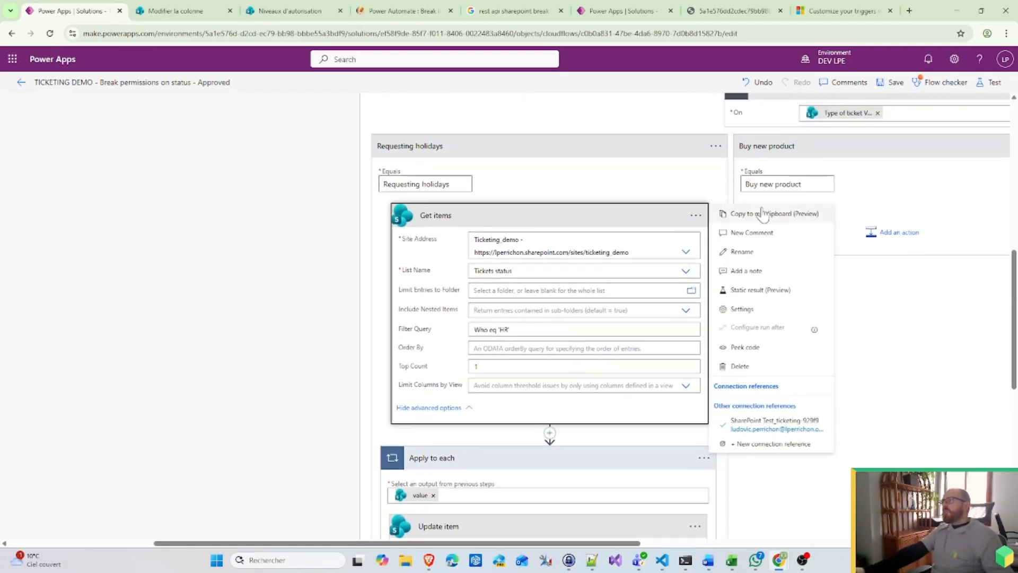
left_click(763, 213)
left_click(889, 233)
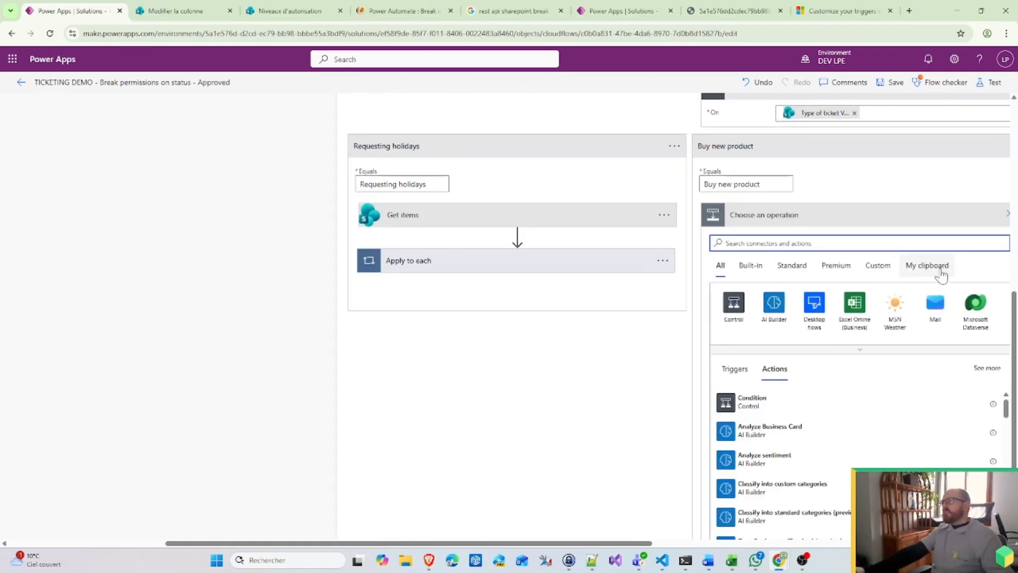
left_click(927, 265)
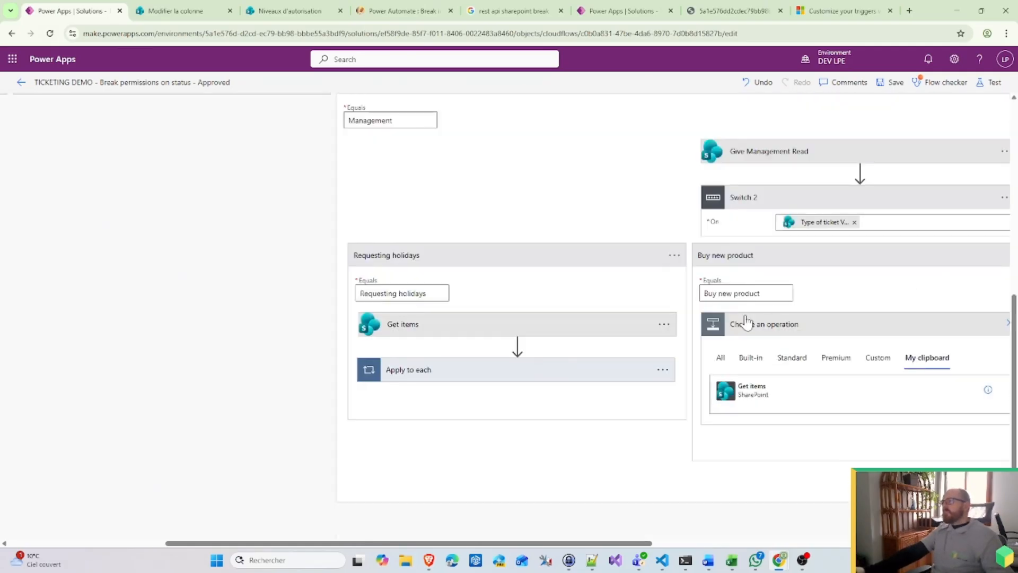
left_click(663, 371)
left_click(700, 366)
scroll(900, 338, "up", 5)
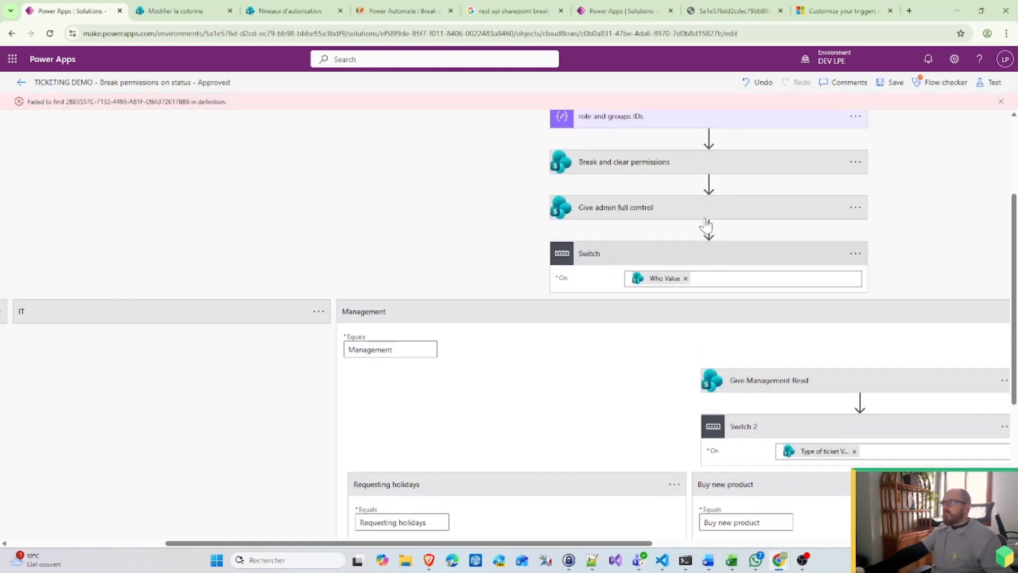
scroll(737, 272, "down", 4)
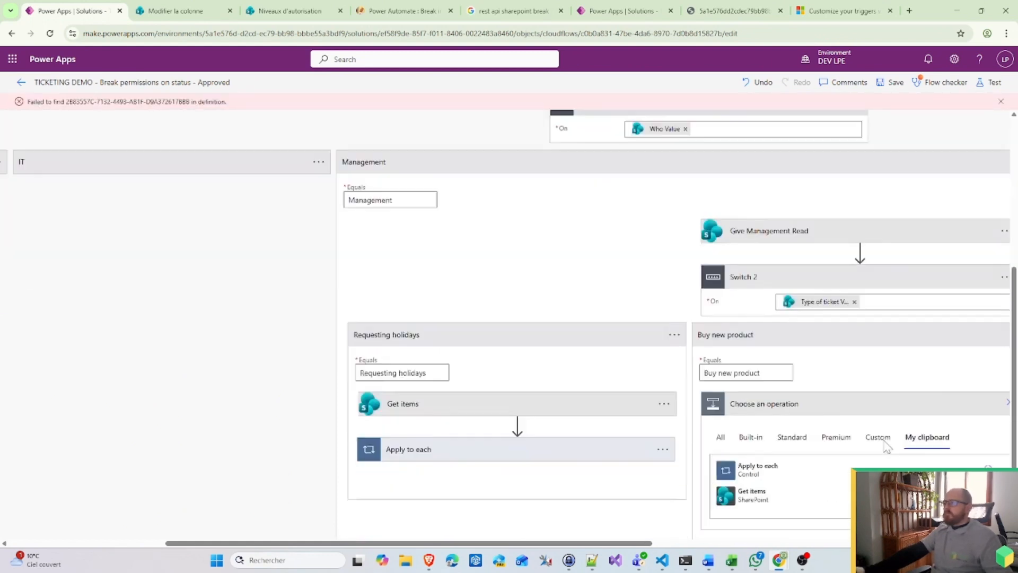
left_click(1006, 344)
scroll(742, 276, "up", 4)
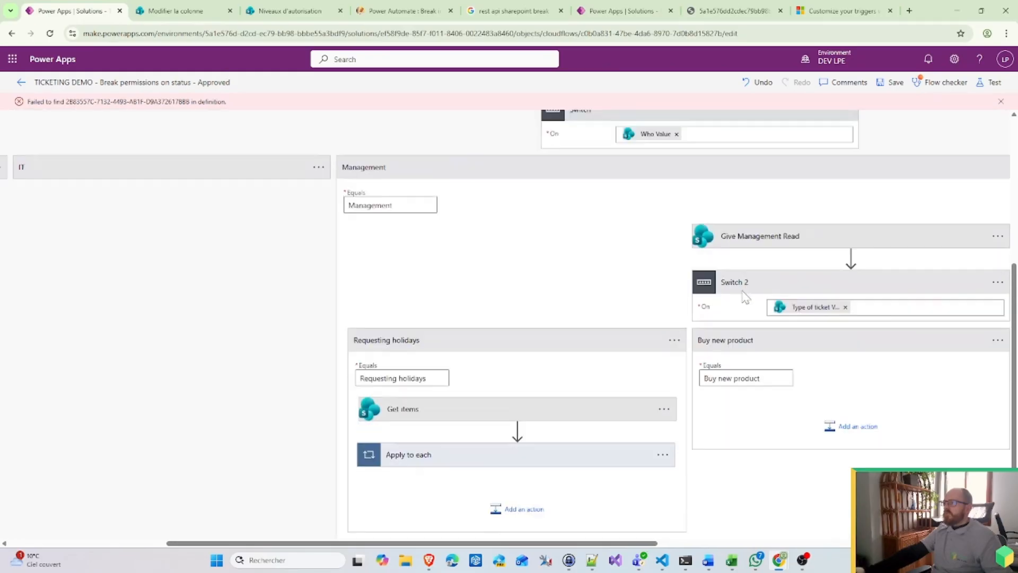
Step: Paste them as Get items 2 and Apply to each 2 between Give admin full control and Switch
left_click(713, 255)
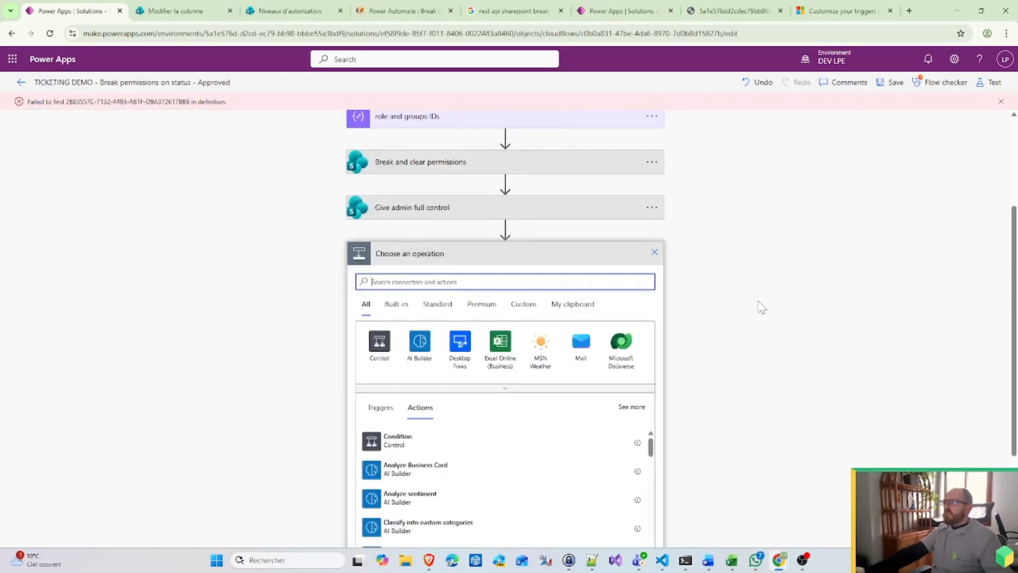
left_click(583, 309)
left_click(406, 439)
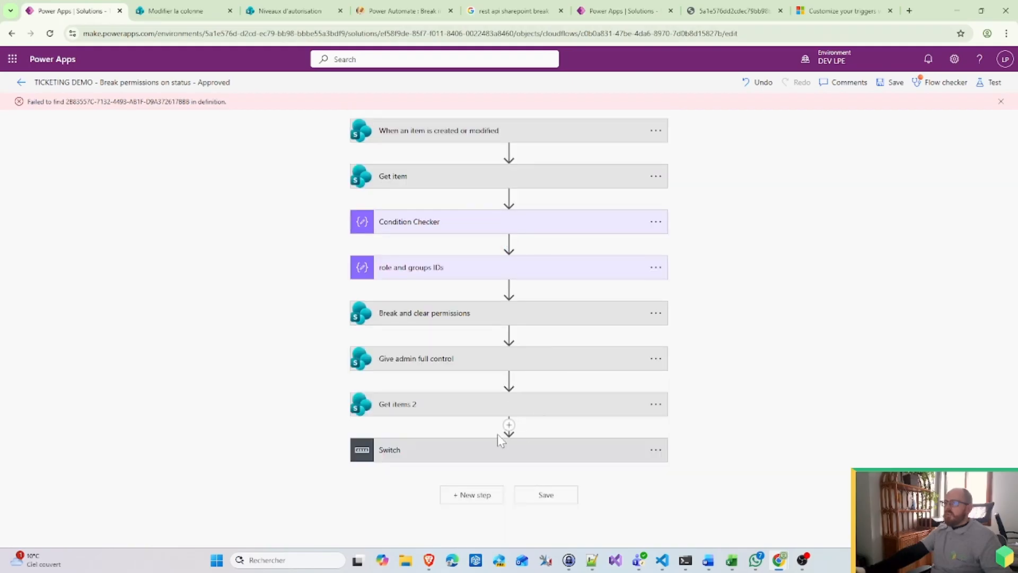
left_click(509, 425)
left_click(533, 442)
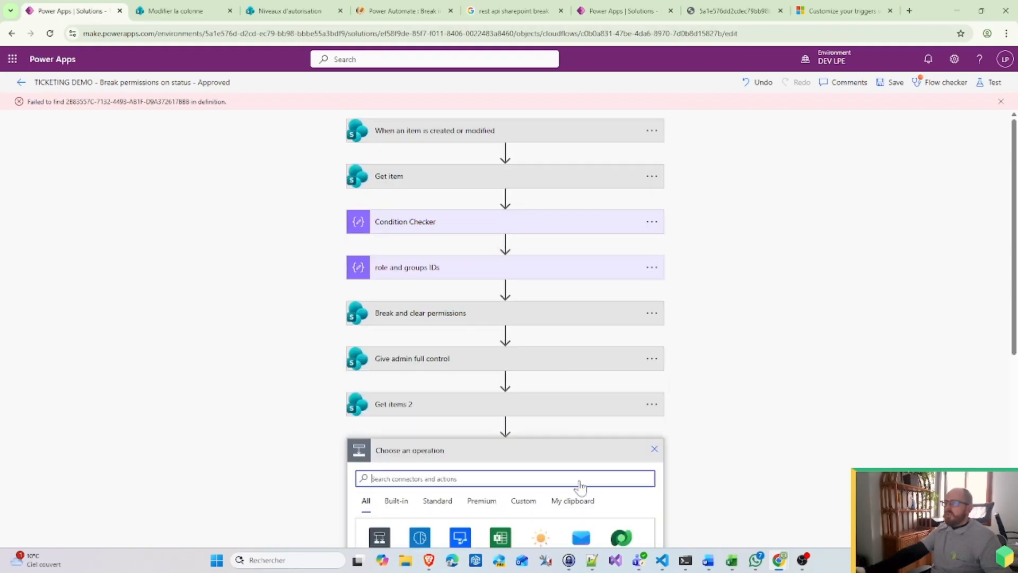
left_click(563, 483)
scroll(564, 483, "down", 1)
left_click(440, 470)
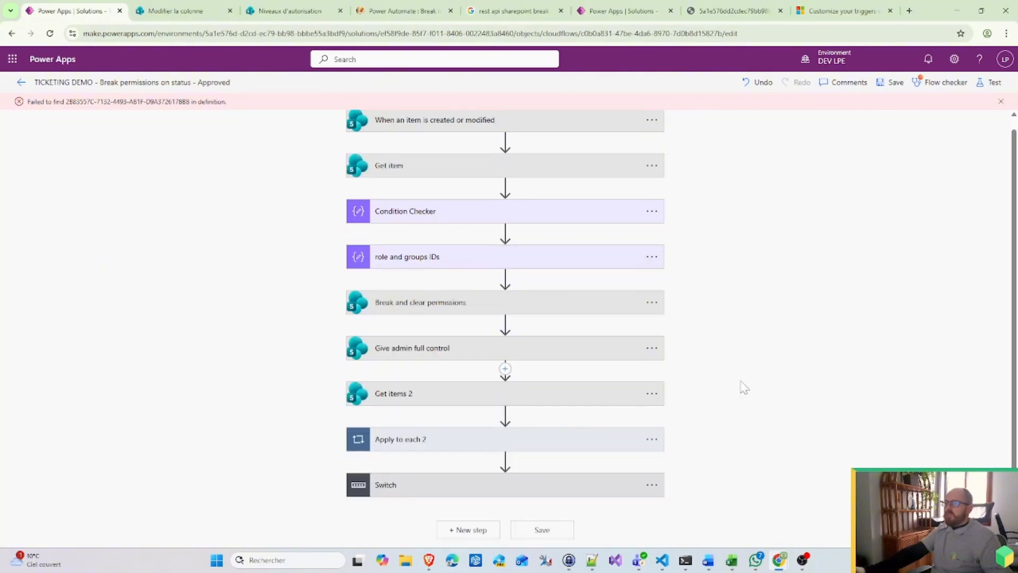
left_click(528, 490)
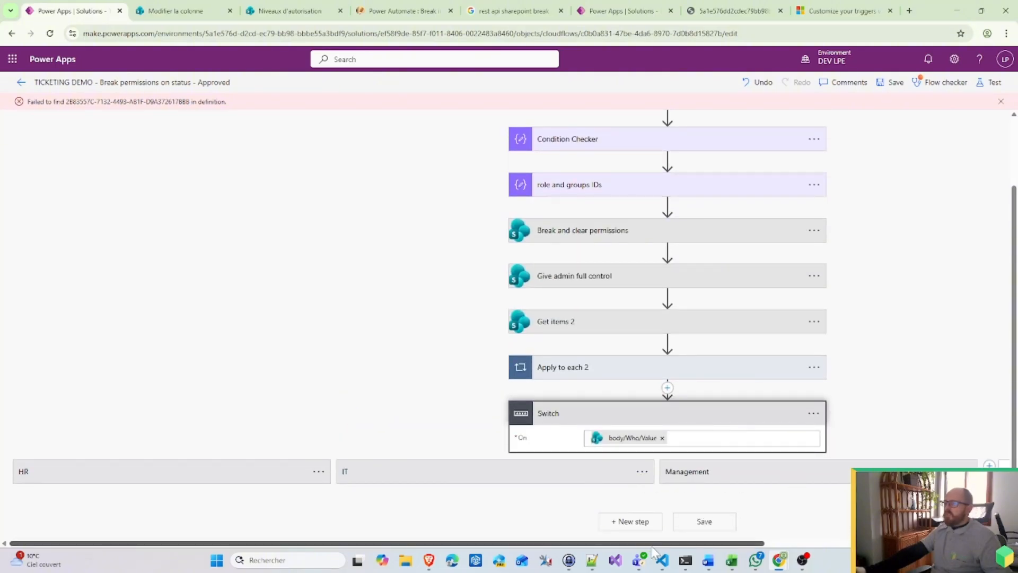
Step: Expand Switch, Management, Switch 2 and its Buy new product case
mouse_move(662, 543)
left_mouse_down()
mouse_move(899, 543)
mouse_move(662, 543)
left_mouse_up()
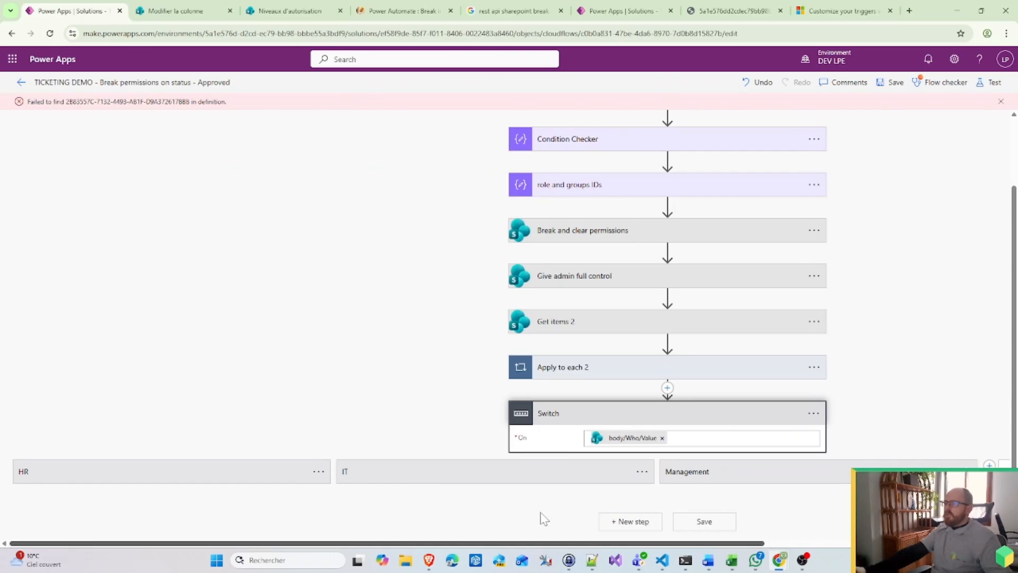
left_click(828, 477)
left_click(749, 416)
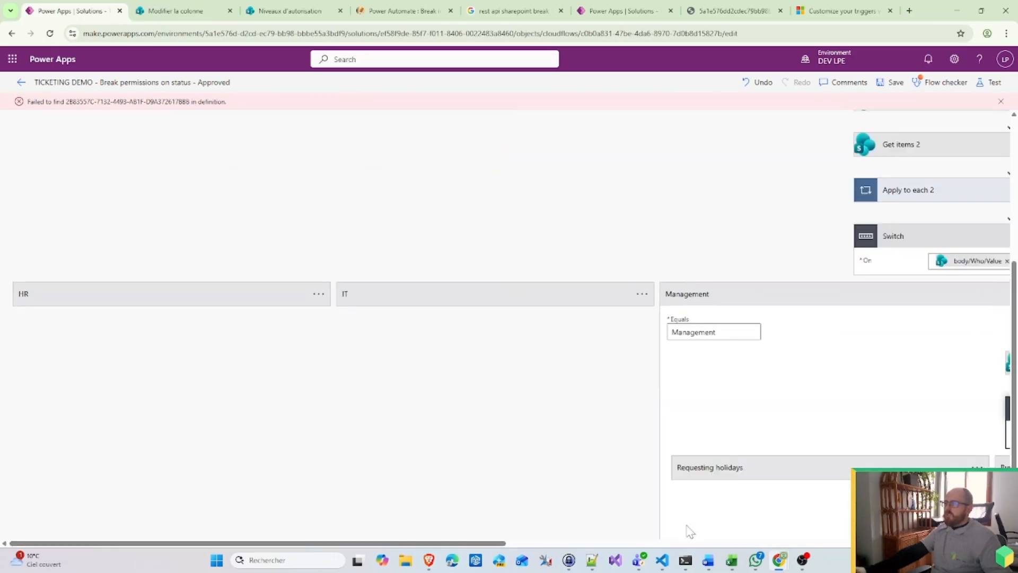
left_click_drag(477, 543, 807, 543)
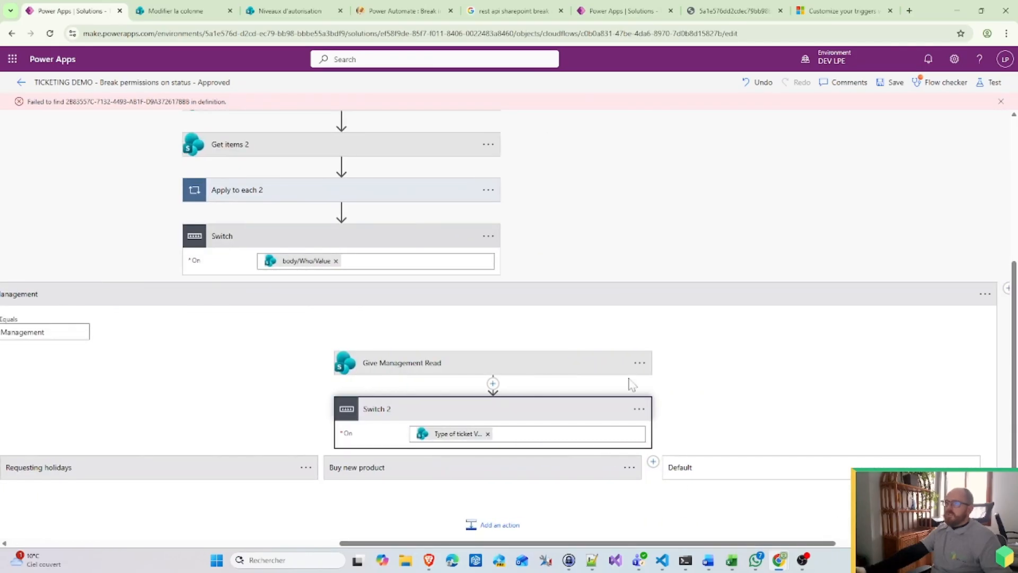
scroll(434, 256, "up", 1)
scroll(434, 256, "up", 2)
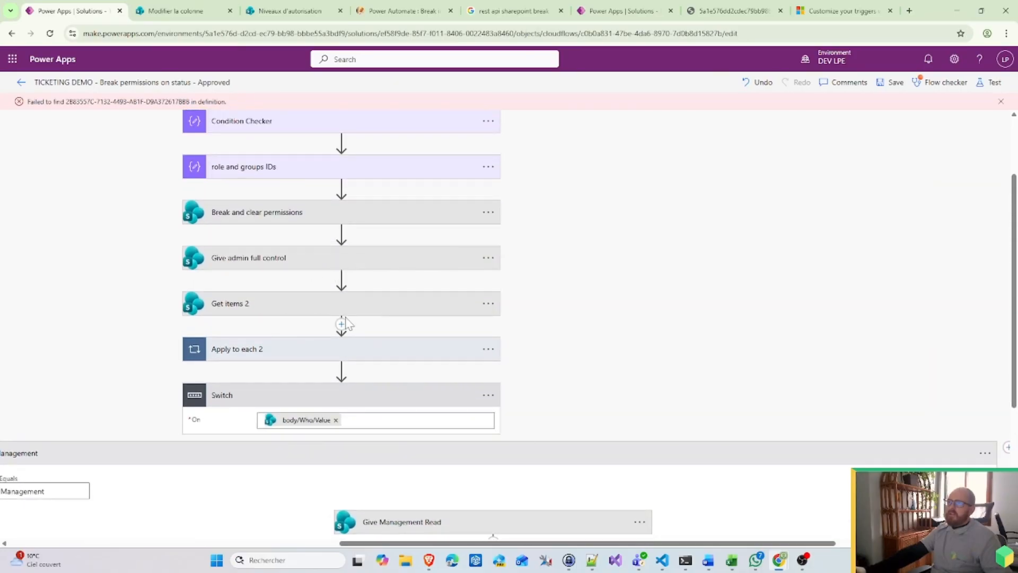
scroll(263, 268, "down", 3)
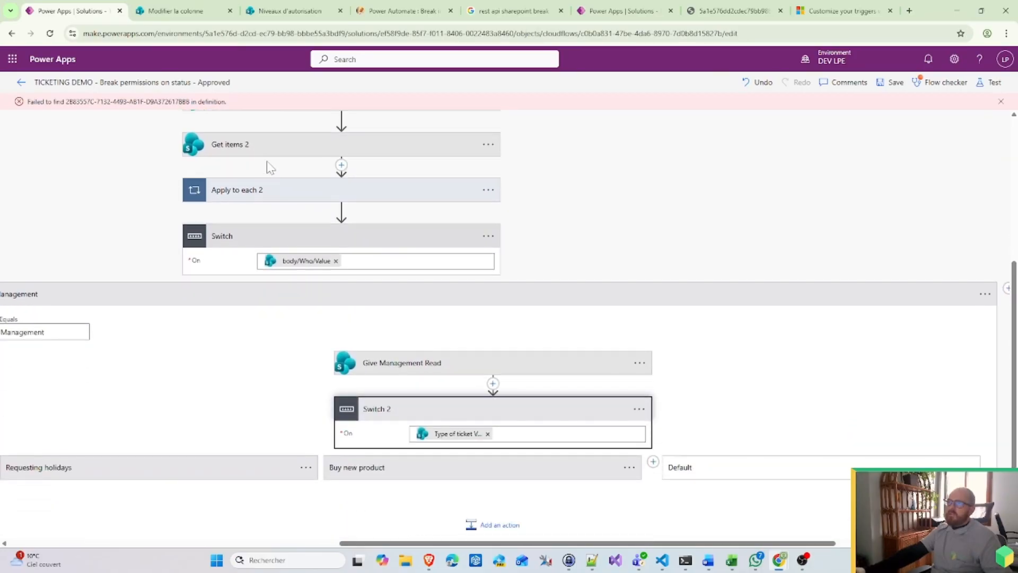
left_click_drag(270, 154, 329, 152)
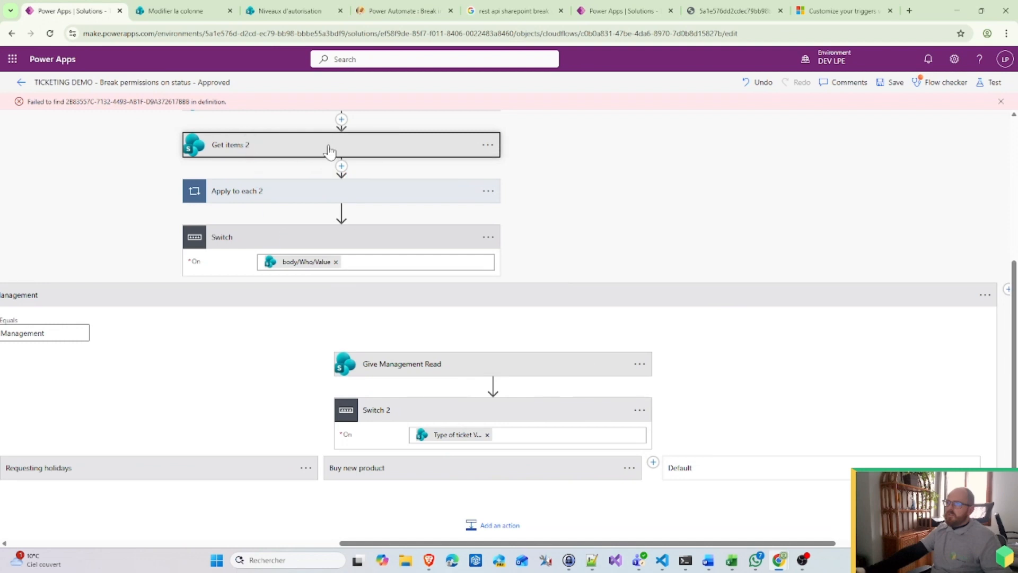
left_click(424, 474)
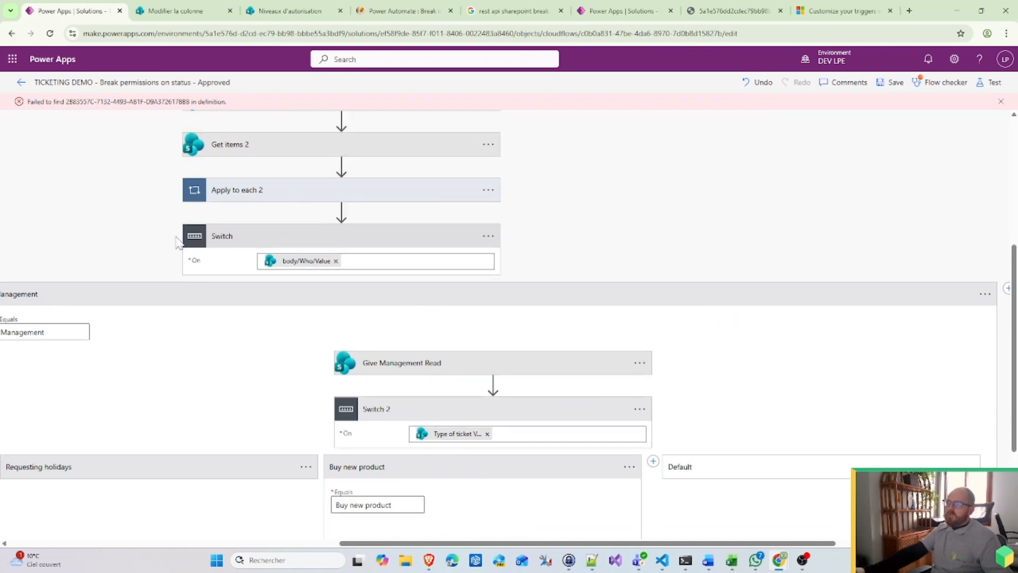
scroll(178, 243, "down", 2)
scroll(266, 158, "up", 2)
Step: Drag Get items 2 into the Buy new product case, dismissing the dependency alerts
left_click_drag(268, 193, 403, 434)
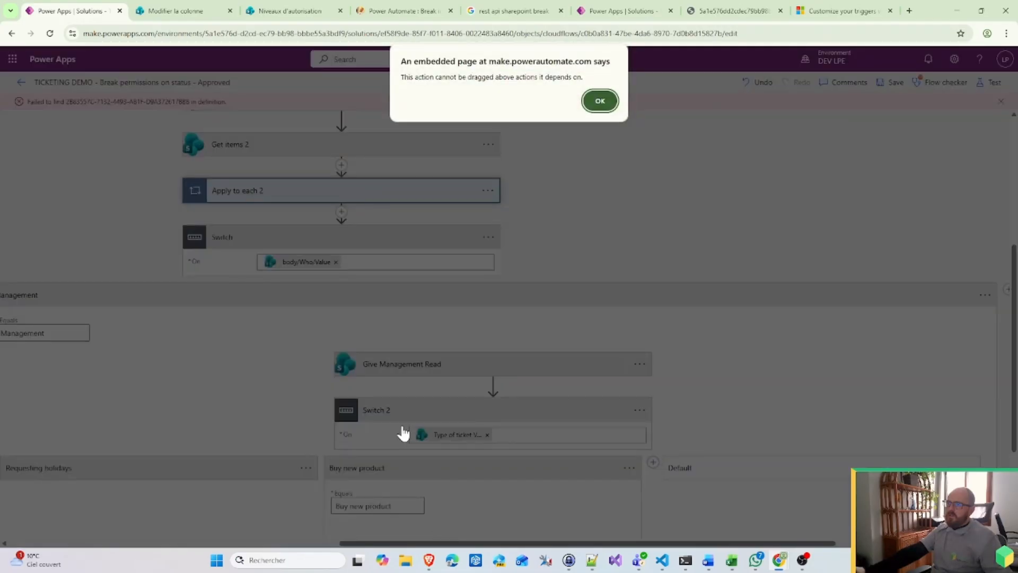
left_click(600, 101)
left_click_drag(362, 145, 462, 526)
left_click_drag(305, 149, 464, 531)
left_click(606, 103)
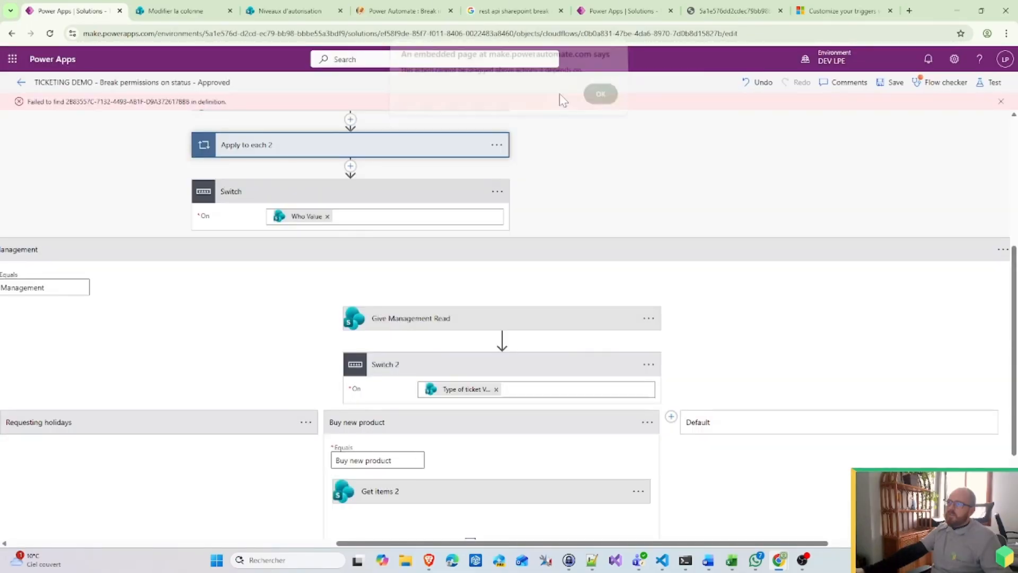
Step: Delete the Apply to each 2 step
left_click(497, 145)
left_click(545, 295)
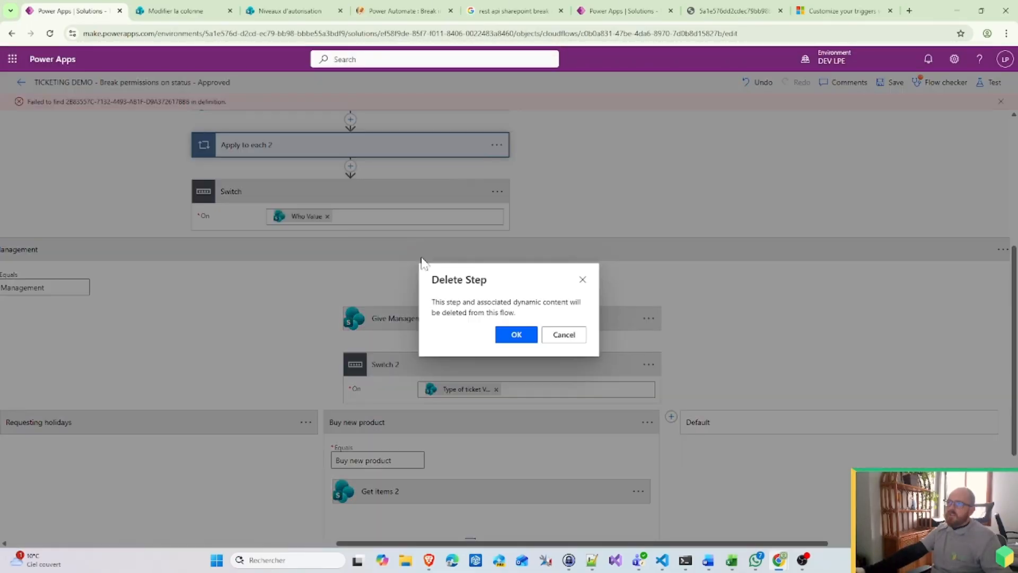
key("Return")
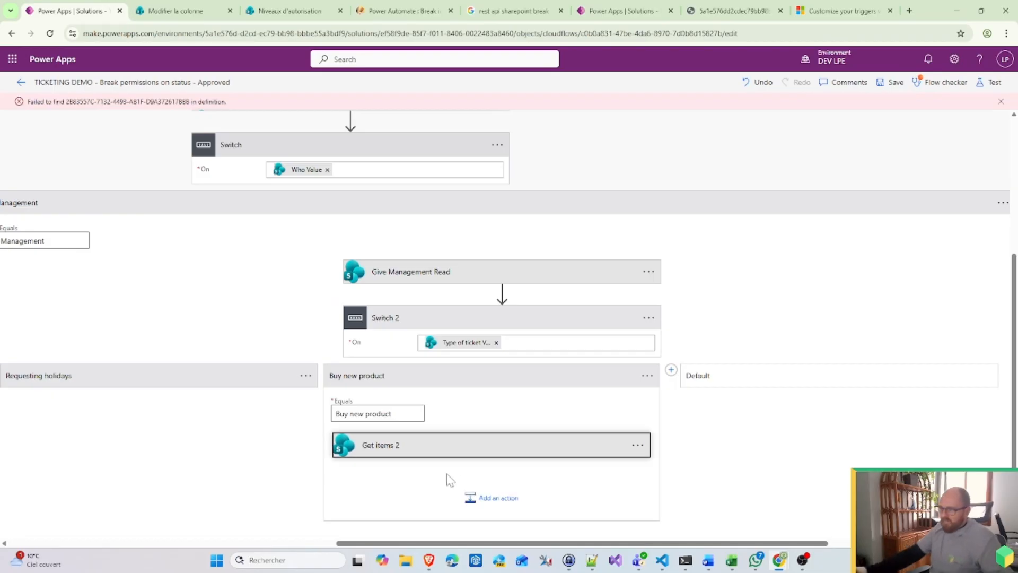
Step: Change the Get items 2 filter query value from HR to IT
left_click(478, 456)
left_click(385, 456)
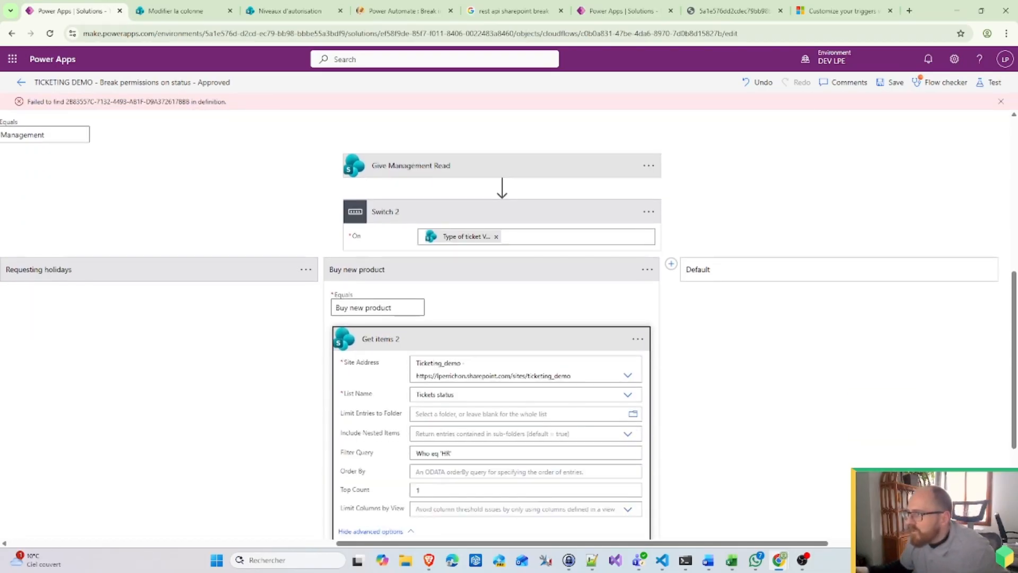
double_click(446, 454)
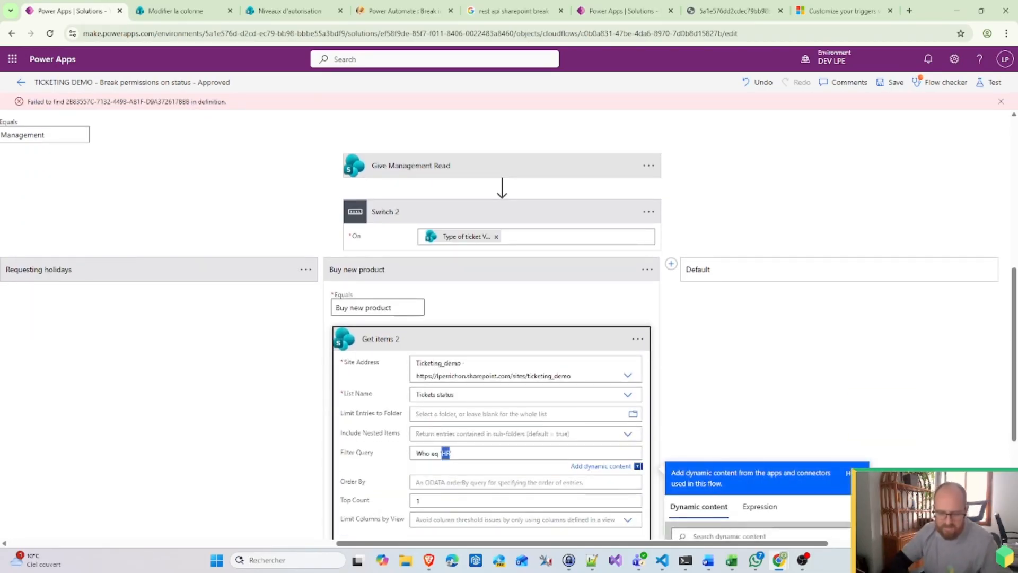
type("IT")
Step: Add a new action below Get items 2 and browse the SharePoint connector's actions
scroll(493, 382, "down", 4)
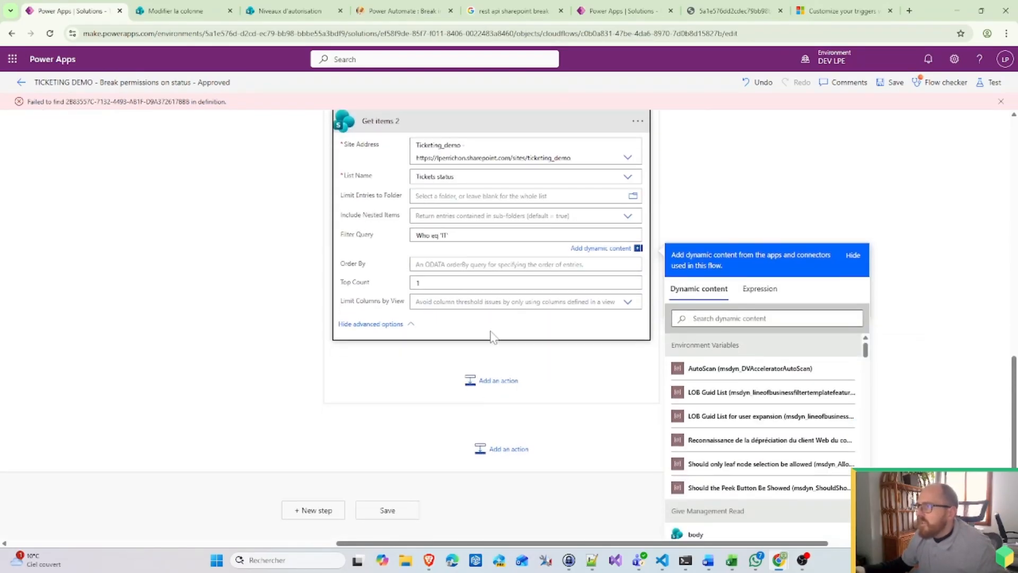
left_click(495, 382)
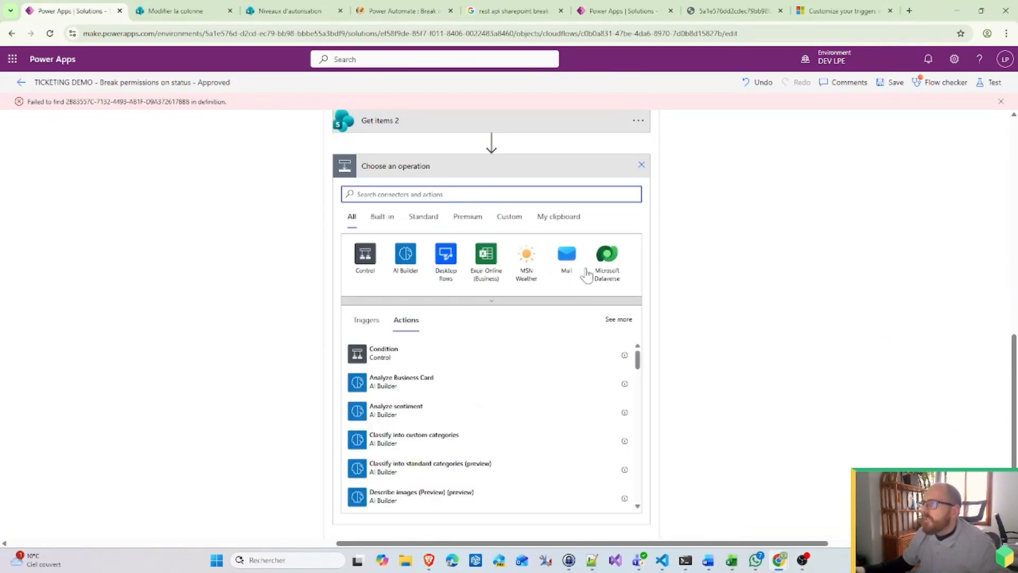
scroll(608, 318, "up", 3)
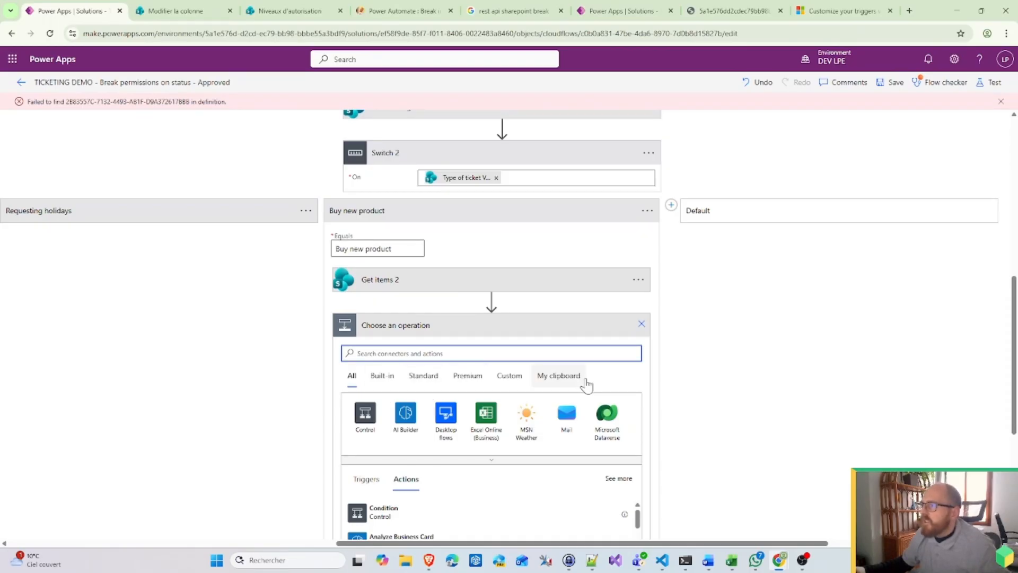
left_click(531, 462)
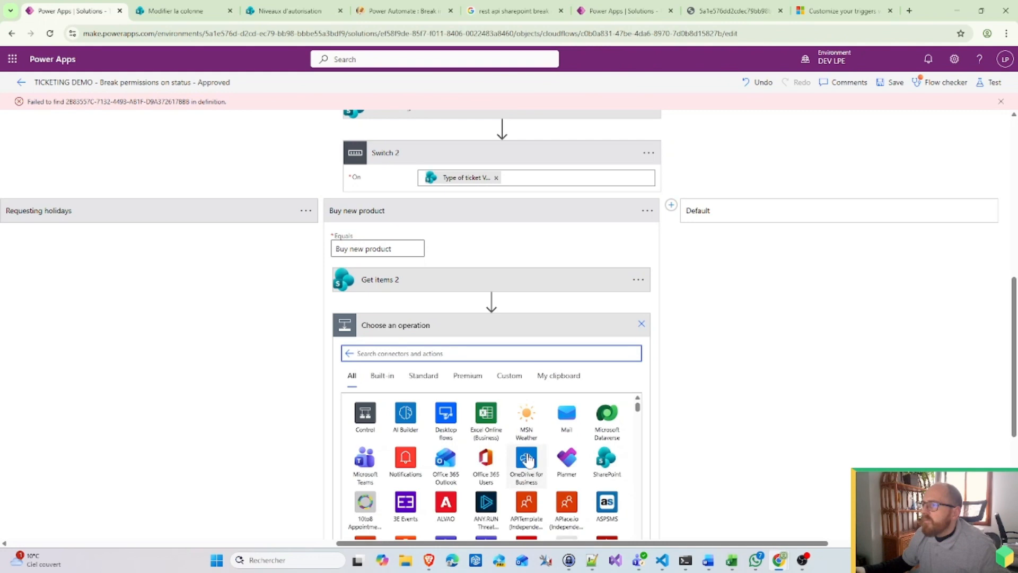
left_click(603, 456)
scroll(483, 472, "down", 4)
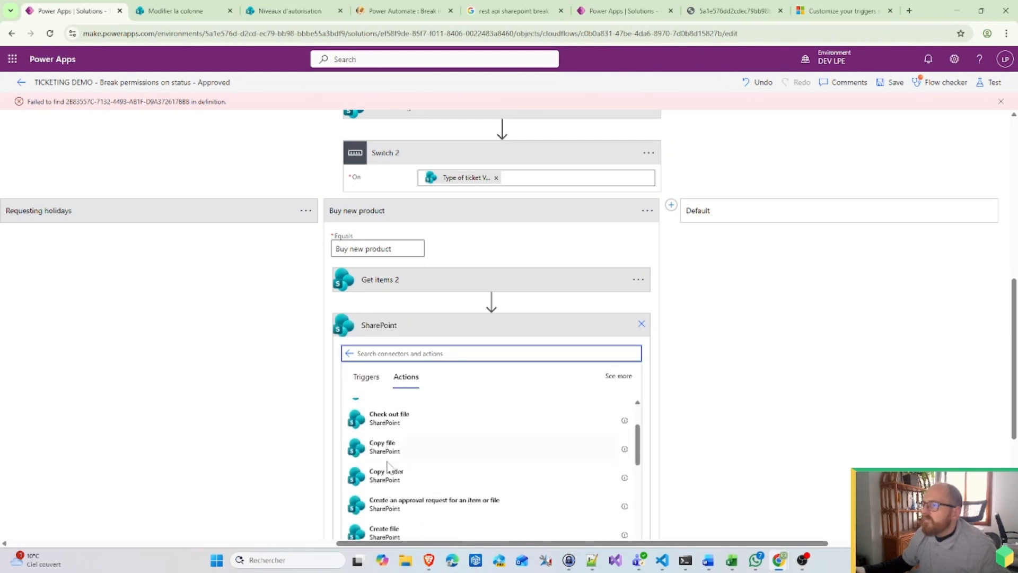
scroll(486, 497, "down", 15)
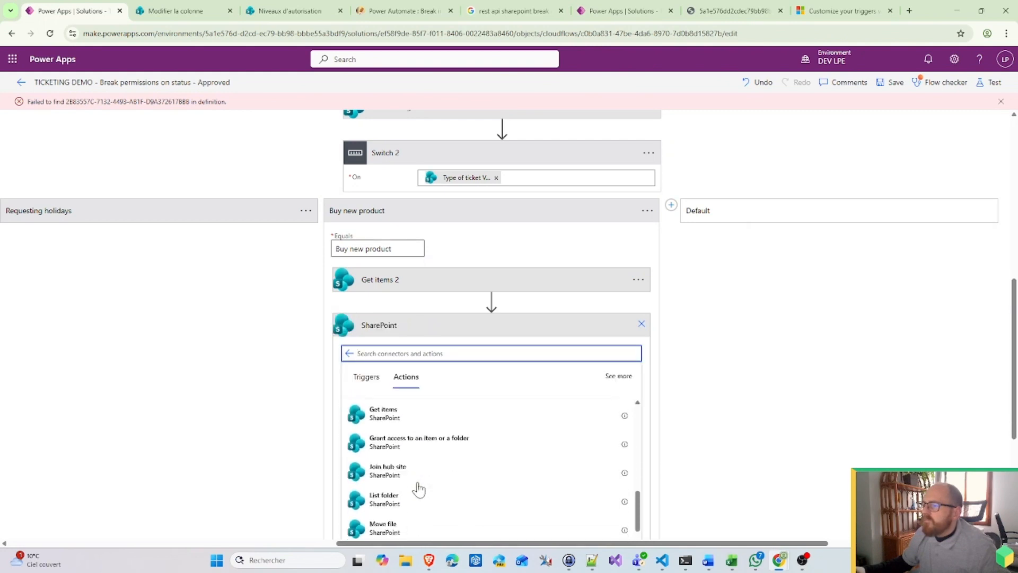
scroll(419, 489, "down", 3)
scroll(419, 489, "up", 12)
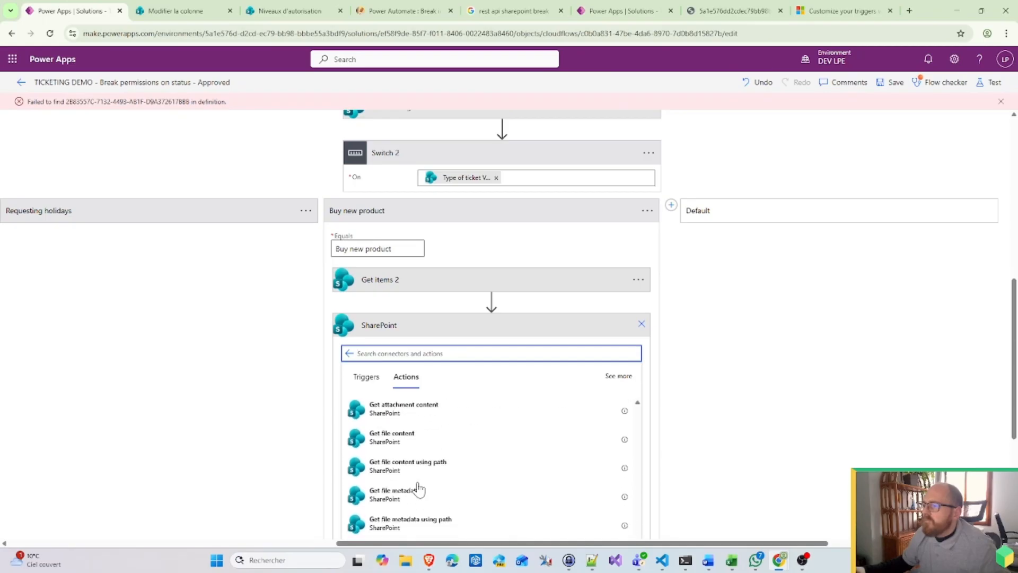
scroll(419, 489, "down", 1)
scroll(726, 512, "down", 3)
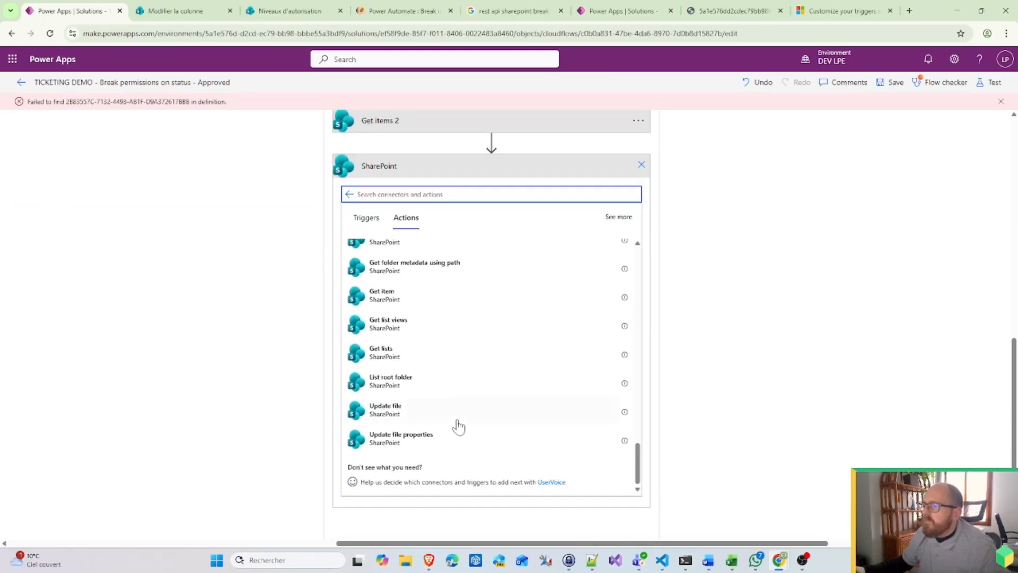
scroll(450, 428, "up", 1)
scroll(415, 425, "down", 1)
scroll(417, 370, "up", 3)
Step: Add an Update item step for site Ticketing_demo, list Tickets status, with Id from Get items 2
type("Update")
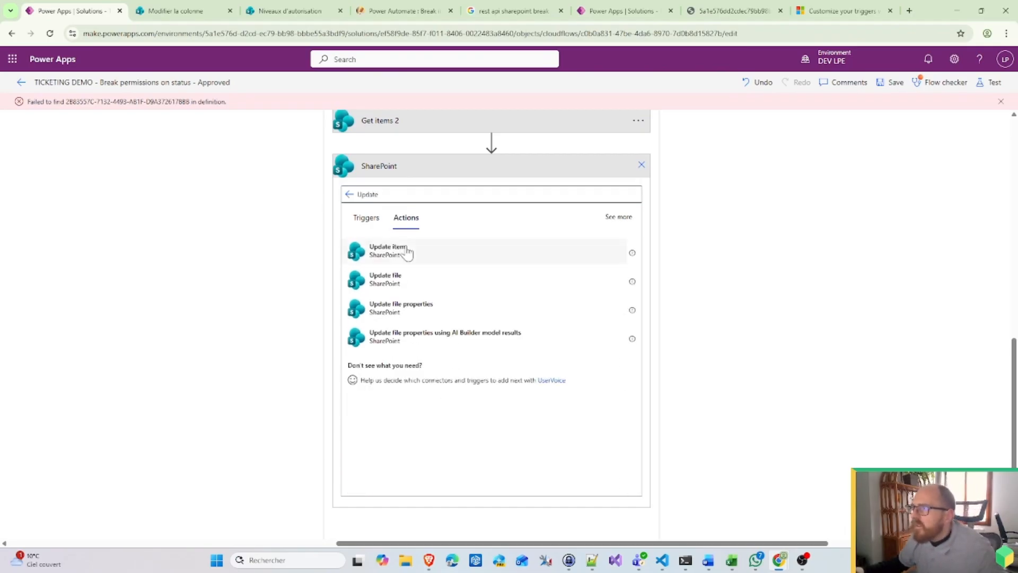
left_click(403, 250)
left_click(628, 276)
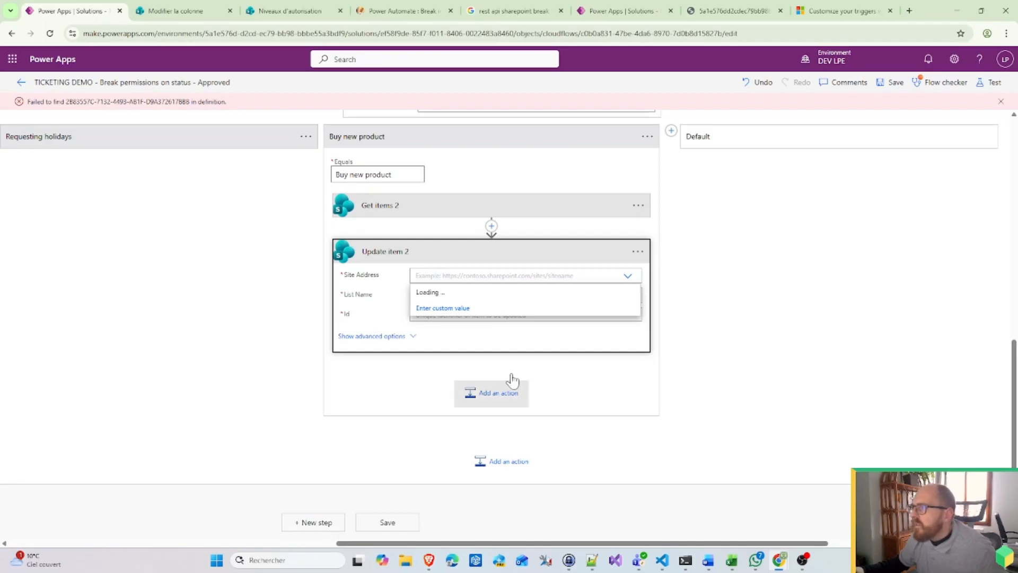
left_click(493, 325)
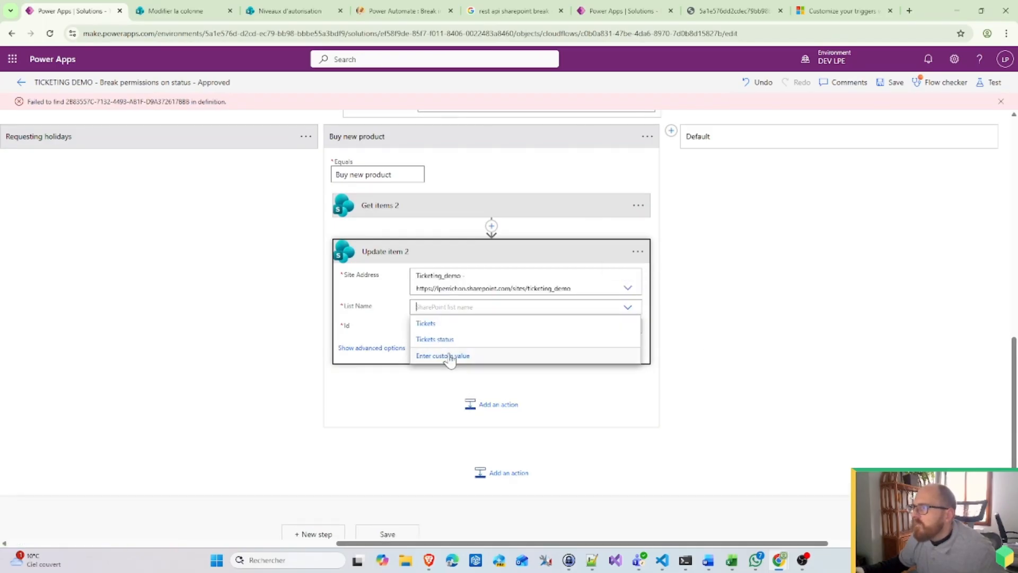
left_click(448, 342)
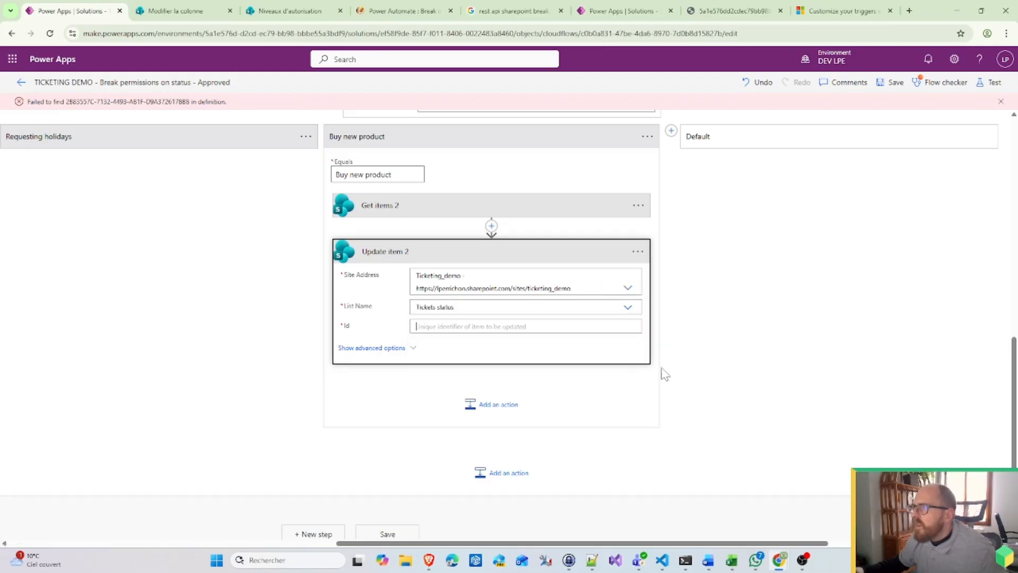
left_click(699, 417)
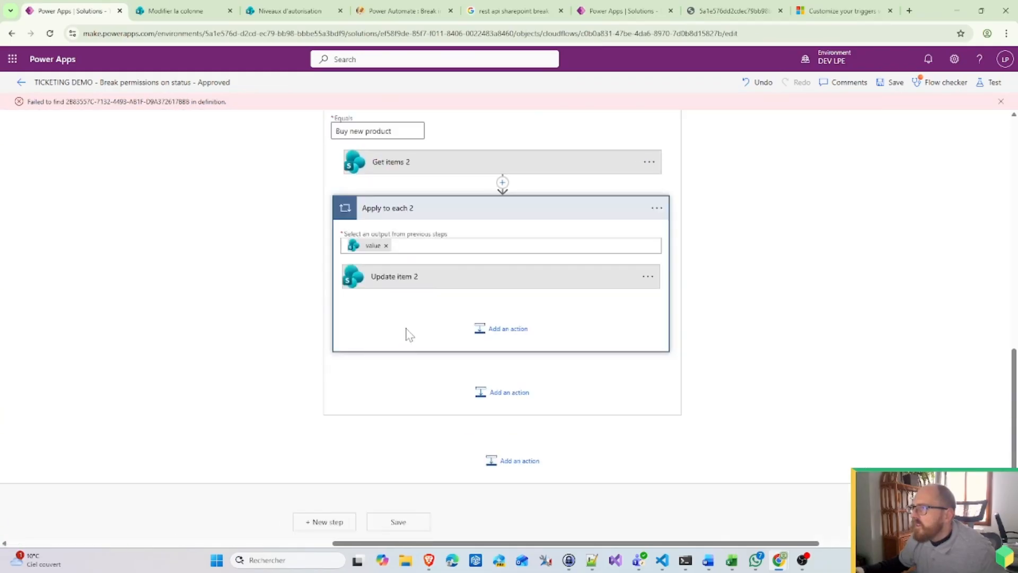
Step: Set Update item 2's Status Value to In progress
left_click(449, 284)
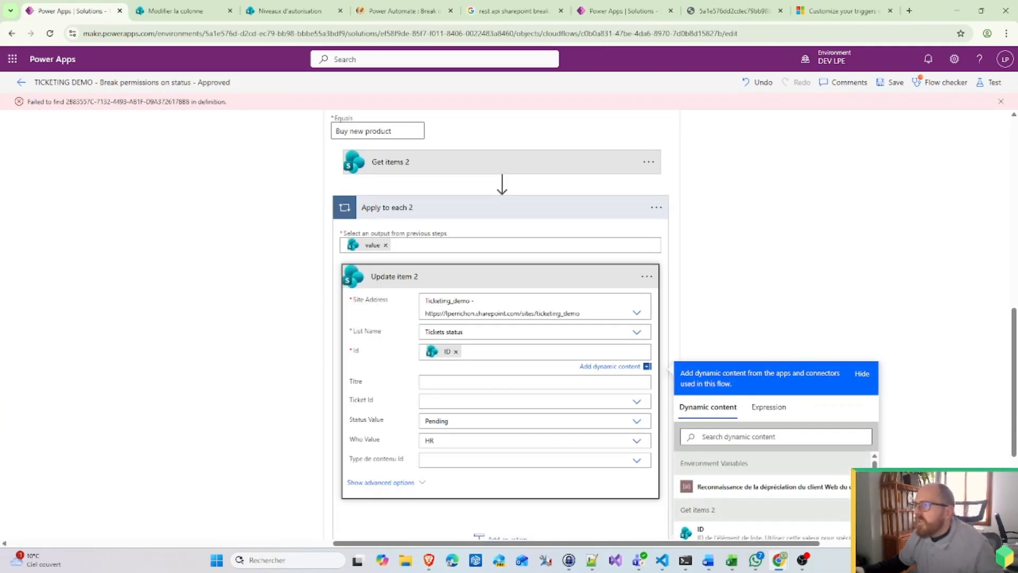
left_click(448, 421)
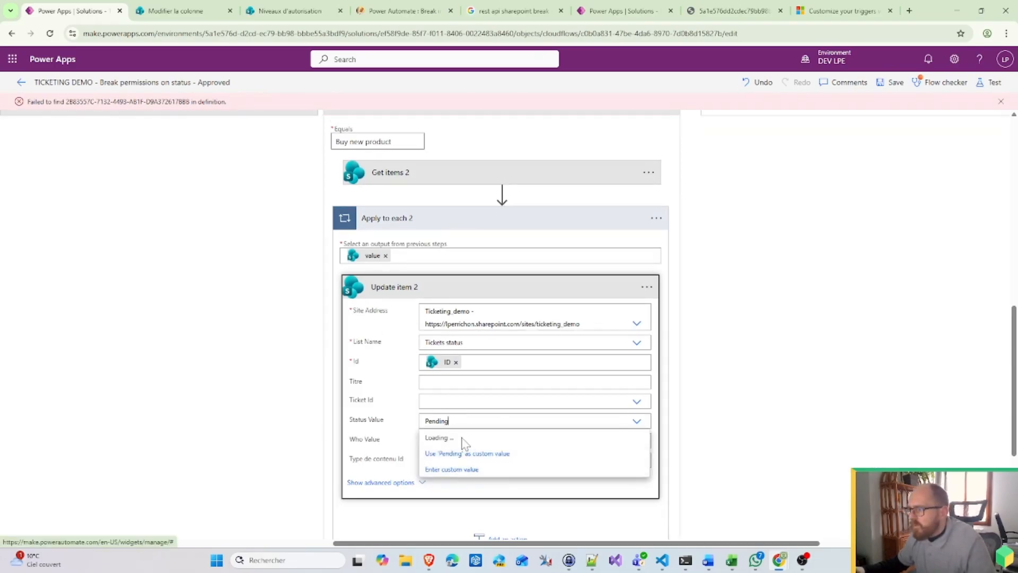
left_click(451, 454)
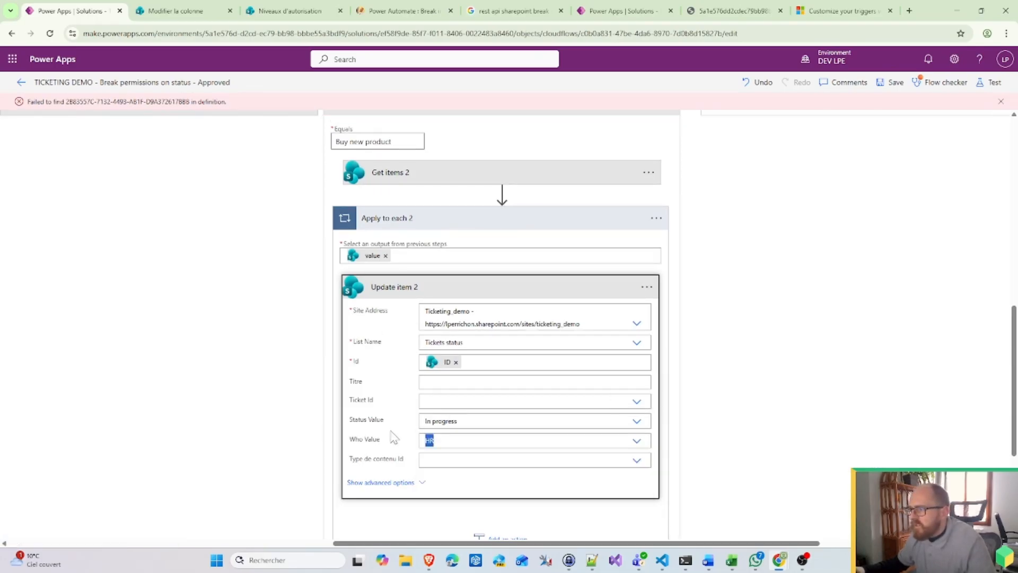
left_click(447, 174)
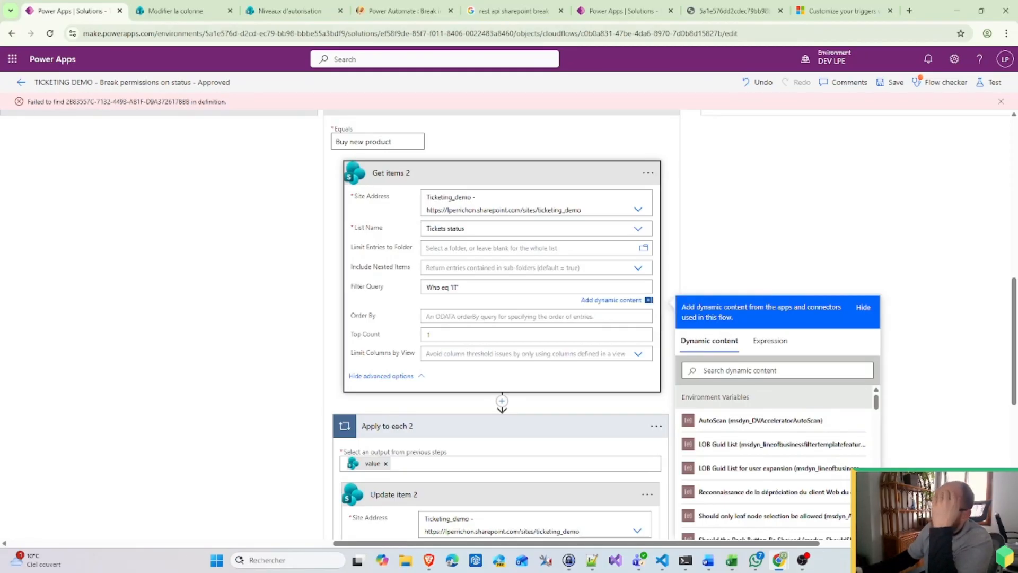
Step: Search the web in a new tab for 'odate on sharepoint lookup column'
left_click(909, 11)
type("o")
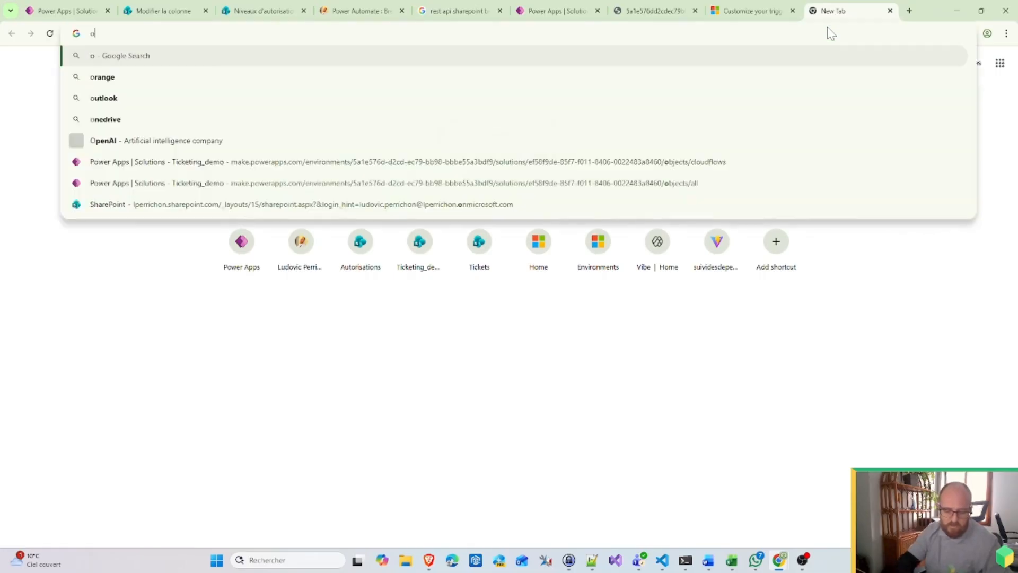
type("date on shar")
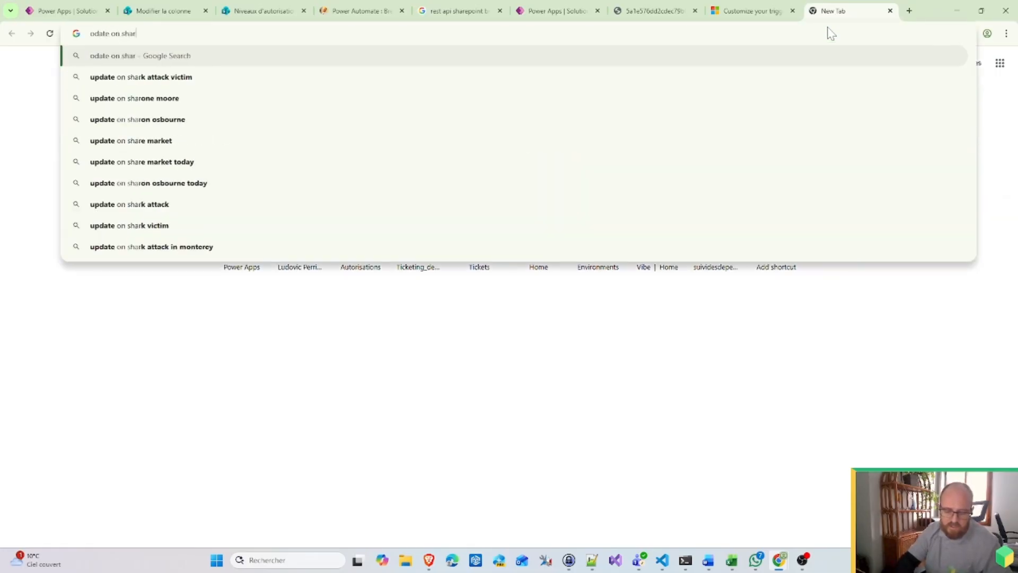
type("epoint loo")
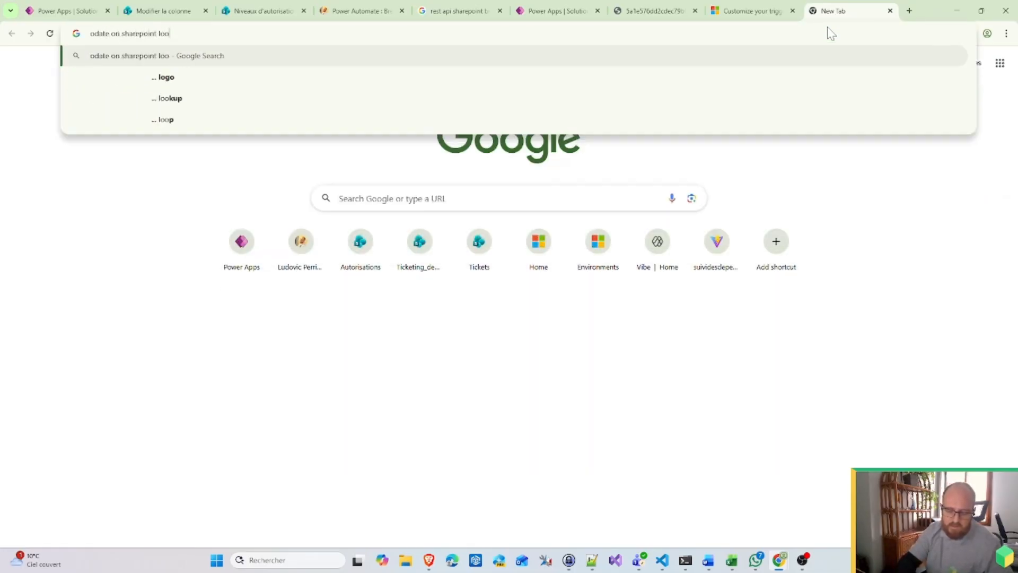
type("kup column")
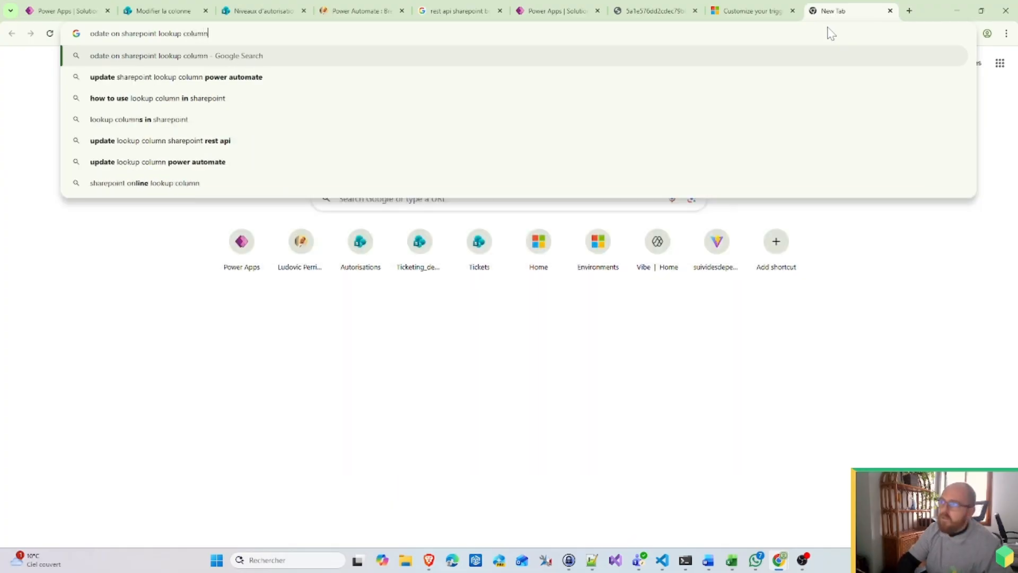
key("Return")
Step: Read the Power Platform Community thread on filtering lookup columns
scroll(530, 297, "down", 3)
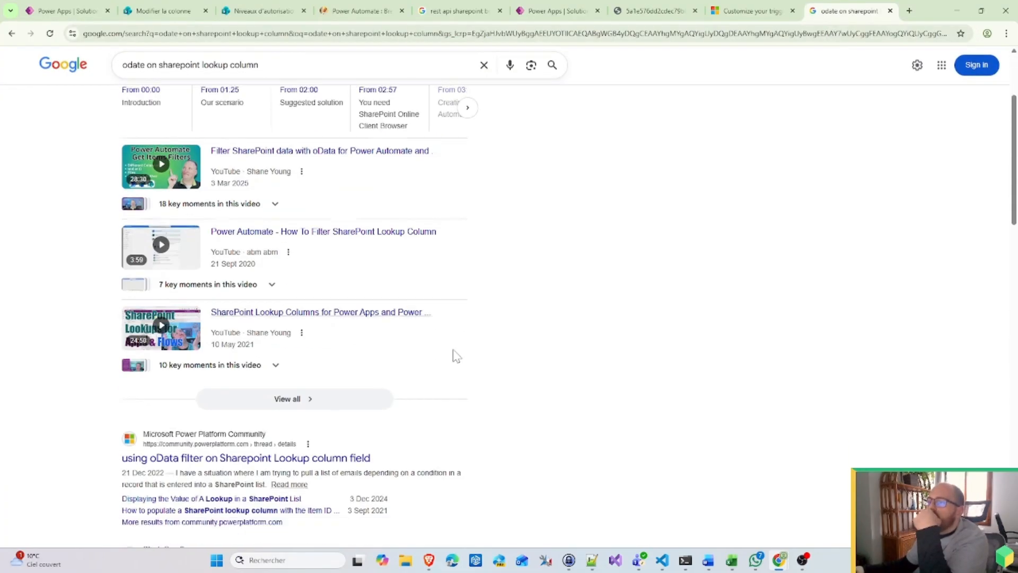
left_click(170, 452)
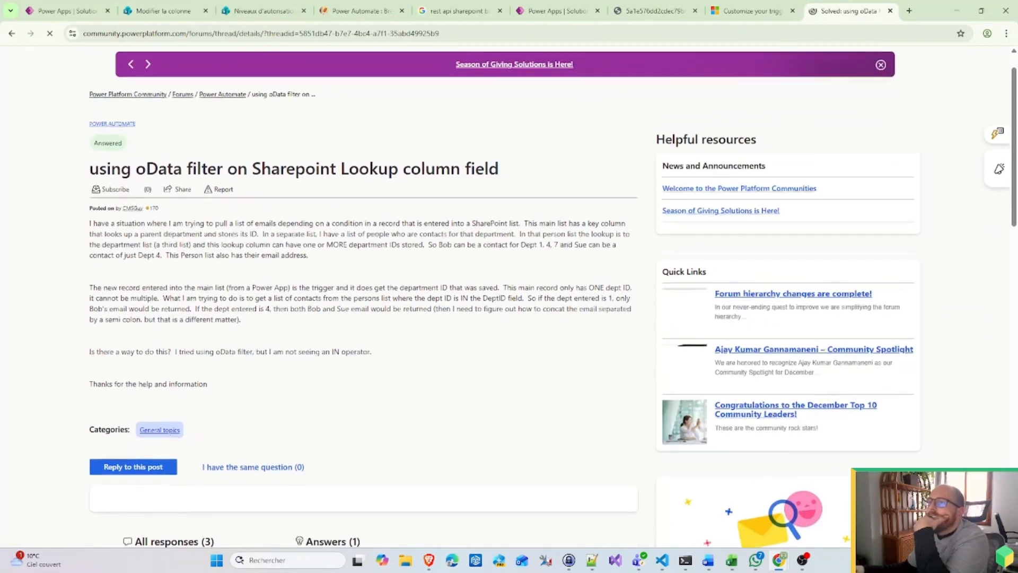
scroll(244, 295, "down", 5)
scroll(245, 297, "up", 6)
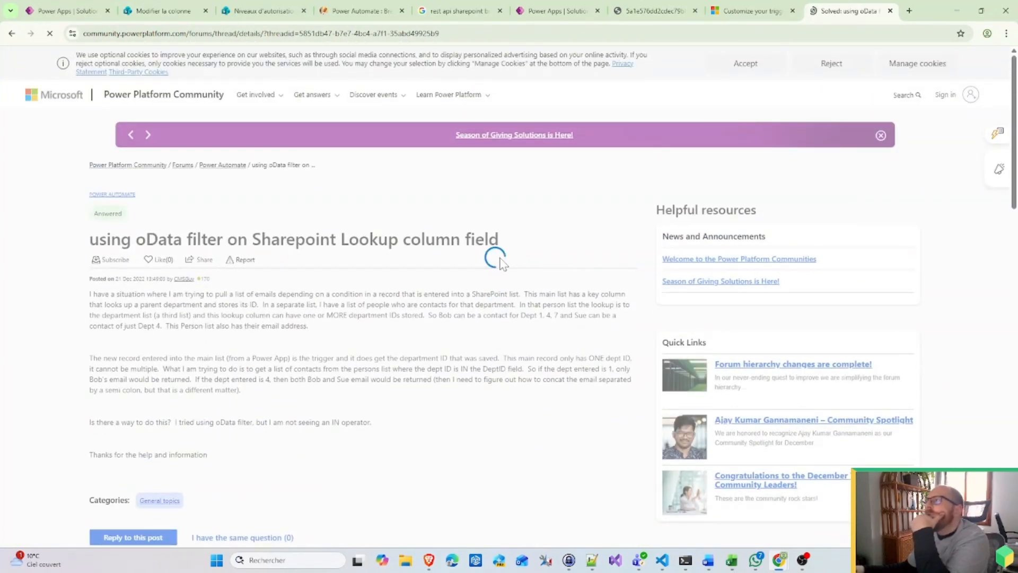
scroll(499, 263, "down", 9)
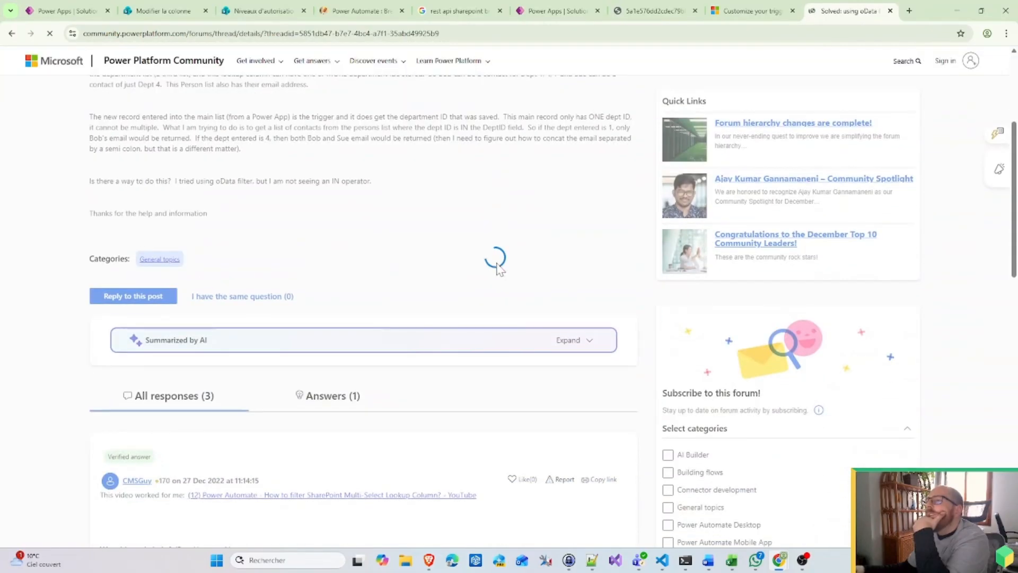
scroll(499, 269, "down", 2)
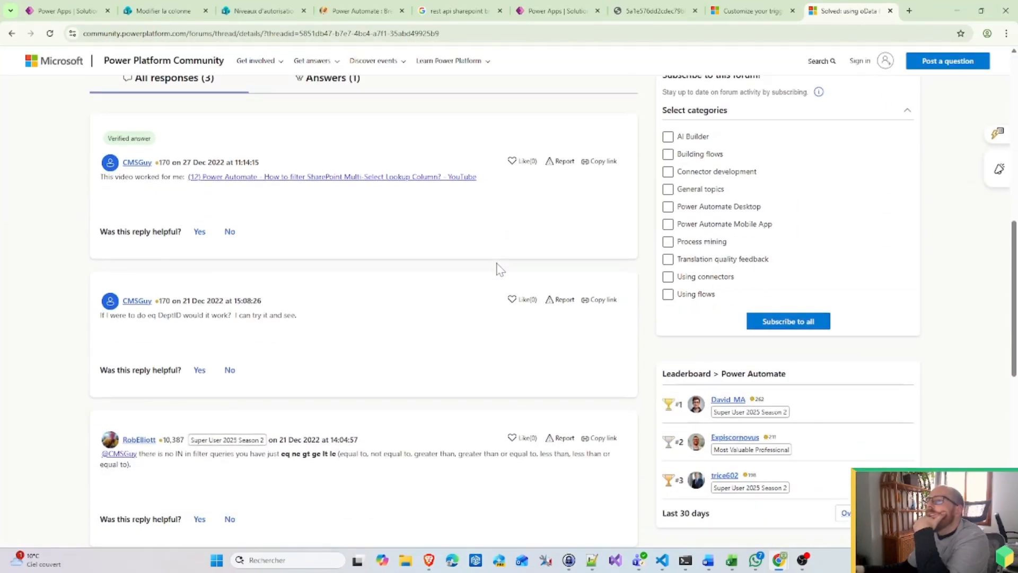
scroll(499, 270, "down", 1)
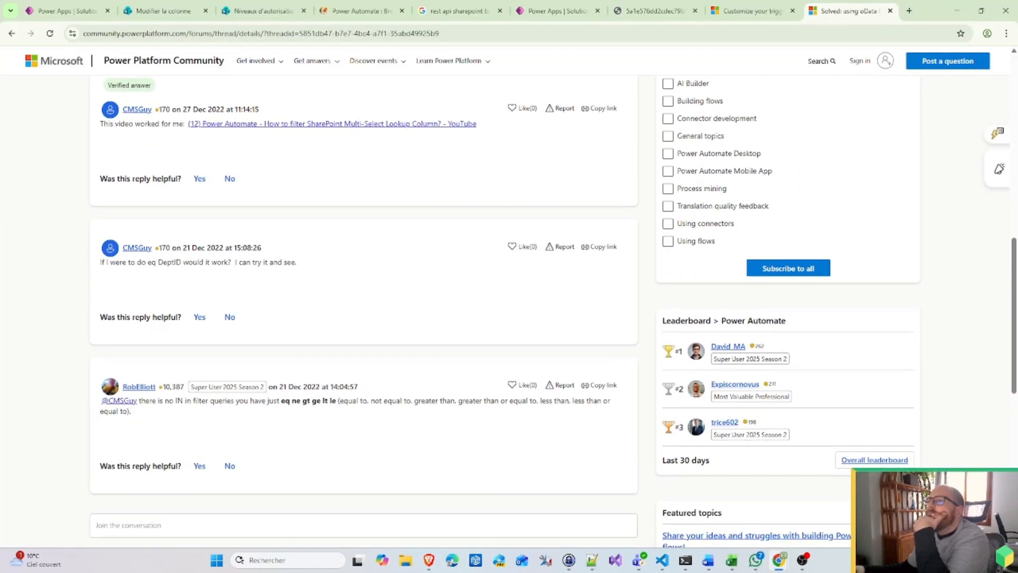
scroll(499, 269, "down", 2)
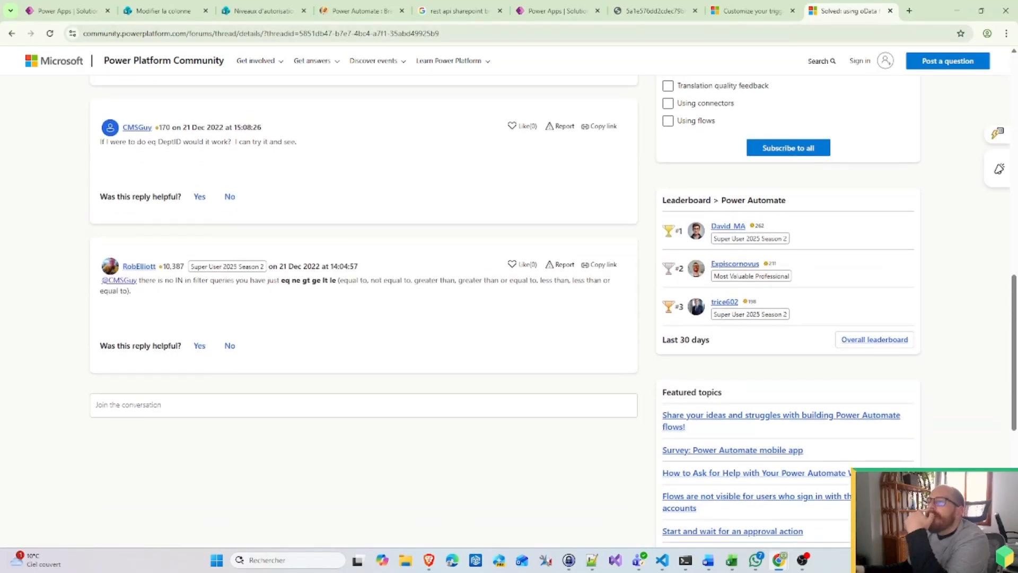
scroll(256, 302, "down", 5)
Step: Open the Stack Overflow answer on OData filters for SharePoint lookup columns from the results
left_click(11, 33)
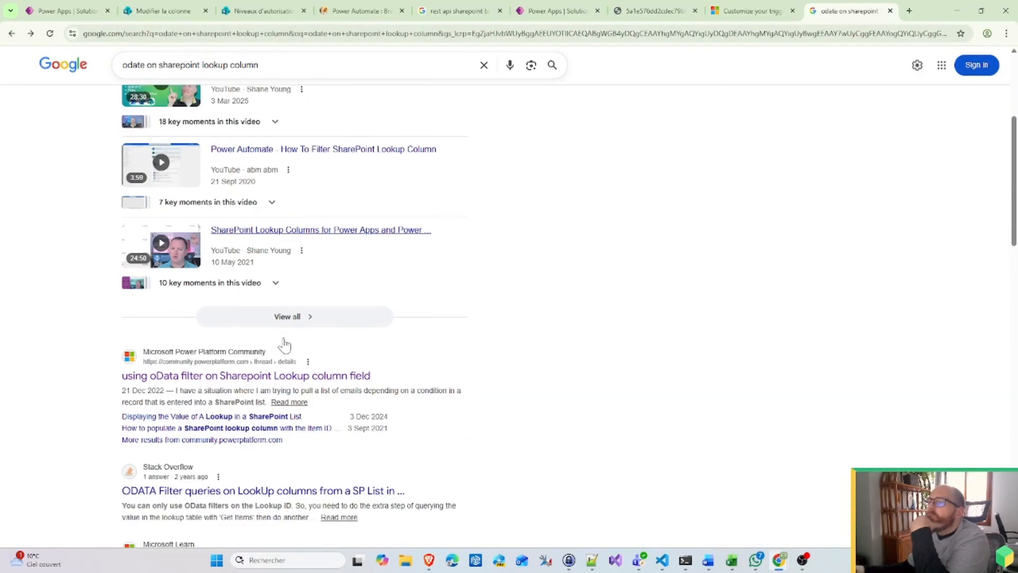
scroll(229, 363, "down", 2)
left_click(227, 358)
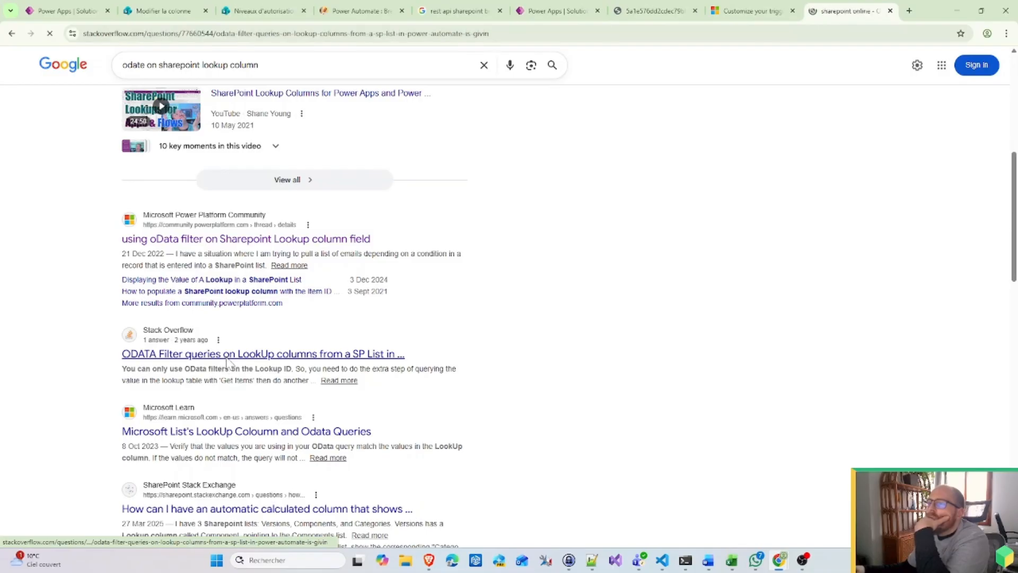
scroll(457, 352, "down", 4)
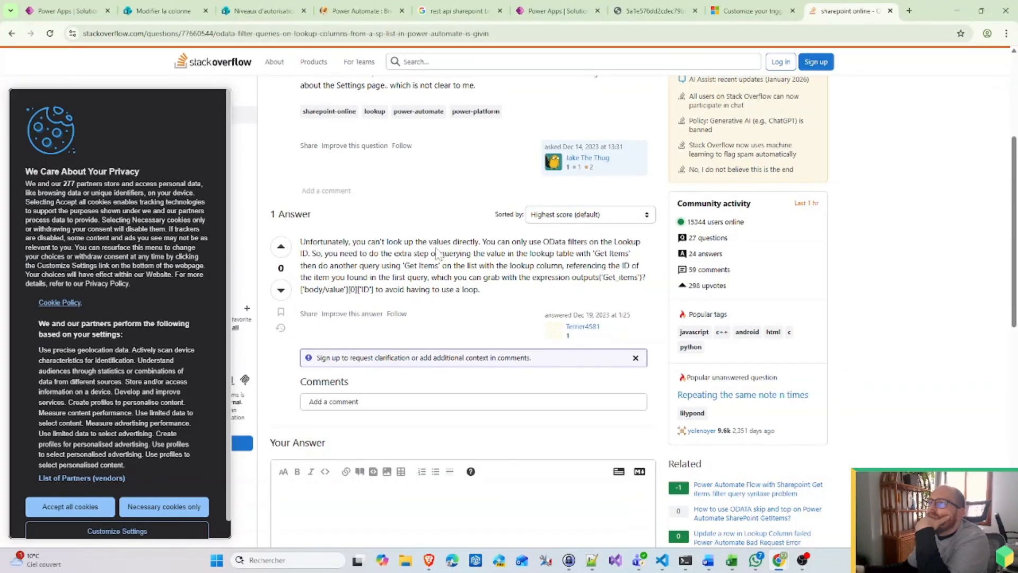
Step: Add 'Power automate' to the search and open the University of Michigan OData article in a new tab
left_click(13, 34)
left_click(263, 65)
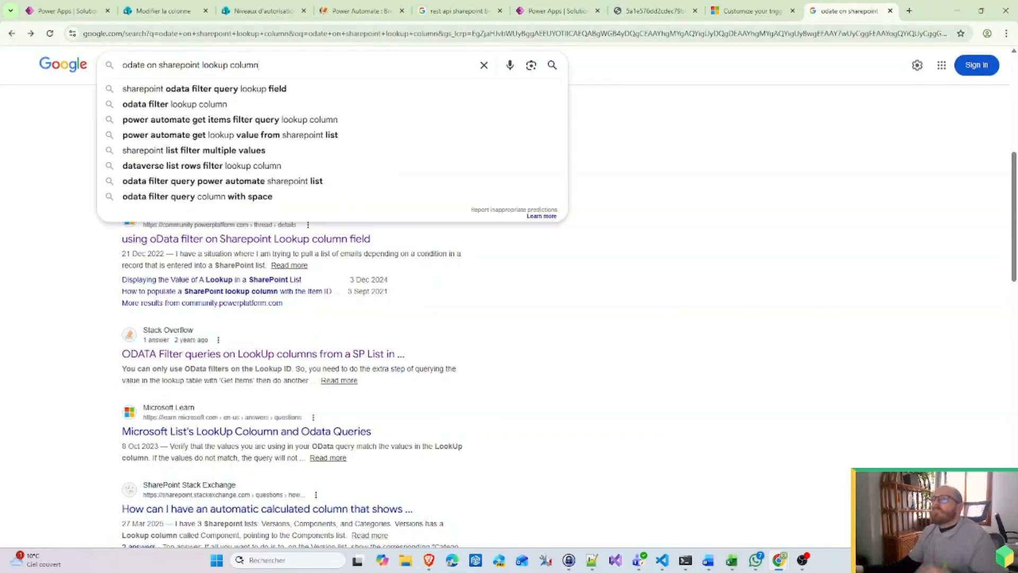
type("Power automate")
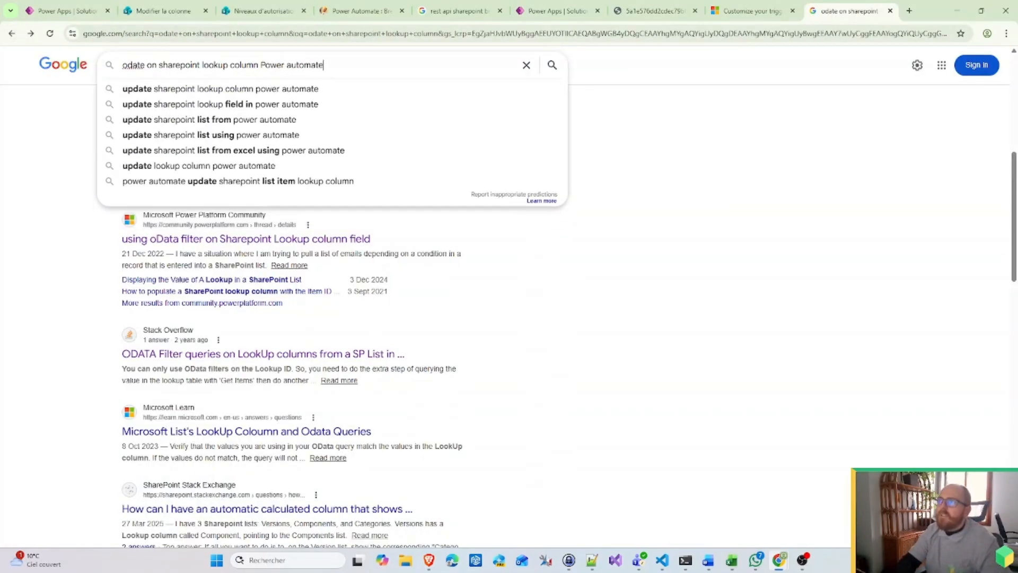
key("Return")
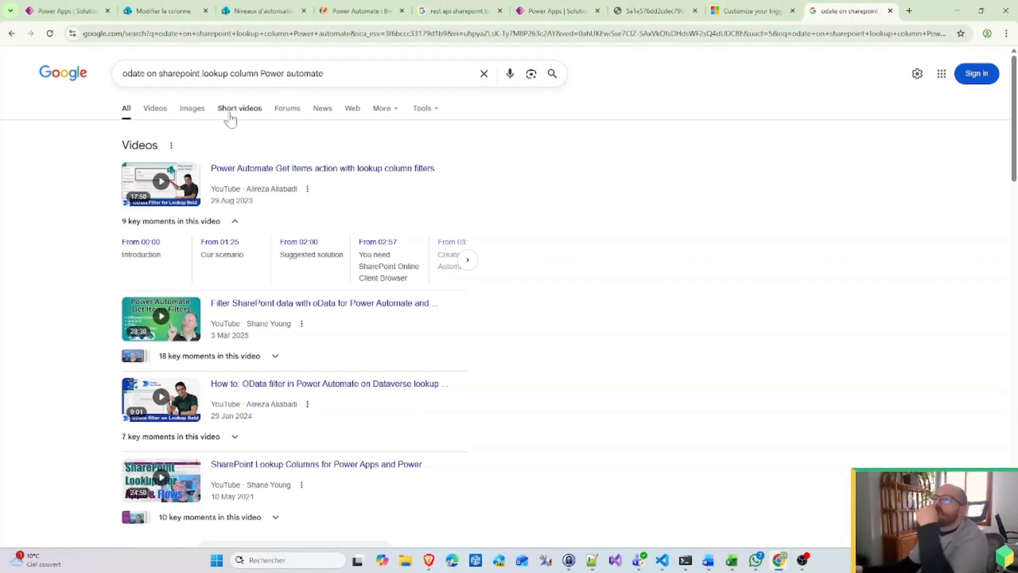
scroll(261, 277, "down", 6)
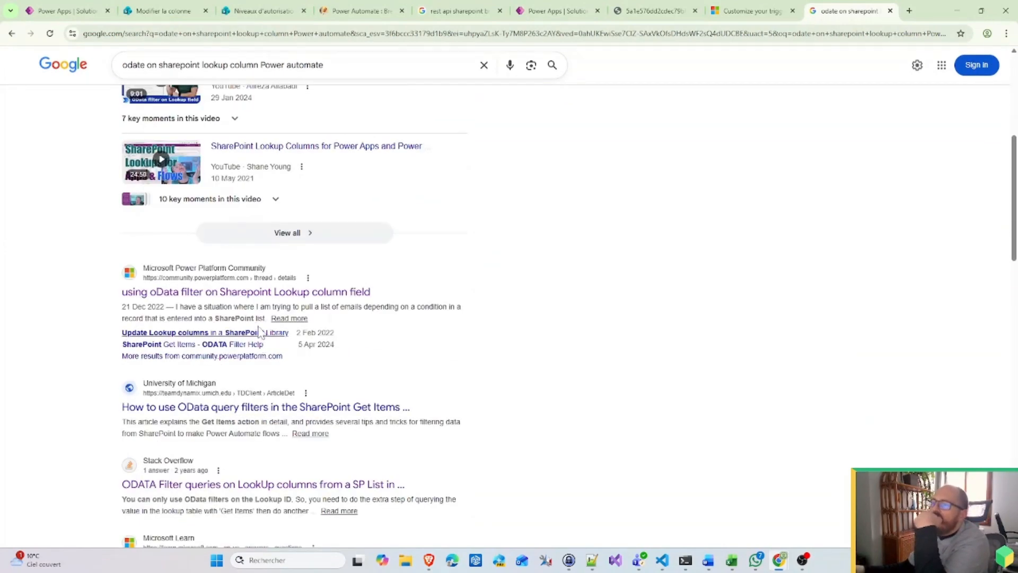
middle_click(302, 409)
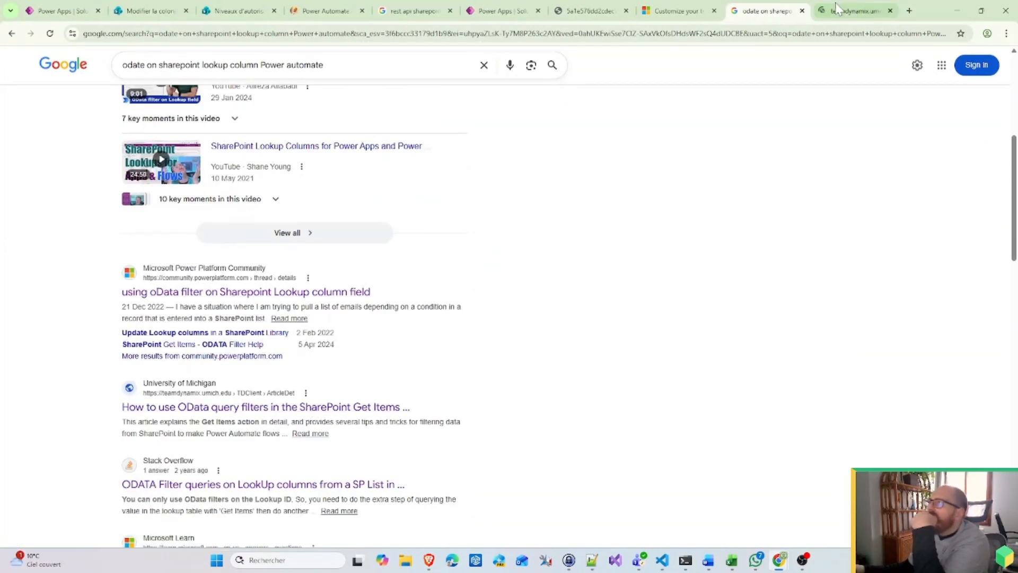
left_click(854, 10)
Step: Read the Michigan article on OData filter queries for SharePoint Get items
scroll(442, 360, "down", 4)
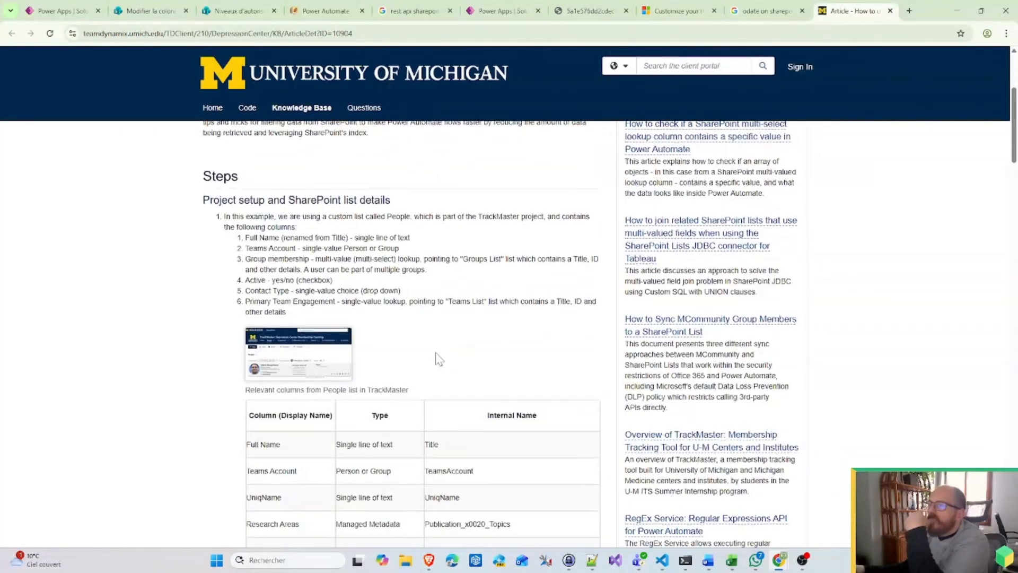
scroll(438, 360, "down", 3)
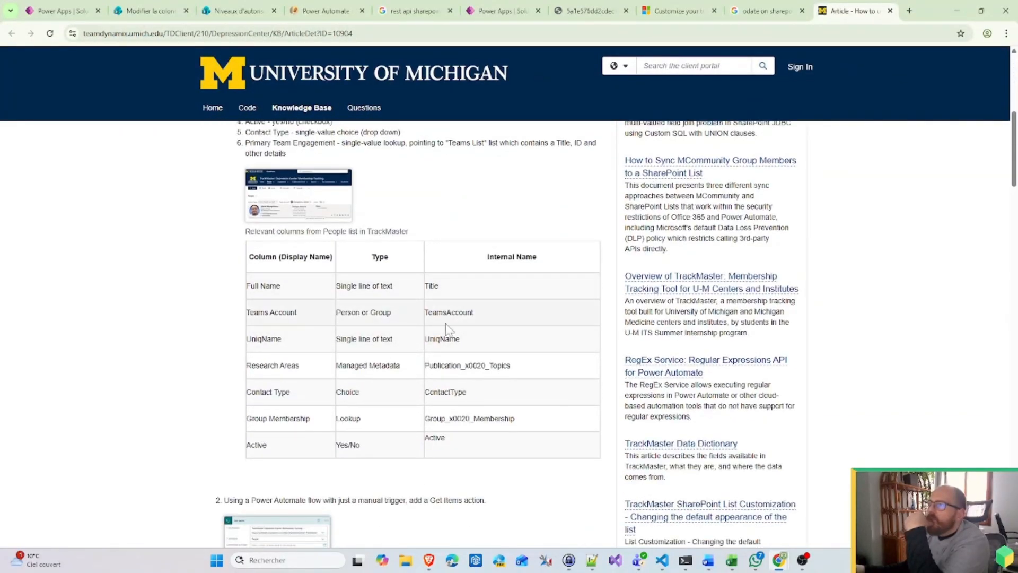
scroll(473, 397, "up", 1)
scroll(474, 397, "down", 2)
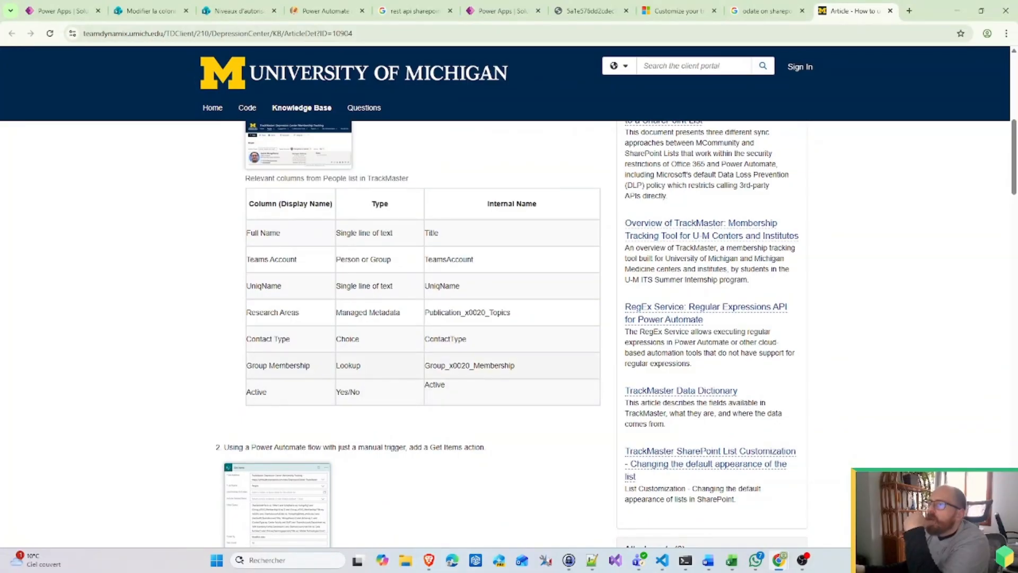
scroll(391, 373, "down", 10)
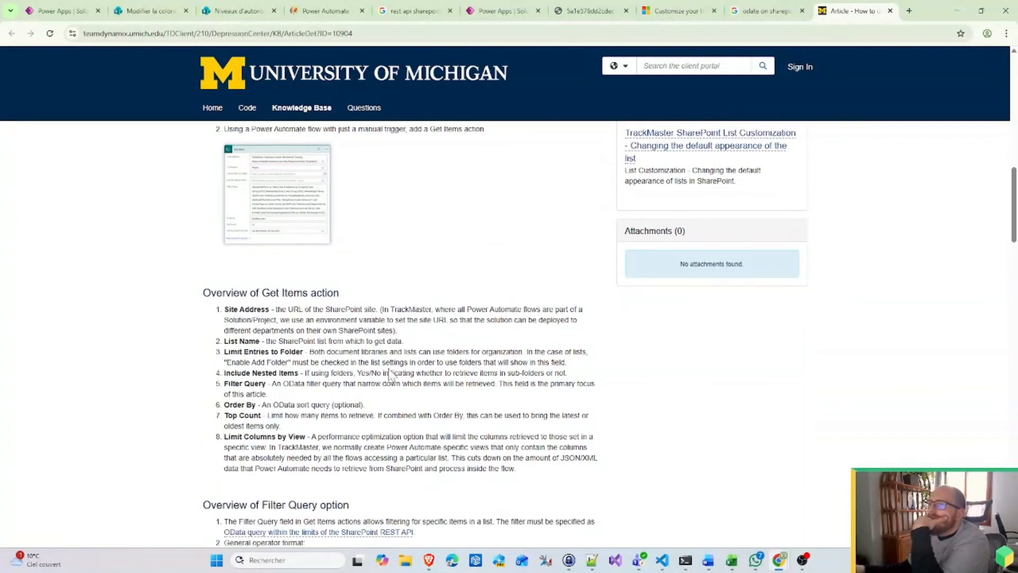
scroll(290, 353, "down", 9)
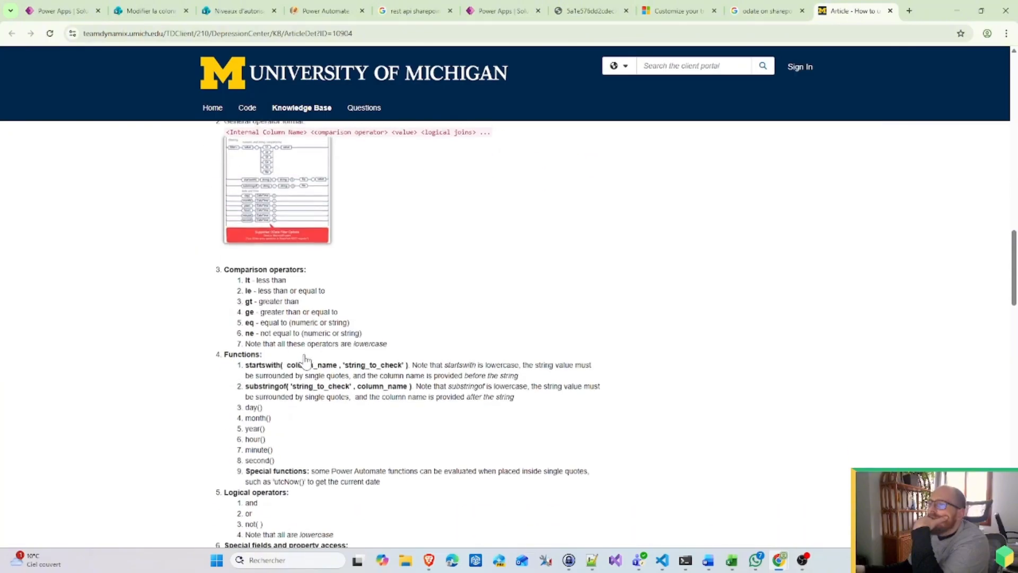
scroll(290, 352, "down", 4)
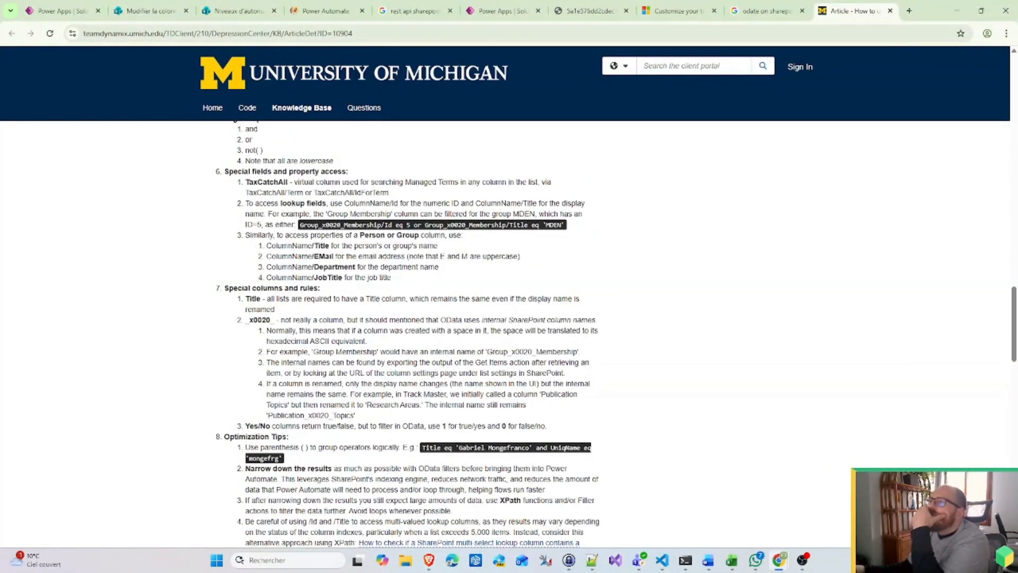
Step: Open the Ticket column's settings in the Tickets status list and select its internal field name 'Ticket'
left_click(159, 12)
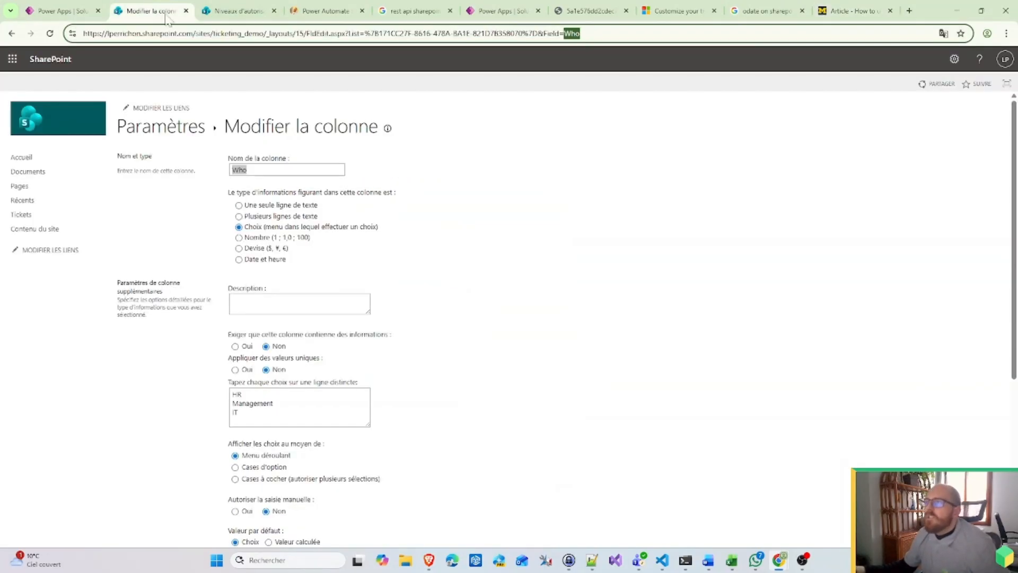
left_click(176, 132)
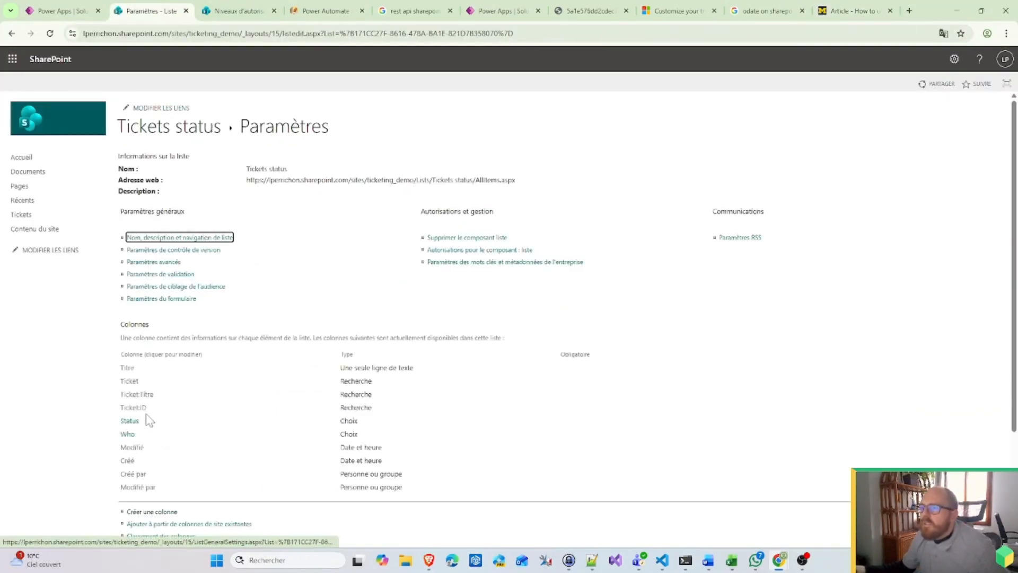
left_click(130, 381)
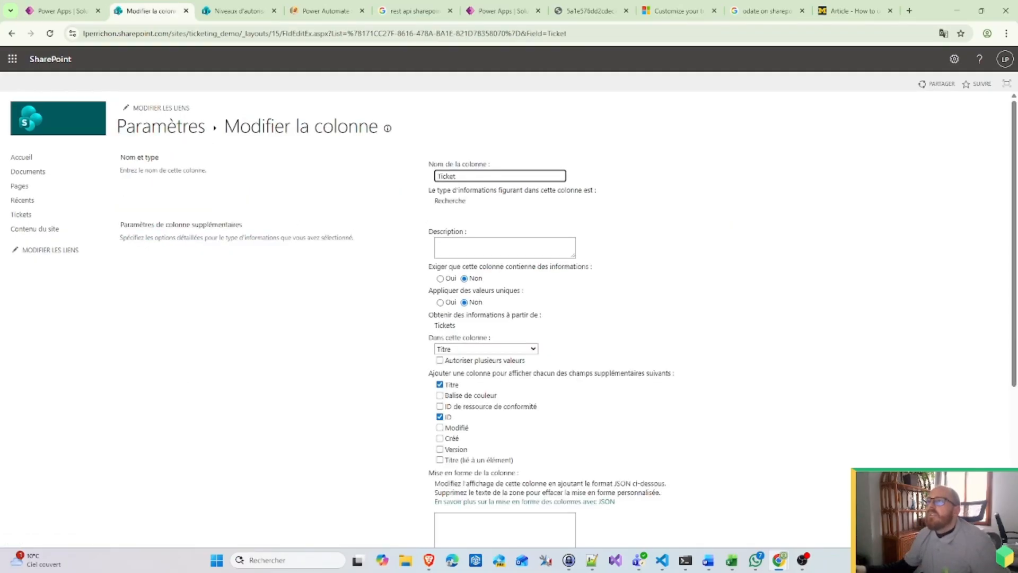
double_click(588, 34)
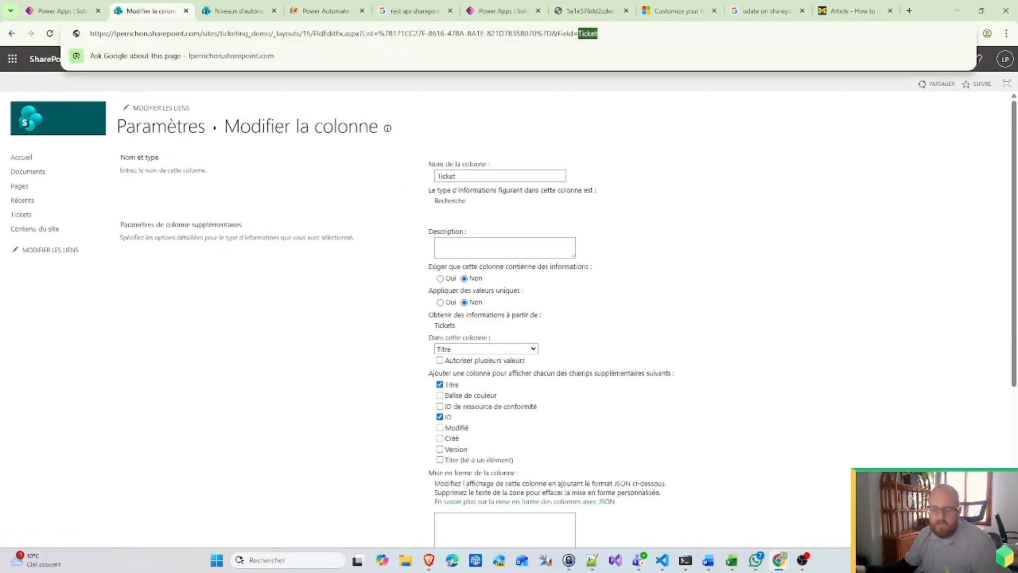
left_click(74, 10)
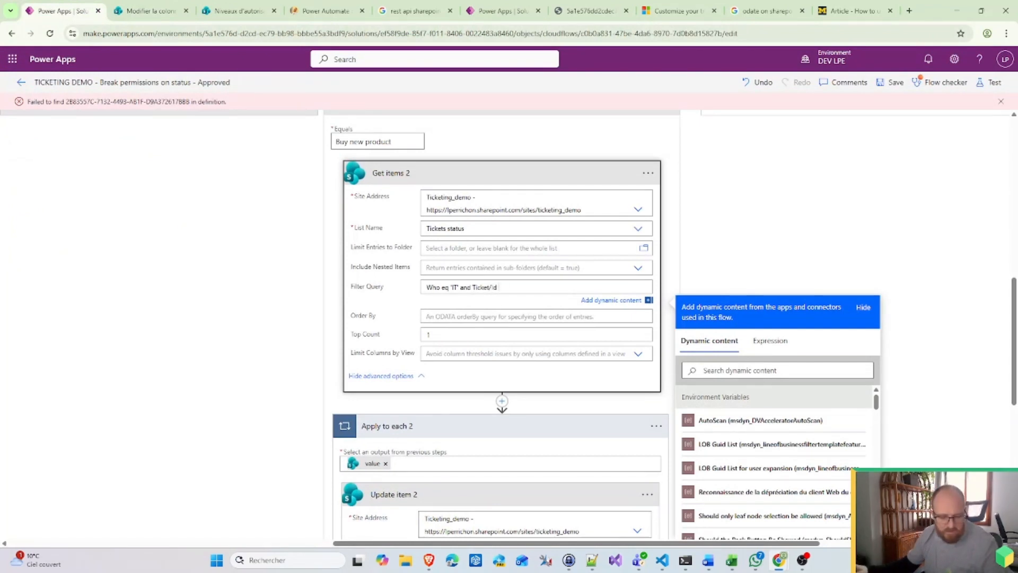
Step: Append 'and Ticket/Id eq' plus the Get item ID to the IT Get items 2 filter query
scroll(792, 490, "down", 5)
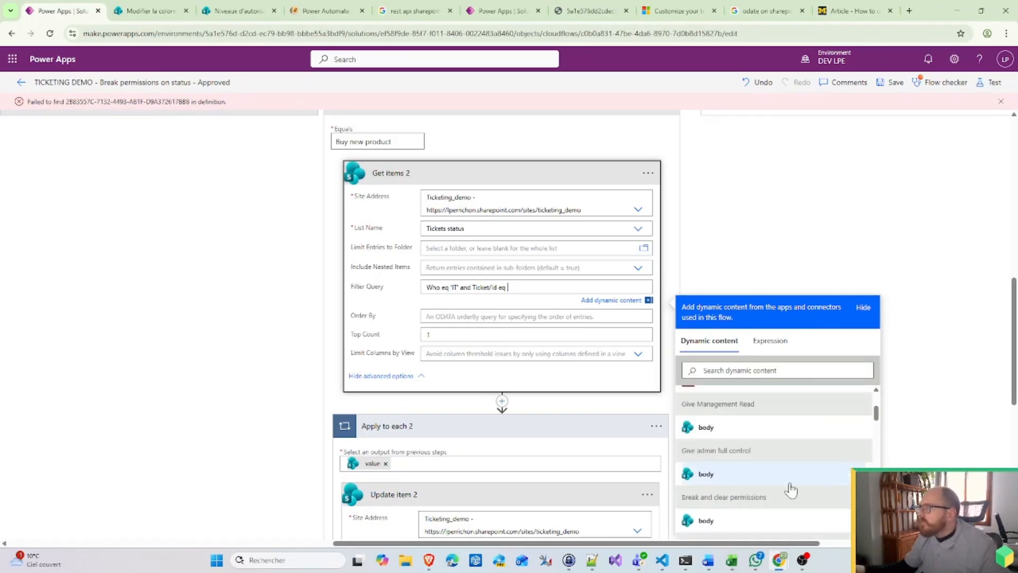
scroll(805, 490, "up", 5)
scroll(804, 489, "down", 15)
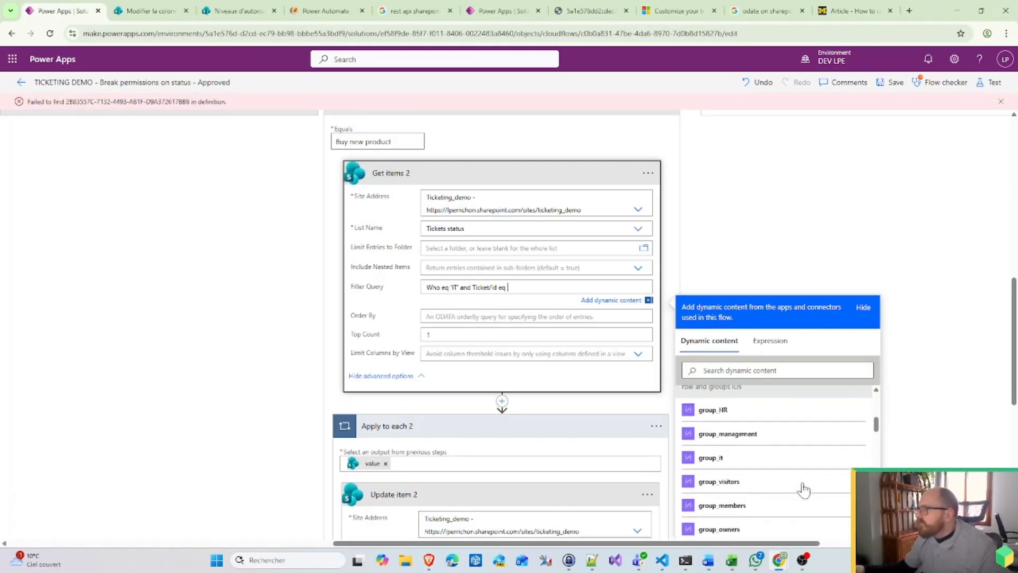
scroll(804, 489, "up", 1)
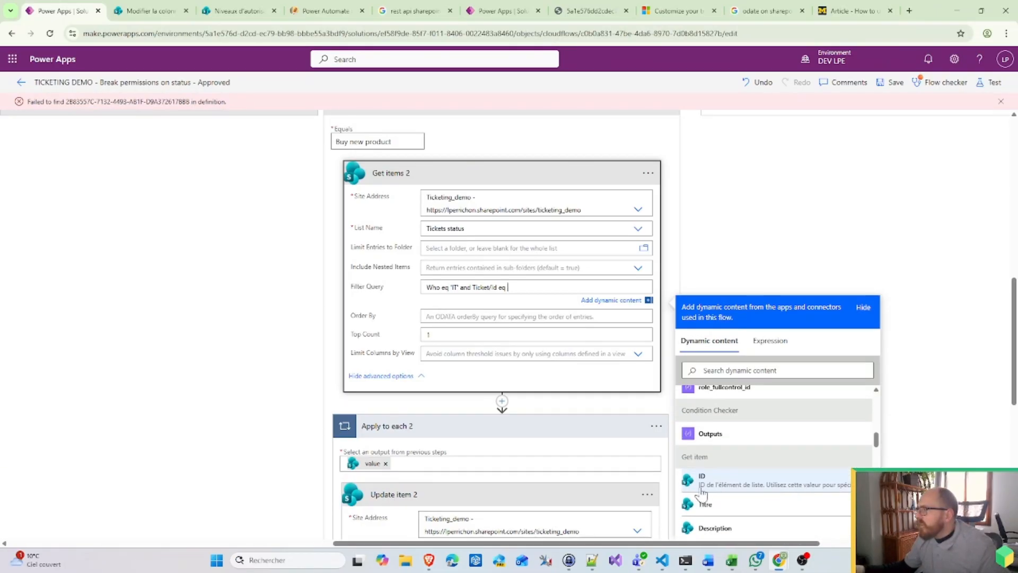
left_click(743, 492)
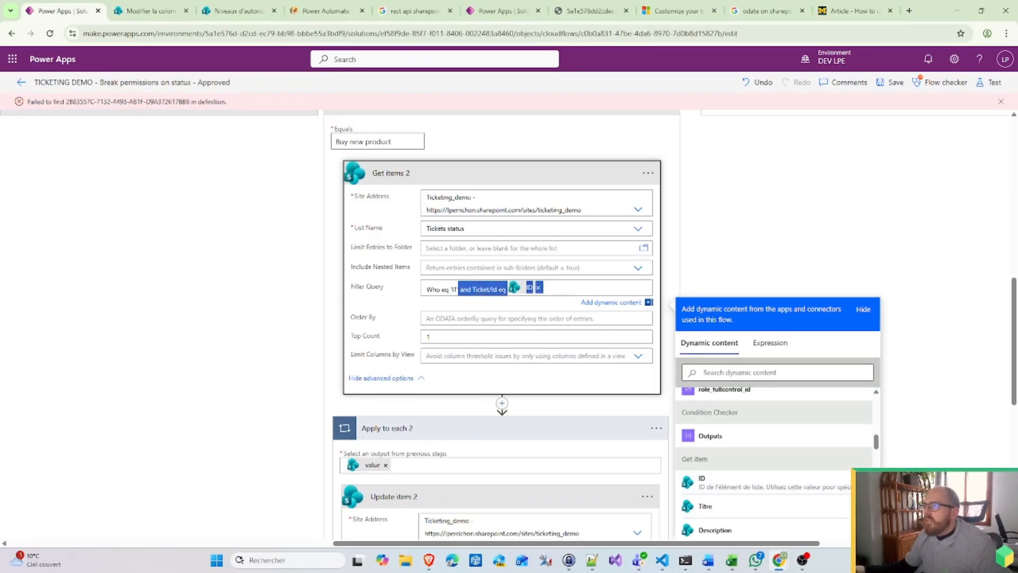
left_click(255, 324)
Step: Paste the same Ticket/Id condition into the HR Get items filter query
scroll(246, 326, "up", 5)
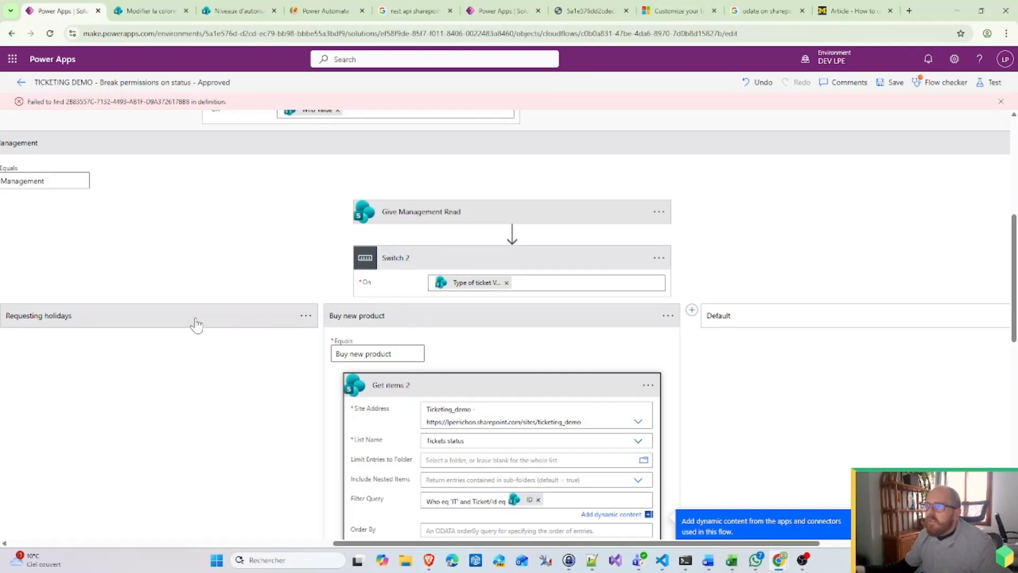
left_click(109, 391)
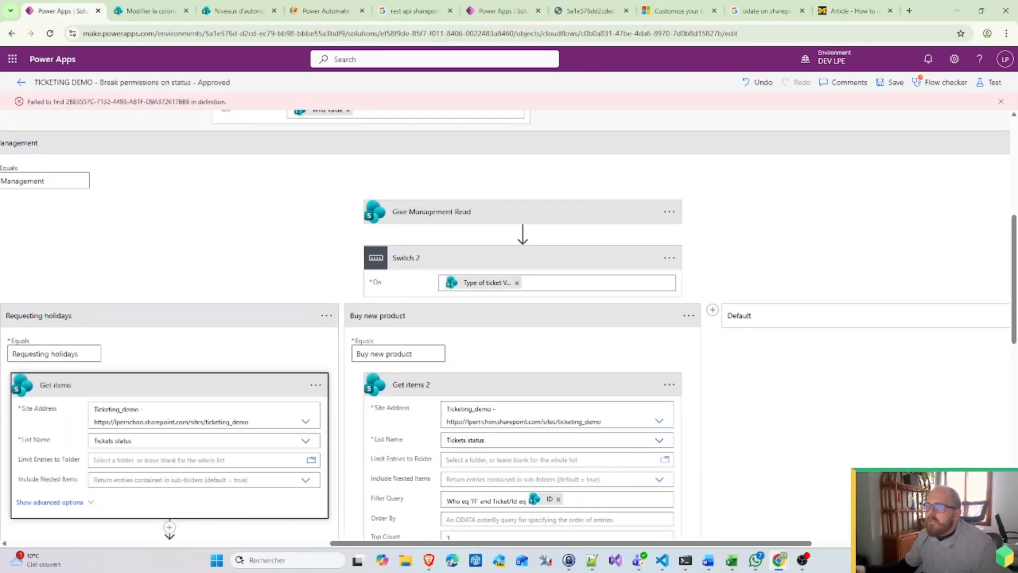
left_click(178, 499)
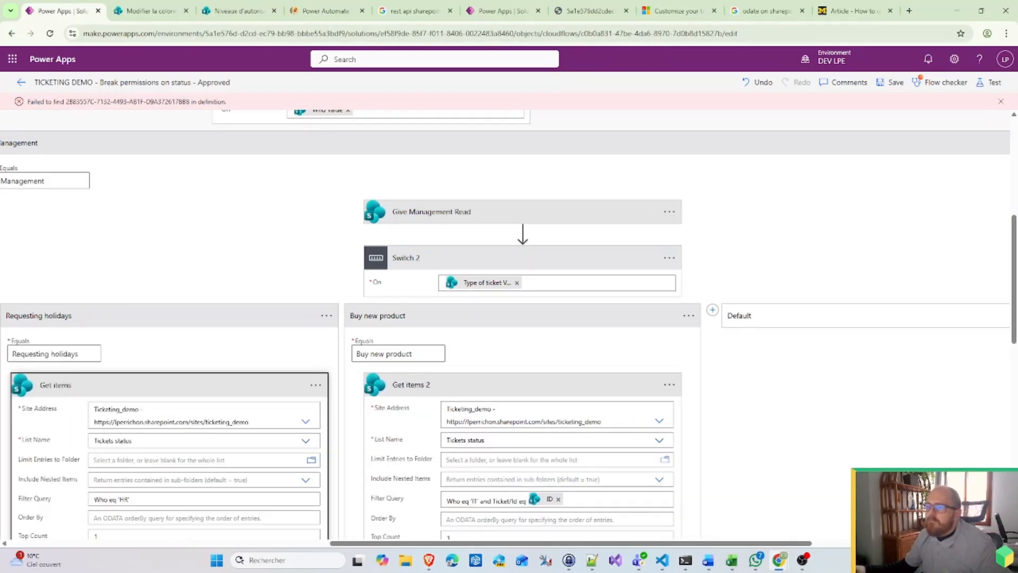
scroll(178, 499, "down", 1)
left_click(130, 446)
type("and Ticket/Id eq ID")
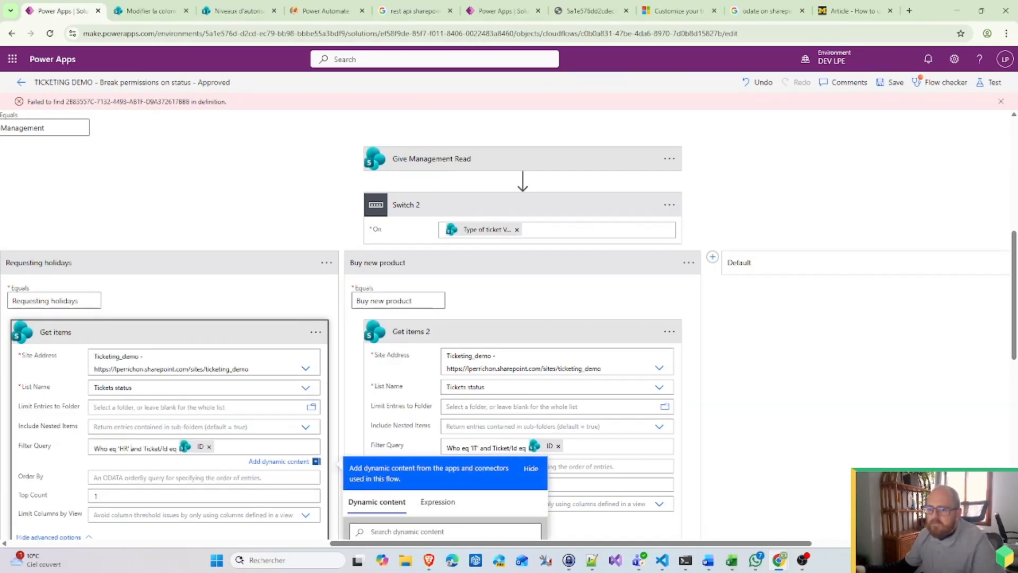
Step: Save the flow, review the Flow checker warnings, and scroll back up to the trigger
left_click(894, 83)
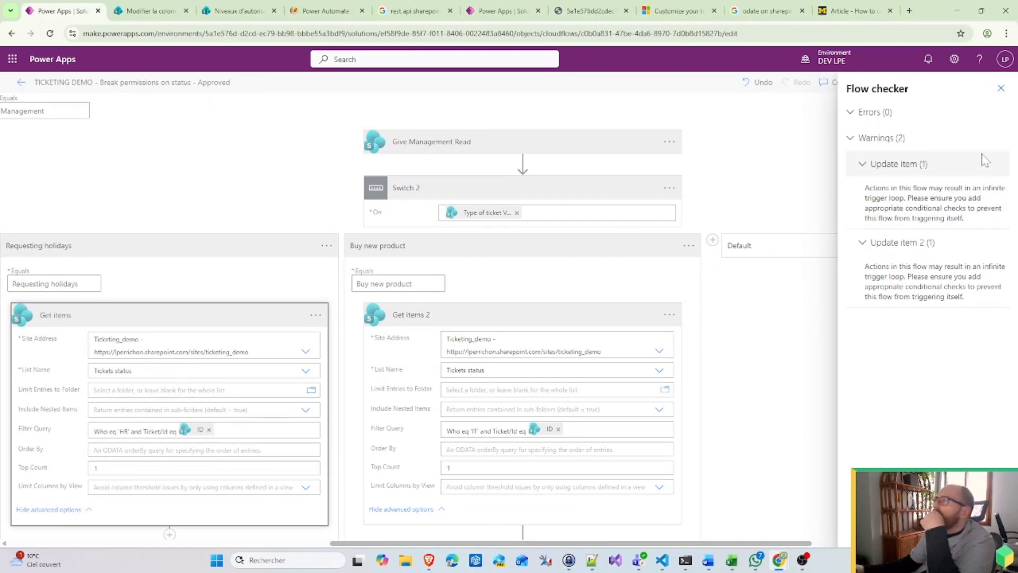
left_click(1000, 88)
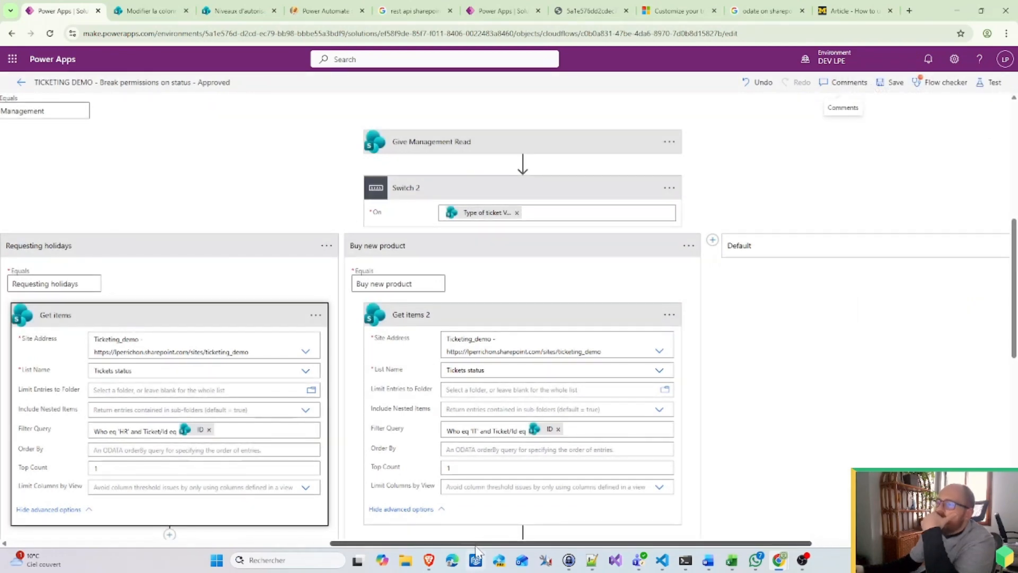
left_click_drag(477, 543, 462, 480)
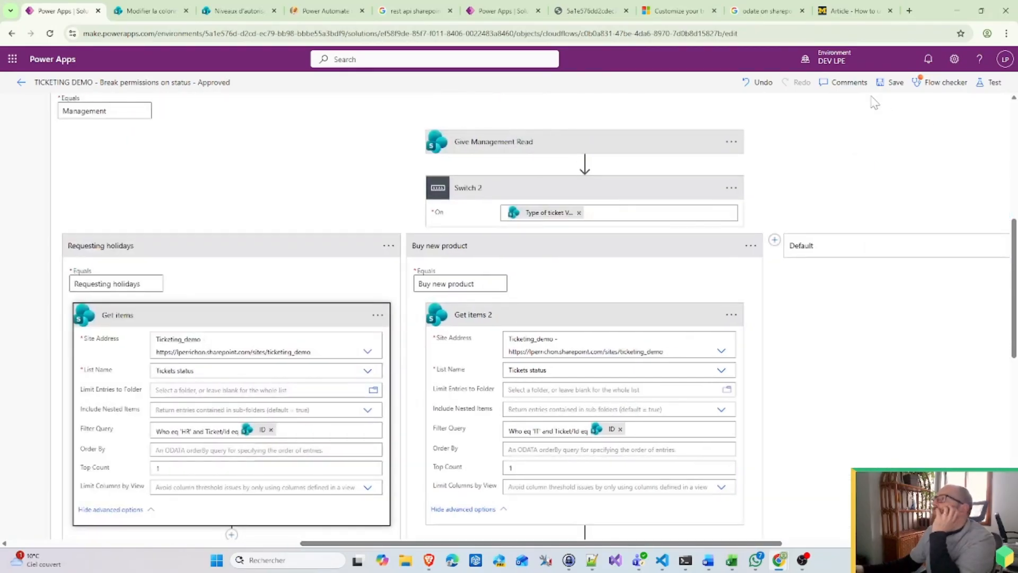
left_click(940, 83)
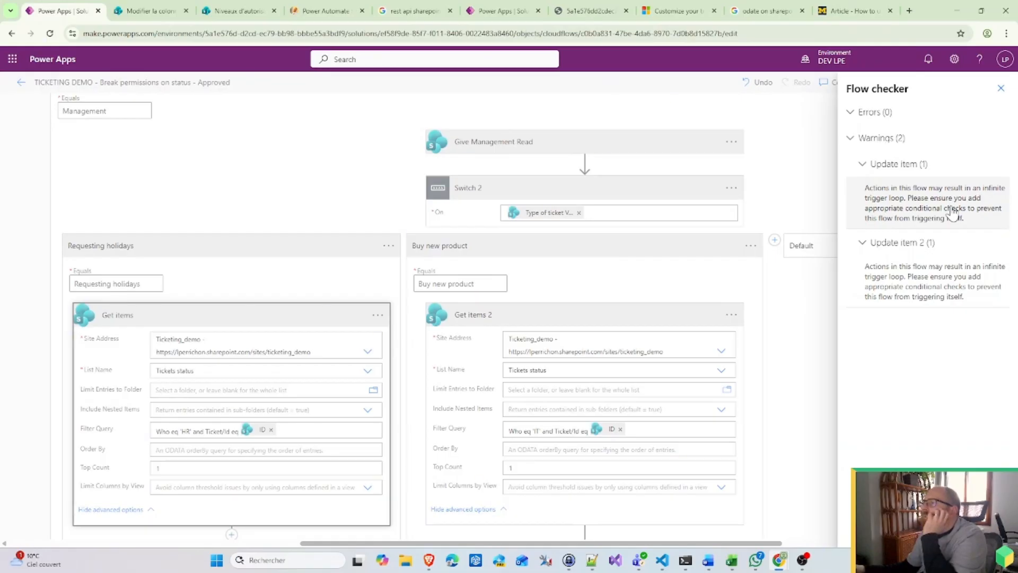
left_click(796, 382)
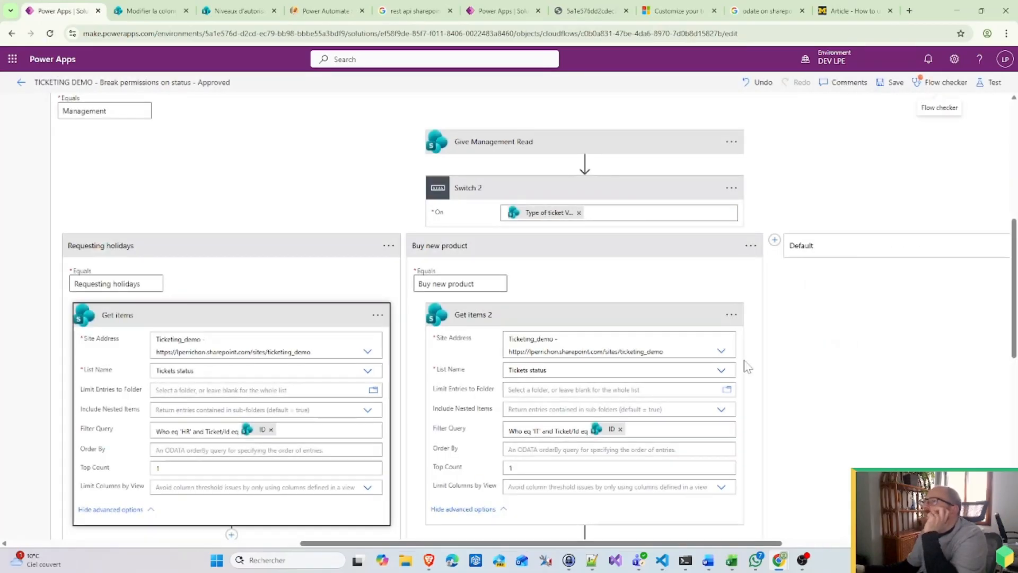
scroll(366, 180, "up", 4)
scroll(363, 180, "up", 3)
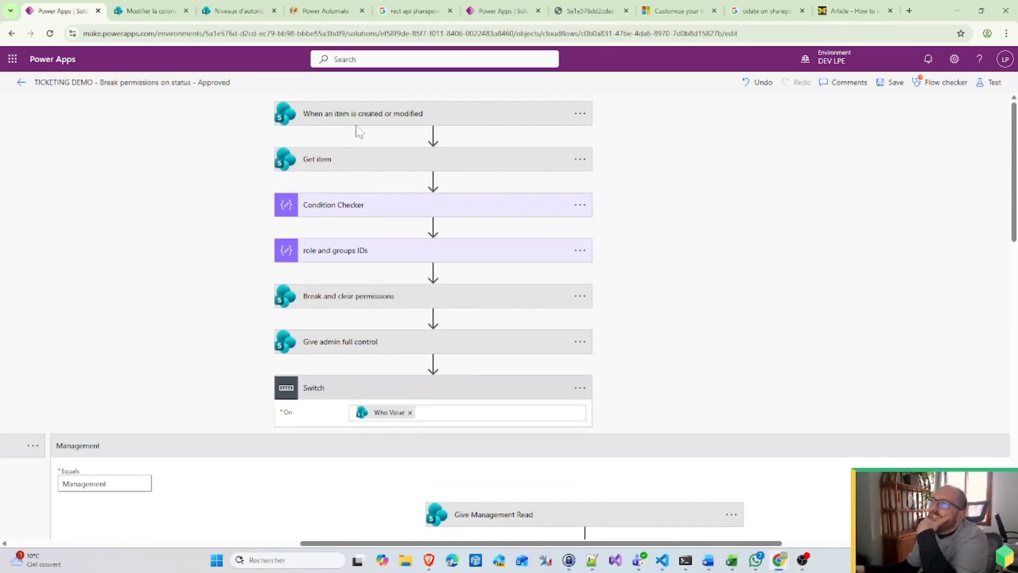
Step: Change the trigger condition's 'In progress' value to 'Approved' in the trigger settings
left_click(376, 121)
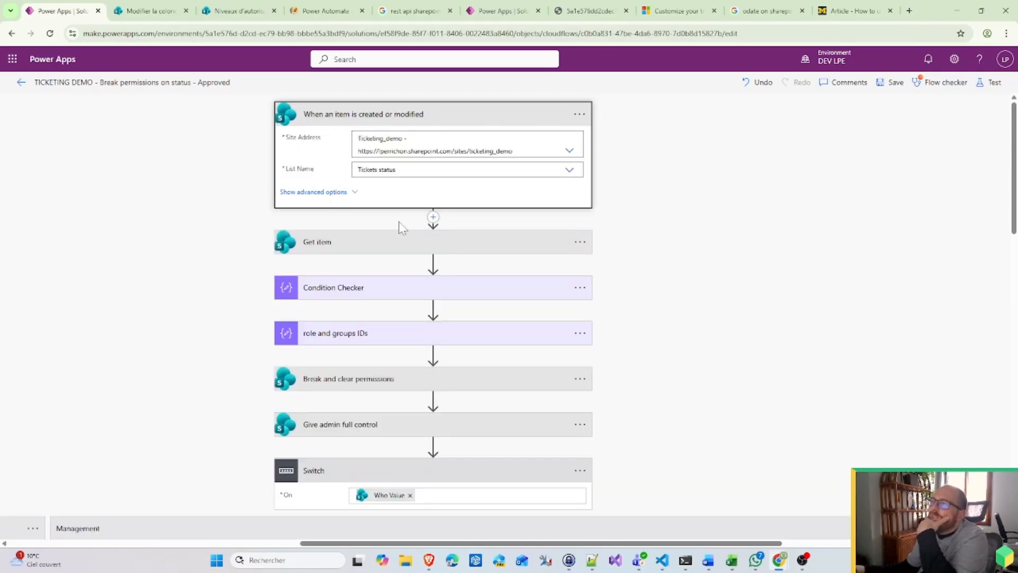
left_click(580, 114)
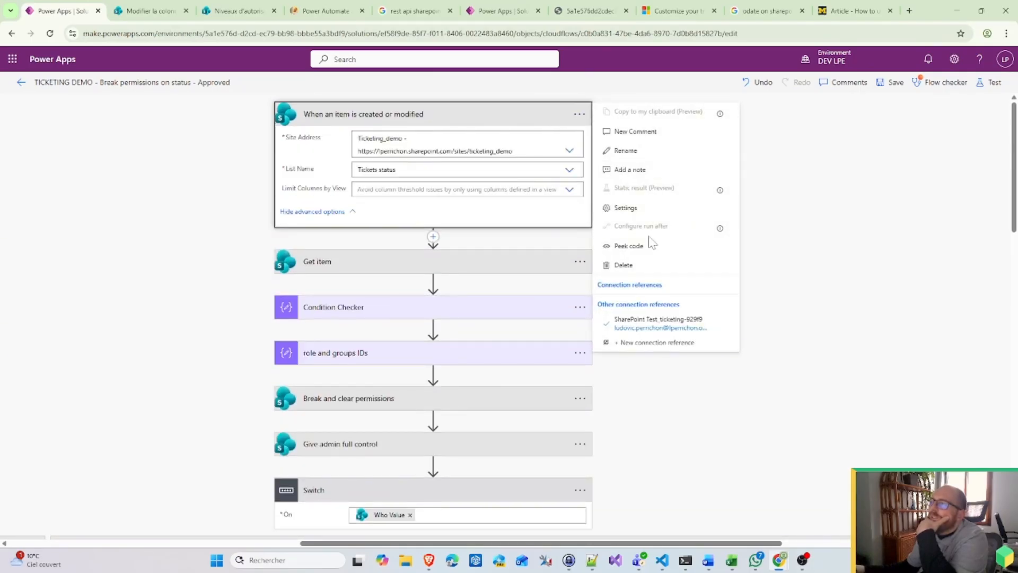
left_click(623, 208)
scroll(475, 336, "down", 3)
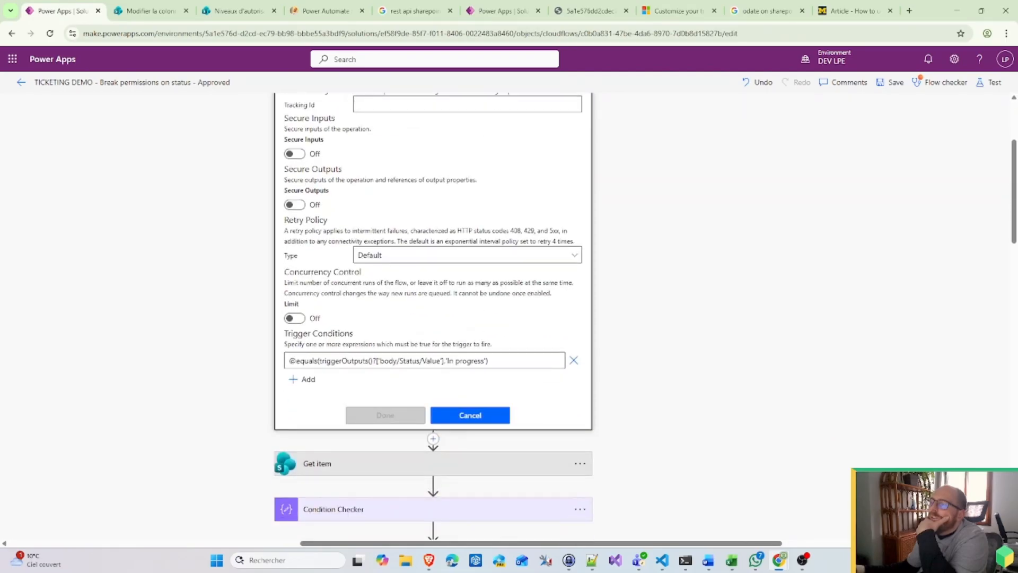
left_click_drag(484, 361, 471, 360)
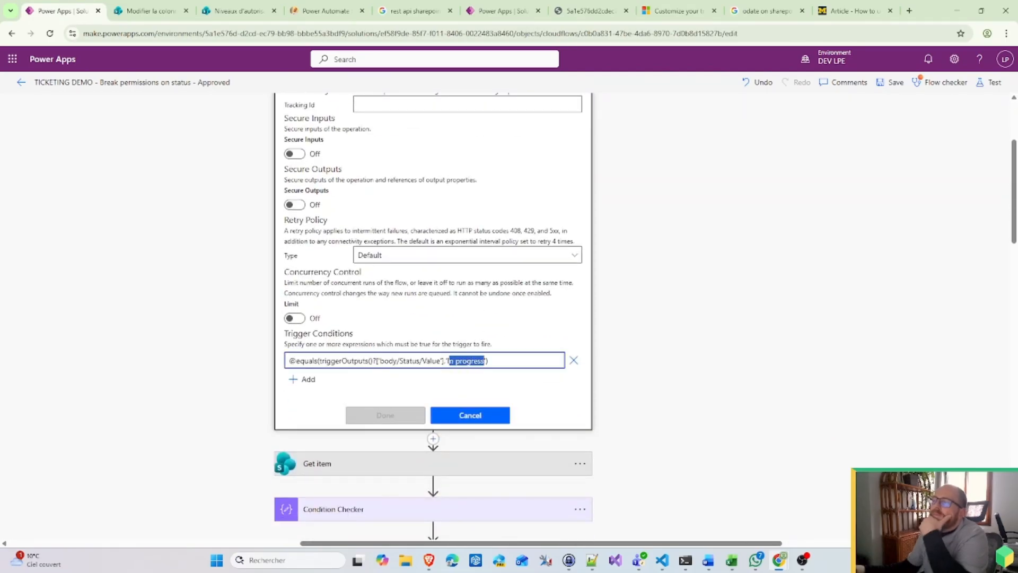
type("Approved'")
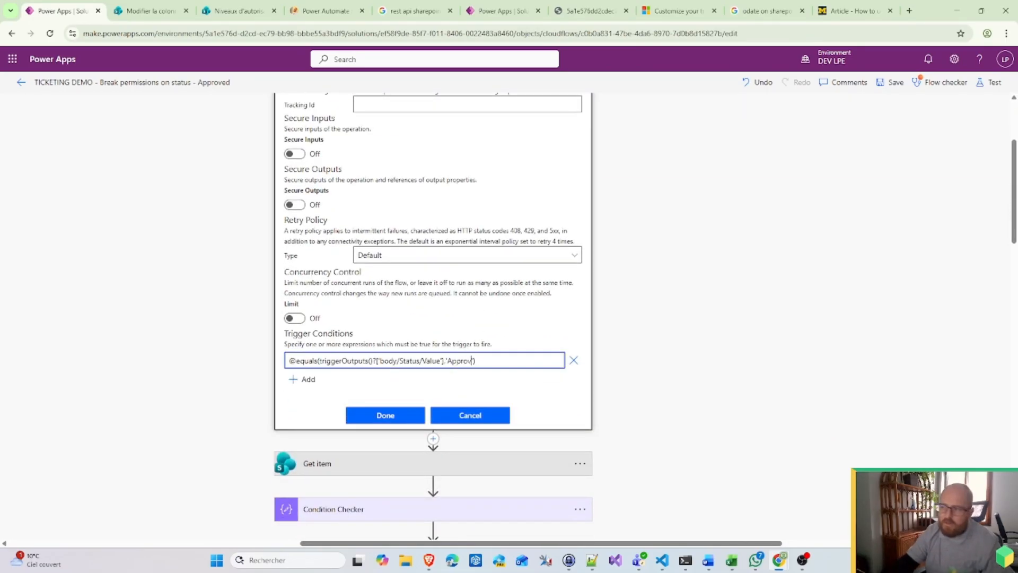
Step: Check the spelling of the Approved choice in the SharePoint Status column settings
left_click(143, 9)
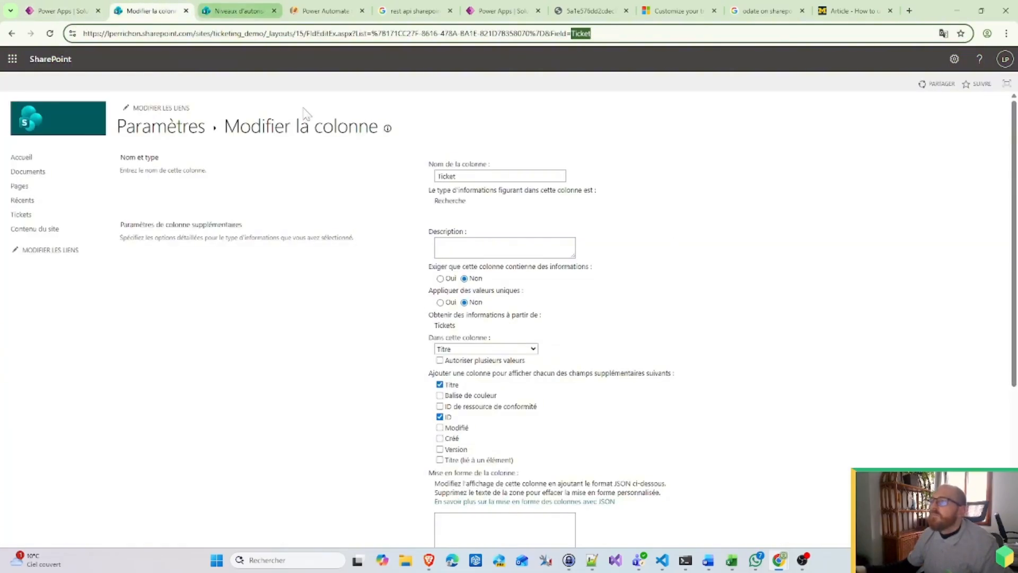
scroll(265, 177, "down", 1)
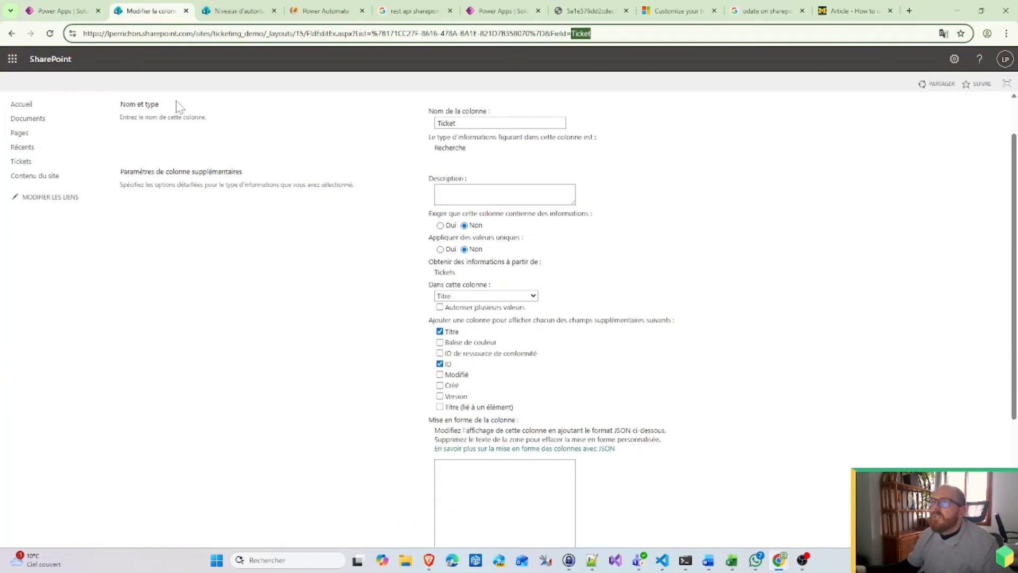
scroll(165, 108, "up", 1)
left_click(11, 33)
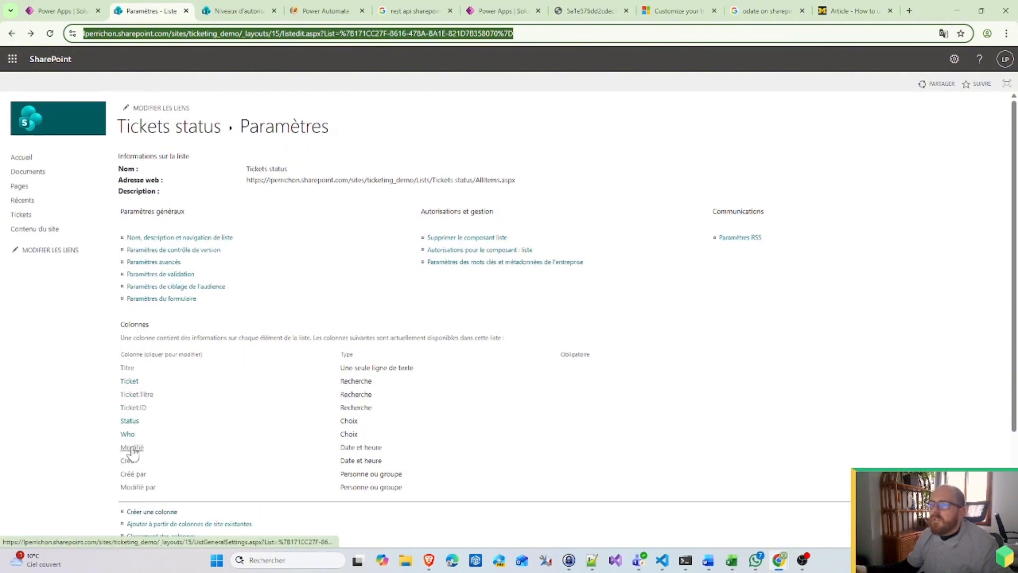
left_click(134, 422)
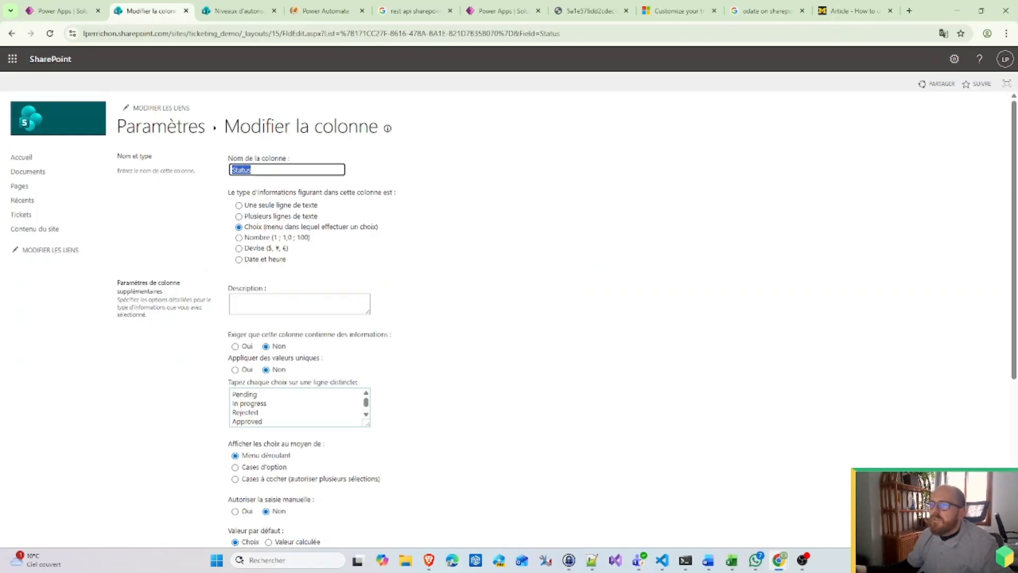
left_click_drag(264, 422, 210, 414)
key("ctrl+c")
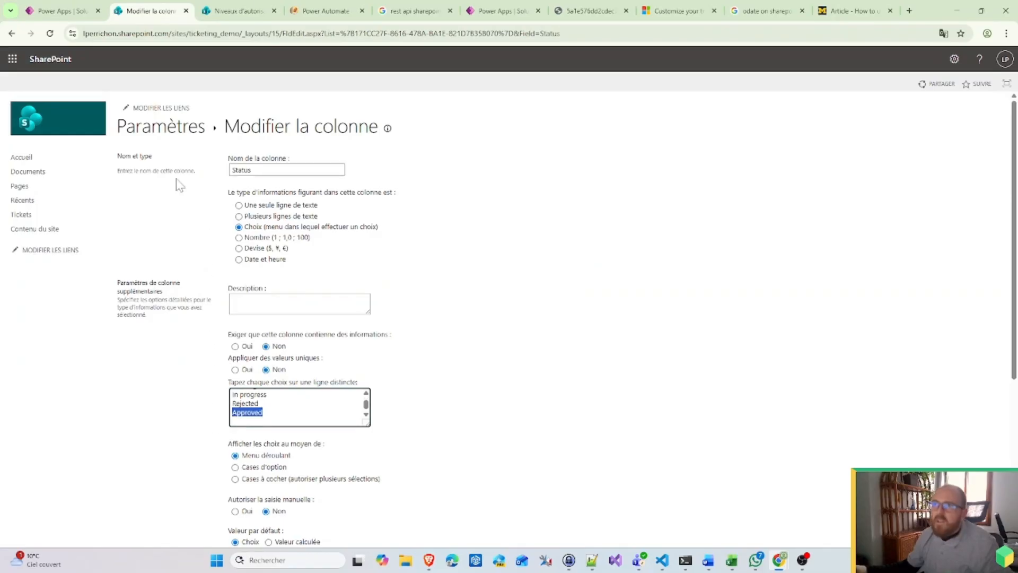
Step: Confirm the new trigger condition and expand the Condition Checker's inputs
left_click(62, 11)
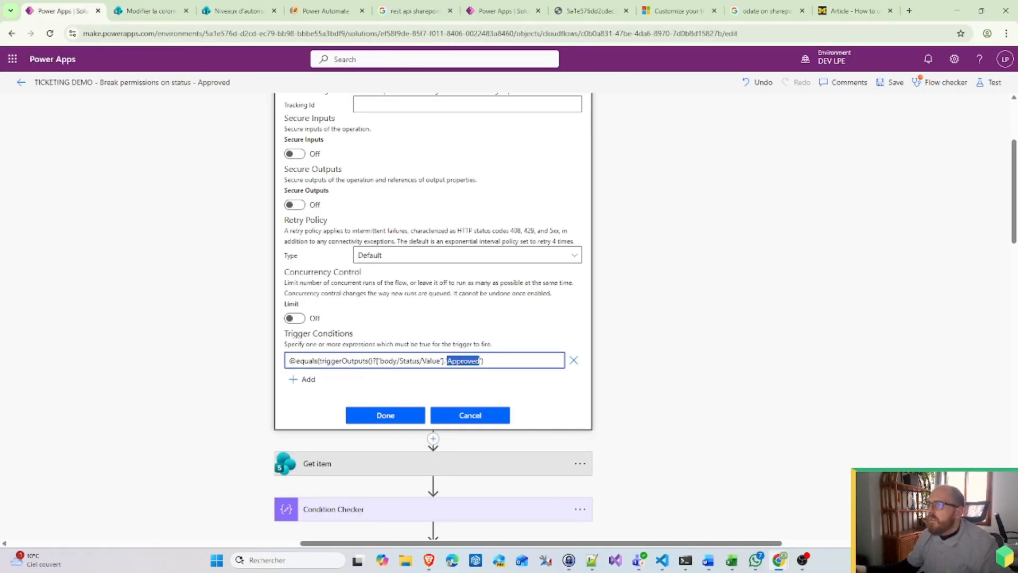
left_click(391, 416)
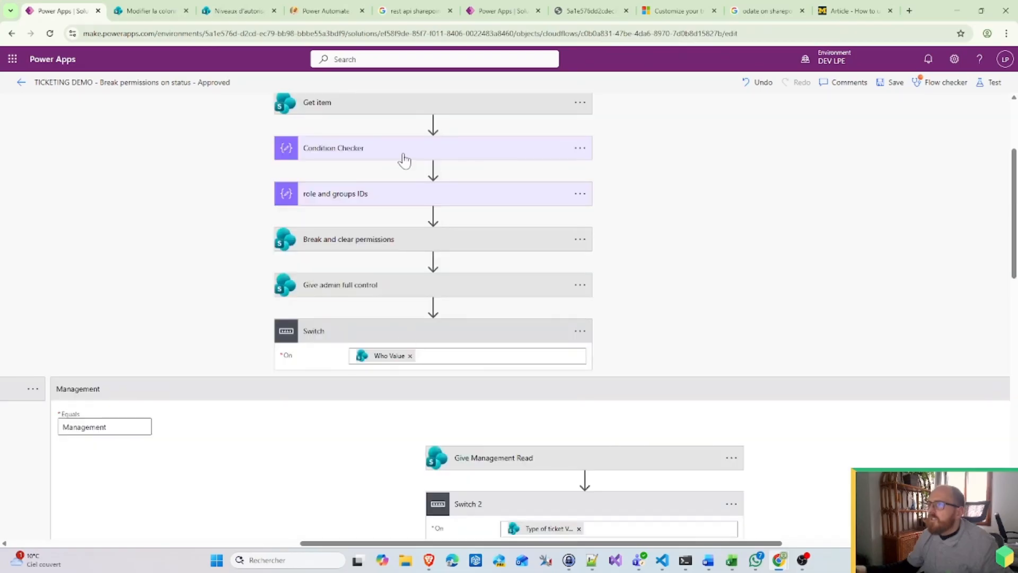
left_click(404, 155)
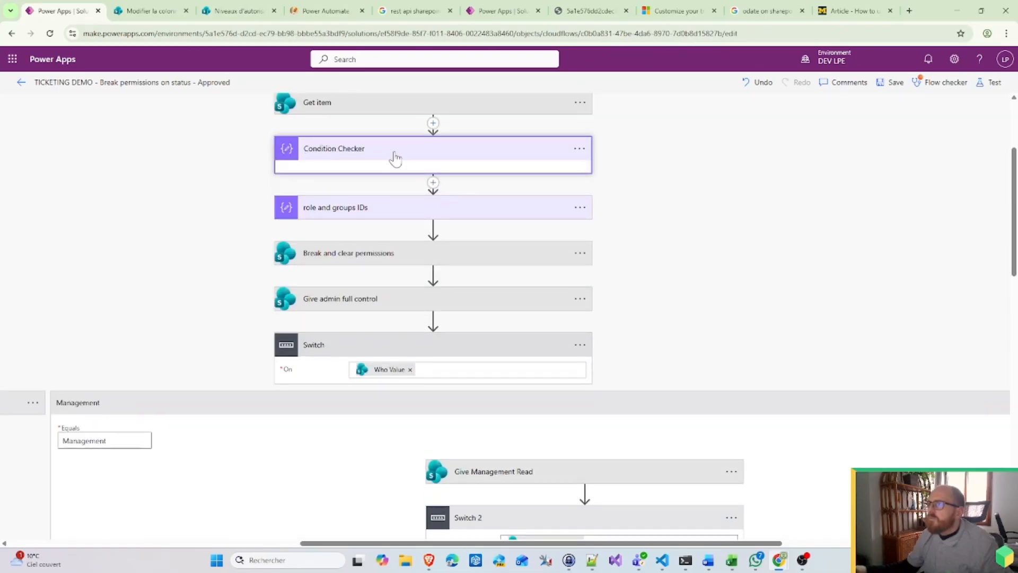
left_click(394, 153)
left_click(366, 156)
Step: Replace 'In progress' with 'Approved' in the Condition Checker's equals expression and update it
left_click(383, 175)
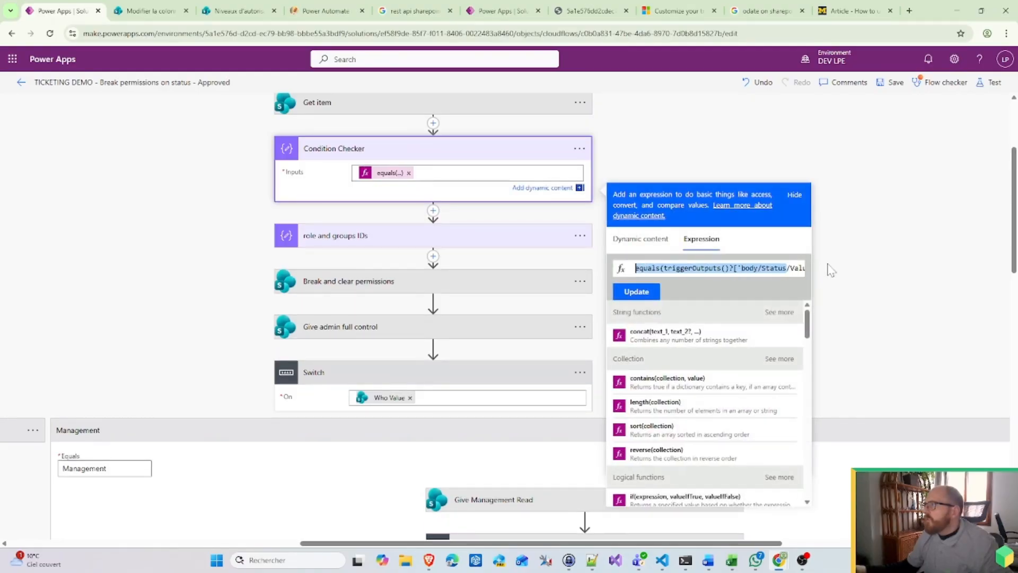
left_click_drag(795, 269, 820, 269)
double_click(765, 268)
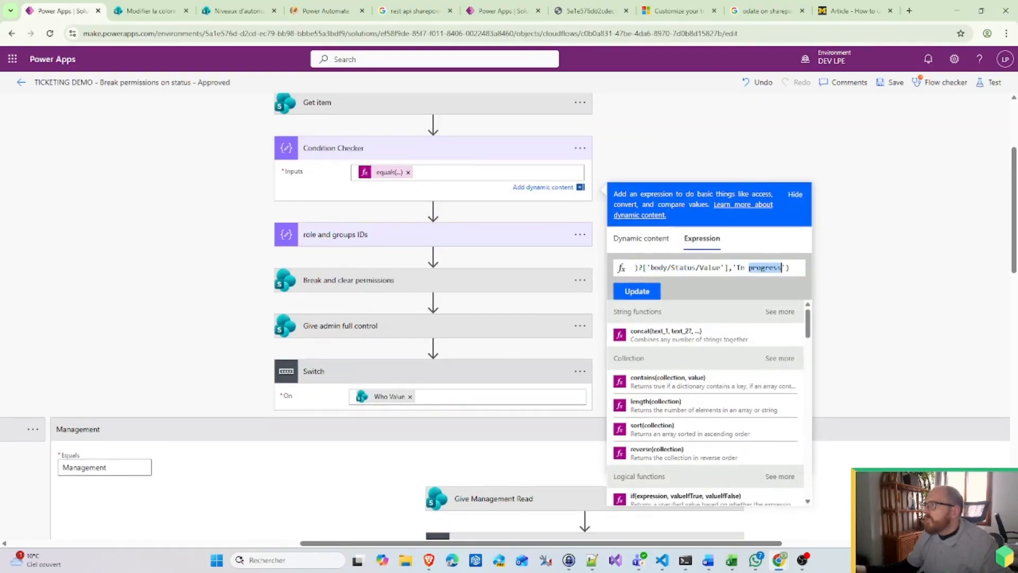
left_click_drag(736, 268, 782, 268)
key("ctrl+v")
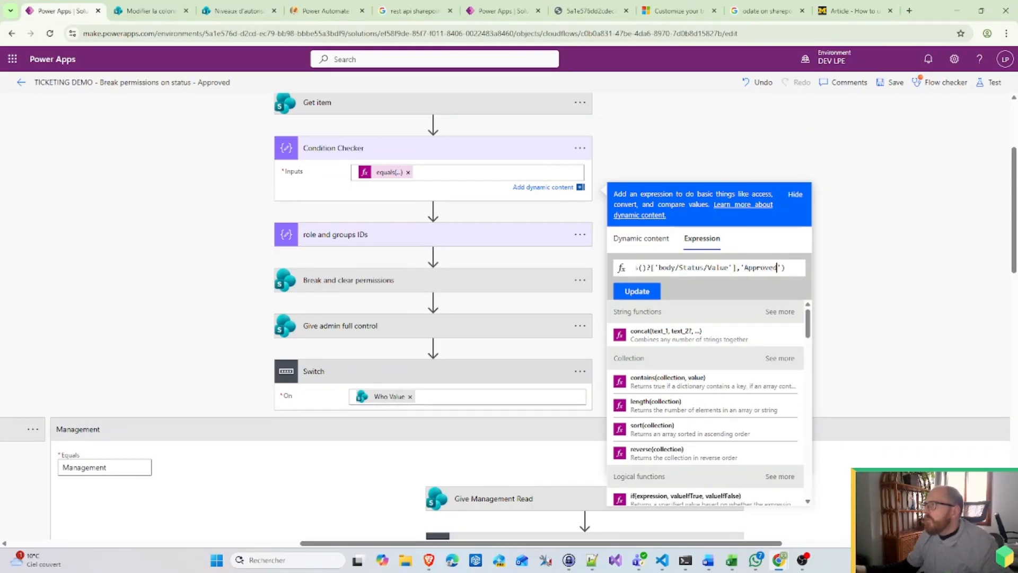
left_click(637, 292)
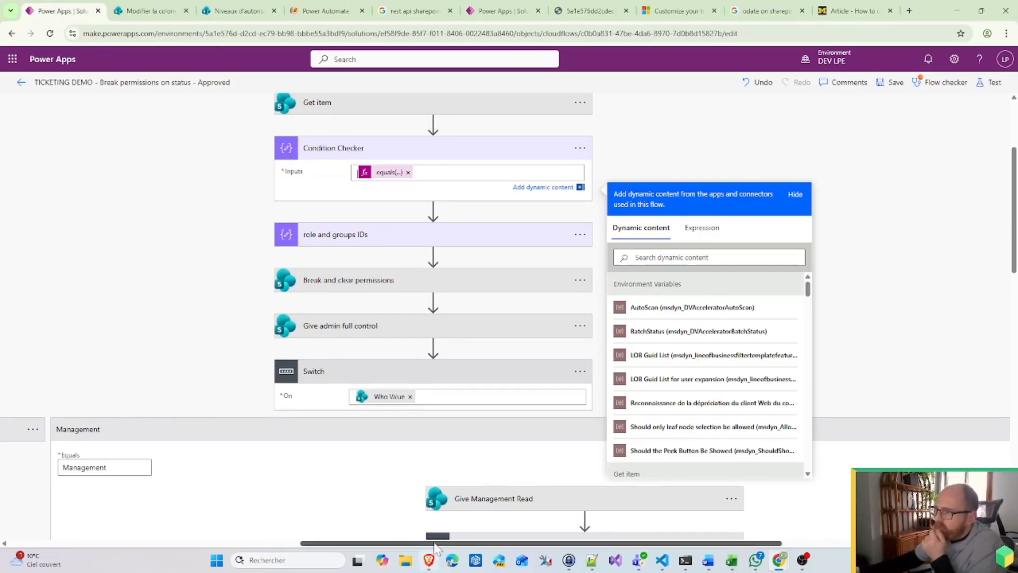
left_click_drag(421, 538, 158, 541)
Step: Rename the IT branch's Give IT Edit action to 'Give IT Read'
scroll(260, 460, "up", 6)
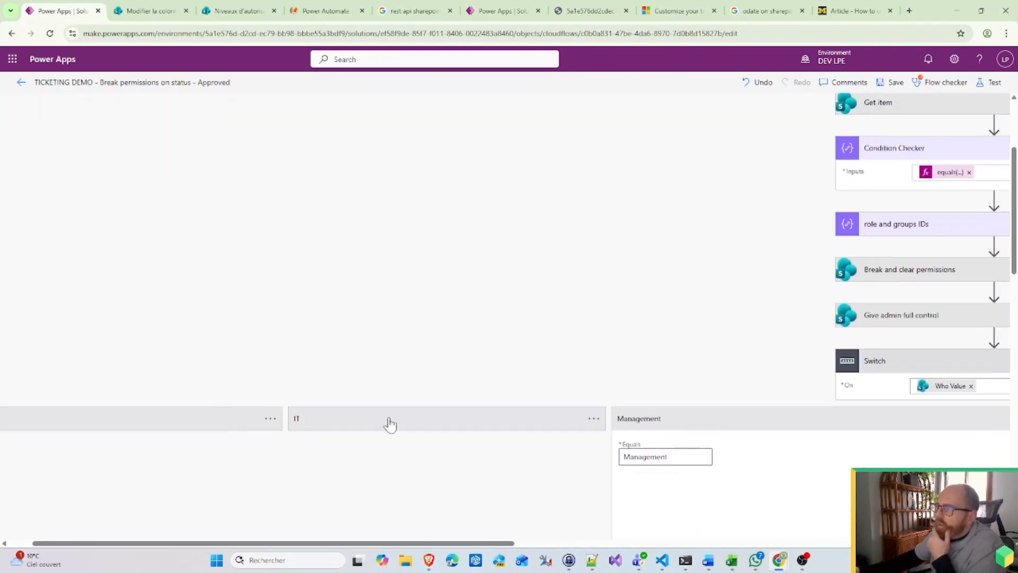
scroll(493, 424, "down", 4)
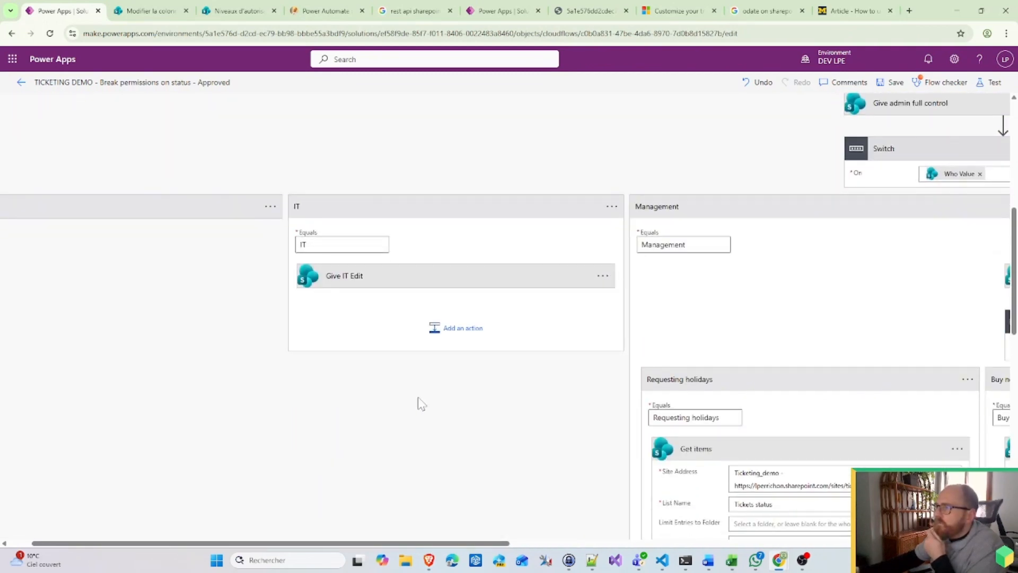
left_click(450, 329)
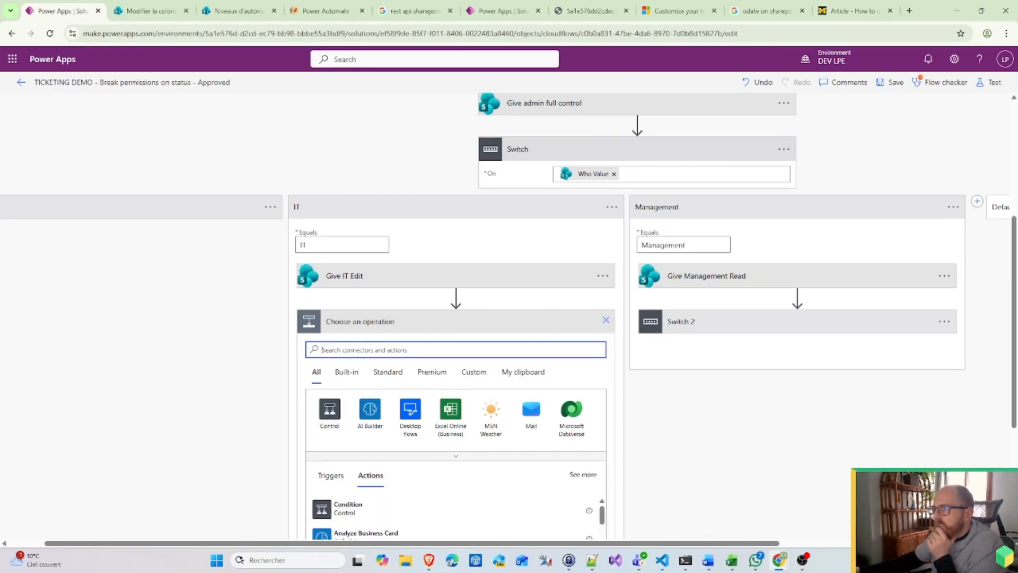
left_click(606, 320)
scroll(477, 265, "up", 3)
scroll(497, 370, "down", 1)
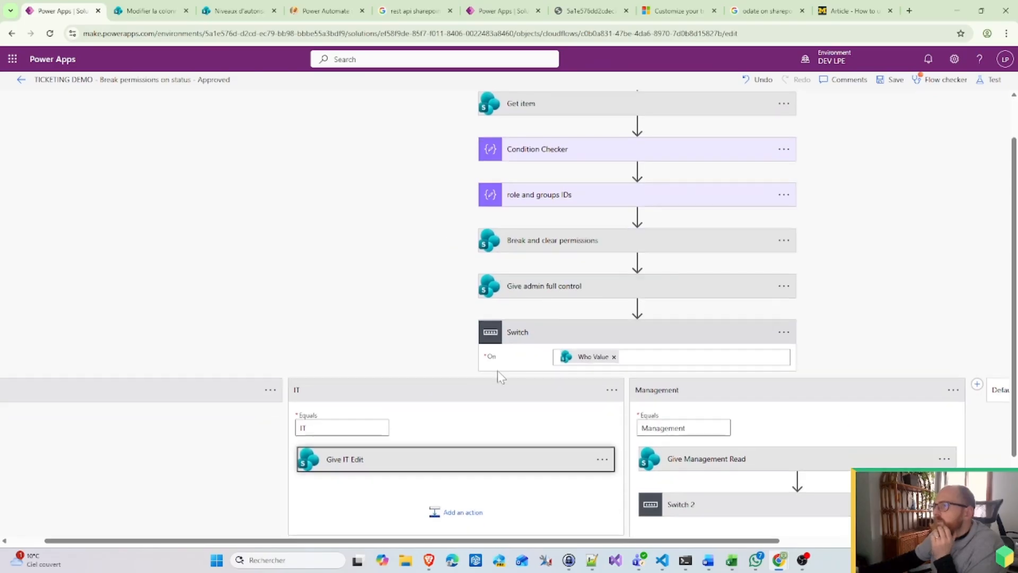
left_click(394, 469)
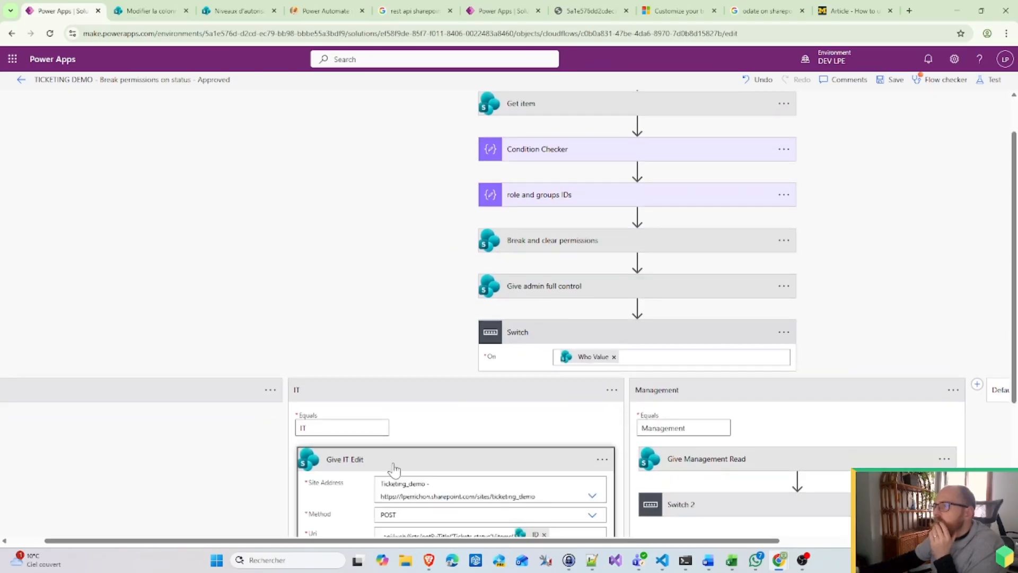
scroll(394, 468, "down", 2)
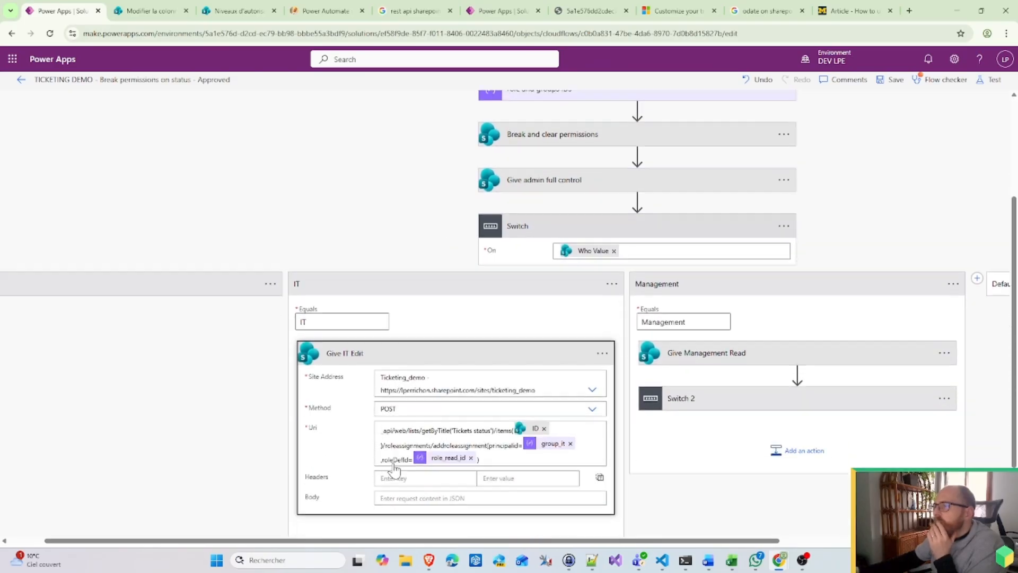
left_click(602, 353)
left_click(631, 336)
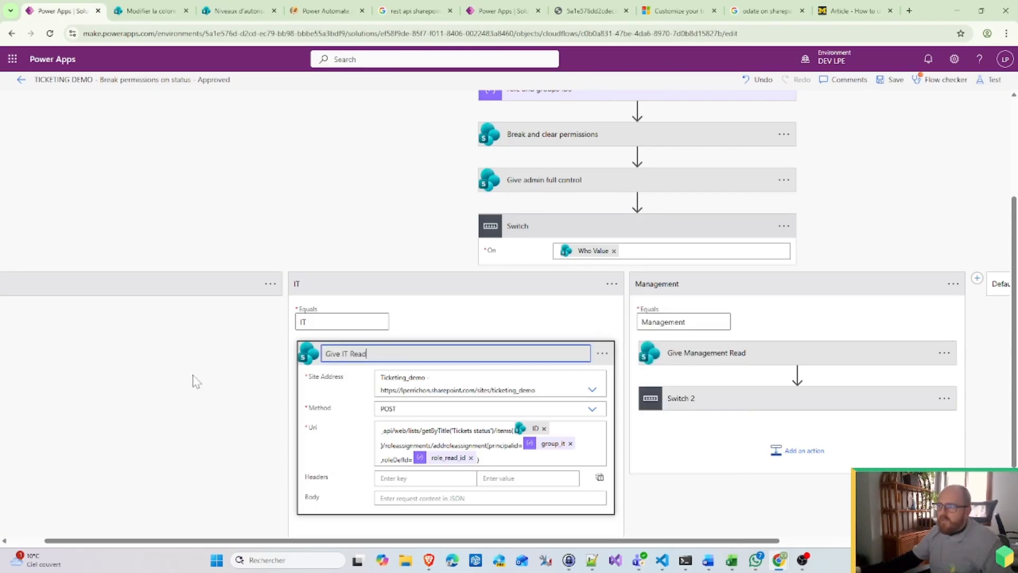
left_click(196, 314)
Step: Expand the HR case to inspect the Give HR read action
left_click(196, 292)
scroll(197, 293, "down", 2)
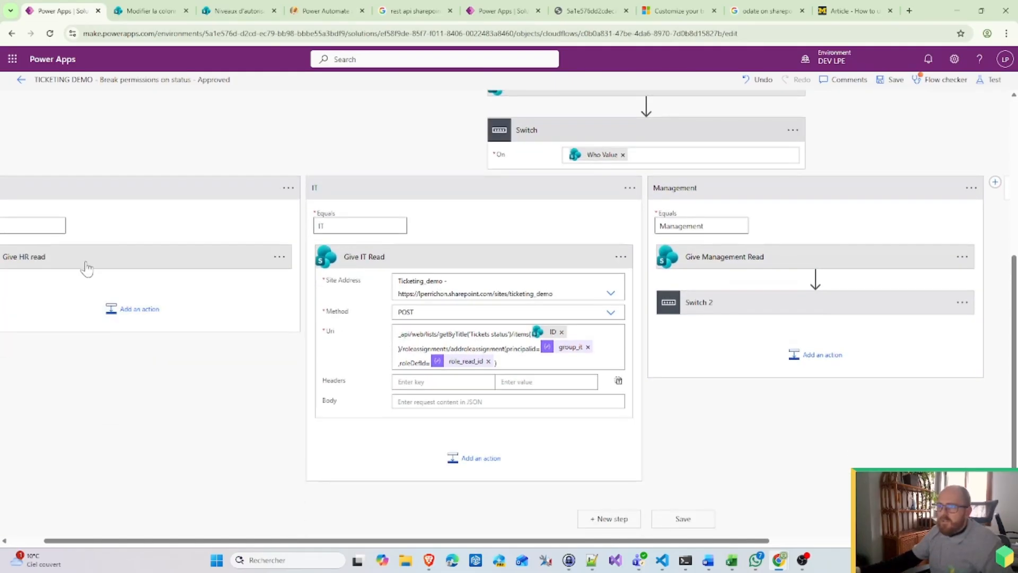
left_click(86, 268)
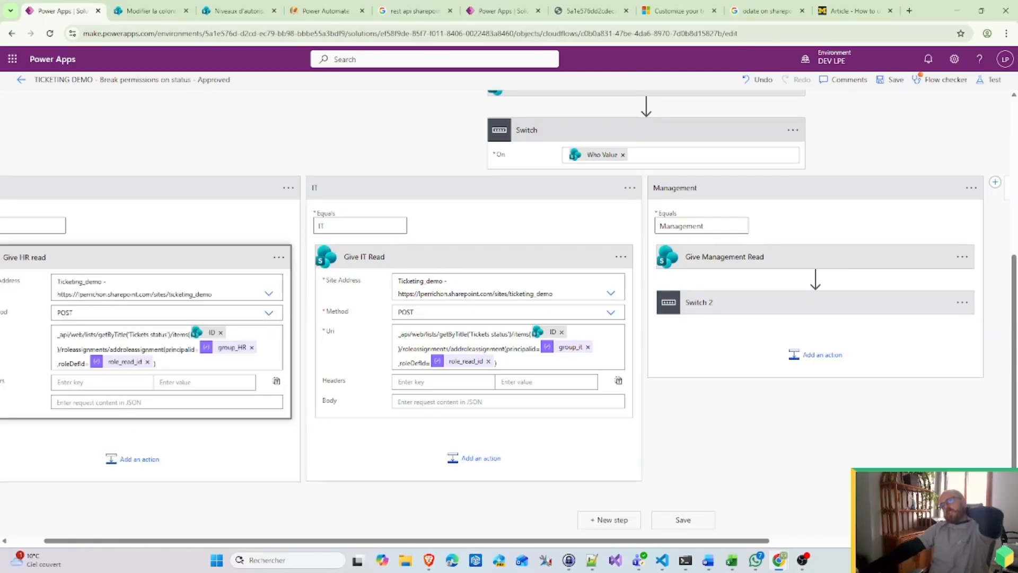
scroll(687, 149, "up", 4)
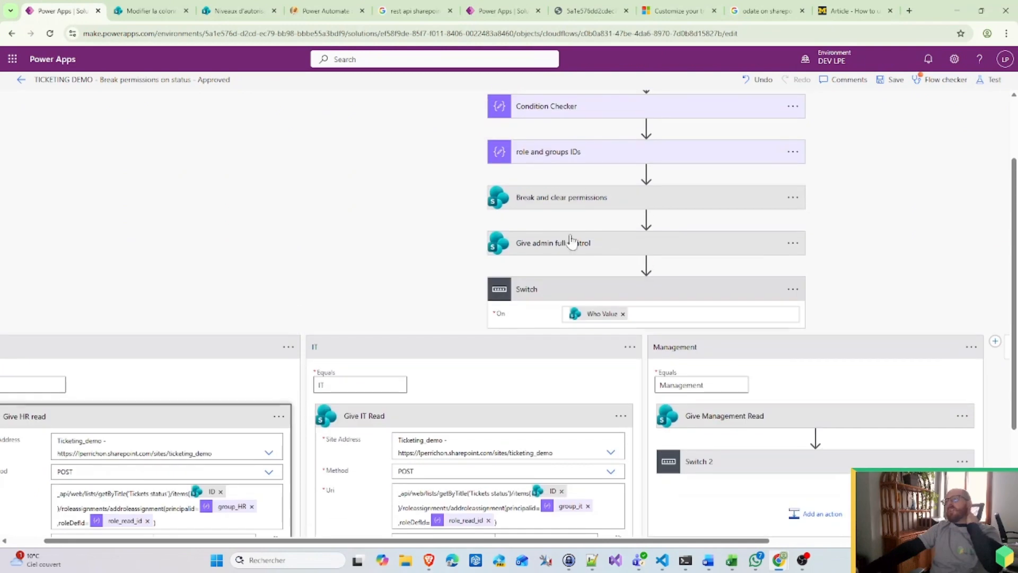
scroll(531, 233, "up", 2)
scroll(318, 371, "down", 5)
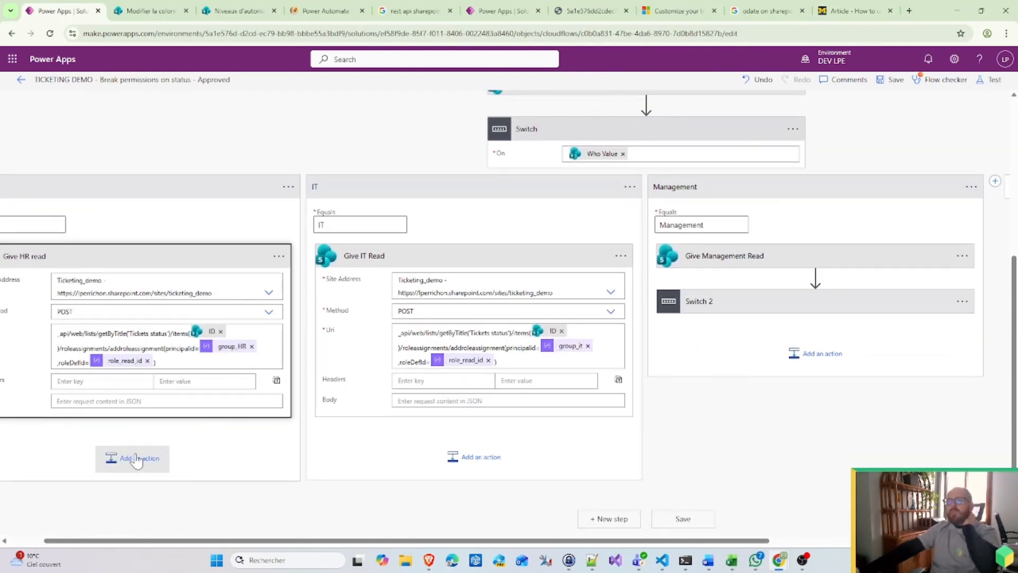
Step: Add a SharePoint Update item action after Give HR read
left_click(139, 458)
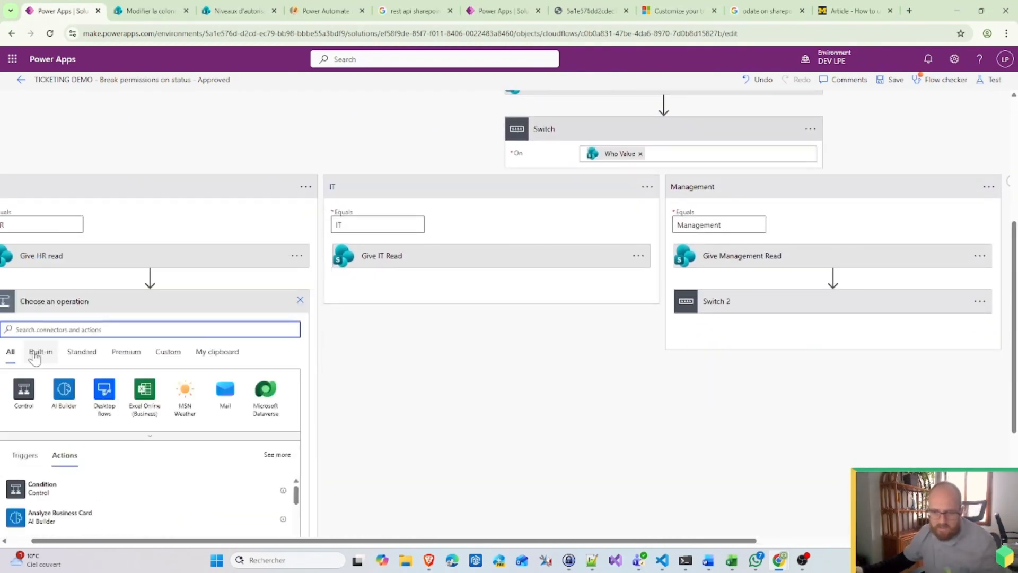
left_click_drag(273, 541, 160, 528)
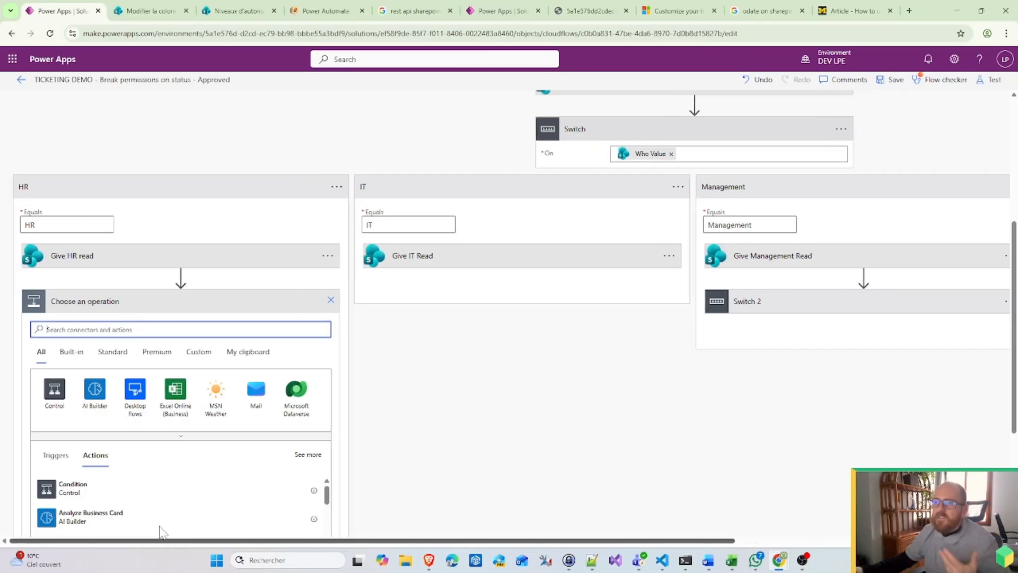
type("update")
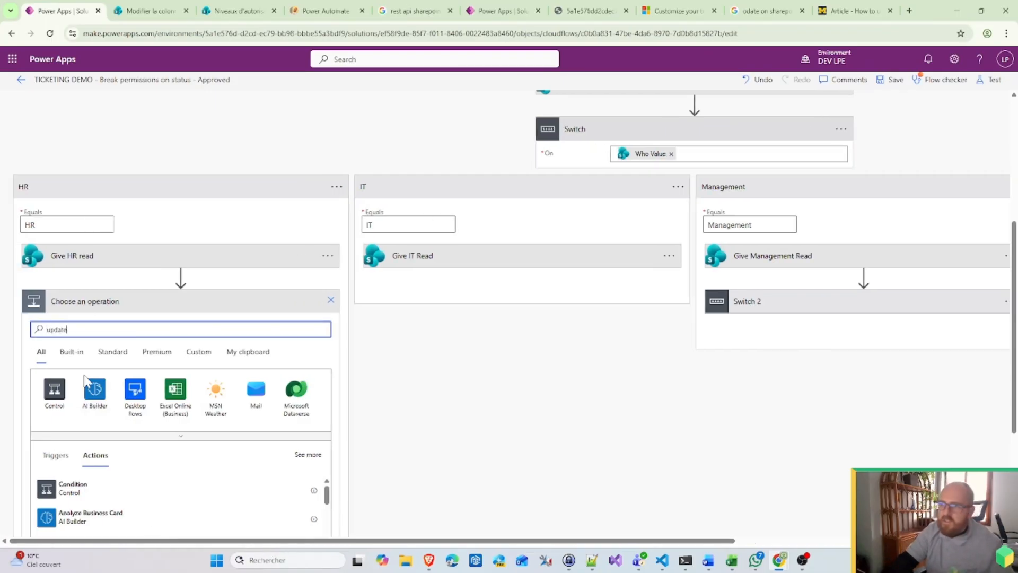
scroll(159, 345, "down", 2)
left_click(177, 297)
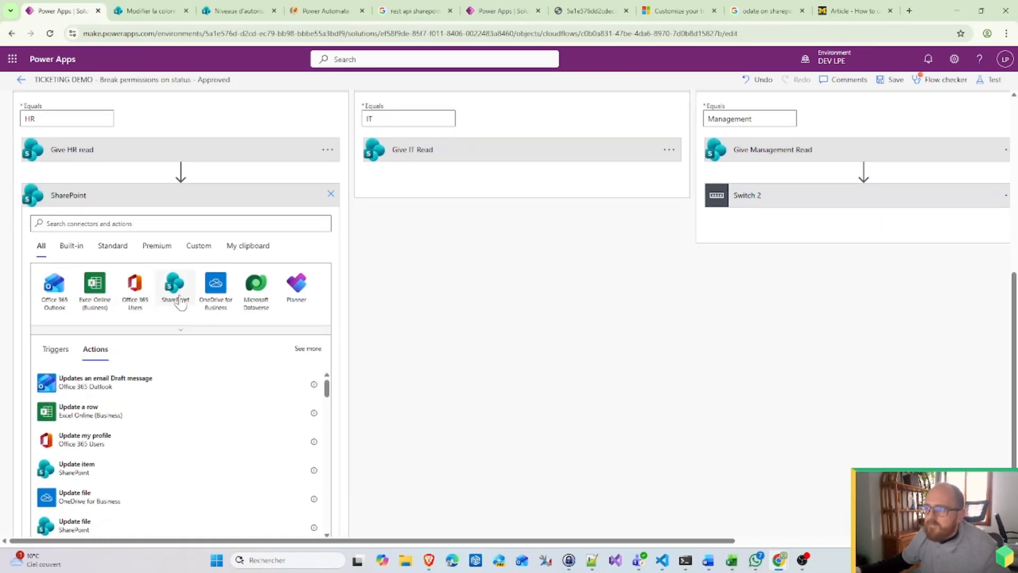
scroll(148, 409, "down", 3)
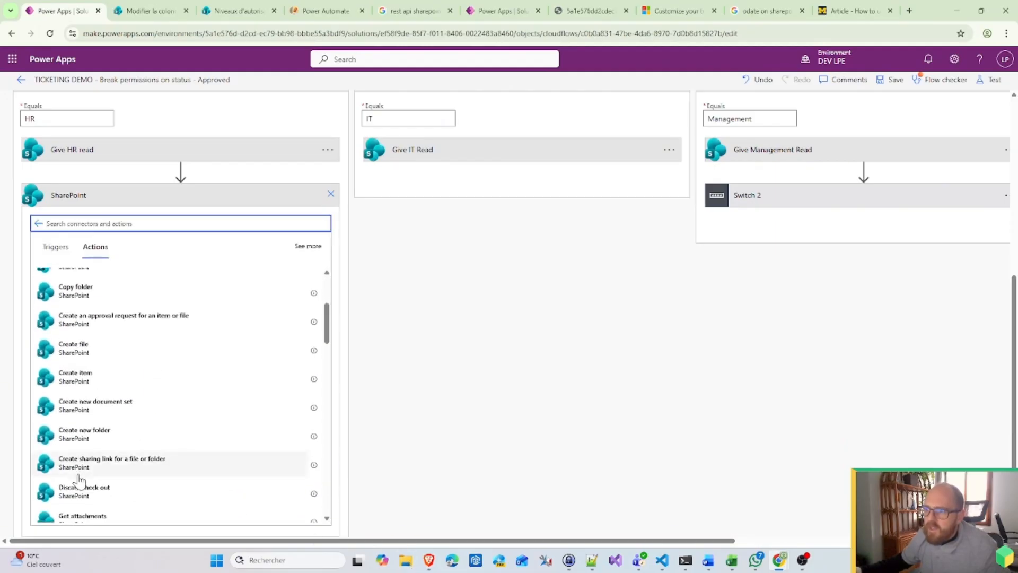
scroll(80, 481, "down", 2)
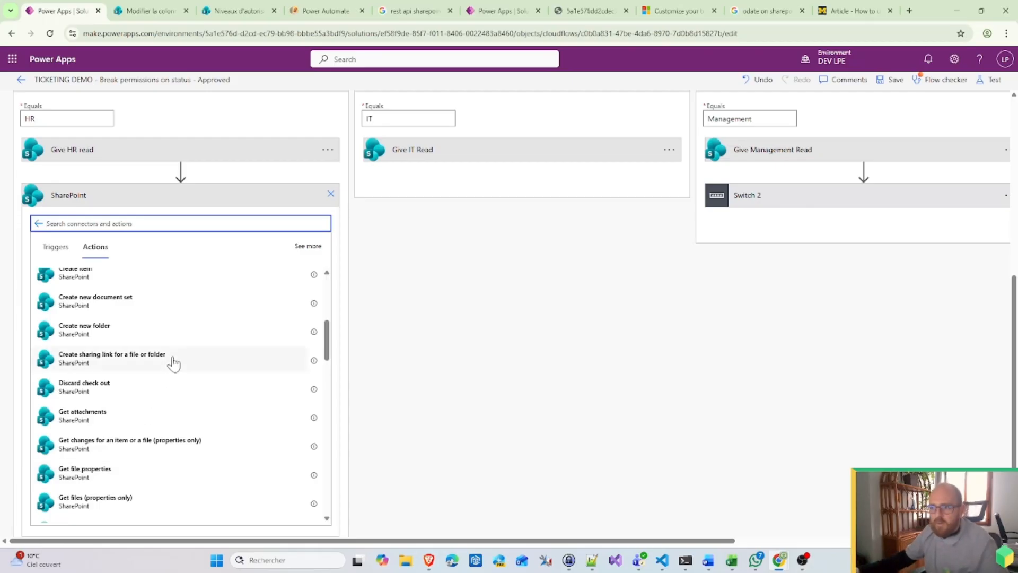
scroll(169, 361, "up", 3)
scroll(73, 415, "up", 2)
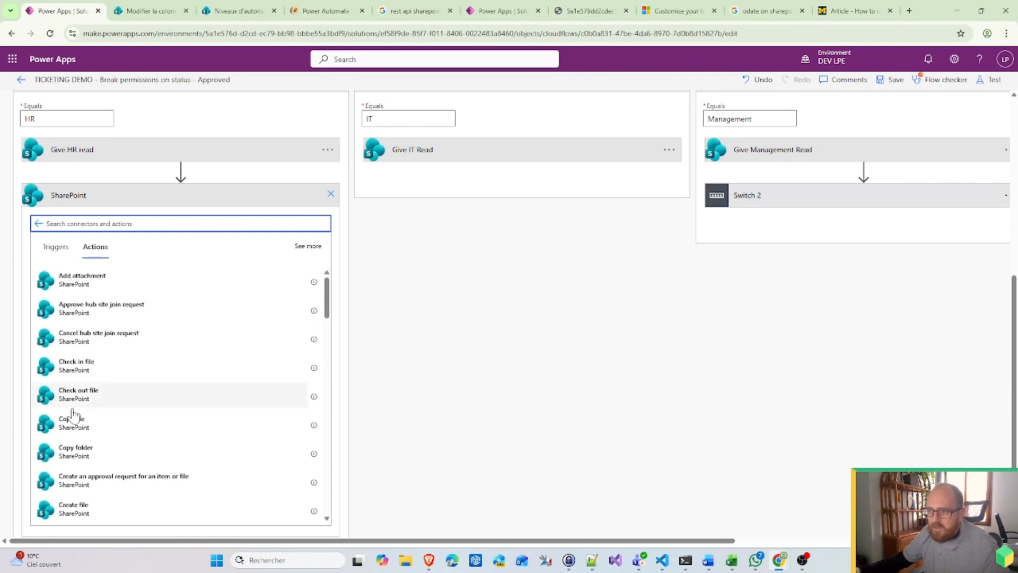
scroll(77, 435, "down", 10)
scroll(78, 443, "down", 1)
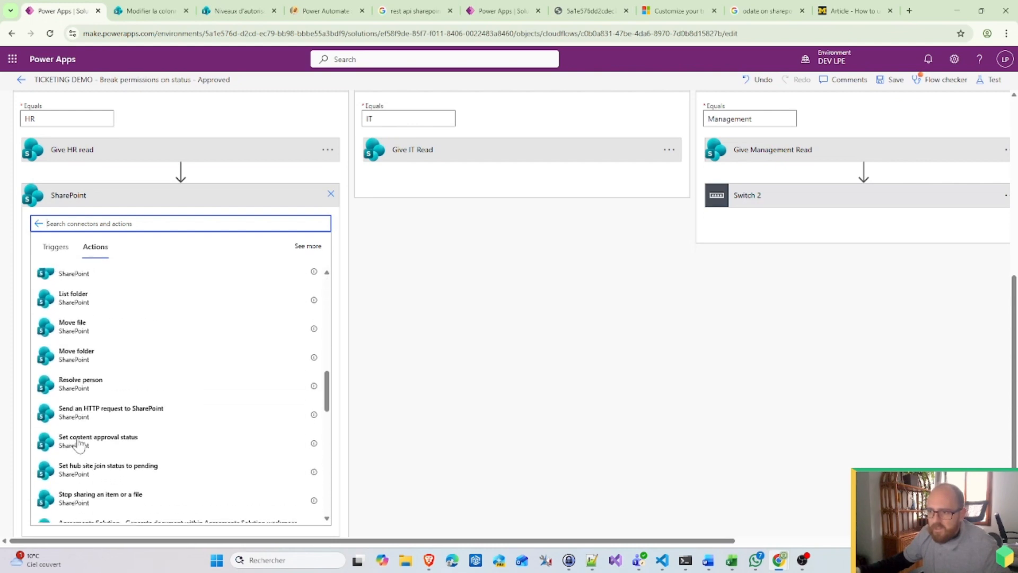
type("Upd")
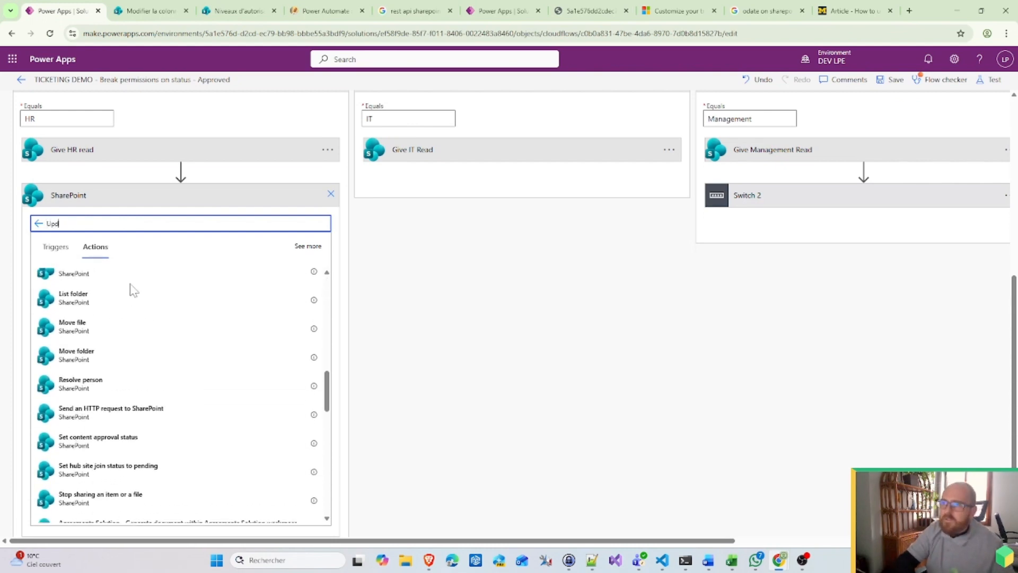
type("ate")
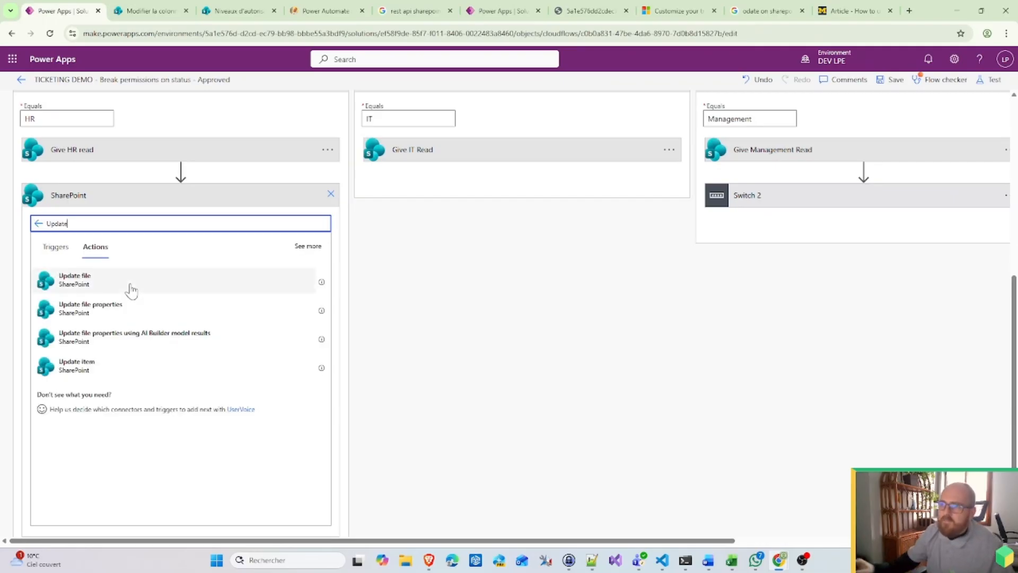
left_click(85, 277)
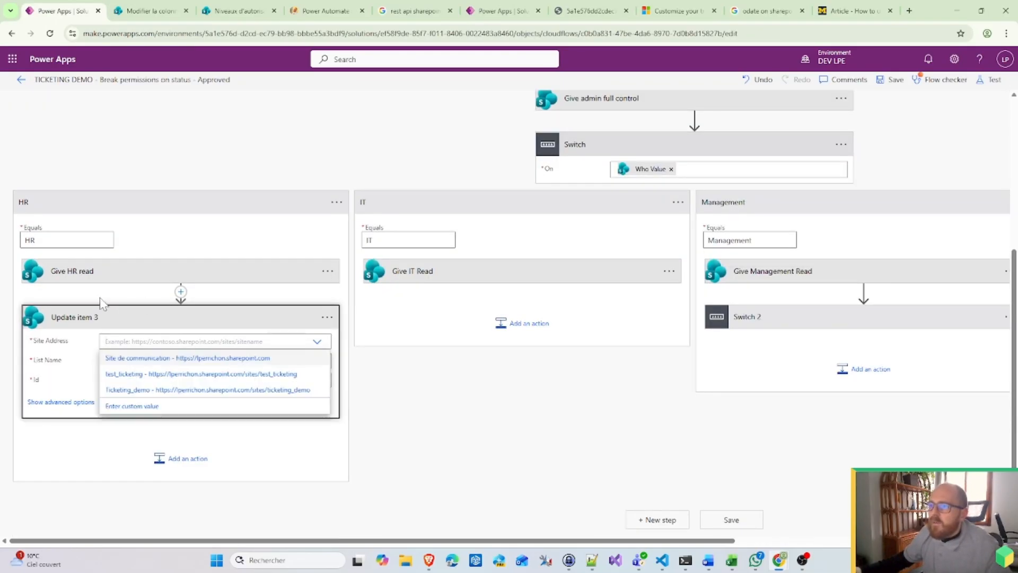
Step: Point Update item at site Ticketing_demo, list Tickets, with Id from Get item ID
left_click(155, 389)
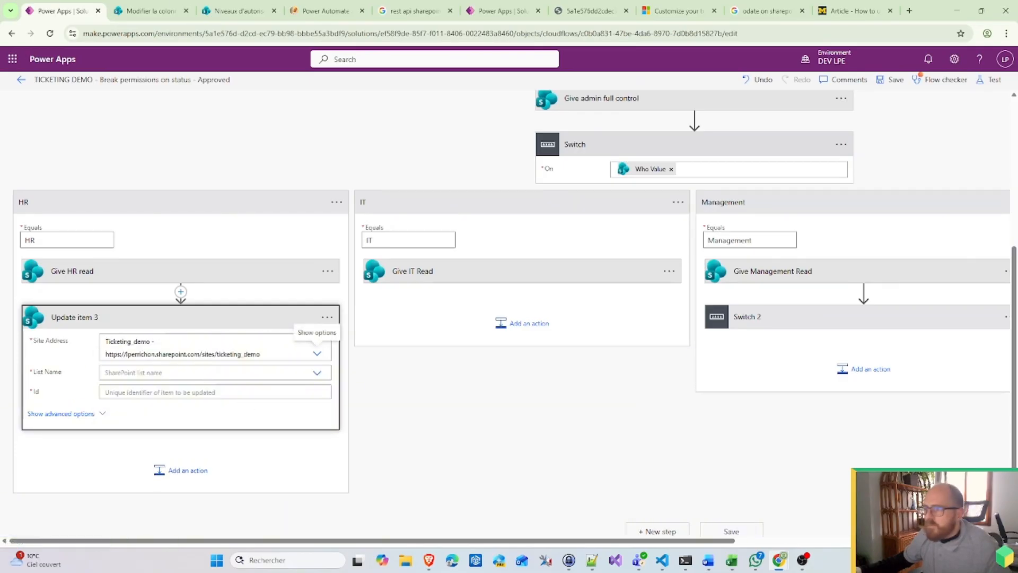
left_click(176, 373)
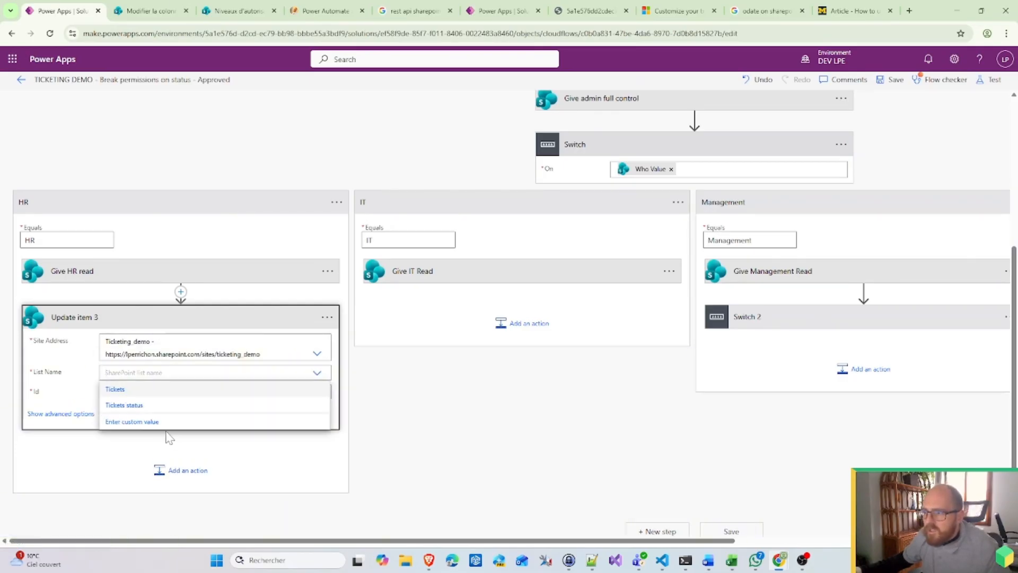
left_click(135, 405)
left_click(142, 372)
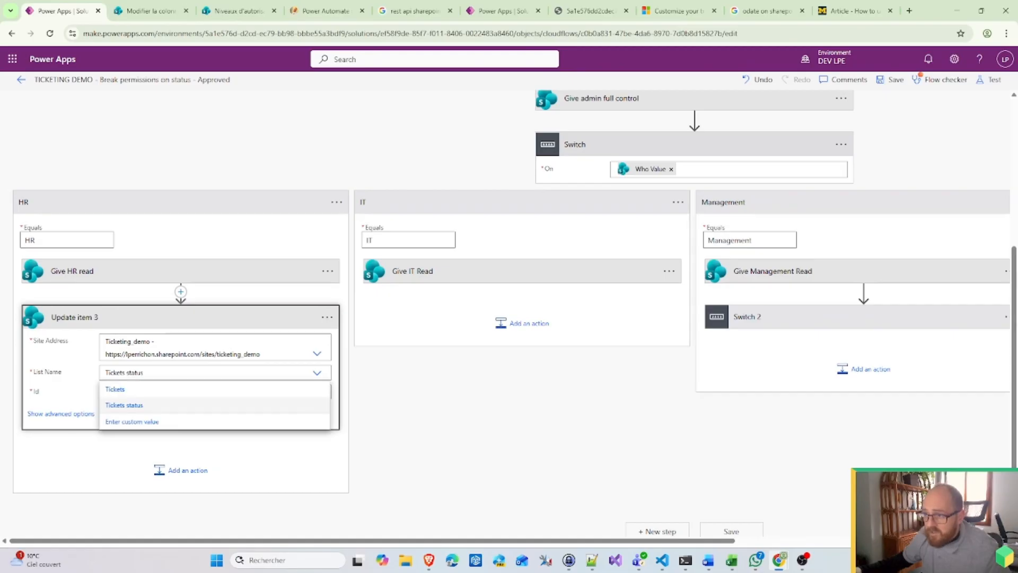
left_click(142, 388)
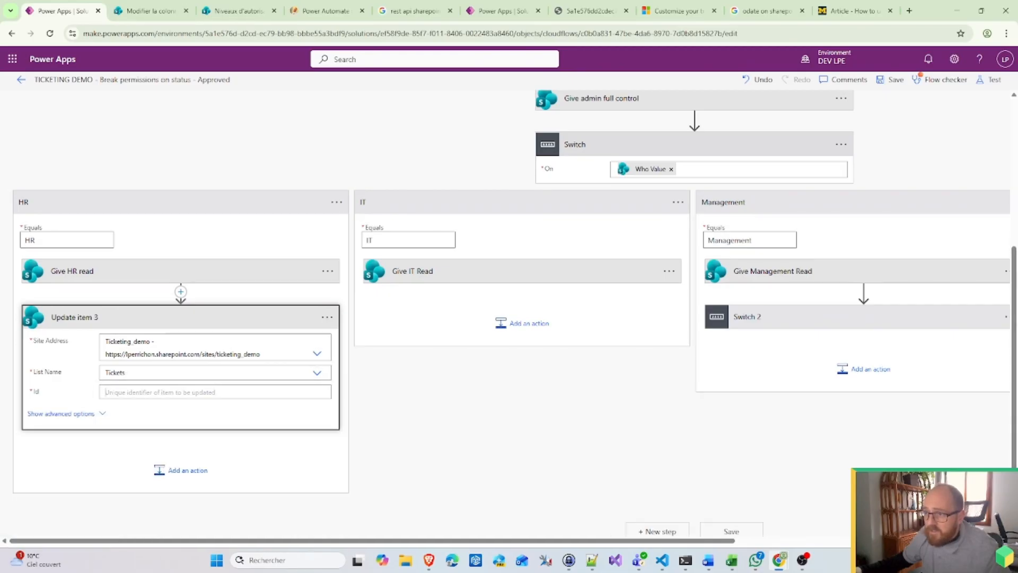
left_click(185, 392)
scroll(470, 491, "down", 10)
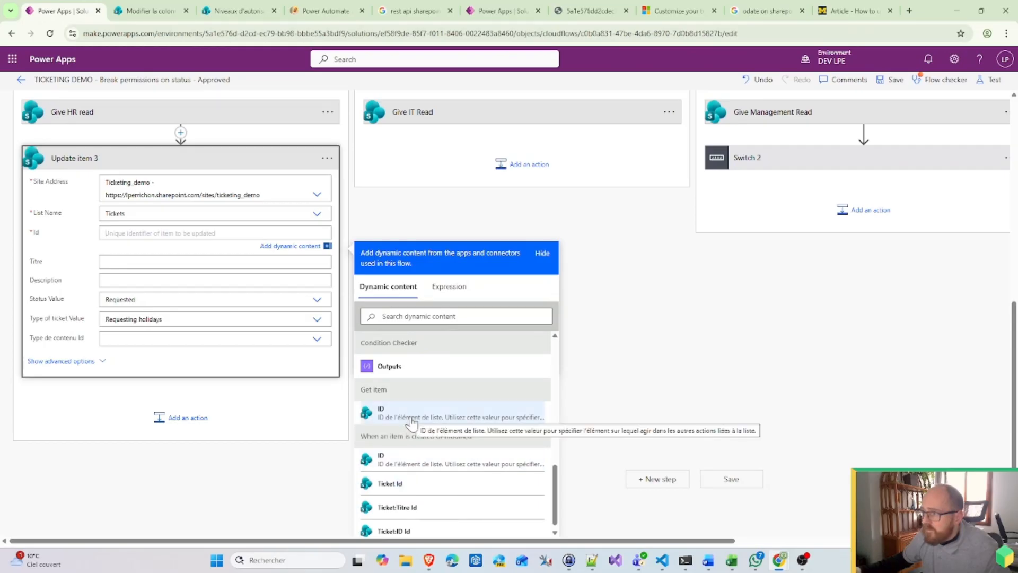
left_click(412, 418)
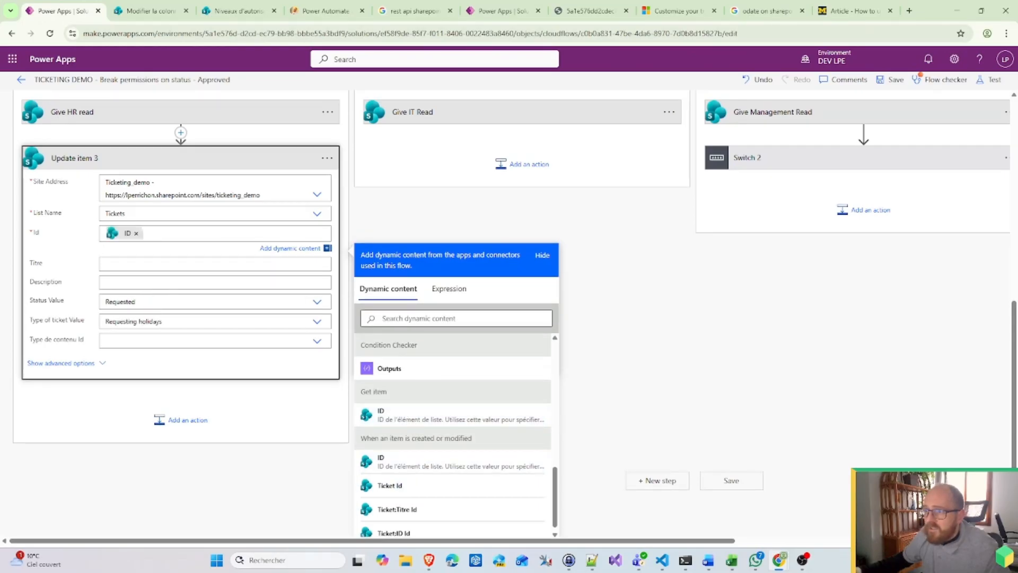
Step: Set Status to Validated and copy the Update item 3 step to the clipboard
left_click(131, 301)
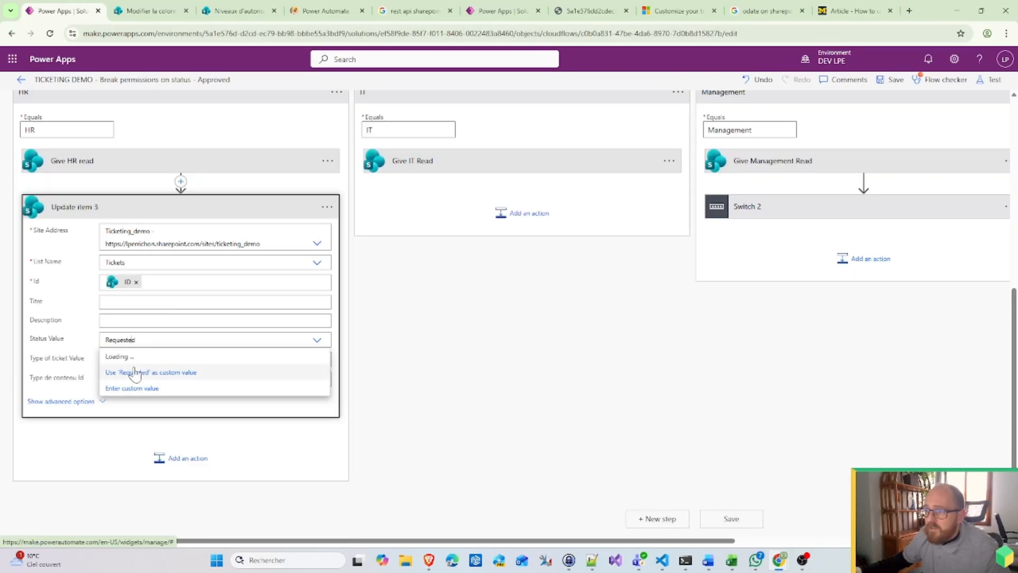
left_click(122, 388)
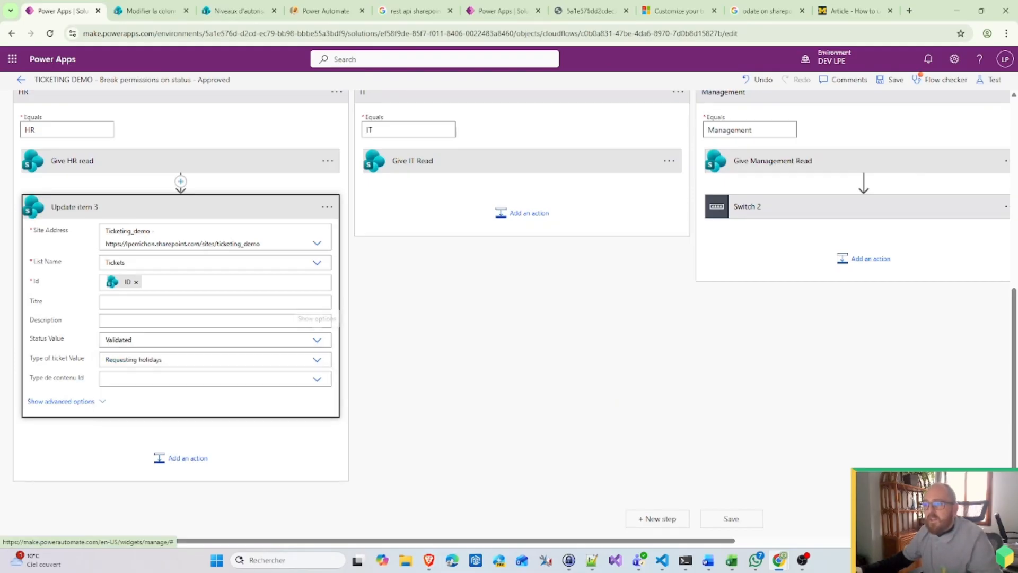
left_click(43, 357)
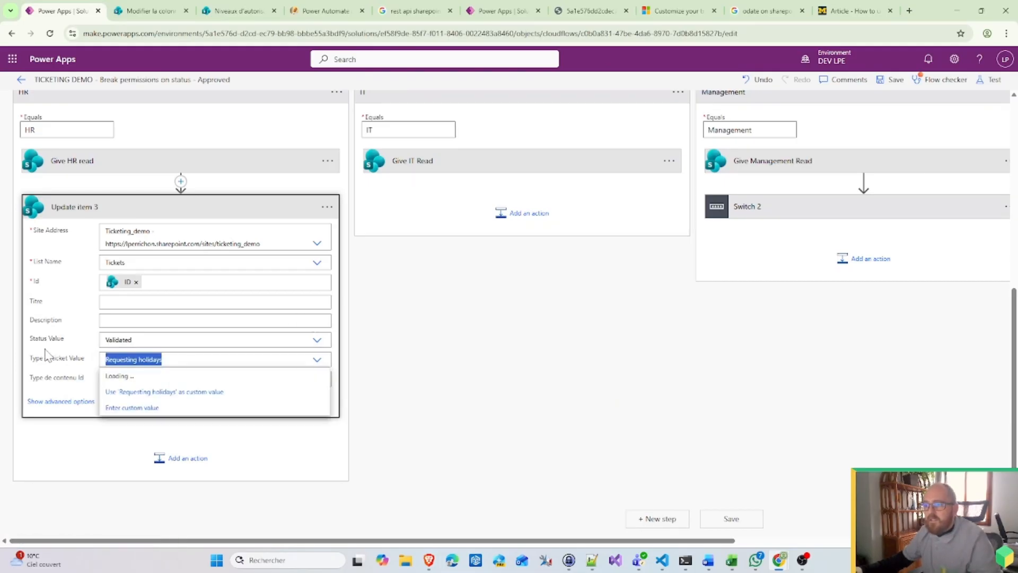
left_click(328, 207)
left_click(373, 209)
Step: Paste the copied update step and move Update item 4 into the IT case below Give IT Read
left_click(513, 218)
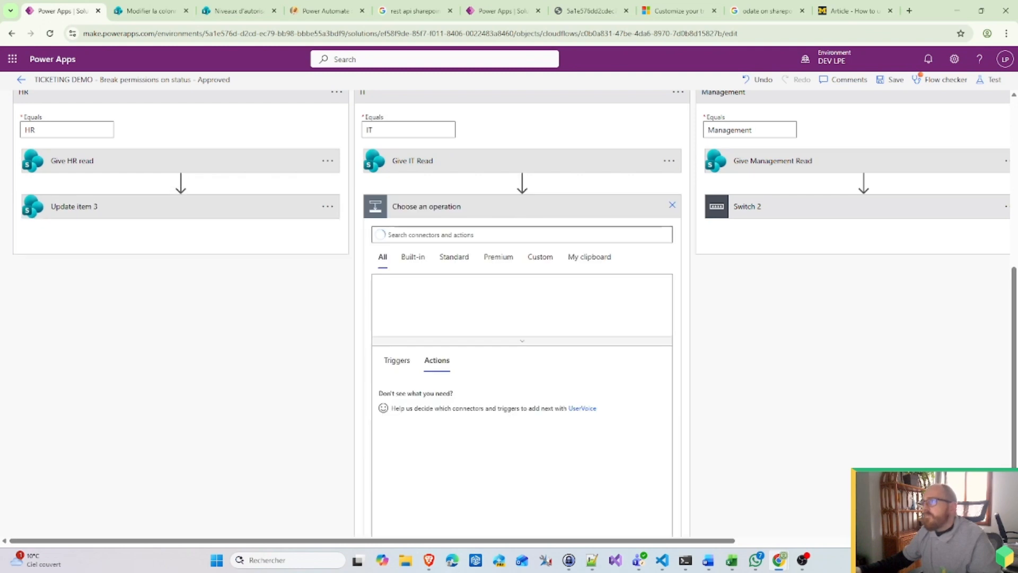
scroll(614, 261, "up", 2)
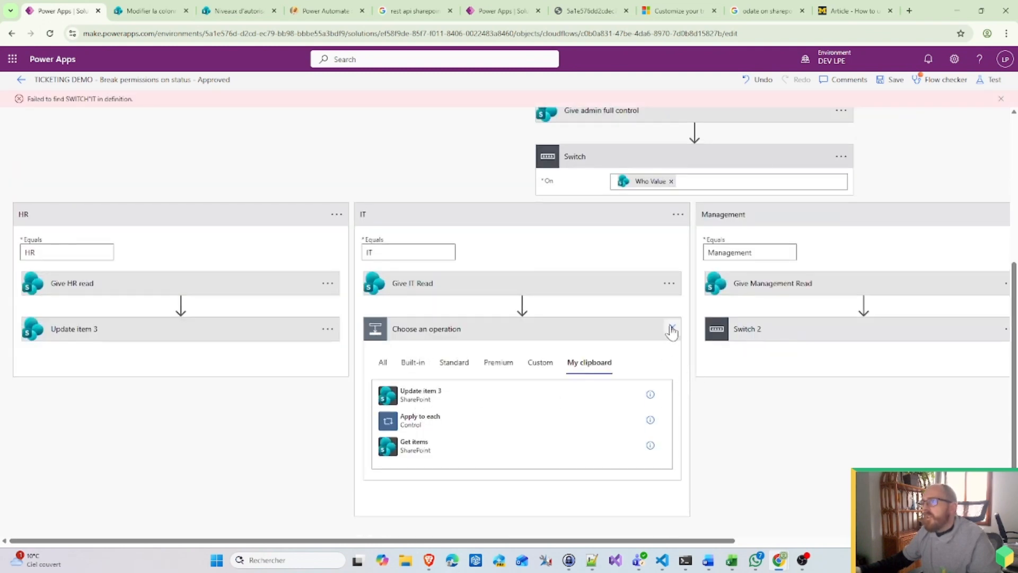
left_click(672, 328)
scroll(689, 222, "up", 2)
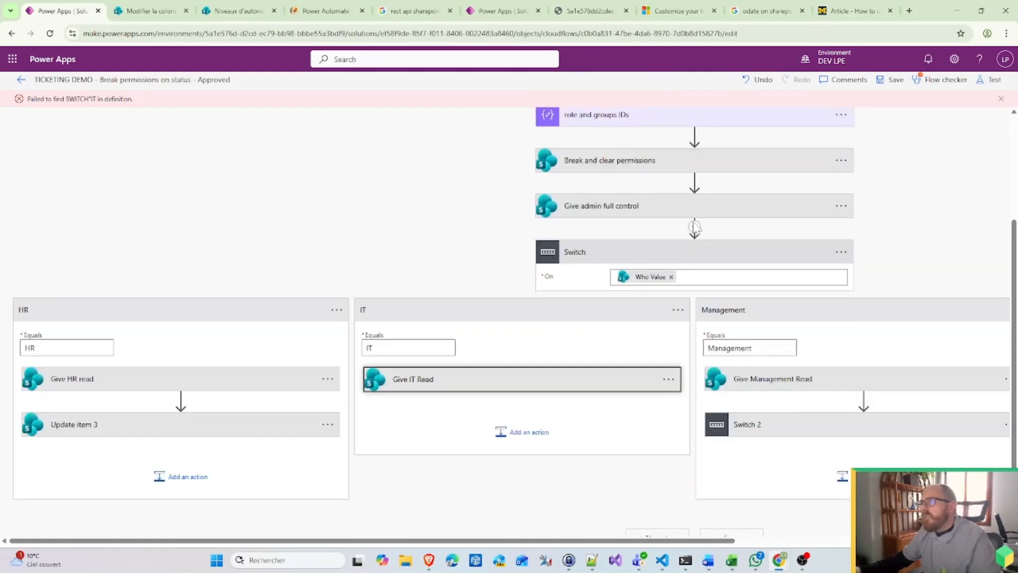
left_click(575, 305)
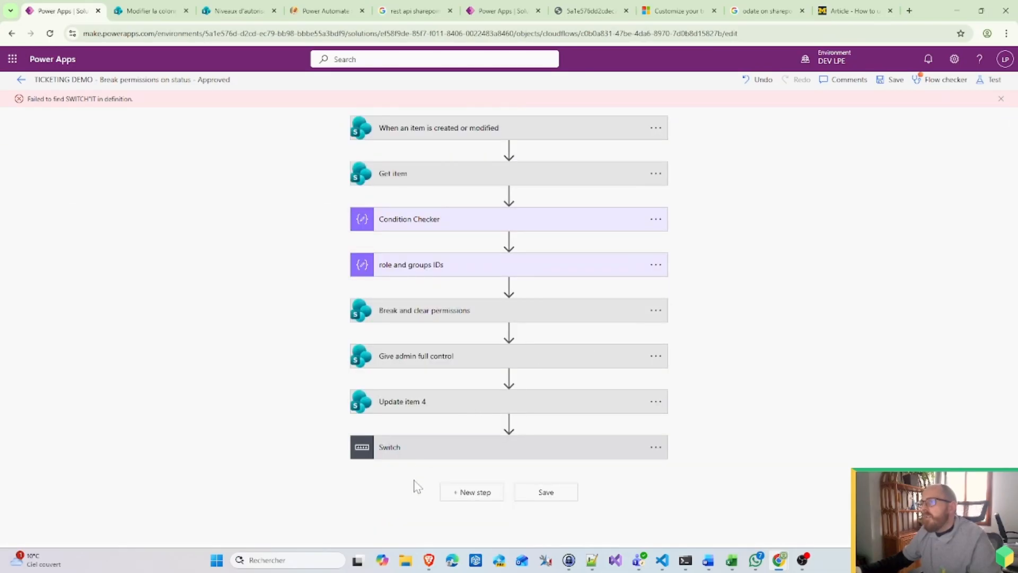
left_click(417, 458)
left_click(406, 470)
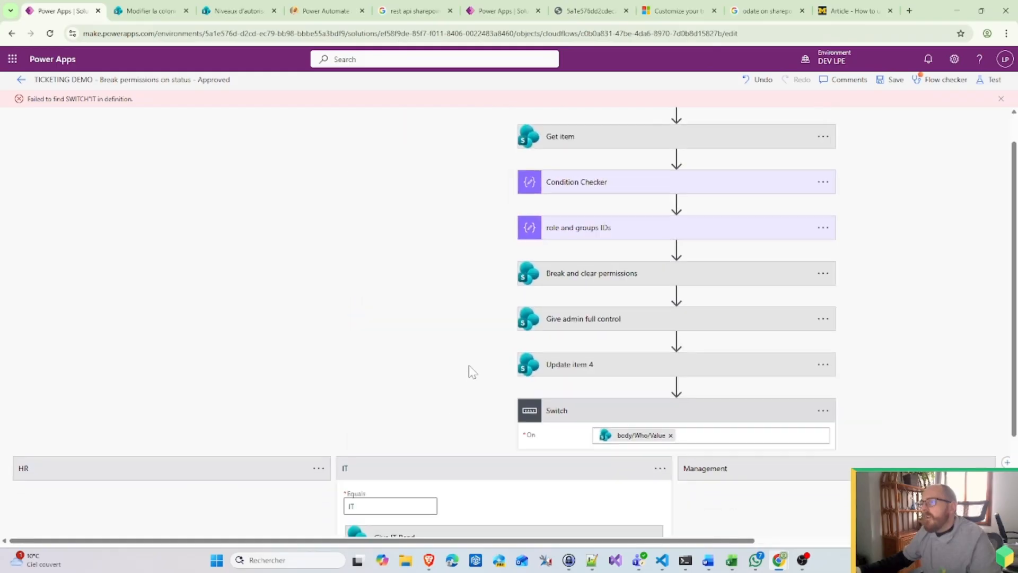
left_click_drag(594, 311, 482, 505)
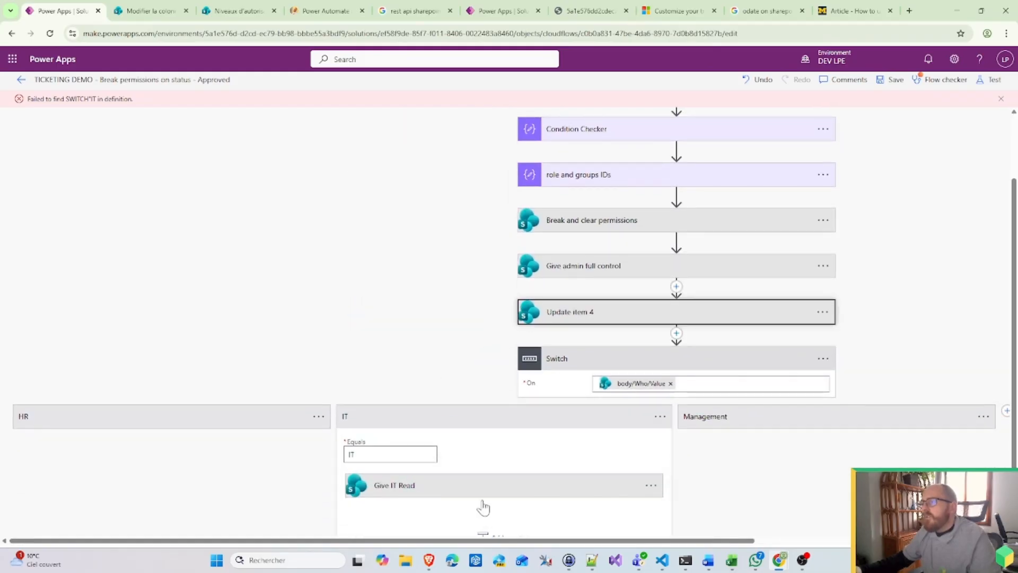
Step: Expand the Management branch, its nested switch, and the HR branch to review them
scroll(472, 455, "down", 3)
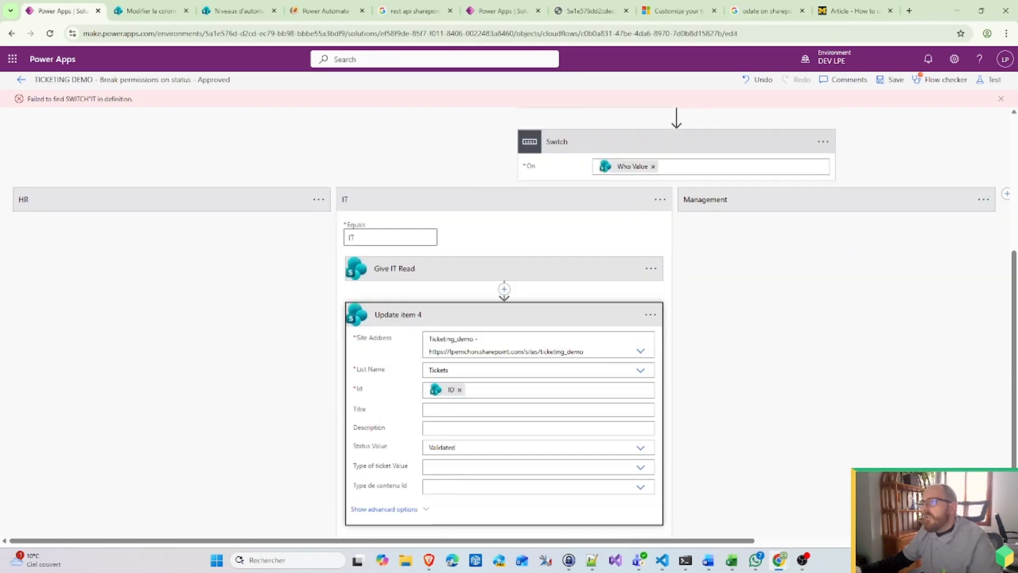
scroll(784, 295, "up", 4)
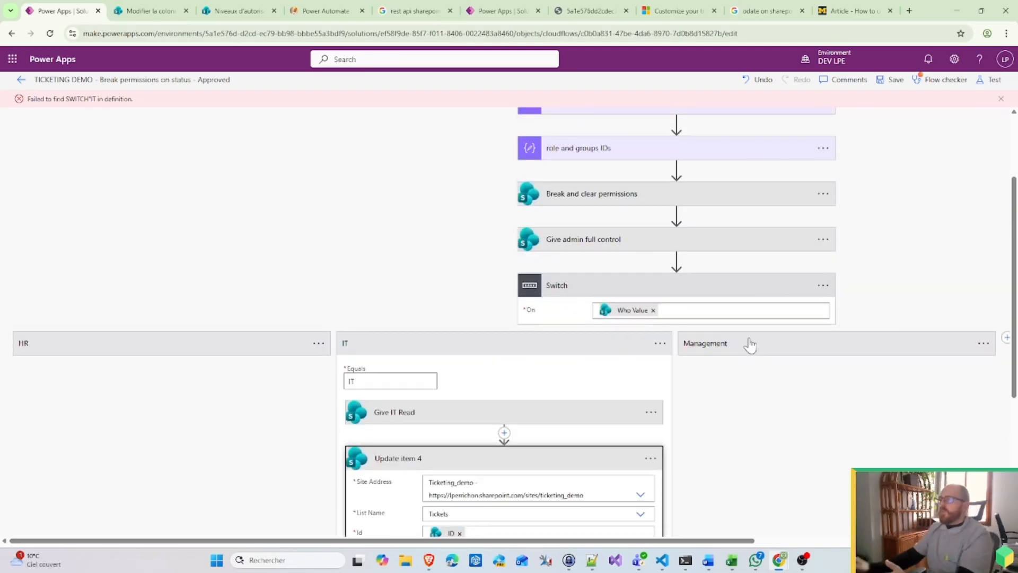
left_click(750, 344)
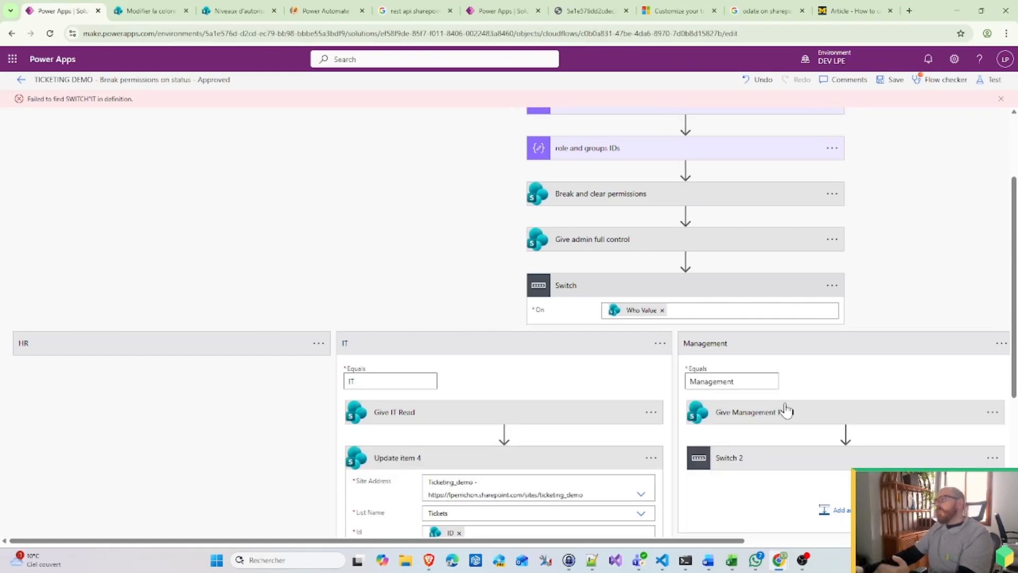
left_click(755, 457)
scroll(759, 457, "down", 2)
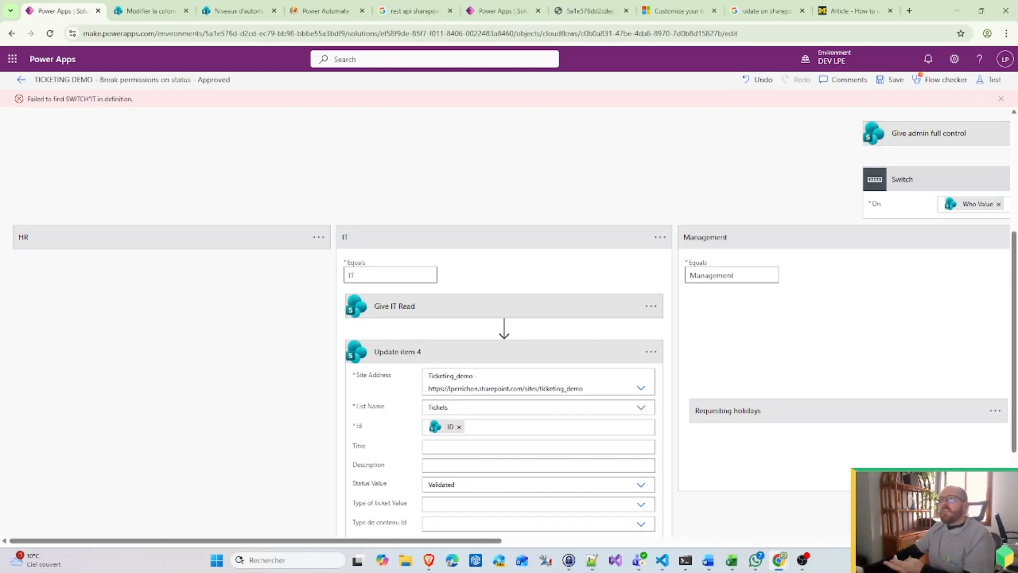
left_click(201, 244)
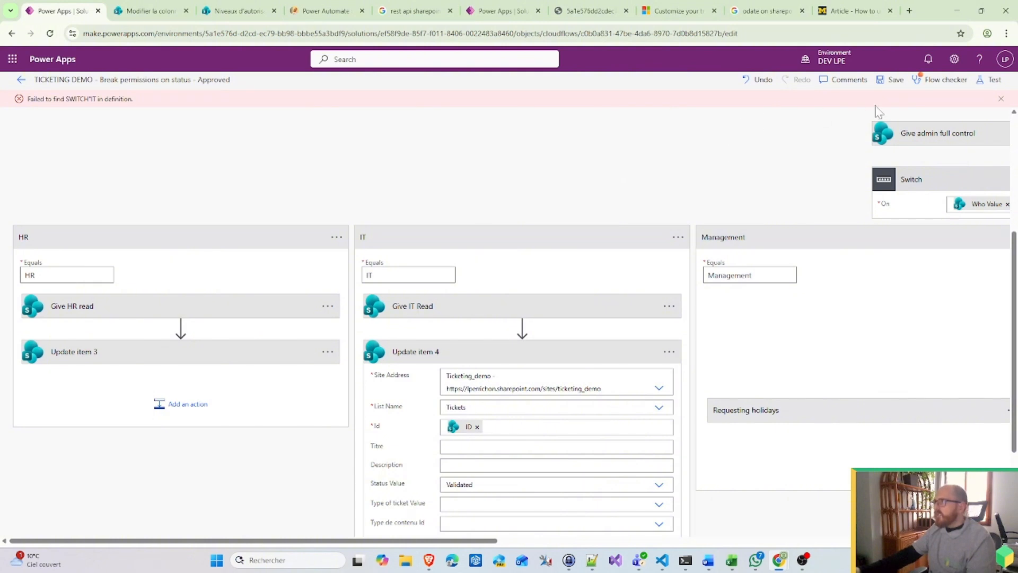
Step: Save the flow and return to the Ticketing_demo cloud flows list
left_click(884, 86)
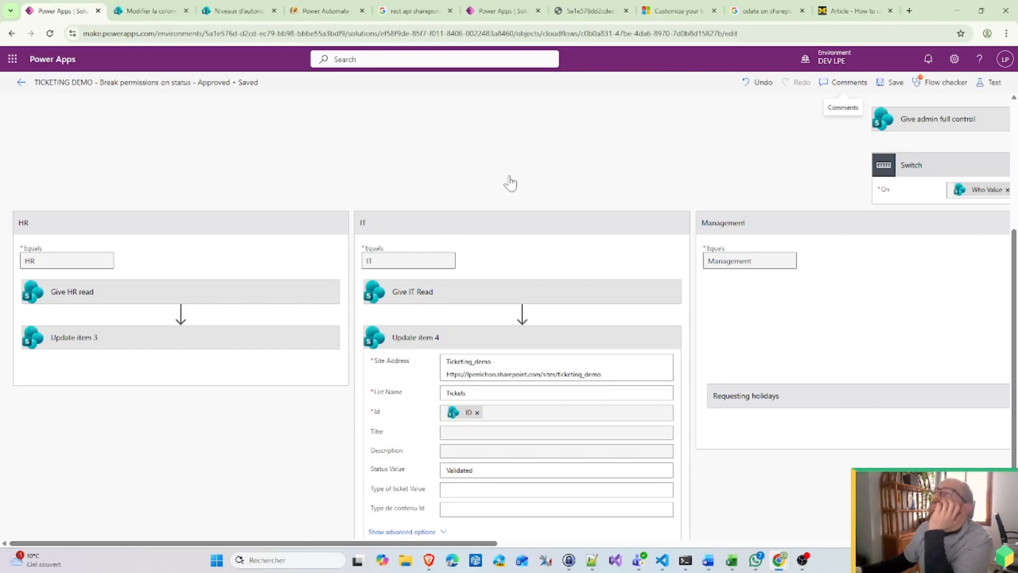
left_click(1000, 89)
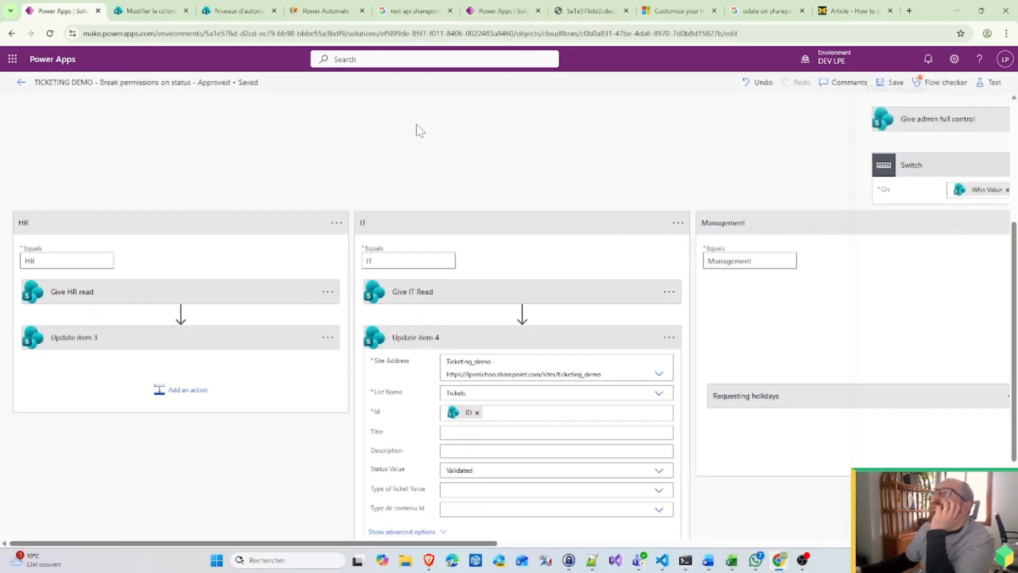
left_click(22, 82)
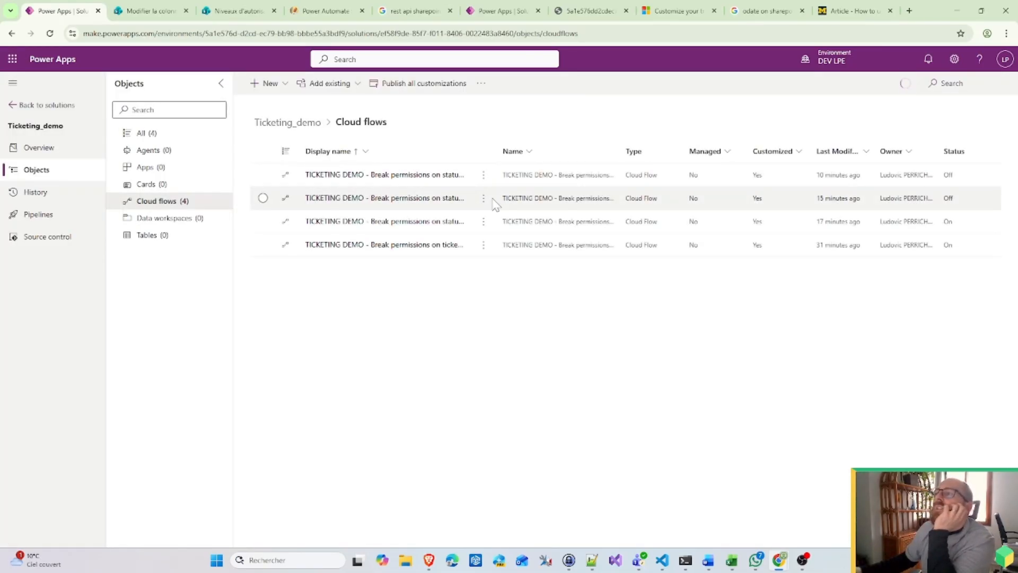
Step: Widen the Display name column to show full flow names, then return to the SharePoint Status column settings
left_click_drag(498, 141, 680, 137)
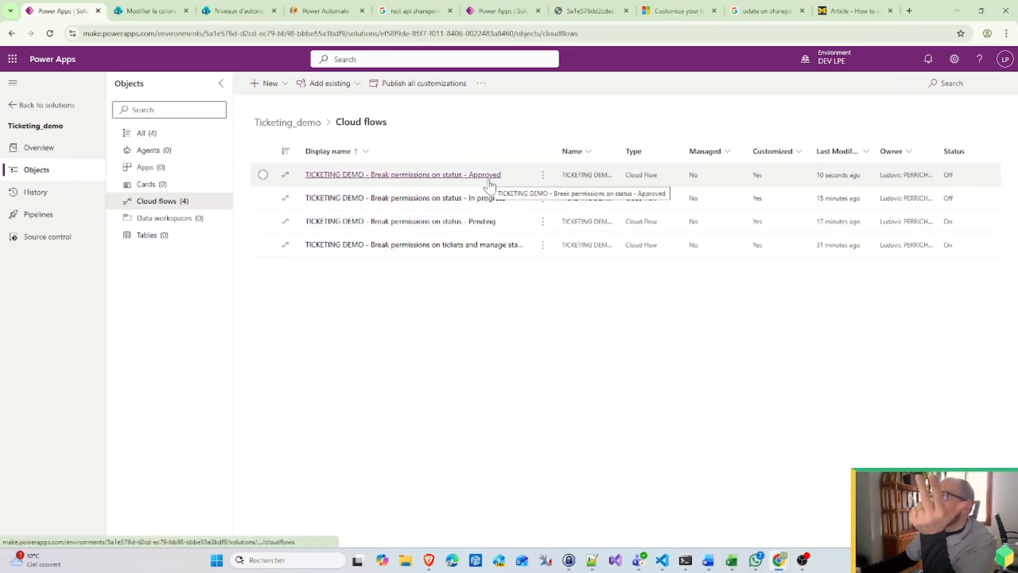
left_click(779, 562)
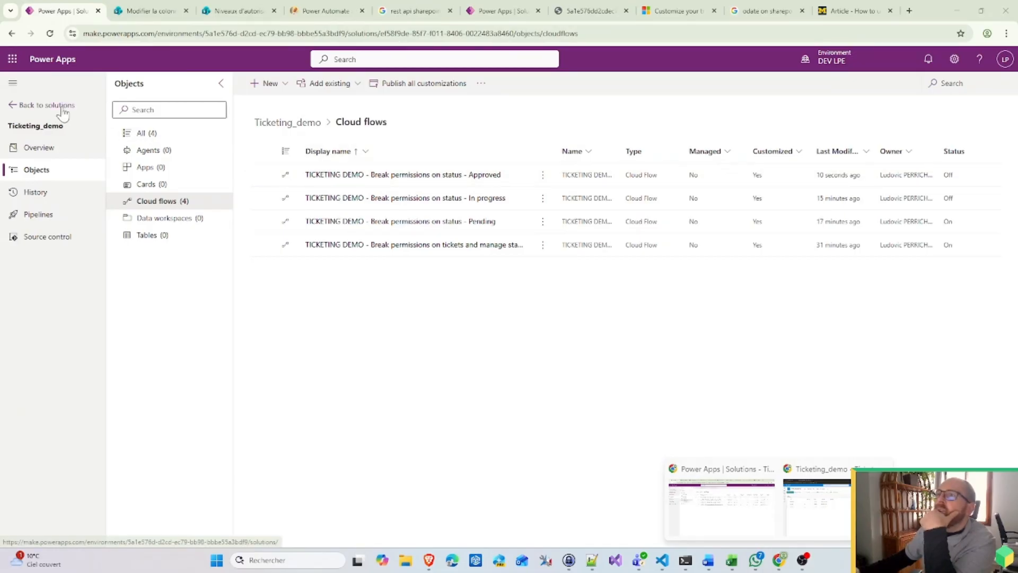
left_click(956, 60)
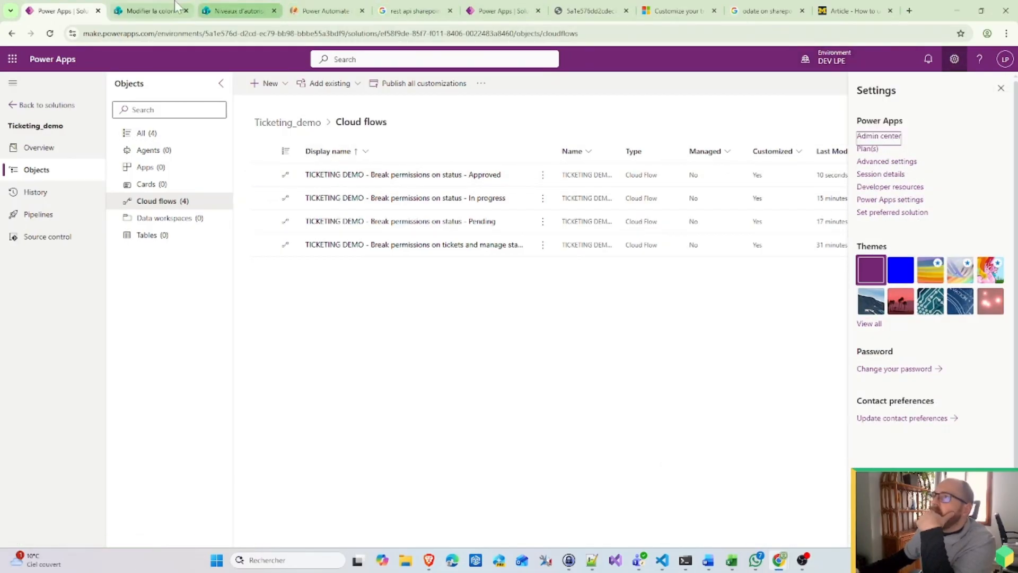
key("ctrl+Tab")
Step: Add a new member to the Ticketing_demo site's HR group through People and Groups
left_click(956, 59)
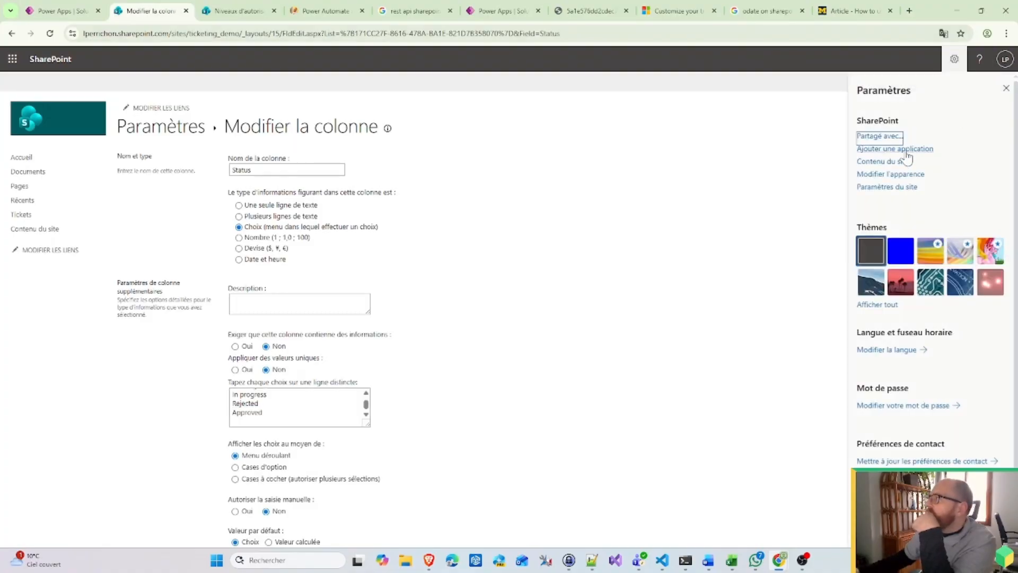
left_click(894, 187)
left_click(168, 168)
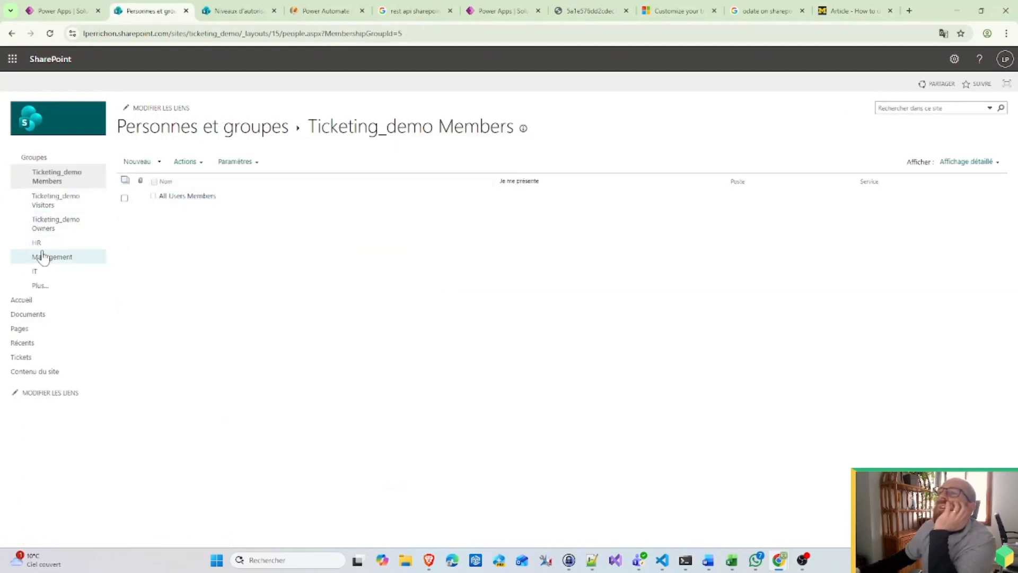
left_click(84, 247)
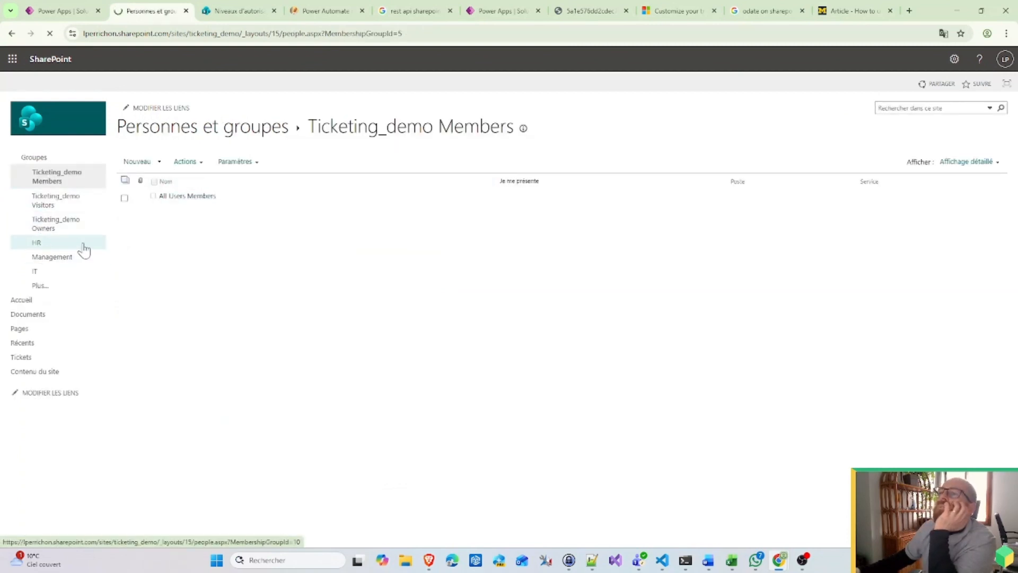
left_click(196, 164)
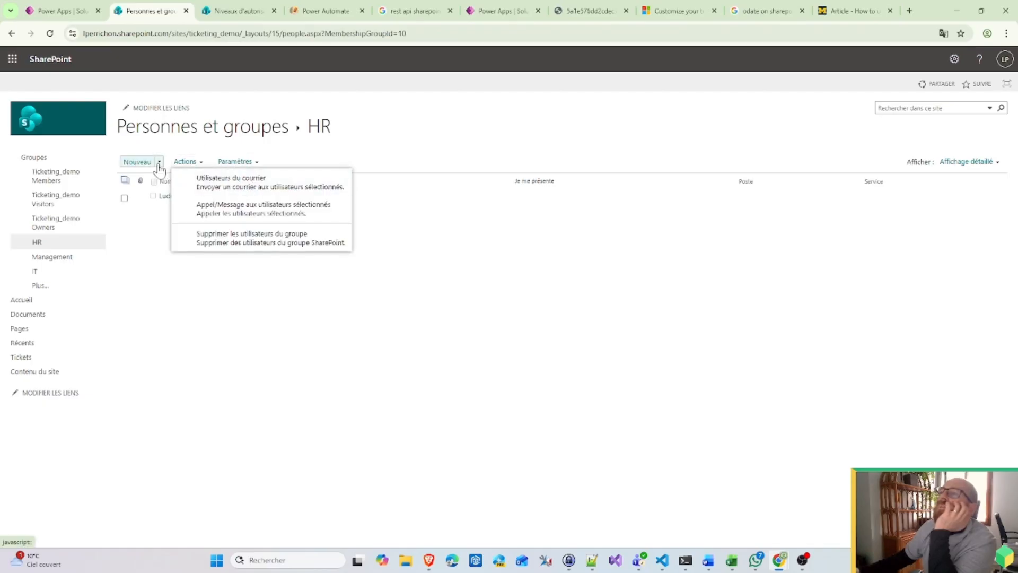
left_click(142, 161)
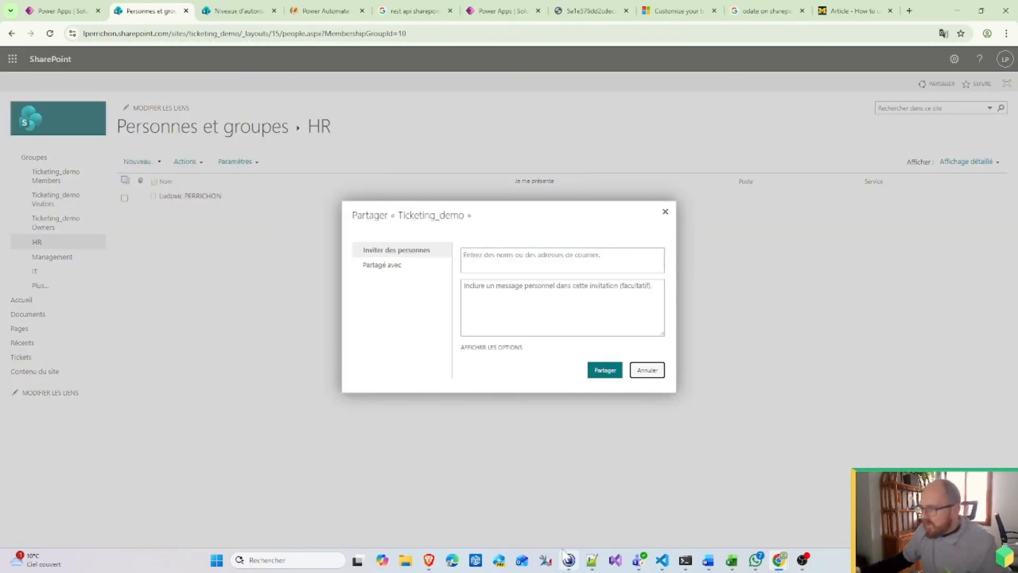
left_click(567, 562)
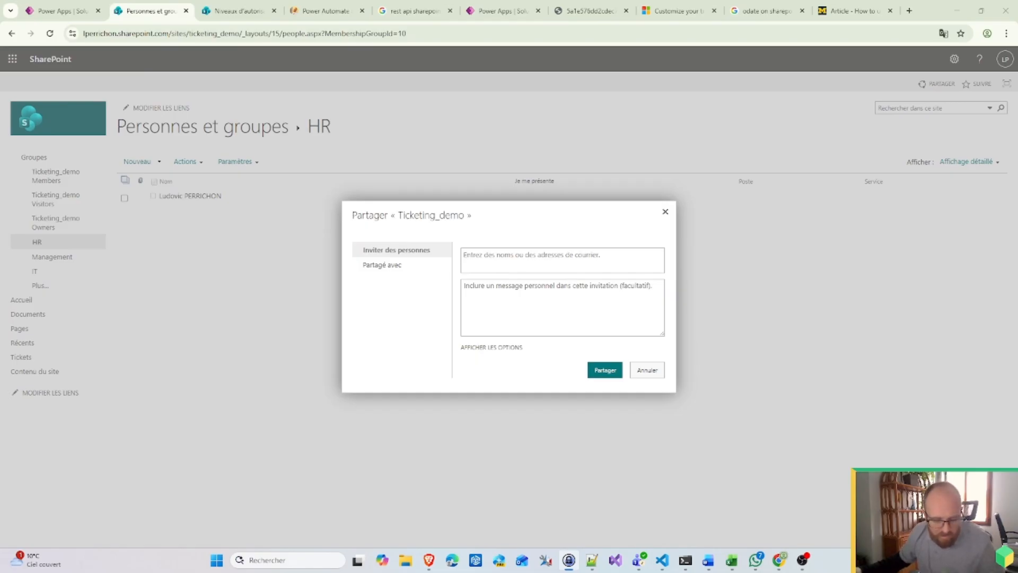
left_click(552, 261)
key("ctrl+v")
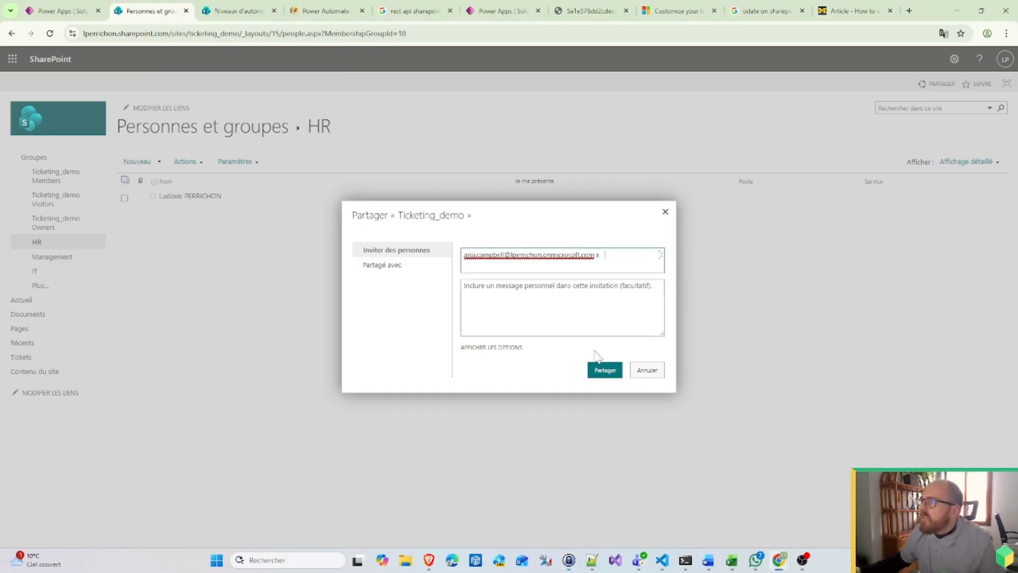
left_click(605, 370)
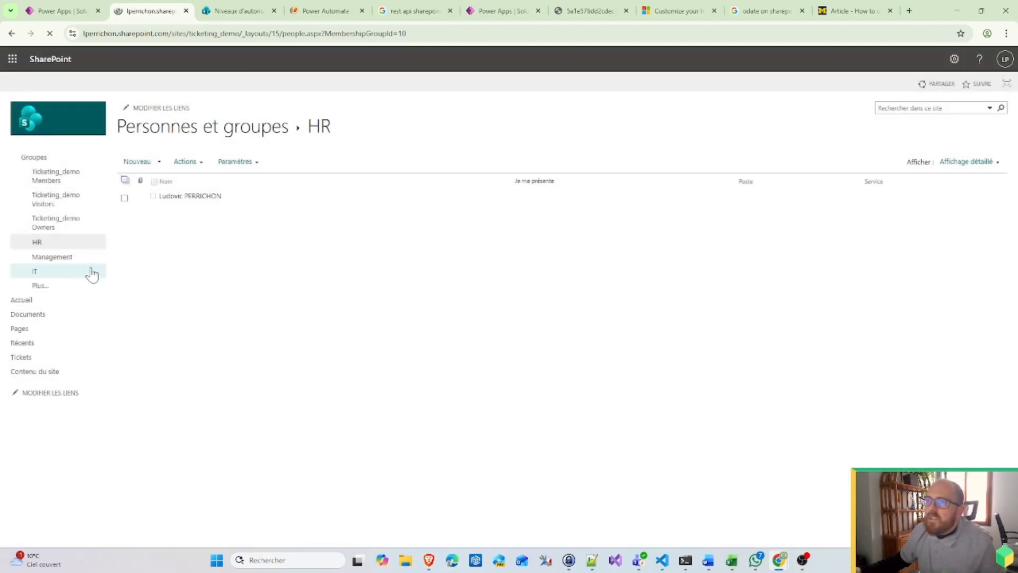
Step: Add another new member to the Management group
left_click(72, 261)
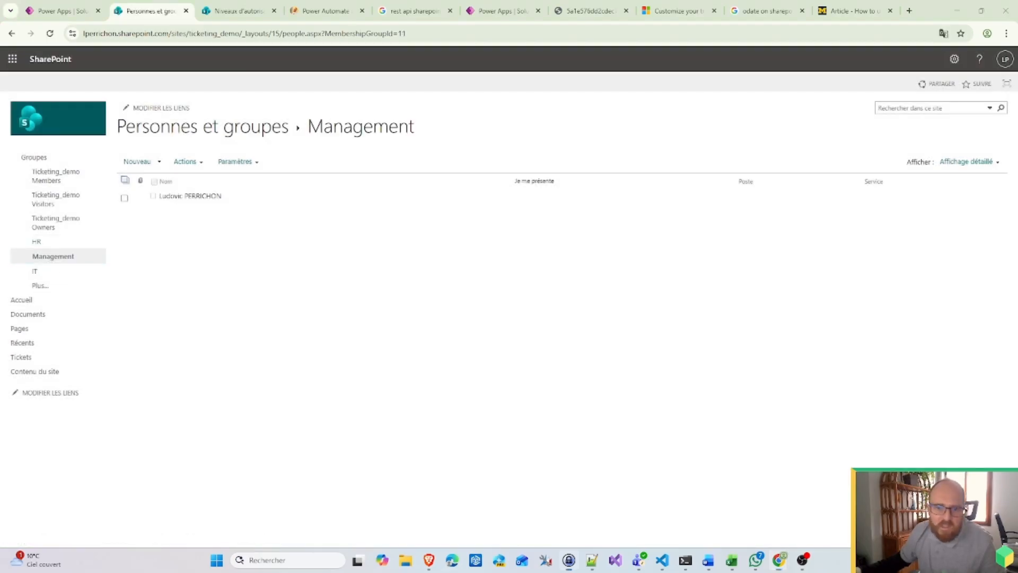
left_click(137, 162)
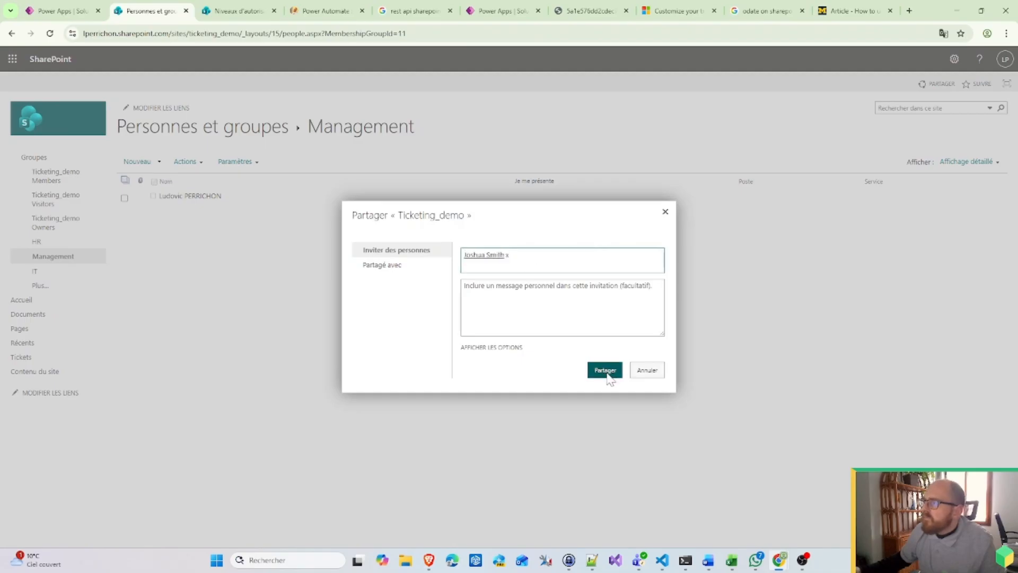
left_click(606, 370)
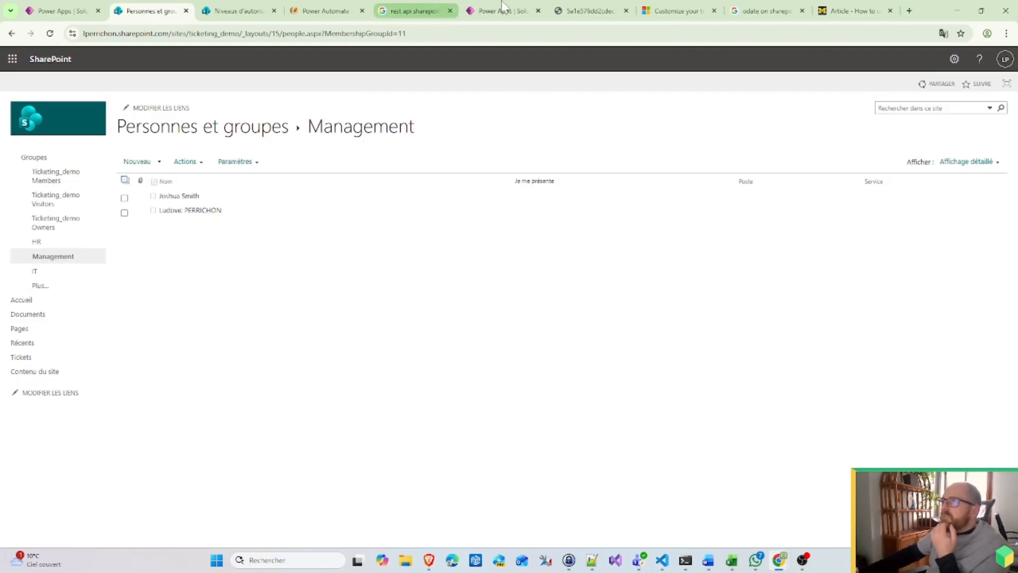
mouse_move(787, 565)
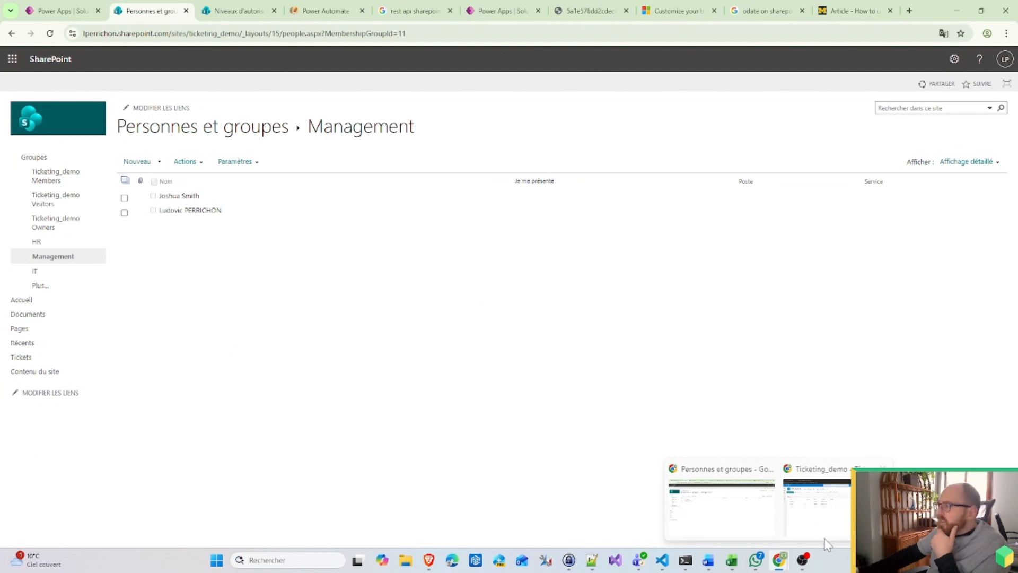
Step: In the incognito Tickets list, save a 'Test Holiday' ticket requesting a holiday in September
left_click(838, 528)
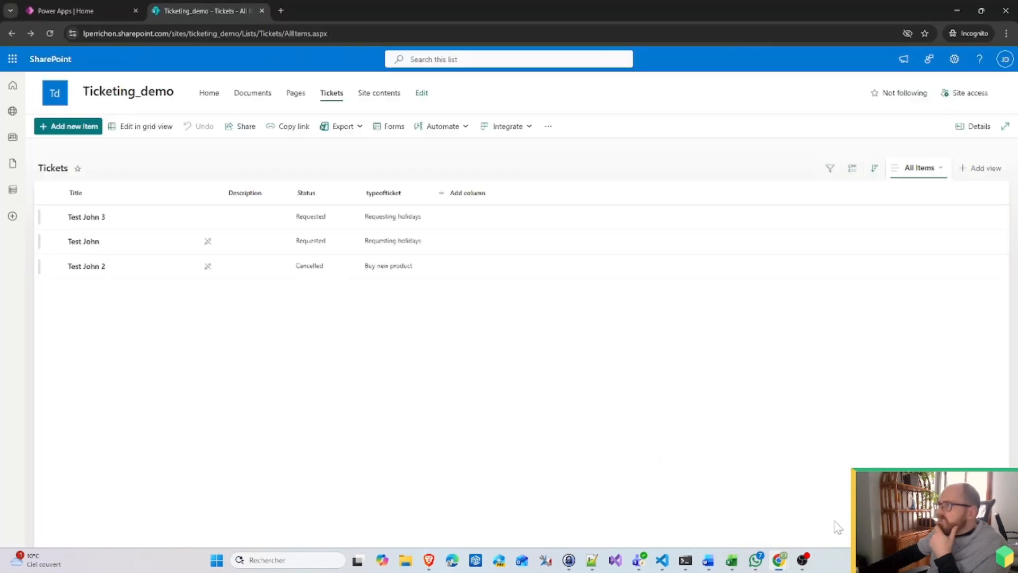
left_click(77, 126)
type("Test Holiday")
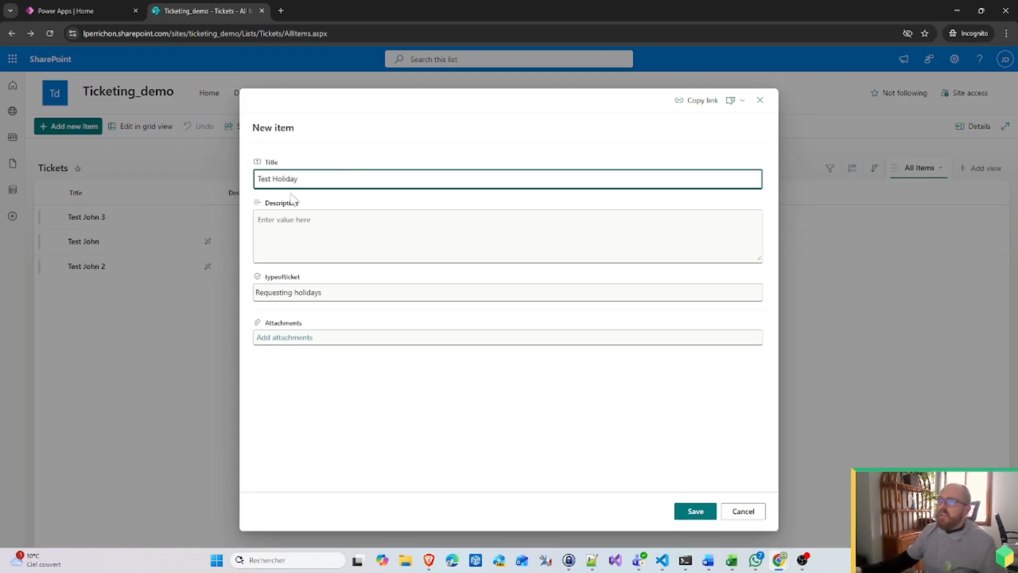
key("Tab")
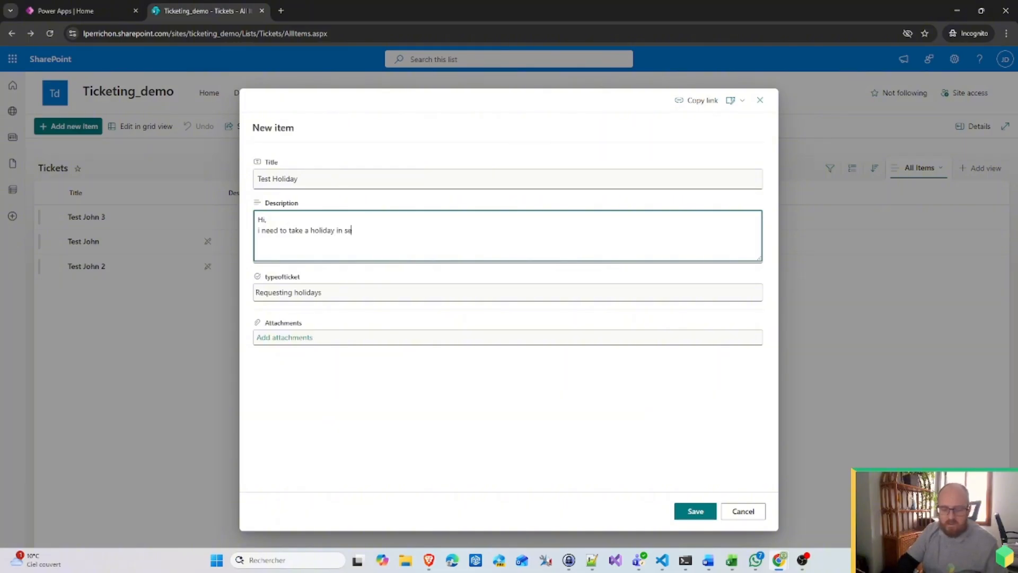
type("r")
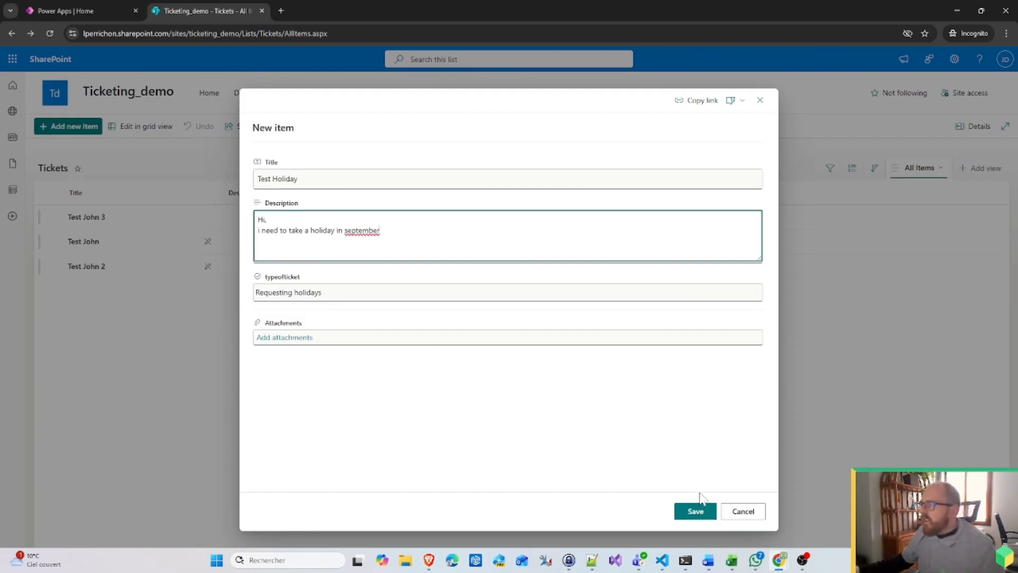
left_click(698, 511)
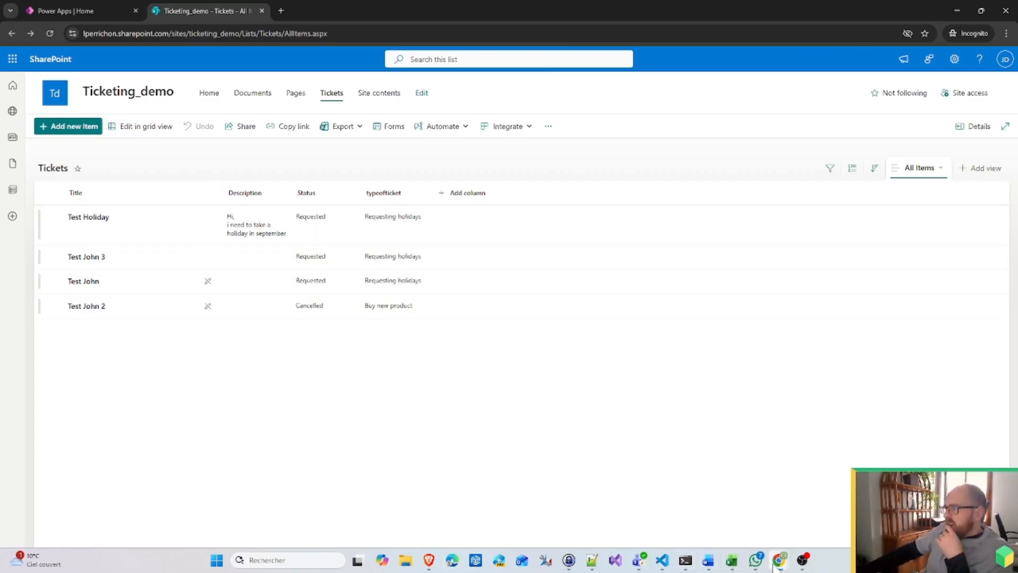
Step: Open the ticket-status flow from the Power Apps solution
mouse_move(776, 567)
left_click(725, 508)
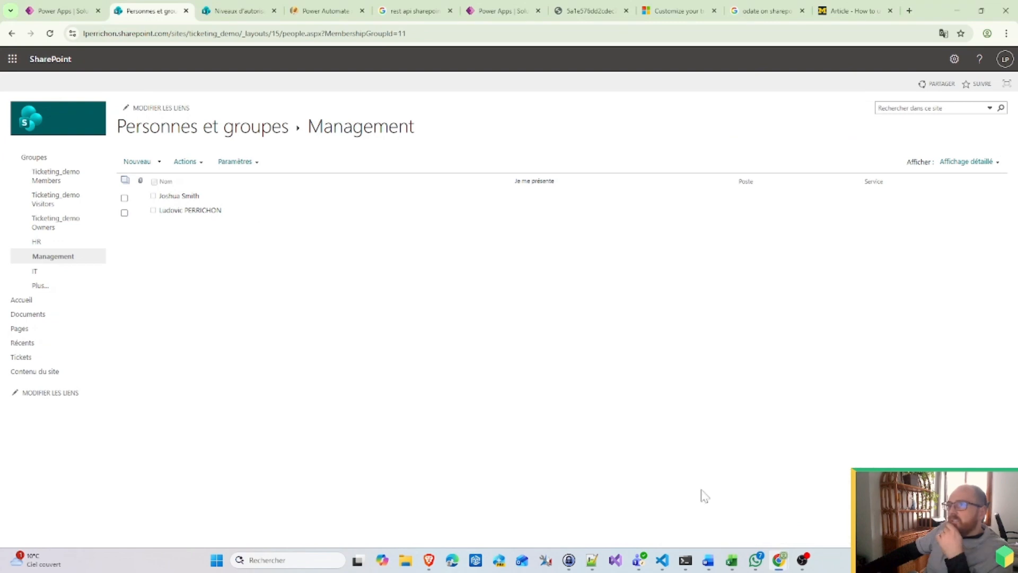
left_click(73, 4)
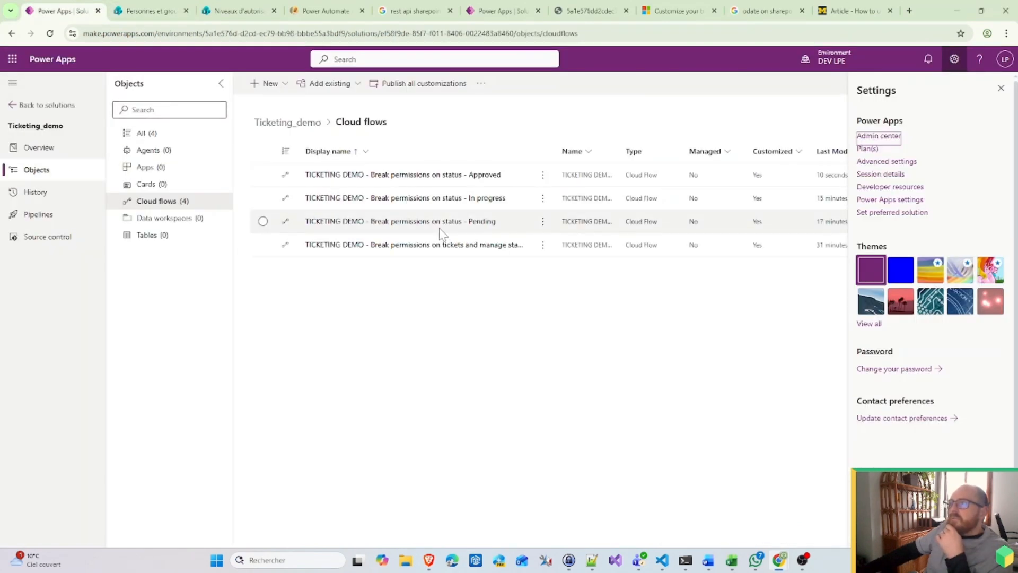
left_click(494, 246)
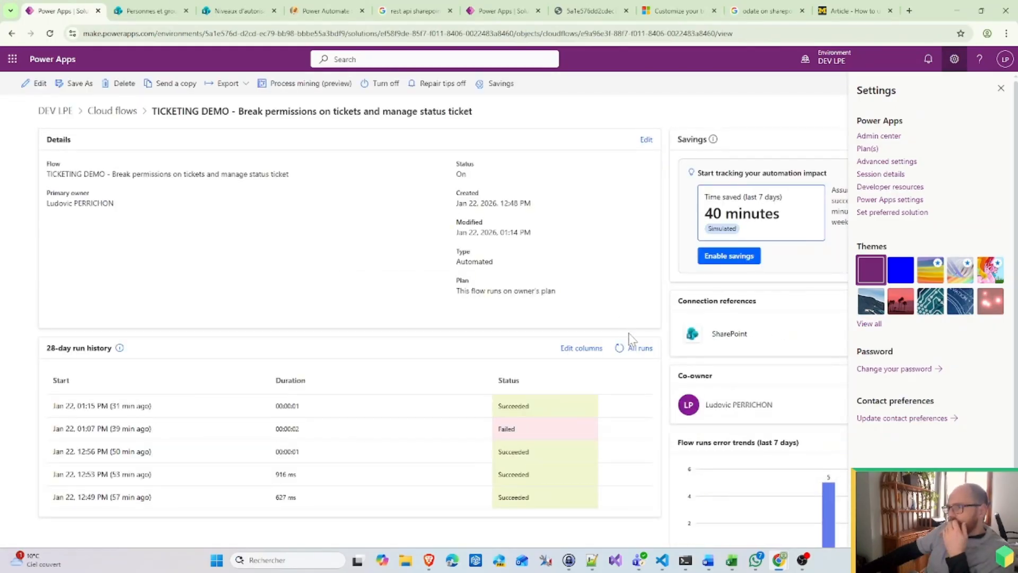
Step: Refresh the flow's run history until the new 01:47 PM successful run appears
left_click(626, 351)
left_click(625, 350)
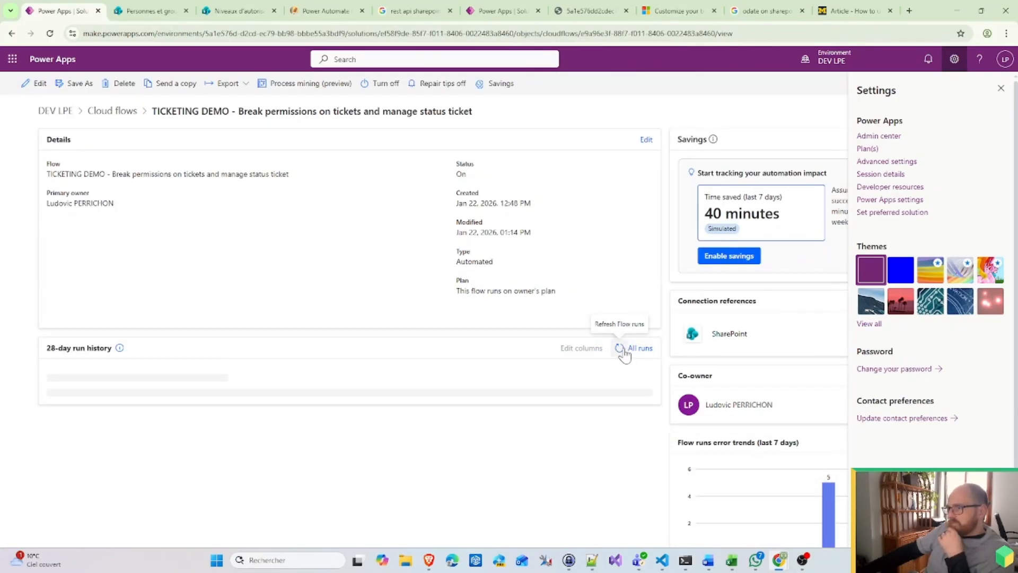
left_click(625, 351)
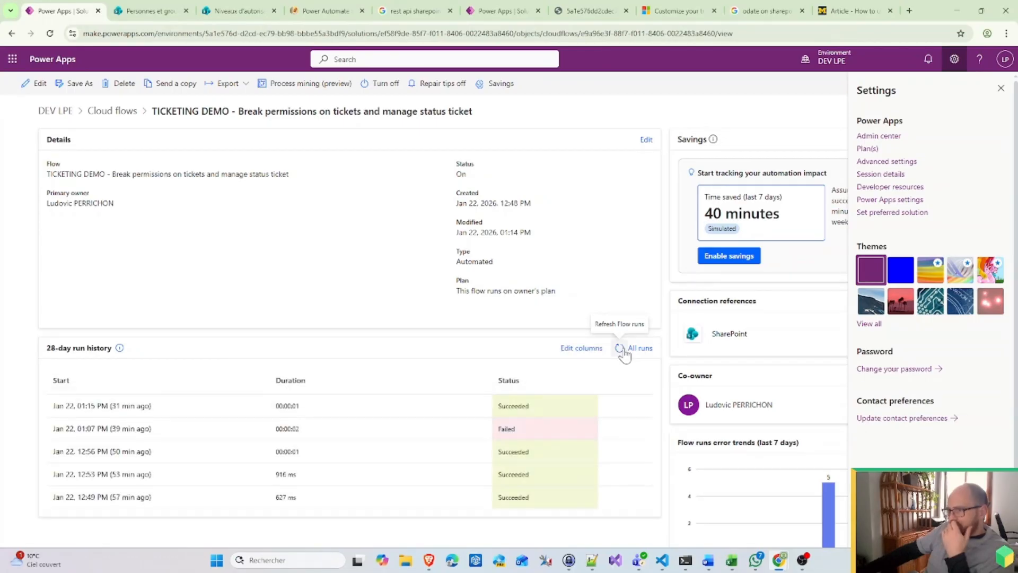
left_click(625, 351)
left_click(625, 351)
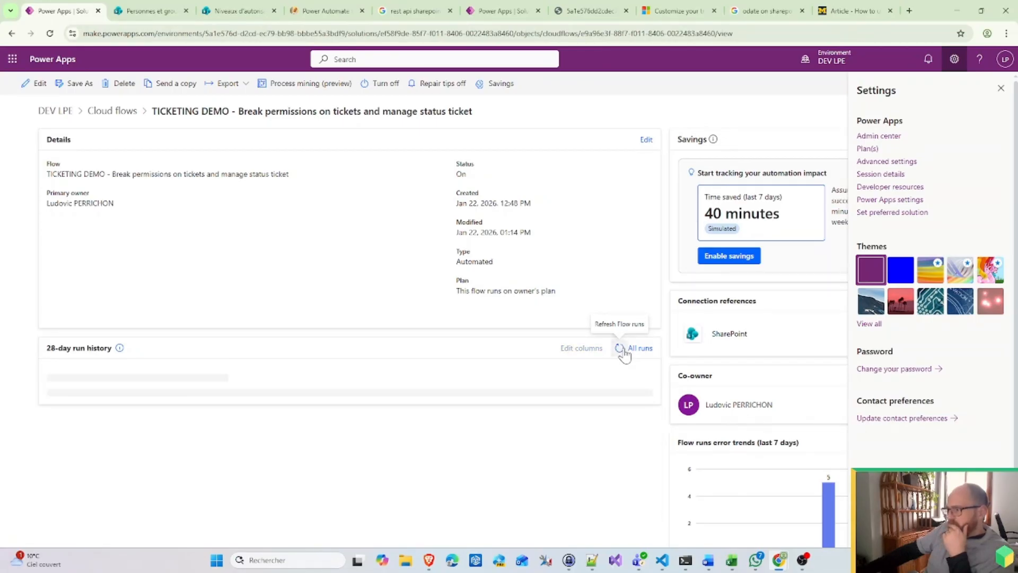
left_click(625, 351)
left_click(625, 351)
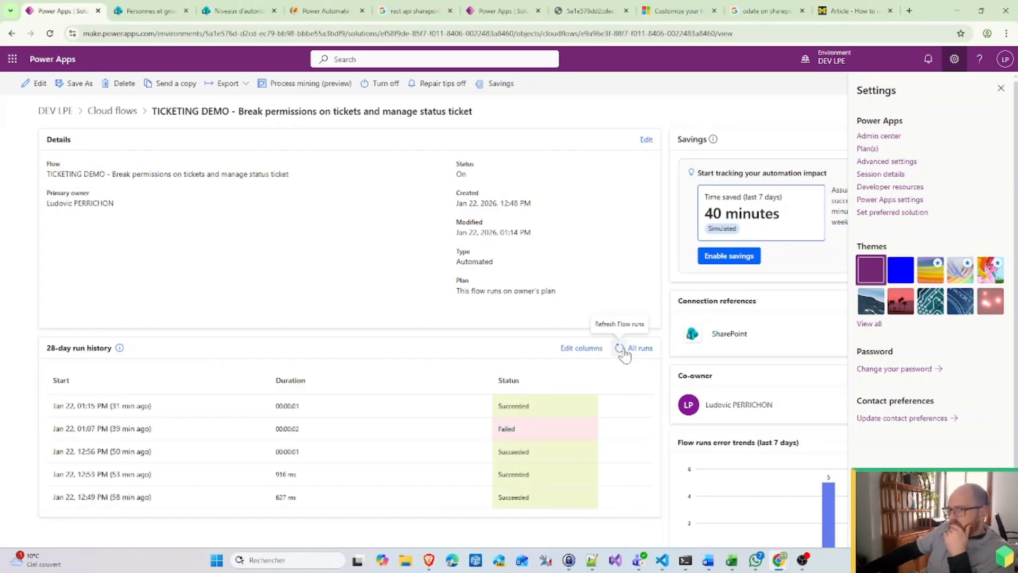
left_click(625, 351)
left_click(625, 351)
left_click(625, 351)
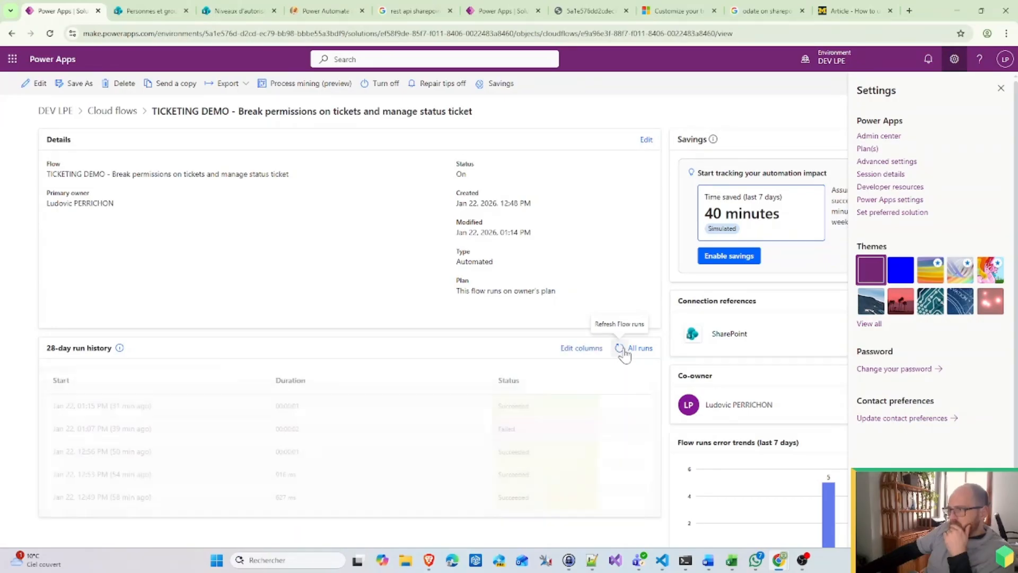
left_click(625, 351)
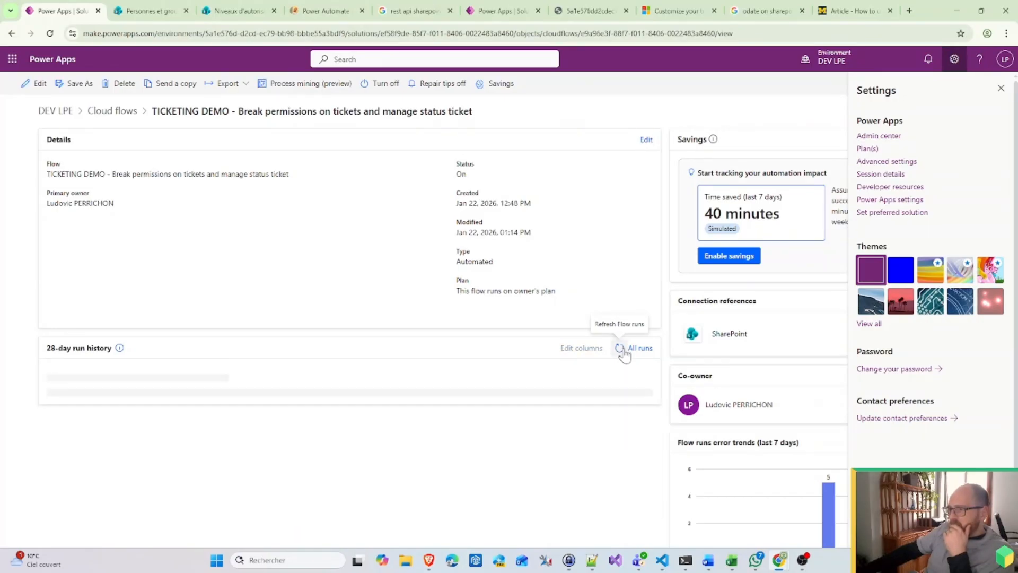
left_click(619, 348)
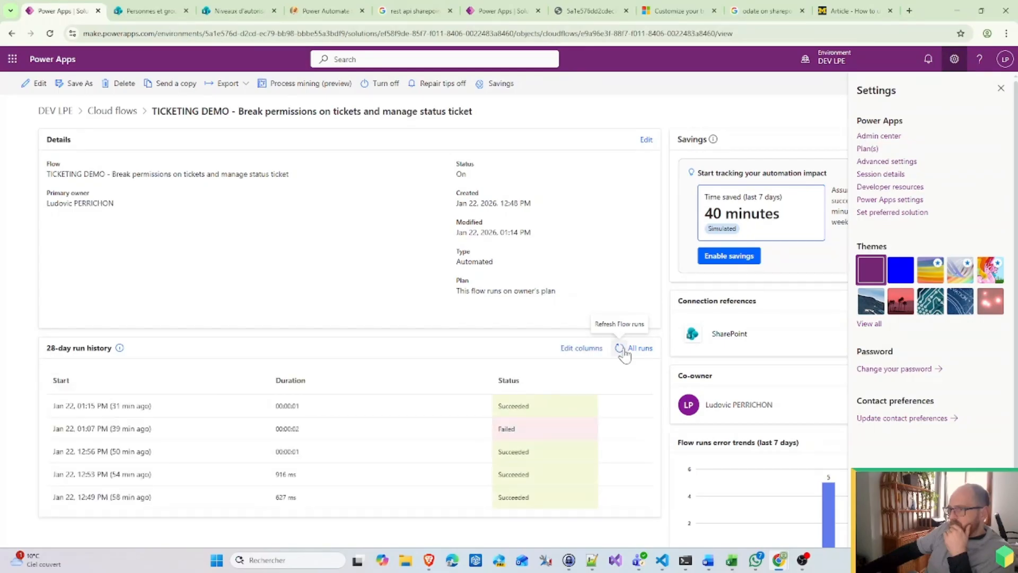
left_click(619, 348)
left_click(624, 350)
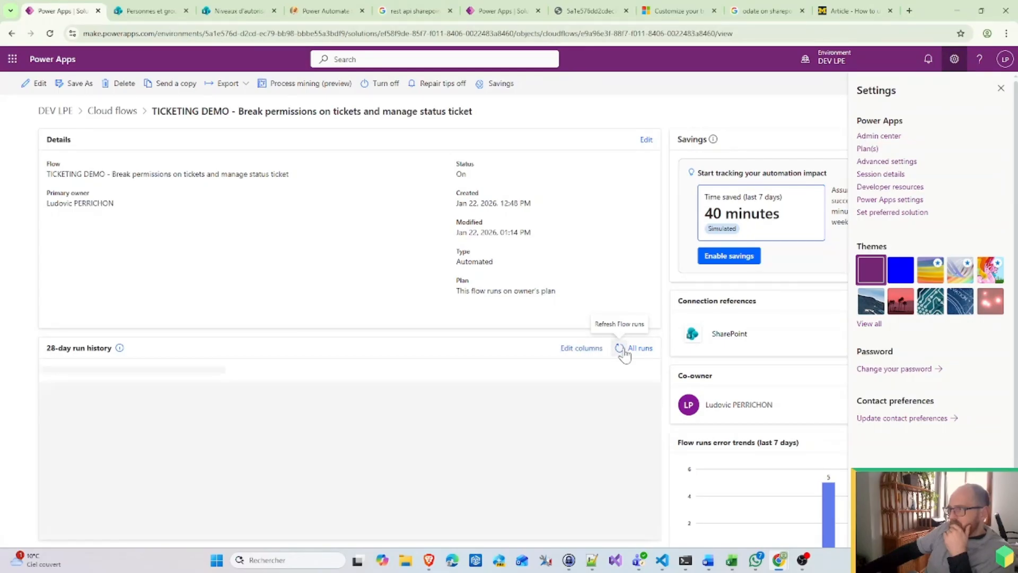
left_click(624, 350)
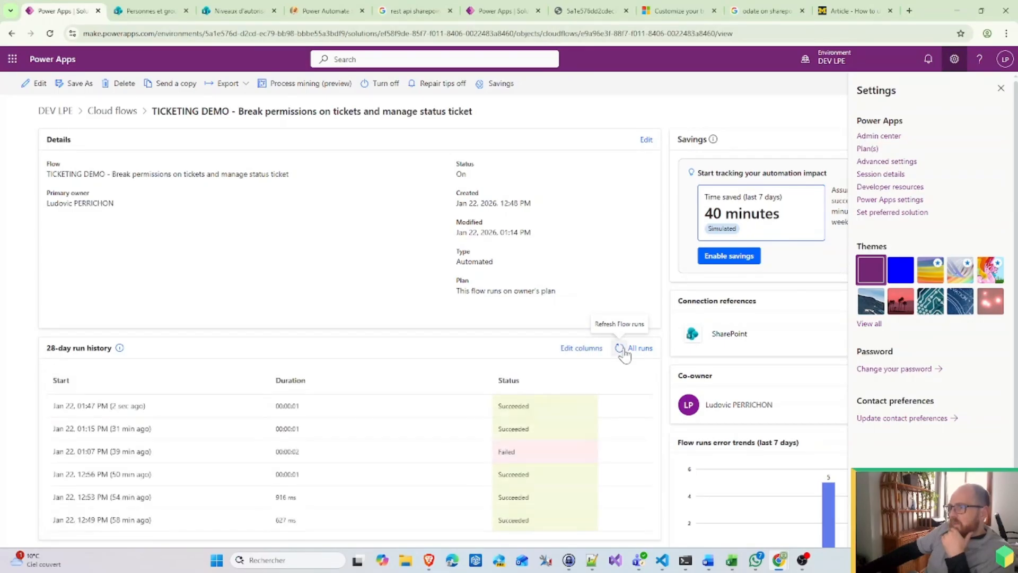
left_click(625, 350)
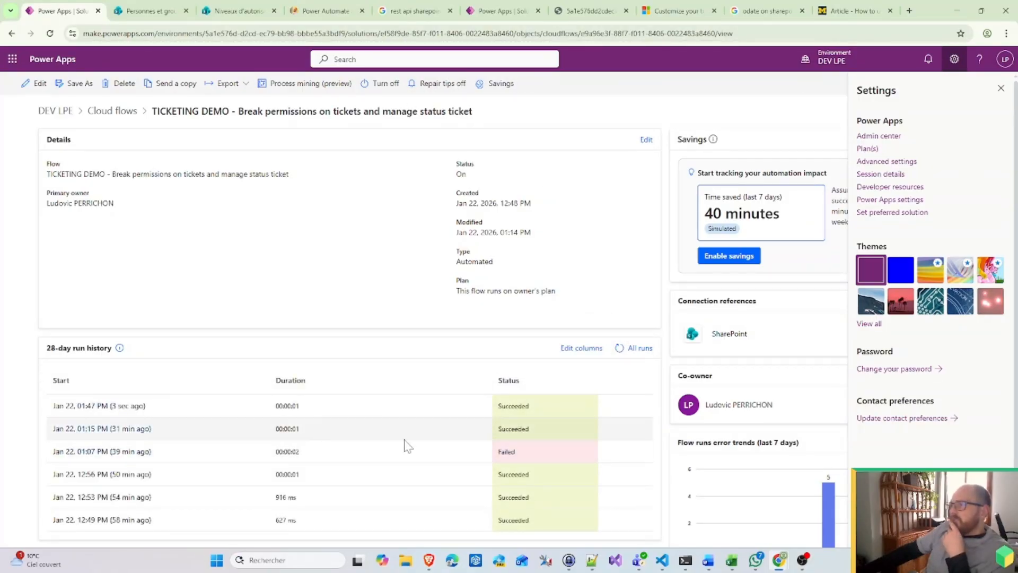
left_click(176, 11)
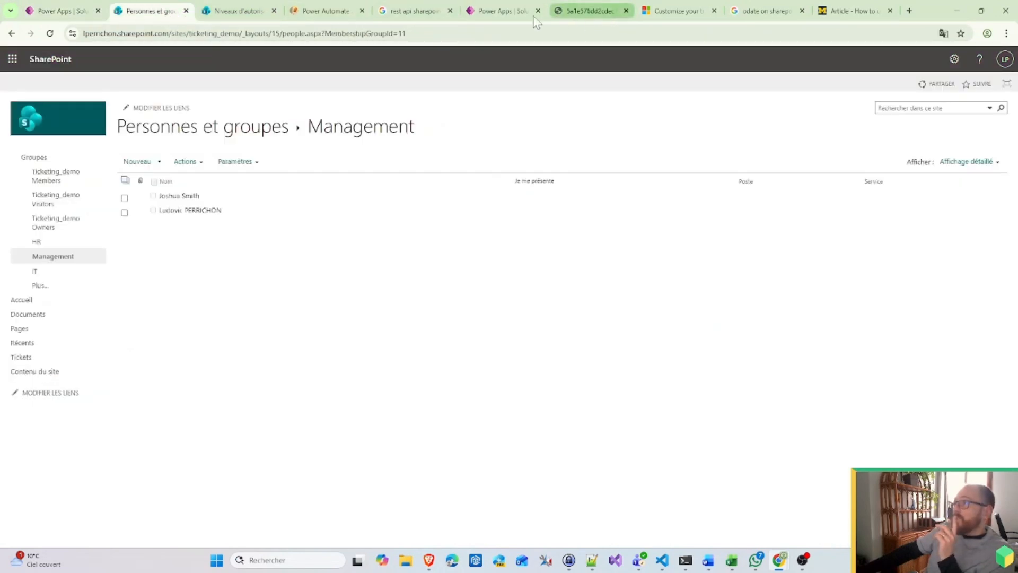
Step: Set Status Value to In progress in both Add request to Management actions, including Buy, and save the flow
left_click(487, 11)
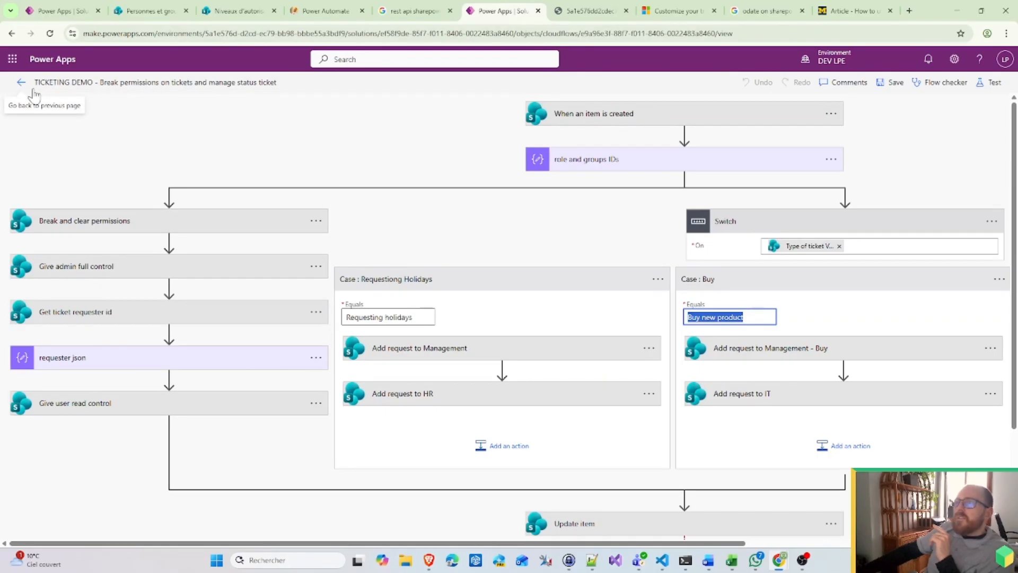
left_click(421, 348)
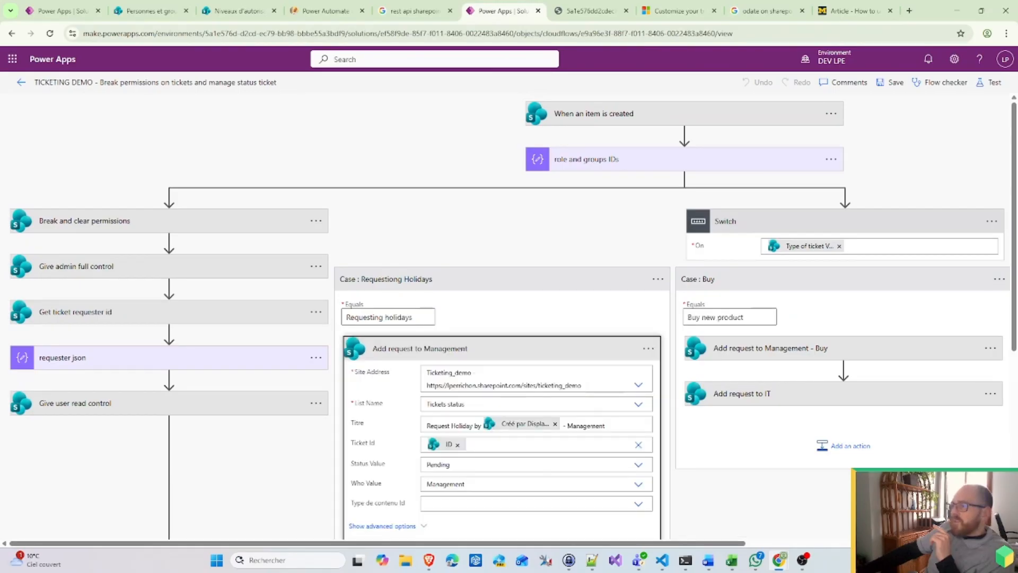
left_click(452, 464)
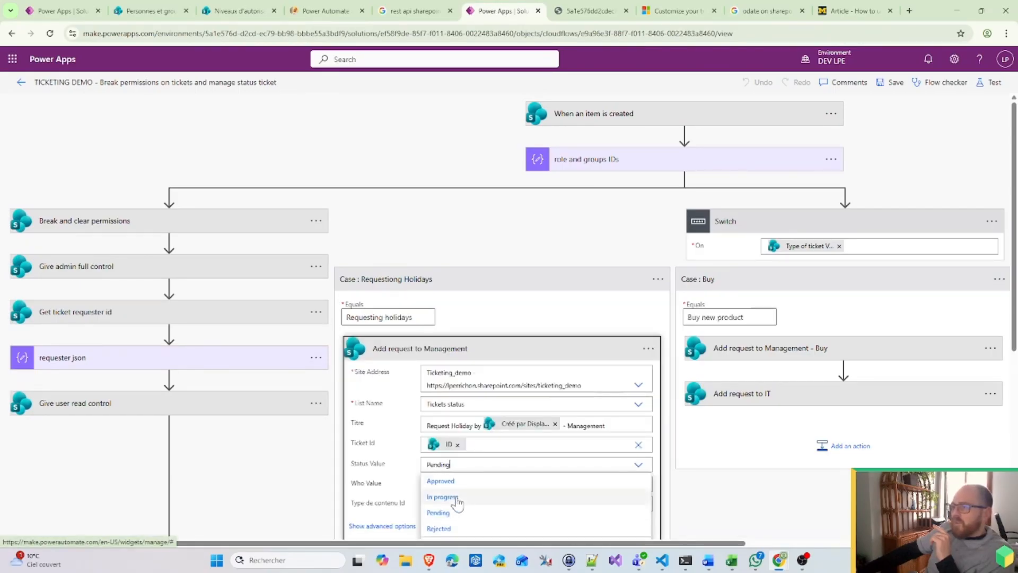
left_click(446, 497)
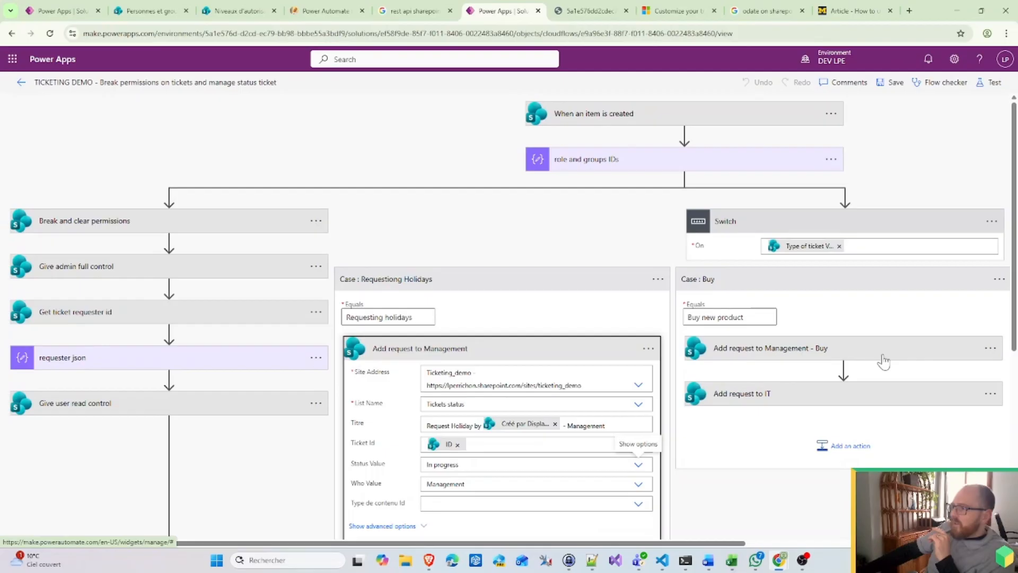
left_click(794, 354)
left_click(815, 465)
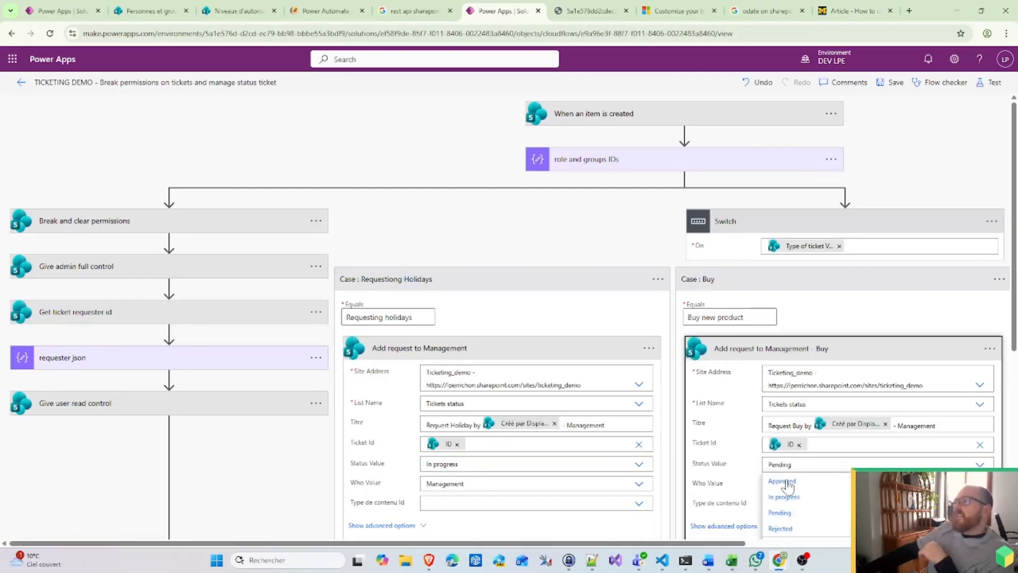
left_click(792, 498)
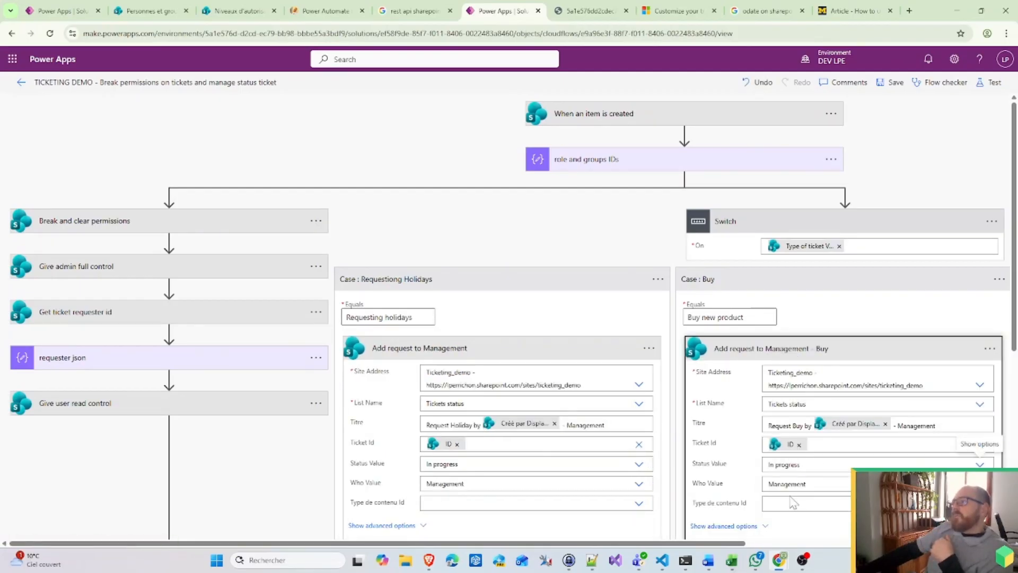
left_click(896, 82)
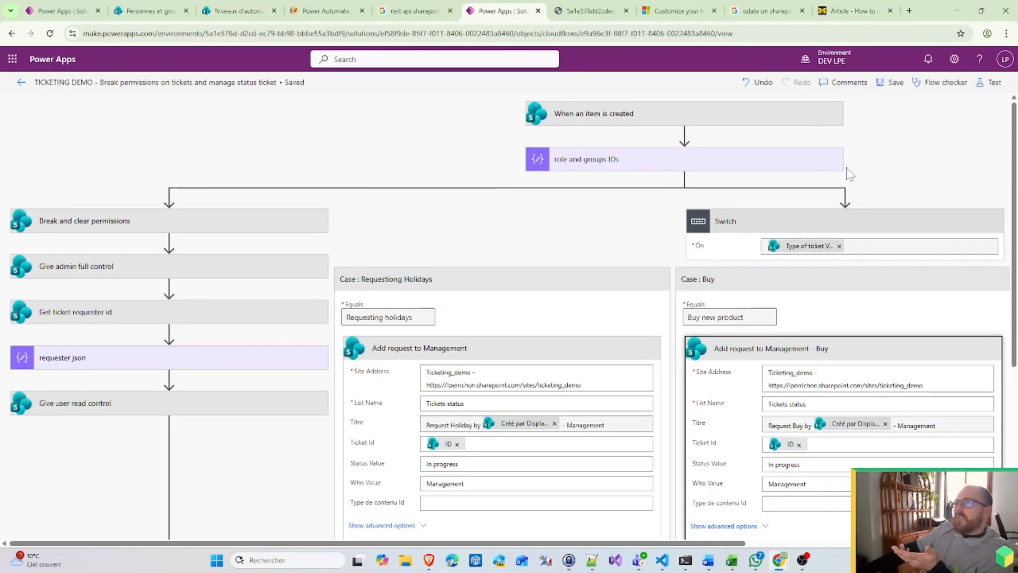
left_click(21, 85)
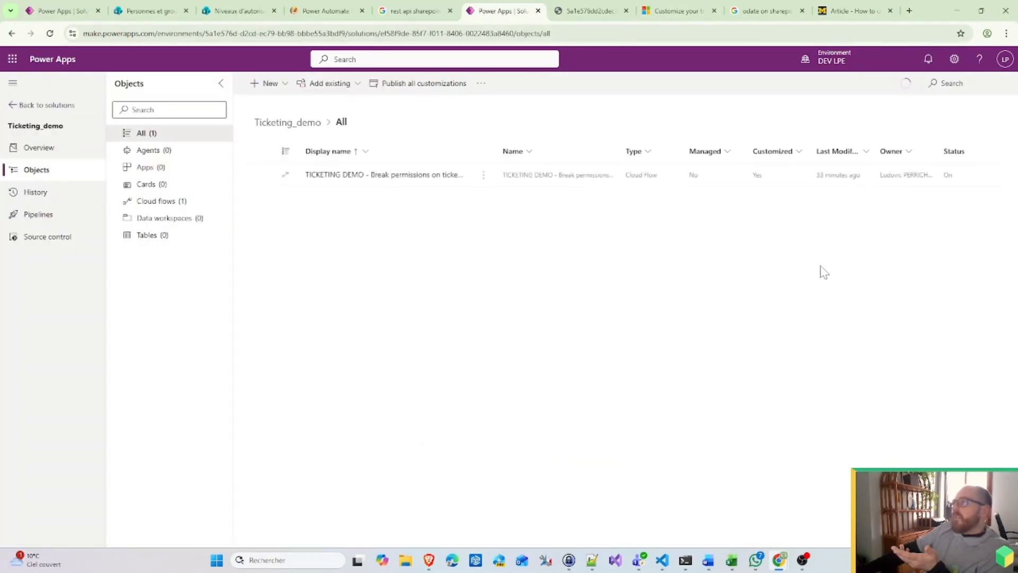
Step: Save a new Requesting holidays ticket titled 'Test Holiday 2' in the SharePoint Tickets list
mouse_move(781, 563)
left_click(816, 522)
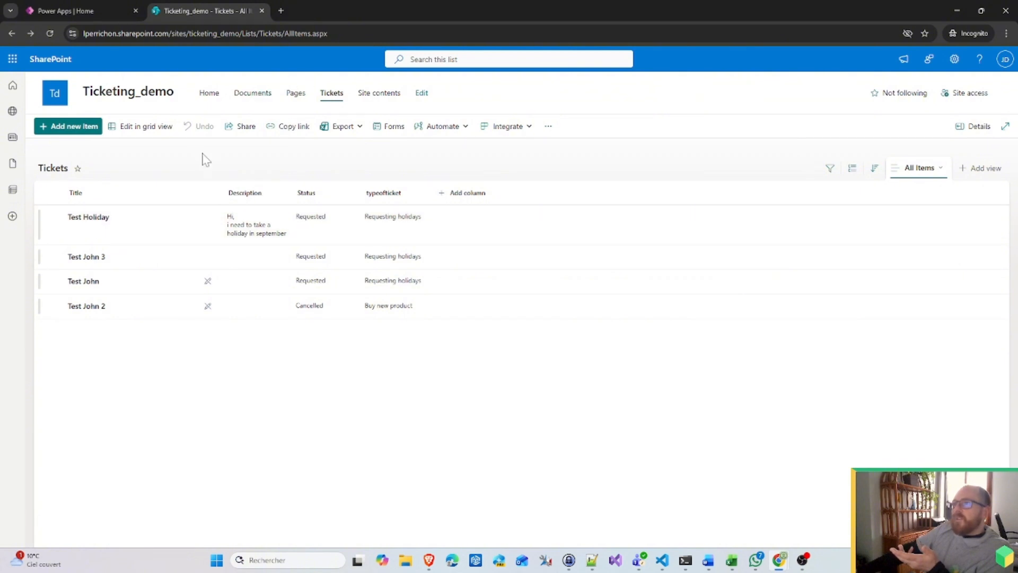
left_click(69, 127)
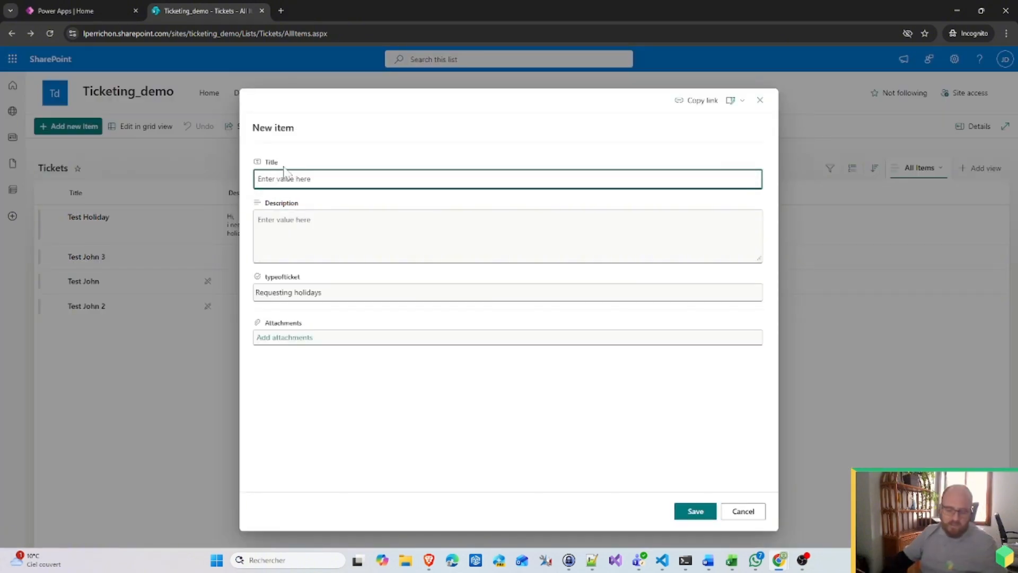
type("Test Holiday 2")
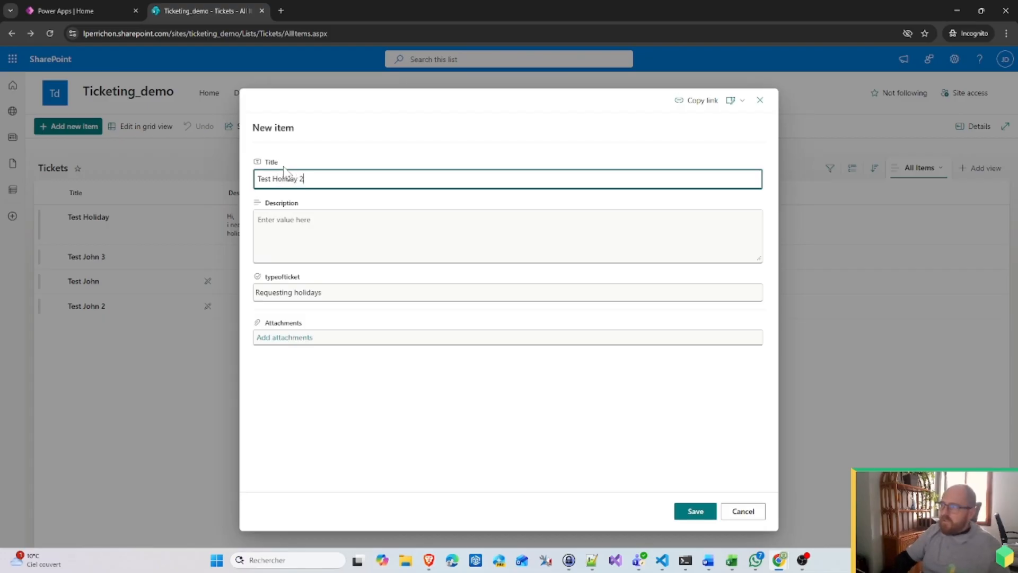
left_click(695, 511)
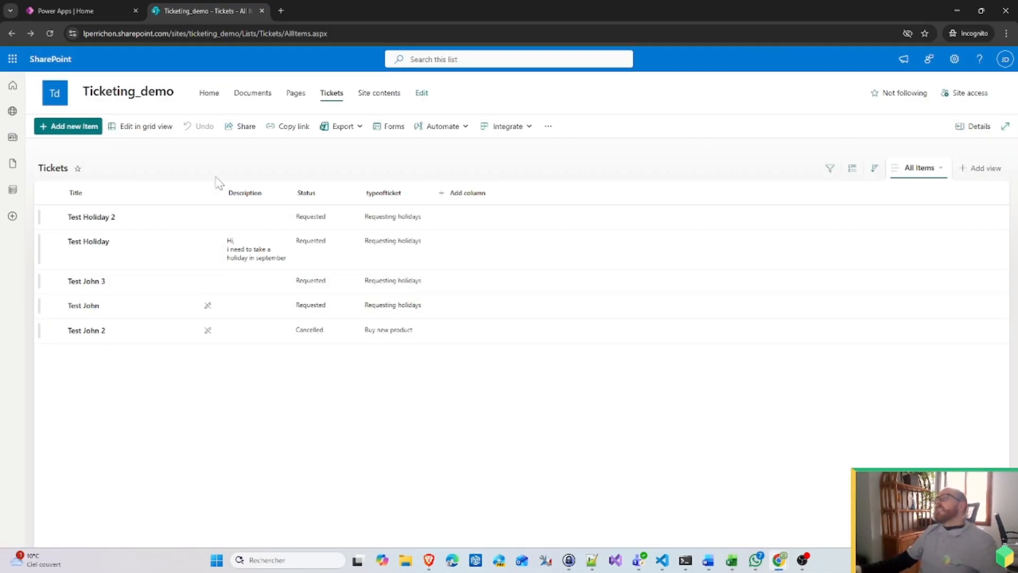
left_click(1007, 34)
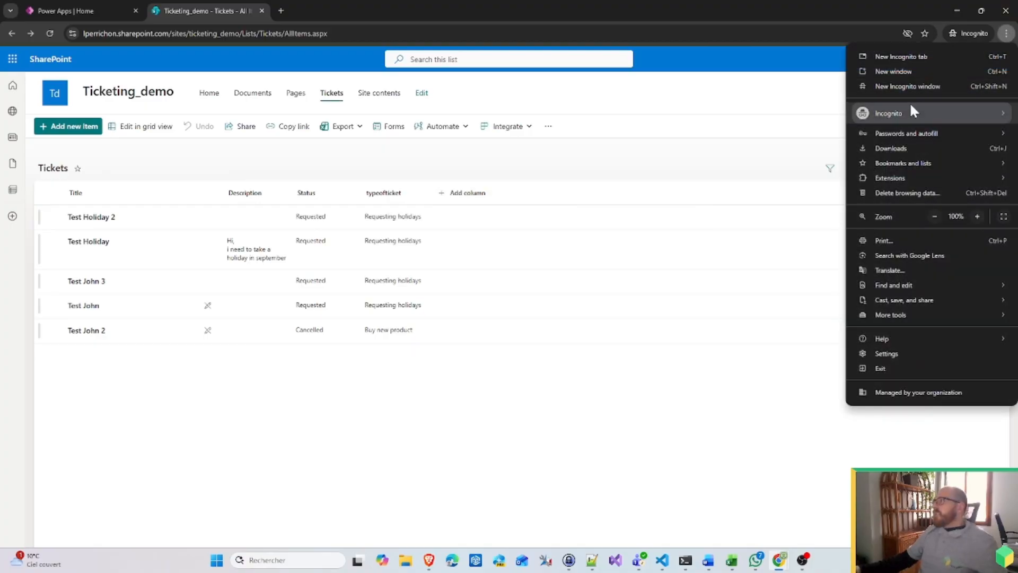
Step: Copy the Ticketing_demo site address into a Chrome incognito window, then close that window
left_click(927, 86)
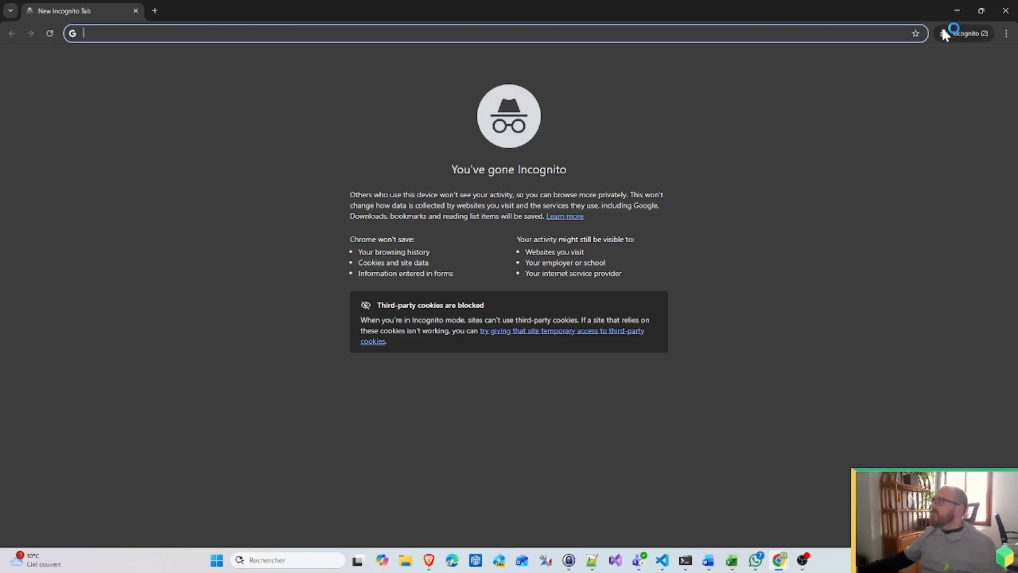
left_click(958, 11)
left_click_drag(264, 34, 225, 24)
key("ctrl+c")
left_click(957, 10)
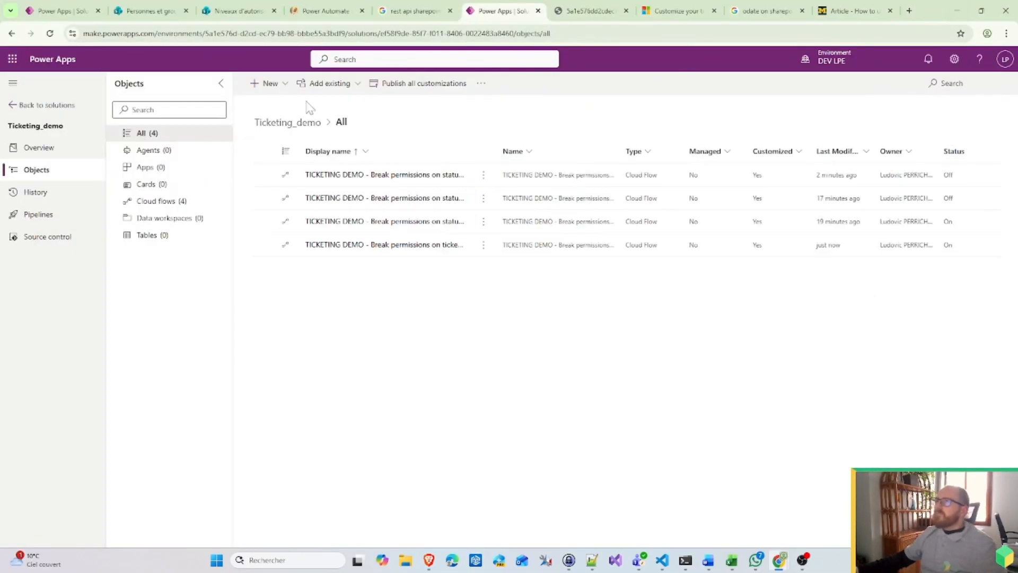
mouse_move(782, 561)
left_click(780, 503)
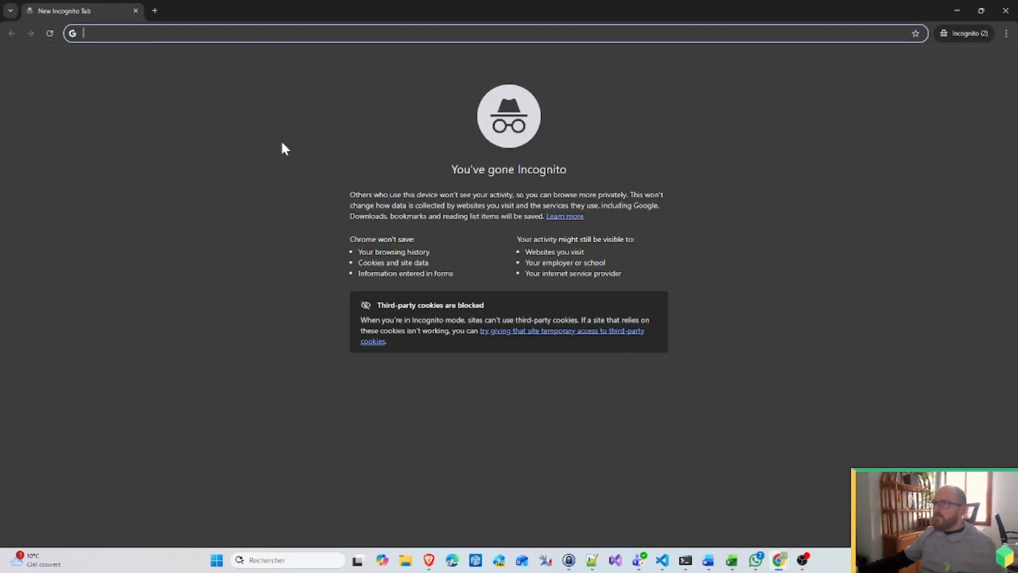
key("ctrl+v")
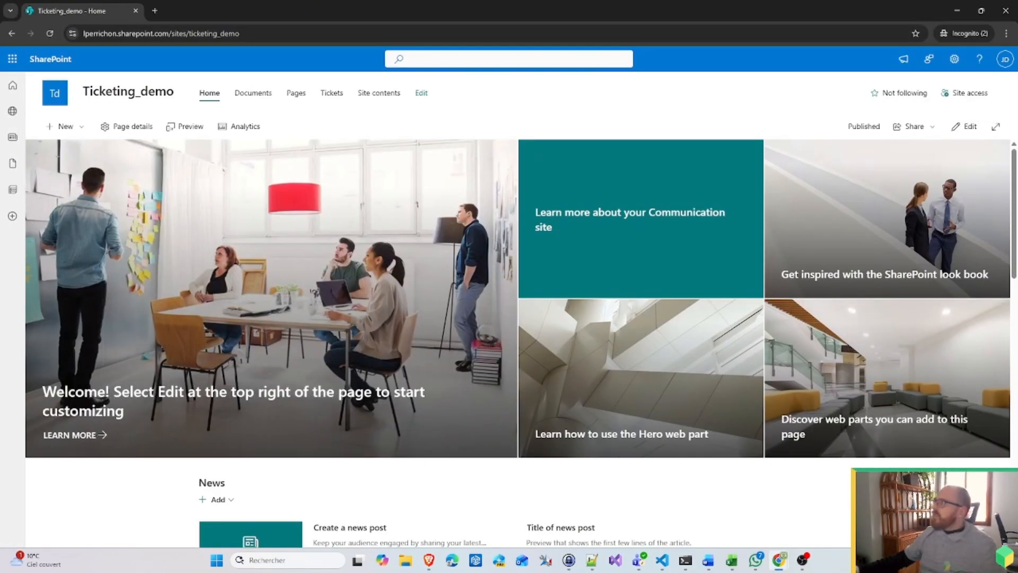
left_click(1006, 21)
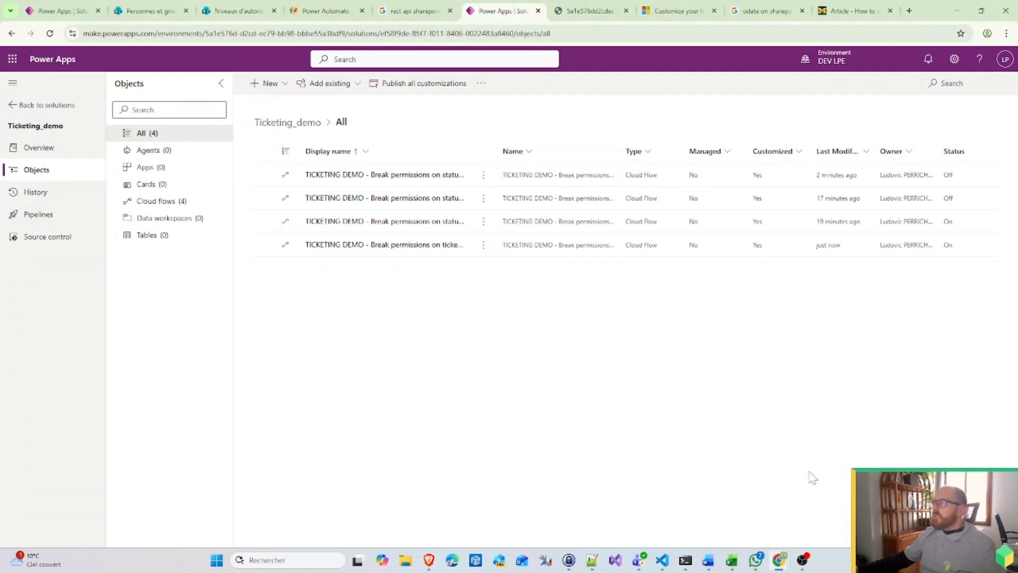
Step: Open a new Microsoft Edge InPrivate window from the taskbar jump list
mouse_move(779, 560)
left_click(817, 510)
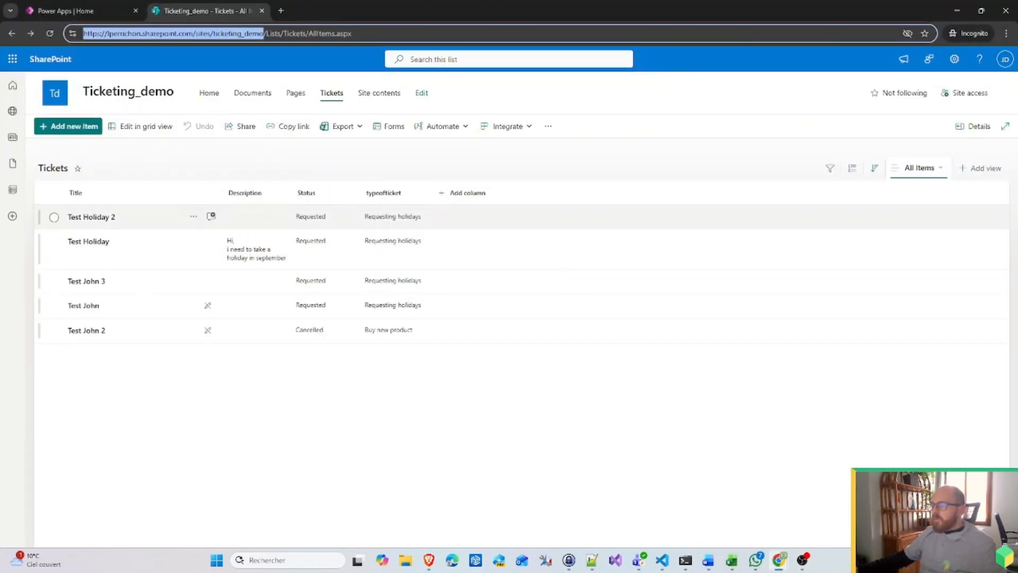
right_click(452, 560)
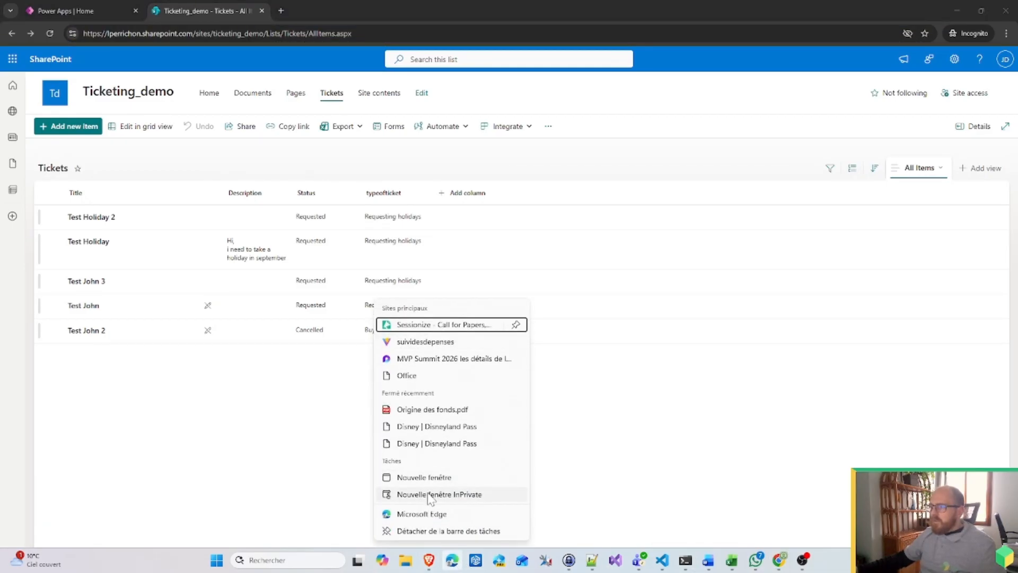
left_click(459, 496)
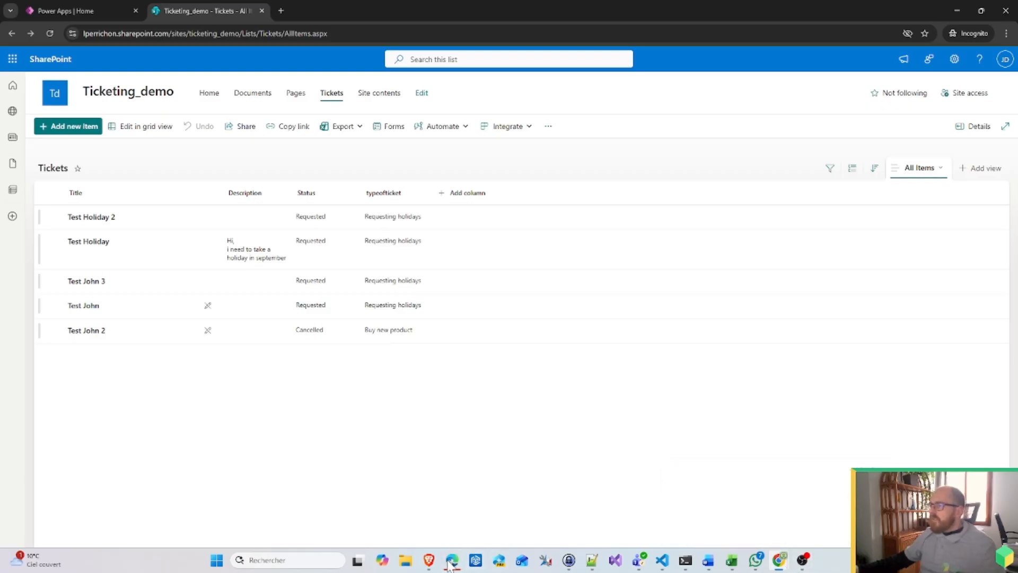
Step: Load the Ticketing_demo site address in the InPrivate Edge window
mouse_move(452, 560)
left_click(476, 506)
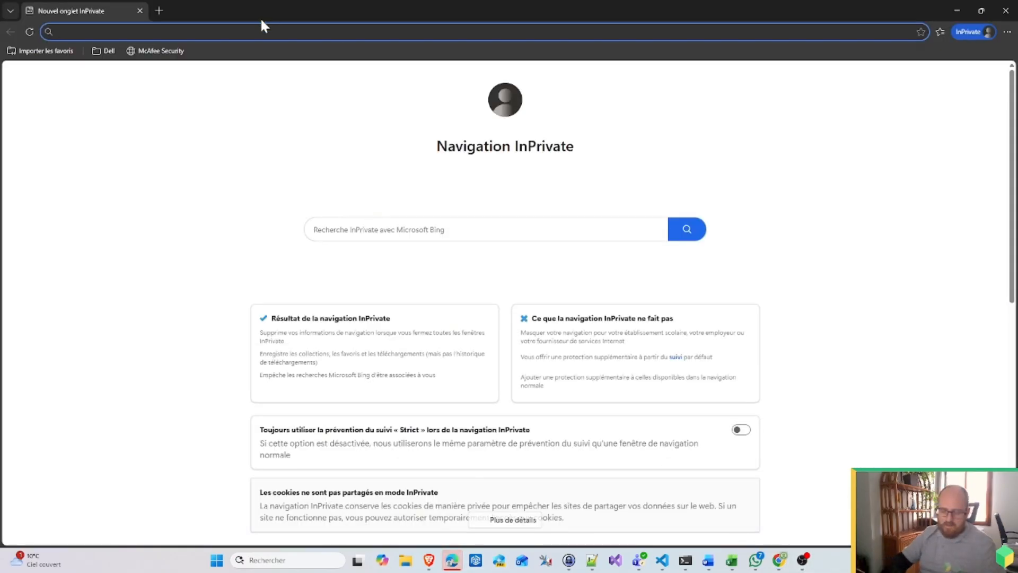
key("ctrl+v")
key("Return")
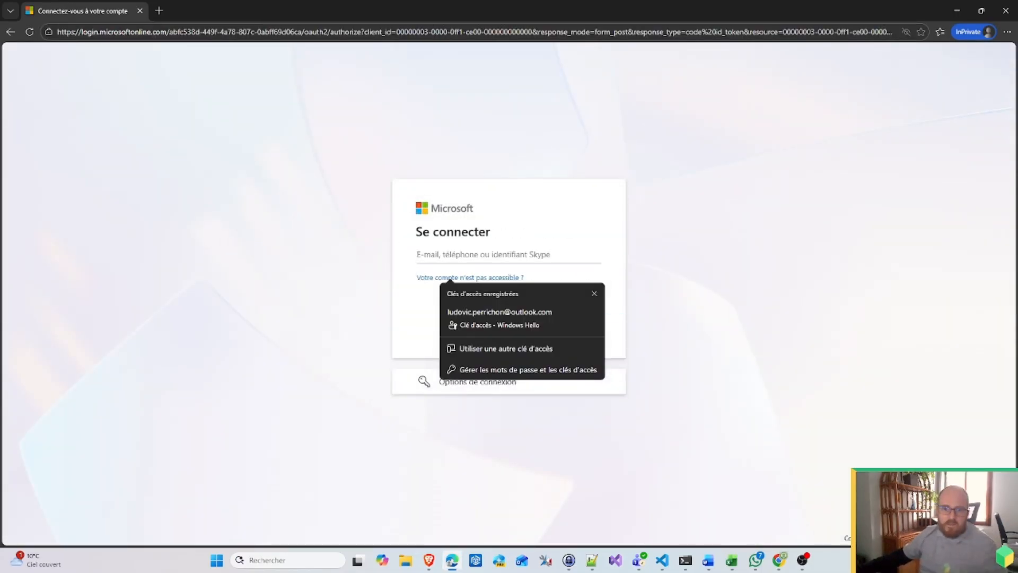
Step: Sign in as the test user with their e-mail and password, staying signed in
key("alt+Tab")
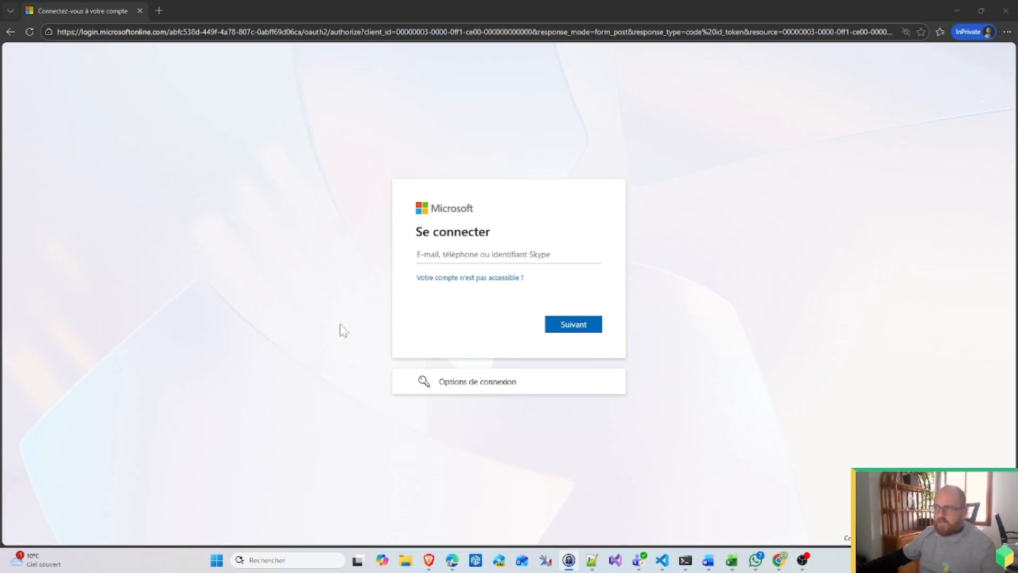
key("alt+Tab")
key("ctrl+v")
left_click(577, 327)
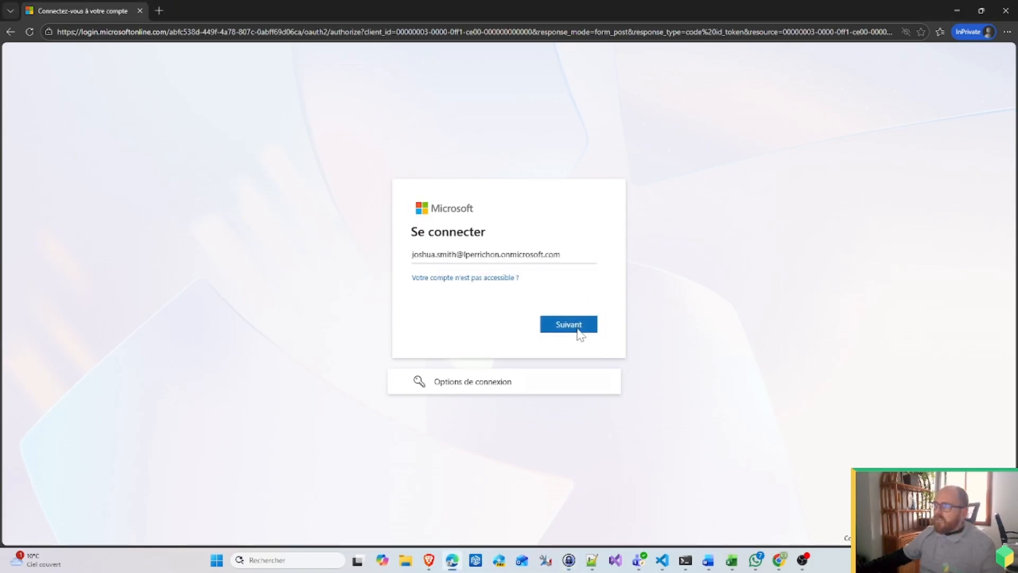
key("alt+Tab")
key("alt+Tab")
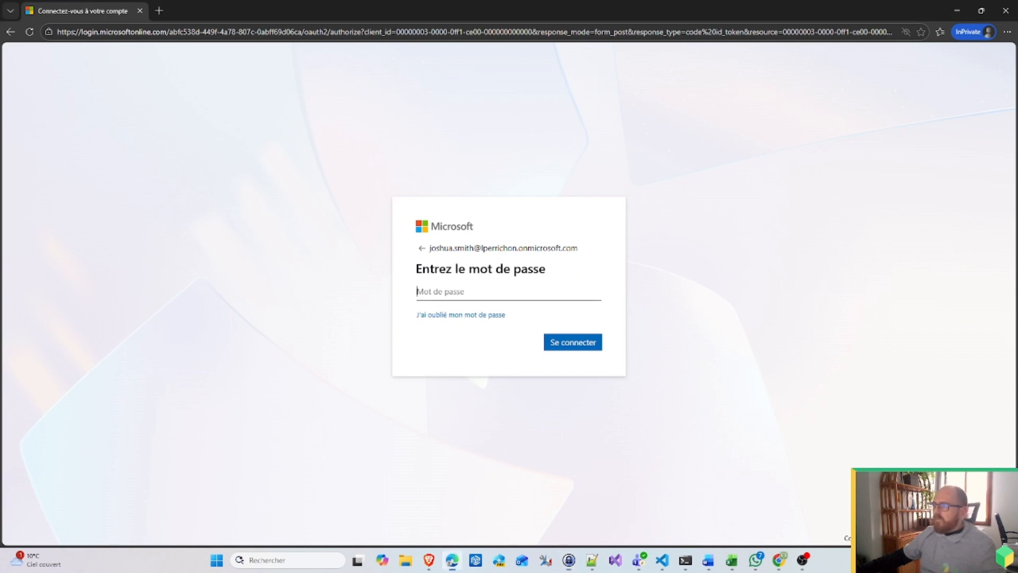
key("ctrl+v")
left_click(590, 344)
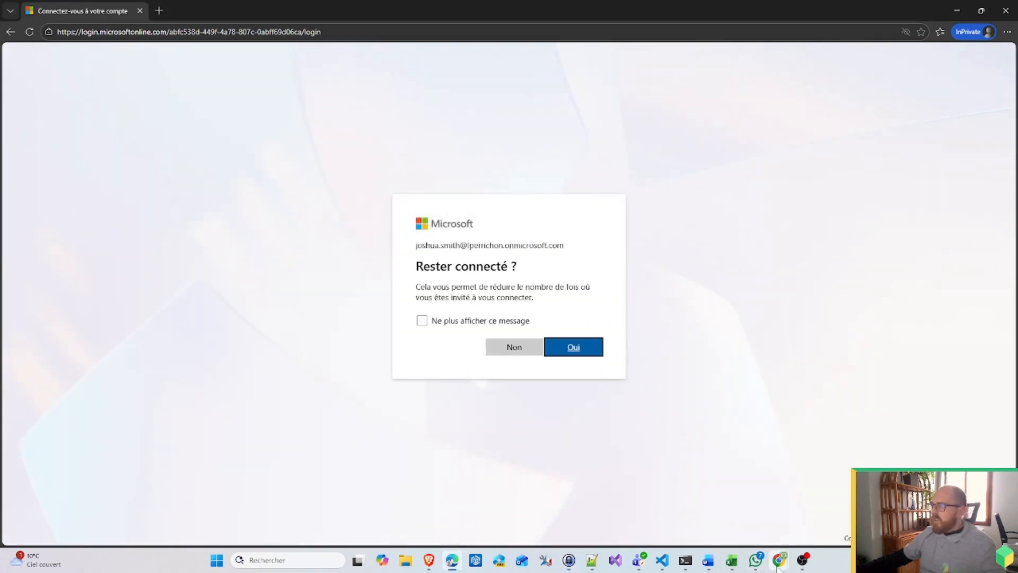
left_click(574, 348)
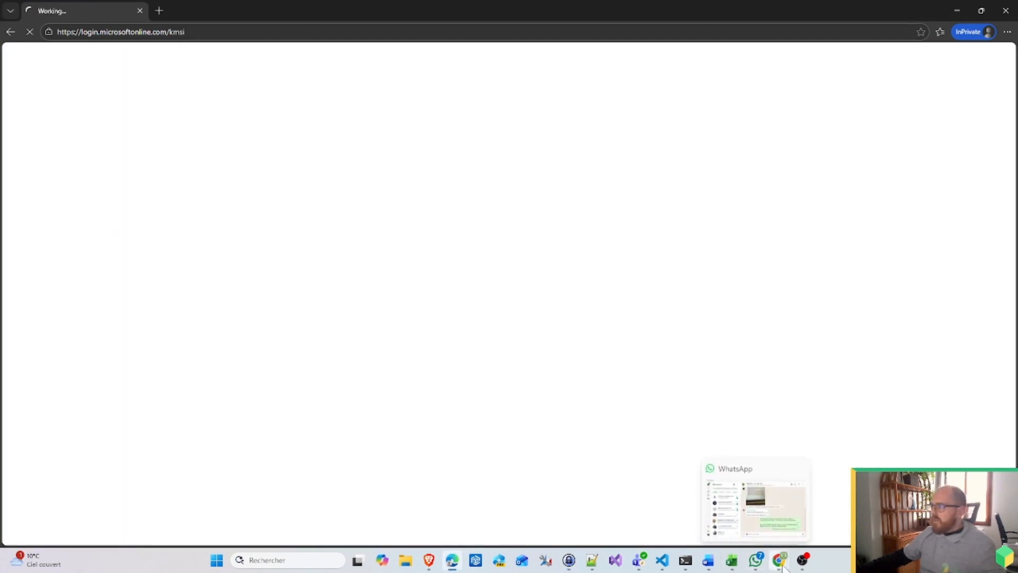
right_click(781, 562)
left_click(783, 567)
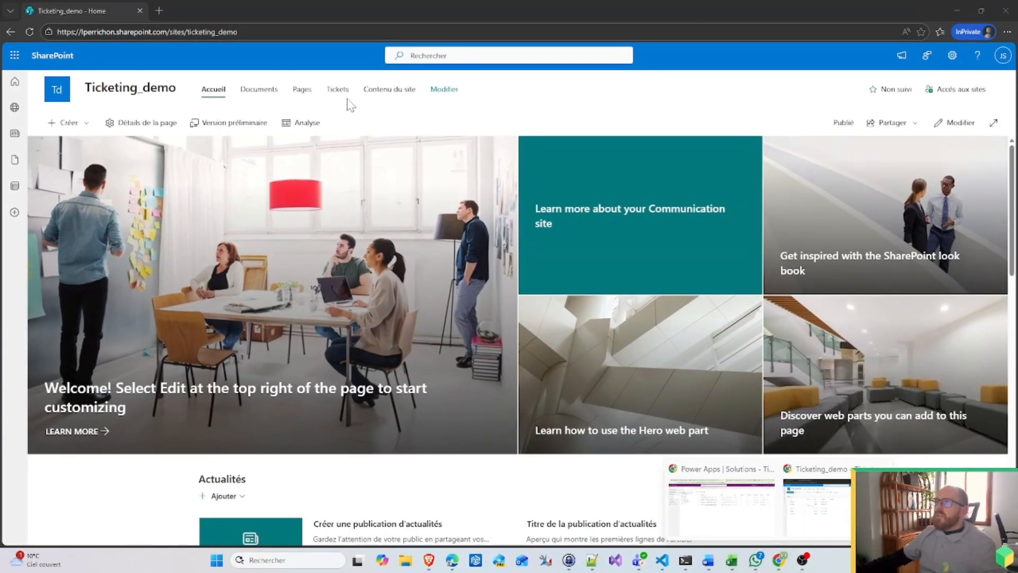
Step: Open the Tickets status list from Site contents, check the signed-in account, and reload it
left_click(388, 91)
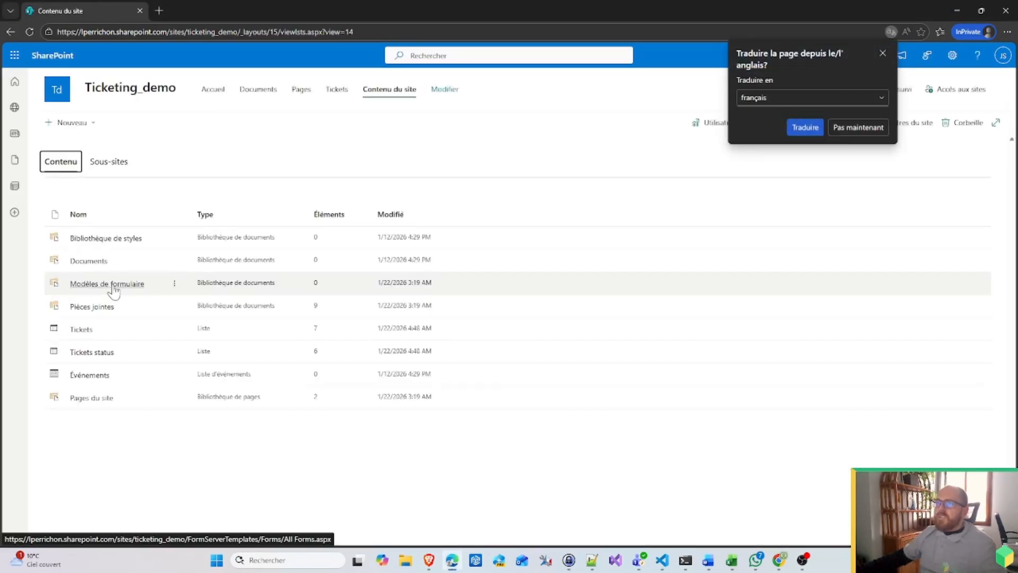
left_click(96, 357)
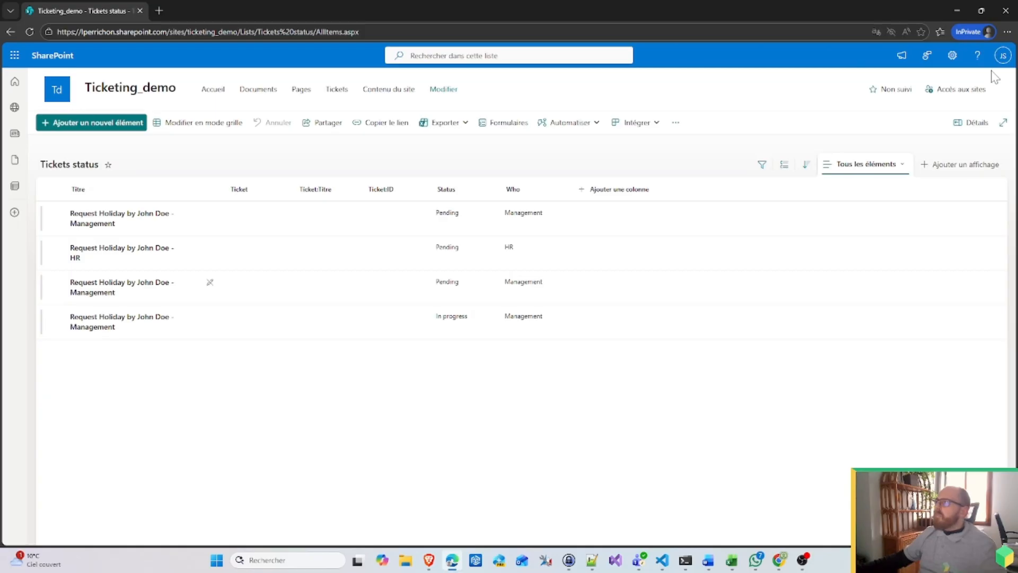
left_click(1003, 55)
left_click(1003, 56)
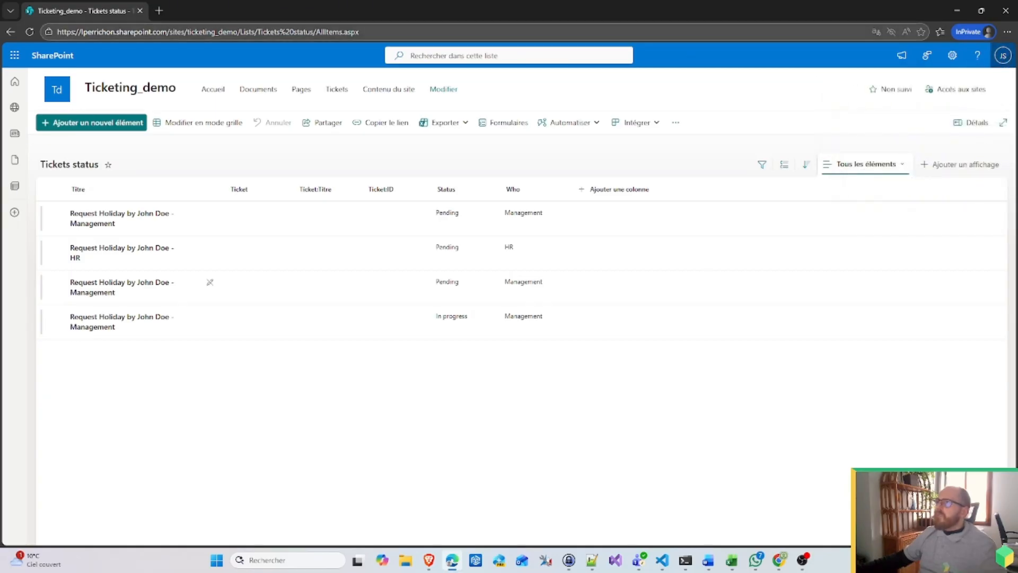
key("ctrl+l")
key("Return")
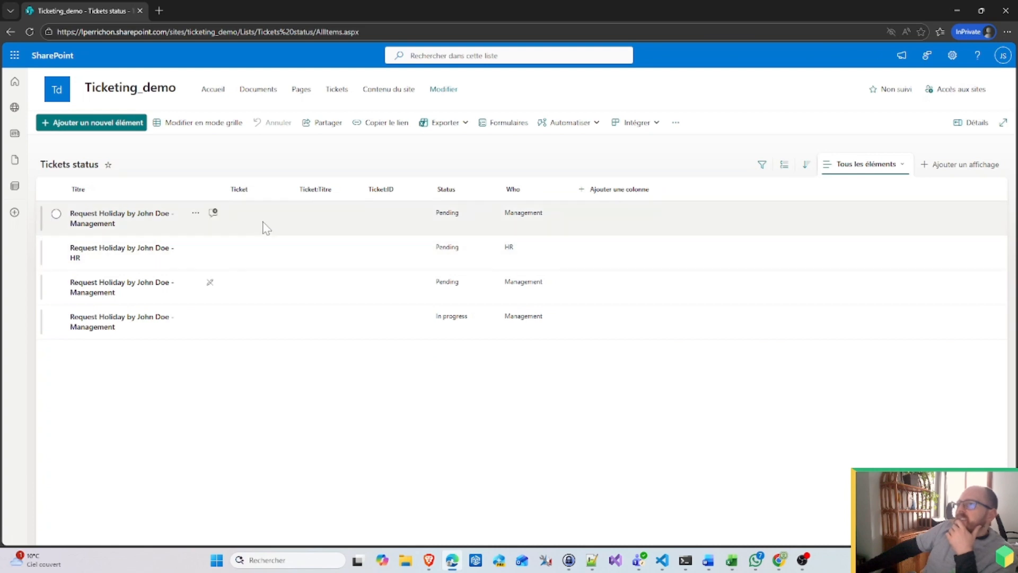
Step: Select the four holiday request rows, then return to the Power Apps solution window
left_click(264, 225)
left_click(266, 318)
left_click(261, 290)
left_click(262, 254)
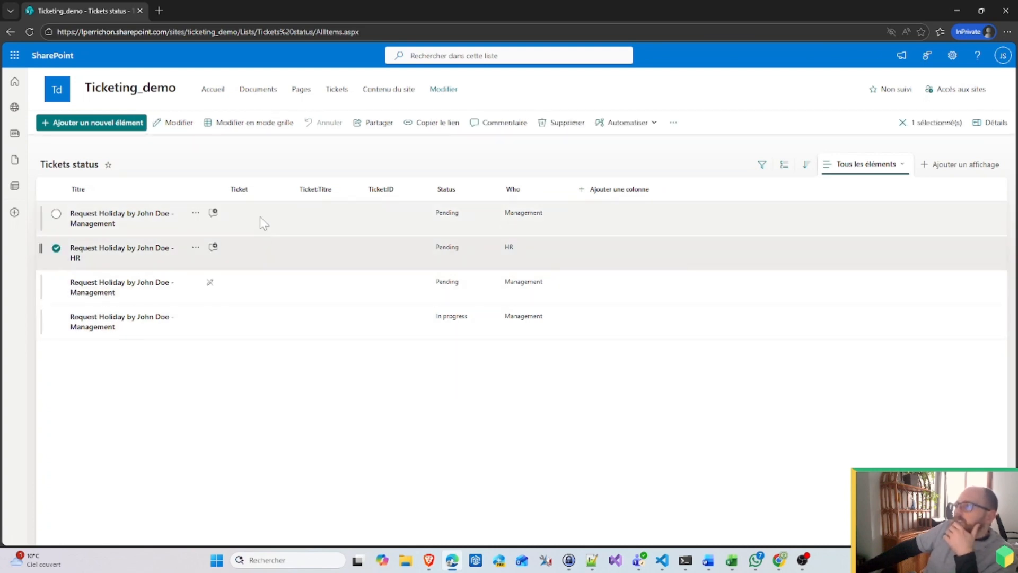
left_click(261, 220)
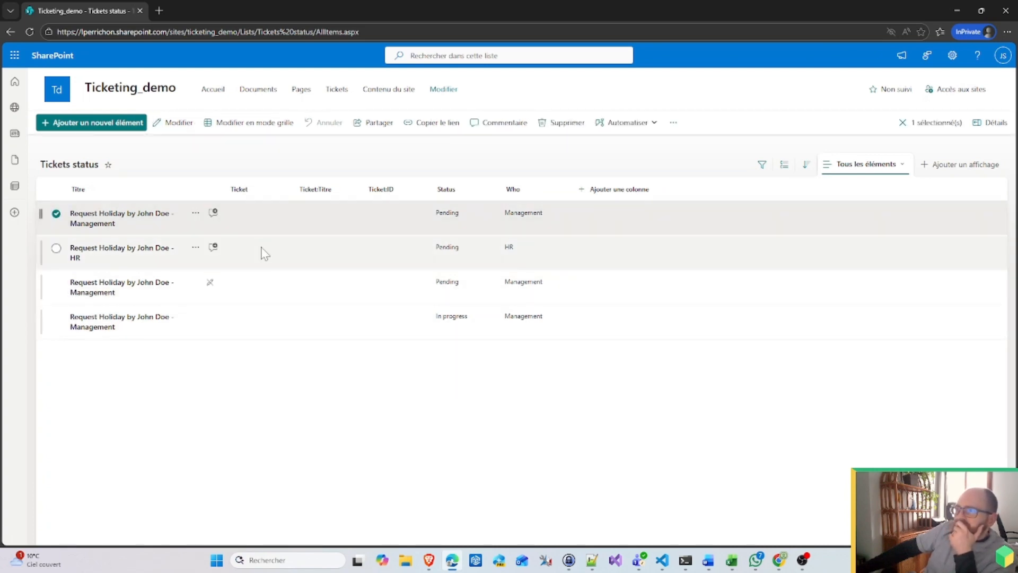
mouse_move(780, 560)
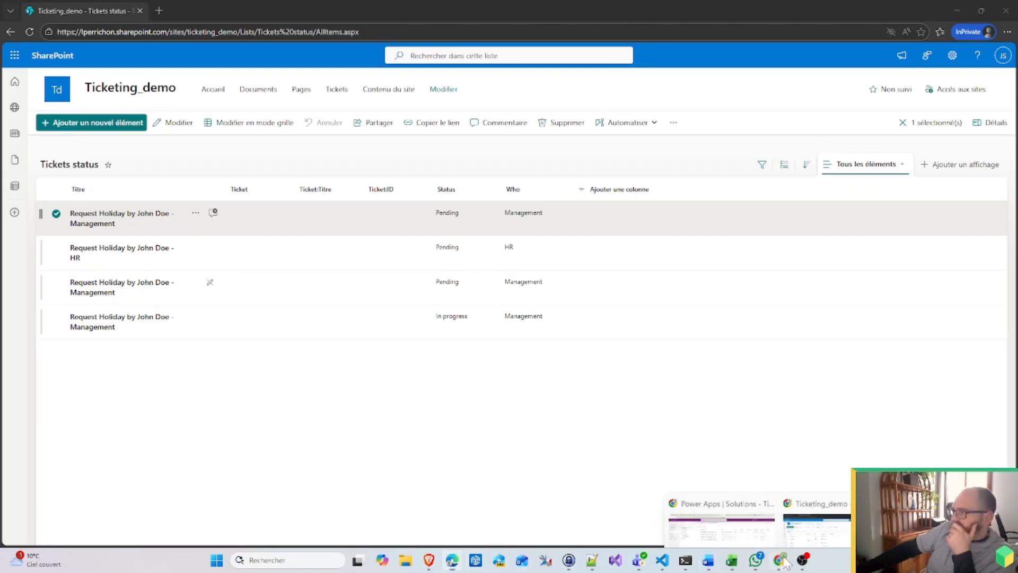
left_click(730, 513)
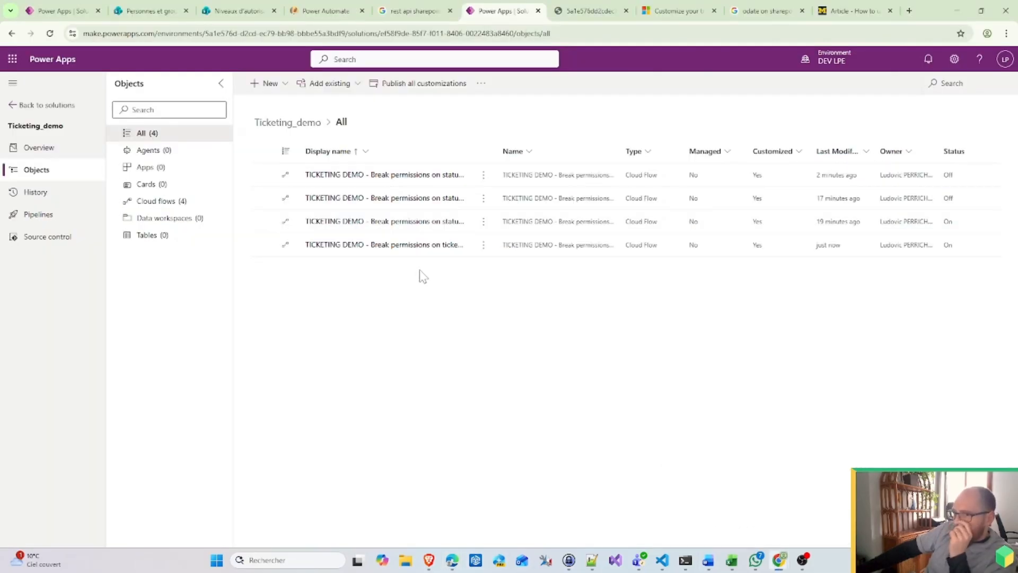
Step: Edit the ticket flow and expand the Switch's Requesting Holidays case and its Management action
left_click(74, 7)
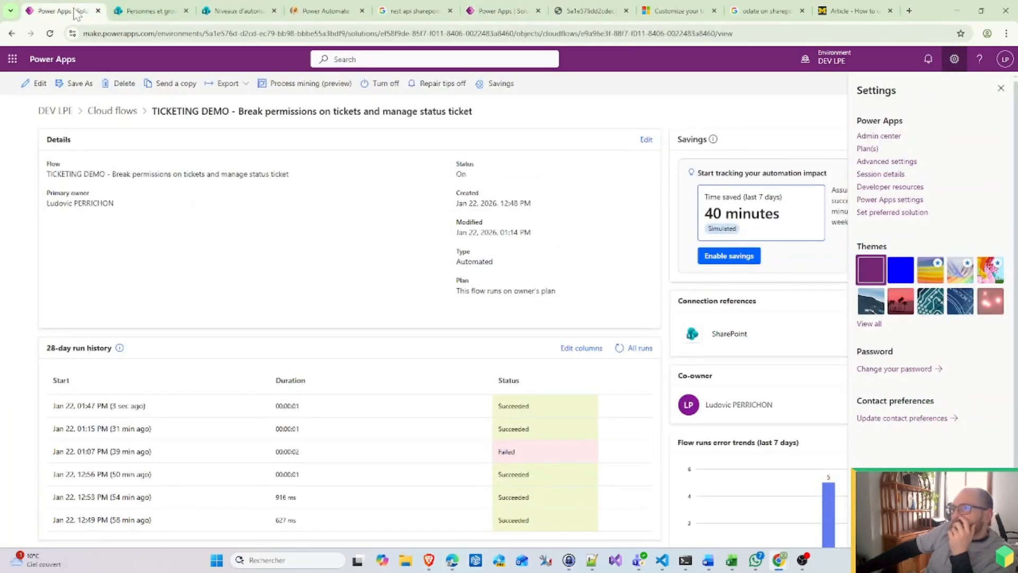
left_click(38, 83)
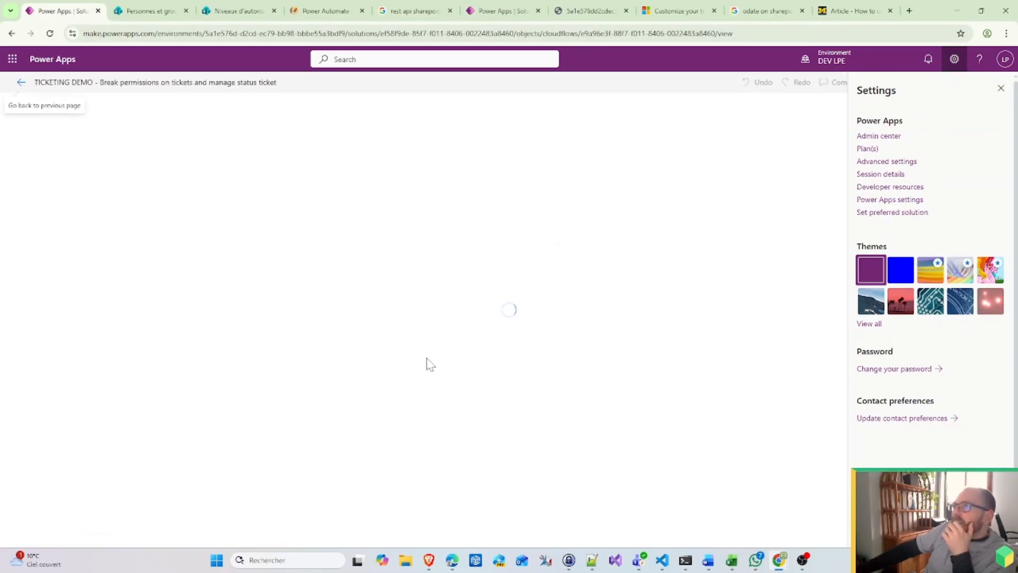
scroll(253, 377, "down", 2)
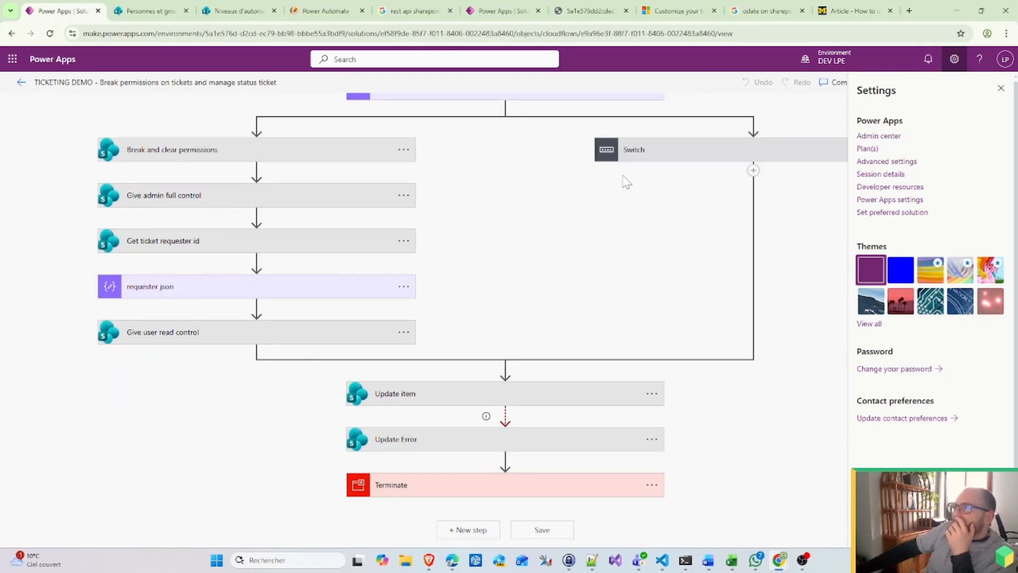
left_click(636, 154)
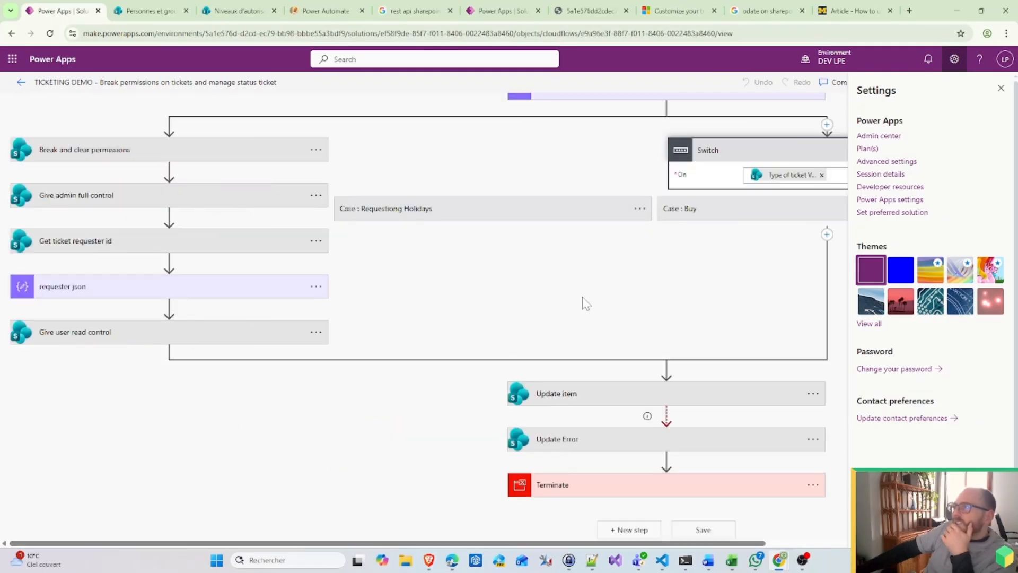
left_click(479, 210)
left_click(430, 290)
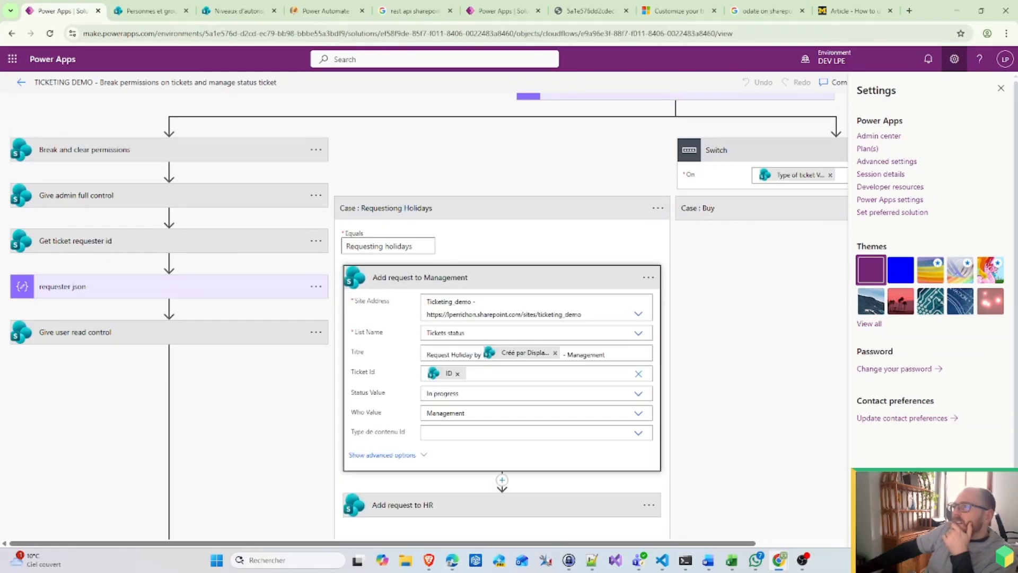
mouse_move(441, 378)
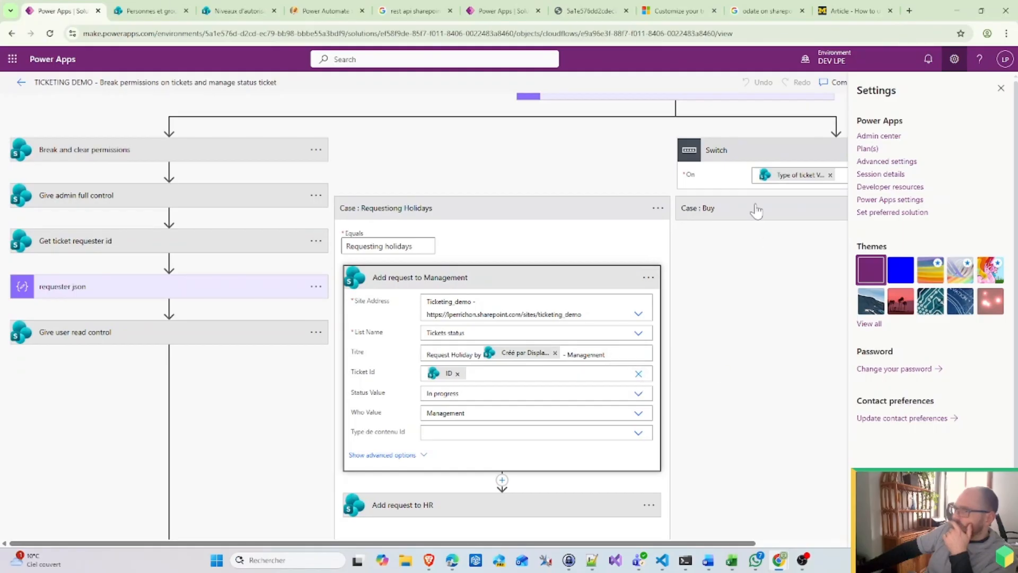
Step: Expand the Buy case's Management action, then show SharePoint's permission levels page
left_click(757, 210)
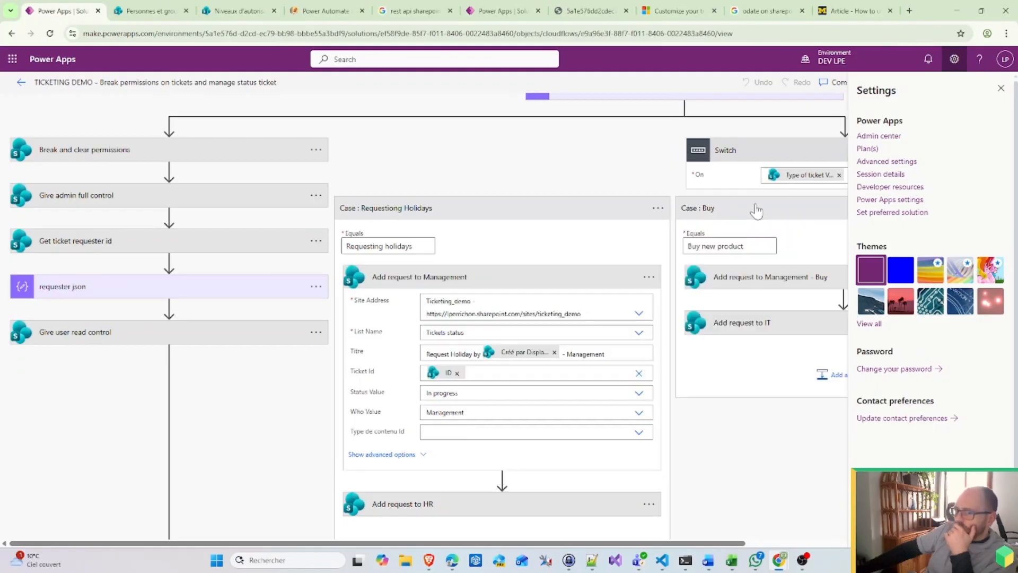
left_click(754, 277)
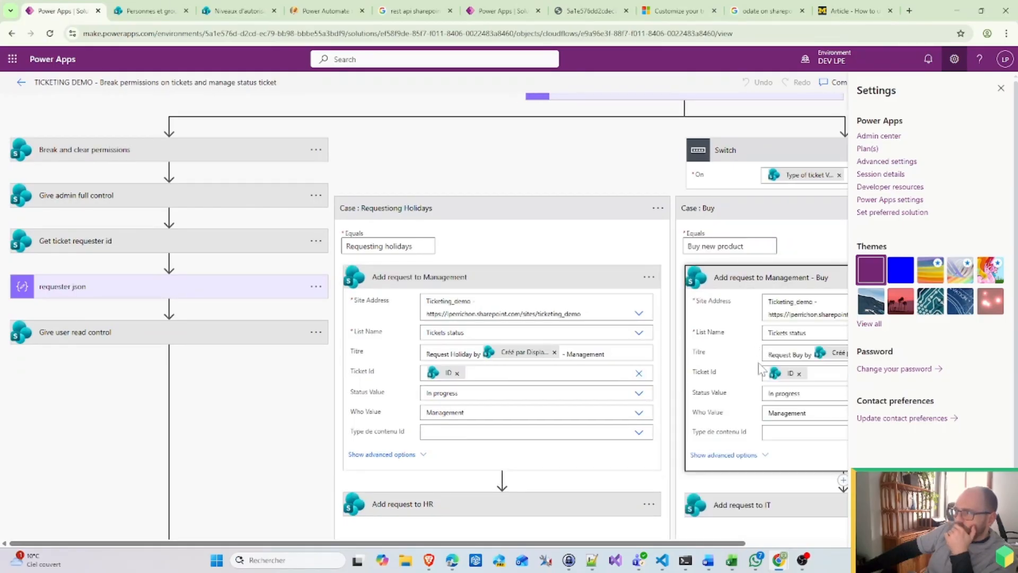
left_click(174, 10)
left_click(234, 10)
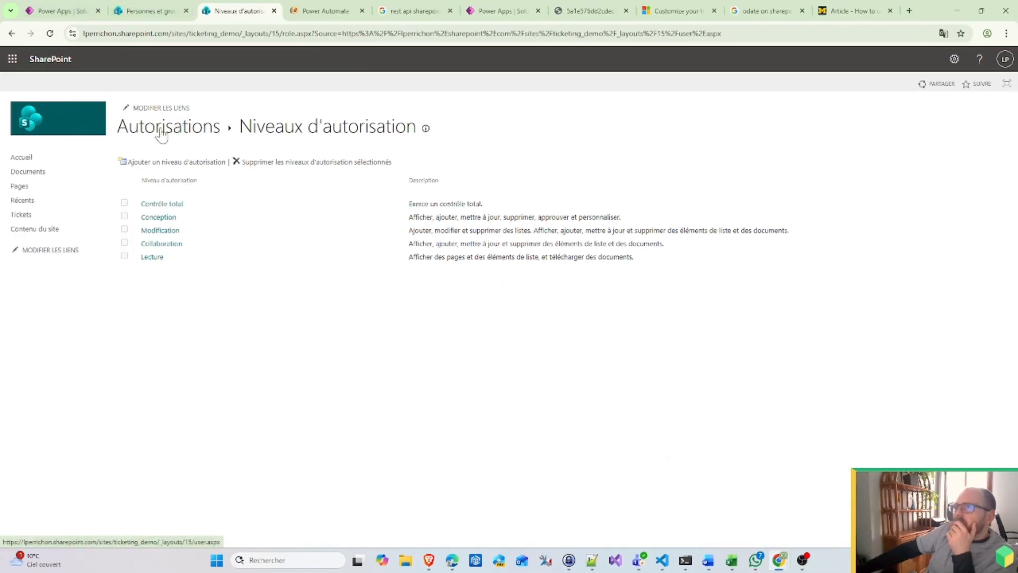
Step: Go from the site home to the Tickets status list via Site contents
left_click(21, 157)
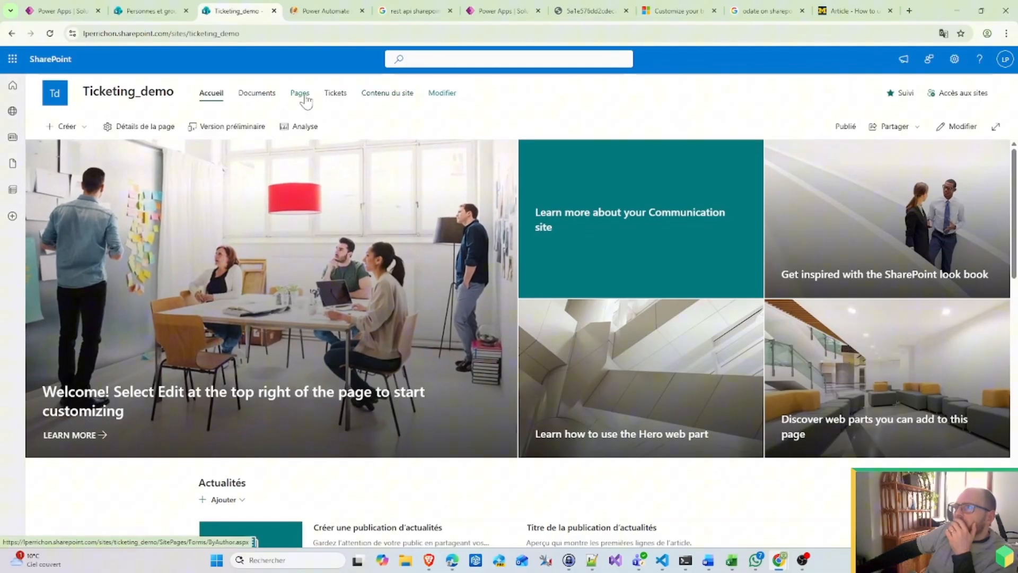
left_click(339, 99)
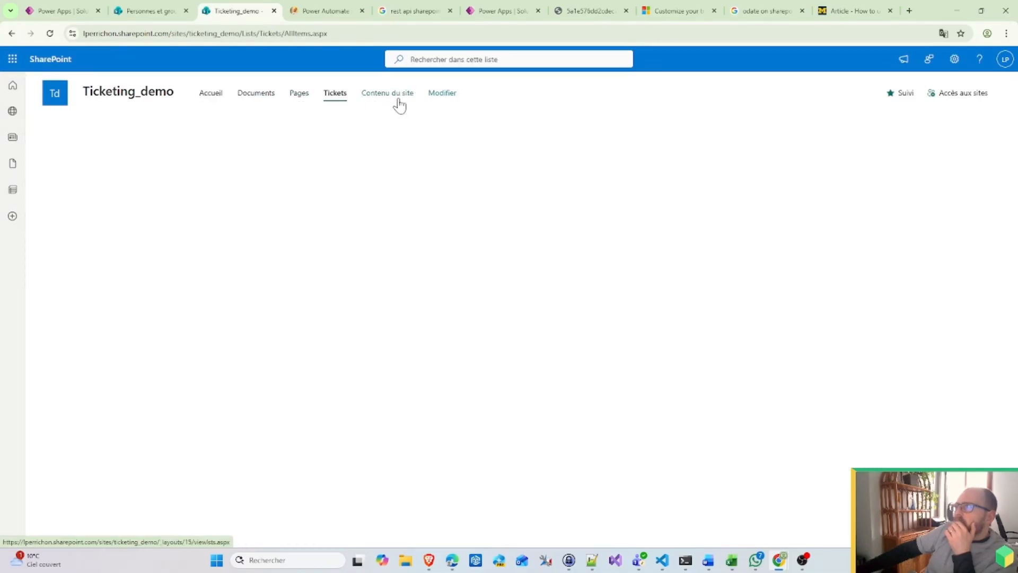
left_click(398, 100)
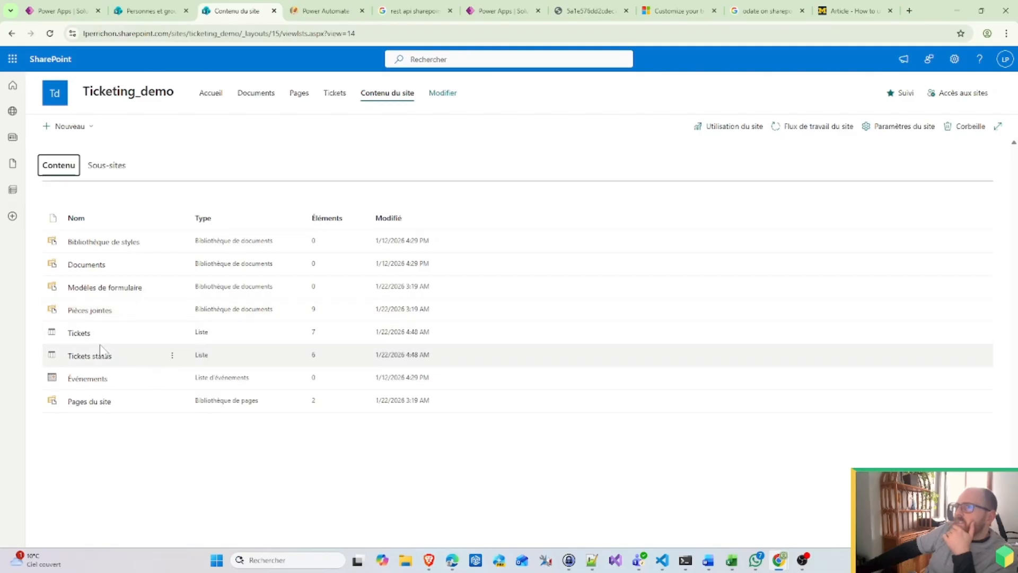
left_click(100, 352)
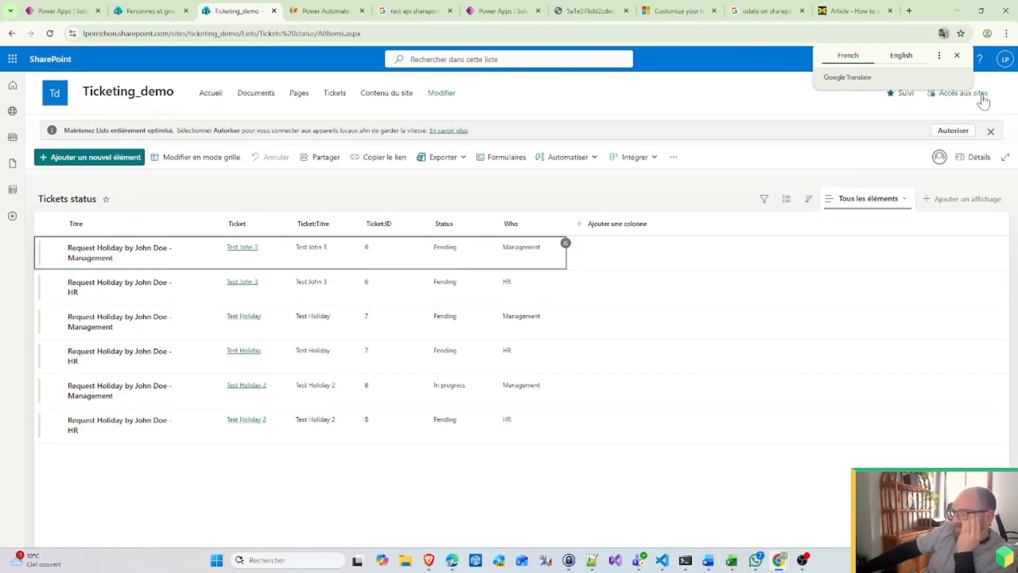
Step: Review the site members and visitors sections in the site access panel
left_click(973, 93)
left_click(917, 185)
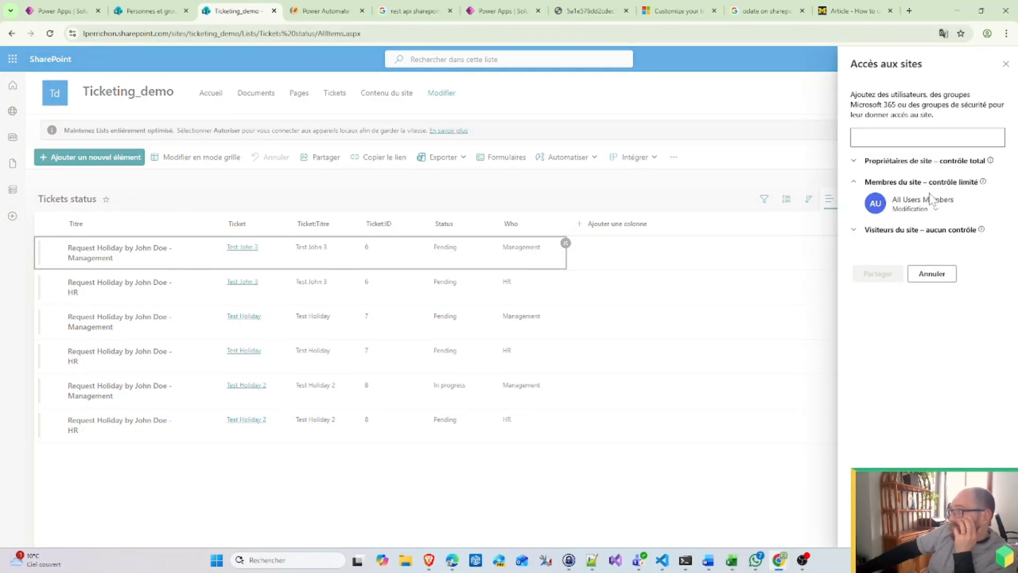
left_click(912, 231)
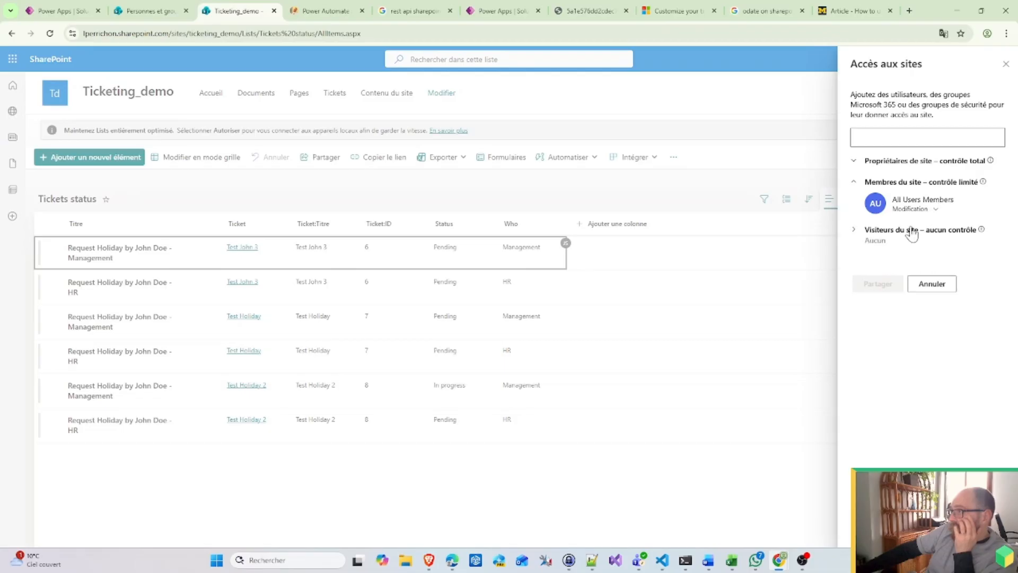
left_click(914, 187)
left_click(1007, 64)
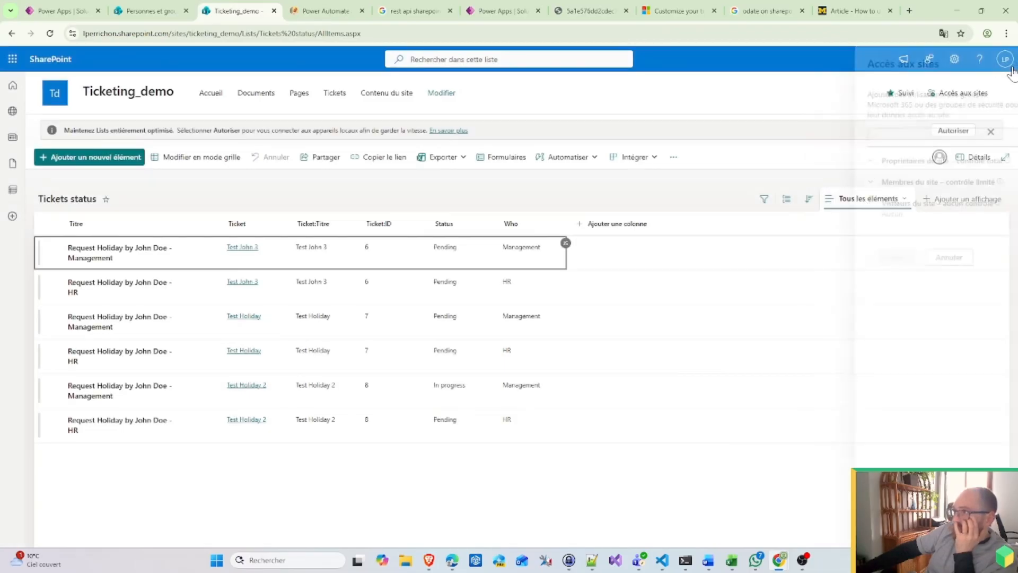
Step: Open the Tickets status list settings, then return to the InPrivate window
left_click(955, 59)
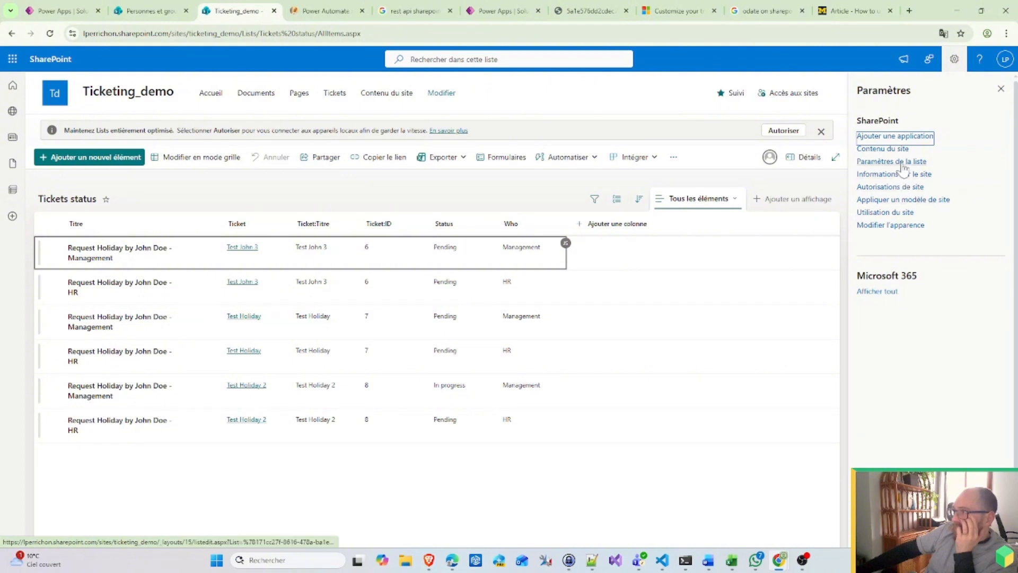
left_click(900, 163)
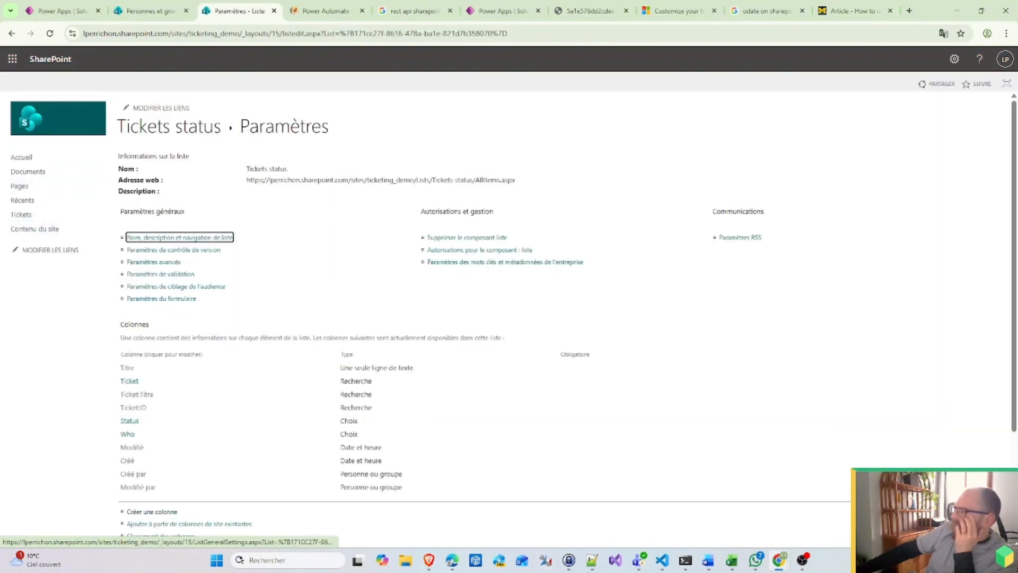
left_click(451, 560)
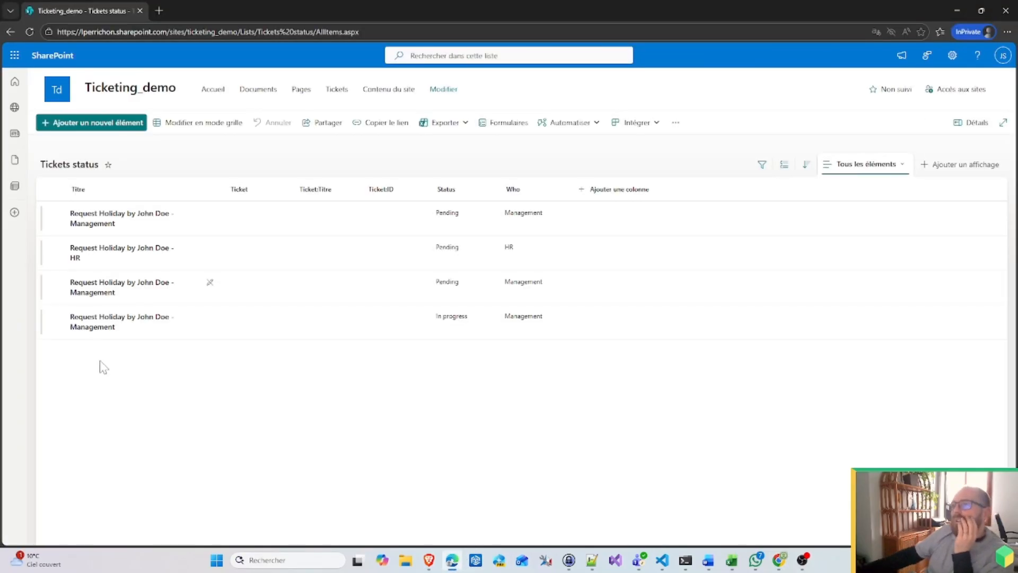
Step: In the private window, open the HR status item, check its empty Ticket field, and close it
left_click(115, 259)
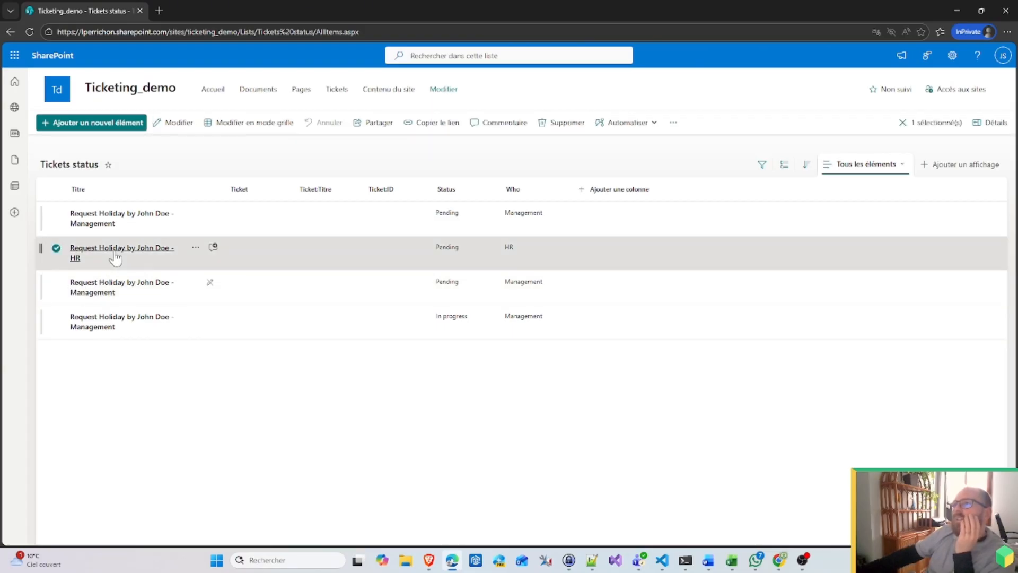
left_click(116, 254)
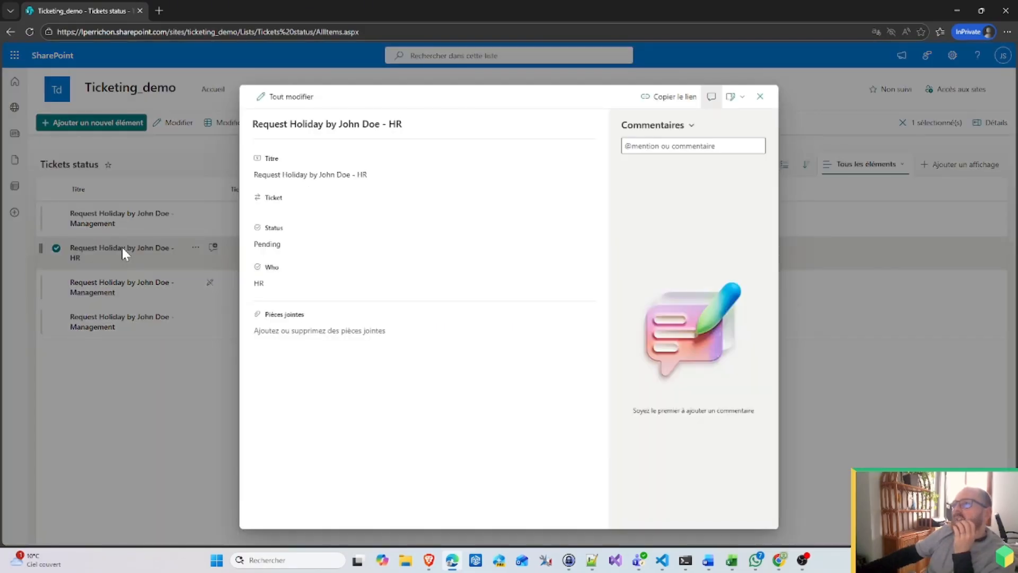
left_click(297, 211)
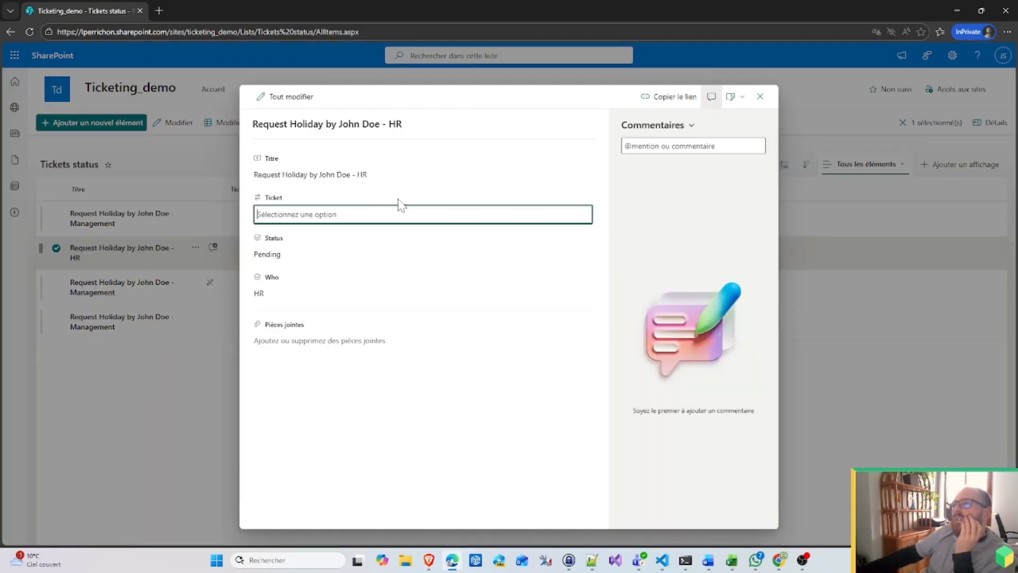
left_click(762, 96)
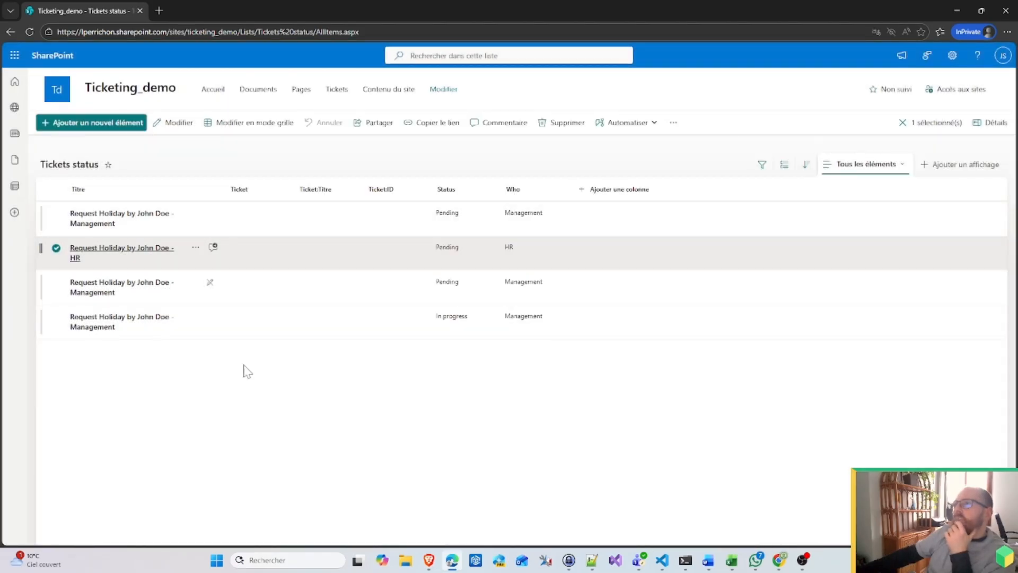
Step: Go back from list settings to the Tickets status list in Chrome
mouse_move(781, 562)
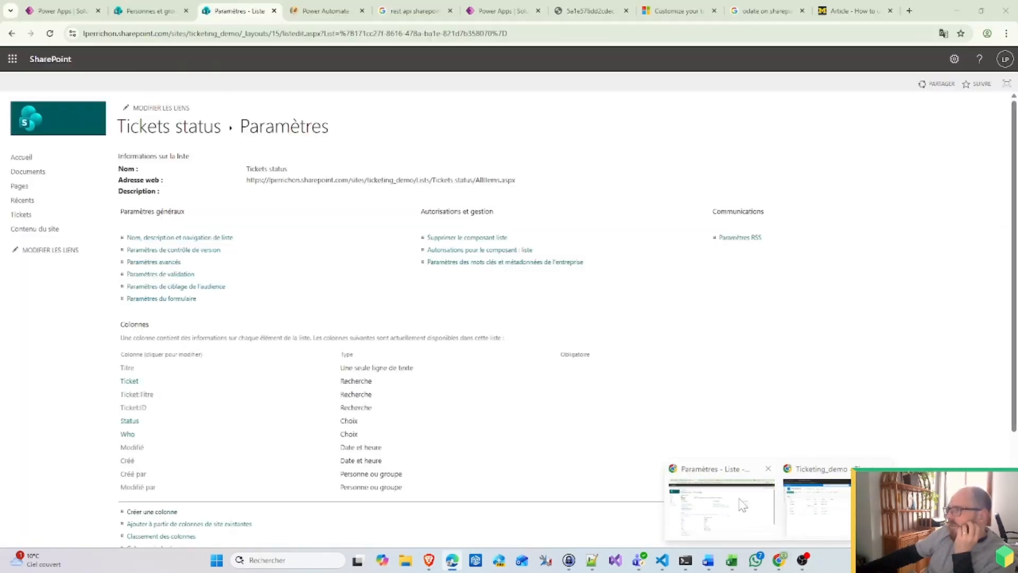
left_click(742, 504)
left_click(186, 130)
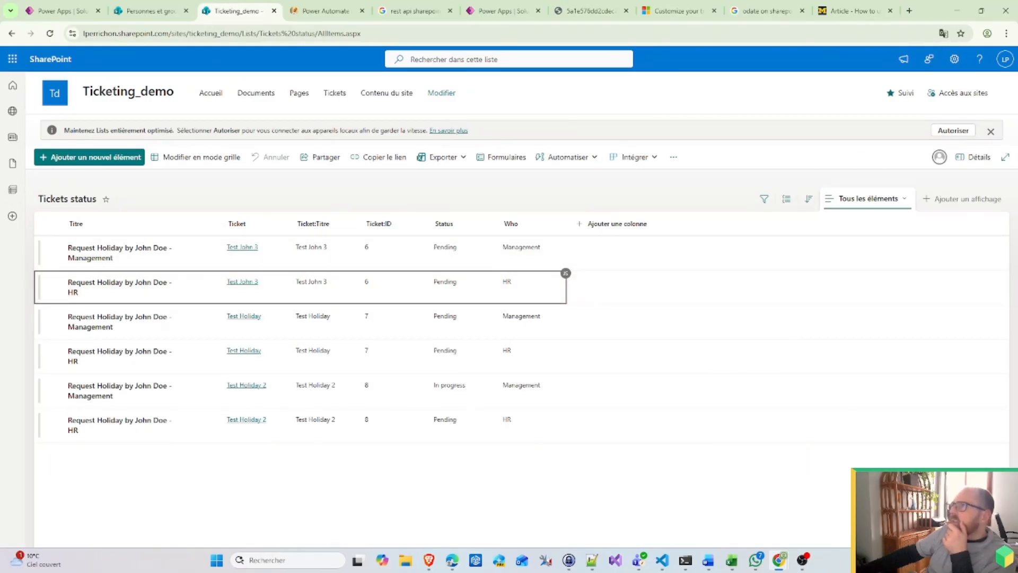
Step: Go through the site settings and site permissions panels to the advanced permission settings page
left_click(955, 58)
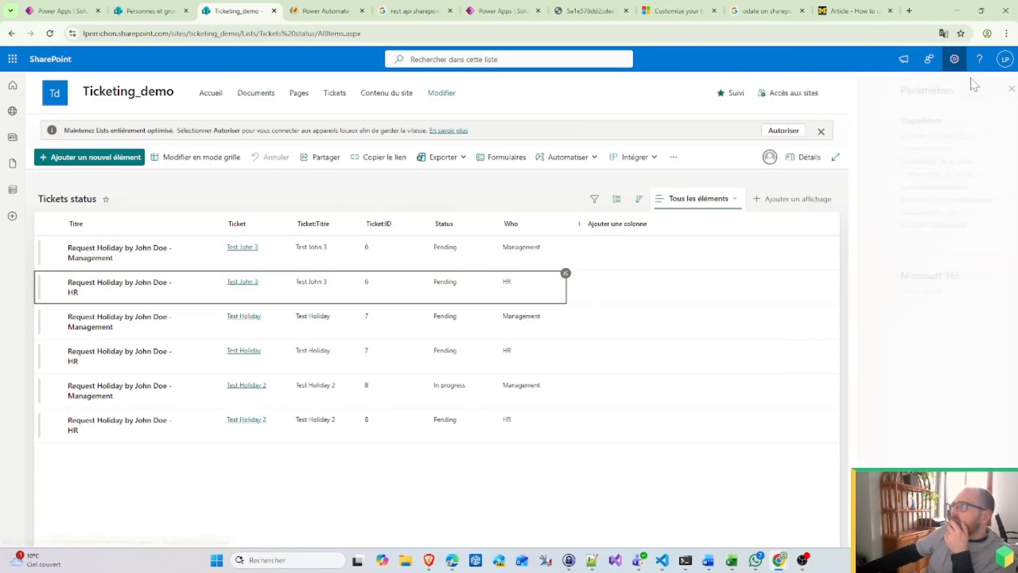
left_click(955, 59)
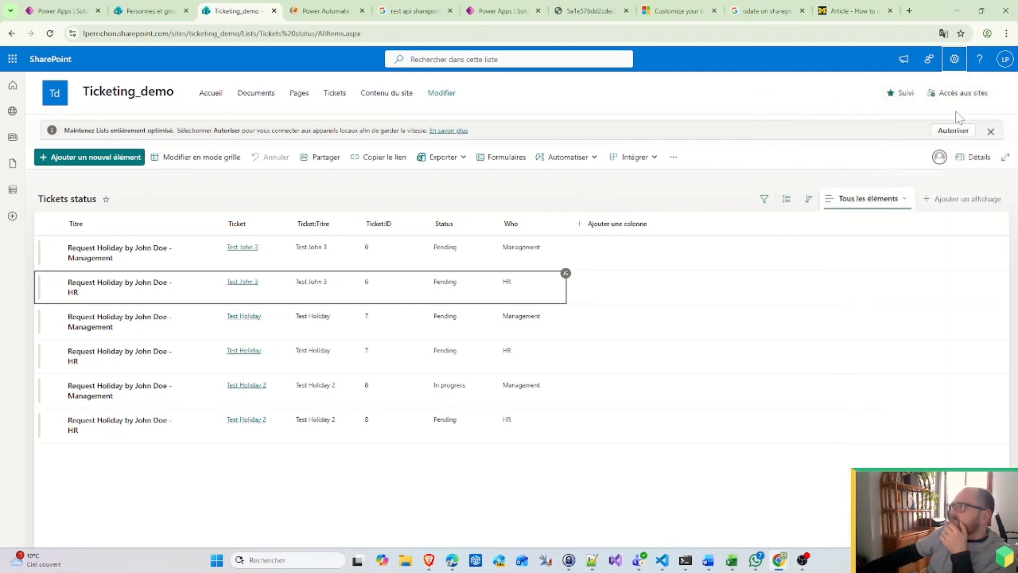
left_click(966, 95)
left_click(1006, 62)
left_click(958, 63)
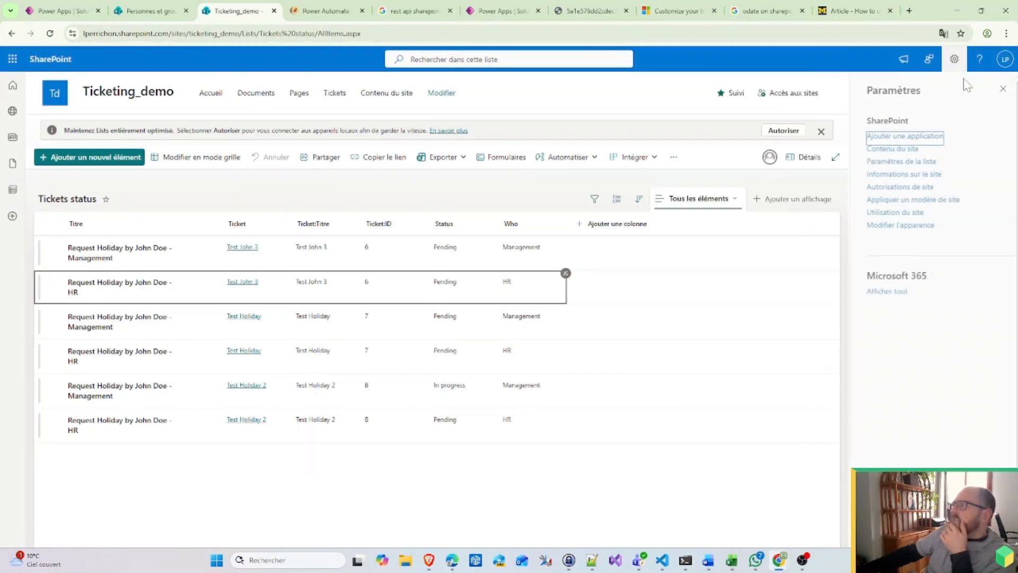
left_click(912, 188)
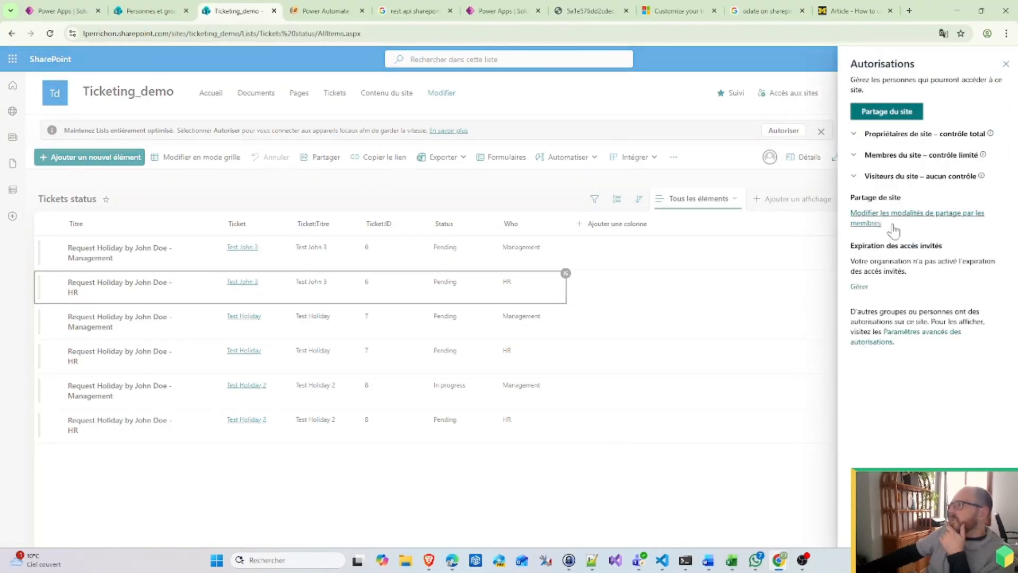
left_click(926, 336)
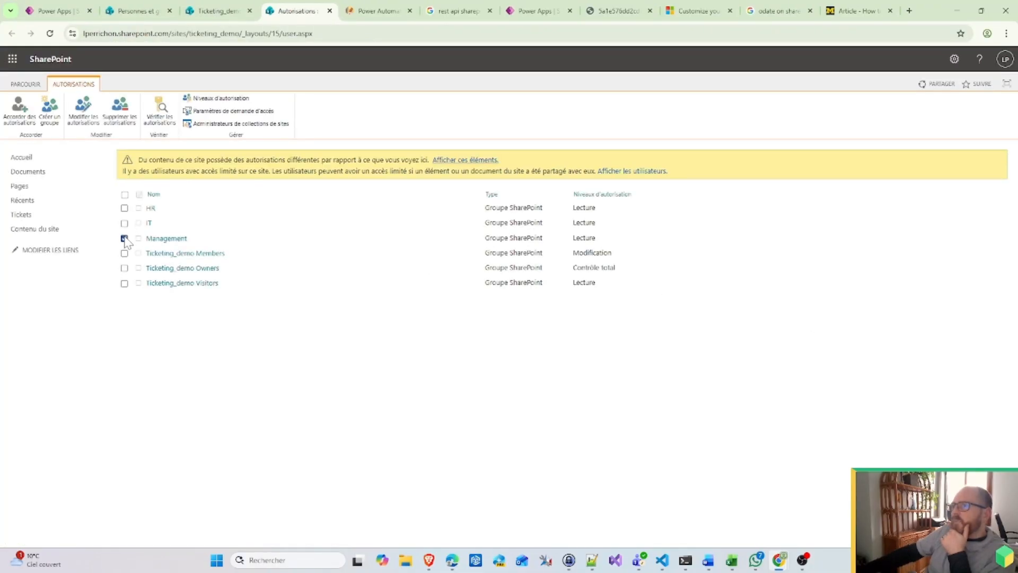
Step: Review the permission levels and the Management group's members, then return to site permissions
left_click(218, 99)
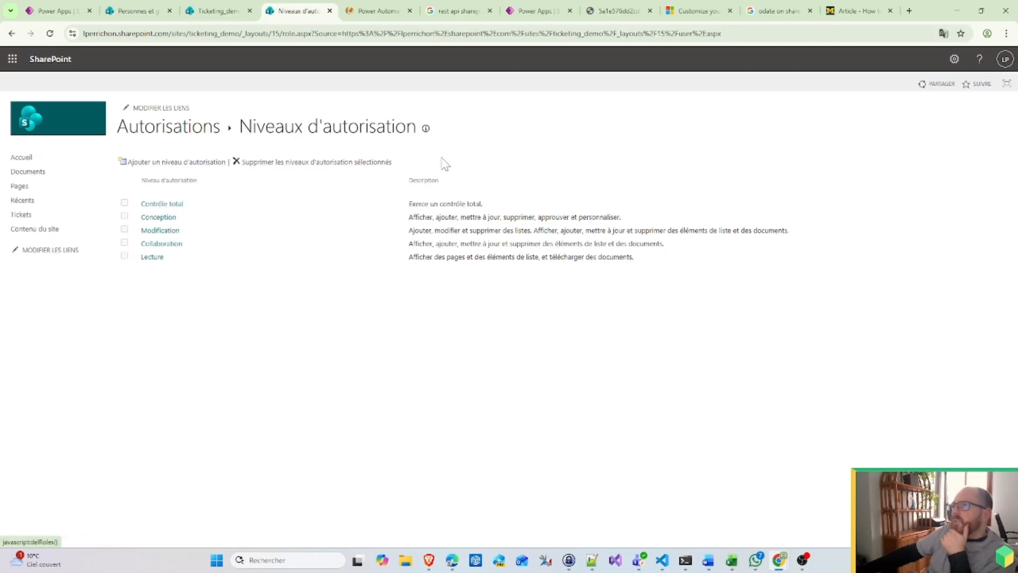
left_click(12, 33)
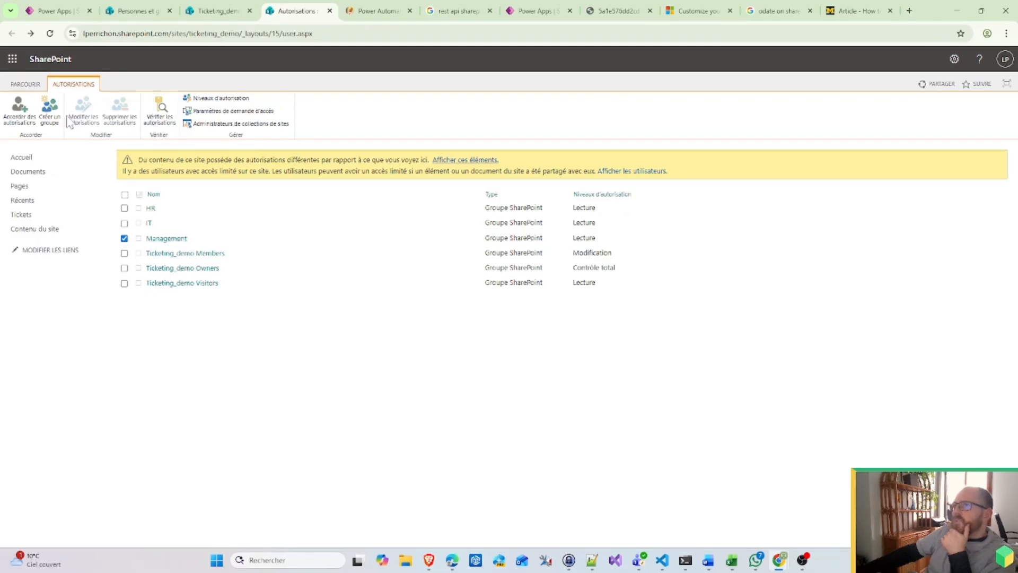
left_click(174, 239)
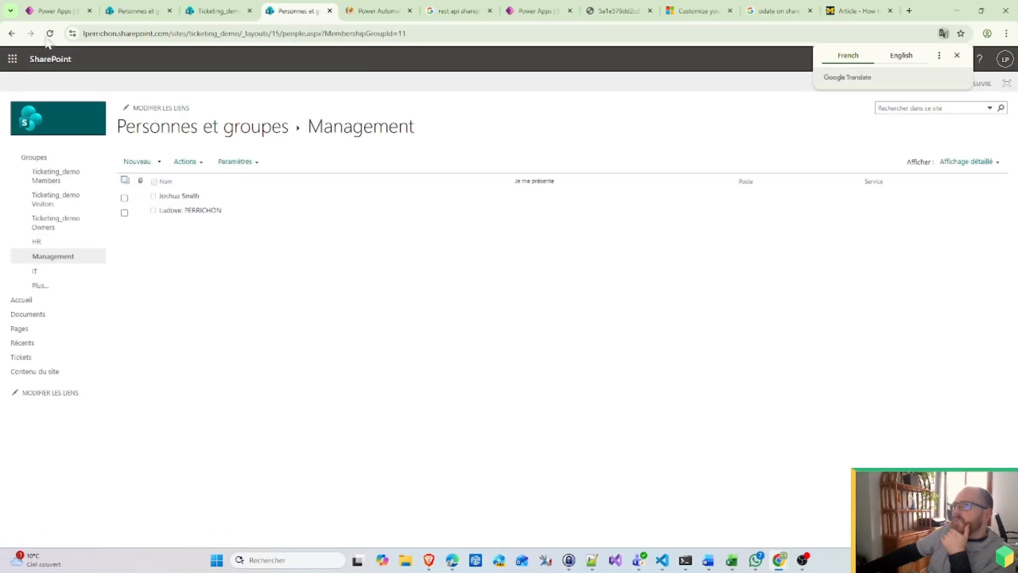
left_click(16, 34)
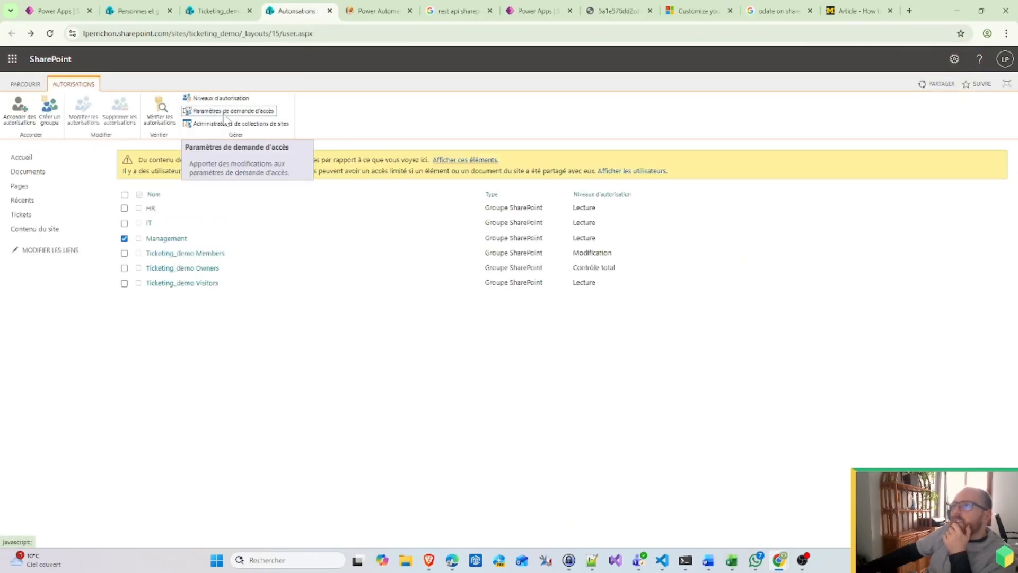
Step: Share the site with the Management group at Modification level, without sending an e-mail invitation
left_click(19, 109)
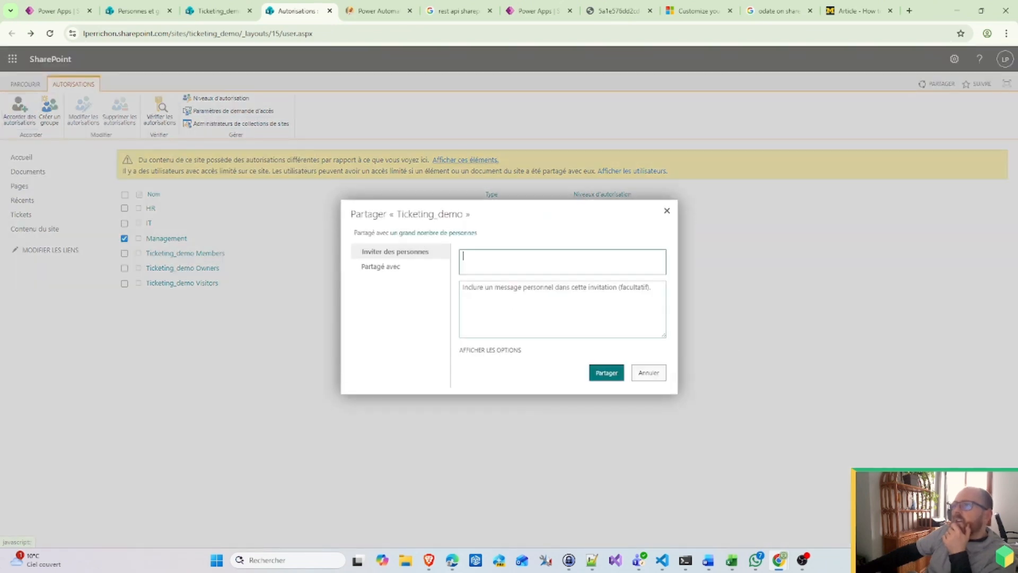
left_click(406, 268)
left_click(407, 255)
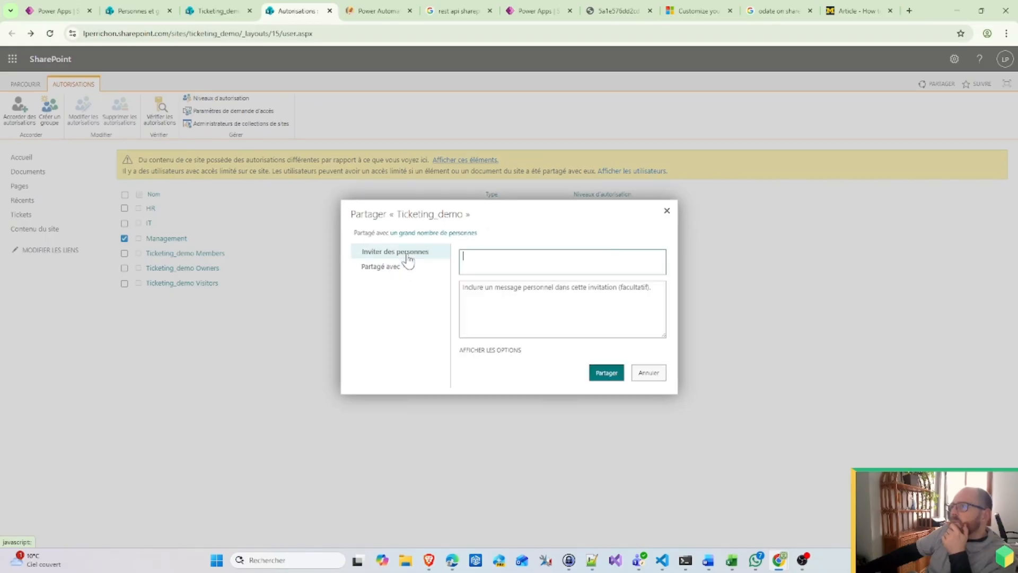
left_click(490, 350)
left_click(634, 373)
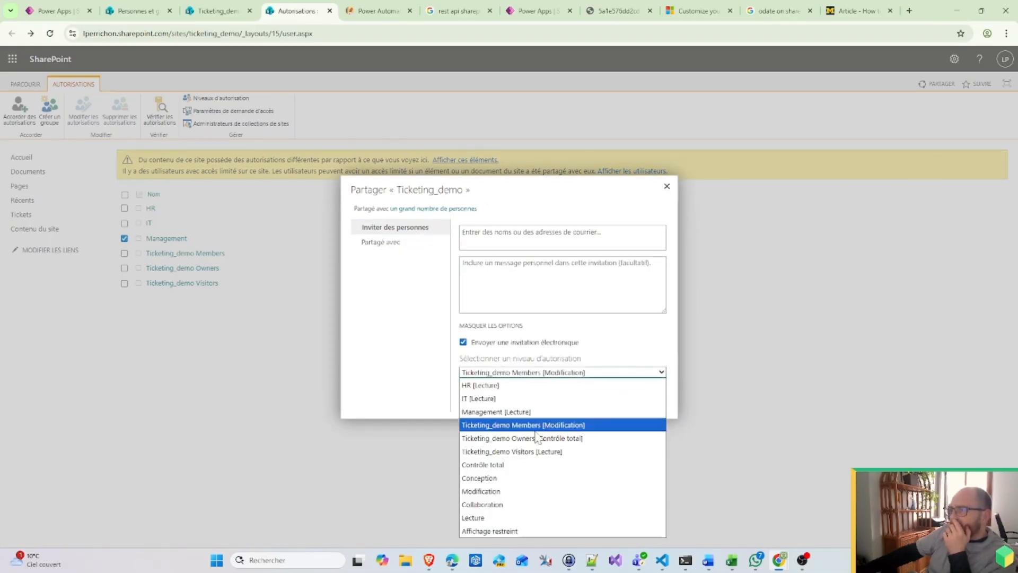
left_click(514, 491)
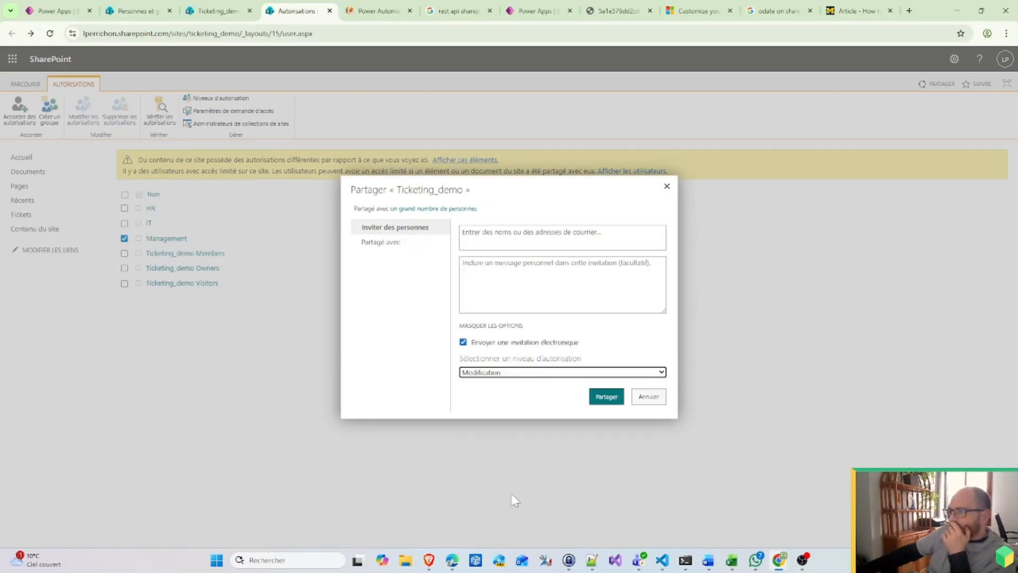
left_click(589, 402)
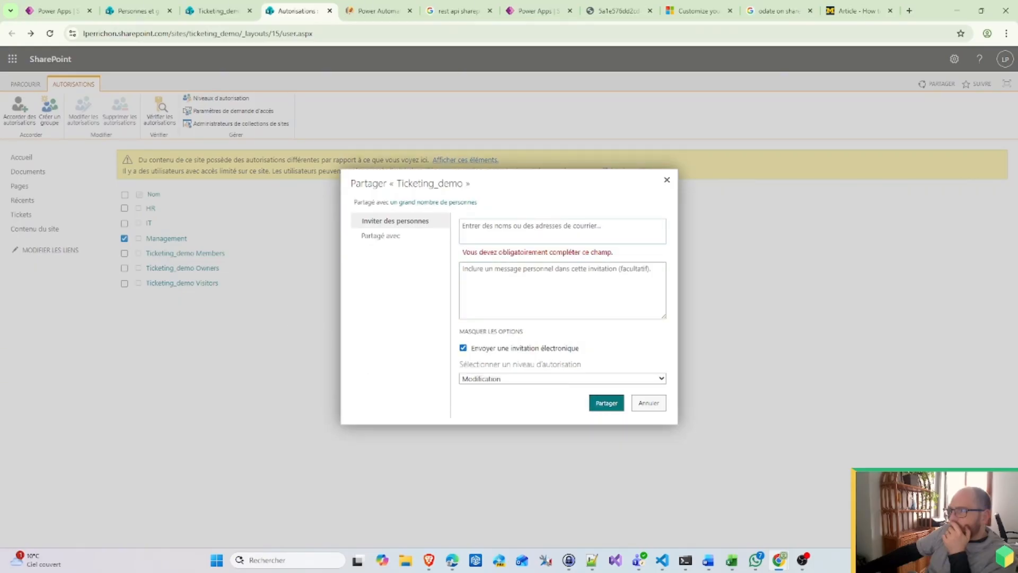
left_click(554, 231)
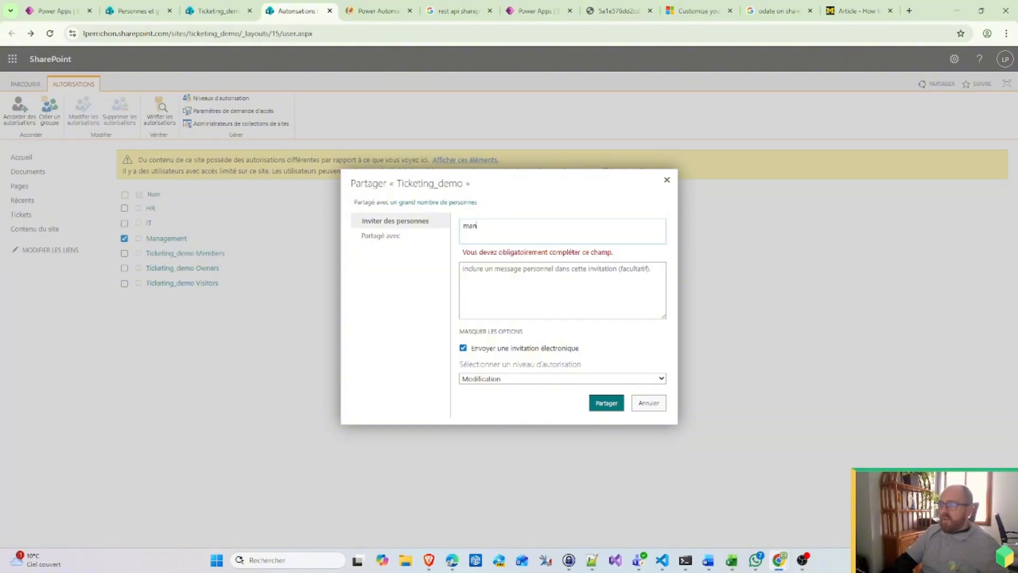
type("manag")
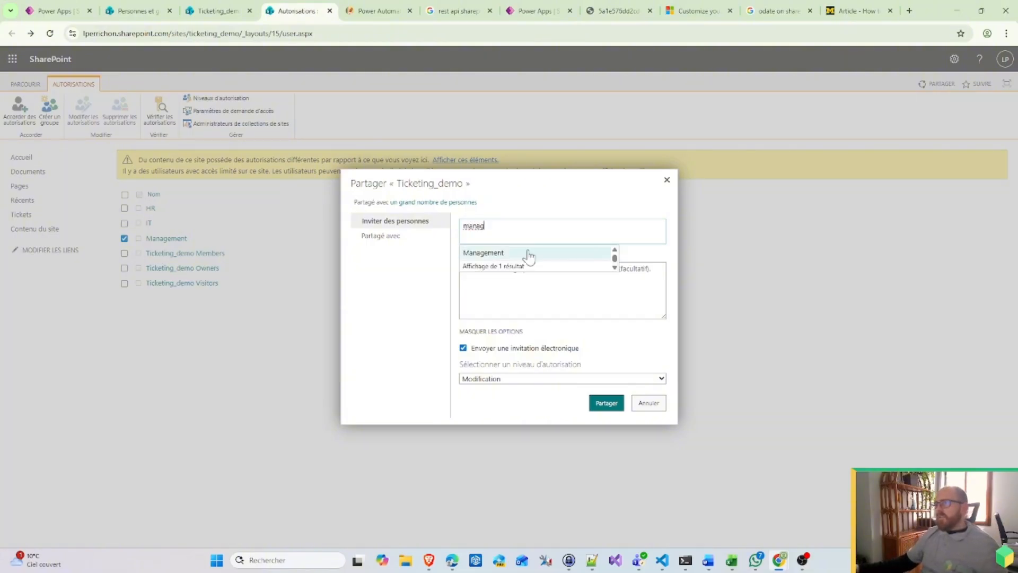
left_click(528, 254)
left_click_drag(576, 355, 572, 349)
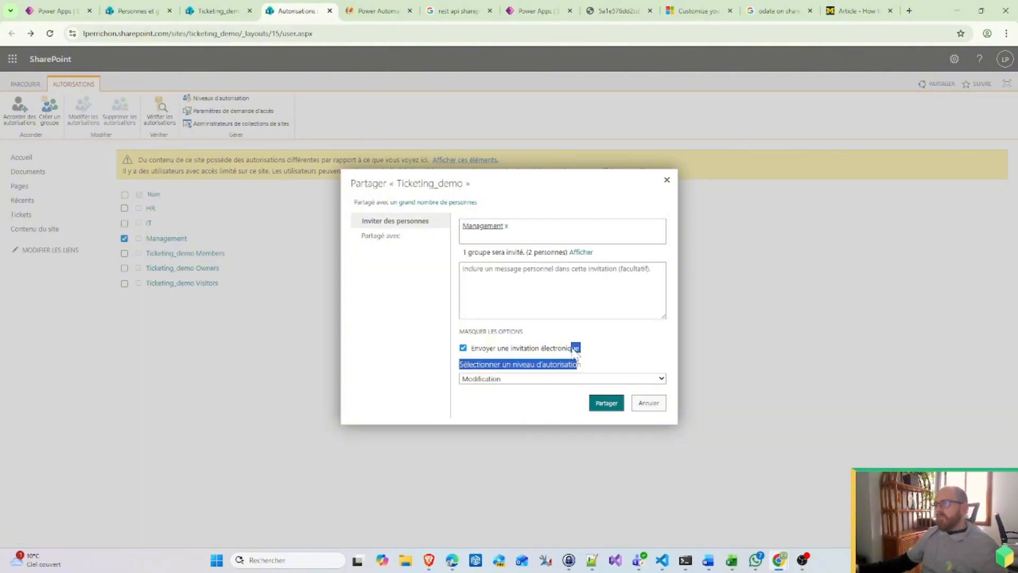
left_click(573, 349)
left_click(609, 405)
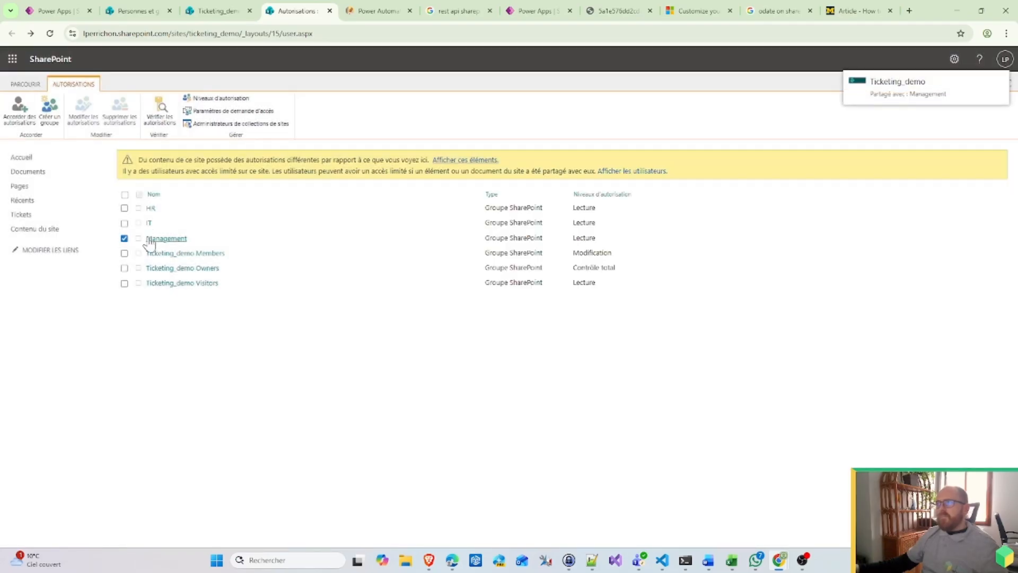
Step: Grant the HR group Modification access to the site, then reload the permissions page
left_click(22, 113)
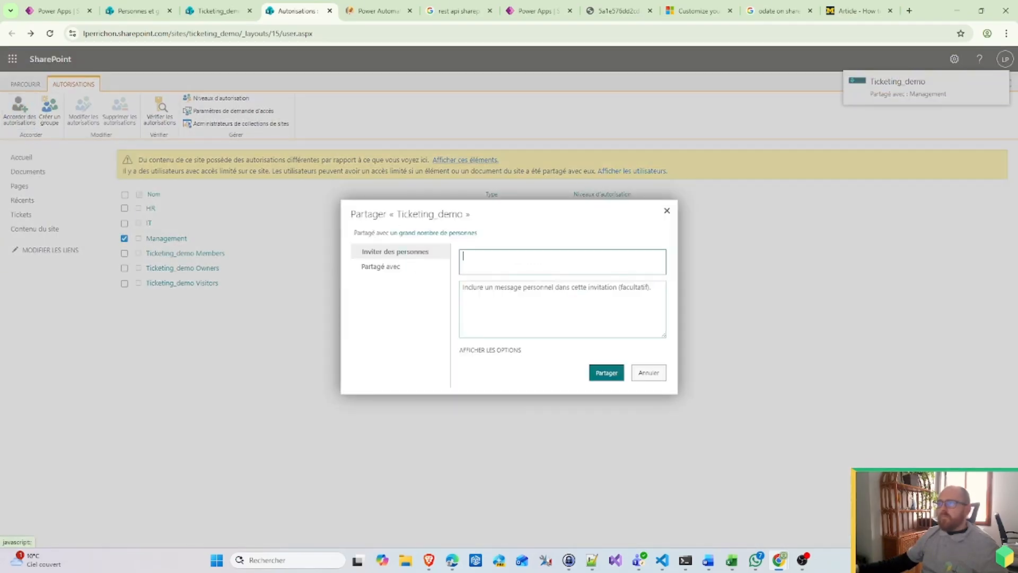
type("HR")
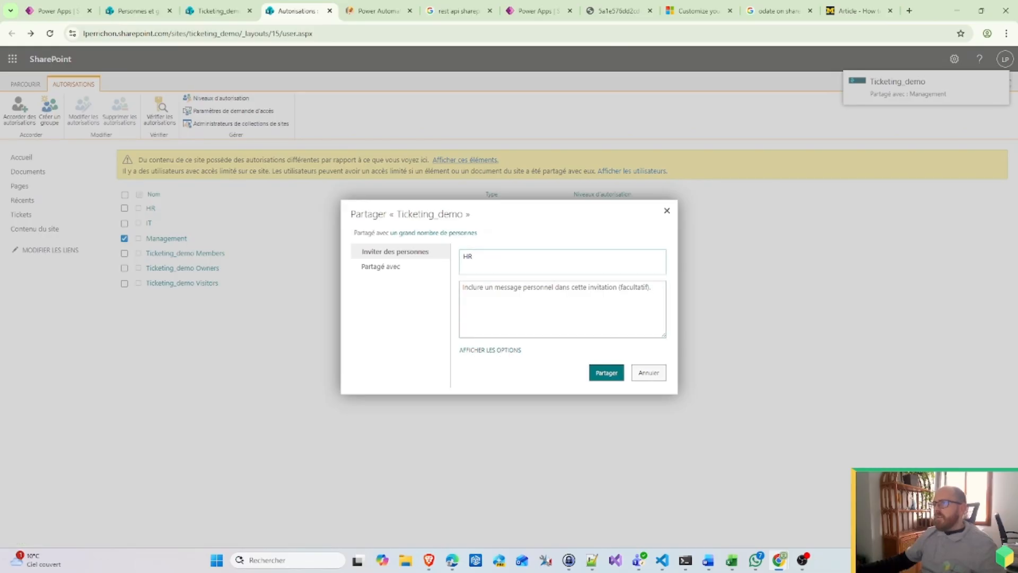
left_click(491, 351)
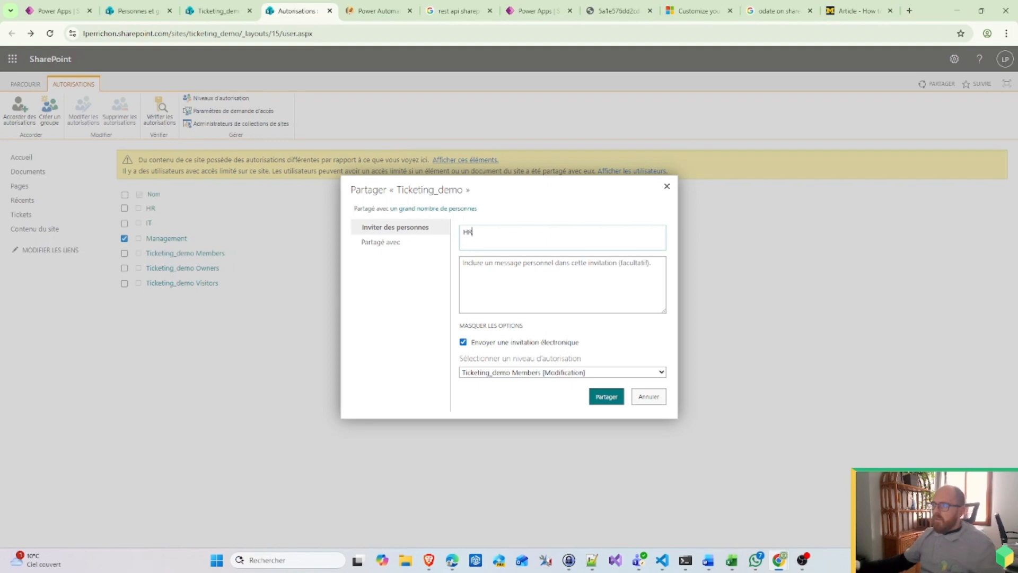
left_click(548, 376)
left_click(506, 502)
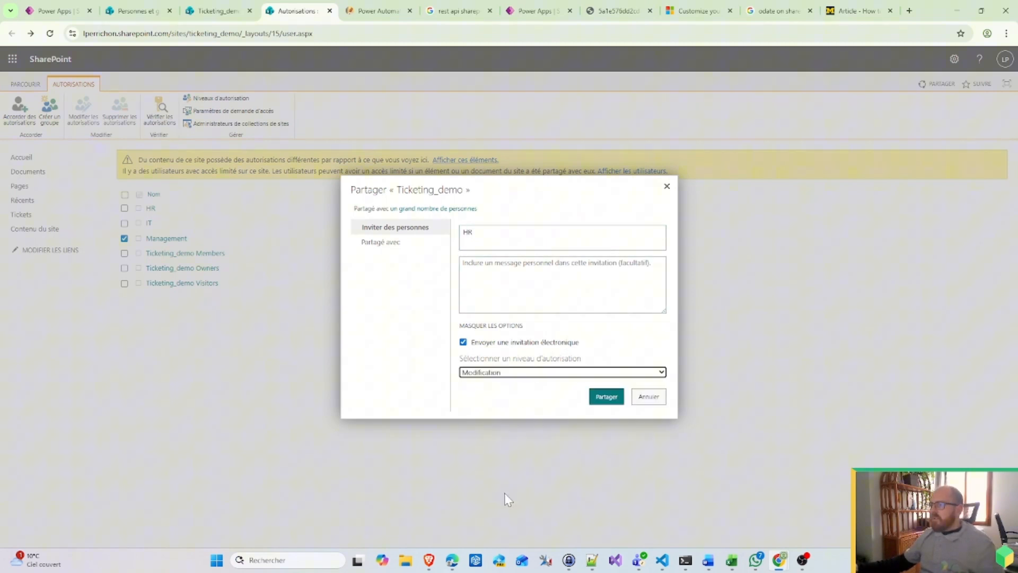
left_click(607, 397)
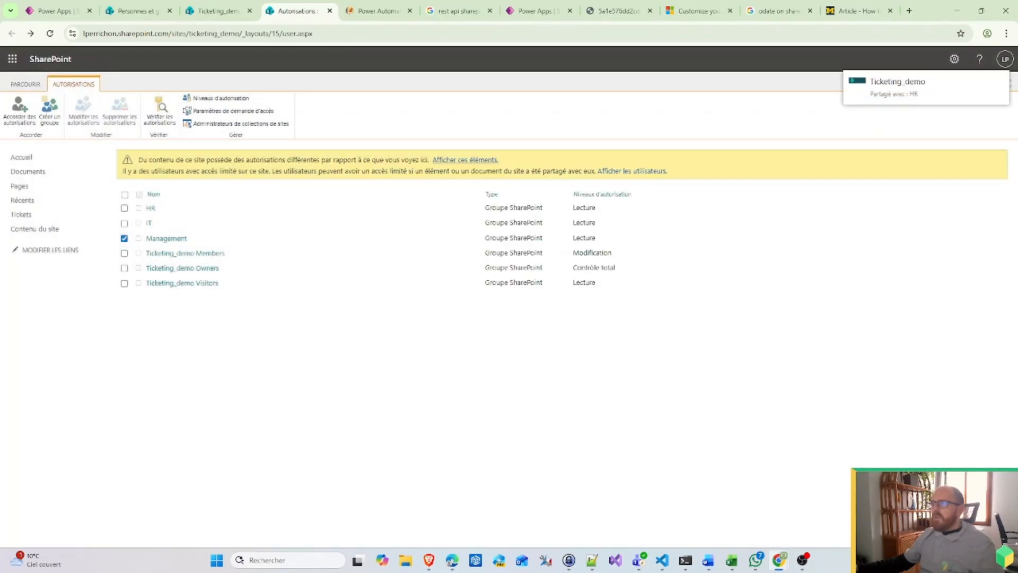
left_click(367, 33)
key("Return")
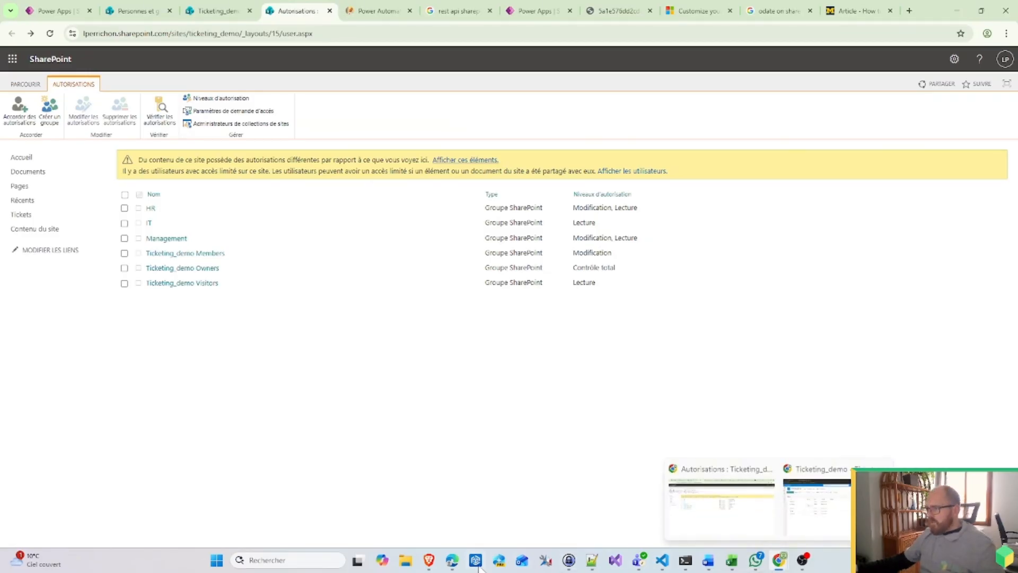
Step: Check the test user's ticket list in the private window, then return to the Tickets status list
left_click(452, 563)
left_click(546, 434)
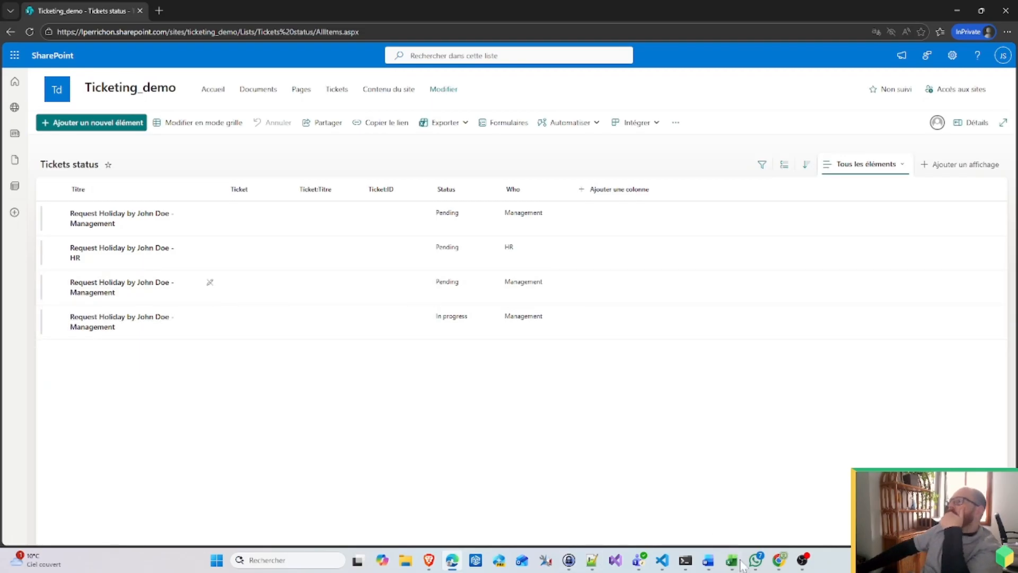
mouse_move(780, 561)
mouse_move(831, 510)
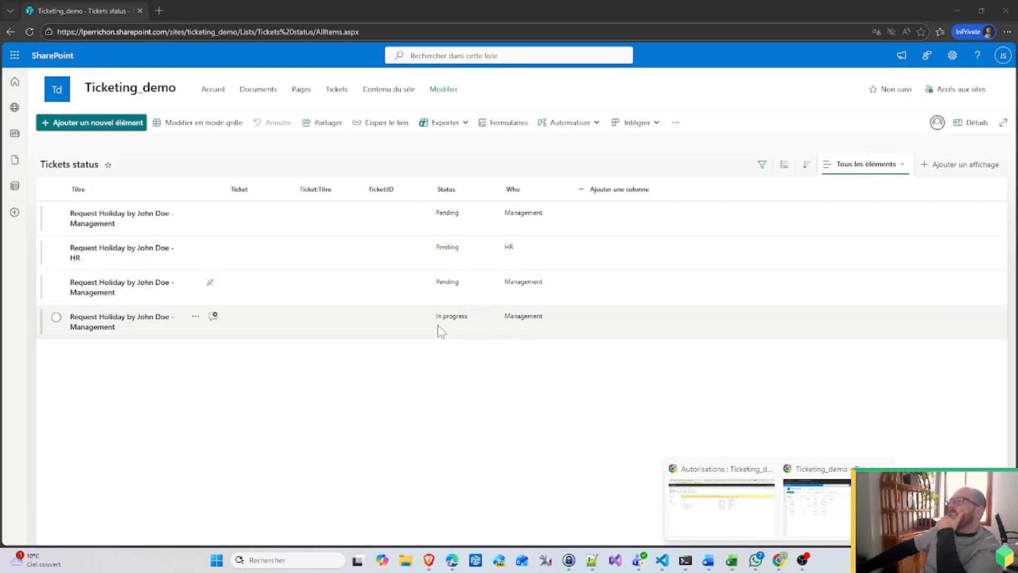
left_click(730, 520)
left_click(135, 10)
left_click(208, 10)
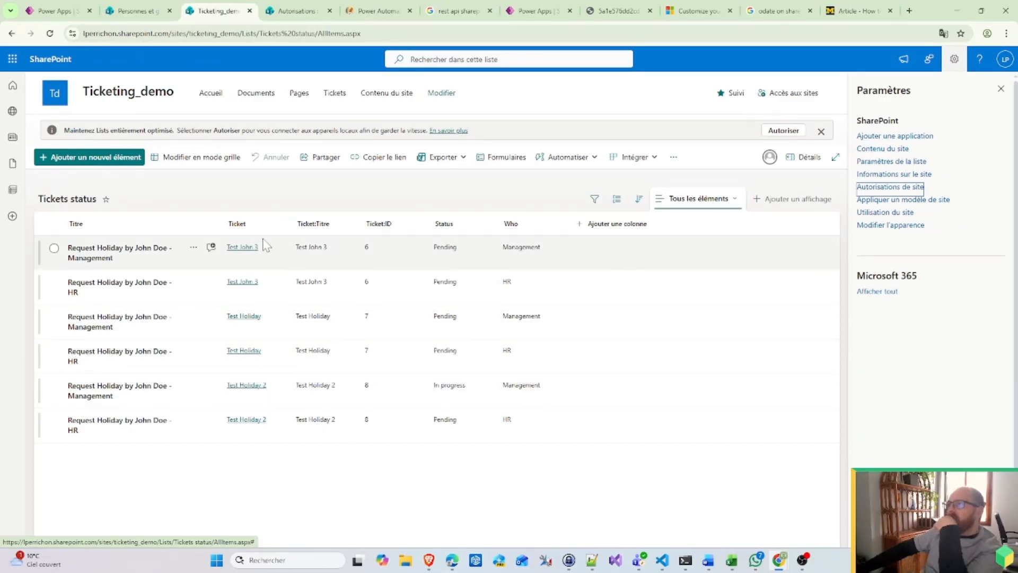
Step: Sort the Tickets status list by Ticket from A to Z
left_click(252, 225)
left_click(274, 245)
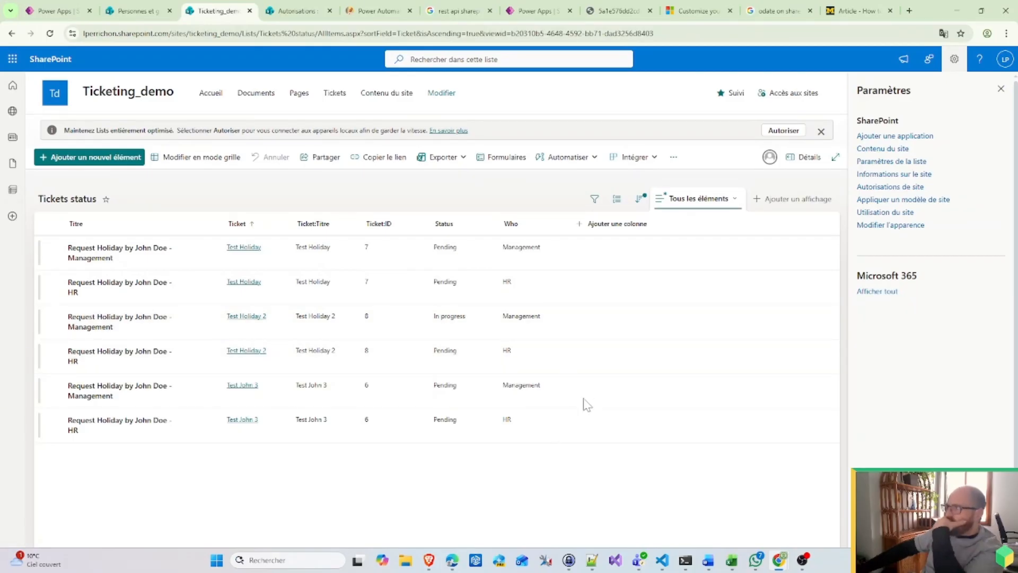
mouse_move(452, 562)
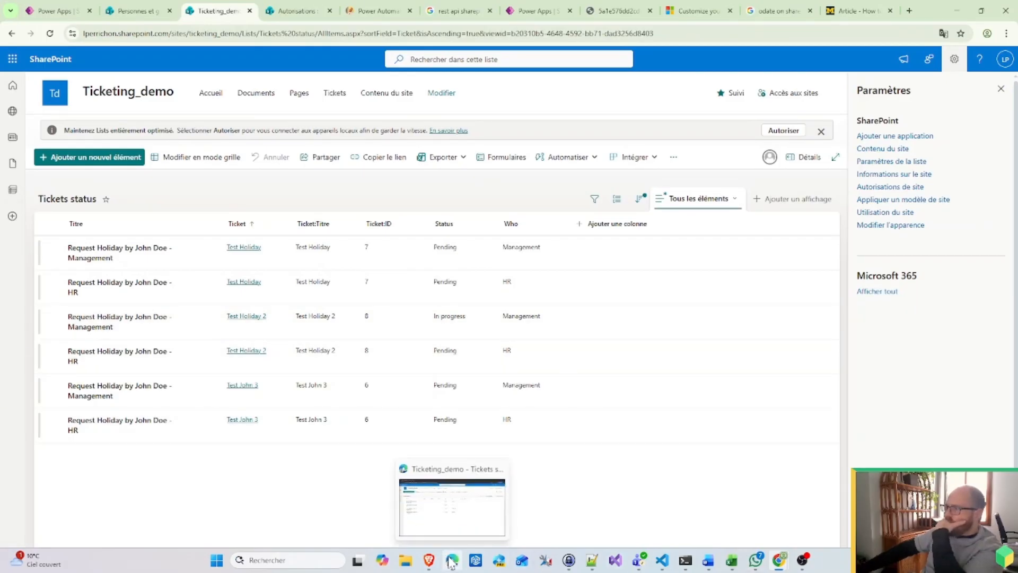
mouse_move(776, 567)
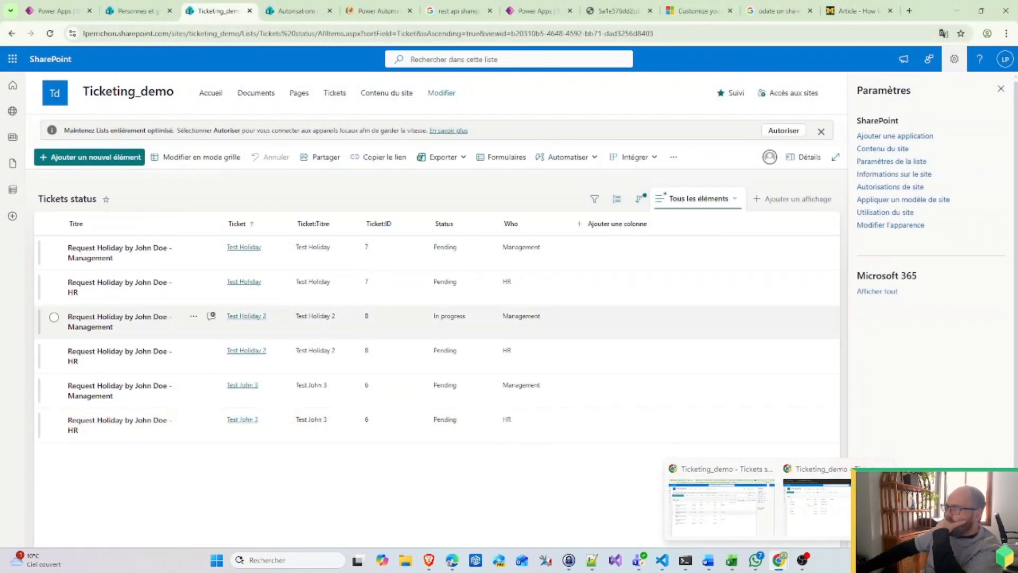
left_click(721, 507)
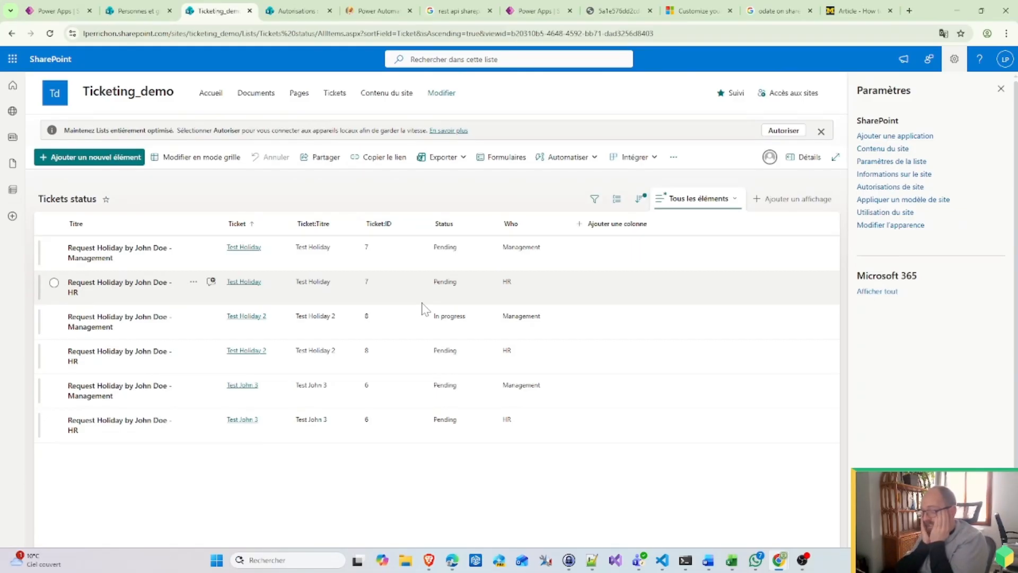
left_click(506, 13)
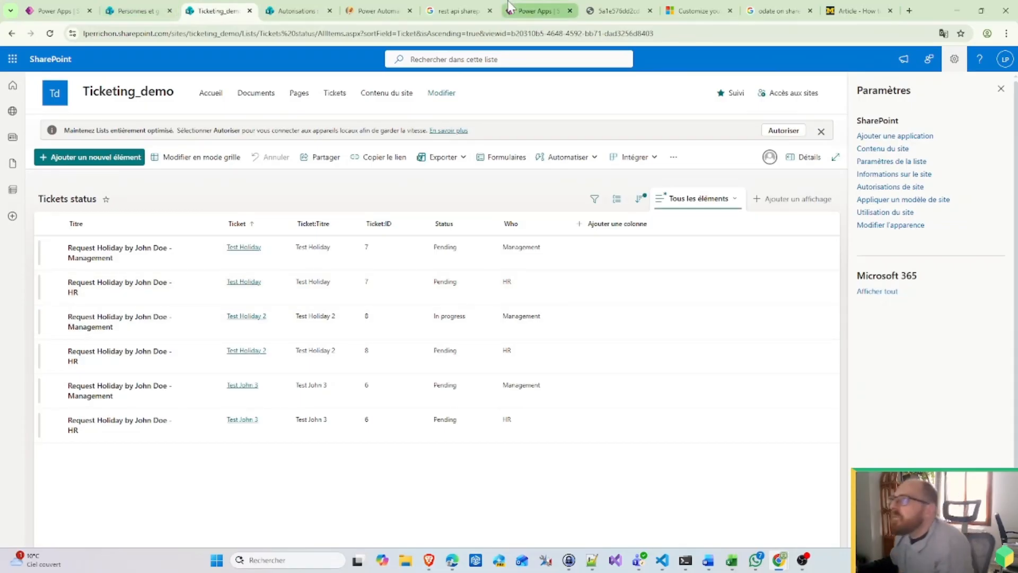
Step: Copy the 'Give admin full control' step and paste it after 'Get ticket requester id'
left_click(79, 10)
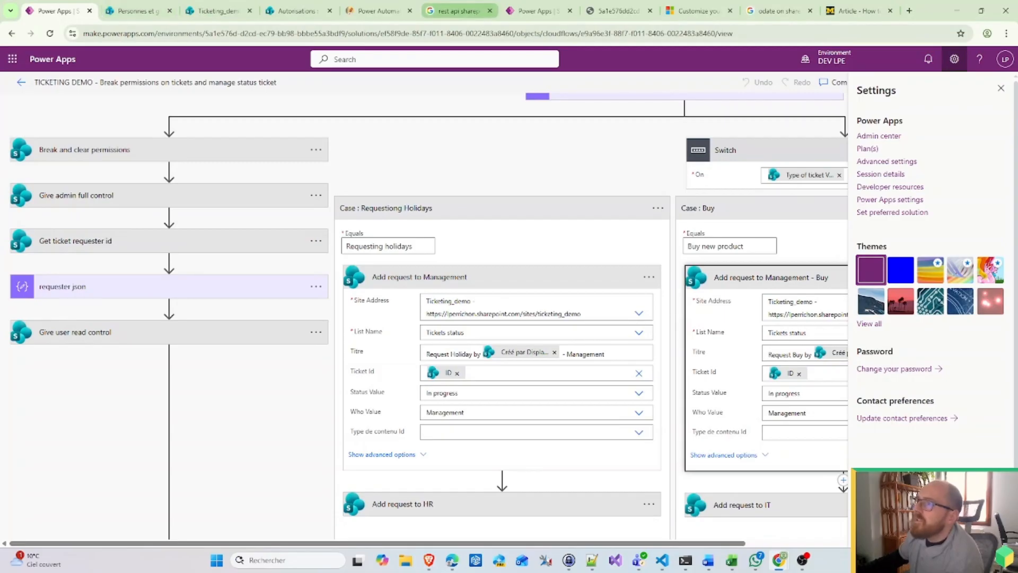
scroll(570, 218, "up", 1)
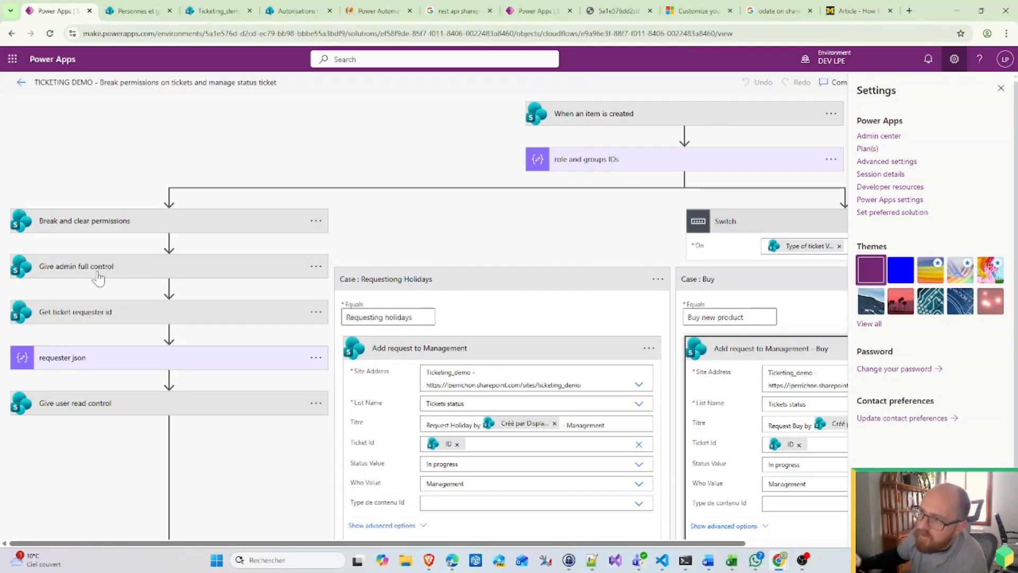
left_click(316, 266)
left_click(352, 268)
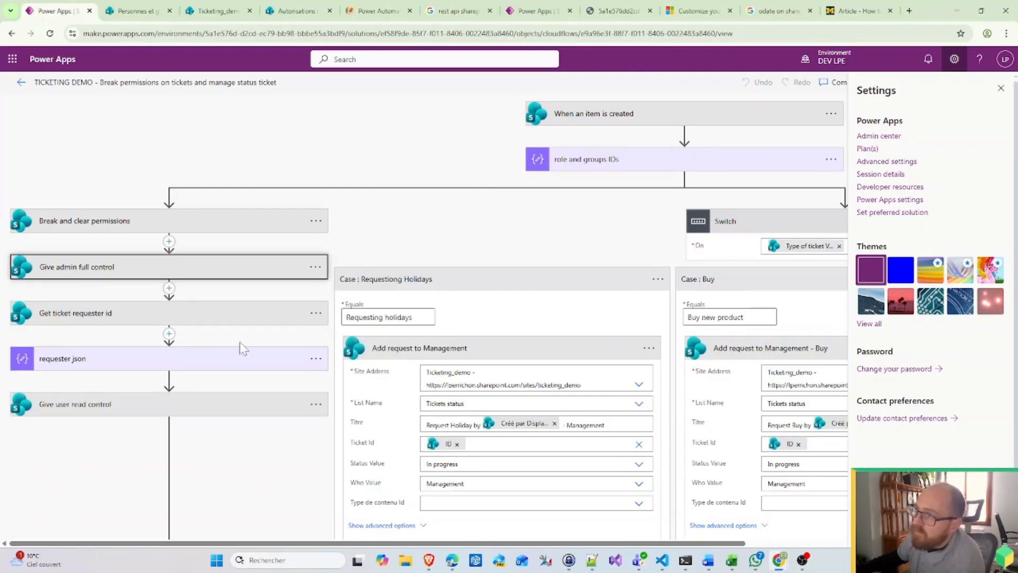
left_click(169, 333)
left_click(159, 348)
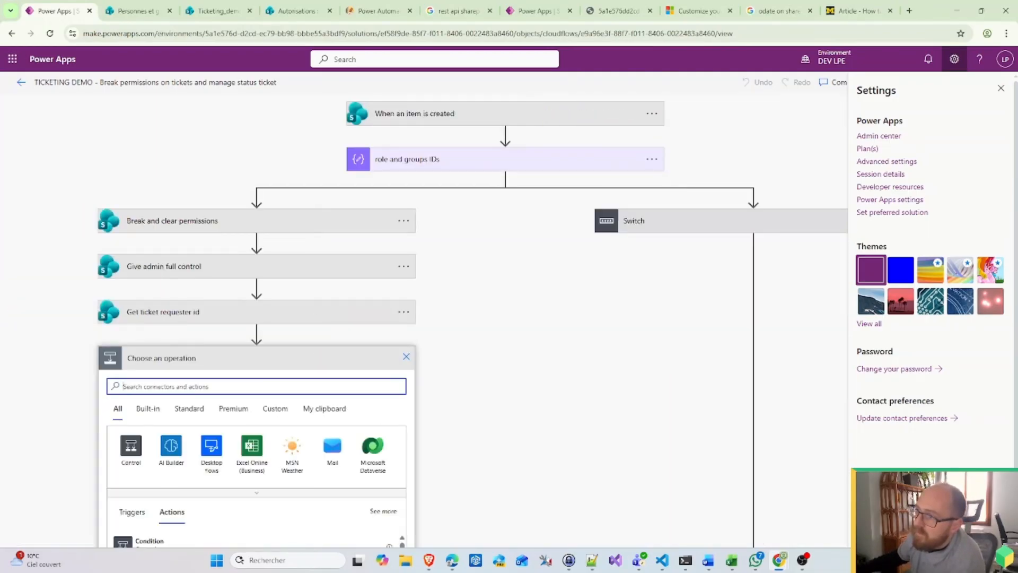
left_click(325, 392)
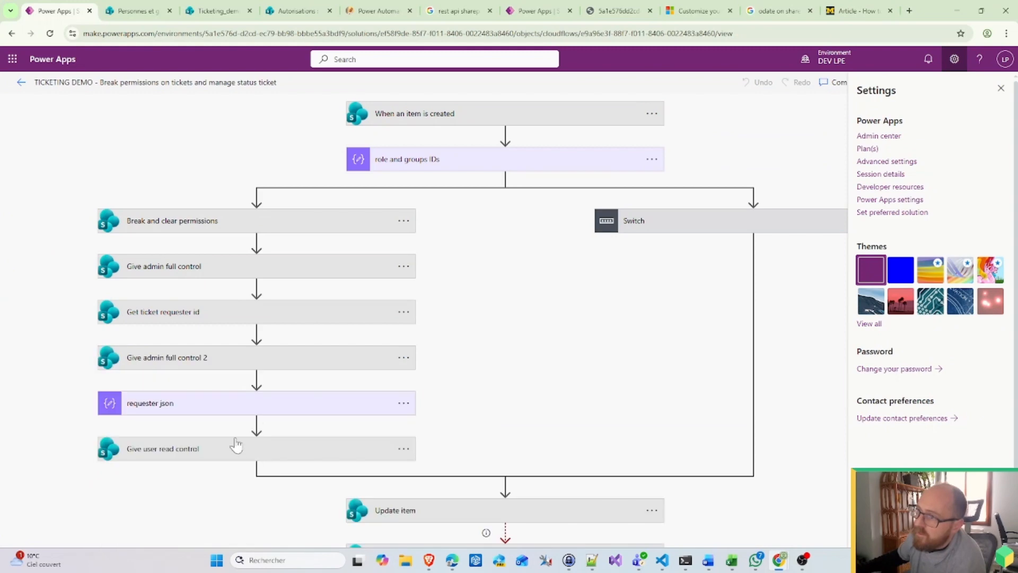
Step: In the copied step, set the Uri principal to group_HR and the role to role_read_id
left_click(272, 359)
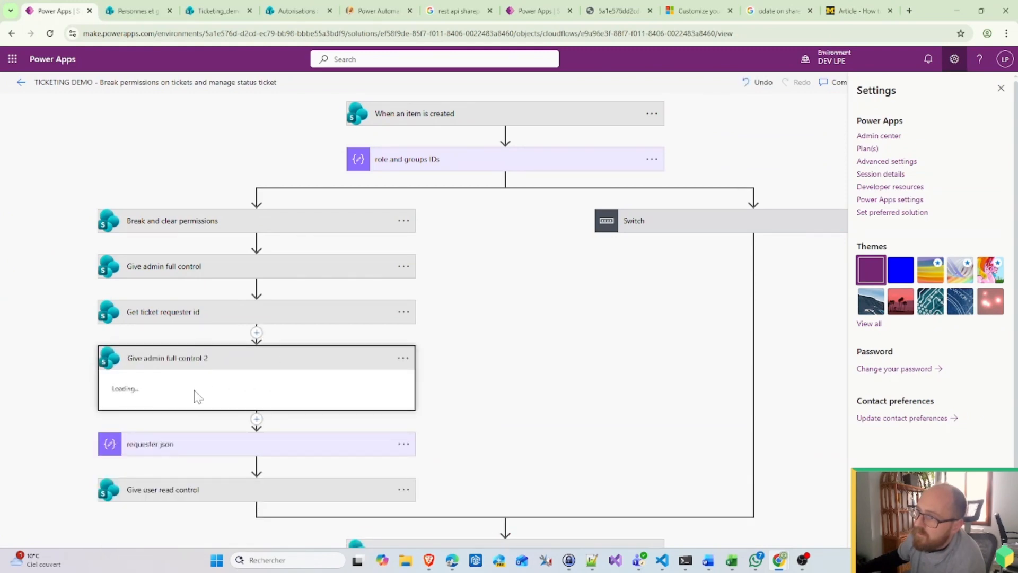
left_click(387, 449)
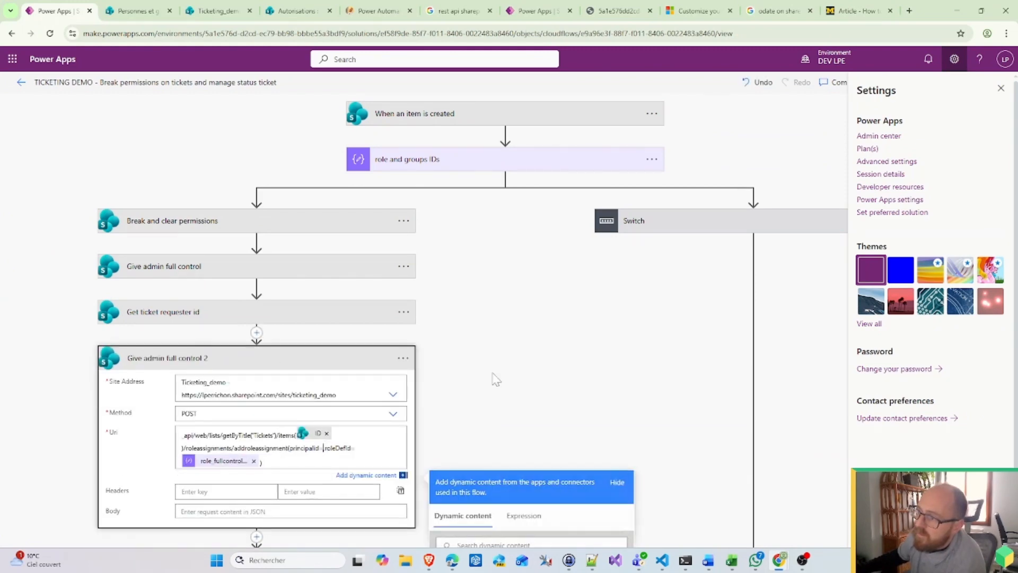
scroll(494, 393, "down", 4)
scroll(518, 455, "down", 3)
scroll(519, 457, "up", 3)
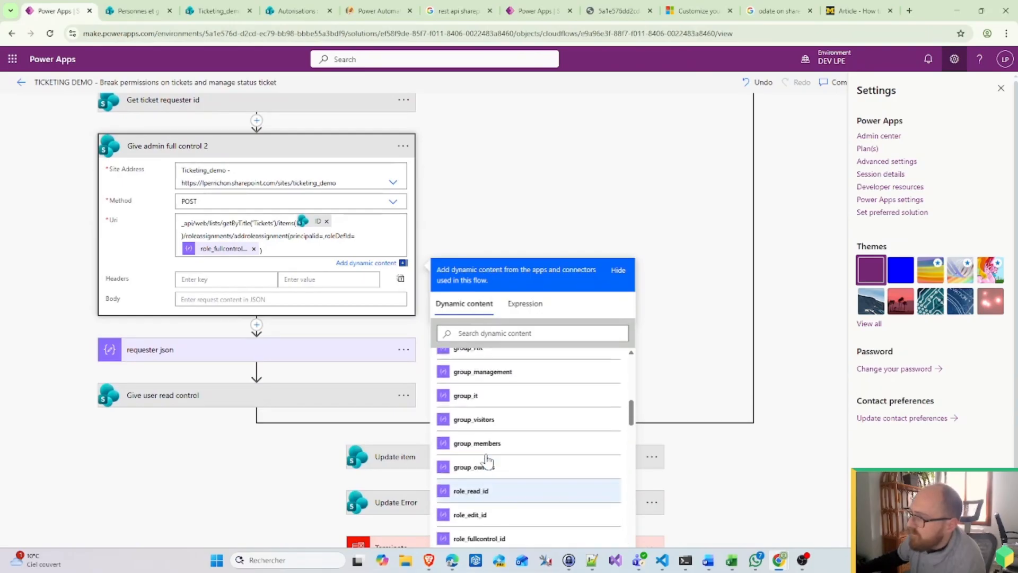
left_click(469, 371)
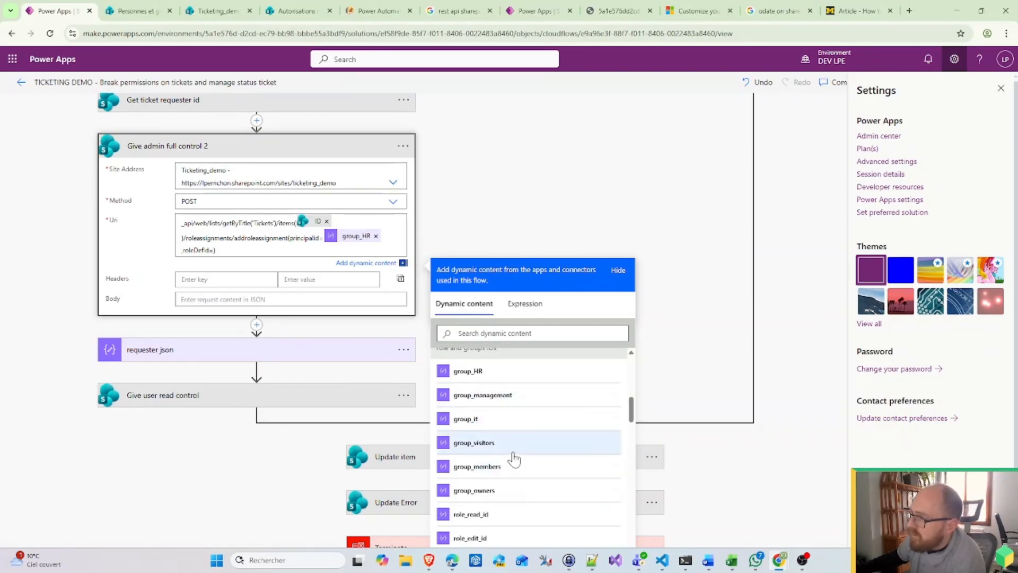
scroll(514, 477, "down", 4)
left_click(498, 410)
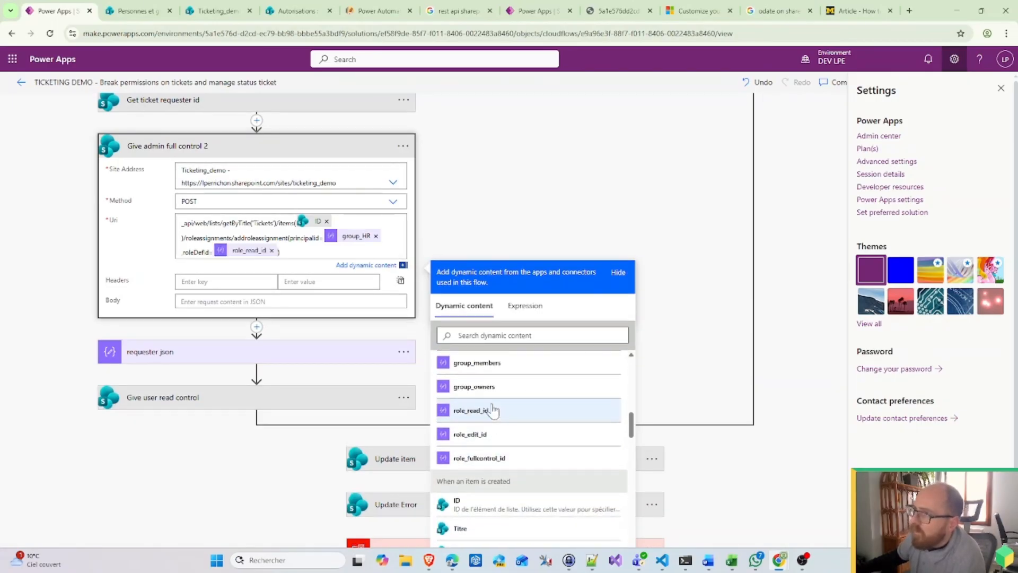
left_click(403, 146)
left_click(484, 144)
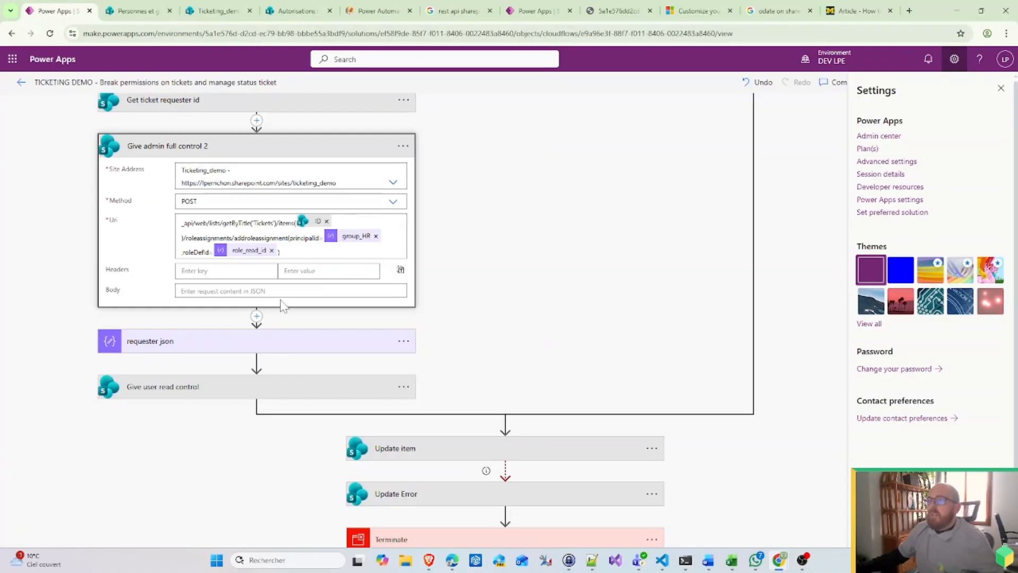
left_click(257, 317)
left_click(276, 333)
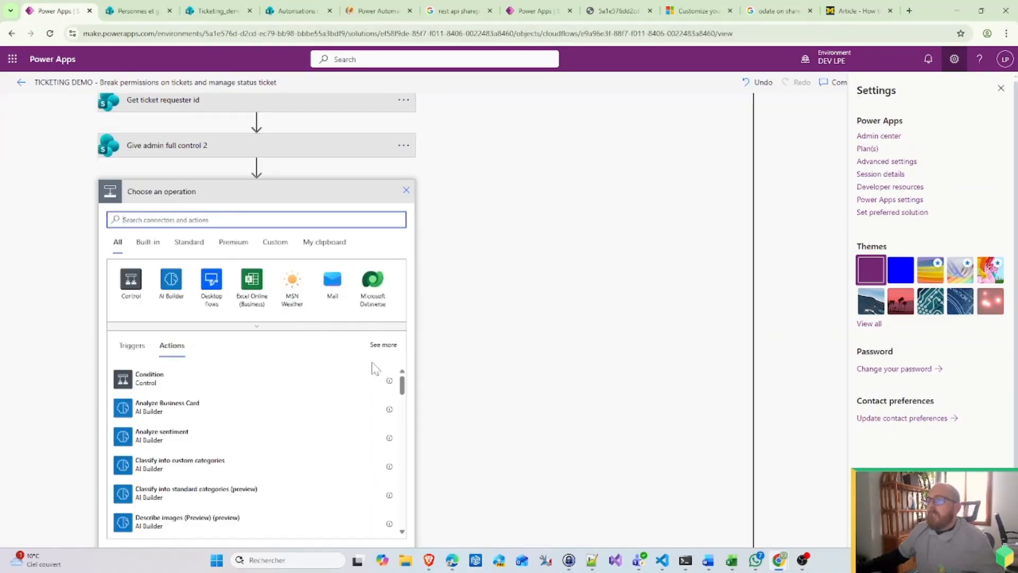
Step: Paste two more copies of the grant action from My clipboard as steps 3 and 4
left_click(324, 242)
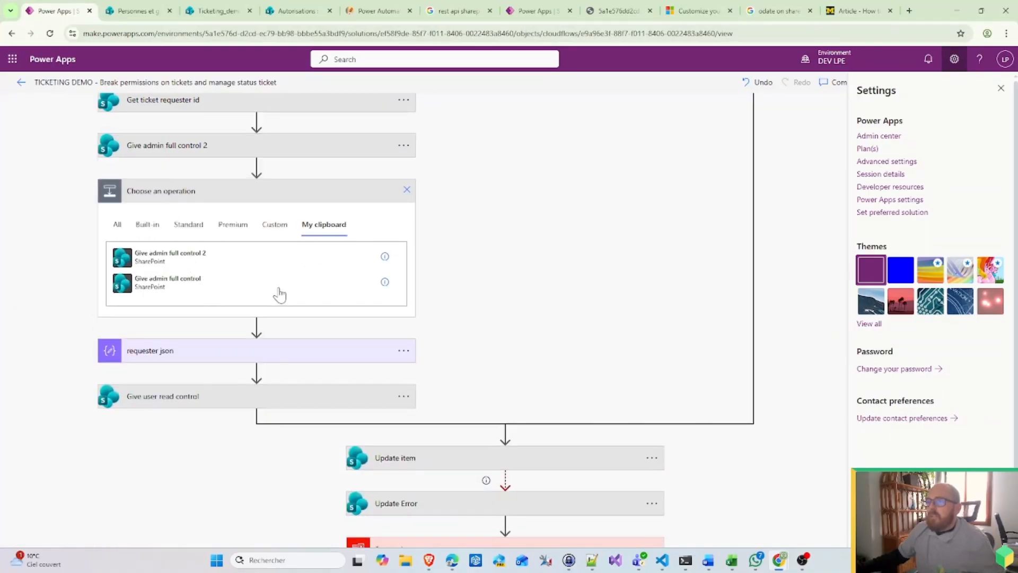
left_click(278, 289)
left_click(257, 262)
left_click(276, 278)
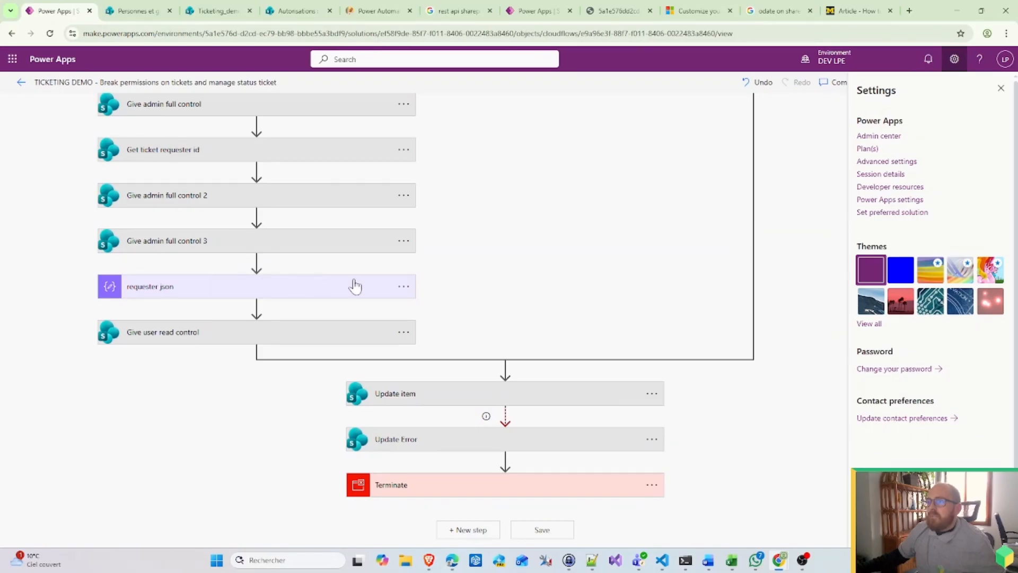
left_click(324, 334)
left_click(252, 350)
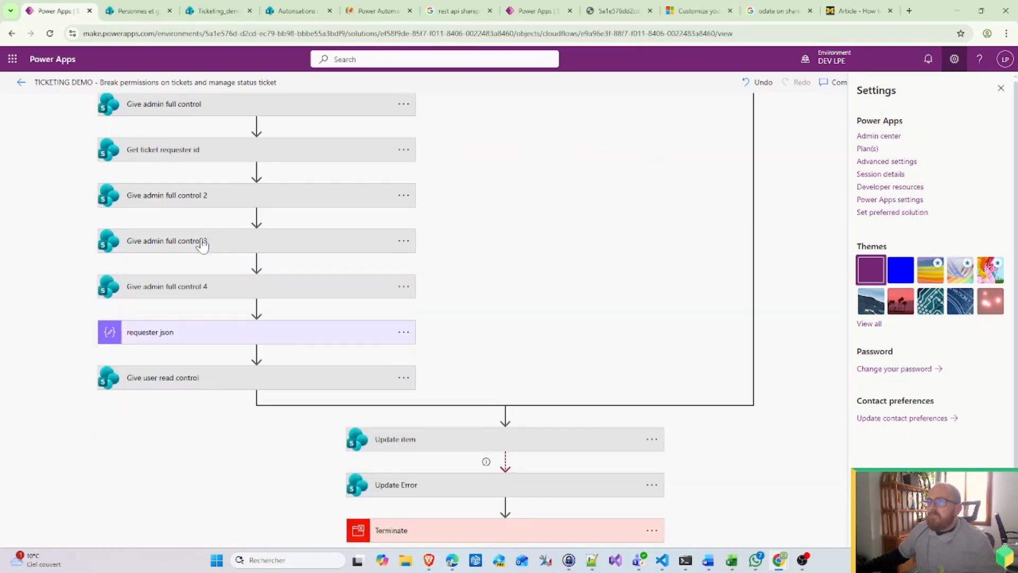
Step: Replace group_HR with group_it as the principal in the third grant step's Uri
left_click(200, 241)
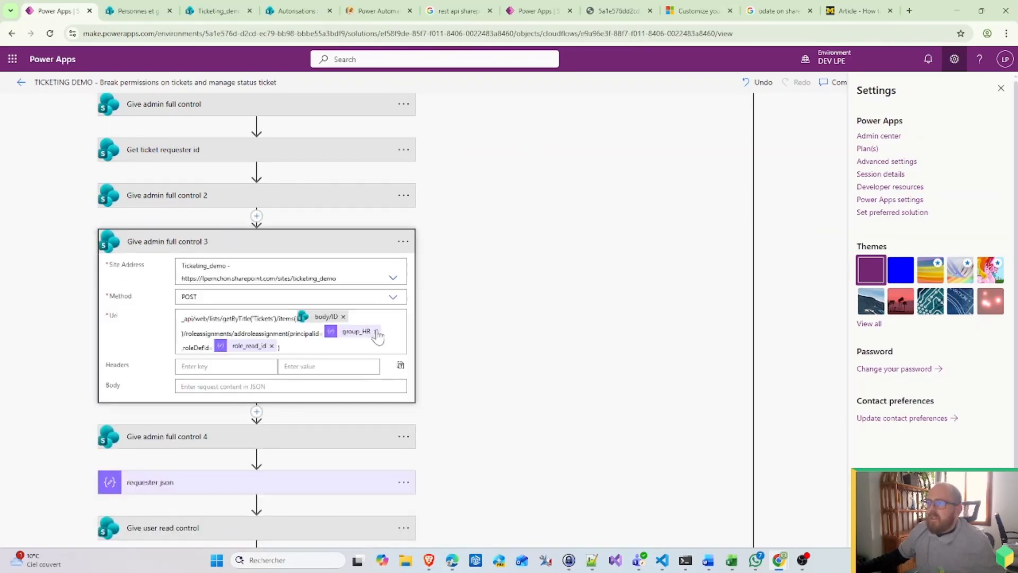
left_click(376, 332)
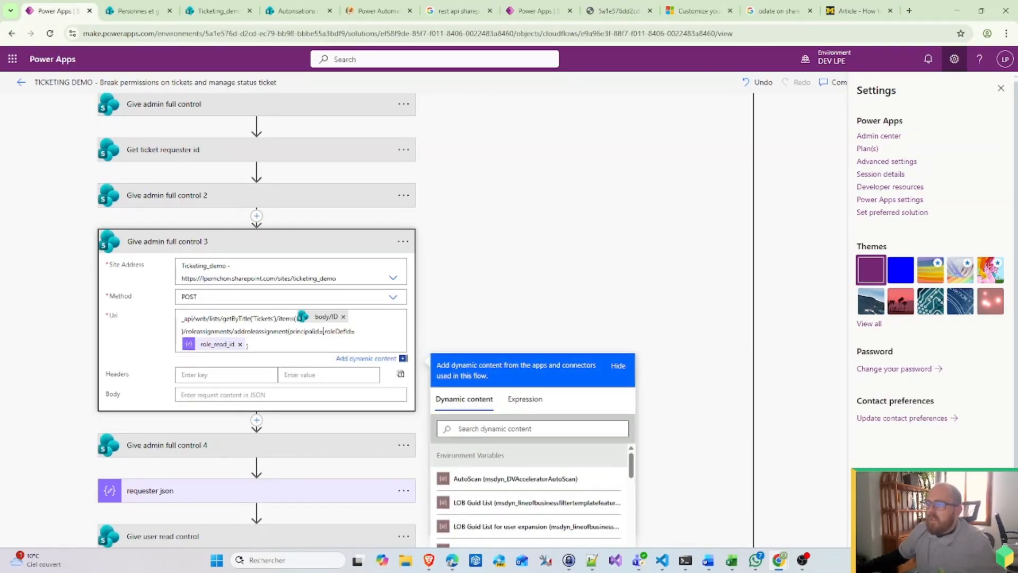
scroll(538, 489, "down", 10)
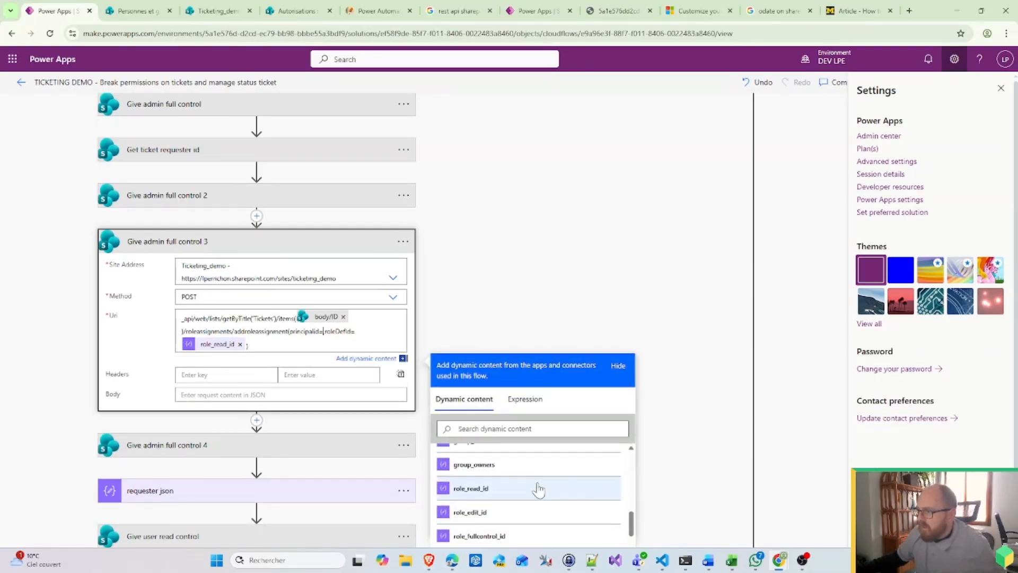
scroll(504, 498, "up", 2)
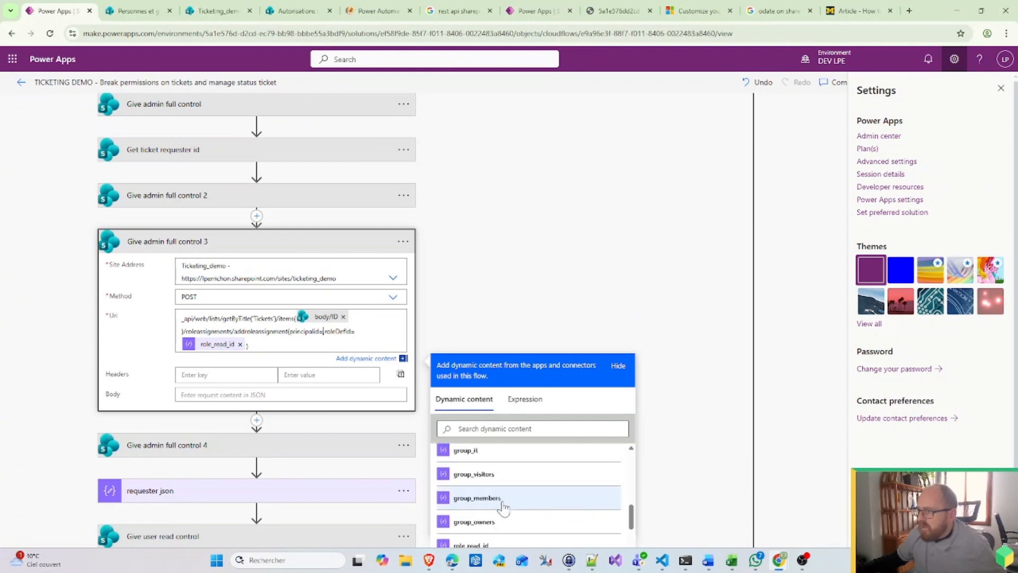
left_click(467, 450)
Step: Replace group_HR with group_management as the principal in the fourth grant step's Uri
left_click(245, 448)
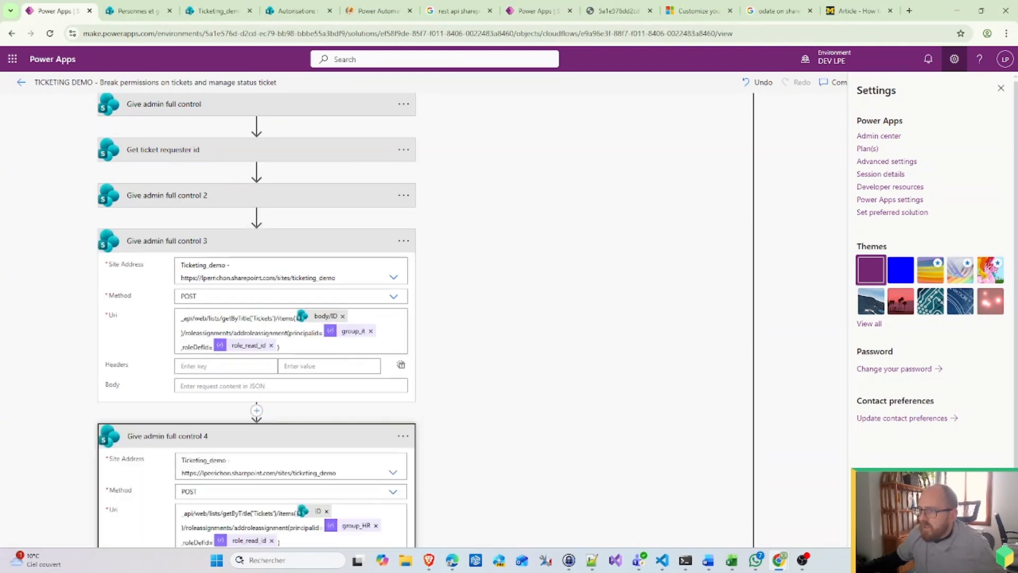
scroll(246, 448, "down", 2)
left_click(376, 419)
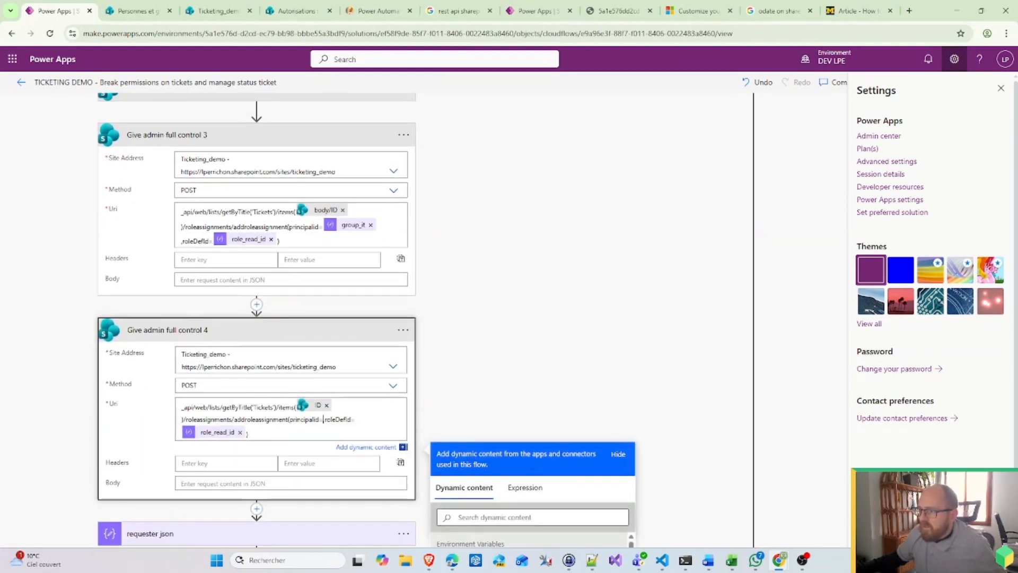
scroll(654, 466, "down", 4)
scroll(520, 445, "down", 5)
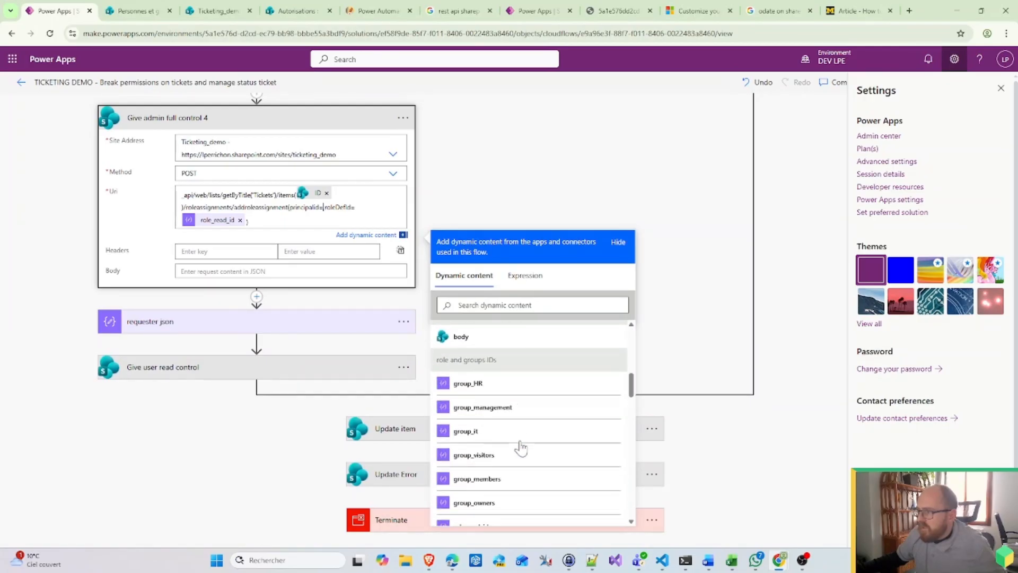
left_click(512, 408)
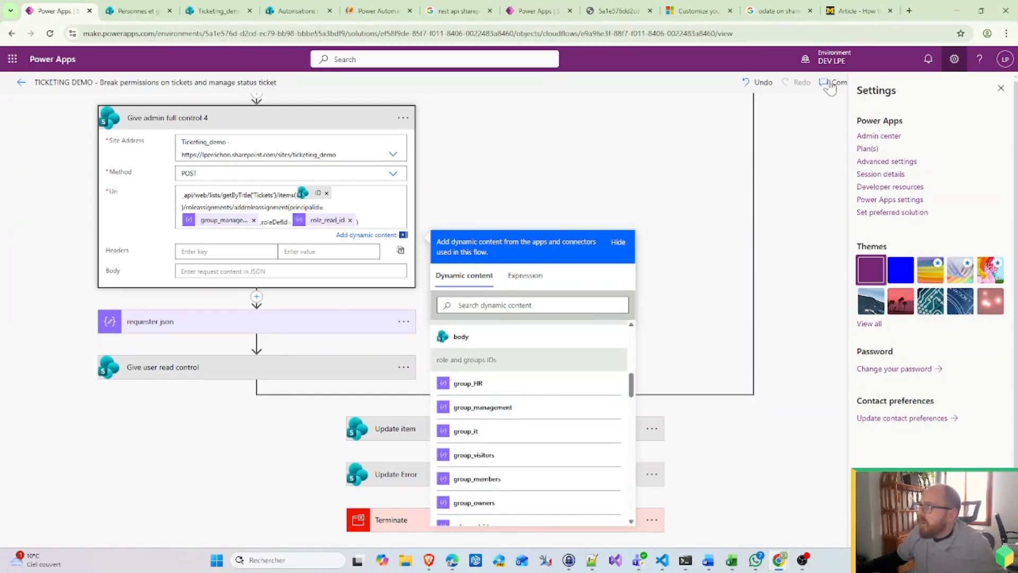
Step: Close the settings panel and save the flow
left_click(1000, 88)
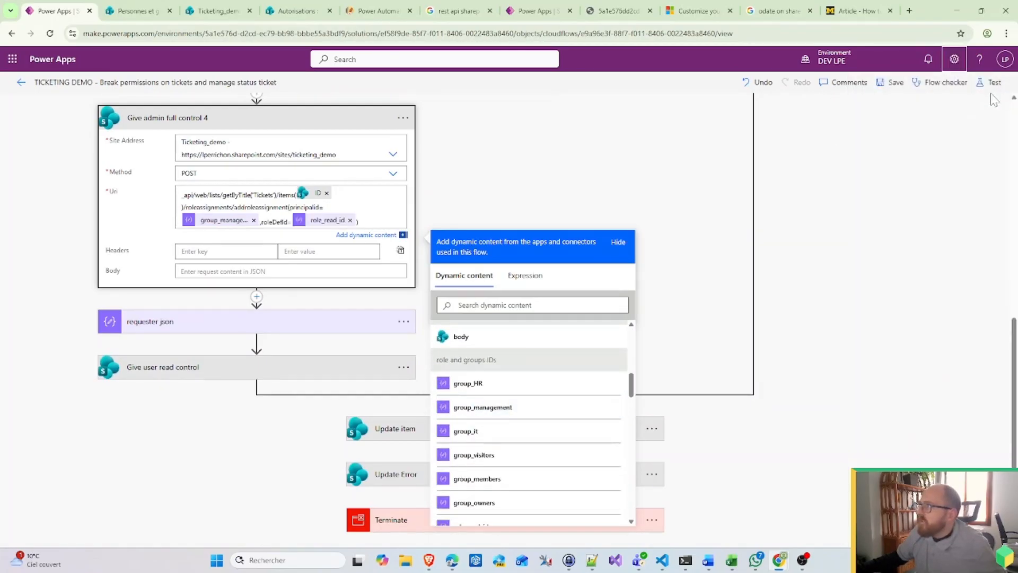
left_click(894, 86)
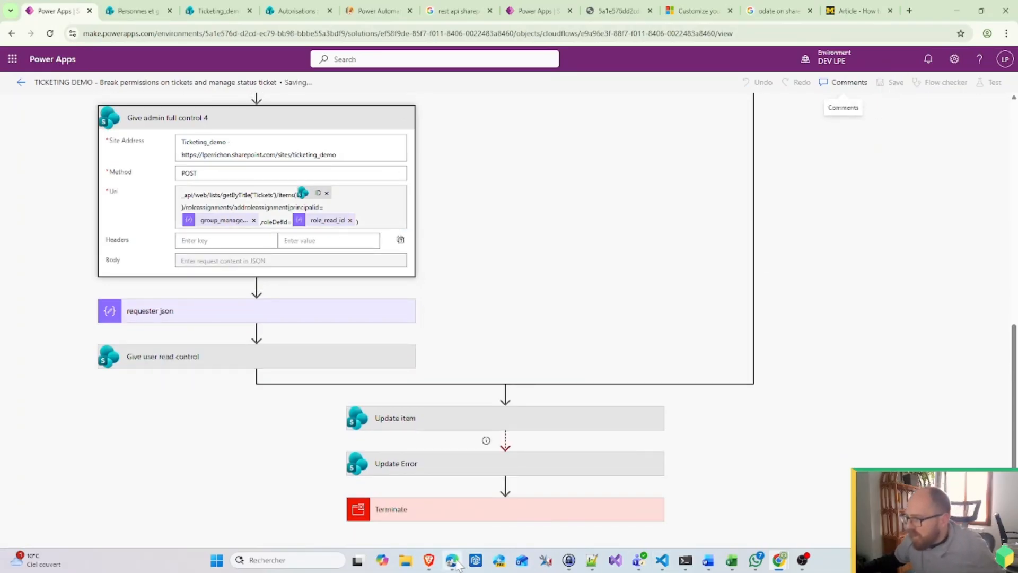
left_click(455, 564)
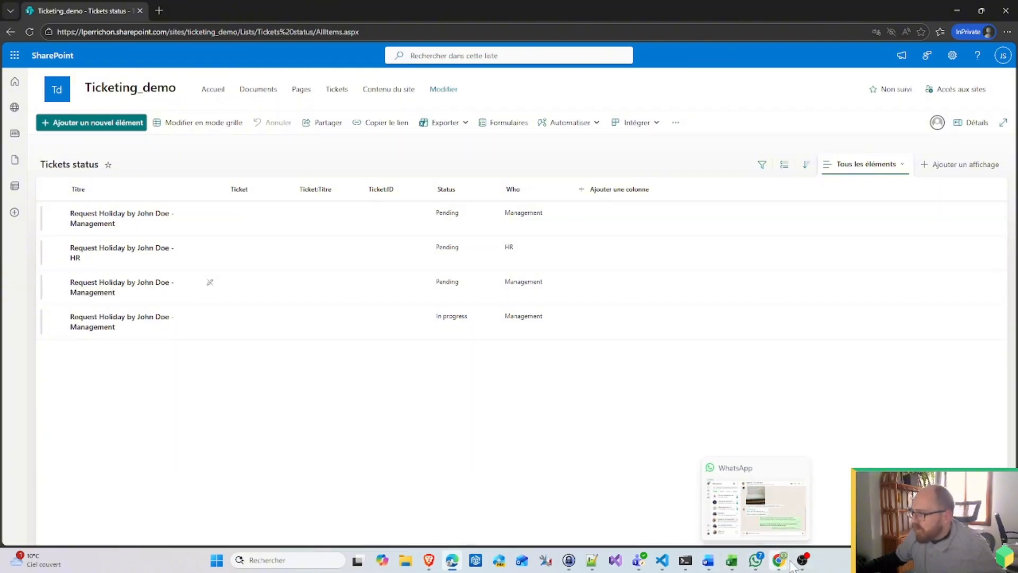
Step: Delete all six items from the Tickets status list
mouse_move(779, 560)
left_click(731, 512)
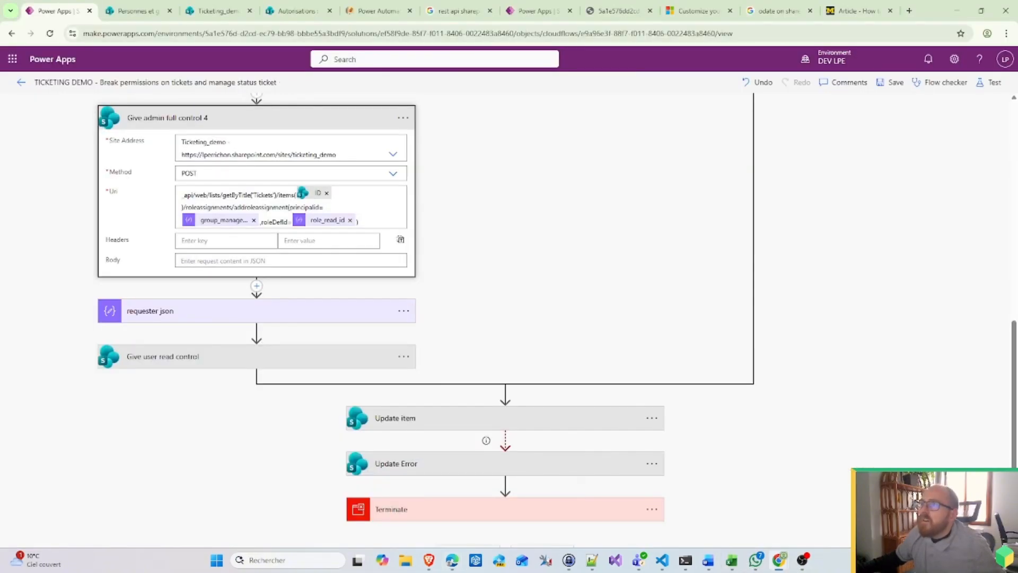
left_click(108, 11)
left_click(220, 10)
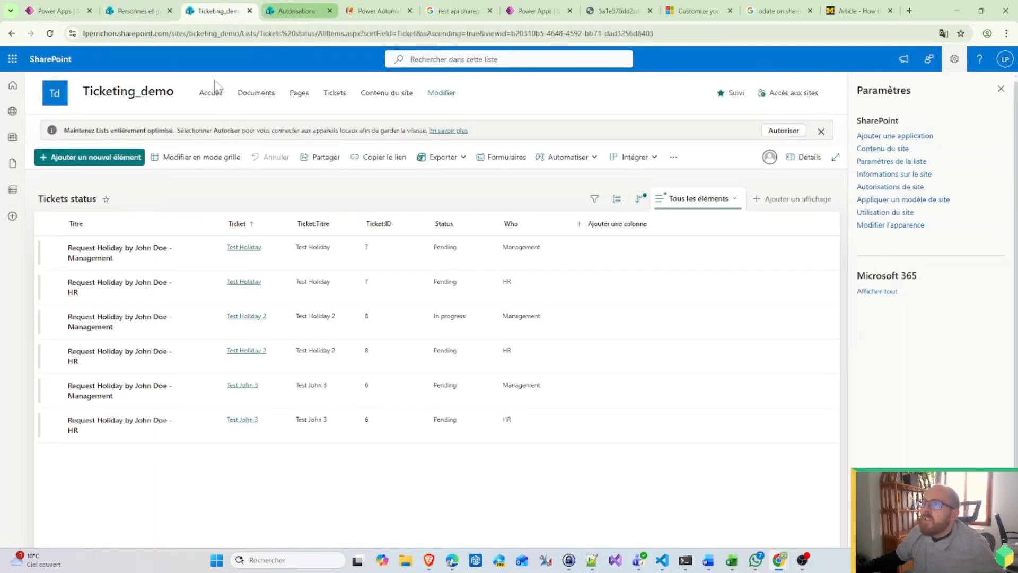
left_click(54, 224)
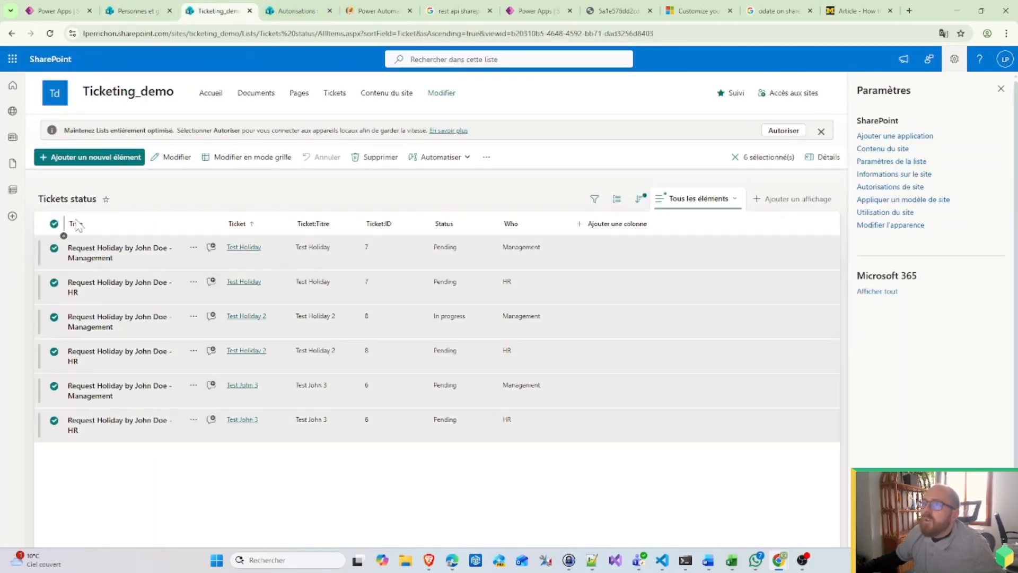
left_click(375, 157)
left_click(491, 327)
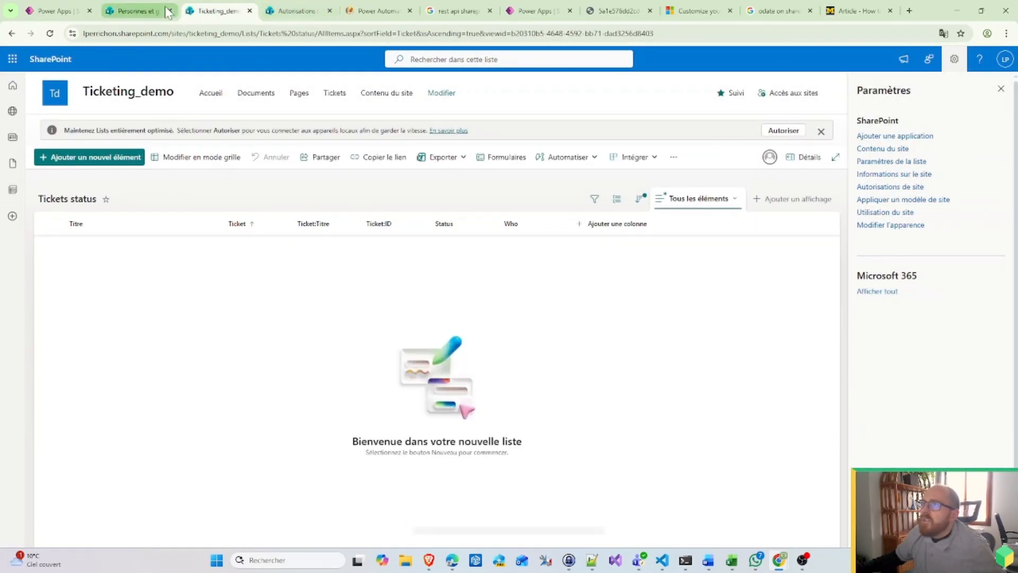
Step: Delete all seven items from the Tickets list
left_click(336, 95)
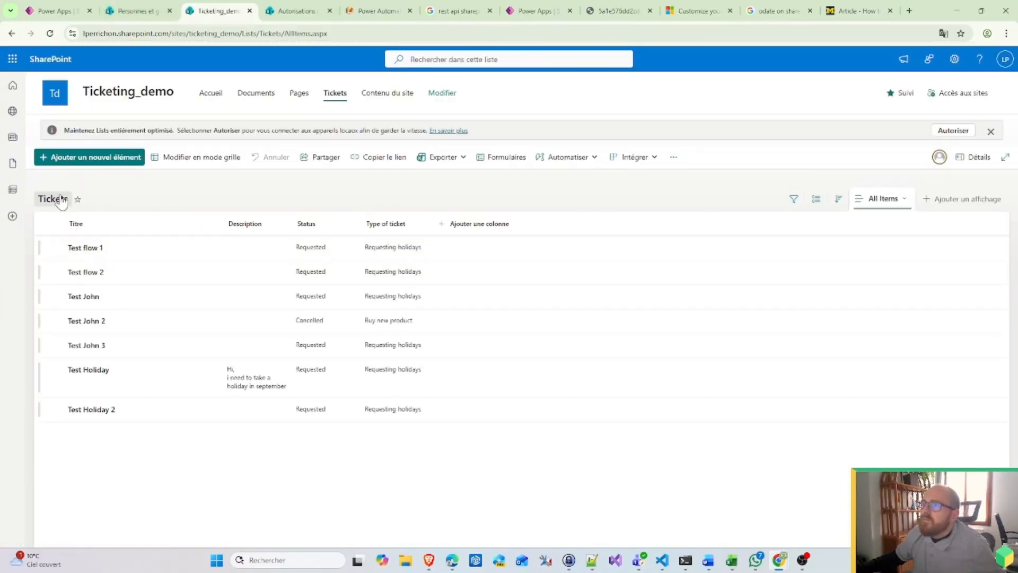
left_click(54, 223)
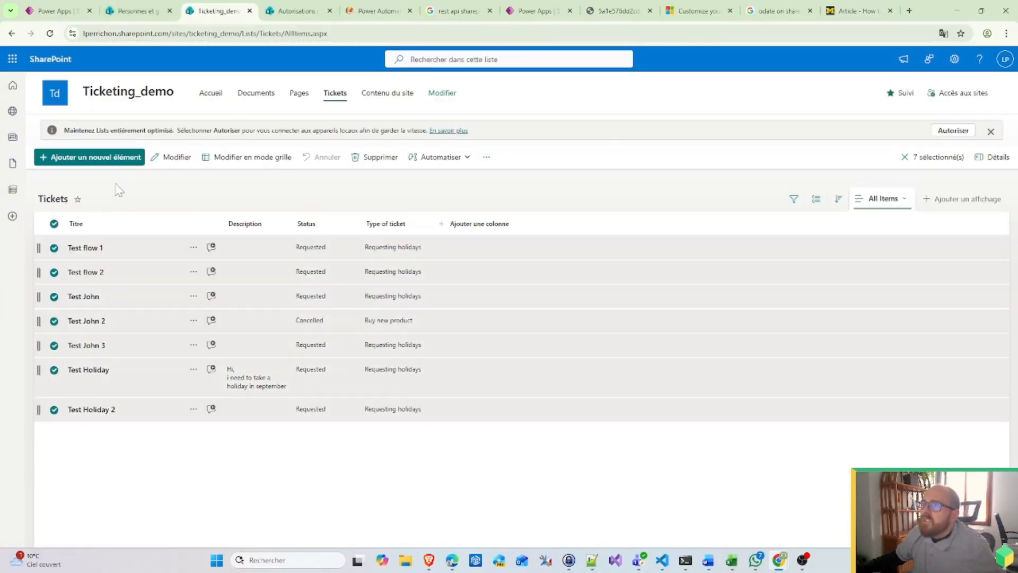
left_click(371, 157)
left_click(496, 329)
Step: As the test user, create a new ticket titled 'Test Holidays'
mouse_move(787, 564)
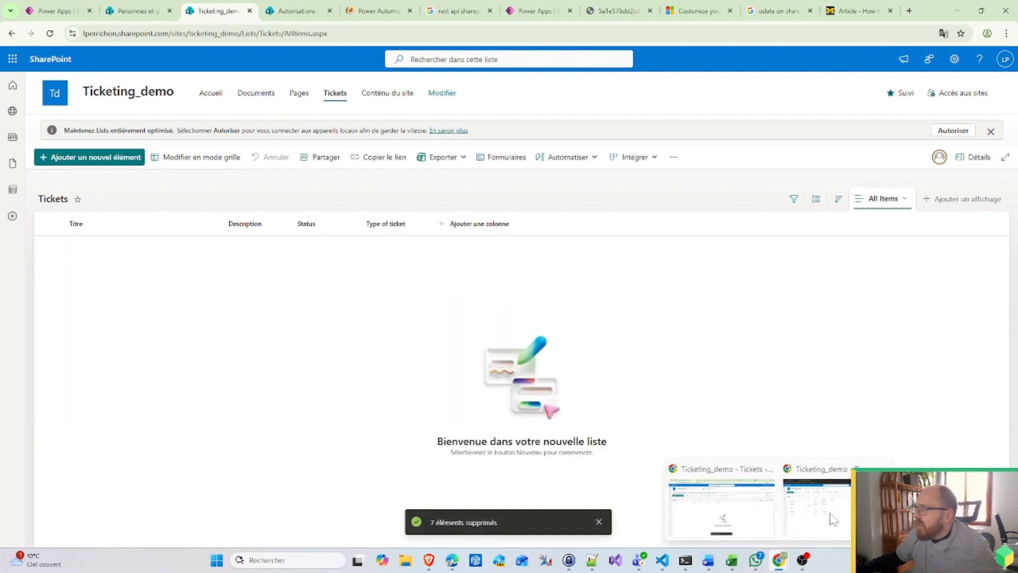
left_click(832, 520)
left_click(63, 132)
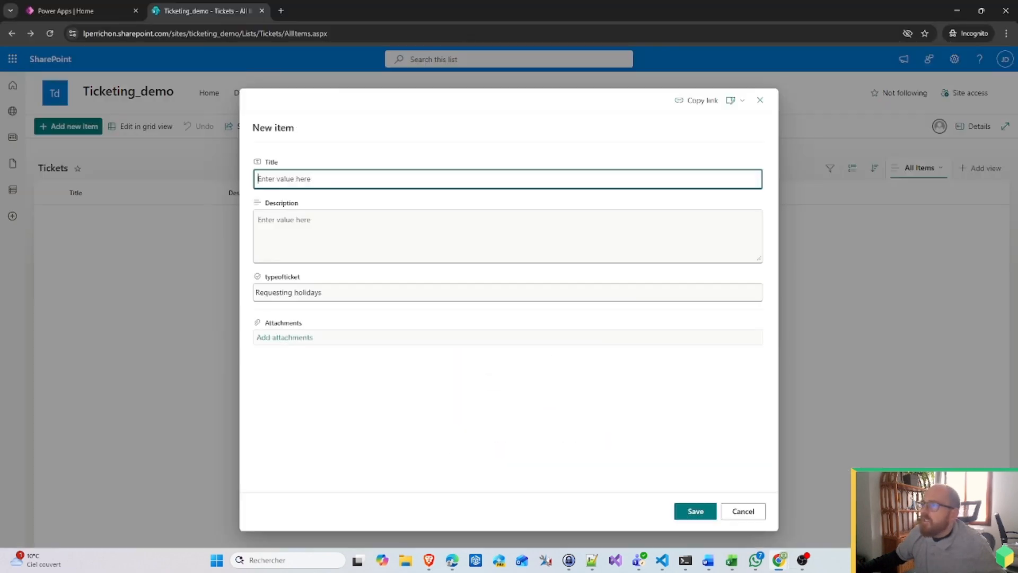
type("Test H")
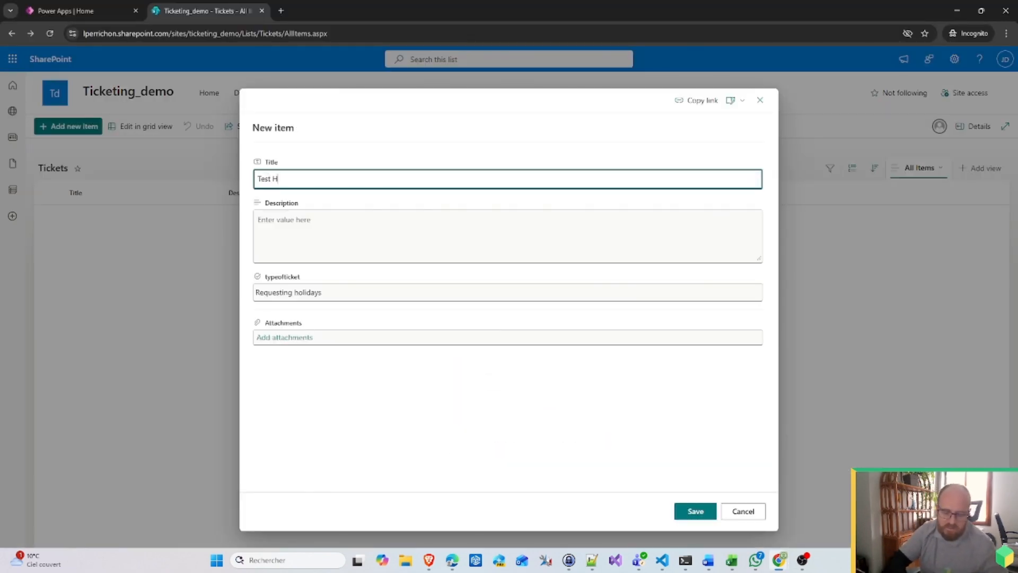
type("olidays")
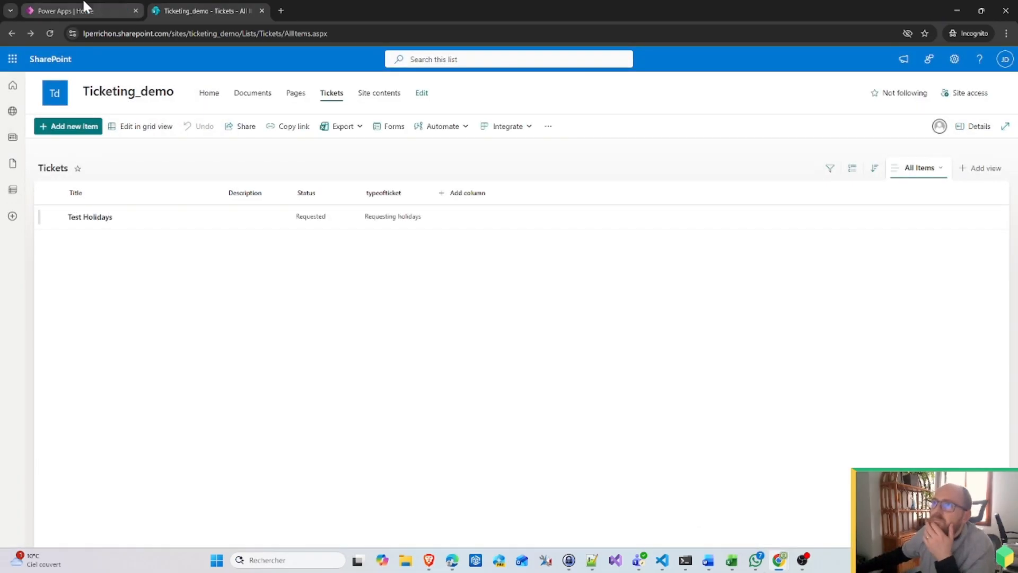
Step: Leave the flow designer and return to the Ticketing_demo cloud flows list
mouse_move(777, 561)
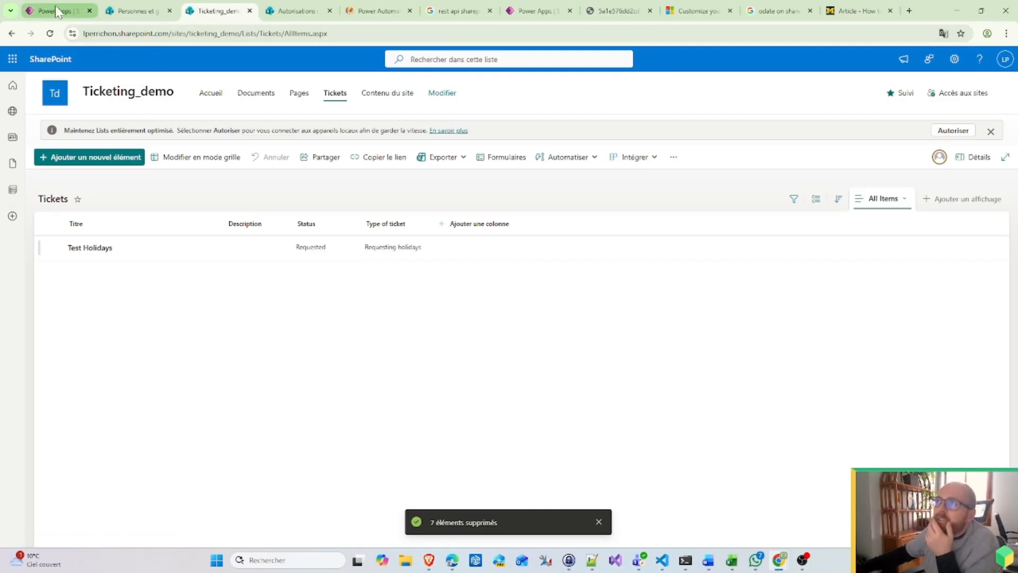
left_click(81, 14)
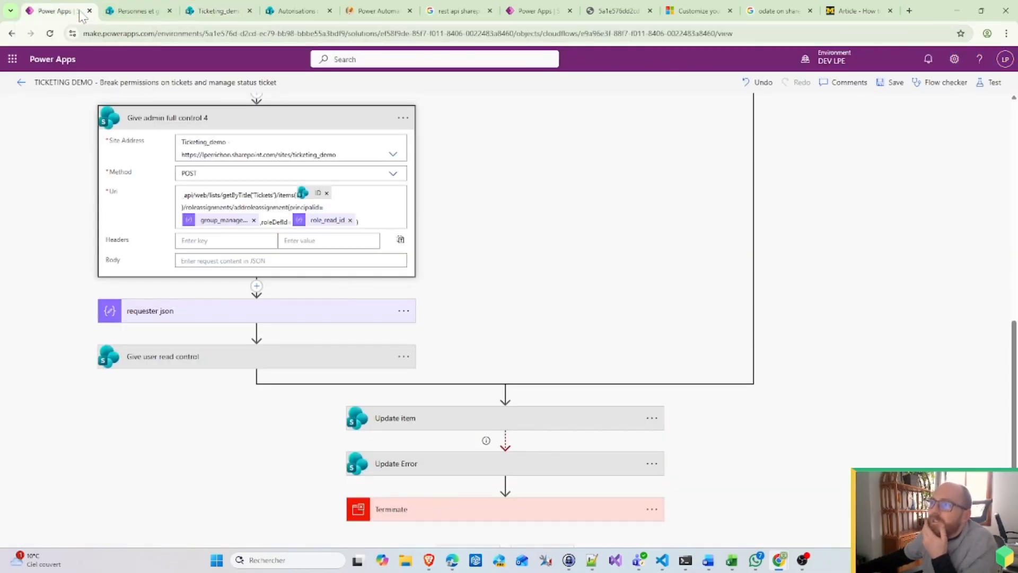
left_click(22, 82)
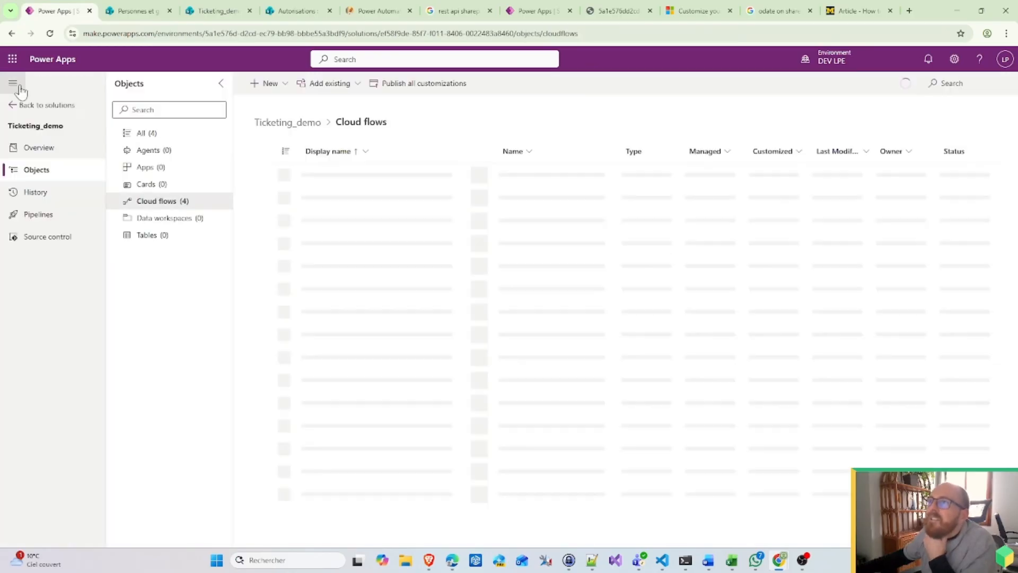
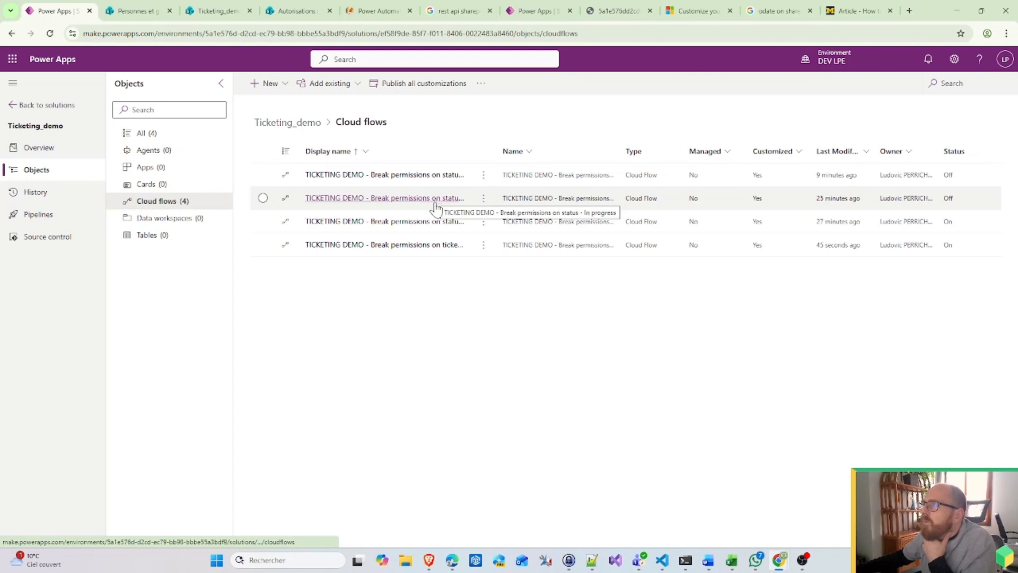
Step: Review the 'Break permissions on tickets and manage status ticket' flow's run history, then bring up the SharePoint Tickets status list
left_click(434, 246)
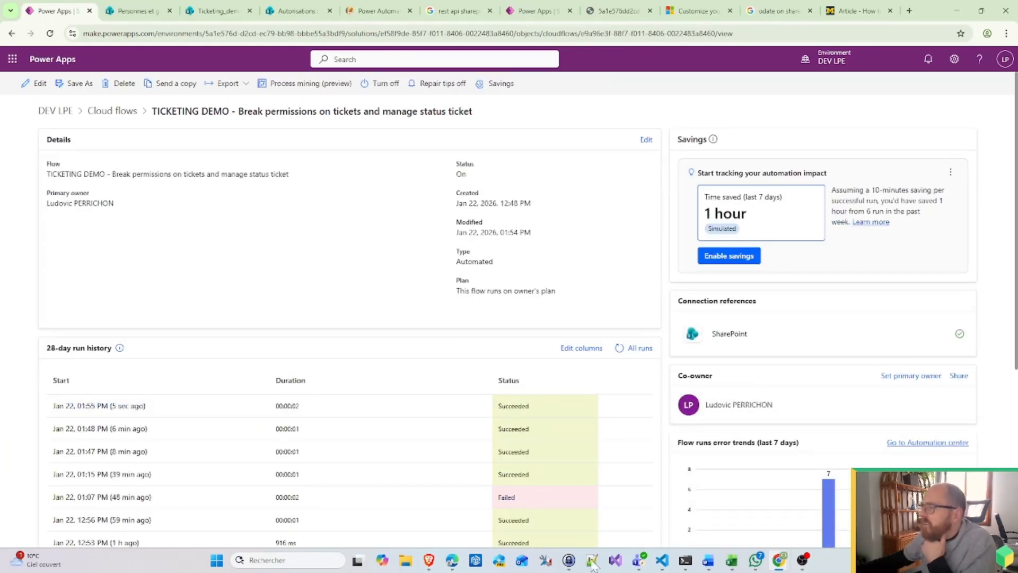
left_click(452, 560)
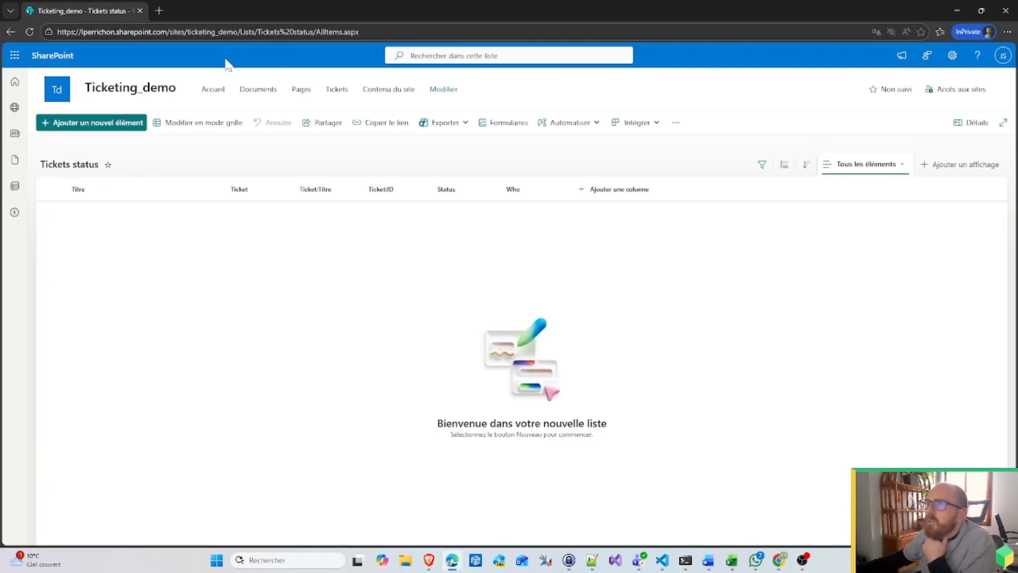
Step: Reload the Tickets status list to show Management In progress and HR Pending, then go back to Power Apps
left_click(227, 33)
key("Return")
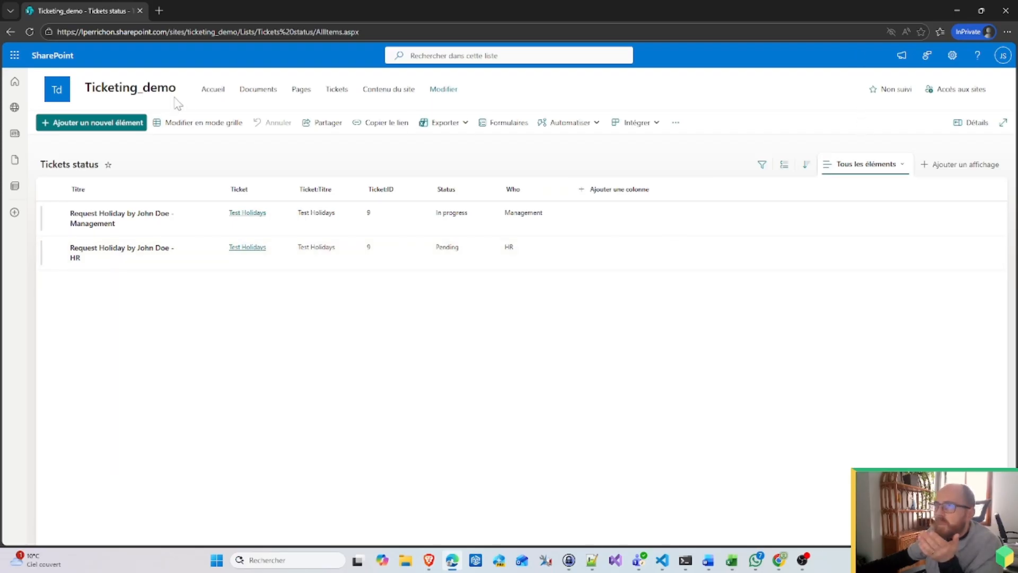
left_click(956, 11)
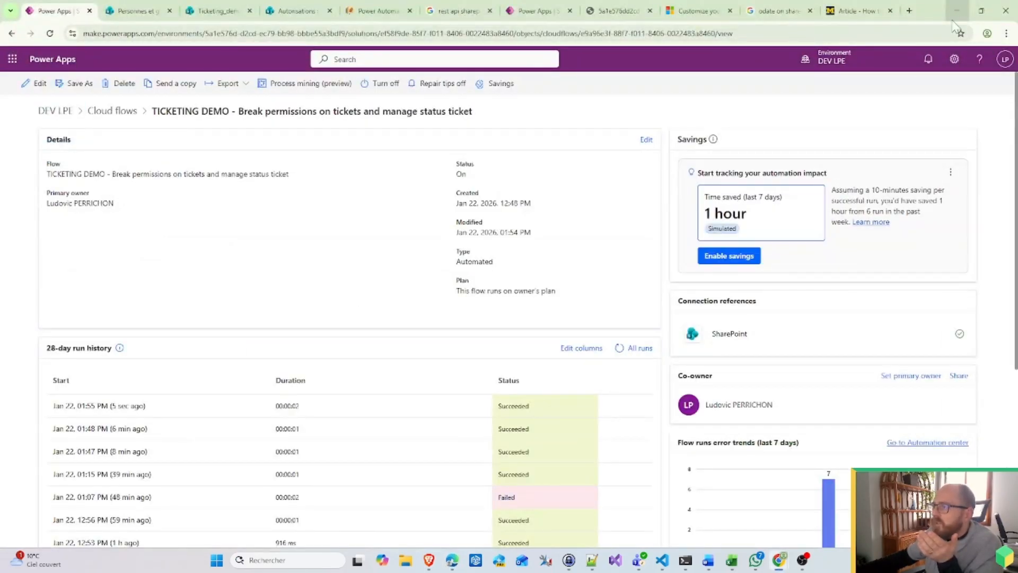
Step: Open the Pending status flow from Cloud flows and refresh its run history to confirm a new successful run
left_click(122, 116)
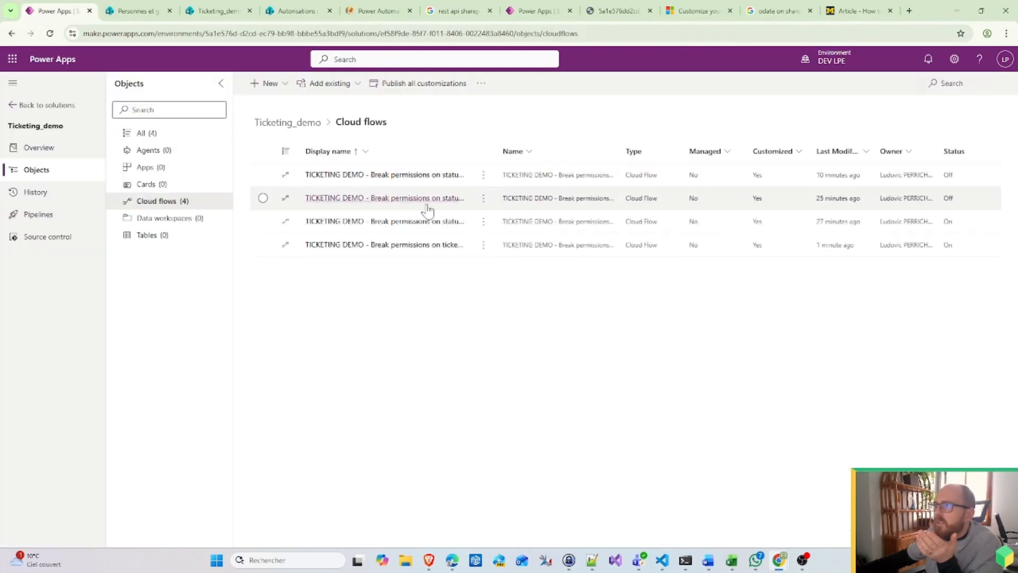
left_click_drag(466, 145, 528, 145)
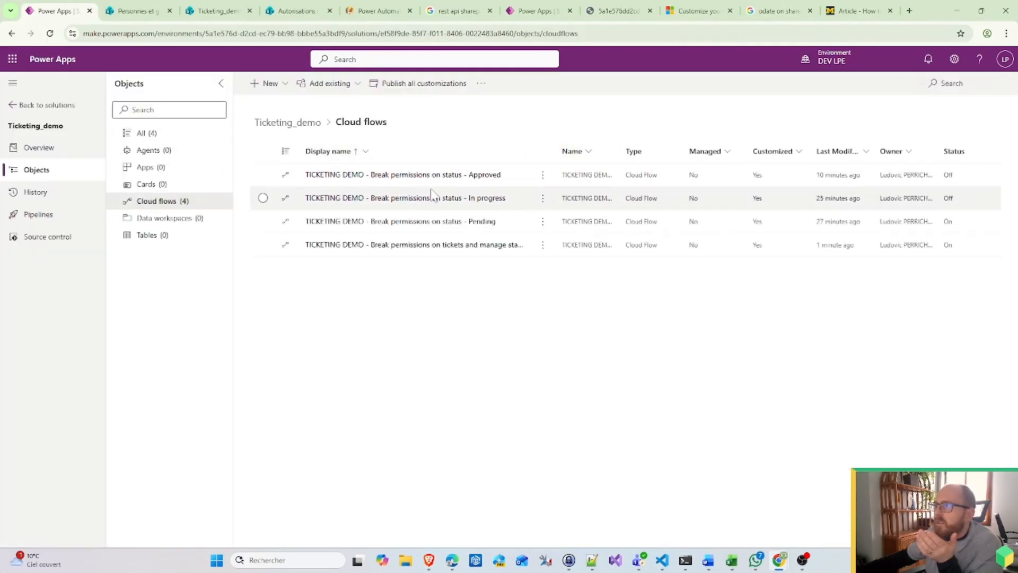
left_click(450, 220)
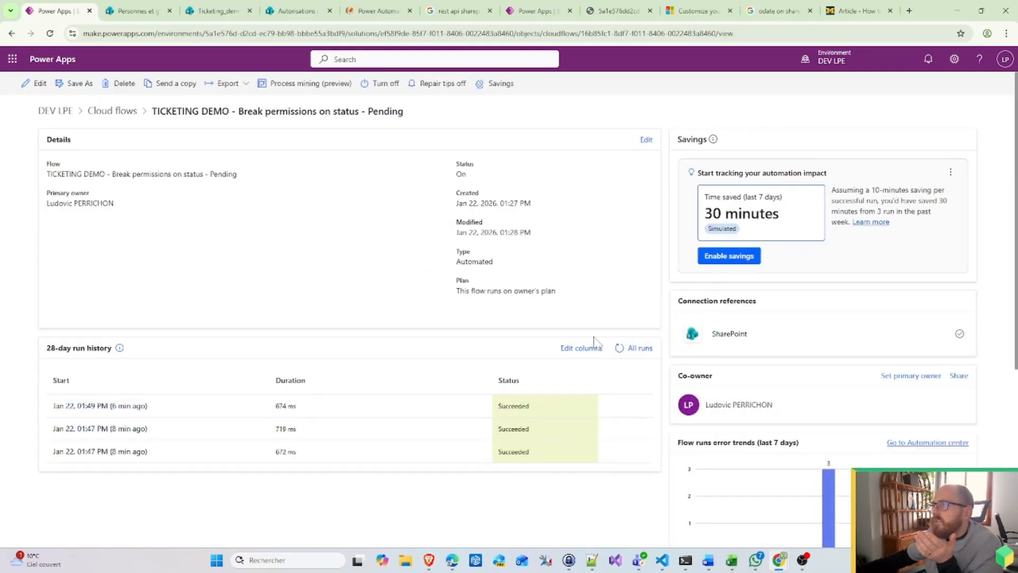
left_click(618, 348)
left_click(619, 348)
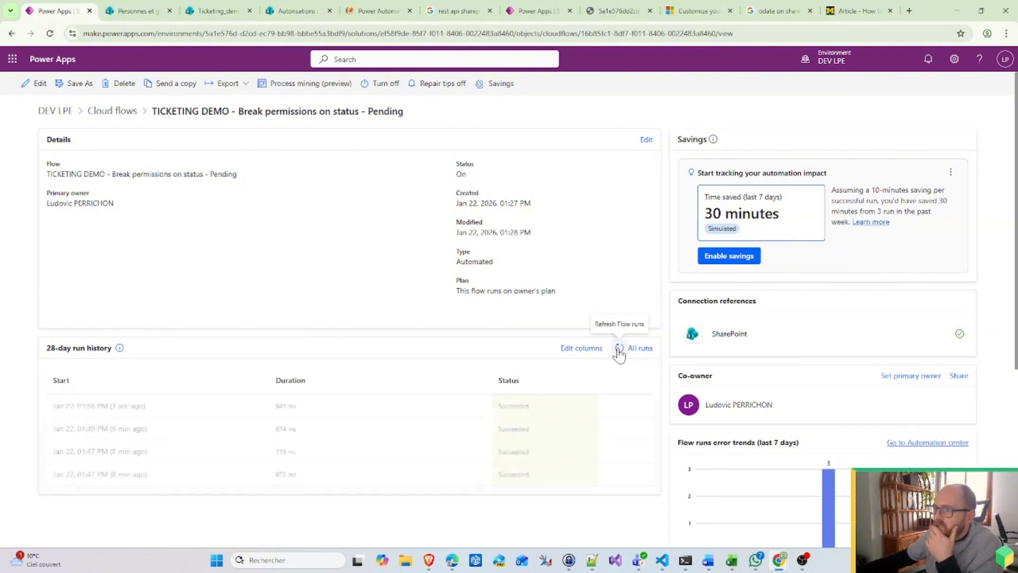
Step: Open the In progress status flow, find no runs after refreshing, and start editing it
left_click(128, 112)
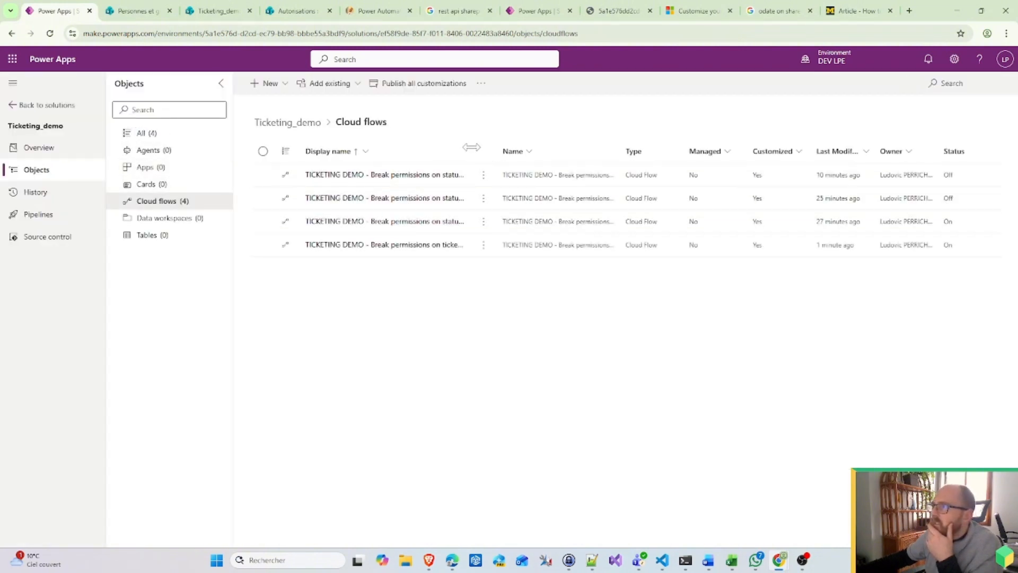
left_click_drag(471, 147, 513, 148)
left_click(483, 201)
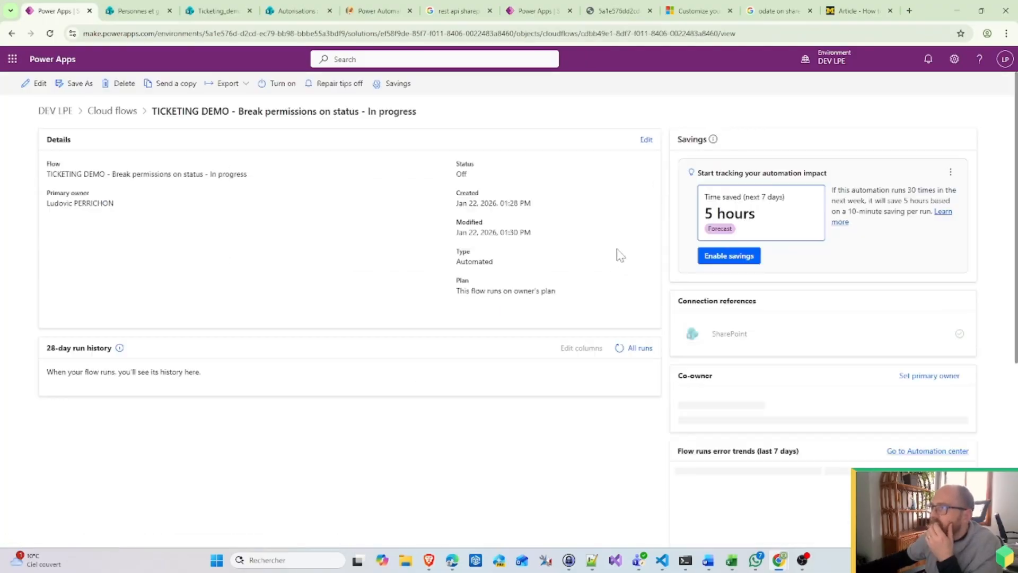
left_click(619, 348)
left_click(618, 348)
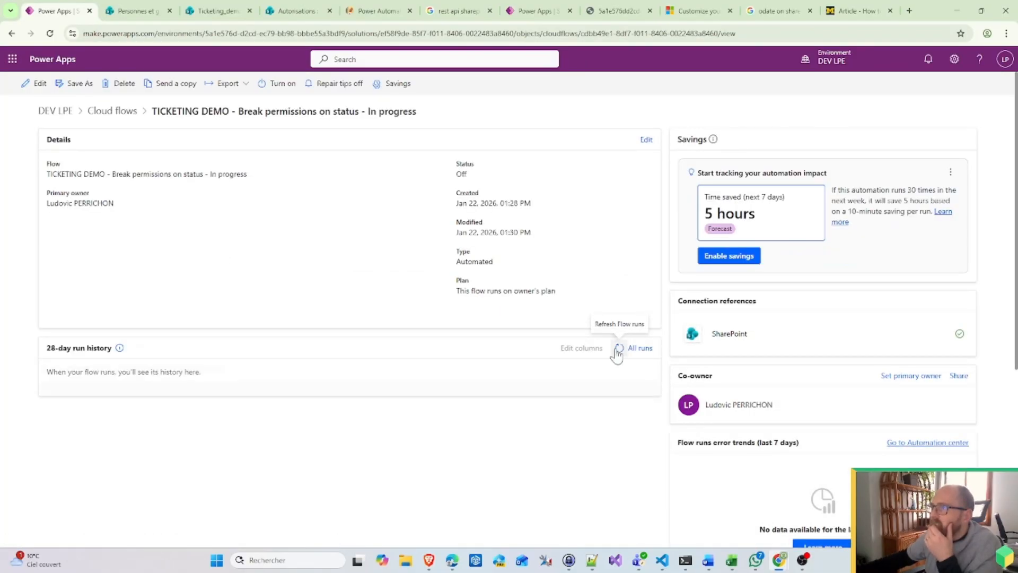
left_click(619, 348)
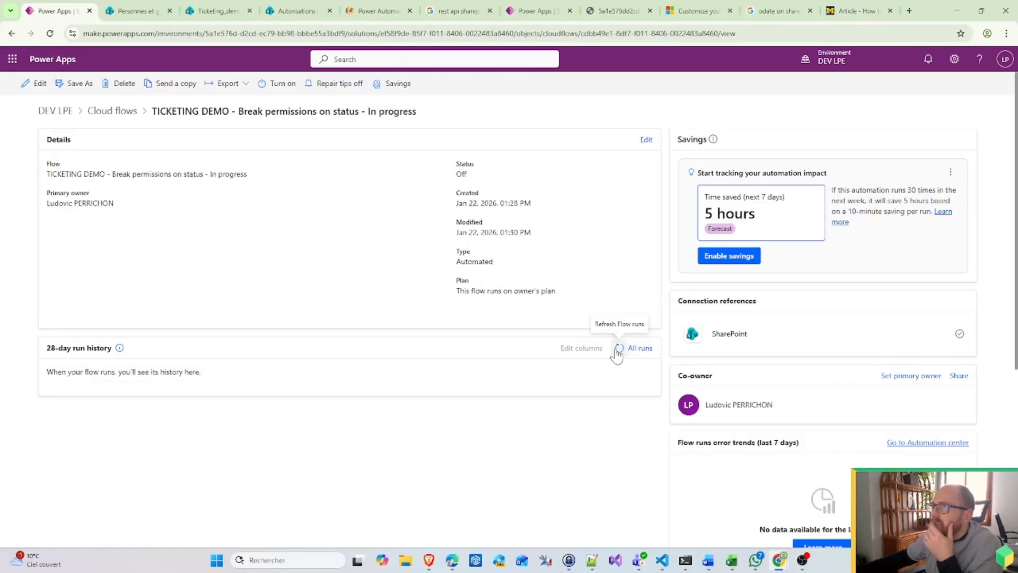
left_click(617, 350)
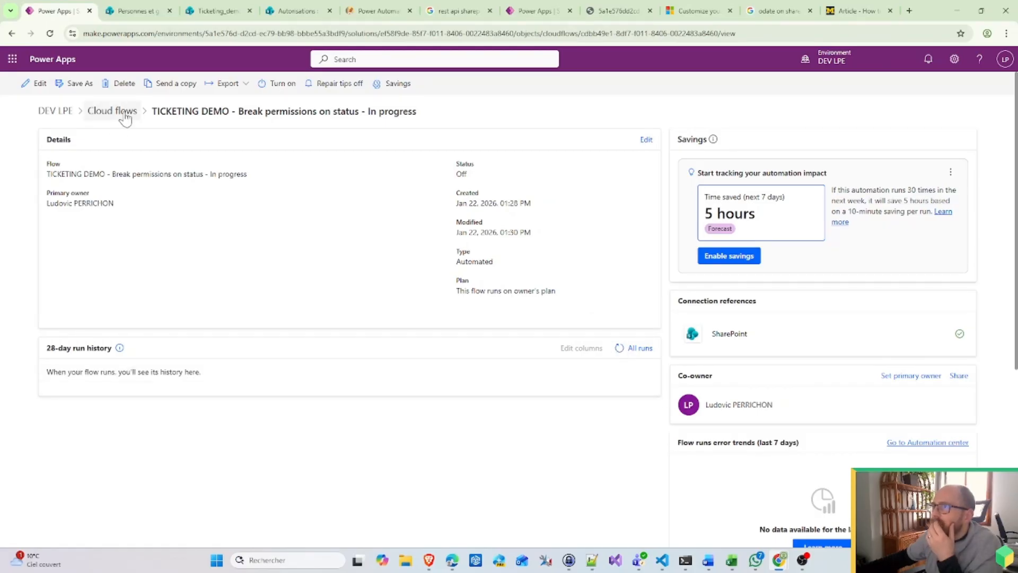
left_click(40, 84)
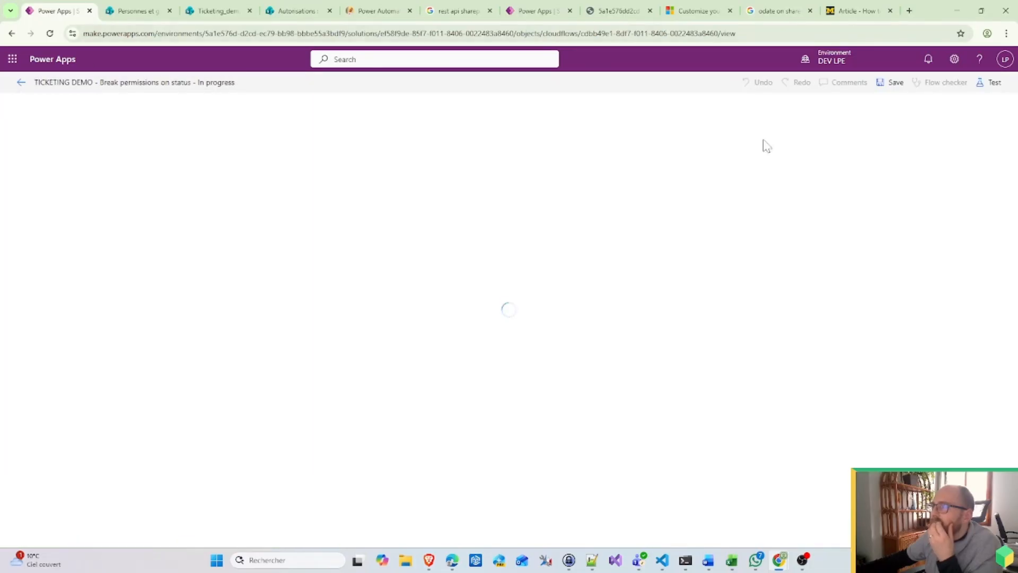
Step: In the incognito session, view the Tickets status list with only Management In progress, then expand Condition Checker
mouse_move(779, 560)
left_click(837, 502)
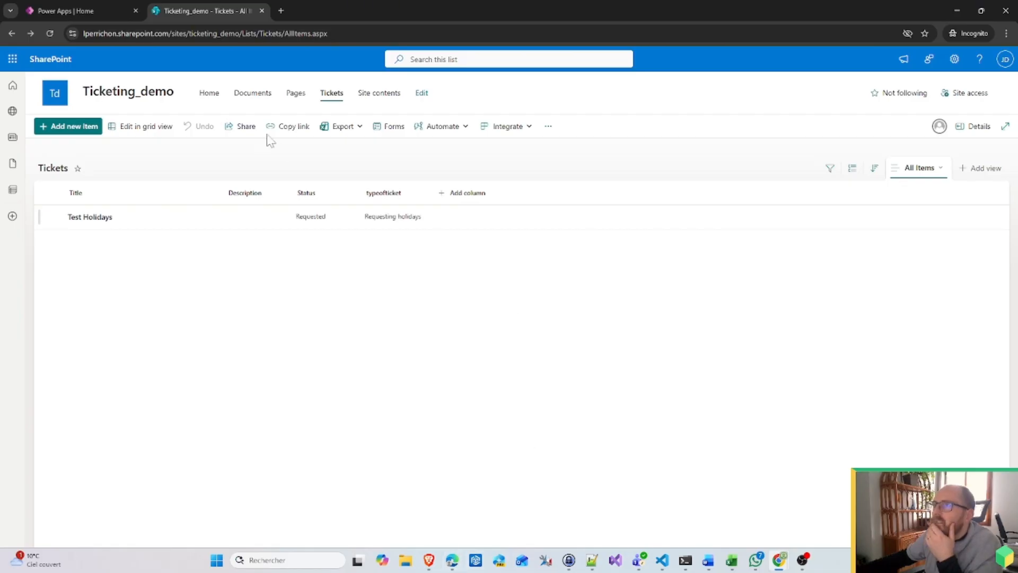
left_click(395, 98)
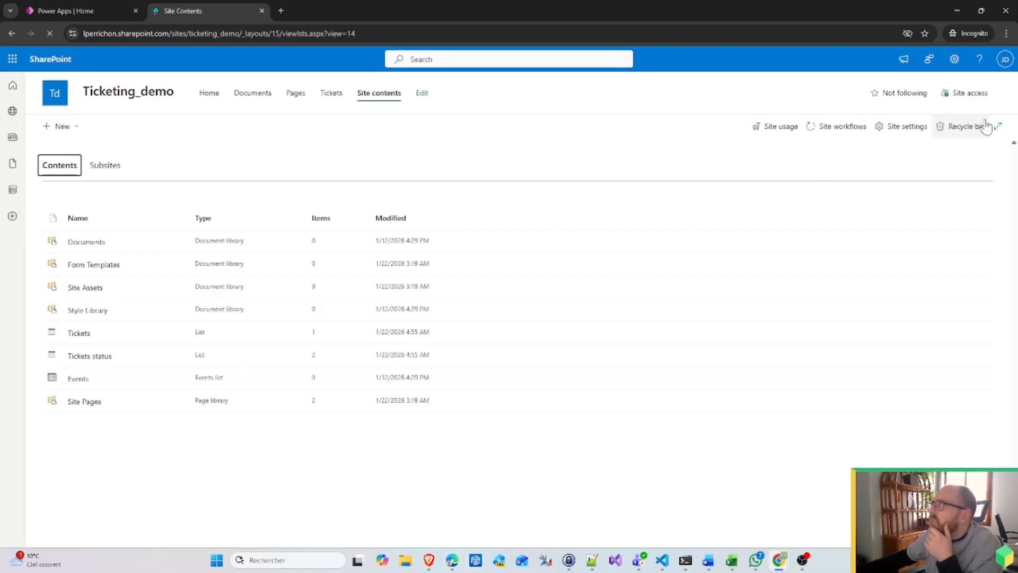
left_click(86, 357)
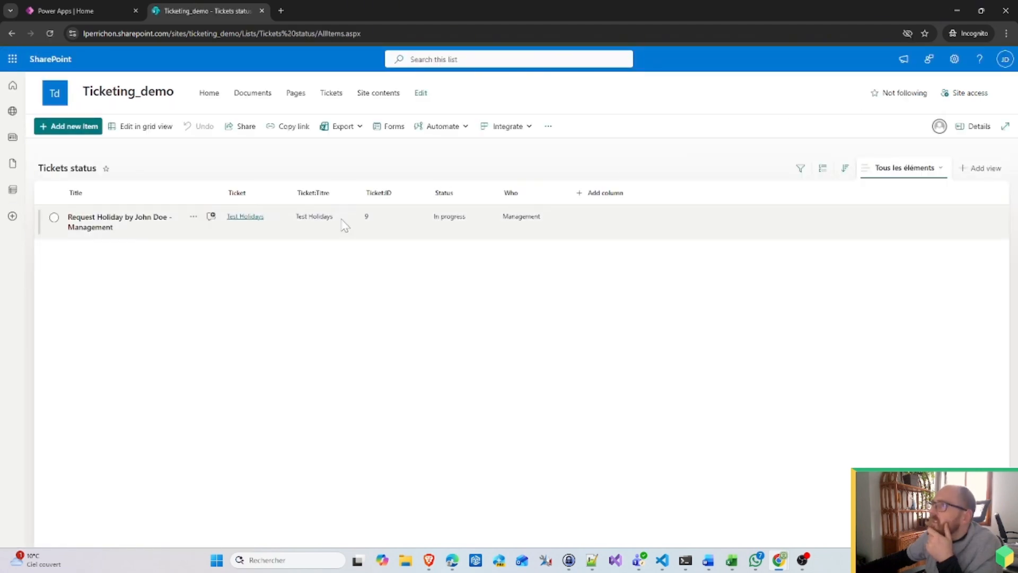
left_click(955, 11)
left_click(451, 166)
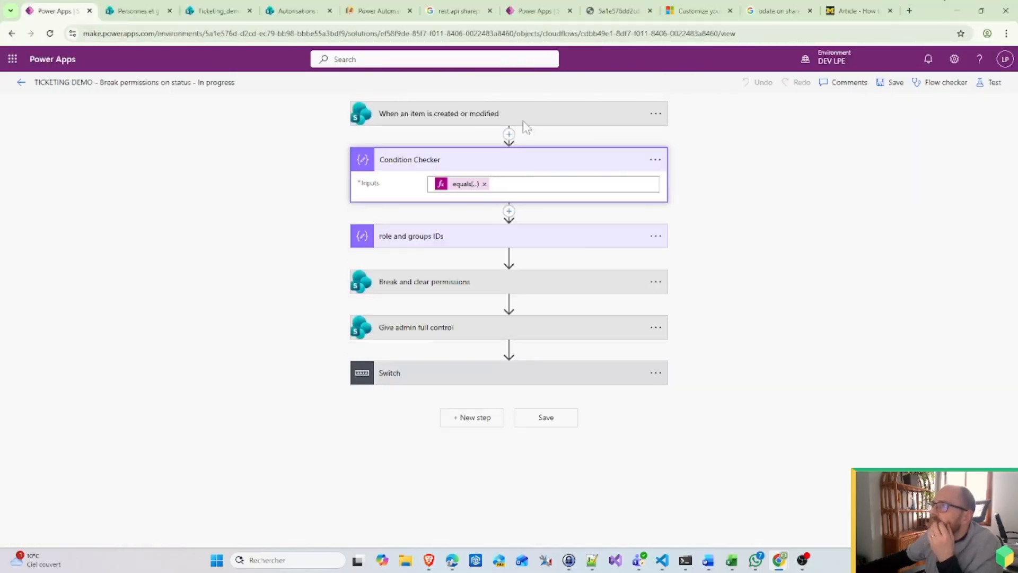
Step: Review the trigger's Trigger Conditions in its Settings, then bring up the Management group's People and groups page
left_click(594, 121)
left_click(656, 114)
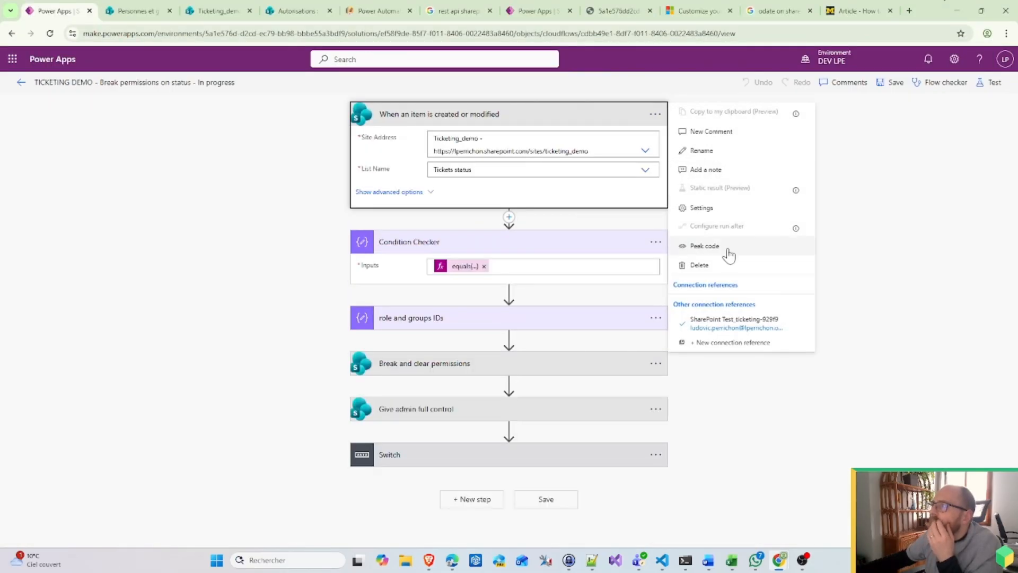
left_click(702, 208)
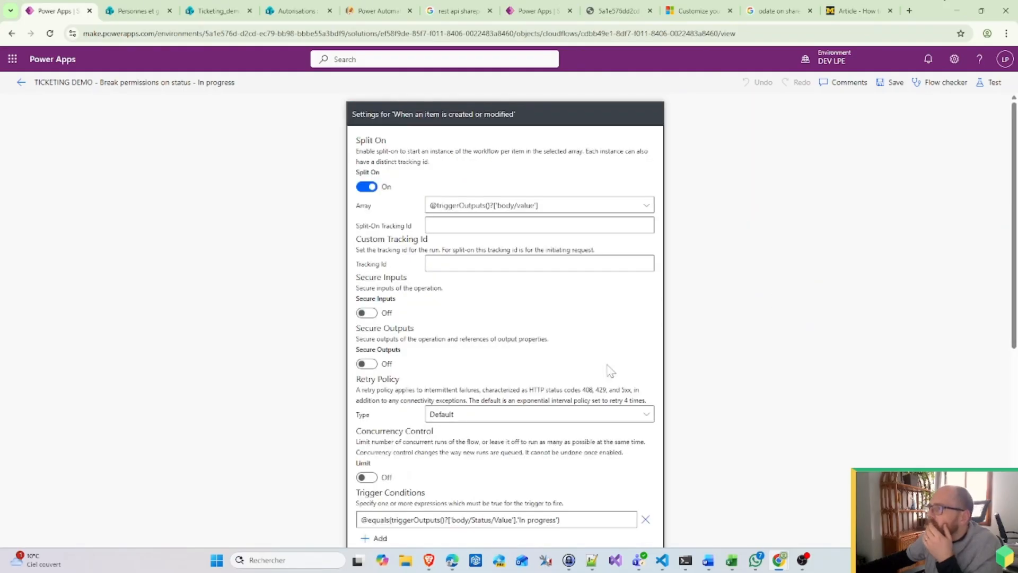
scroll(536, 440, "down", 1)
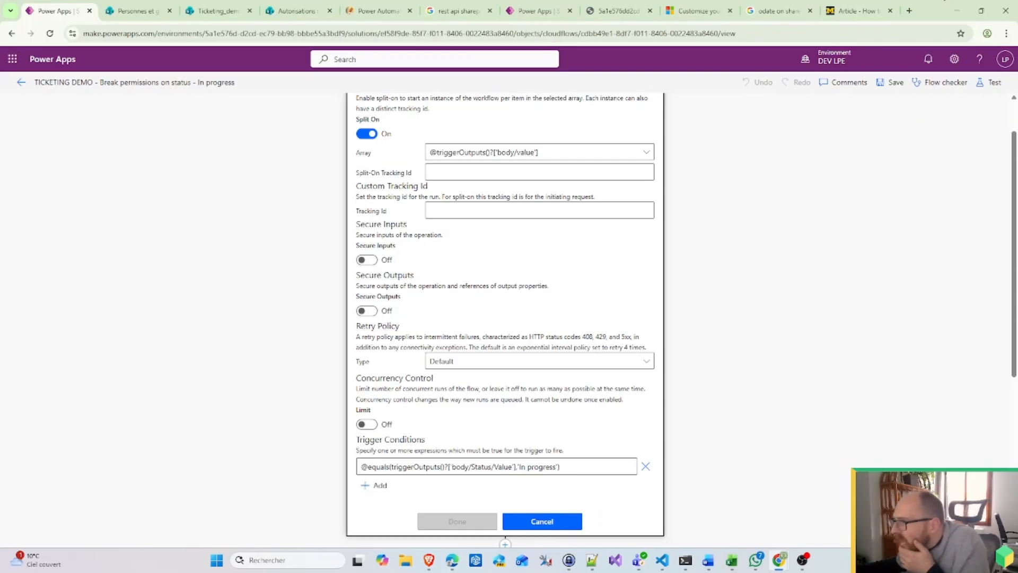
left_click(135, 11)
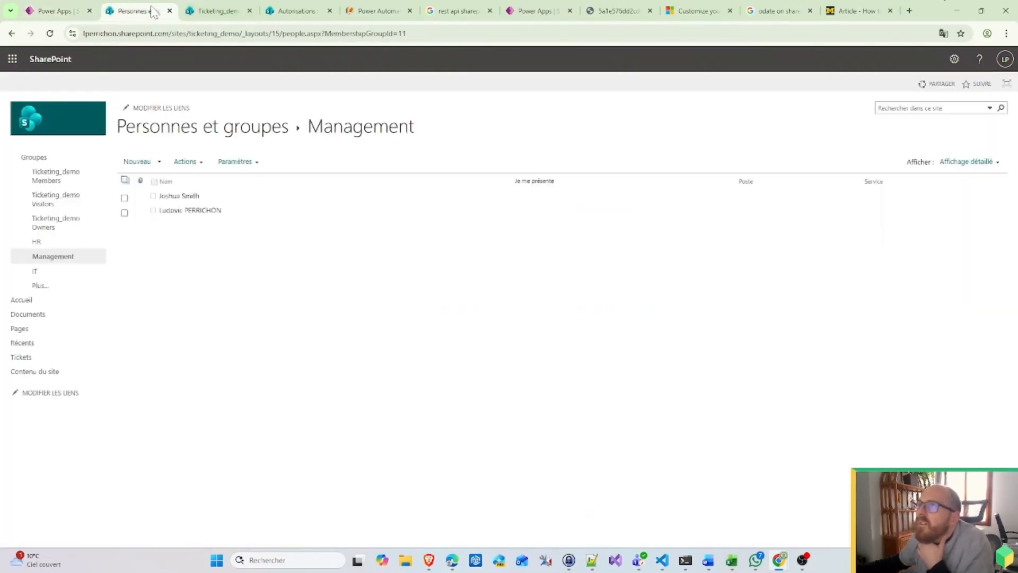
Step: Check the site's permissions and the Management group's members across the SharePoint tabs
left_click(218, 11)
left_click(291, 10)
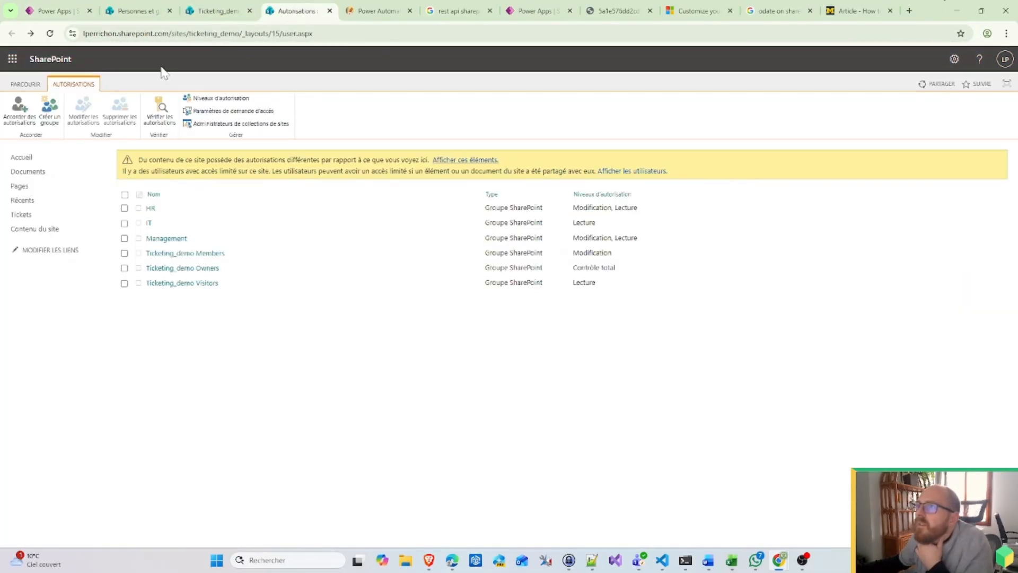
left_click(135, 11)
left_click(212, 7)
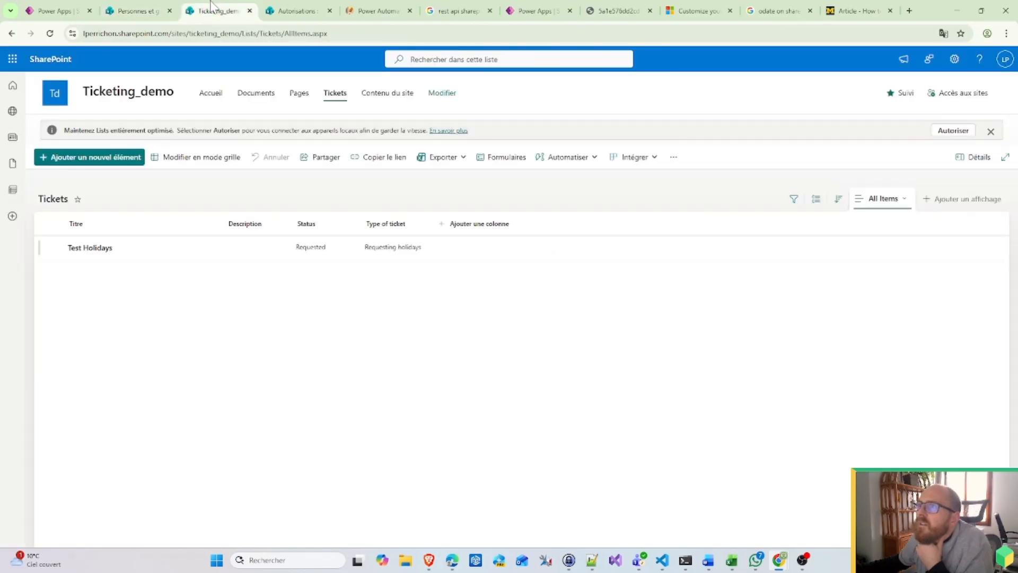
Step: Copy the 'In progress' choice from the Tickets status list's Status column settings, then return to the trigger settings
left_click(954, 59)
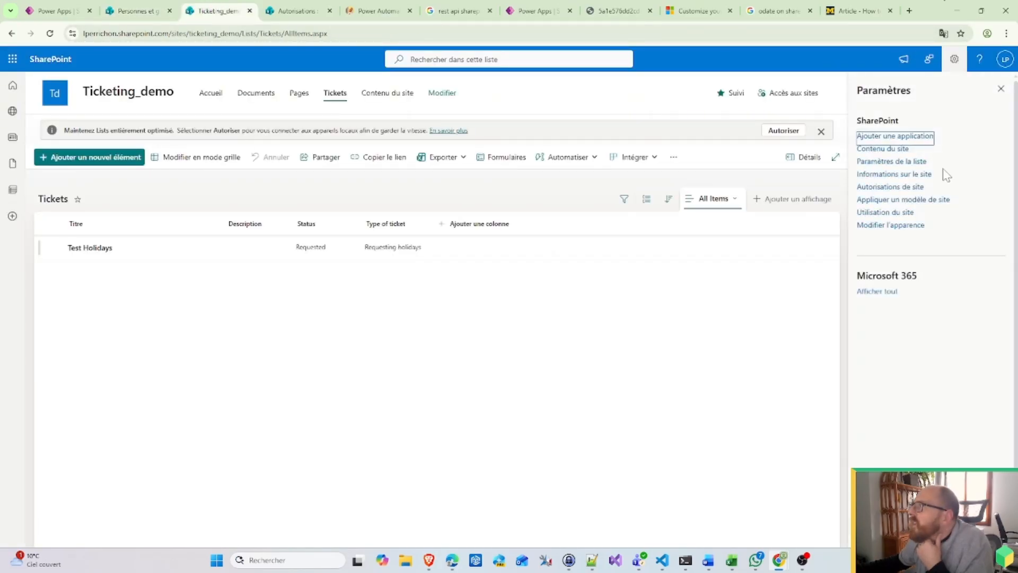
left_click(902, 150)
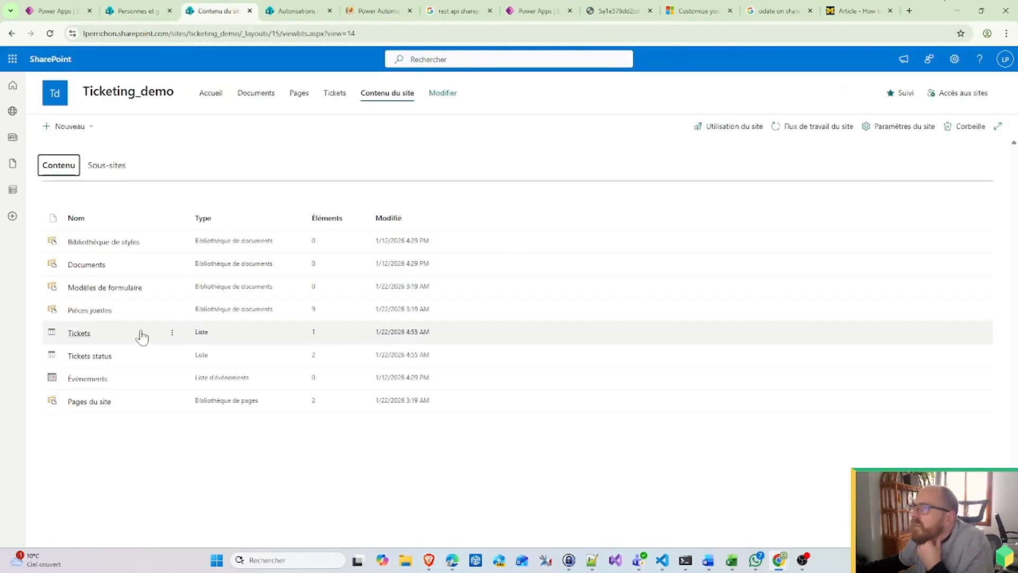
left_click(172, 355)
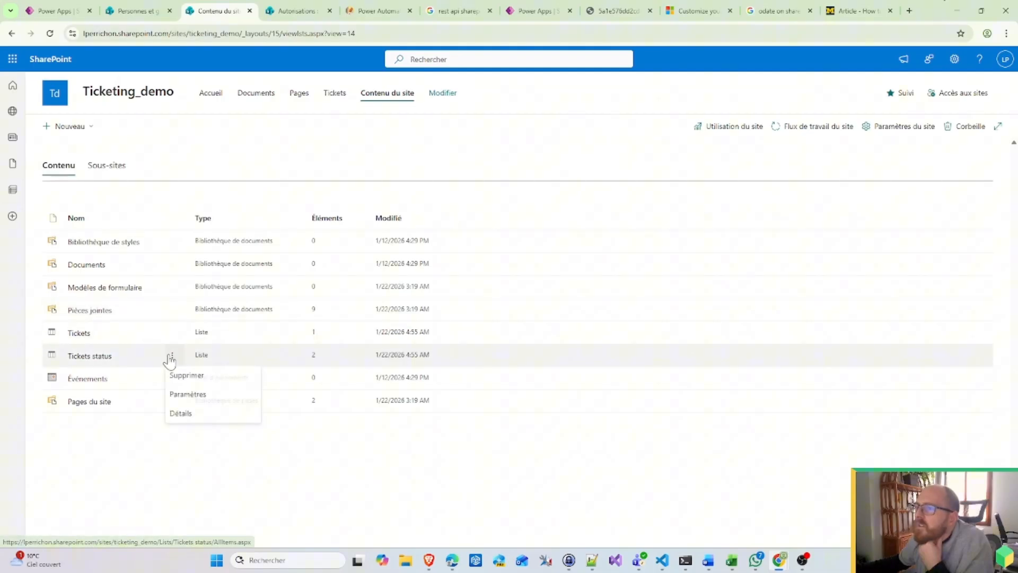
left_click(190, 397)
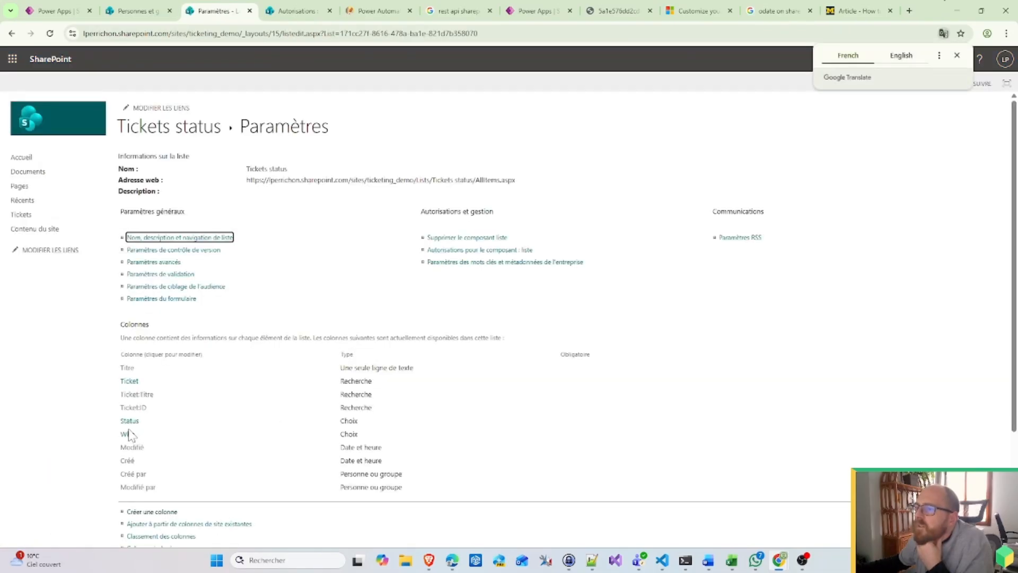
left_click(130, 423)
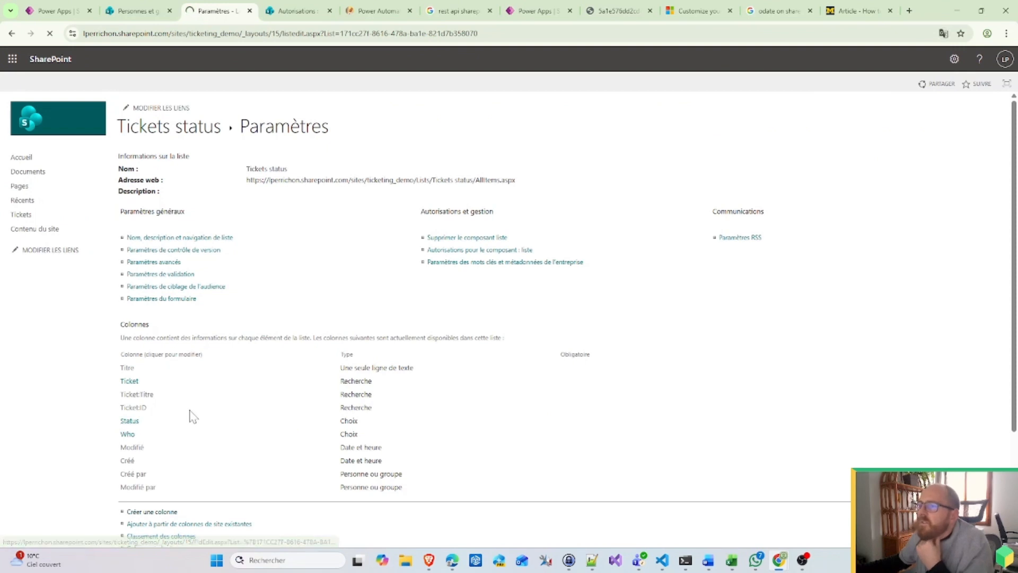
left_click_drag(266, 403, 213, 413)
key("ctrl+c")
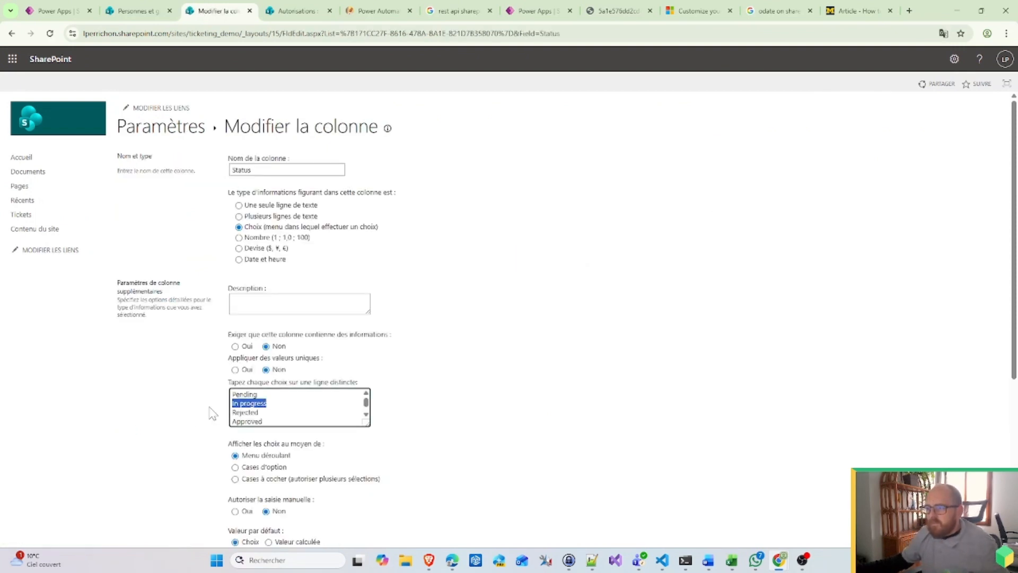
left_click(65, 9)
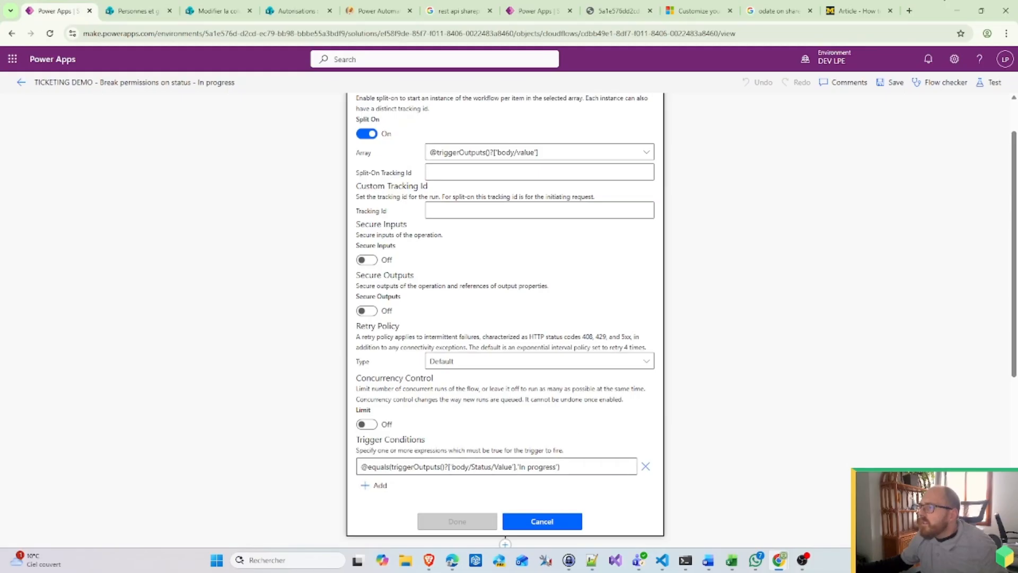
Step: Replace the trigger condition's status value with the copied 'In progress' and leave the editor
left_click_drag(519, 467, 554, 467)
key("ctrl+v")
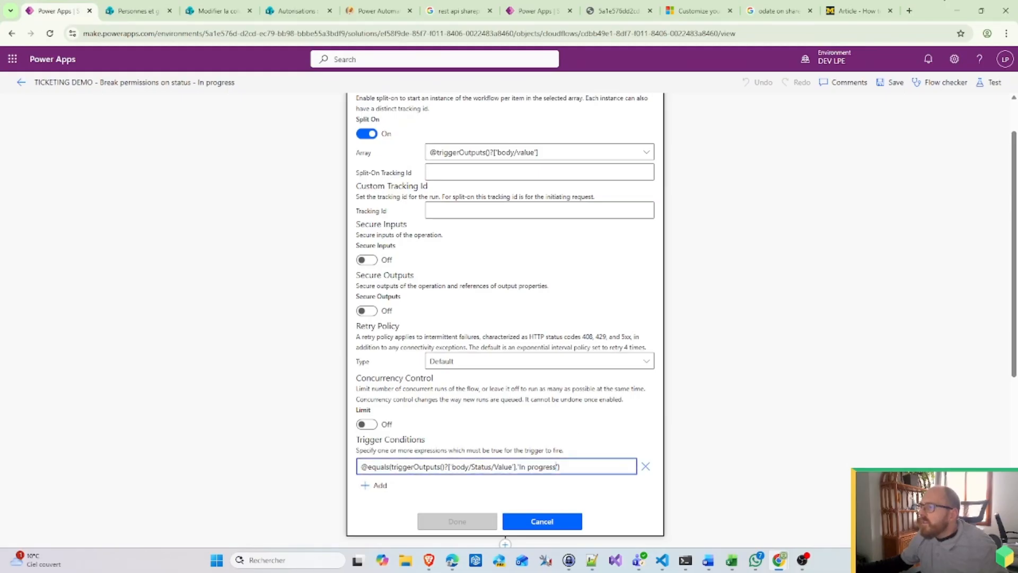
left_click(21, 82)
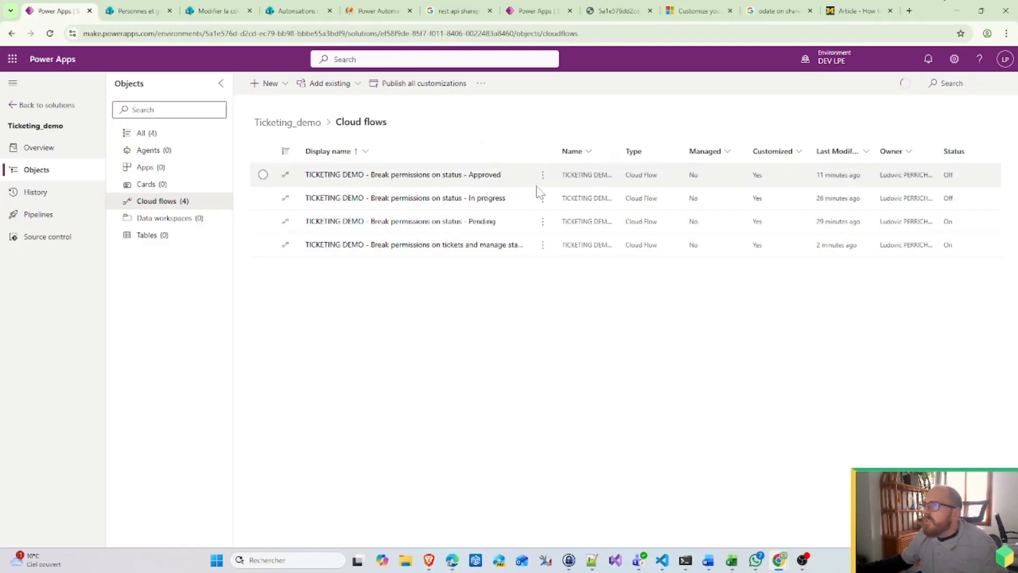
Step: Check the In progress flow's run history, turn on the Approved status flow, and bring up the Tickets status list
left_click(492, 205)
left_click(493, 202)
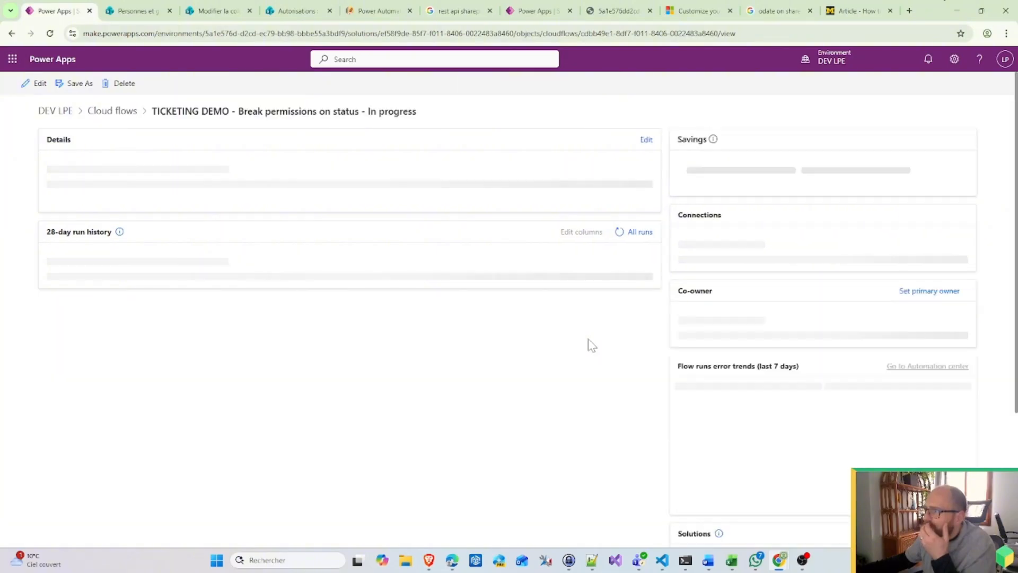
left_click(620, 348)
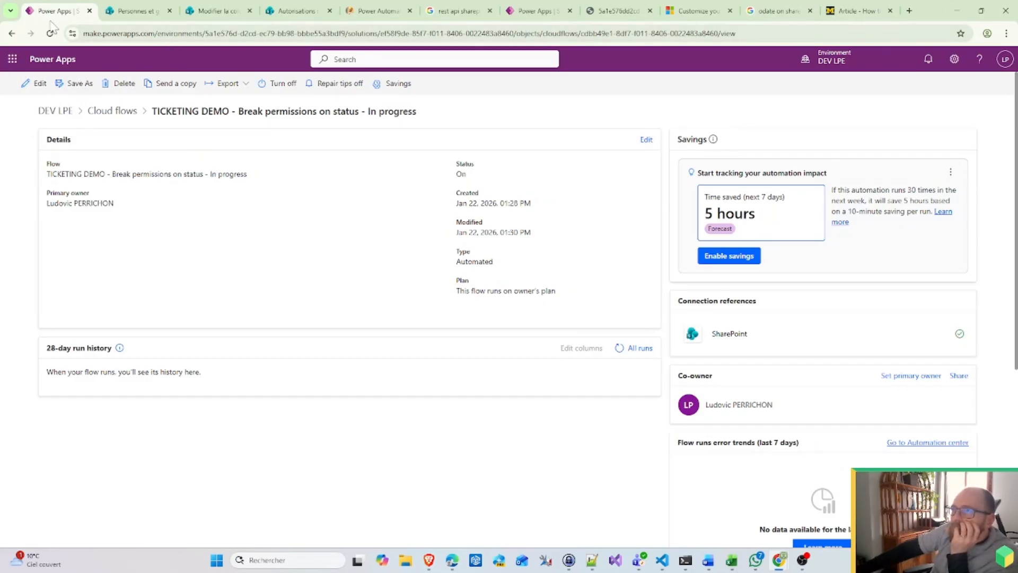
left_click(12, 34)
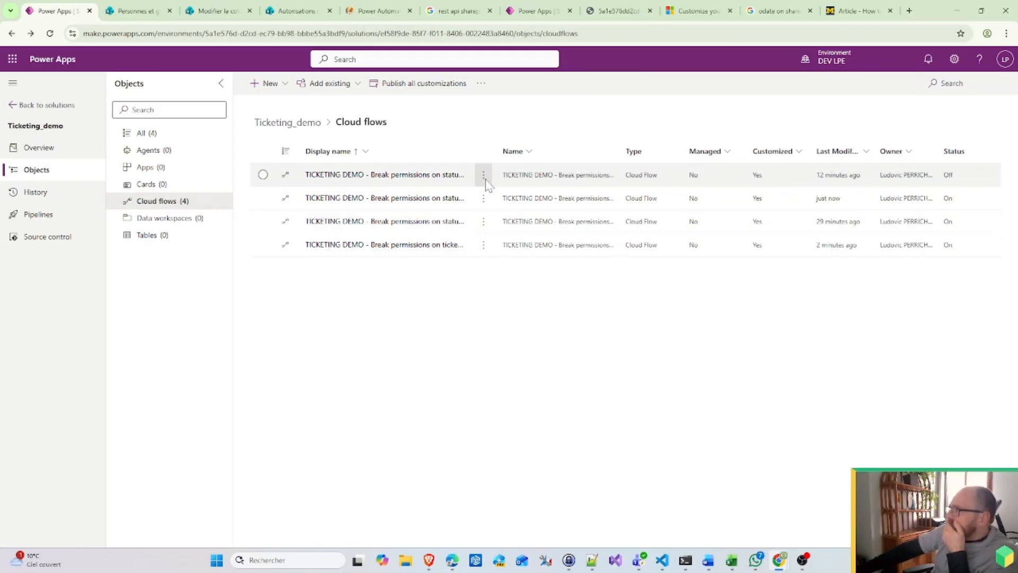
left_click(263, 175)
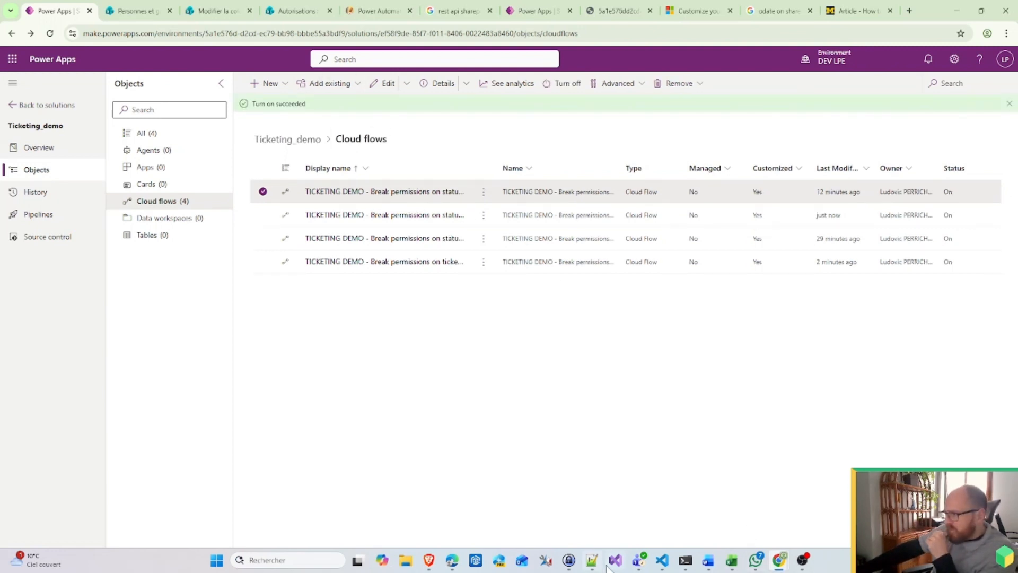
left_click(451, 563)
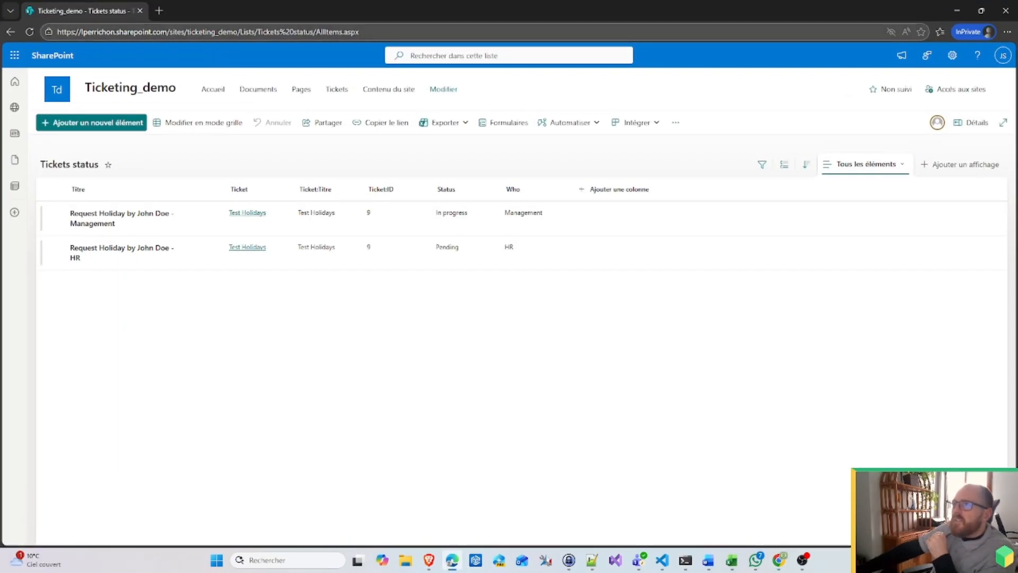
Step: Change the Management holiday request's Status from In progress to Approved and reload the list to confirm
left_click(222, 32)
key("Return")
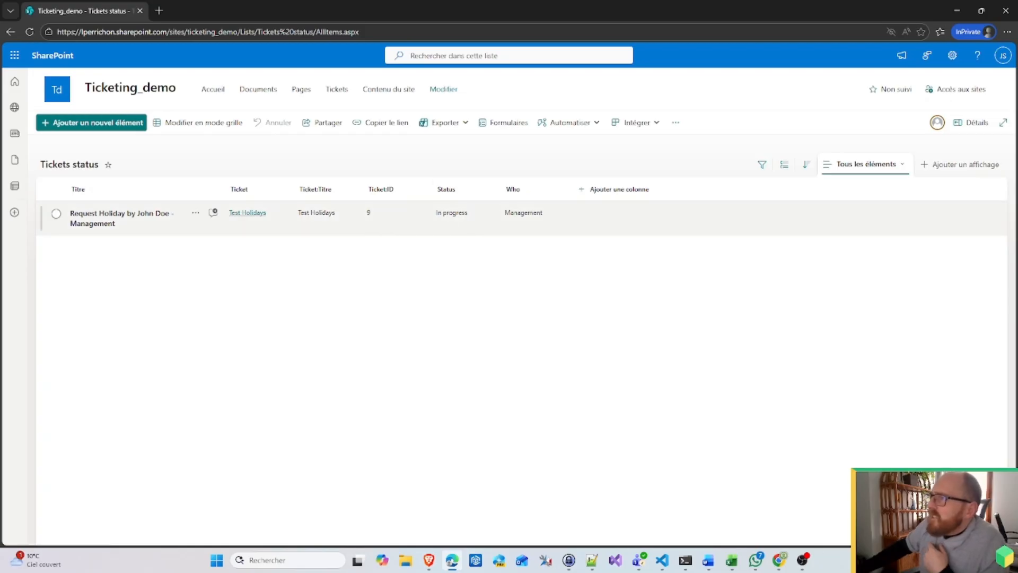
left_click(133, 222)
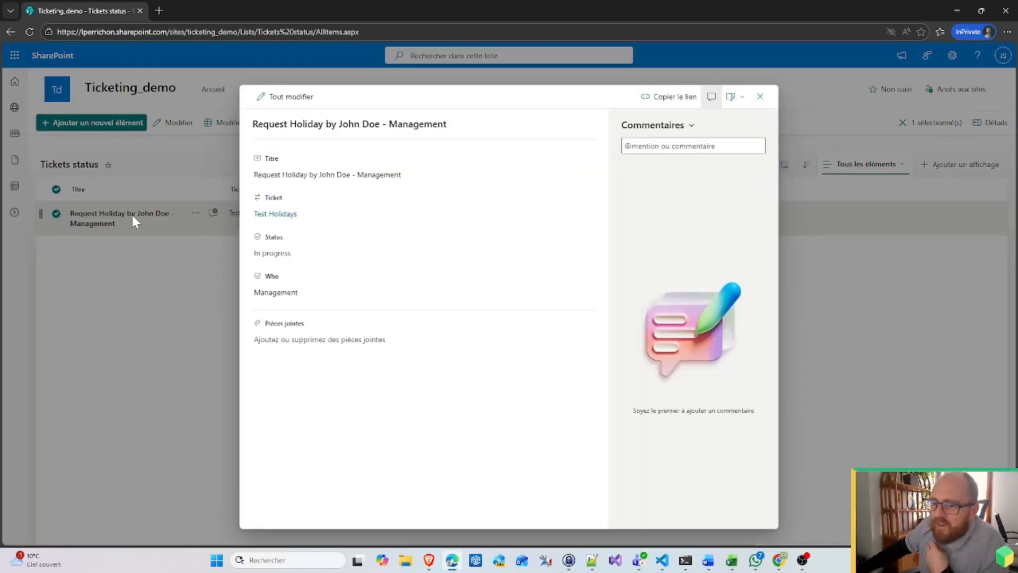
left_click(311, 258)
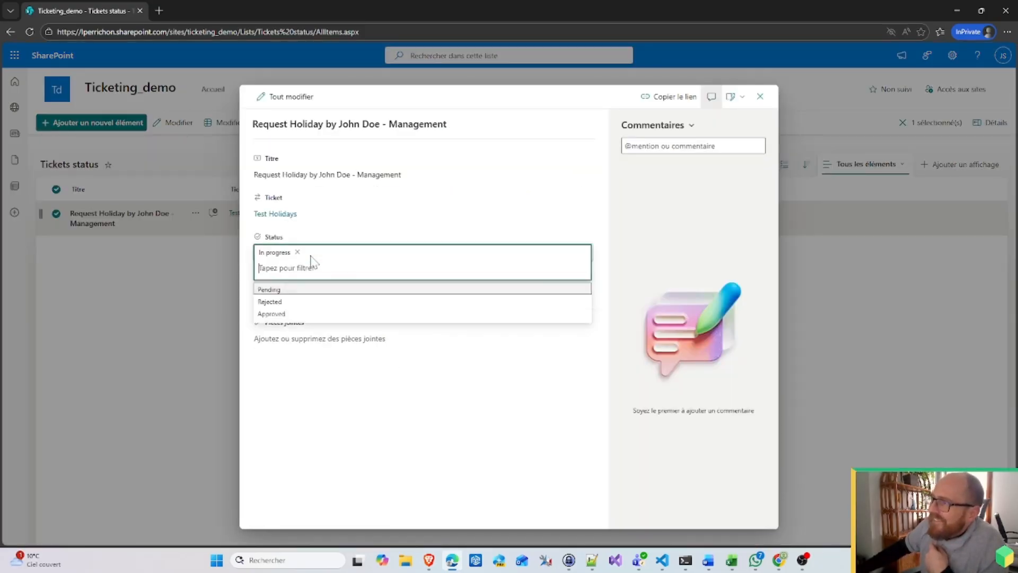
left_click(288, 316)
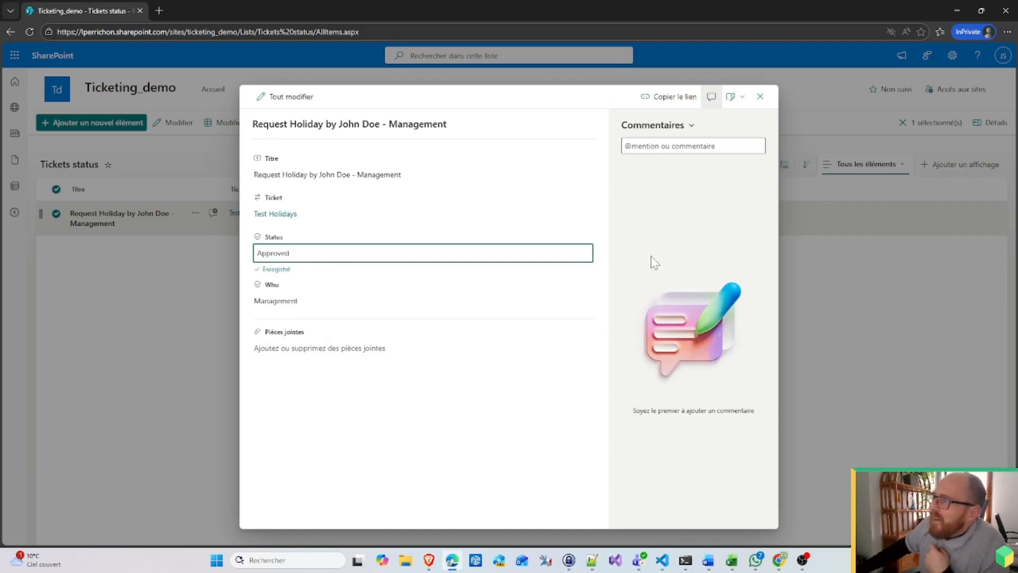
left_click(760, 97)
left_click(347, 33)
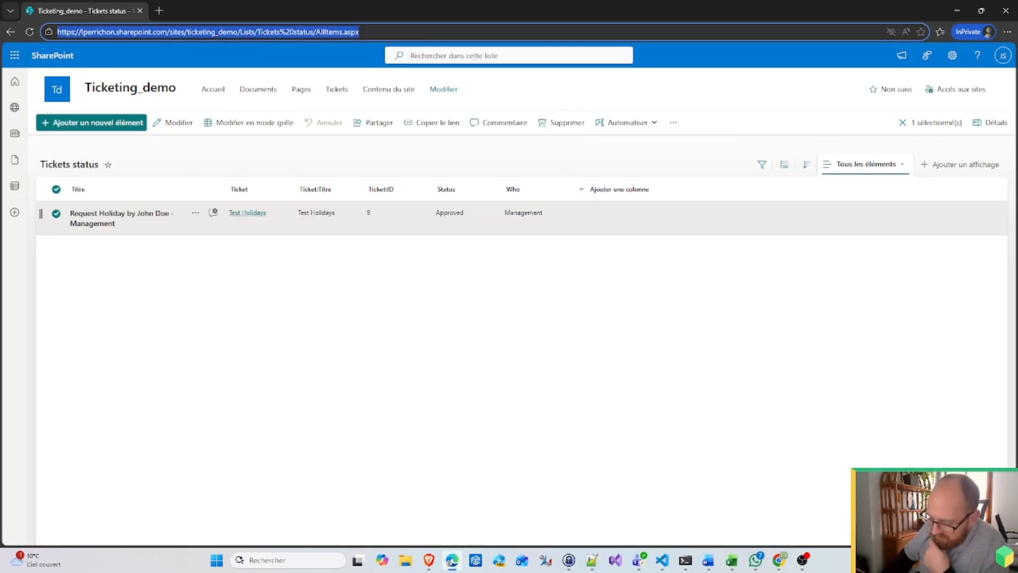
key("Return")
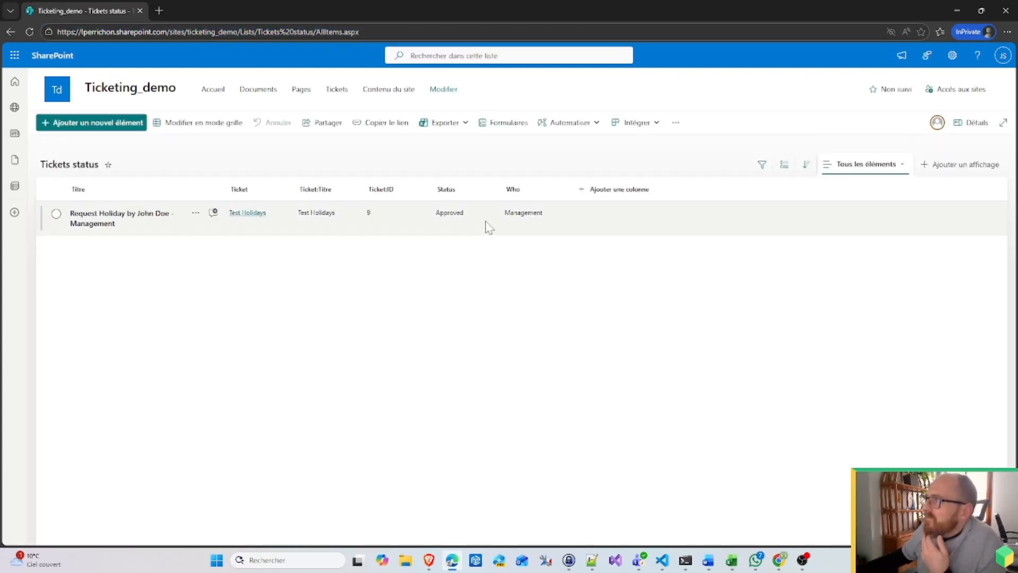
Step: Reload the Cloud flows list and open the In progress status flow's details, whose 28-day run history is empty
left_click(959, 11)
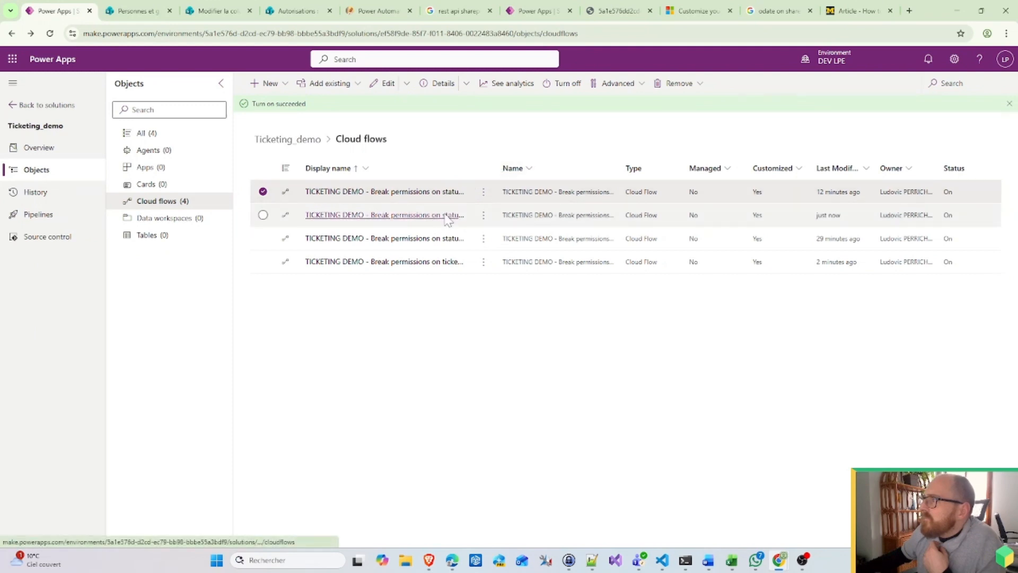
left_click(263, 192)
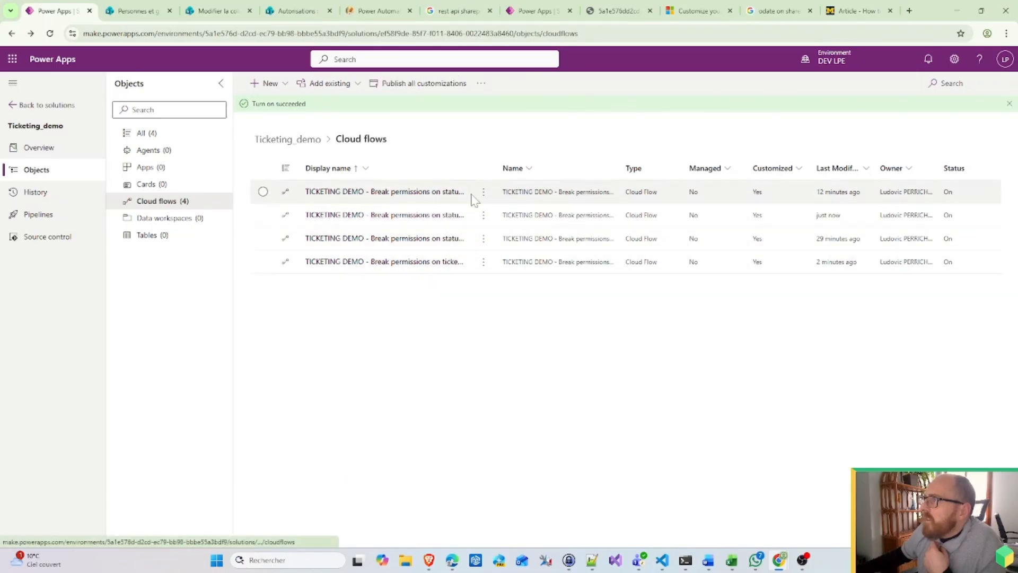
left_click(502, 169)
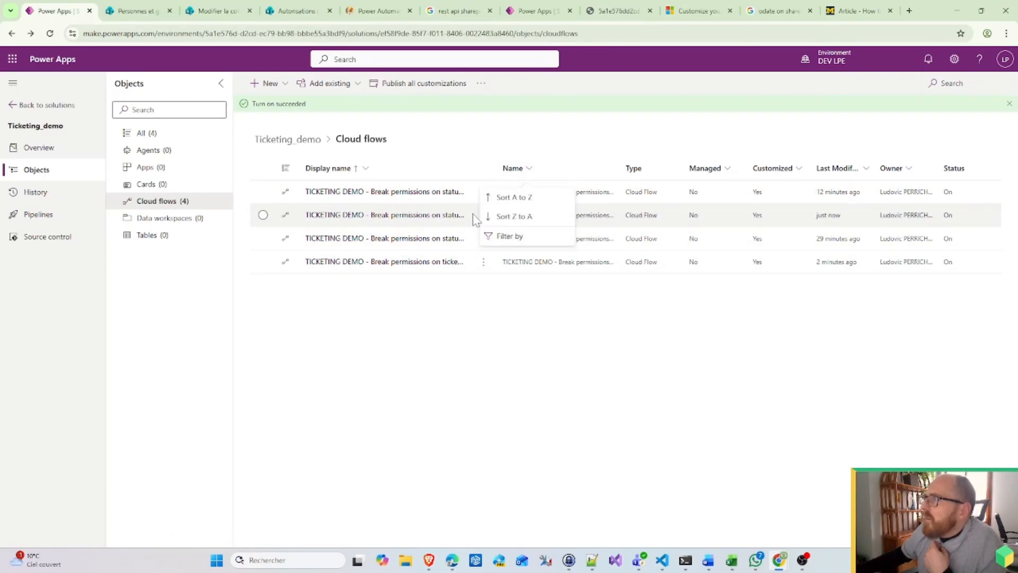
left_click(542, 33)
key("Return")
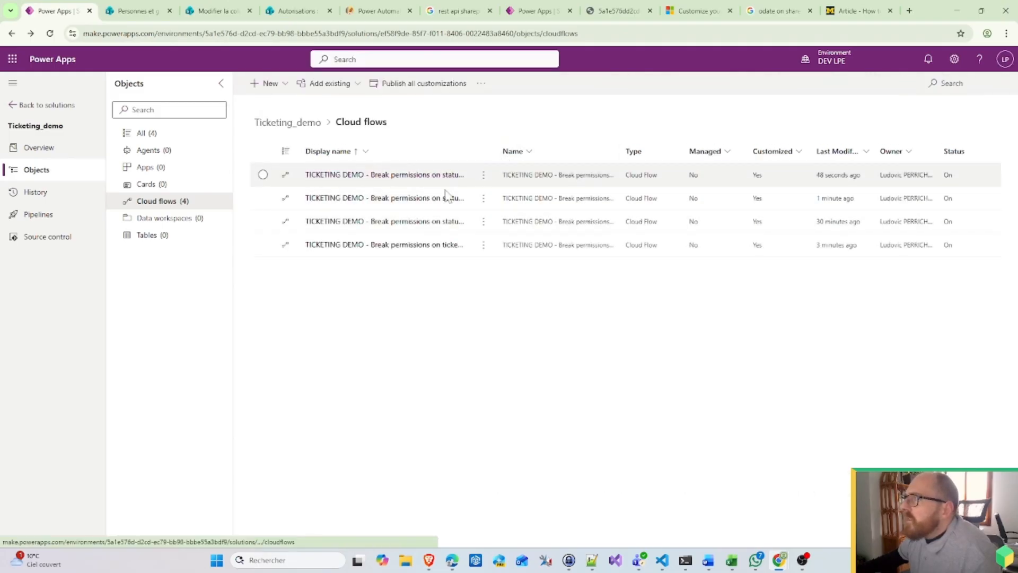
left_click(485, 177)
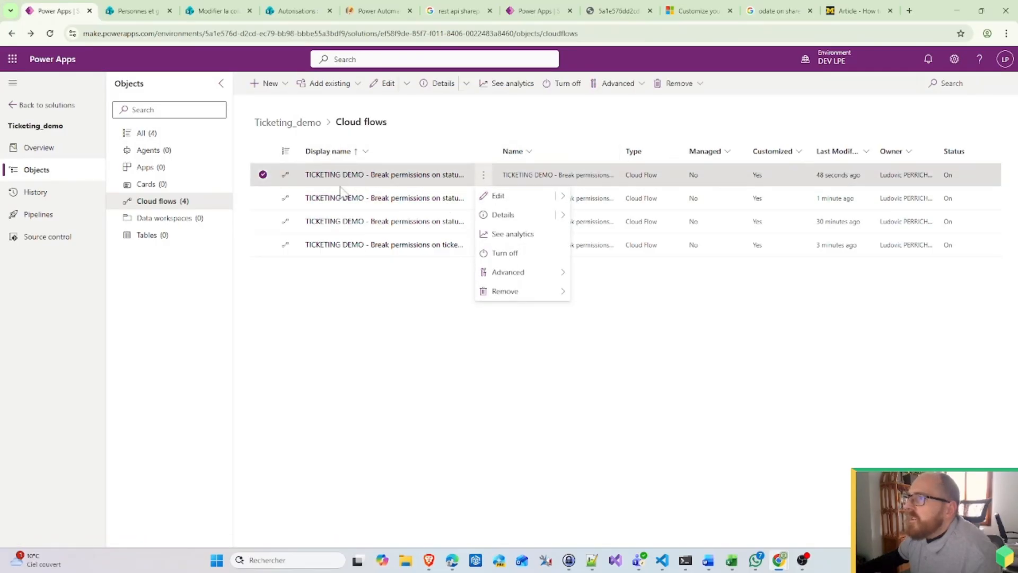
left_click(371, 198)
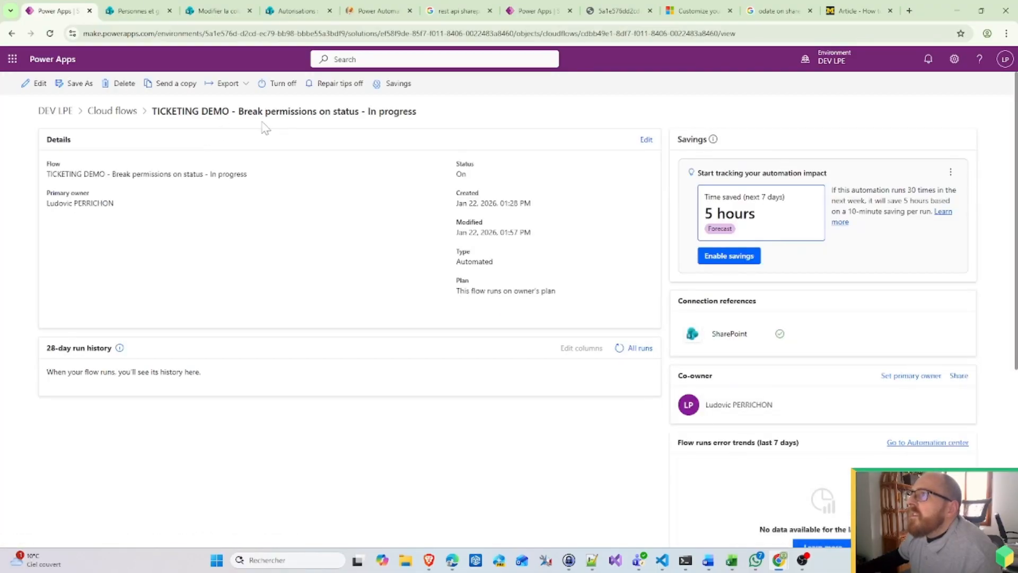
Step: Check the Pending and Approved flows' run histories and open the Approved flow's successful 1:58 PM run
left_click(620, 347)
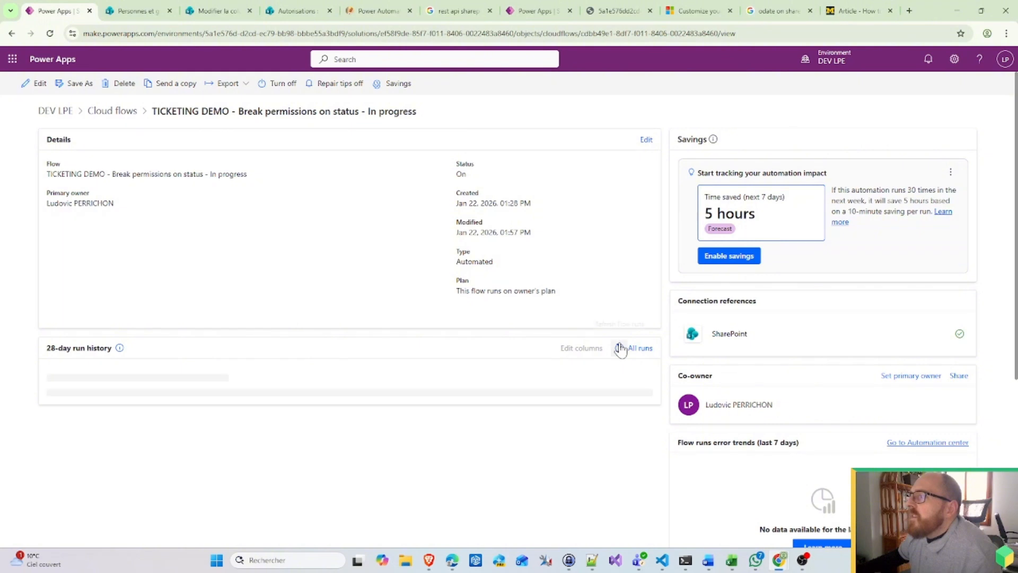
left_click(113, 111)
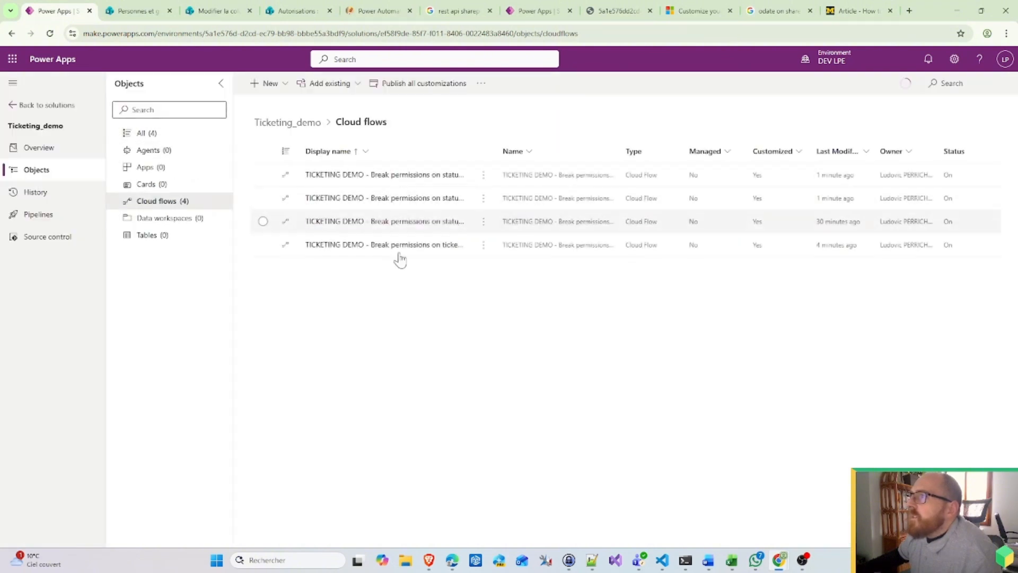
left_click(427, 221)
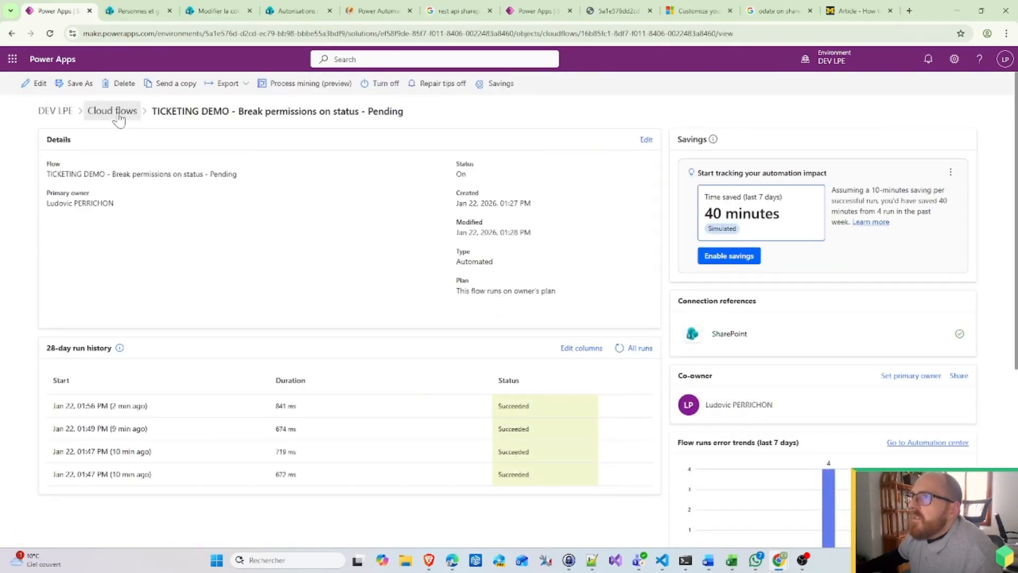
left_click(118, 115)
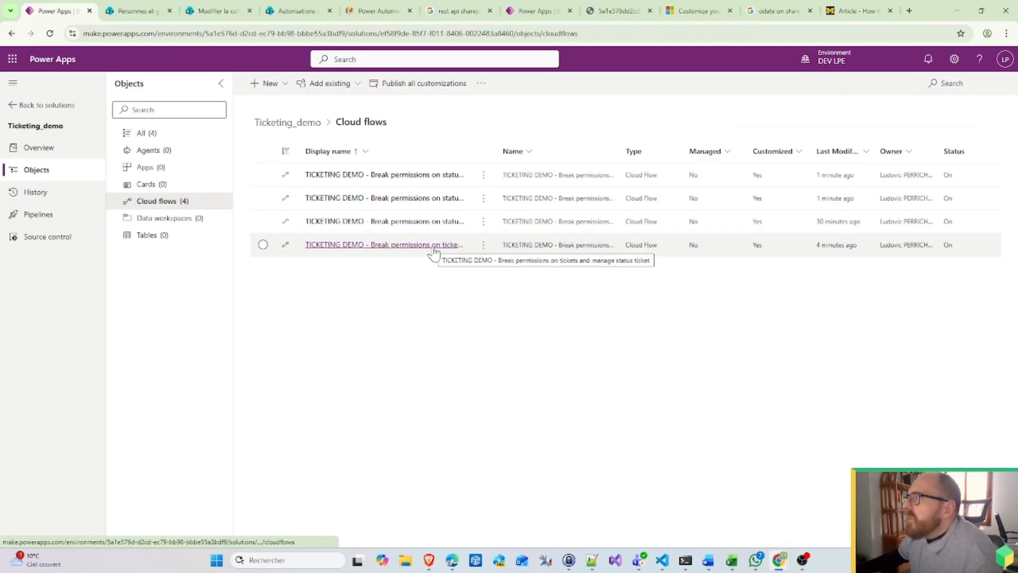
left_click(421, 174)
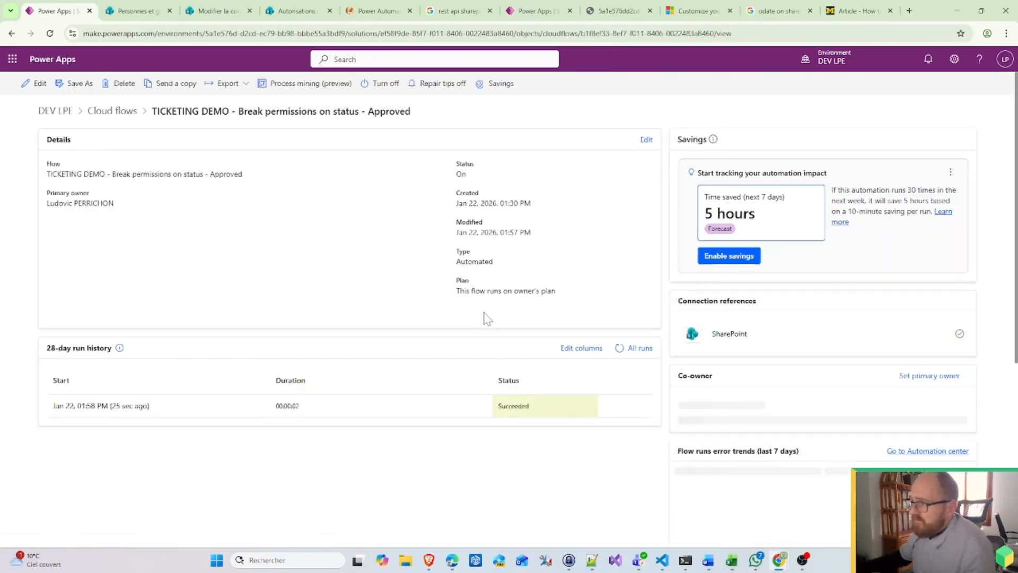
left_click(101, 407)
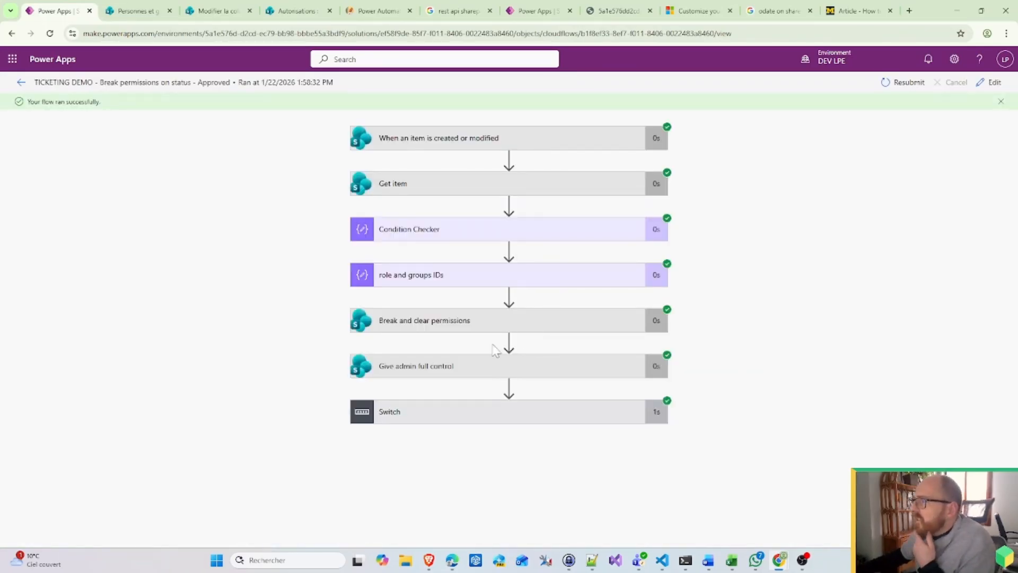
Step: Expand the Switch, Management case and Switch 2 steps in the Approved flow's run view
left_click(454, 416)
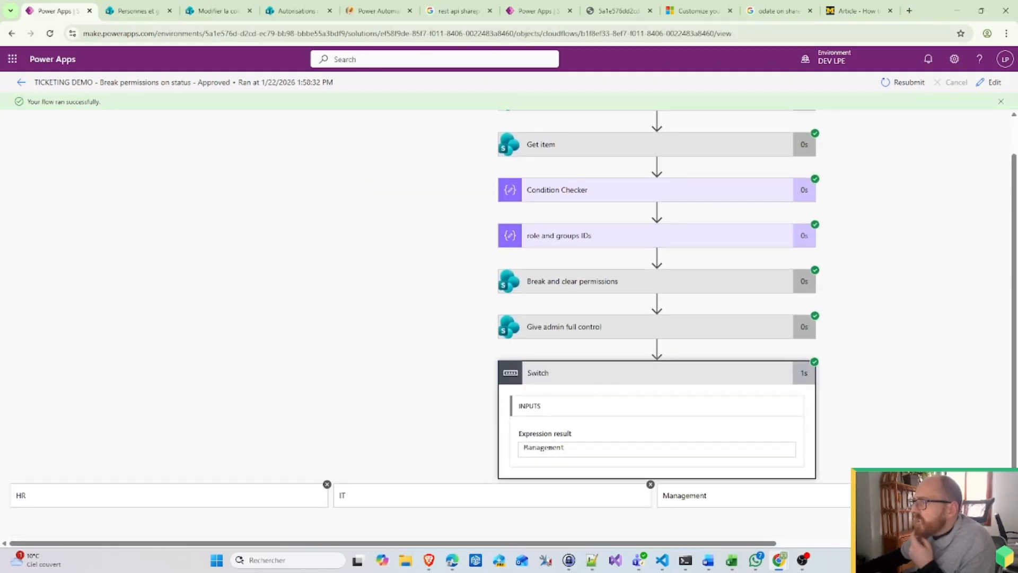
left_click_drag(647, 543, 846, 544)
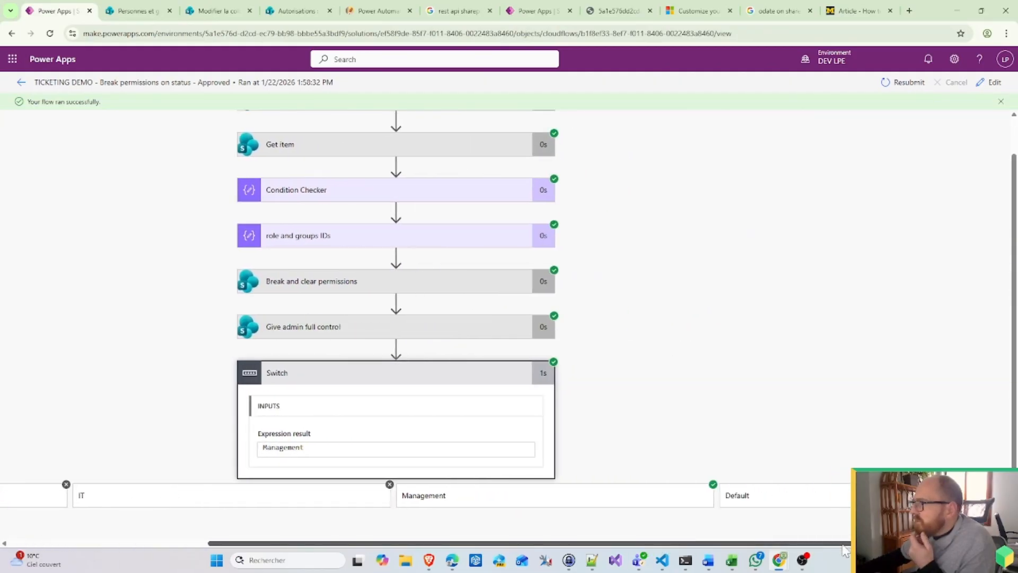
left_click(522, 499)
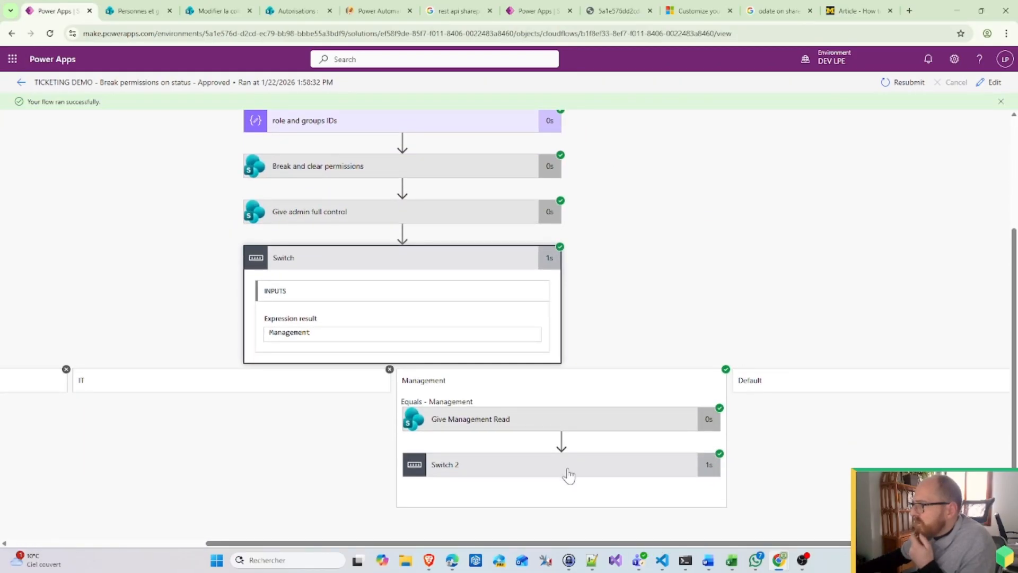
left_click(568, 466)
scroll(578, 446, "down", 1)
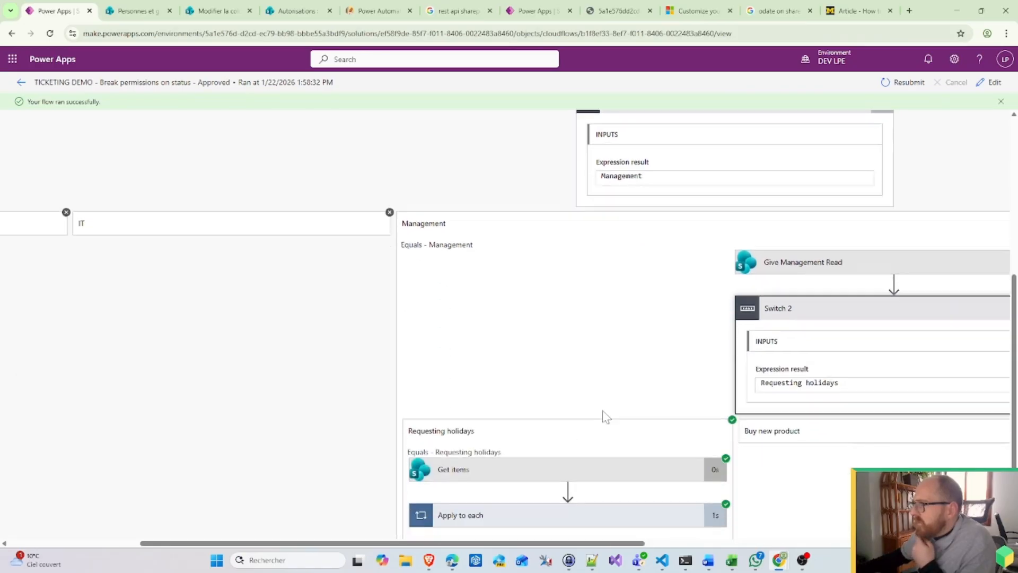
scroll(604, 416, "down", 1)
Step: Inspect the Apply to each loop and Update item outputs, then return to the flow details
left_click(478, 436)
scroll(557, 421, "down", 1)
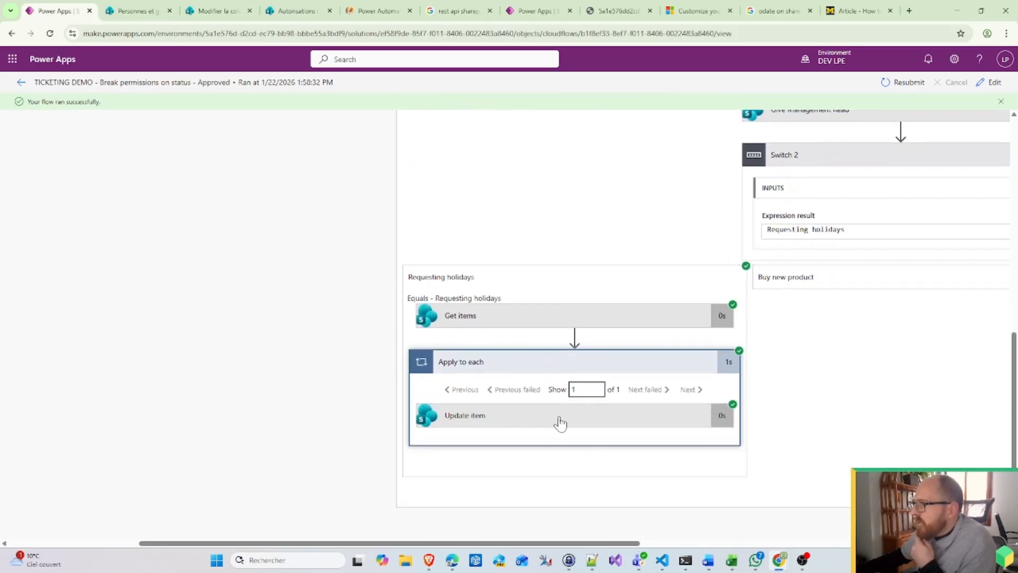
left_click(556, 419)
scroll(589, 477, "down", 1)
scroll(575, 472, "down", 3)
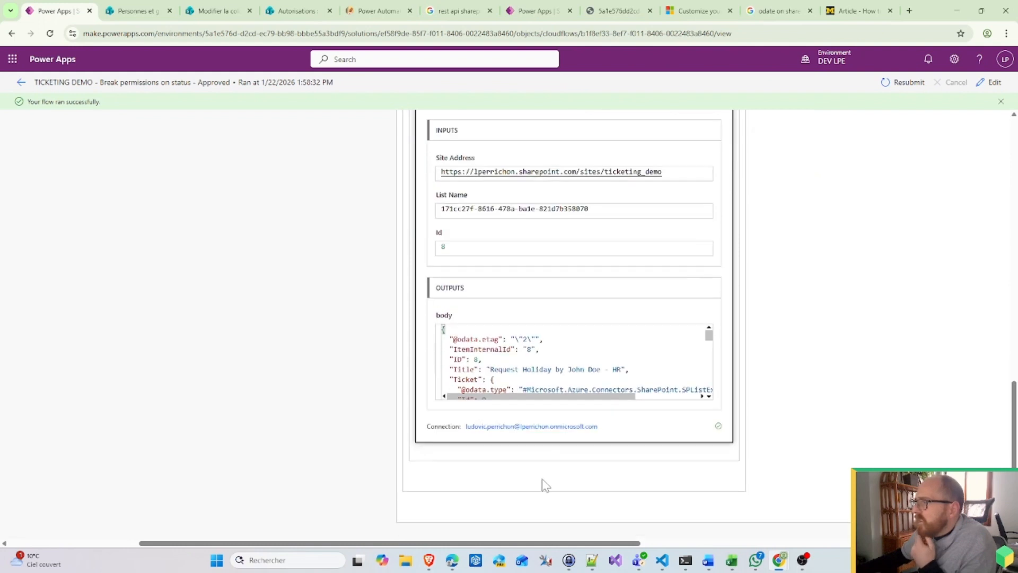
scroll(543, 483, "up", 1)
left_click(21, 83)
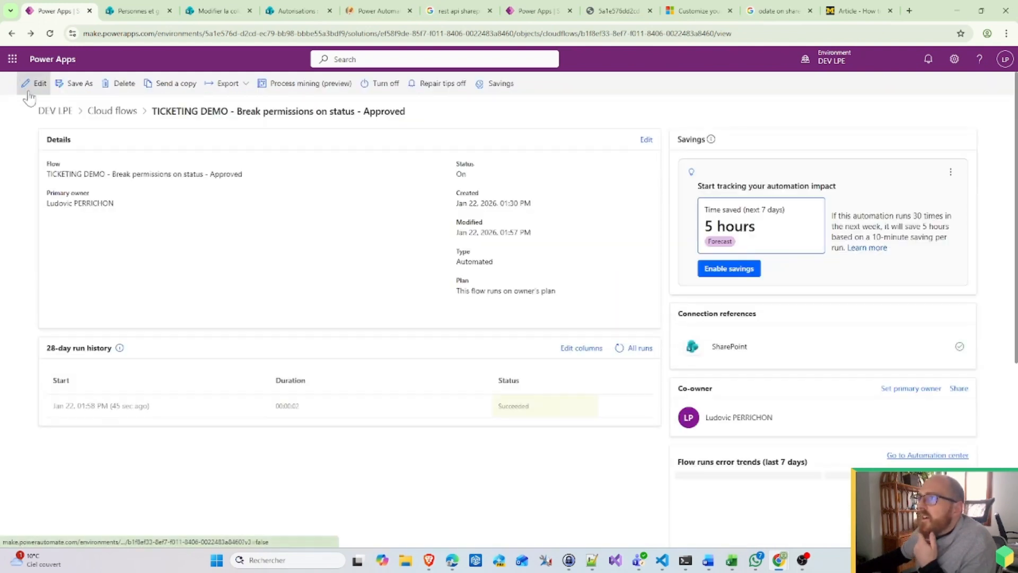
Step: Open the In progress flow's 1:59 PM run and expand Switch to its HR case and Give HR edit step
left_click(23, 83)
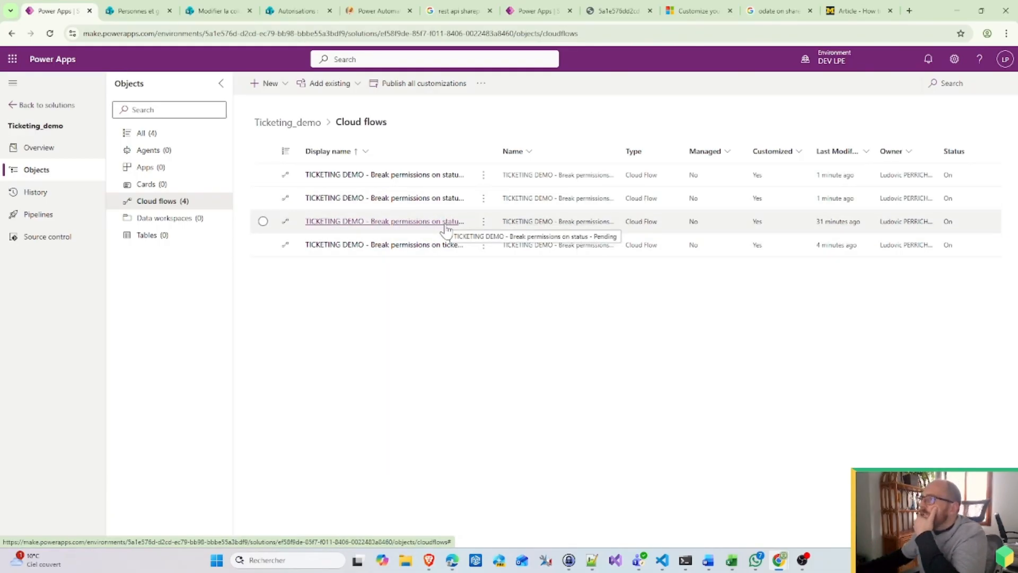
left_click(448, 206)
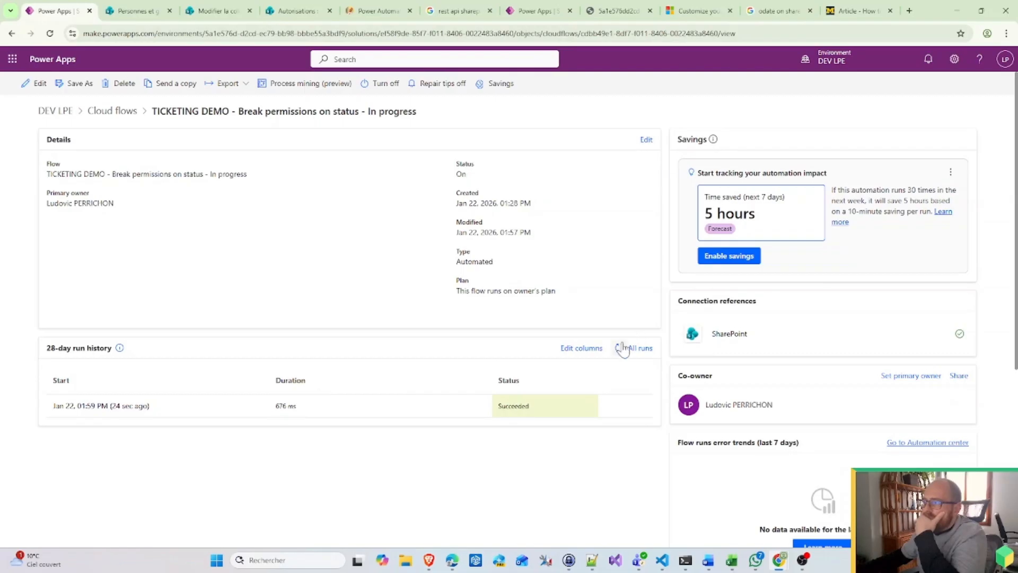
left_click(621, 347)
left_click(619, 348)
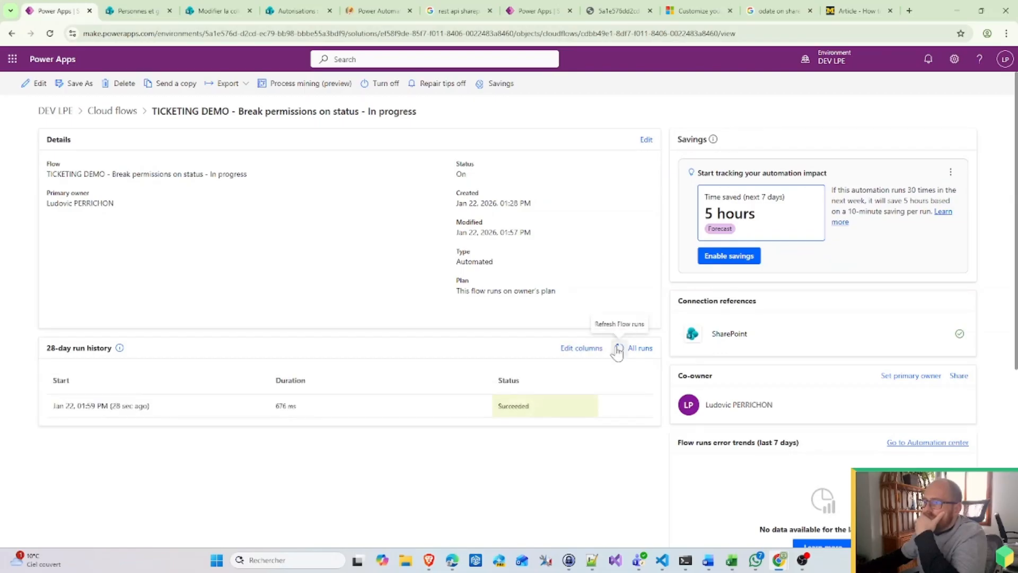
left_click(132, 406)
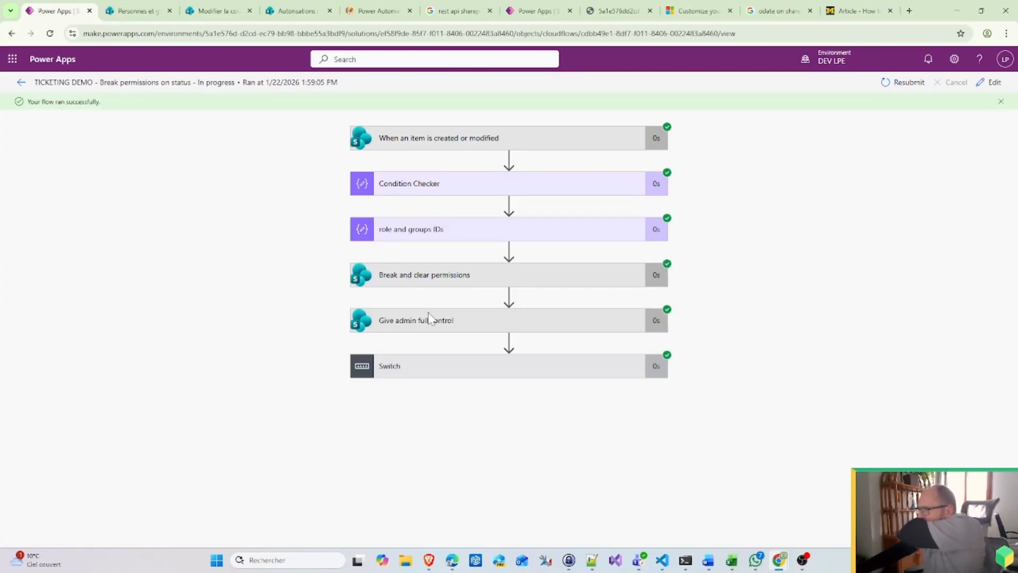
left_click(457, 366)
left_click(227, 500)
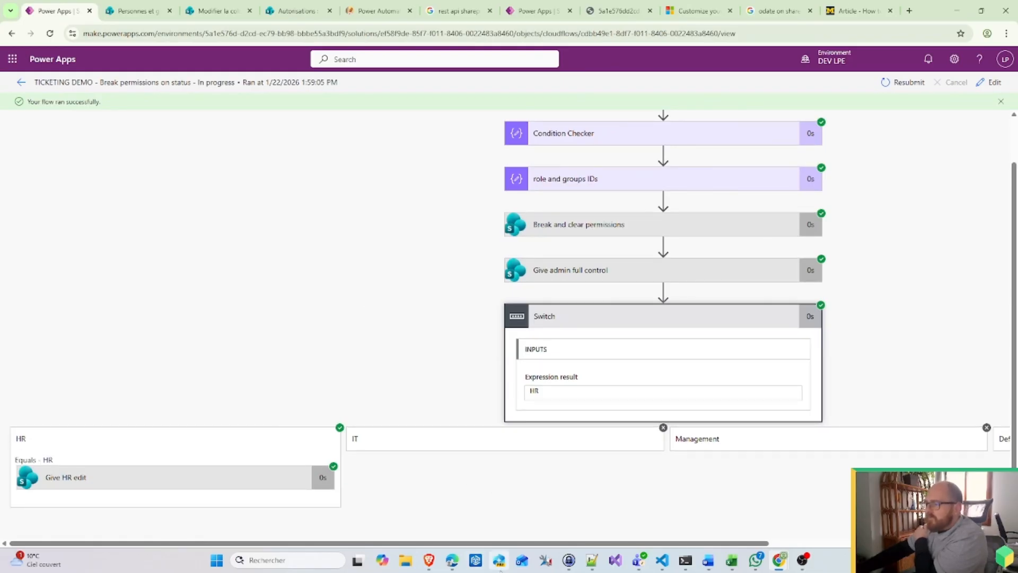
Step: Reload the now-empty Tickets status list in the incognito window and choose 'Sign in with a different account'
mouse_move(778, 561)
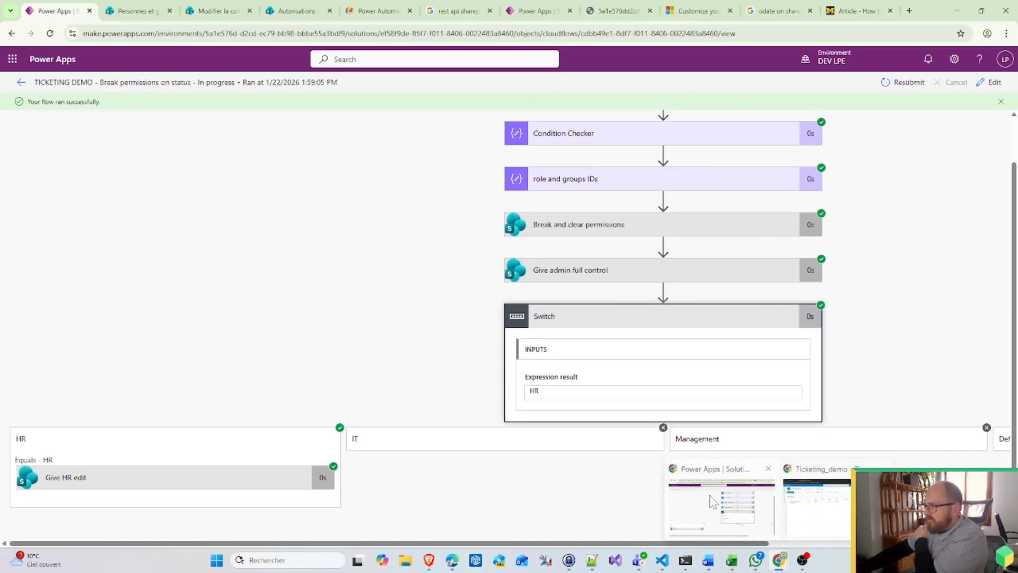
left_click(797, 505)
left_click(278, 35)
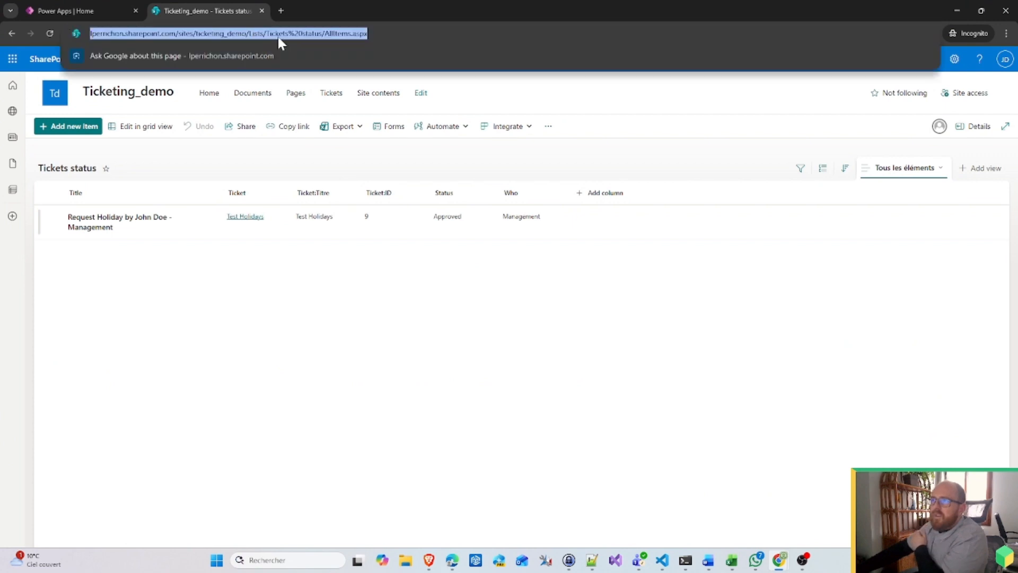
key("Return")
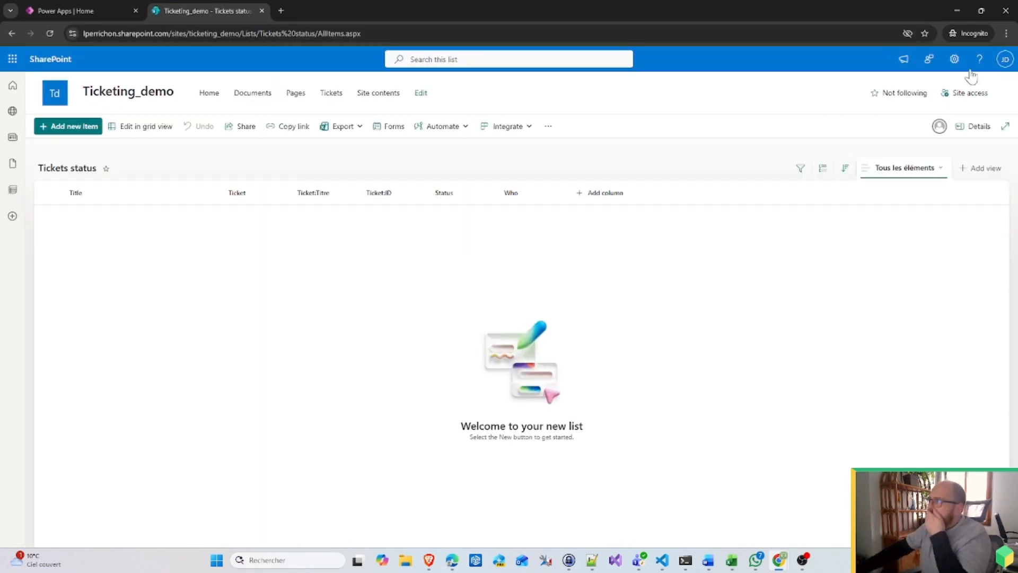
left_click(1005, 58)
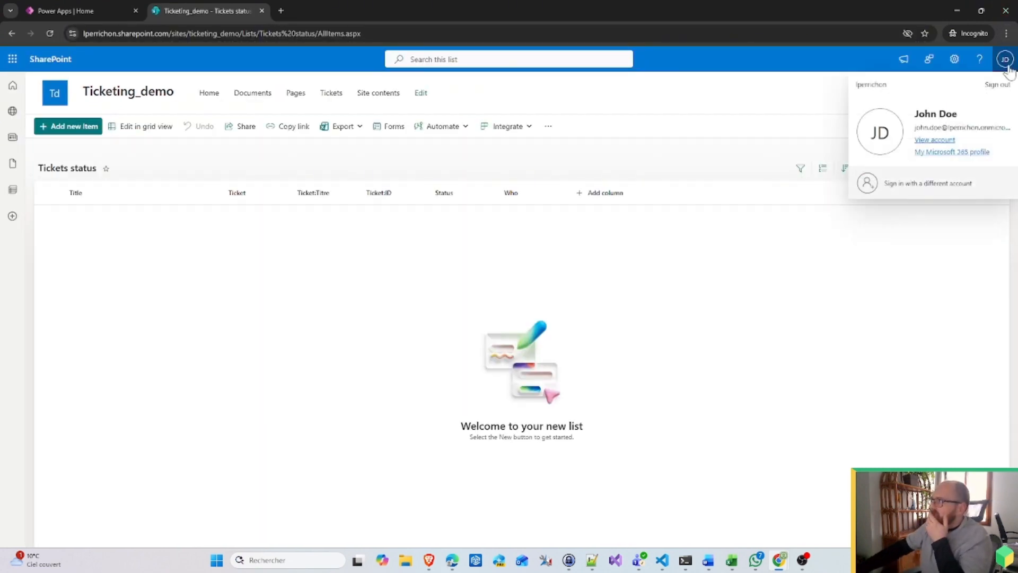
left_click(927, 184)
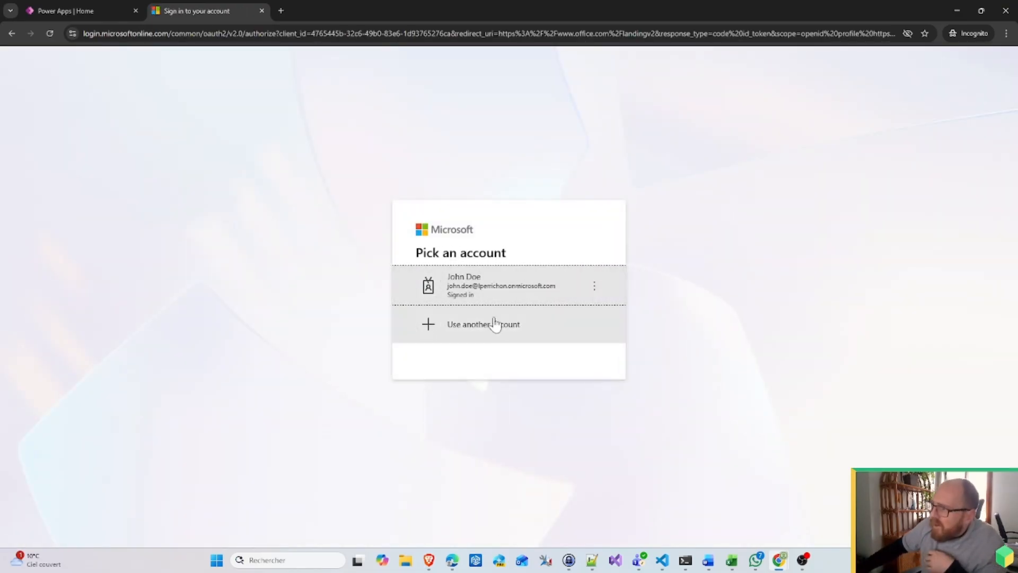
Step: Sign in with the other user's pasted e-mail and password, landing on the SharePoint start page
left_click(496, 322)
left_click(569, 561)
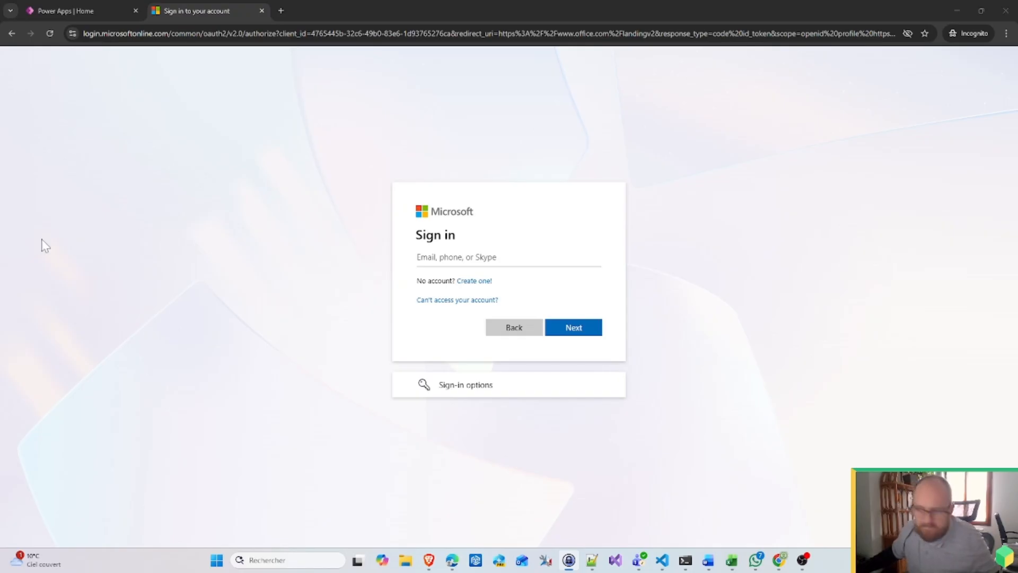
left_click(475, 259)
key("ctrl+v")
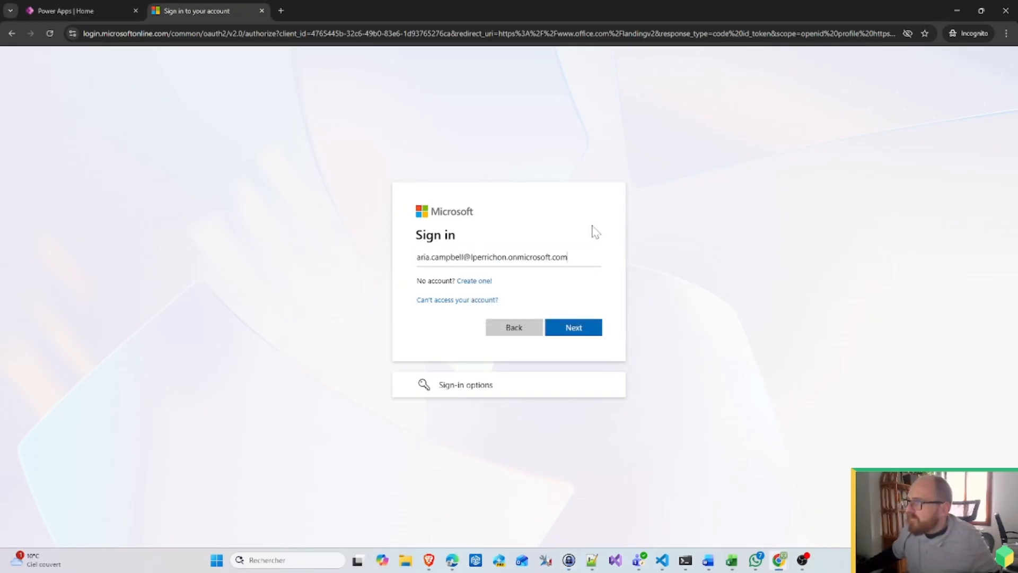
left_click(583, 333)
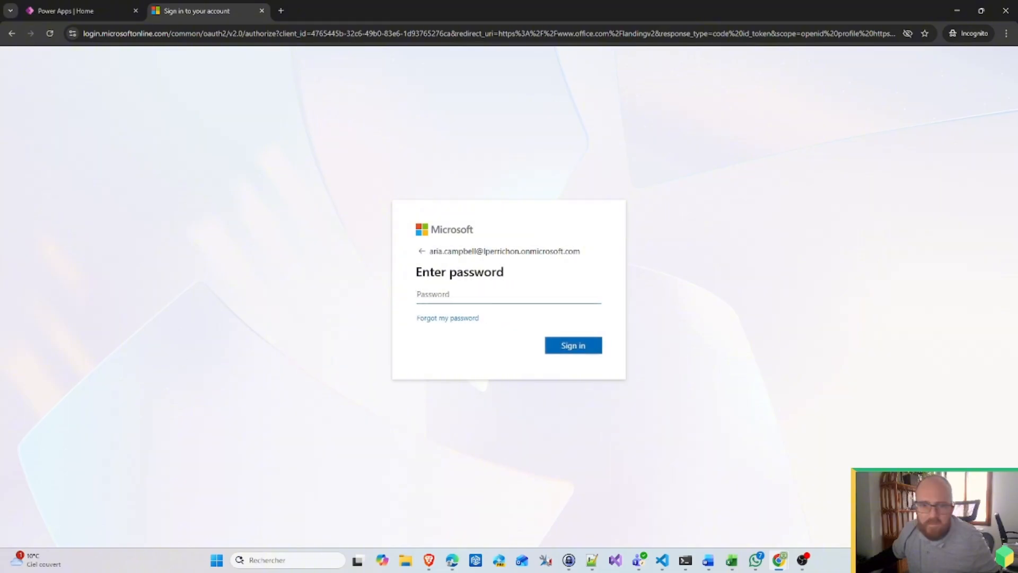
key("ctrl+v")
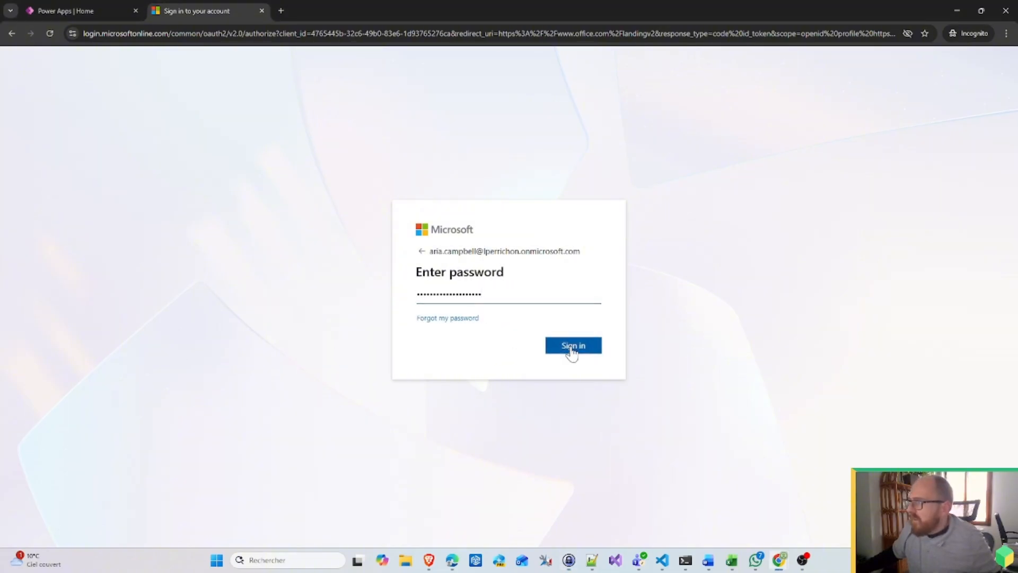
left_click(569, 347)
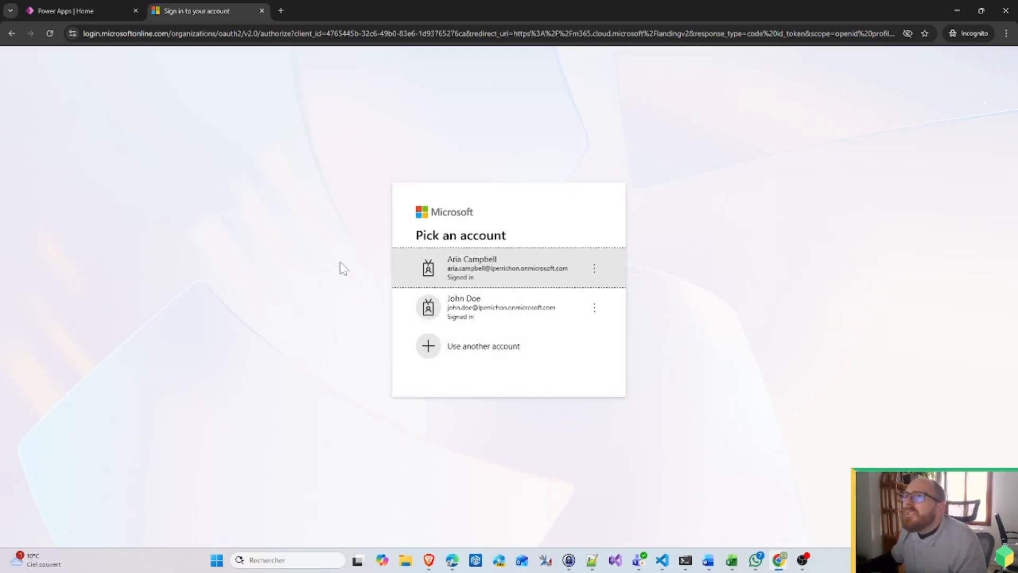
left_click(519, 273)
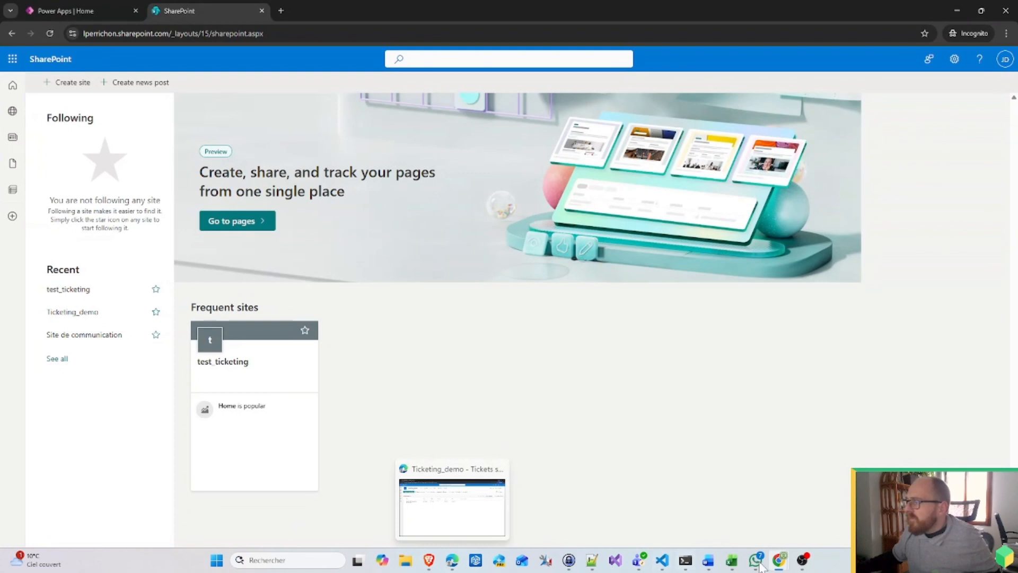
Step: Copy the Ticketing_demo site address from the Management group page and open it in the private window
mouse_move(777, 562)
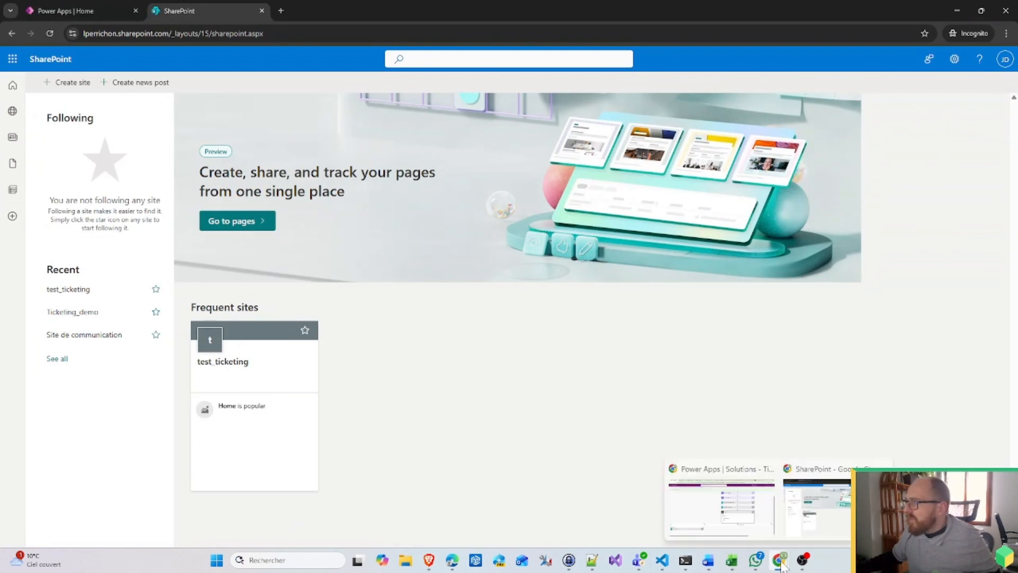
left_click(713, 507)
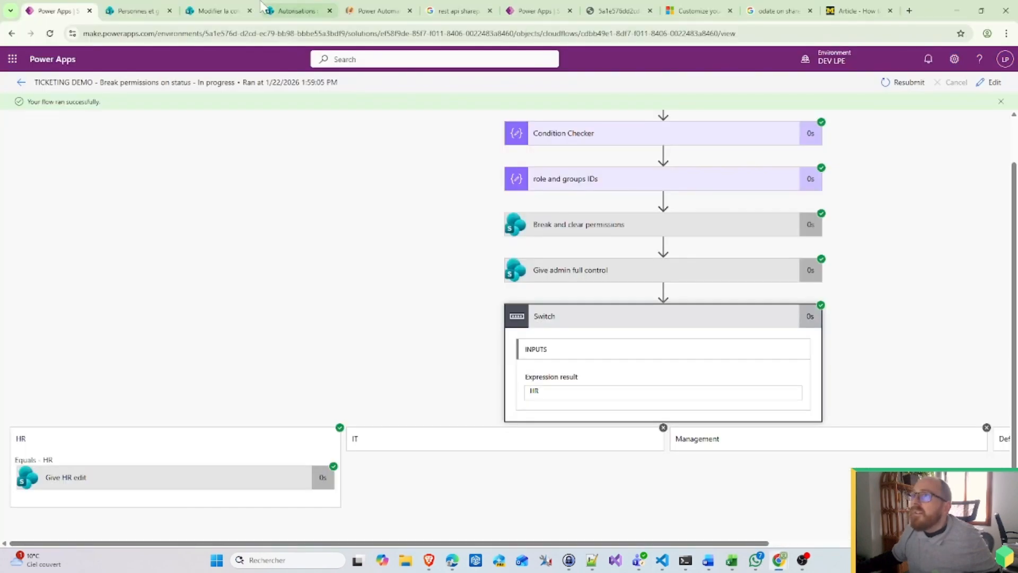
left_click(139, 11)
left_click_drag(240, 33, 80, 33)
key("ctrl+c")
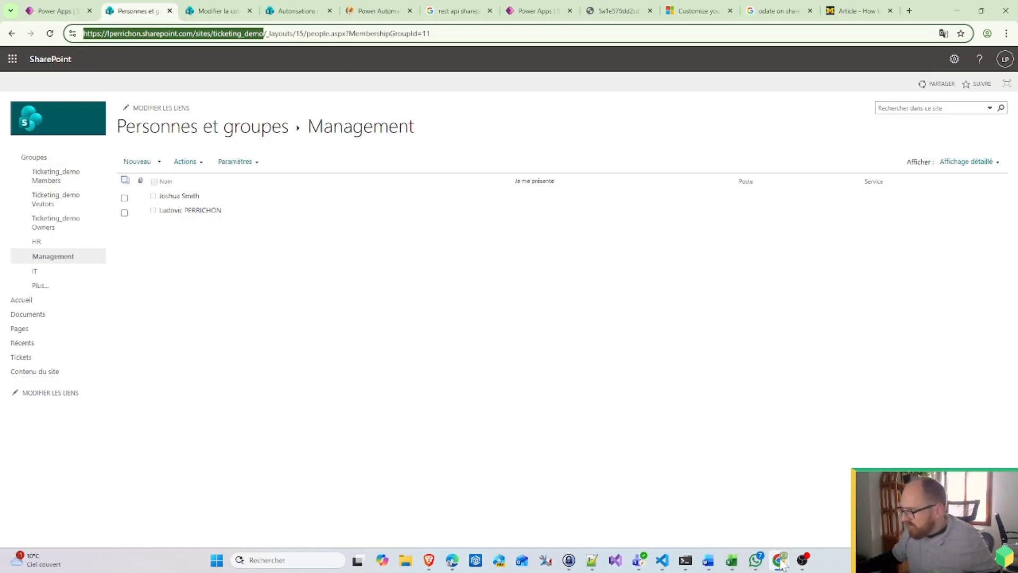
left_click(452, 561)
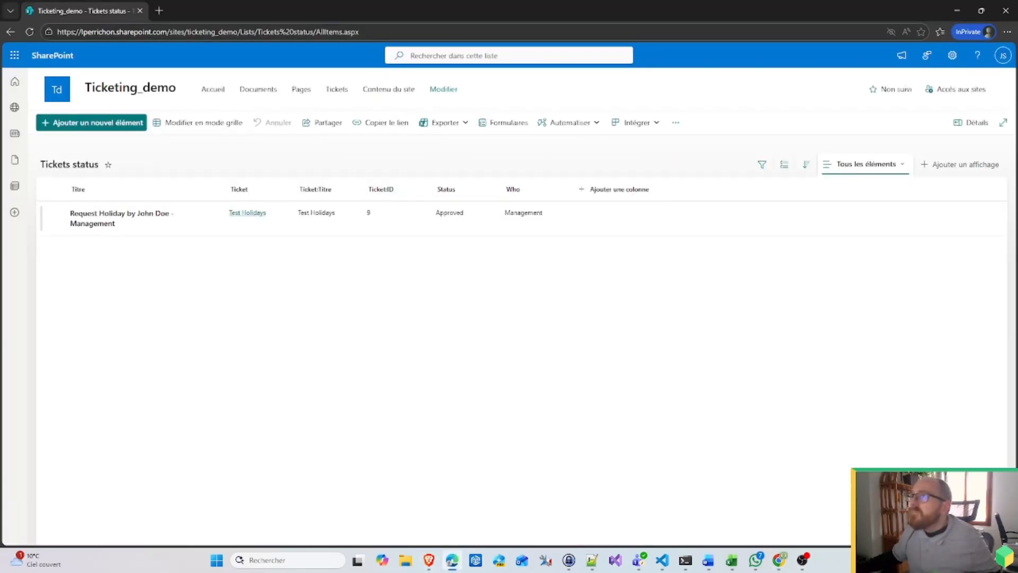
key("ctrl+l")
key("ctrl+v")
key("Return")
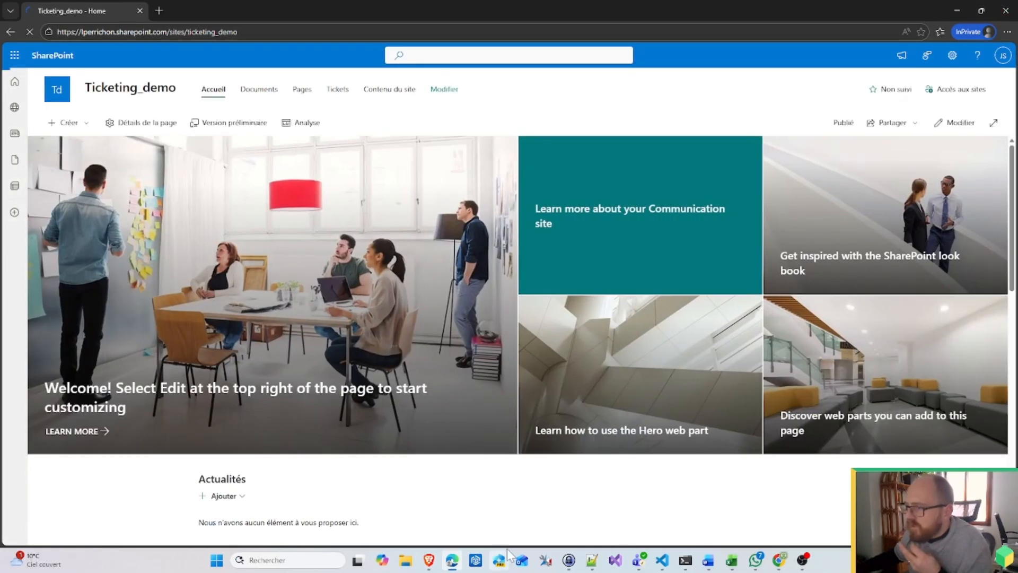
Step: Open the same Ticketing_demo site address in the incognito SharePoint window
mouse_move(781, 561)
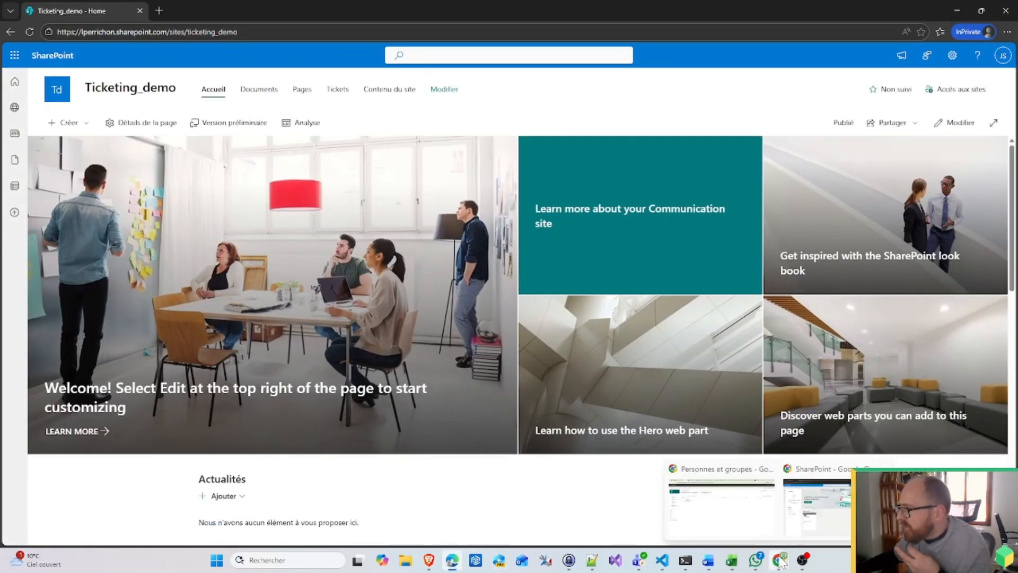
left_click(832, 525)
key("ctrl+l")
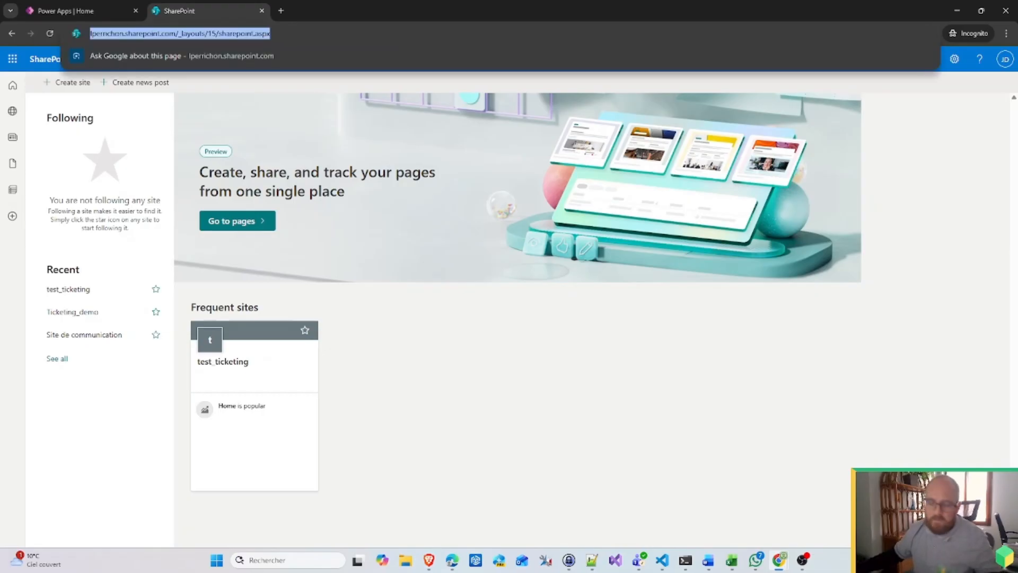
key("ctrl+v")
key("Return")
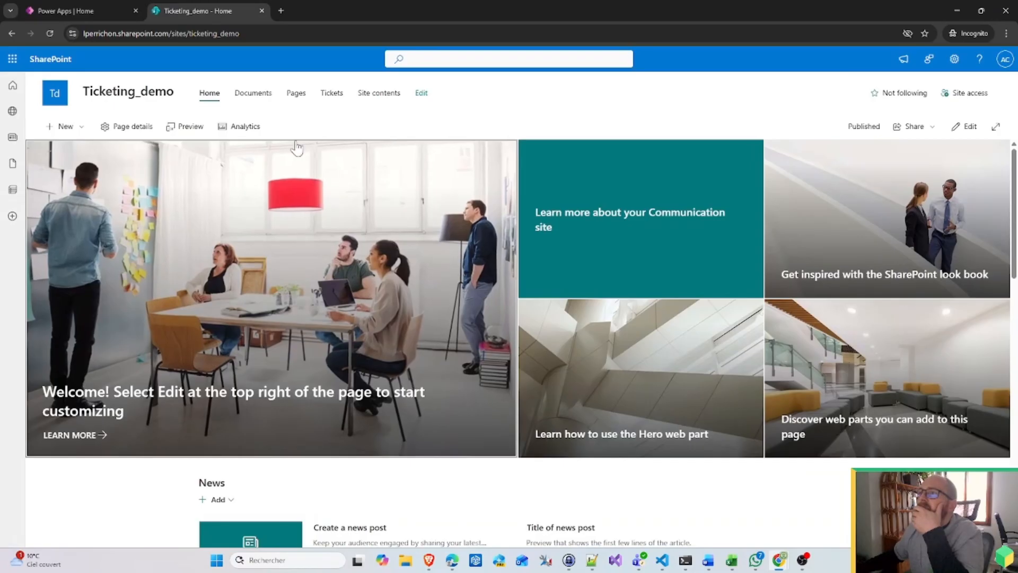
Step: Open the Tickets status list from site contents and select the HR holiday request item
left_click(379, 94)
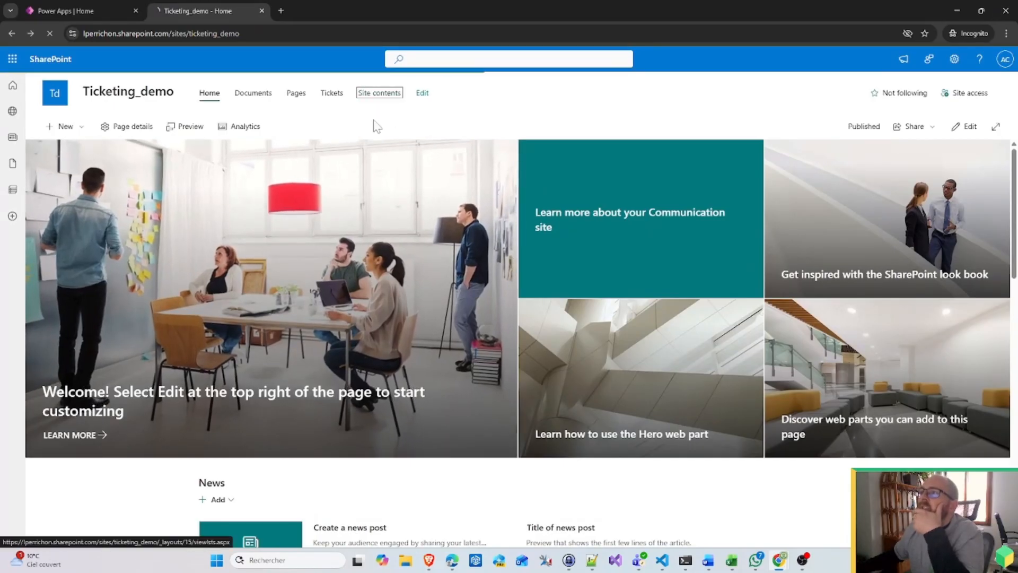
left_click(96, 356)
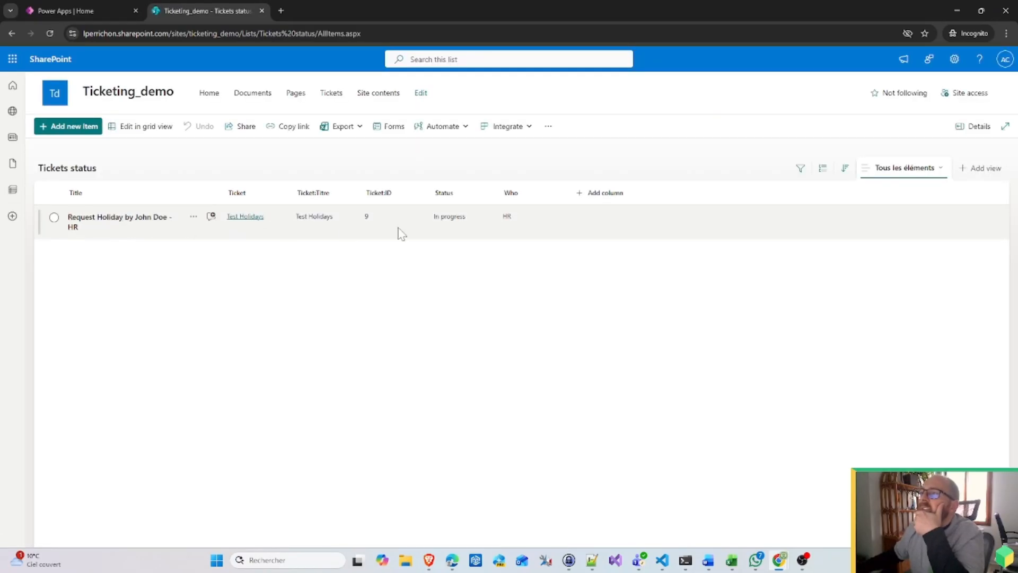
left_click(125, 231)
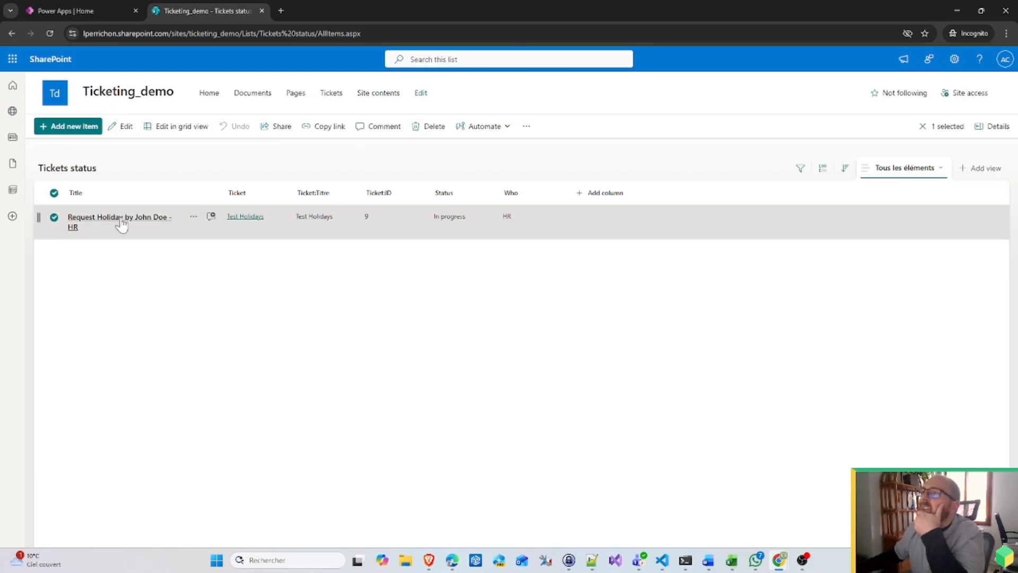
left_click(194, 221)
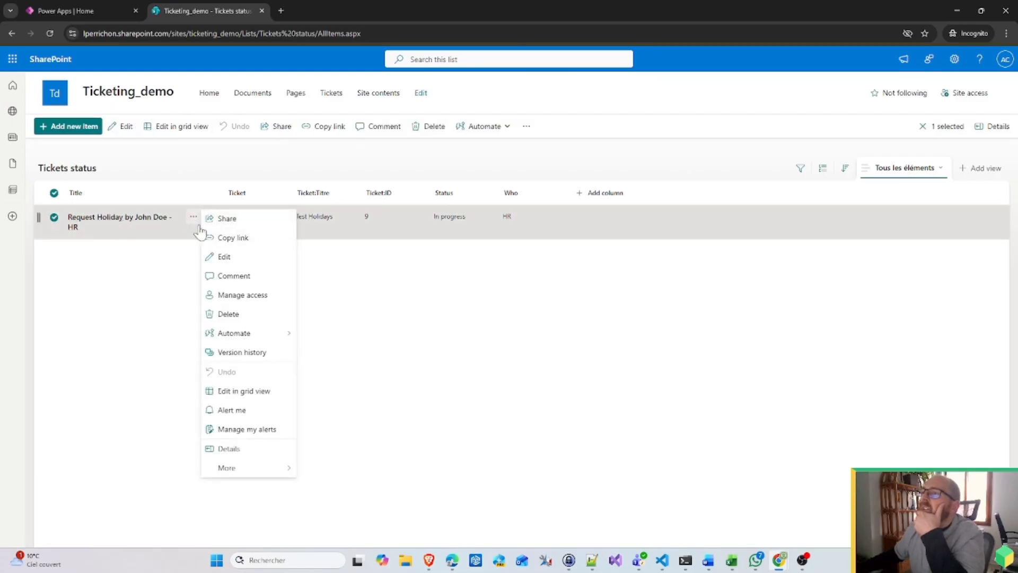
left_click(149, 223)
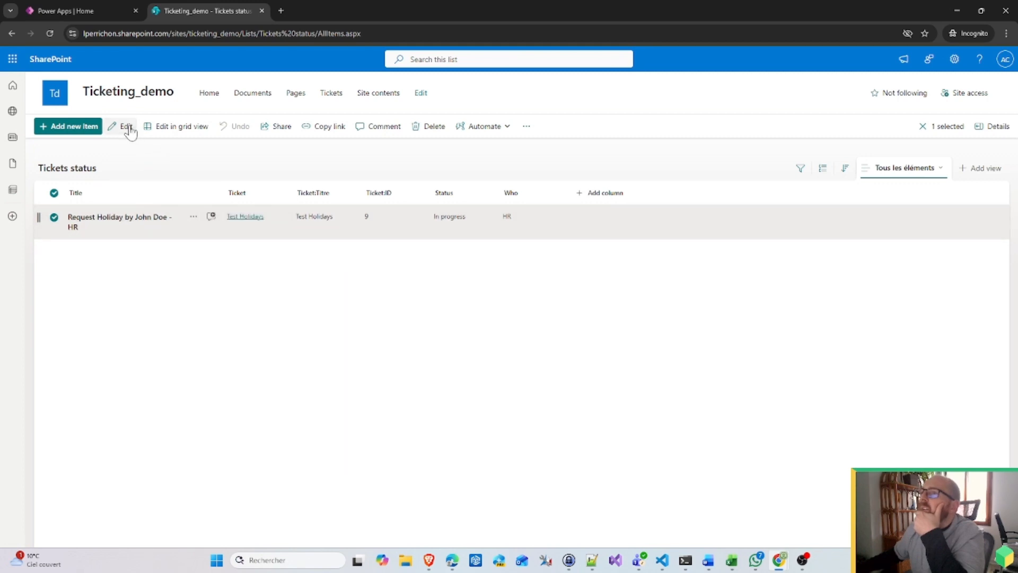
left_click(801, 341)
Step: Open the HR holiday request's details panel, showing status In progress
left_click(644, 32)
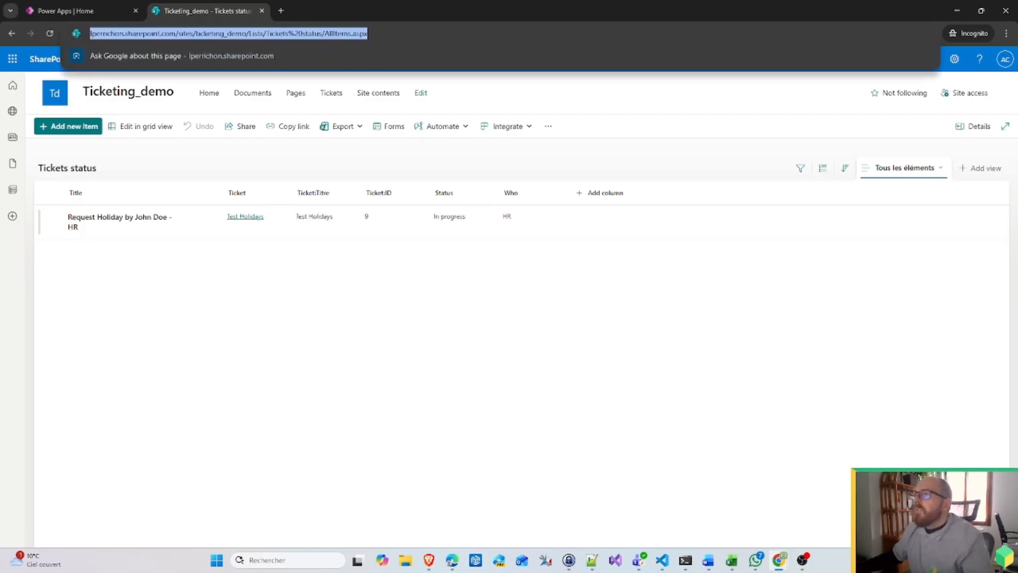
left_click(479, 121)
left_click(147, 225)
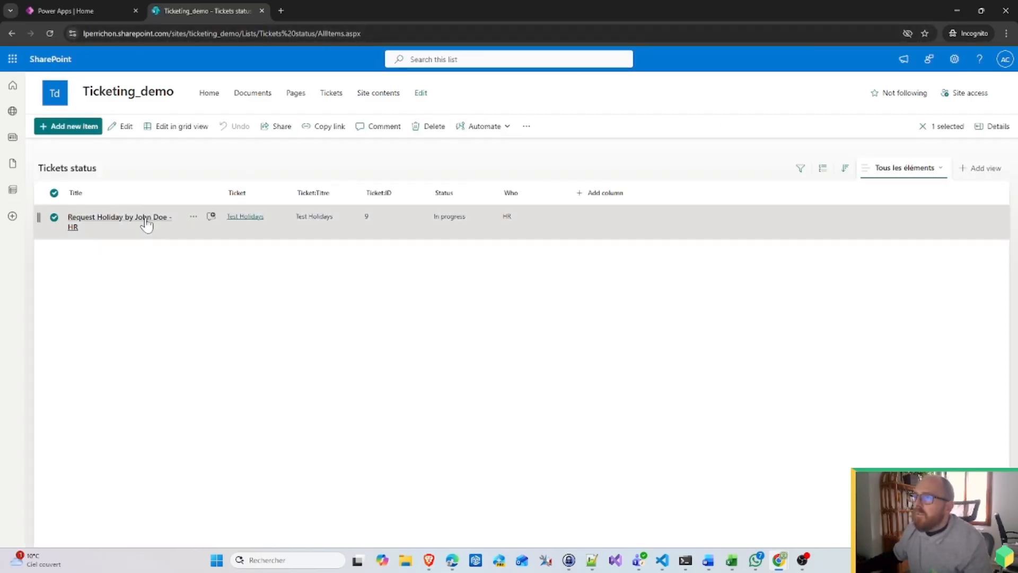
double_click(127, 128)
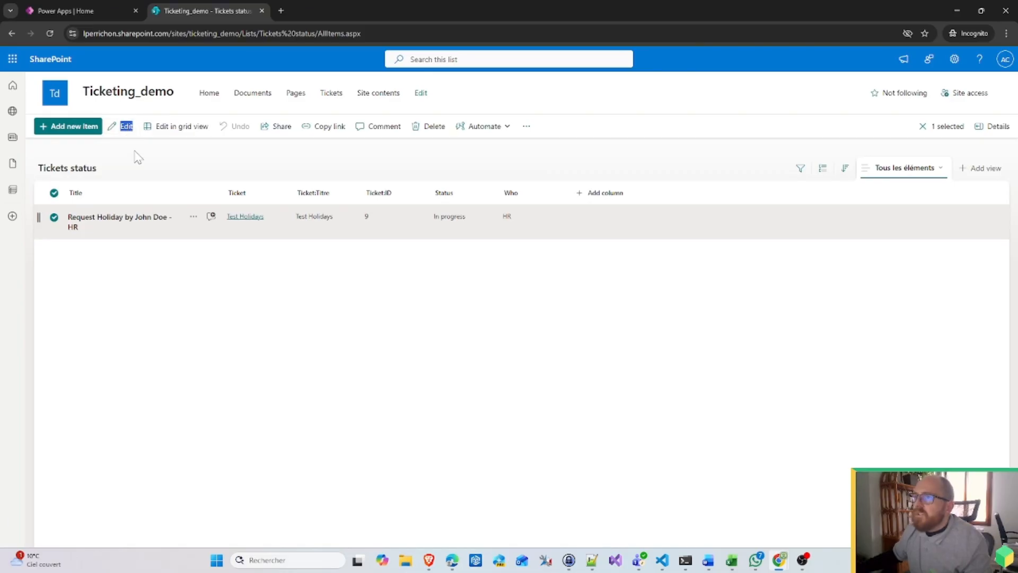
left_click(283, 246)
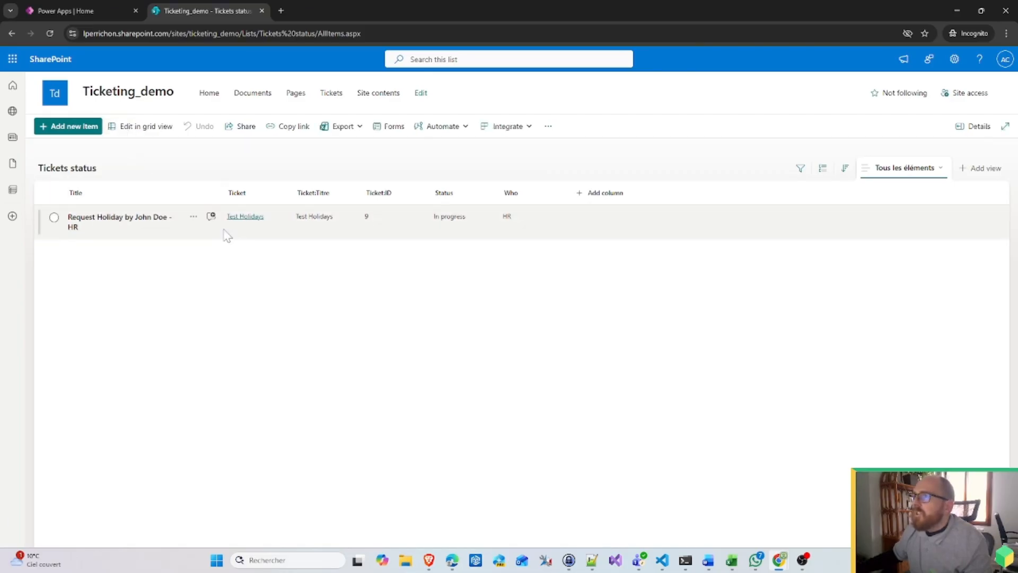
left_click(54, 218)
left_click(193, 218)
left_click(239, 258)
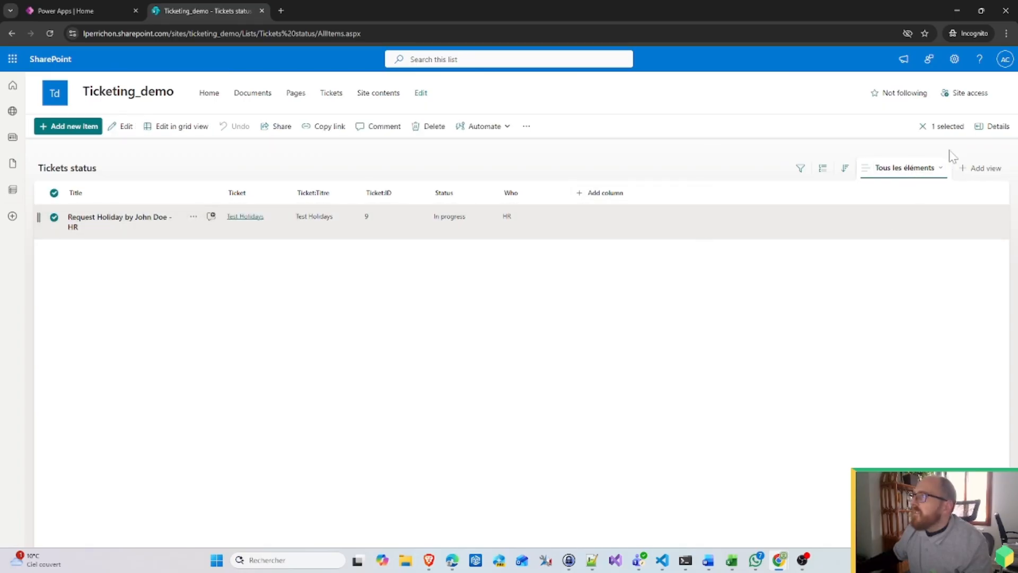
left_click(979, 171)
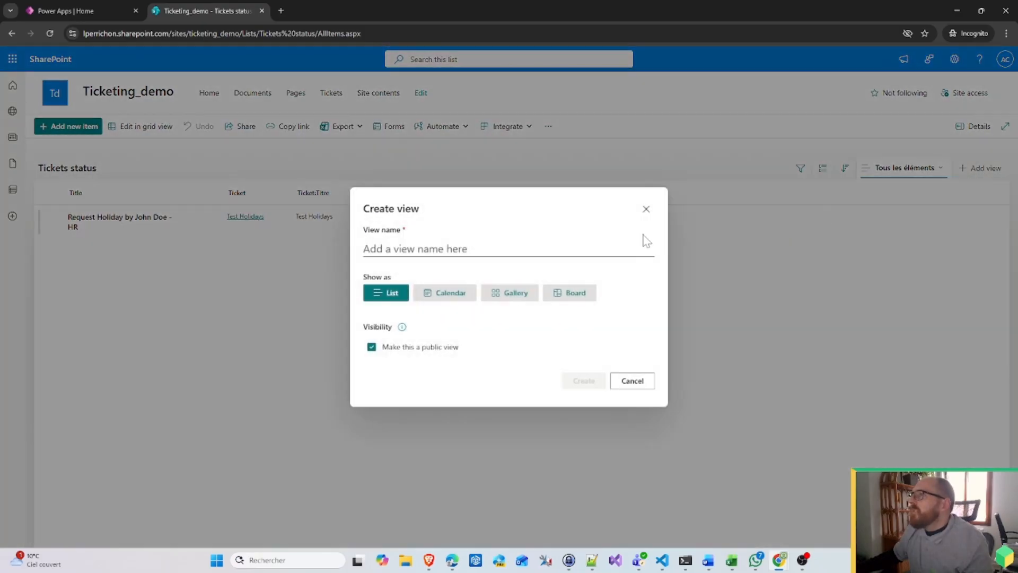
left_click(646, 209)
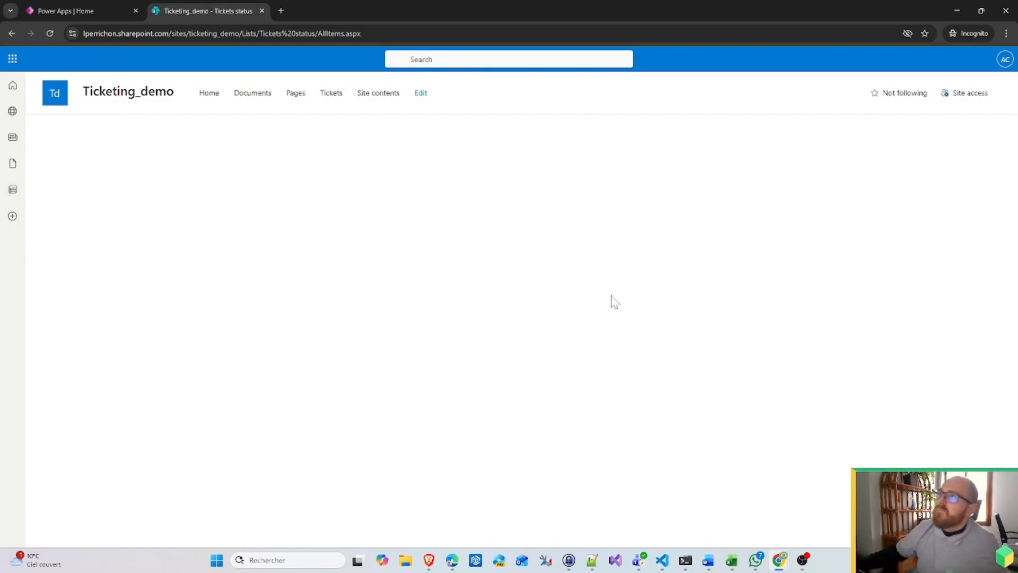
left_click(162, 220)
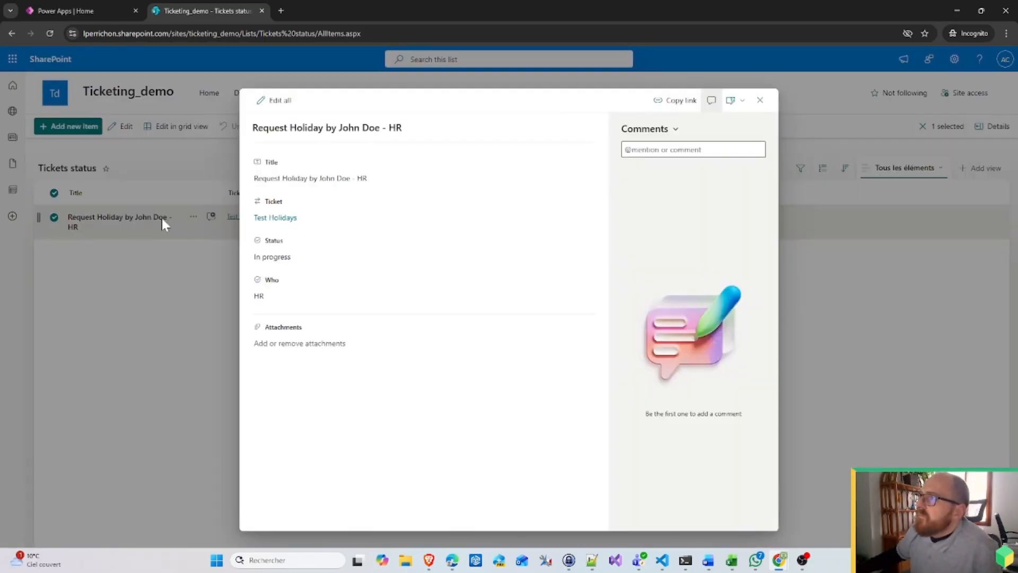
Step: Set the HR holiday request's Status to Approved and close the details panel
left_click(277, 258)
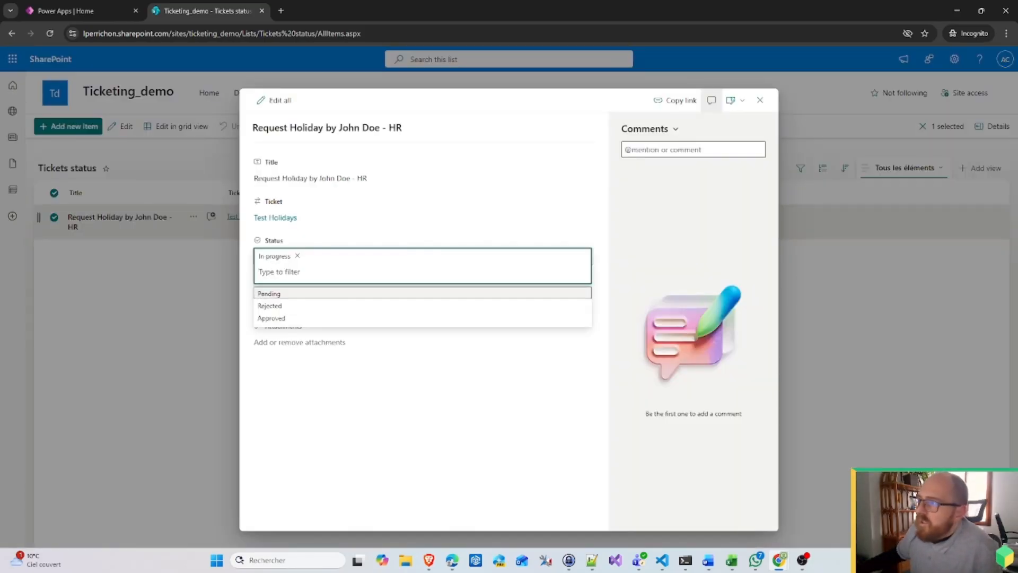
left_click(271, 318)
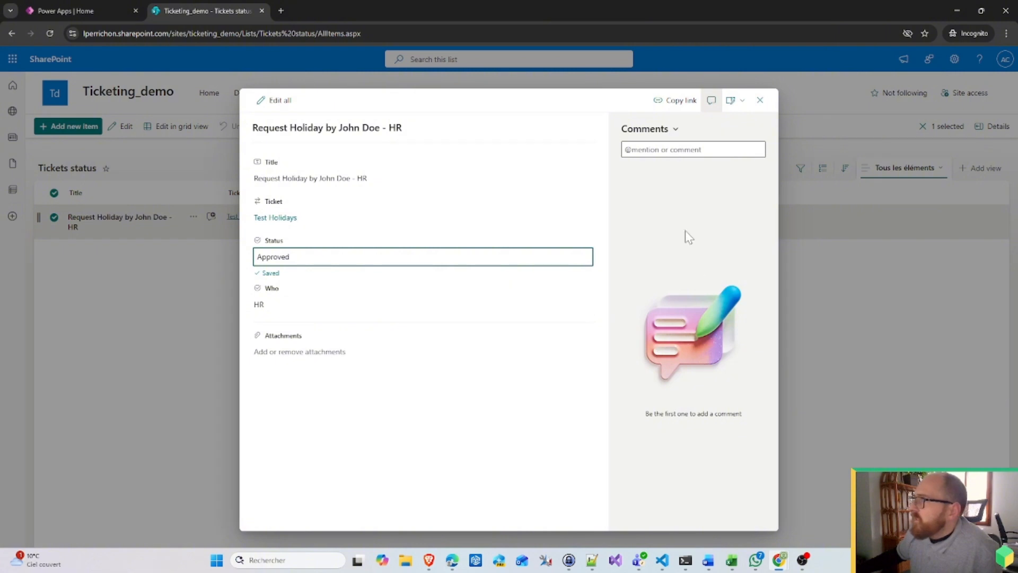
left_click(760, 100)
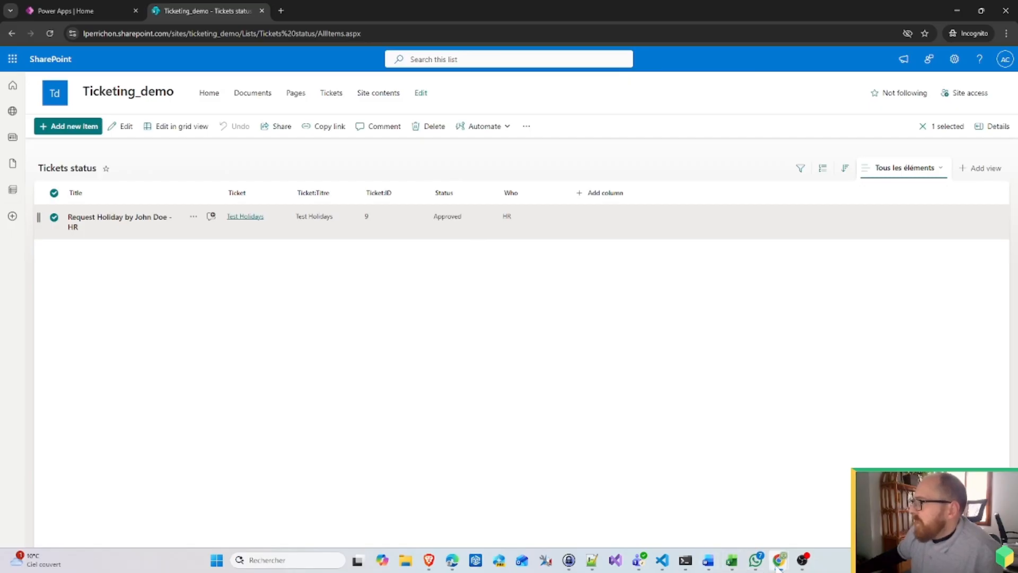
left_click(779, 561)
Step: Sign in as the other user, then open Ticketing_demo's Tickets list showing Test Holidays as Requested
left_click(817, 496)
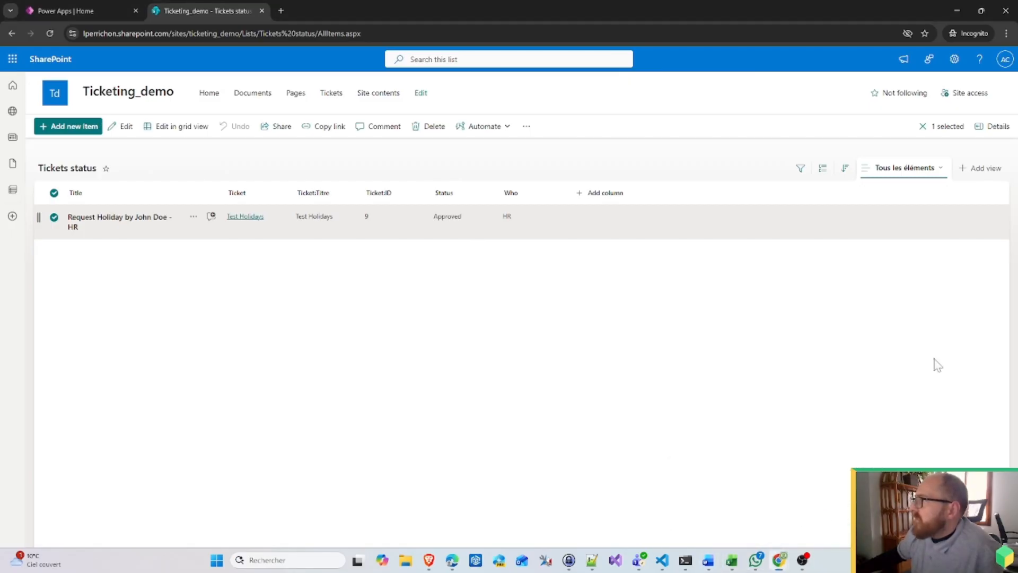
left_click(1005, 59)
left_click(943, 186)
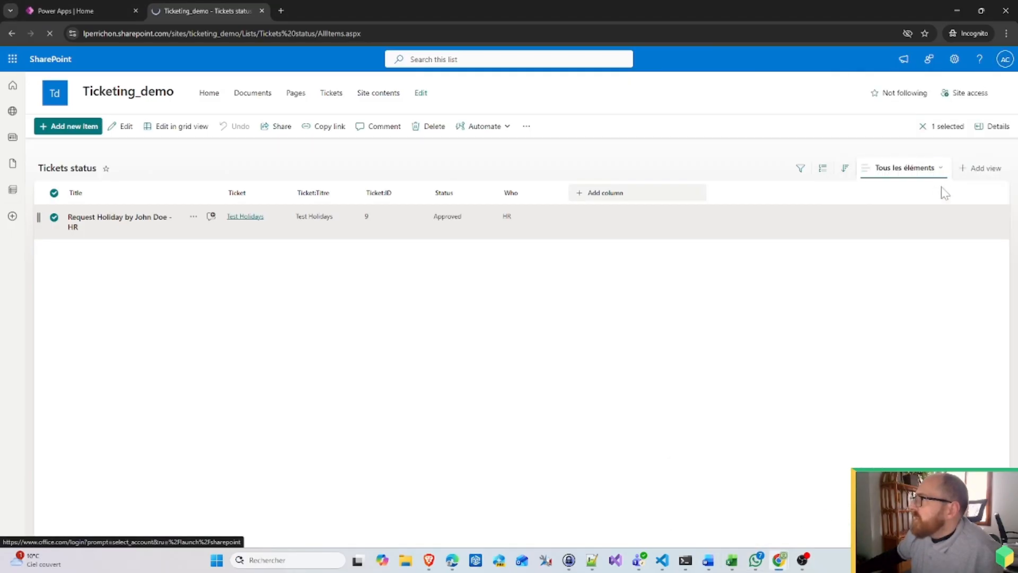
left_click(489, 312)
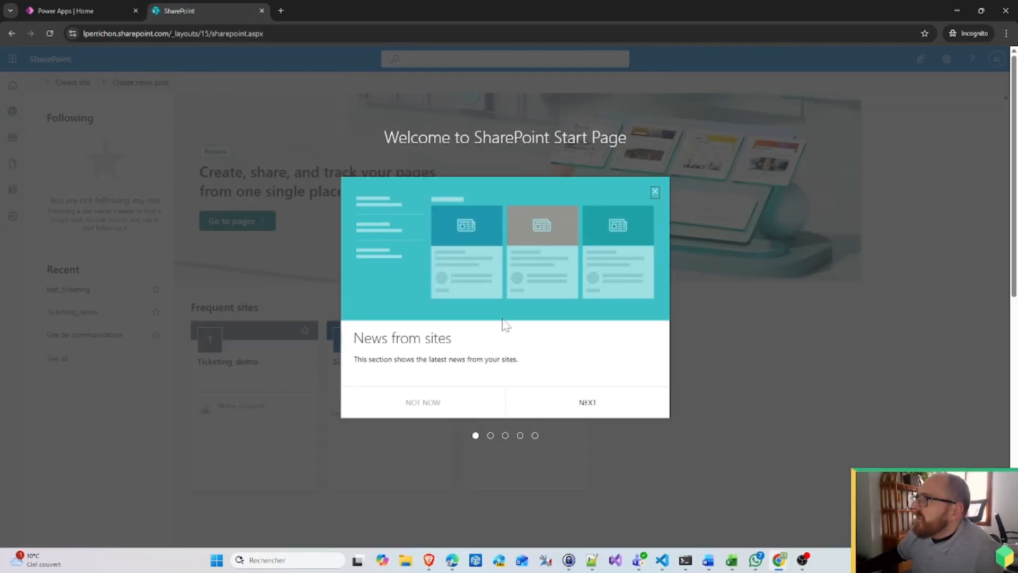
left_click(659, 192)
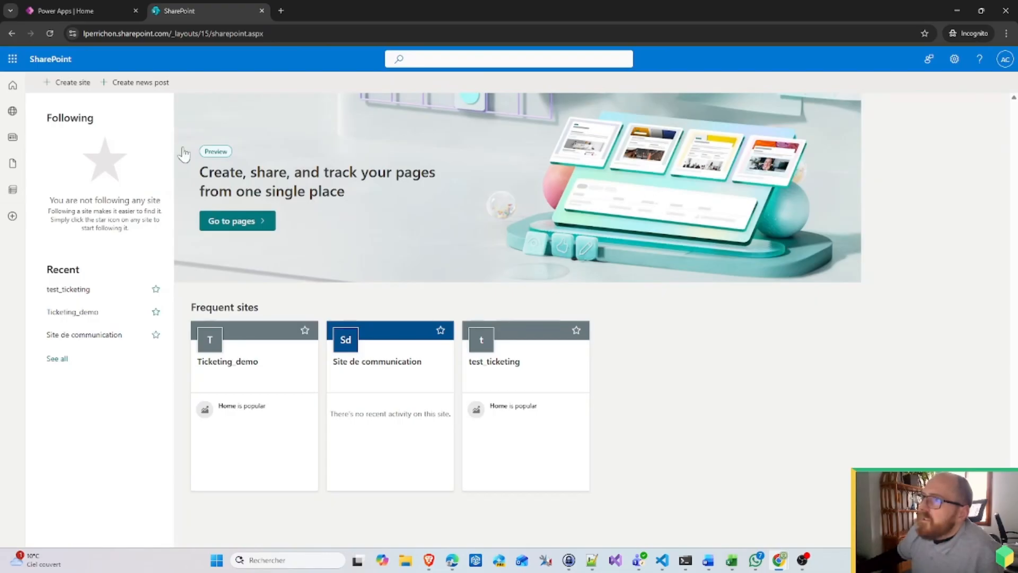
left_click(13, 85)
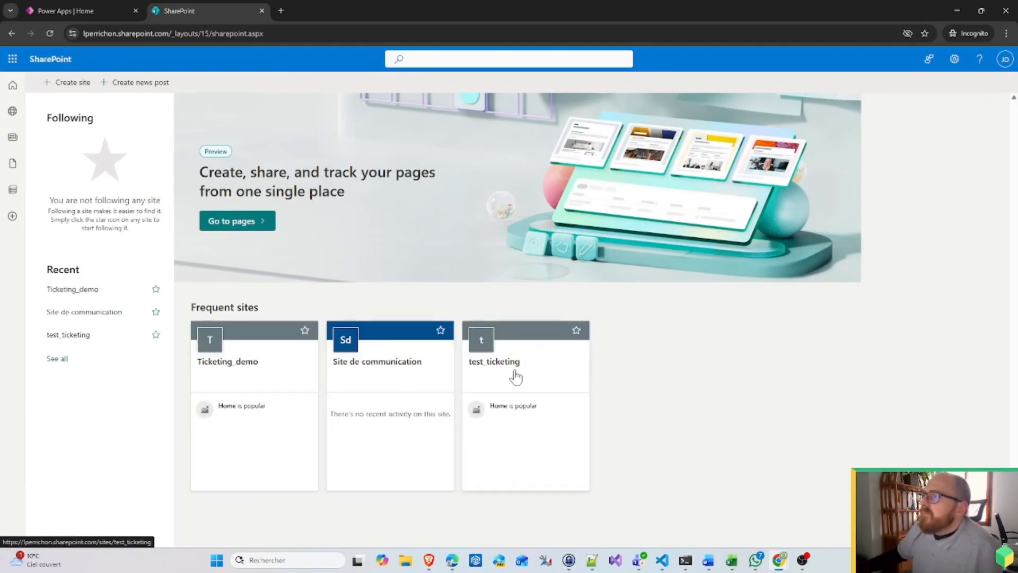
left_click(257, 370)
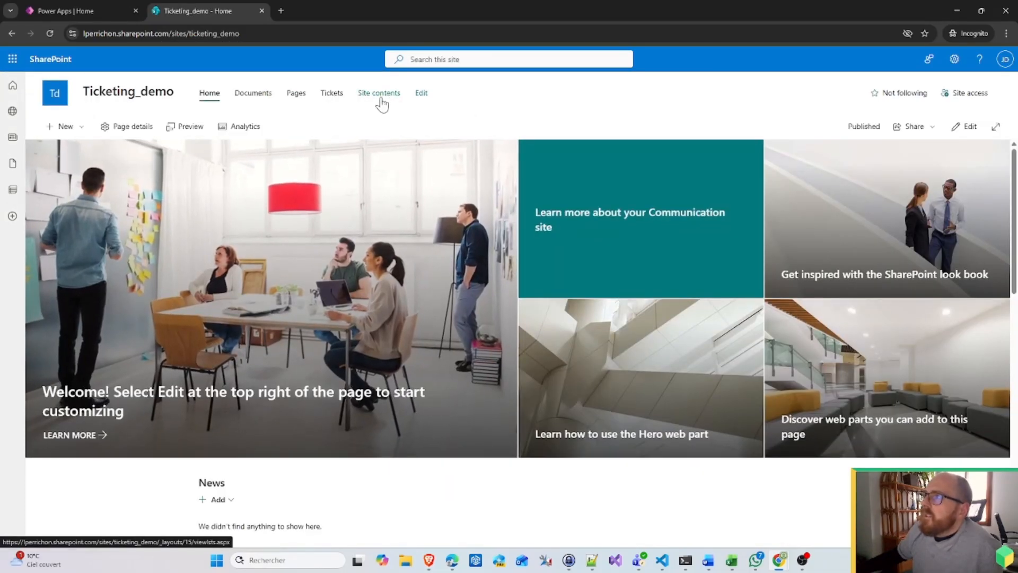
left_click(331, 98)
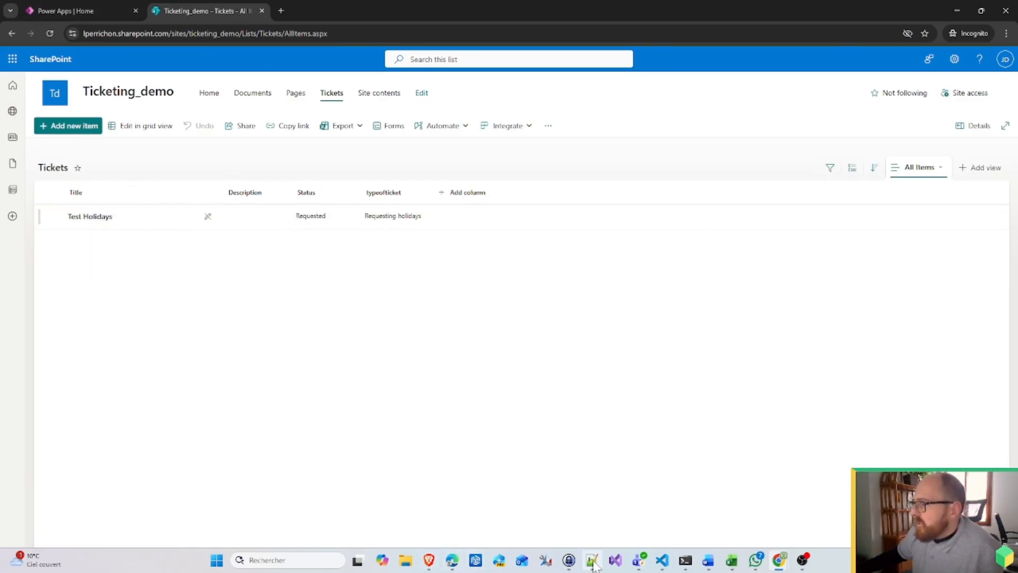
Step: Check the Approved status flow's run history for the new successful 2:01 PM run
mouse_move(777, 566)
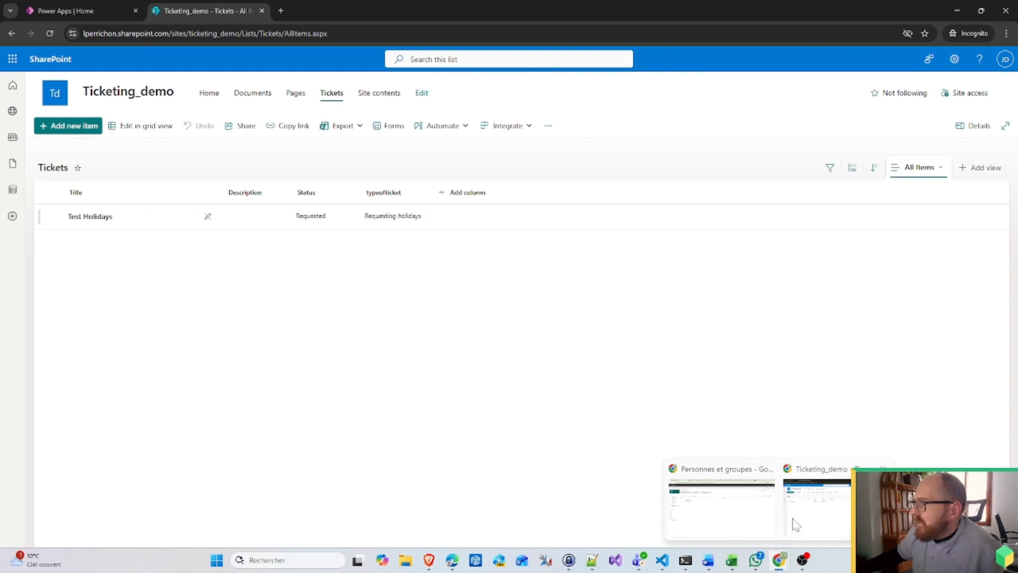
left_click(733, 515)
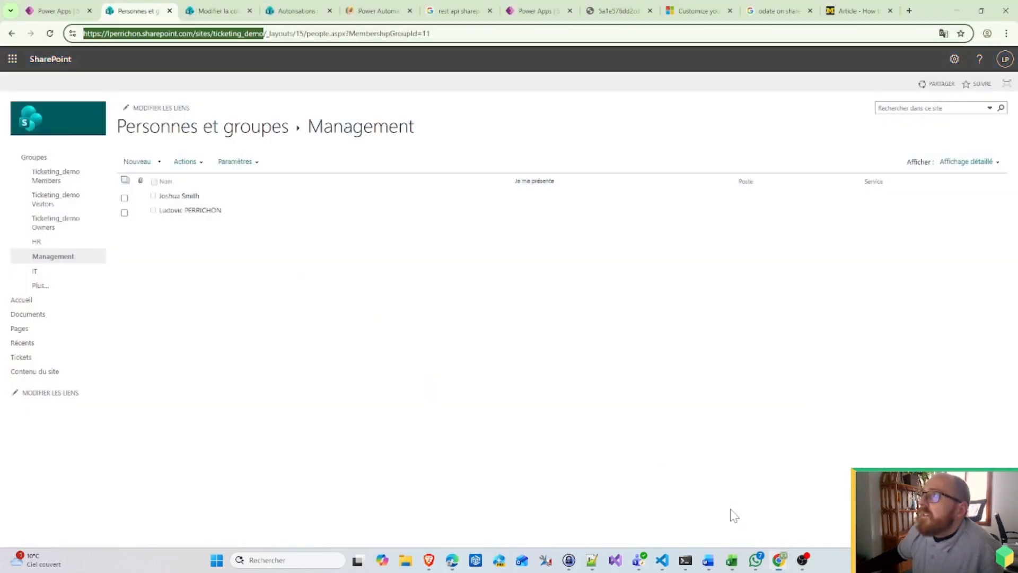
left_click(63, 9)
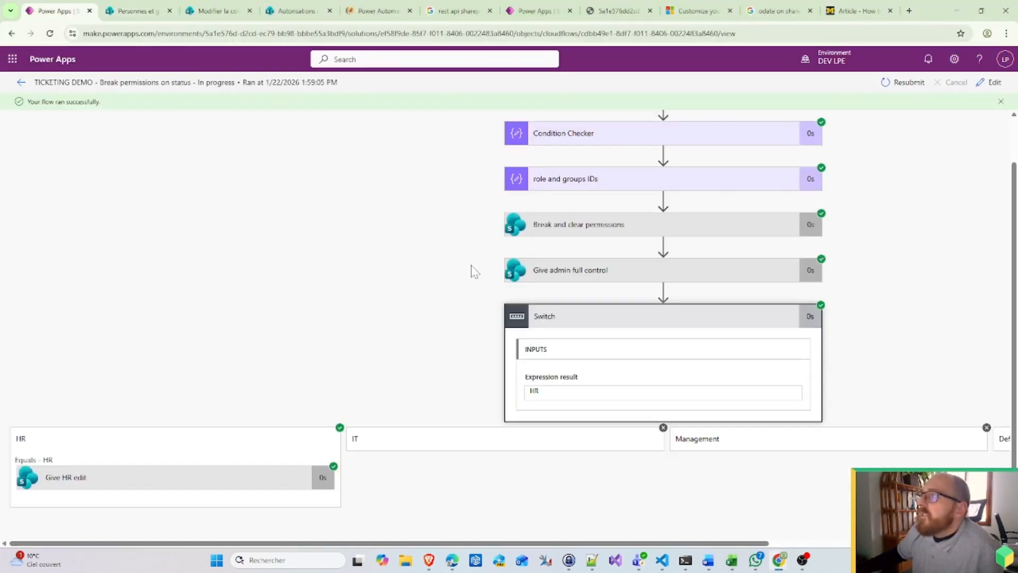
left_click(21, 84)
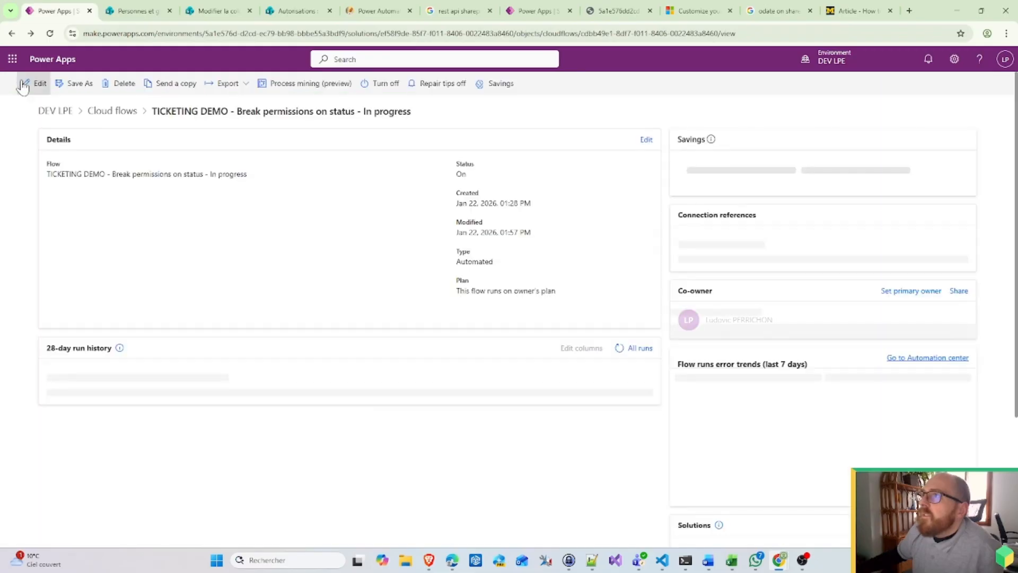
left_click(113, 108)
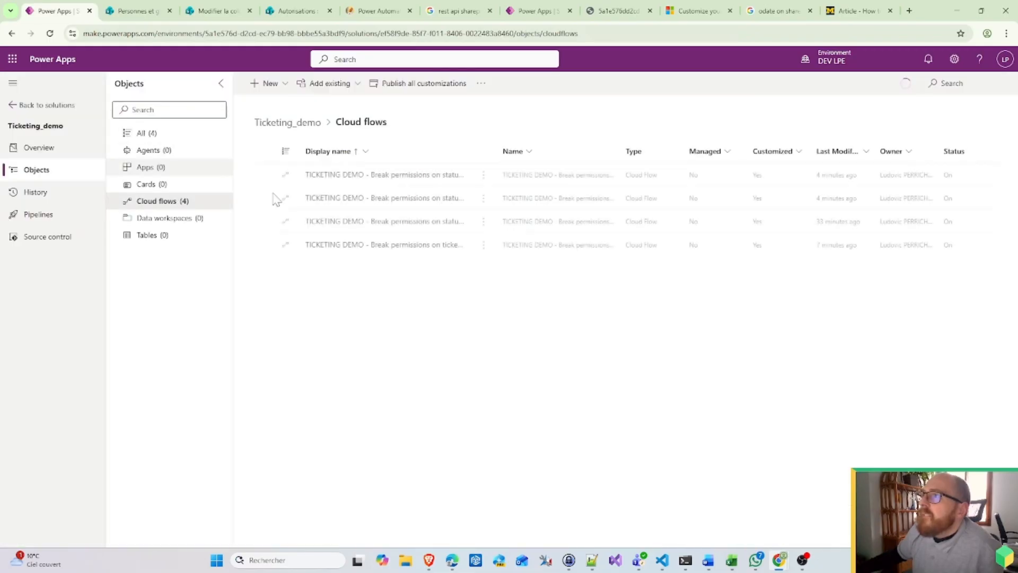
left_click(425, 181)
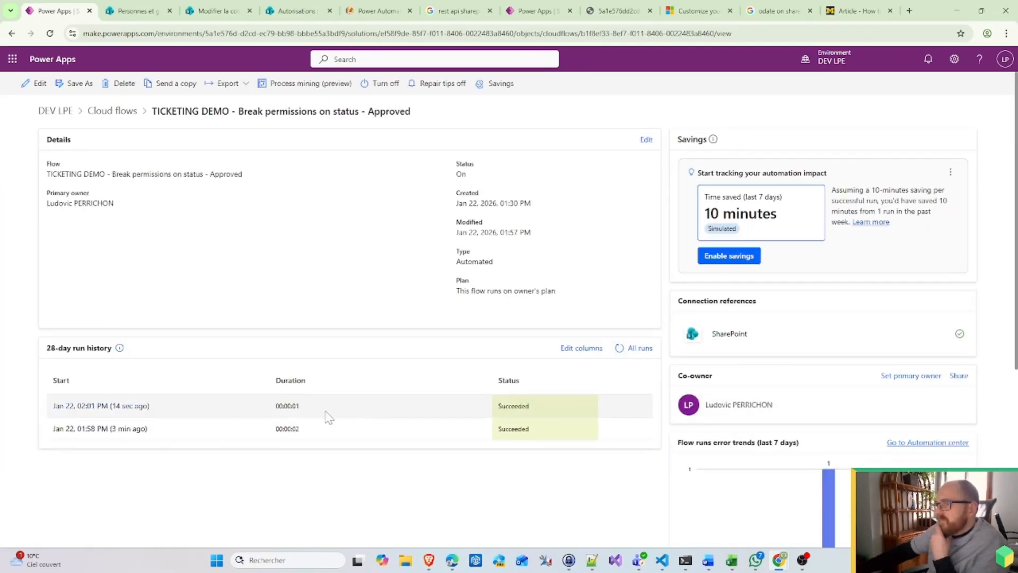
Step: Reload the SharePoint Tickets list so Test Holidays shows status Validated
left_click(958, 12)
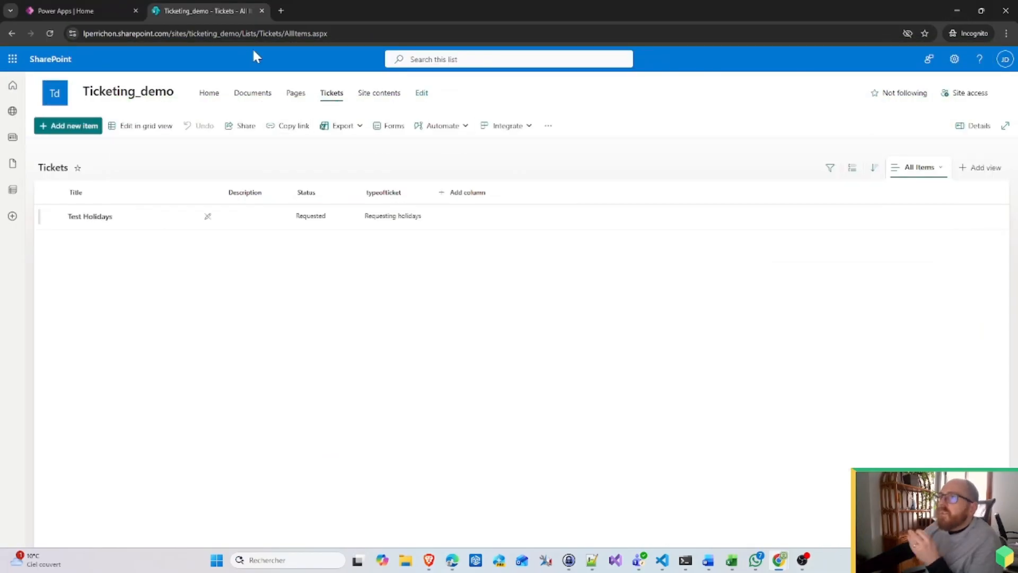
left_click(262, 35)
key("Return")
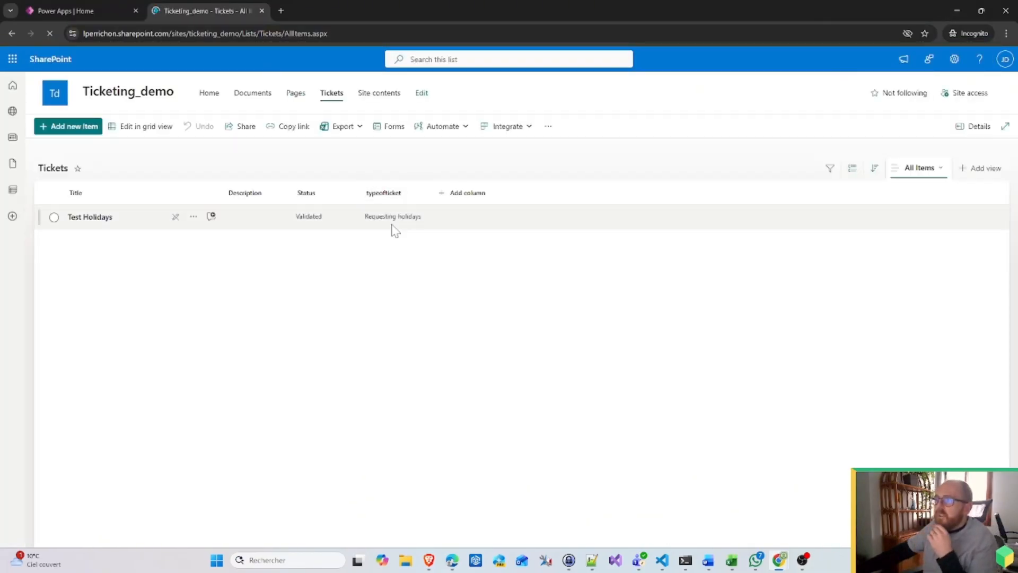